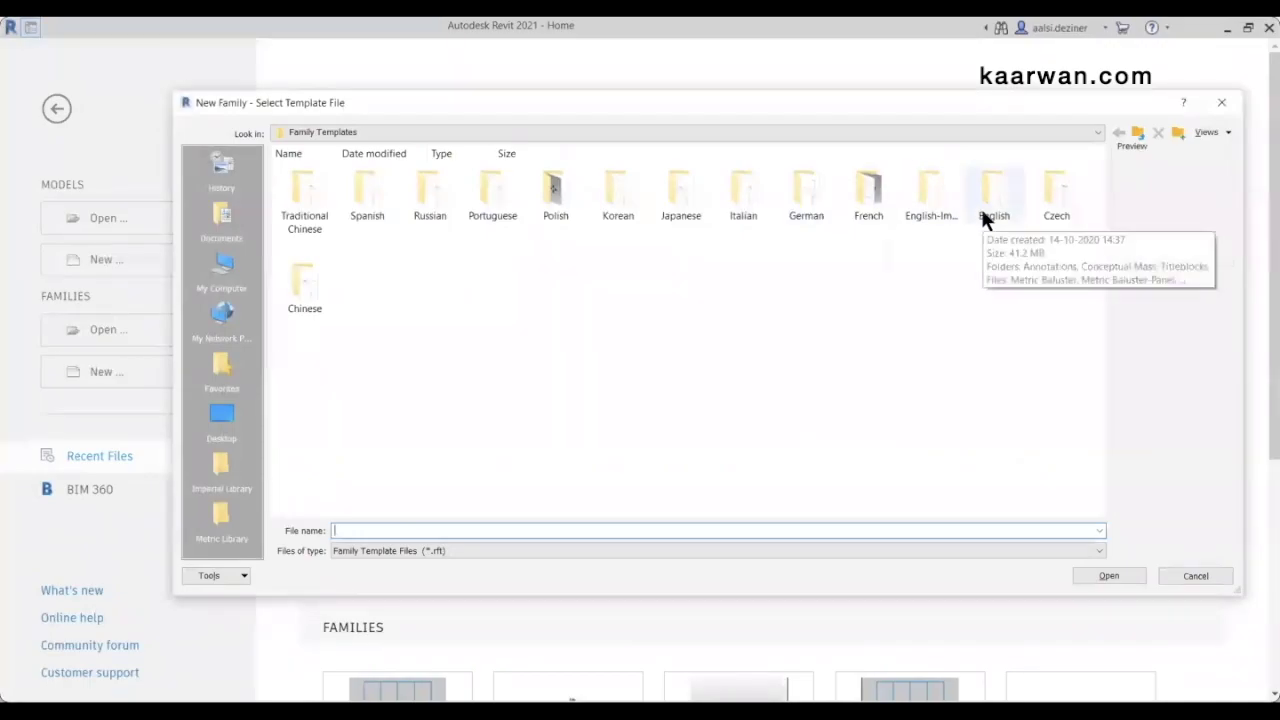
# Create a new family from the Generic Model Adaptive template in the English-Imperial templates folder
pyautogui.doubleClick(937, 215)
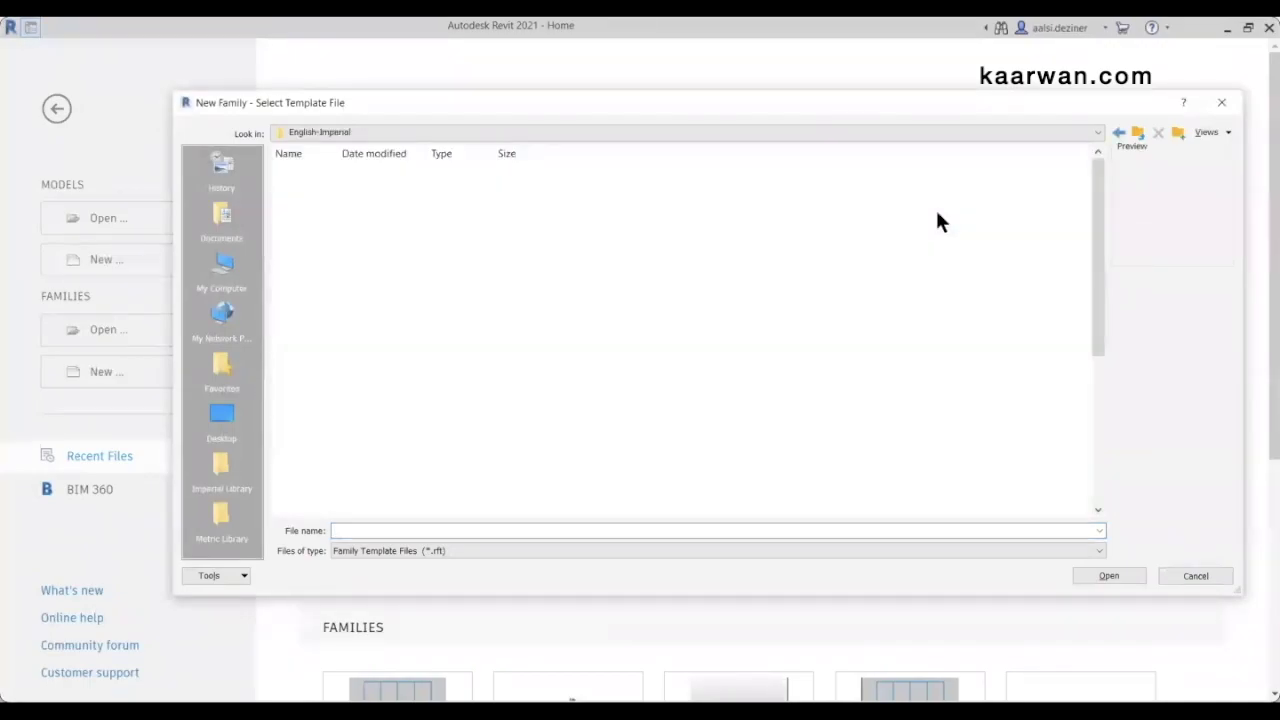
pyautogui.moveTo(1098, 346); pyautogui.dragTo(1101, 442)
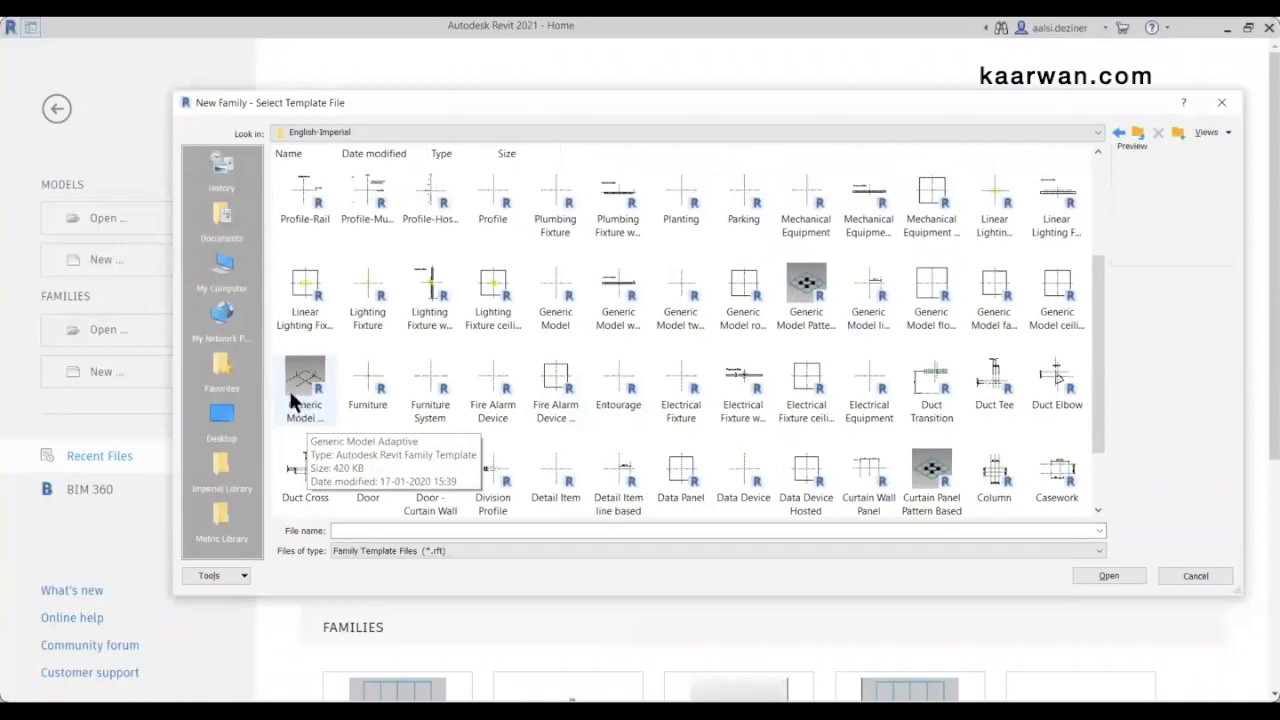
pyautogui.click(305, 388)
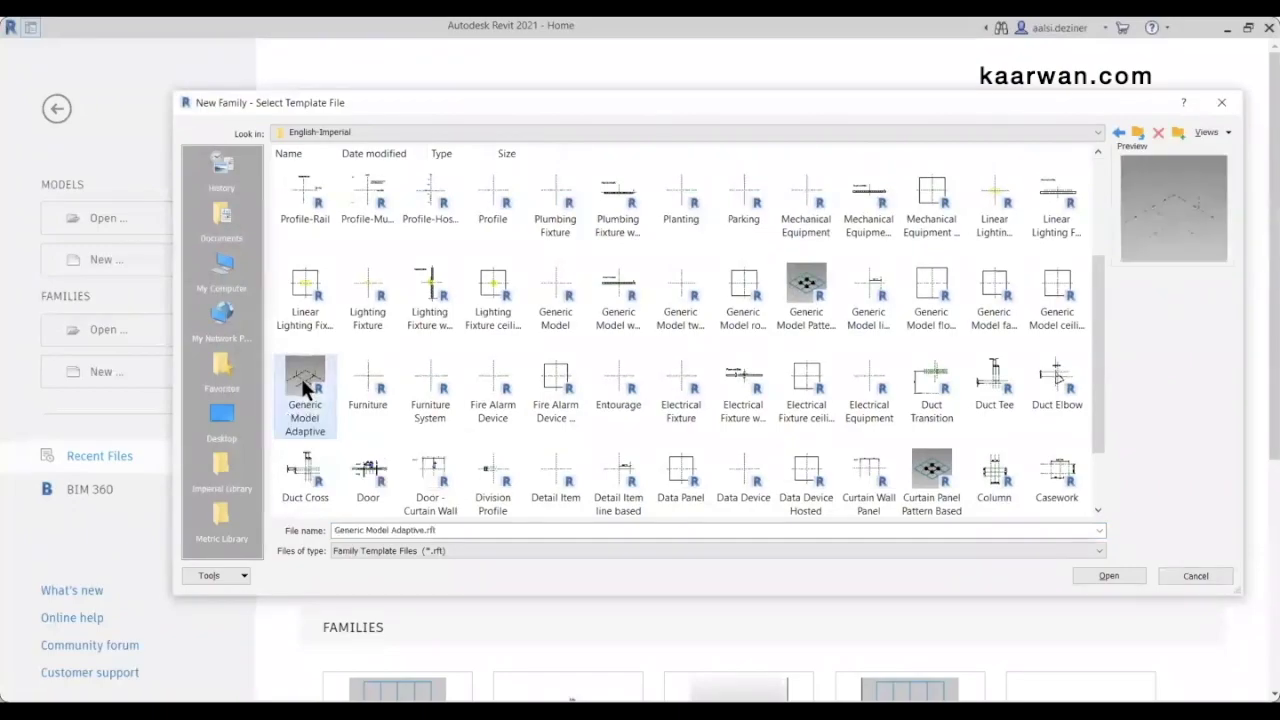
pyautogui.click(1106, 577)
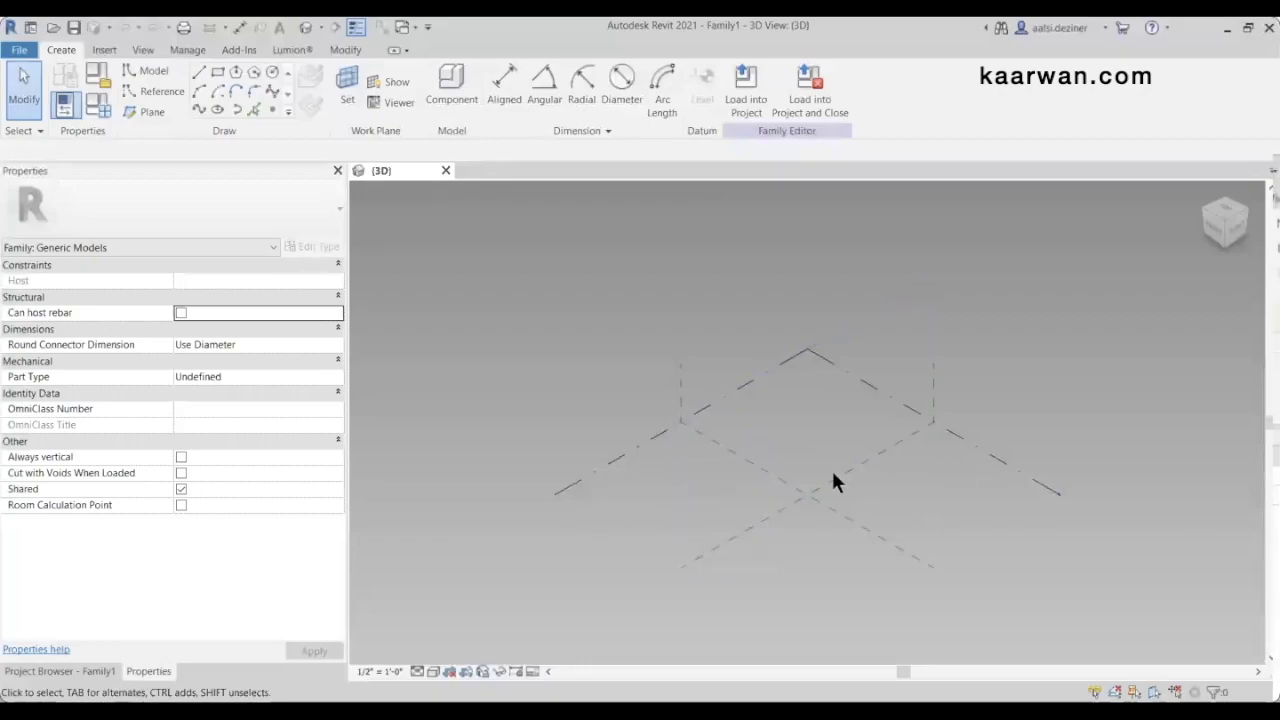
# In top view, place three reference points on Ref. Level: one up the Center (Left/Right) plane, two on Center (Front/Back) either side of the centre
pyautogui.click(1231, 210)
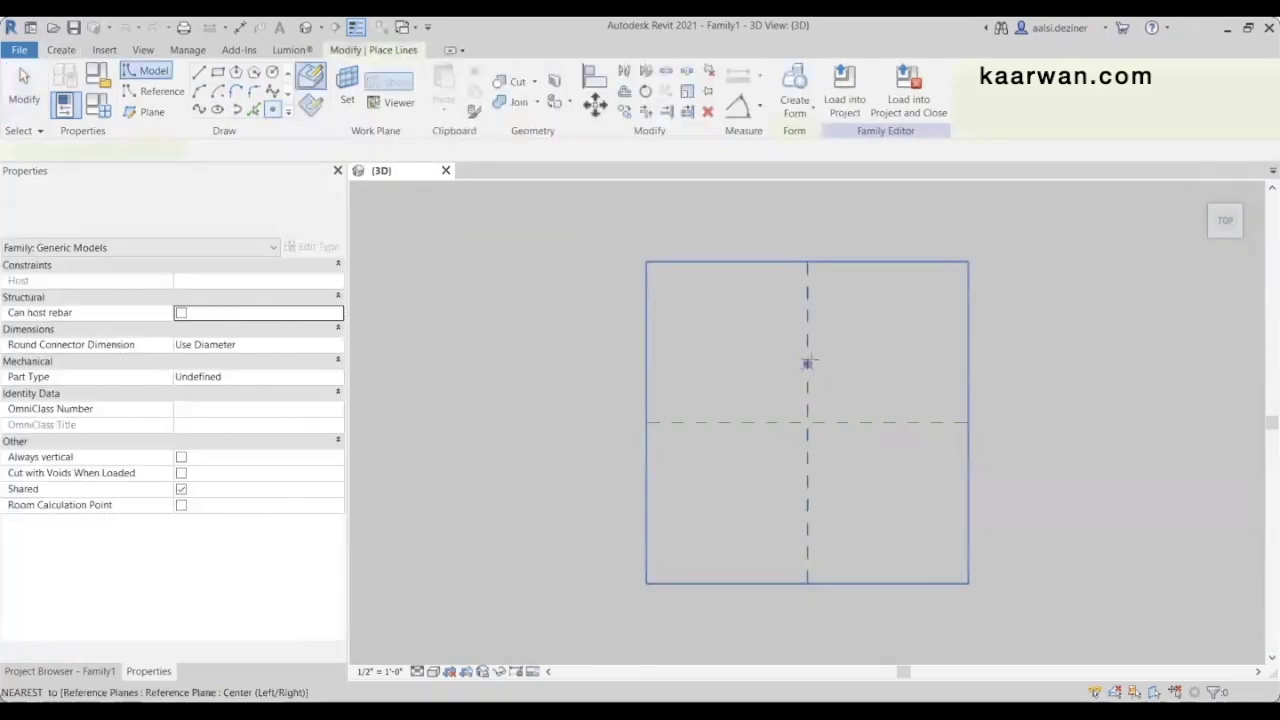
pyautogui.scroll(1, 806, 361)
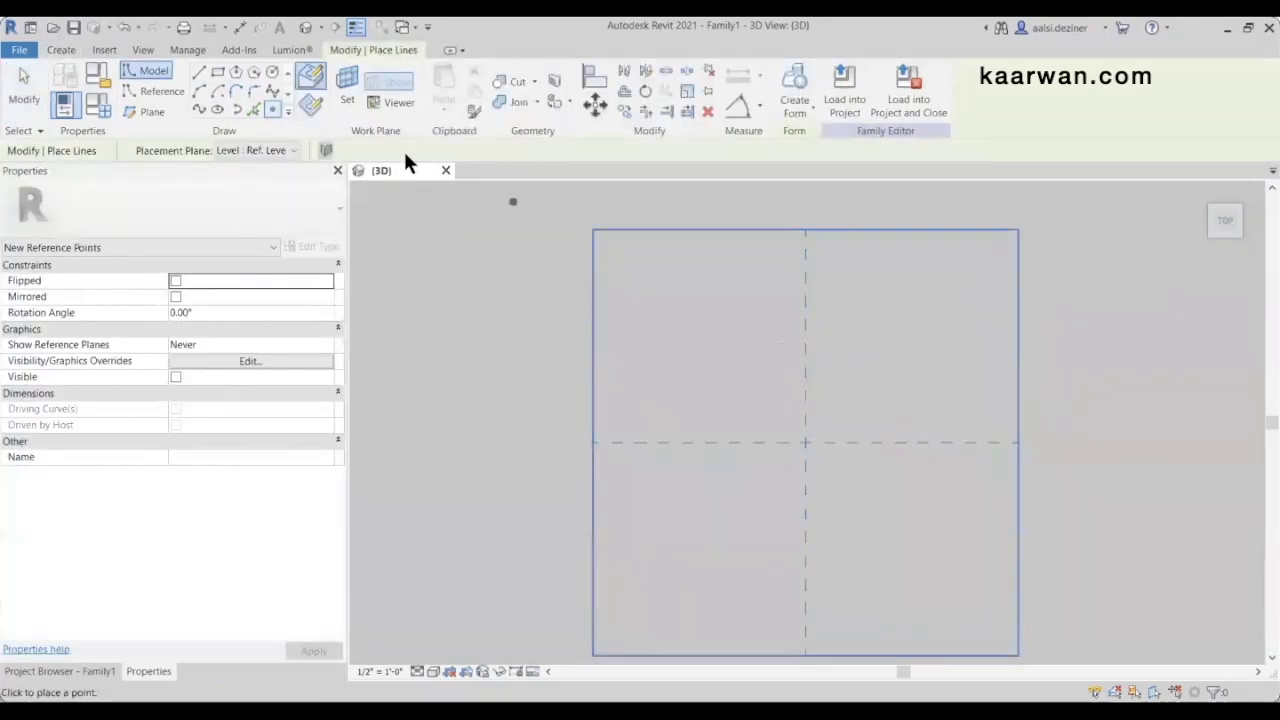
pyautogui.click(262, 150)
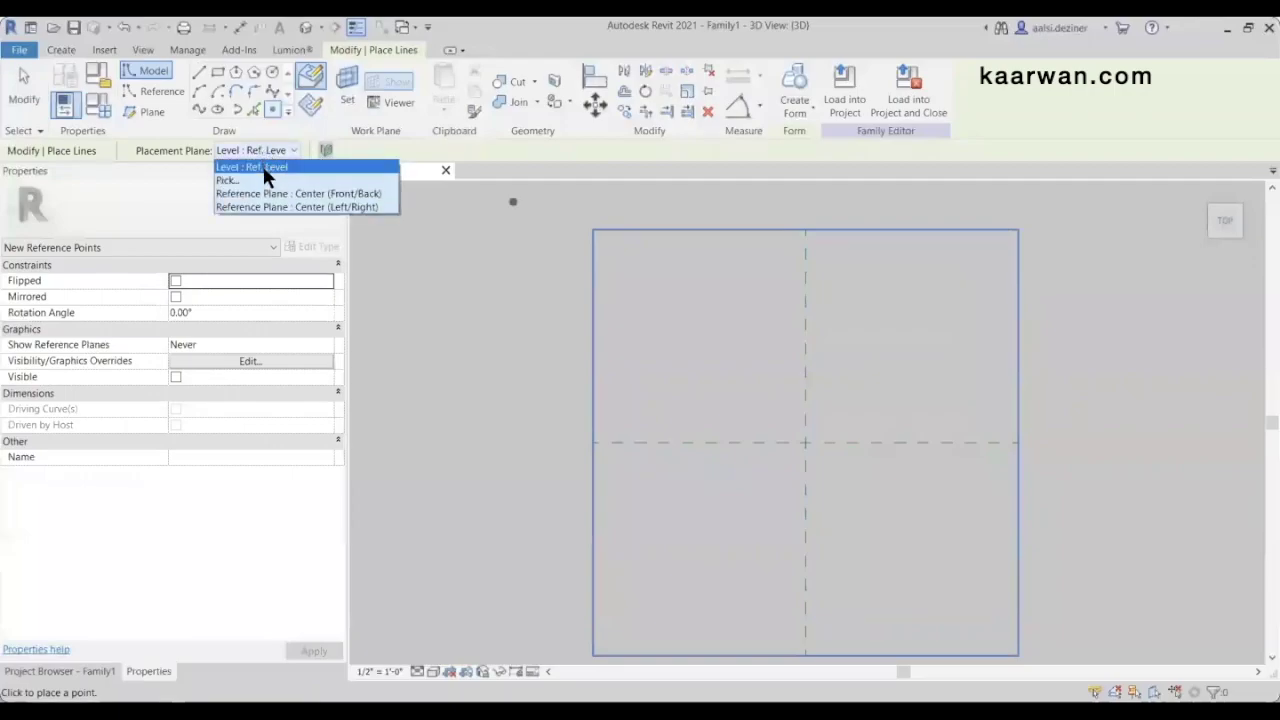
pyautogui.click(267, 166)
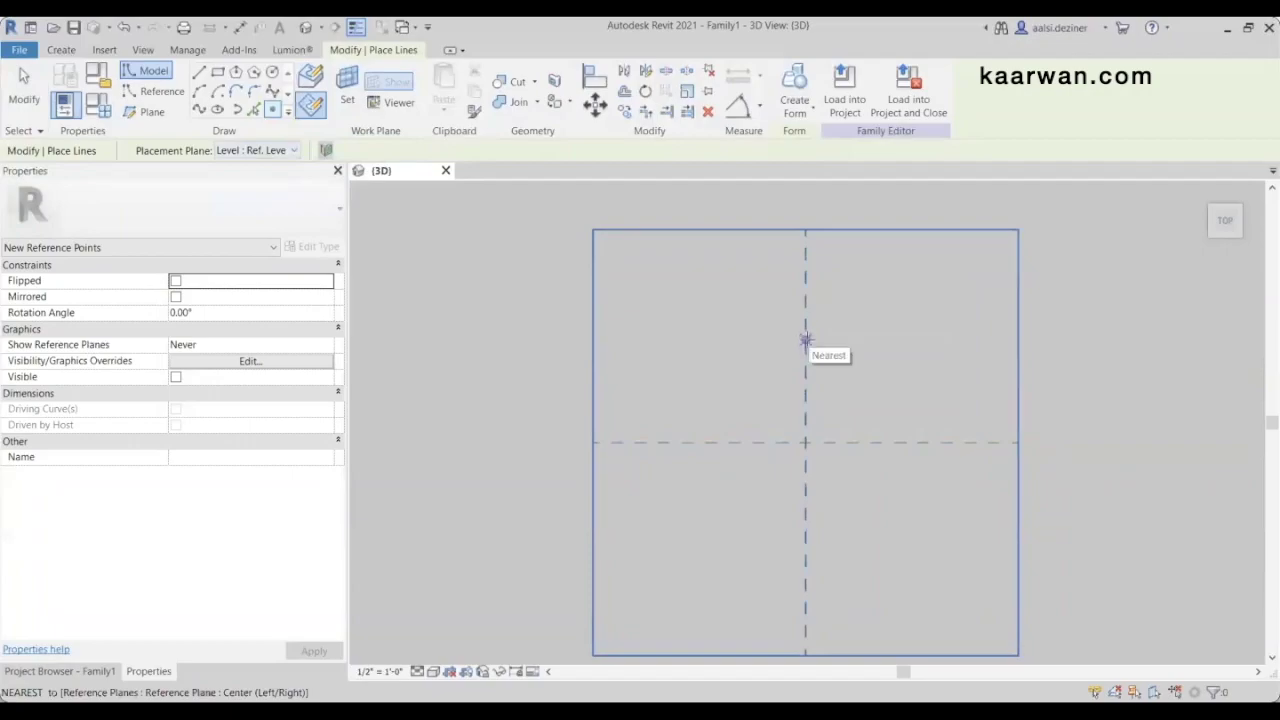
pyautogui.scroll(1, 806, 340)
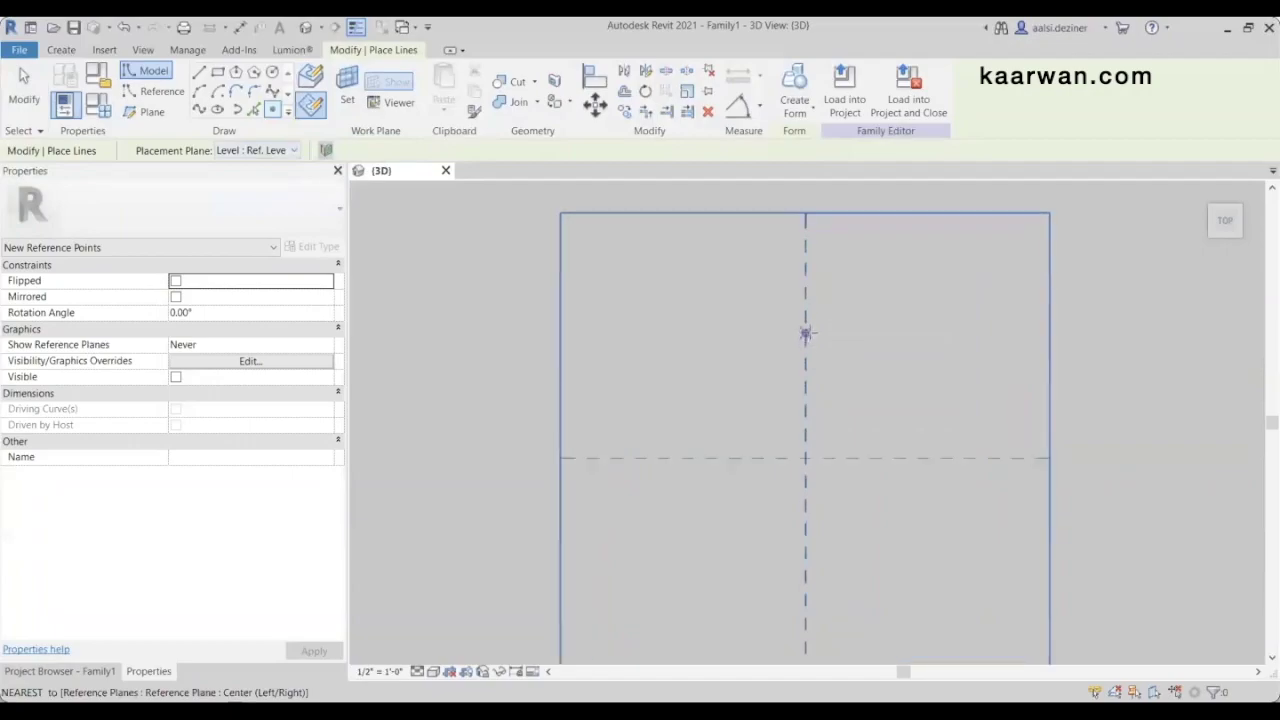
pyautogui.click(729, 458)
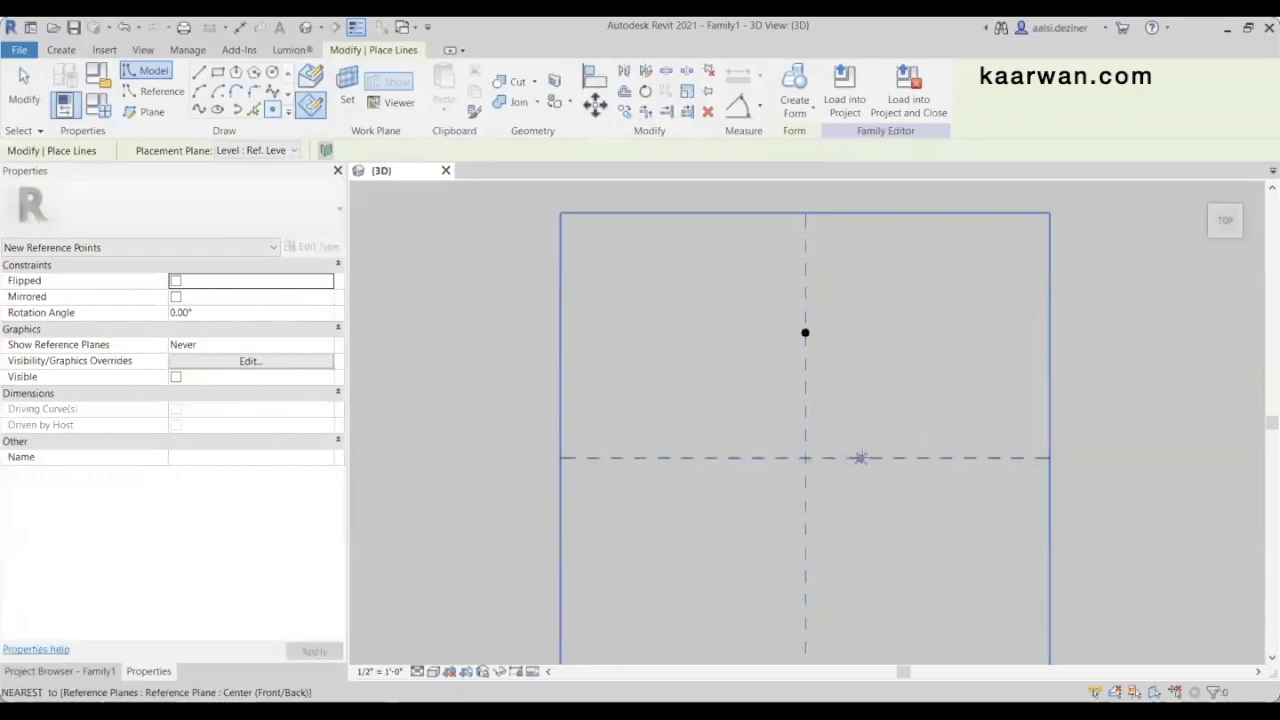
pyautogui.click(863, 458)
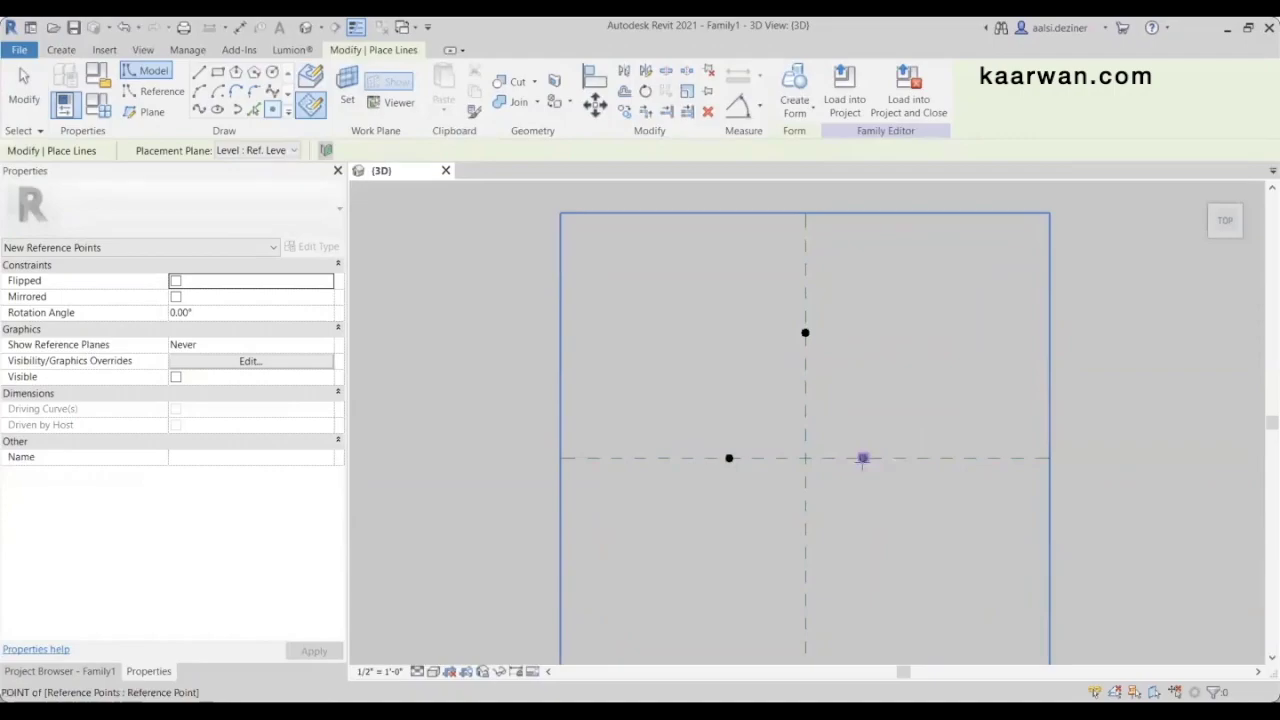
pyautogui.press('Escape')
pyautogui.press('Escape')
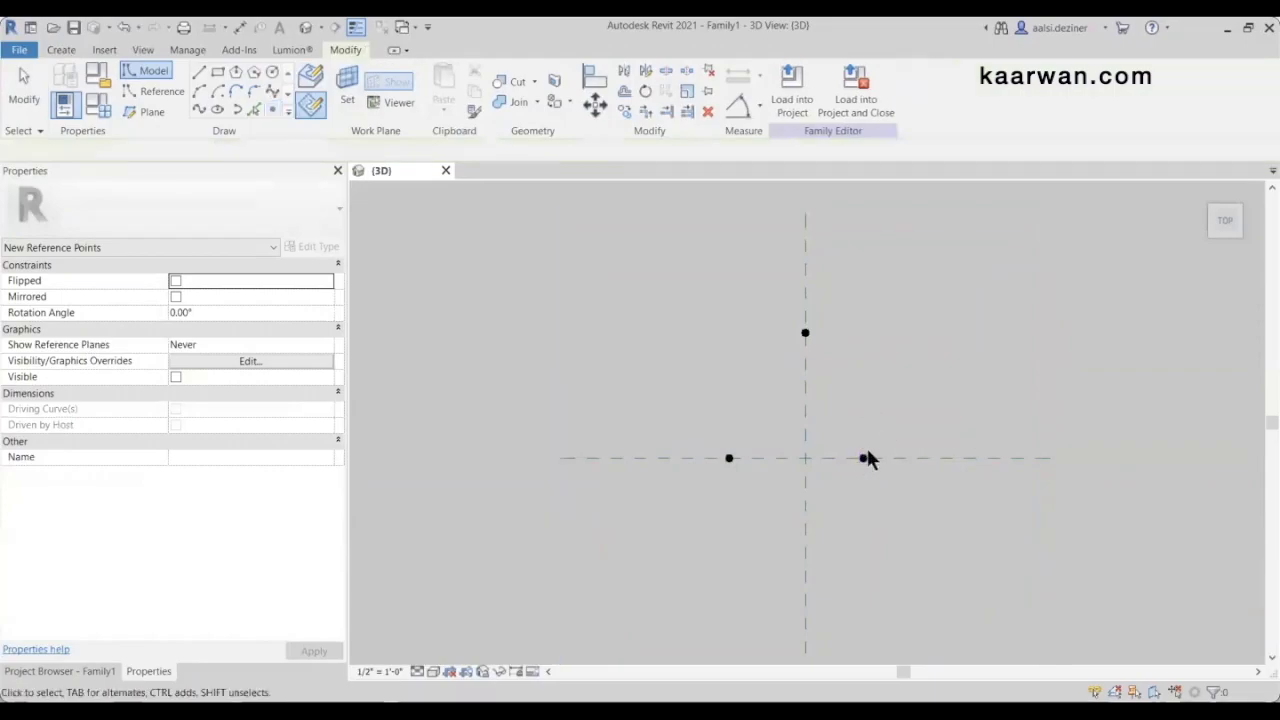
# Set the distance of the reference point right of centre from the Center (Left/Right) plane to 2'-6"
pyautogui.click(863, 458)
pyautogui.scroll(1, 863, 458)
pyautogui.scroll(1, 857, 459)
pyautogui.click(821, 388)
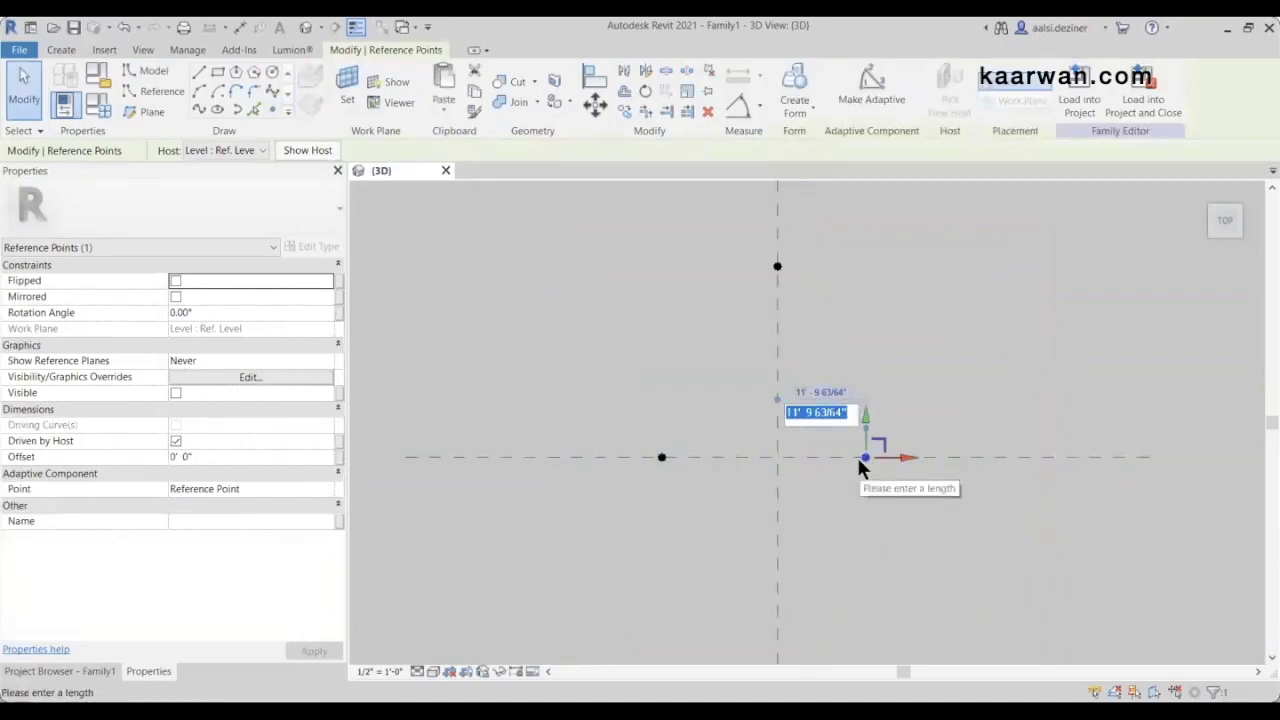
pyautogui.write("2'6")
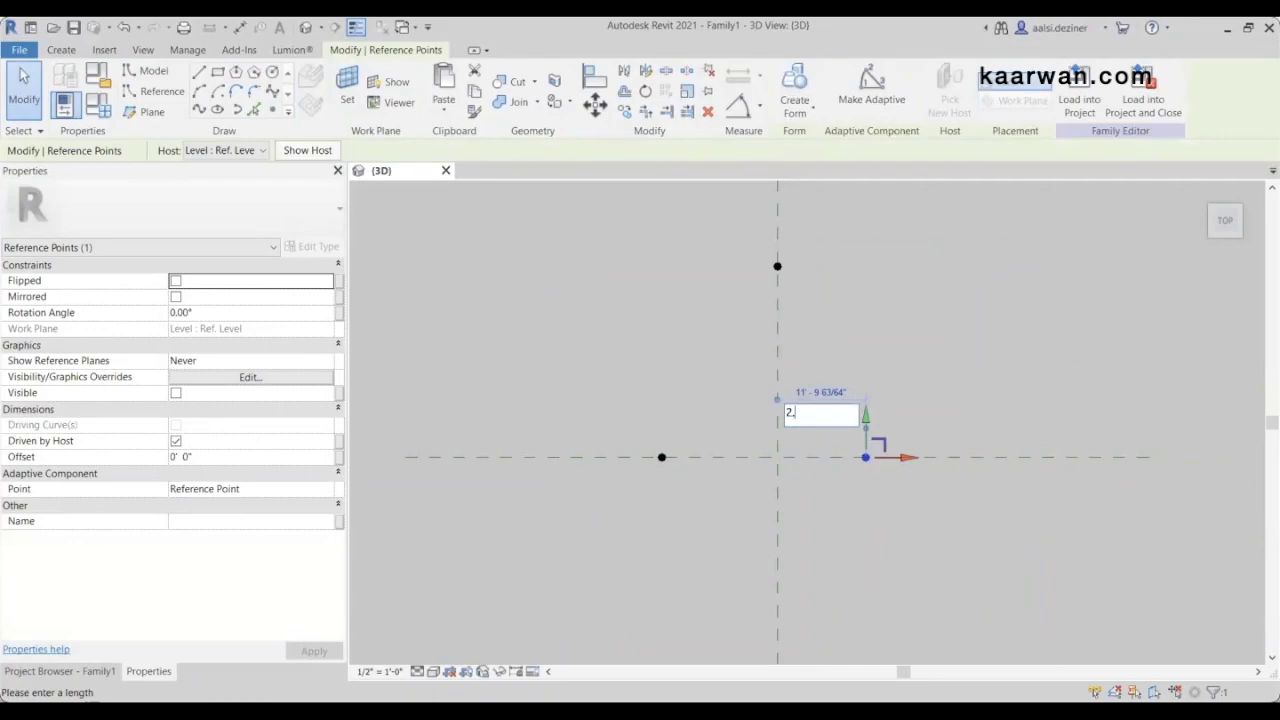
pyautogui.press('Return')
# Set the distance of the reference point left of centre from the Center (Left/Right) plane to 2'-6"
pyautogui.scroll(1, 760, 280)
pyautogui.scroll(1, 749, 534)
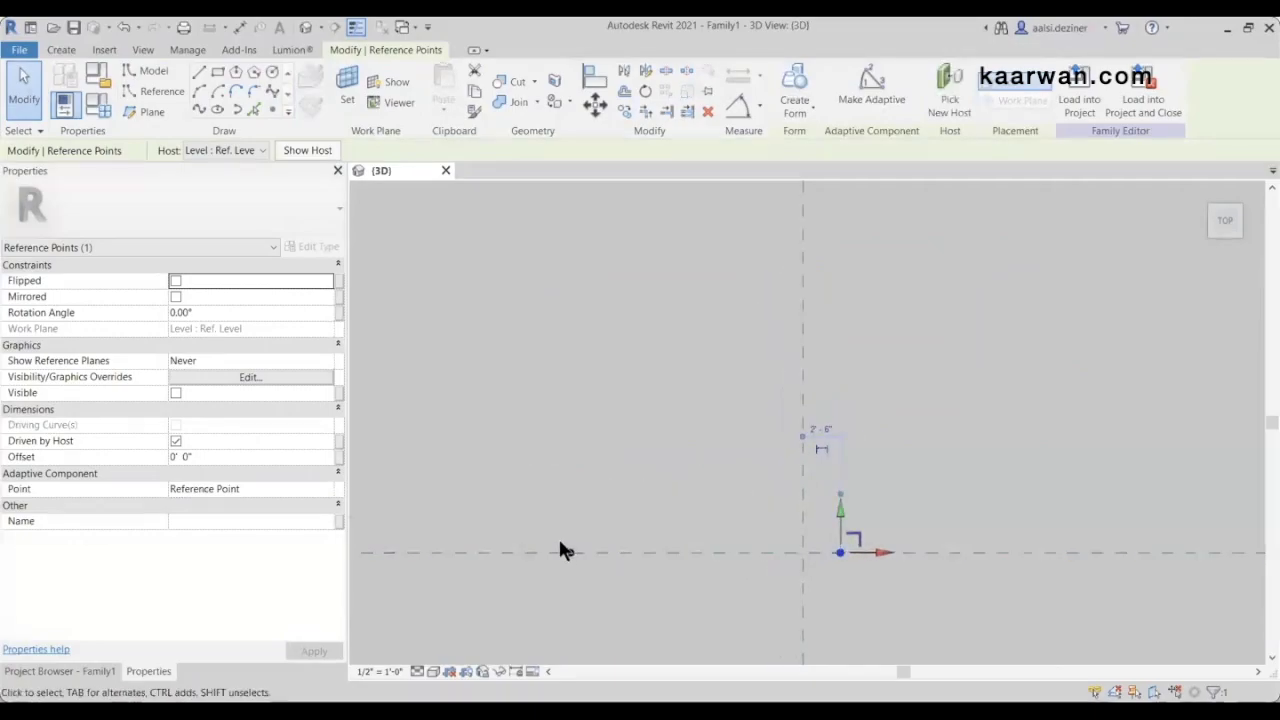
pyautogui.click(571, 552)
pyautogui.click(686, 507)
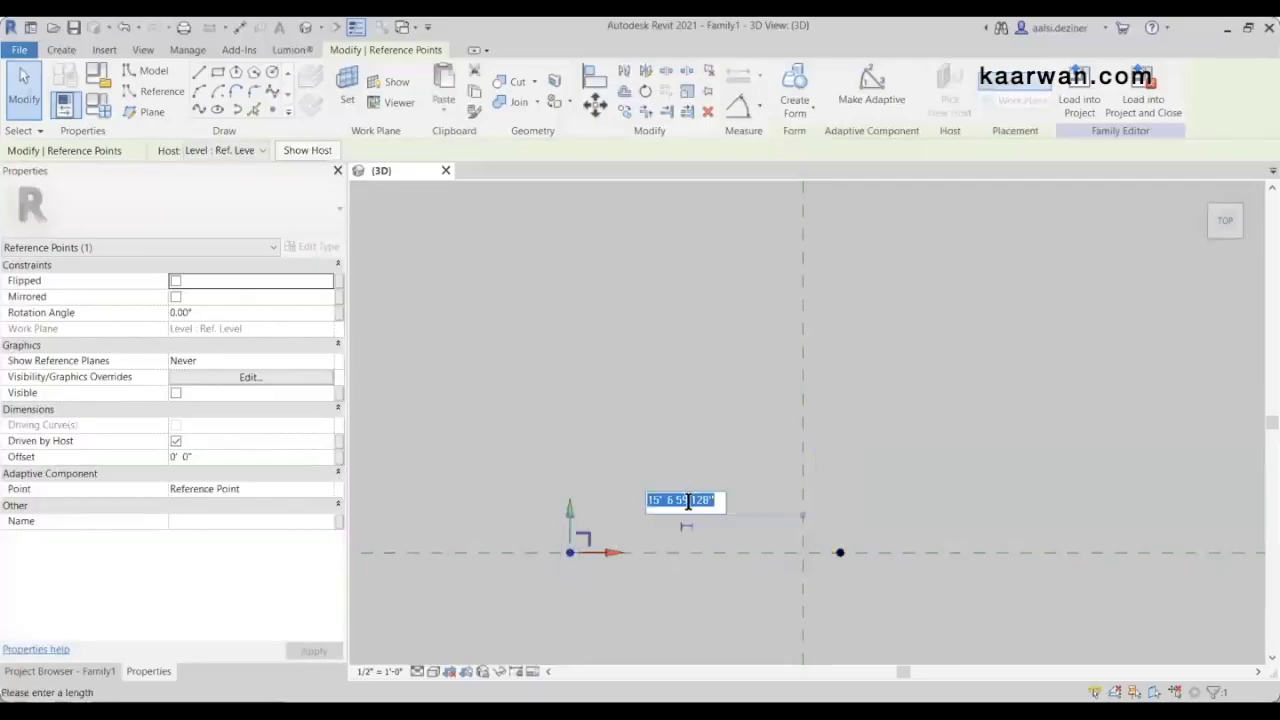
pyautogui.write('2.5')
pyautogui.press('Return')
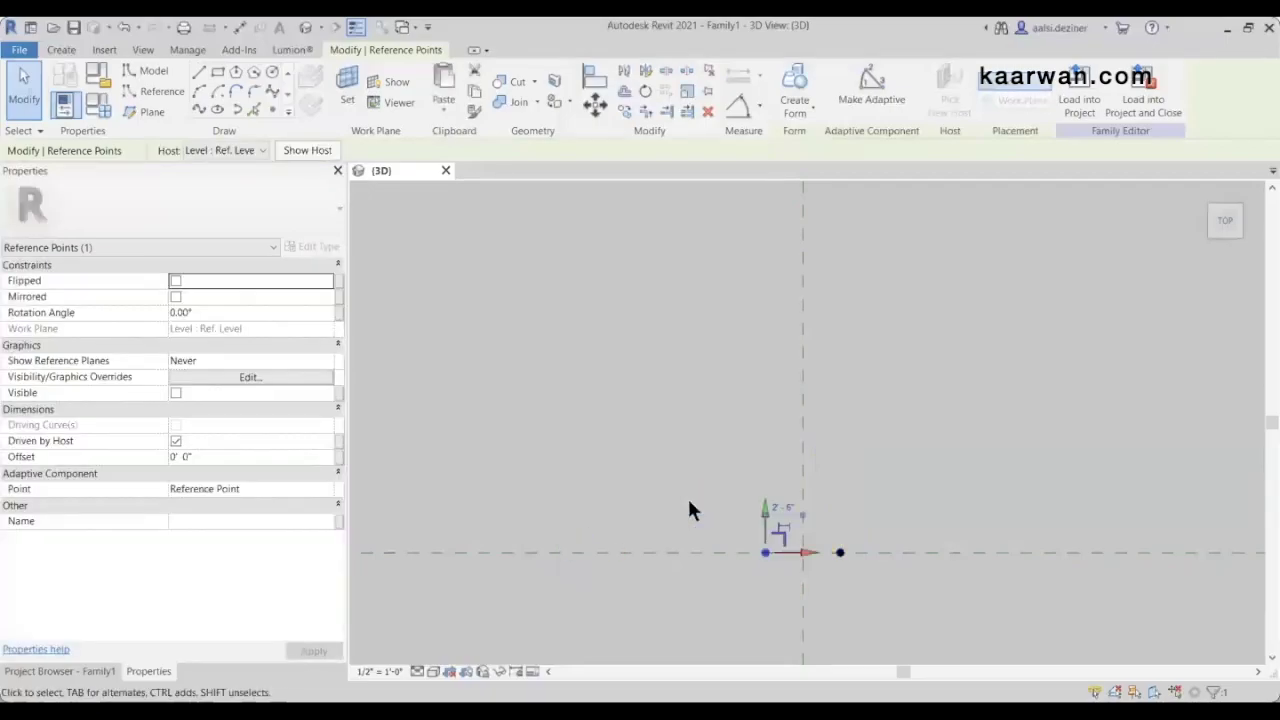
# Set the distance of the upper reference point from the Center (Front/Back) plane to 4'-4"
pyautogui.scroll(2, 798, 558)
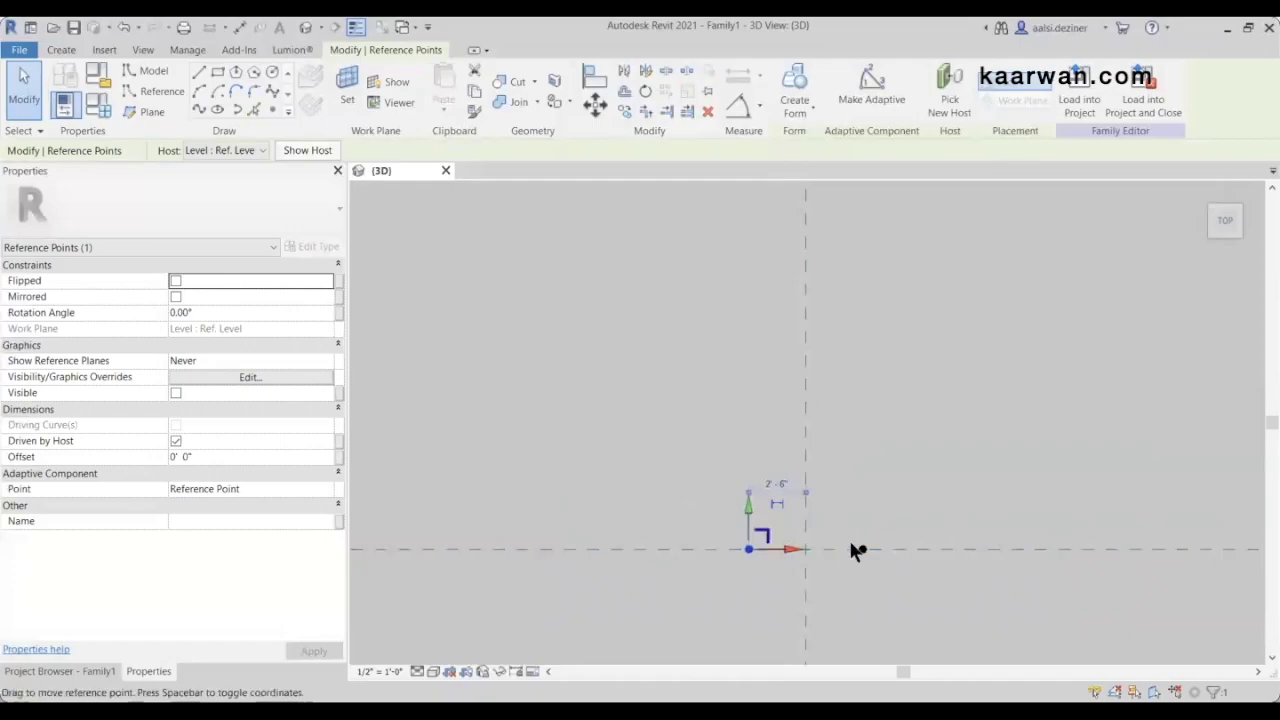
pyautogui.scroll(-2, 833, 583)
pyautogui.scroll(-1, 845, 385)
pyautogui.moveTo(800, 251); pyautogui.dragTo(856, 312)
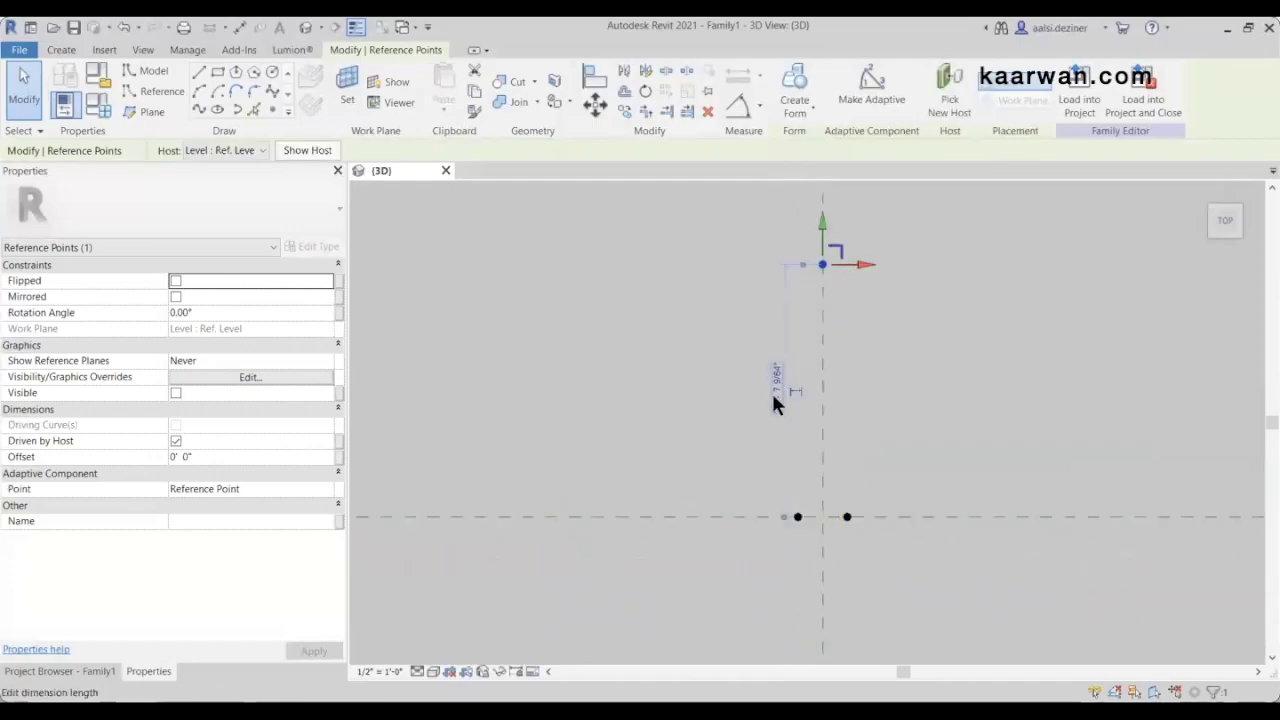
pyautogui.click(775, 395)
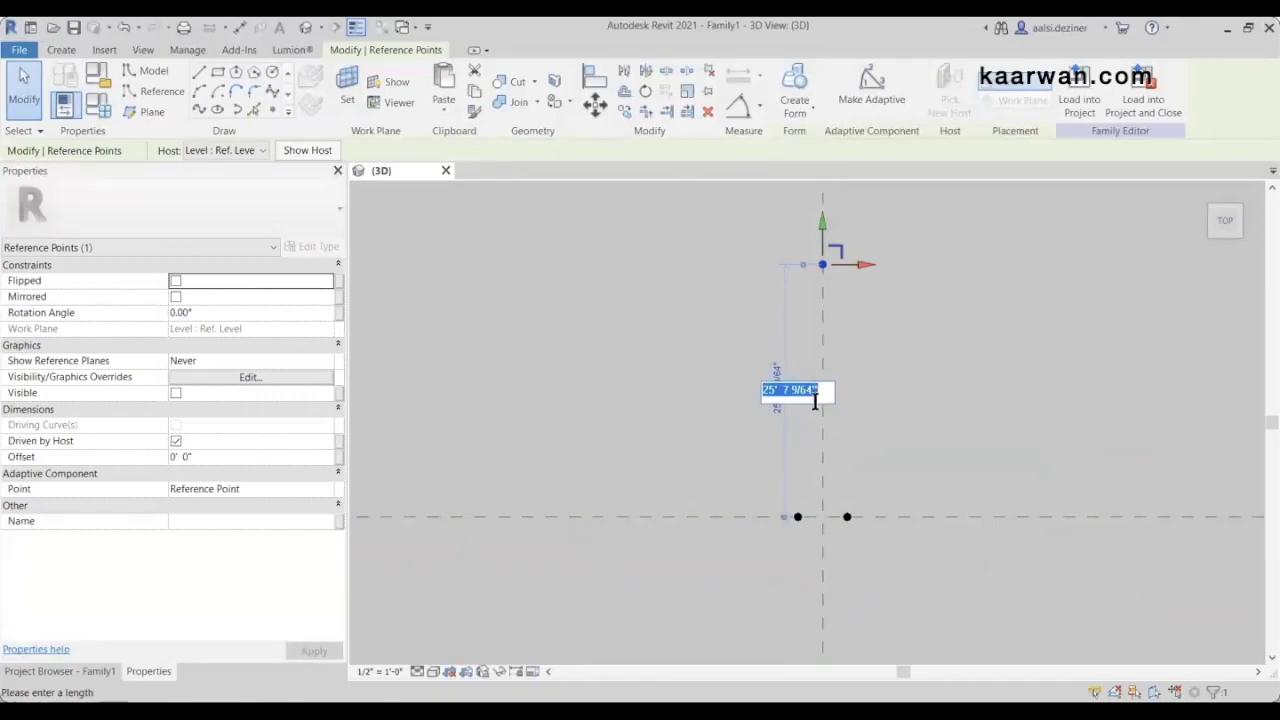
pyautogui.write('4 4')
pyautogui.press('Return')
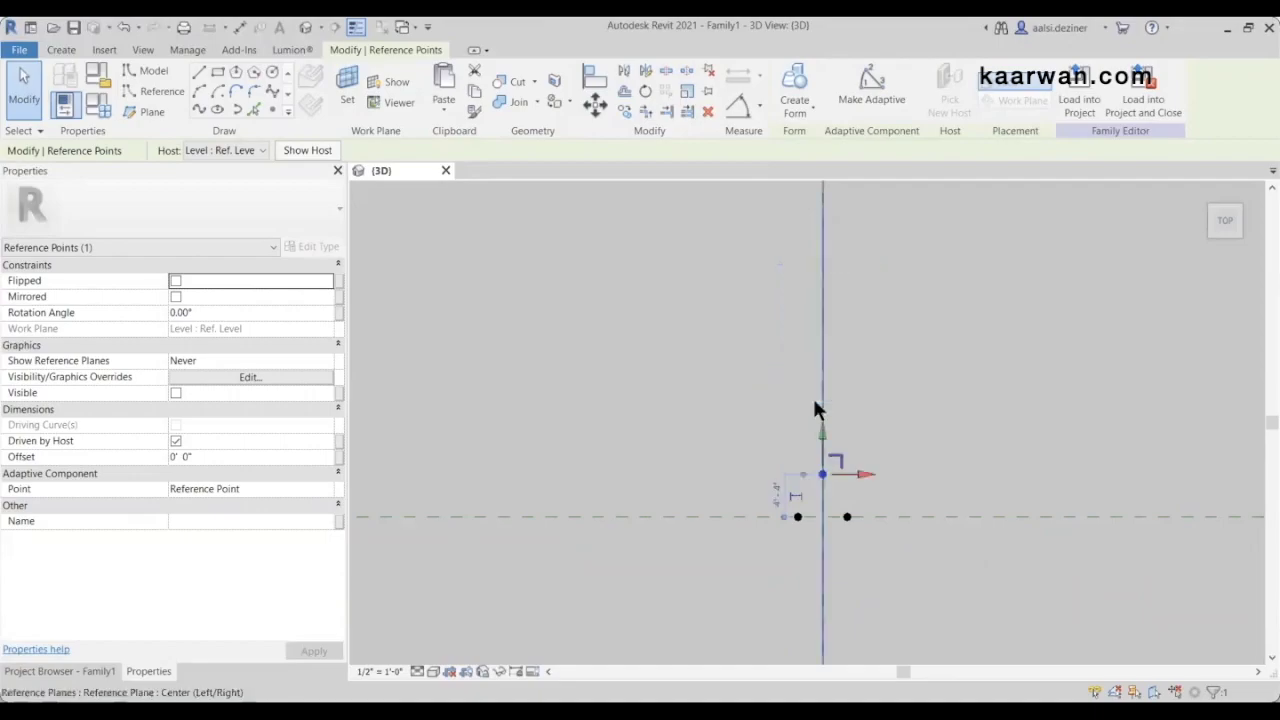
pyautogui.scroll(4, 845, 525)
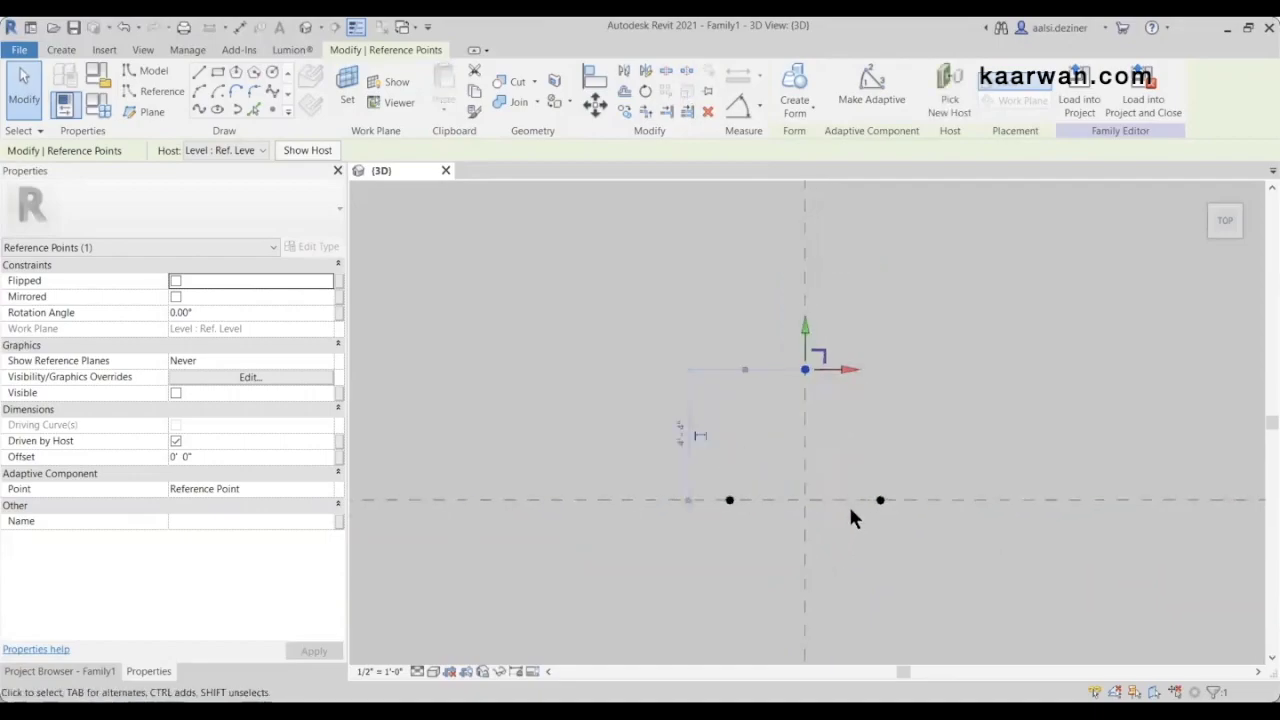
pyautogui.click(1002, 410)
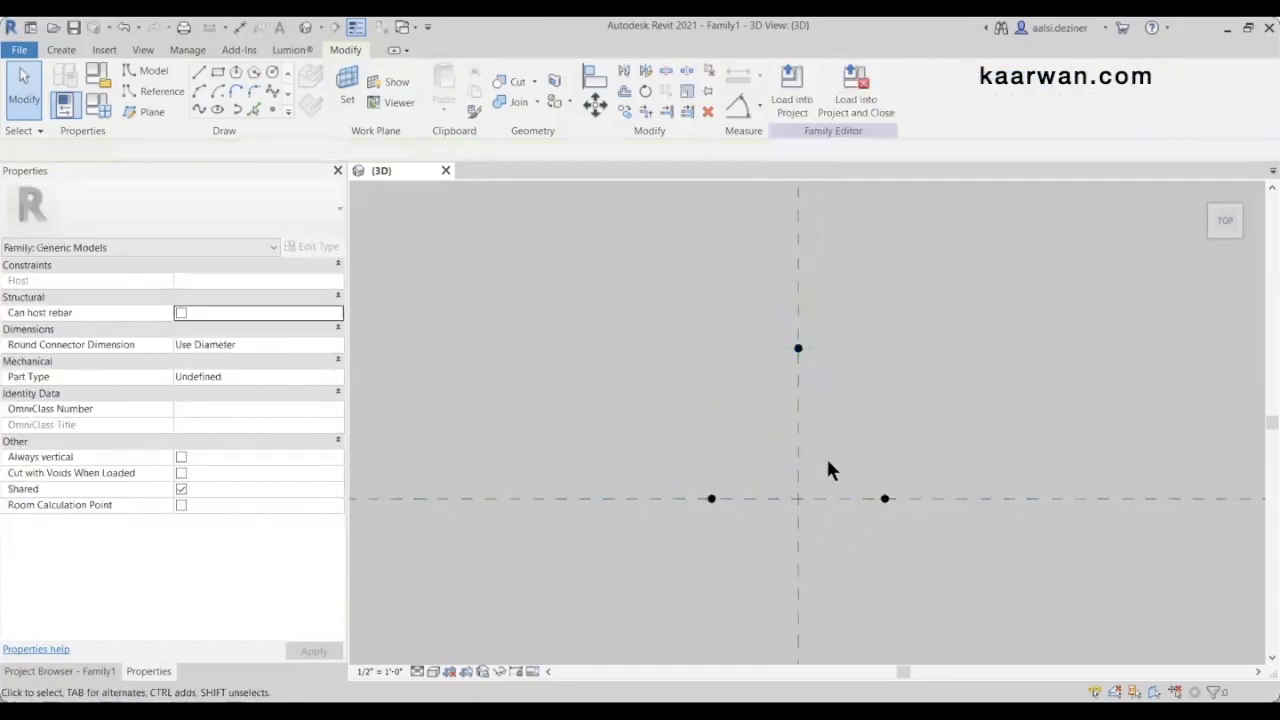
# Make the three reference points adaptive, in the order upper, left and right
pyautogui.scroll(1, 902, 517)
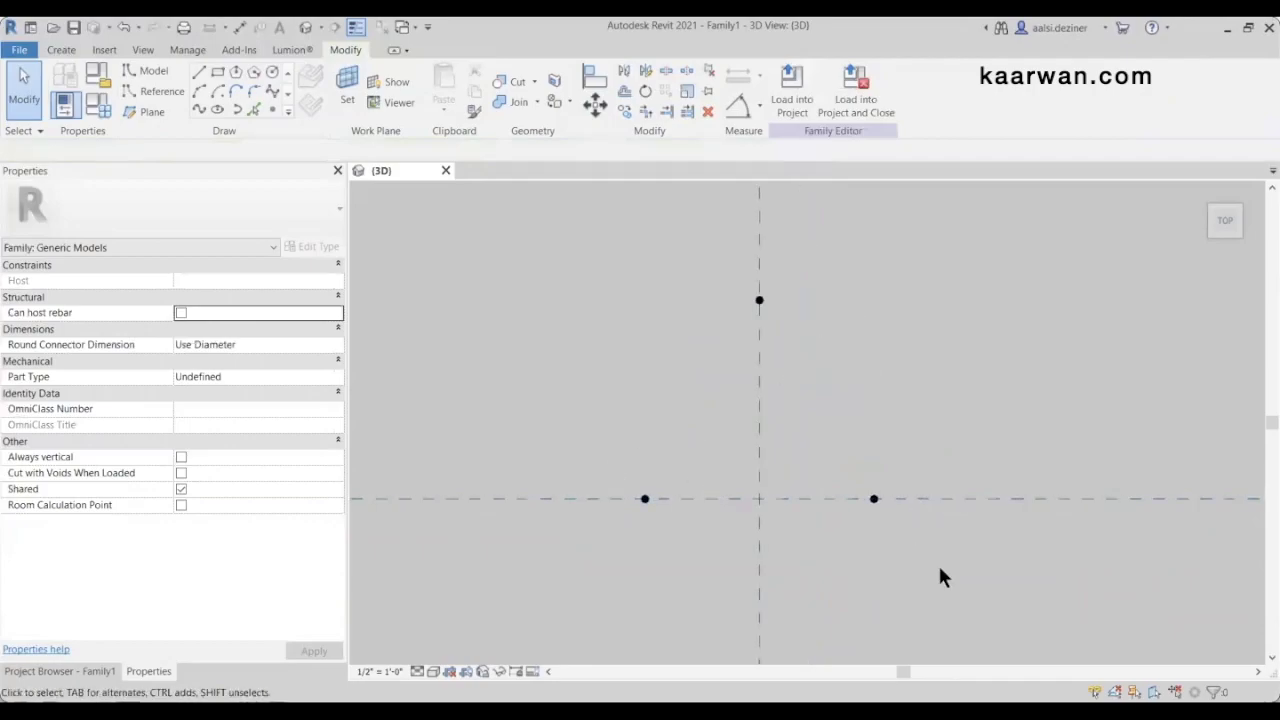
pyautogui.moveTo(731, 277); pyautogui.dragTo(810, 358)
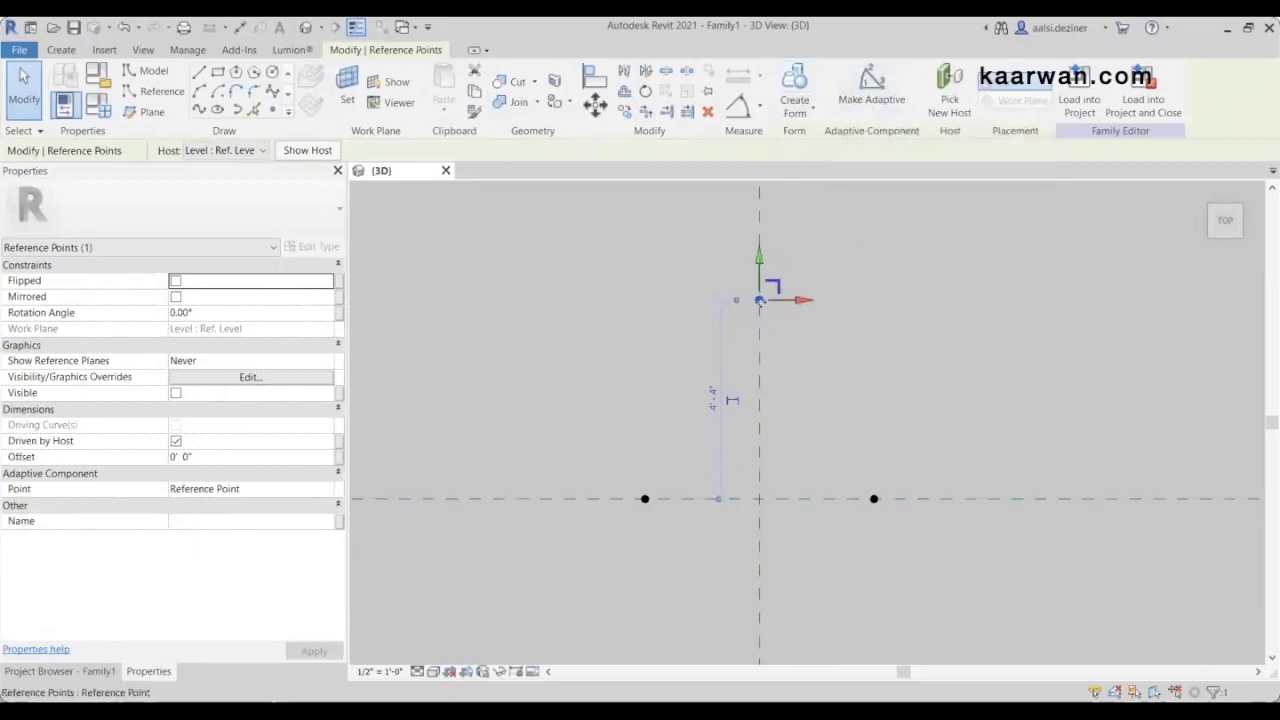
pyautogui.click(866, 95)
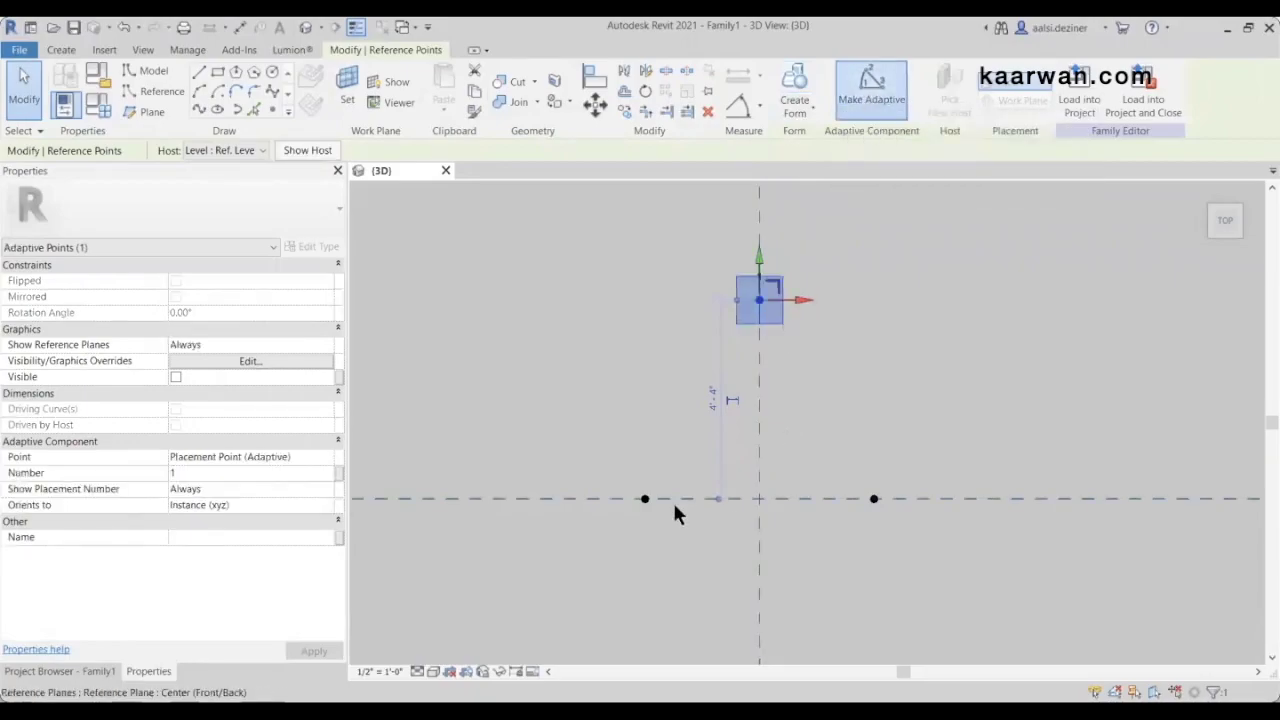
pyautogui.moveTo(616, 468); pyautogui.dragTo(683, 543)
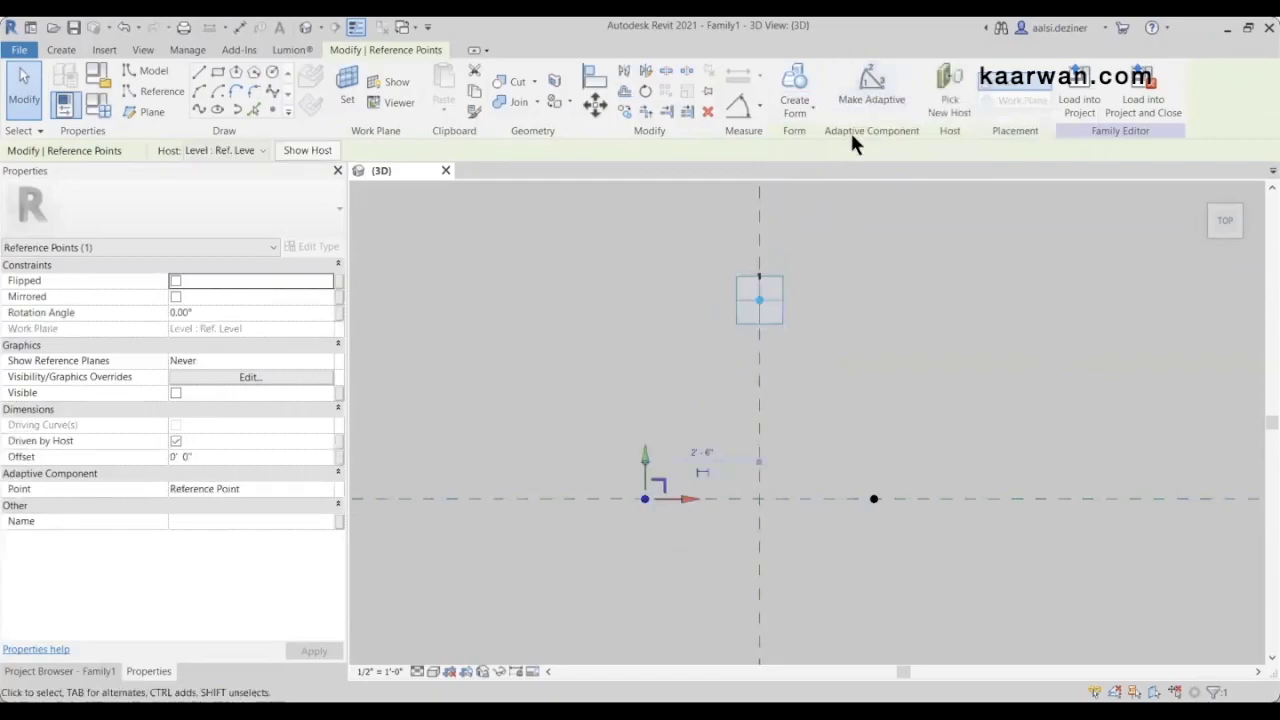
pyautogui.click(874, 96)
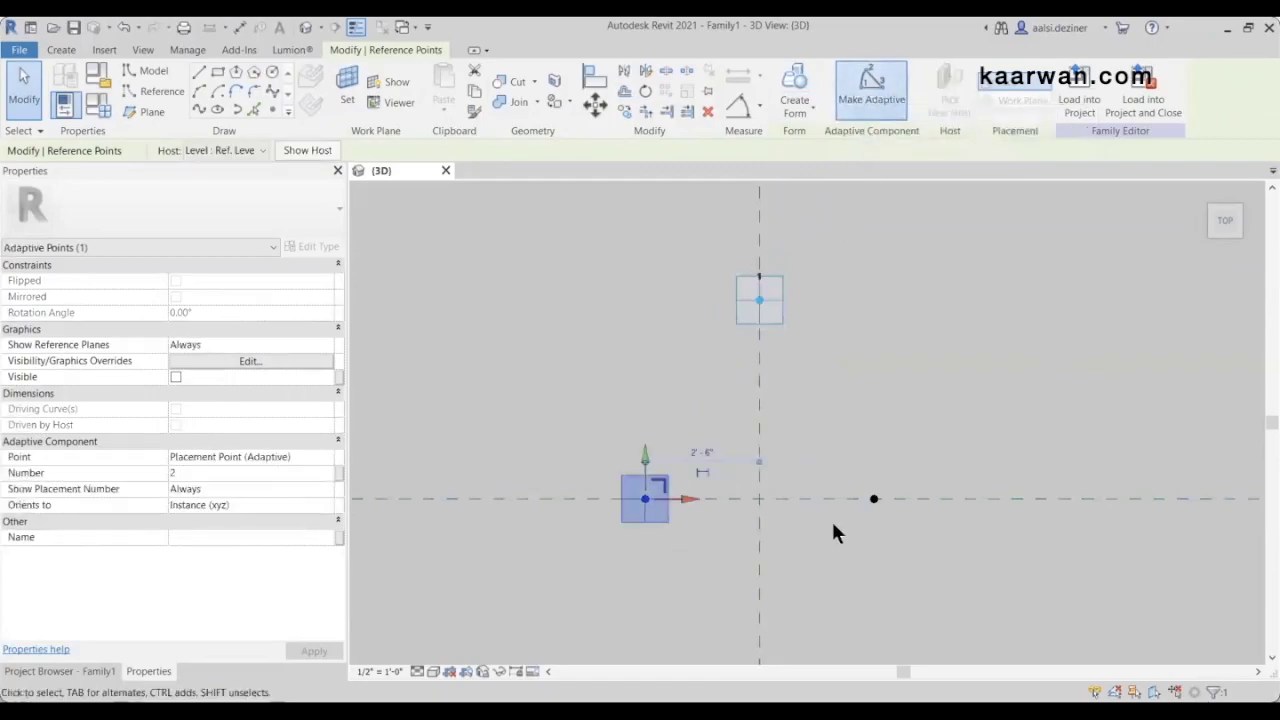
pyautogui.moveTo(837, 457); pyautogui.dragTo(908, 549)
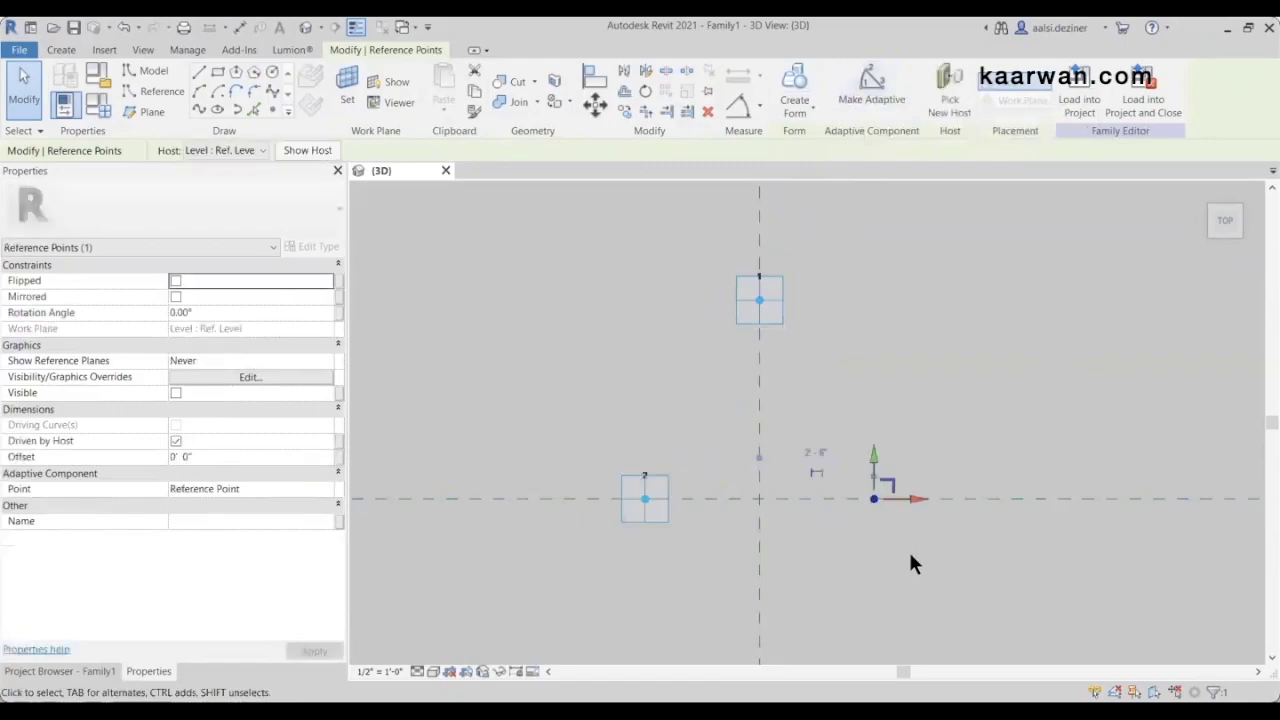
pyautogui.click(879, 97)
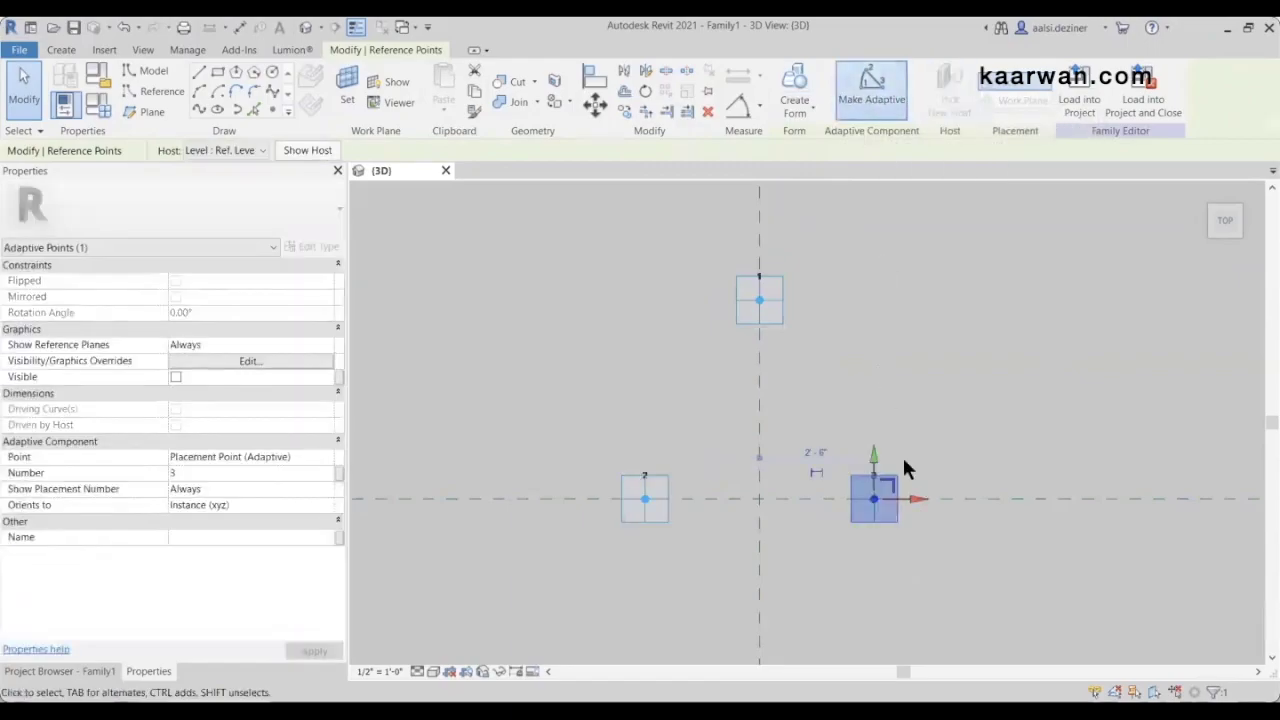
pyautogui.click(970, 465)
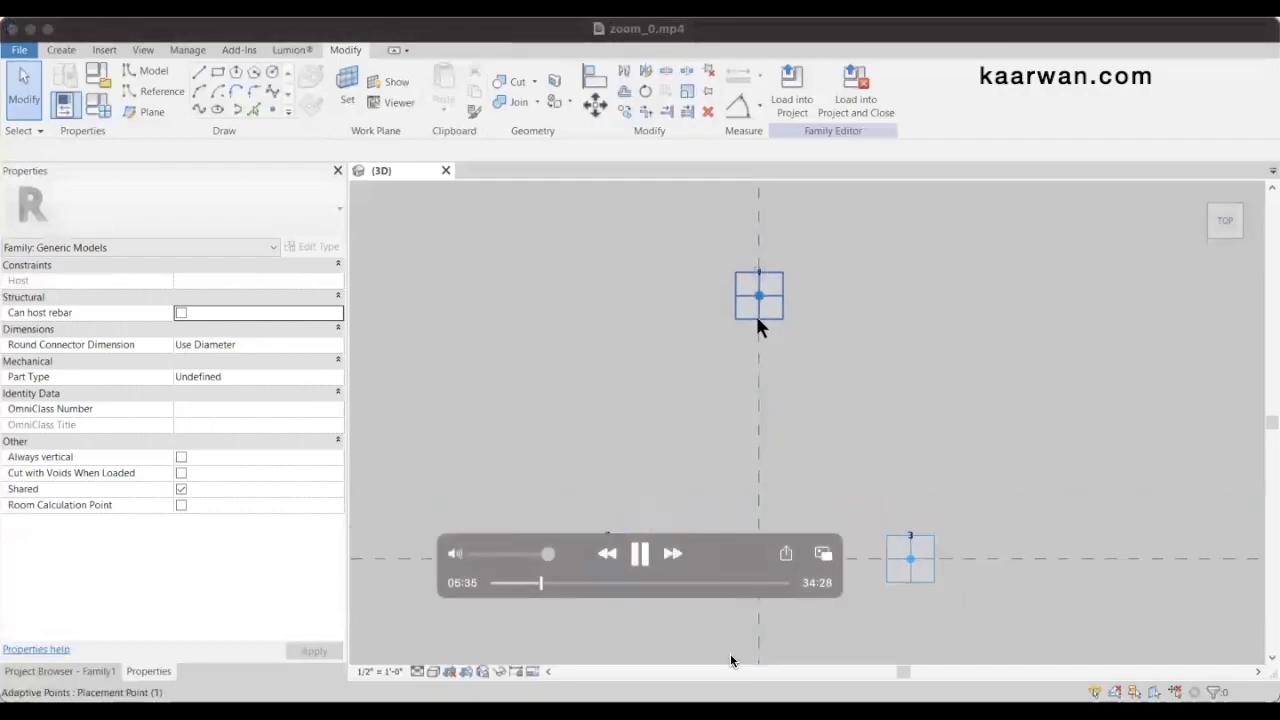
# Join adaptive points 1 and 2 with a spline through points and turn it into a reference line
pyautogui.click(1006, 291)
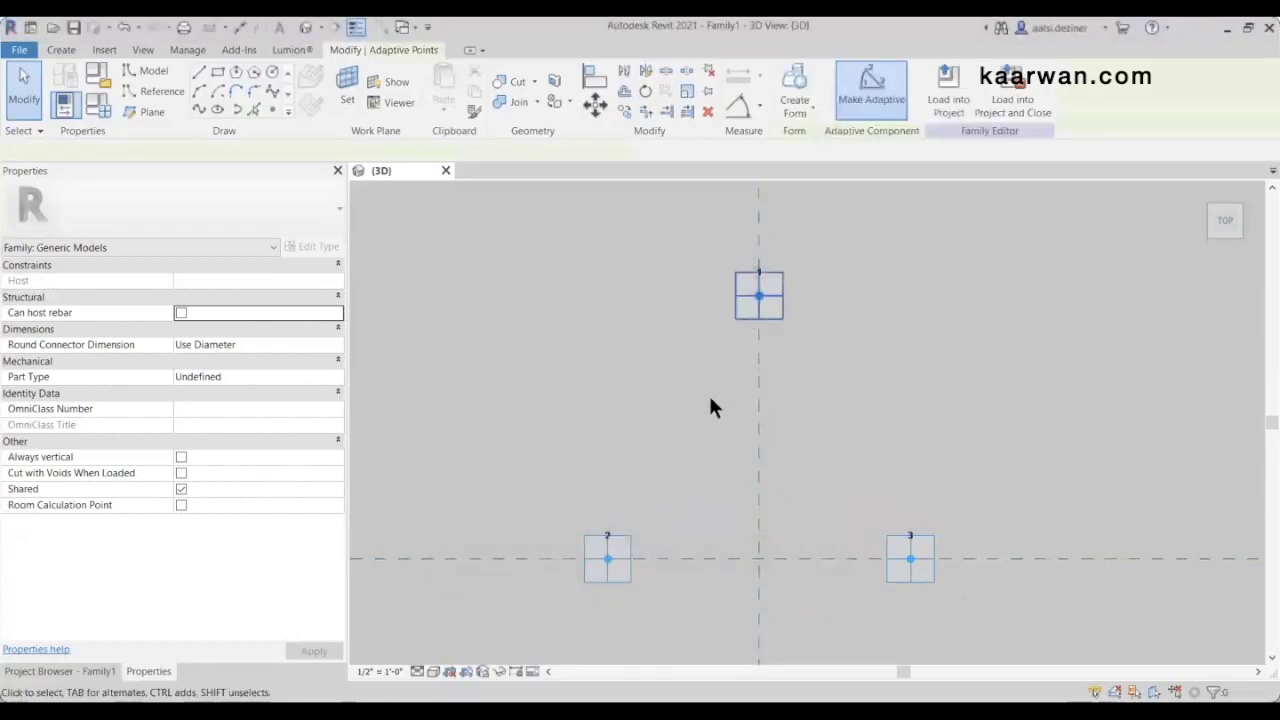
pyautogui.keyDown('ctrl'); pyautogui.click(614, 578); pyautogui.keyUp('ctrl')
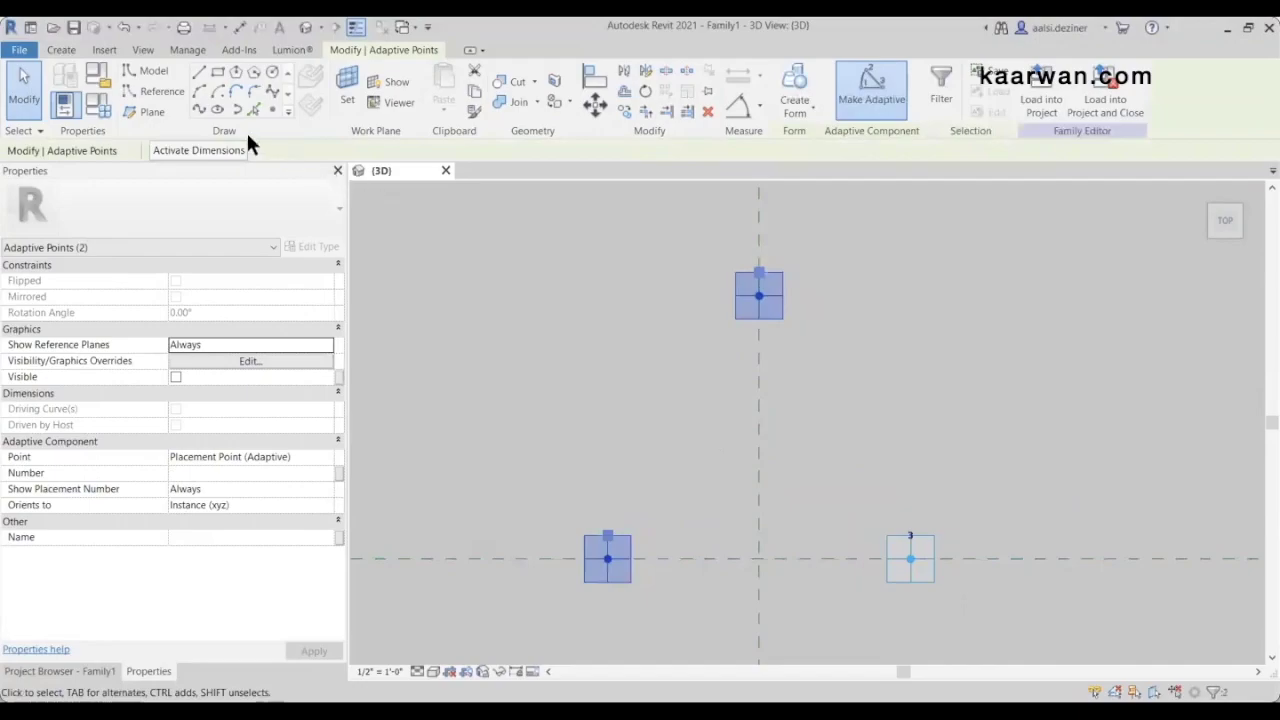
pyautogui.click(197, 106)
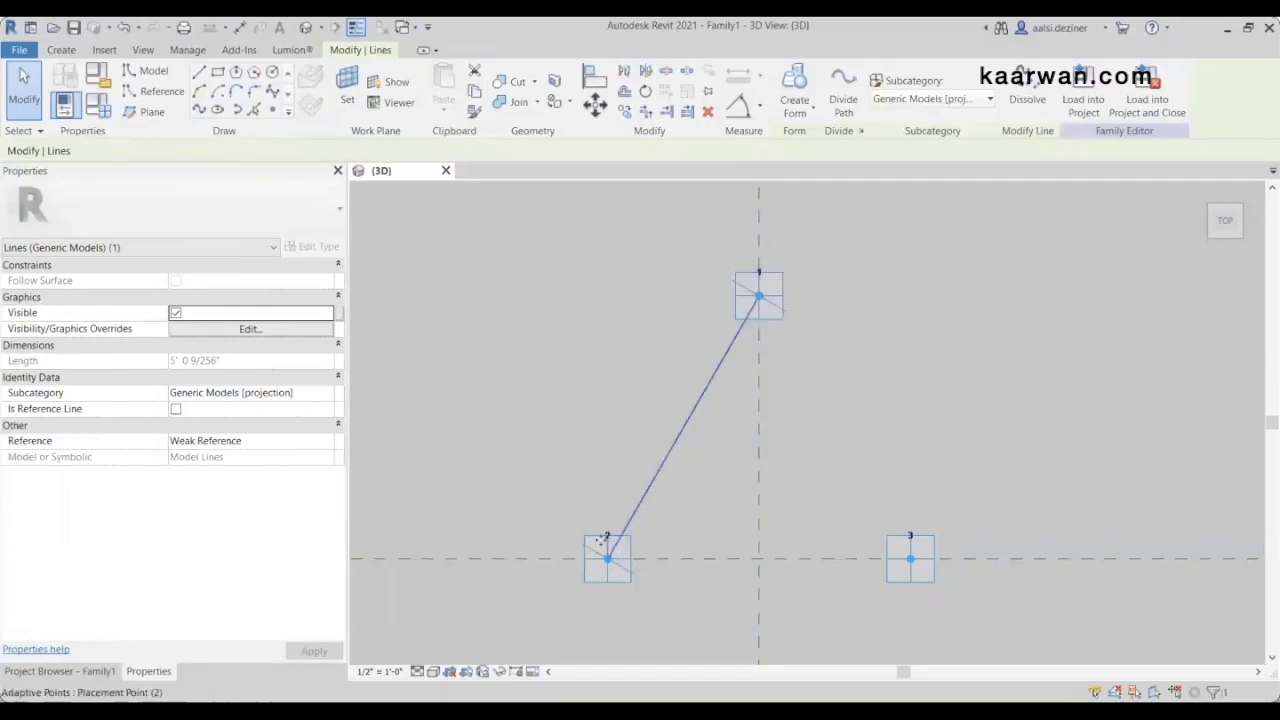
pyautogui.click(175, 409)
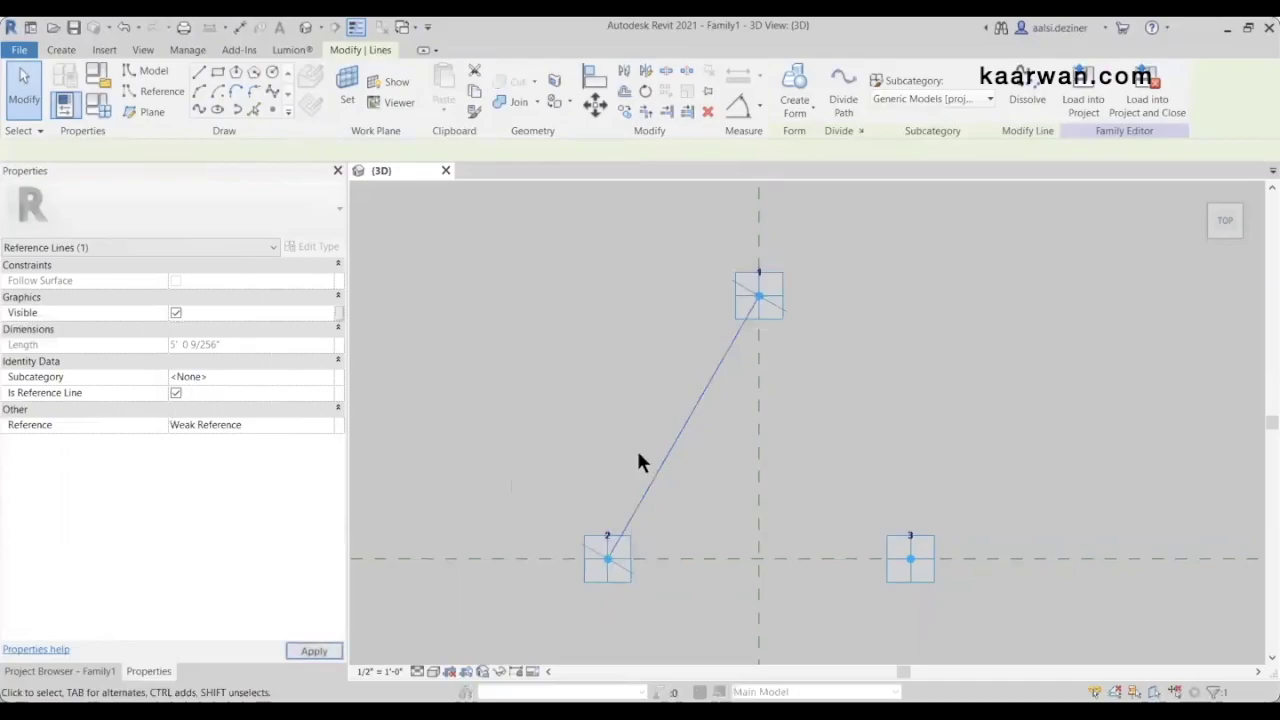
# Join adaptive points 2 and 3 with a spline through points and turn it into a reference line
pyautogui.click(708, 519)
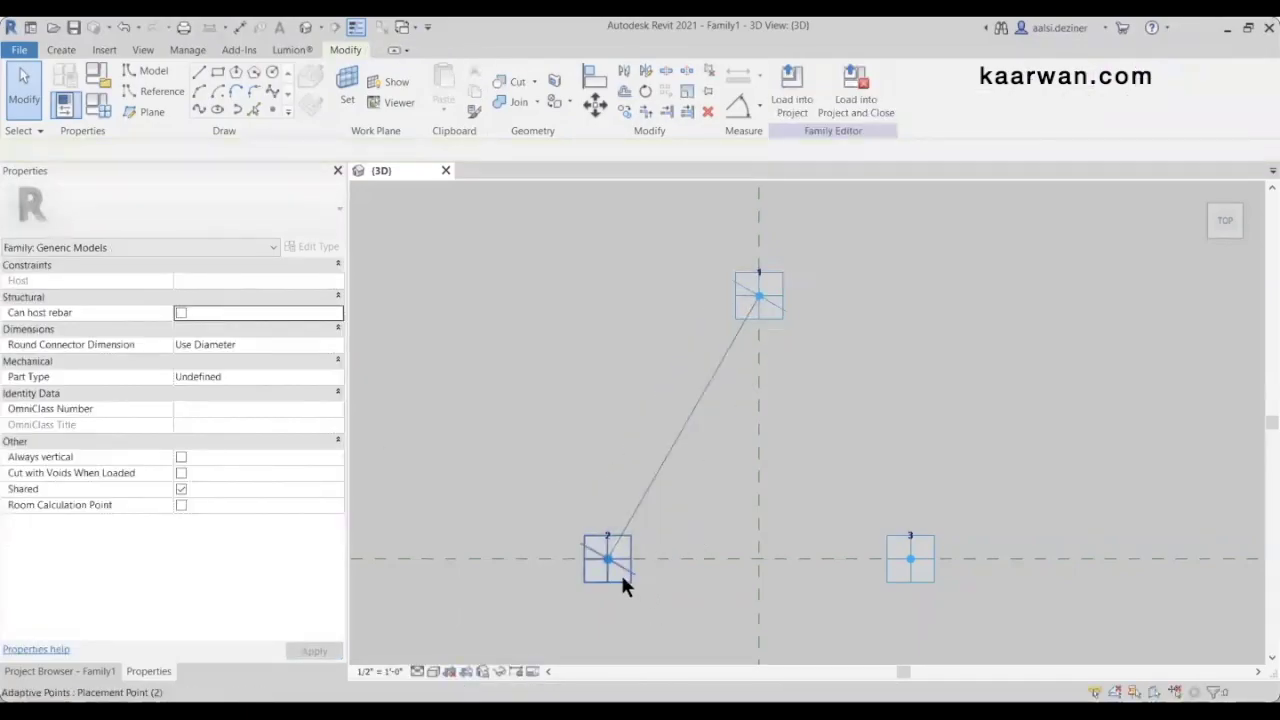
pyautogui.click(620, 572)
pyautogui.keyDown('ctrl'); pyautogui.click(926, 578); pyautogui.keyUp('ctrl')
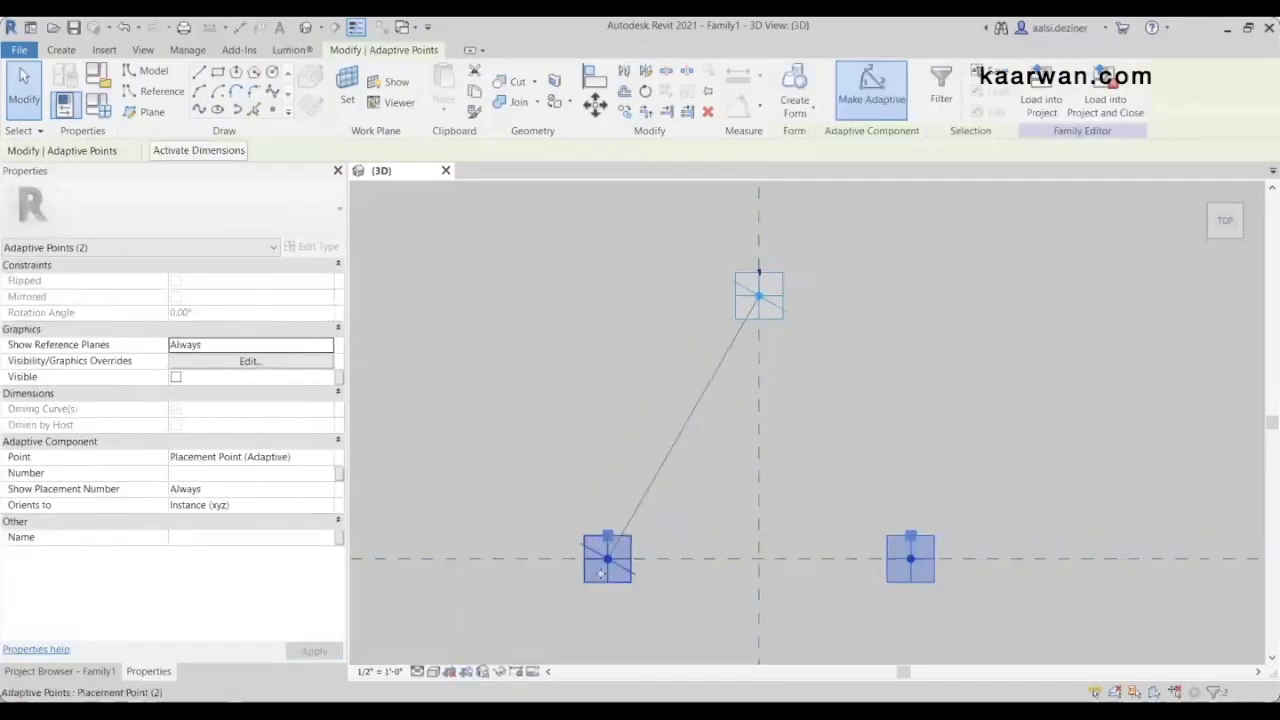
pyautogui.click(191, 104)
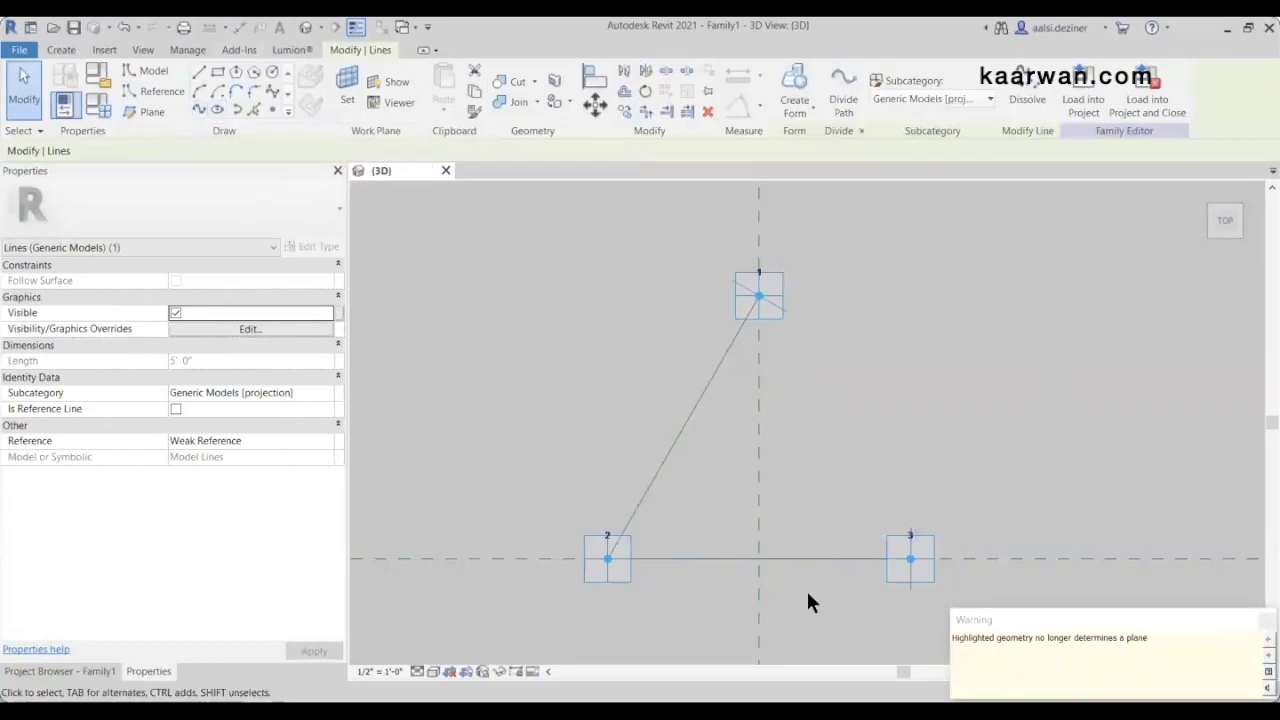
pyautogui.click(175, 410)
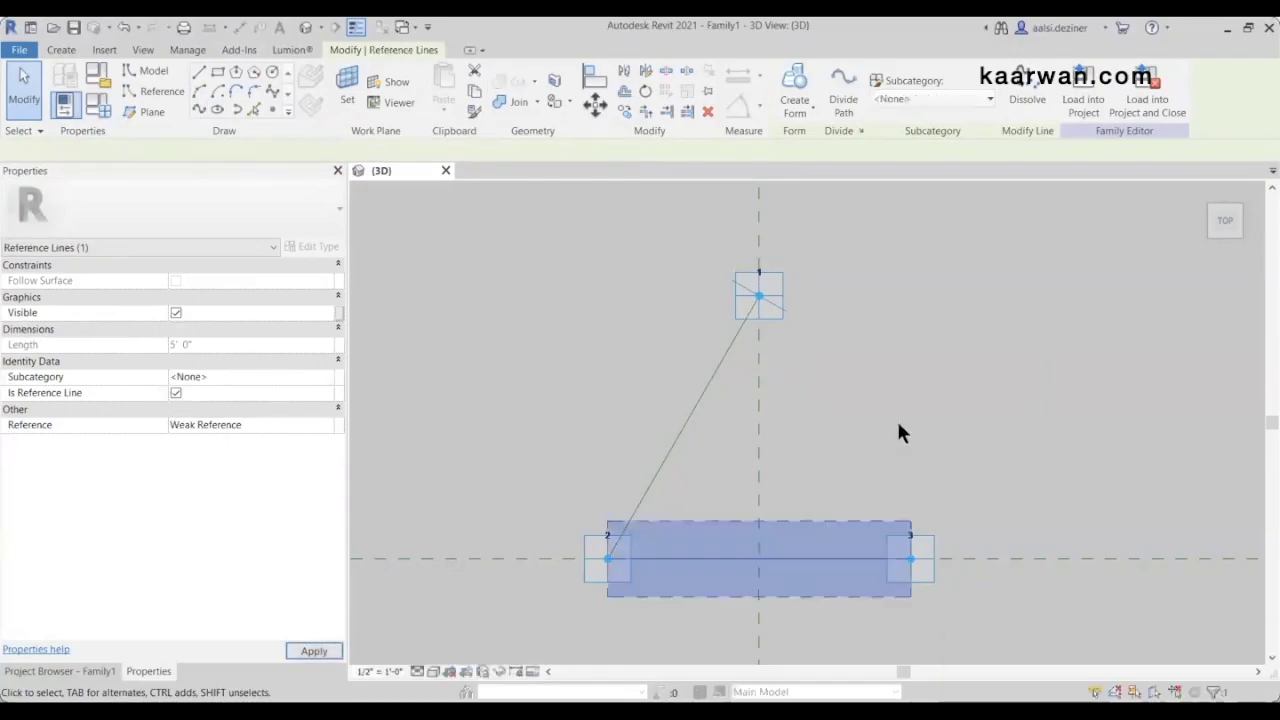
# Join adaptive points 3 and 1 with a spline through points and turn it into a reference line, closing the triangle
pyautogui.click(918, 548)
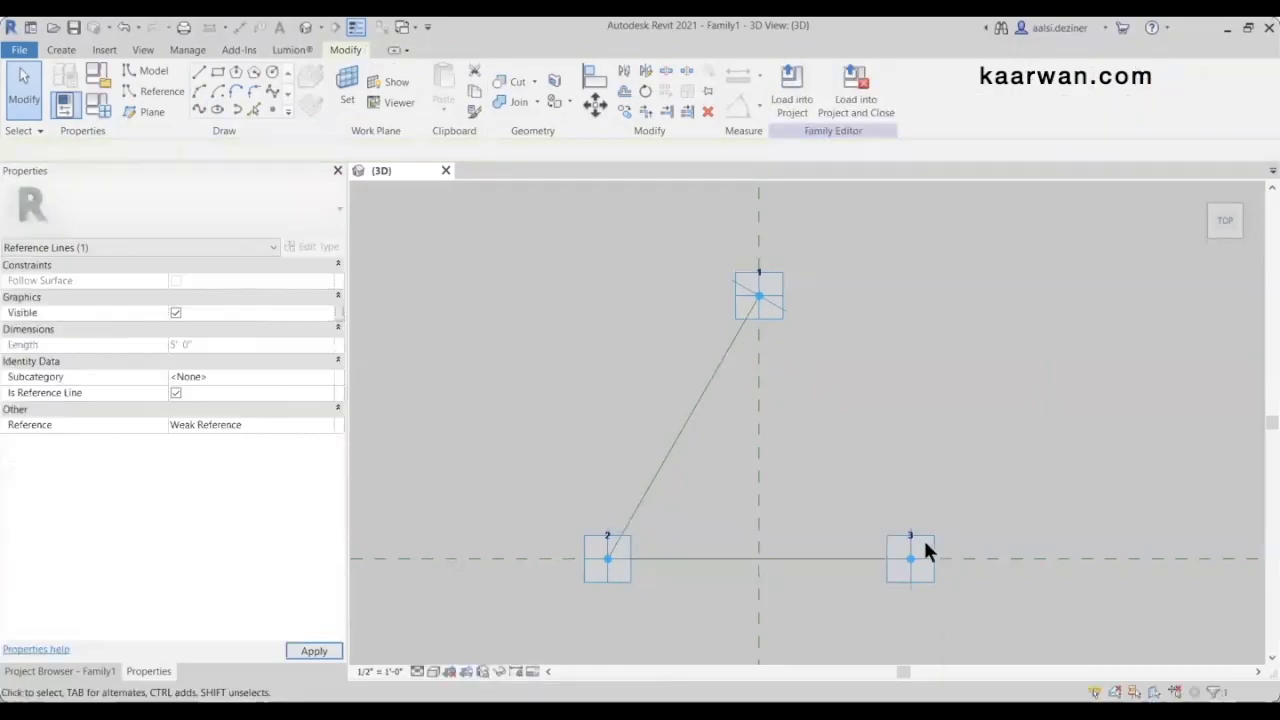
pyautogui.keyDown('ctrl'); pyautogui.click(783, 313); pyautogui.keyUp('ctrl')
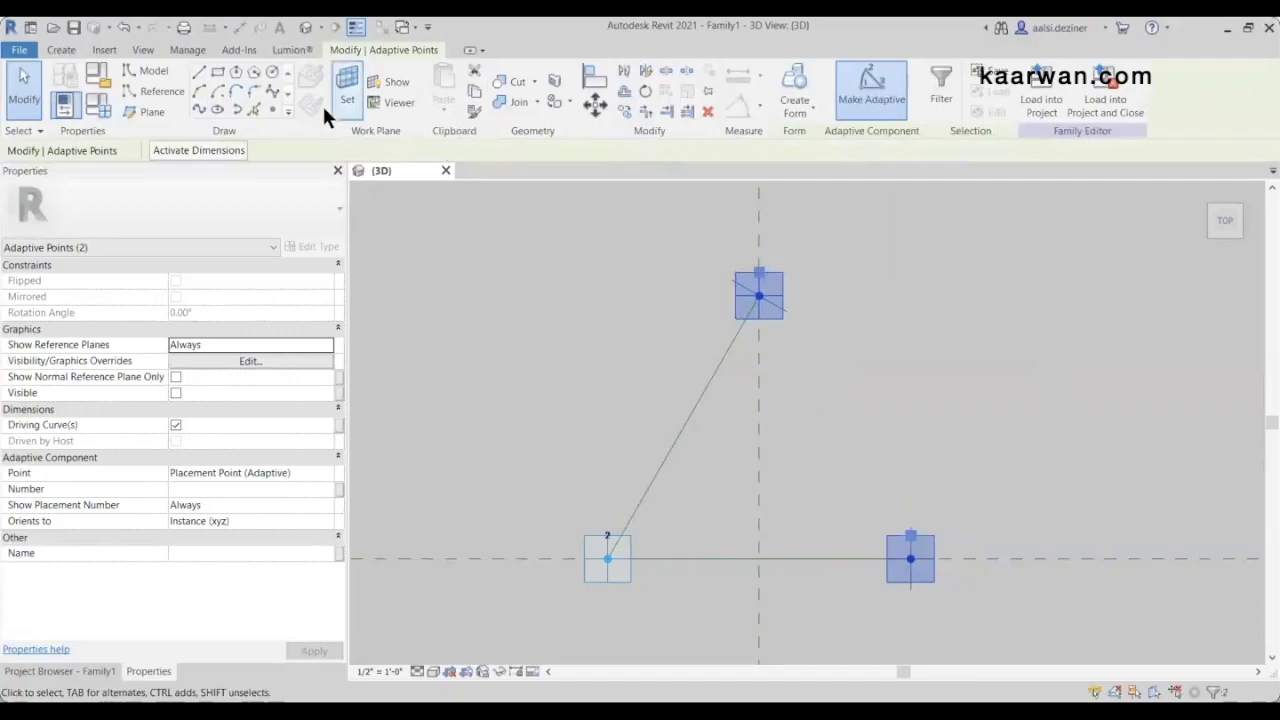
pyautogui.click(196, 108)
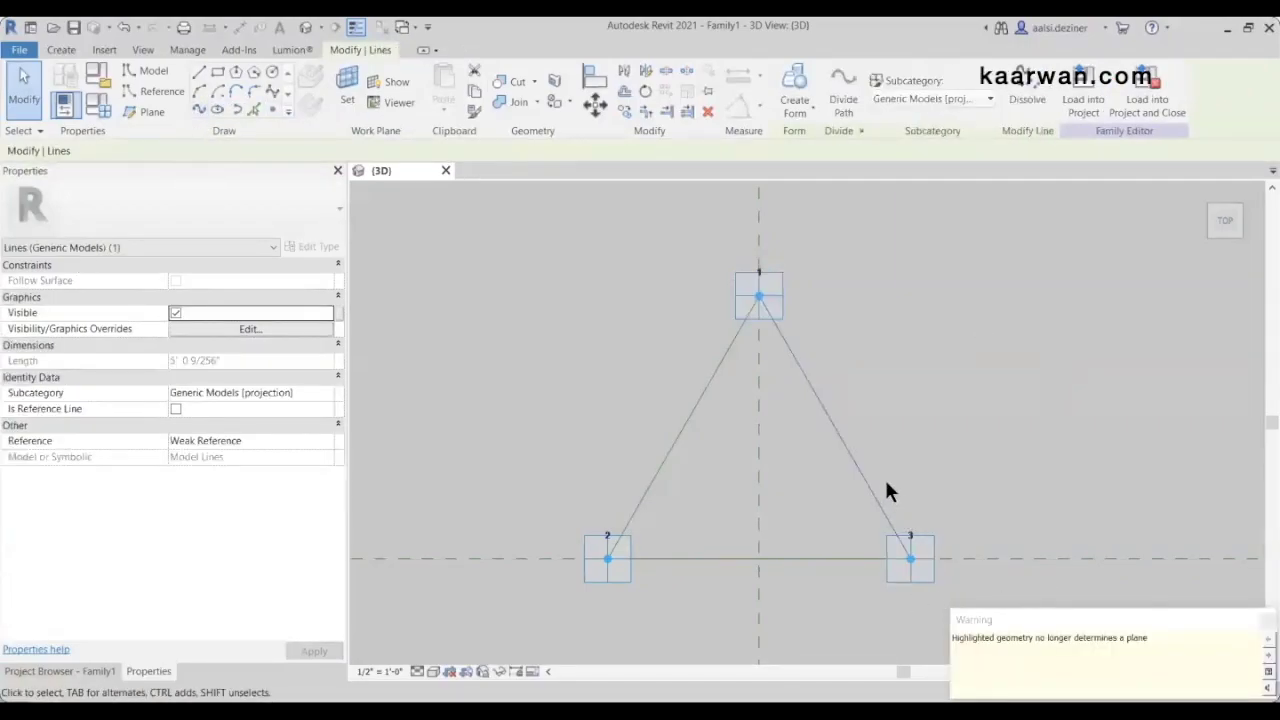
pyautogui.click(175, 408)
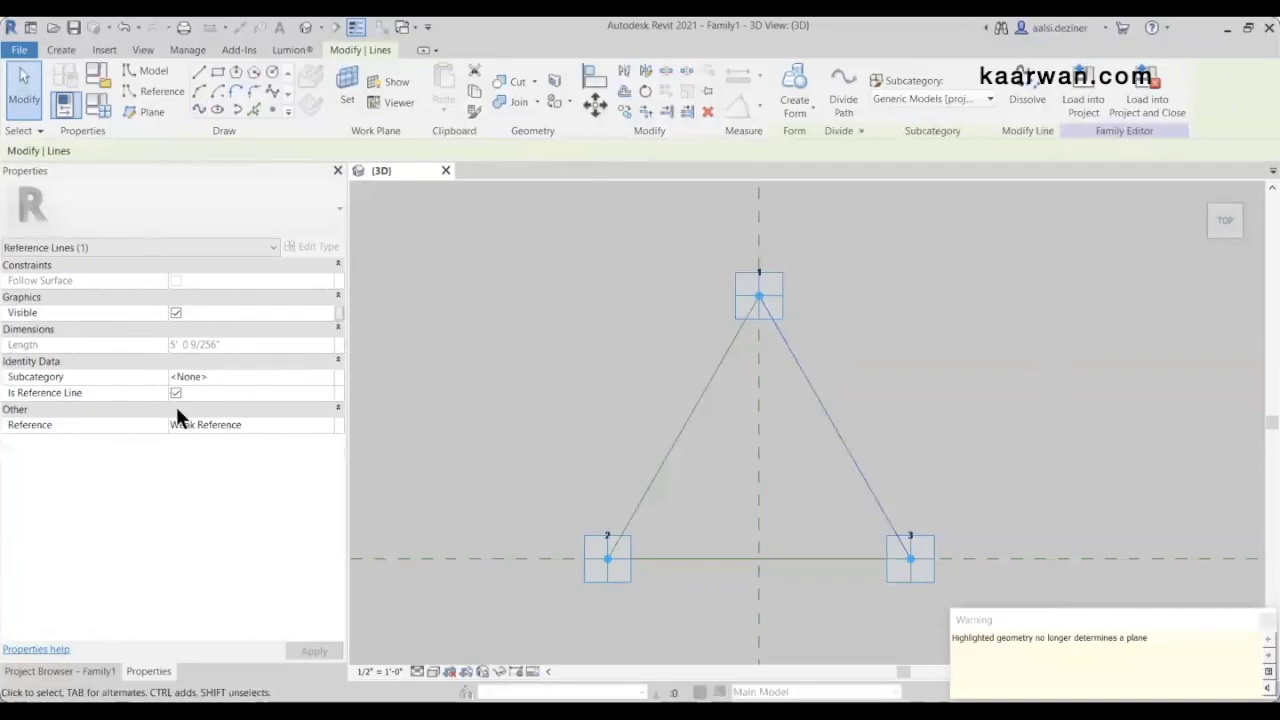
pyautogui.click(1020, 378)
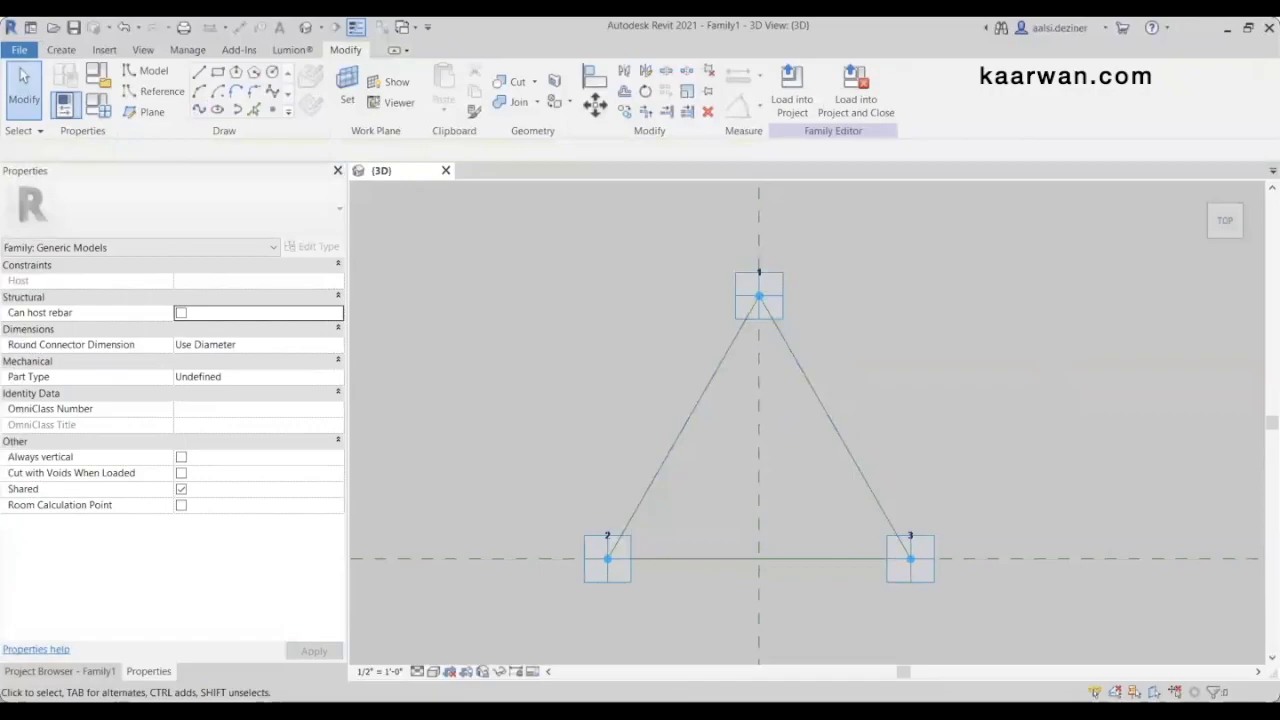
# Set the work plane to a plane of adaptive point 2 in an angled 3D view
pyautogui.click(1211, 236)
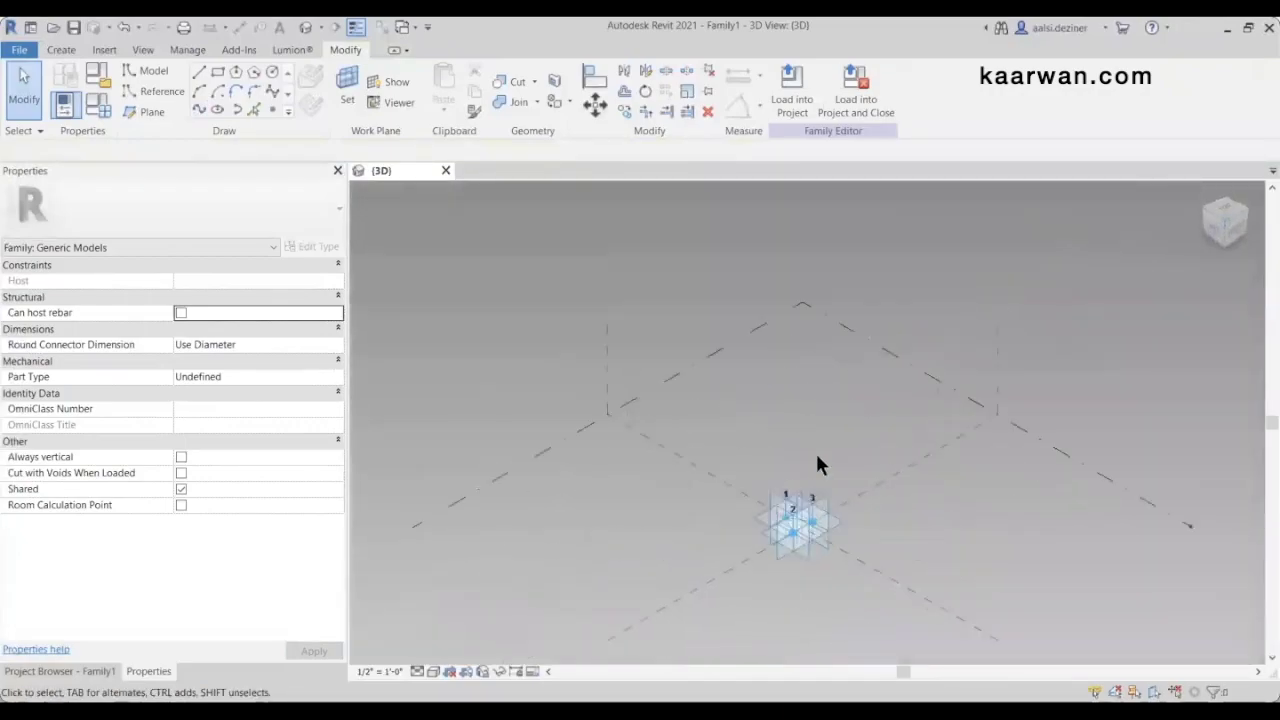
pyautogui.scroll(5, 770, 578)
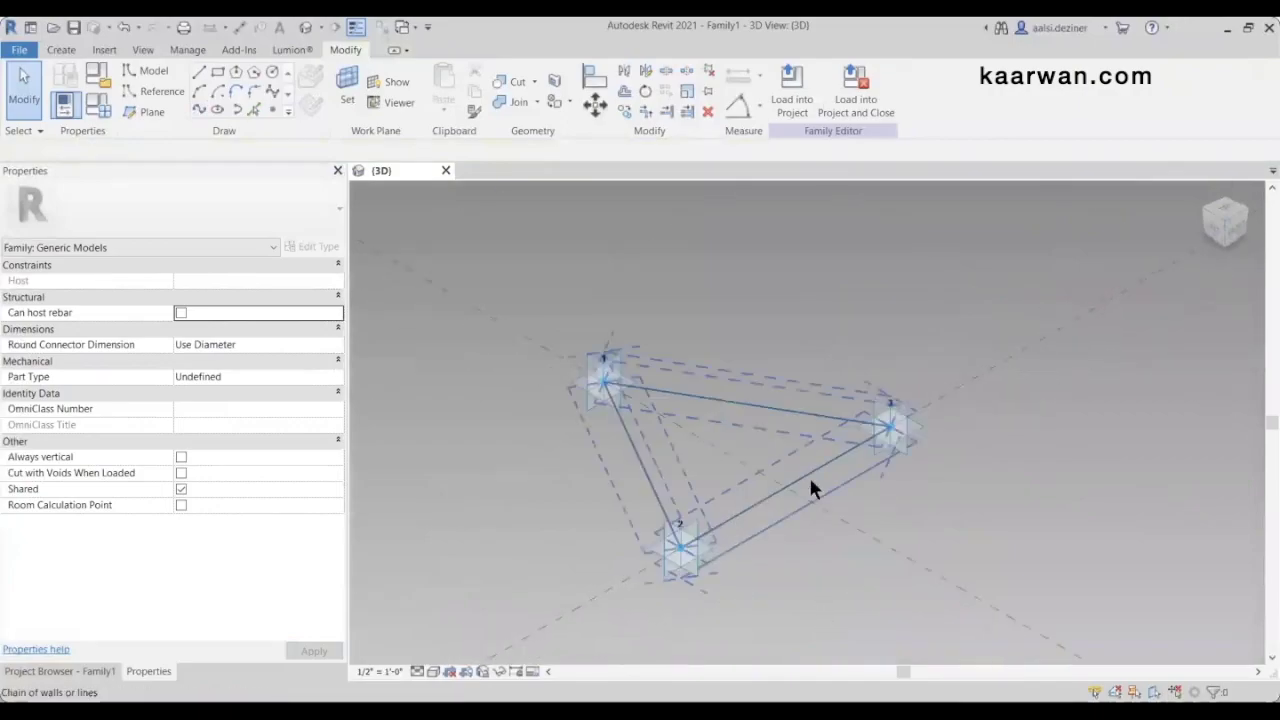
pyautogui.scroll(1, 708, 509)
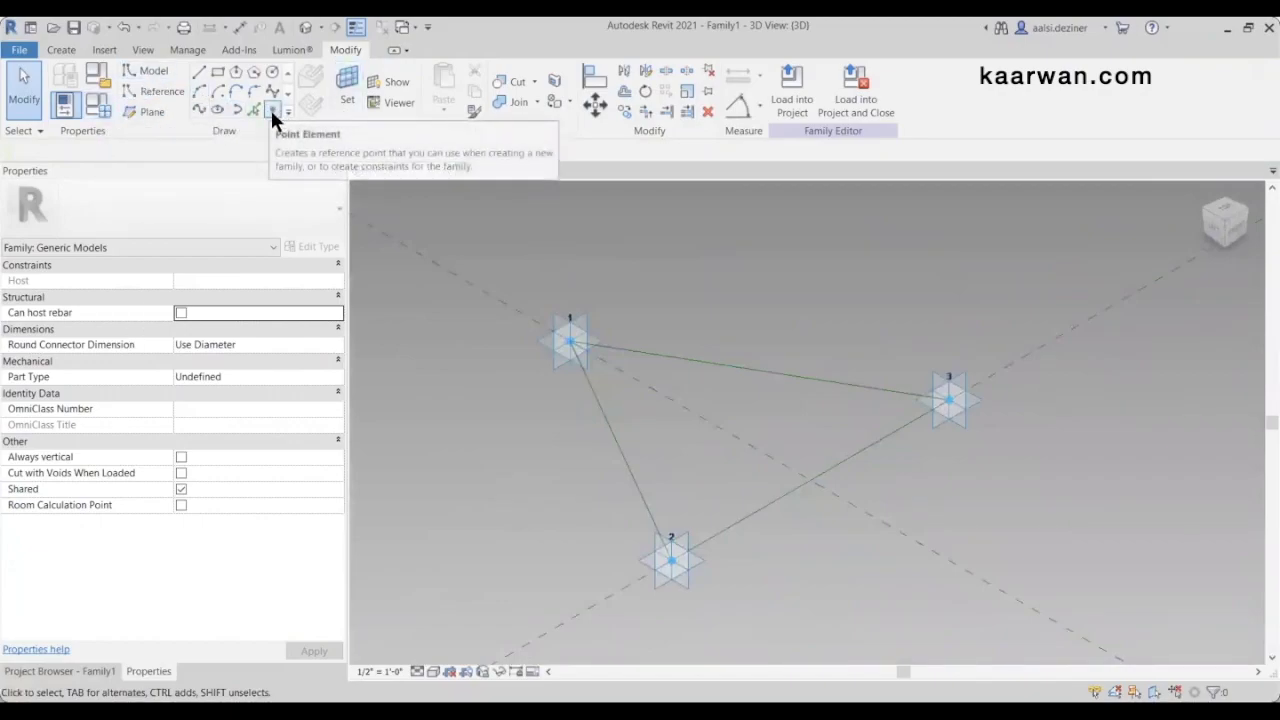
pyautogui.click(345, 88)
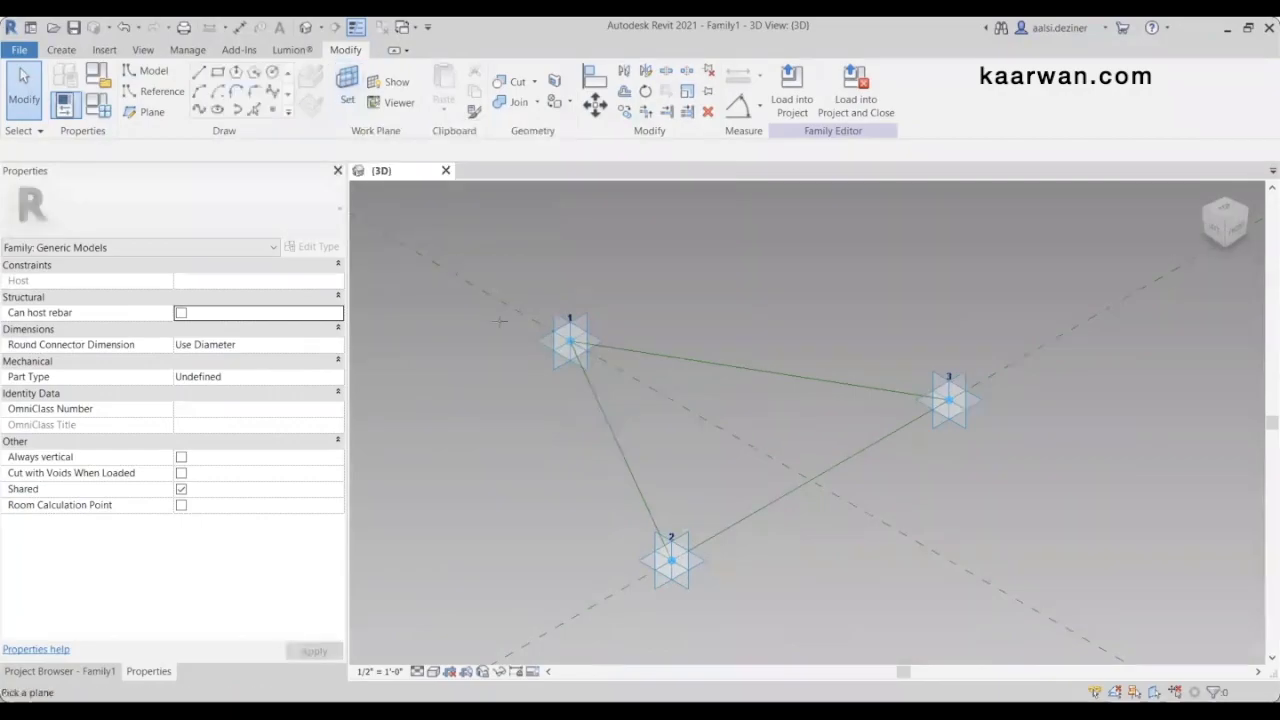
pyautogui.click(701, 567)
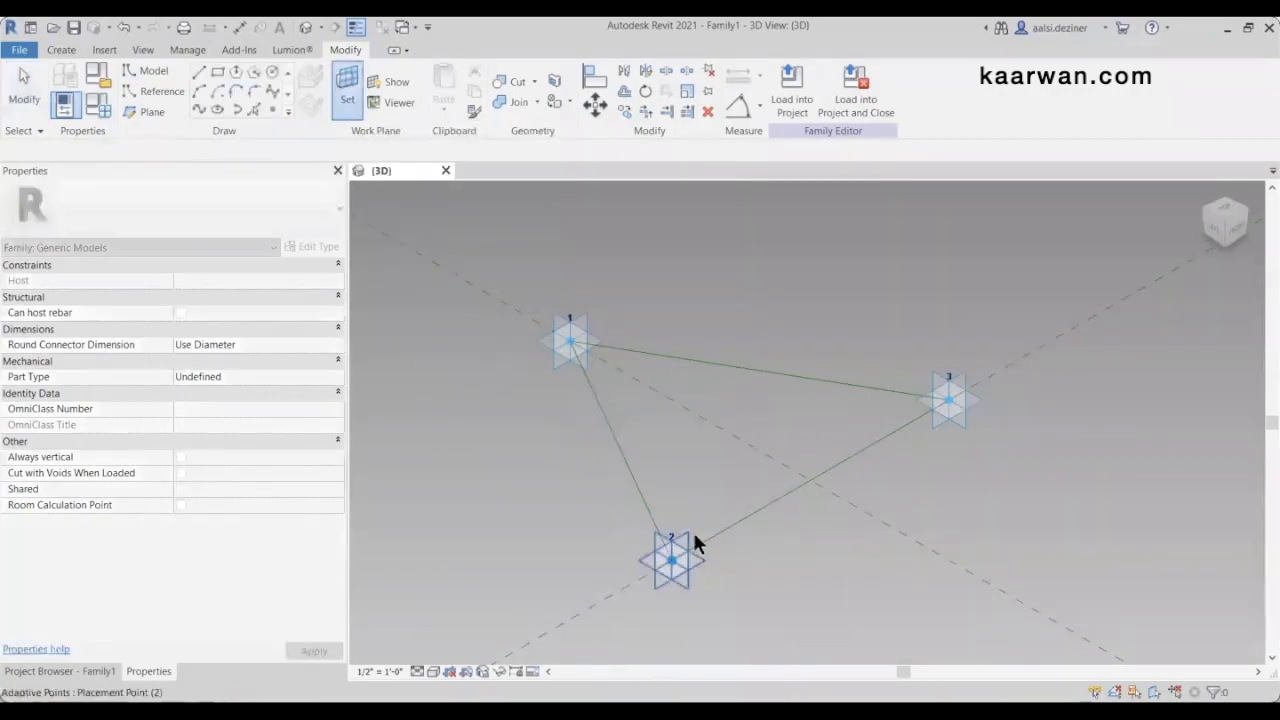
# Place reference points at the midpoints of the triangle's three reference lines, using the Draw on Face option
pyautogui.click(271, 104)
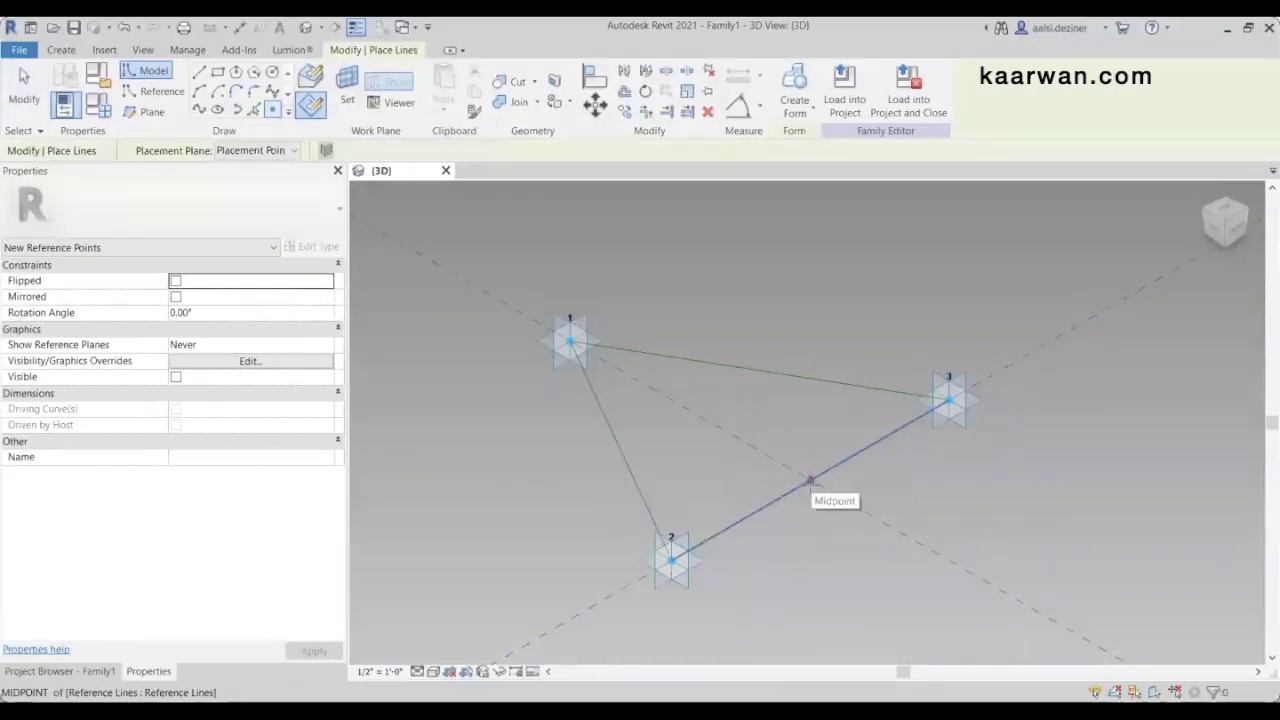
pyautogui.click(810, 481)
pyautogui.click(305, 74)
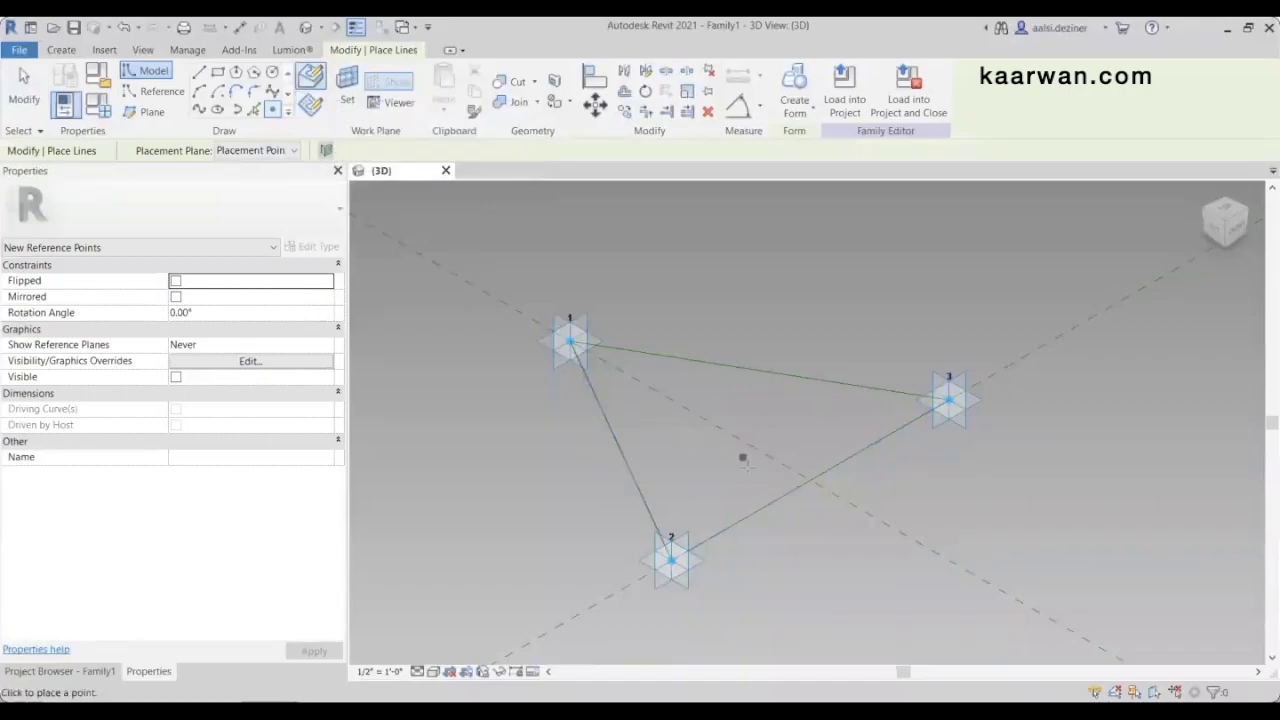
pyautogui.click(810, 481)
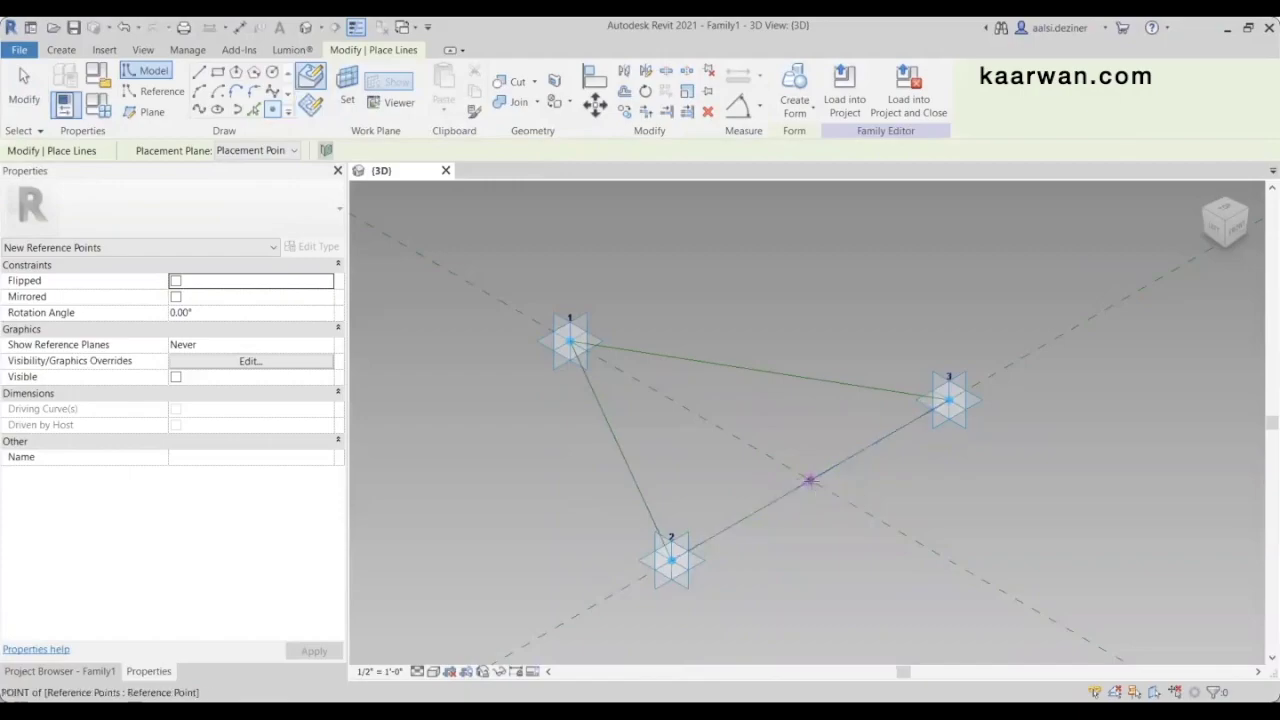
pyautogui.click(621, 449)
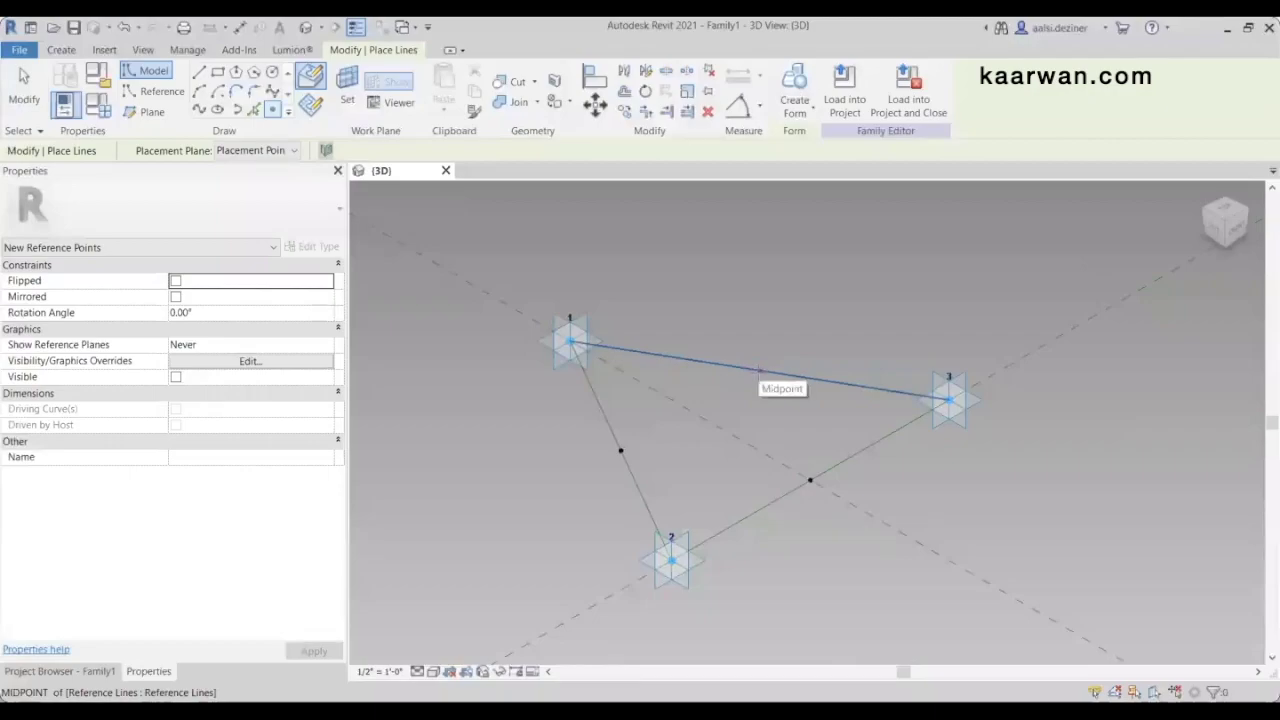
pyautogui.click(759, 370)
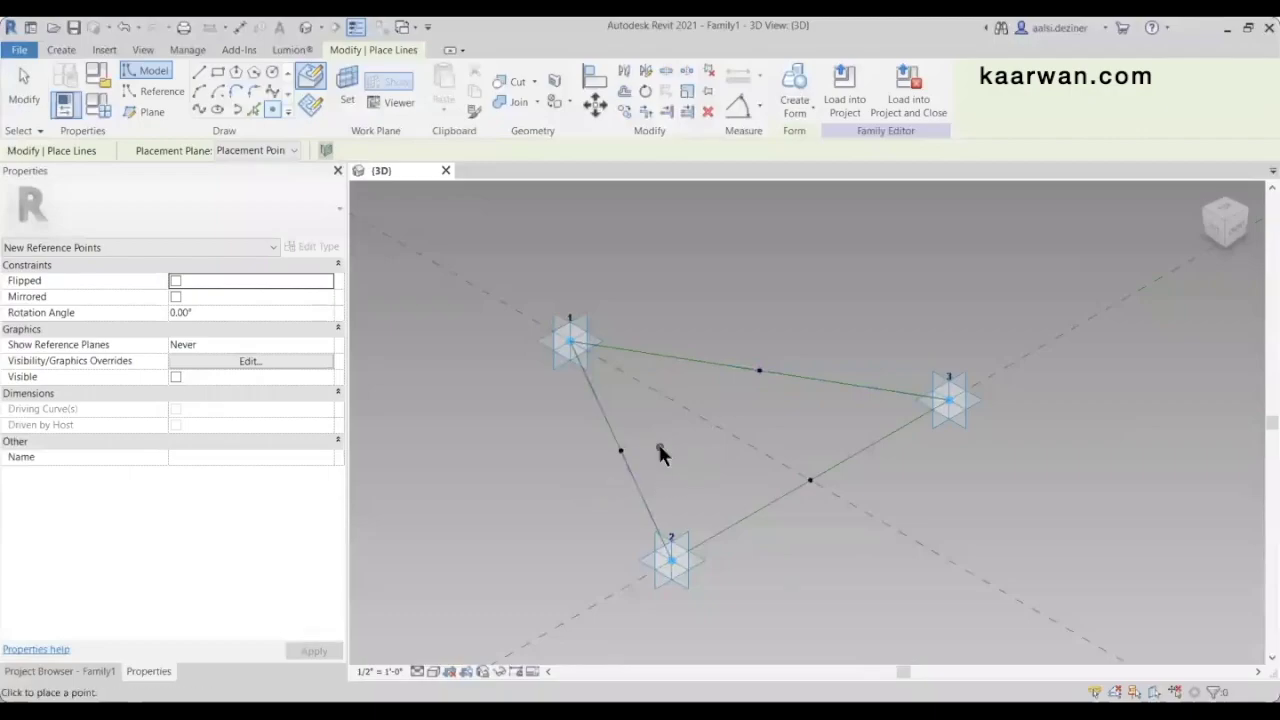
pyautogui.press('Escape')
# Join adaptive point 2 to the midpoint of the line between points 1 and 3 with a spline, and make it a reference line
pyautogui.scroll(-1, 659, 446)
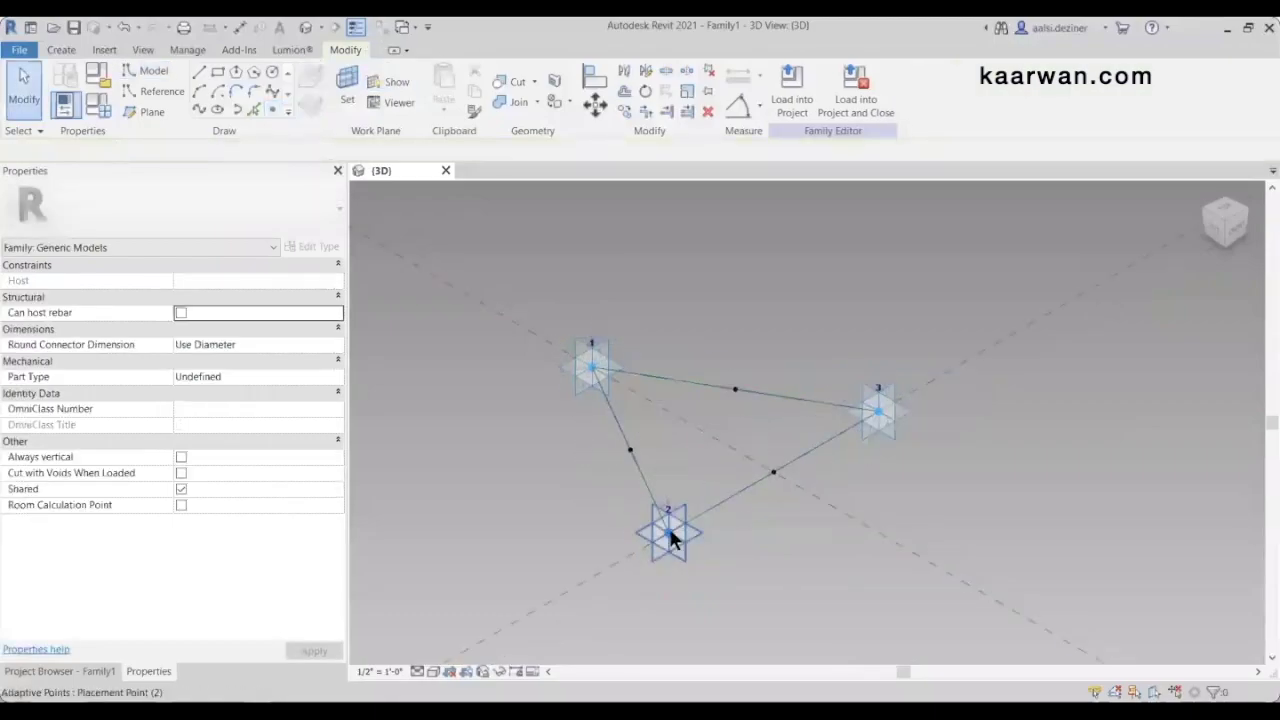
pyautogui.scroll(-1, 672, 538)
pyautogui.click(672, 535)
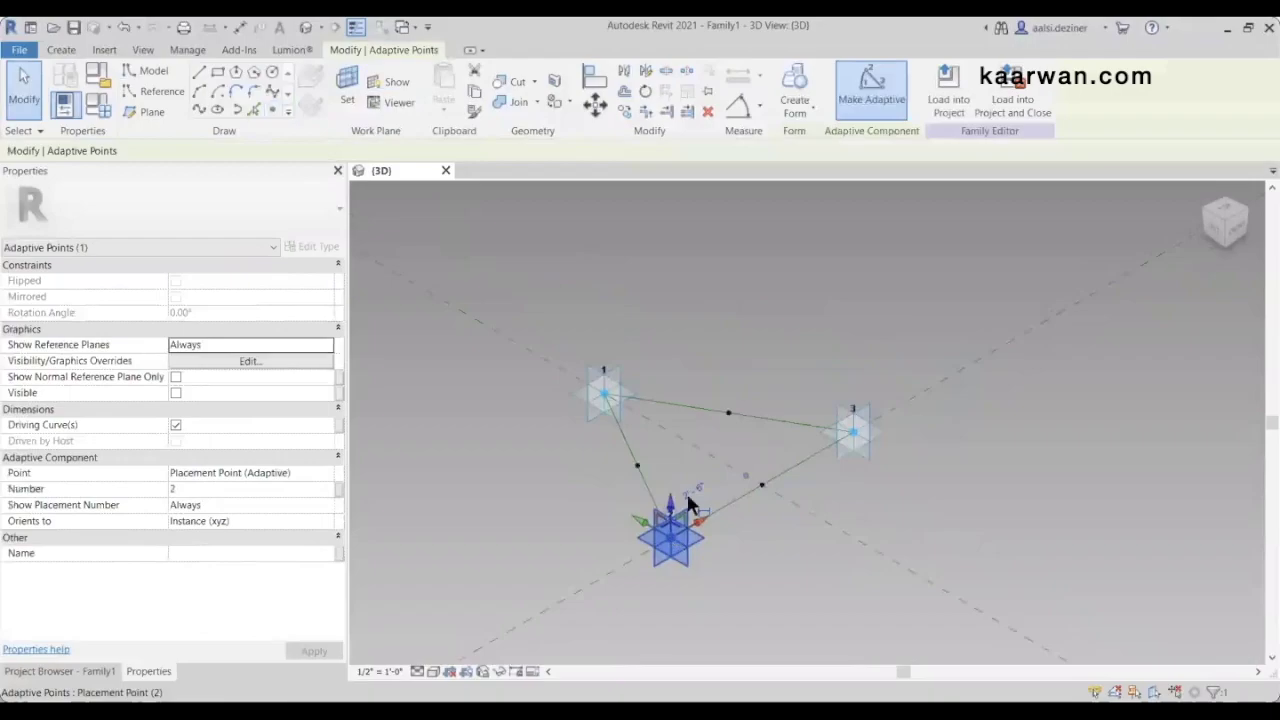
pyautogui.scroll(2, 726, 422)
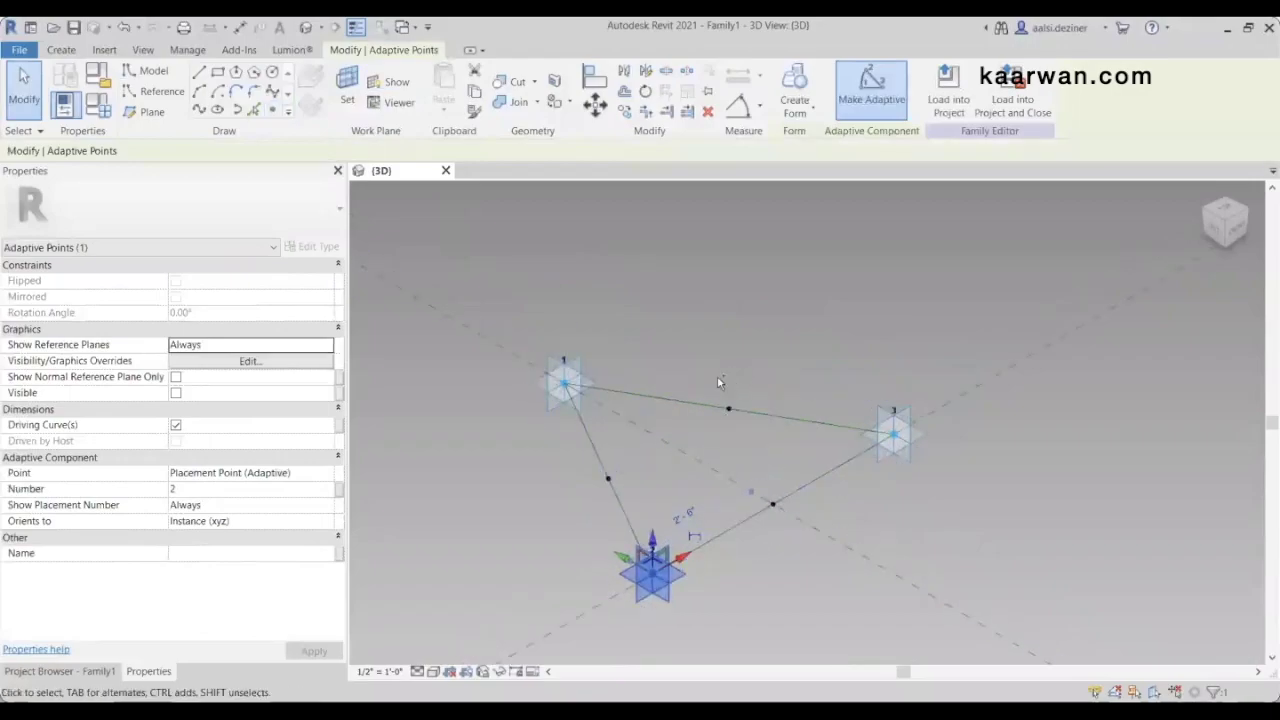
pyautogui.keyDown('ctrl'); pyautogui.click(729, 402); pyautogui.keyUp('ctrl')
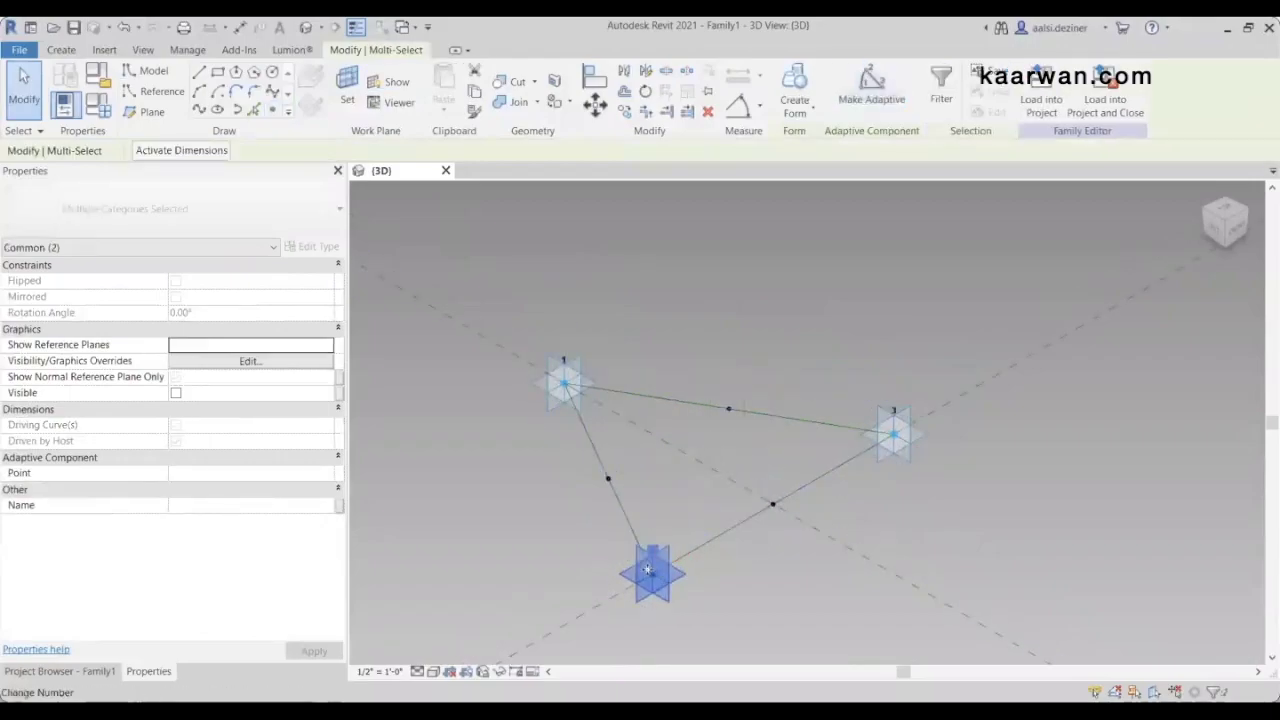
pyautogui.click(200, 108)
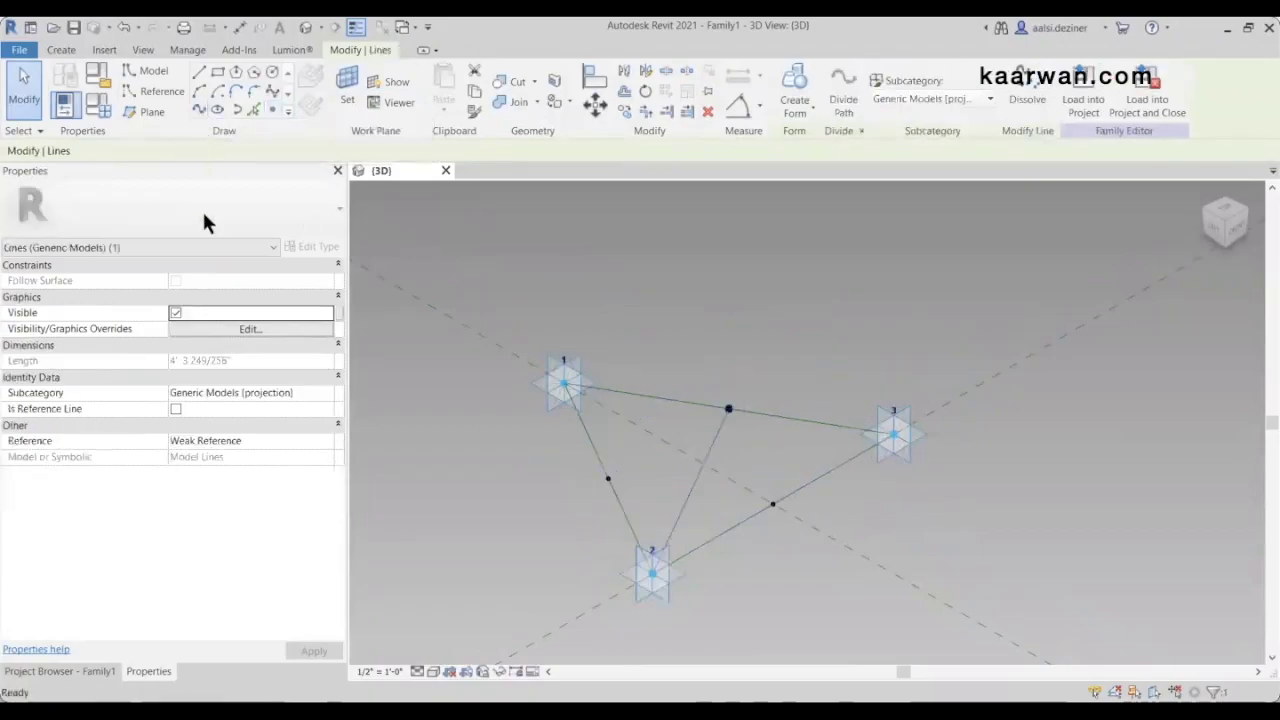
pyautogui.click(176, 408)
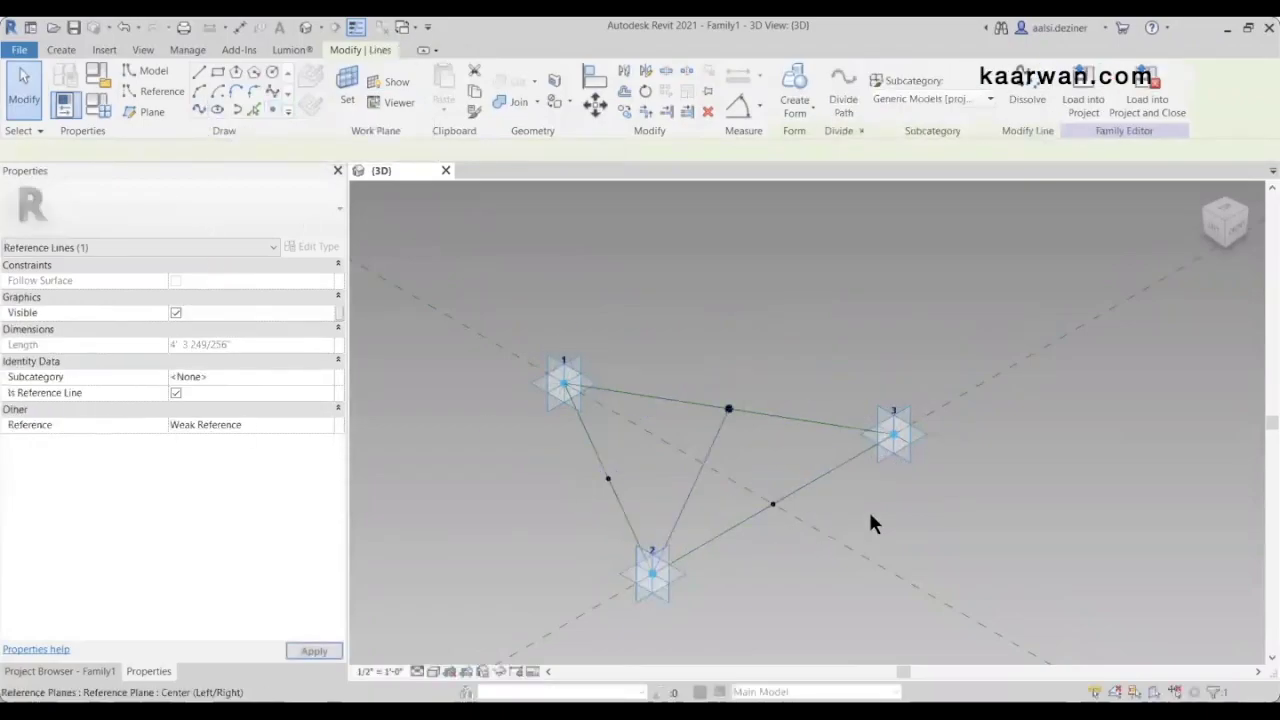
pyautogui.click(946, 500)
# Join adaptive point 1 to the midpoint of the line between points 2 and 3 with a spline, and make it a reference line
pyautogui.scroll(1, 690, 410)
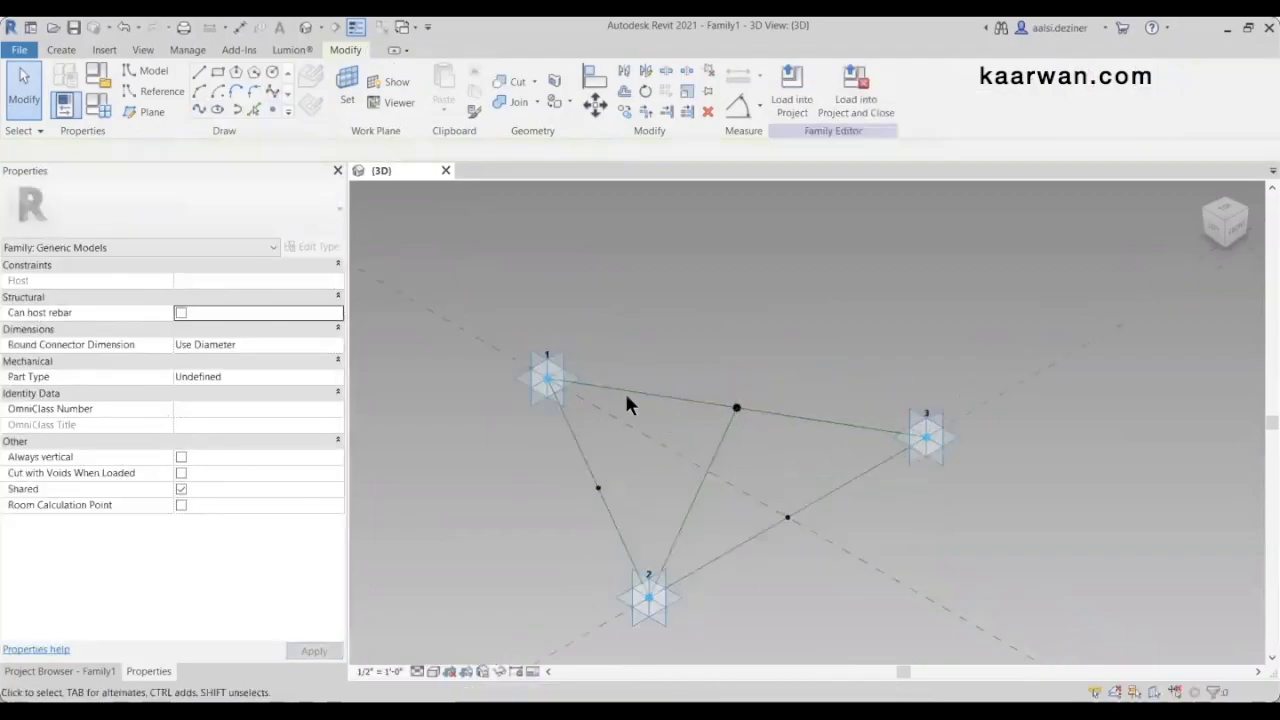
pyautogui.click(543, 378)
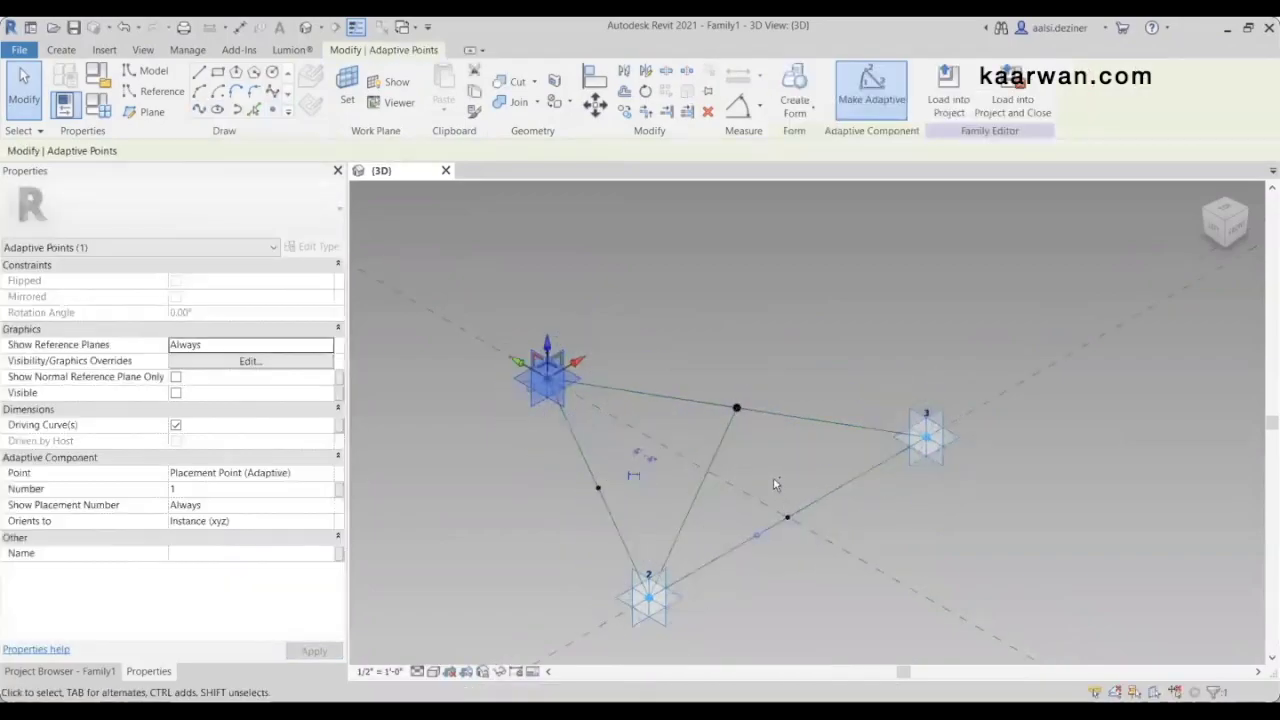
pyautogui.keyDown('ctrl'); pyautogui.click(788, 518); pyautogui.keyUp('ctrl')
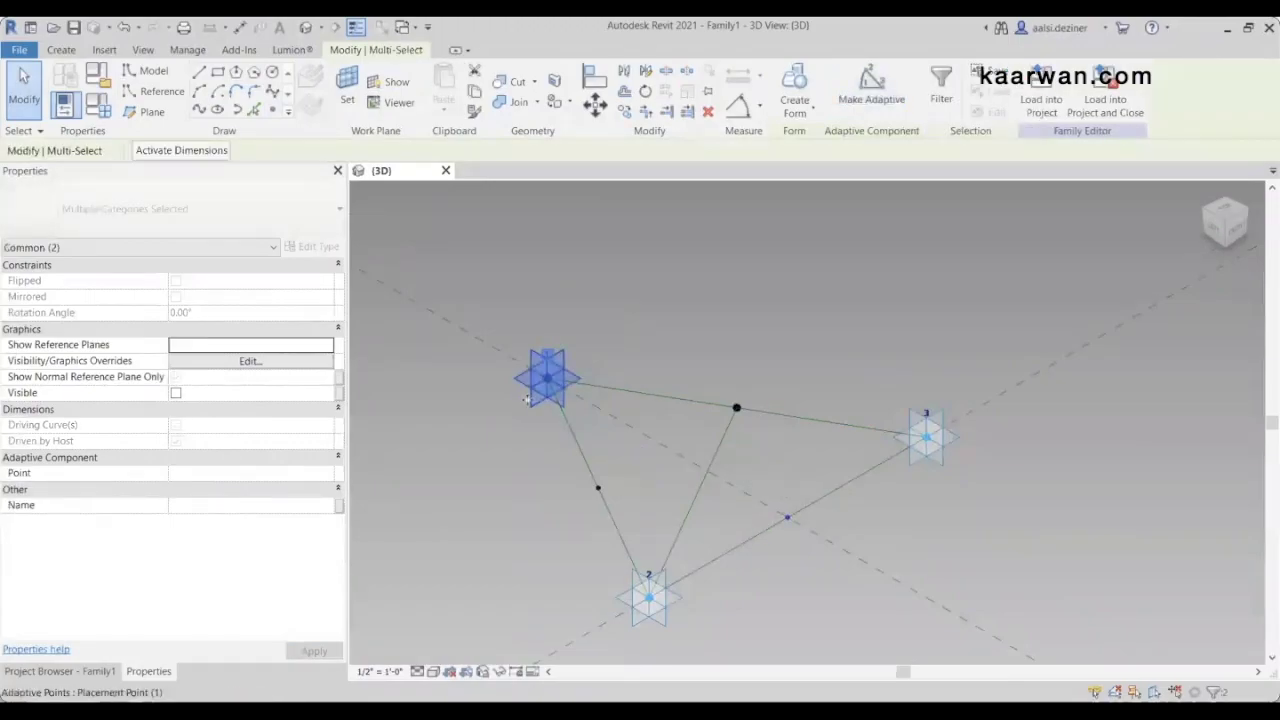
pyautogui.click(199, 92)
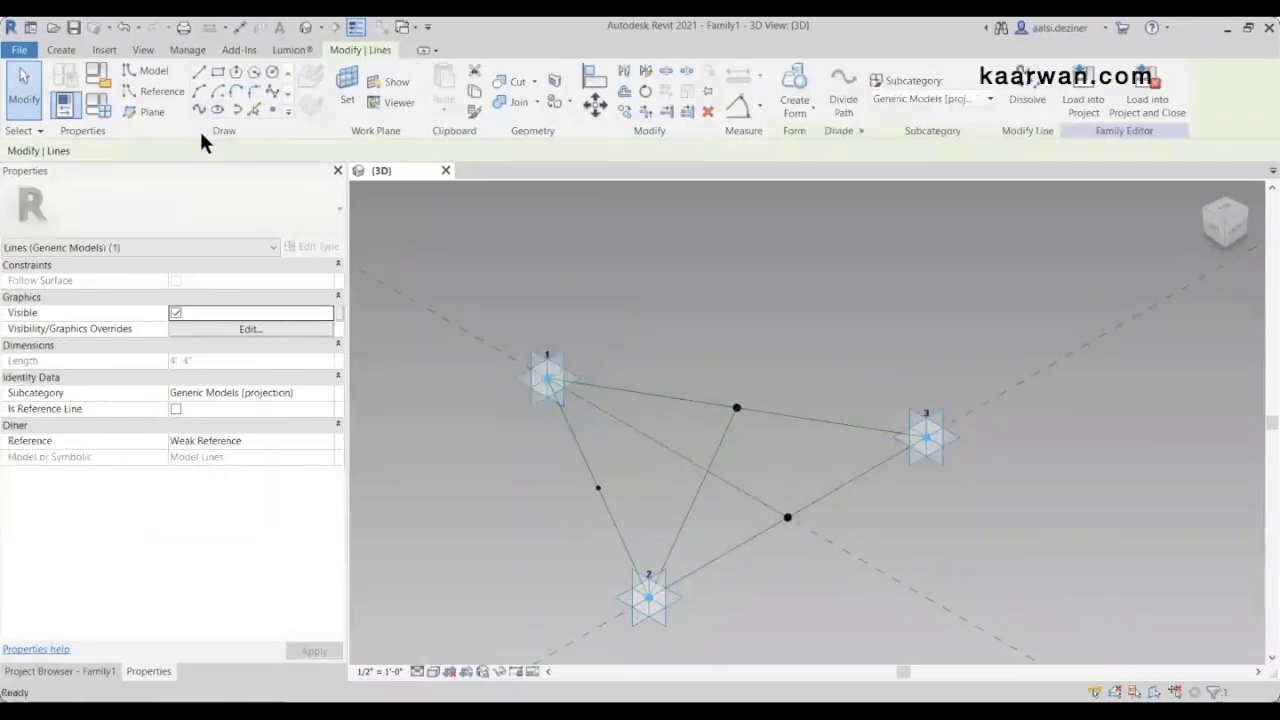
pyautogui.click(175, 410)
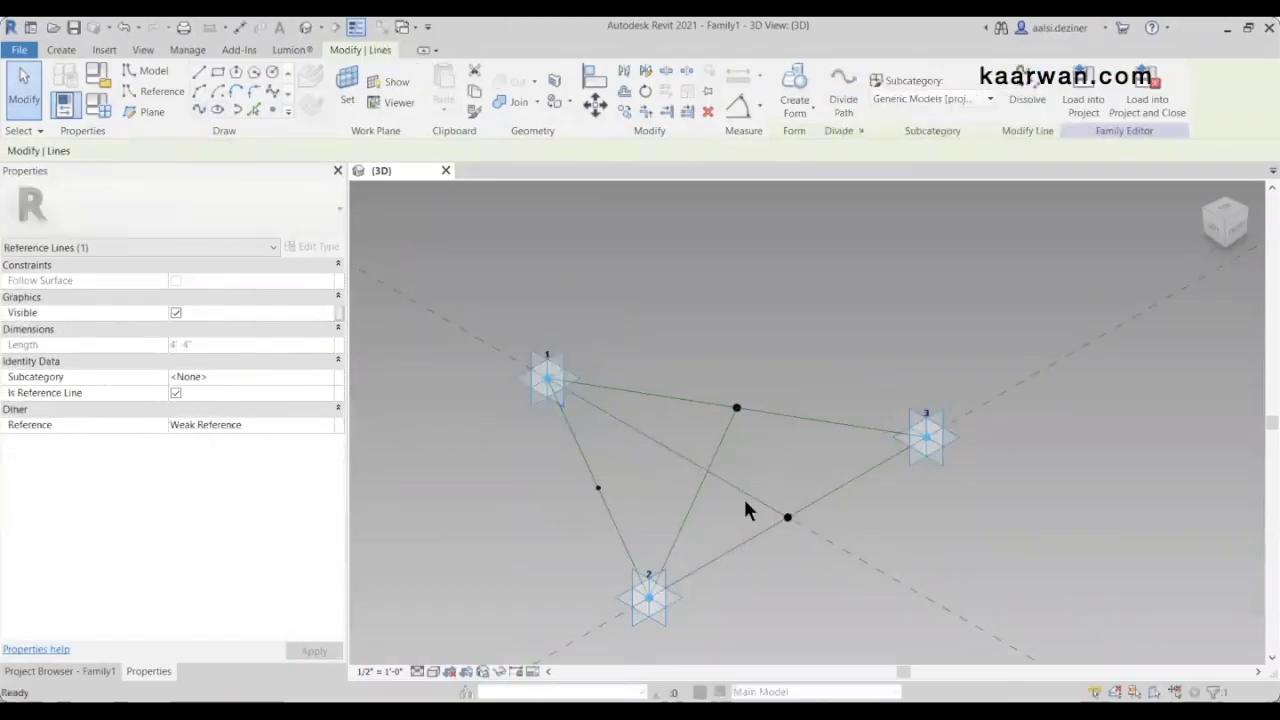
pyautogui.click(1042, 464)
# Join adaptive point 3 to the midpoint of the line between points 1 and 2 with a spline, and make it a reference line
pyautogui.click(936, 450)
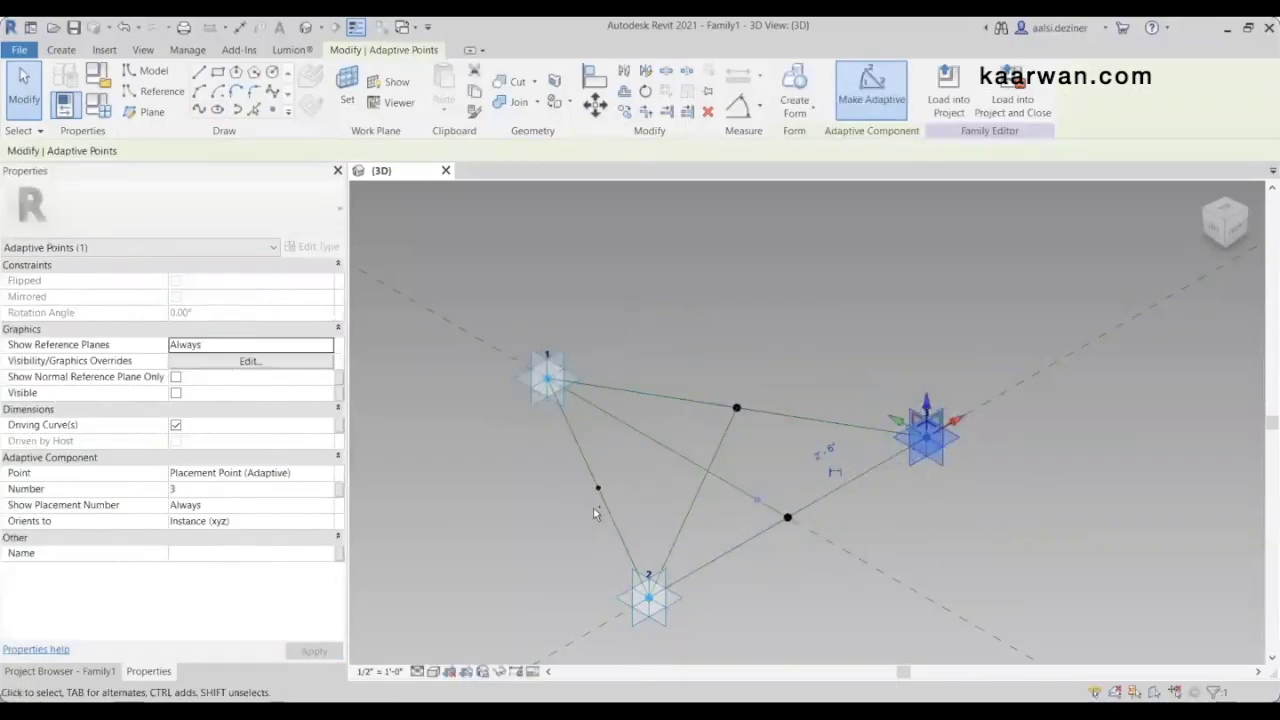
pyautogui.moveTo(555, 469); pyautogui.dragTo(610, 515)
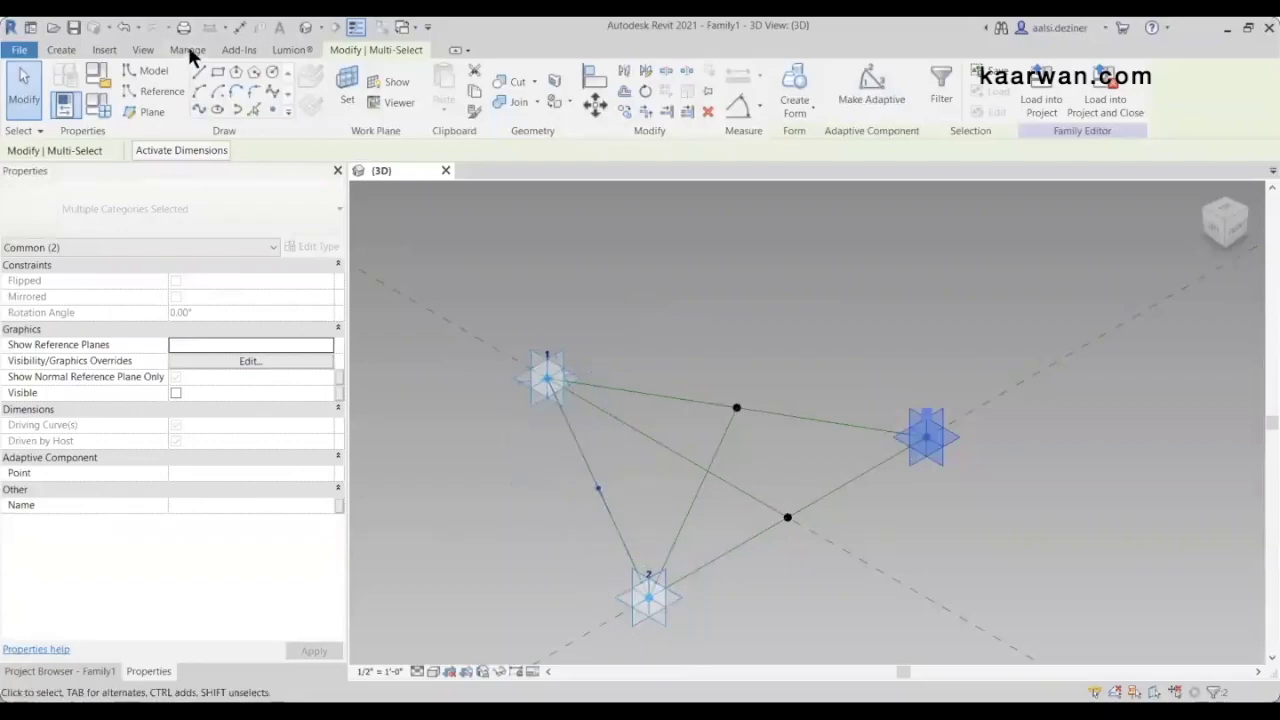
pyautogui.click(197, 110)
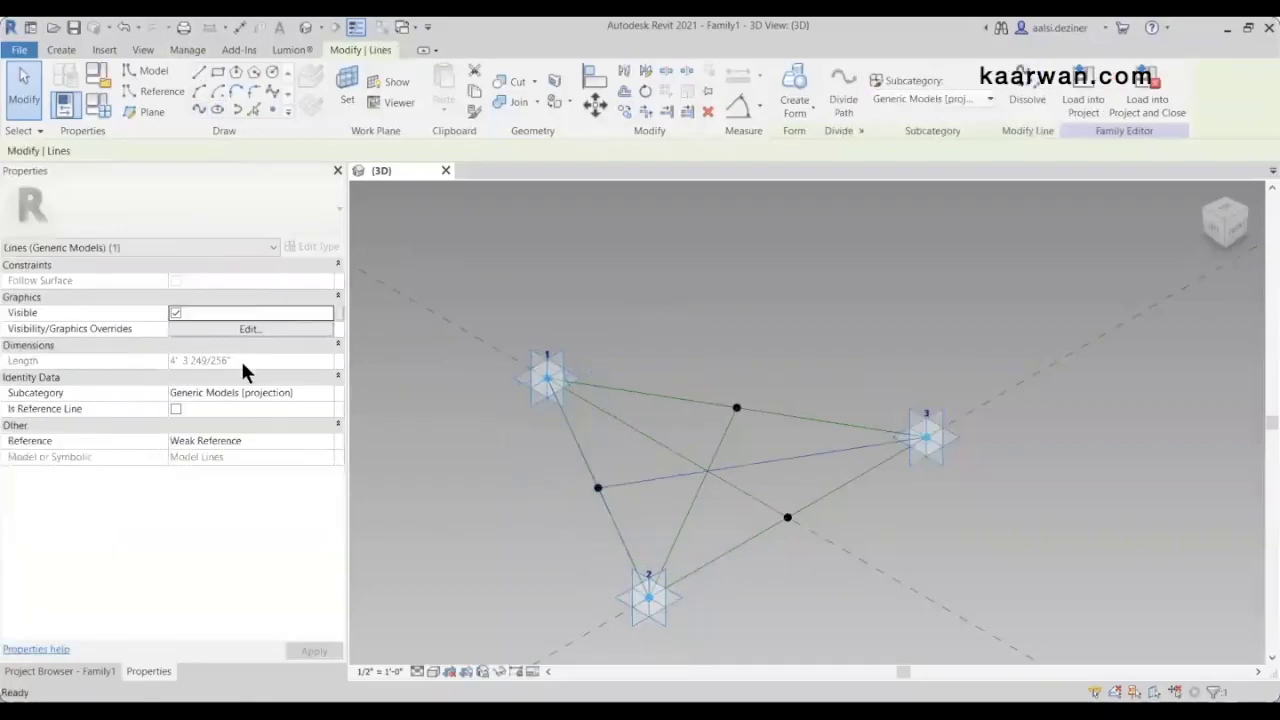
pyautogui.click(176, 408)
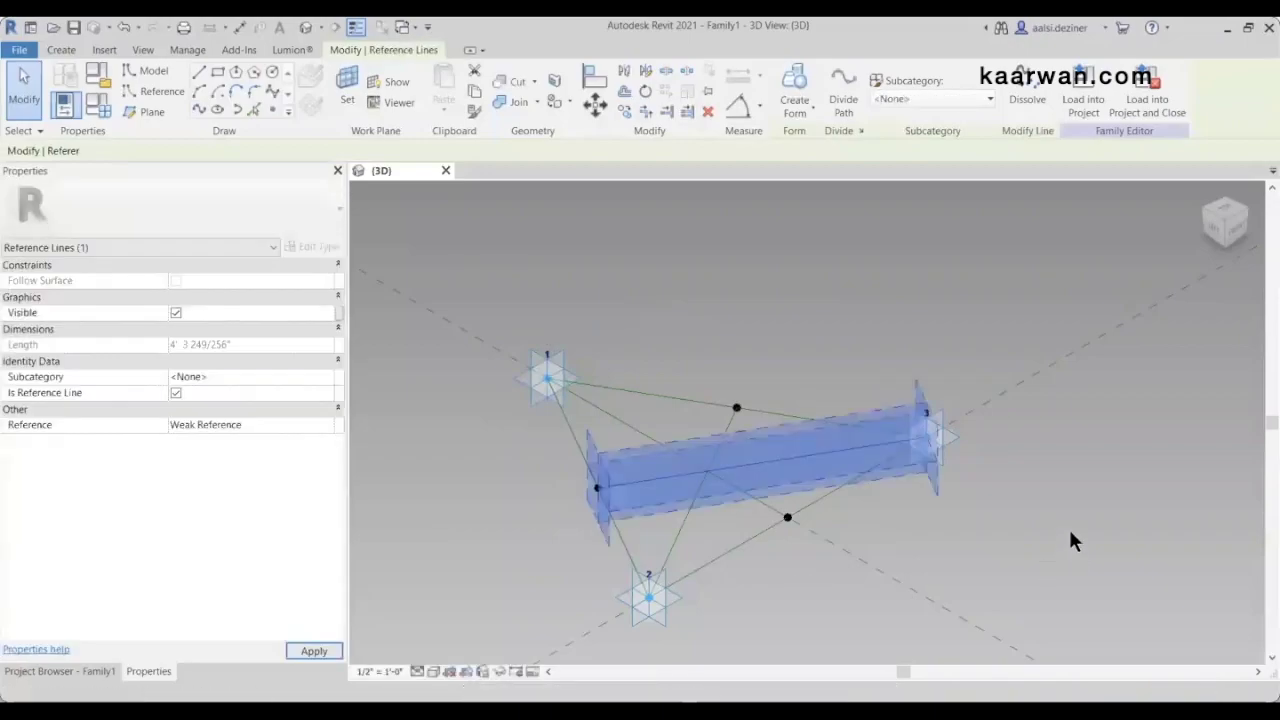
pyautogui.click(1070, 535)
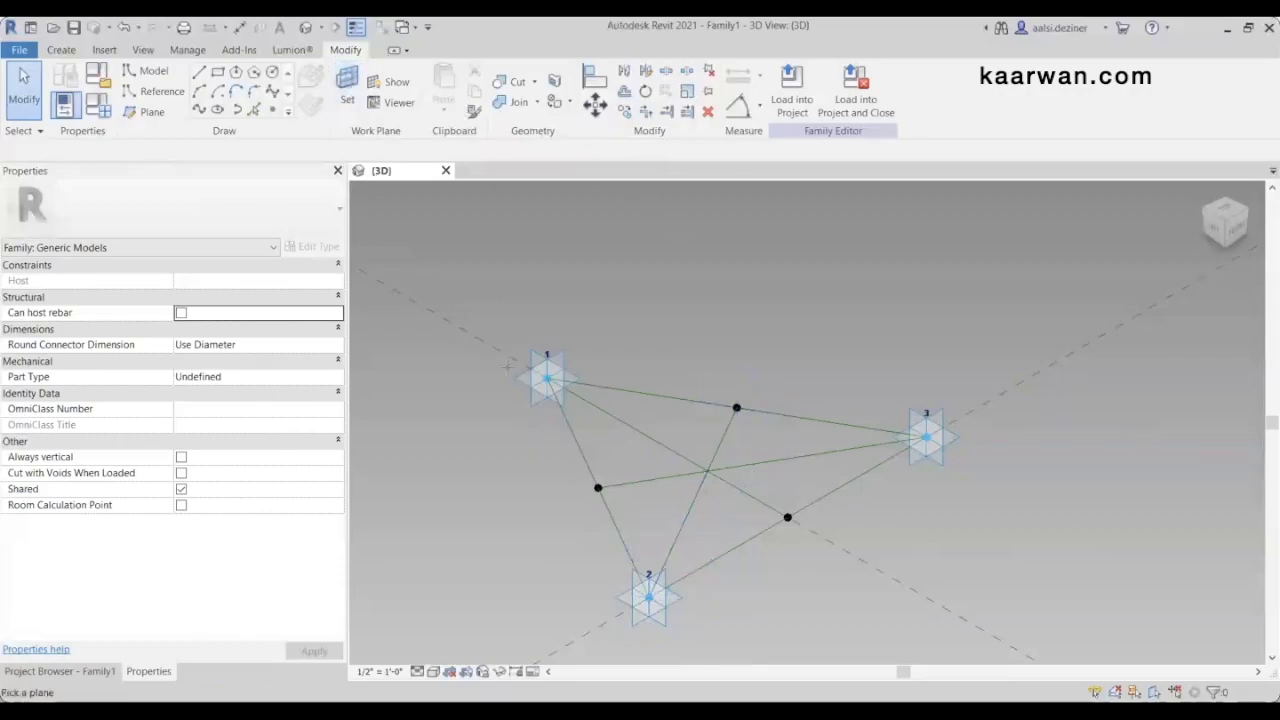
# Place an aligned dimension between adaptive points 2 and 3, offset outside the triangle
pyautogui.click(347, 88)
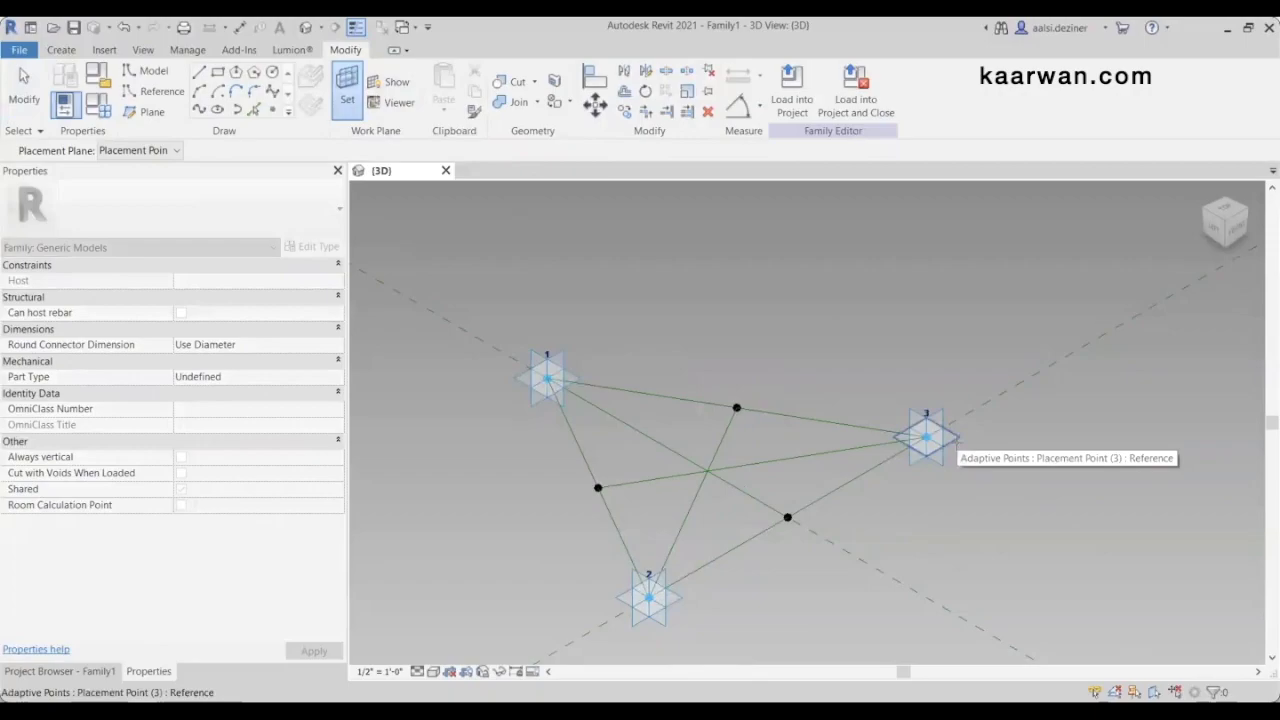
pyautogui.press('Escape')
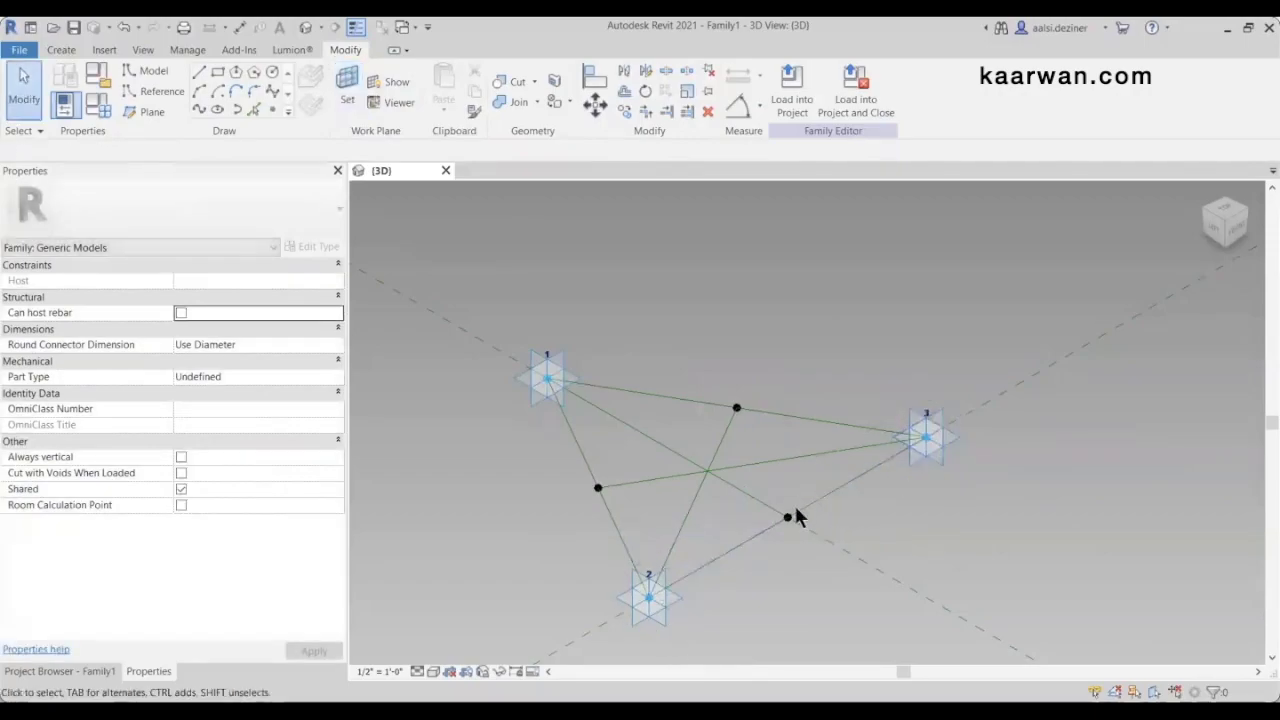
pyautogui.click(758, 105)
pyautogui.click(780, 138)
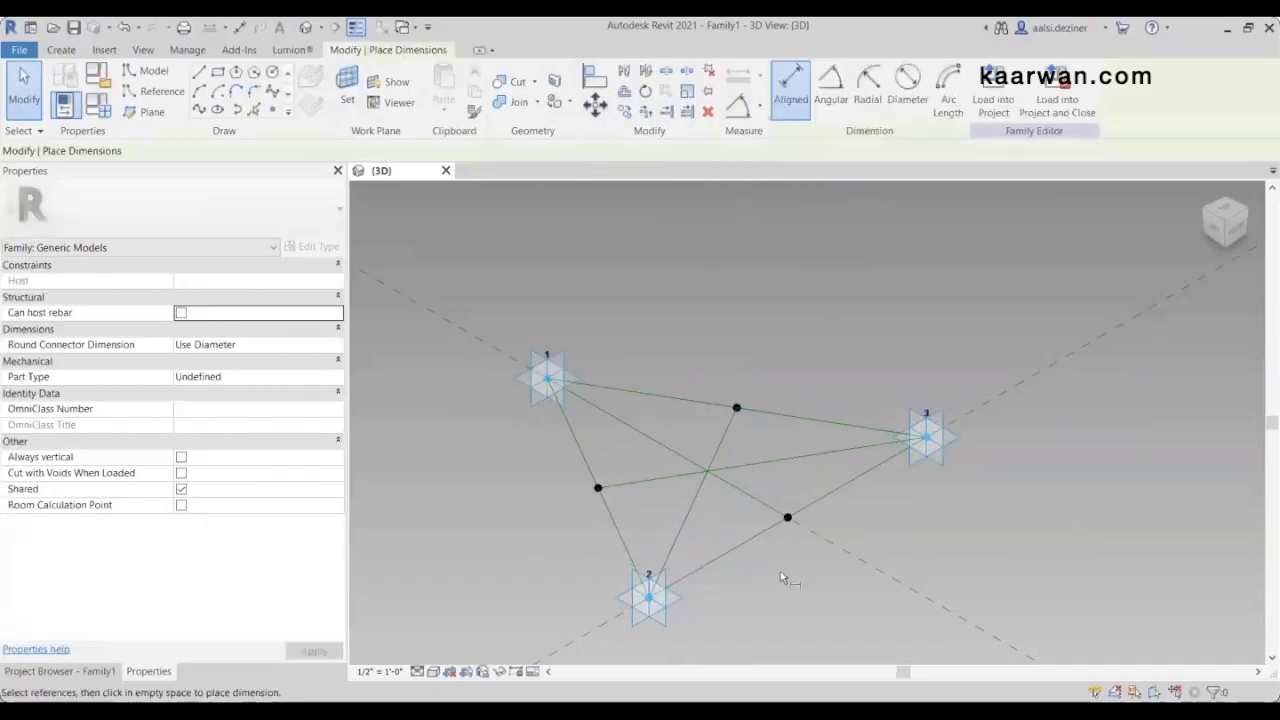
pyautogui.click(650, 600)
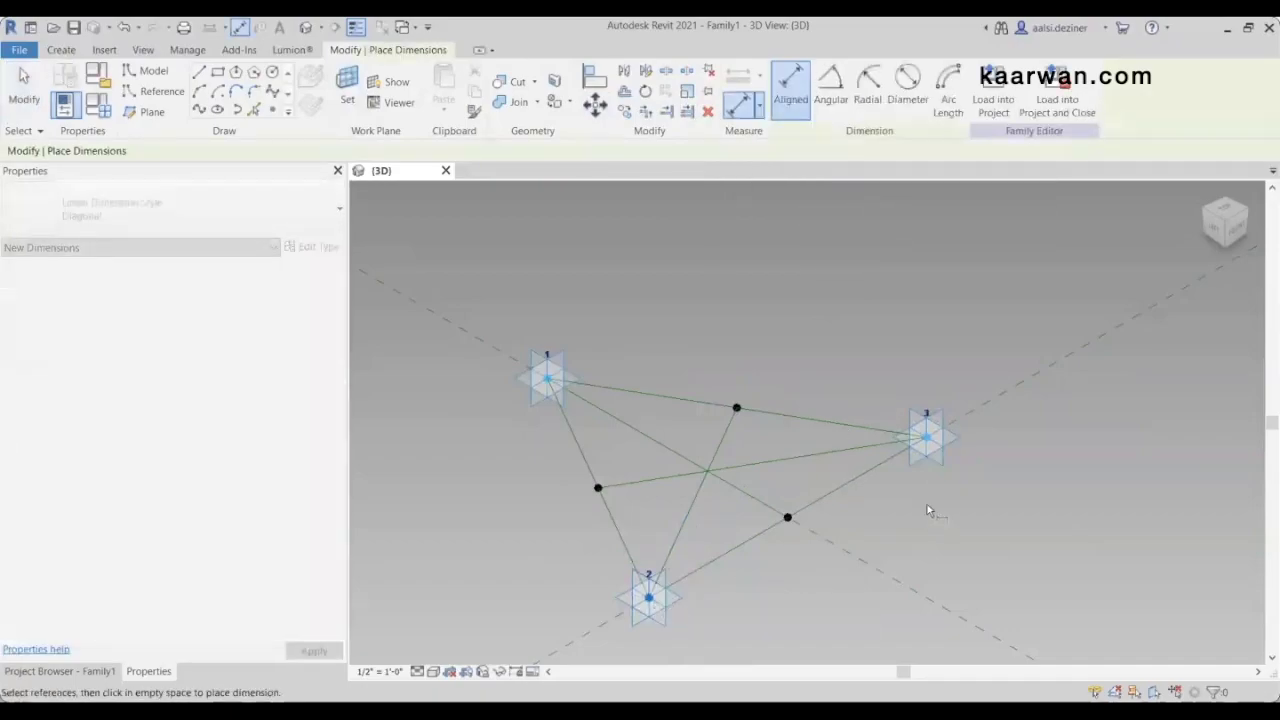
pyautogui.click(926, 437)
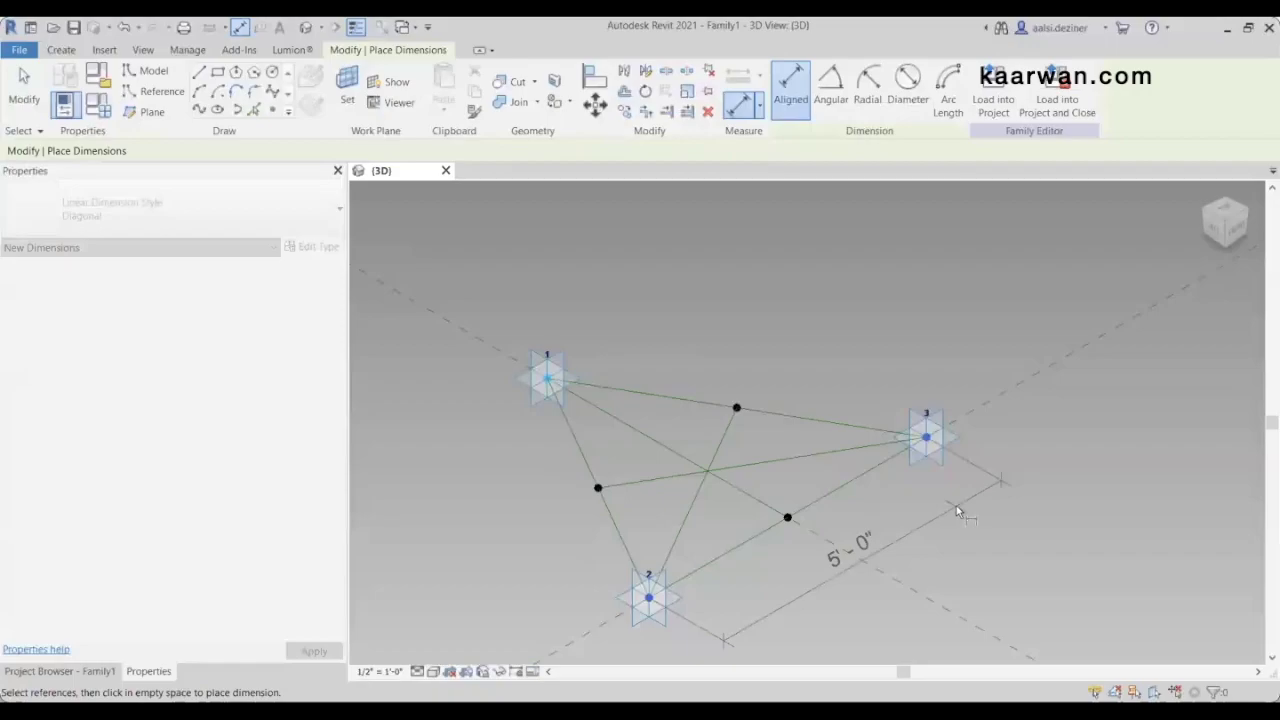
pyautogui.click(956, 509)
pyautogui.press('Escape')
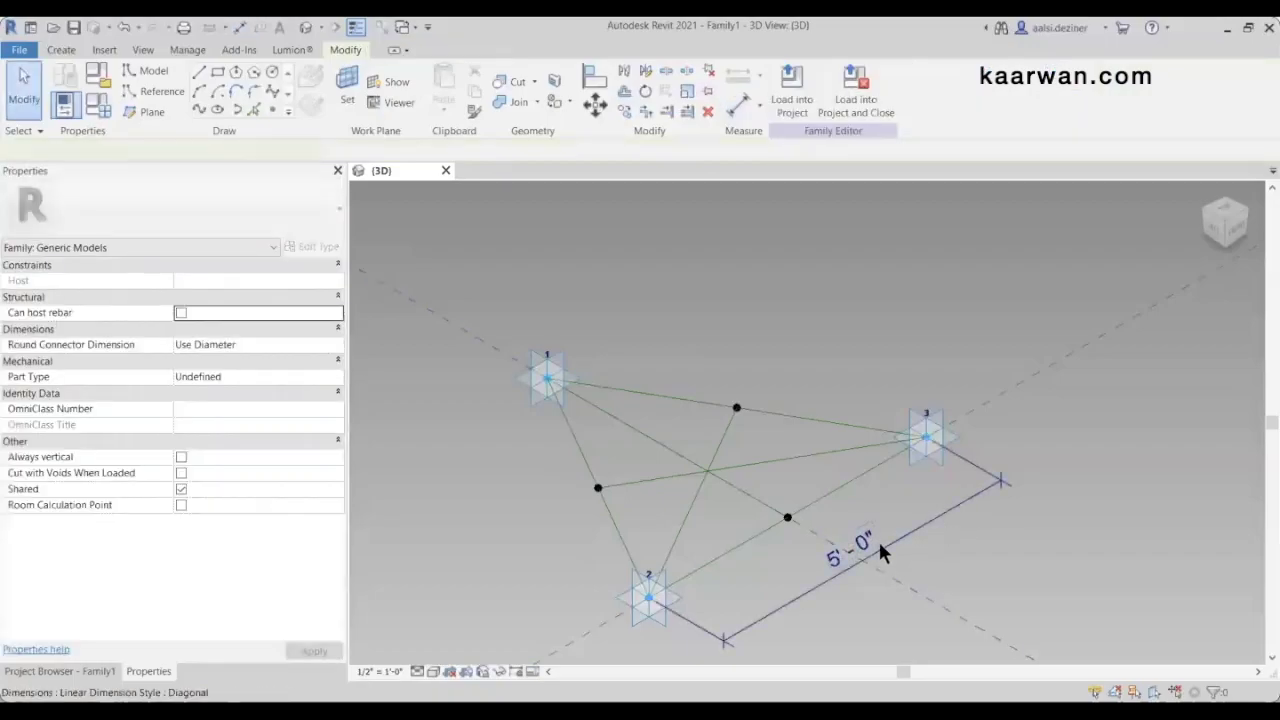
# Label the dimension between points 2 and 3 with a new instance reporting parameter named base
pyautogui.click(881, 546)
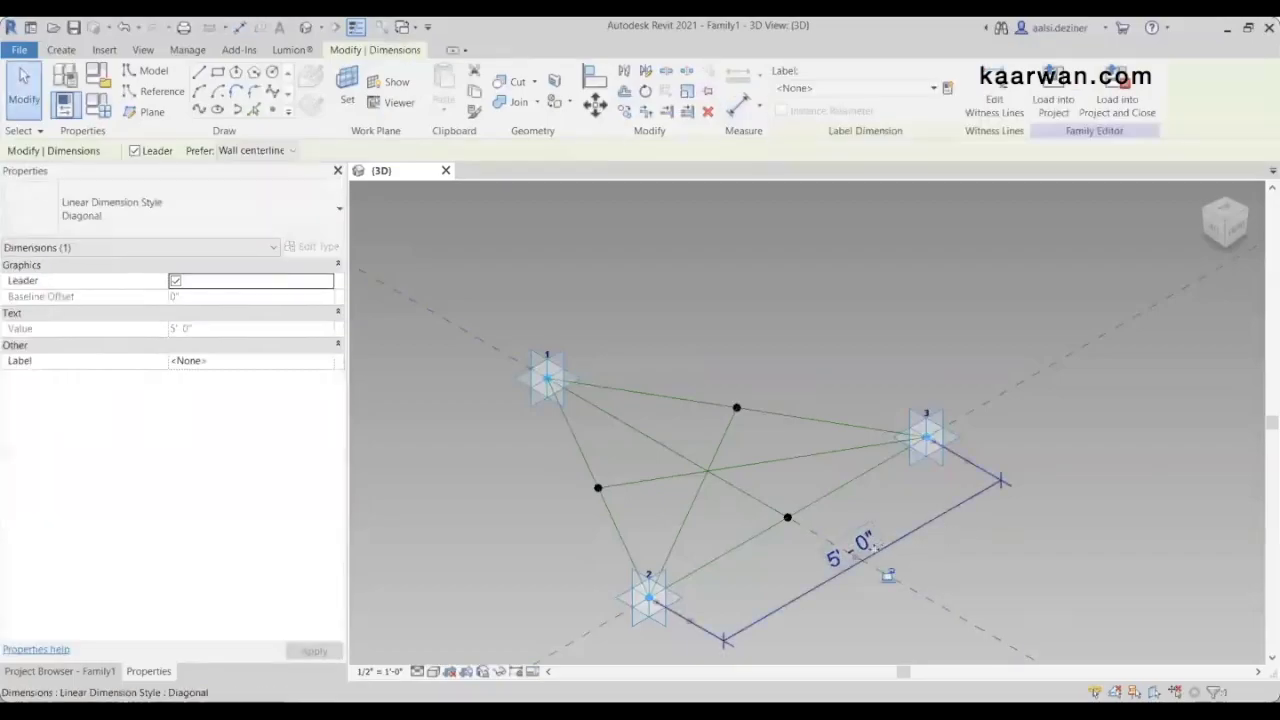
pyautogui.click(943, 90)
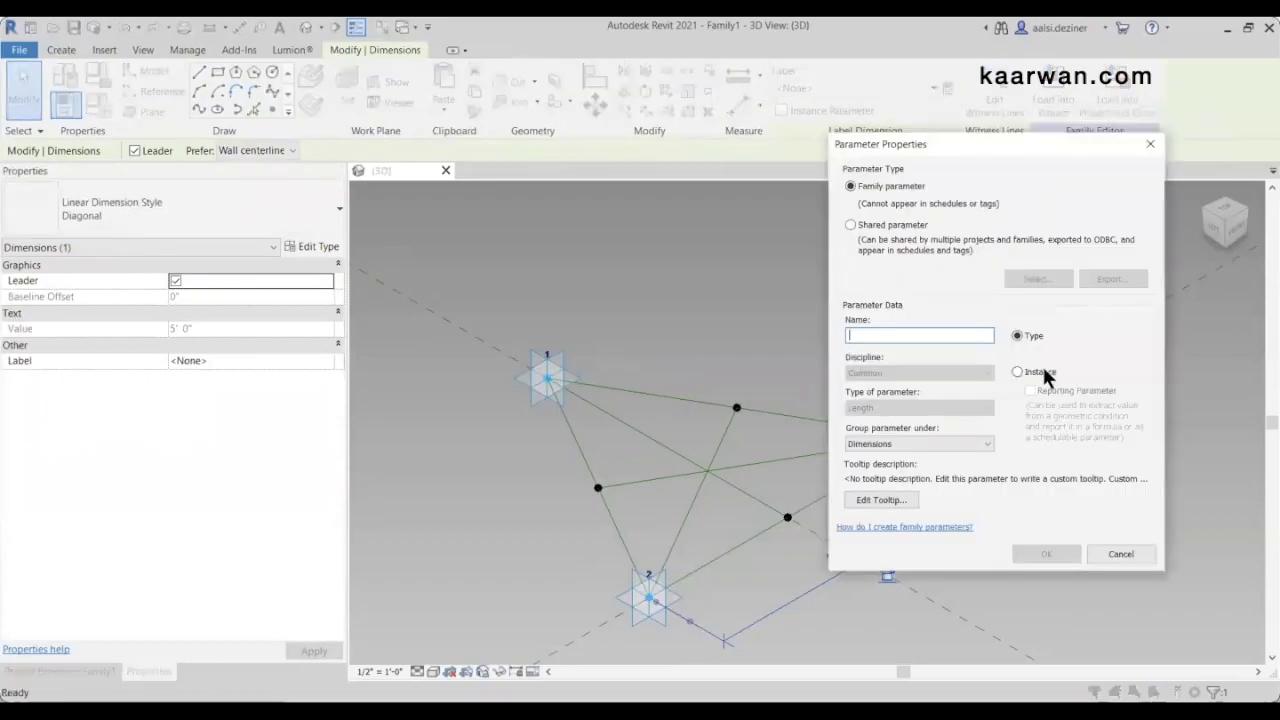
pyautogui.click(1040, 370)
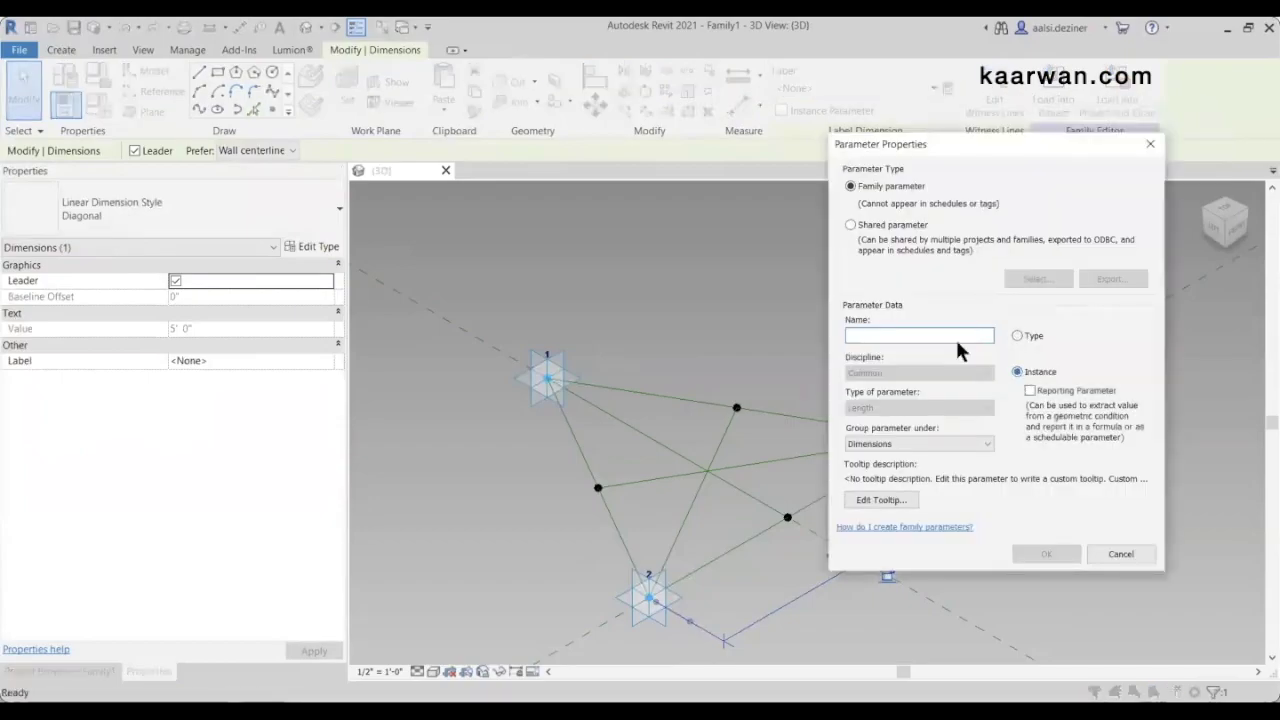
pyautogui.click(957, 337)
pyautogui.write('ba')
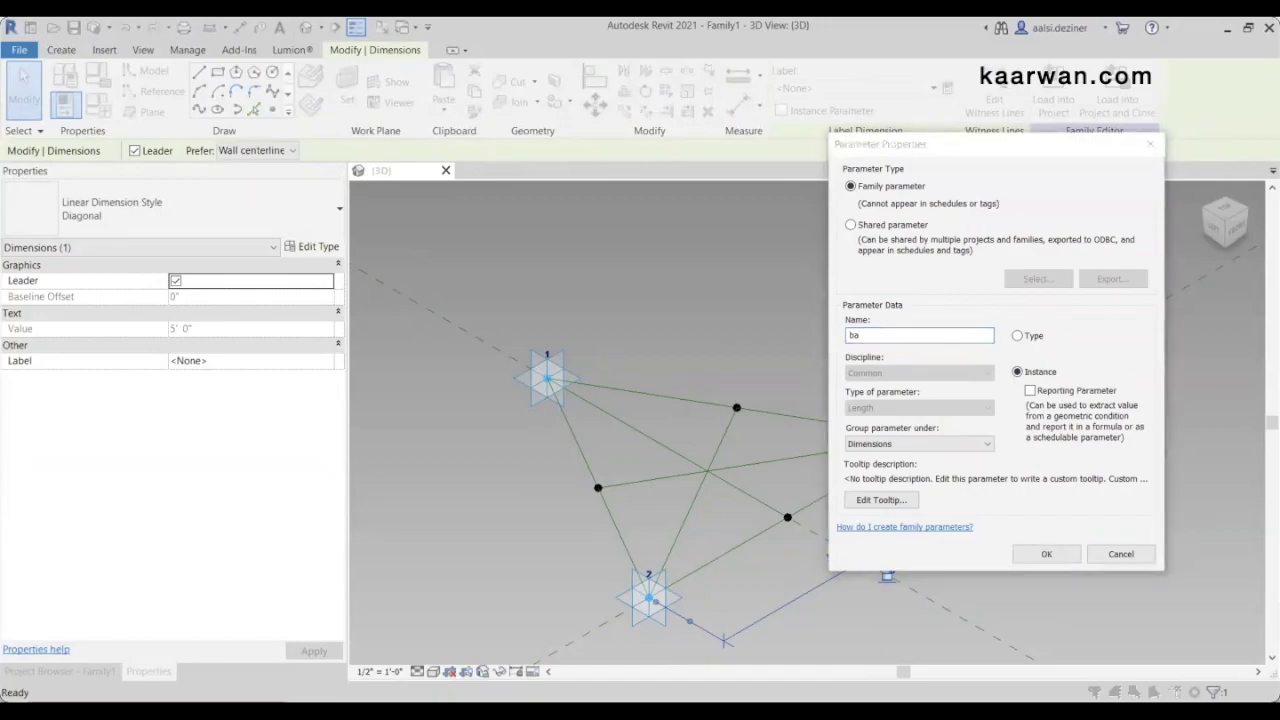
pyautogui.click(894, 335)
pyautogui.write('s')
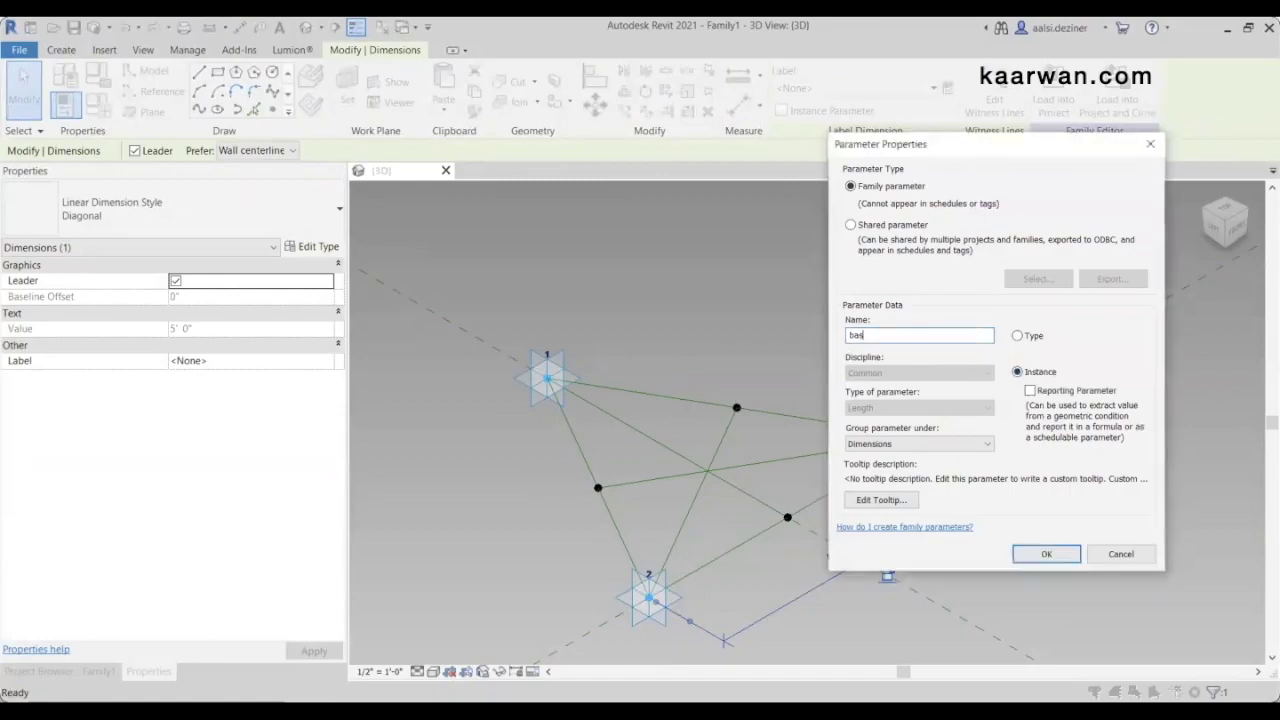
pyautogui.write('e')
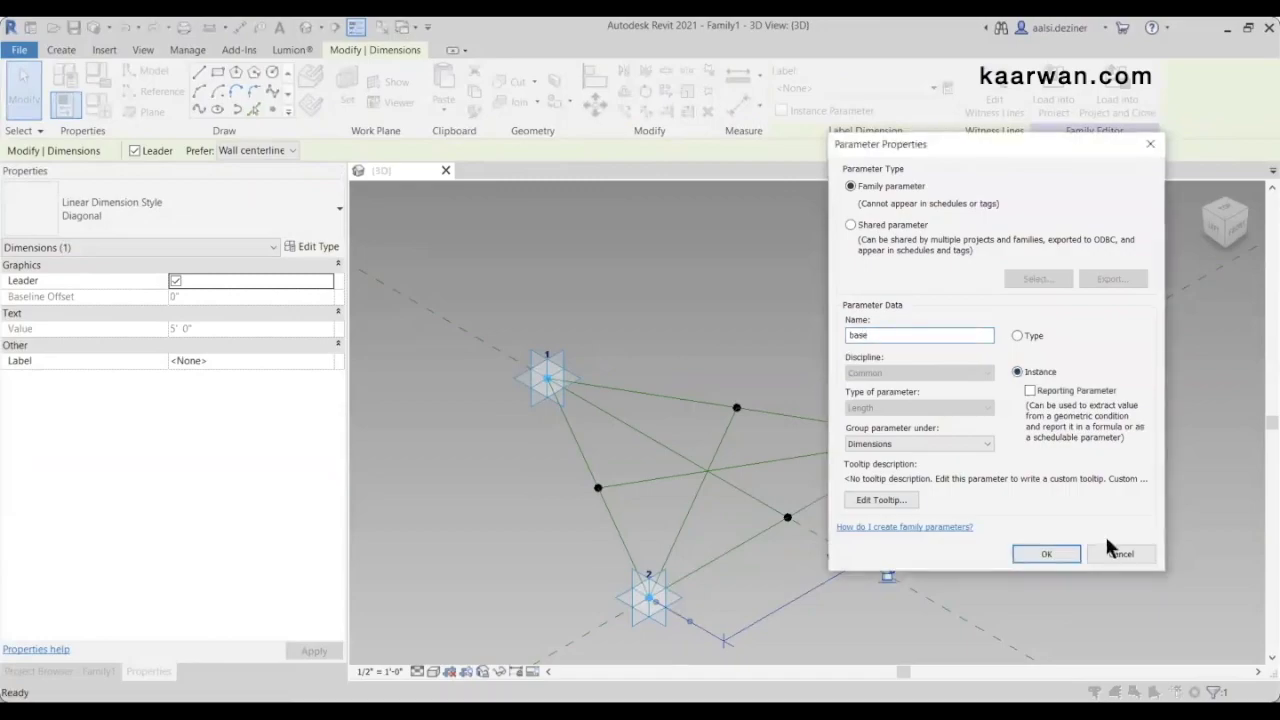
pyautogui.click(1030, 391)
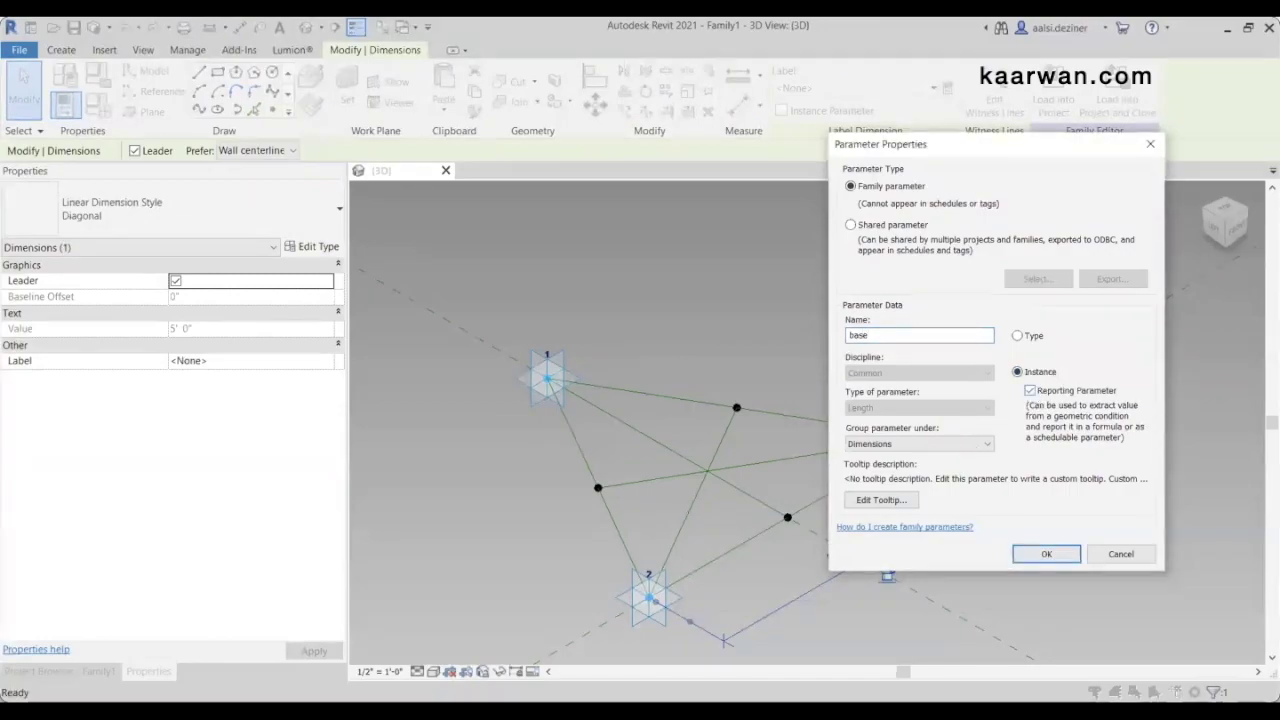
pyautogui.press('Return')
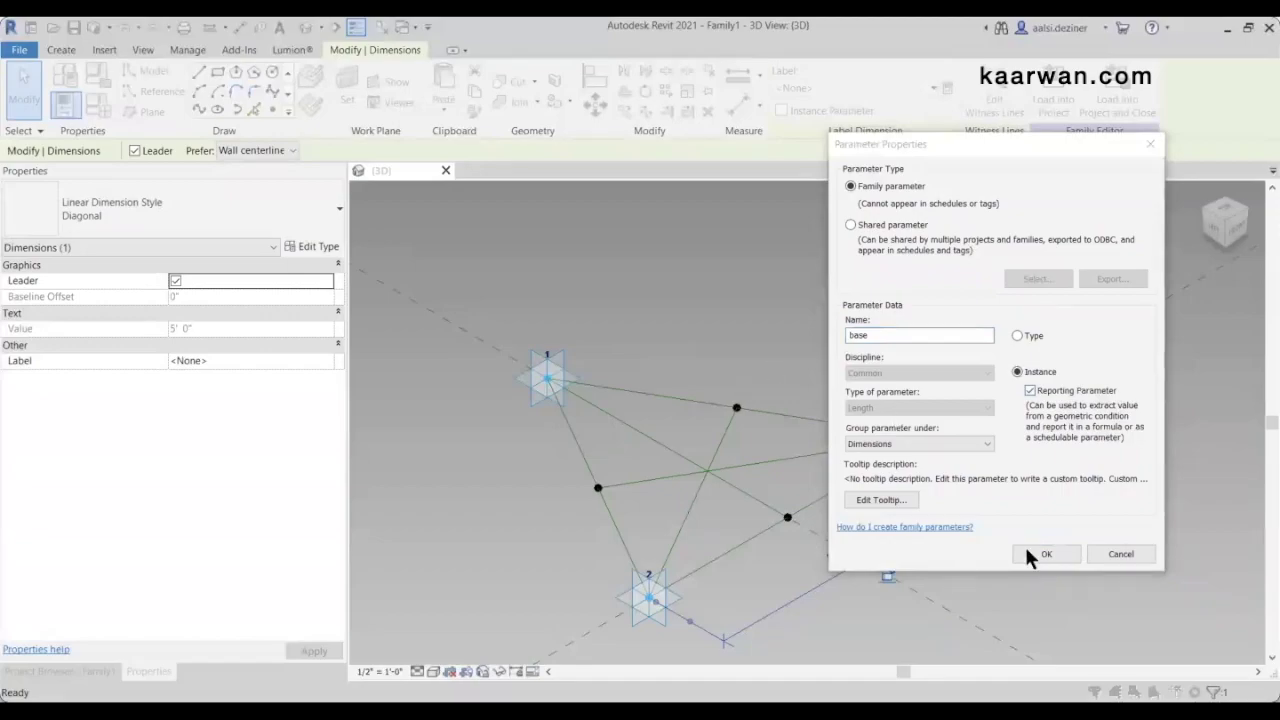
pyautogui.click(1054, 549)
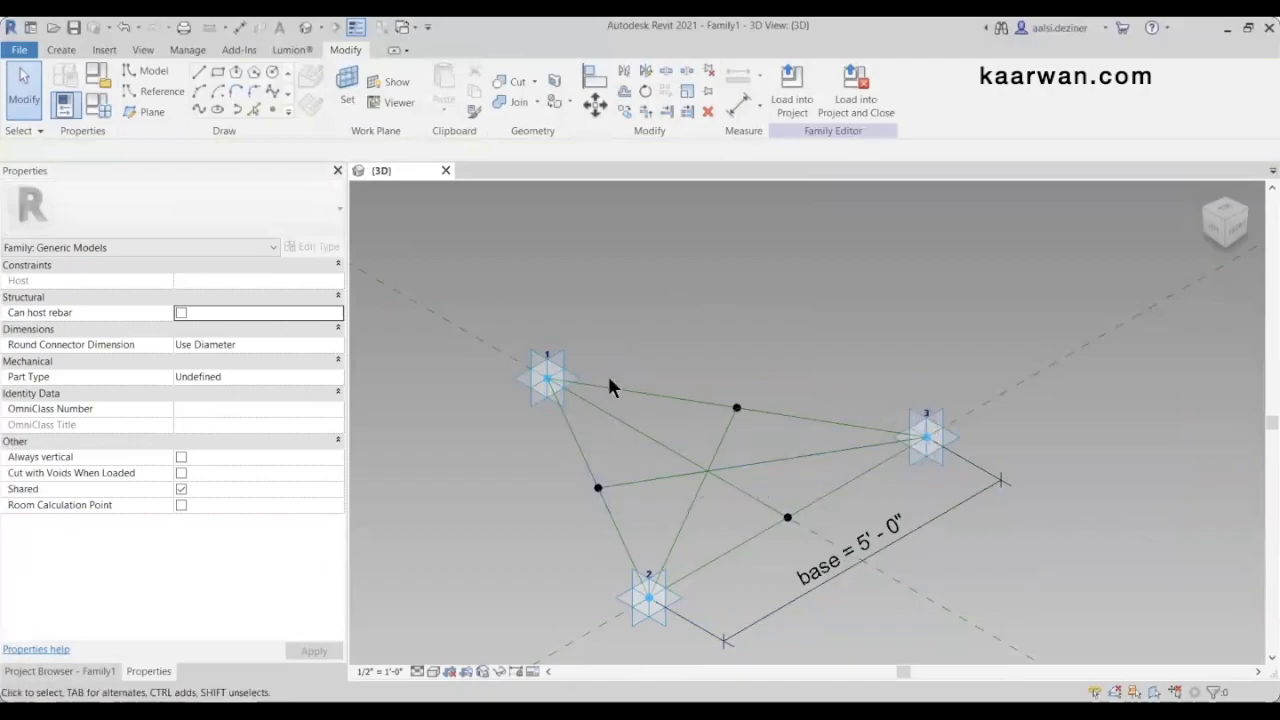
# Place a reference point with Draw on Face on the median from adaptive point 1, just past the medians' intersection
pyautogui.click(276, 106)
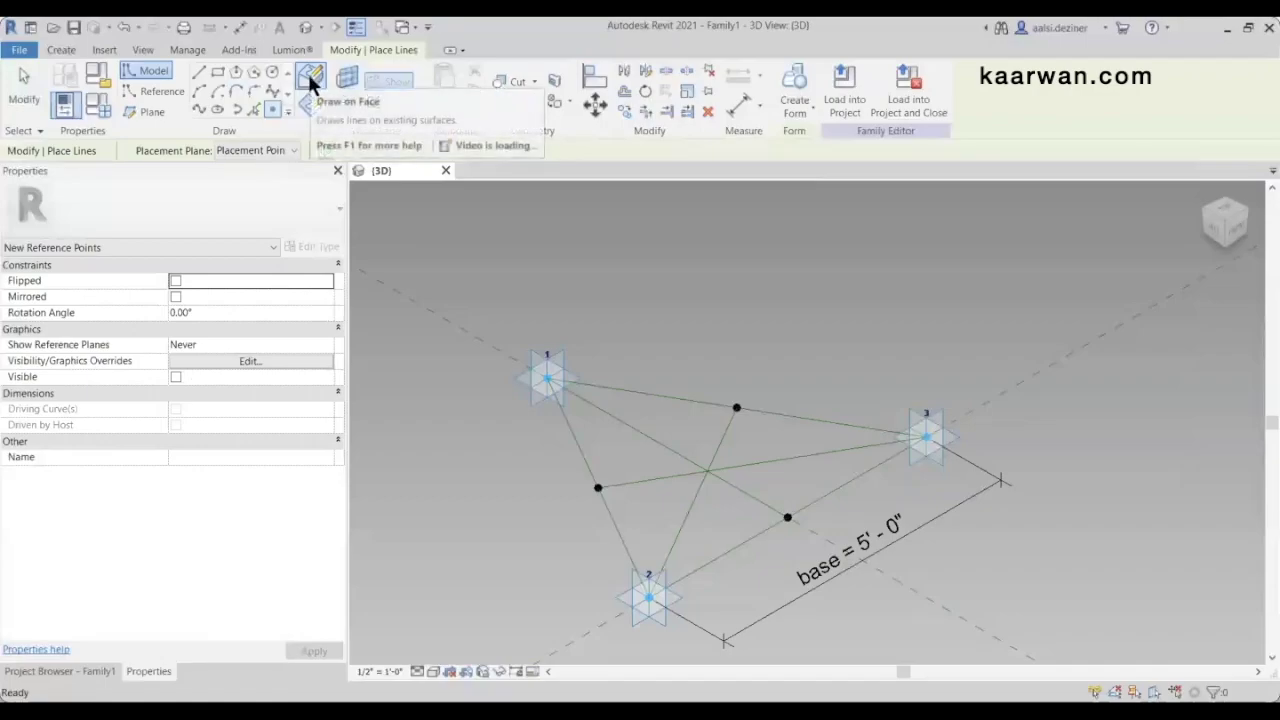
pyautogui.click(307, 71)
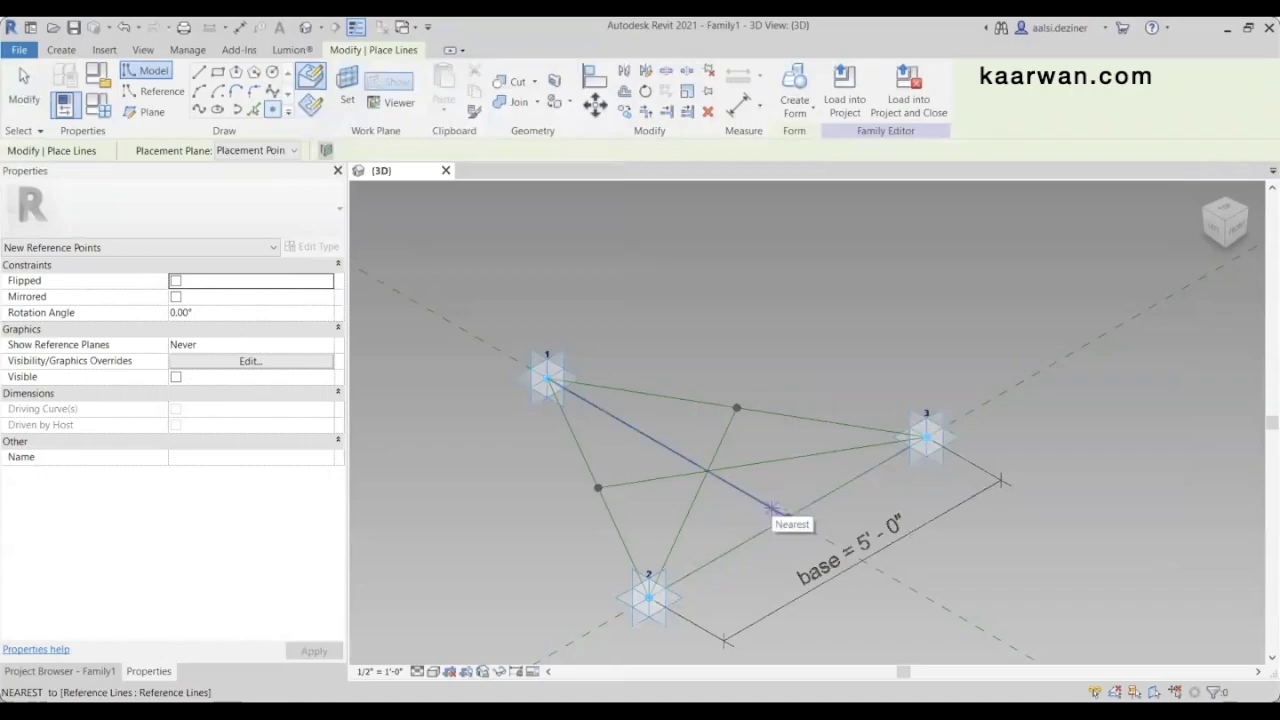
pyautogui.click(786, 516)
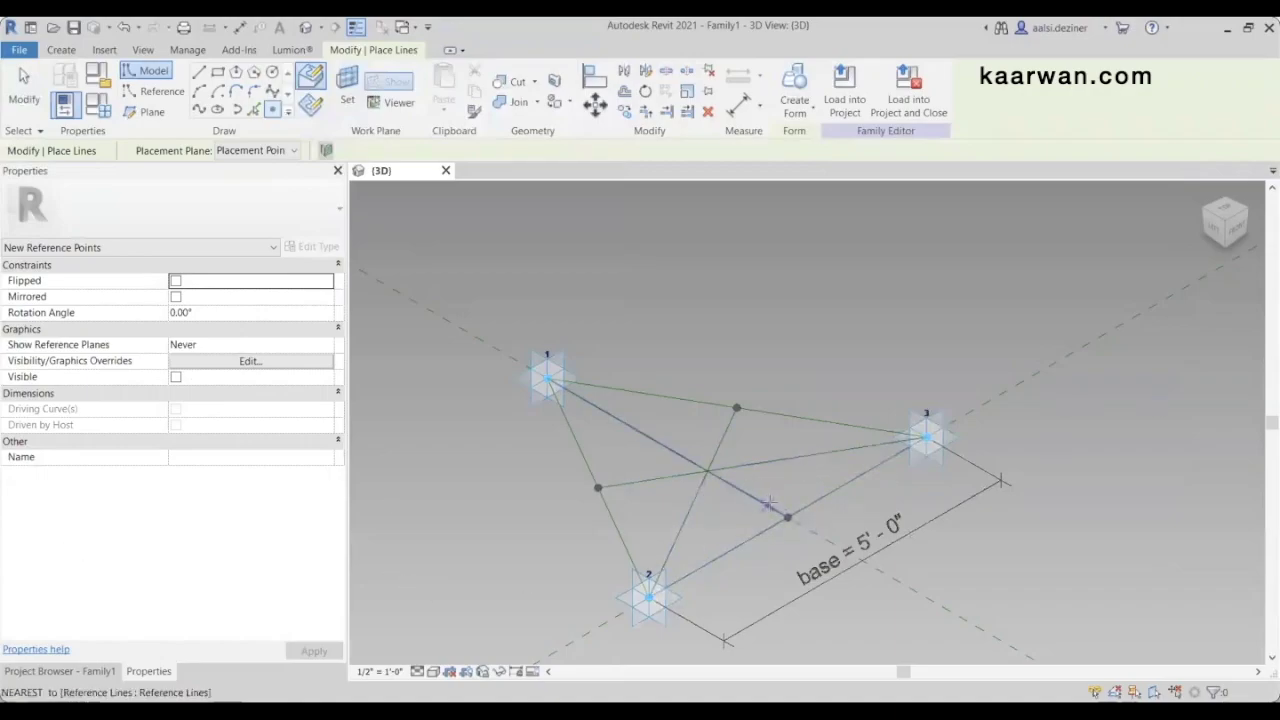
pyautogui.click(722, 479)
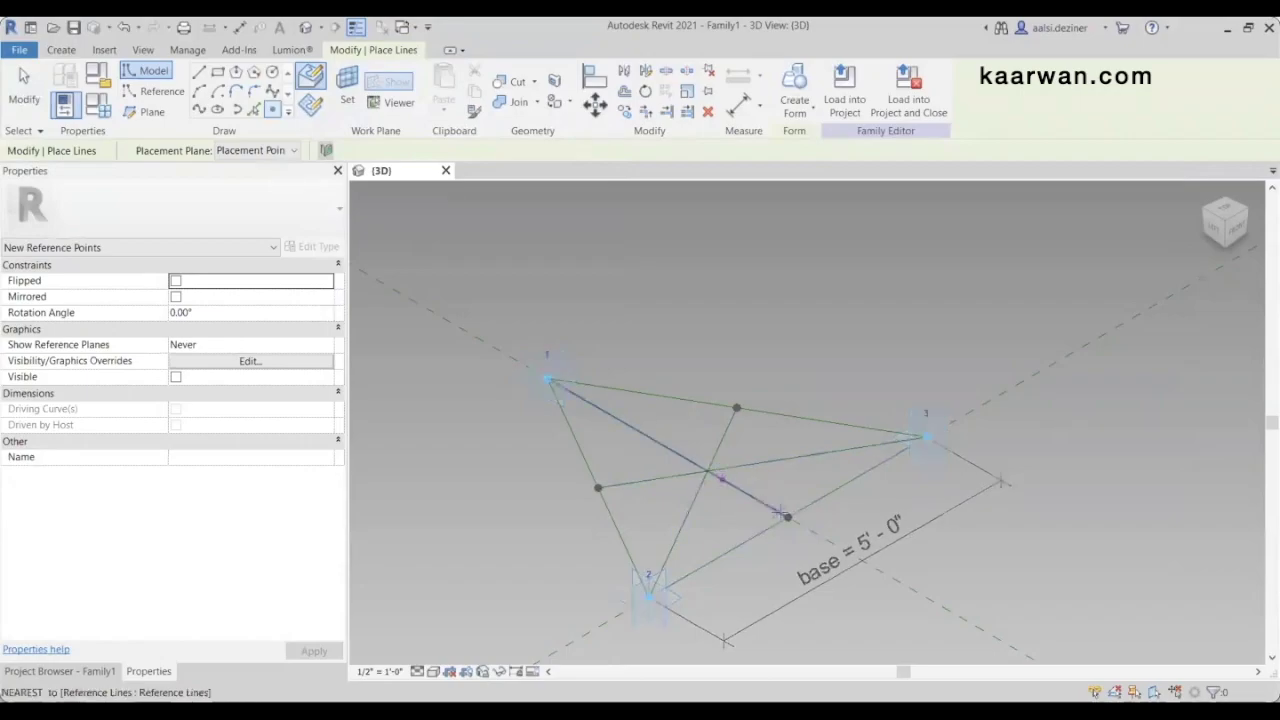
pyautogui.press('Escape')
pyautogui.press('Escape')
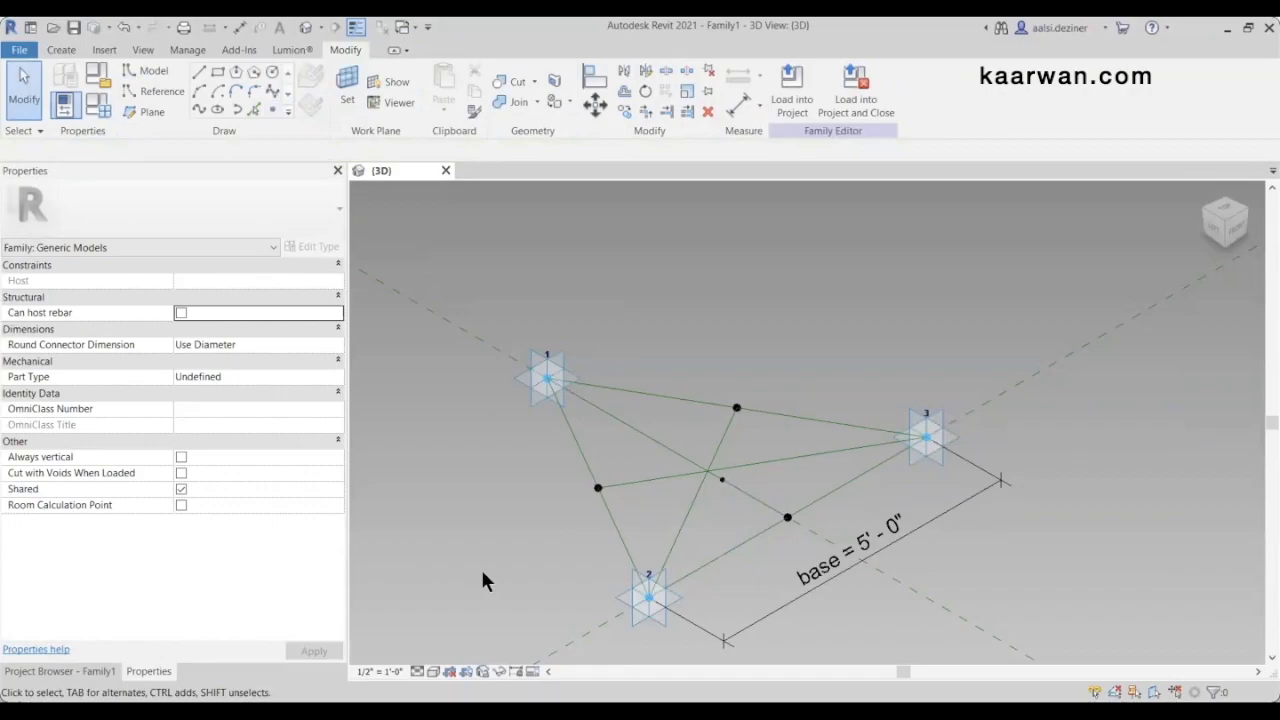
# Add a family length parameter named a in Family Types, as an instance parameter grouped under Dimensions
pyautogui.click(100, 104)
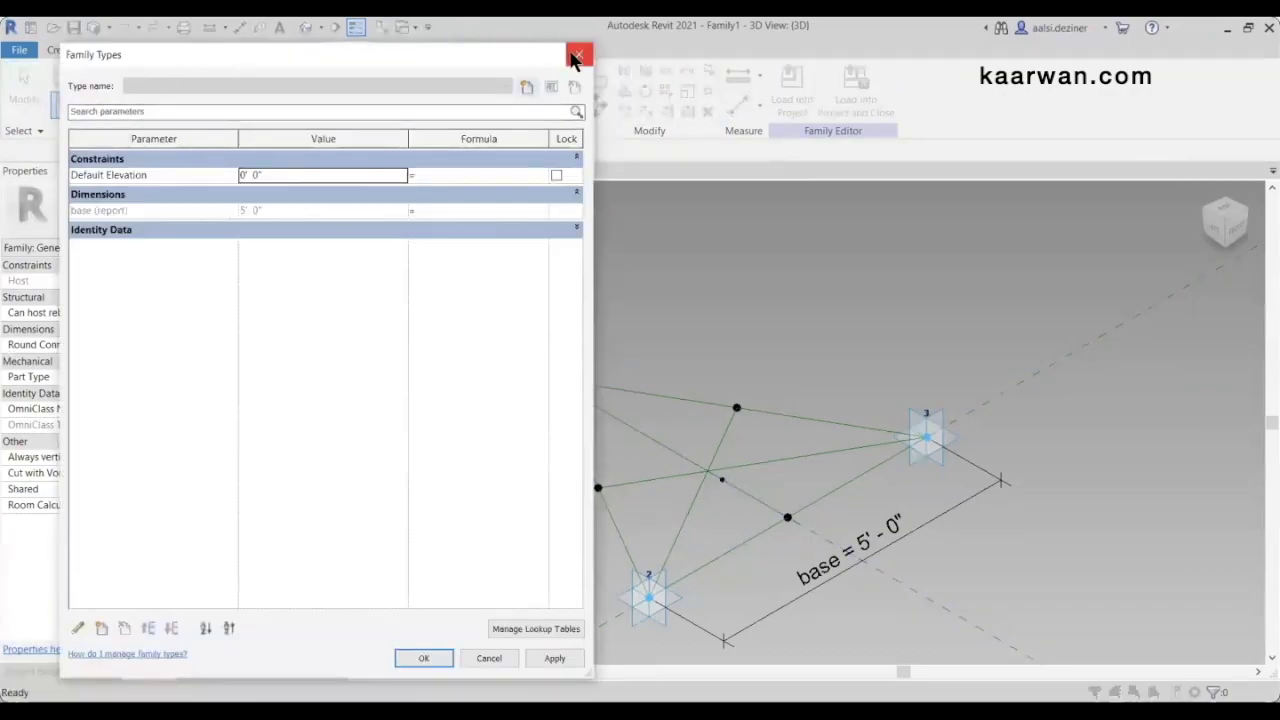
pyautogui.click(100, 627)
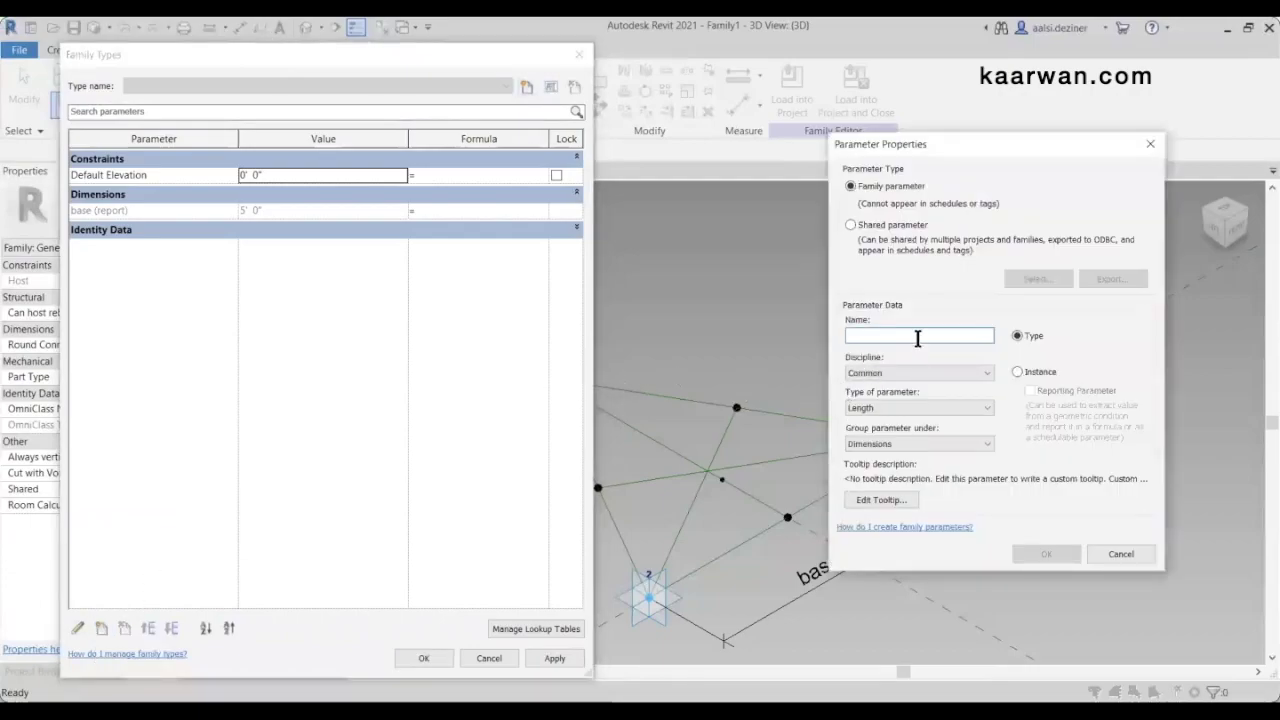
pyautogui.write('a')
pyautogui.click(1031, 368)
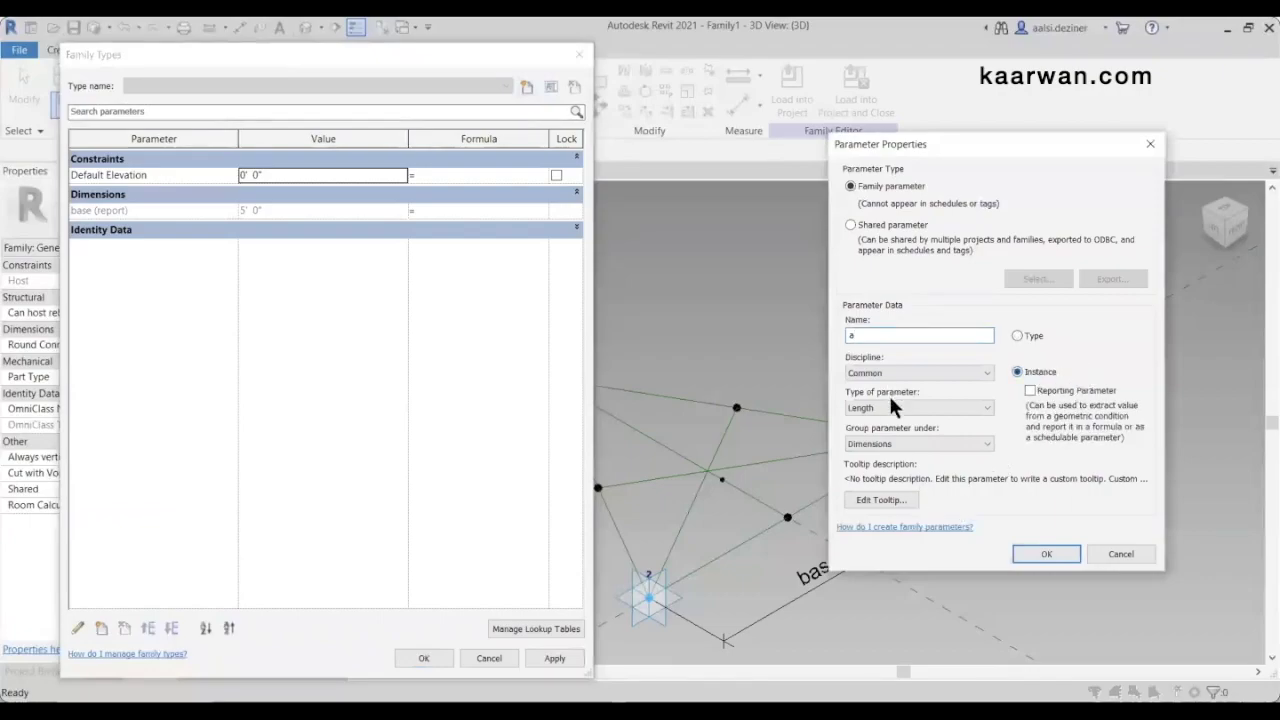
pyautogui.click(1048, 554)
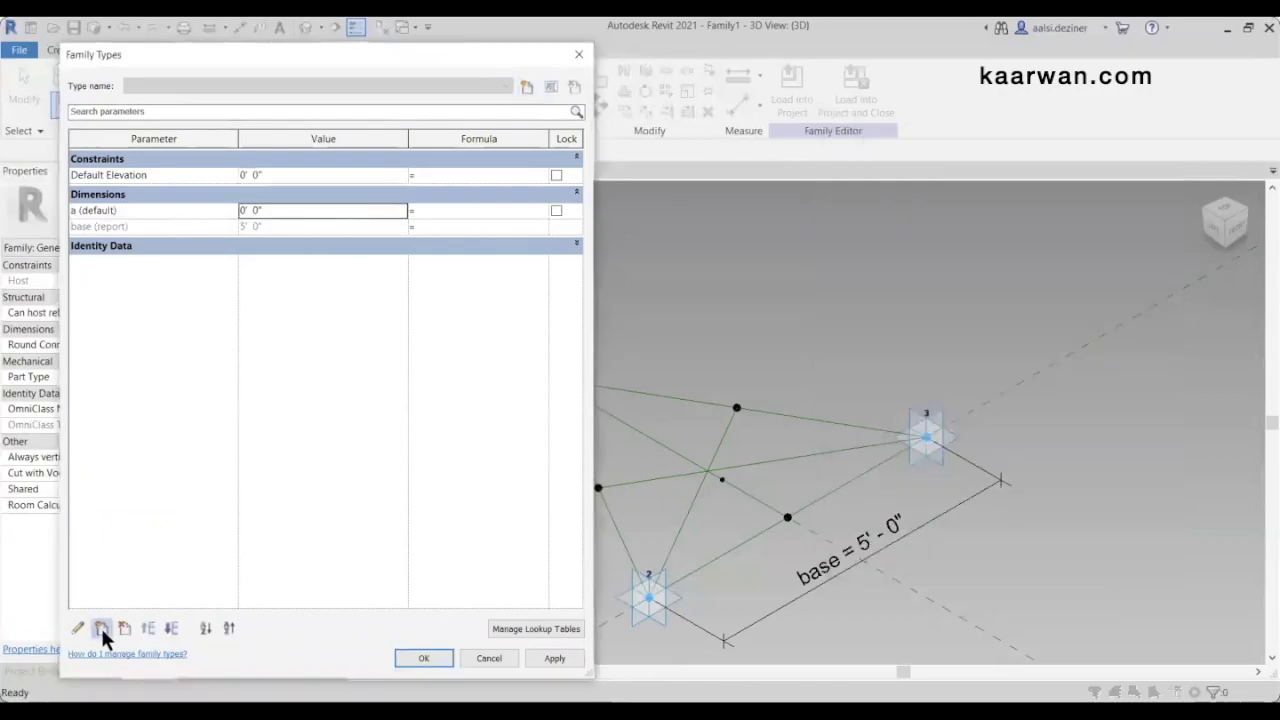
# Add an instance length parameter named h, grouped under Dimensions
pyautogui.click(101, 627)
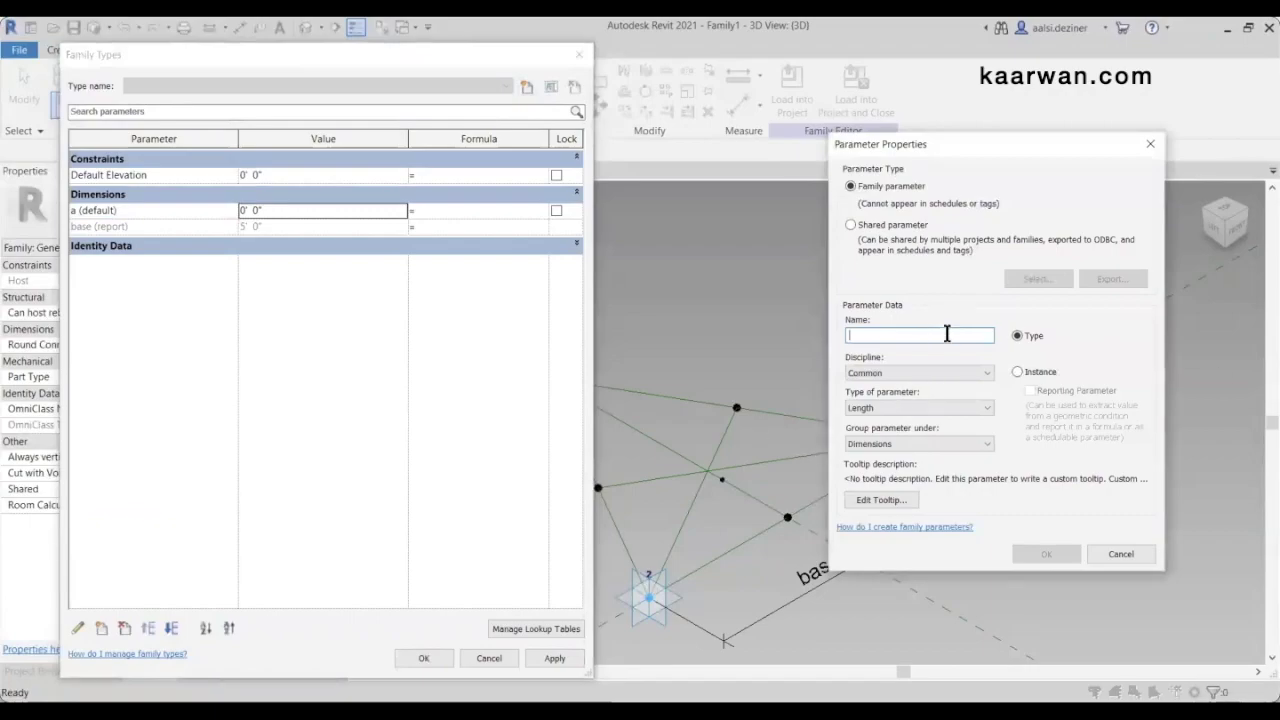
pyautogui.write('h')
pyautogui.click(1039, 369)
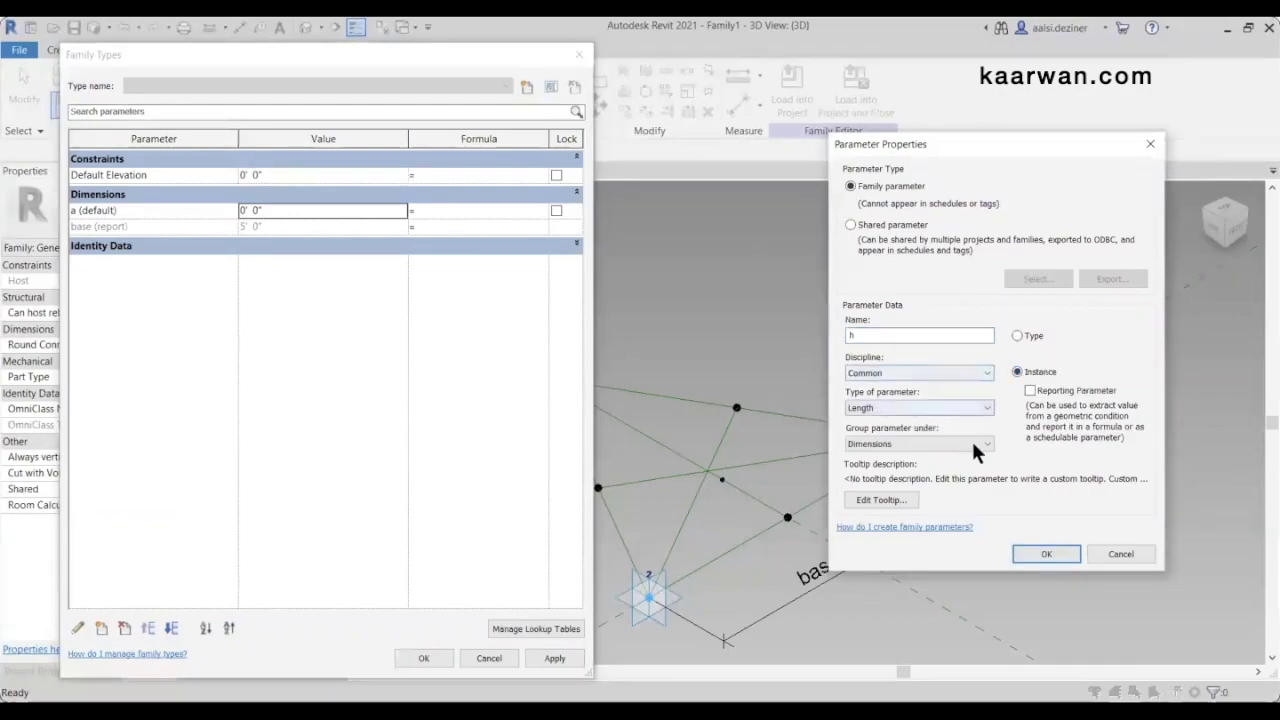
pyautogui.click(1046, 554)
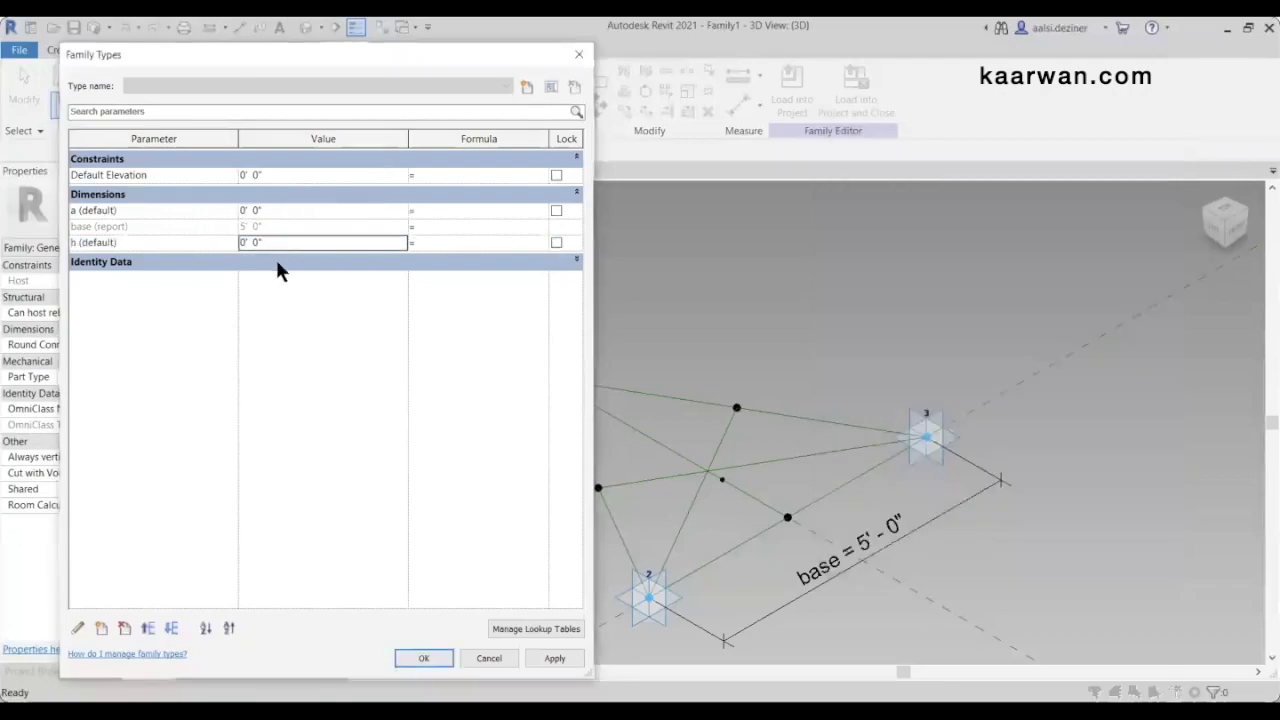
# Add an instance length parameter named pA, grouped under Dimensions
pyautogui.click(103, 628)
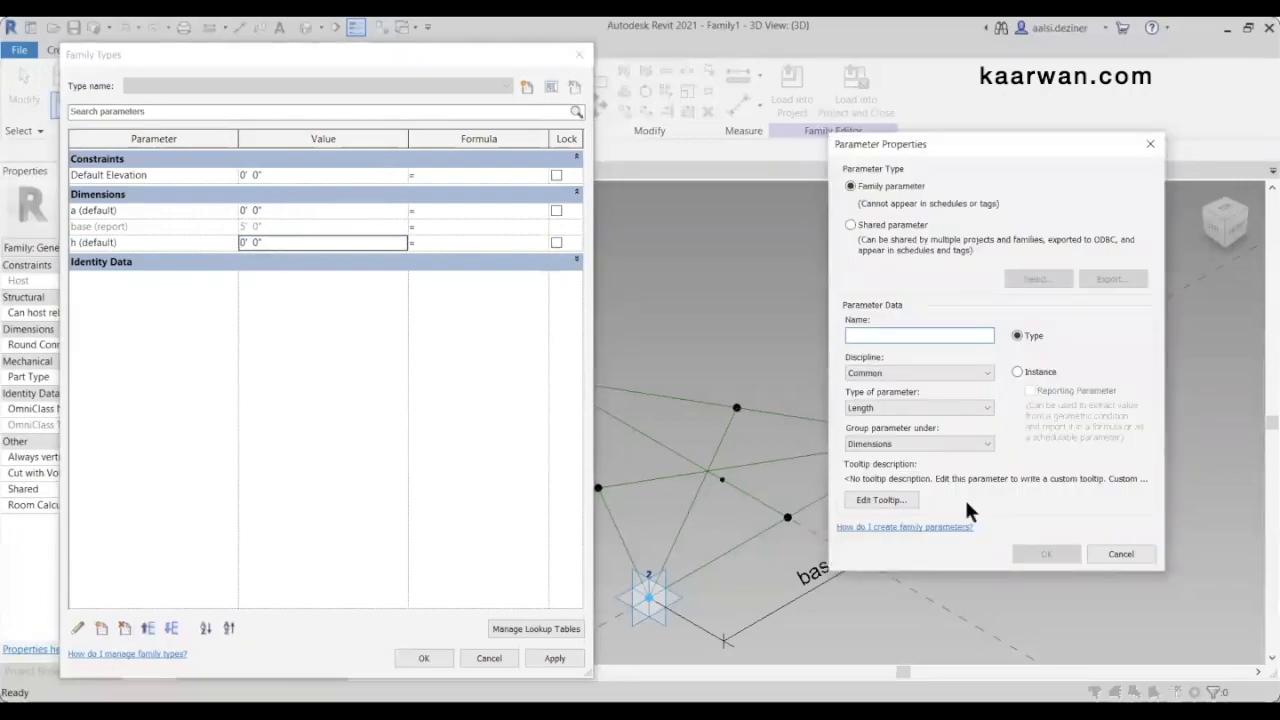
pyautogui.click(1030, 371)
pyautogui.click(964, 338)
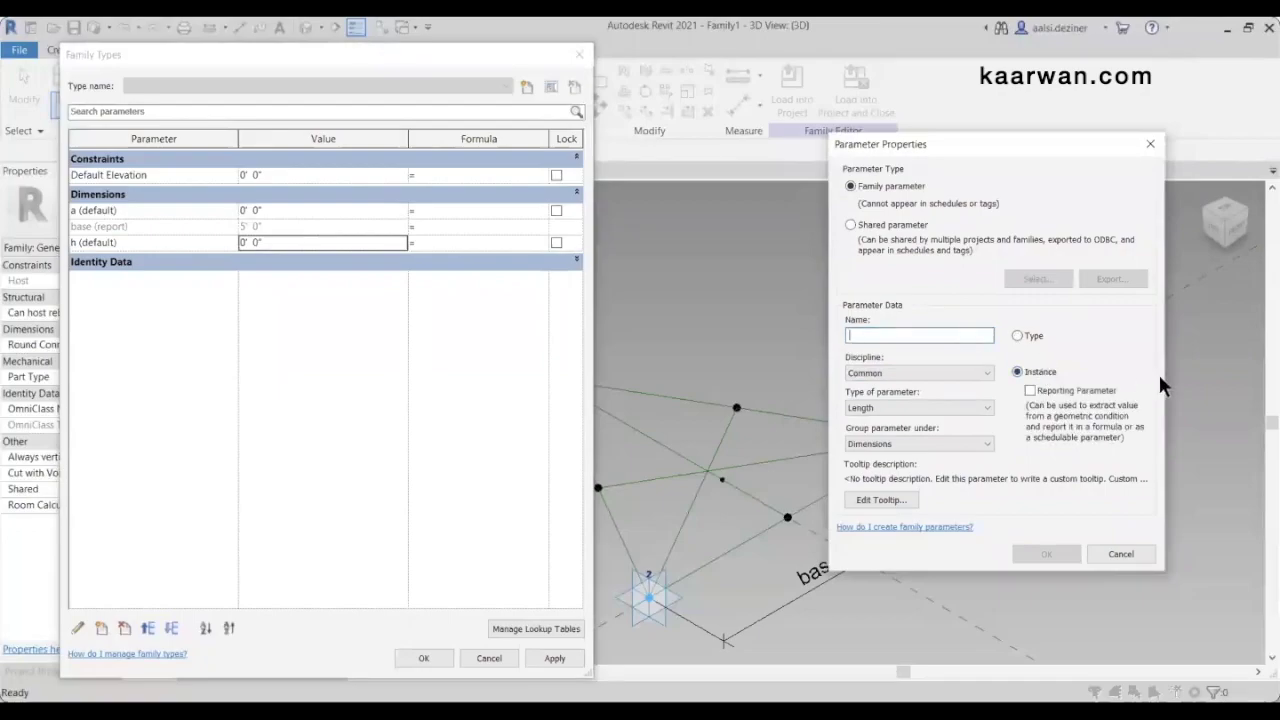
pyautogui.write('pA')
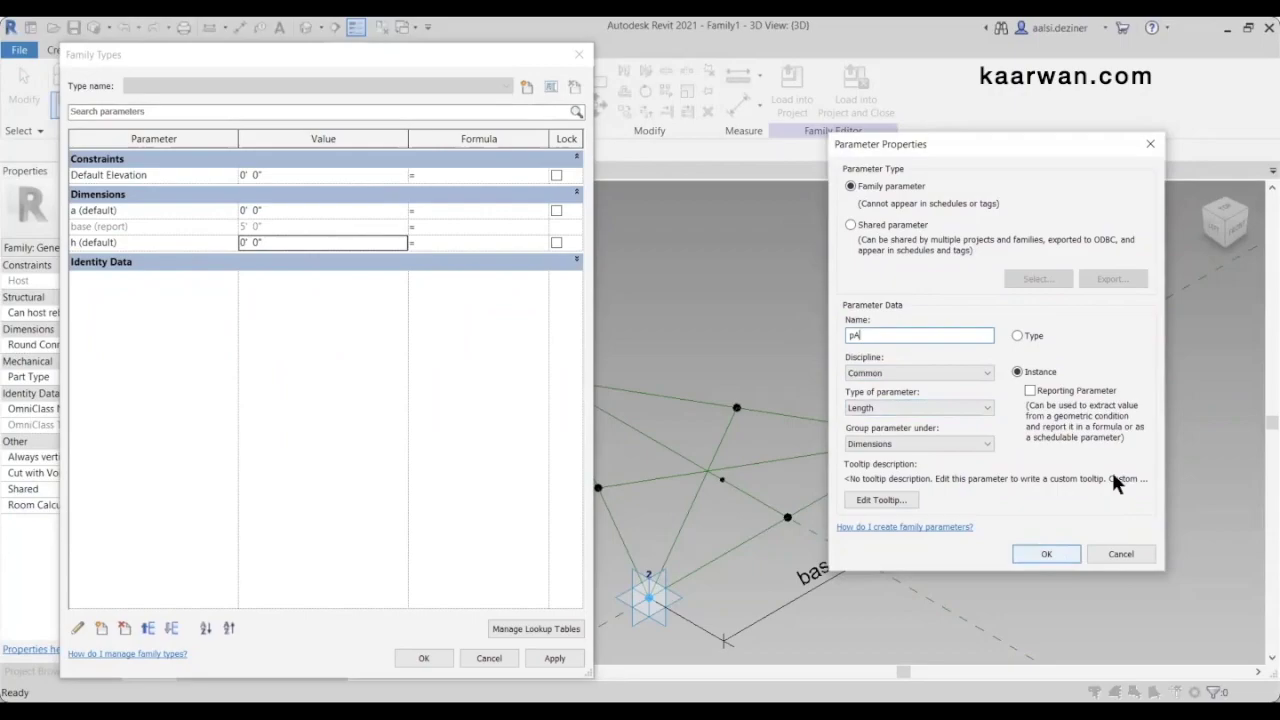
pyautogui.click(1050, 554)
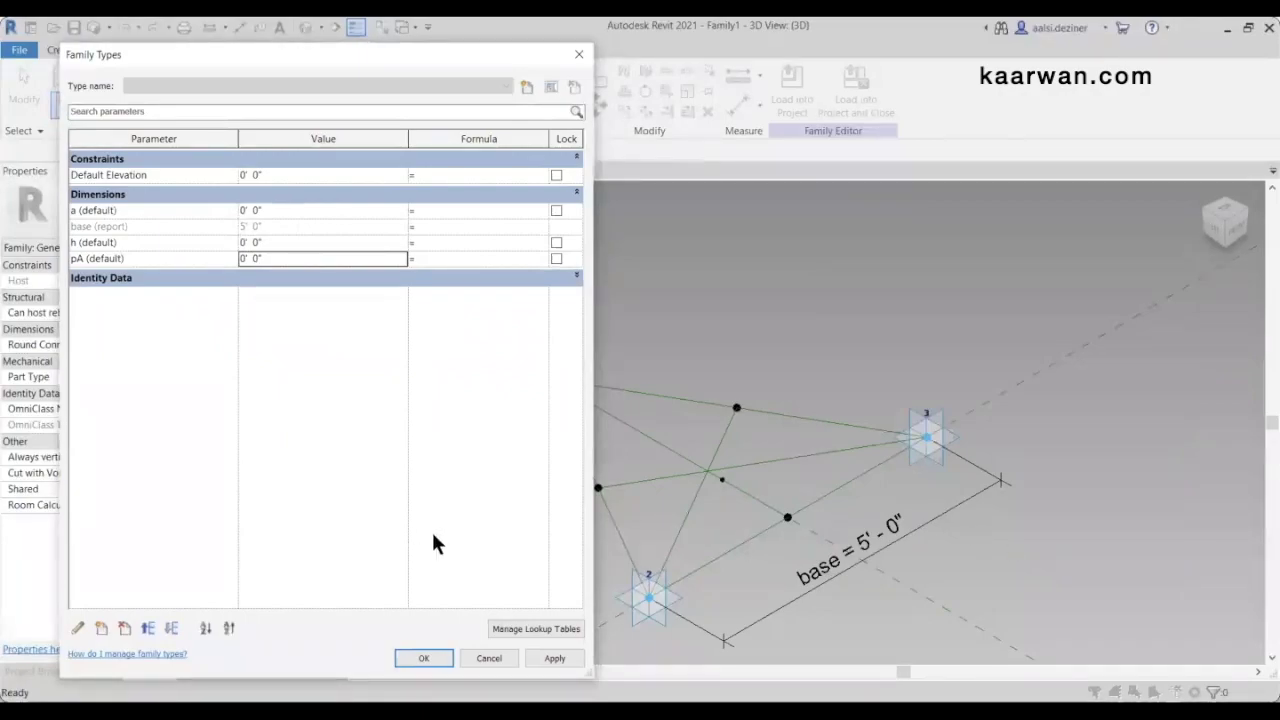
# Add an instance parameter named h_NCP with type Number, grouped under Other
pyautogui.click(101, 628)
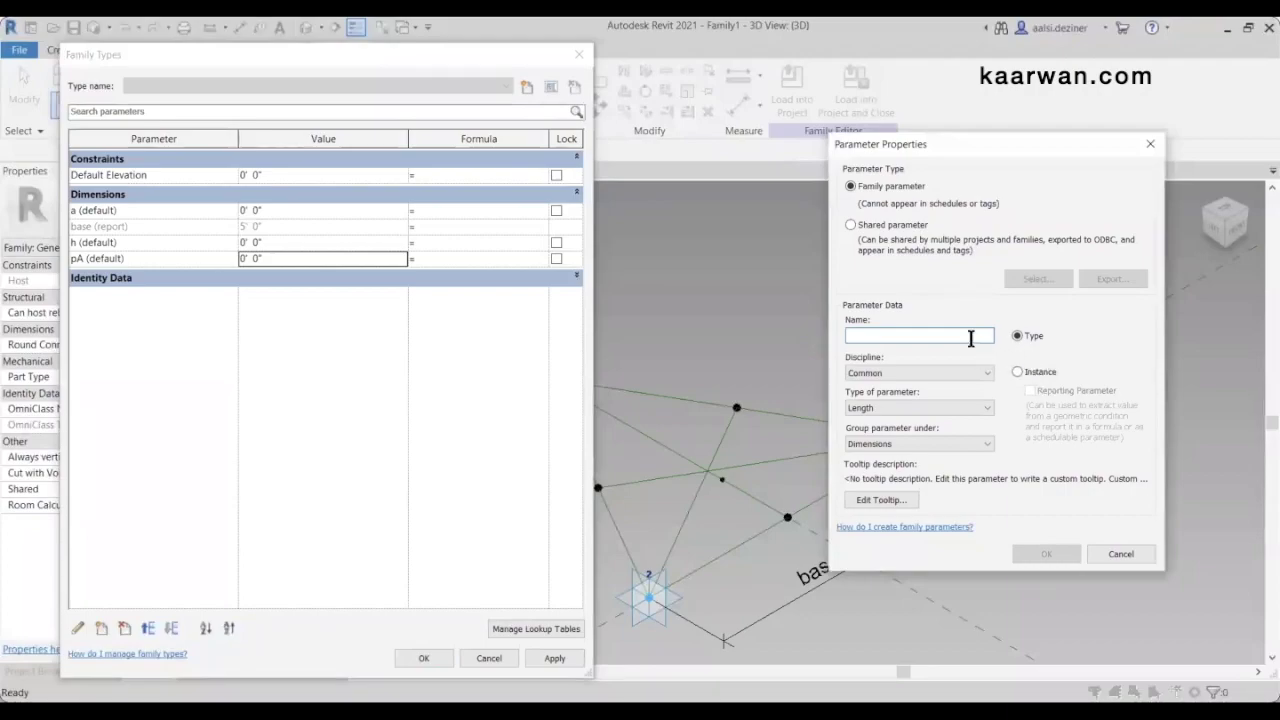
pyautogui.write('h_')
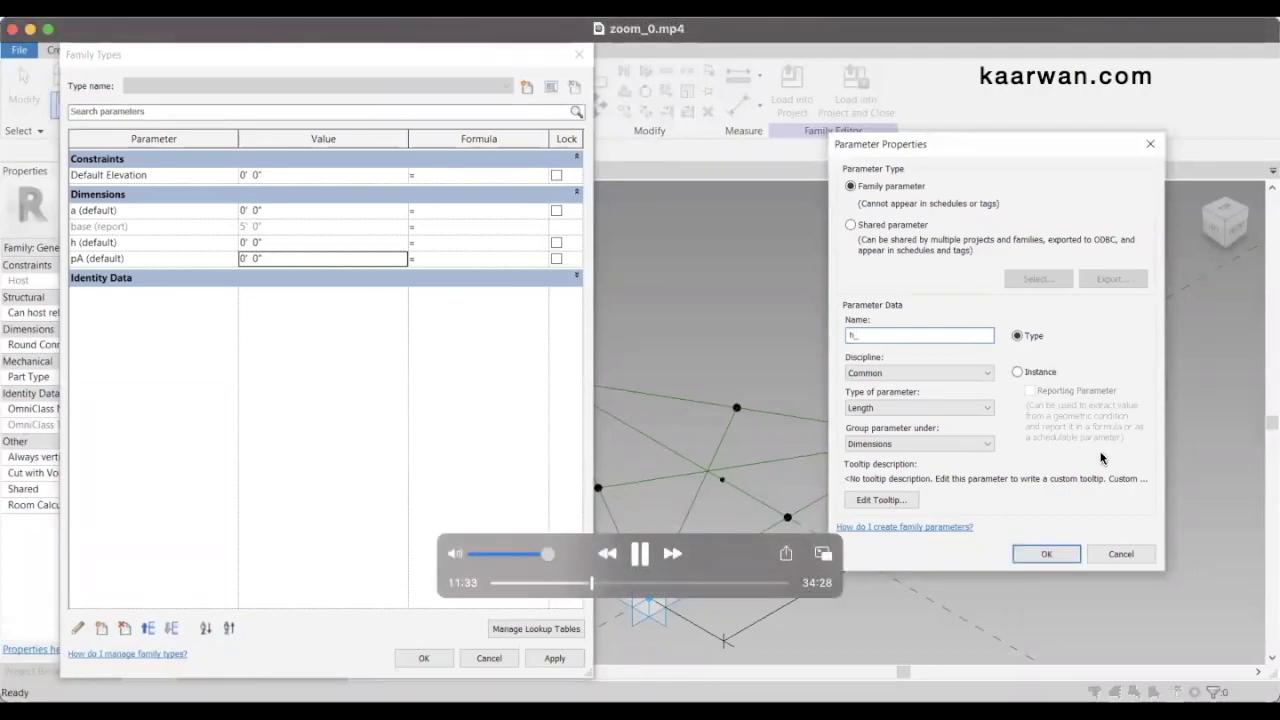
pyautogui.write('hCP')
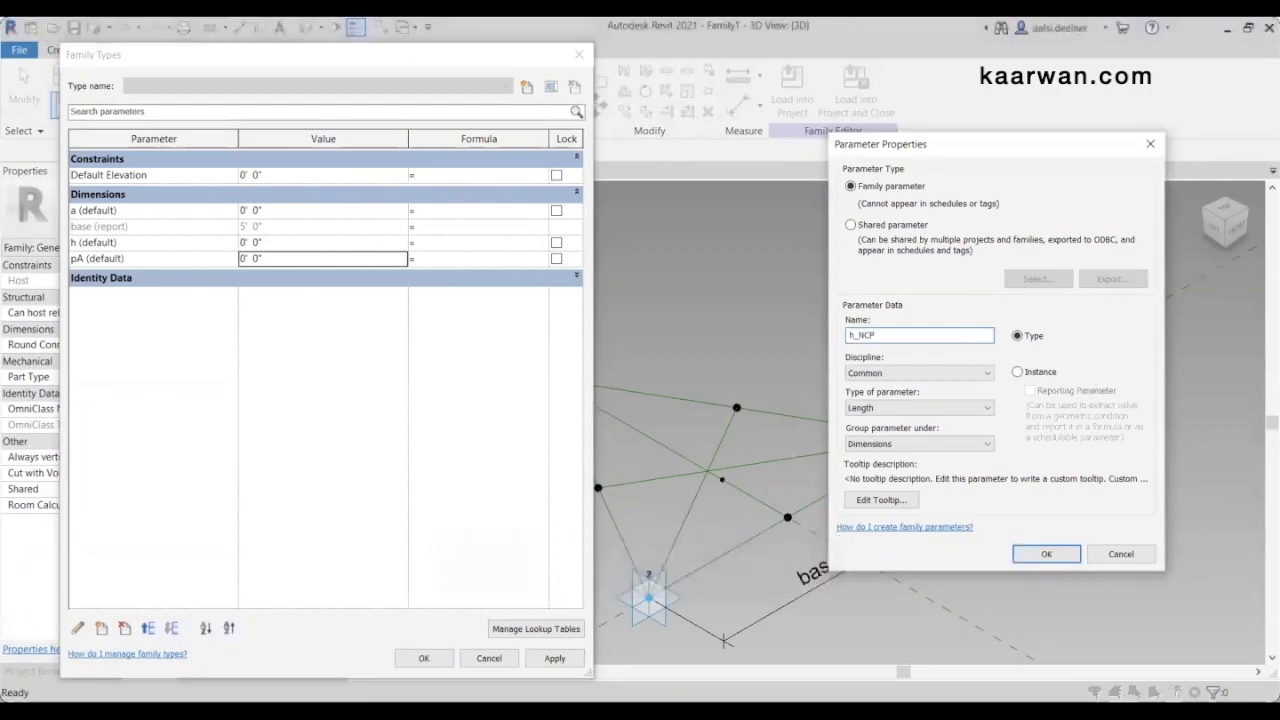
pyautogui.click(1044, 372)
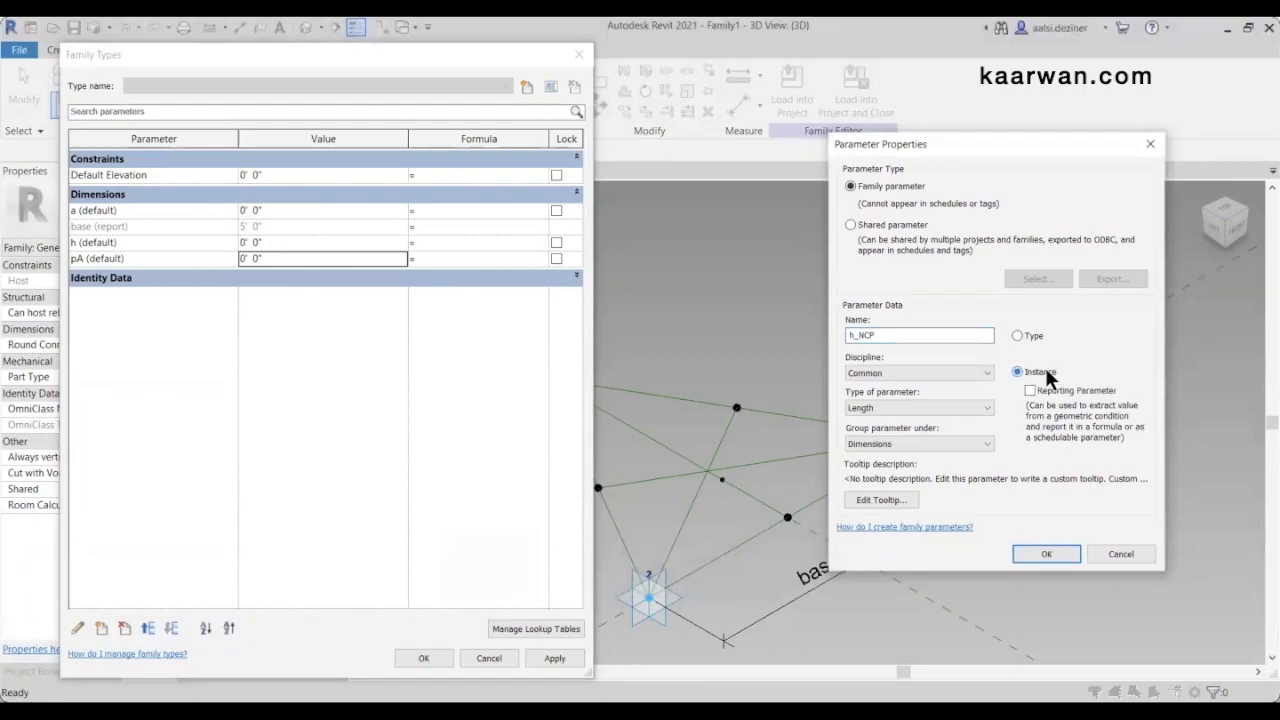
pyautogui.click(932, 407)
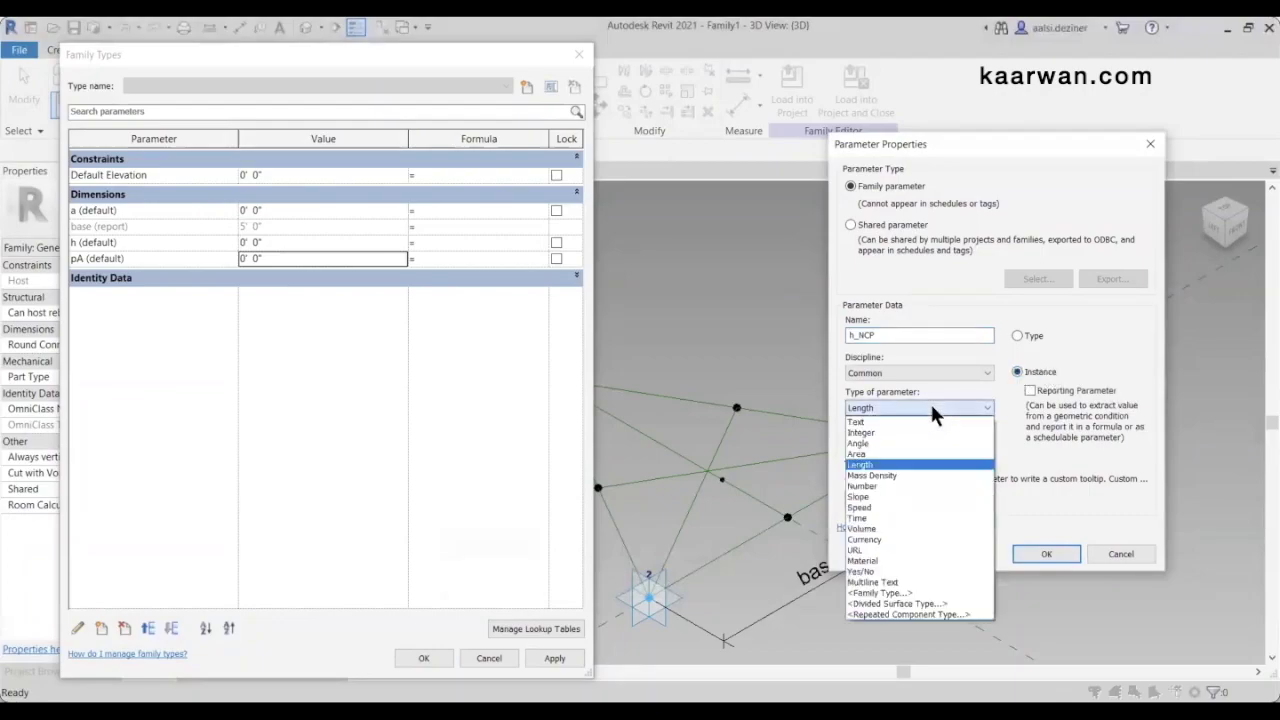
pyautogui.click(872, 486)
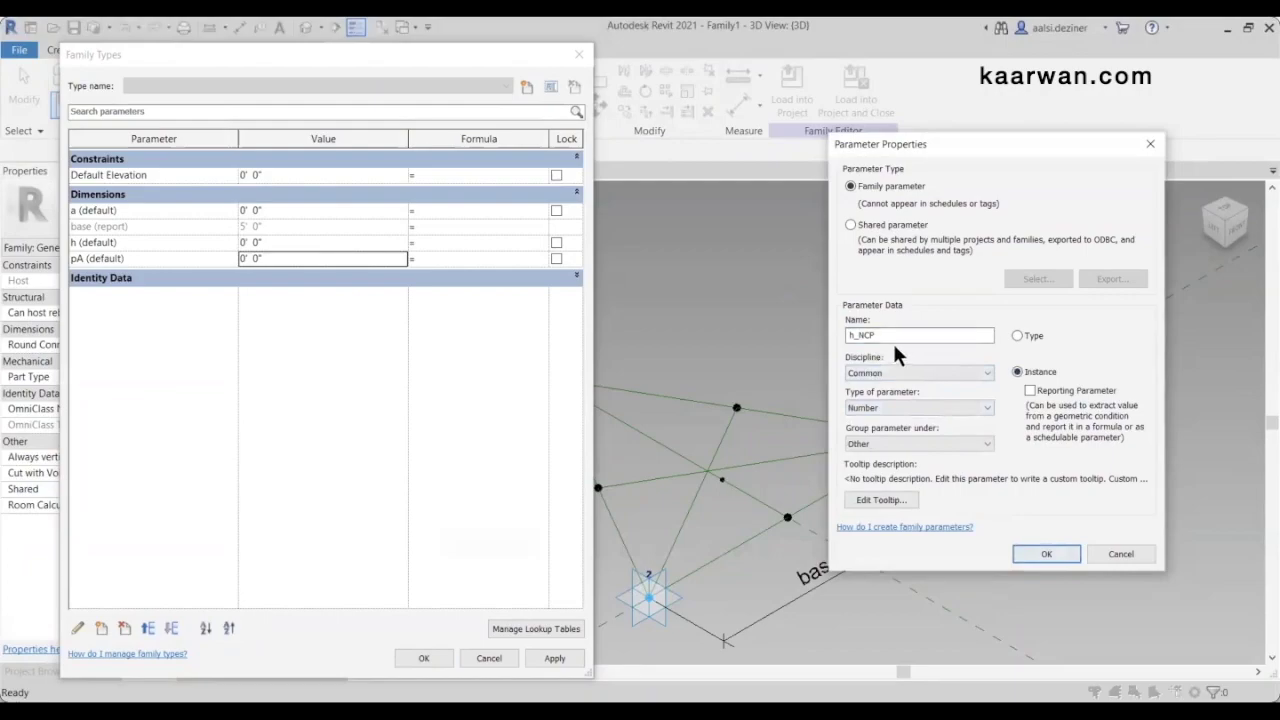
pyautogui.click(1038, 550)
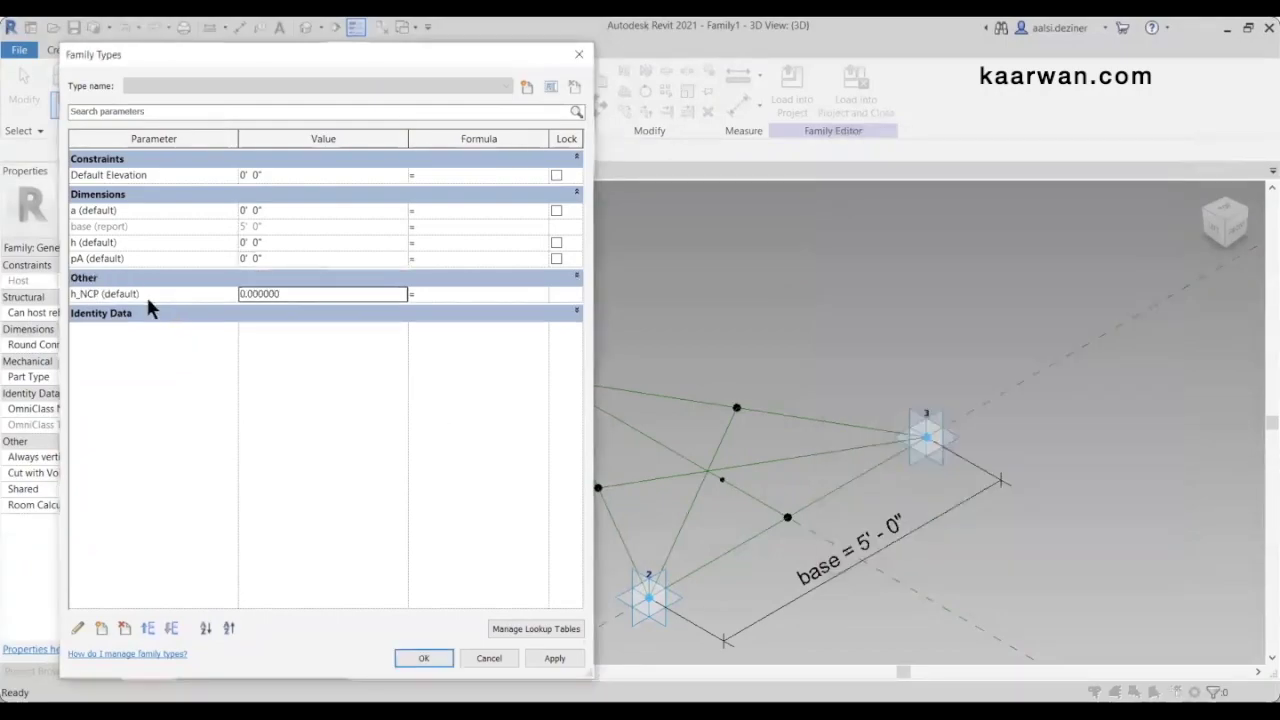
# Add an instance parameter named pA_NCP with type Number, grouped under Other
pyautogui.click(100, 628)
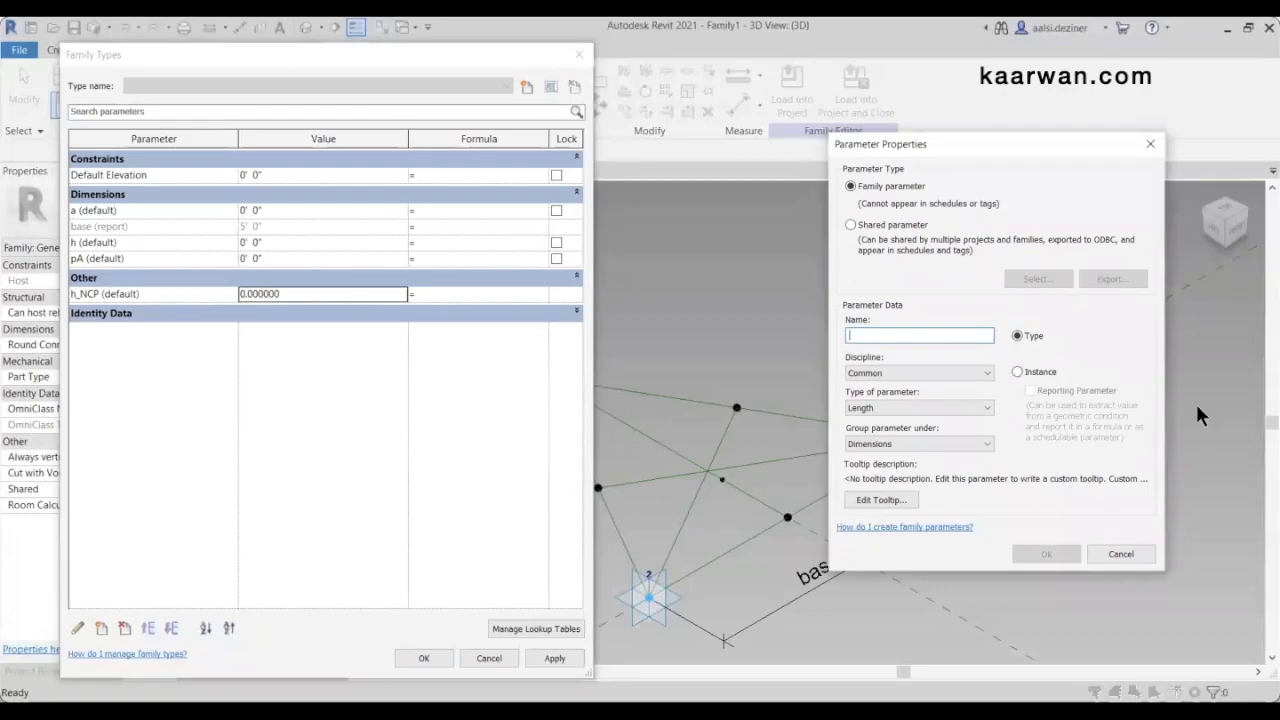
pyautogui.write('pA')
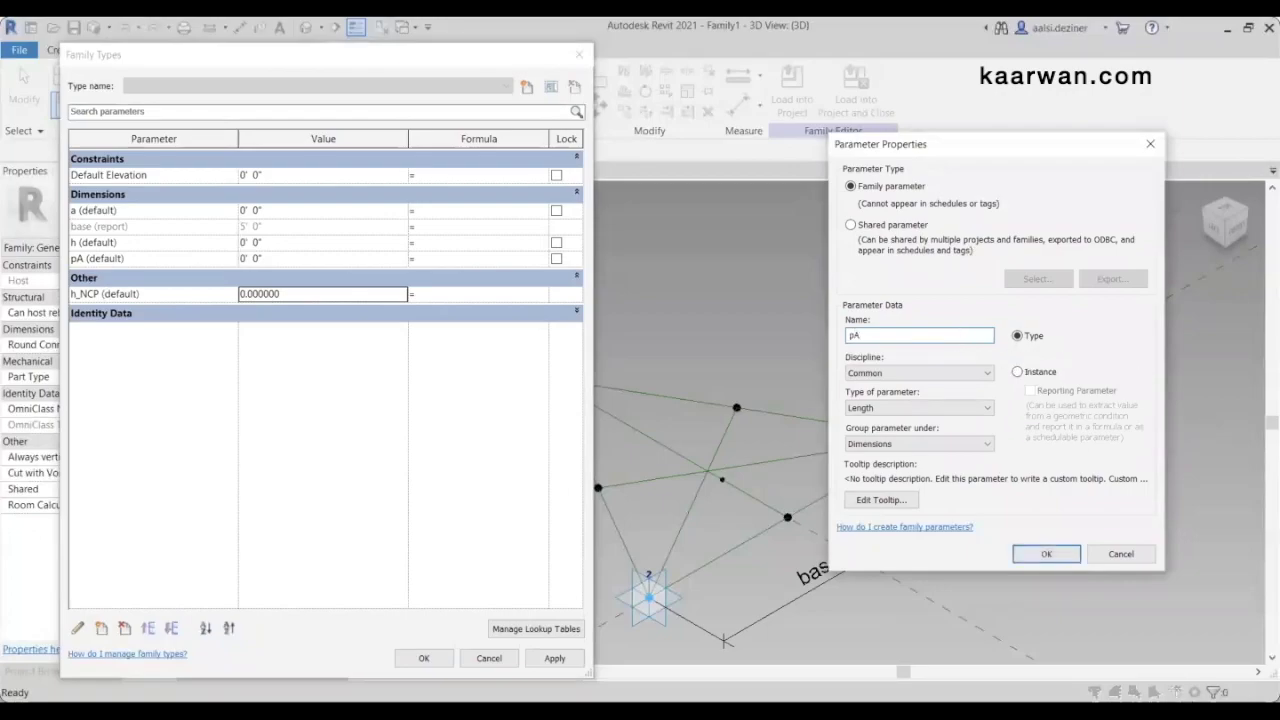
pyautogui.write('_NCP')
pyautogui.click(1047, 370)
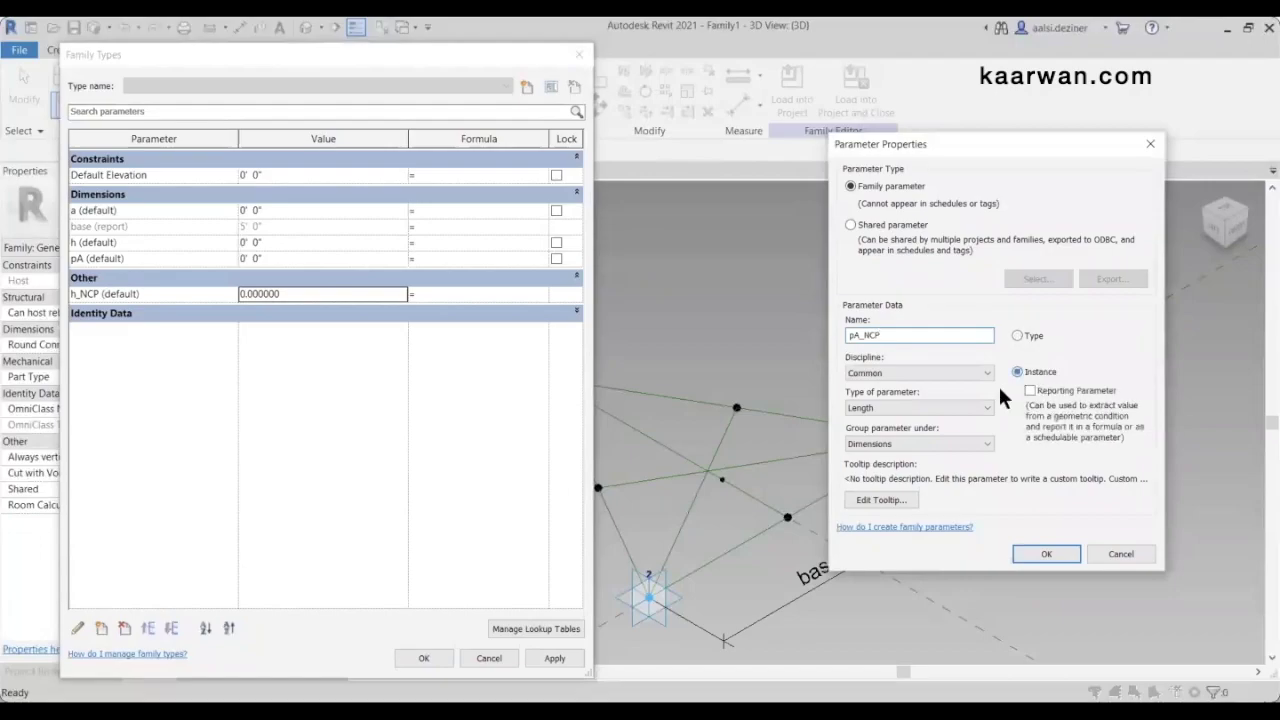
pyautogui.click(942, 405)
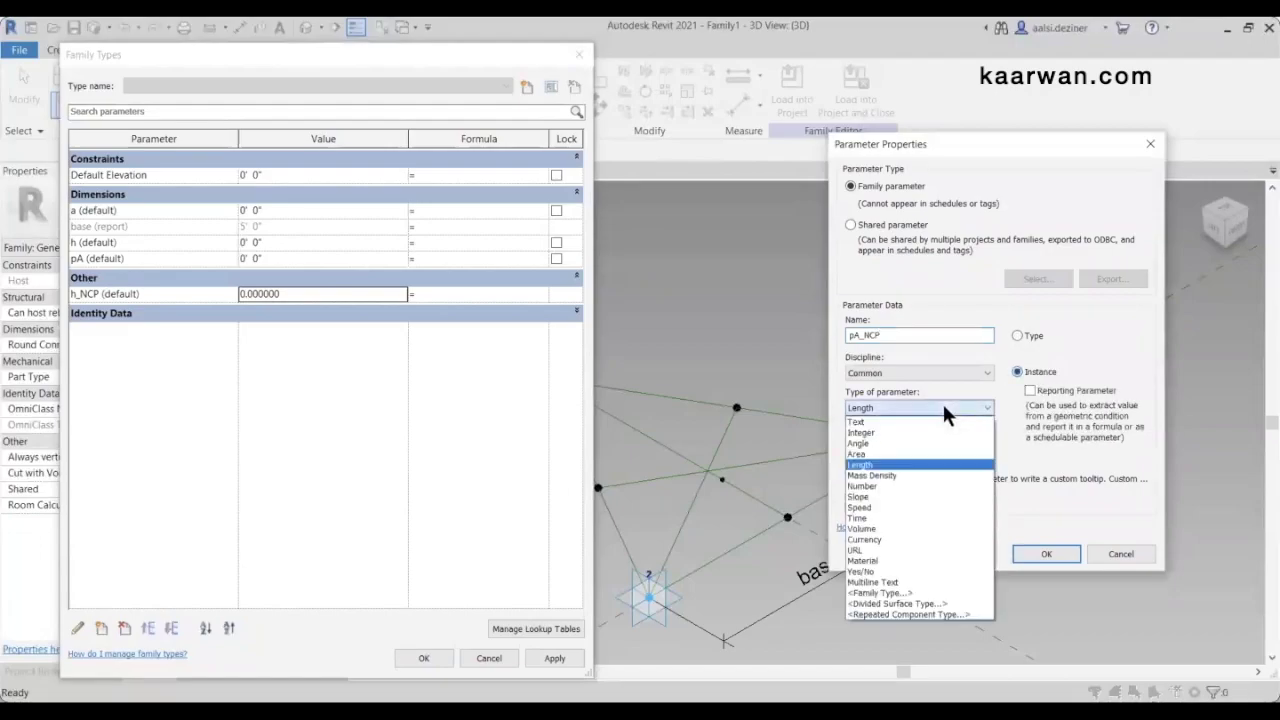
pyautogui.click(884, 485)
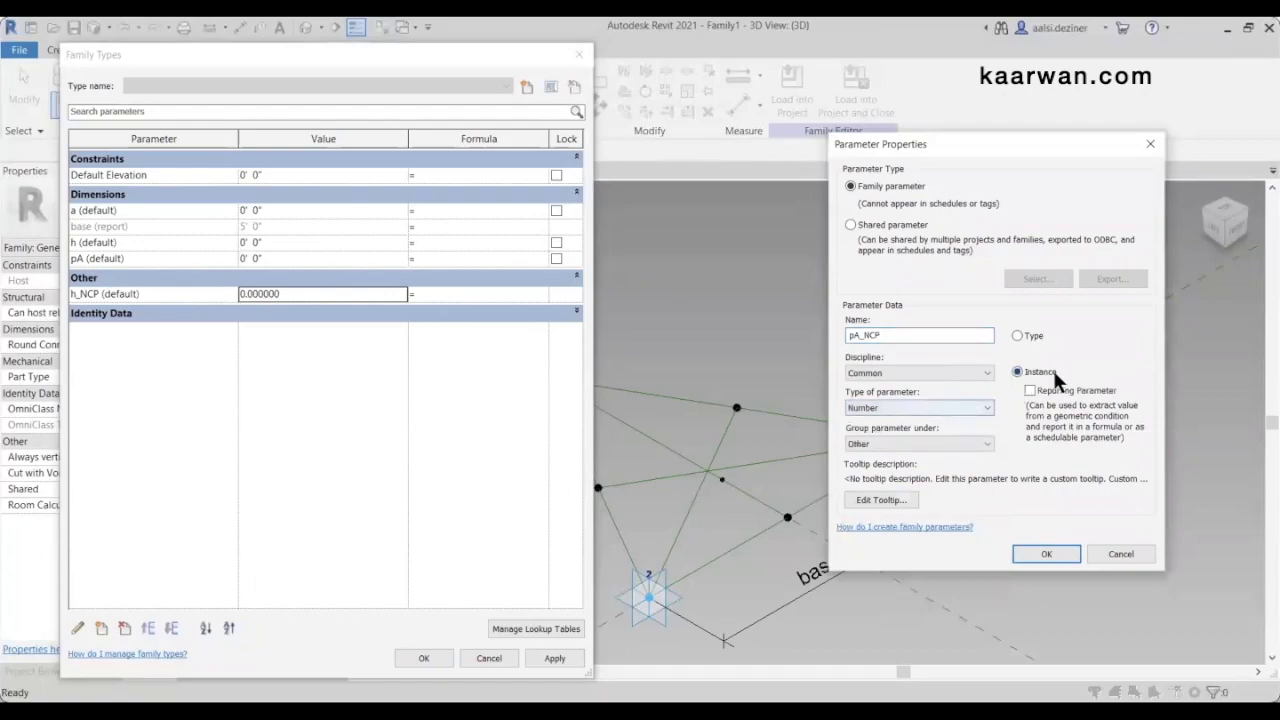
pyautogui.click(1046, 554)
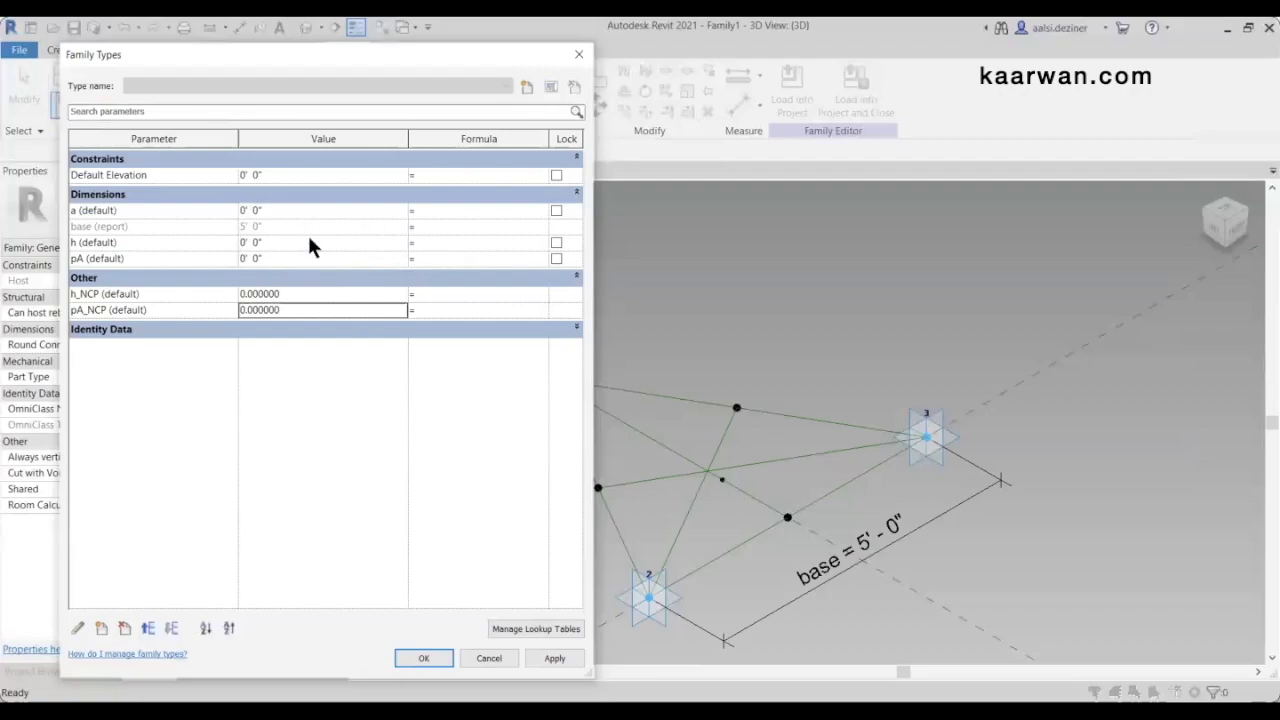
# Enter the formula a/3 for parameter h and (sqrt(3) / 2) * base for parameter a
pyautogui.click(446, 243)
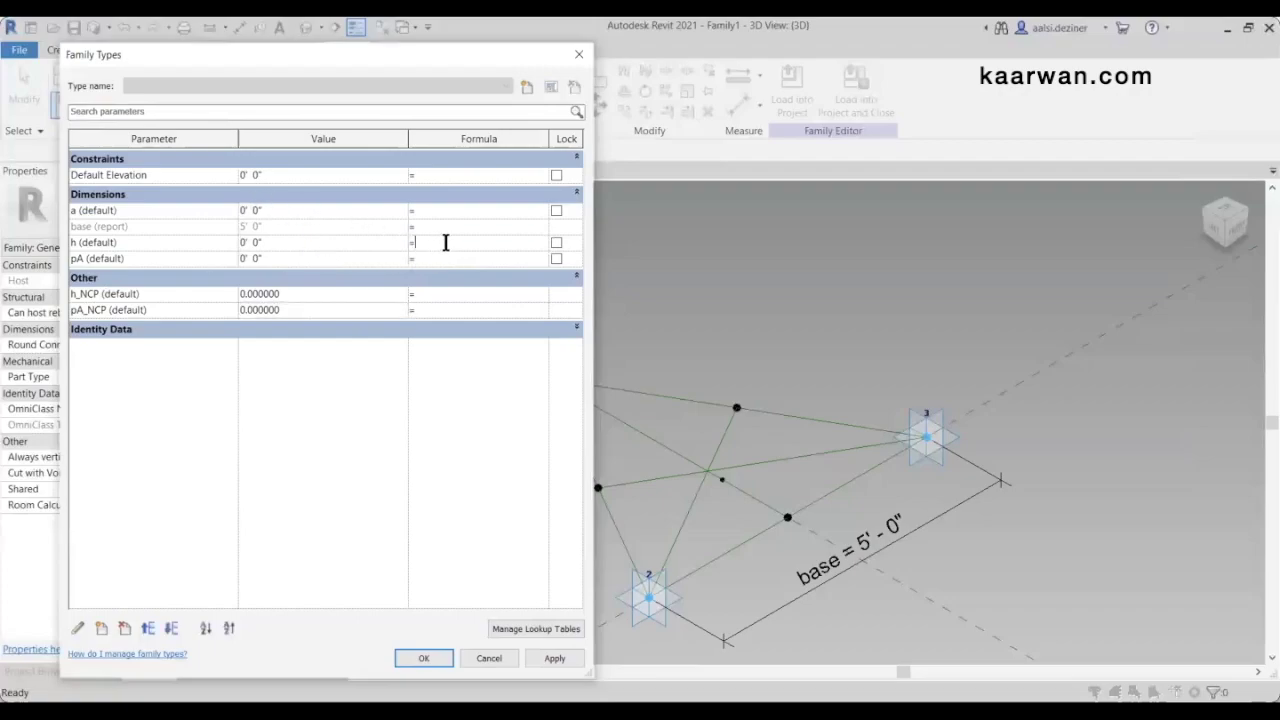
pyautogui.write('a/3')
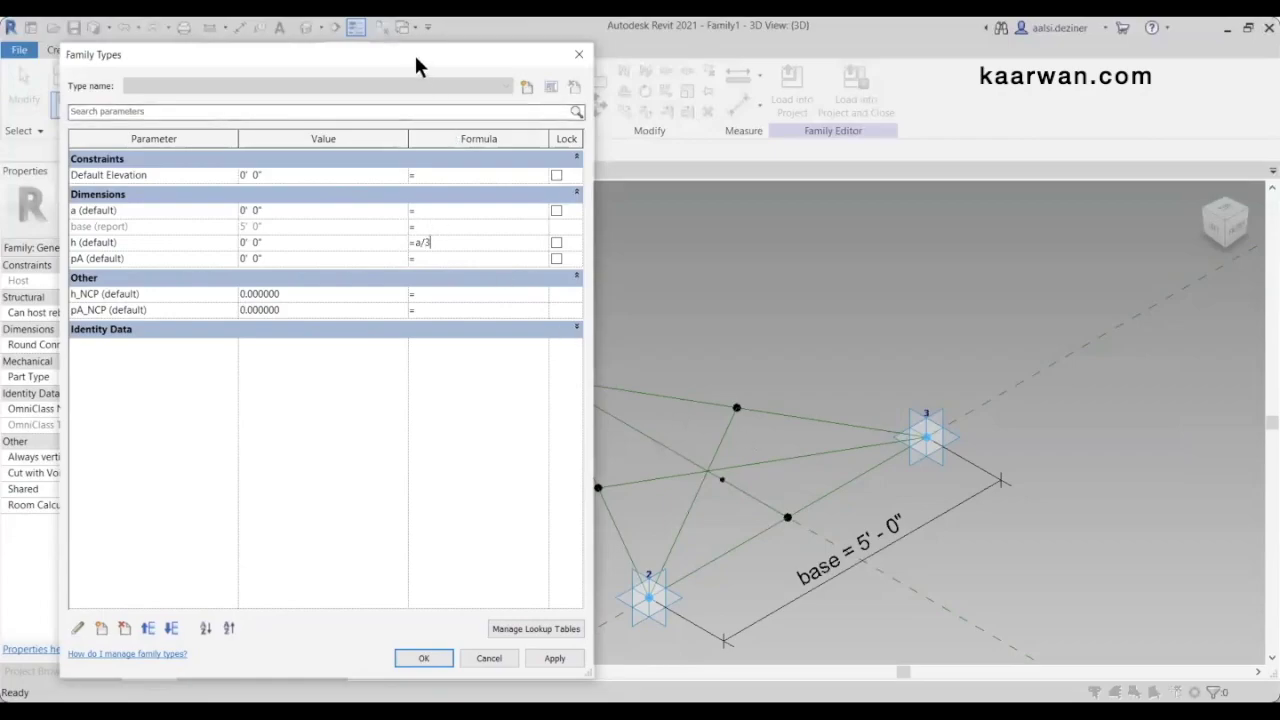
pyautogui.moveTo(418, 66); pyautogui.dragTo(371, 65)
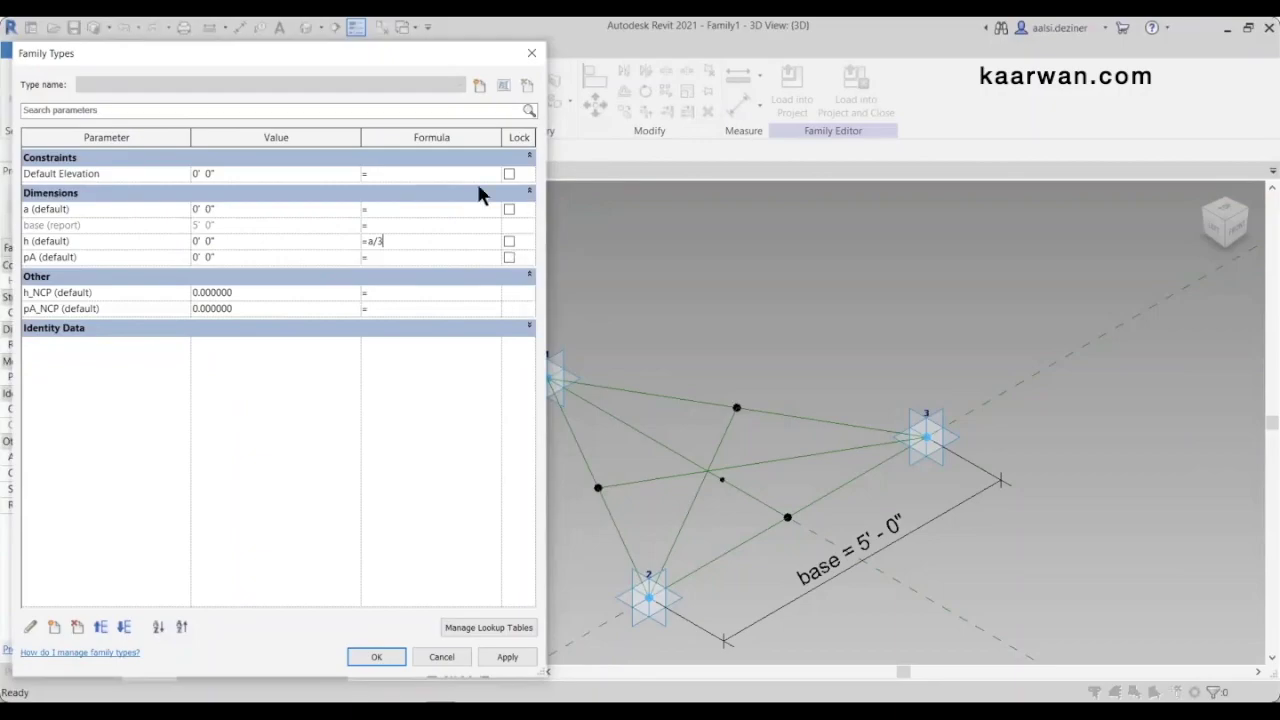
pyautogui.click(420, 208)
pyautogui.hotkey('alt', 'Tab')
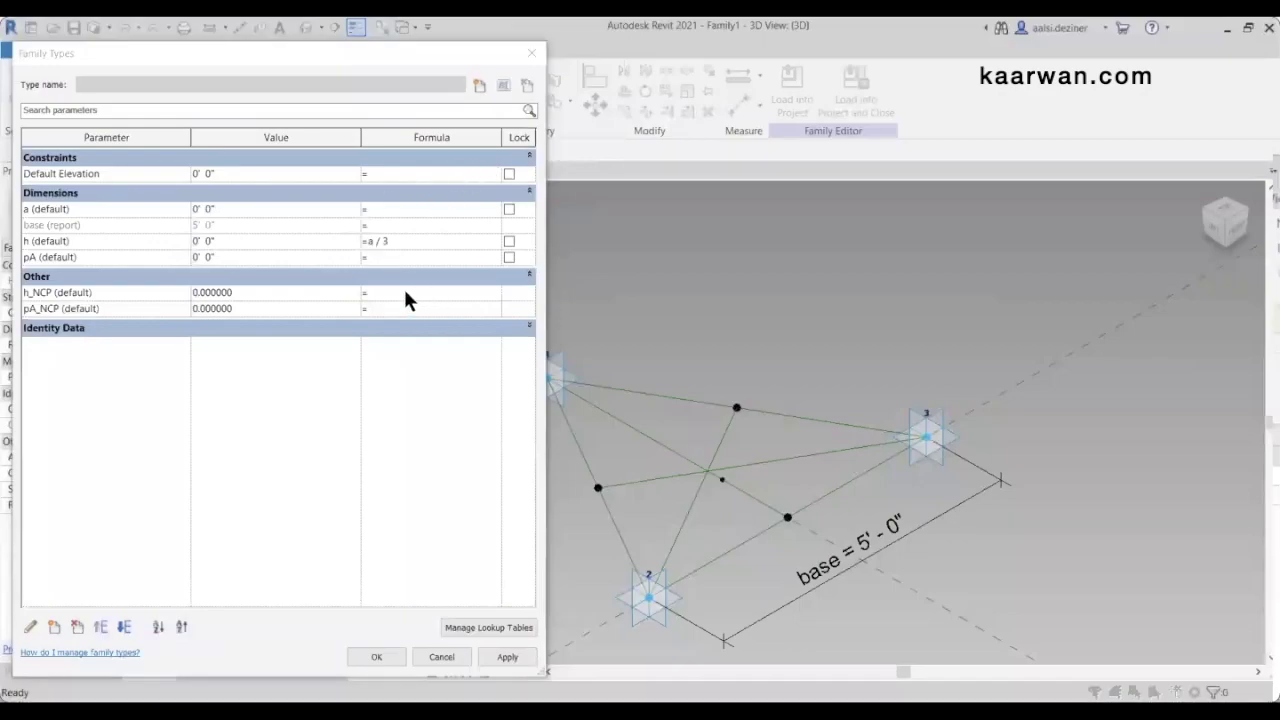
pyautogui.click(412, 210)
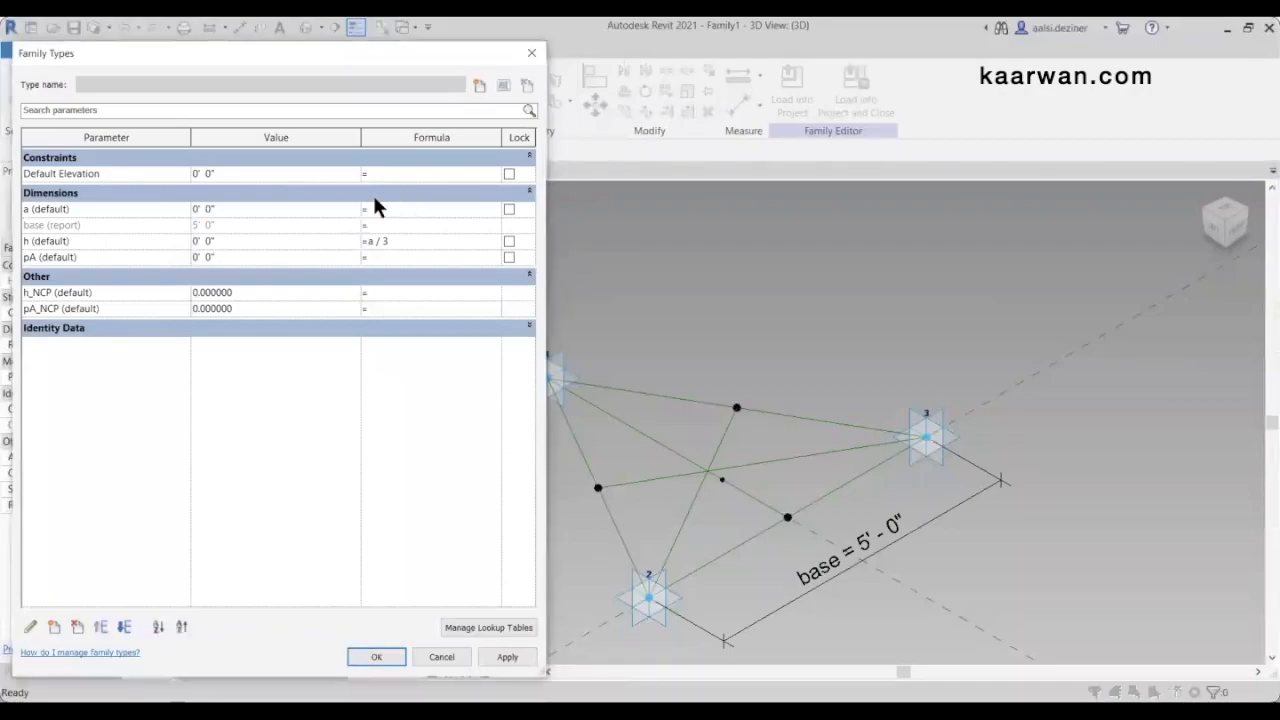
pyautogui.write('(sqrt(3) / 2) * base')
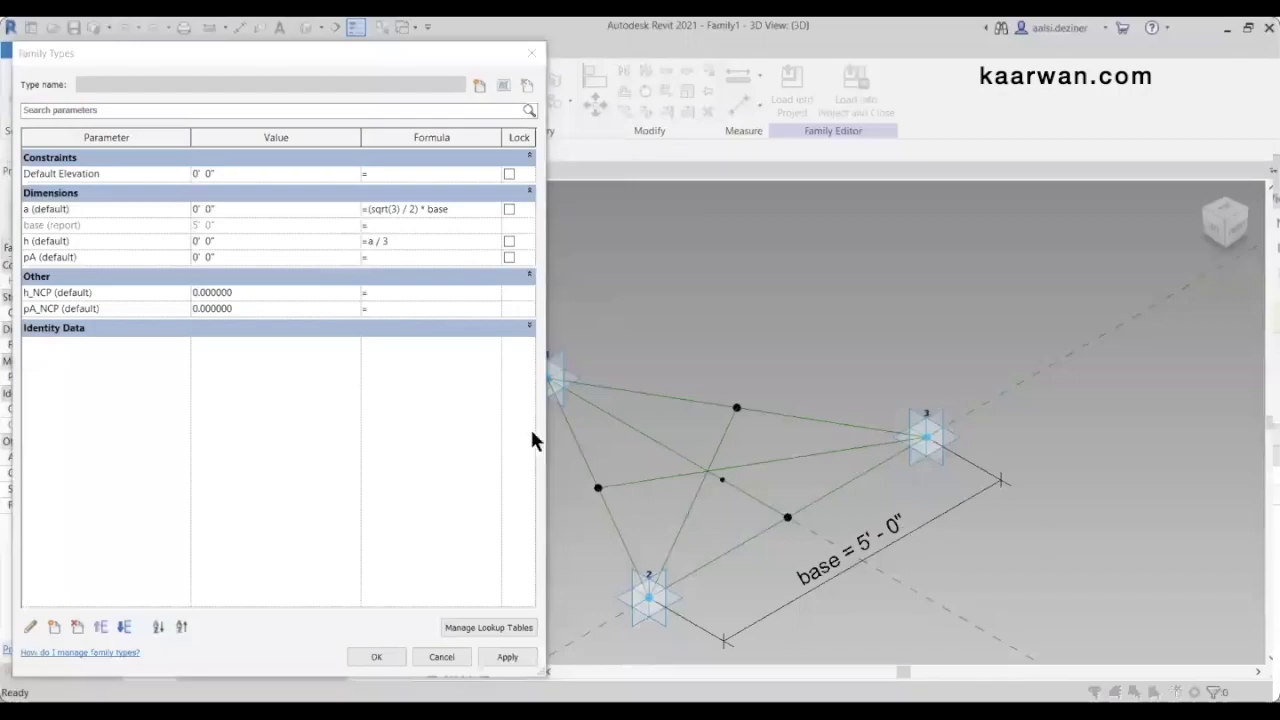
# Set the formula of h_NCP to h / a and of pA_NCP to pA / a, and accept the family types
pyautogui.click(424, 293)
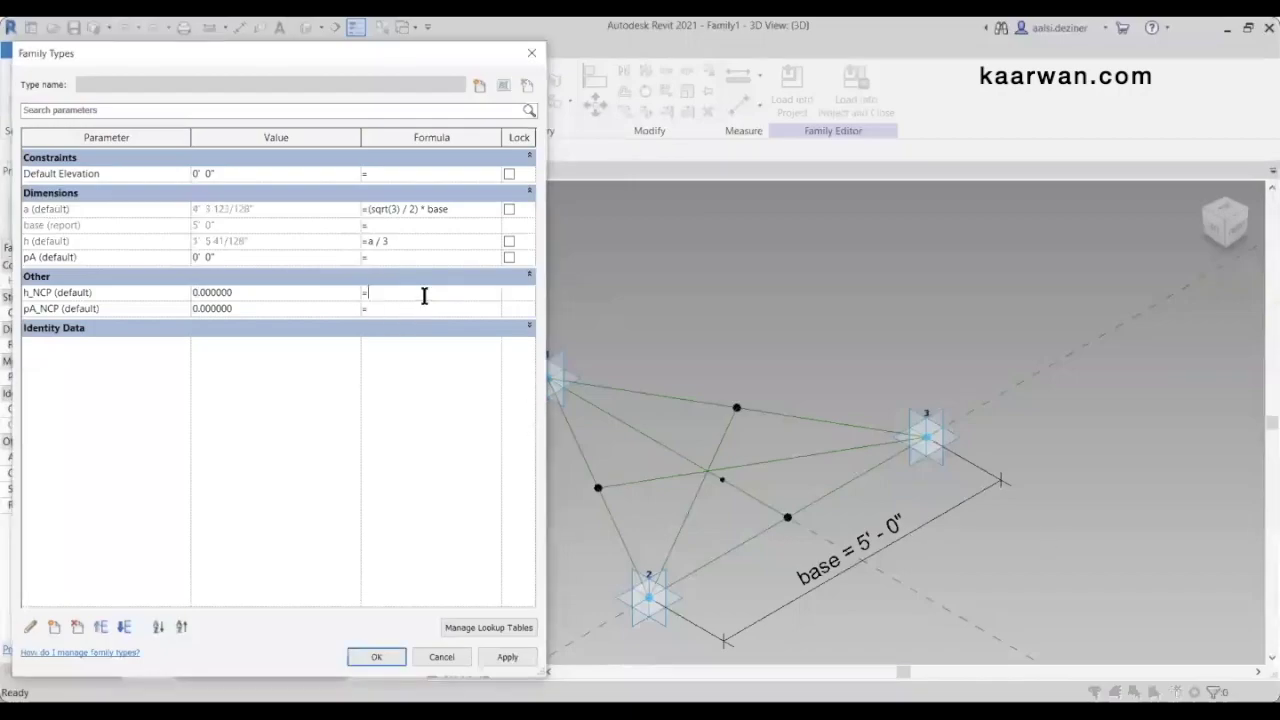
pyautogui.write('h / a')
pyautogui.click(1074, 423)
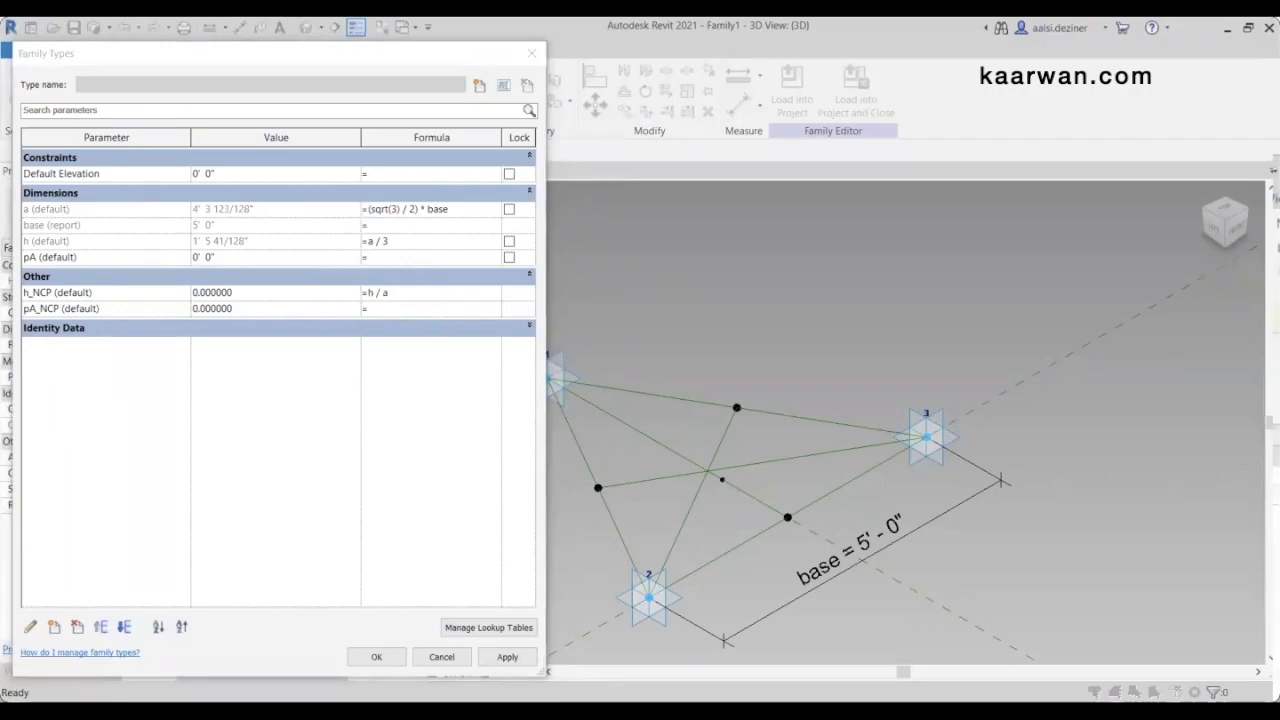
pyautogui.click(419, 309)
pyautogui.write('pA / a')
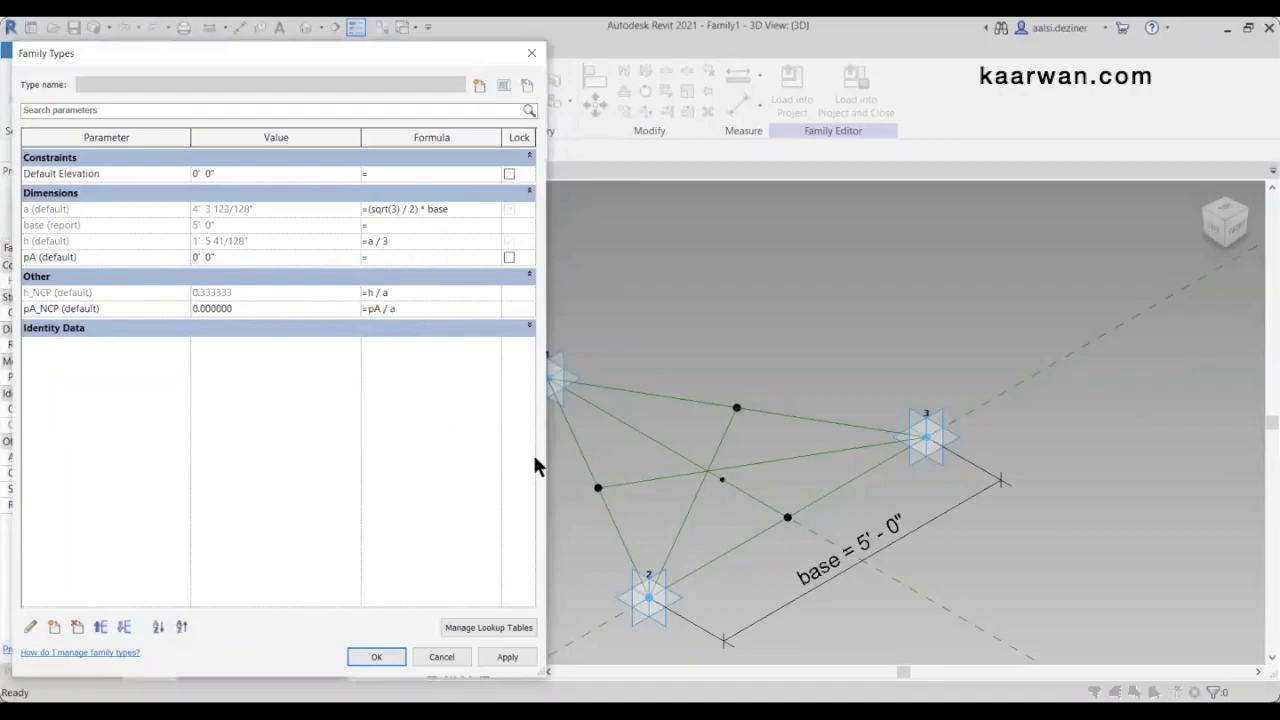
pyautogui.click(509, 657)
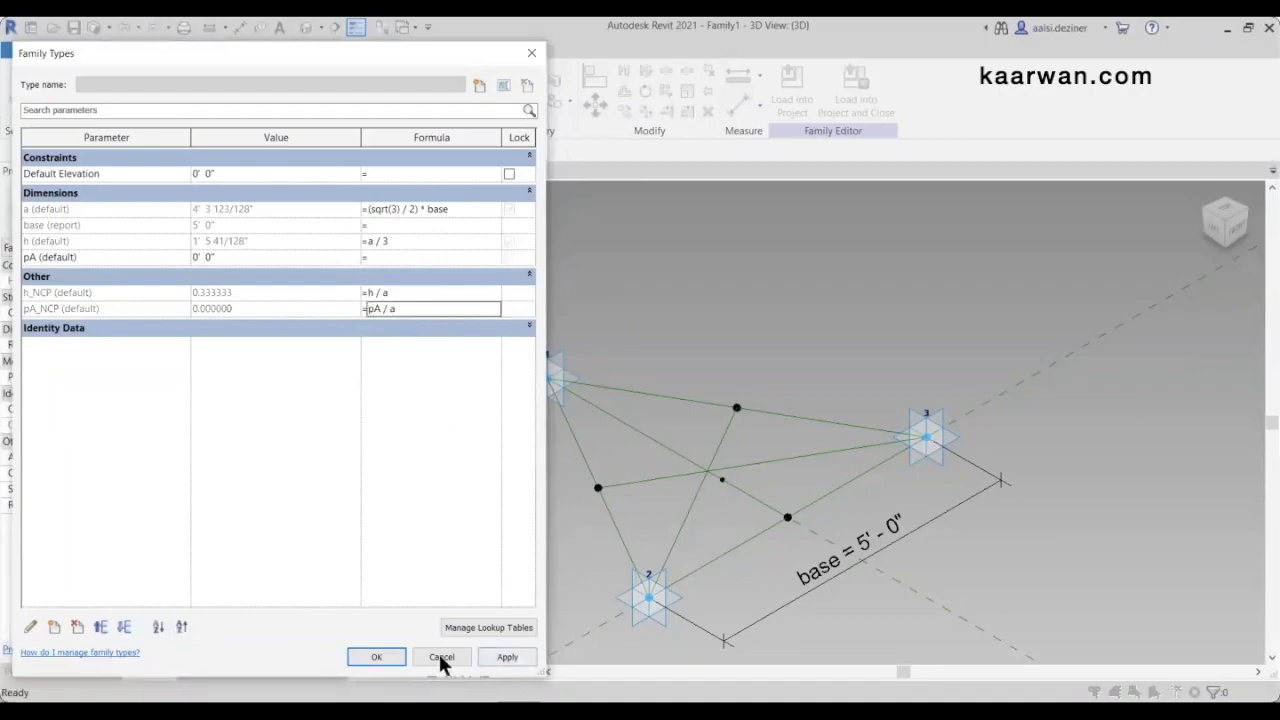
pyautogui.click(377, 657)
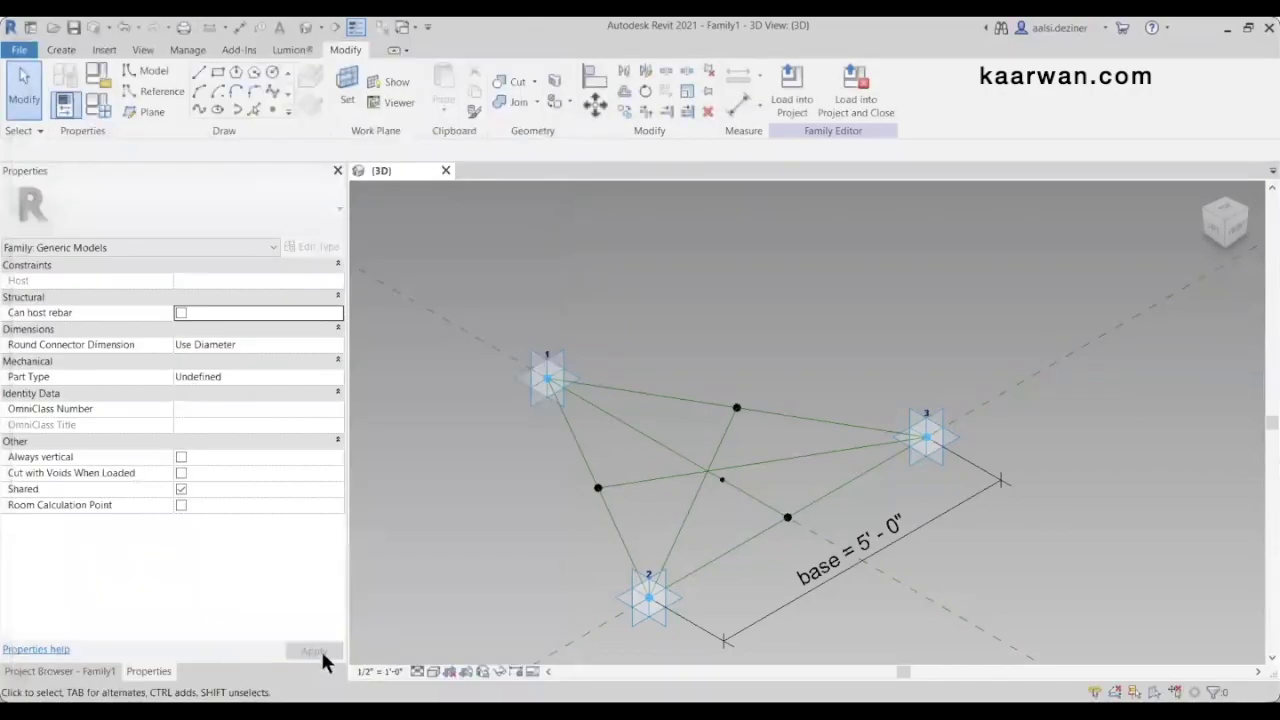
# Measure the reference point near the medians' intersection from End and associate its Normalized Curve Parameter with h_NCP
pyautogui.scroll(2, 778, 543)
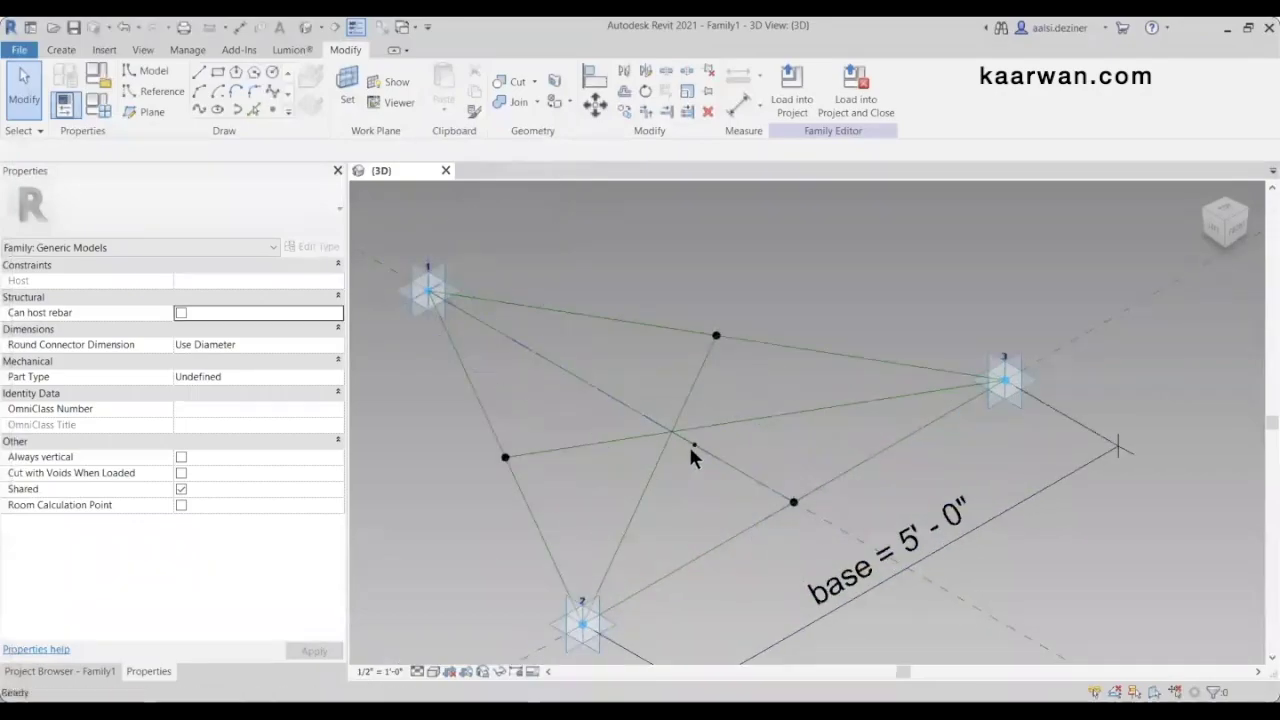
pyautogui.click(694, 444)
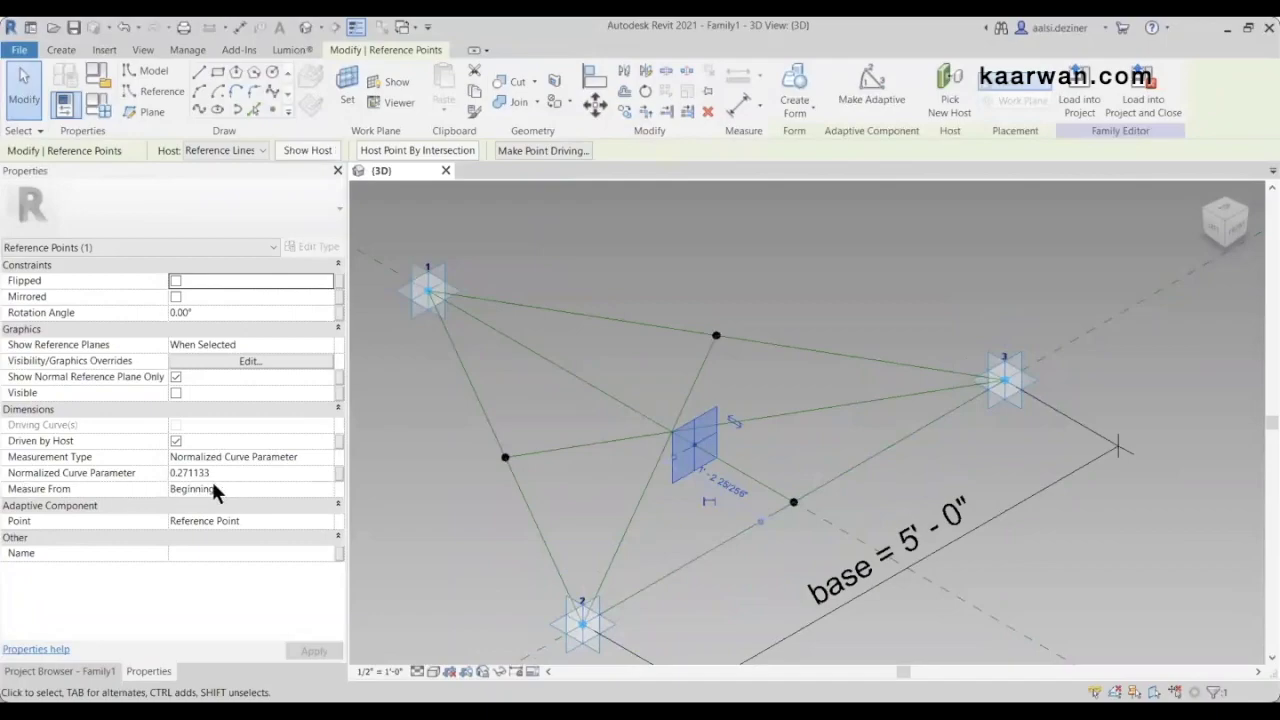
pyautogui.click(322, 488)
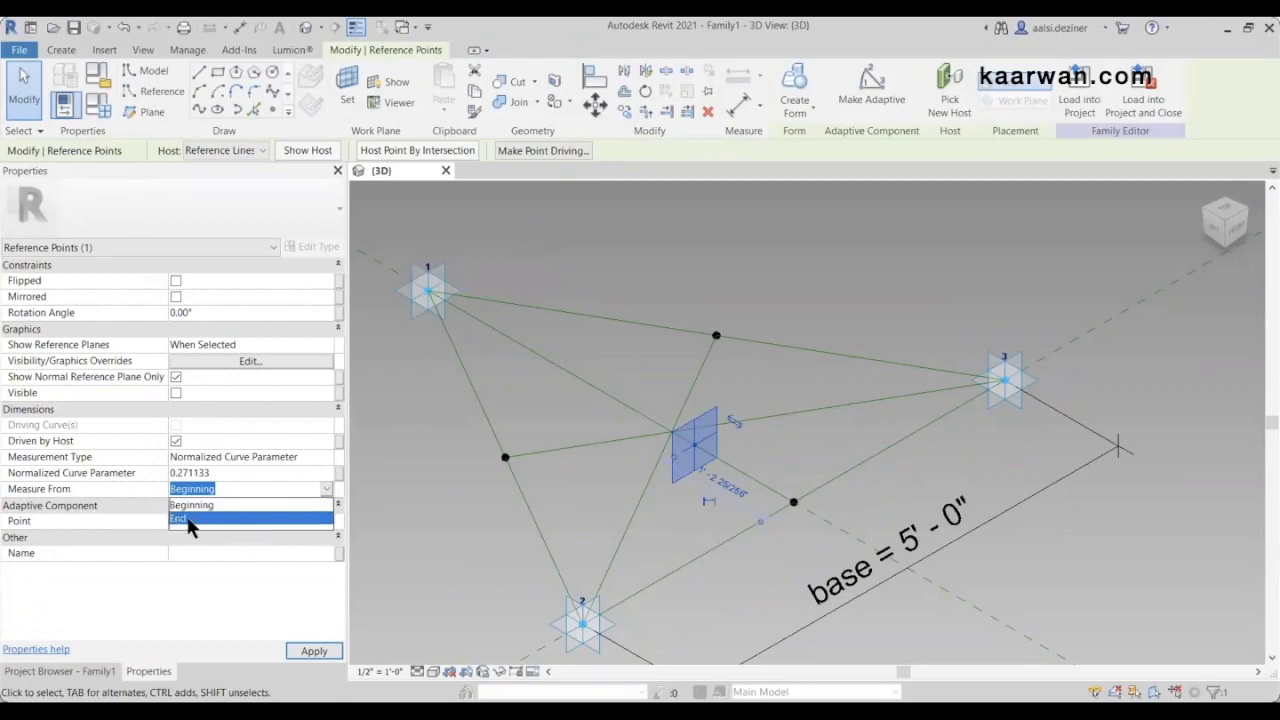
pyautogui.click(186, 519)
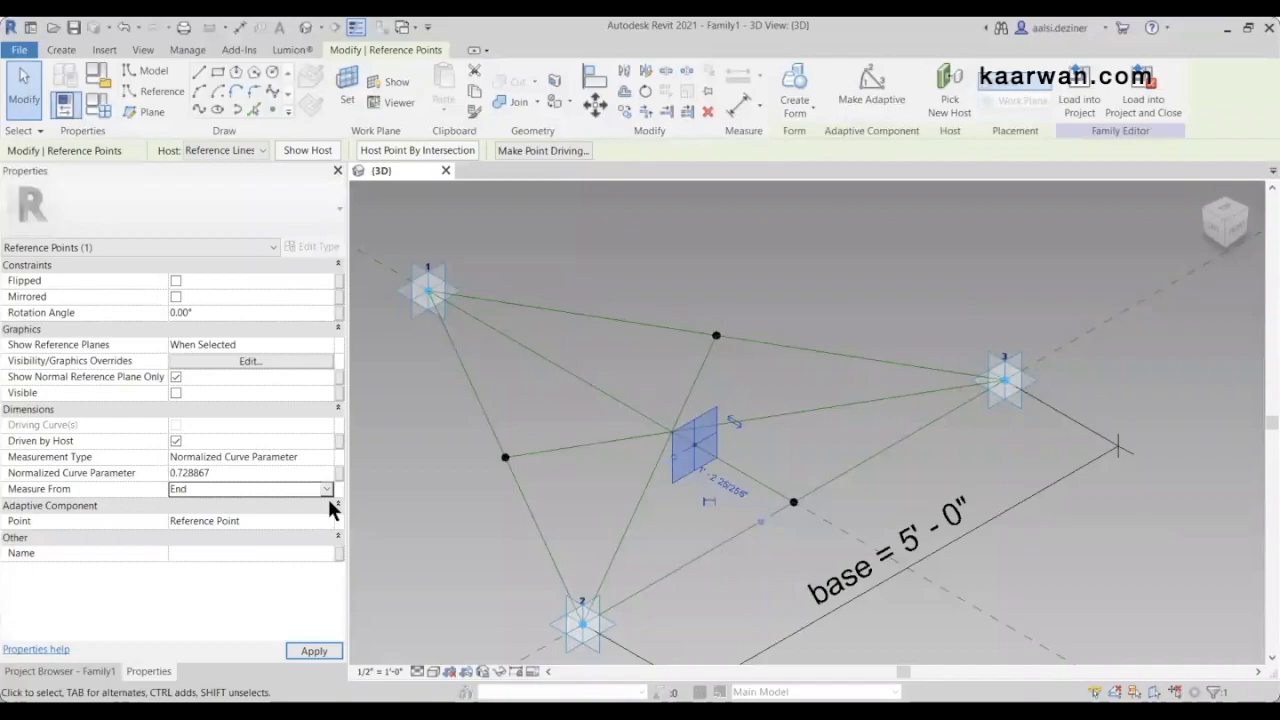
pyautogui.click(339, 474)
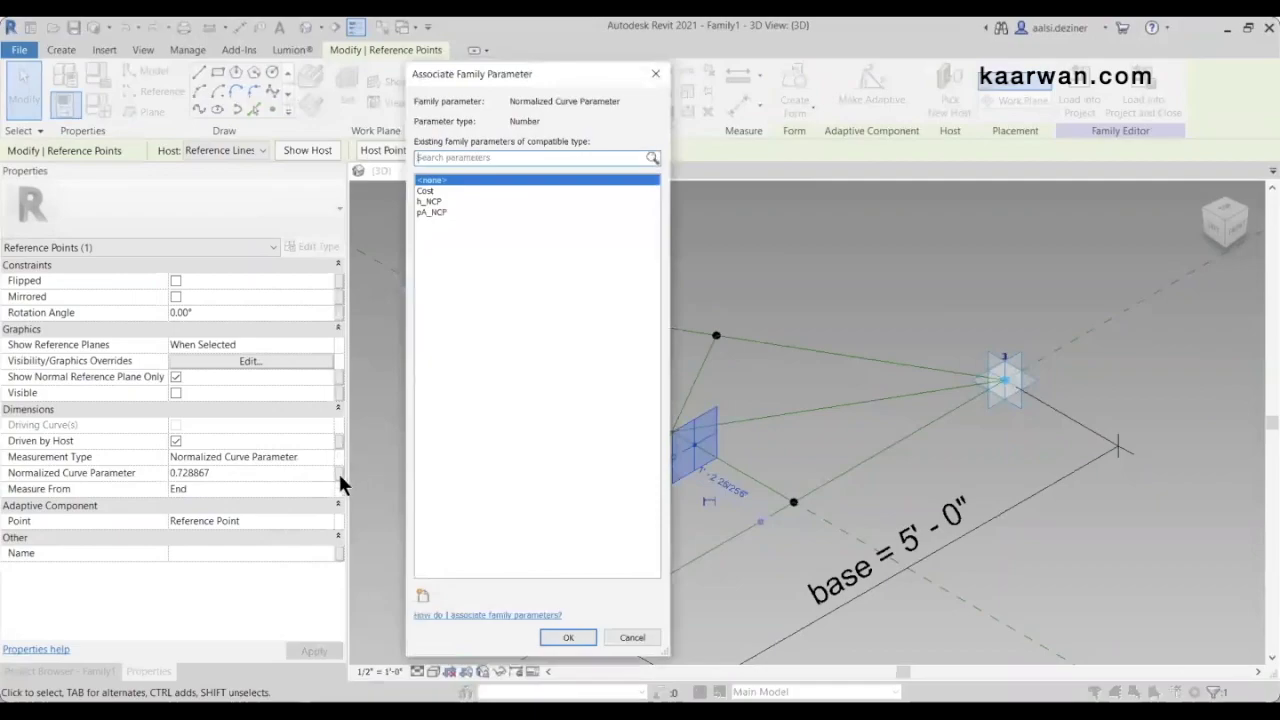
pyautogui.click(436, 201)
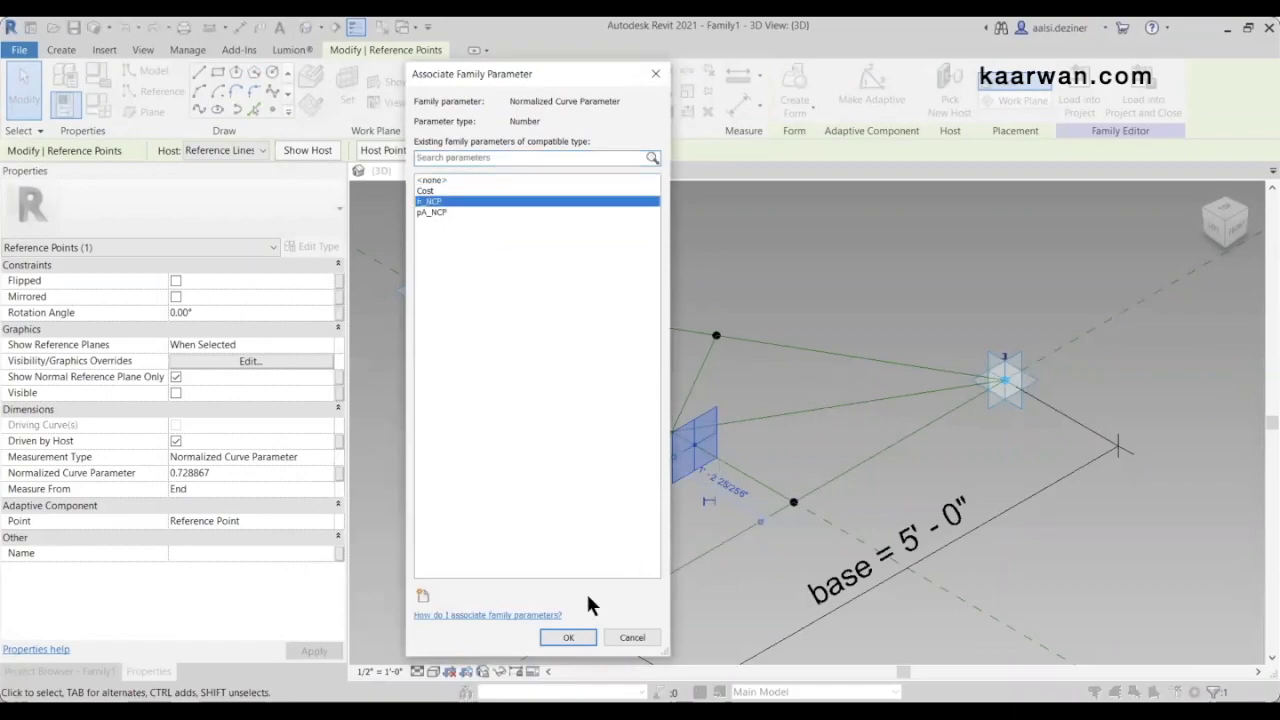
pyautogui.click(569, 638)
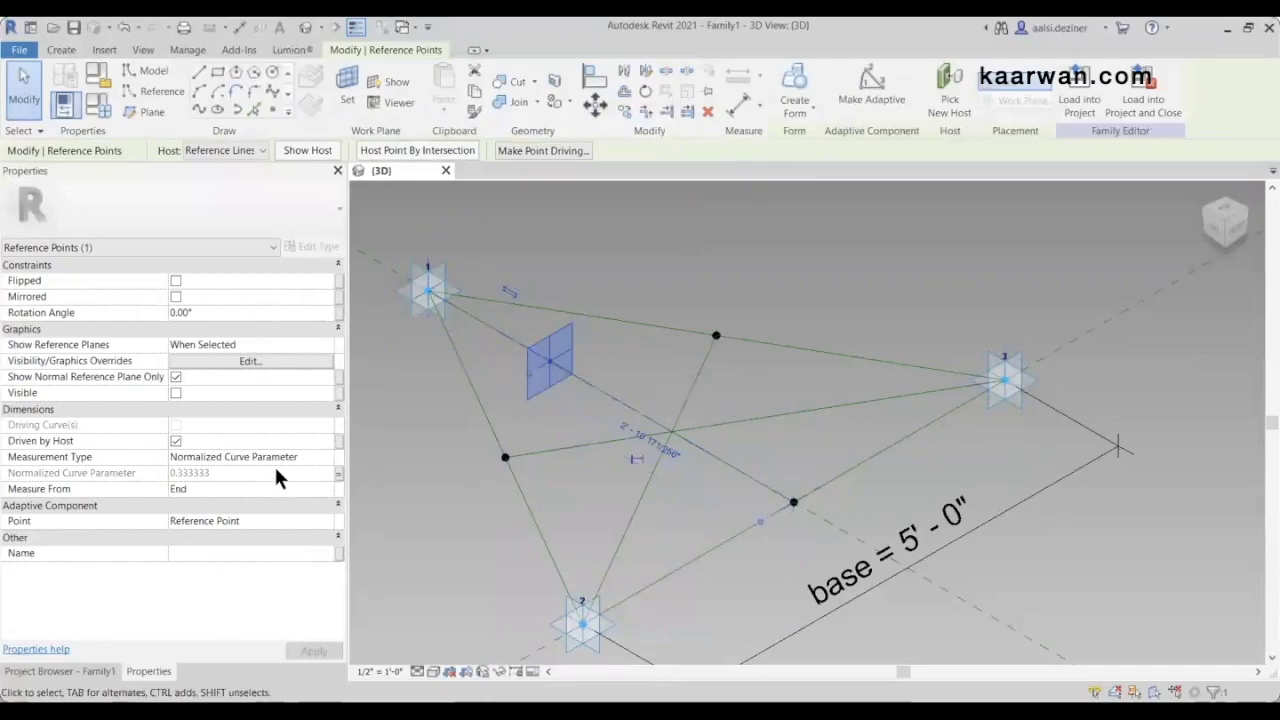
# Try to set the Measure From property of the reference point on the median to Beginning
pyautogui.click(322, 488)
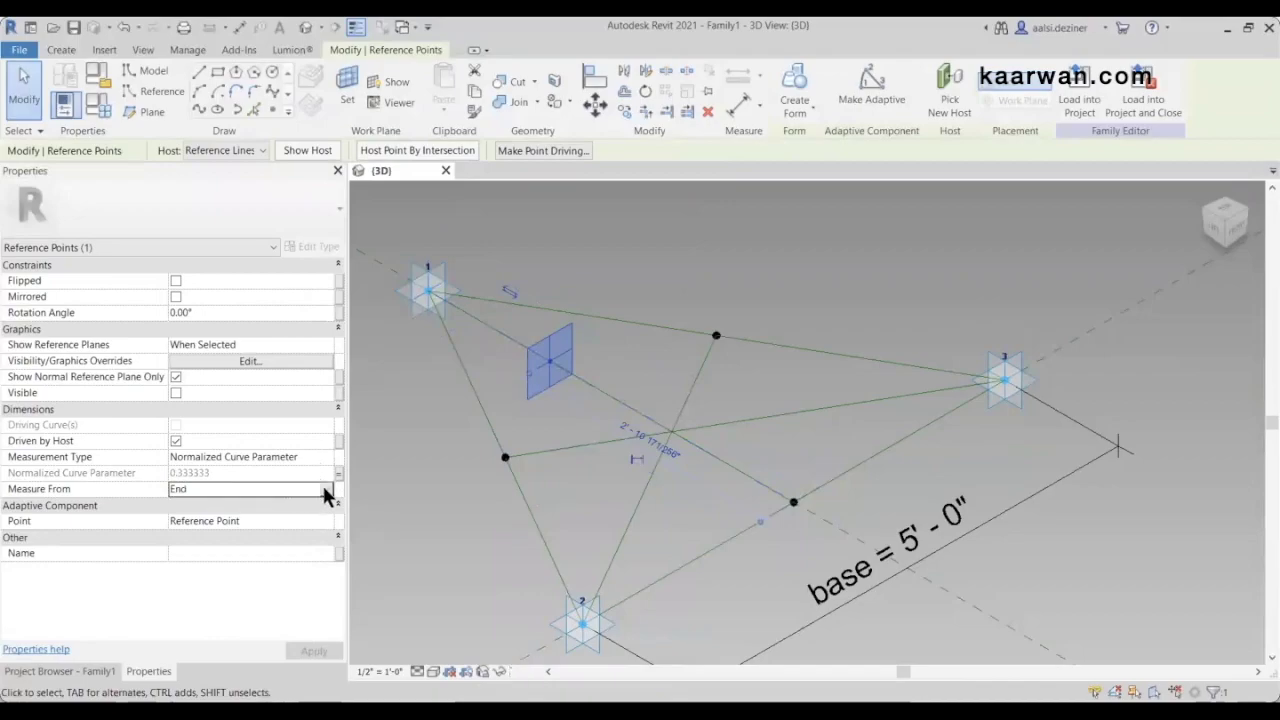
pyautogui.click(329, 488)
pyautogui.click(322, 503)
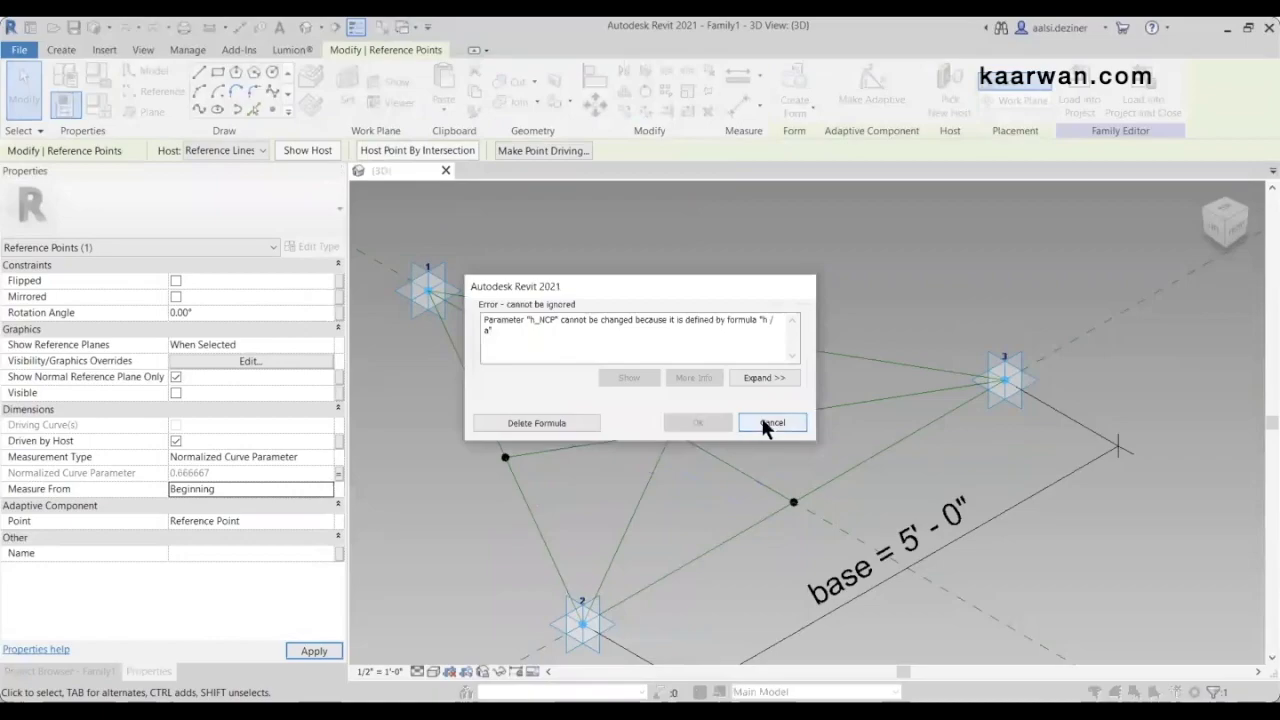
pyautogui.click(762, 421)
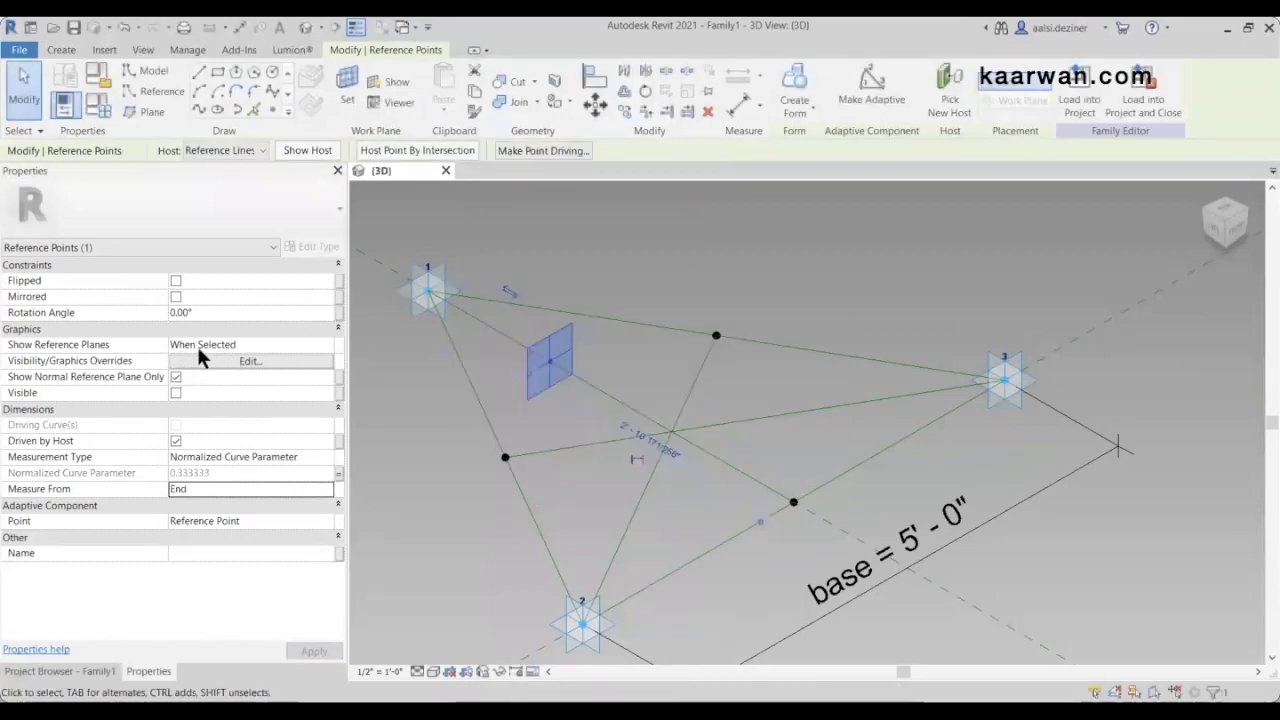
# Set Show Reference Planes to Always for the reference point on the median
pyautogui.click(253, 344)
pyautogui.click(326, 344)
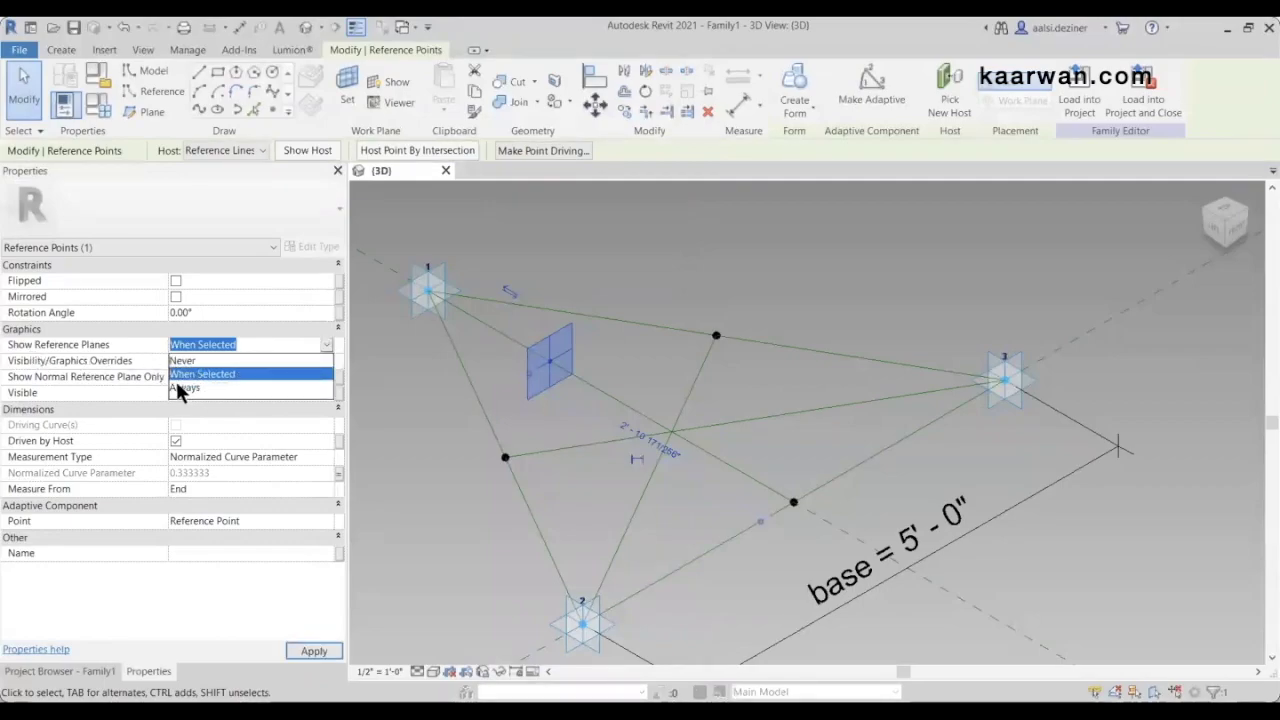
pyautogui.click(184, 388)
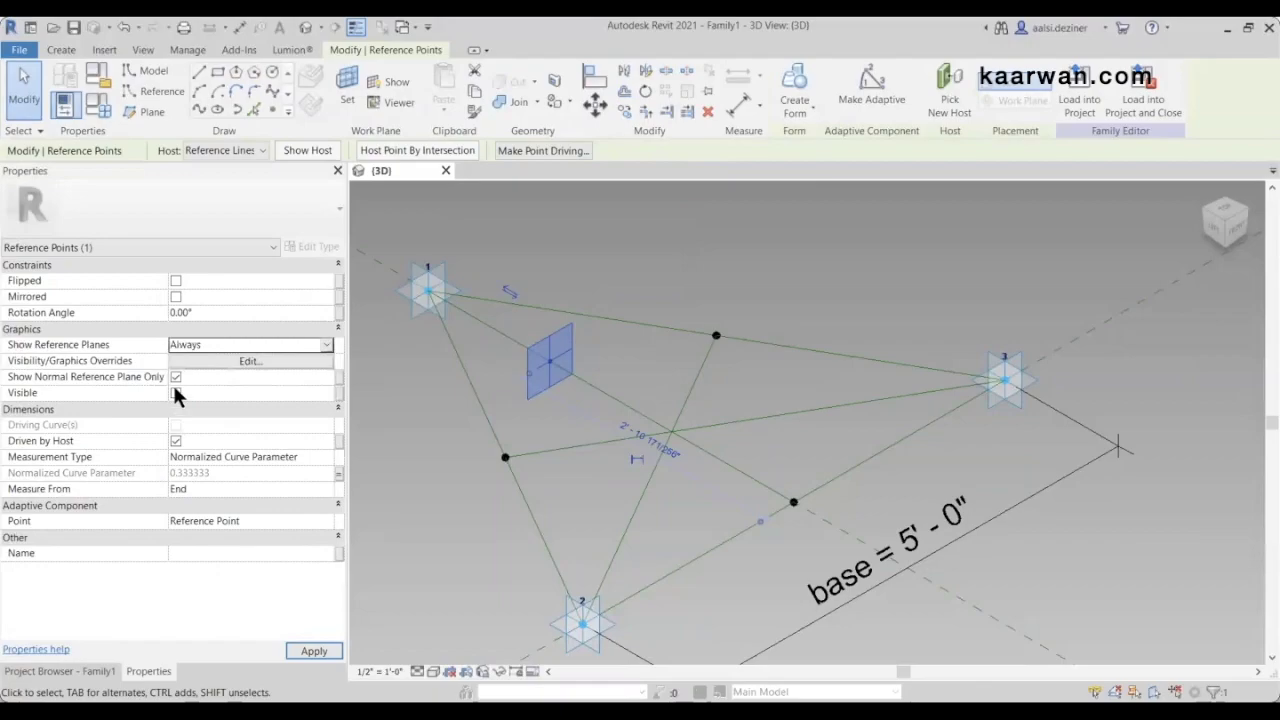
# Turn off Show Normal Reference Plane Only for the median's reference point and set its Measure From to Beginning
pyautogui.click(176, 378)
pyautogui.click(176, 378)
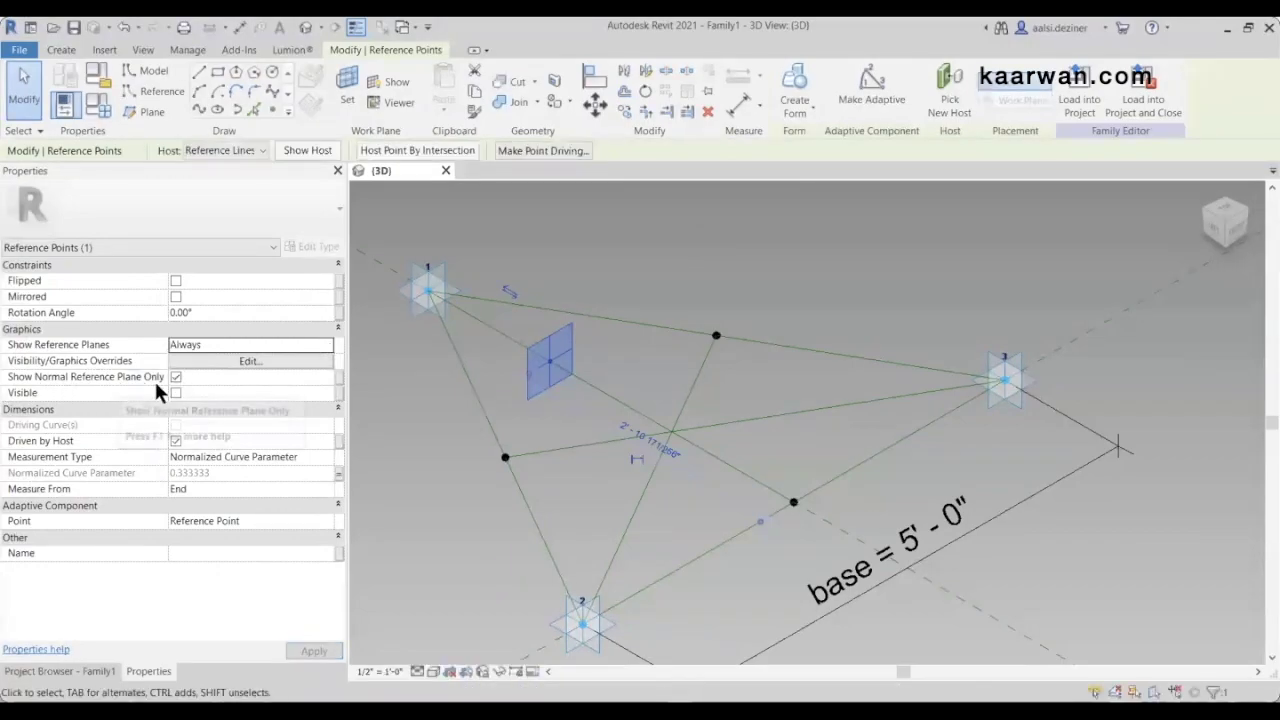
pyautogui.click(176, 378)
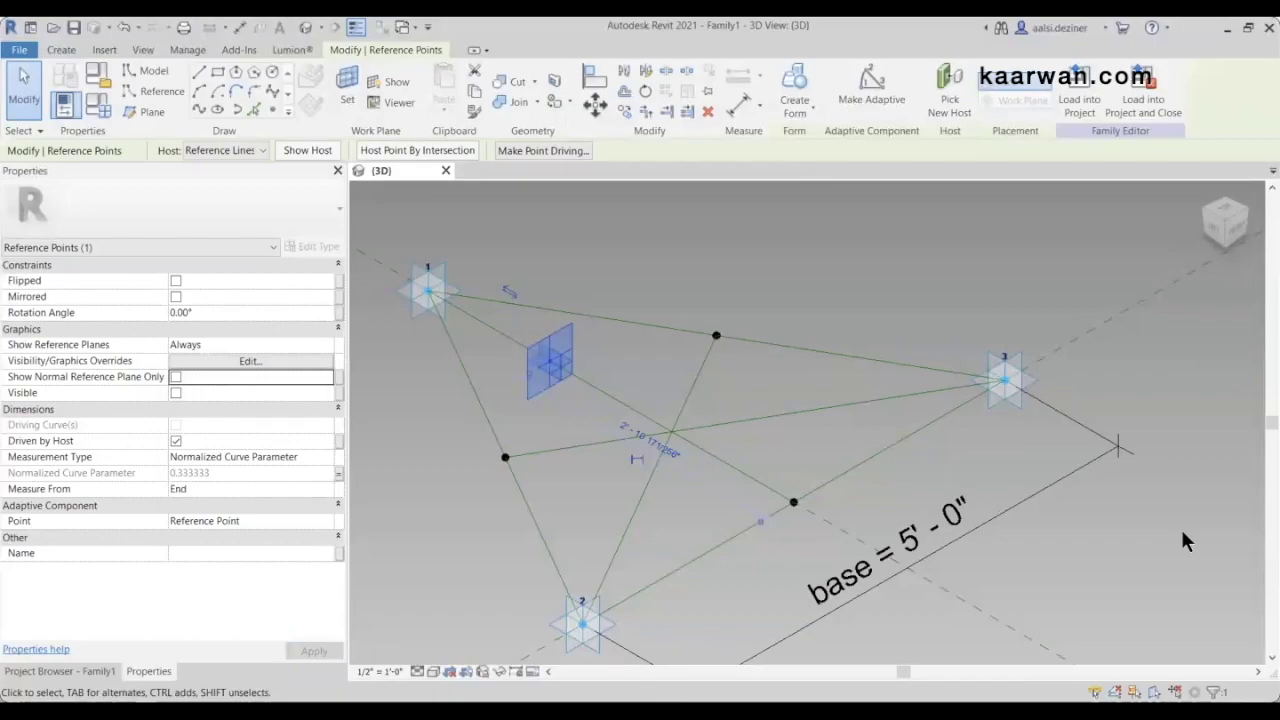
pyautogui.click(316, 488)
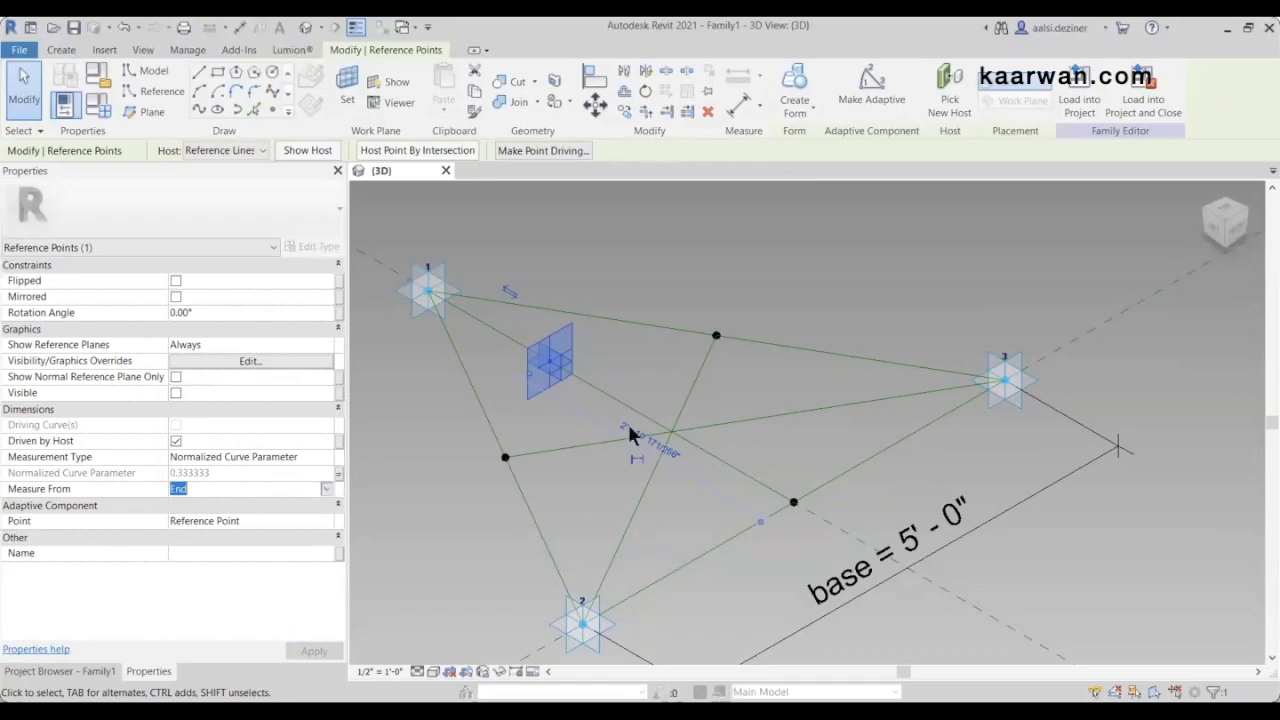
pyautogui.click(585, 424)
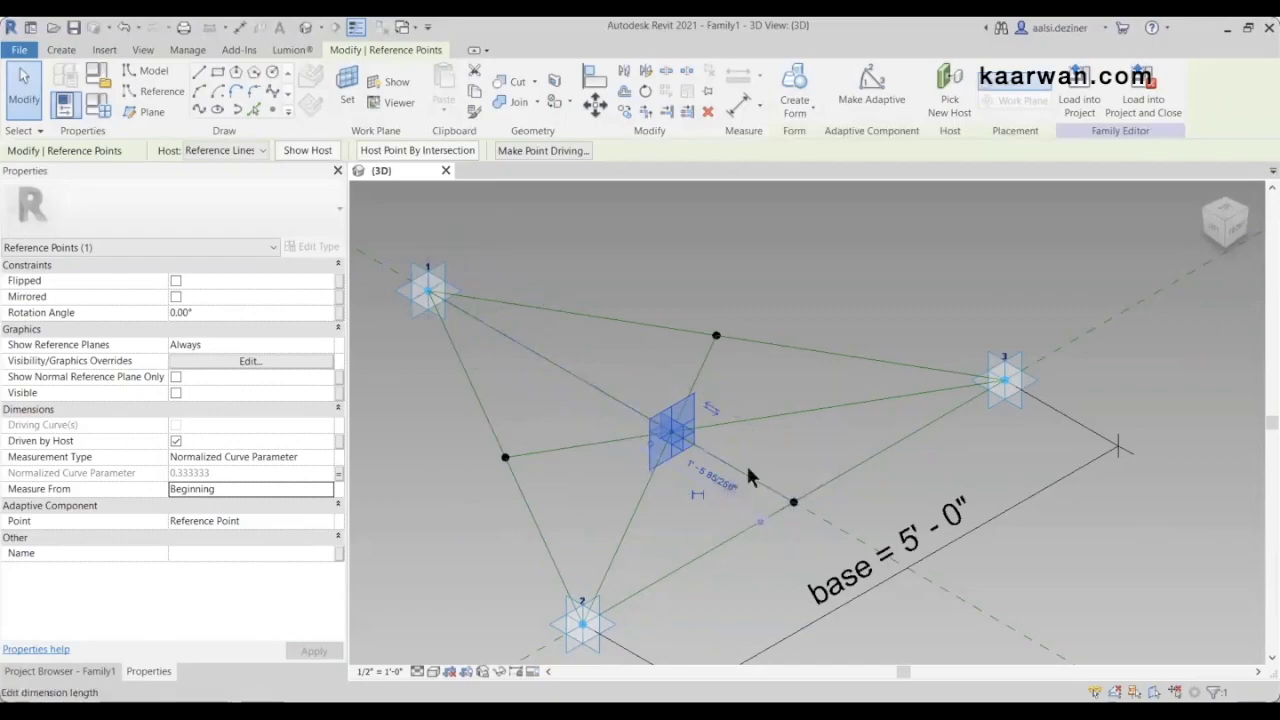
# Set the horizontal plane of the medians' intersection point as work plane and place a reference point on it at the same location
pyautogui.click(347, 95)
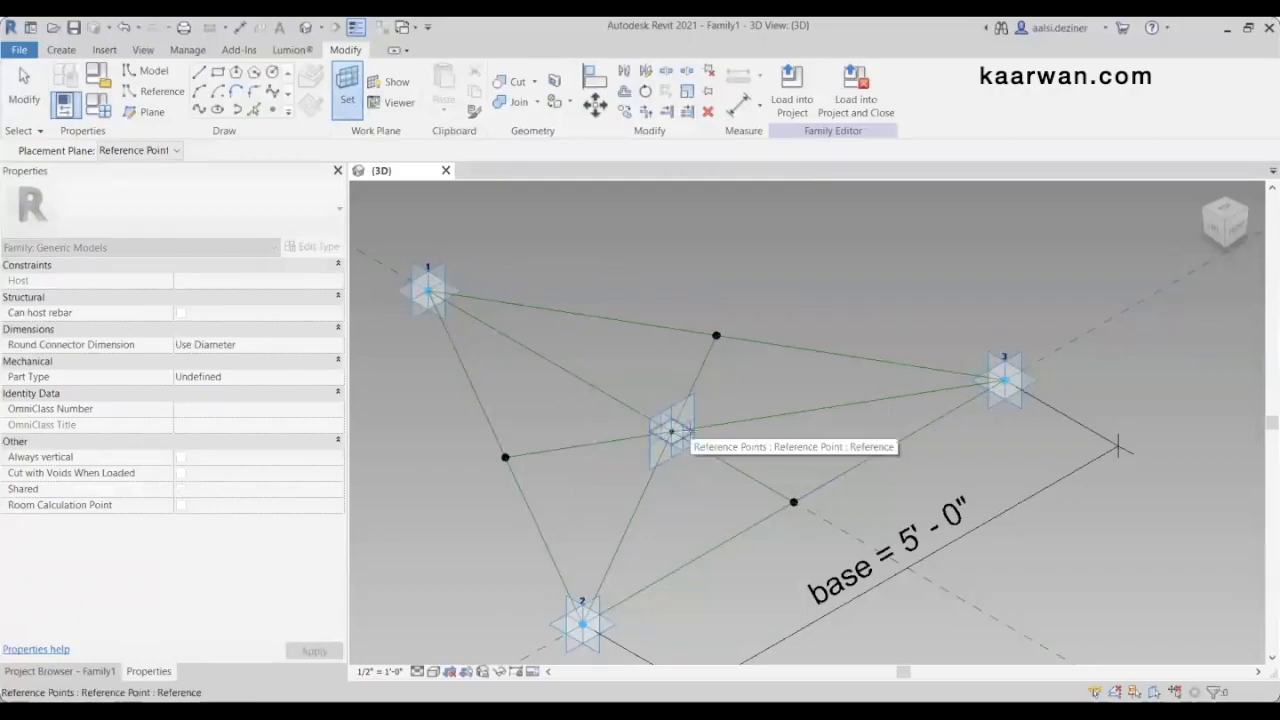
pyautogui.click(687, 427)
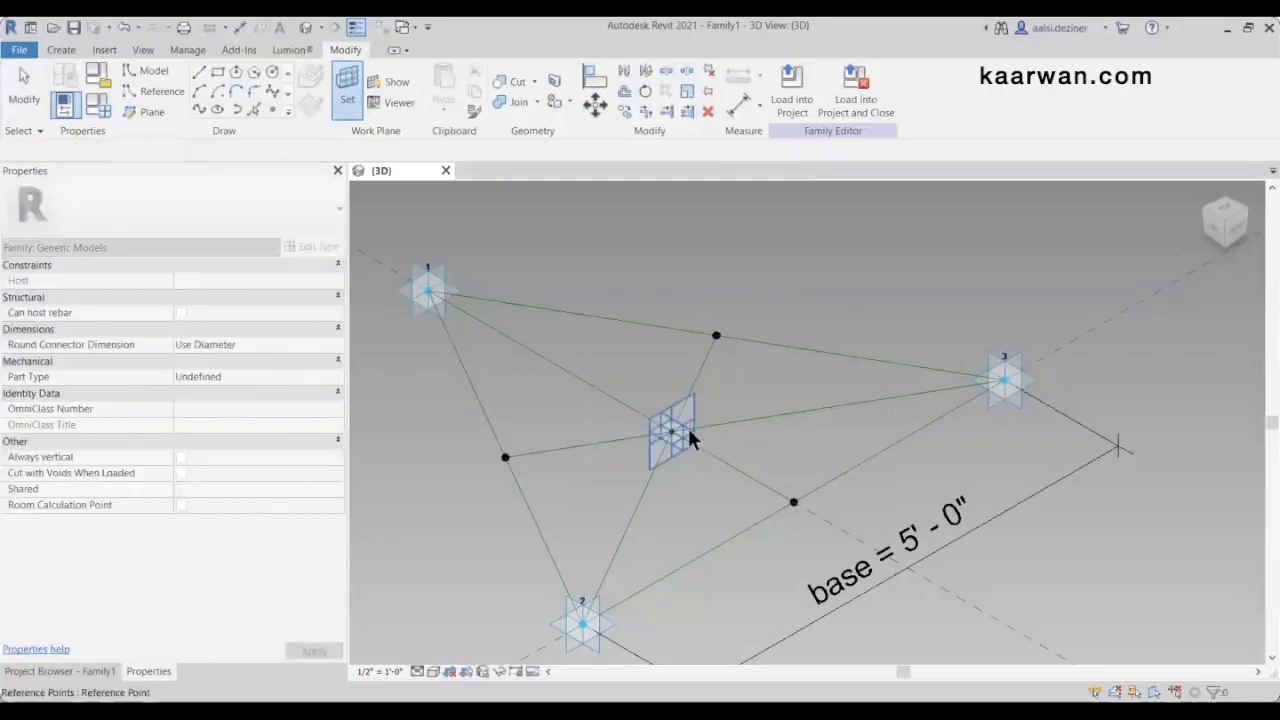
pyautogui.click(273, 106)
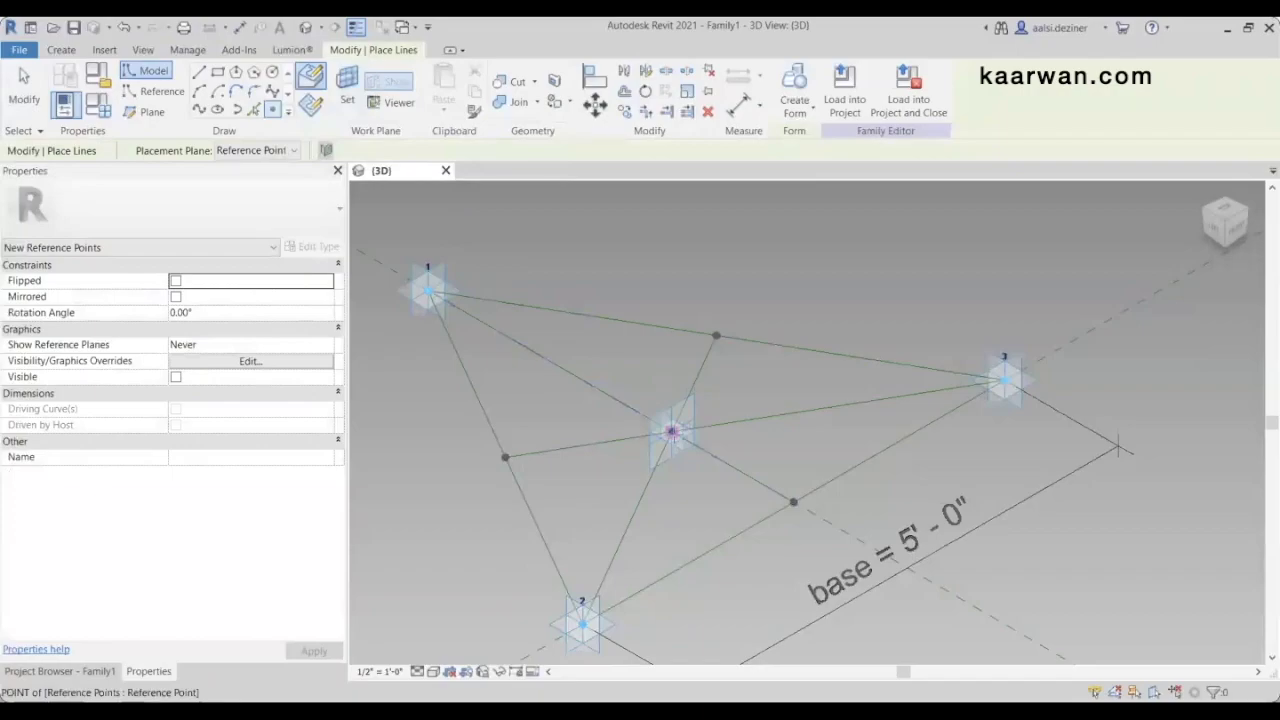
pyautogui.click(672, 432)
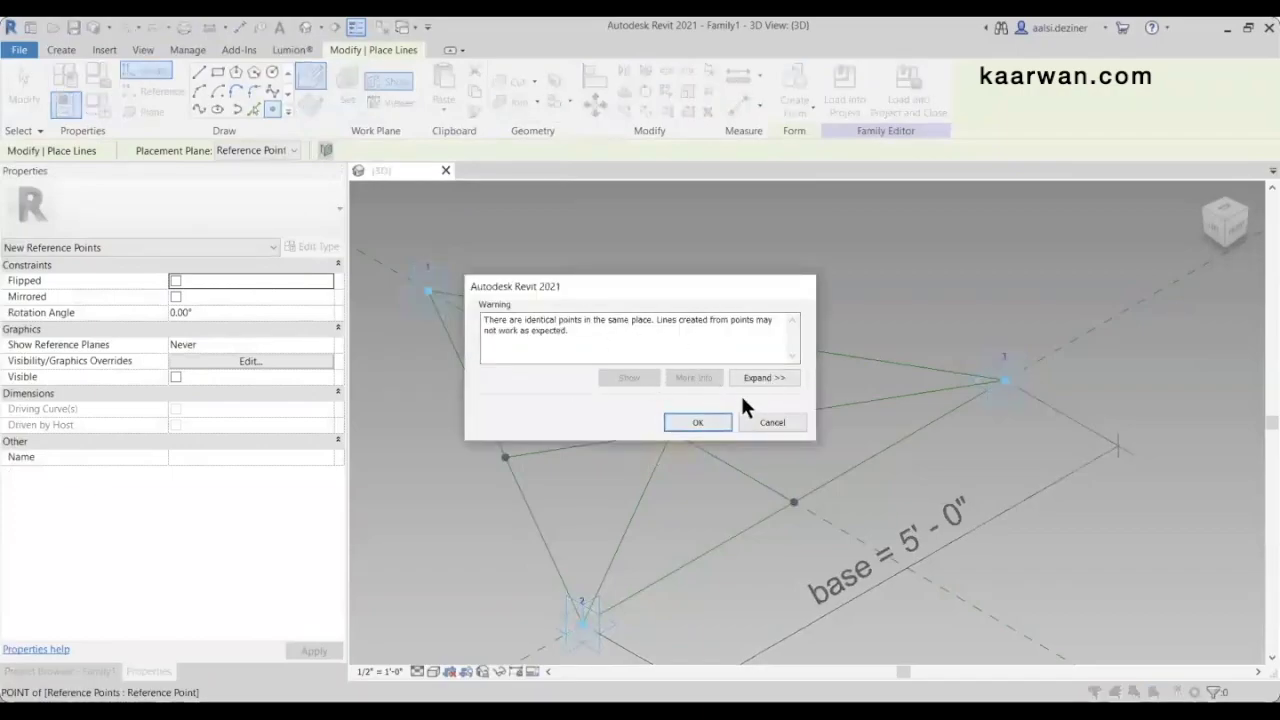
pyautogui.click(698, 422)
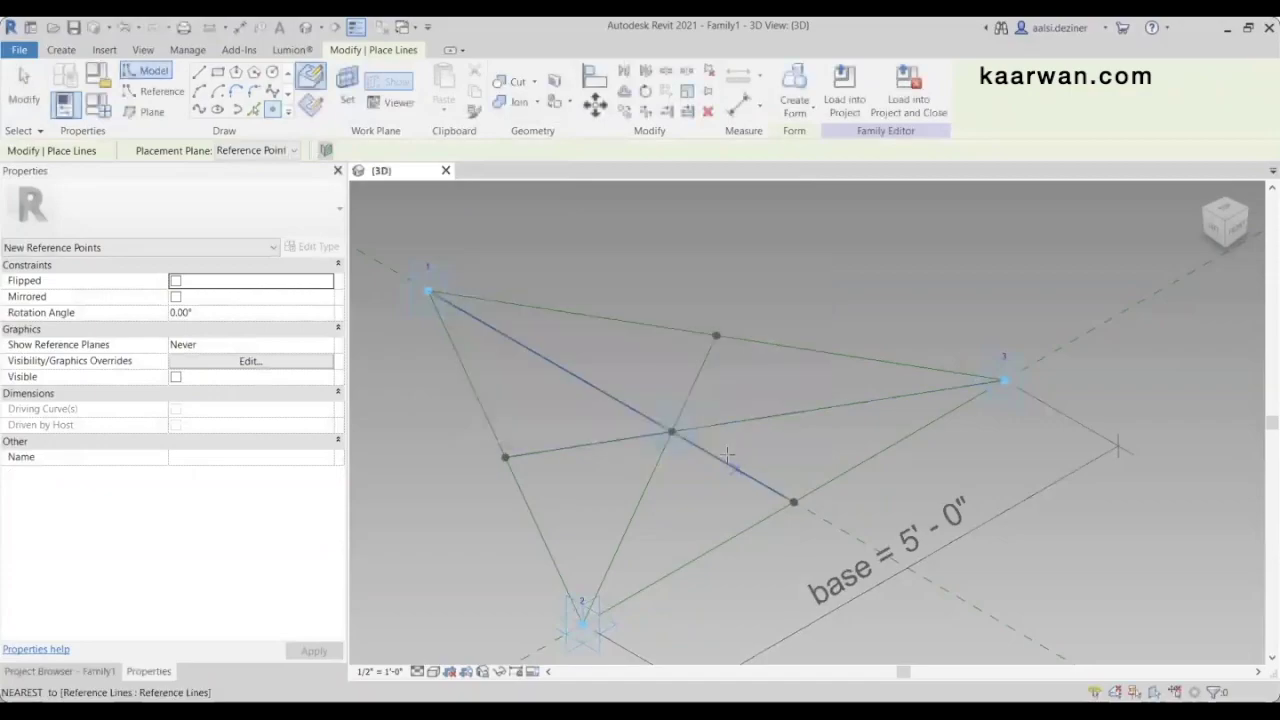
pyautogui.press('Escape')
pyautogui.press('Escape')
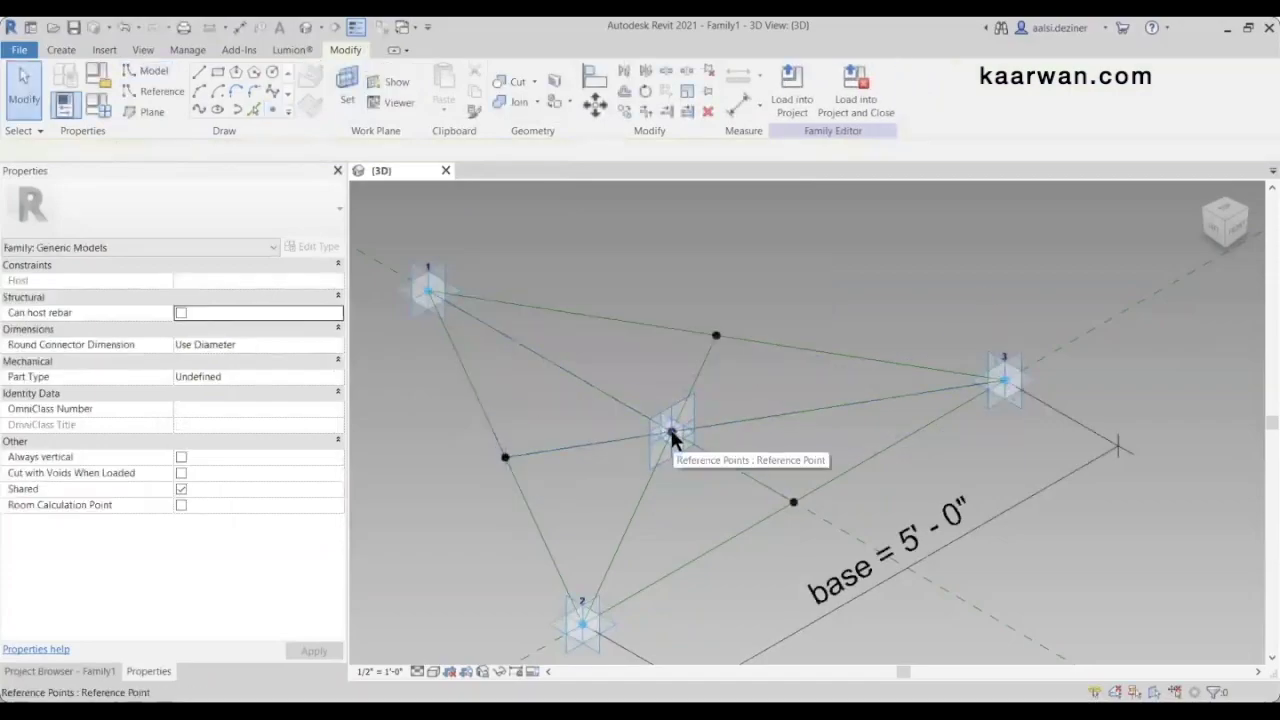
# Raise the new reference point vertically above the triangle and associate its Offset with family parameter a
pyautogui.click(672, 432)
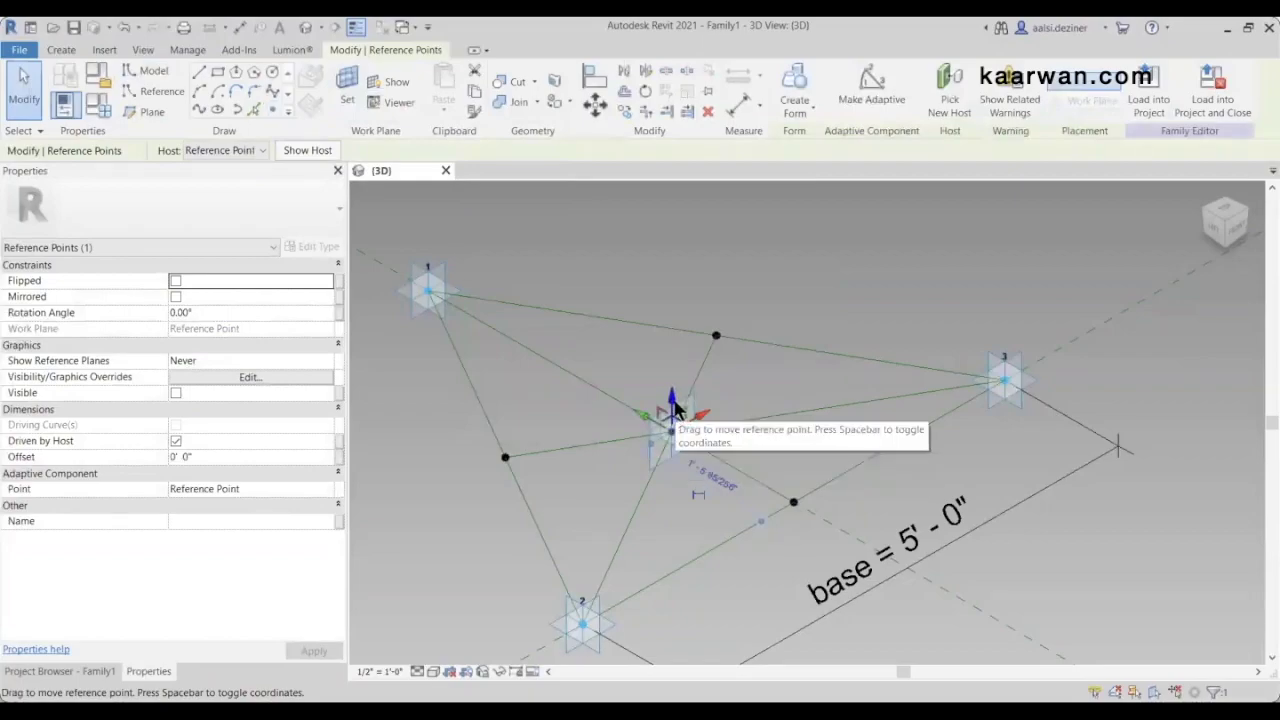
pyautogui.moveTo(672, 404); pyautogui.dragTo(671, 264)
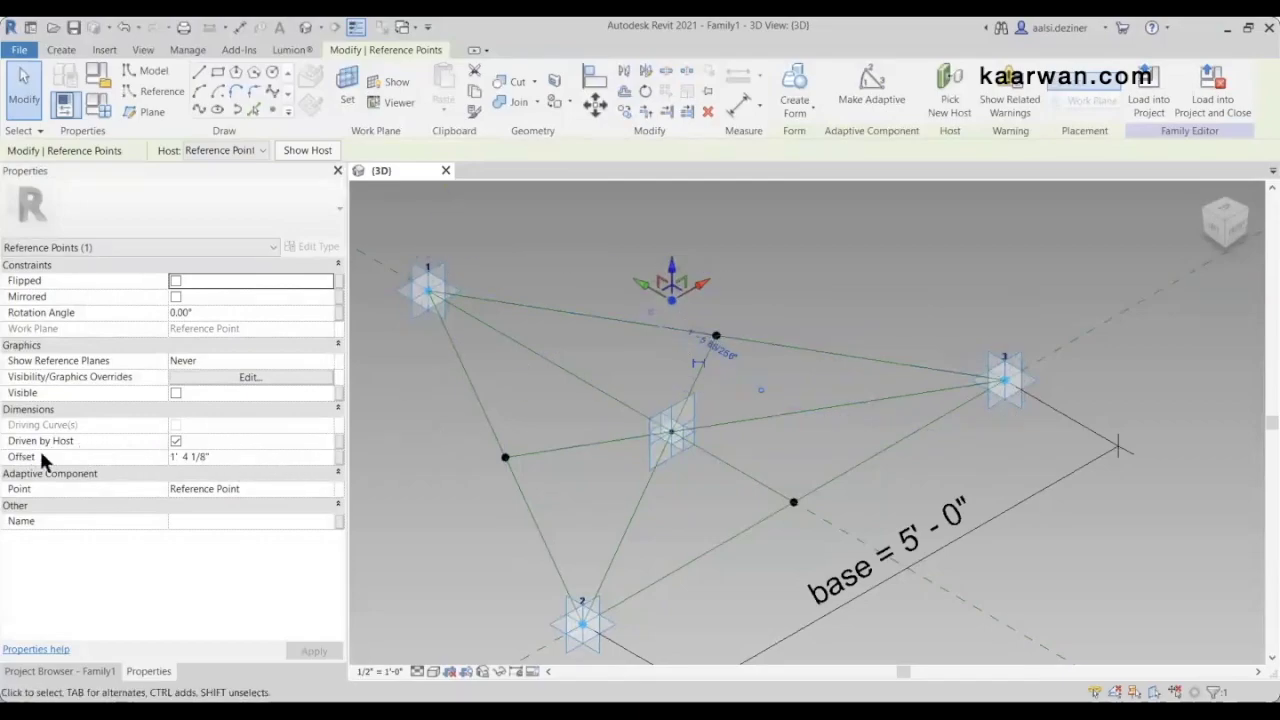
pyautogui.click(338, 459)
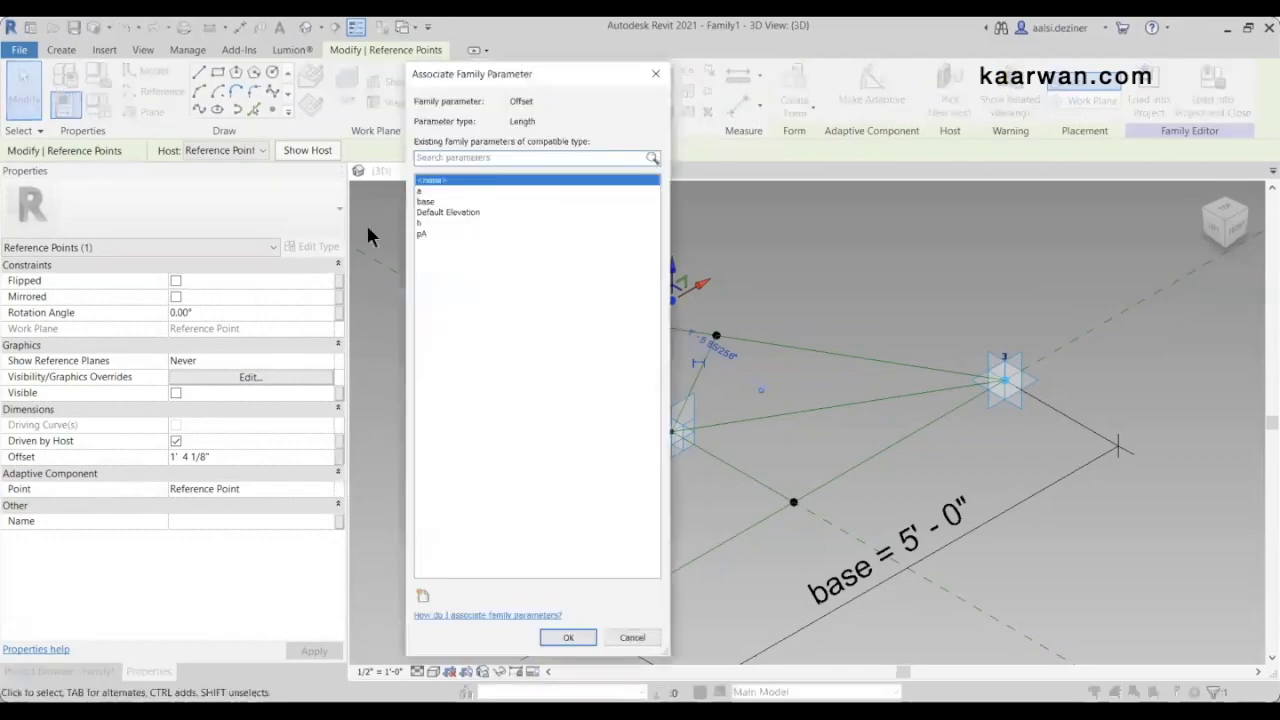
pyautogui.click(421, 192)
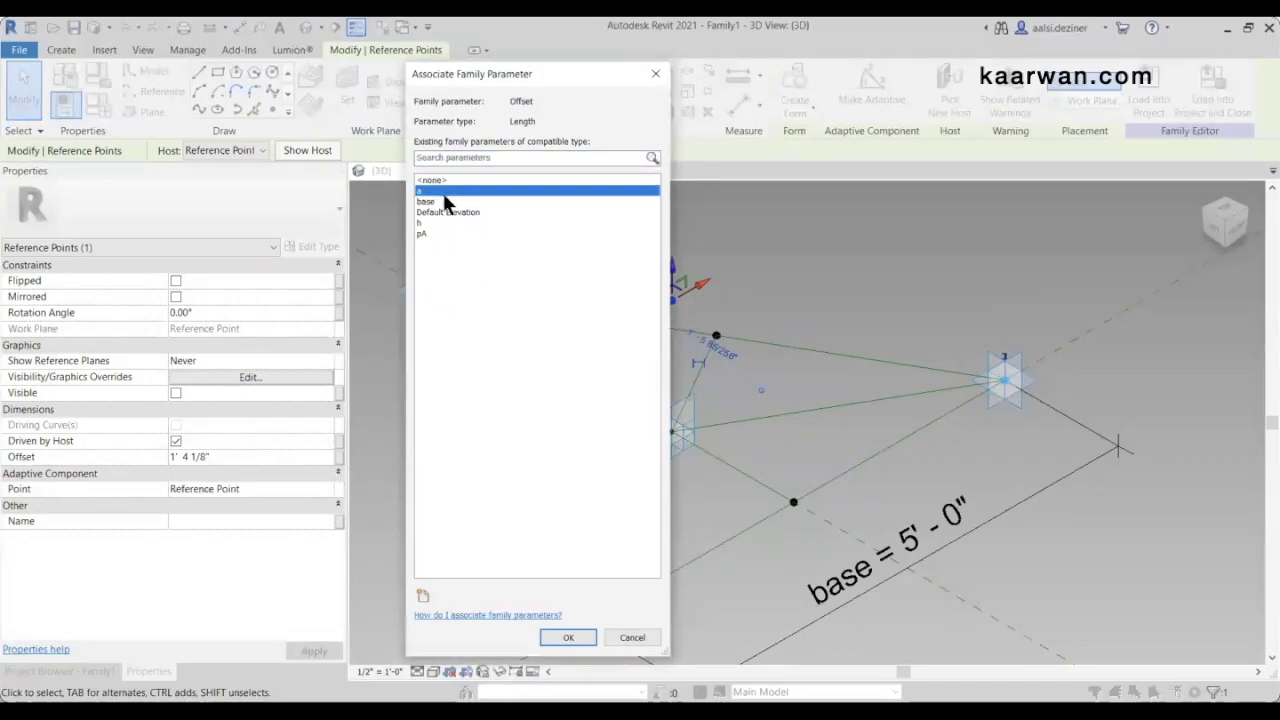
pyautogui.click(567, 638)
pyautogui.scroll(-4, 690, 440)
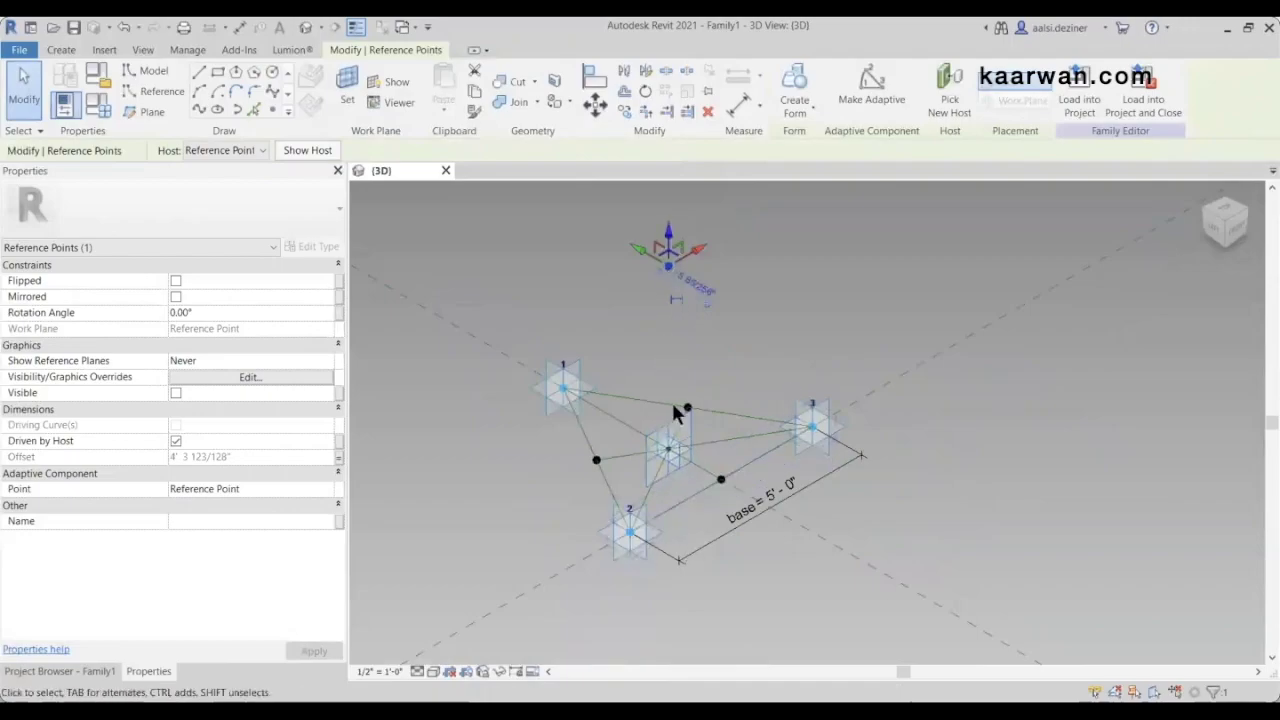
pyautogui.press('Escape')
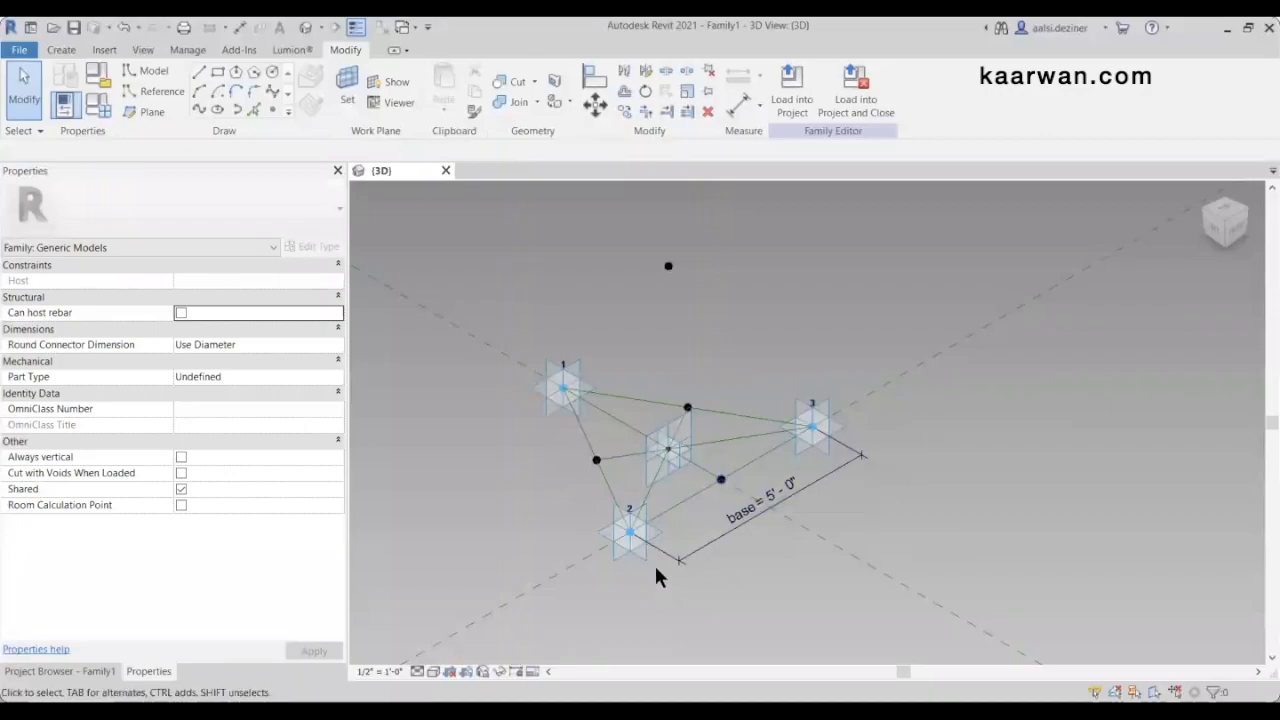
# Connect the medians' intersection point and the raised point with a vertical spline through points
pyautogui.scroll(3, 678, 462)
pyautogui.click(664, 201)
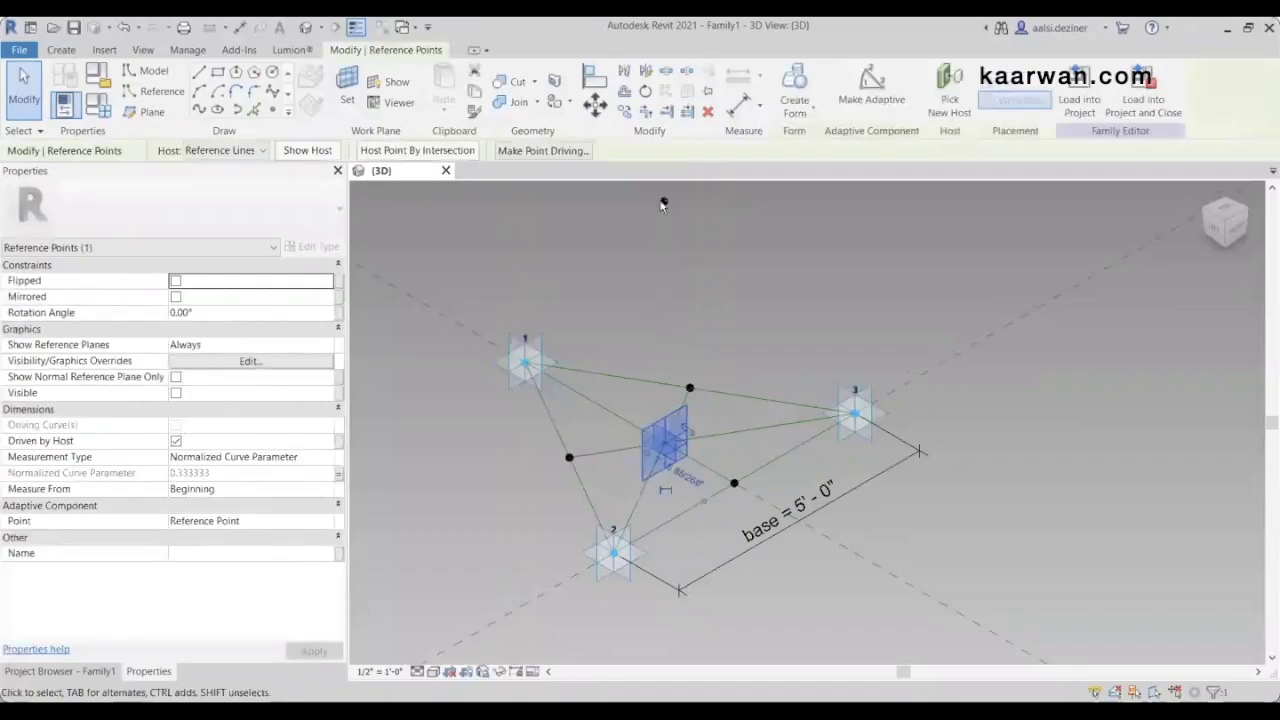
pyautogui.scroll(-1, 727, 438)
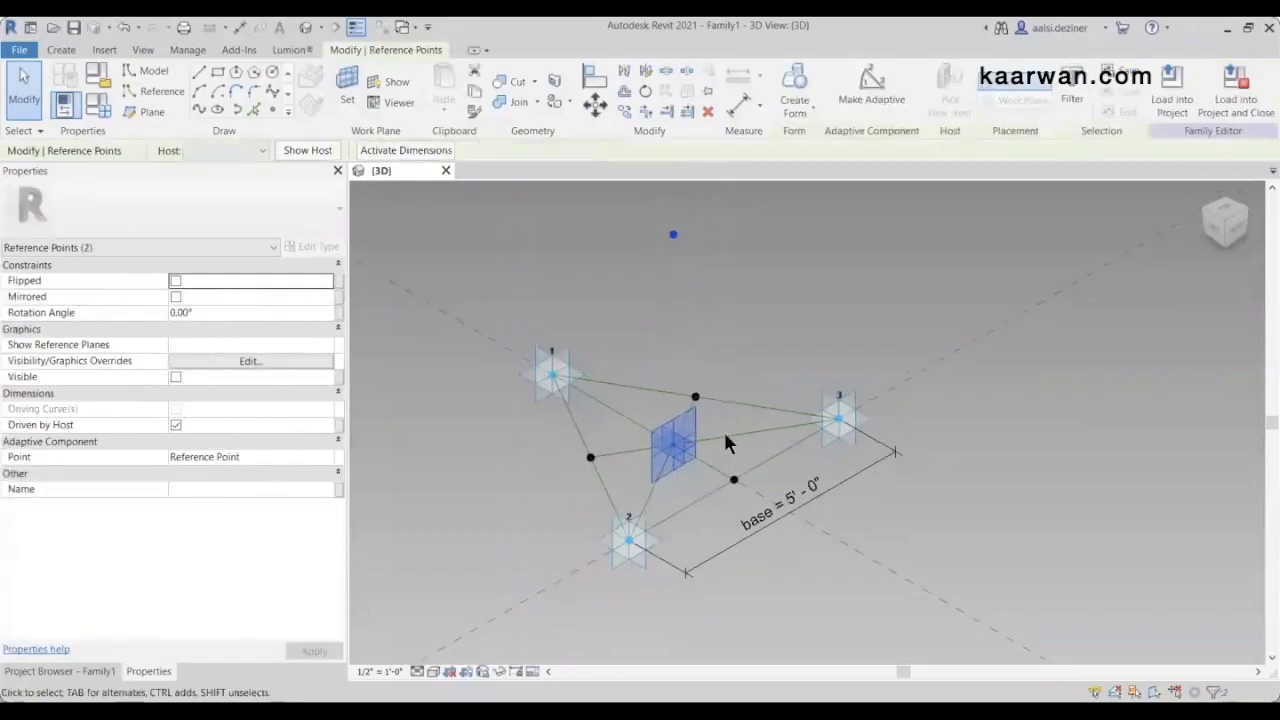
pyautogui.click(199, 110)
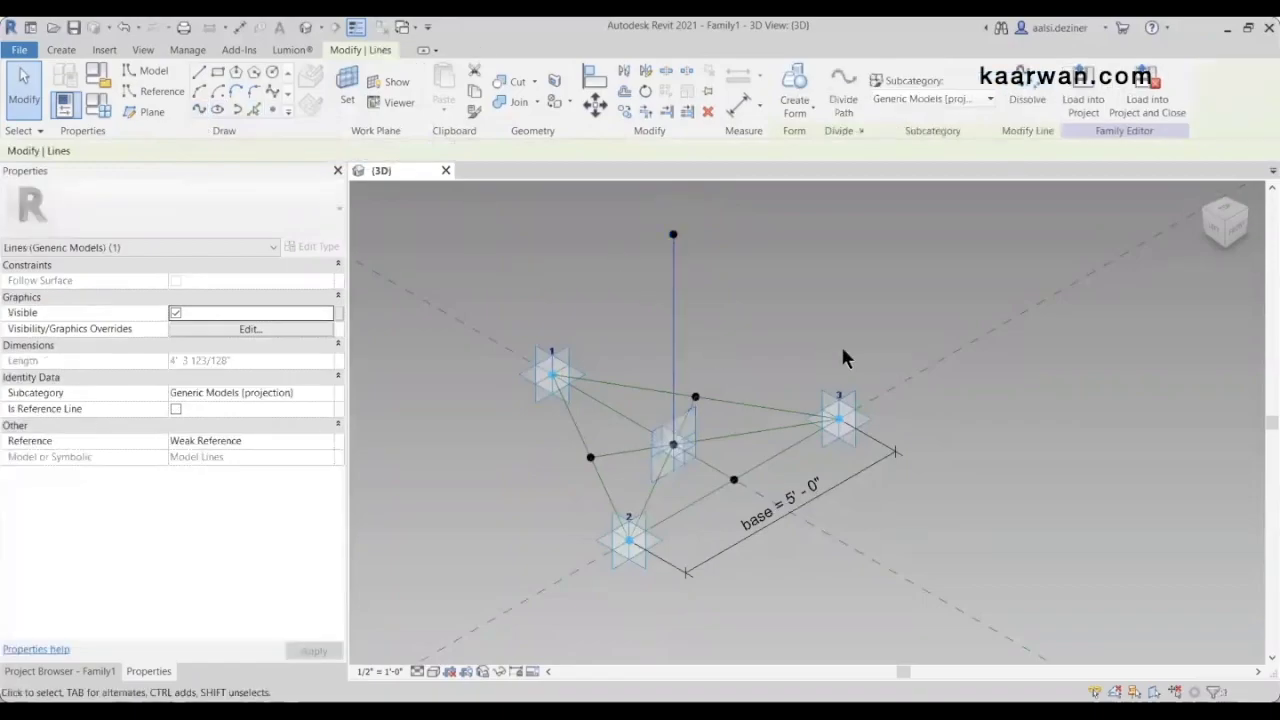
pyautogui.click(772, 343)
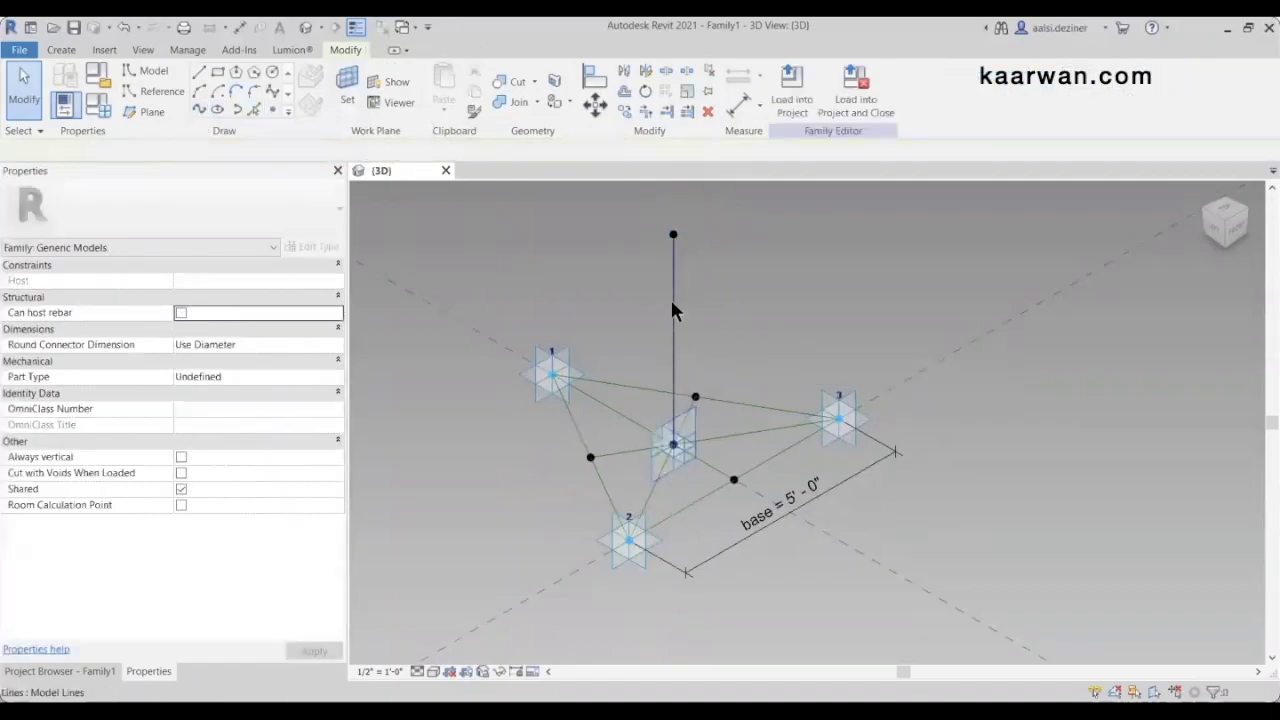
# Convert the vertical model line into a reference line
pyautogui.scroll(2, 694, 302)
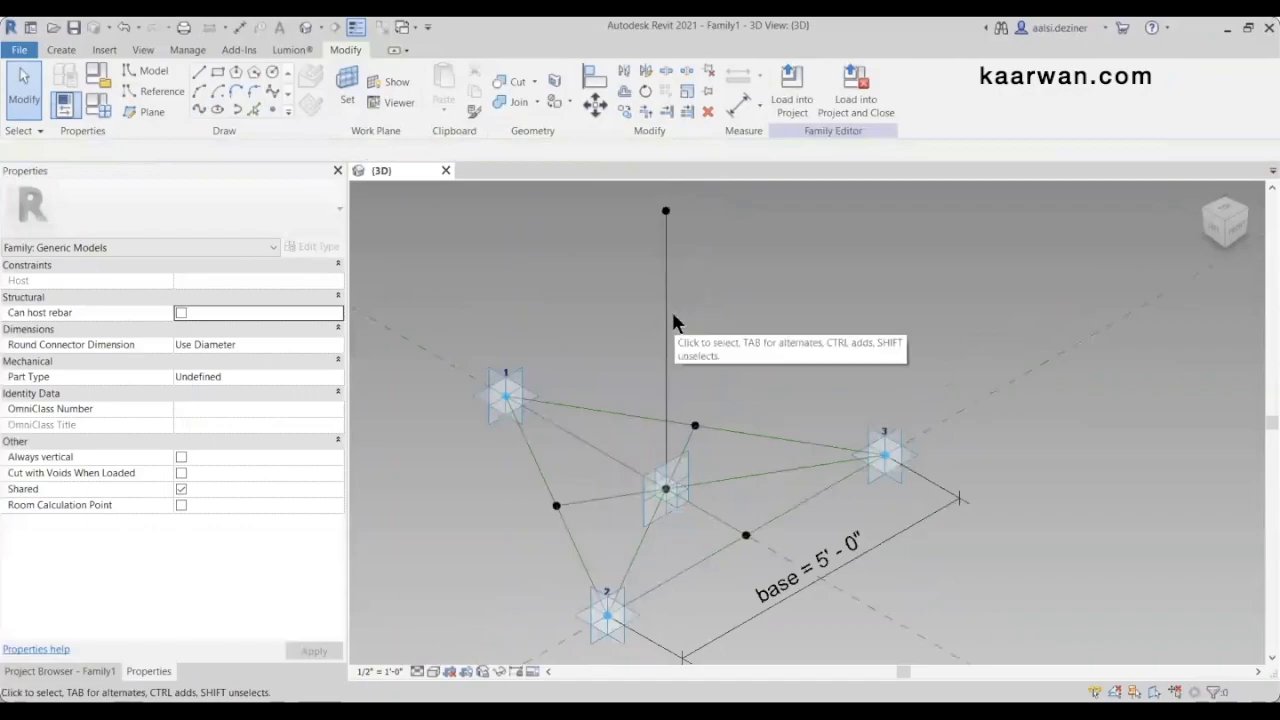
pyautogui.click(667, 320)
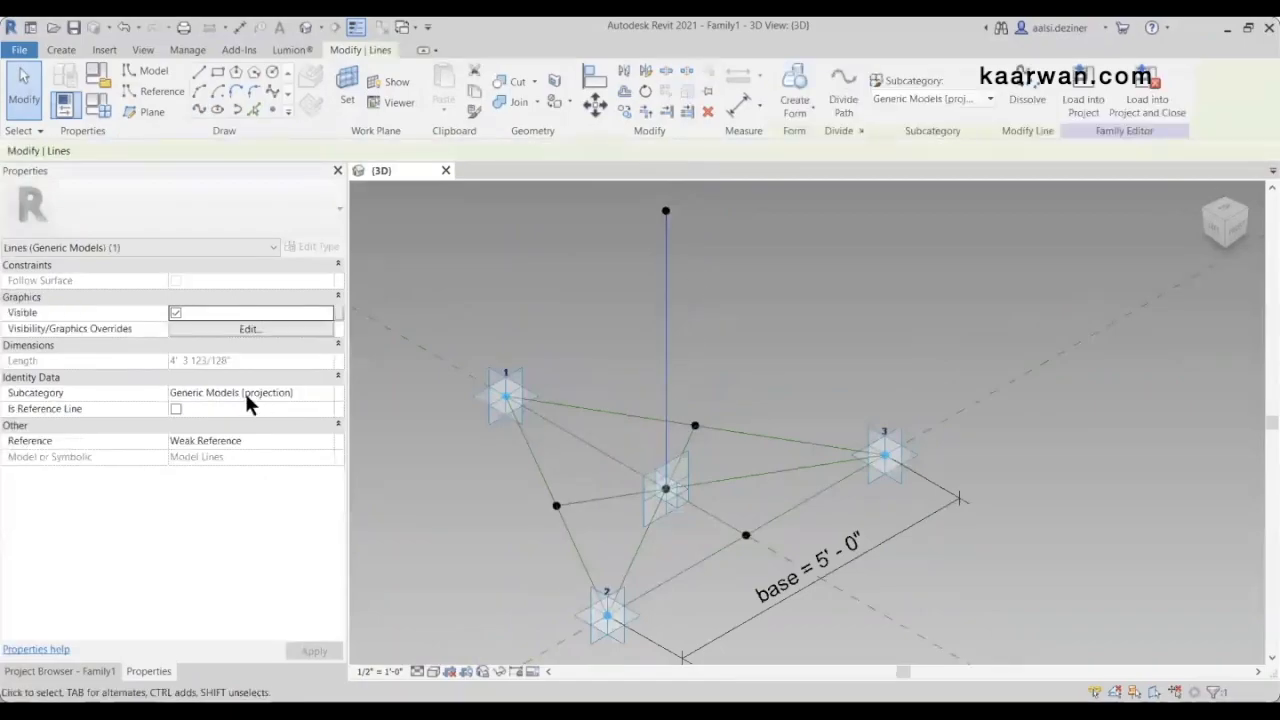
pyautogui.click(173, 406)
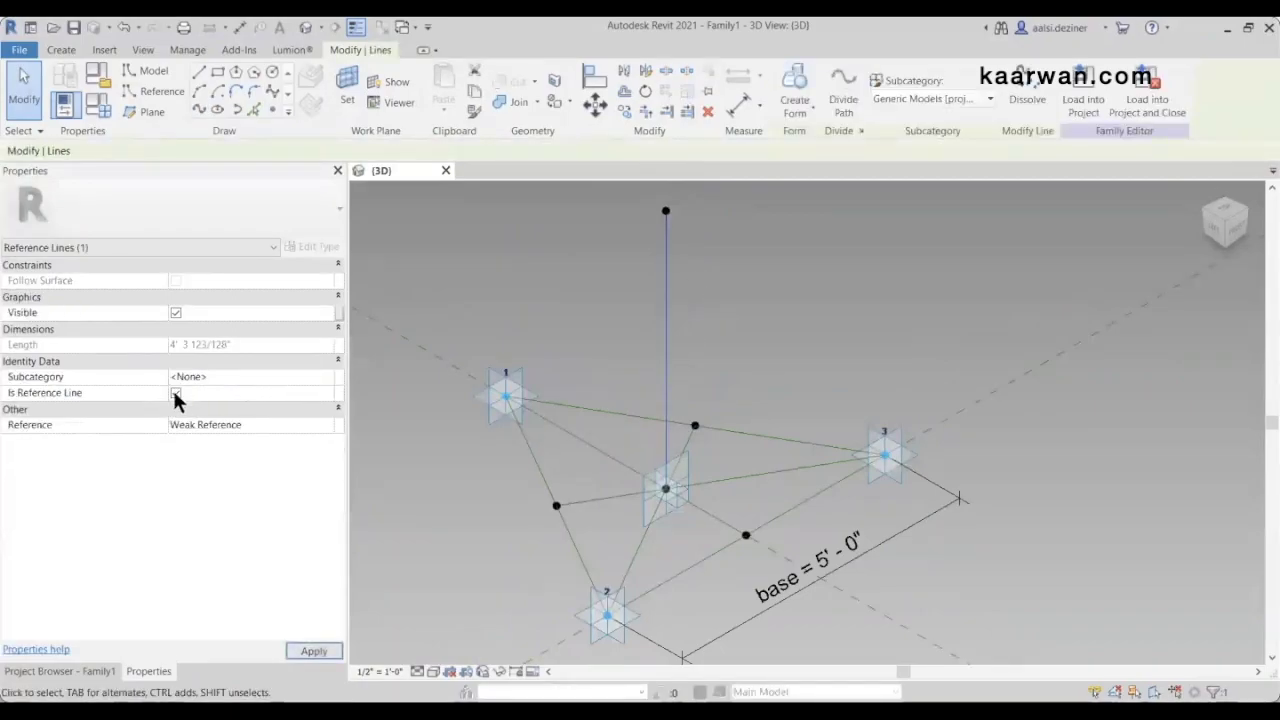
pyautogui.click(846, 364)
# Place a reference point at the midpoint of the vertical reference line, drawing on face
pyautogui.scroll(-2, 683, 405)
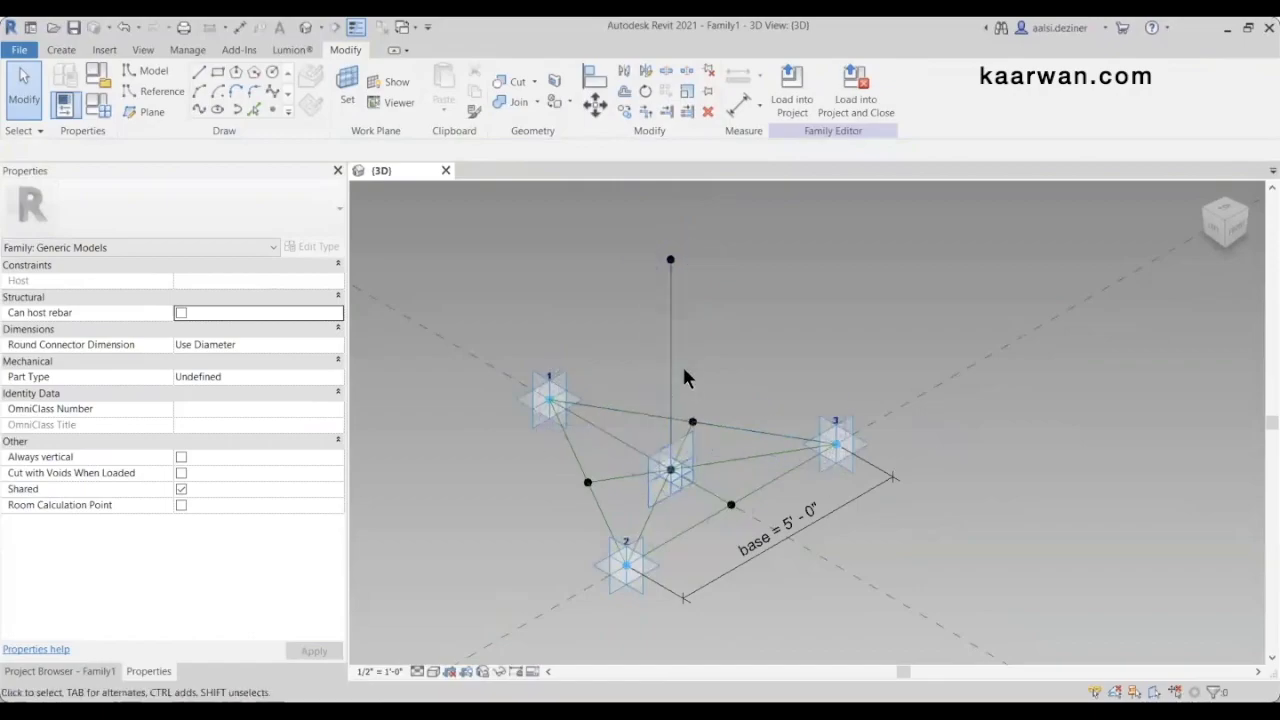
pyautogui.click(276, 113)
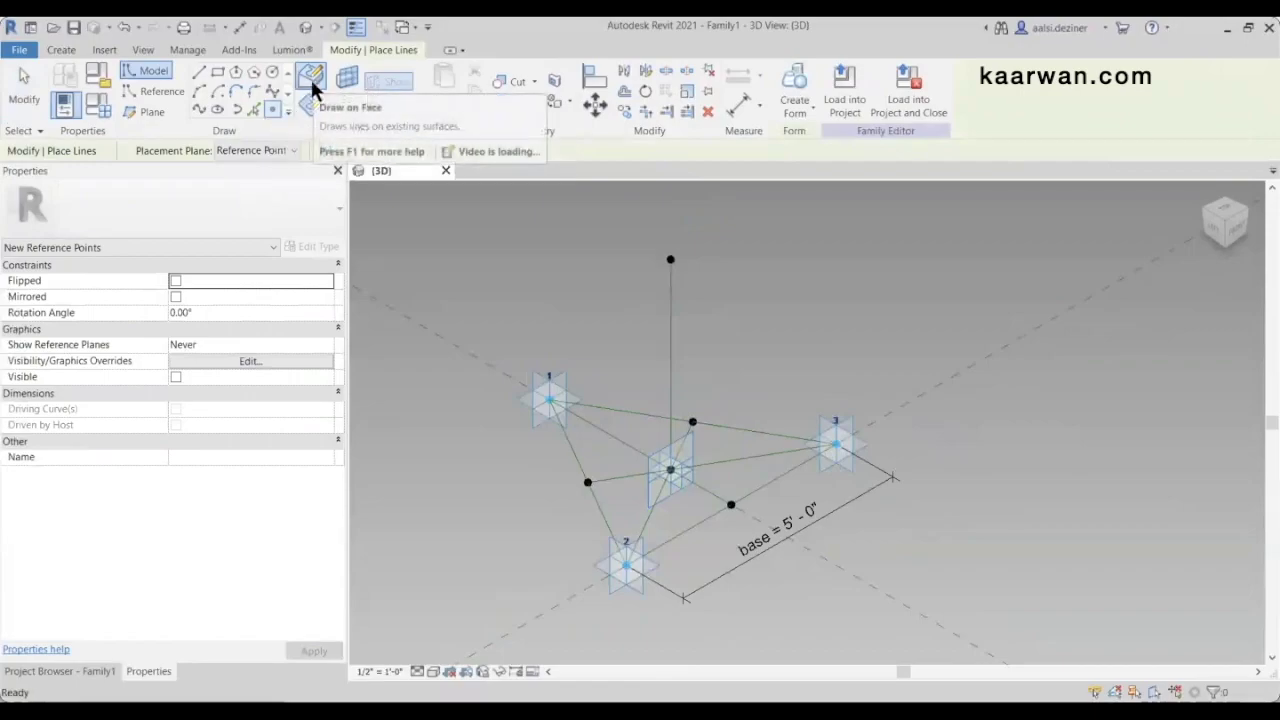
pyautogui.click(310, 76)
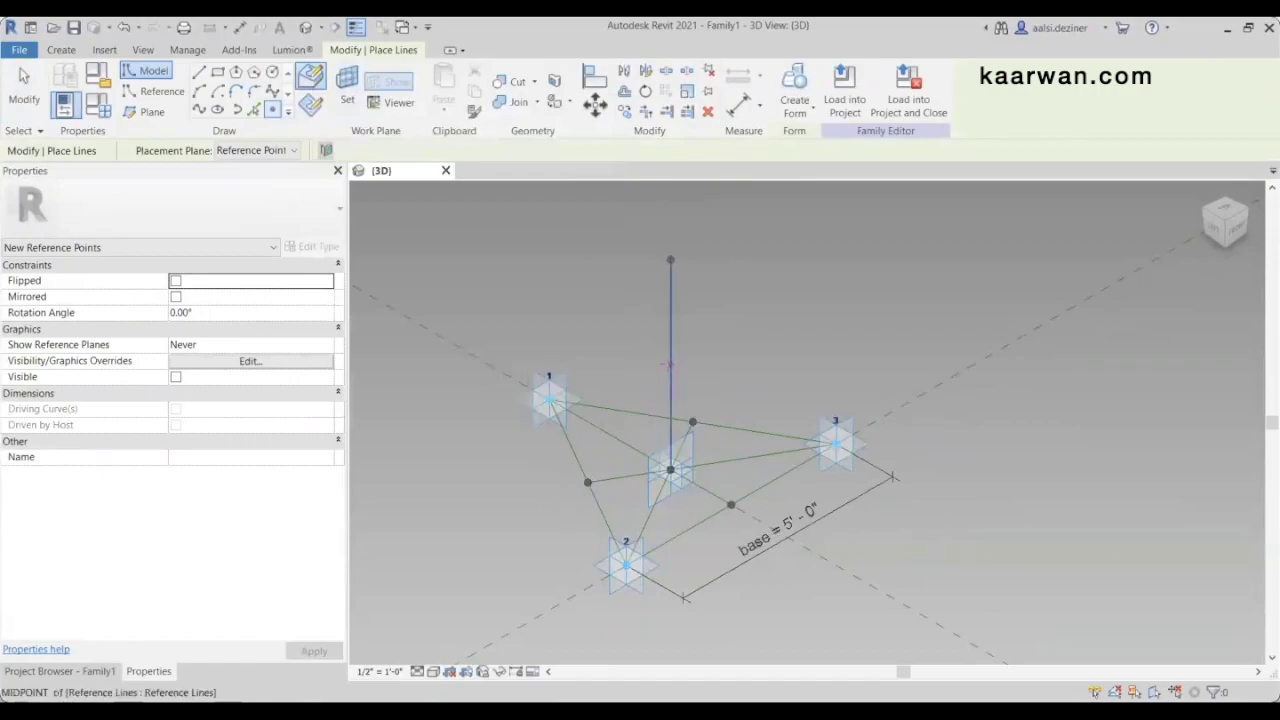
pyautogui.click(670, 366)
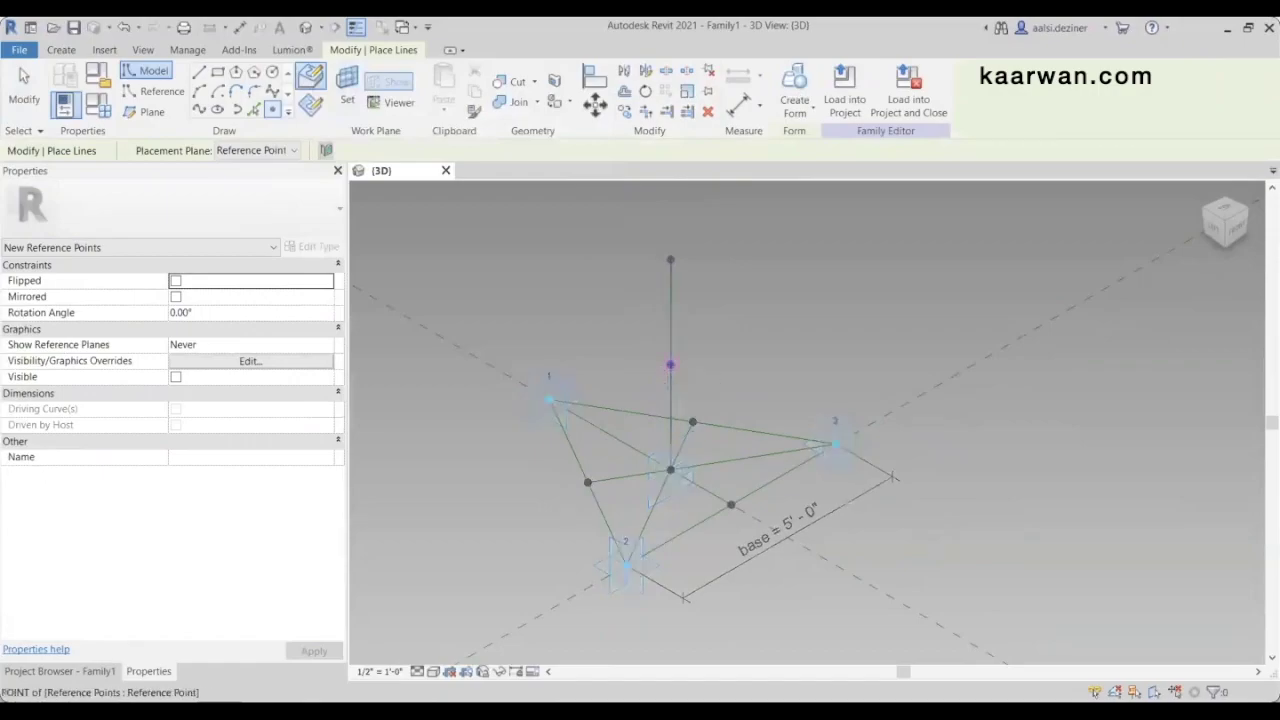
pyautogui.press('Escape')
pyautogui.press('Escape')
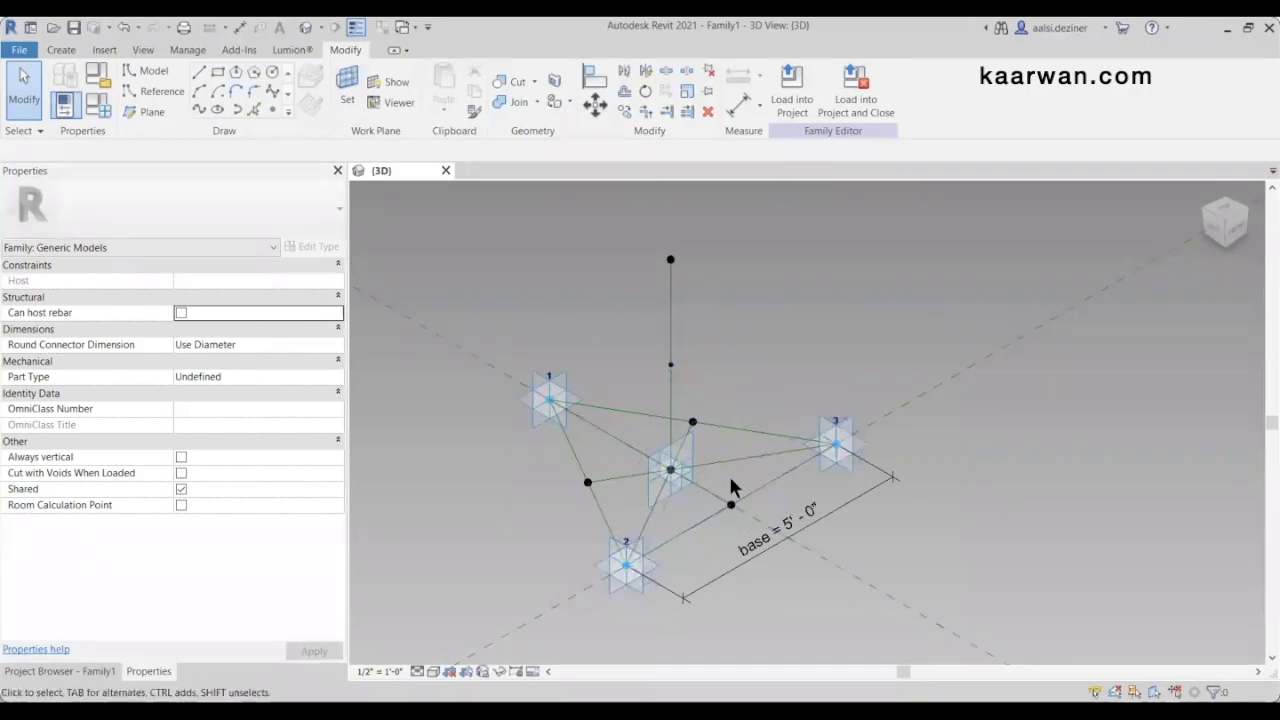
# Connect the medians' intersection point and the midpoint of side 2–3 with a spline through points
pyautogui.scroll(3, 708, 505)
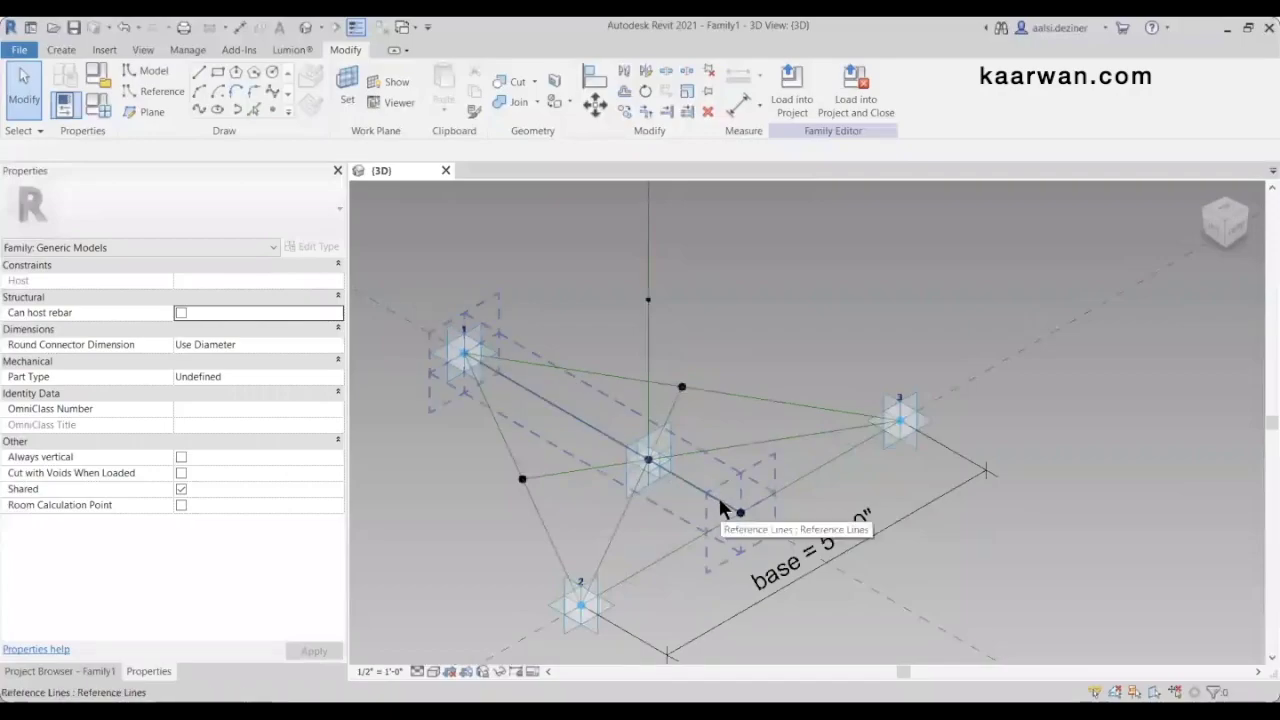
pyautogui.click(649, 482)
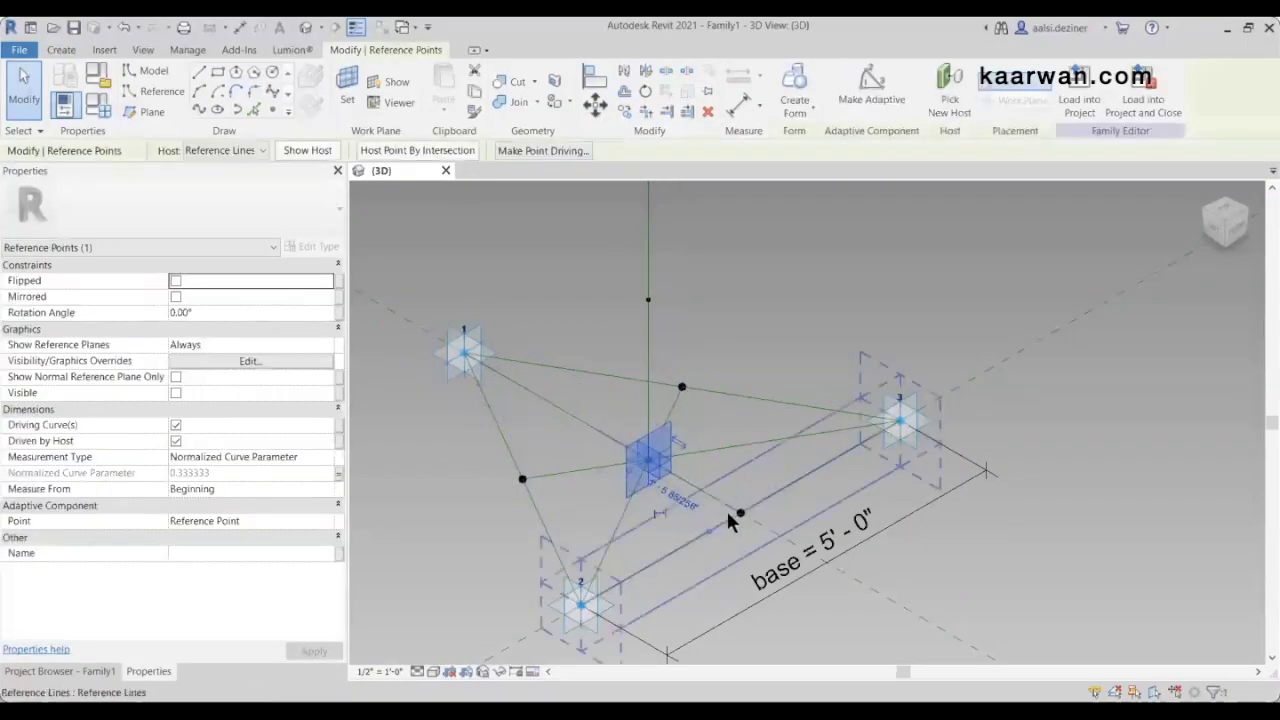
pyautogui.scroll(3, 726, 508)
pyautogui.scroll(-1, 726, 508)
pyautogui.keyDown('ctrl'); pyautogui.click(751, 511); pyautogui.keyUp('ctrl')
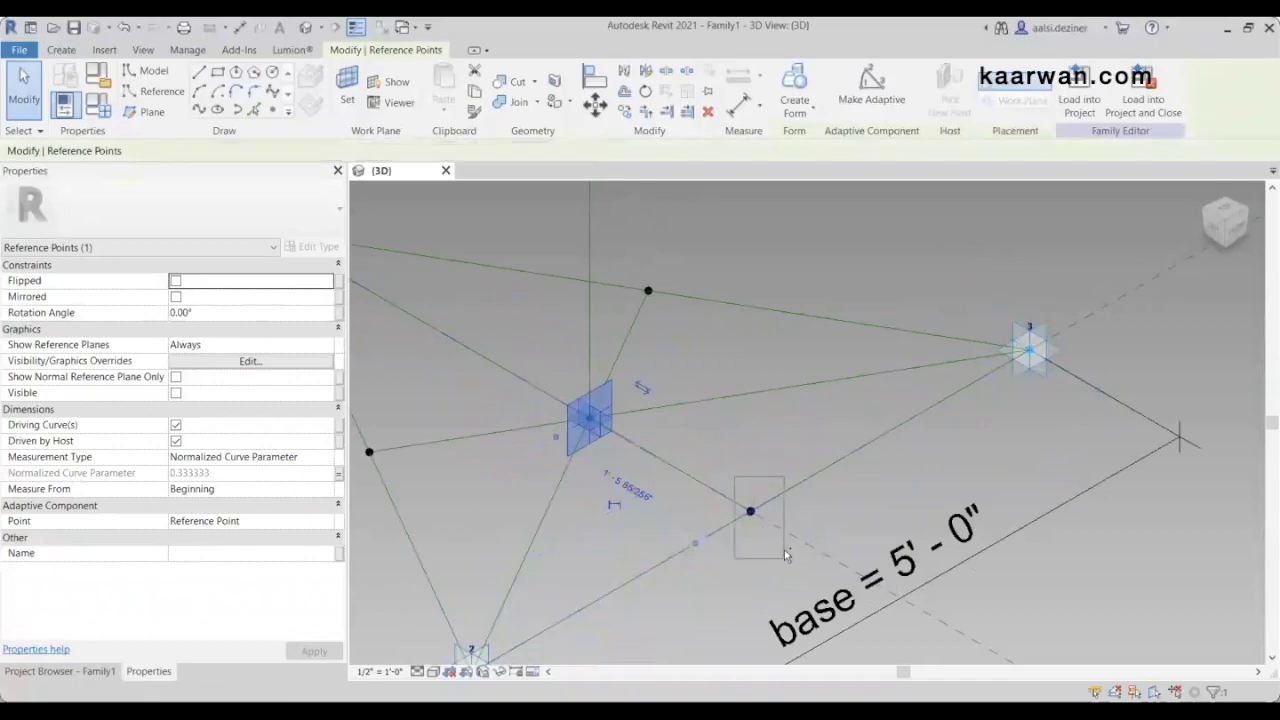
pyautogui.scroll(-1, 751, 511)
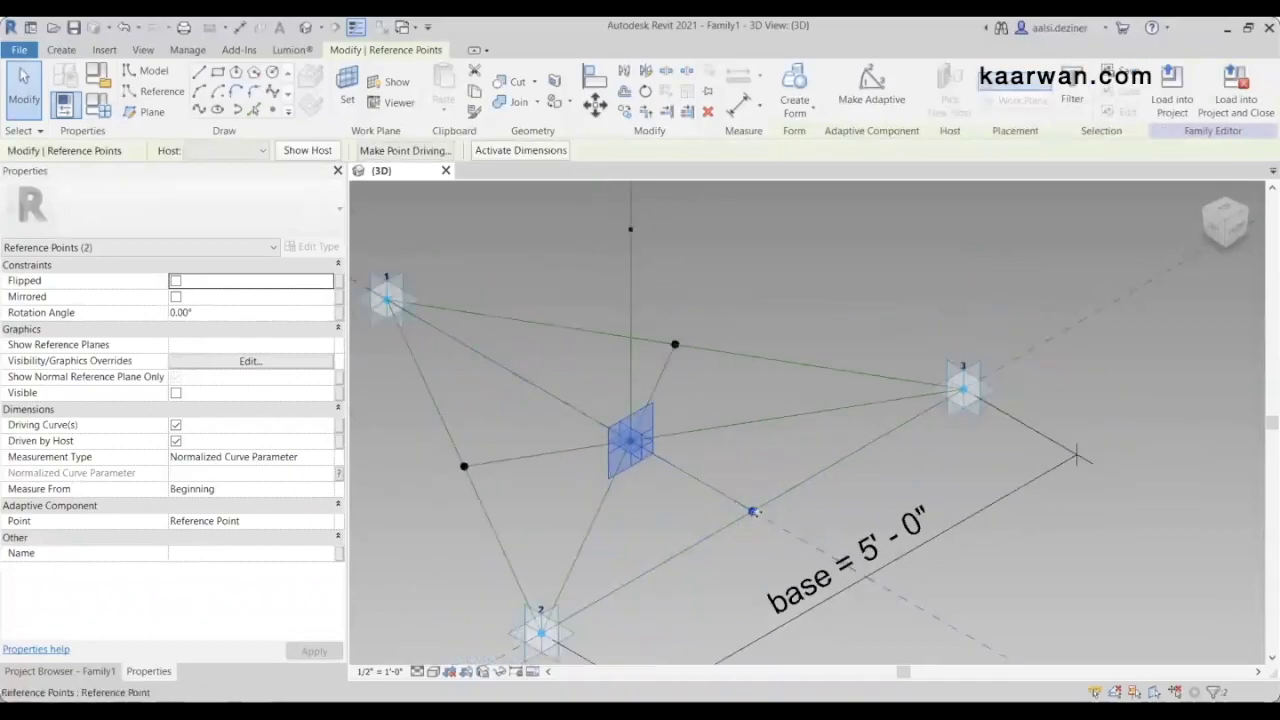
pyautogui.scroll(-2, 751, 511)
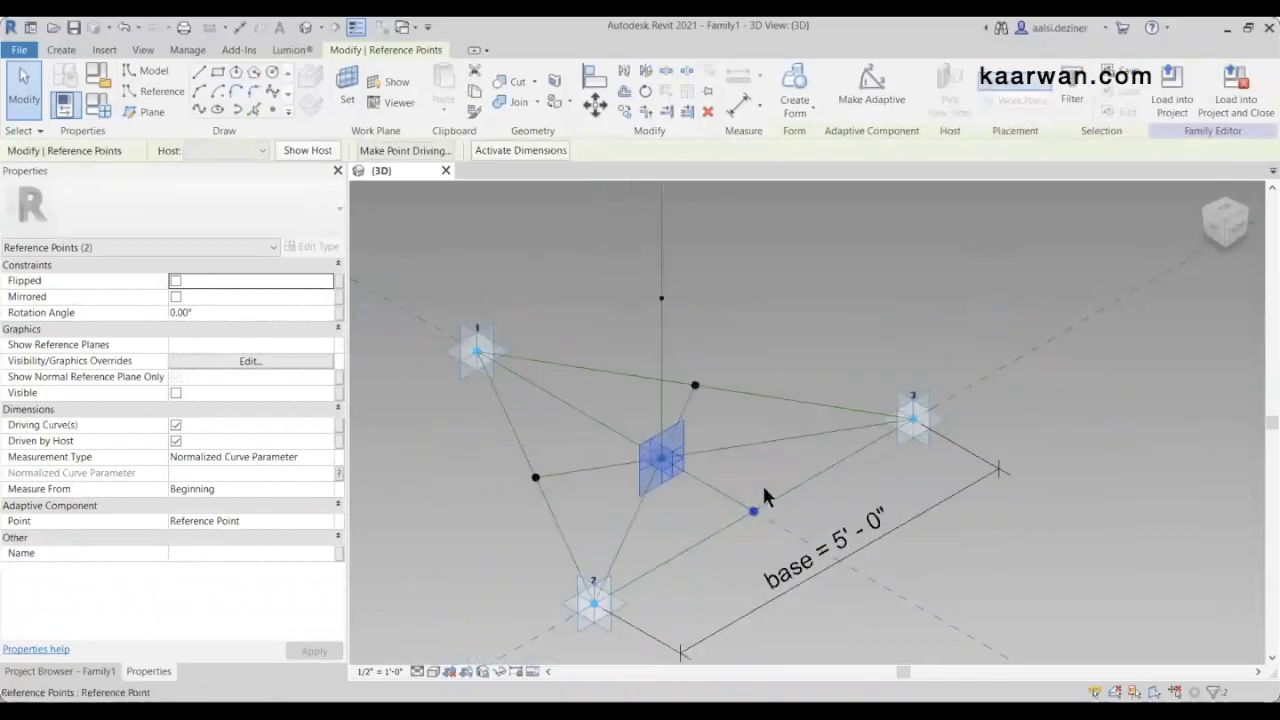
pyautogui.click(197, 106)
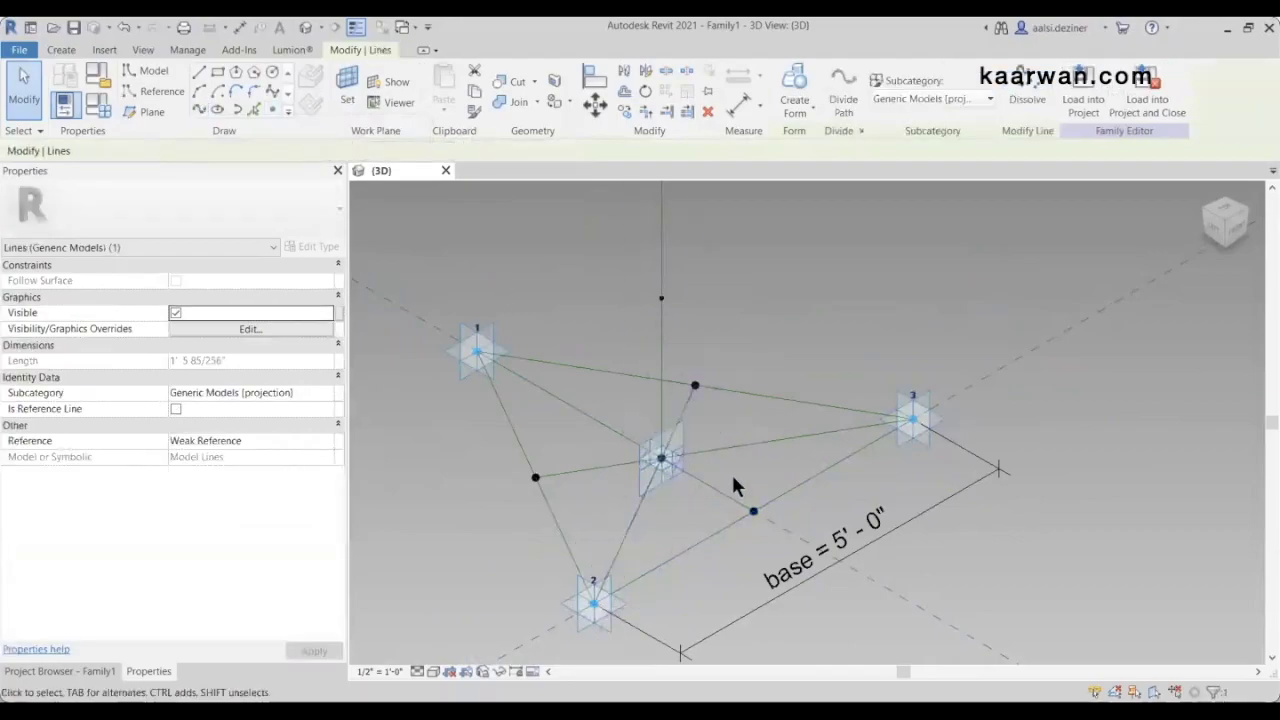
# Convert the short line between the medians' intersection and the midpoint of side 2–3 into a reference line
pyautogui.click(176, 409)
pyautogui.scroll(1, 740, 508)
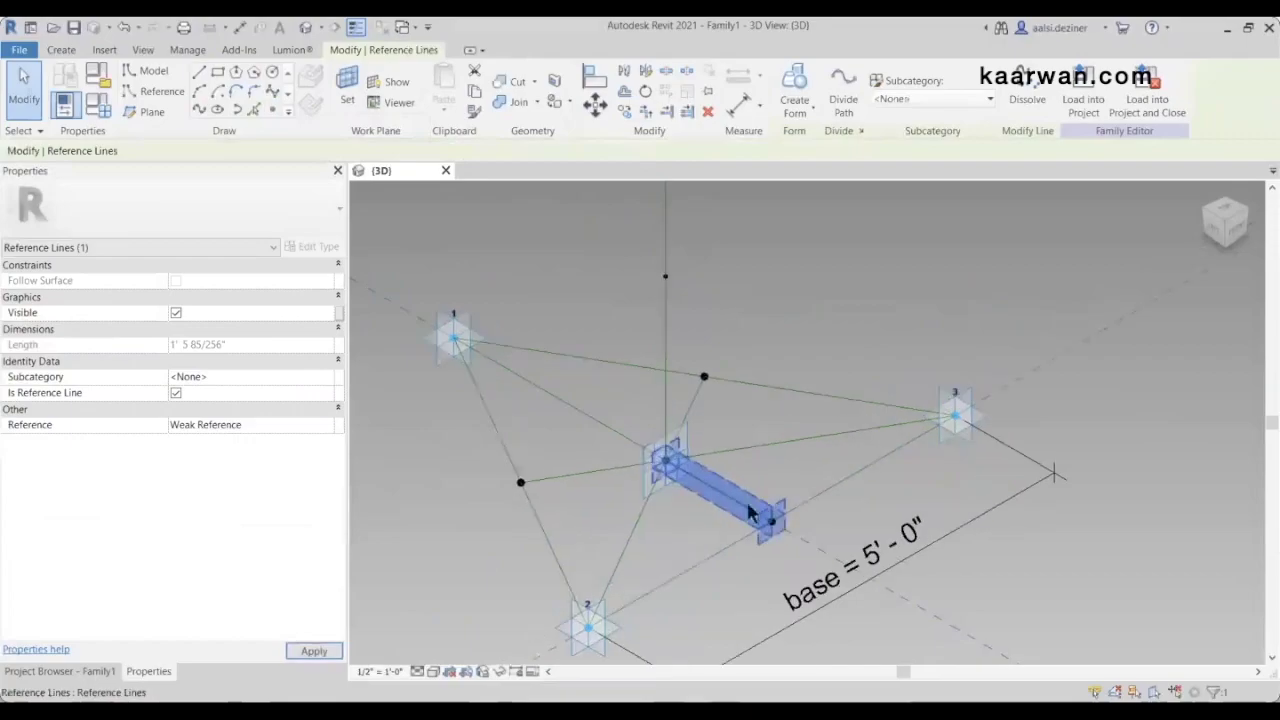
pyautogui.scroll(1, 750, 512)
pyautogui.press('Escape')
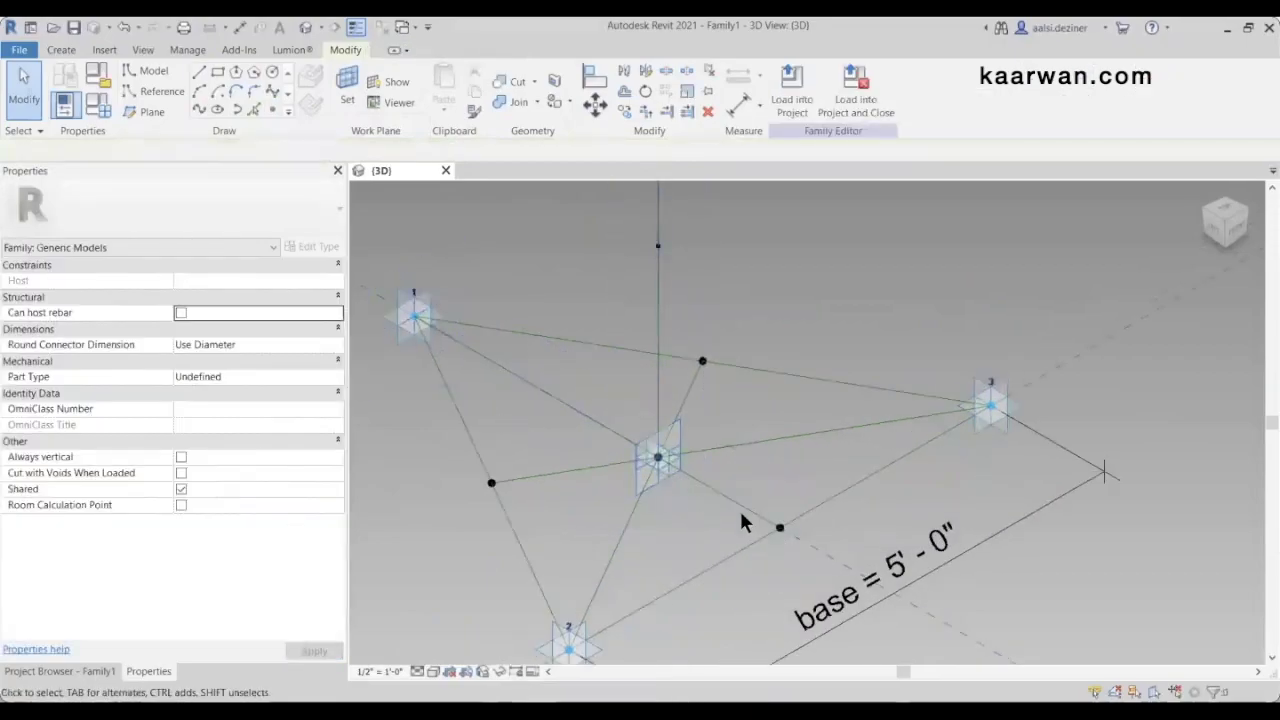
# Place a reference point on the short reference line near the side 2–3 midpoint, at a normalized curve parameter of about 0.16
pyautogui.scroll(-1, 745, 518)
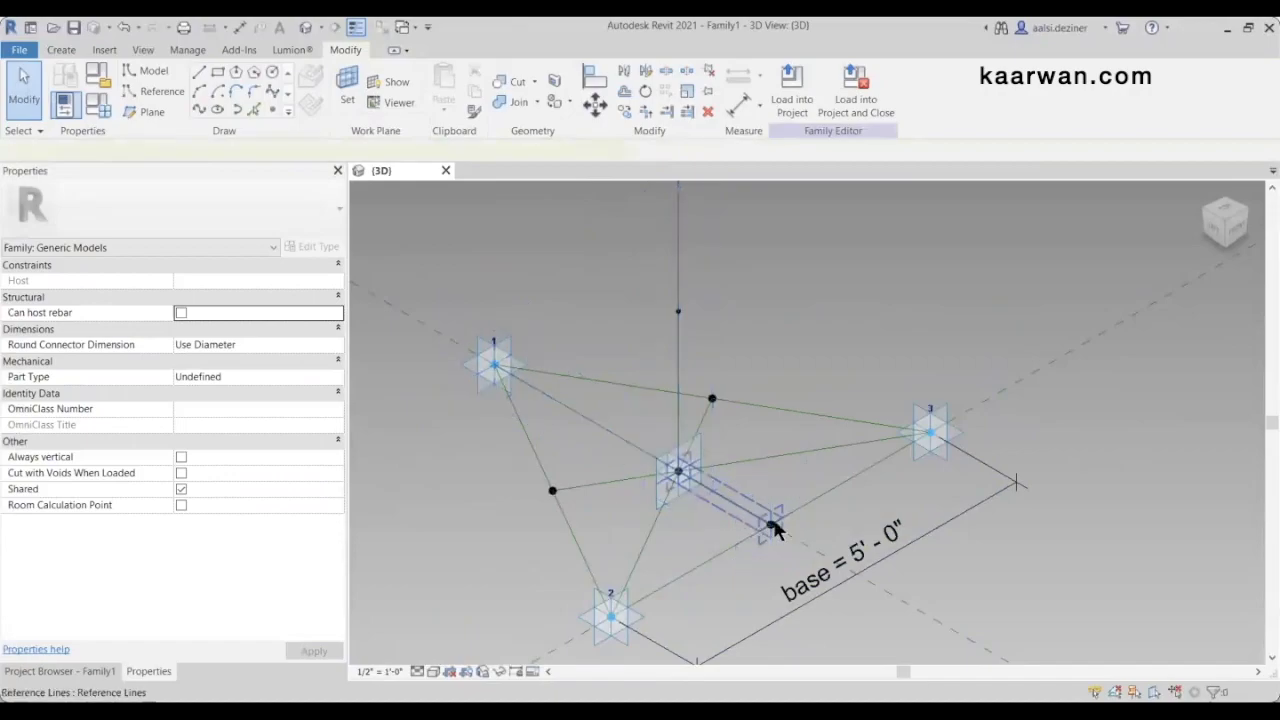
pyautogui.click(762, 521)
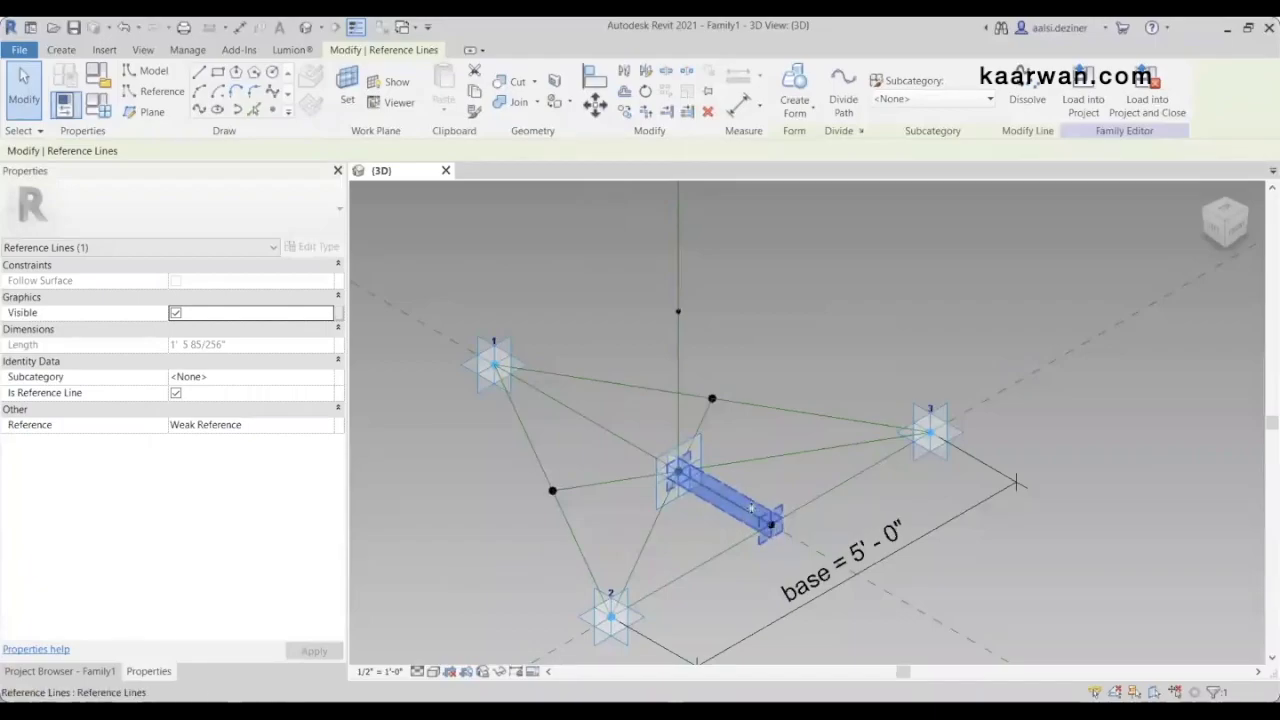
pyautogui.click(272, 110)
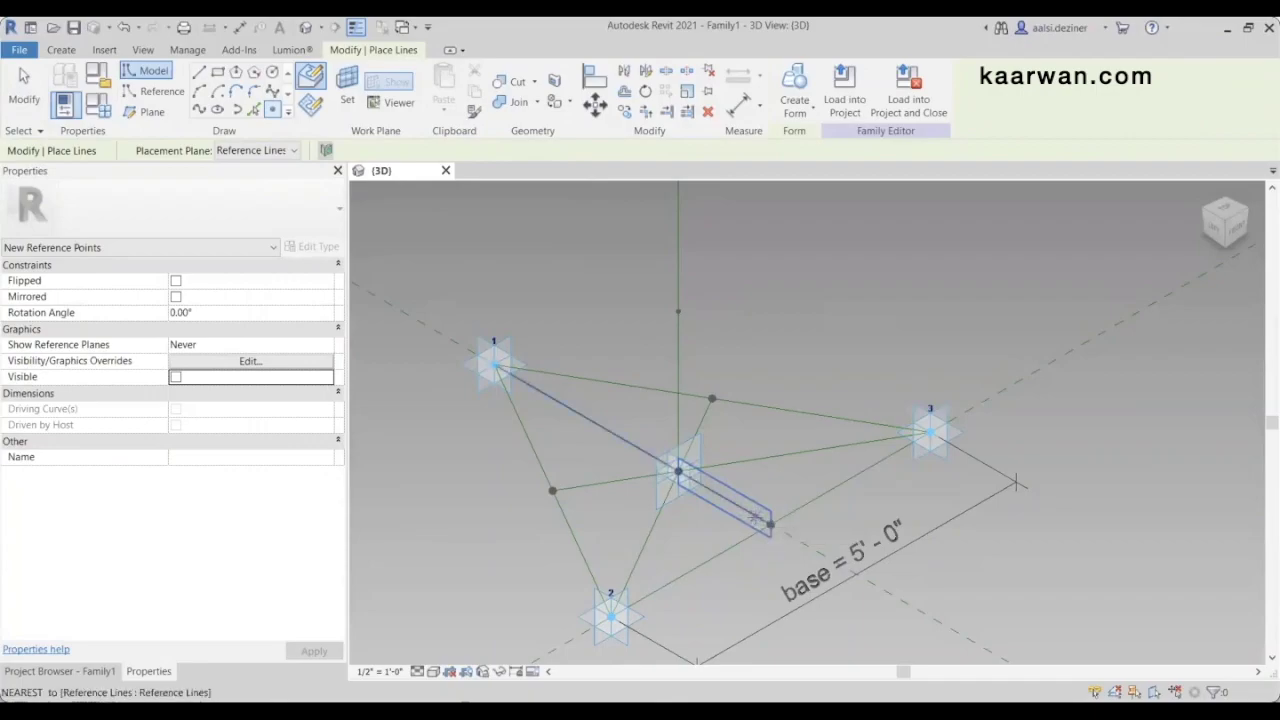
pyautogui.click(755, 517)
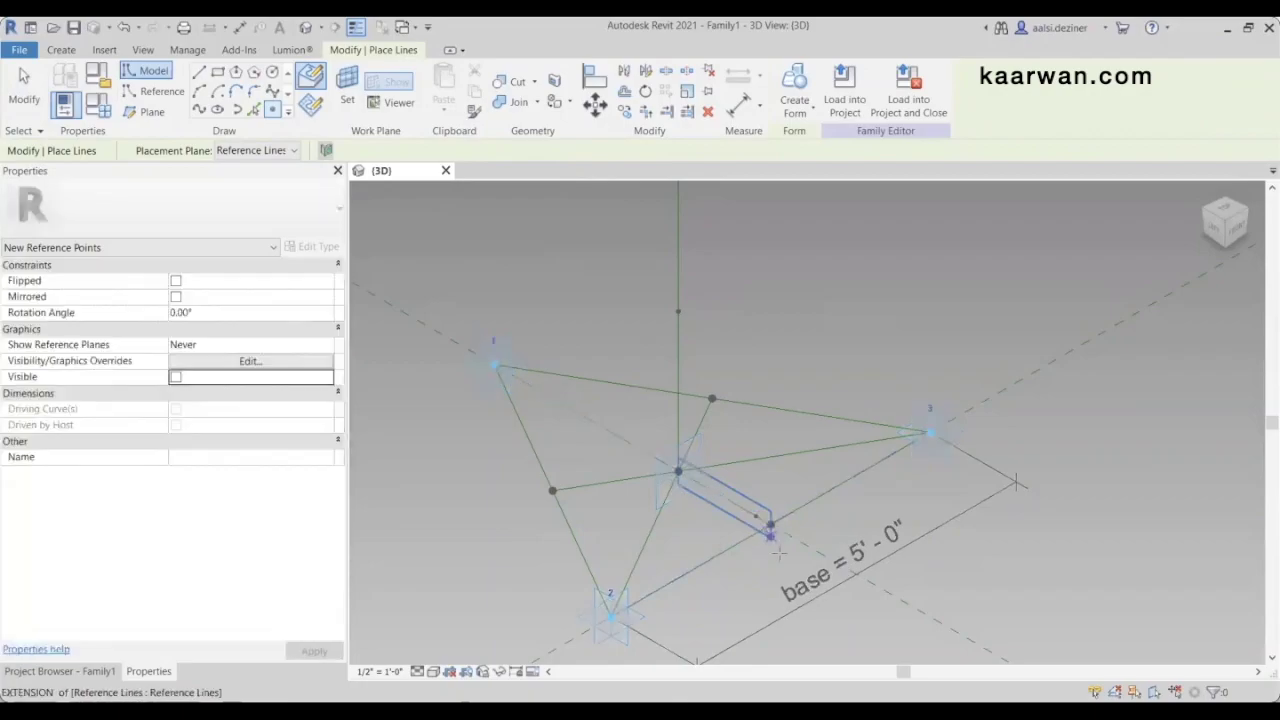
pyautogui.press('Escape')
pyautogui.press('Escape')
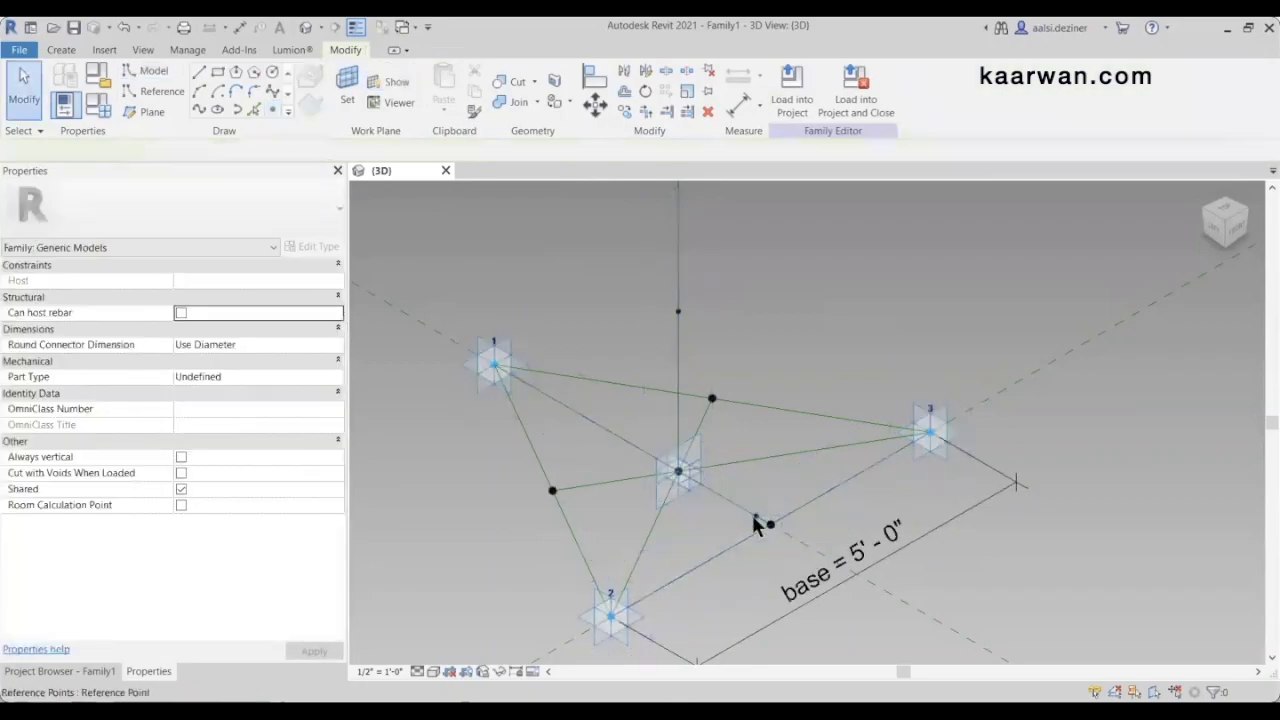
pyautogui.click(754, 518)
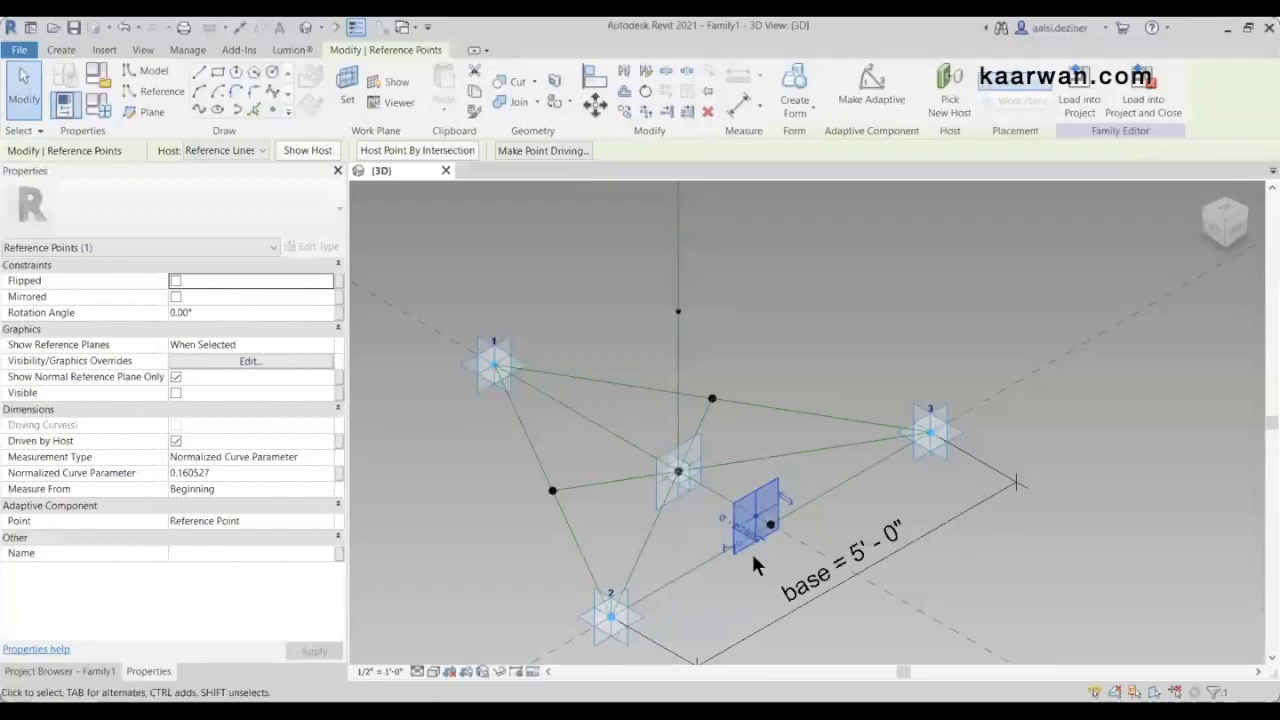
pyautogui.click(752, 322)
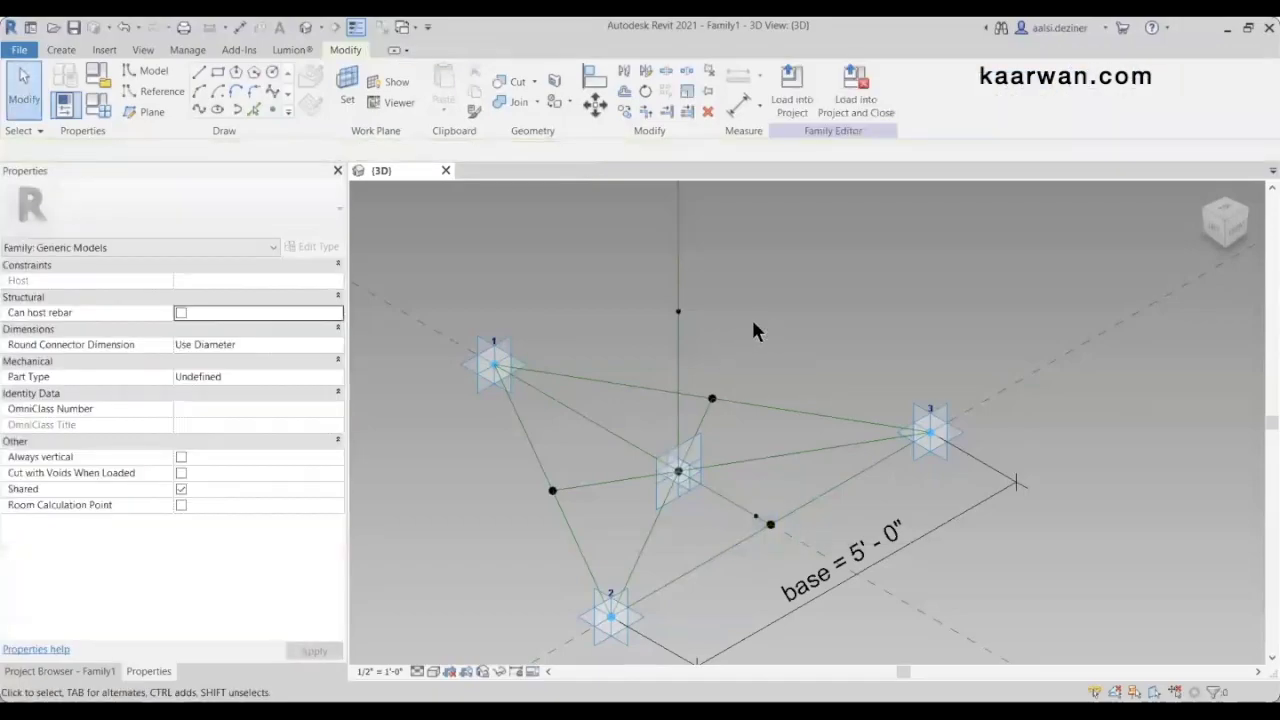
# Create the instance length parameter hR under Dimensions and give it the formula a - h
pyautogui.click(100, 112)
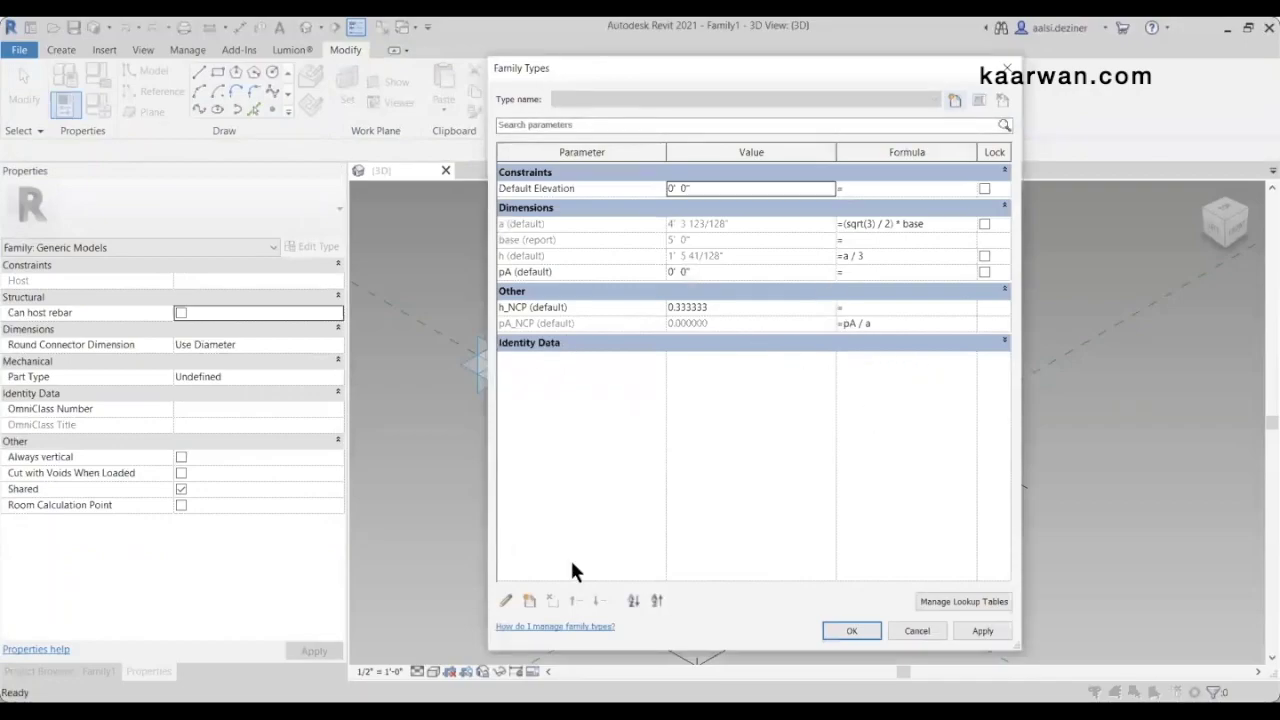
pyautogui.click(528, 602)
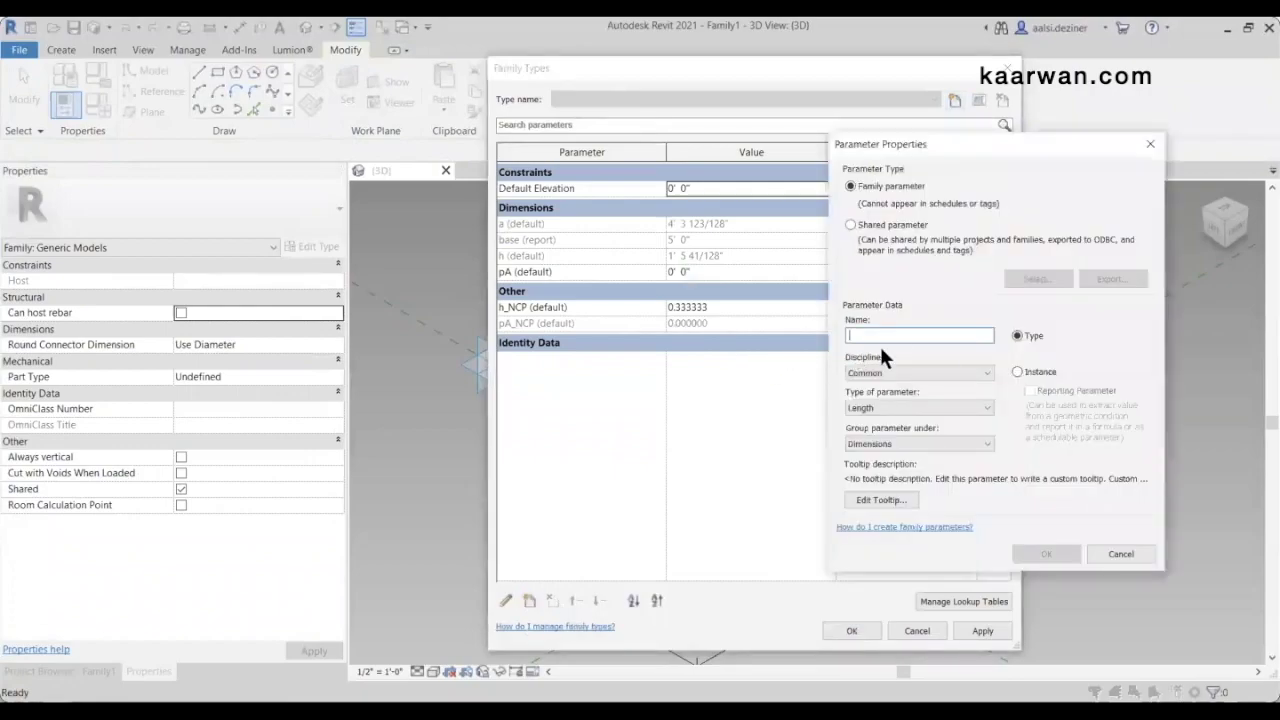
pyautogui.write('hR')
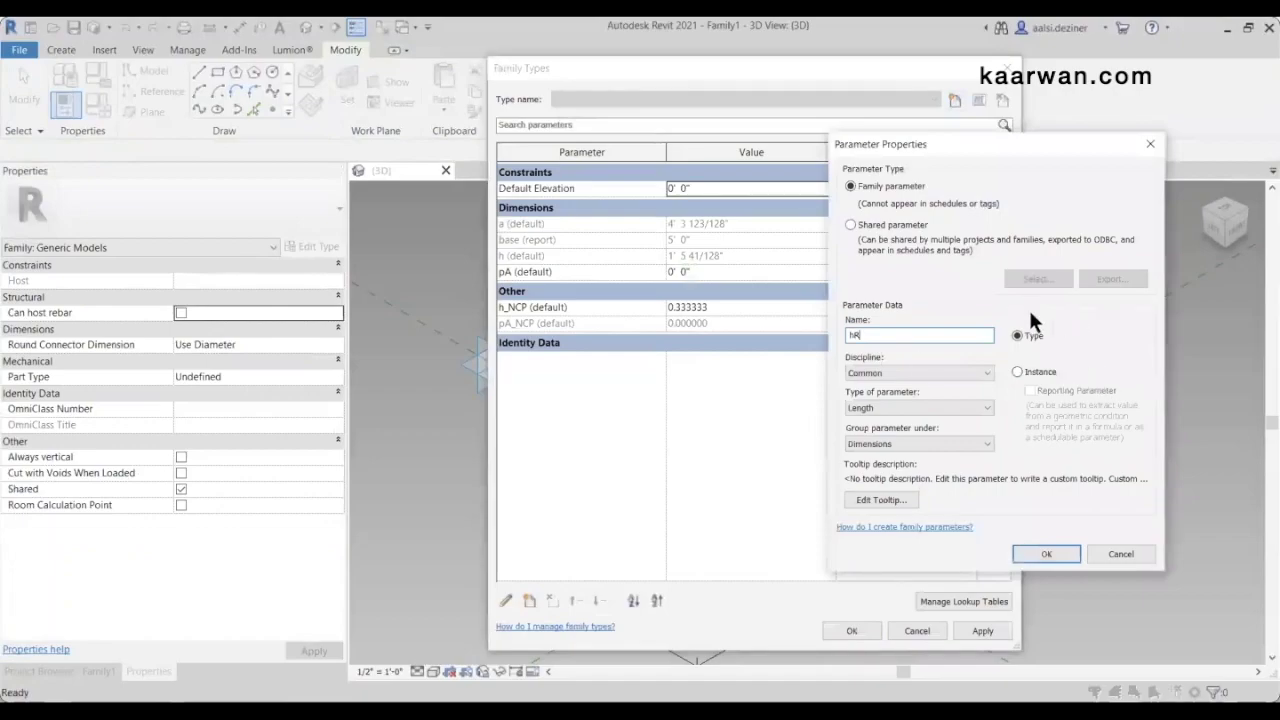
pyautogui.click(1037, 373)
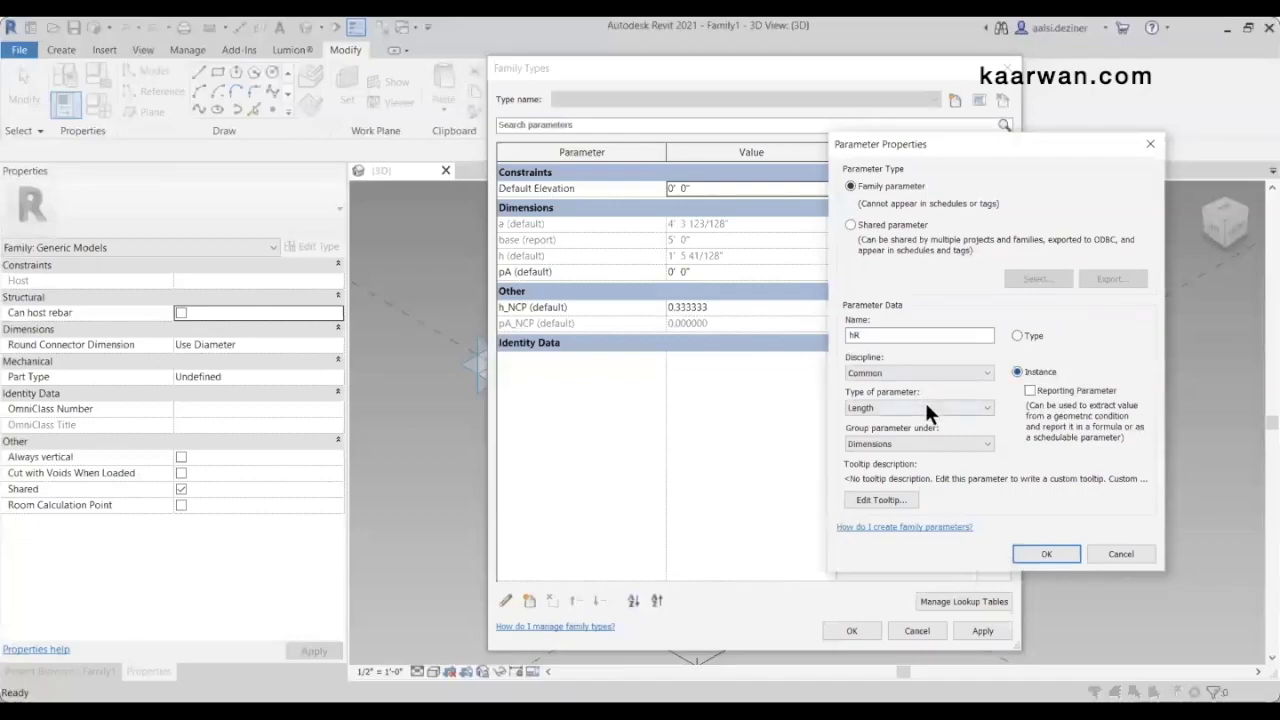
pyautogui.click(1036, 550)
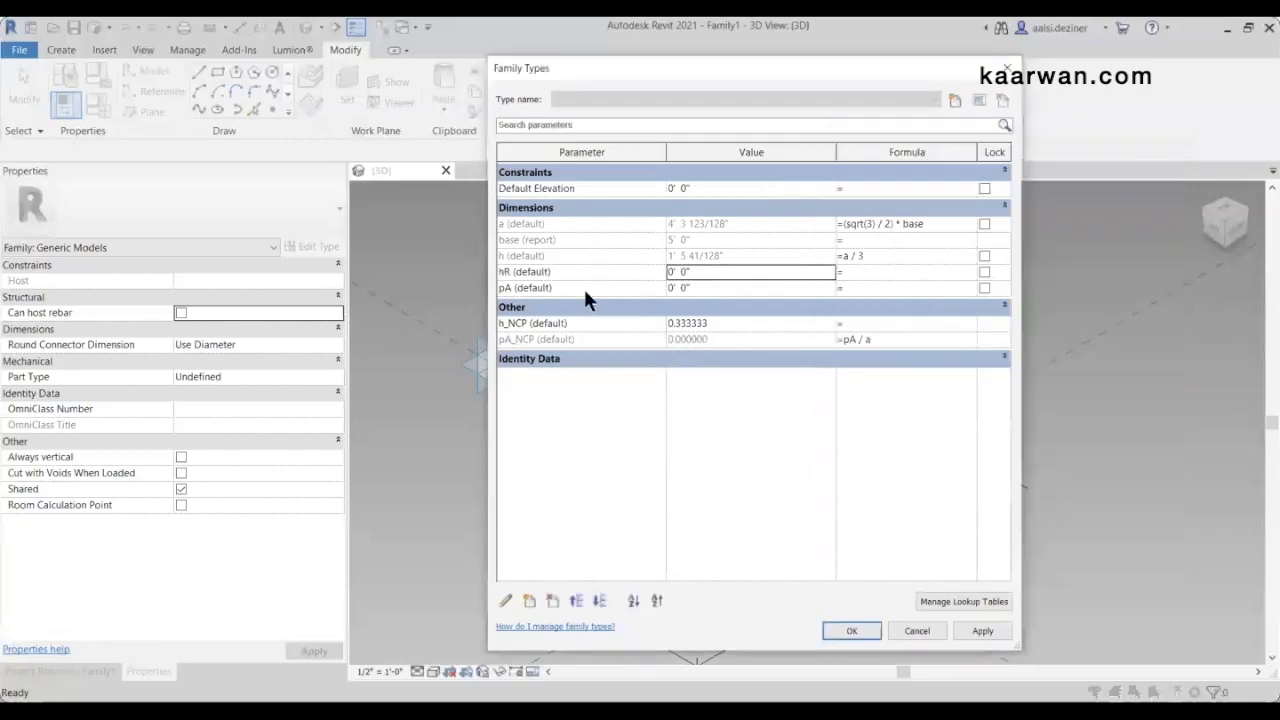
pyautogui.click(871, 271)
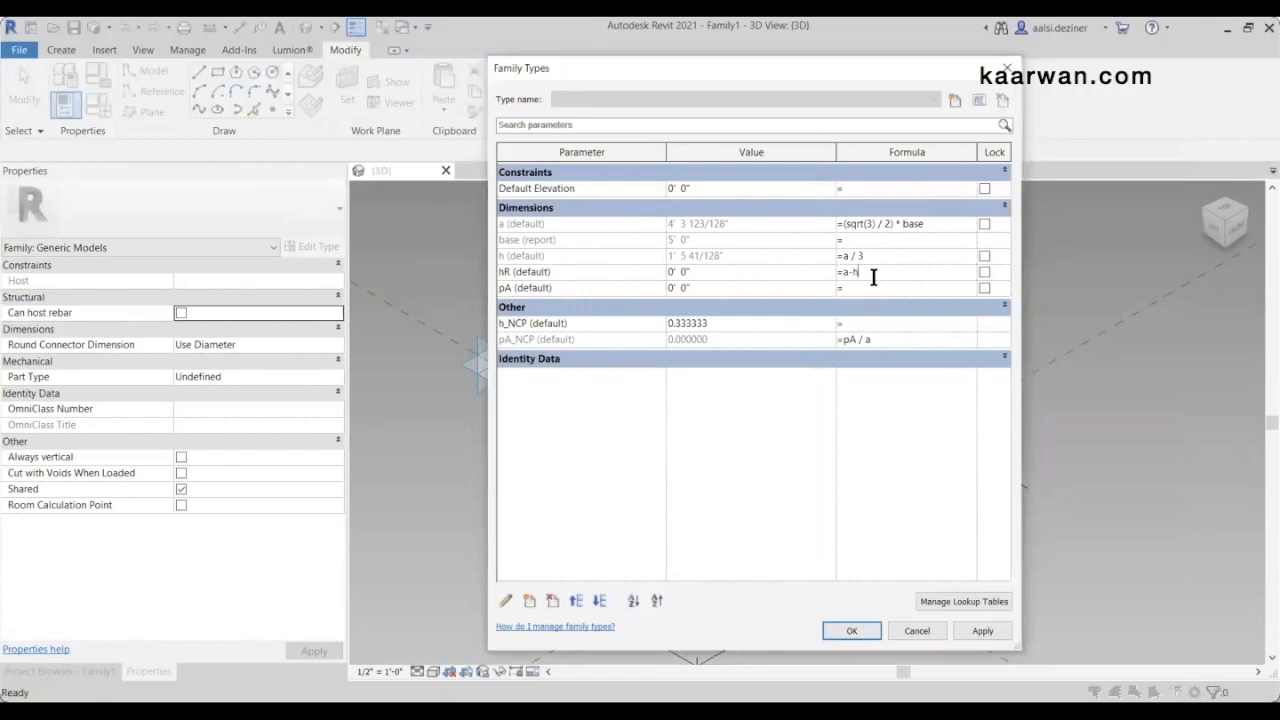
pyautogui.click(904, 289)
# Add a family parameter named NCP as an instance parameter of type Number, grouped under Other
pyautogui.click(528, 601)
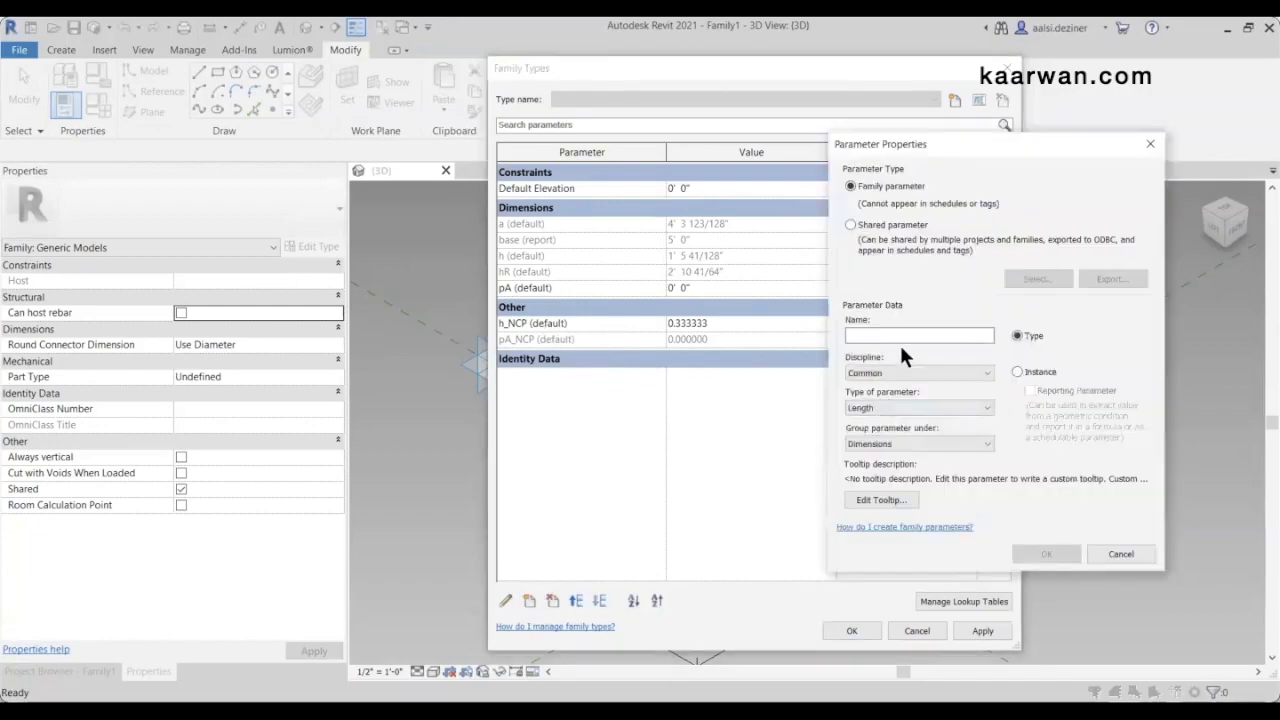
pyautogui.write('NCP')
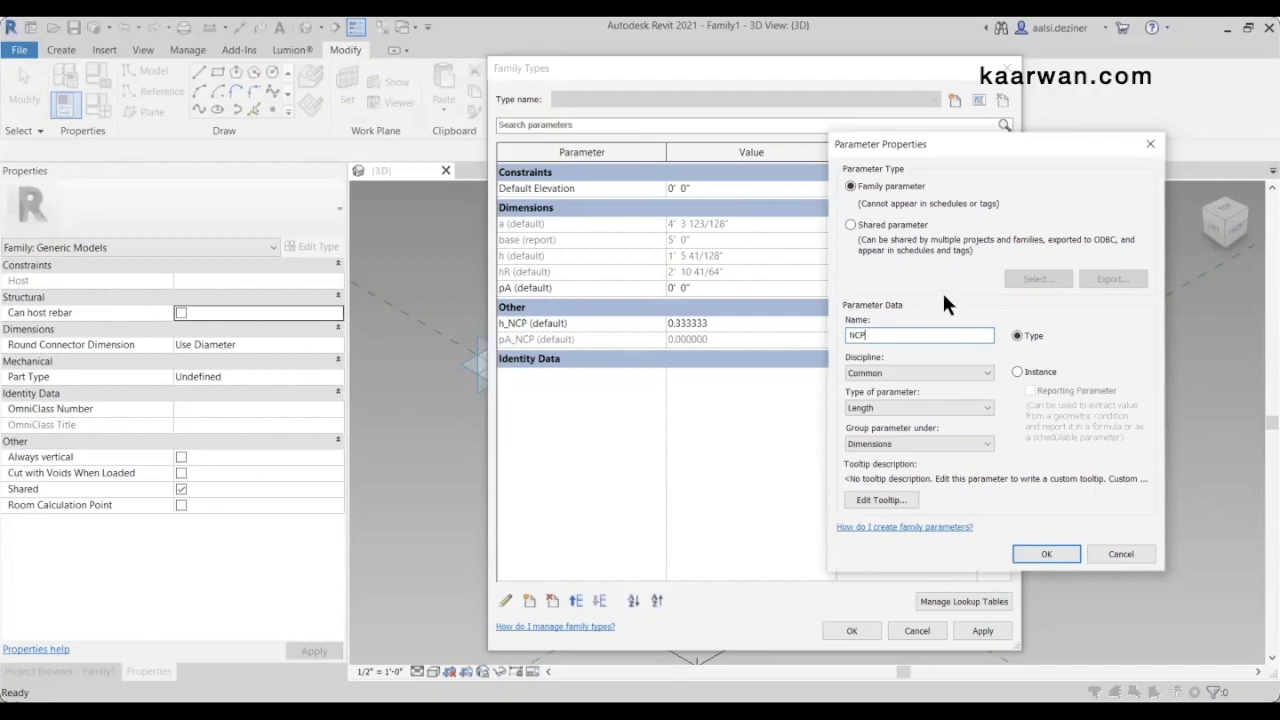
pyautogui.click(1048, 372)
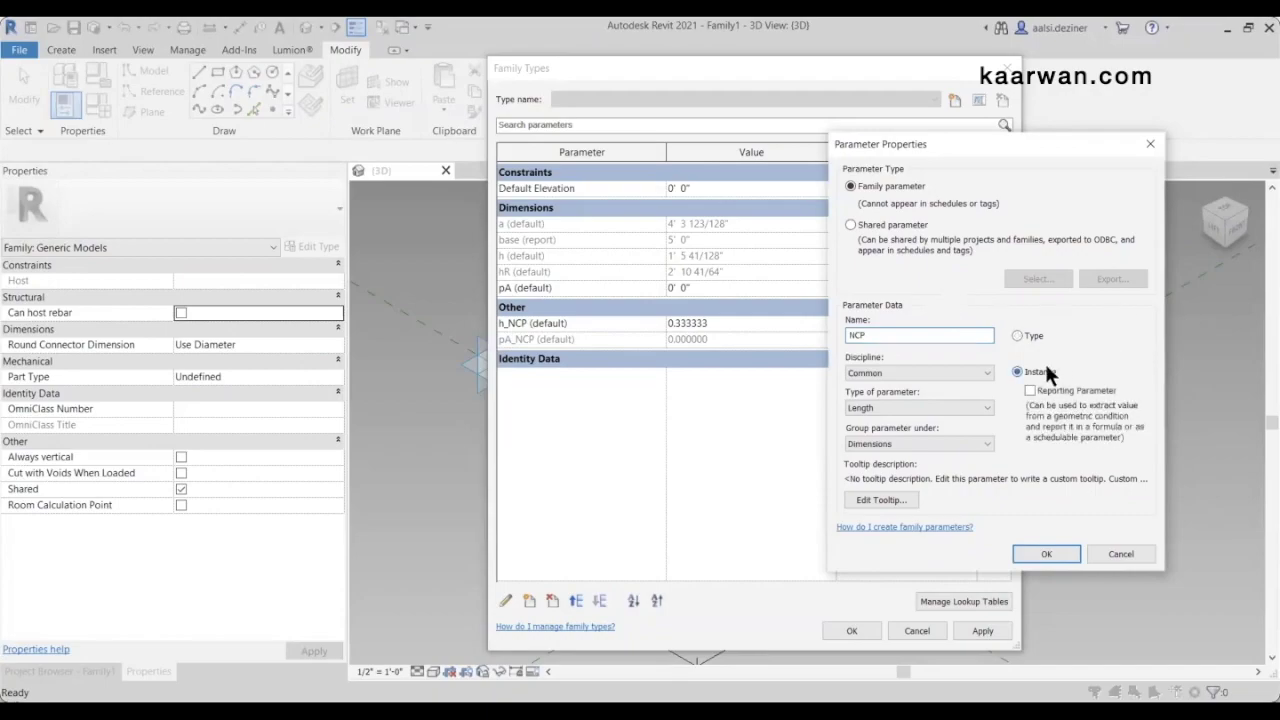
pyautogui.click(915, 407)
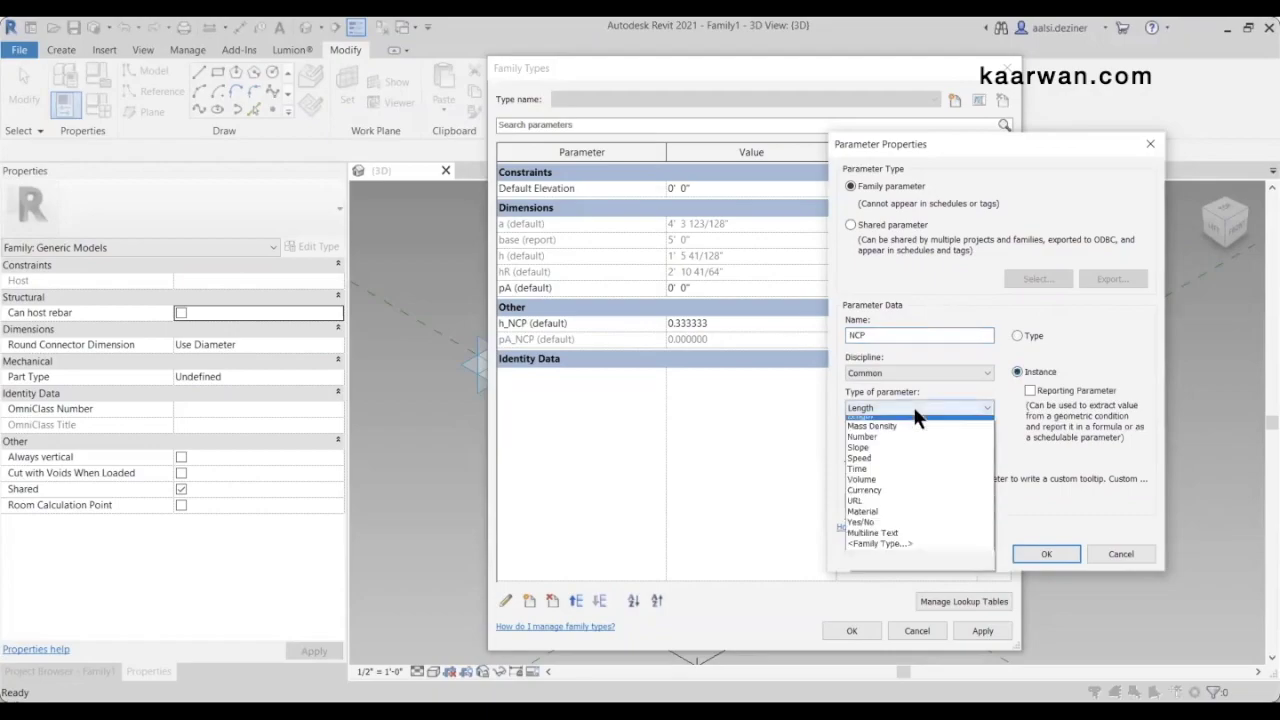
pyautogui.click(875, 488)
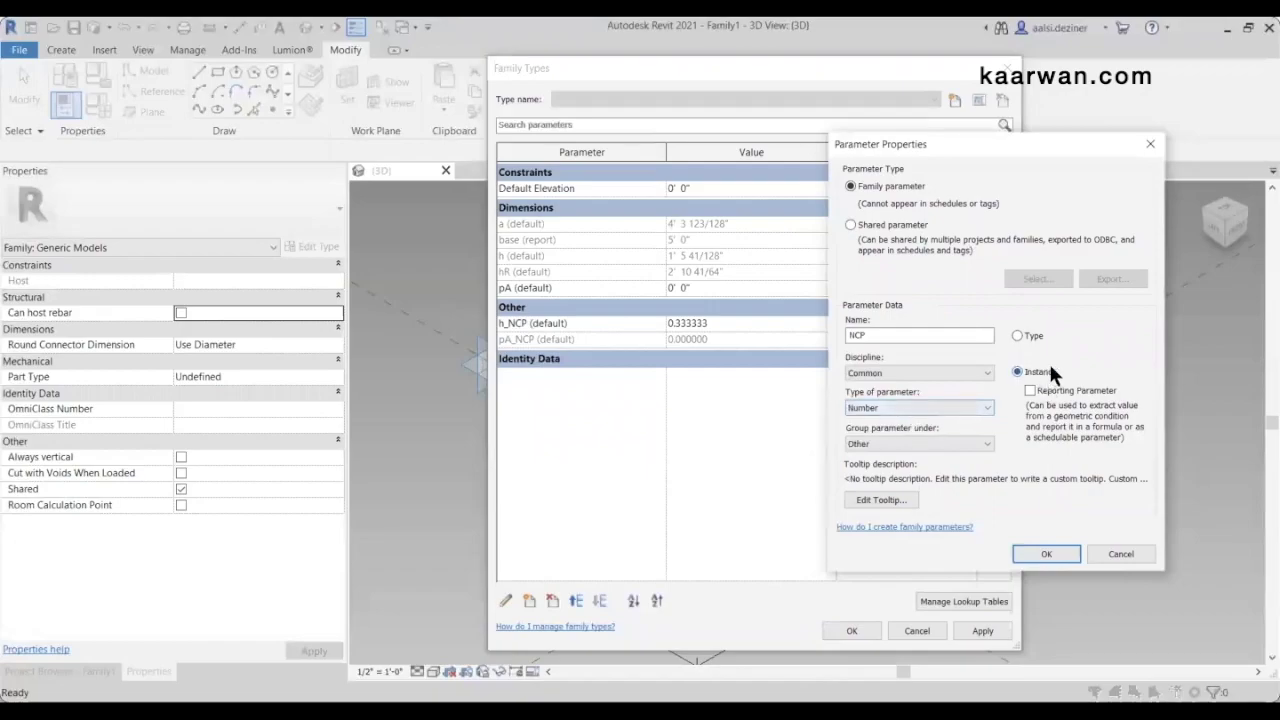
pyautogui.click(1042, 555)
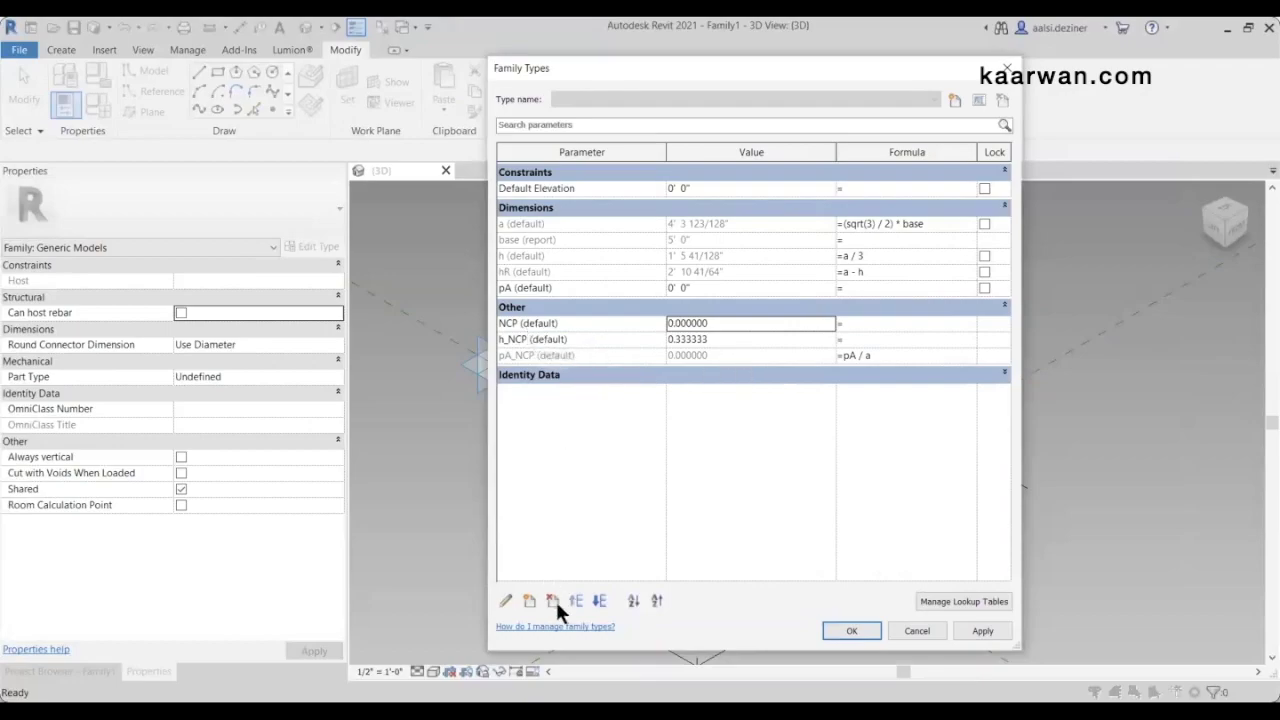
# Add an instance length parameter named hR_base, grouped under Dimensions
pyautogui.click(527, 602)
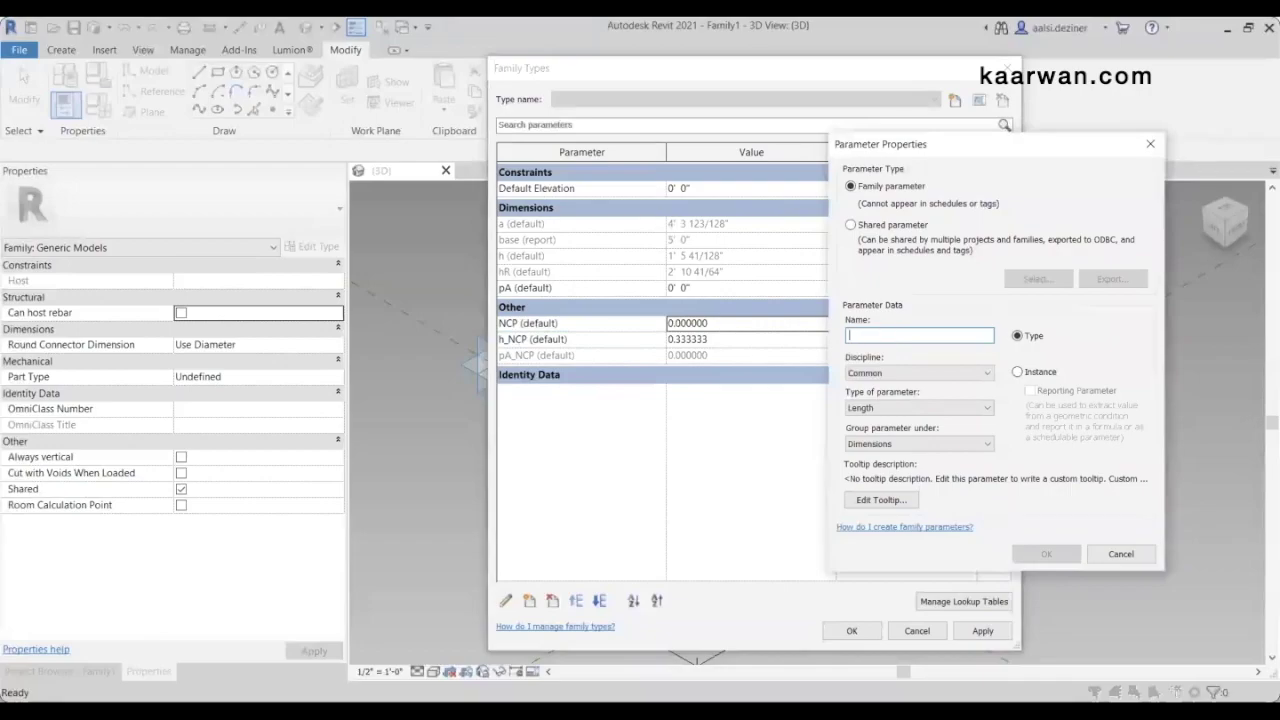
pyautogui.write('hR_')
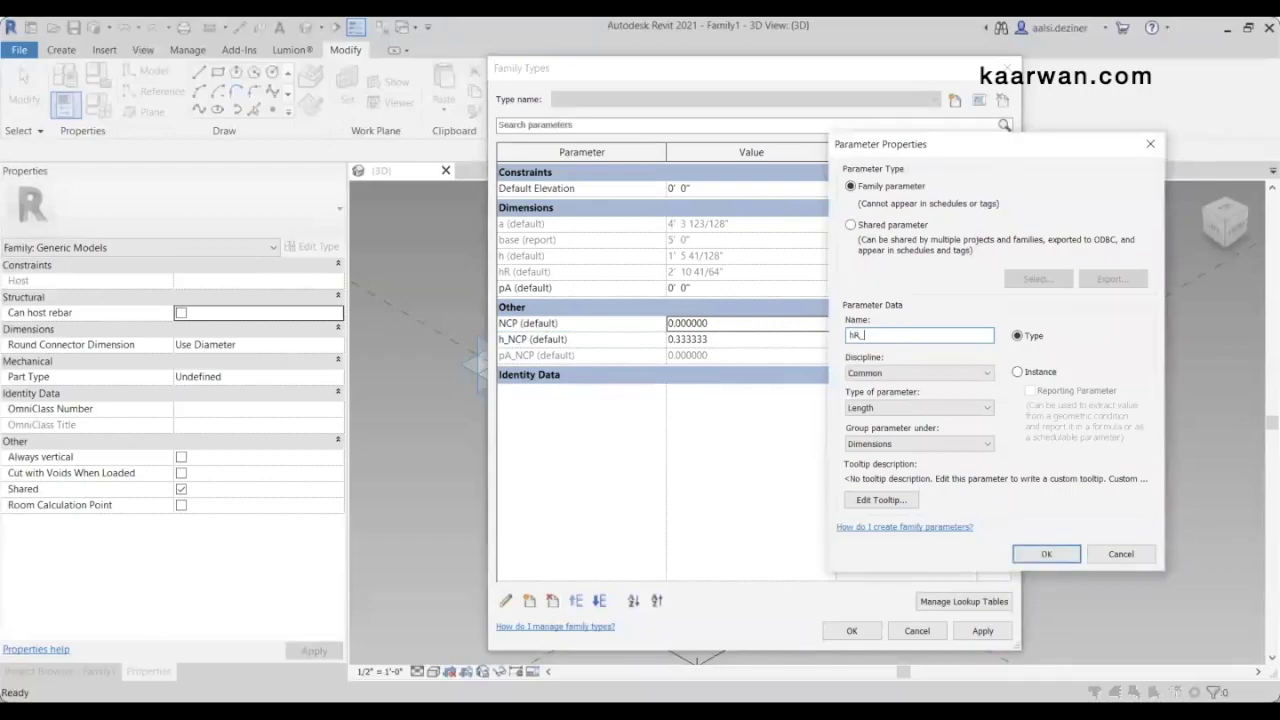
pyautogui.write('bass')
pyautogui.press('BackSpace')
pyautogui.write('e')
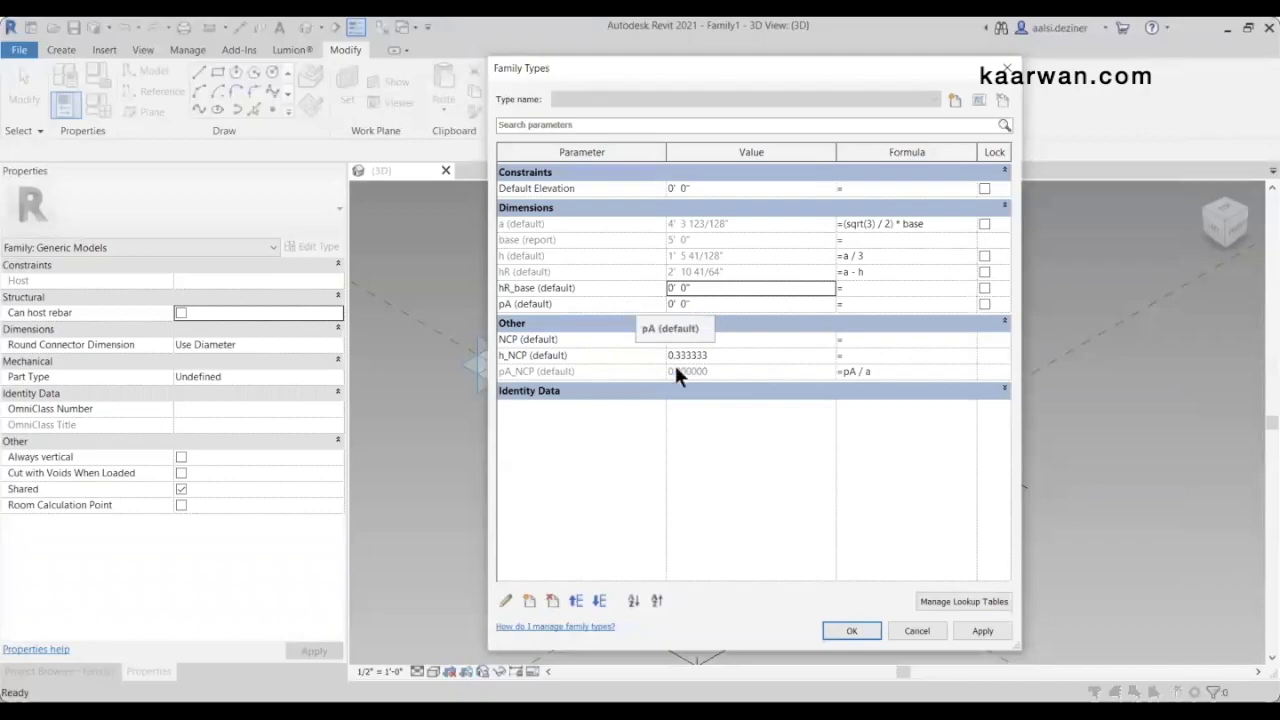
pyautogui.click(867, 630)
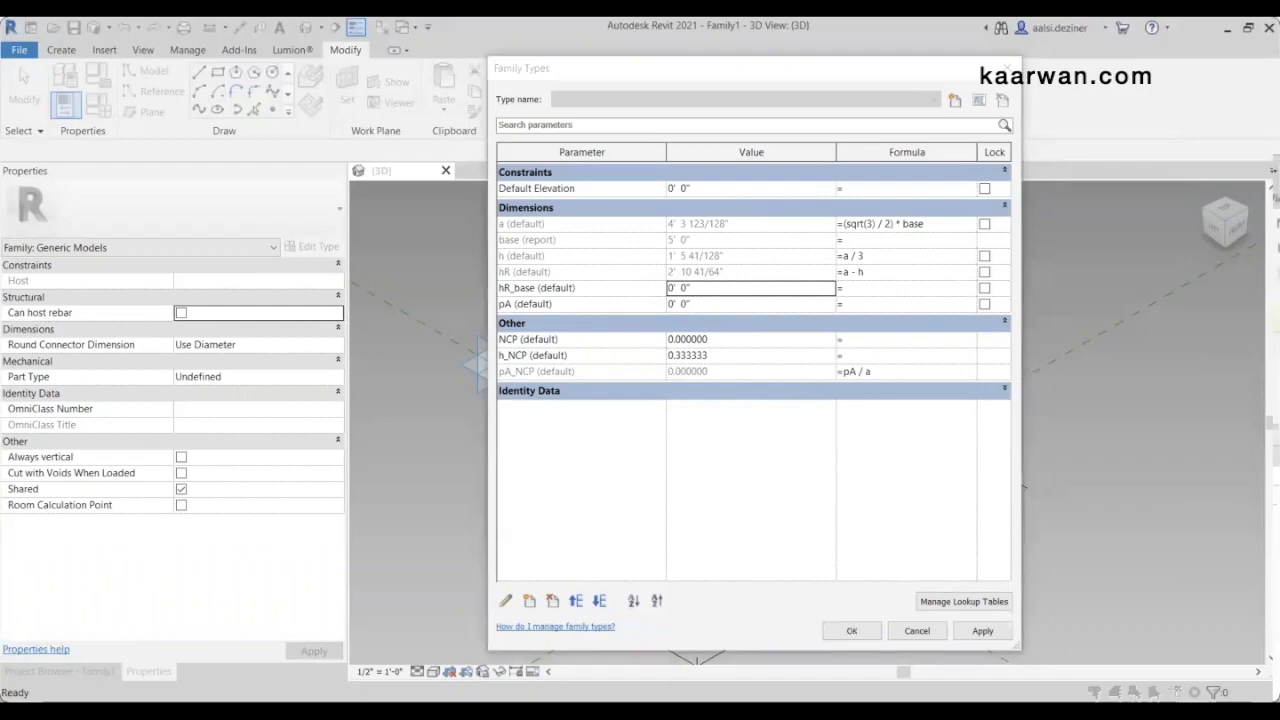
# Set the hR_base formula to sqrt((hR ^ 2) - (pA ^ 2)) and accept the family types
pyautogui.click(881, 288)
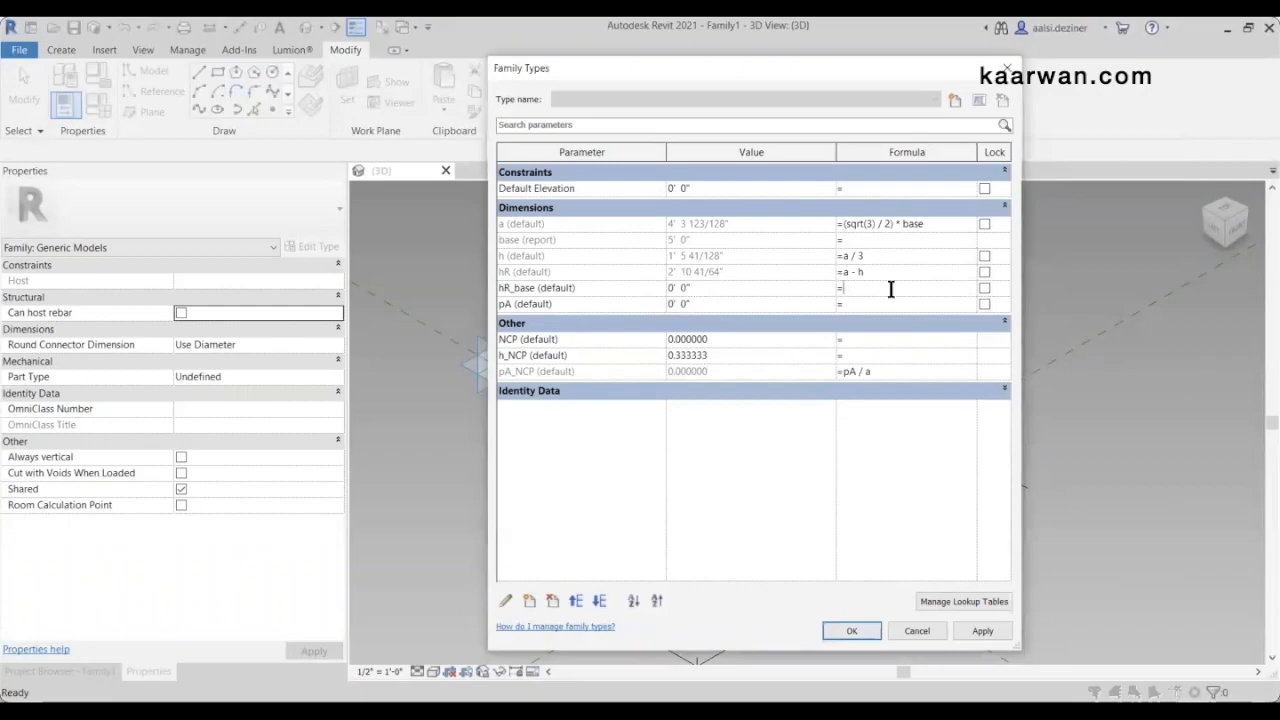
pyautogui.write('sqrt((hR ^ 2) - (pA ^ 2))')
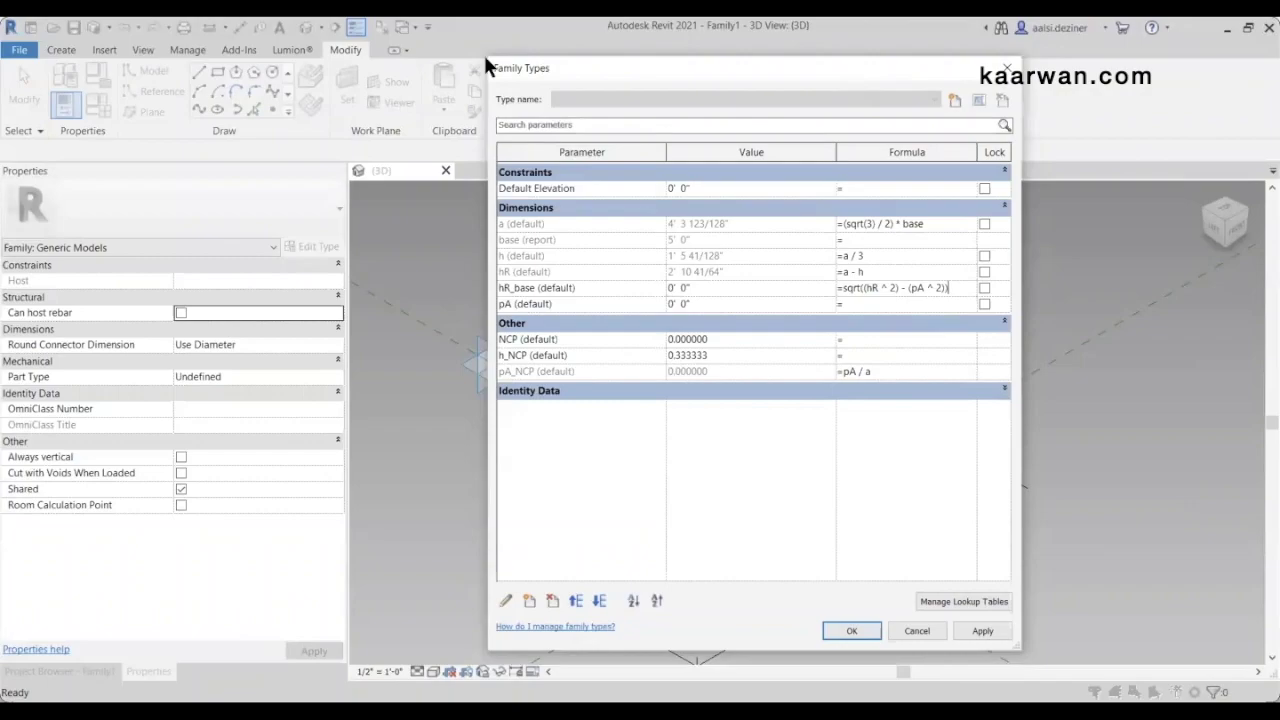
pyautogui.moveTo(490, 62); pyautogui.dragTo(112, 47)
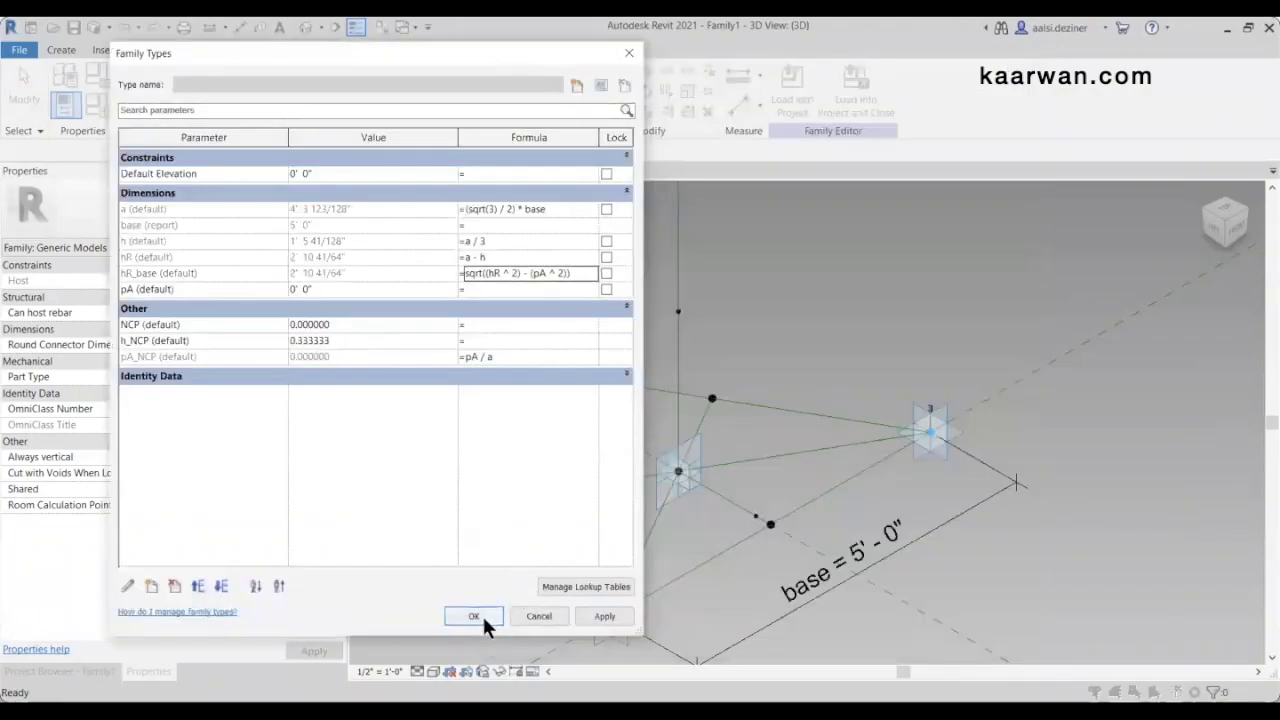
pyautogui.click(483, 619)
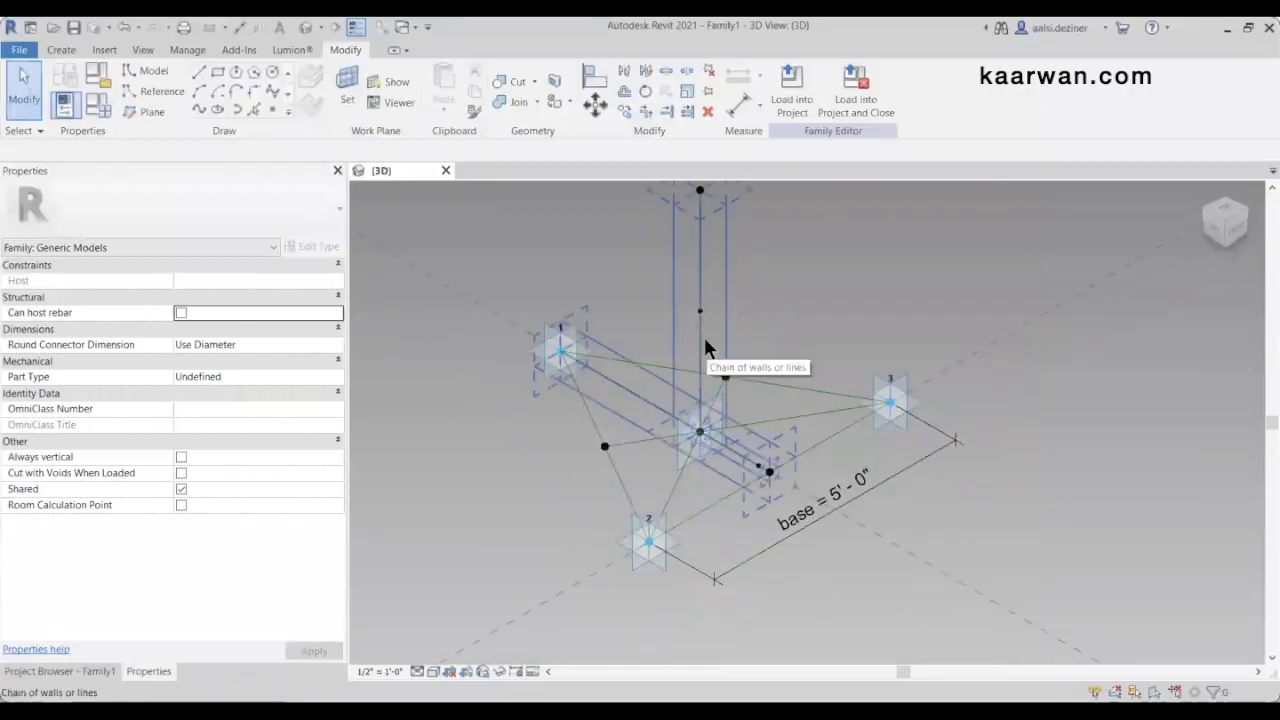
# Select the small reference point on the median line near the base midpoint and measure it from End
pyautogui.keyDown('shift'); pyautogui.moveTo(706, 357); pyautogui.dragTo(757, 463, button='middle'); pyautogui.keyUp('shift')
pyautogui.scroll(3, 716, 464)
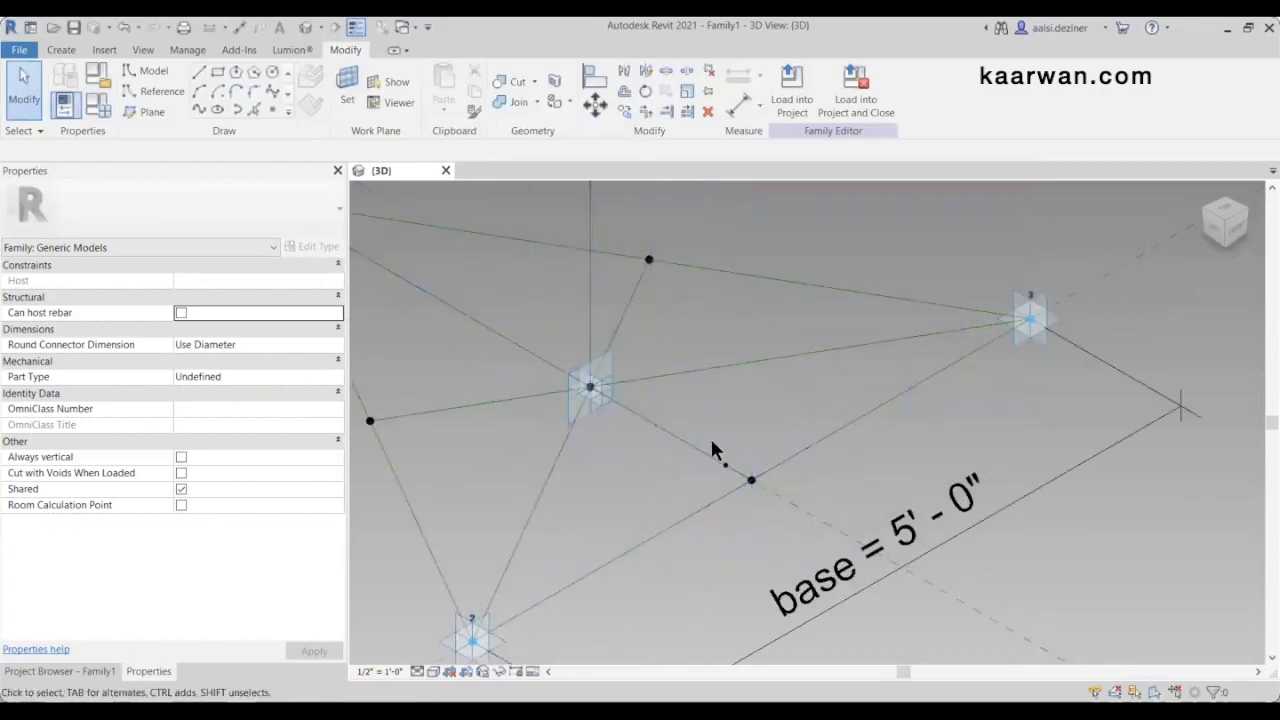
pyautogui.click(730, 470)
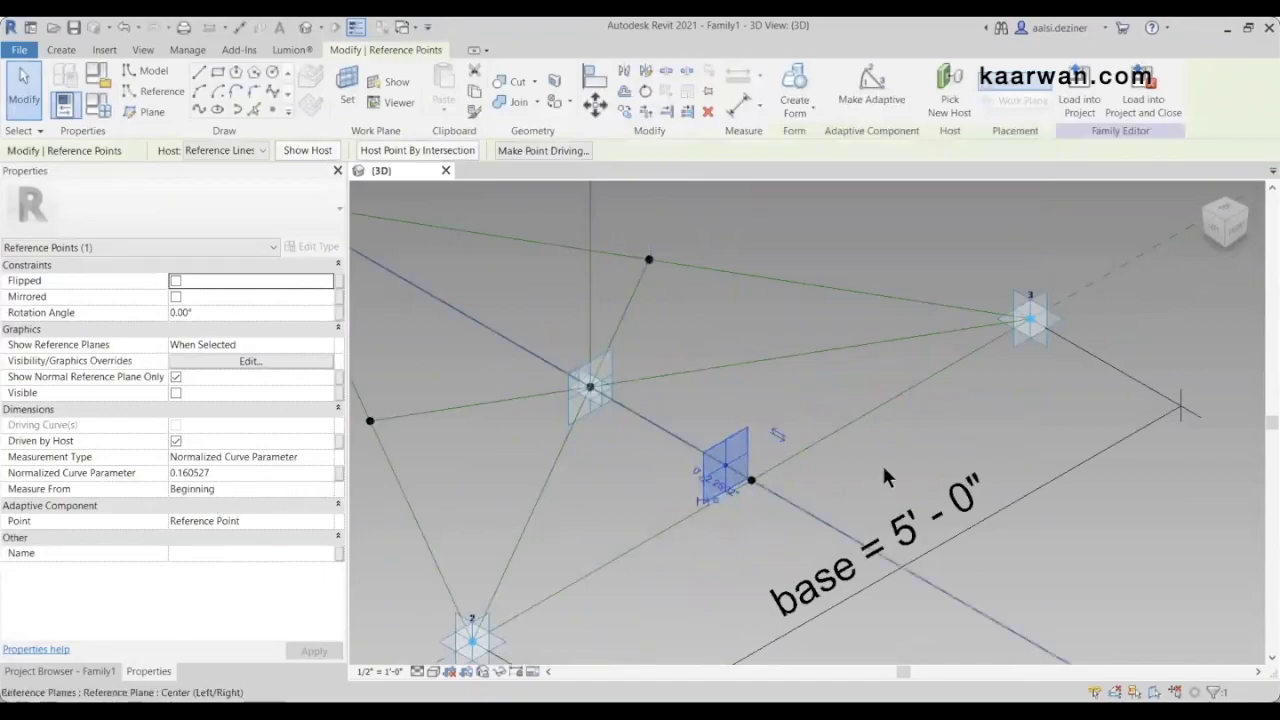
pyautogui.scroll(-1, 890, 466)
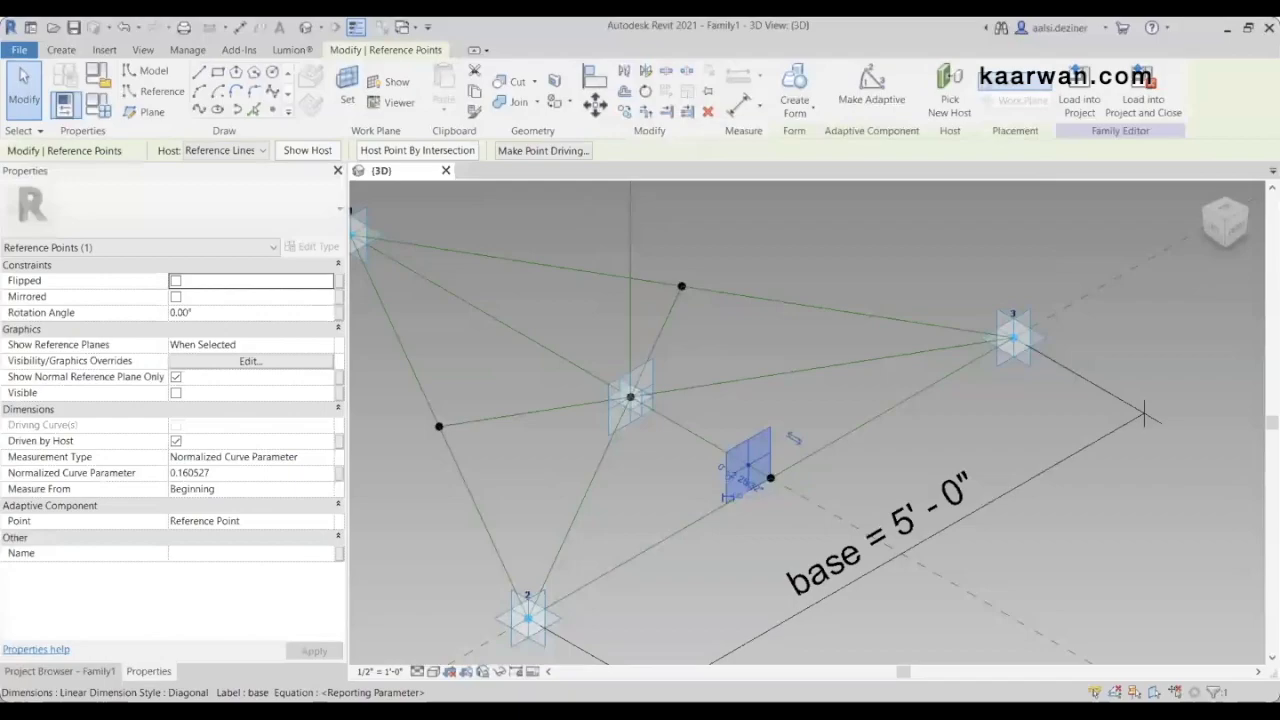
pyautogui.click(316, 489)
pyautogui.click(326, 489)
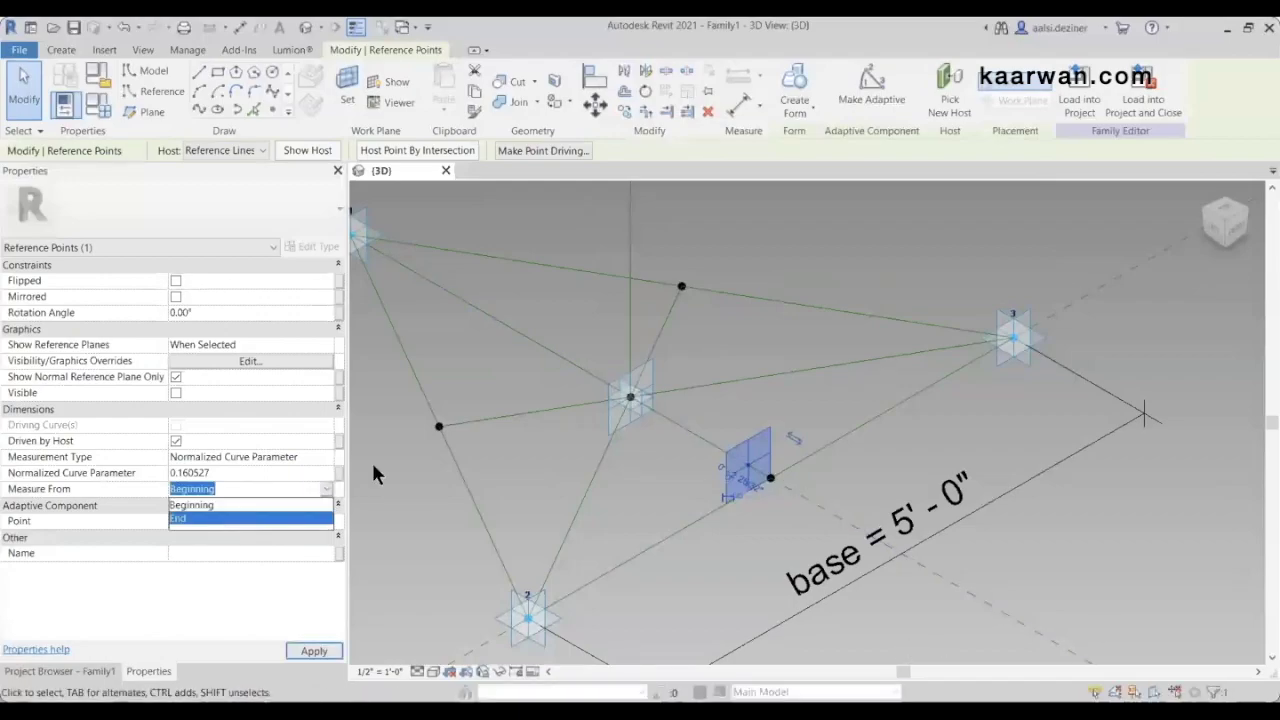
pyautogui.click(330, 516)
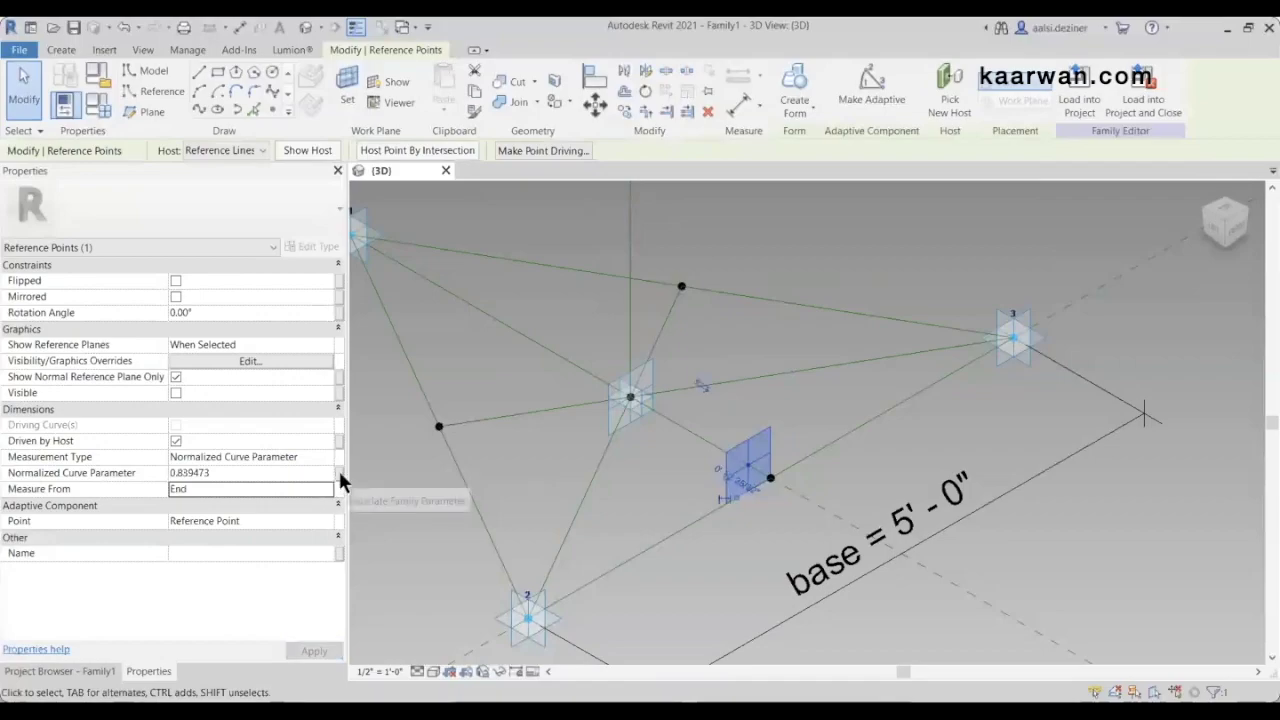
# Associate the median-line point's Normalized Curve Parameter with the NCP family parameter
pyautogui.click(339, 473)
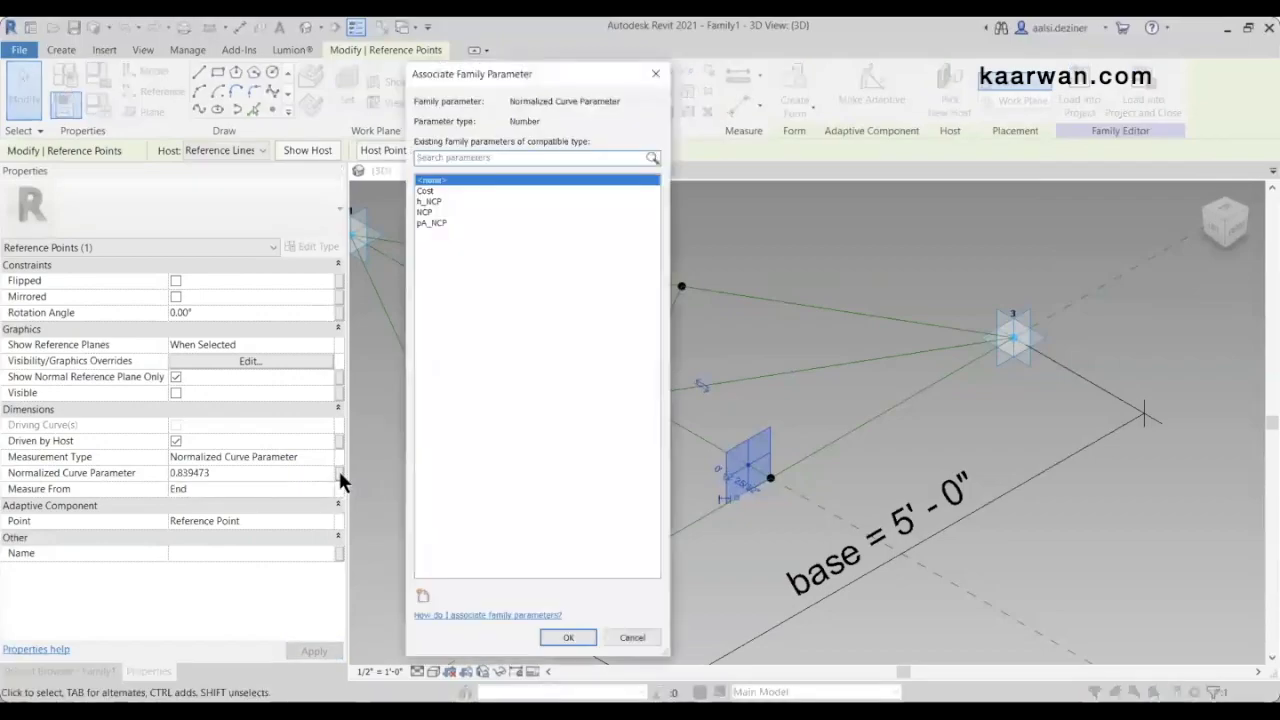
pyautogui.click(424, 211)
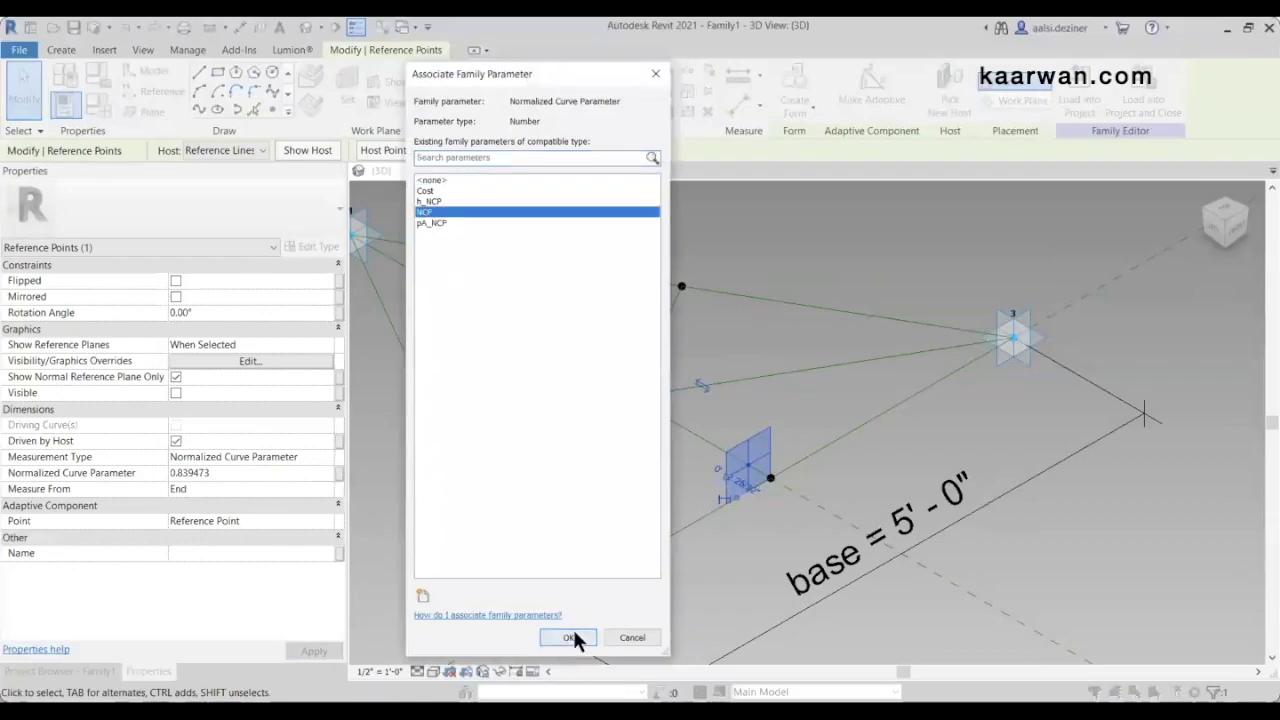
pyautogui.click(570, 637)
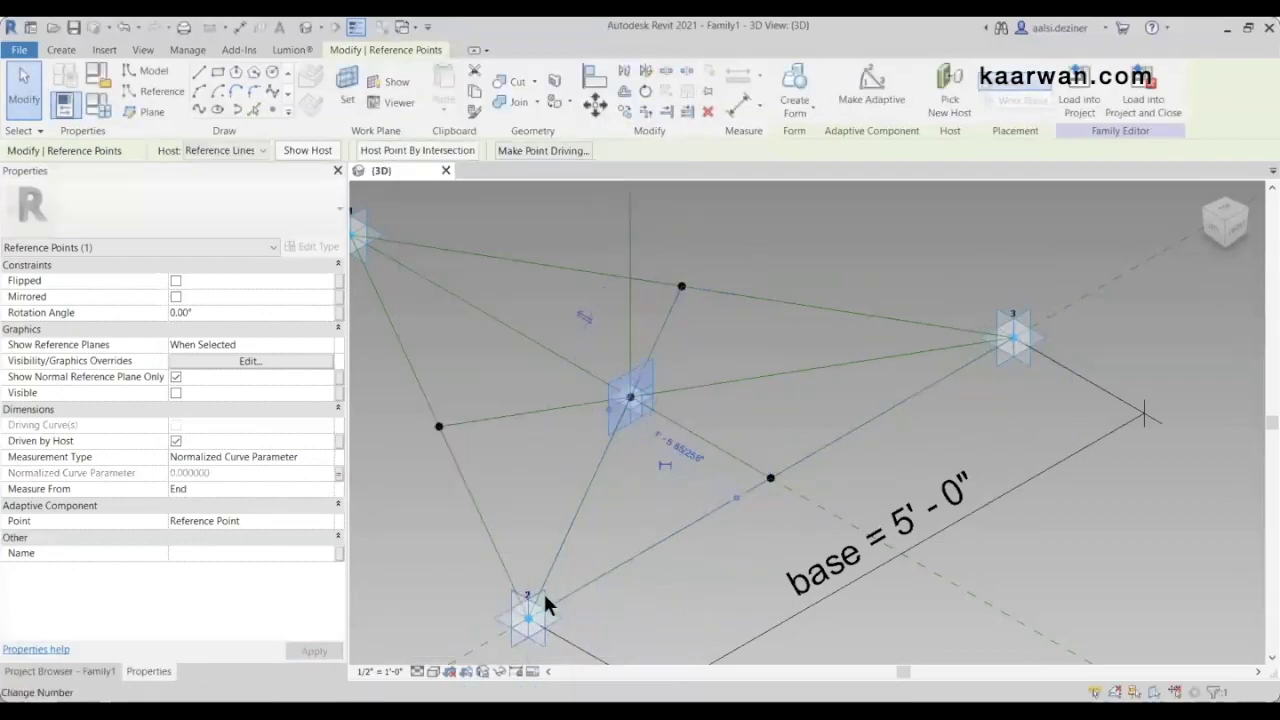
# Set the NCP family parameter to 0.4 and accept the family types
pyautogui.scroll(-1, 545, 598)
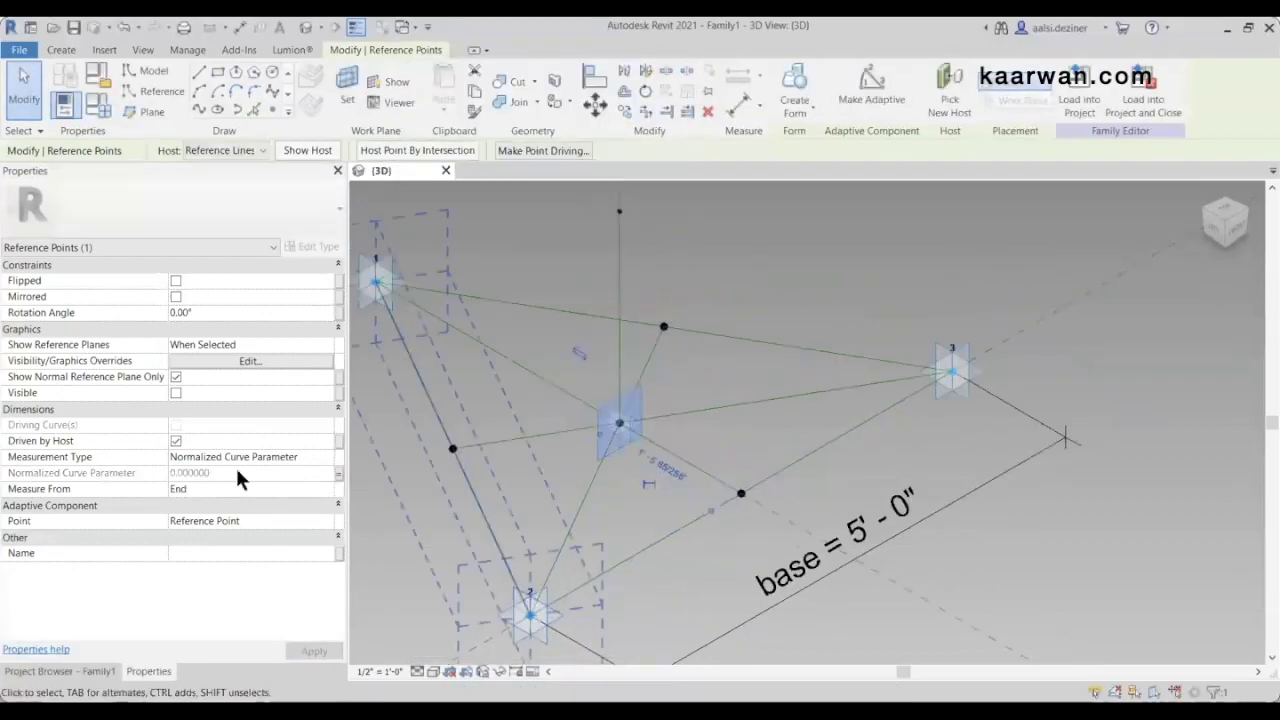
pyautogui.click(104, 118)
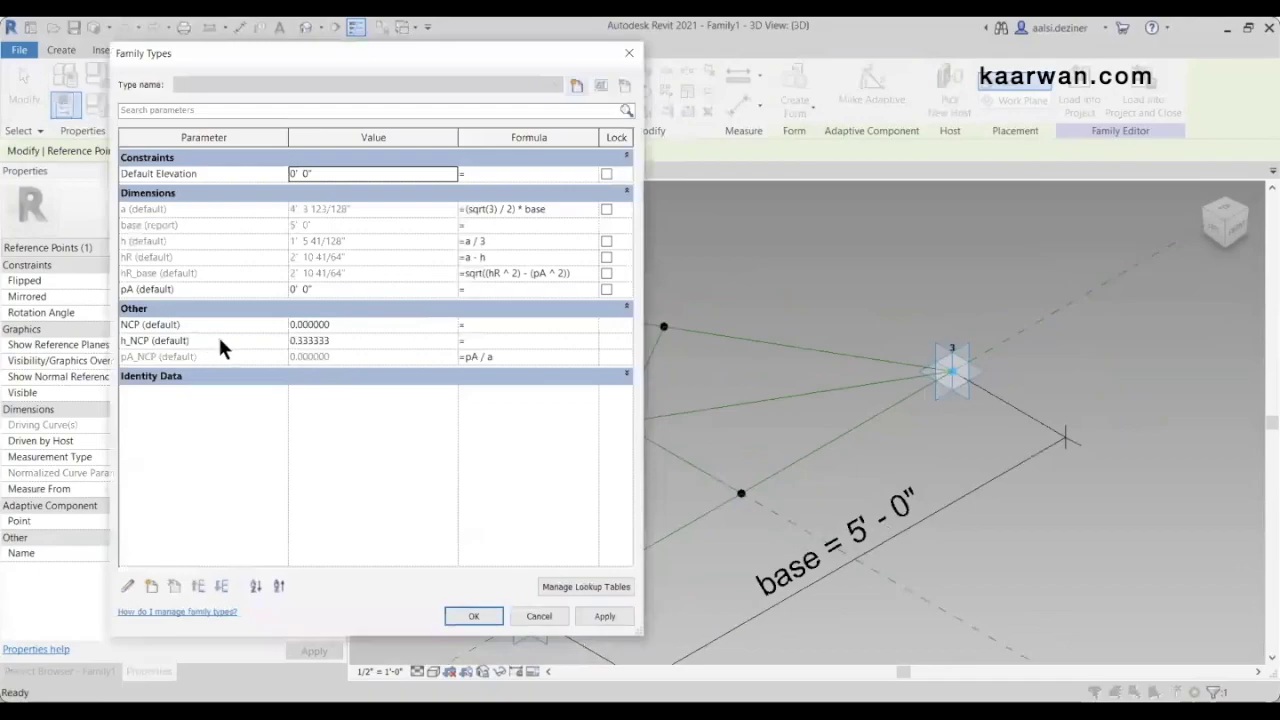
pyautogui.click(353, 326)
pyautogui.doubleClick(353, 326)
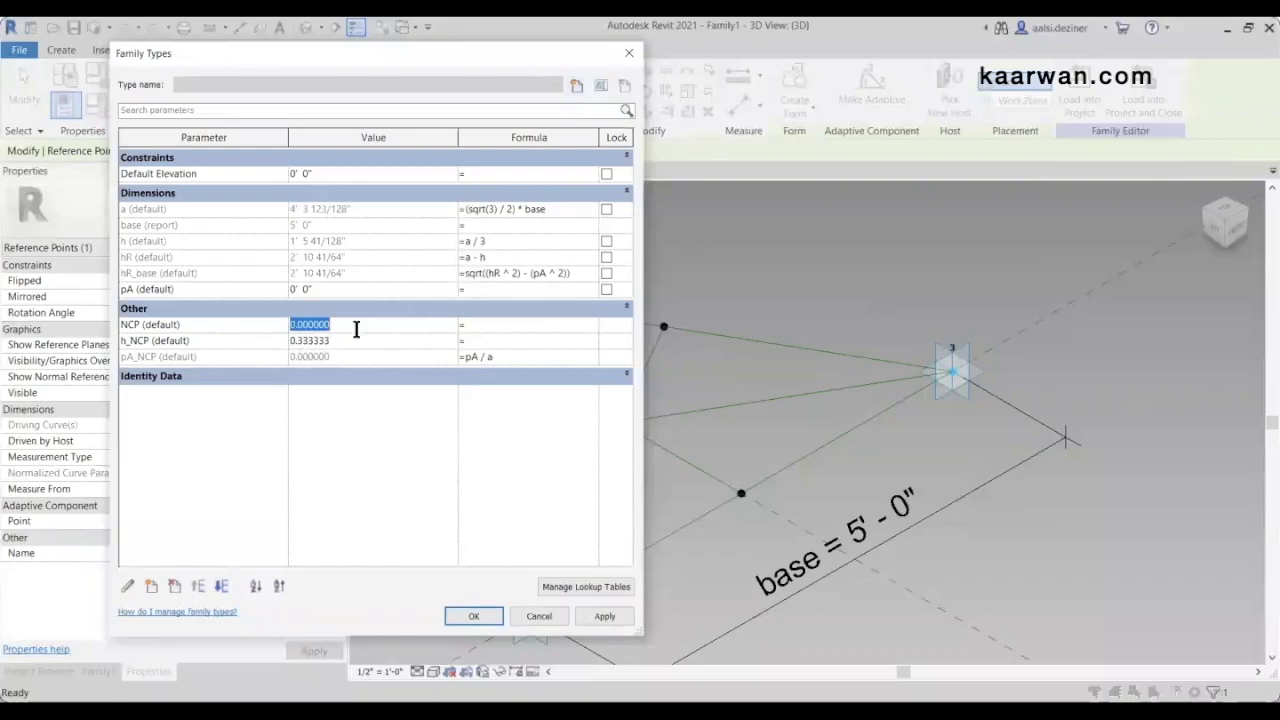
pyautogui.write('0.4')
pyautogui.press('Tab')
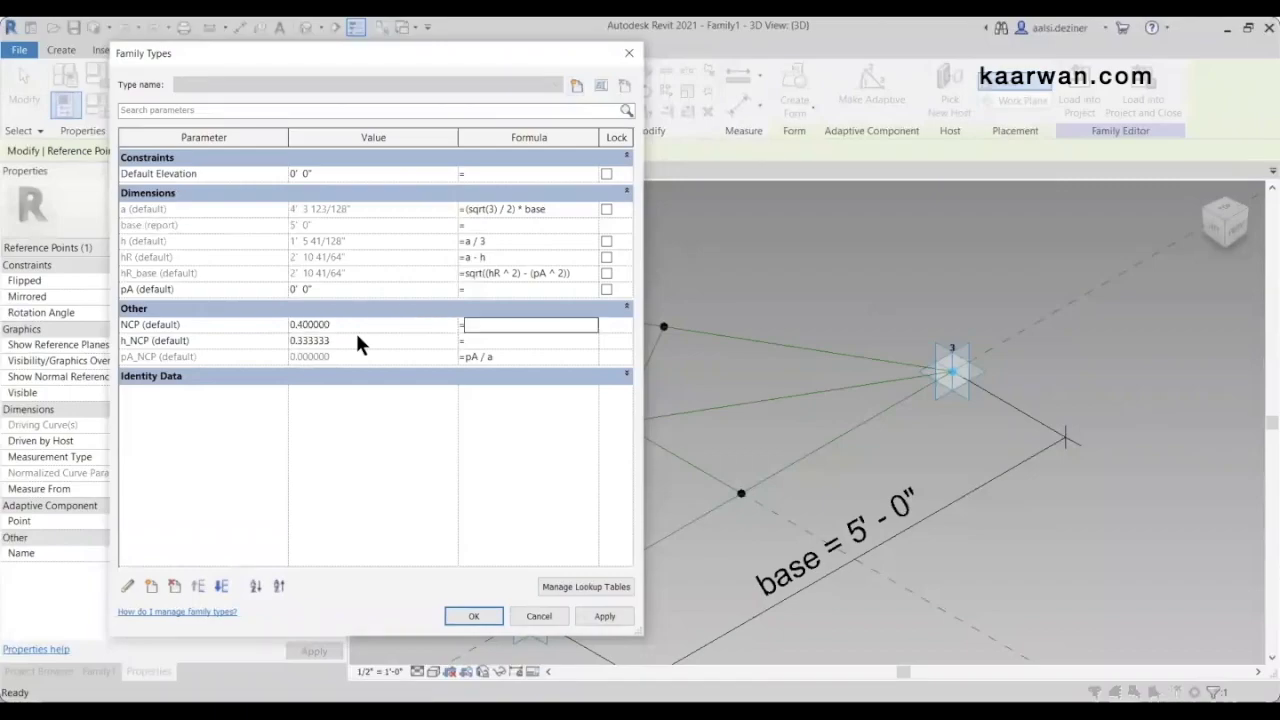
pyautogui.click(474, 616)
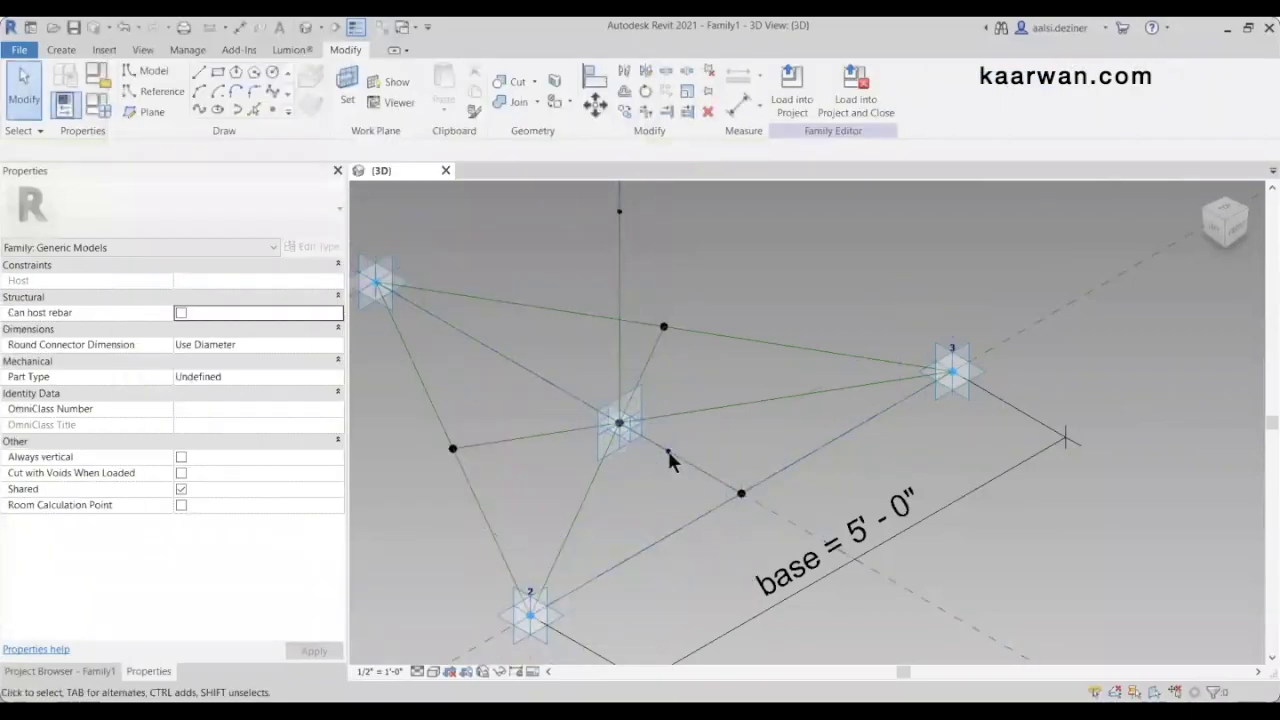
# Set the NCP family parameter to 0.6, apply it and accept the family types
pyautogui.click(98, 104)
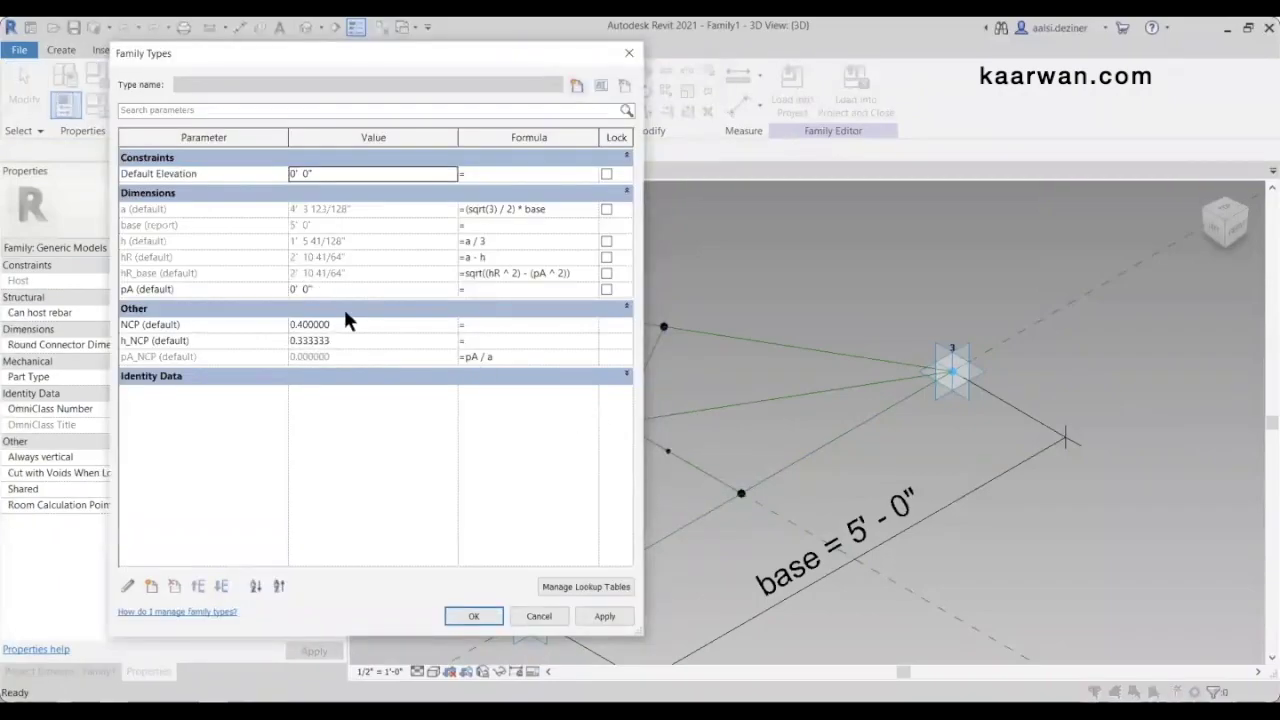
pyautogui.click(404, 325)
pyautogui.write('0.6')
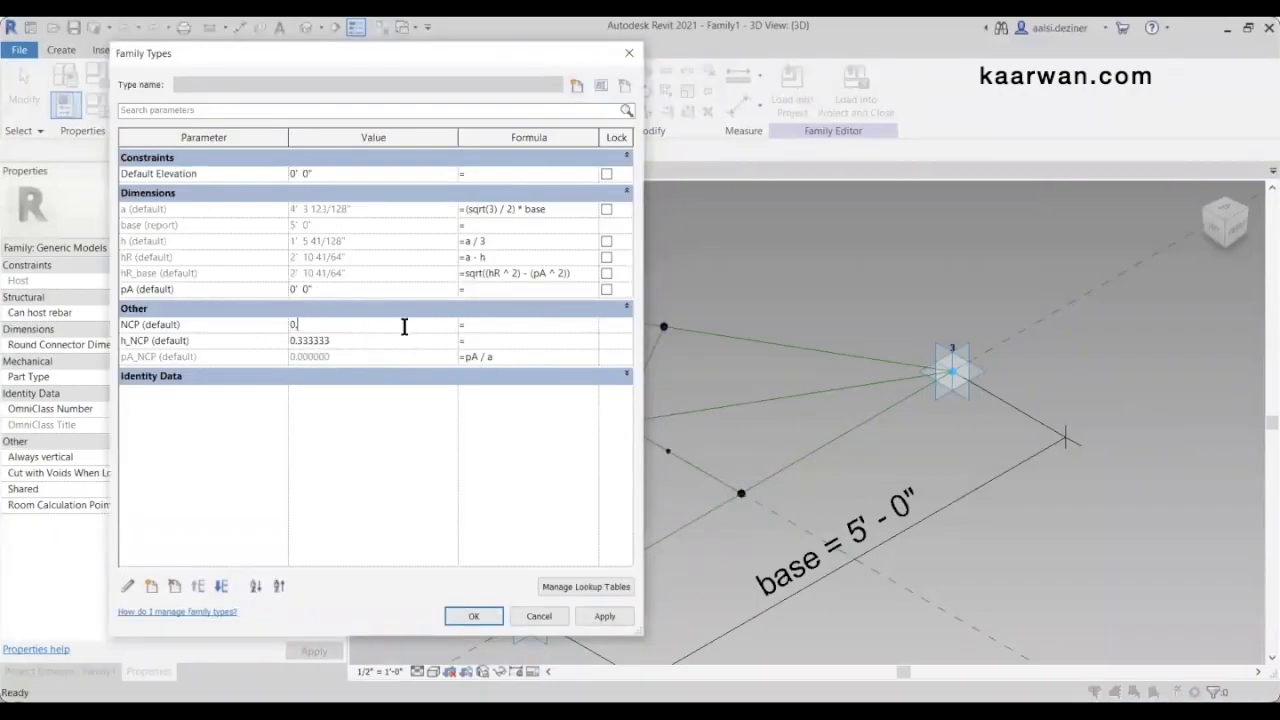
pyautogui.click(612, 617)
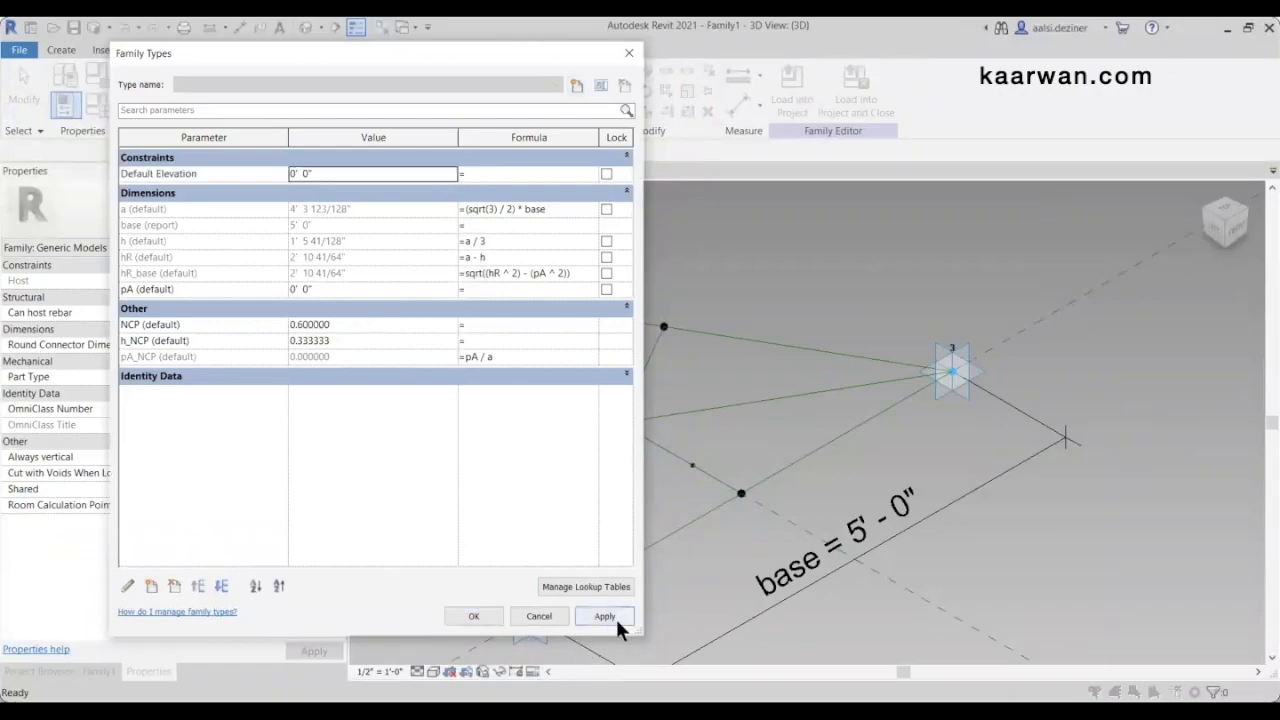
pyautogui.click(485, 615)
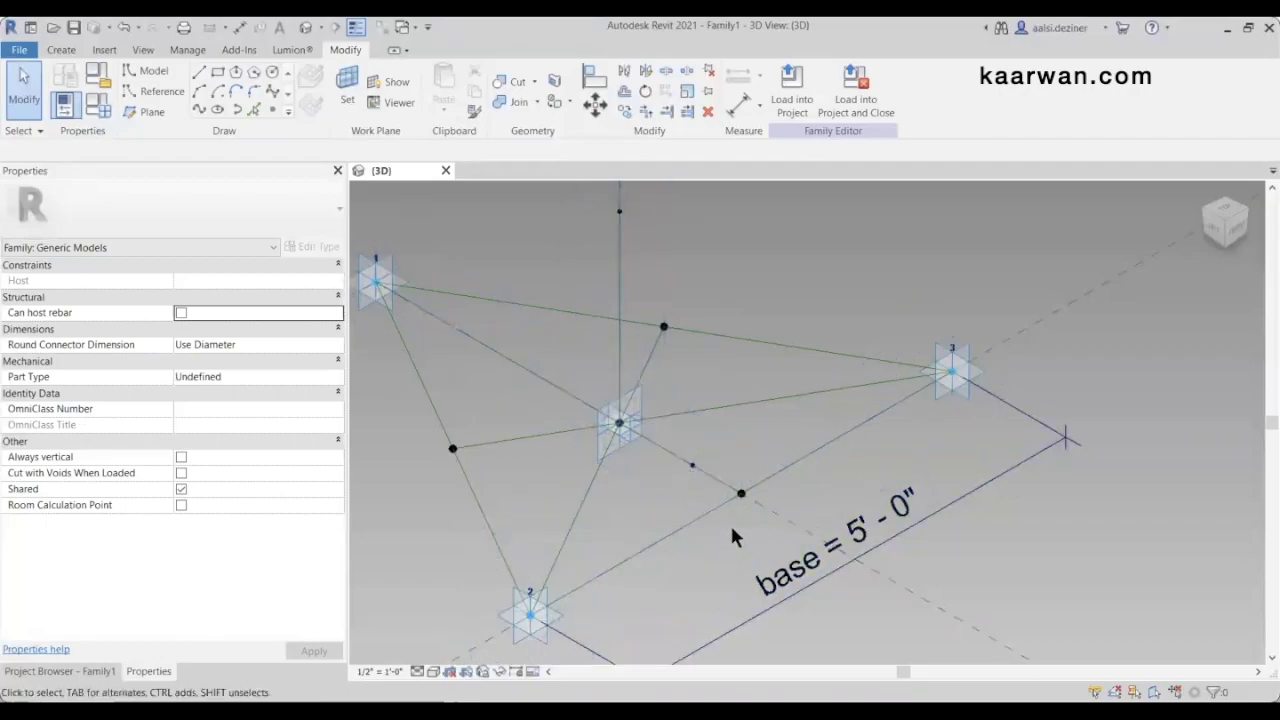
# Keep the vertical line's reference point measured from Beginning and associate its Normalized Curve Parameter with pA_NCP
pyautogui.scroll(-2, 733, 527)
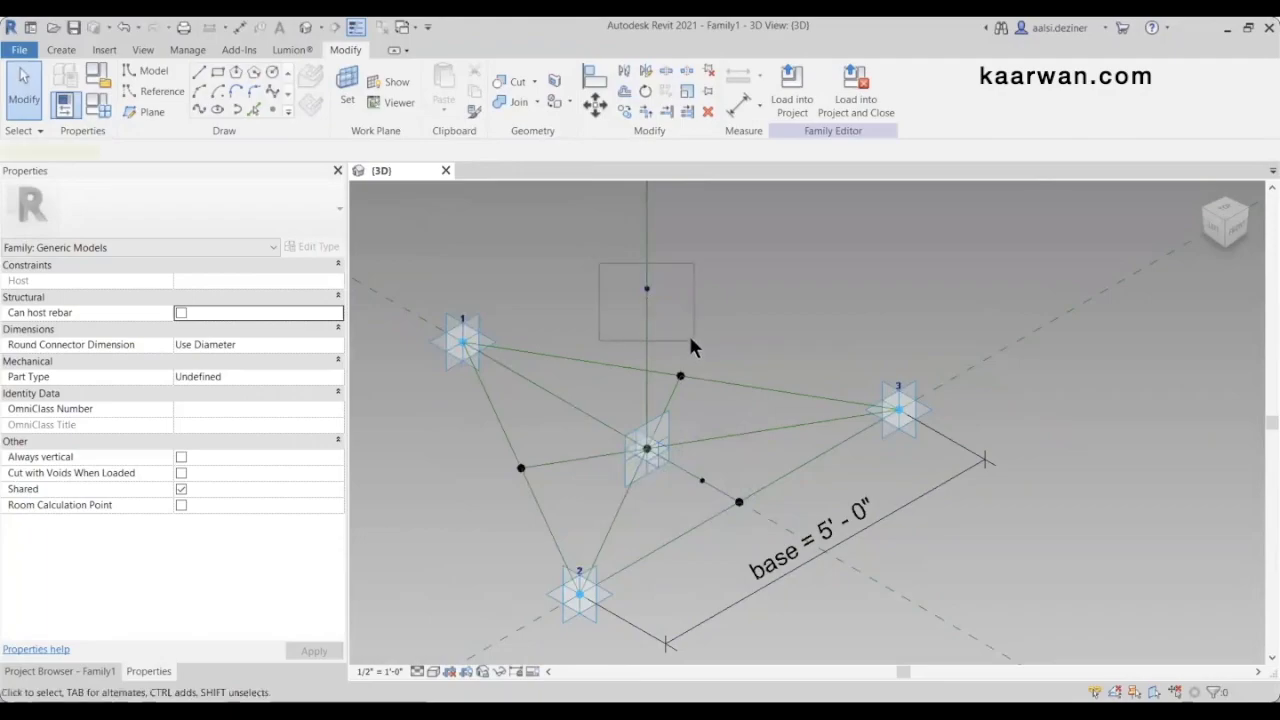
pyautogui.click(650, 300)
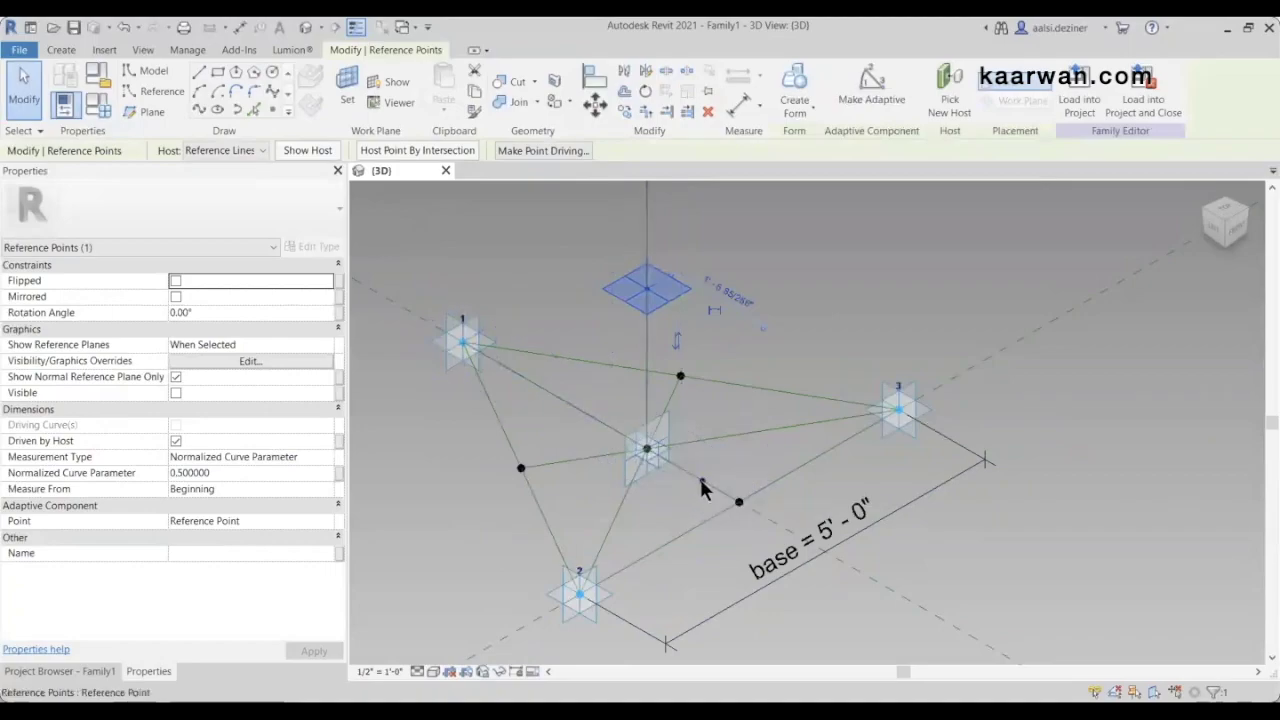
pyautogui.click(702, 486)
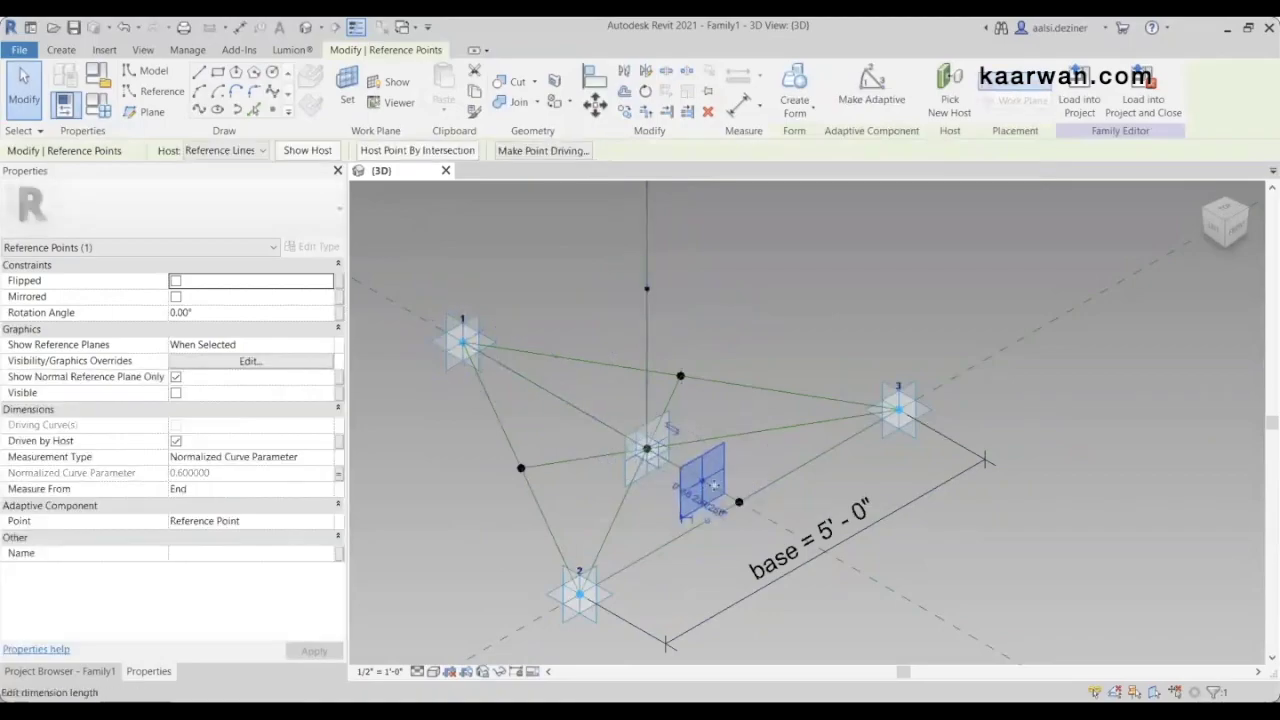
pyautogui.moveTo(601, 247); pyautogui.dragTo(655, 299)
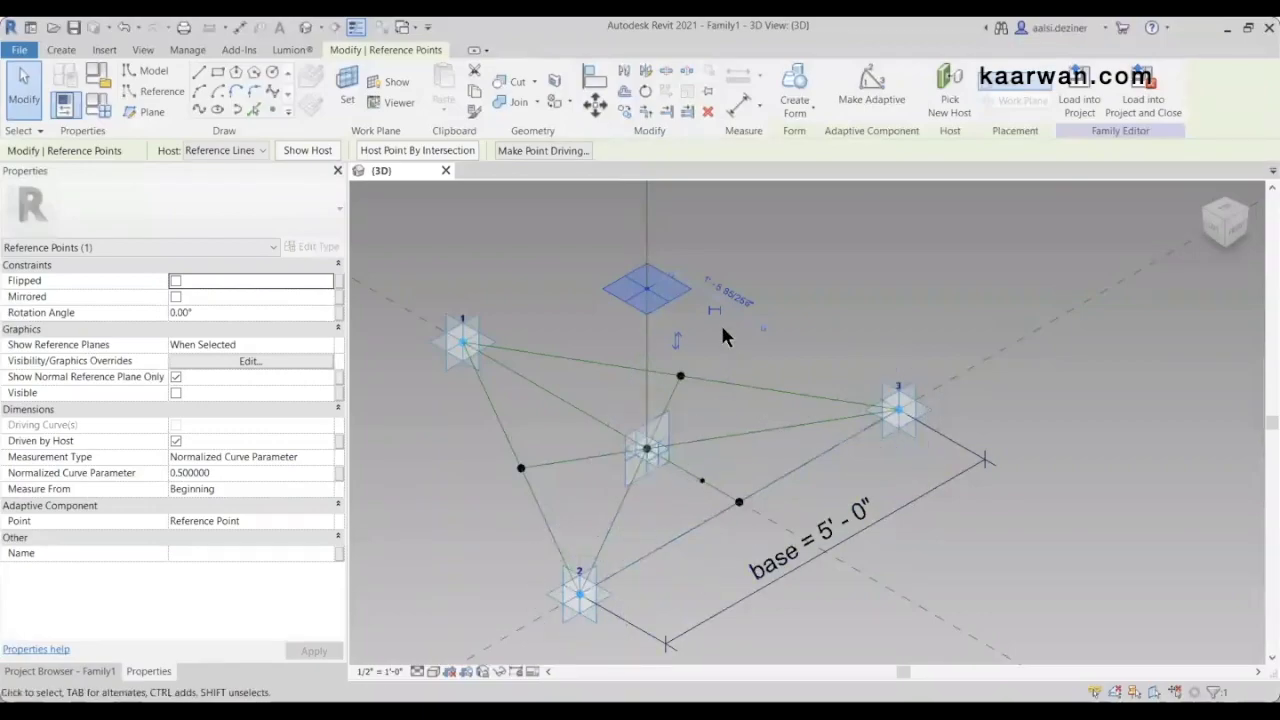
pyautogui.click(328, 489)
pyautogui.click(327, 489)
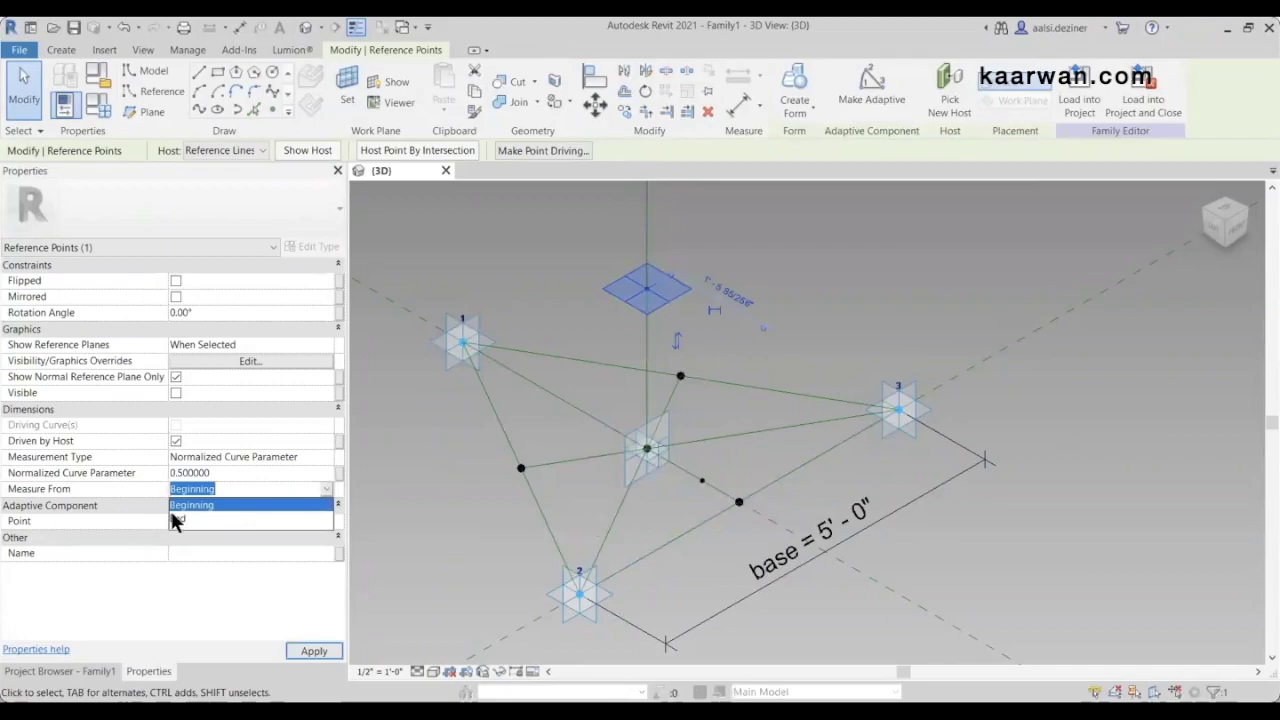
pyautogui.click(330, 497)
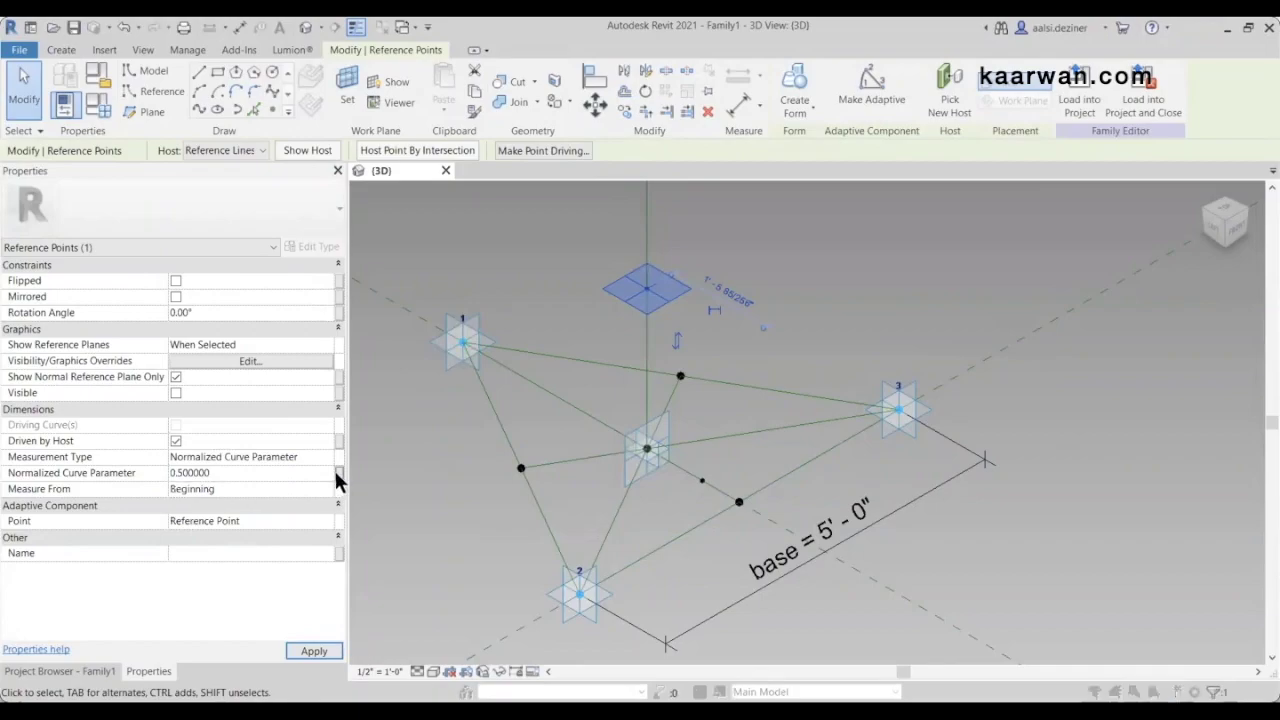
pyautogui.click(334, 472)
pyautogui.click(438, 222)
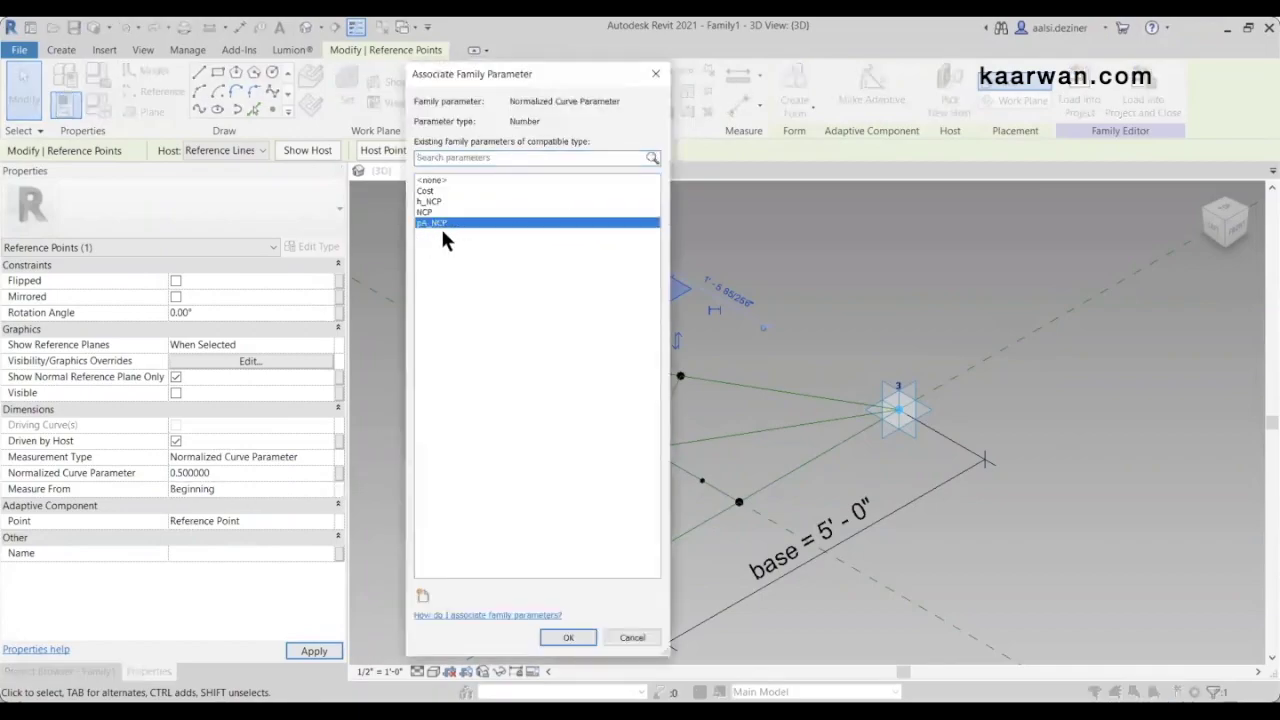
pyautogui.click(574, 637)
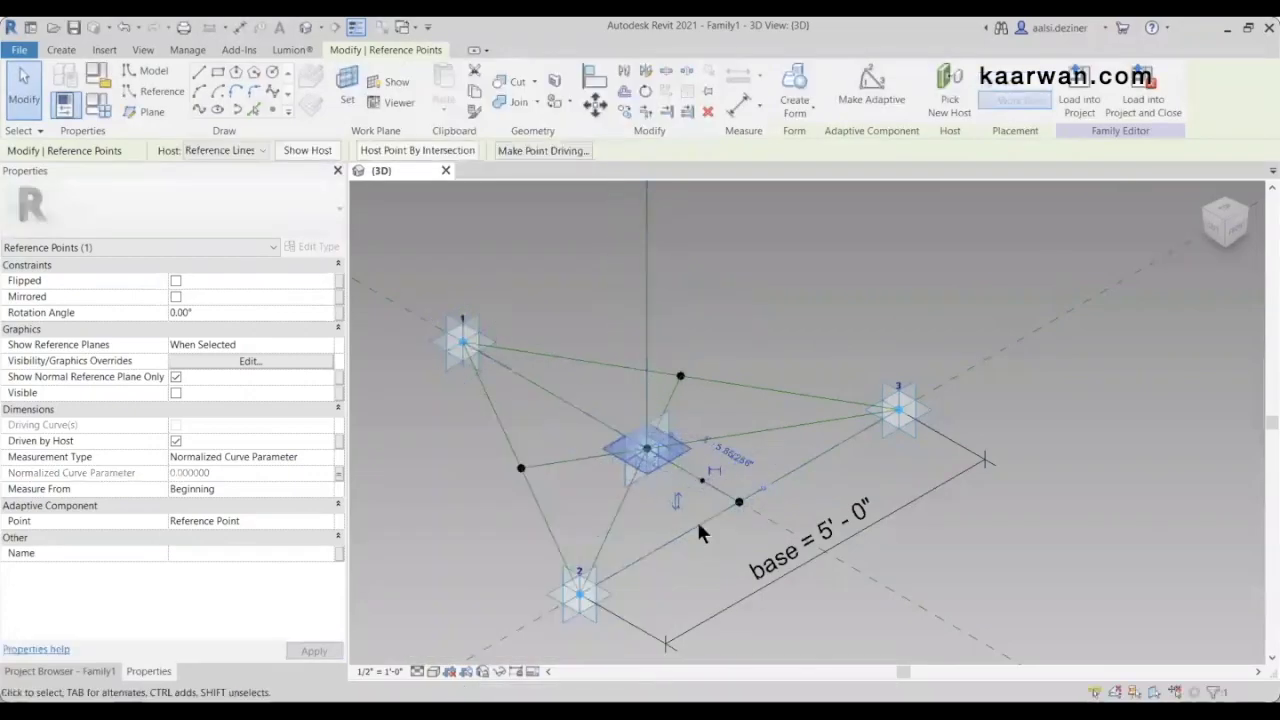
# Add a family parameter named Lh as an instance parameter of type Length, grouped under Dimensions
pyautogui.scroll(-2, 698, 529)
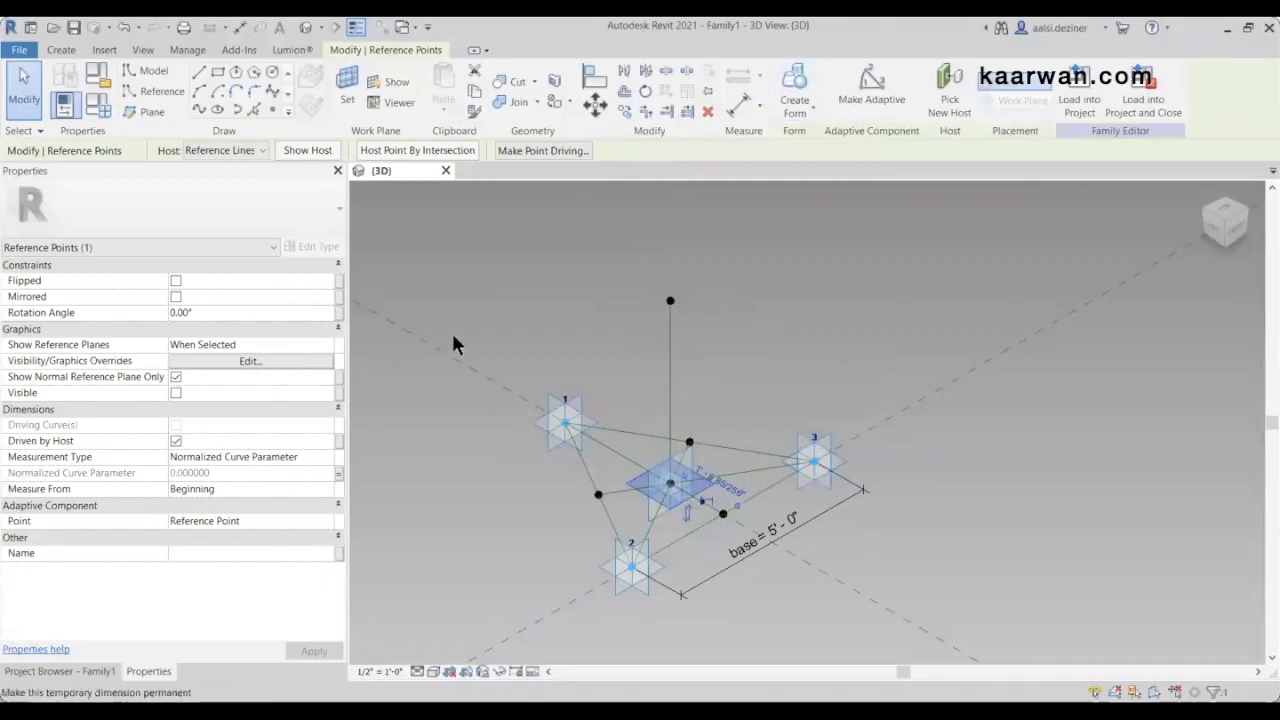
pyautogui.click(100, 104)
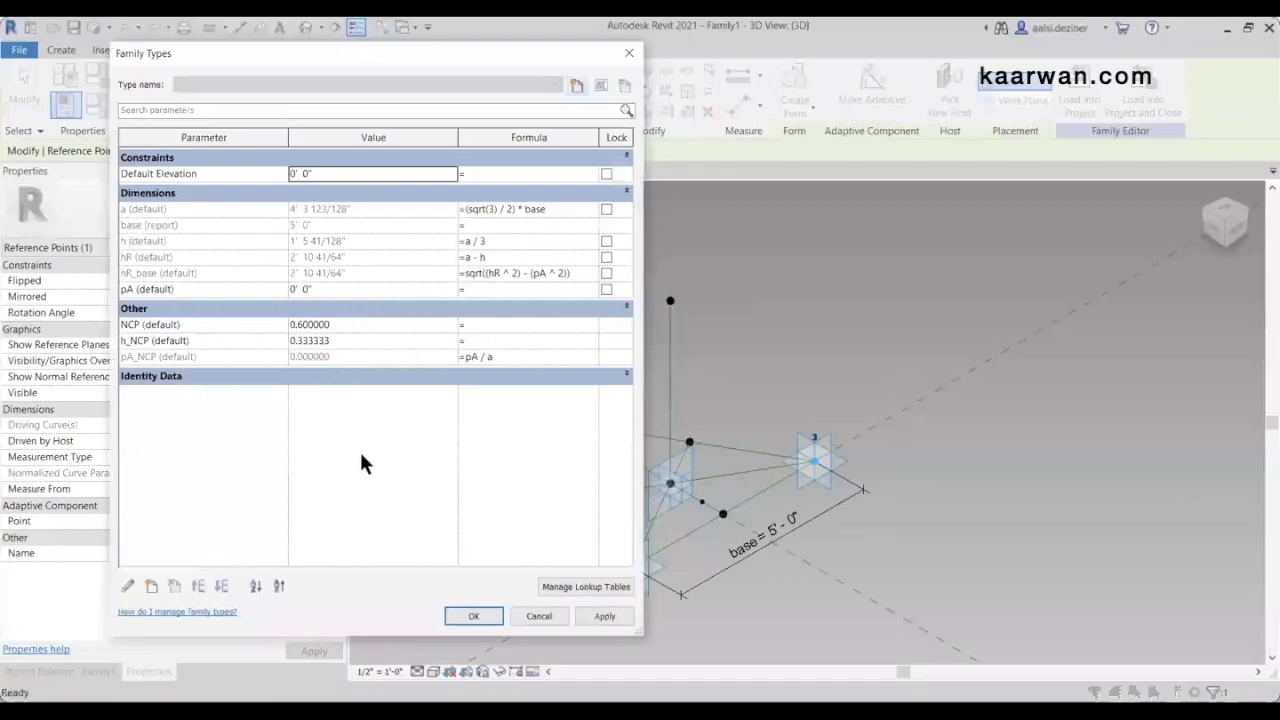
pyautogui.click(151, 586)
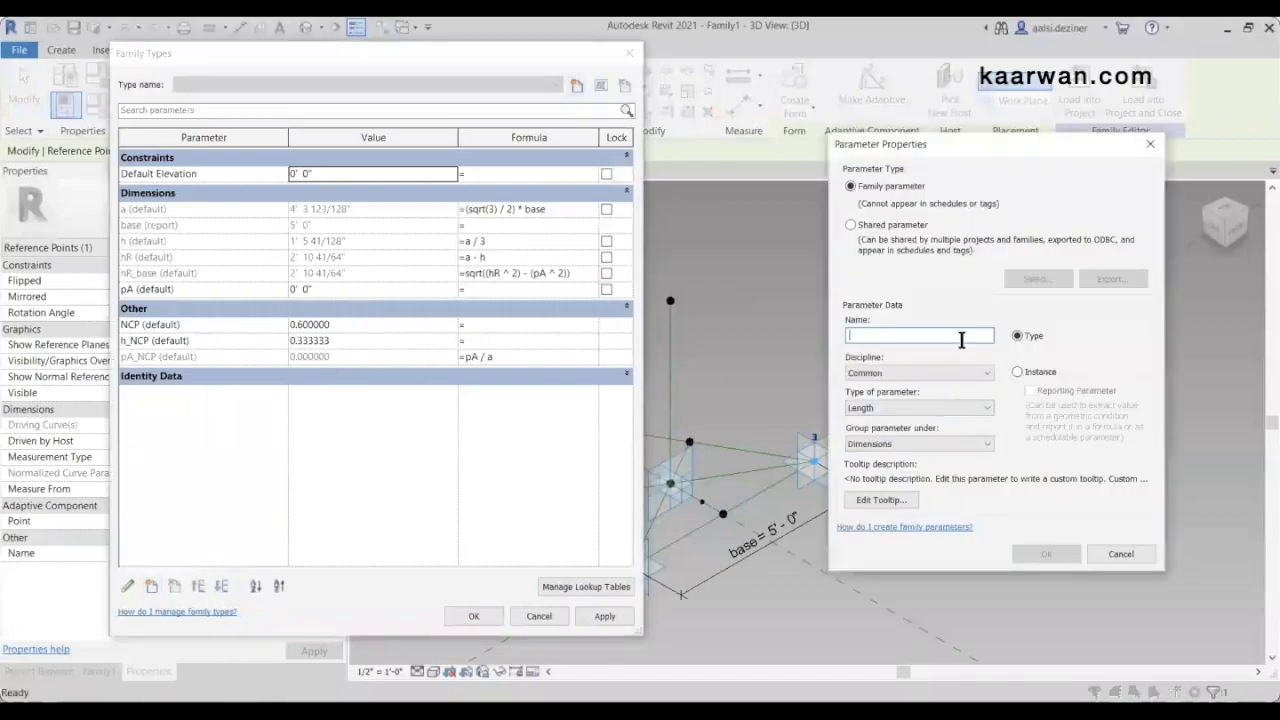
pyautogui.write('r')
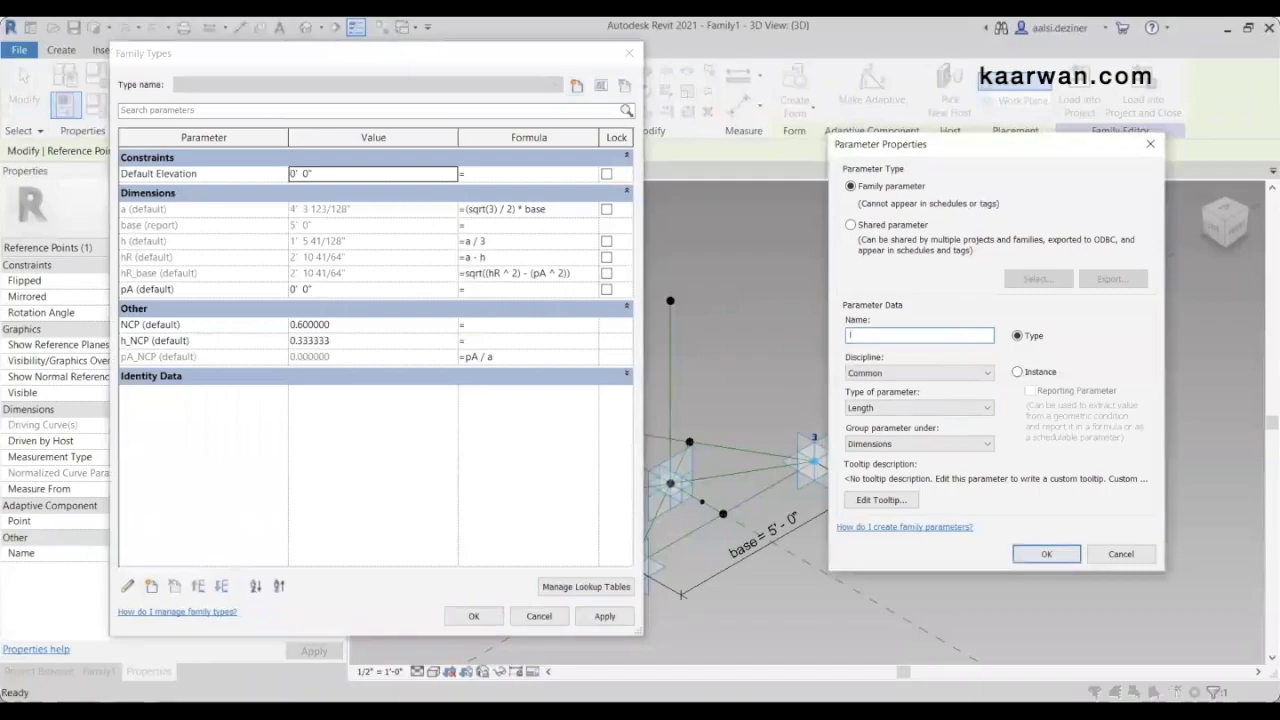
pyautogui.press('BackSpace')
pyautogui.write('Lh')
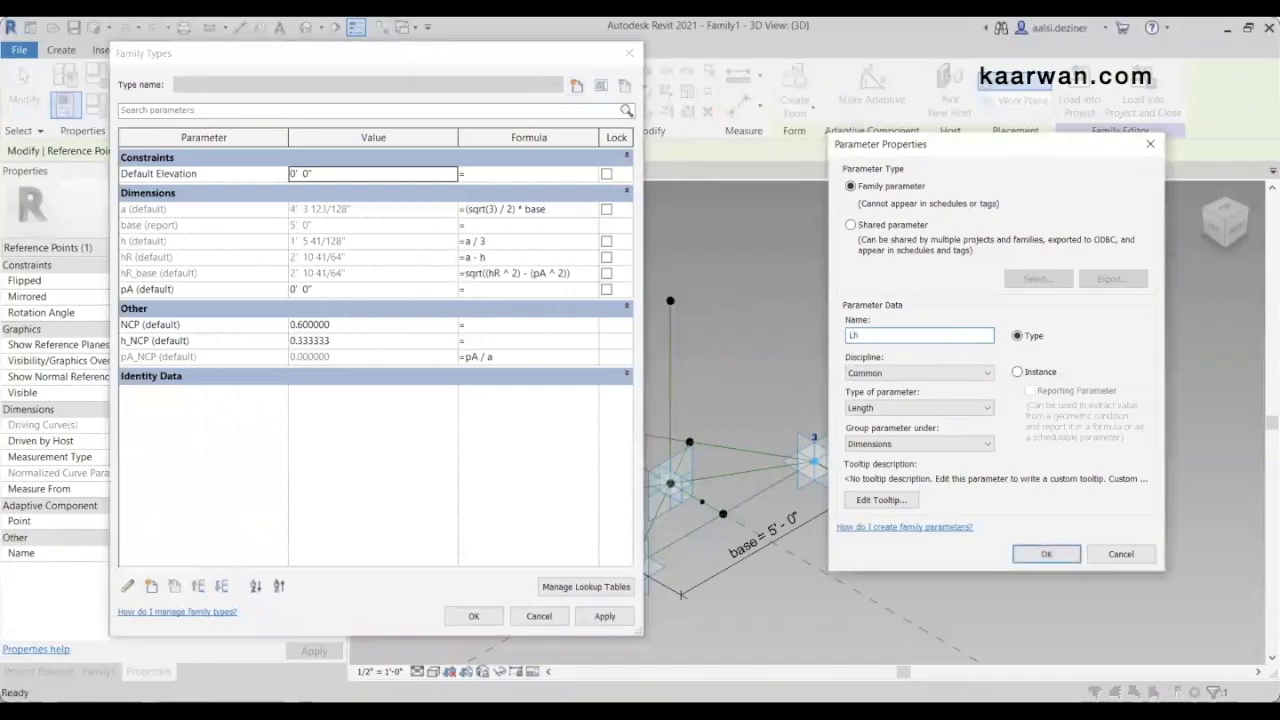
pyautogui.click(1048, 372)
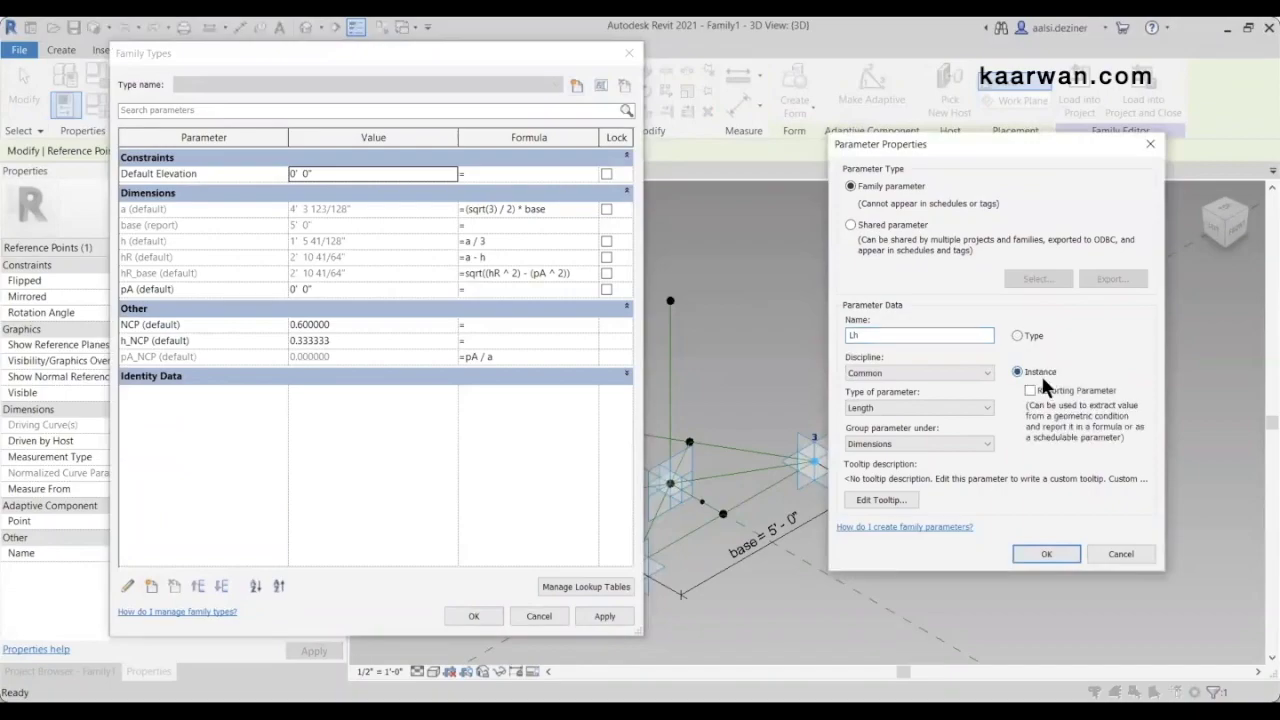
pyautogui.click(1046, 554)
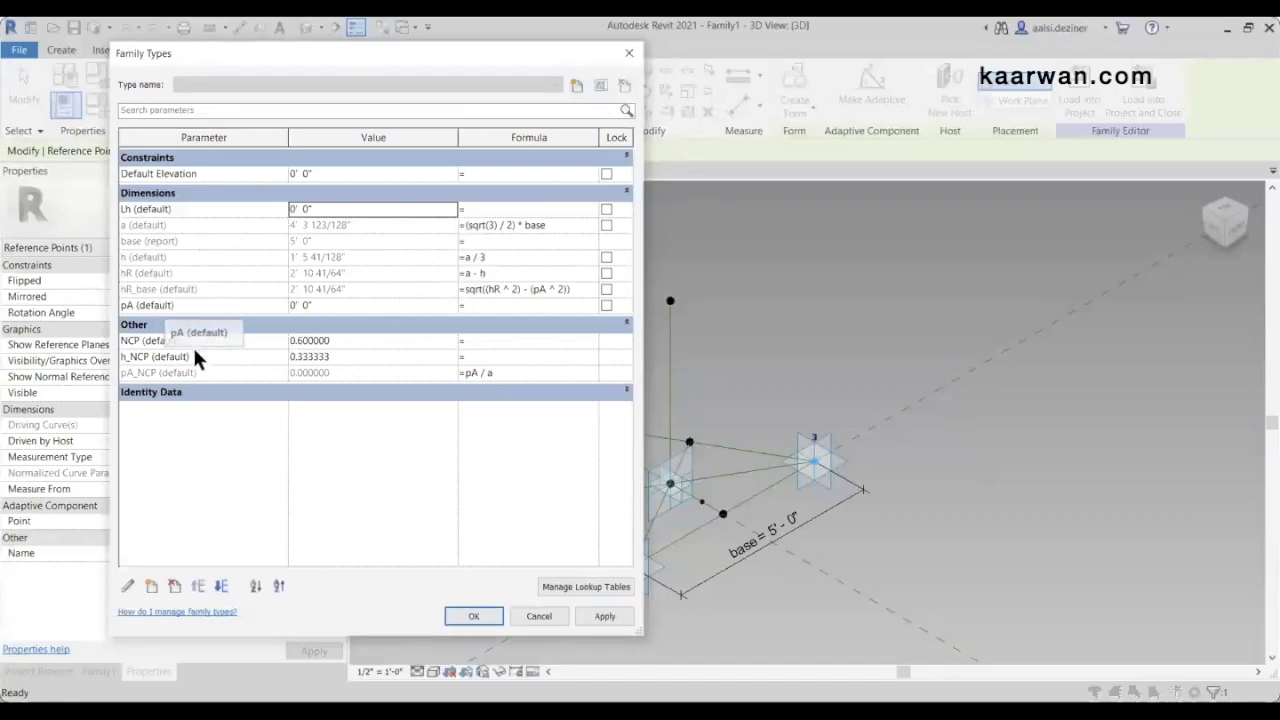
# Add a family parameter named hR_NCP as an instance parameter of type Number, grouped under Other
pyautogui.click(151, 586)
pyautogui.write('h')
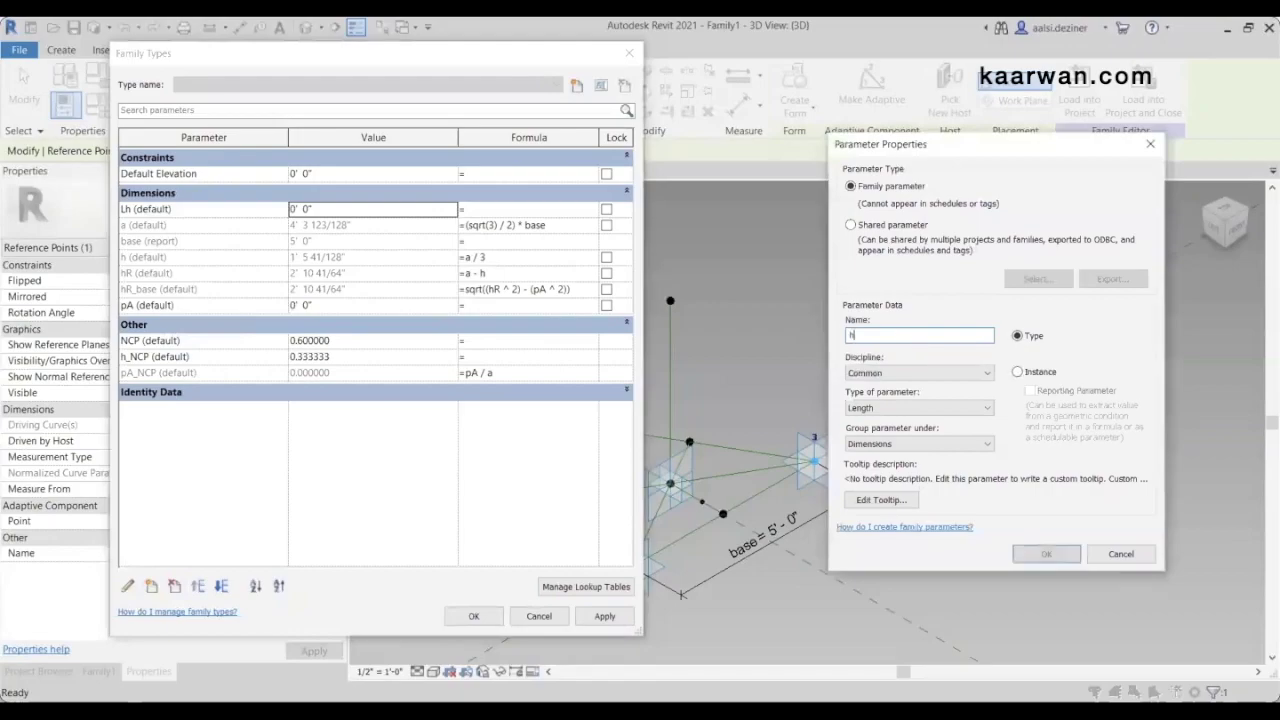
pyautogui.write('R_')
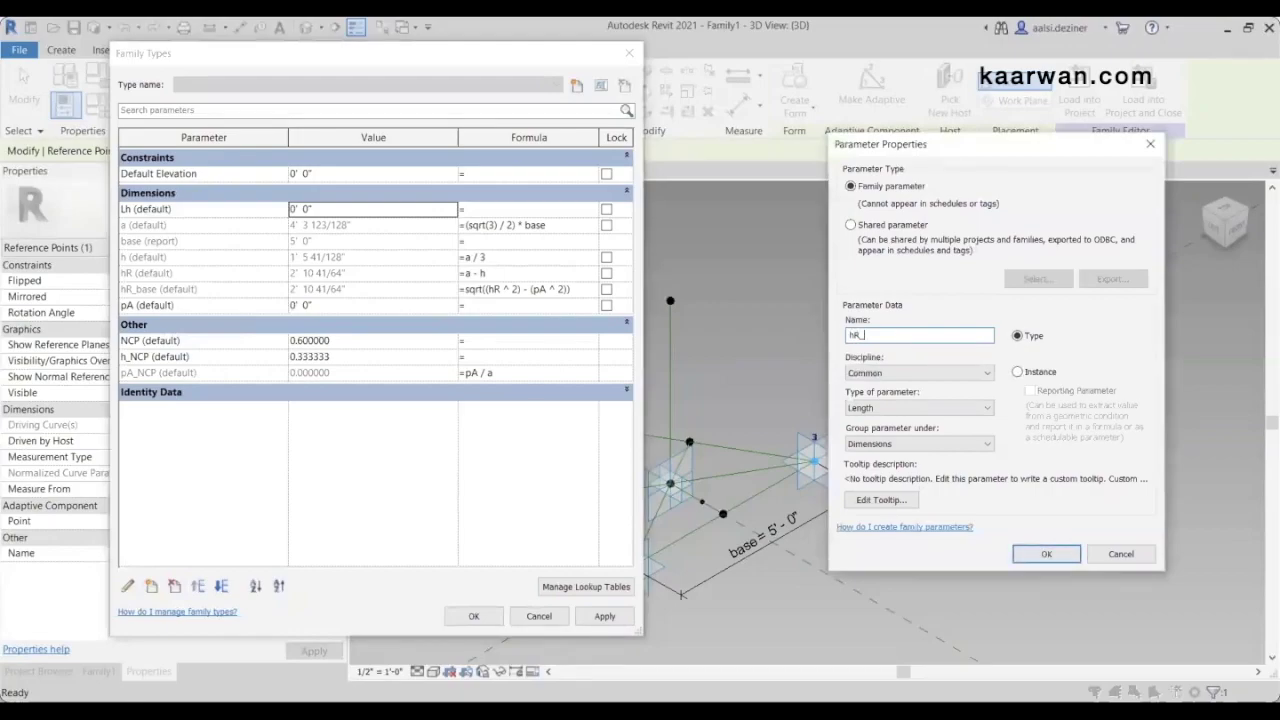
pyautogui.write('NCP')
pyautogui.click(1039, 370)
pyautogui.click(934, 408)
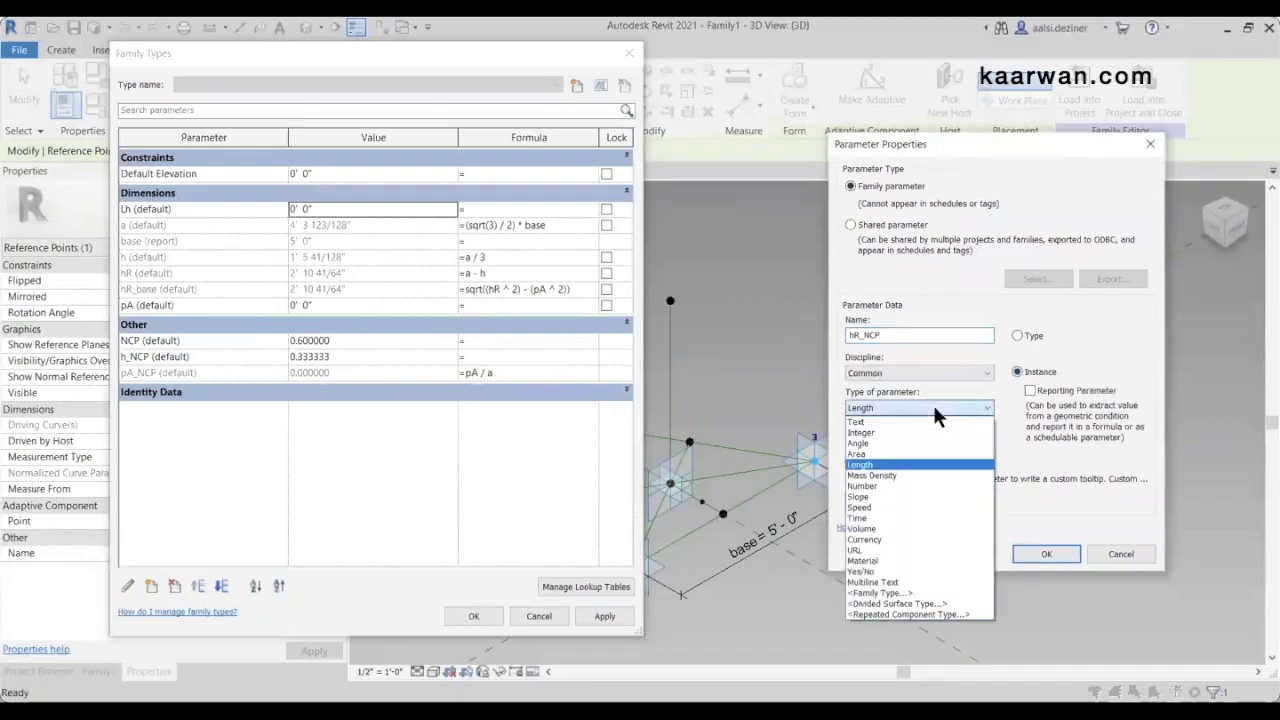
pyautogui.click(876, 487)
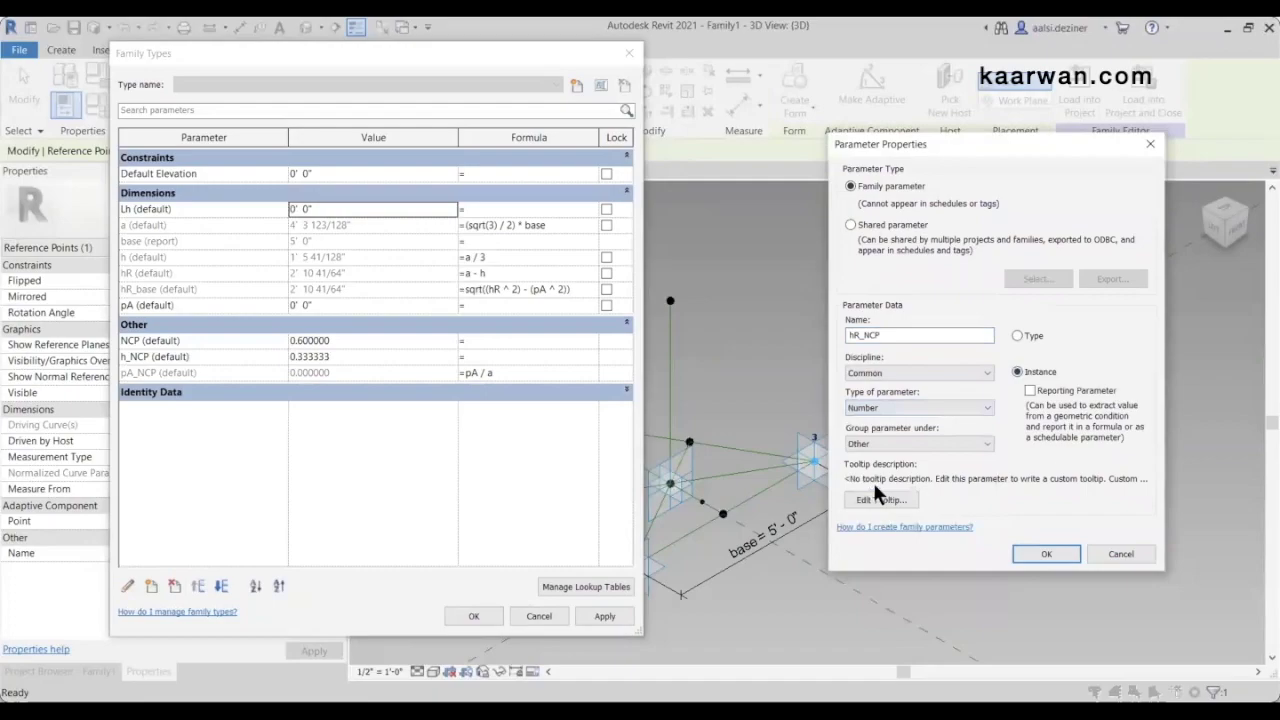
pyautogui.click(1037, 548)
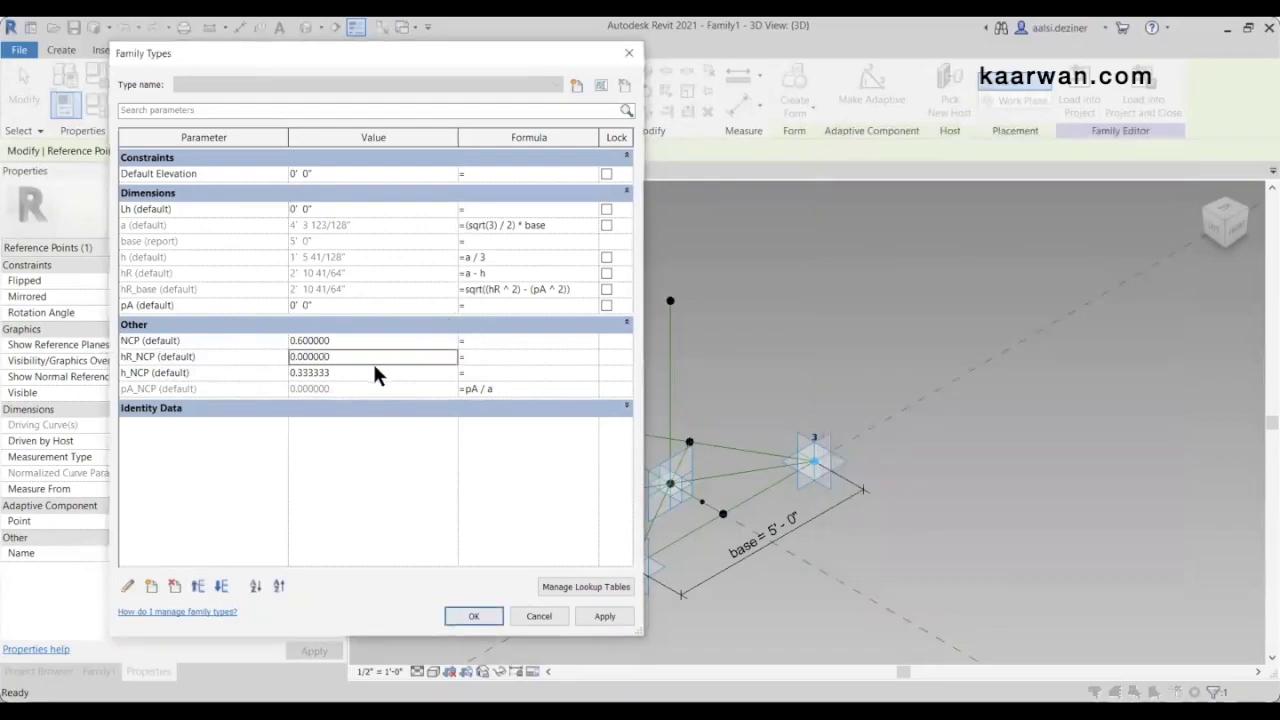
# Set the formula of hR_NCP to hR_base / hR
pyautogui.click(490, 358)
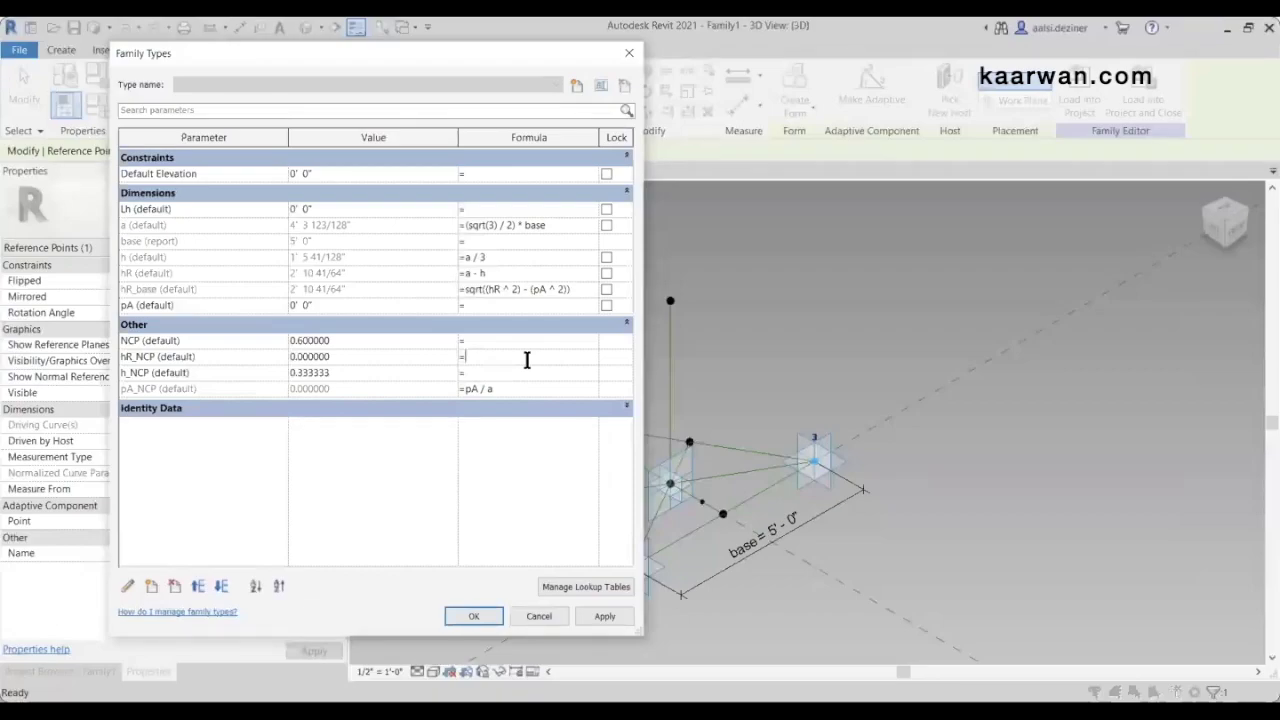
pyautogui.click(214, 289)
pyautogui.hotkey('ctrl', 'c')
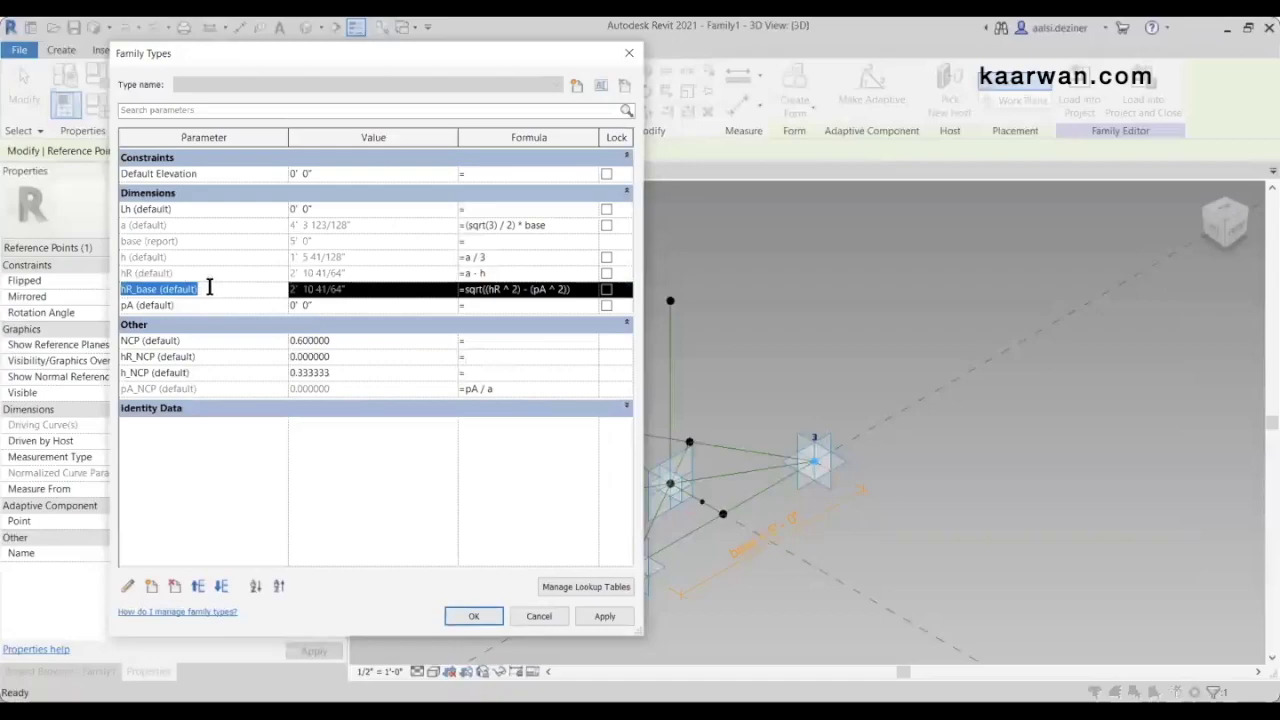
pyautogui.click(491, 357)
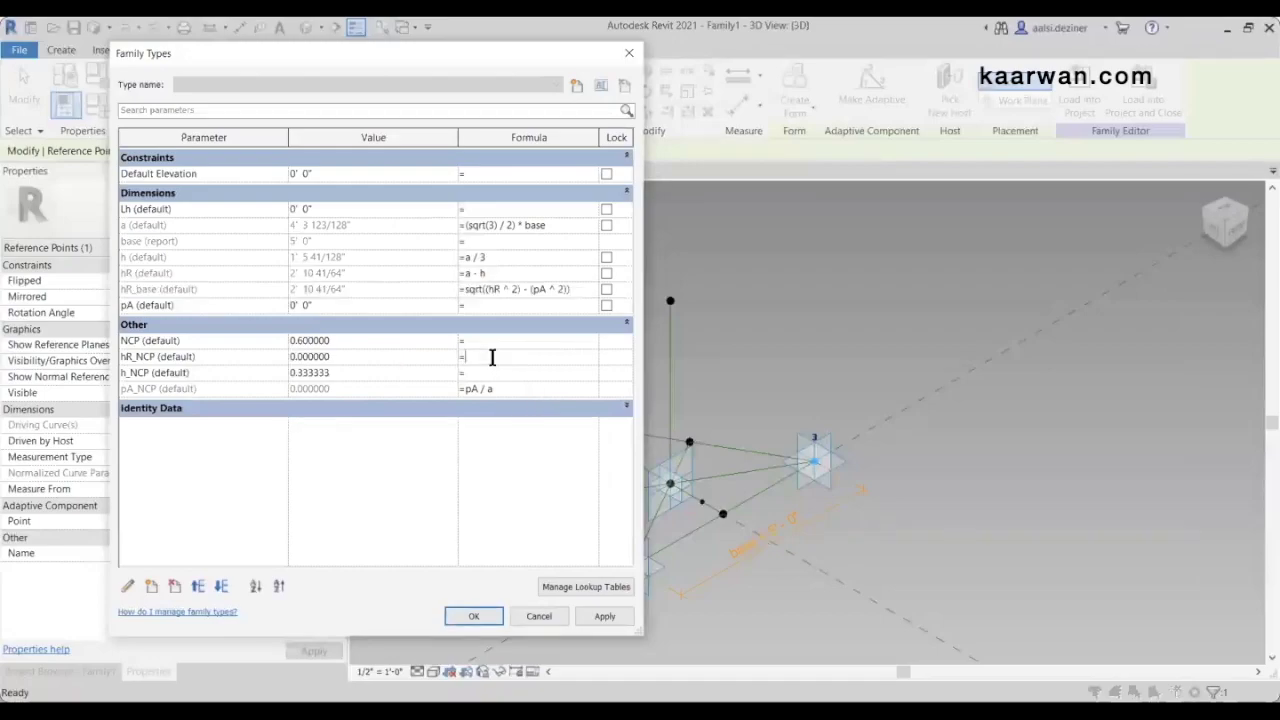
pyautogui.hotkey('ctrl', 'v')
pyautogui.press('BackSpace')
pyautogui.press('BackSpace')
pyautogui.press('BackSpace')
pyautogui.press('BackSpace')
pyautogui.press('BackSpace')
pyautogui.press('BackSpace')
pyautogui.press('BackSpace')
pyautogui.press('BackSpace')
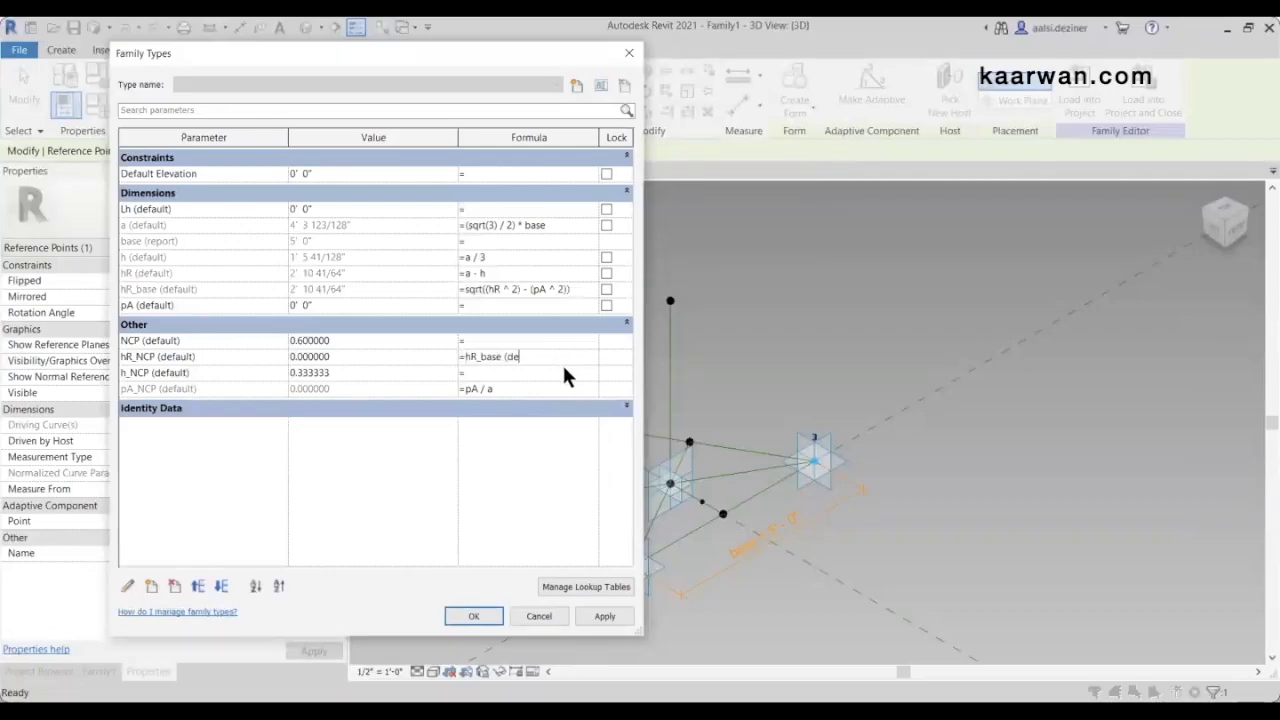
pyautogui.write('/')
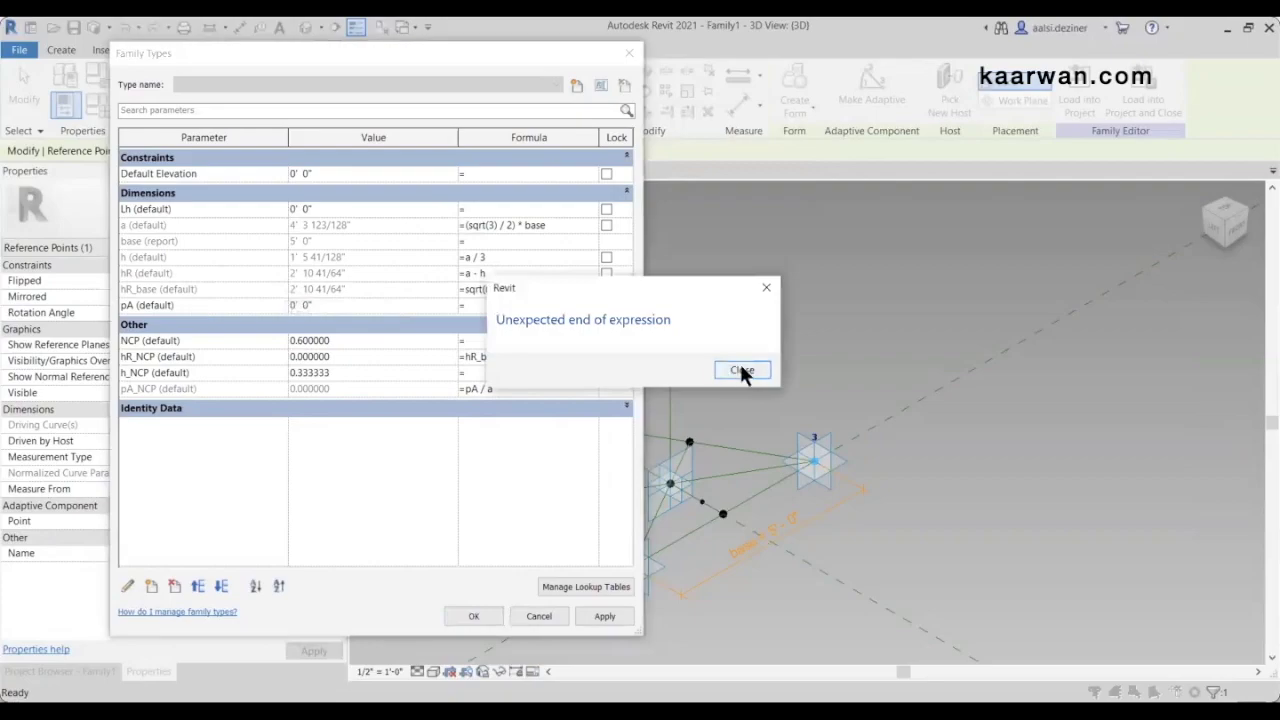
pyautogui.click(741, 371)
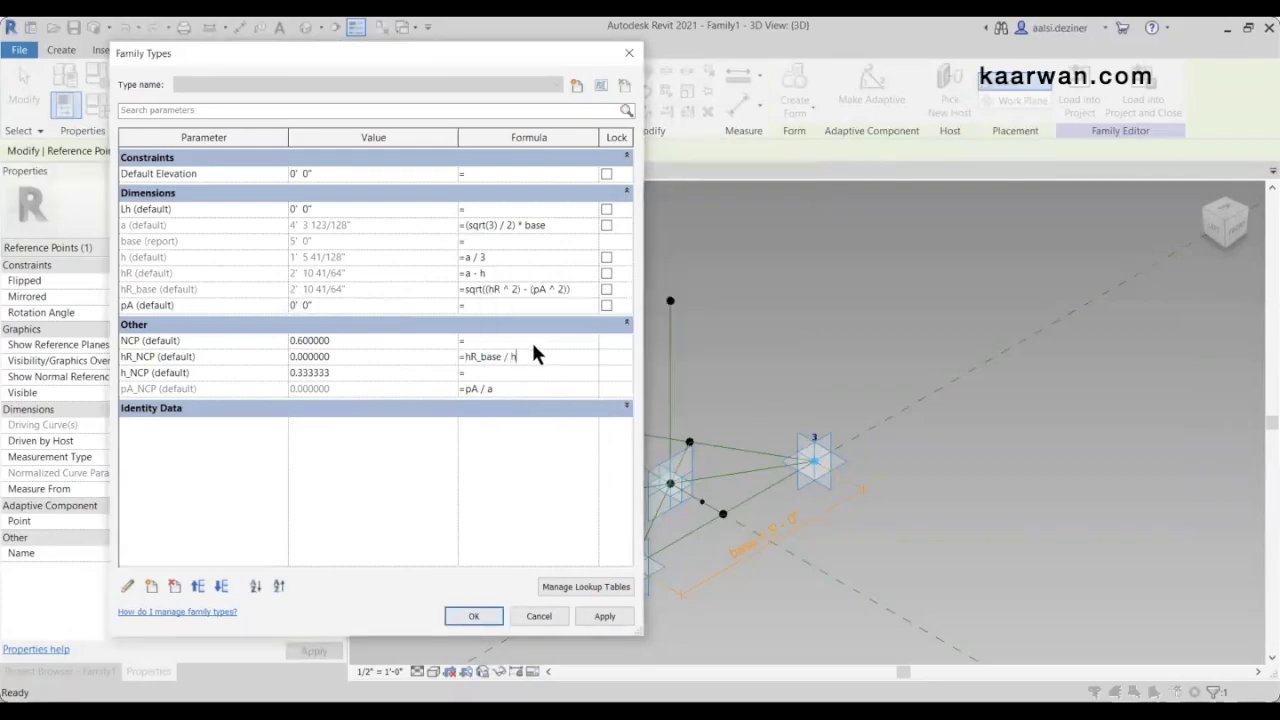
pyautogui.write('R')
pyautogui.click(534, 388)
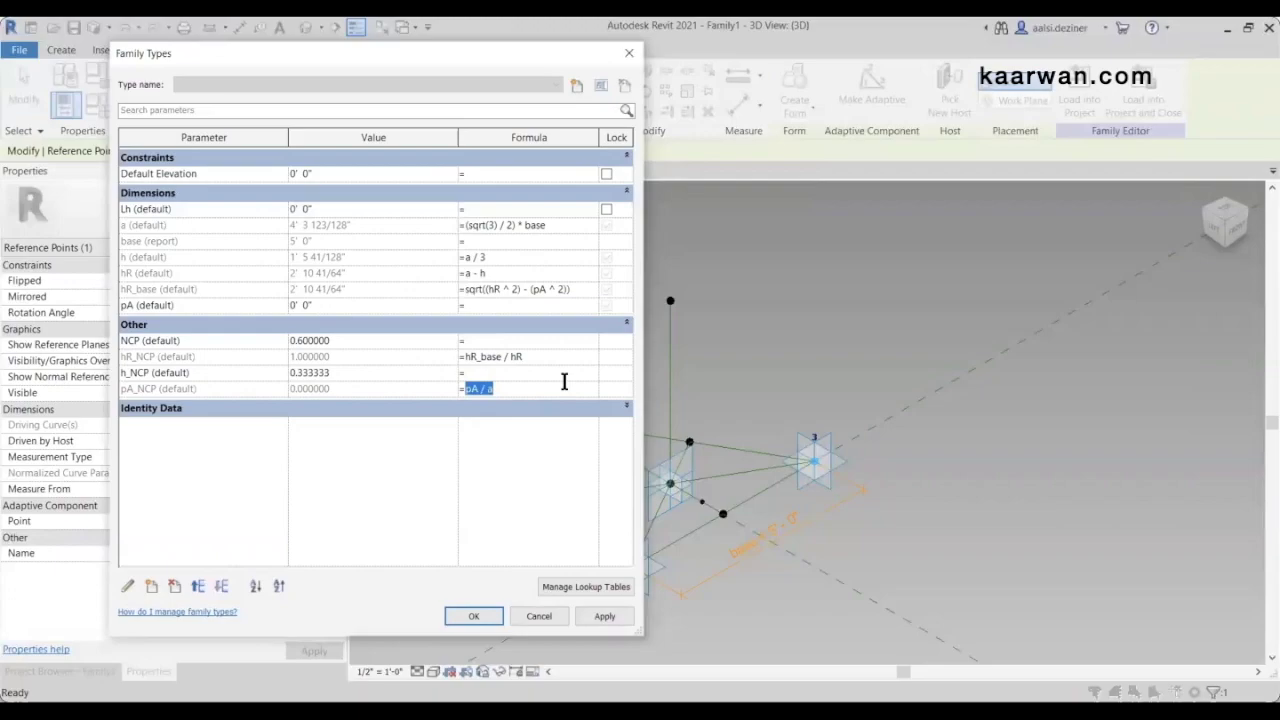
# Set the formula of the Lh parameter to h * (1 - NCP)
pyautogui.click(512, 209)
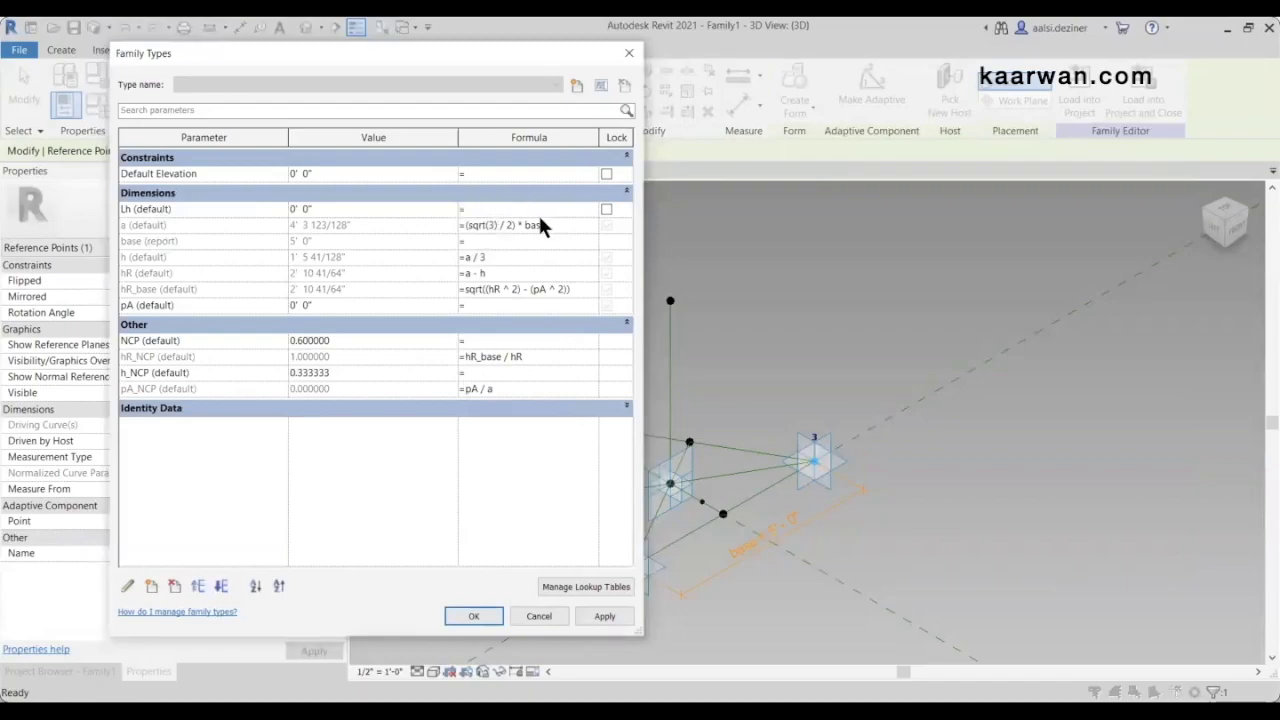
pyautogui.write('h *')
pyautogui.click(611, 211)
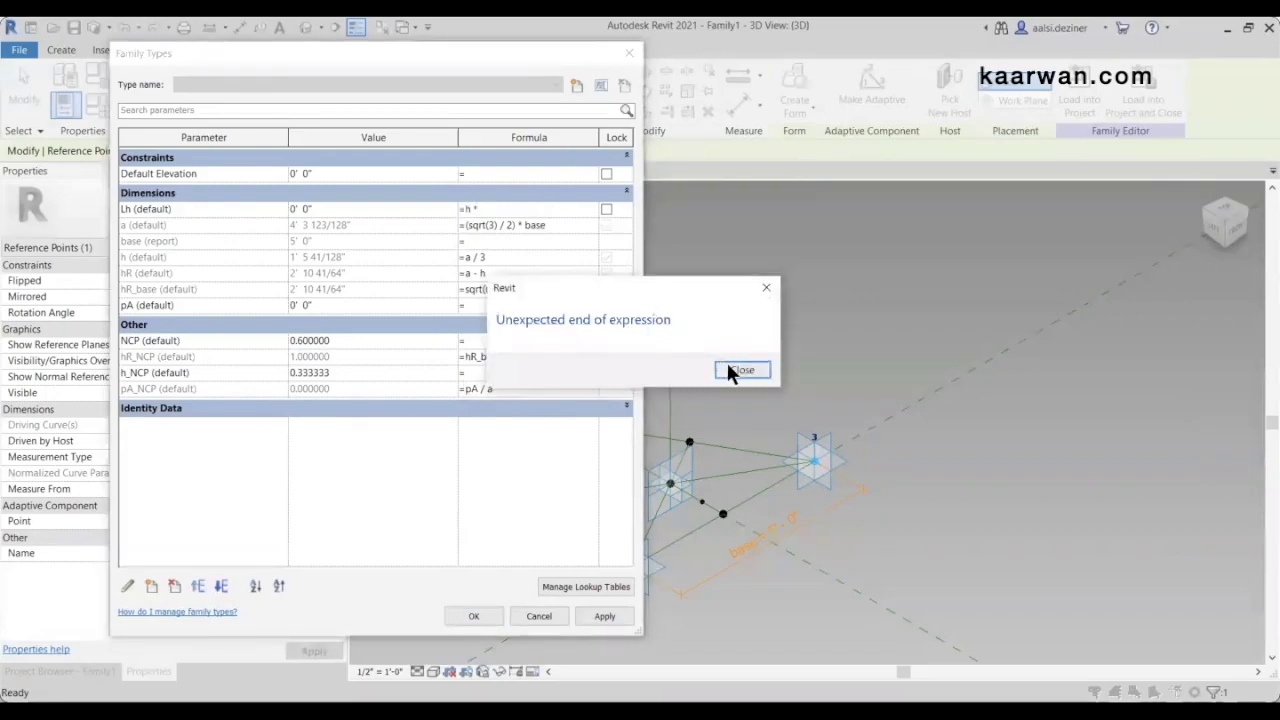
pyautogui.press('Return')
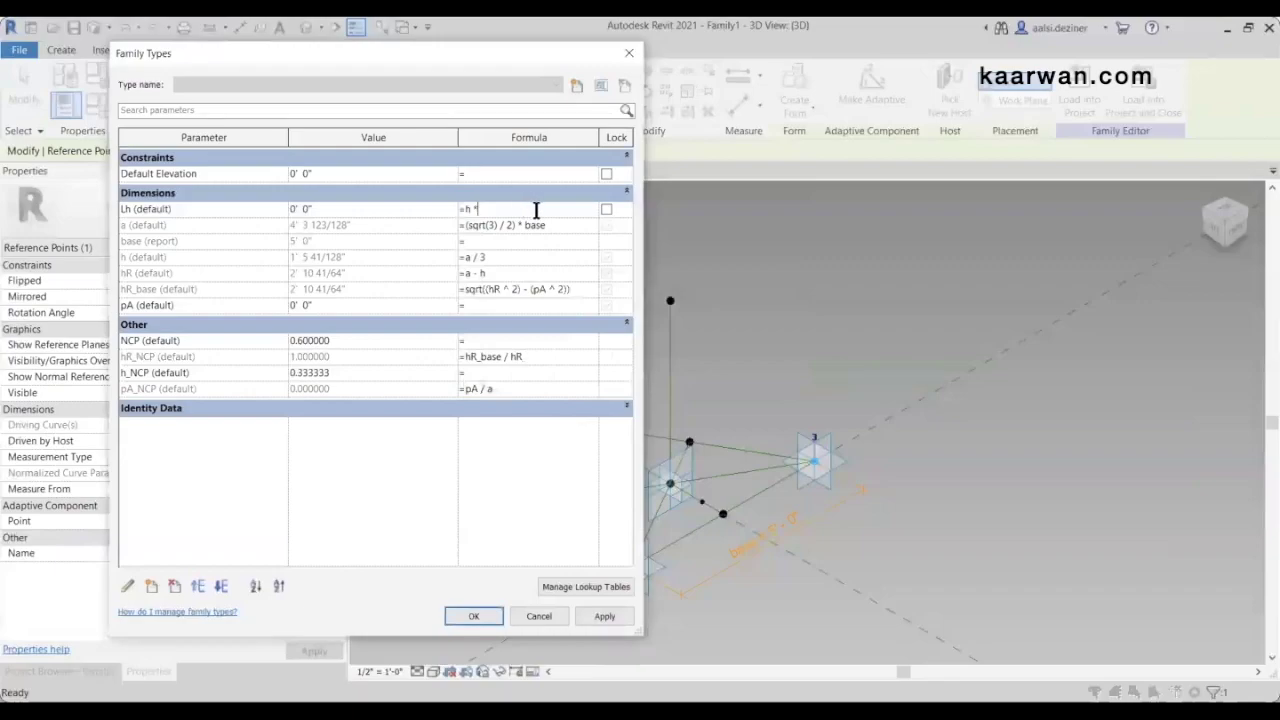
pyautogui.write('(1)')
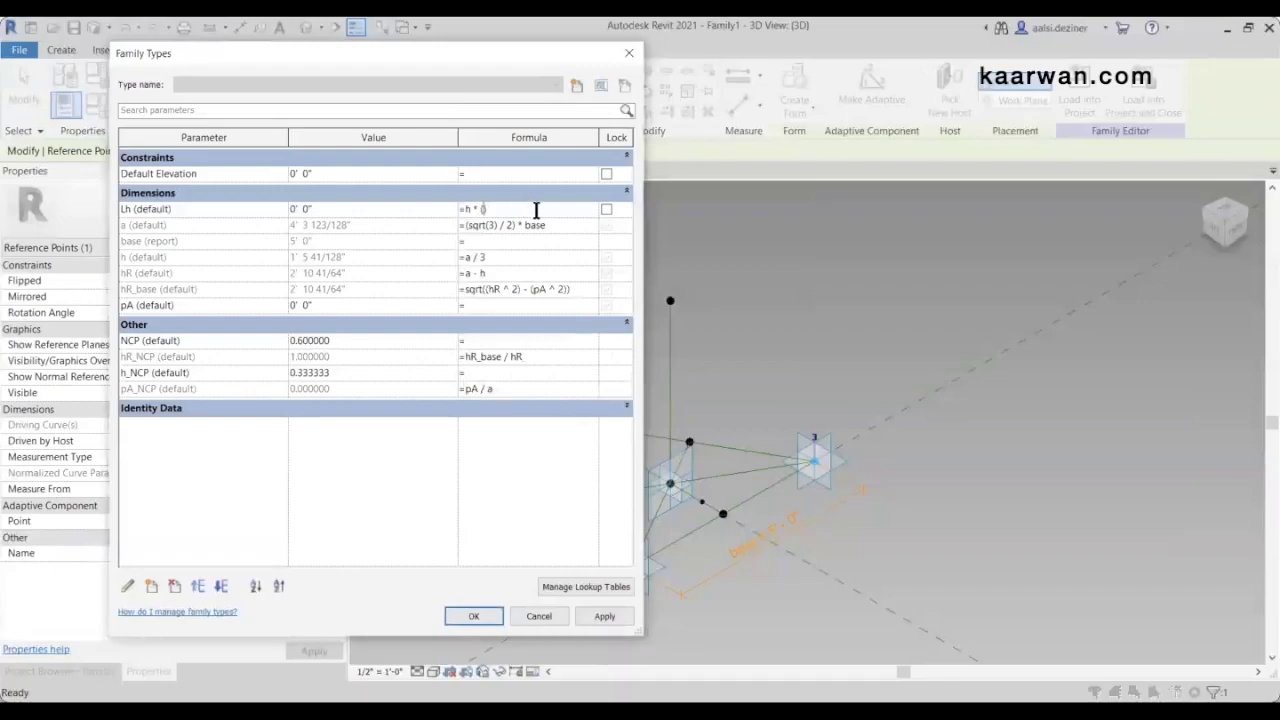
pyautogui.write('-NCP')
pyautogui.press('Return')
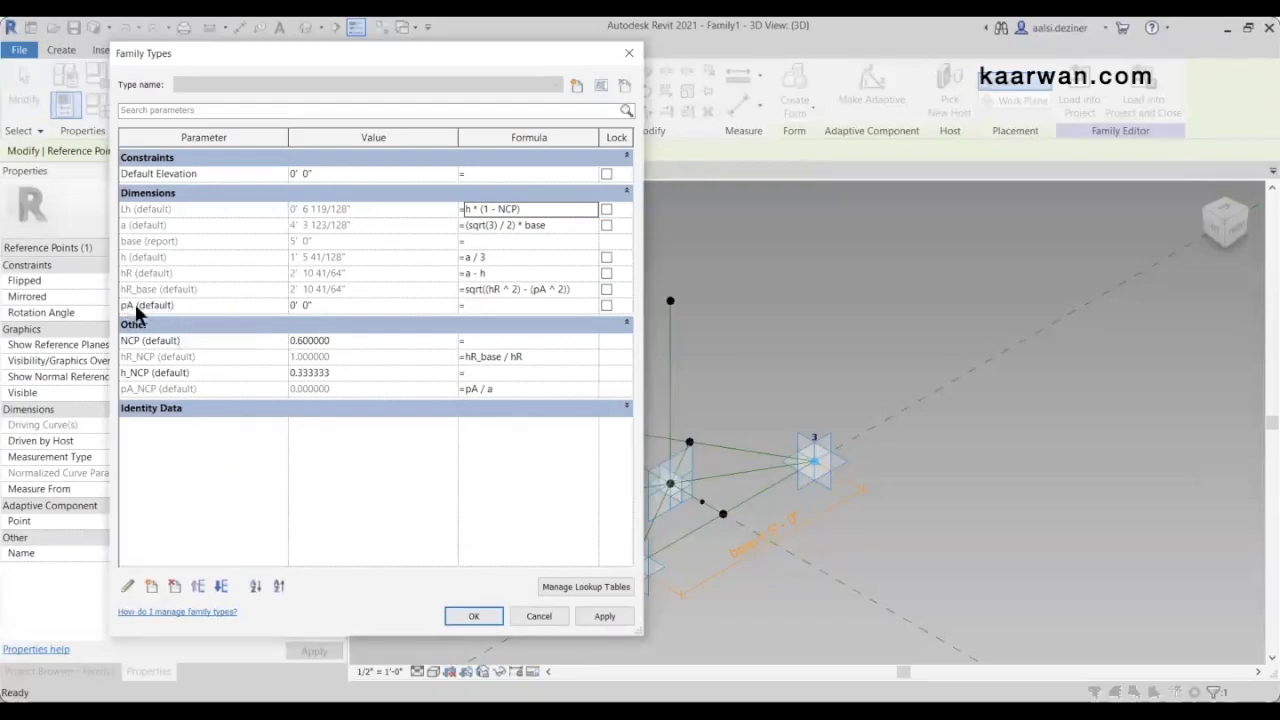
# Set the formula of the pA parameter to sqrt((h ^ 2) - (Lh ^ 2)), apply it and accept the family types
pyautogui.click(566, 289)
pyautogui.moveTo(570, 289); pyautogui.dragTo(468, 289)
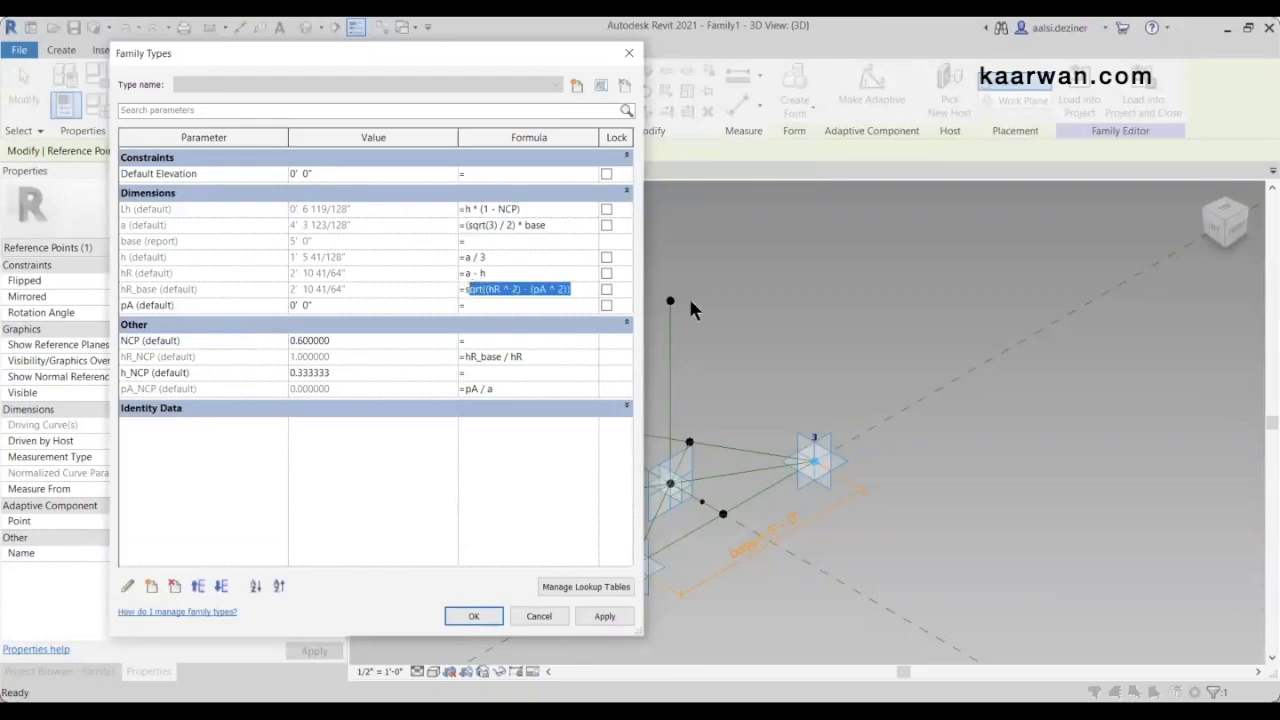
pyautogui.hotkey('shift', 'Left')
pyautogui.hotkey('ctrl', 'c')
pyautogui.click(560, 292)
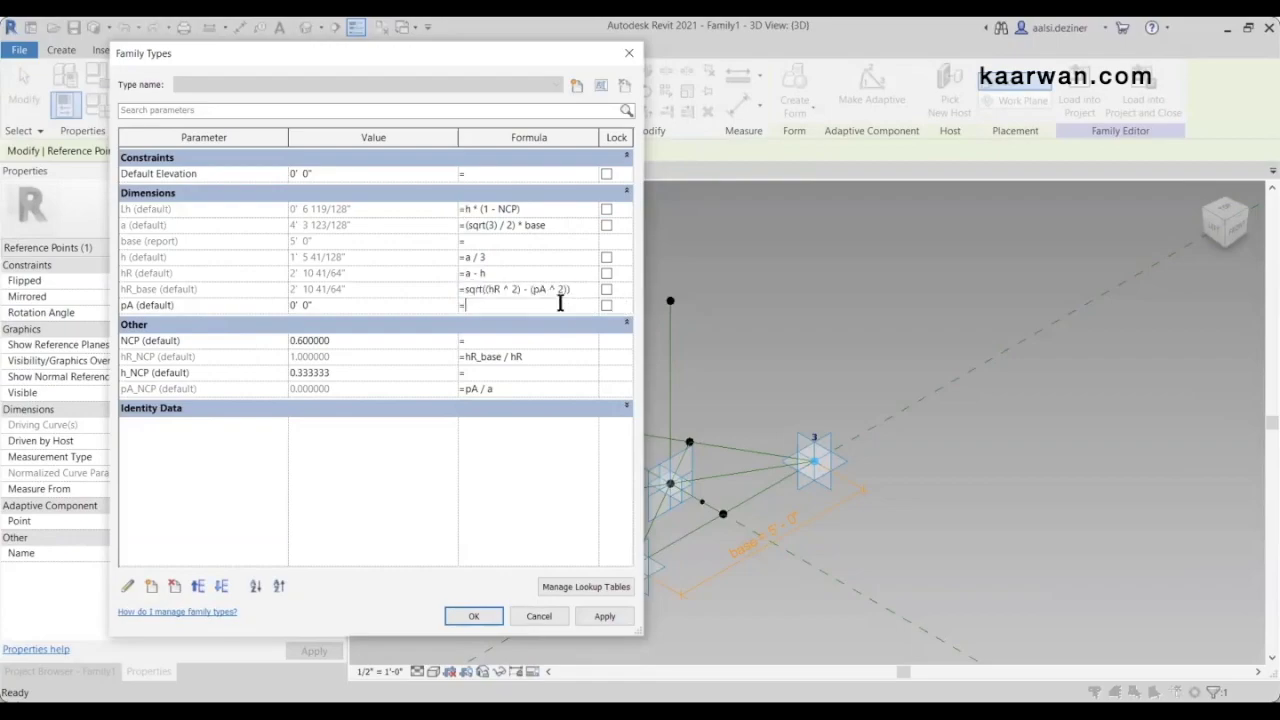
pyautogui.hotkey('ctrl', 'v')
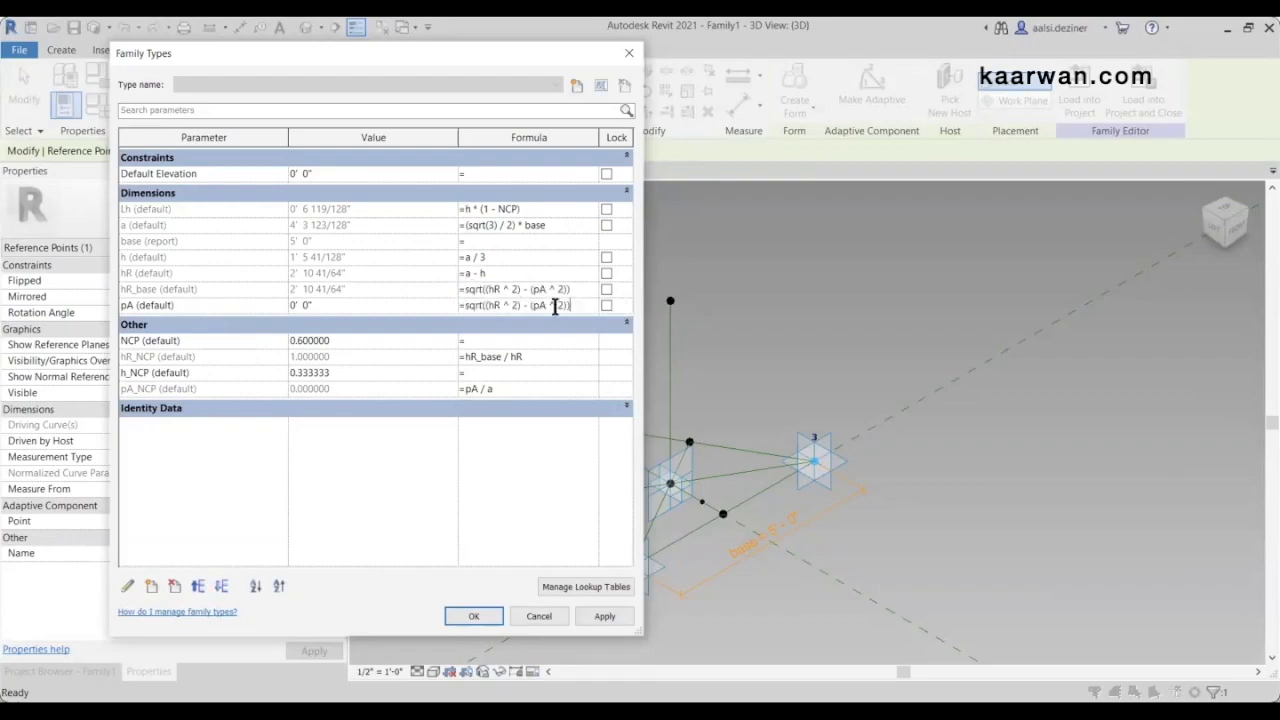
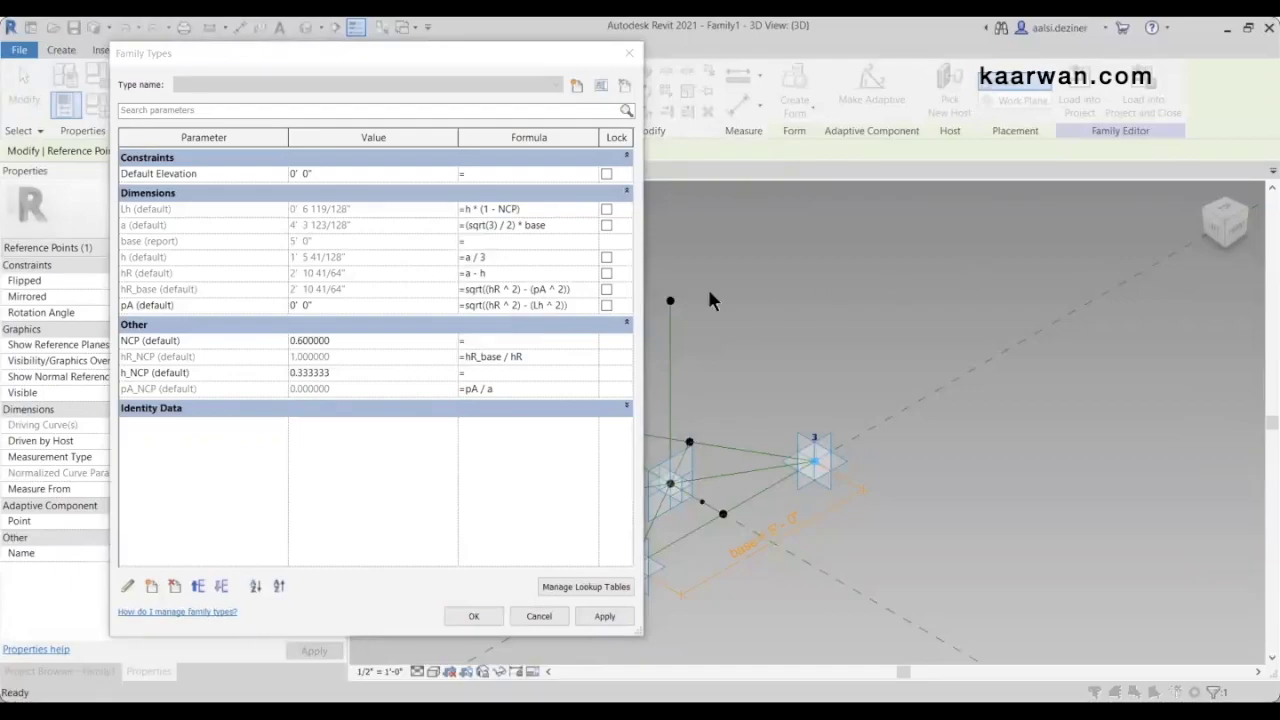
pyautogui.click(500, 305)
pyautogui.press('BackSpace')
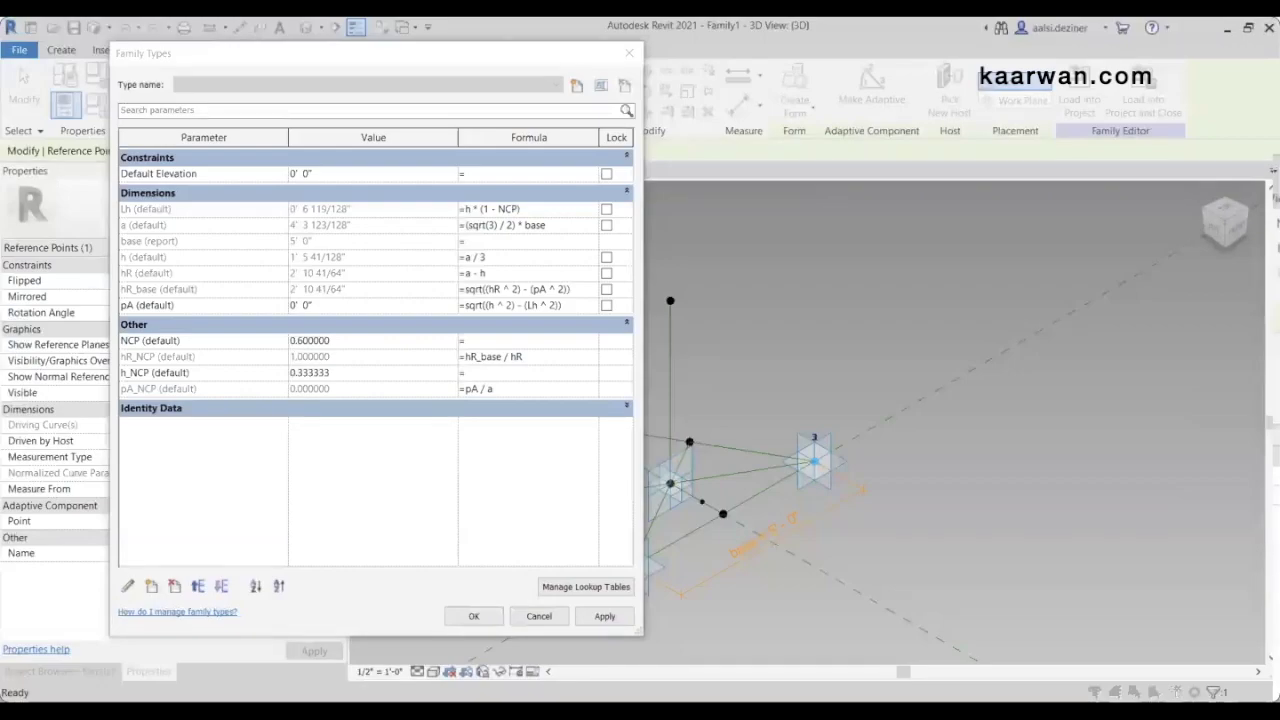
pyautogui.click(607, 616)
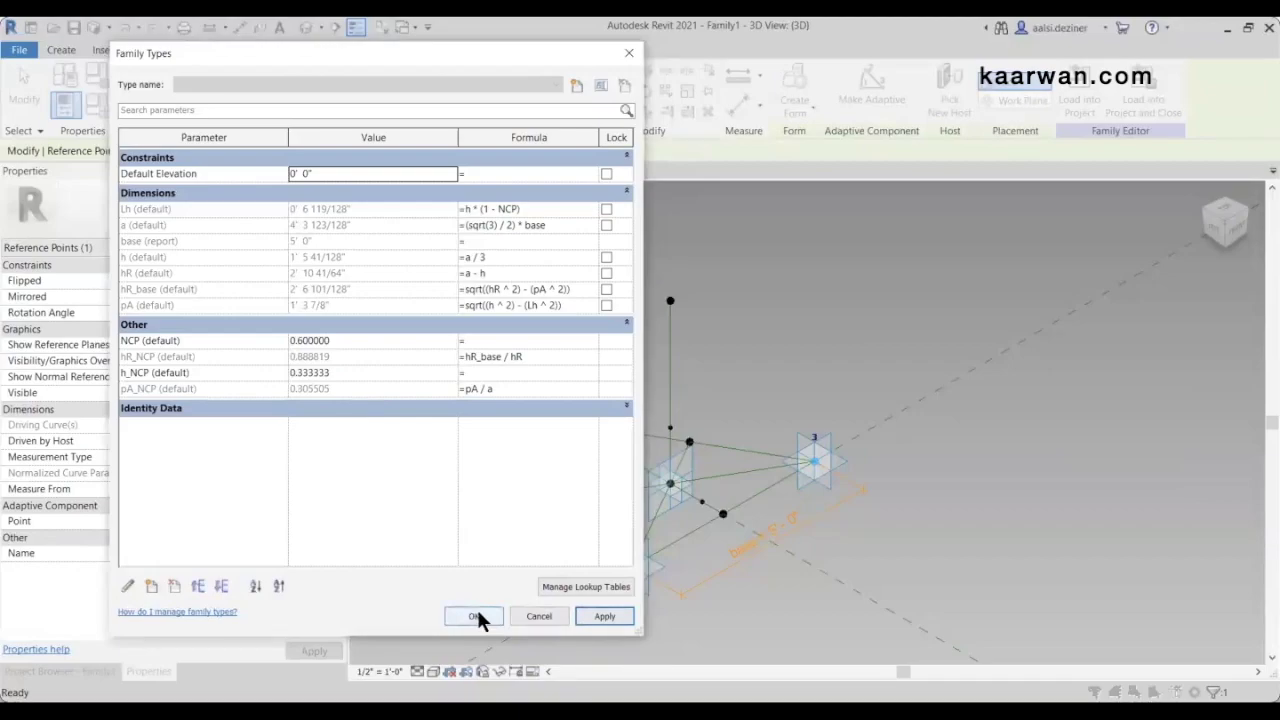
pyautogui.click(476, 616)
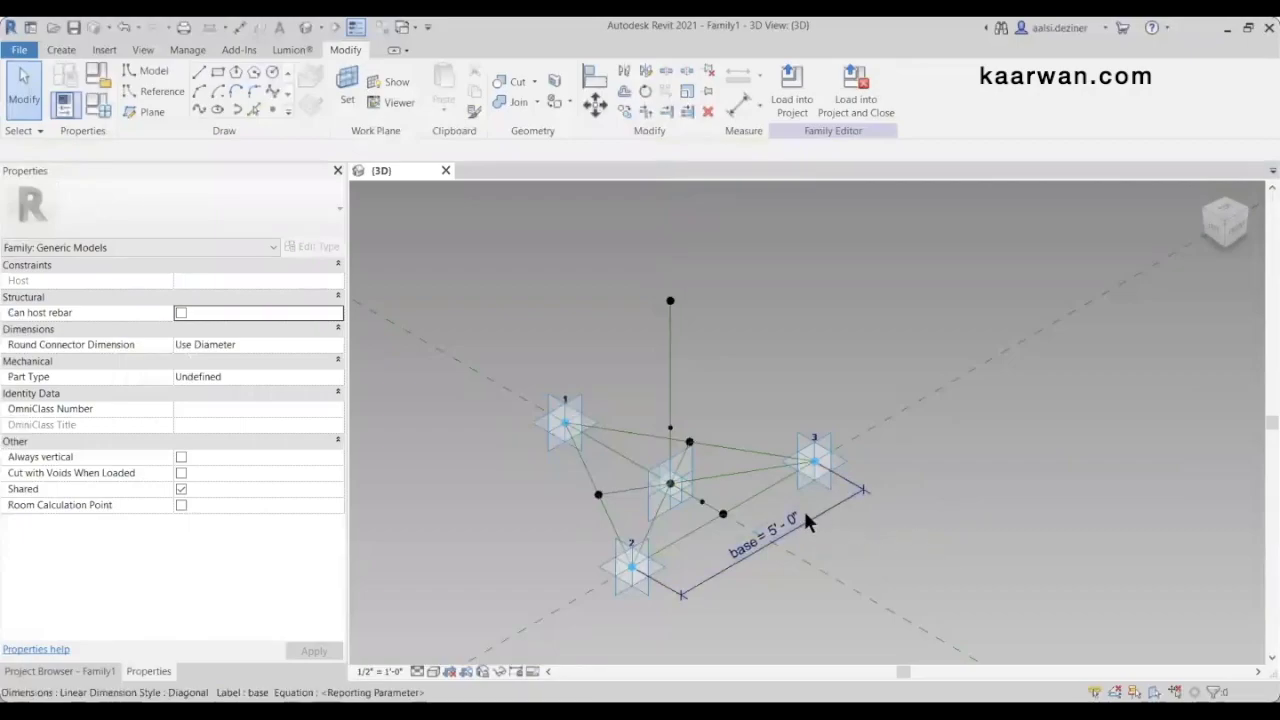
# Create a line through the triangle's central reference point and adaptive point 2, and make it a reference line
pyautogui.scroll(1, 803, 508)
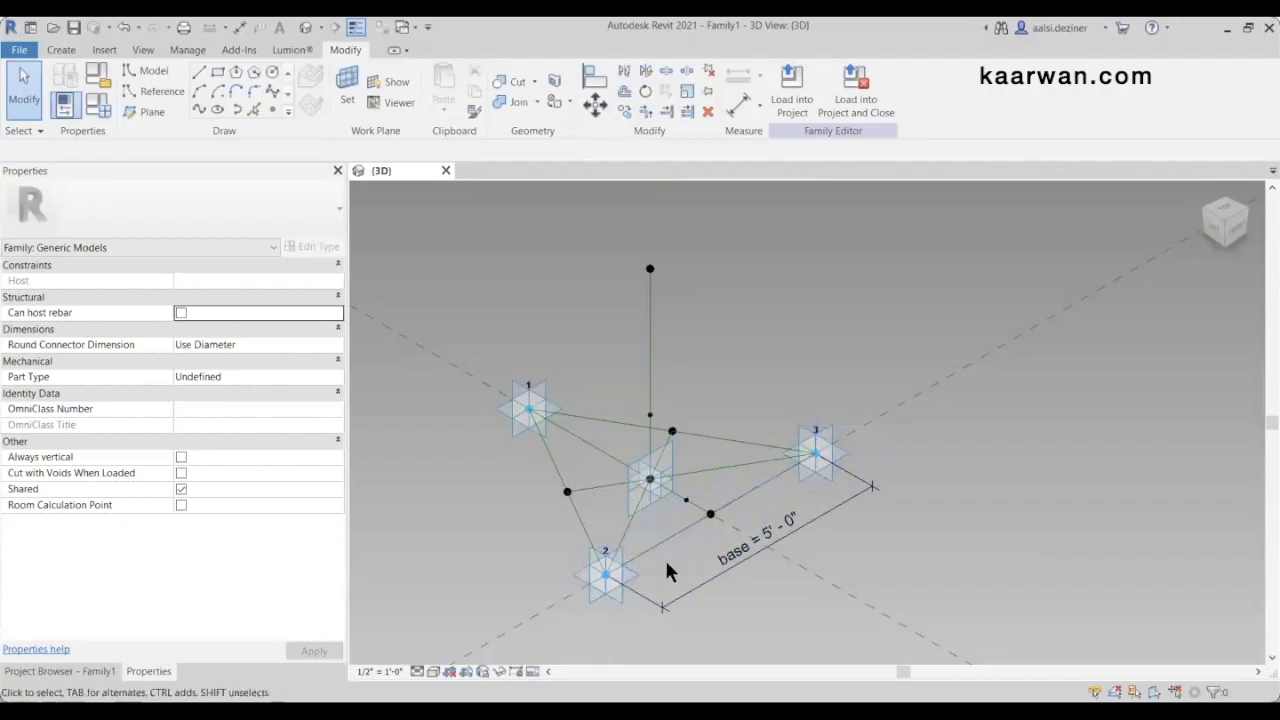
pyautogui.scroll(2, 660, 520)
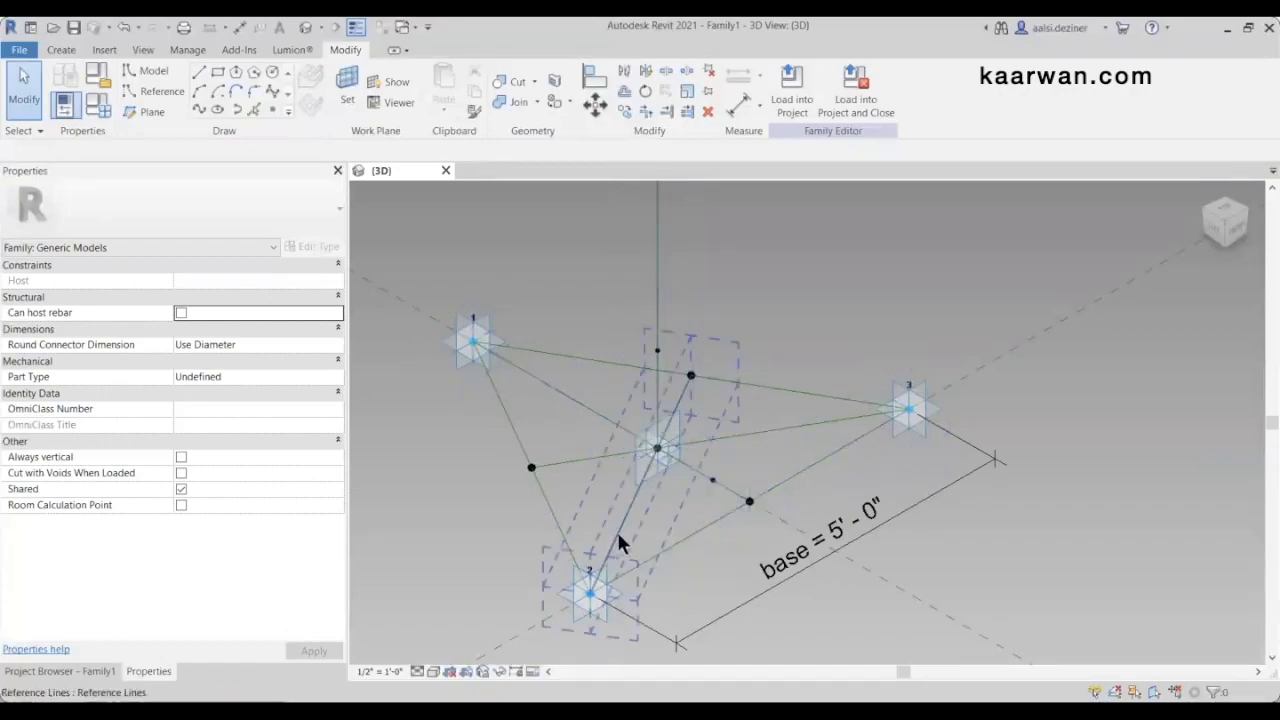
pyautogui.scroll(-1, 750, 510)
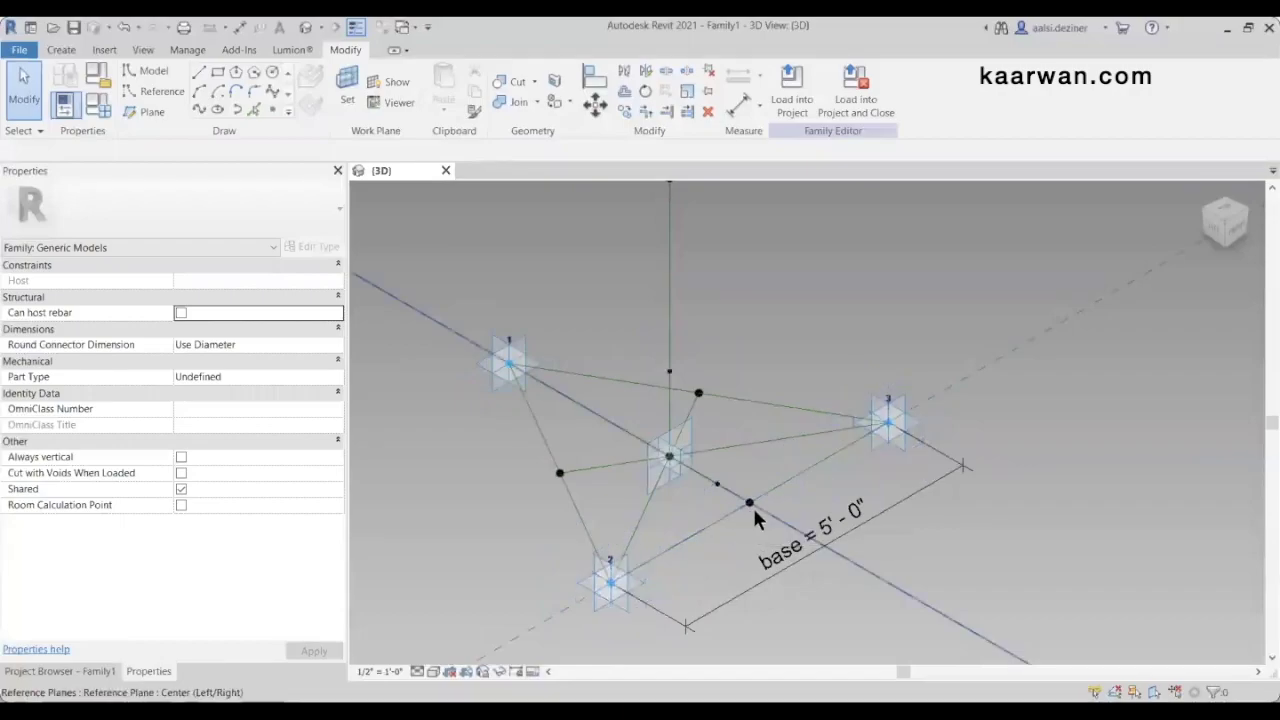
pyautogui.scroll(1, 683, 478)
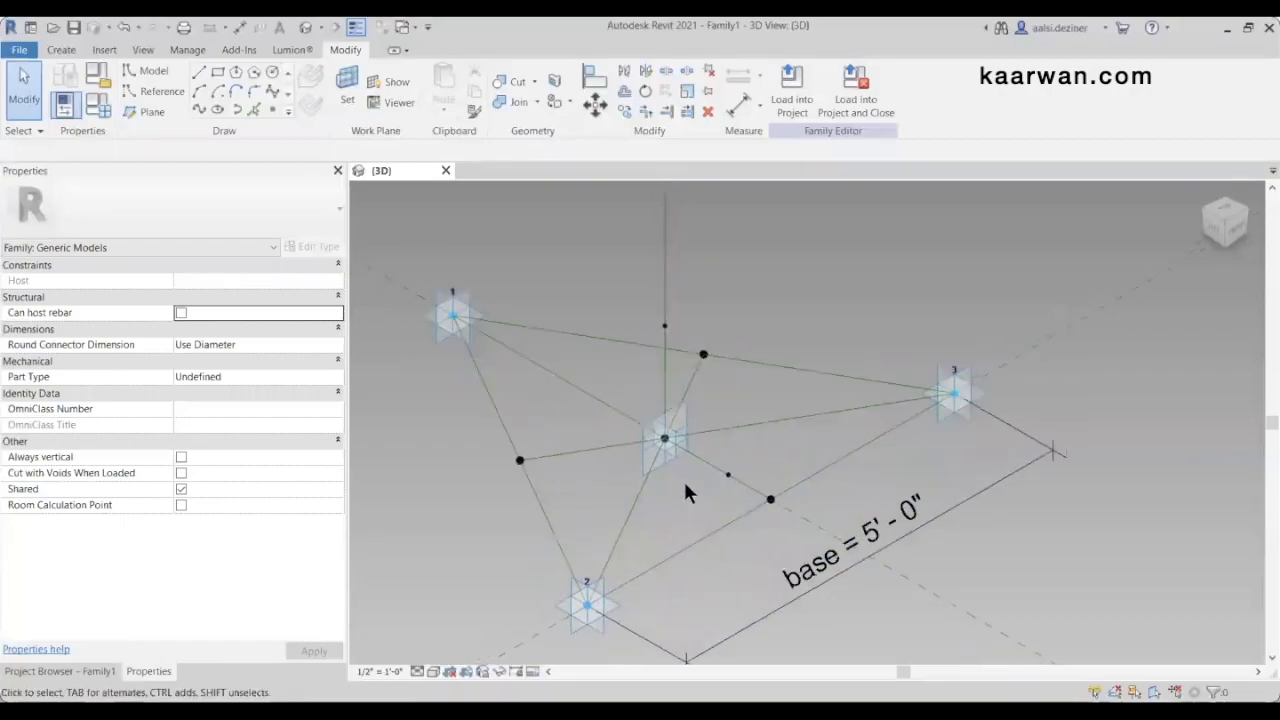
pyautogui.click(678, 462)
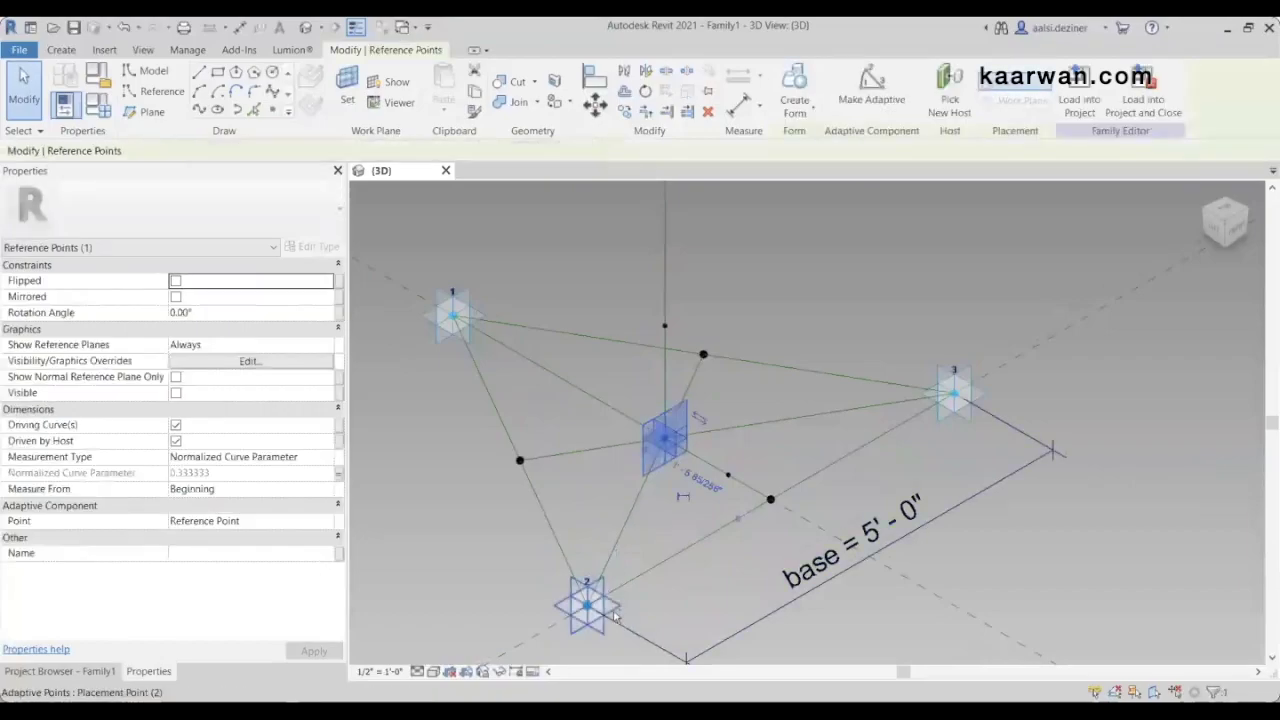
pyautogui.keyDown('ctrl'); pyautogui.click(608, 607); pyautogui.keyUp('ctrl')
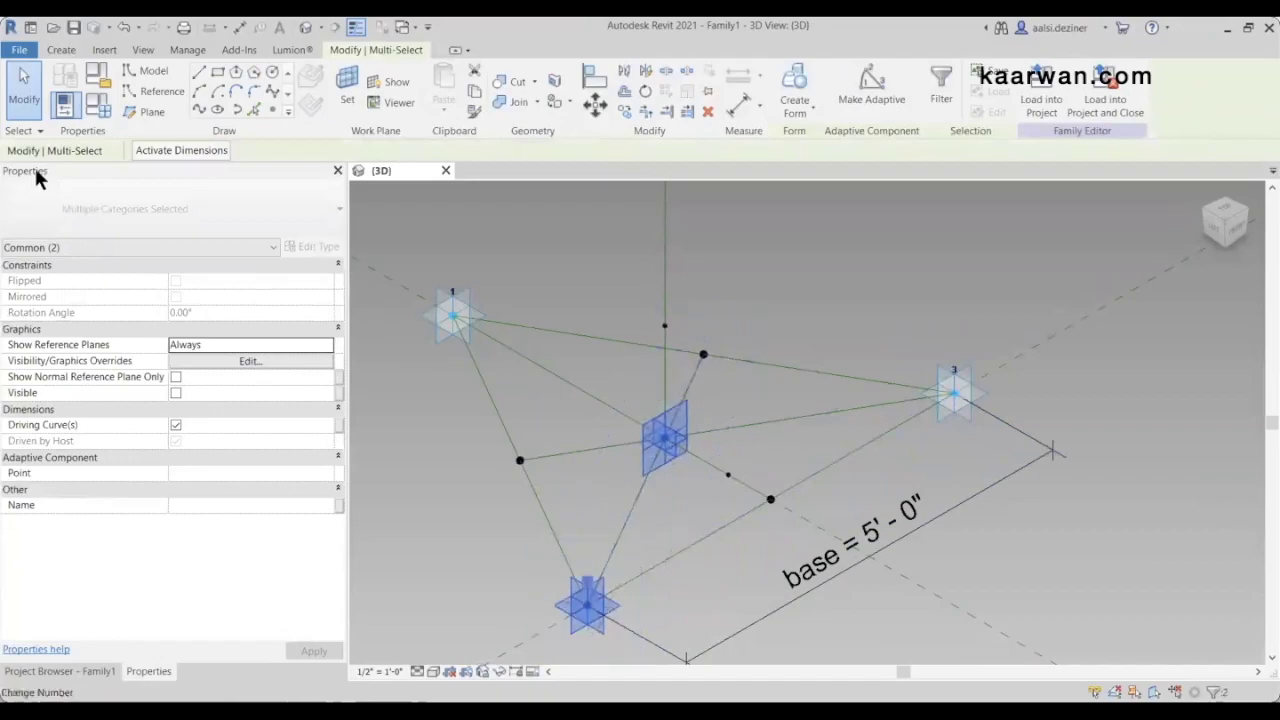
pyautogui.click(633, 518)
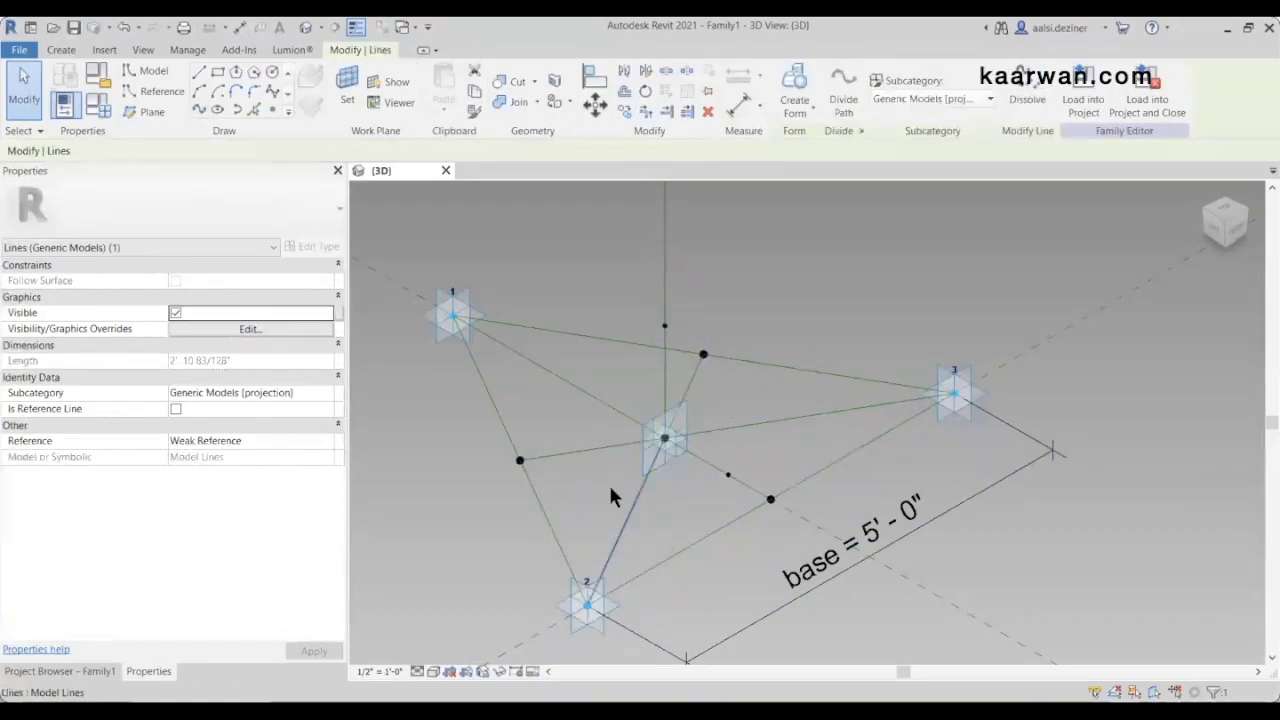
pyautogui.click(173, 409)
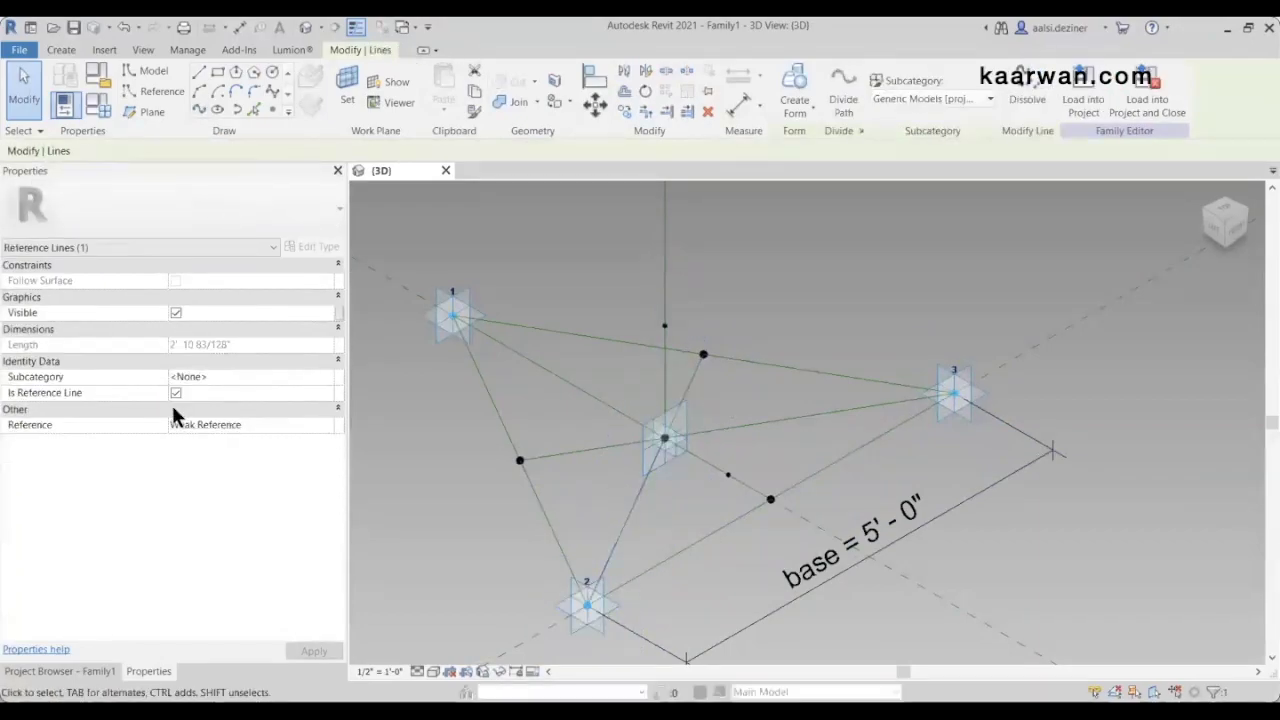
pyautogui.click(611, 571)
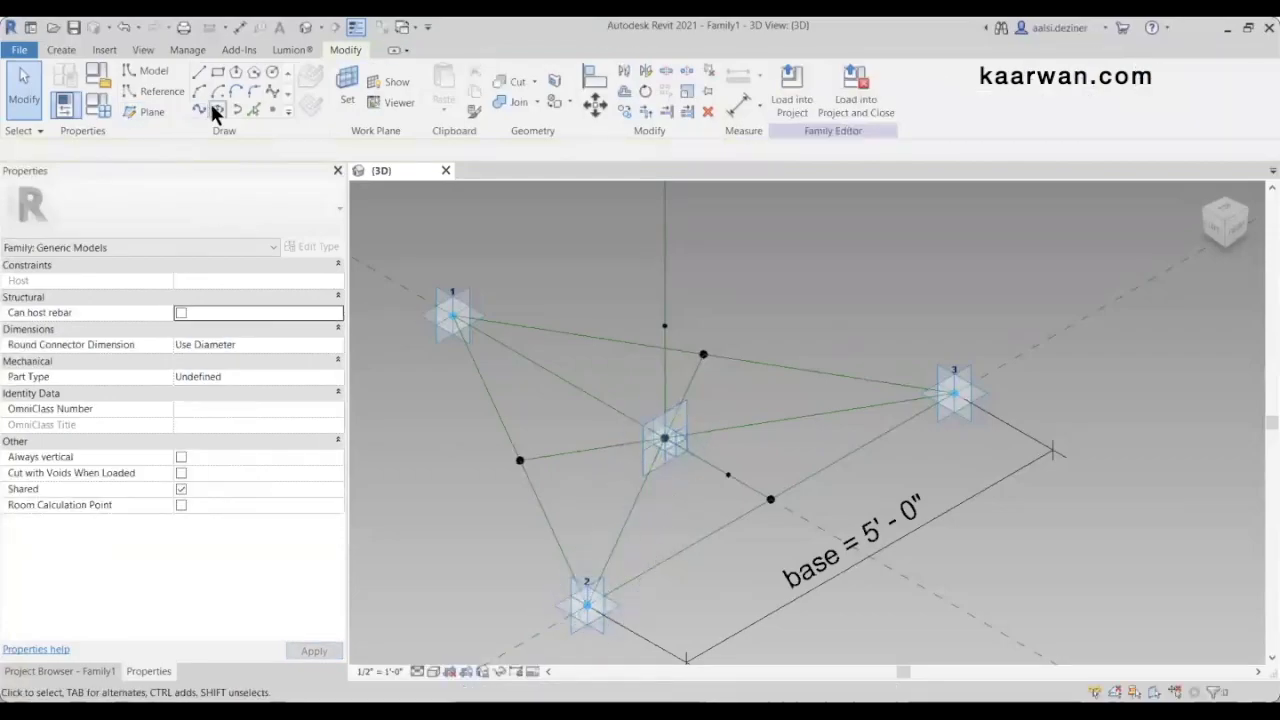
# Place a reference point on the new reference line between the central point and adaptive point 2, nearer to point 2
pyautogui.click(271, 110)
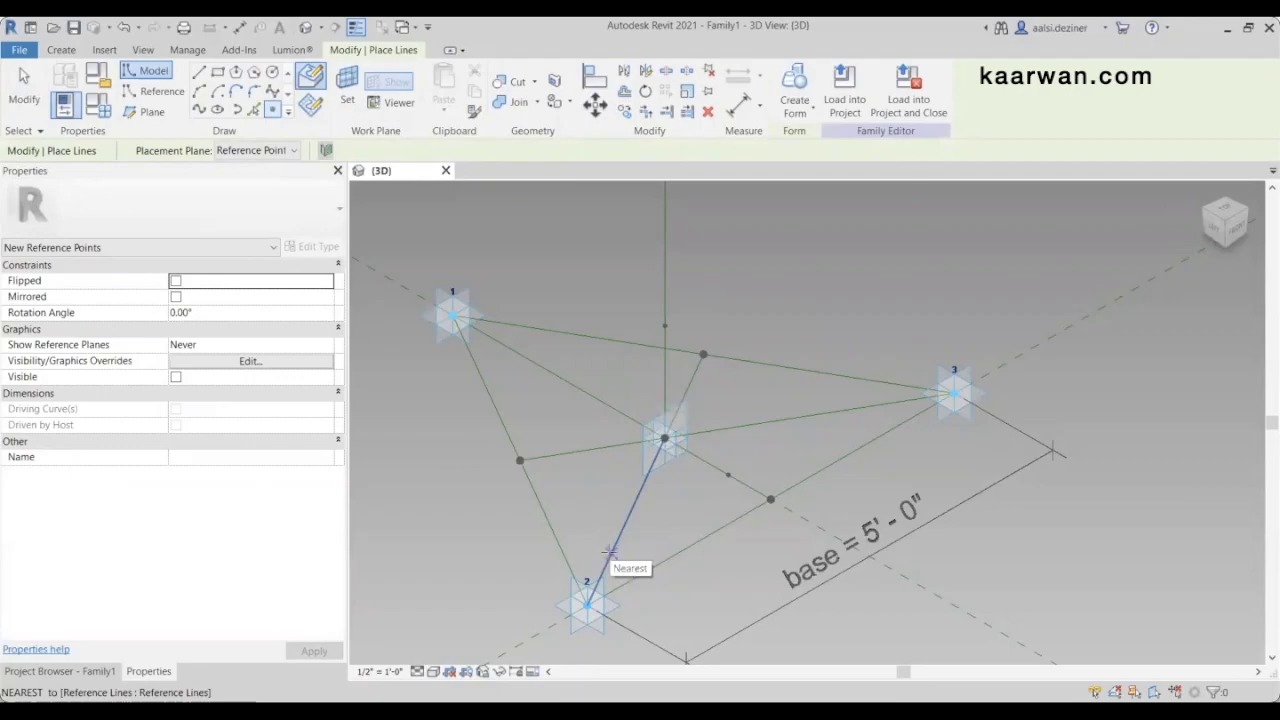
pyautogui.click(610, 553)
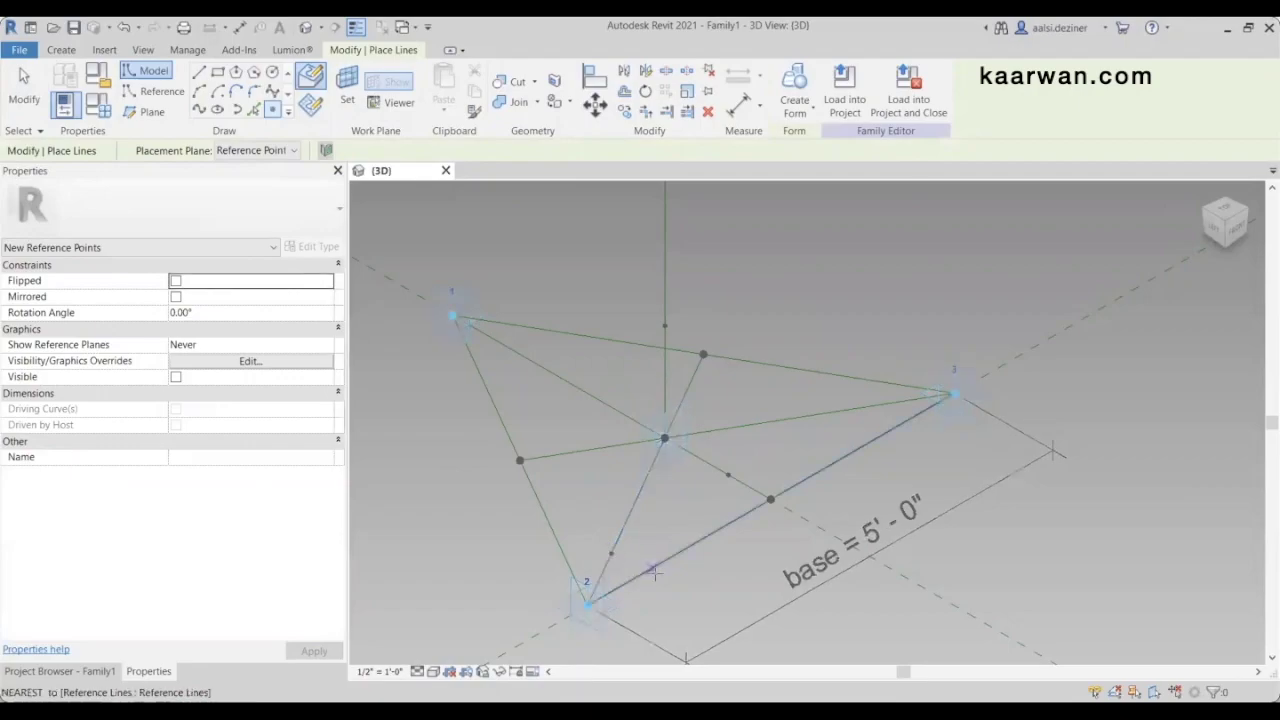
# Associate the Normalized Curve Parameter of the point between the centre and adaptive point 2 with the hR_NCP family parameter
pyautogui.press('Escape')
pyautogui.press('Escape')
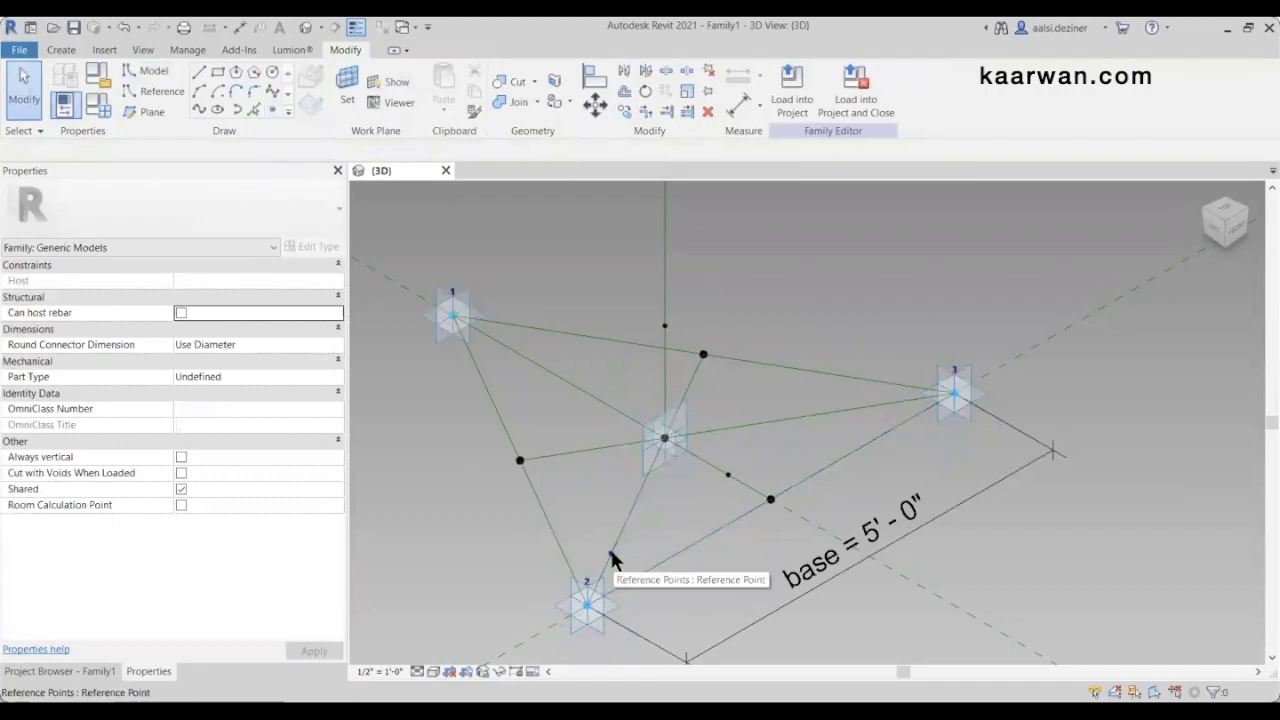
pyautogui.click(612, 557)
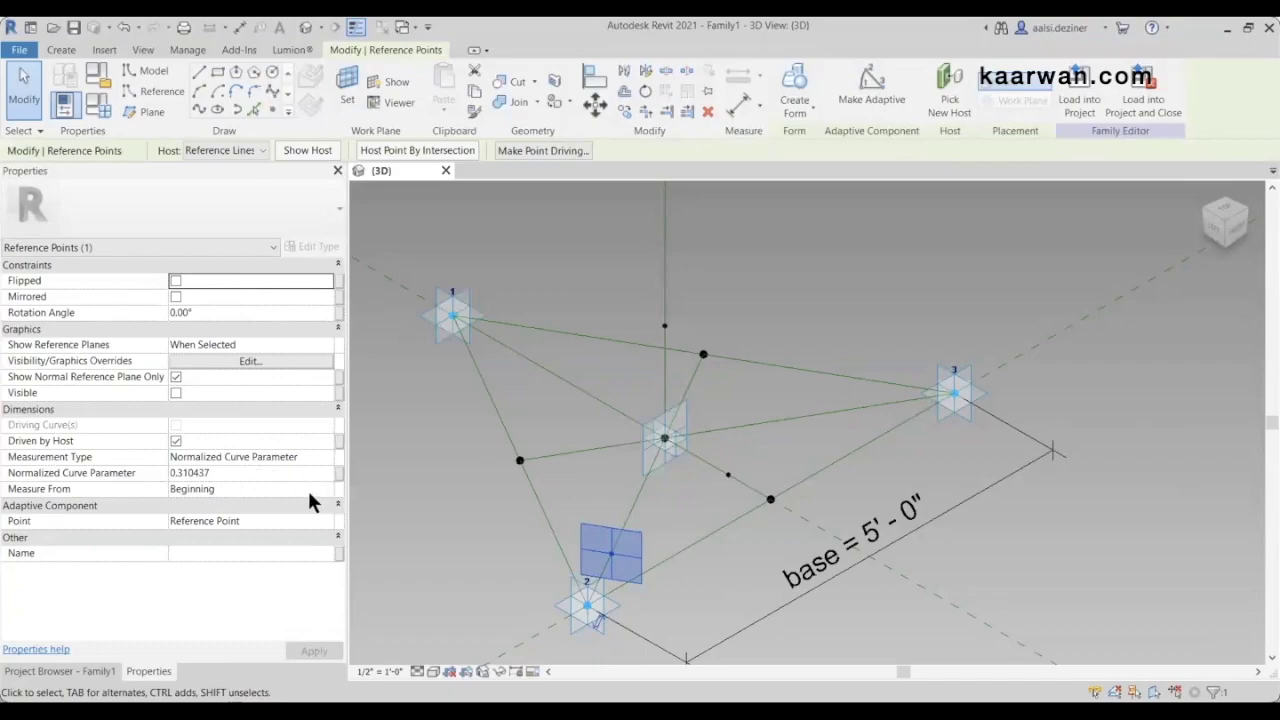
pyautogui.click(338, 473)
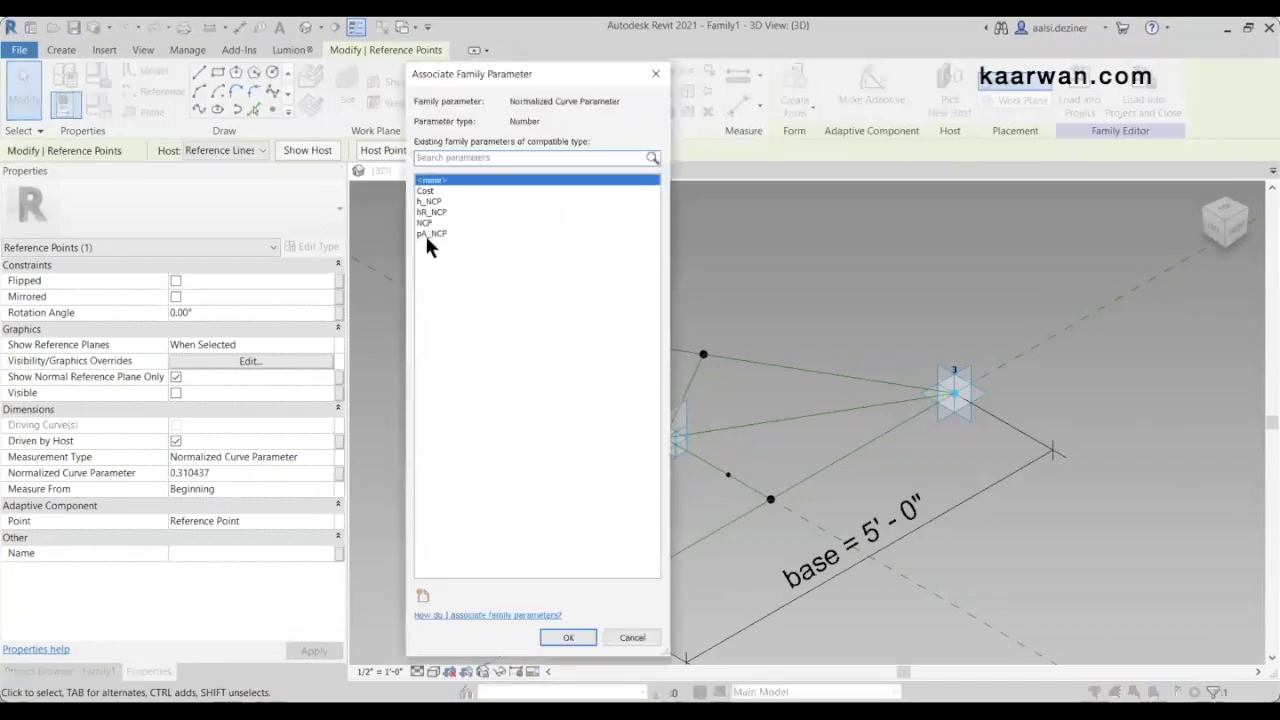
pyautogui.click(440, 213)
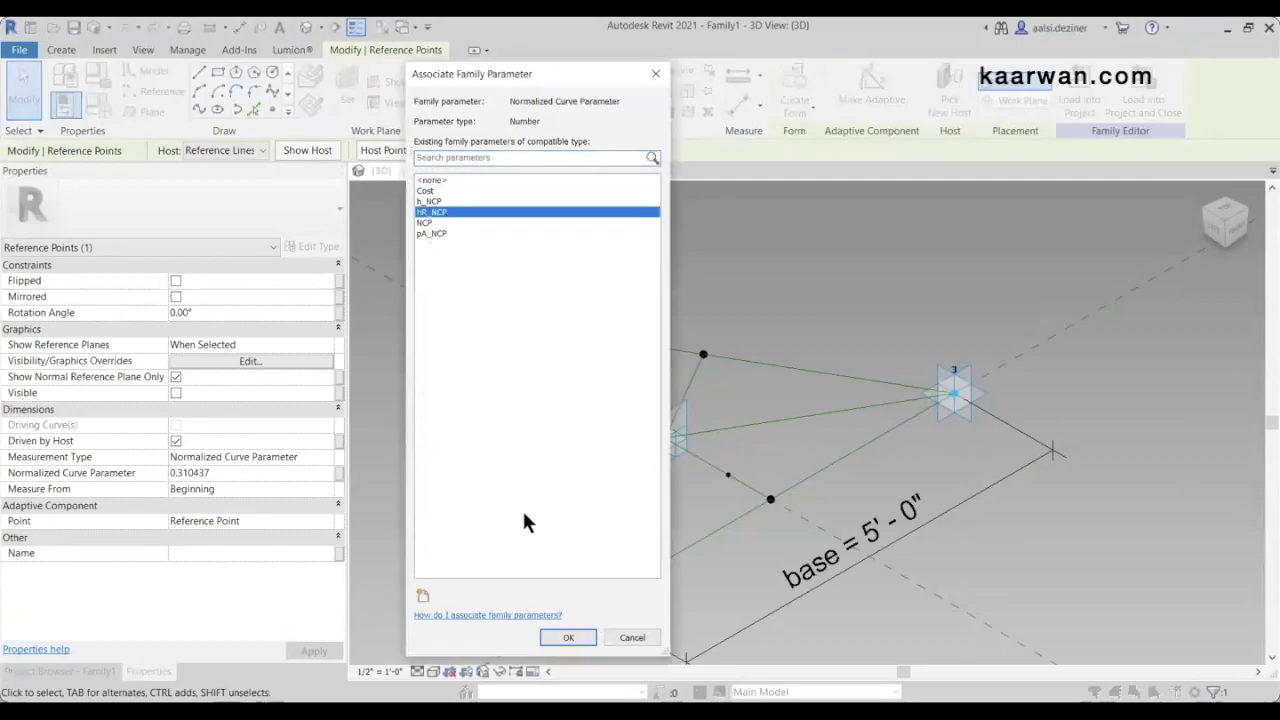
pyautogui.click(567, 638)
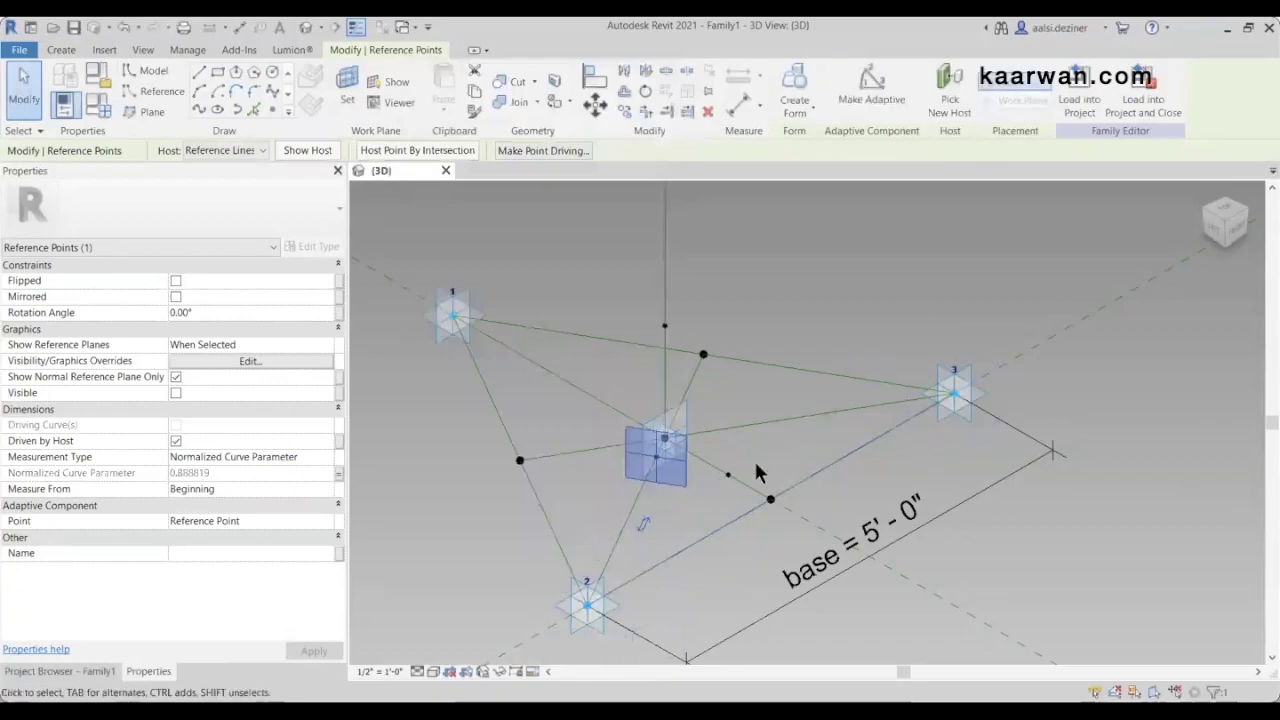
# Set the NCP family parameter to 0.4 in the family types and accept the change
pyautogui.keyDown('shift'); pyautogui.moveTo(698, 489); pyautogui.dragTo(806, 462, button='middle'); pyautogui.keyUp('shift')
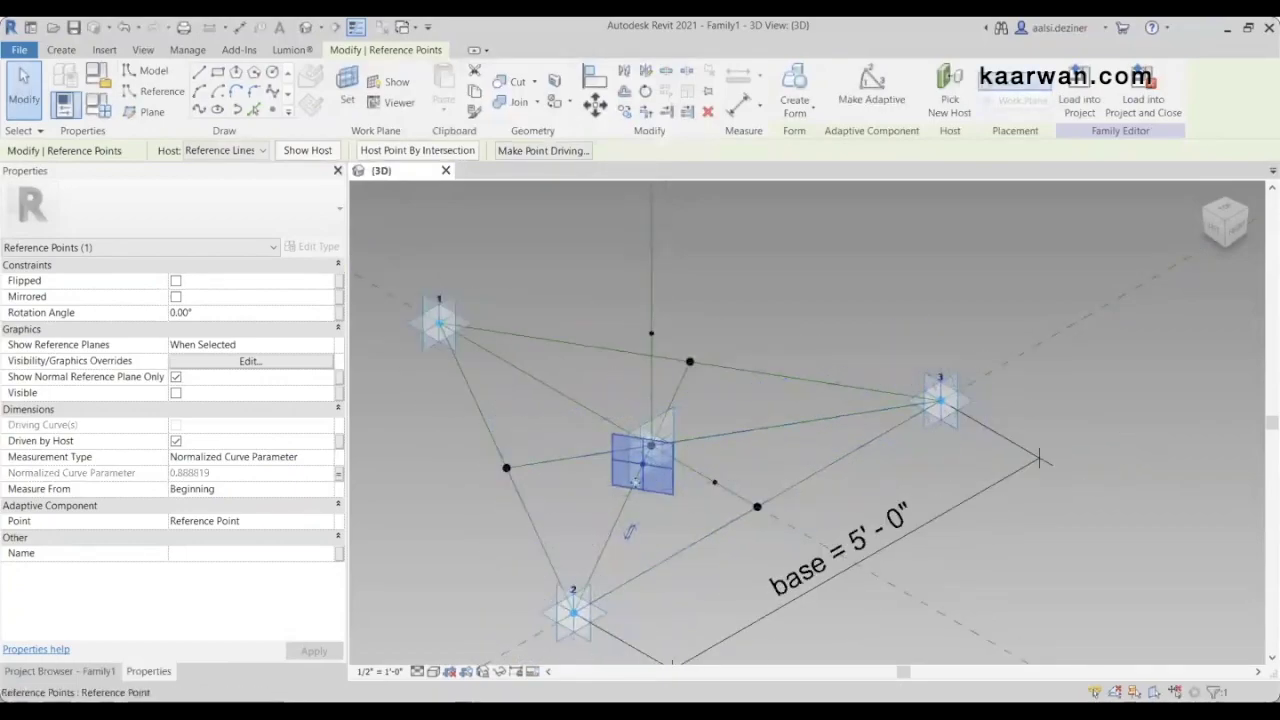
pyautogui.scroll(1, 634, 483)
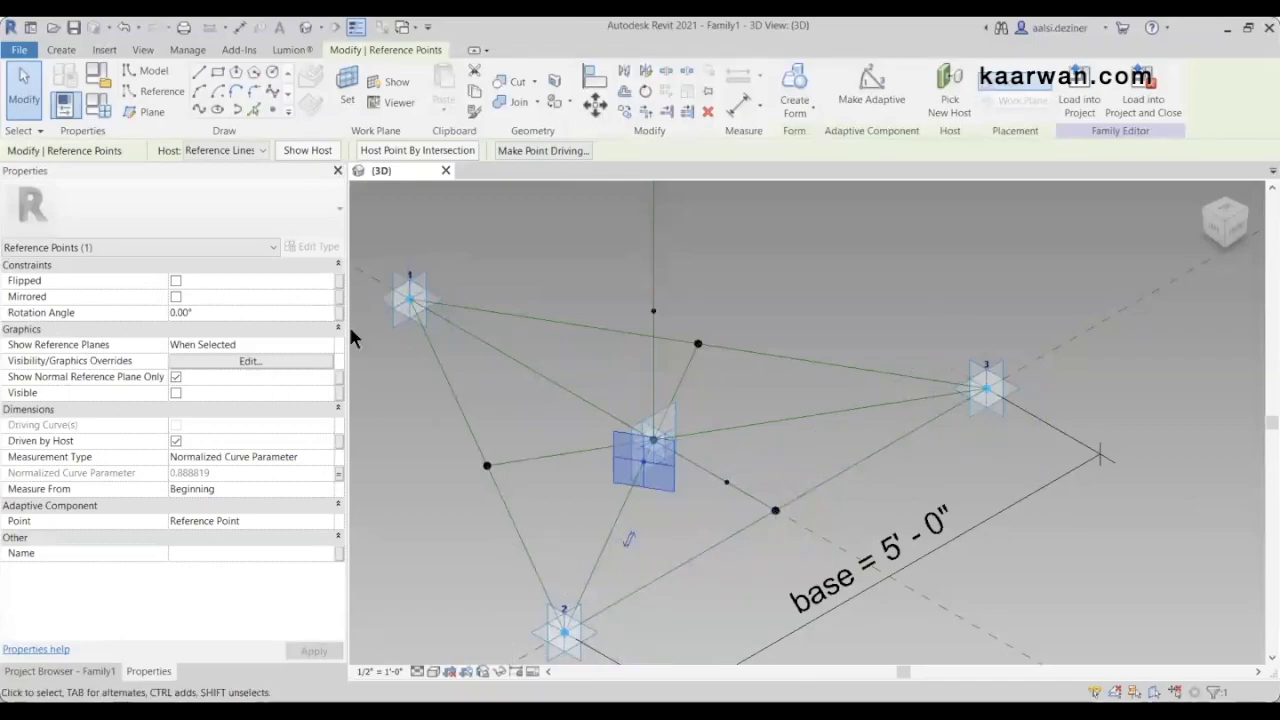
pyautogui.click(100, 106)
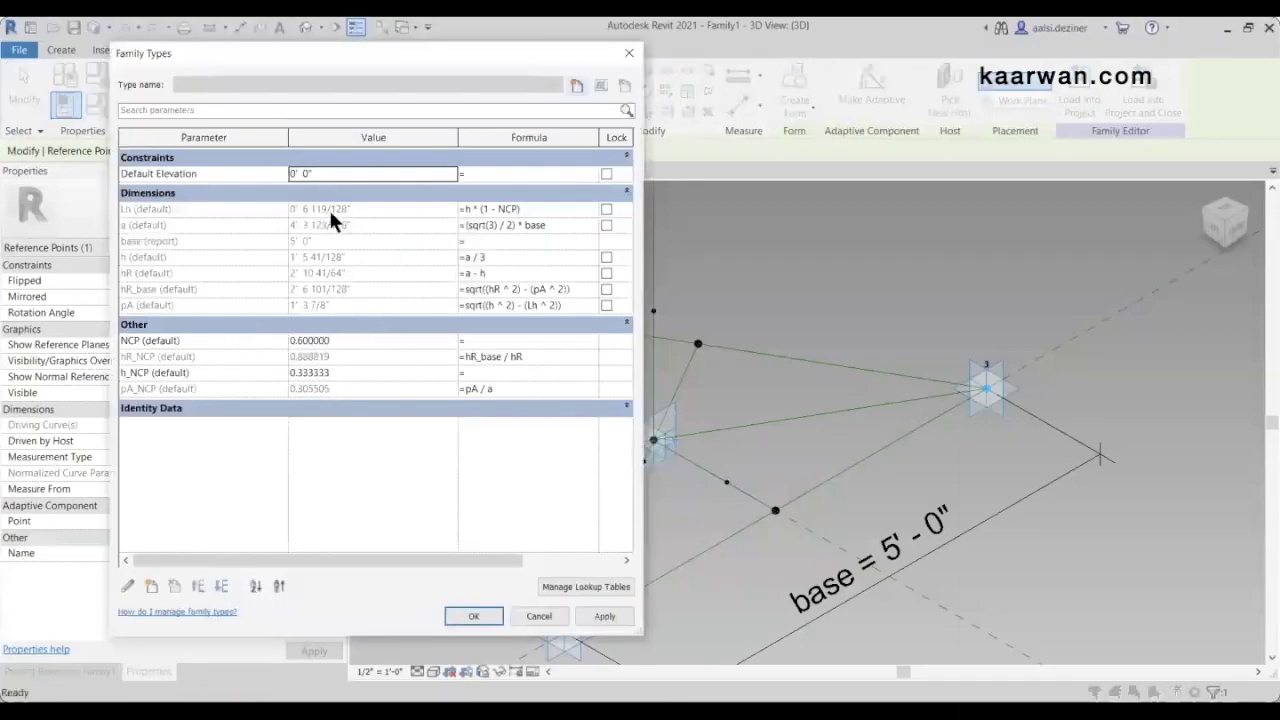
pyautogui.moveTo(423, 52); pyautogui.dragTo(344, 48)
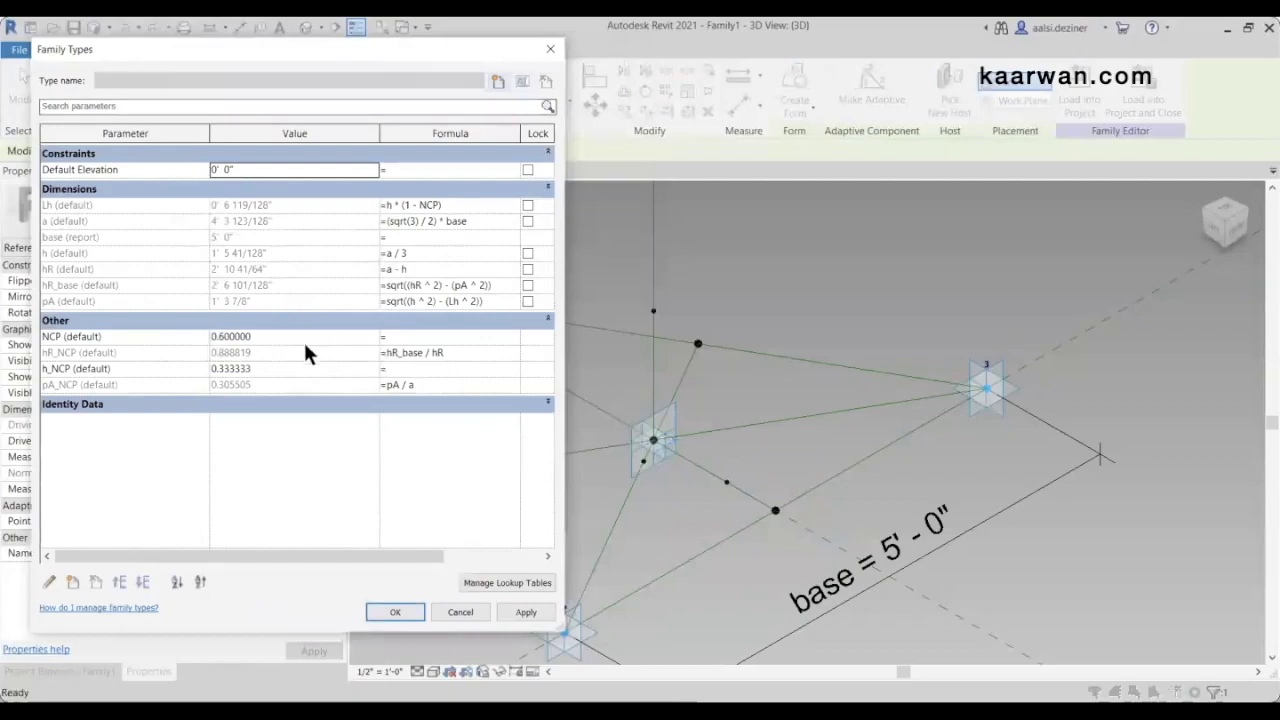
pyautogui.click(309, 341)
pyautogui.write('0.4')
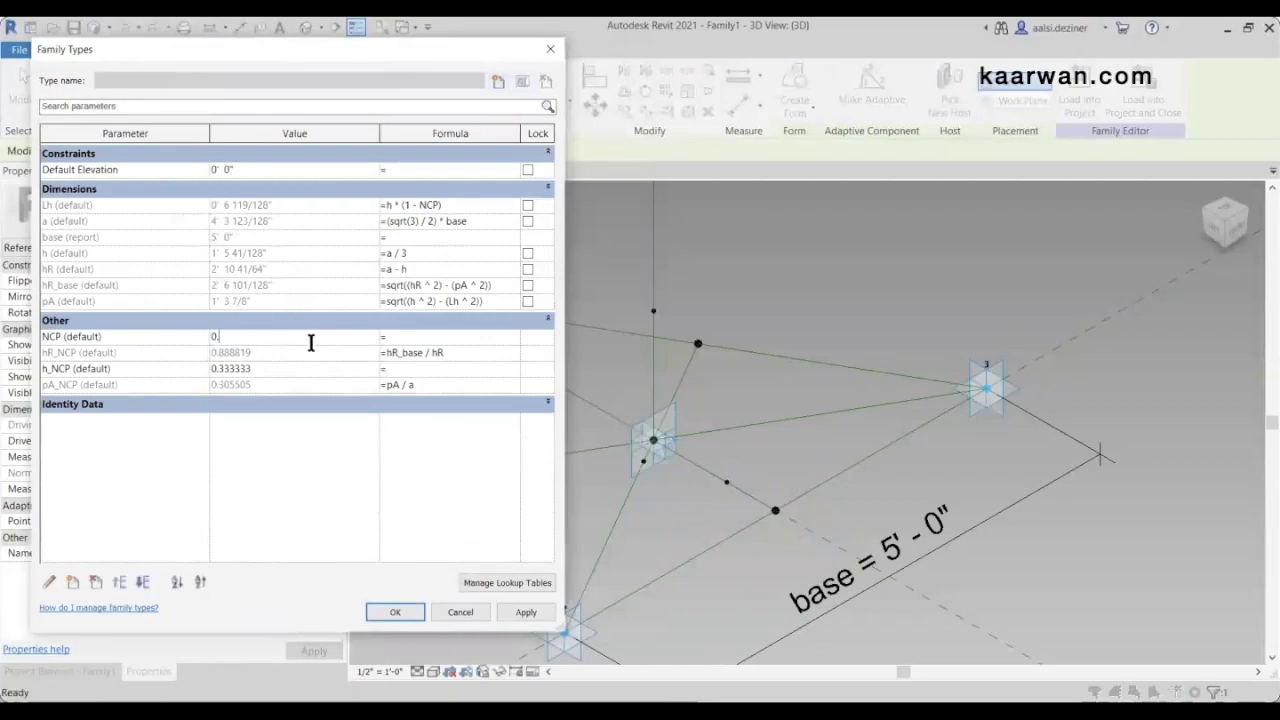
pyautogui.click(408, 608)
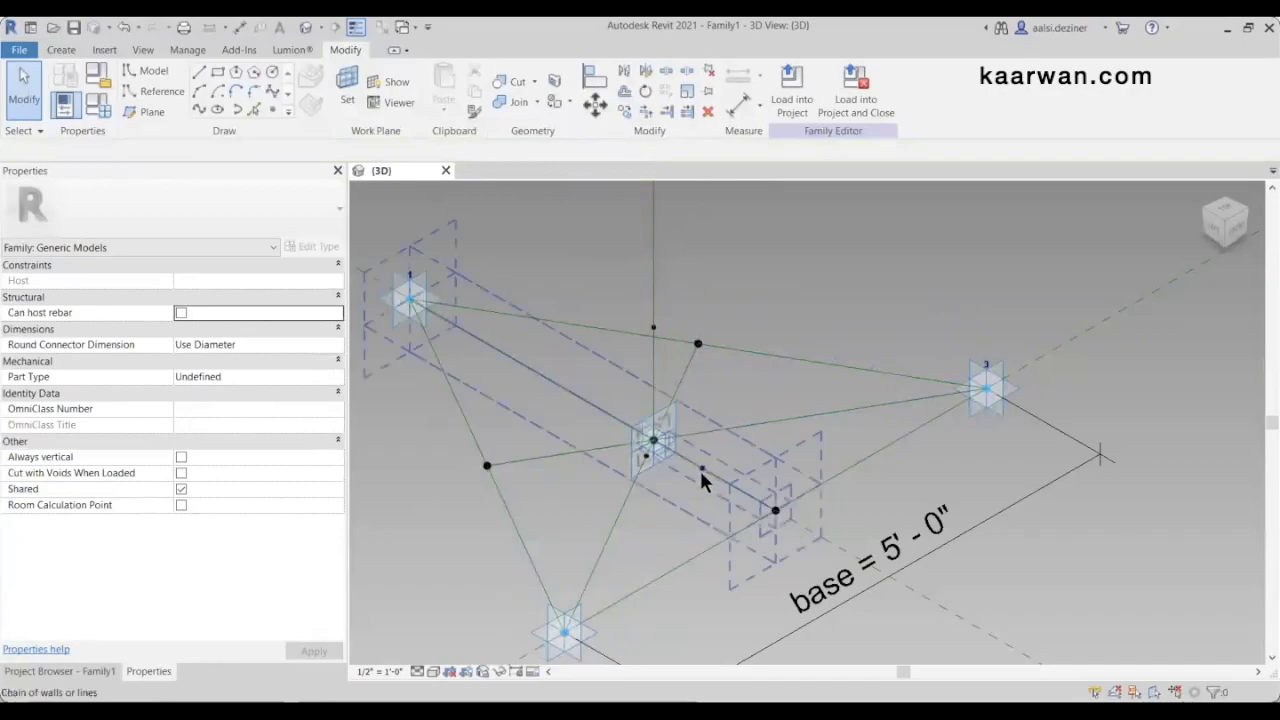
# Check which family parameters drive the Normalized Curve Parameters of the point on the vertical line and the point between the centre and base midpoint
pyautogui.keyDown('shift'); pyautogui.moveTo(894, 443); pyautogui.dragTo(986, 434, button='middle'); pyautogui.keyUp('shift')
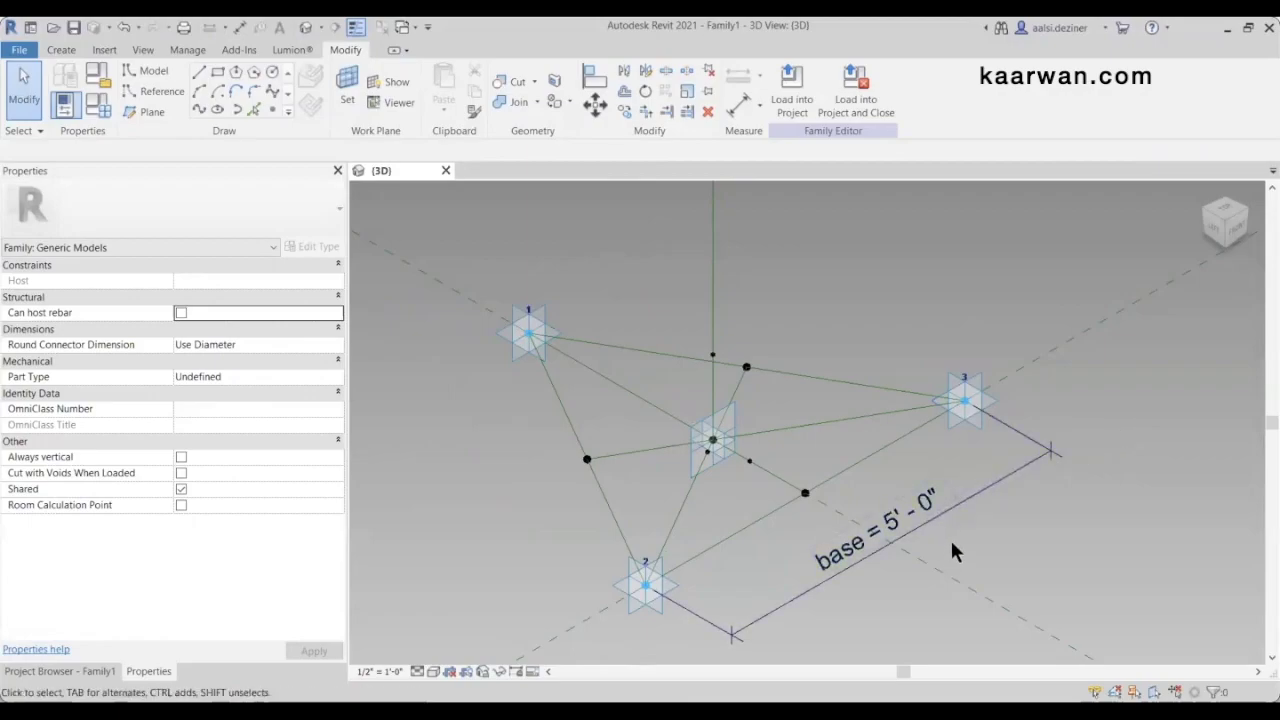
pyautogui.scroll(2, 806, 484)
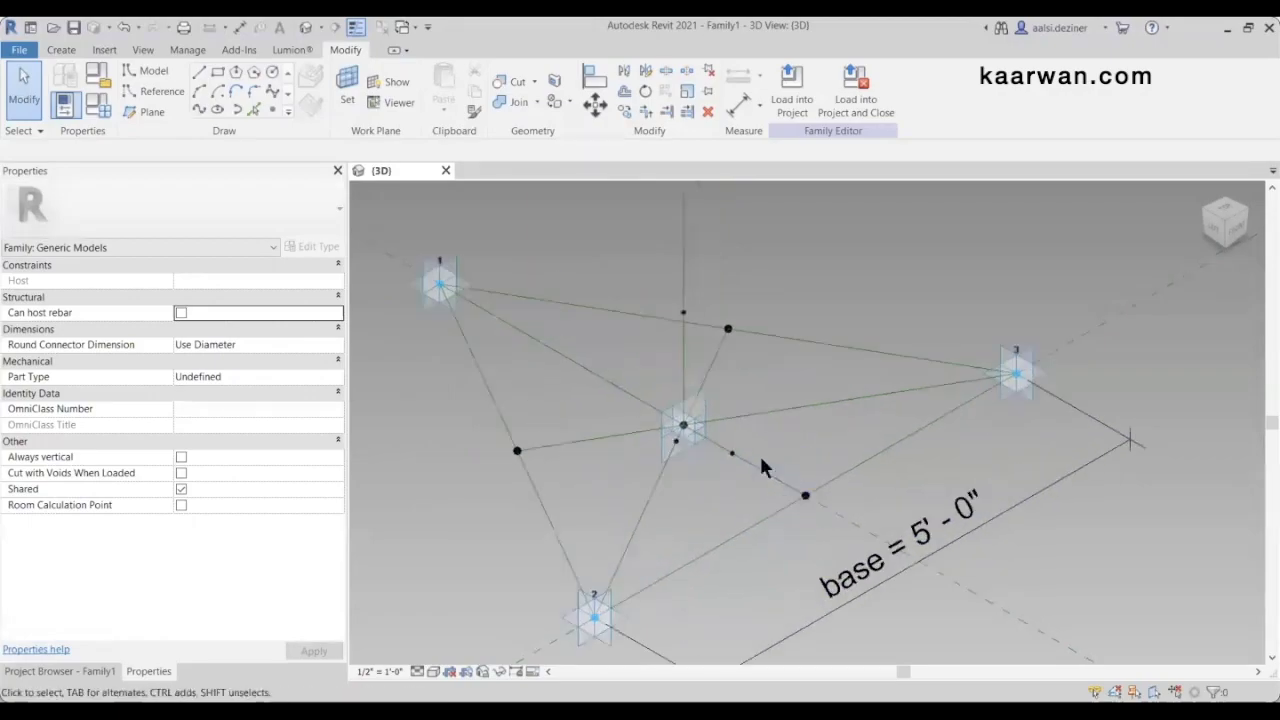
pyautogui.scroll(-1, 850, 514)
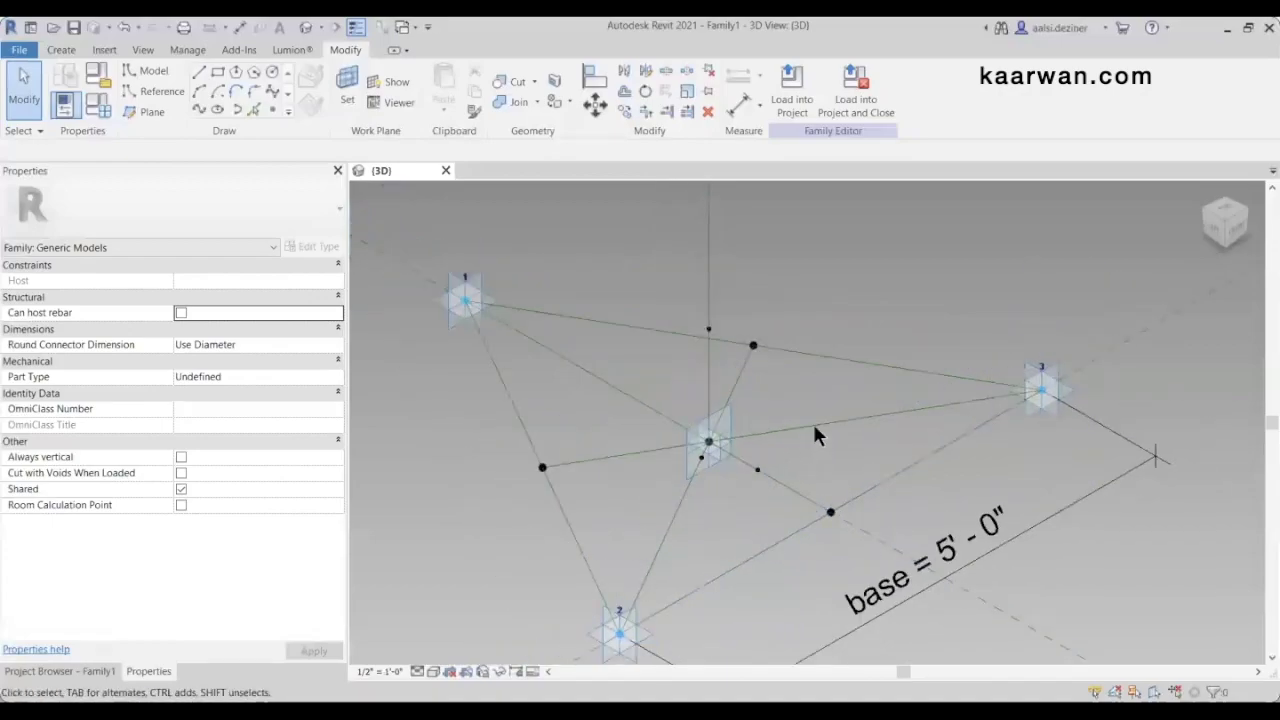
pyautogui.scroll(-2, 826, 390)
pyautogui.scroll(2, 760, 430)
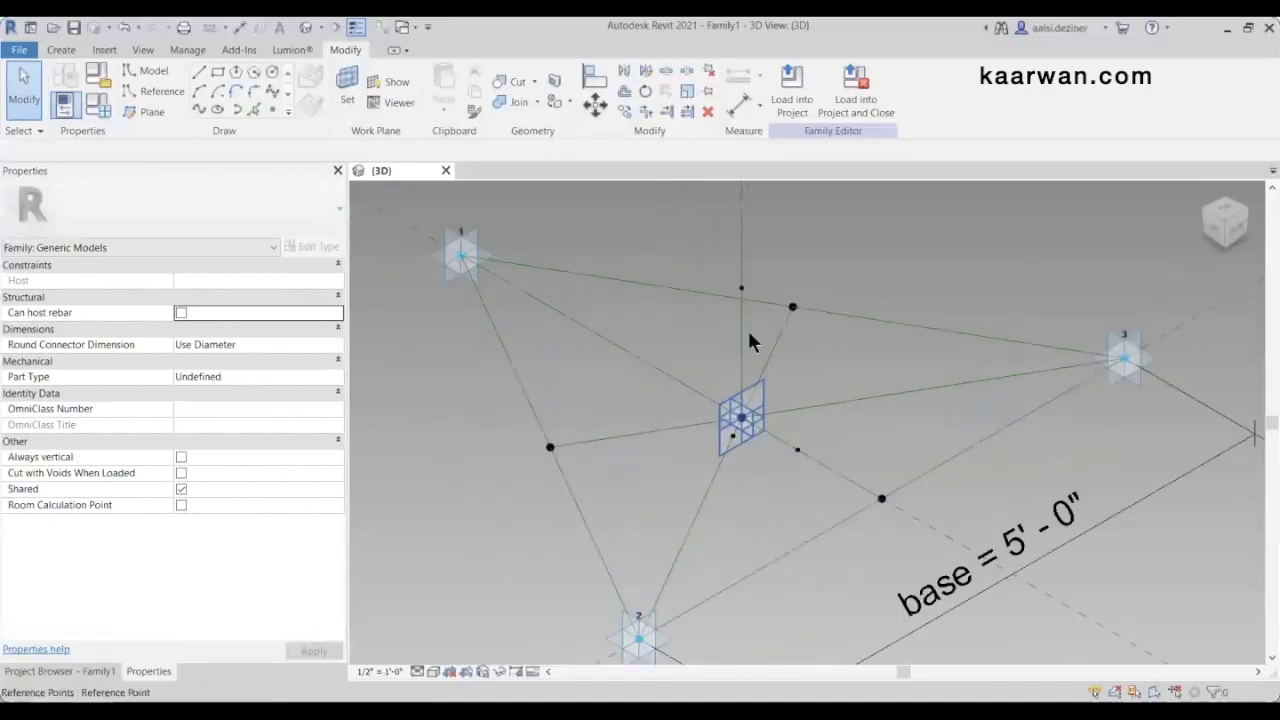
pyautogui.click(741, 288)
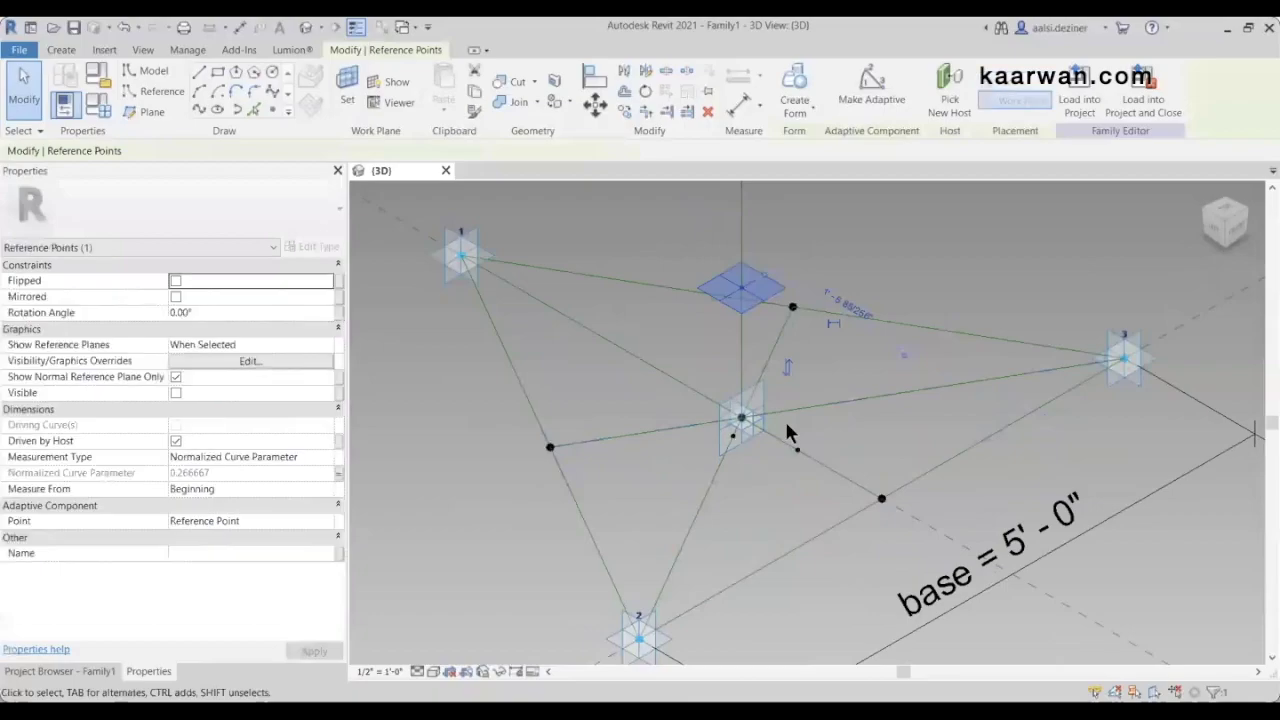
pyautogui.click(339, 473)
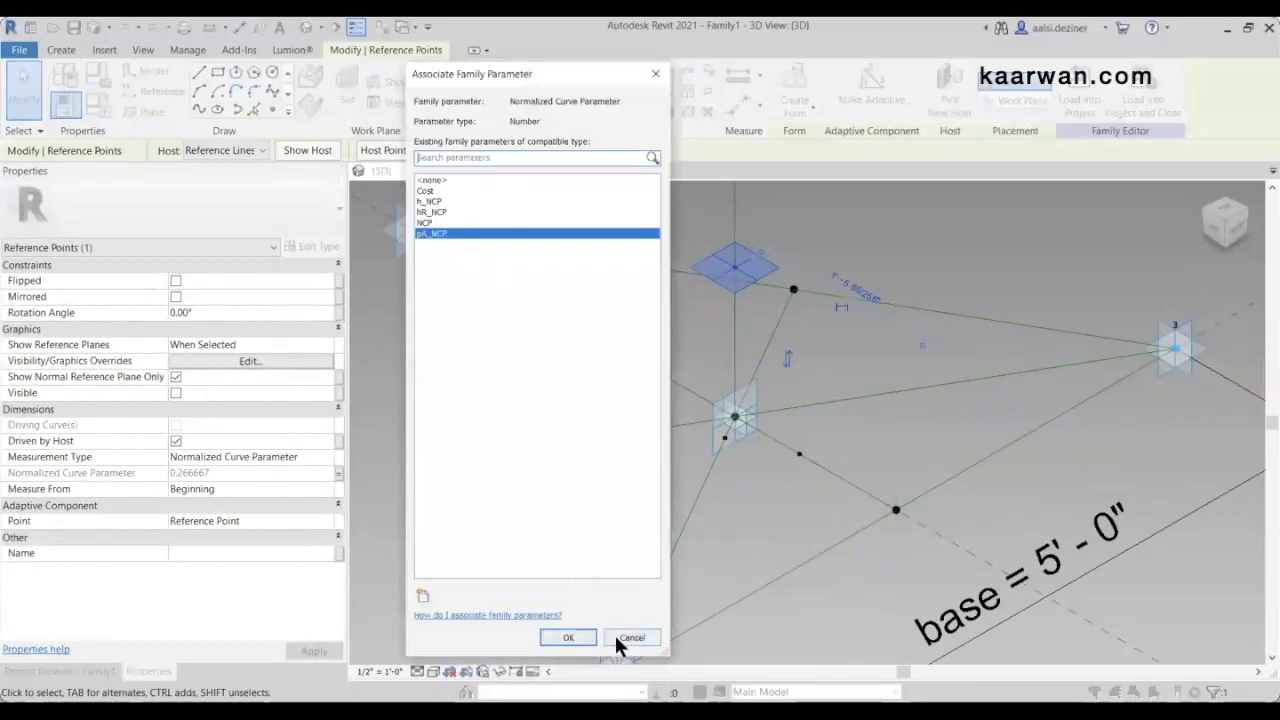
pyautogui.click(568, 637)
pyautogui.scroll(3, 785, 428)
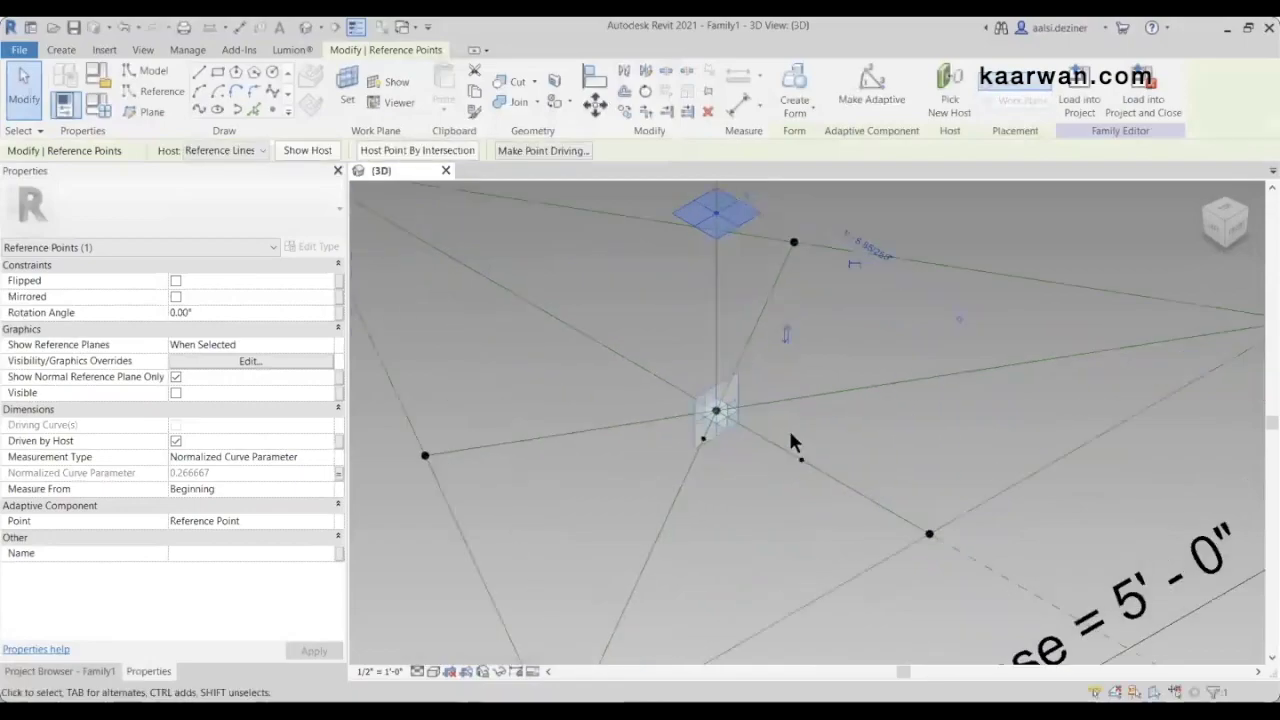
pyautogui.click(818, 482)
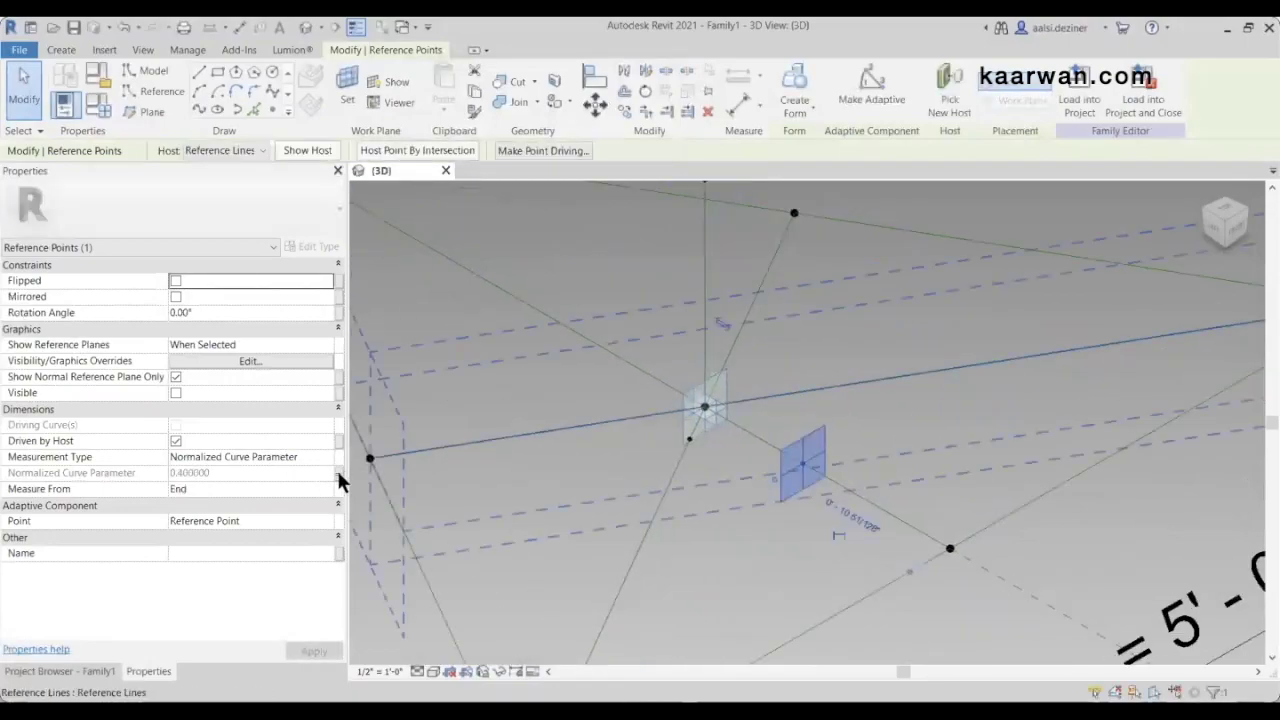
pyautogui.click(339, 473)
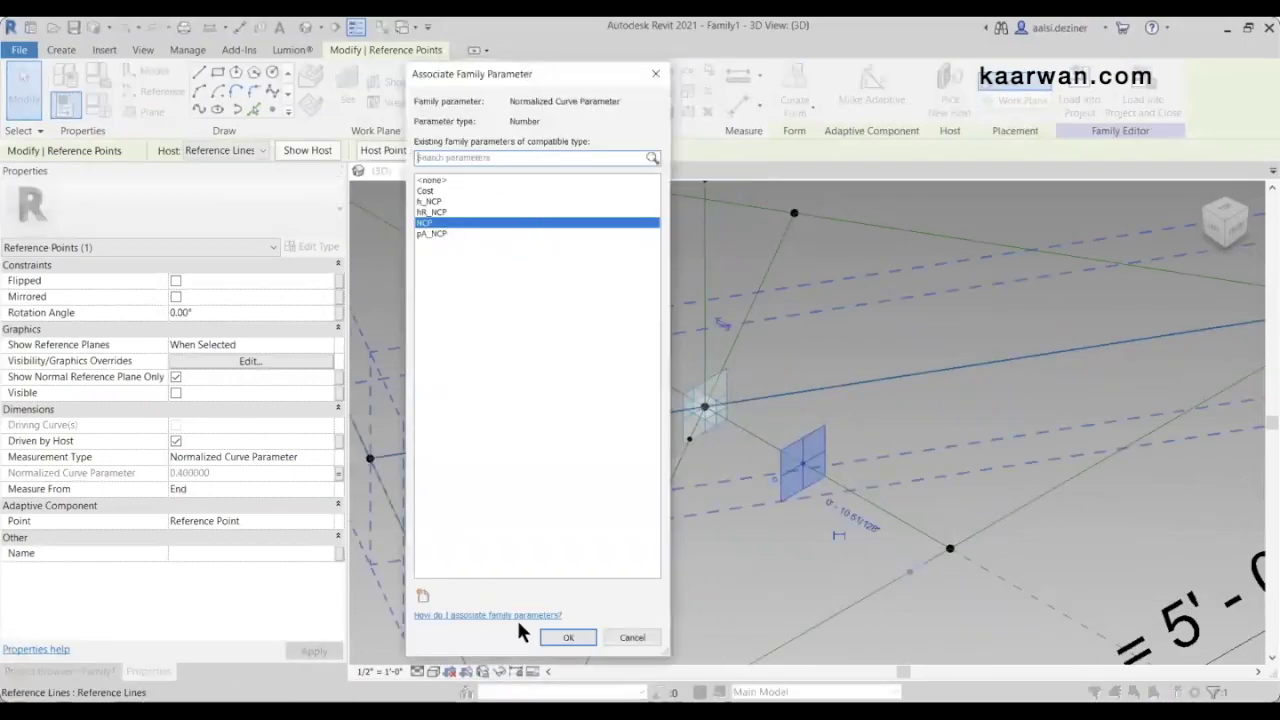
pyautogui.click(568, 637)
# Create a spline through the point on the vertical line and the point between the centre and the base midpoint
pyautogui.scroll(2, 746, 373)
pyautogui.scroll(-3, 754, 494)
pyautogui.scroll(4, 710, 330)
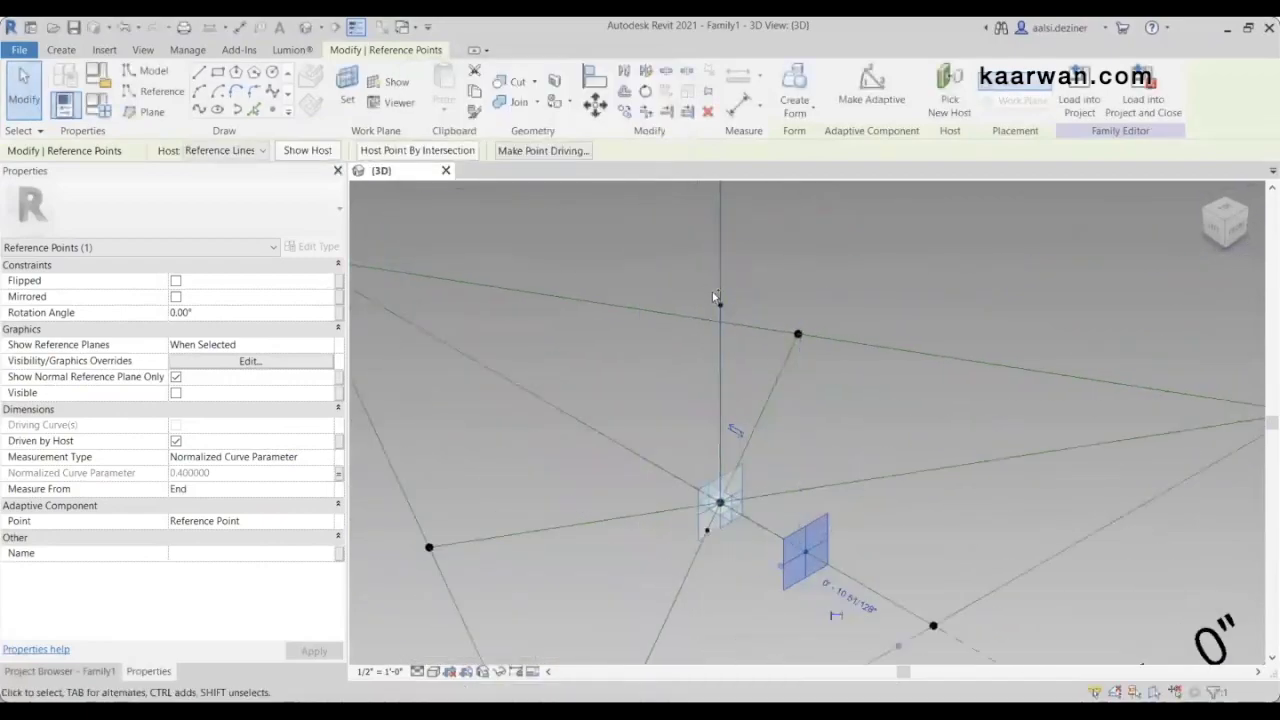
pyautogui.keyDown('ctrl'); pyautogui.click(718, 302); pyautogui.keyUp('ctrl')
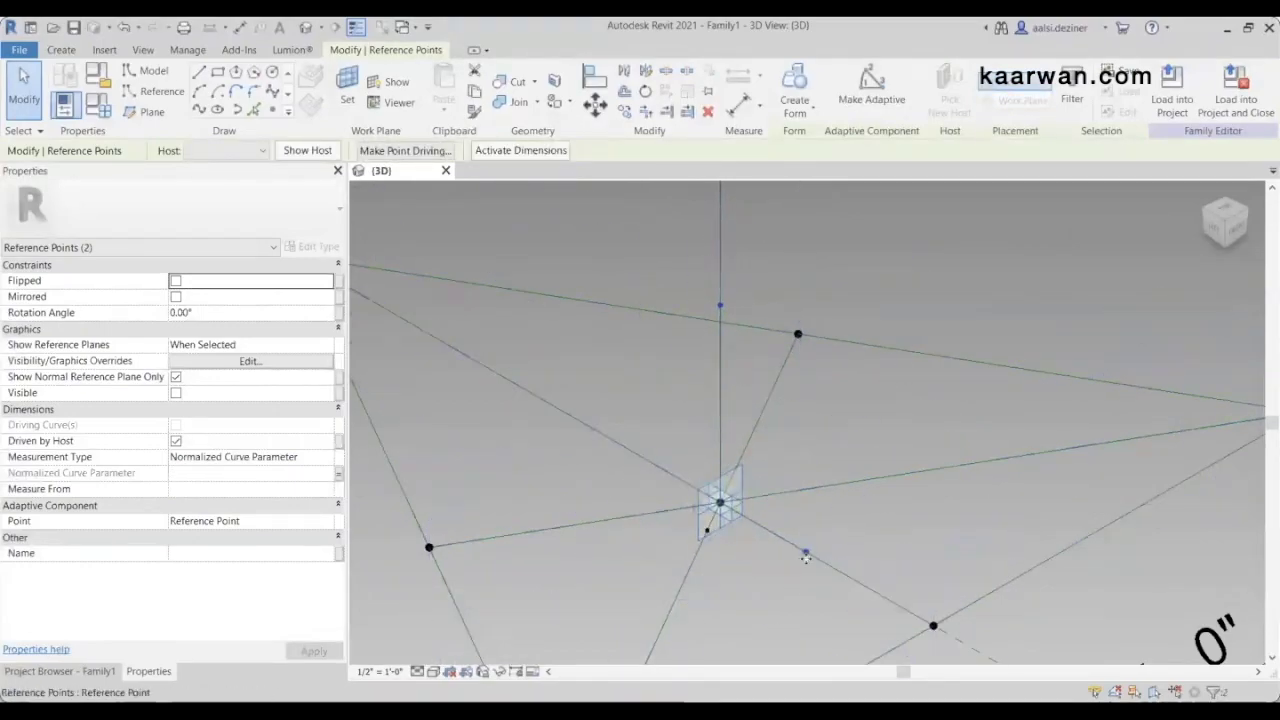
pyautogui.scroll(-5, 806, 545)
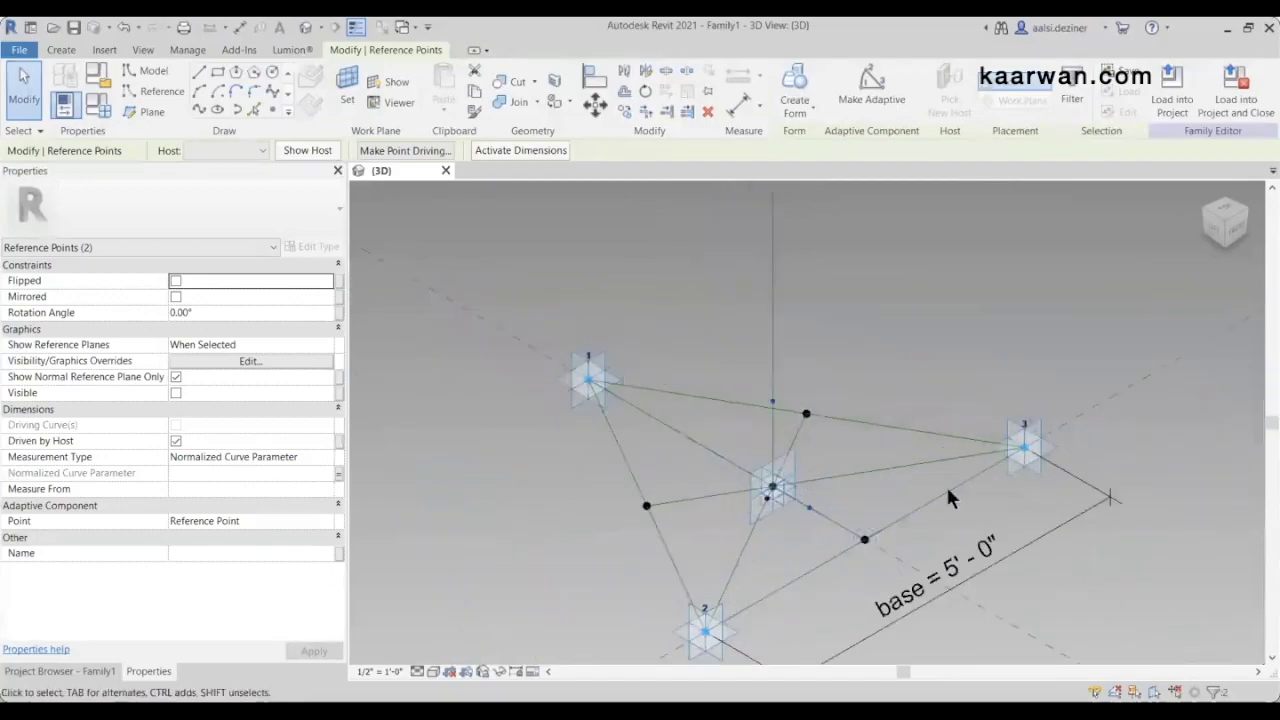
pyautogui.scroll(2, 786, 509)
pyautogui.scroll(-2, 822, 500)
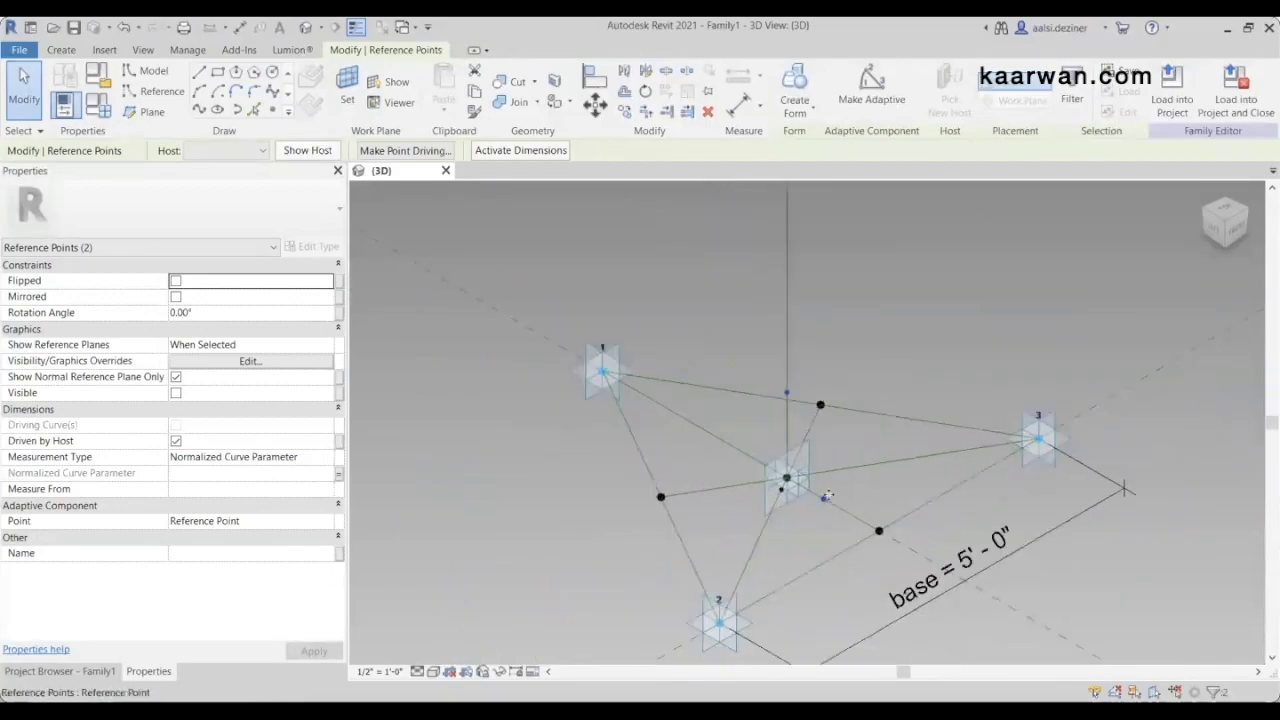
pyautogui.click(199, 108)
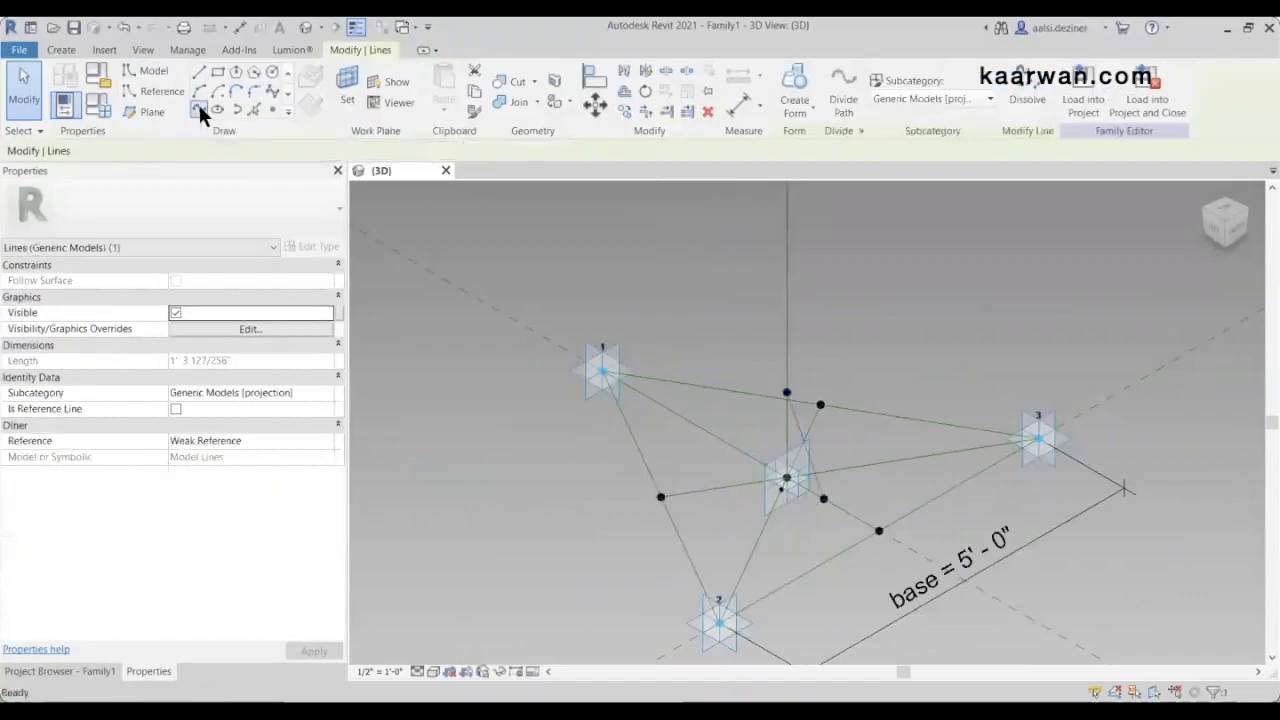
# Convert the spline joining the upper point on the vertical line to the point on the center line into a reference line
pyautogui.scroll(3, 866, 505)
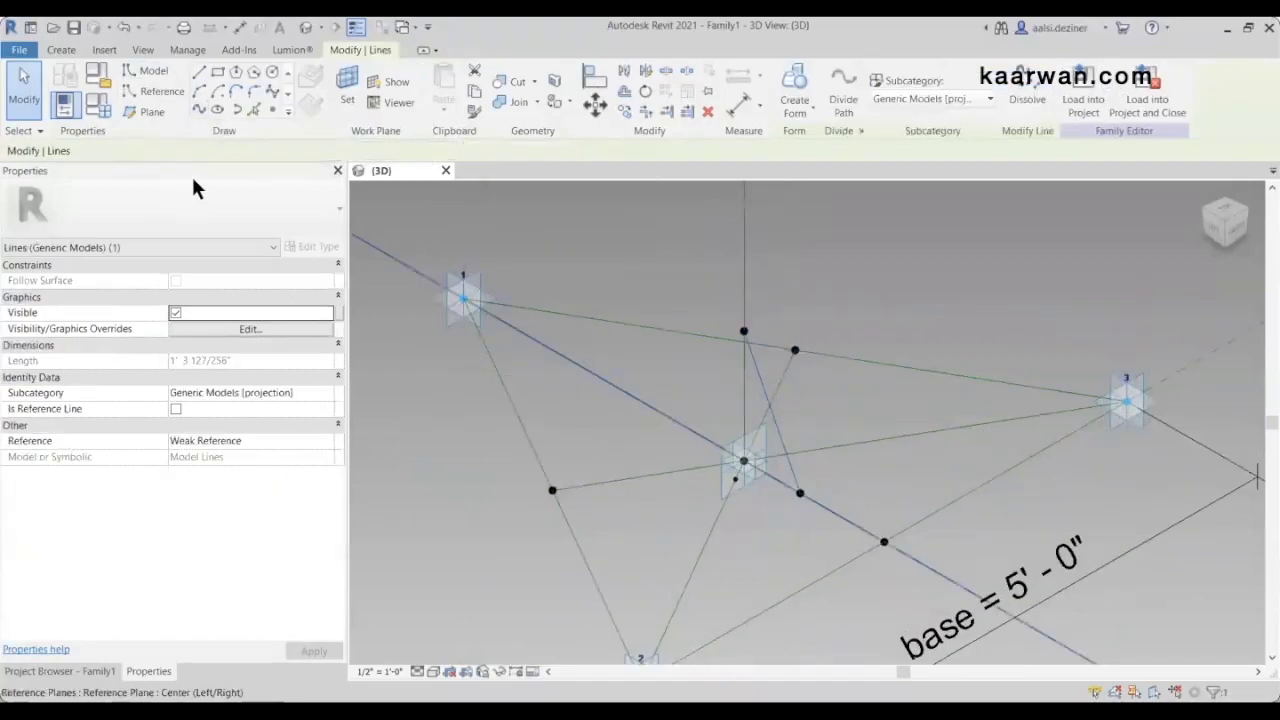
pyautogui.click(175, 409)
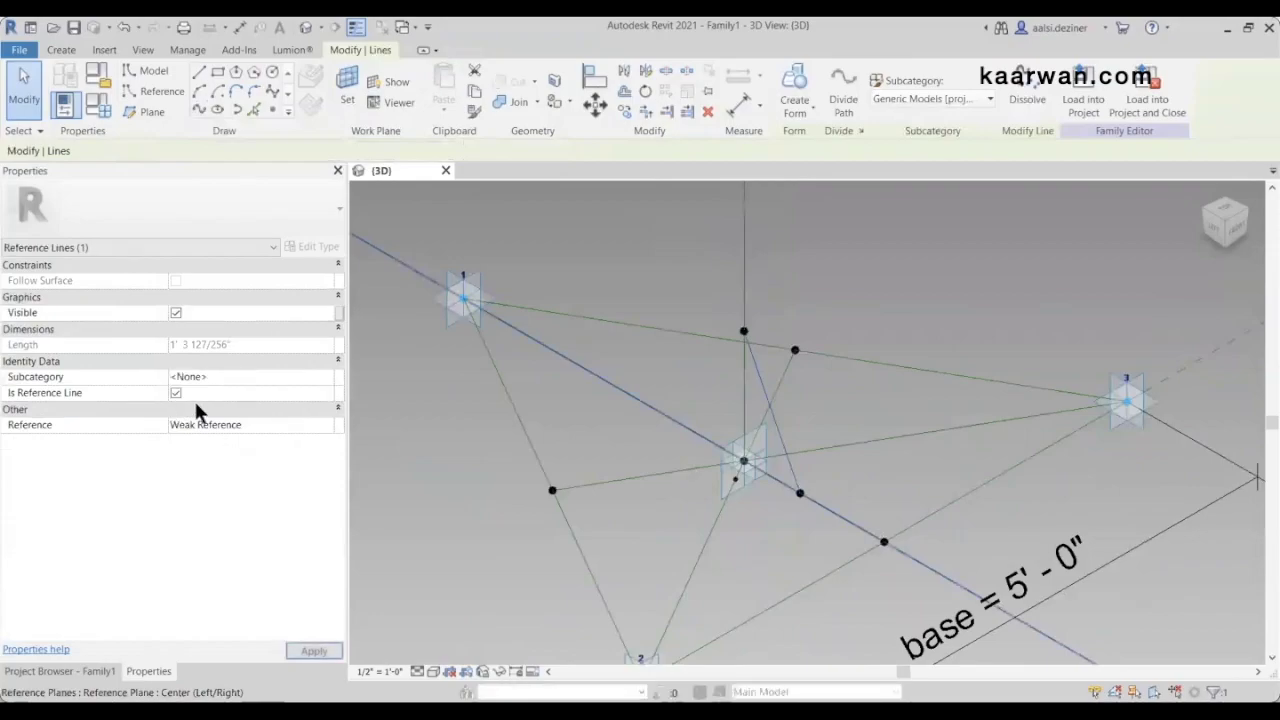
pyautogui.keyDown('shift'); pyautogui.moveTo(946, 432); pyautogui.dragTo(797, 462, button='middle'); pyautogui.keyUp('shift')
pyautogui.click(526, 520)
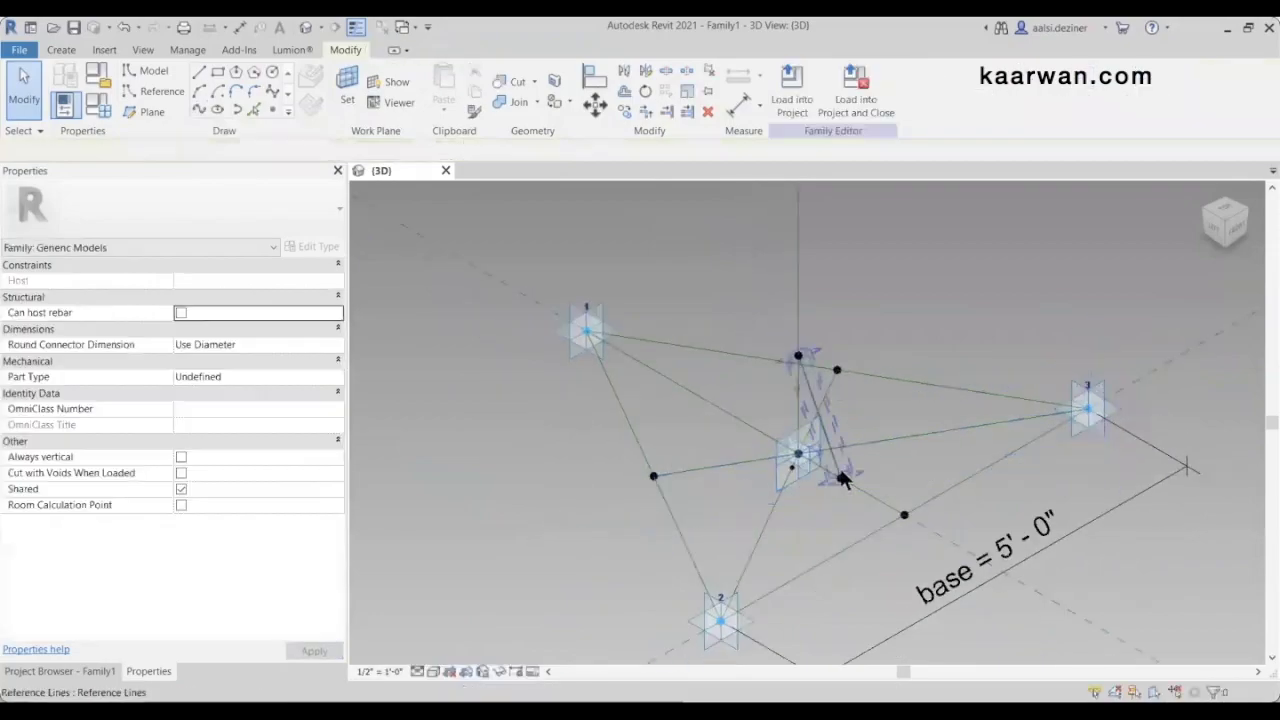
# Connect the small hosted point near the center to the point on the center line with a spline, and make it a reference line
pyautogui.scroll(4, 846, 500)
pyautogui.scroll(2, 766, 458)
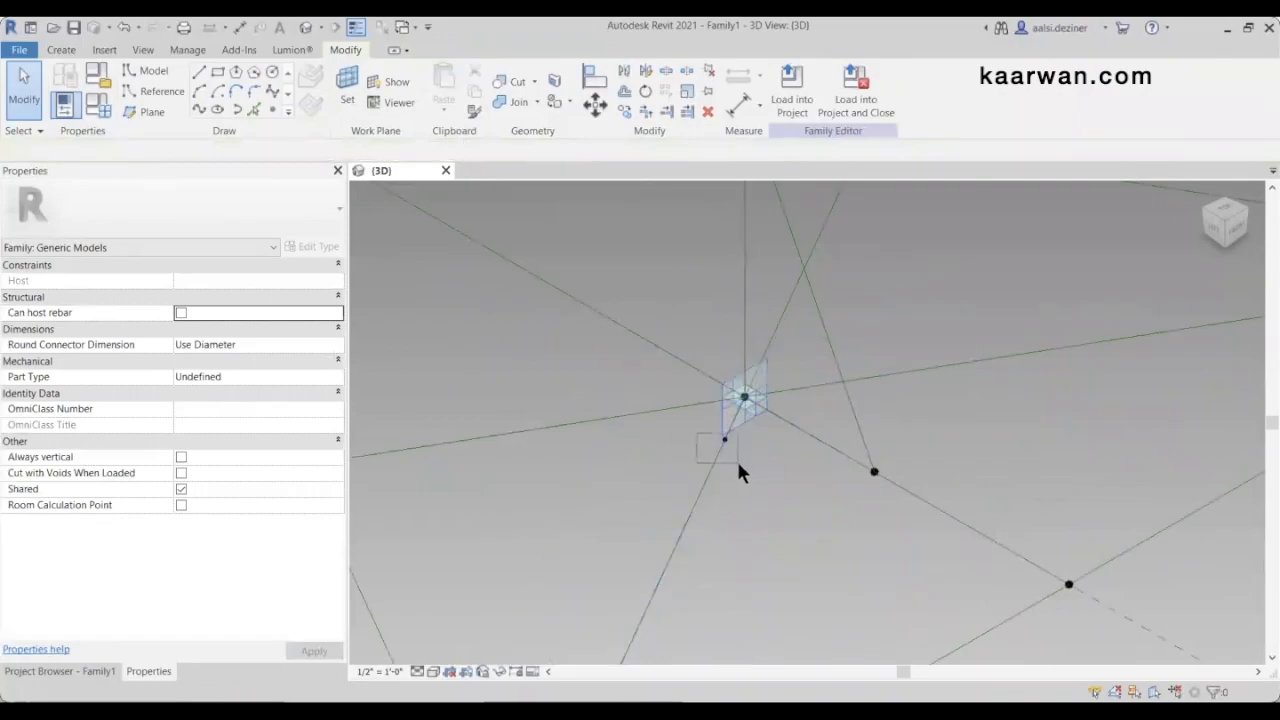
pyautogui.click(859, 464)
pyautogui.scroll(-2, 836, 387)
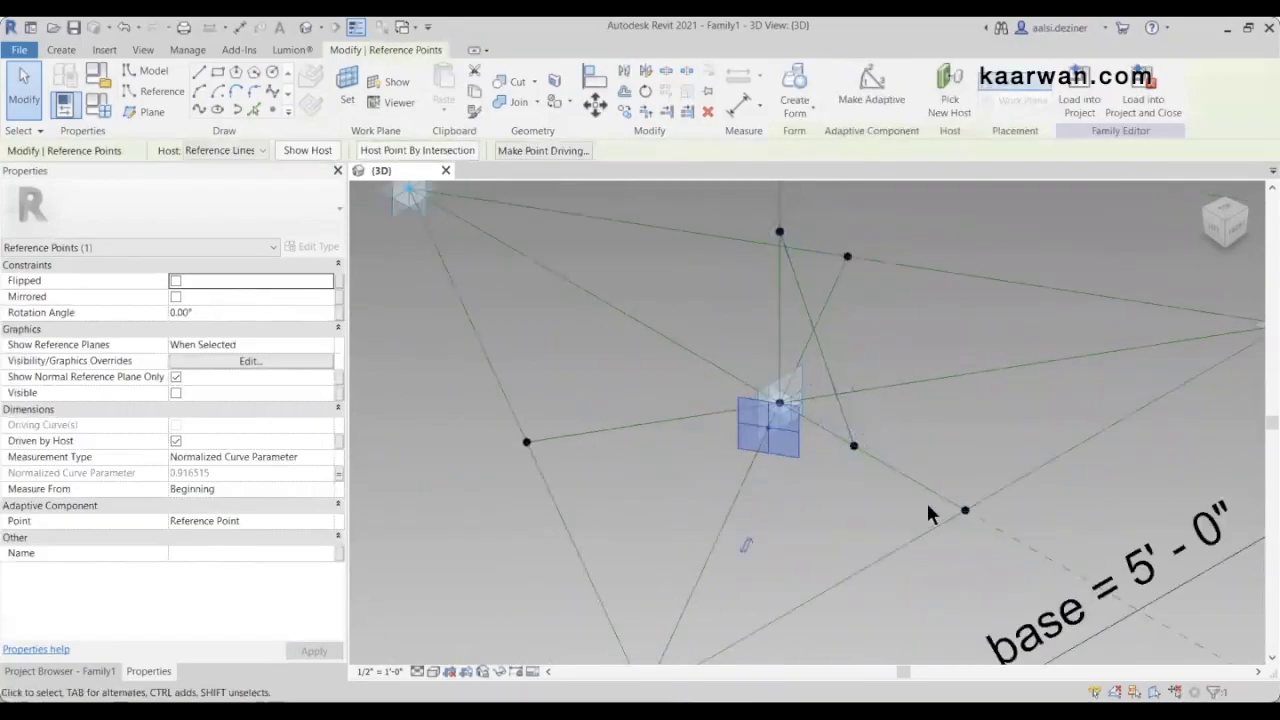
pyautogui.scroll(3, 842, 444)
pyautogui.moveTo(815, 412); pyautogui.dragTo(920, 540)
pyautogui.scroll(-5, 917, 503)
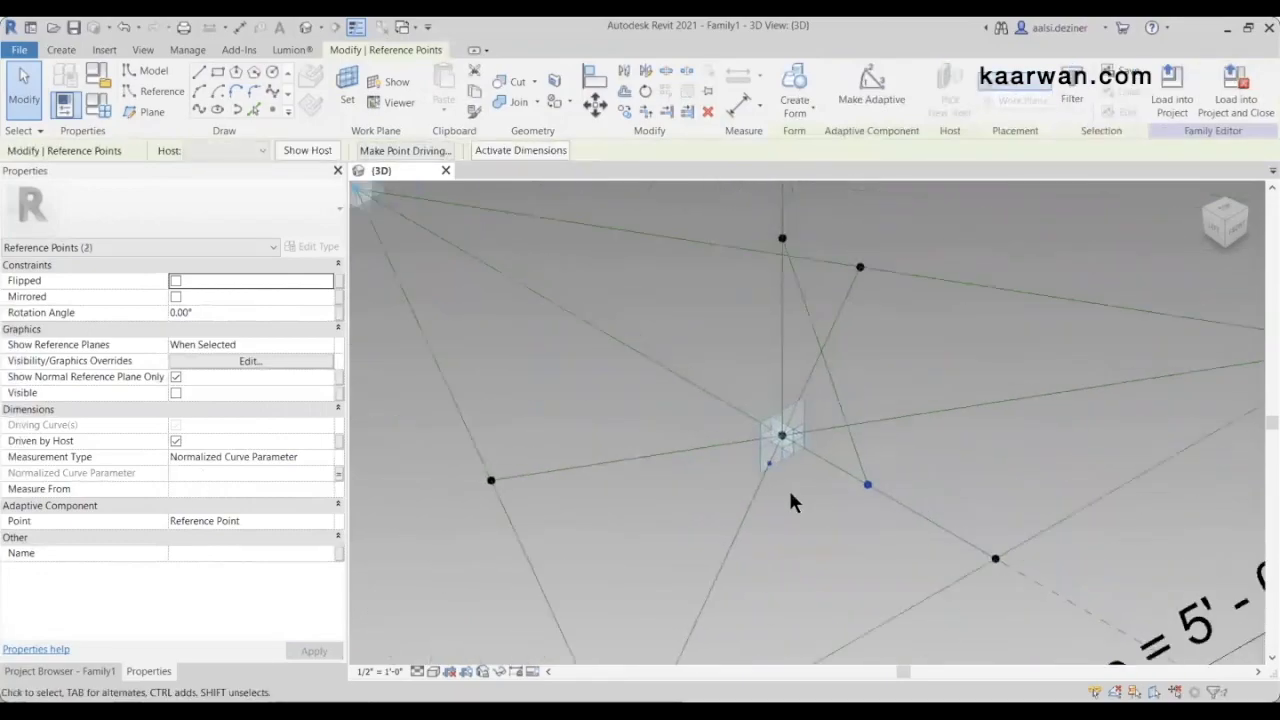
pyautogui.click(196, 106)
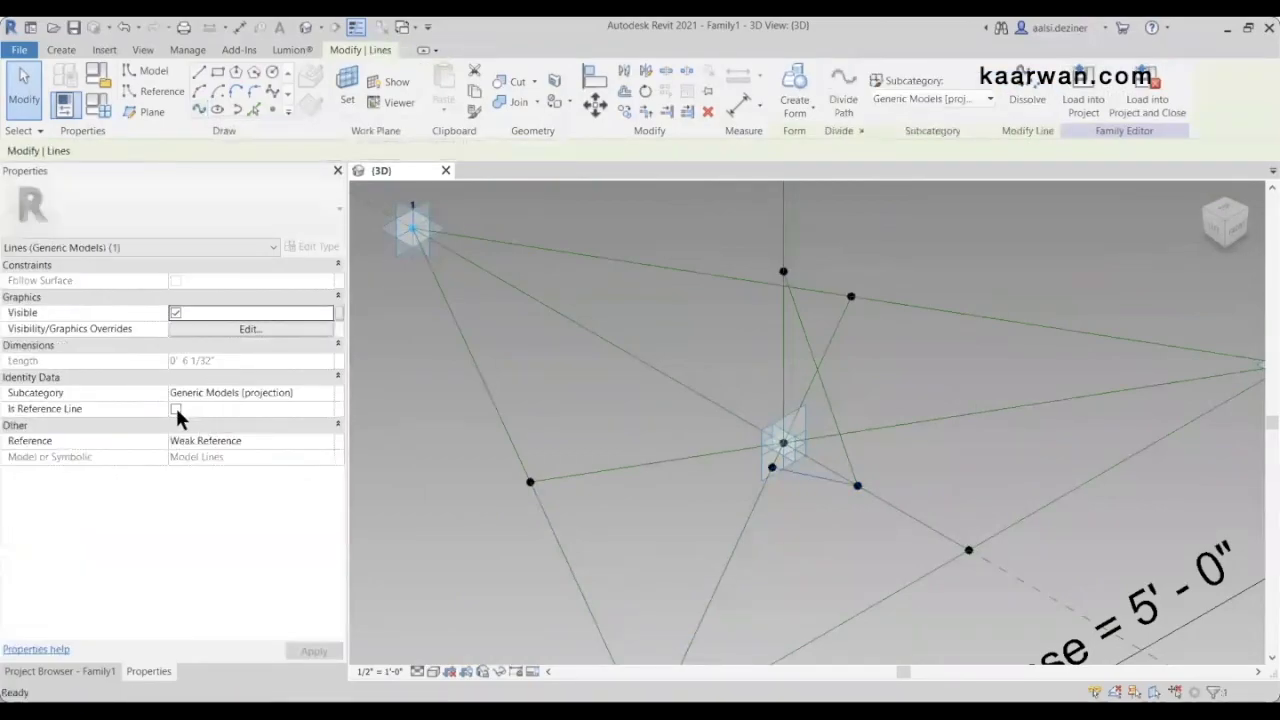
pyautogui.click(176, 409)
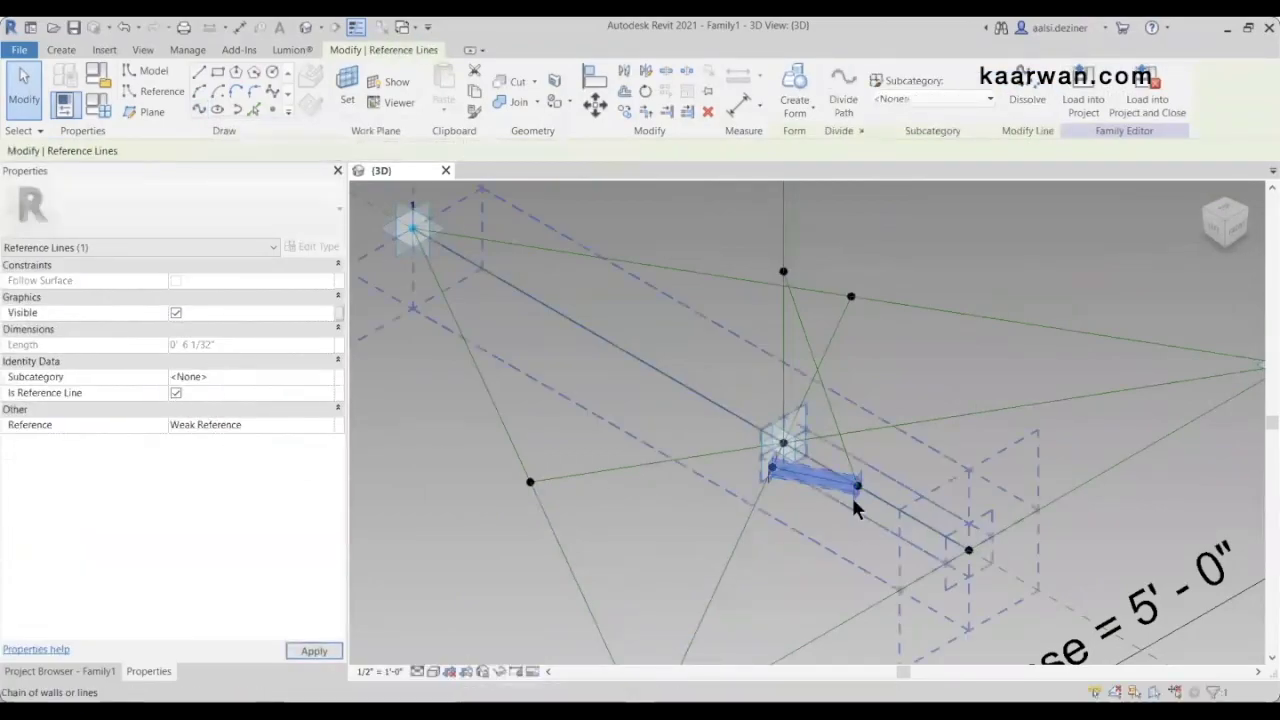
pyautogui.scroll(-2, 855, 508)
pyautogui.scroll(-3, 816, 499)
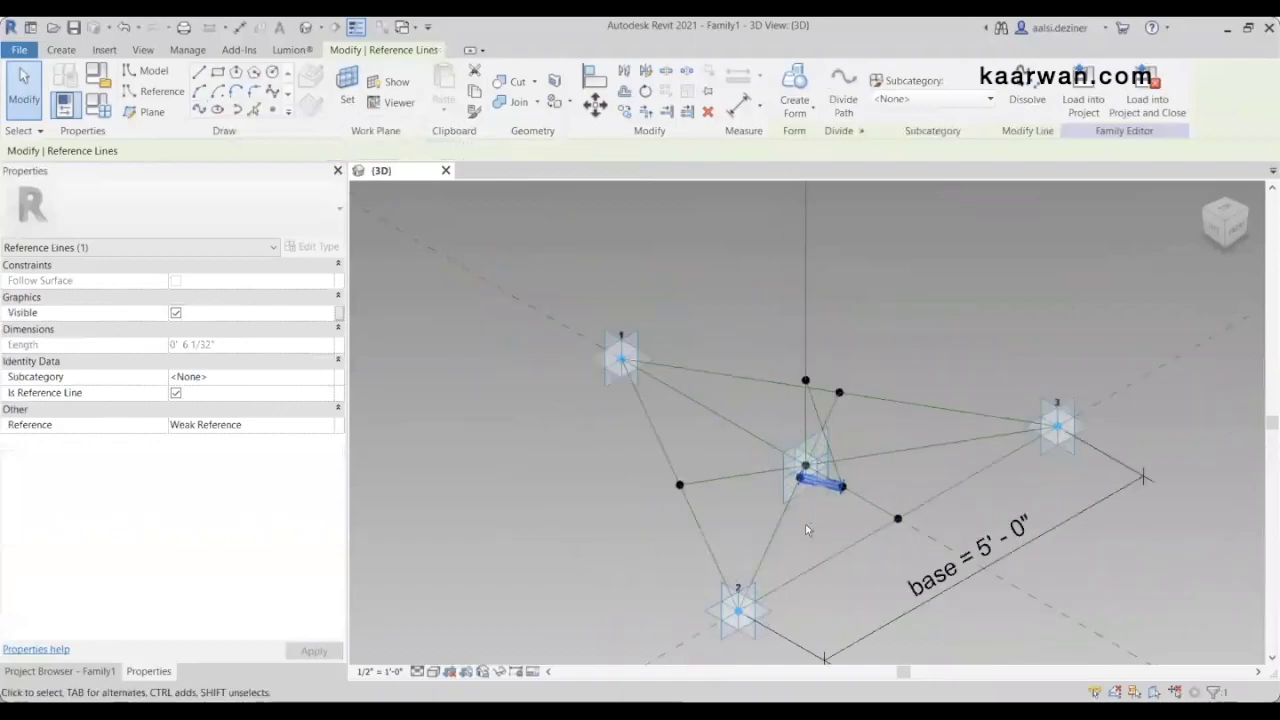
# Connect the small point near the center to the upper point on the vertical line with a spline, and make it a reference line
pyautogui.scroll(5, 810, 493)
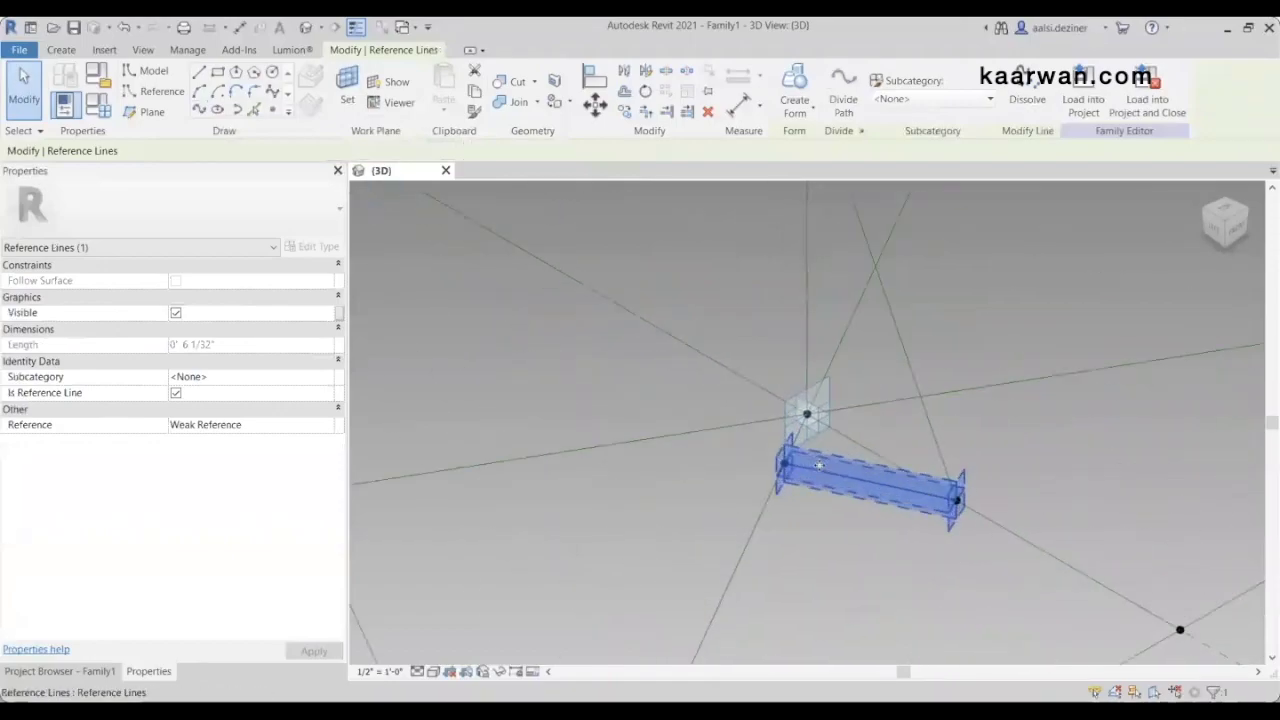
pyautogui.scroll(2, 819, 466)
pyautogui.scroll(3, 772, 484)
pyautogui.click(734, 427)
pyautogui.moveTo(708, 410); pyautogui.dragTo(824, 560)
pyautogui.scroll(-4, 826, 575)
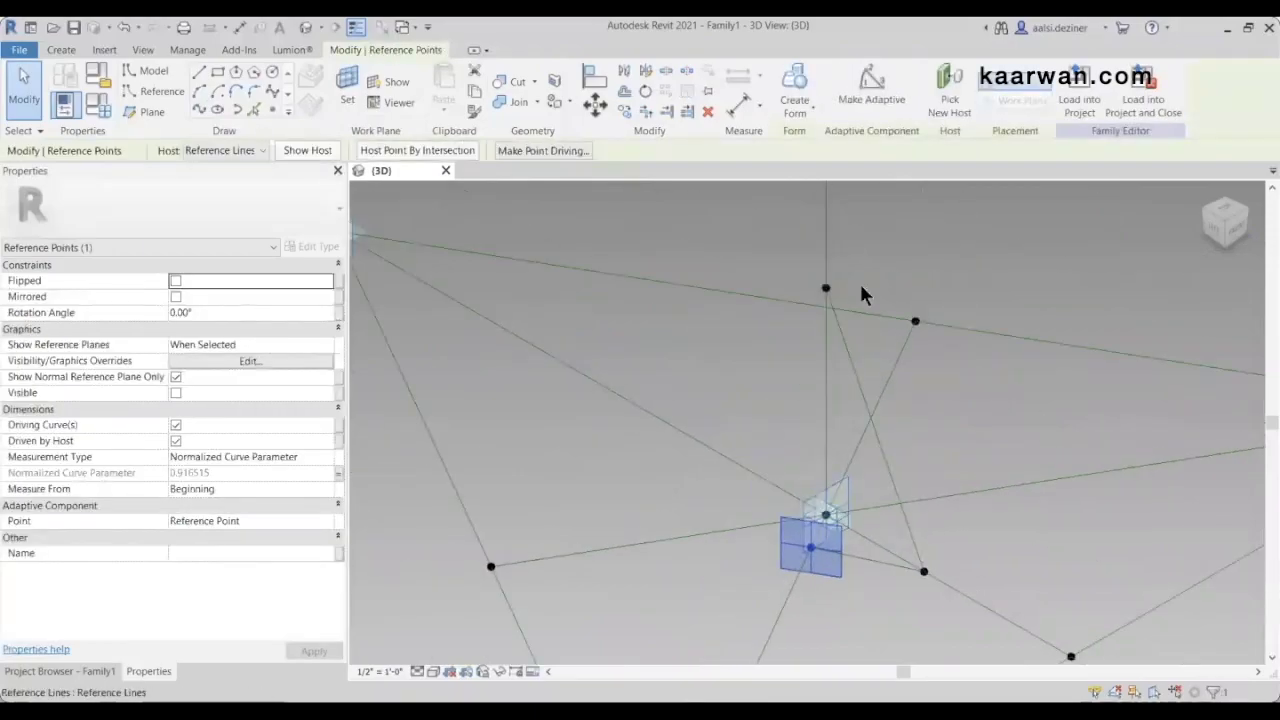
pyautogui.keyDown('ctrl'); pyautogui.click(825, 288); pyautogui.keyUp('ctrl')
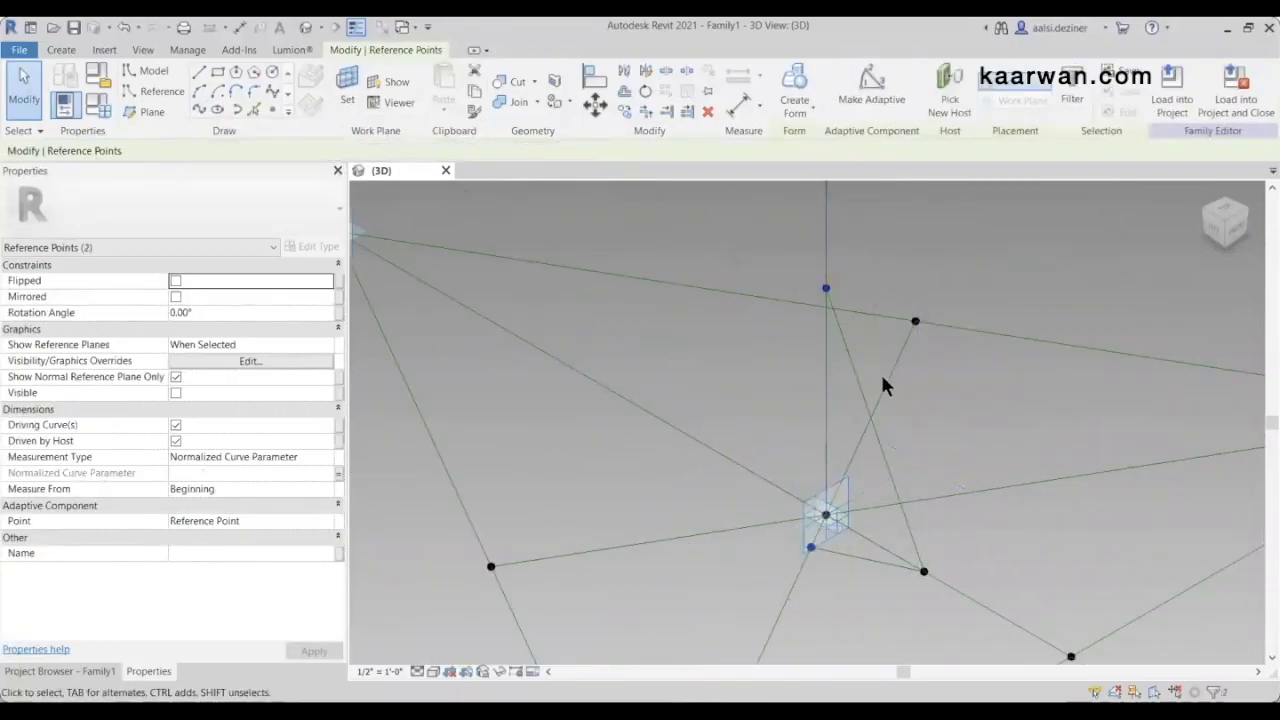
pyautogui.scroll(-2, 847, 438)
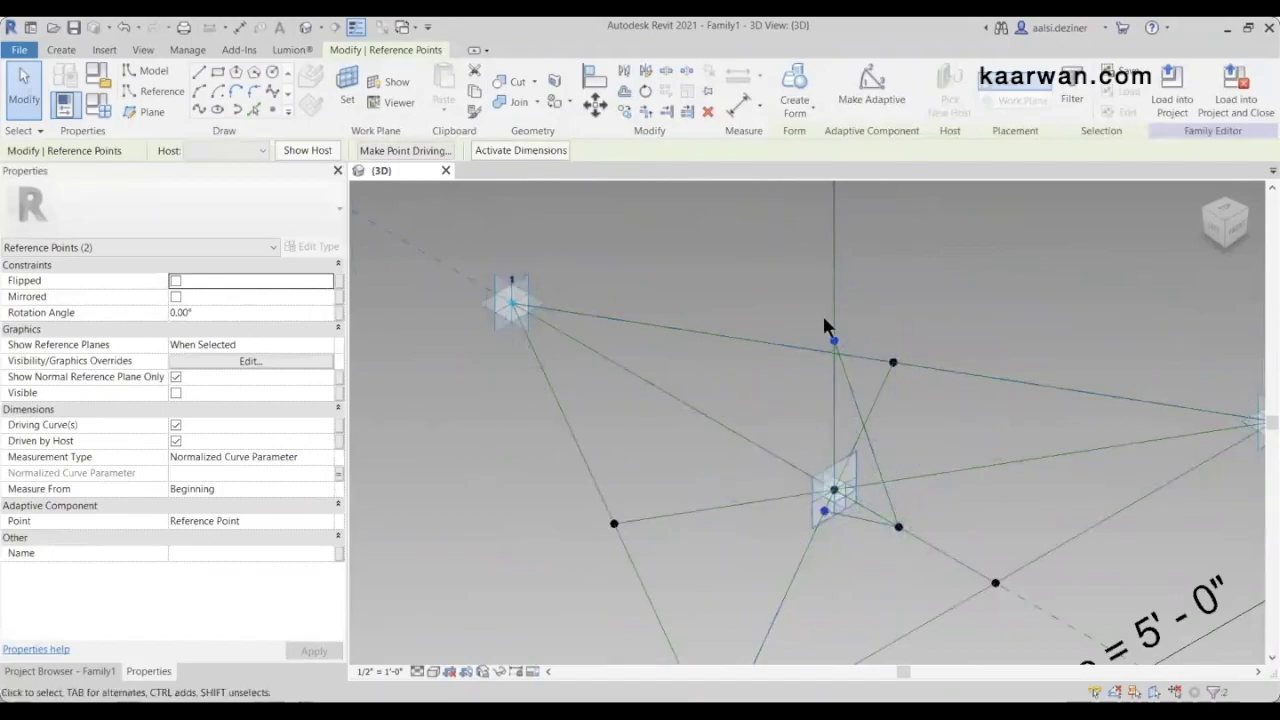
pyautogui.click(198, 109)
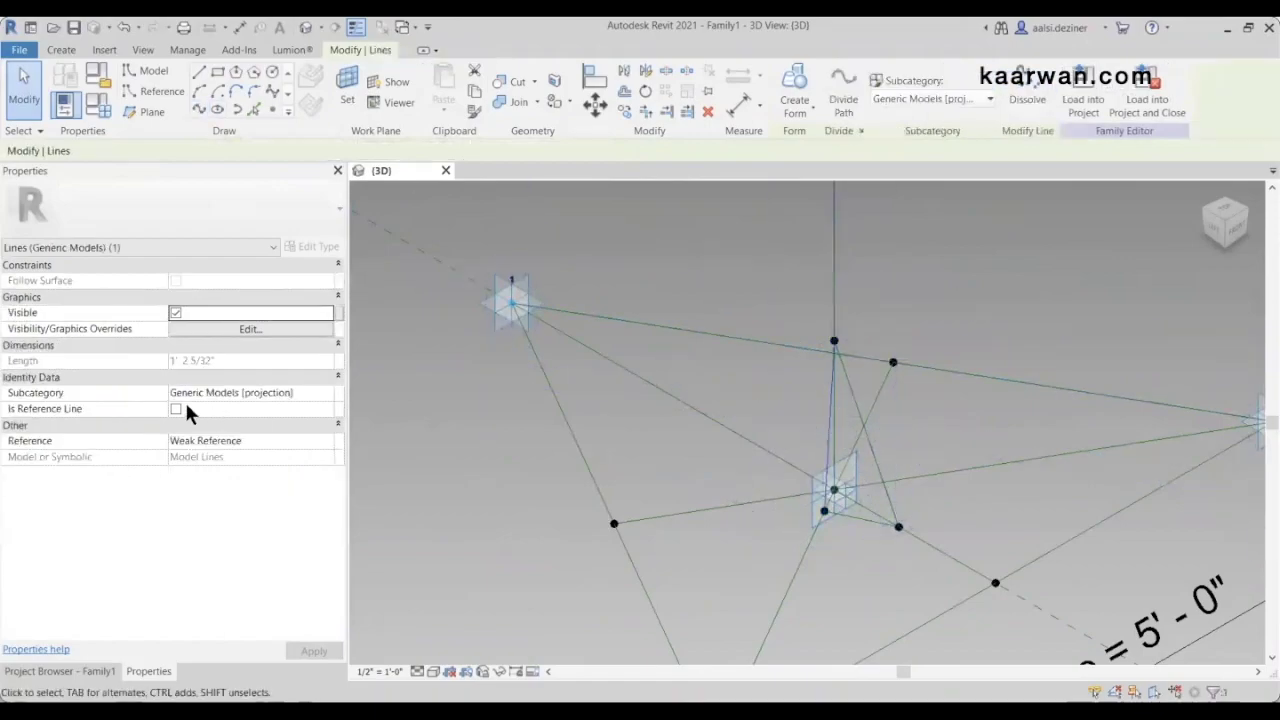
pyautogui.click(176, 409)
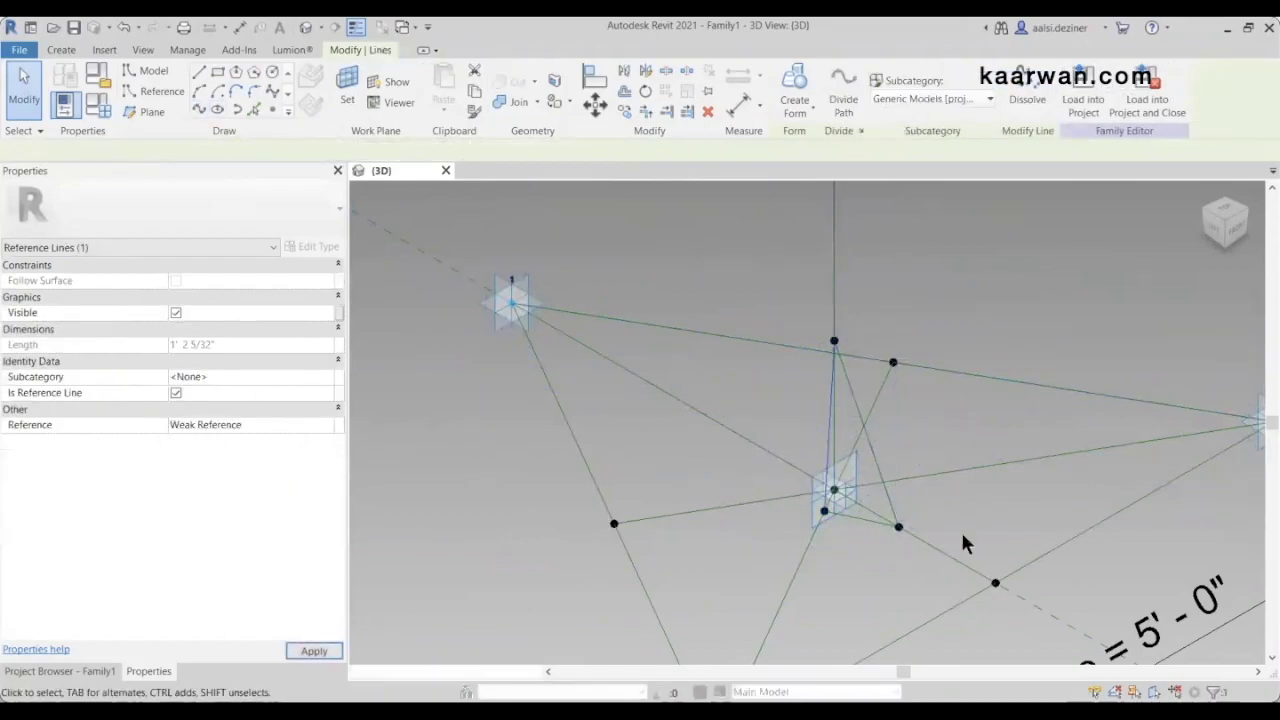
pyautogui.click(922, 496)
# Create a solid form from the closed triangle of three reference lines, choosing the extruded option with thickness
pyautogui.press('Tab')
pyautogui.press('Tab')
pyautogui.scroll(3, 882, 464)
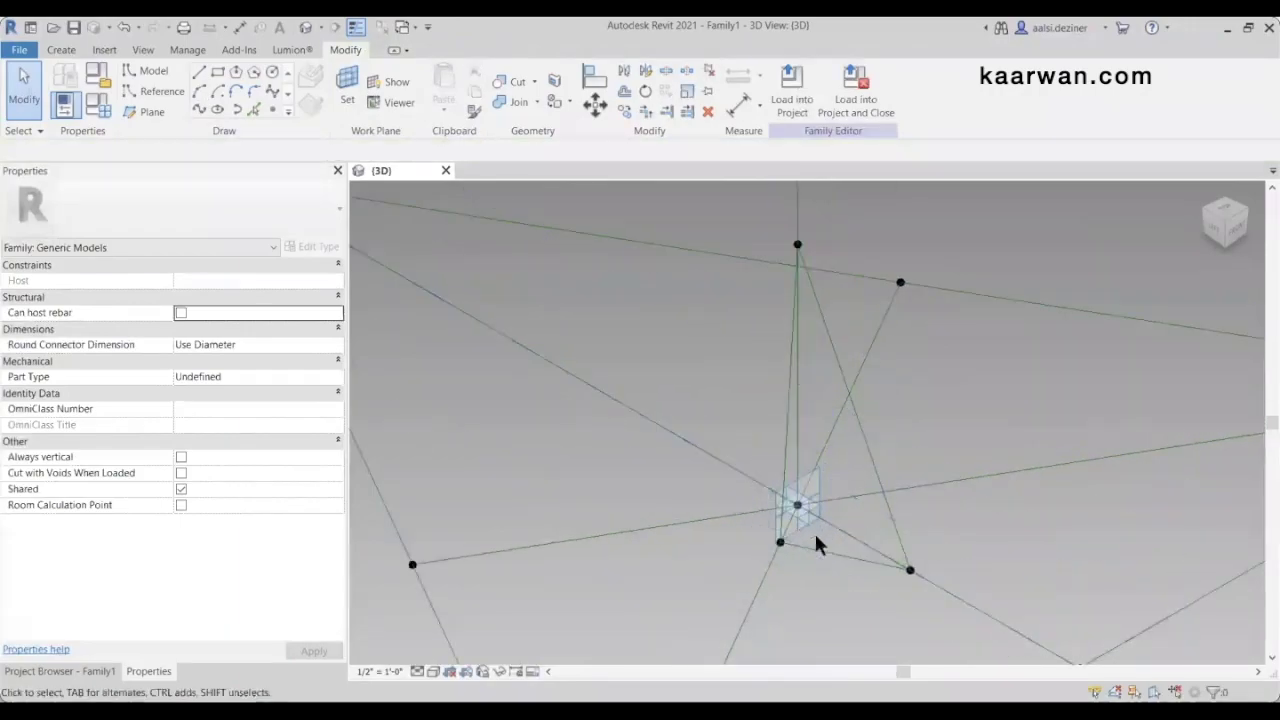
pyautogui.press('Tab')
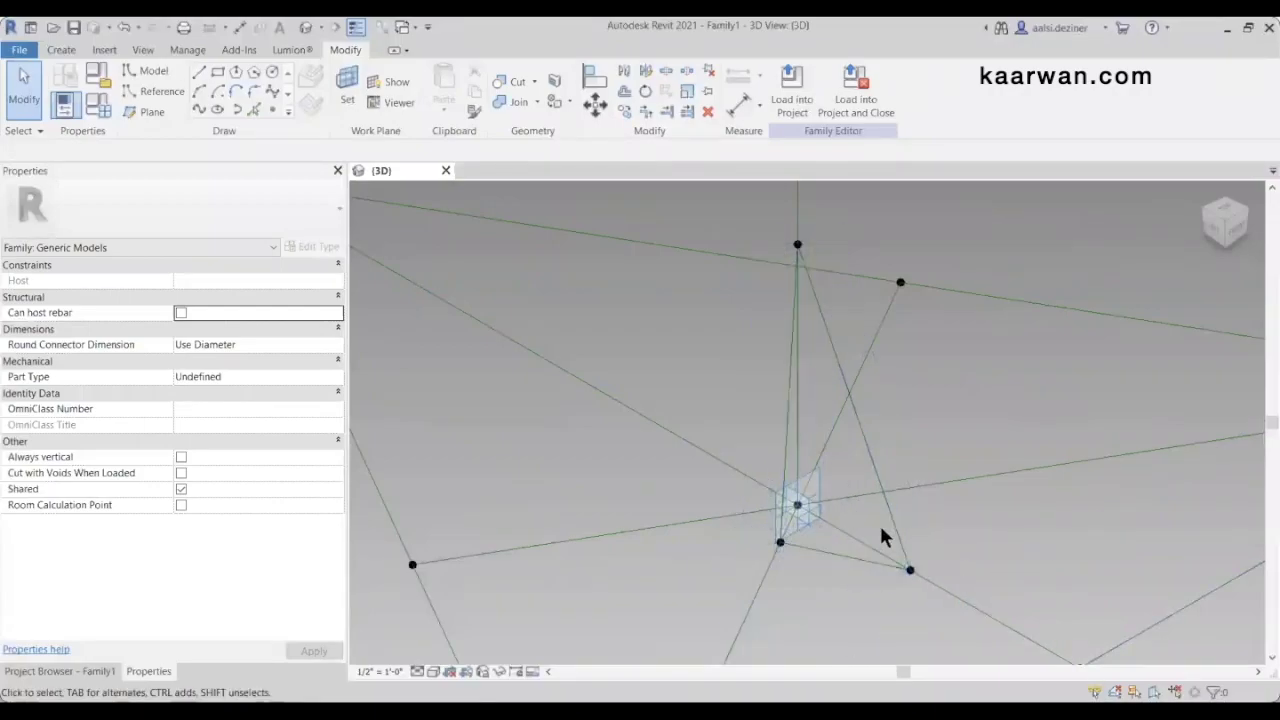
pyautogui.press('Tab')
pyautogui.click(895, 520)
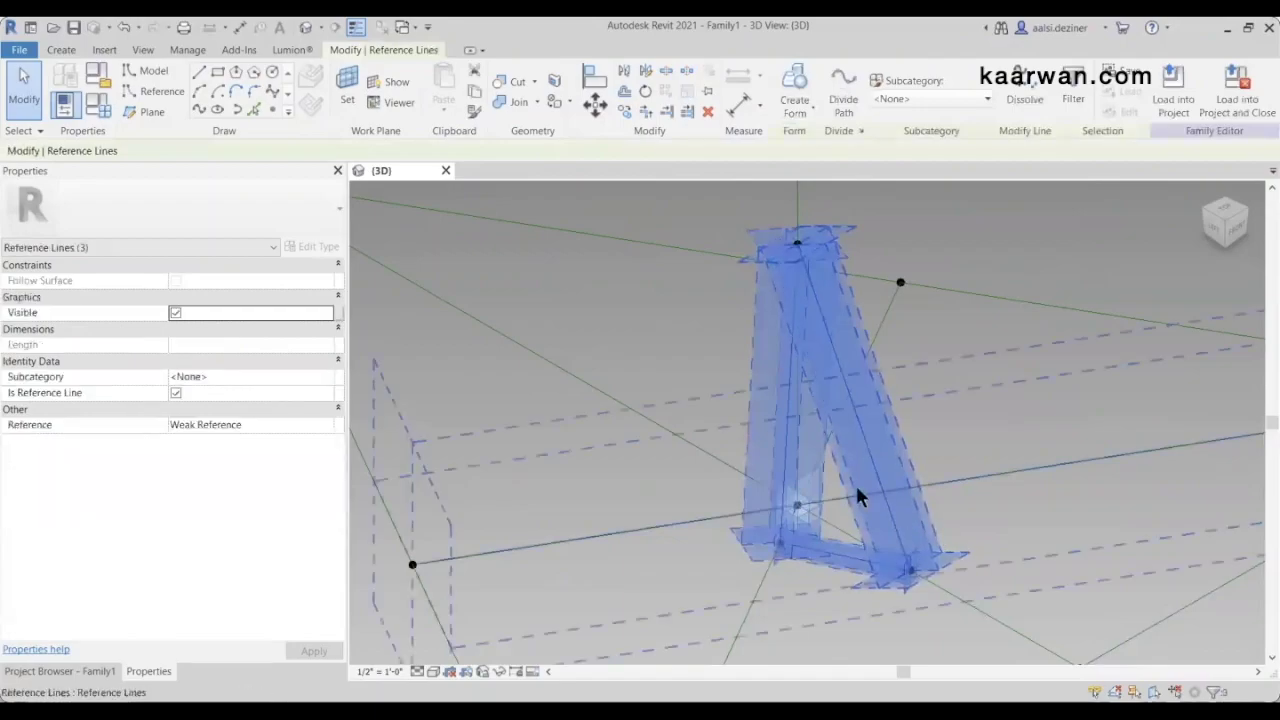
pyautogui.scroll(-3, 855, 482)
pyautogui.scroll(-2, 912, 412)
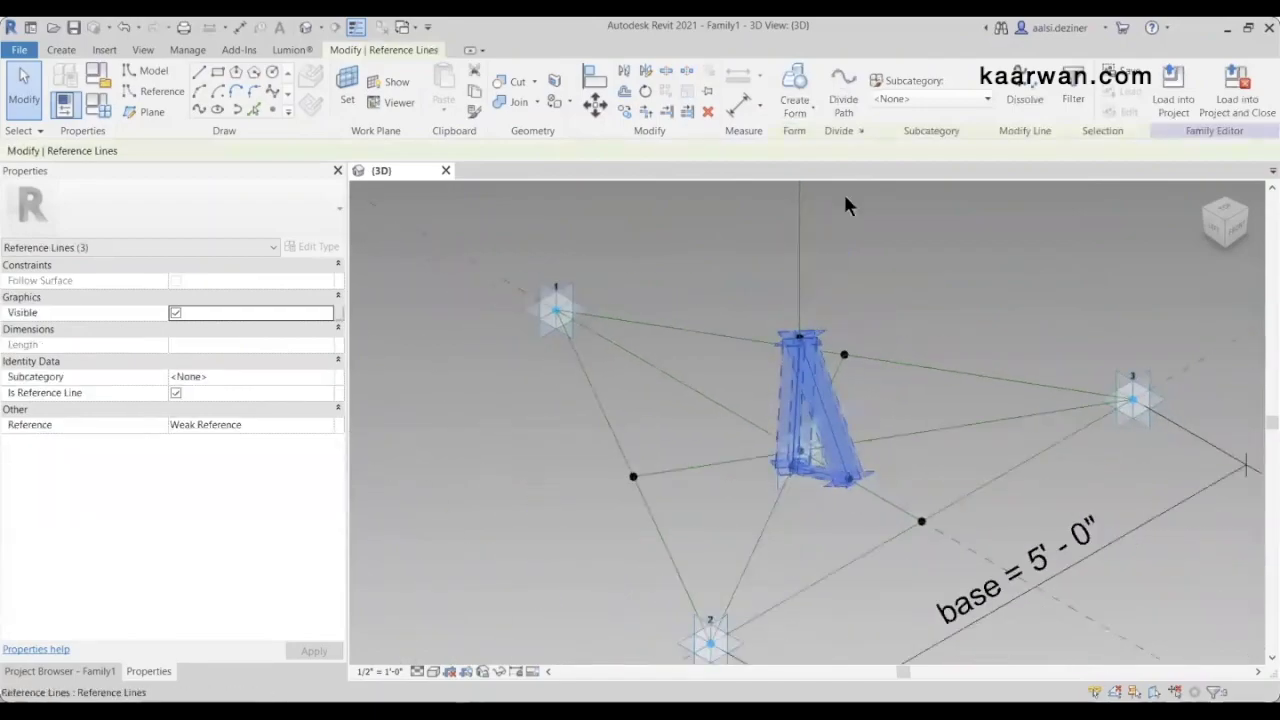
pyautogui.click(800, 103)
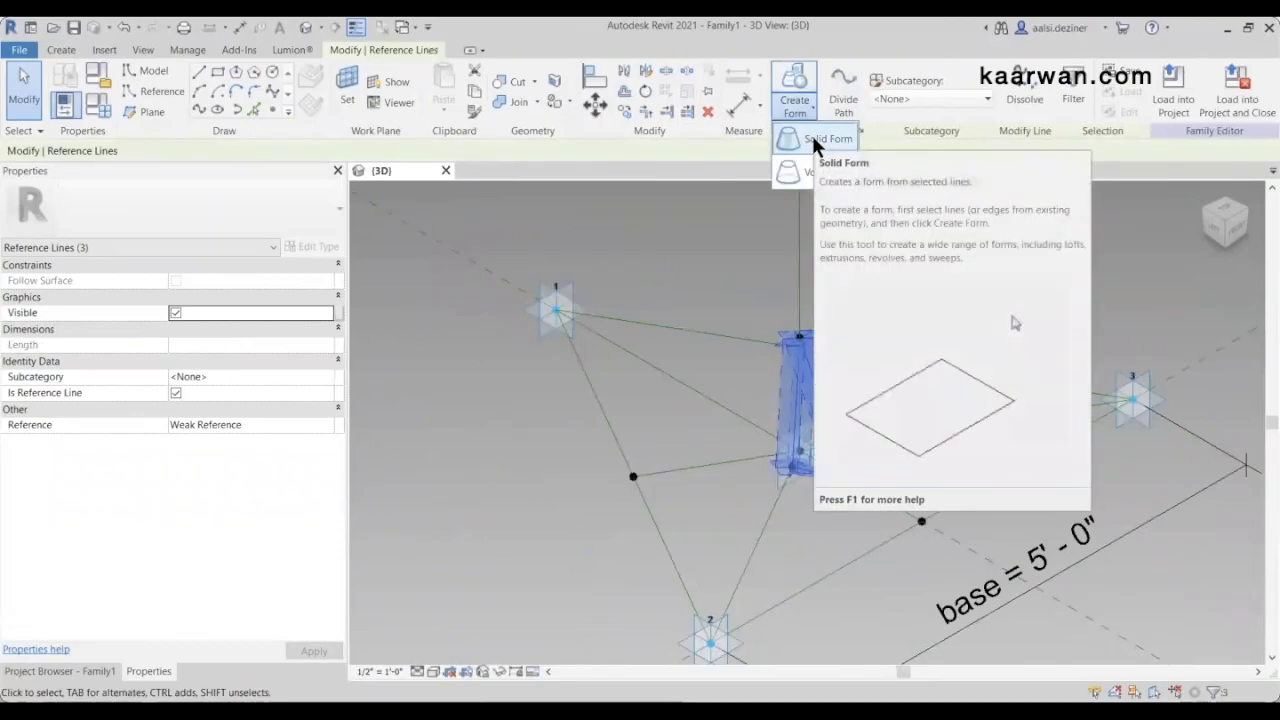
pyautogui.click(815, 140)
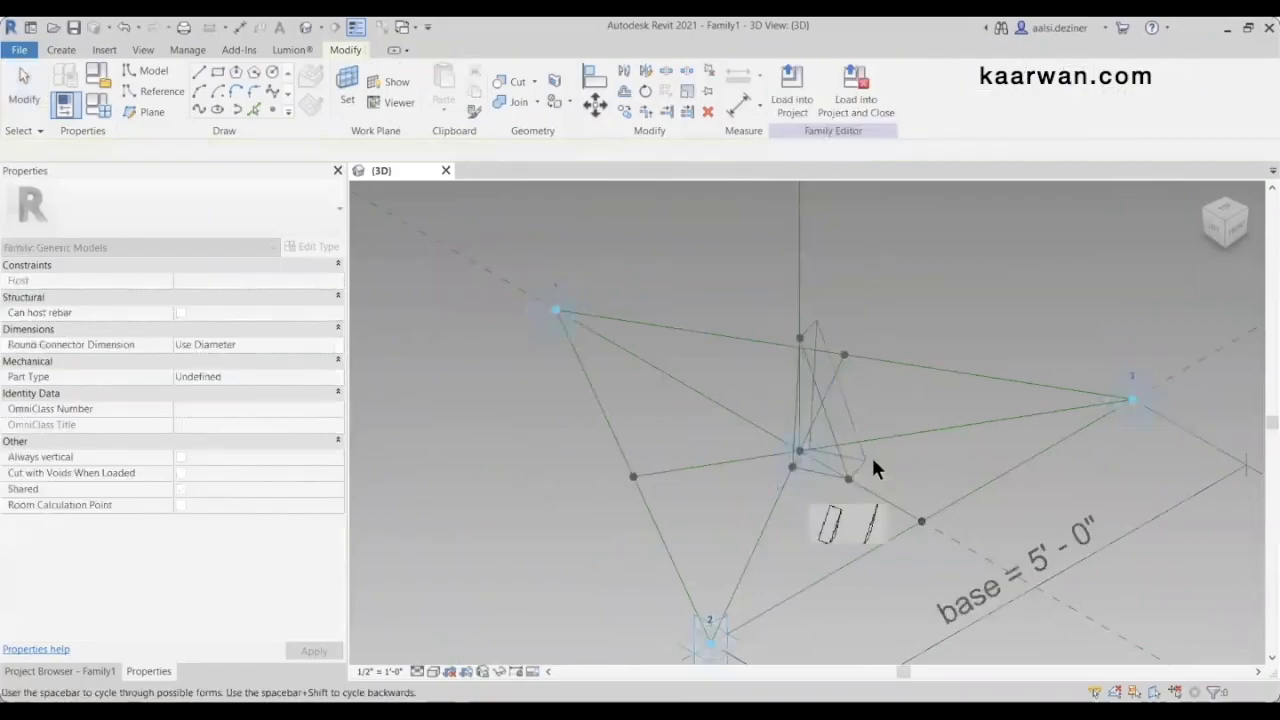
pyautogui.click(839, 526)
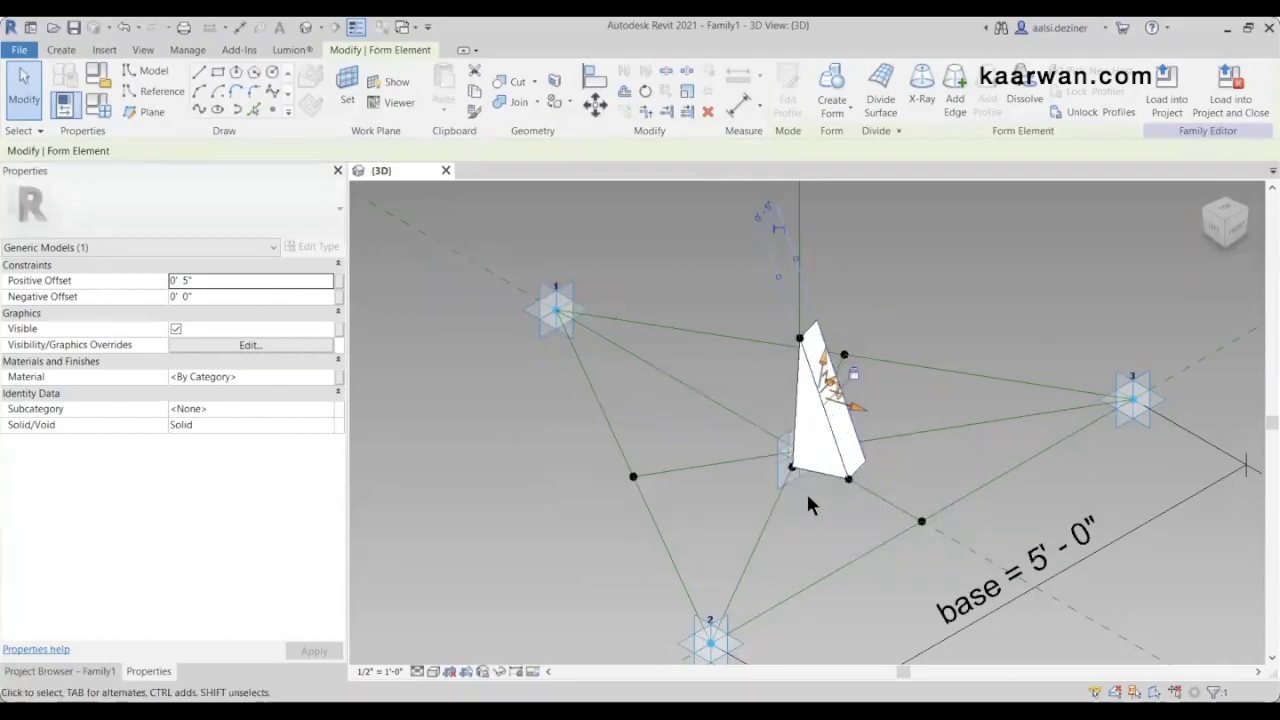
# Link the form's Positive Offset to a new instance family parameter named Thickness
pyautogui.click(338, 281)
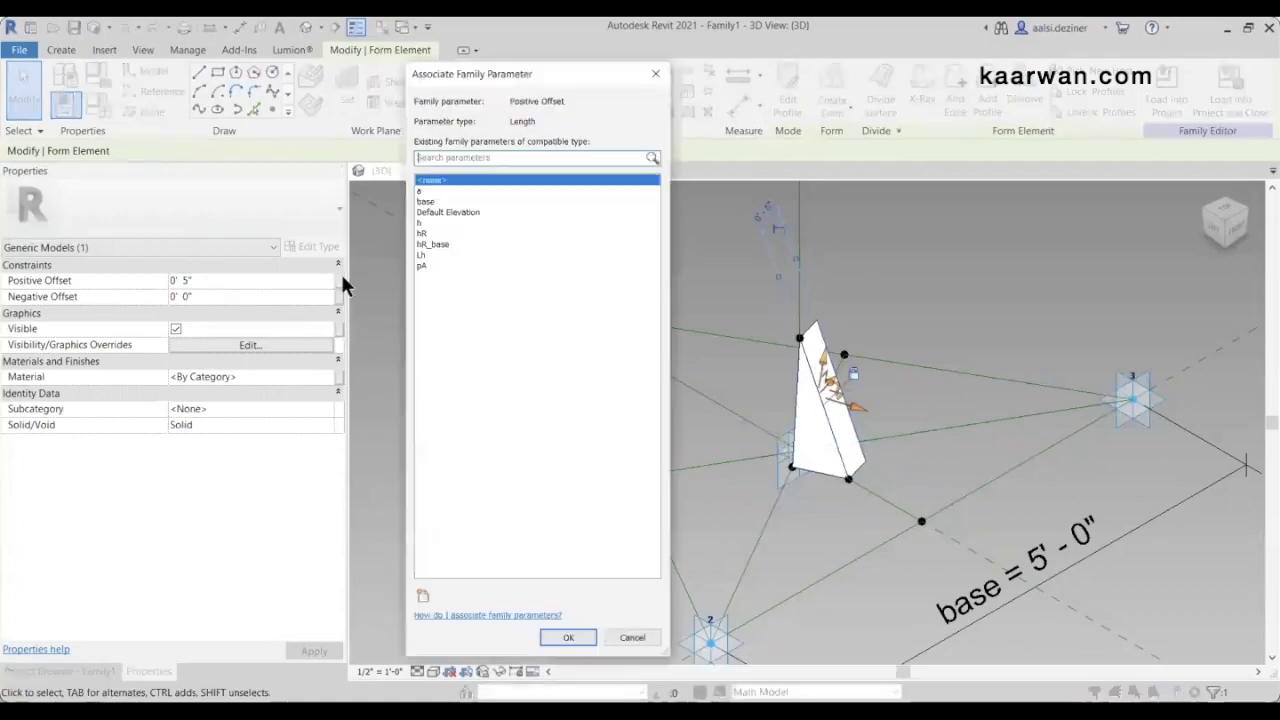
pyautogui.click(422, 597)
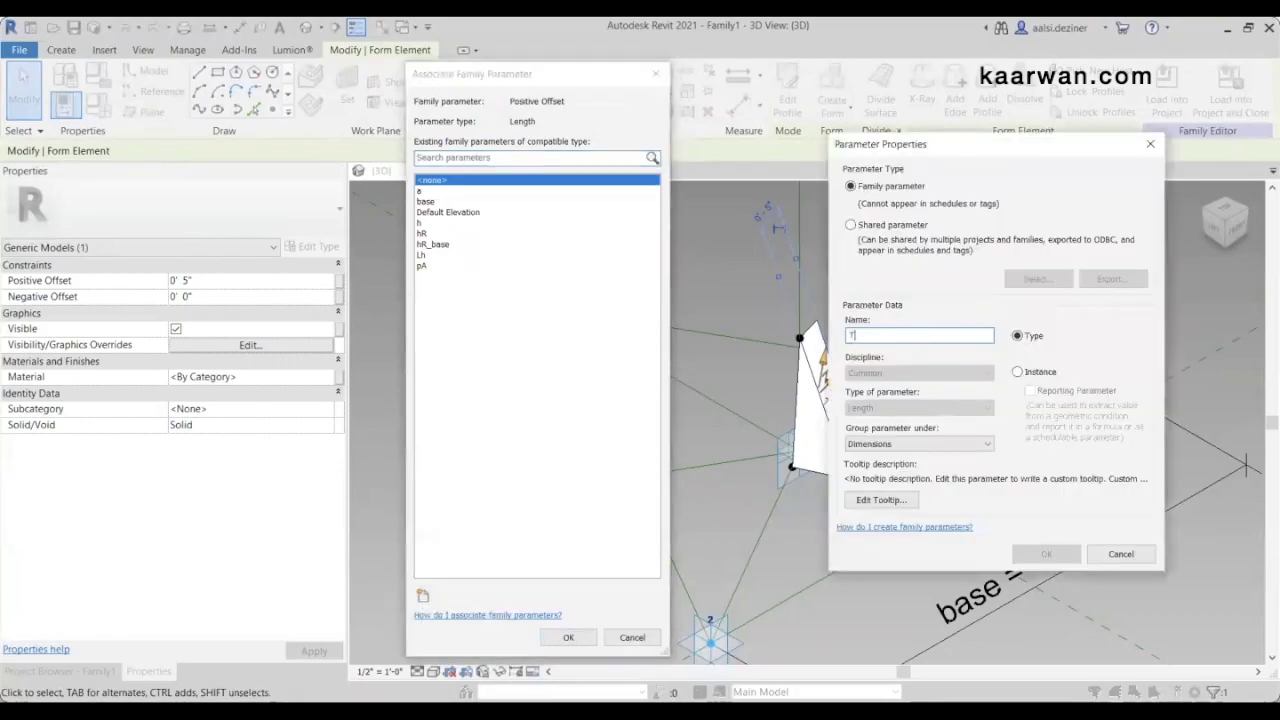
pyautogui.write('TH')
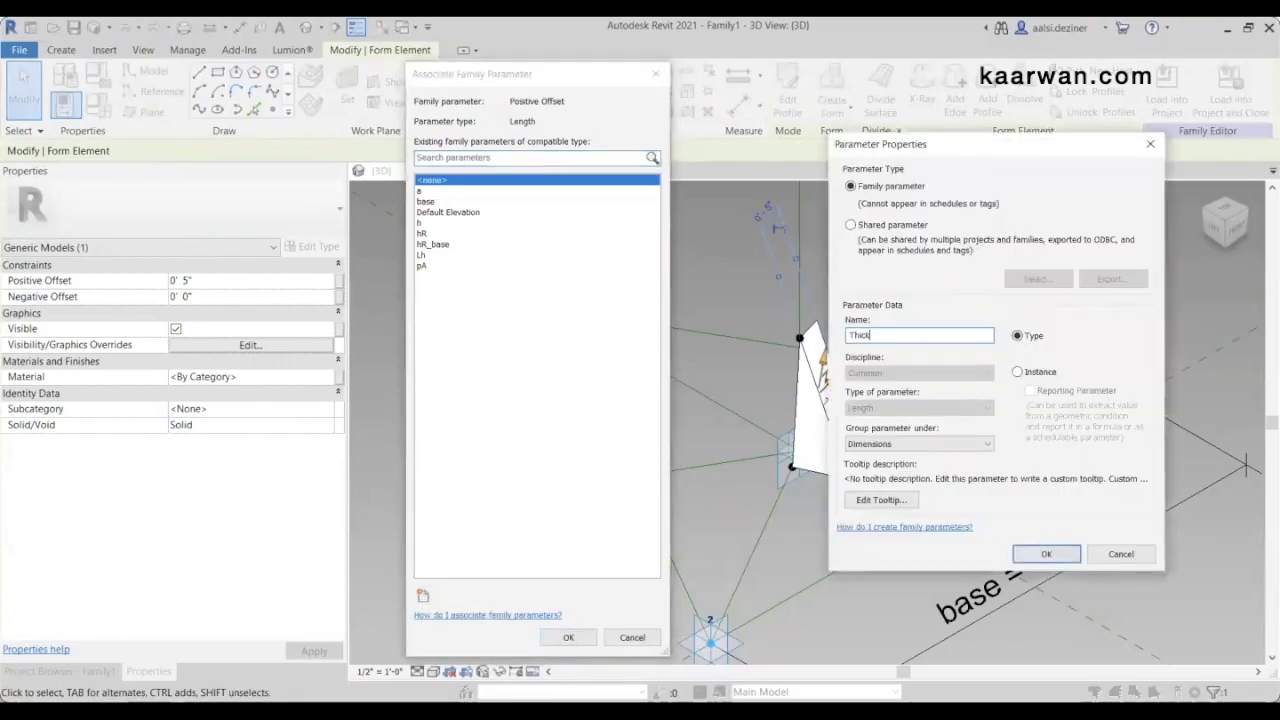
pyautogui.write('ickness')
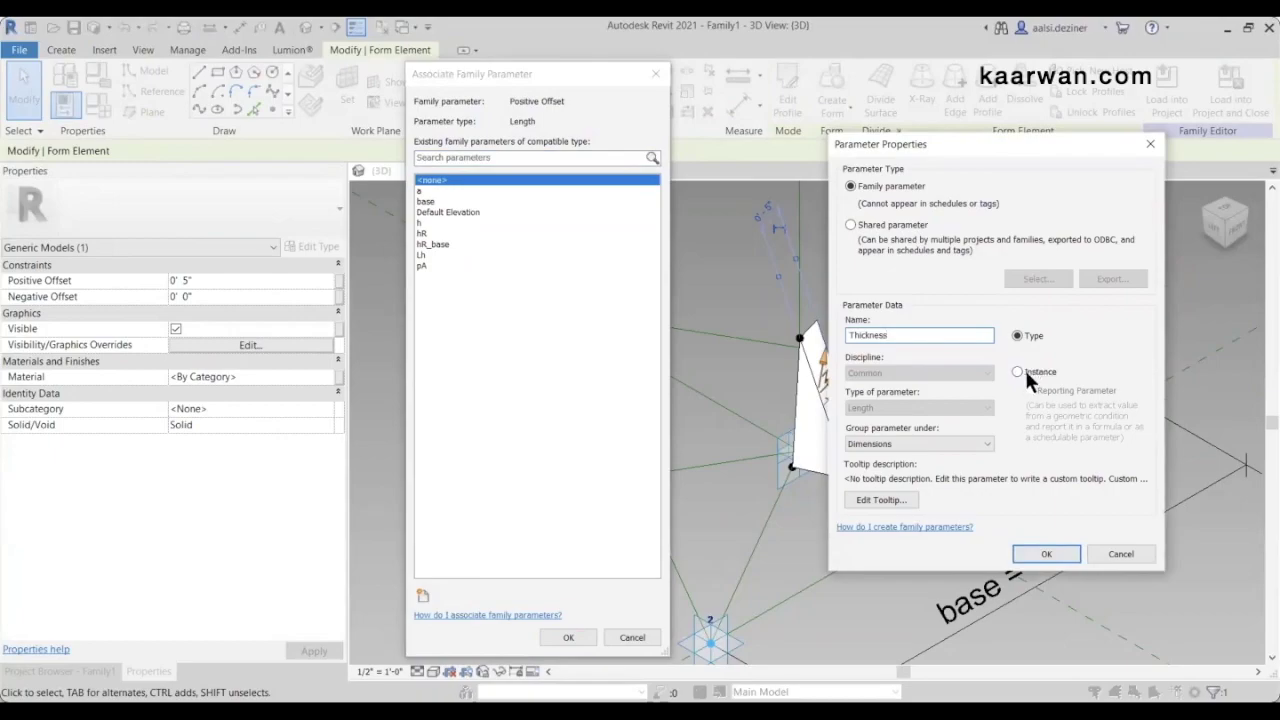
pyautogui.click(1024, 372)
pyautogui.click(1050, 554)
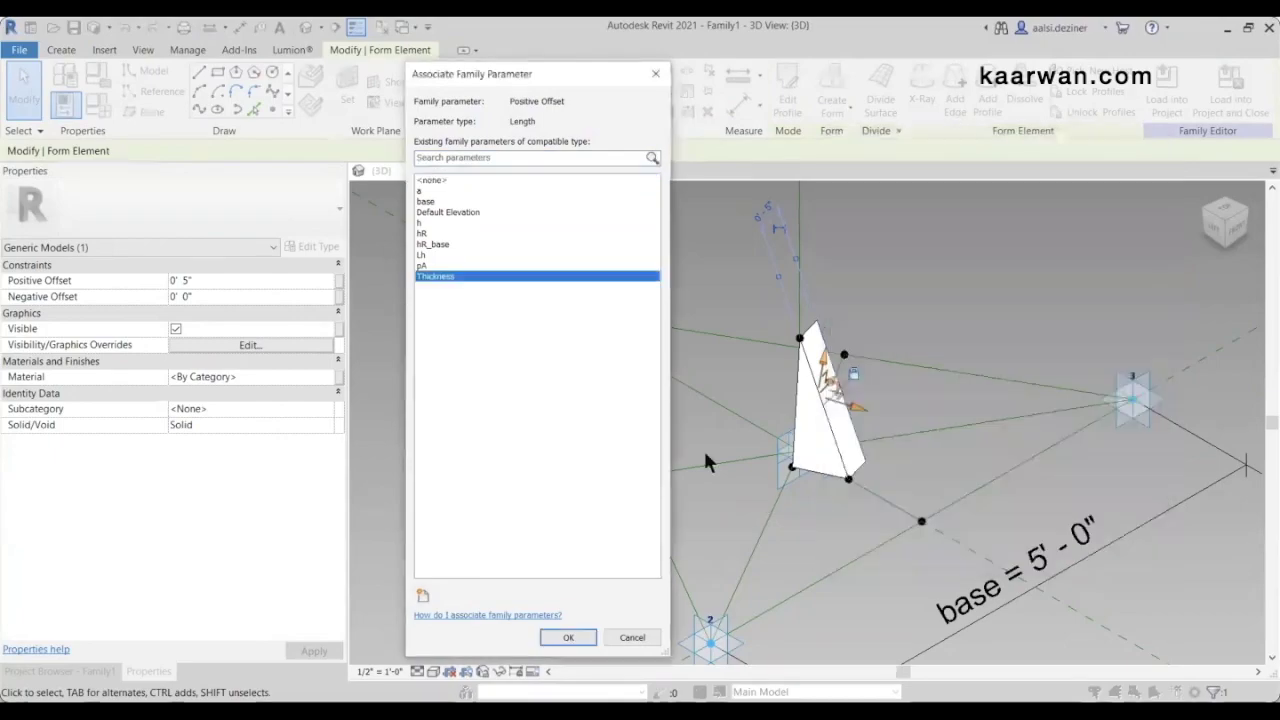
pyautogui.click(563, 637)
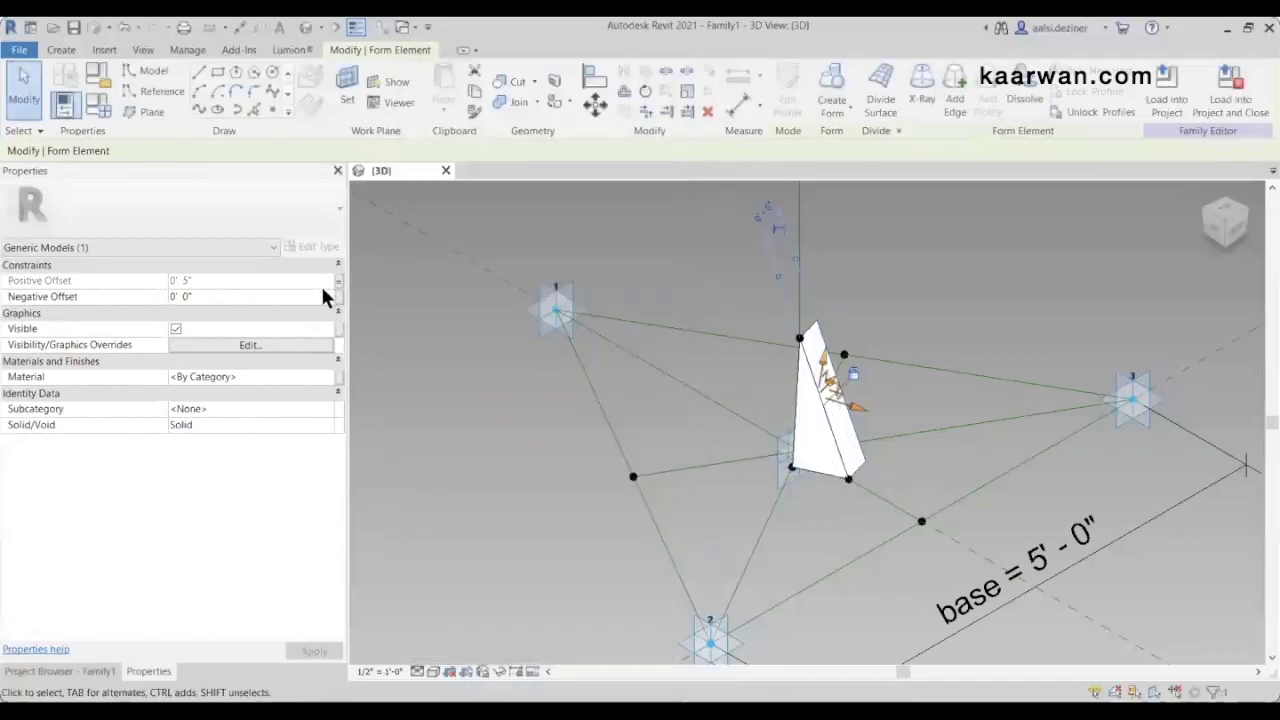
# Set the Thickness parameter to 1/4" in the family types and apply it to the triangular panel
pyautogui.click(104, 100)
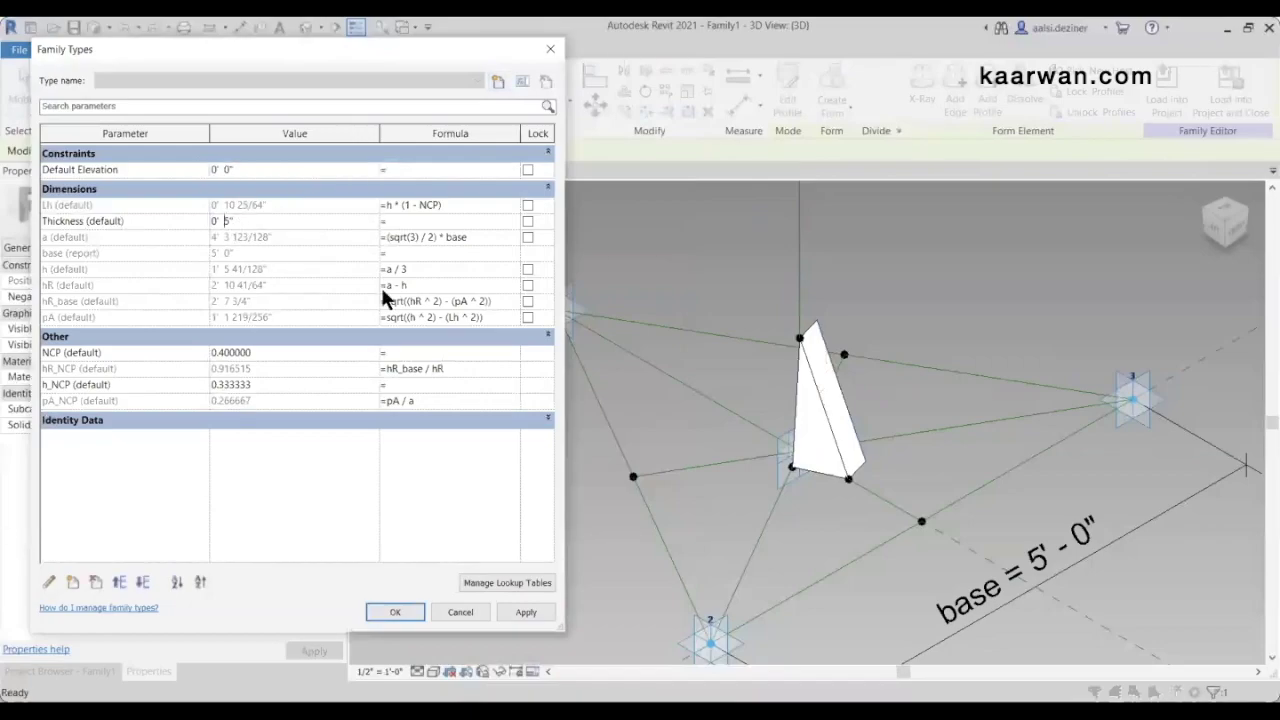
pyautogui.press('BackSpace')
pyautogui.press('BackSpace')
pyautogui.press('BackSpace')
pyautogui.write('.2')
pyautogui.press('Tab')
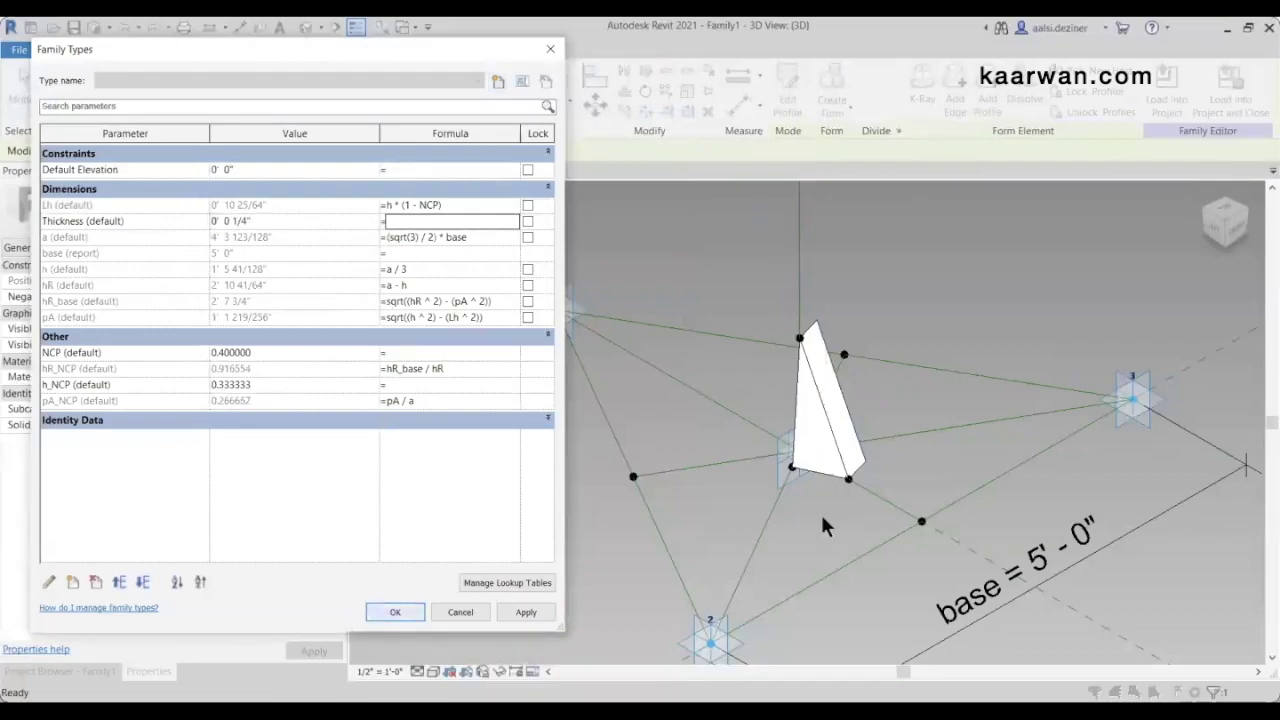
pyautogui.press('Return')
pyautogui.click(750, 432)
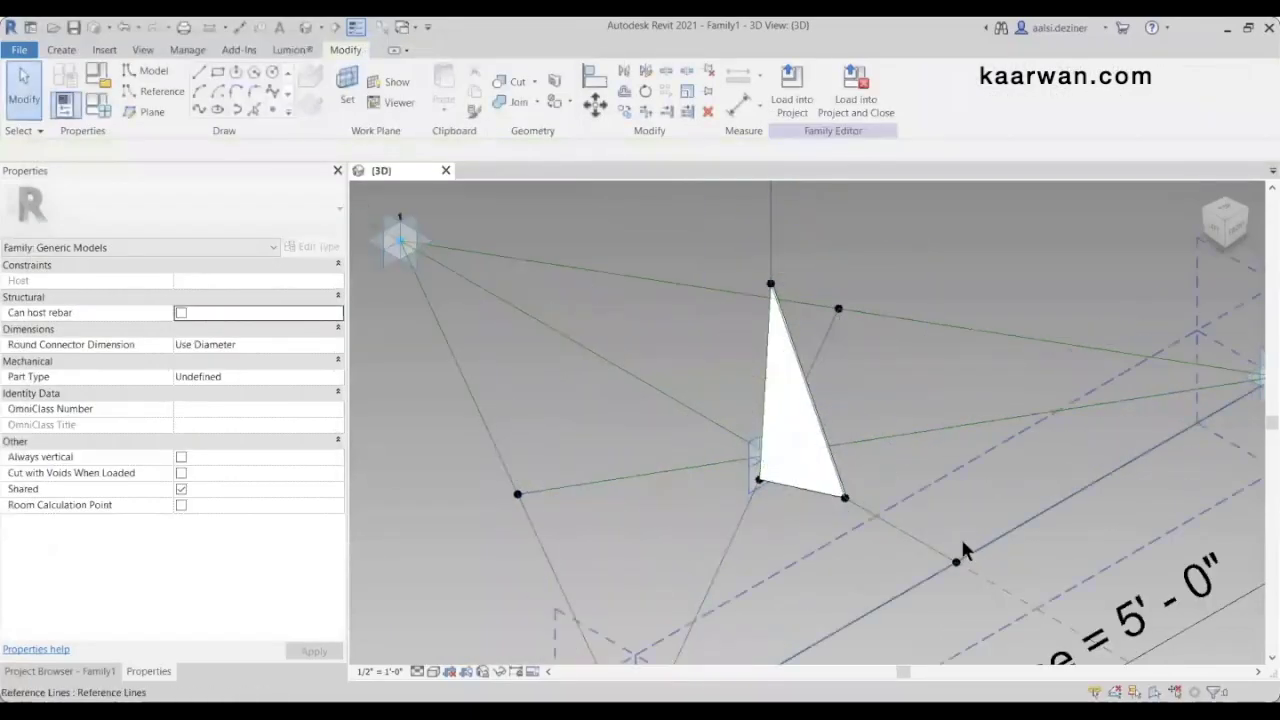
pyautogui.scroll(-1, 839, 426)
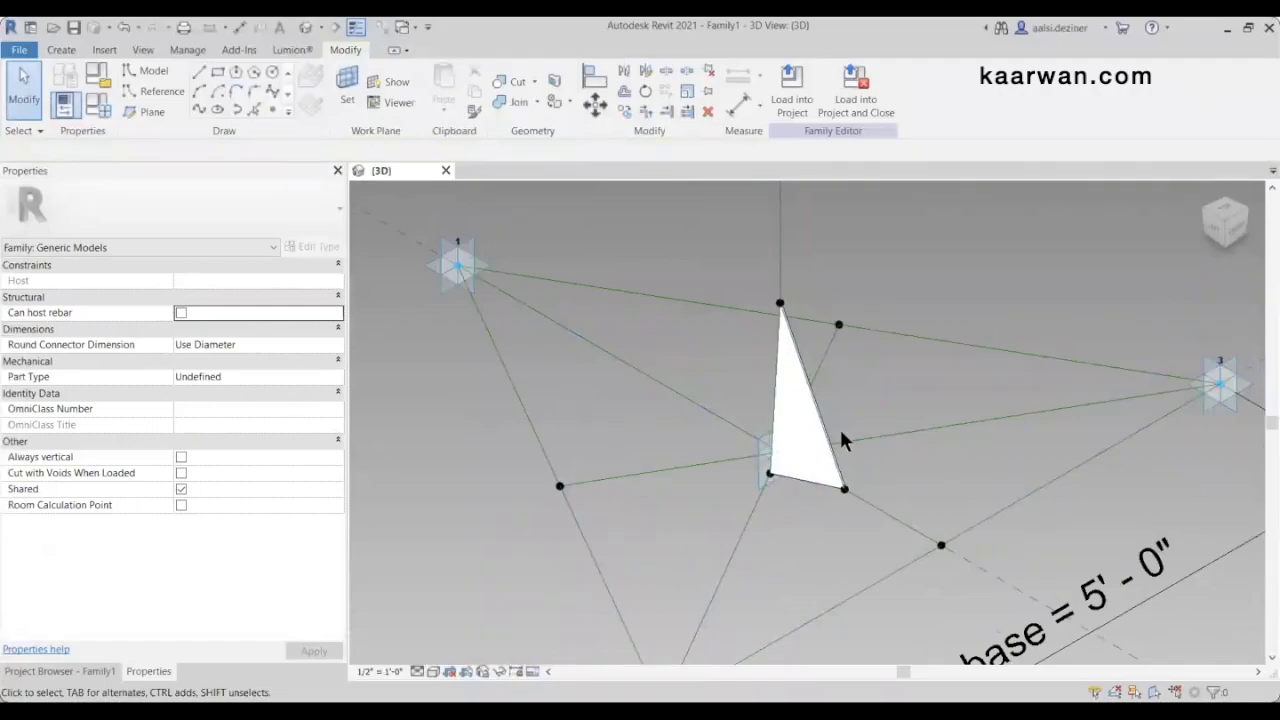
pyautogui.scroll(-2, 870, 312)
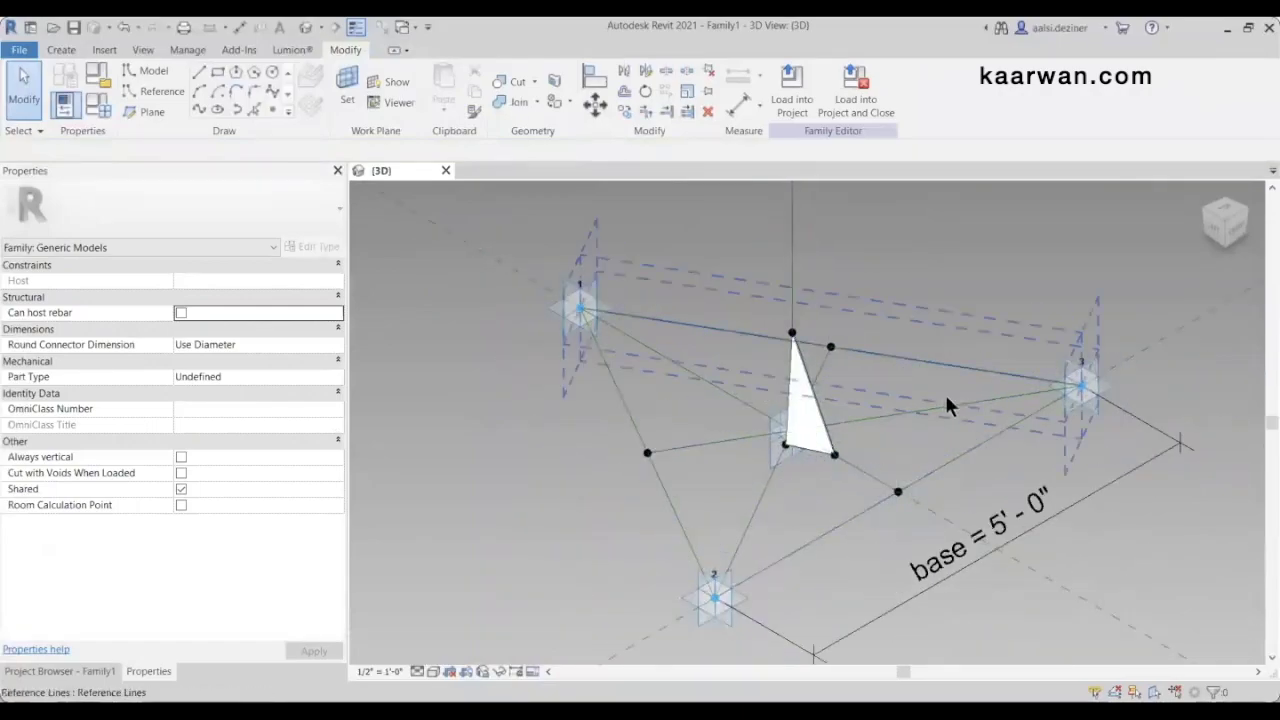
pyautogui.scroll(-1, 990, 385)
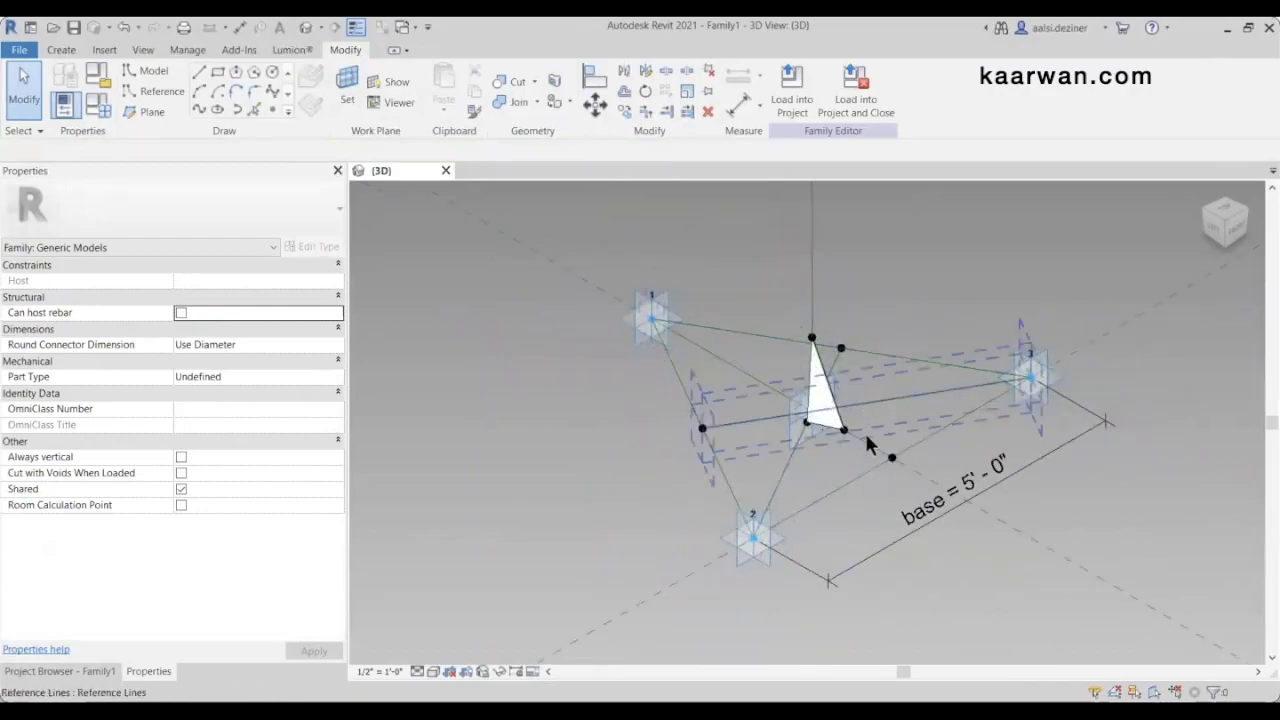
pyautogui.scroll(1, 855, 445)
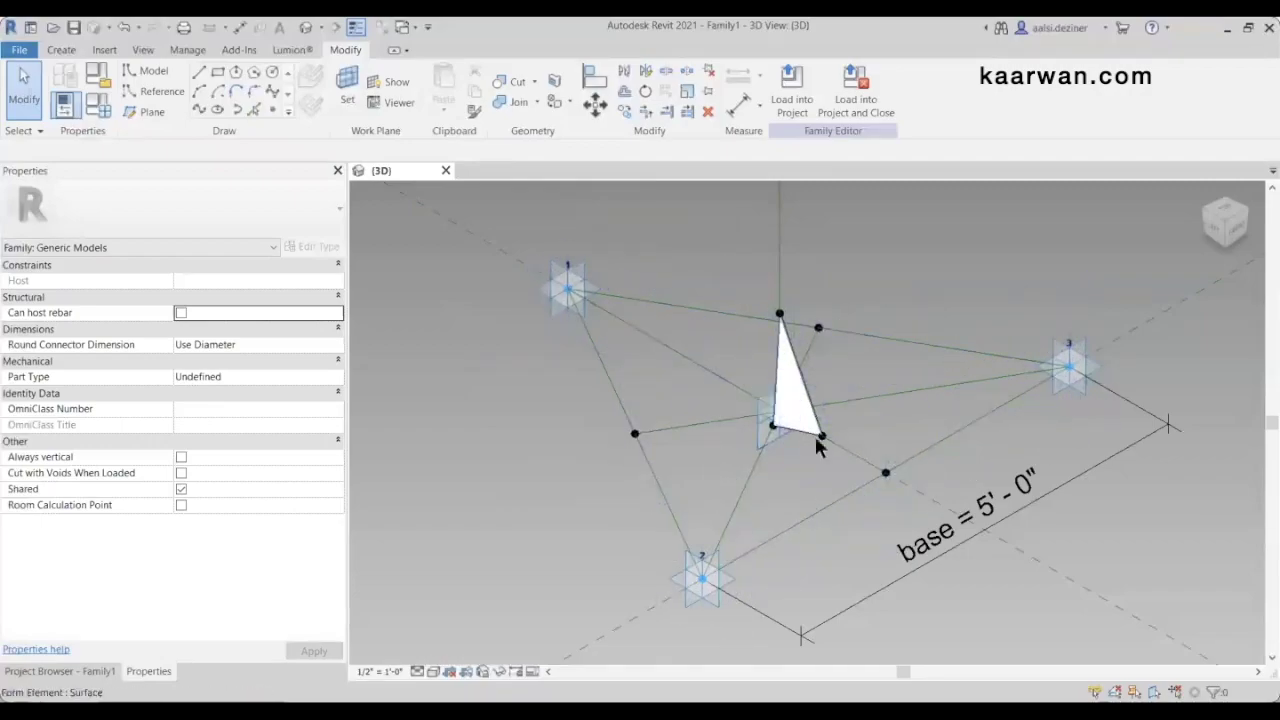
# Check which family parameter is associated with the Normalized Curve Parameter of the panel's upper point on the vertical line
pyautogui.keyDown('shift'); pyautogui.moveTo(868, 417); pyautogui.dragTo(872, 418, button='middle'); pyautogui.keyUp('shift')
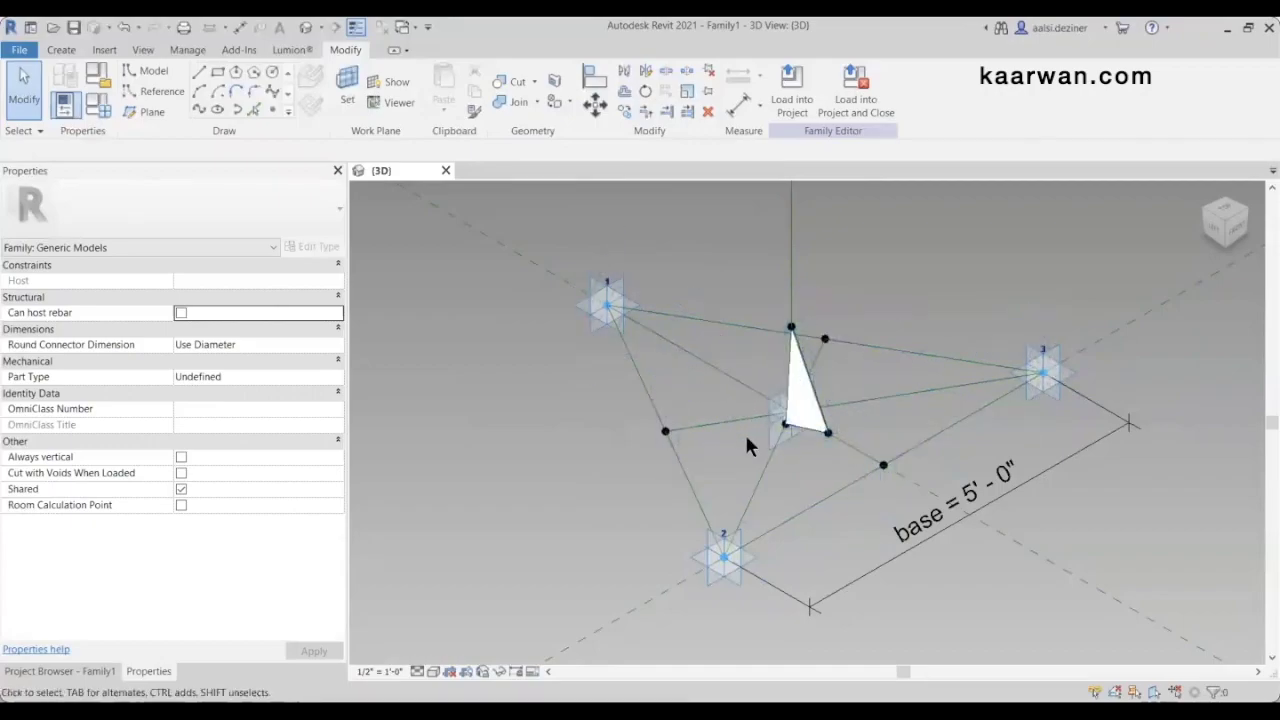
pyautogui.scroll(3, 744, 431)
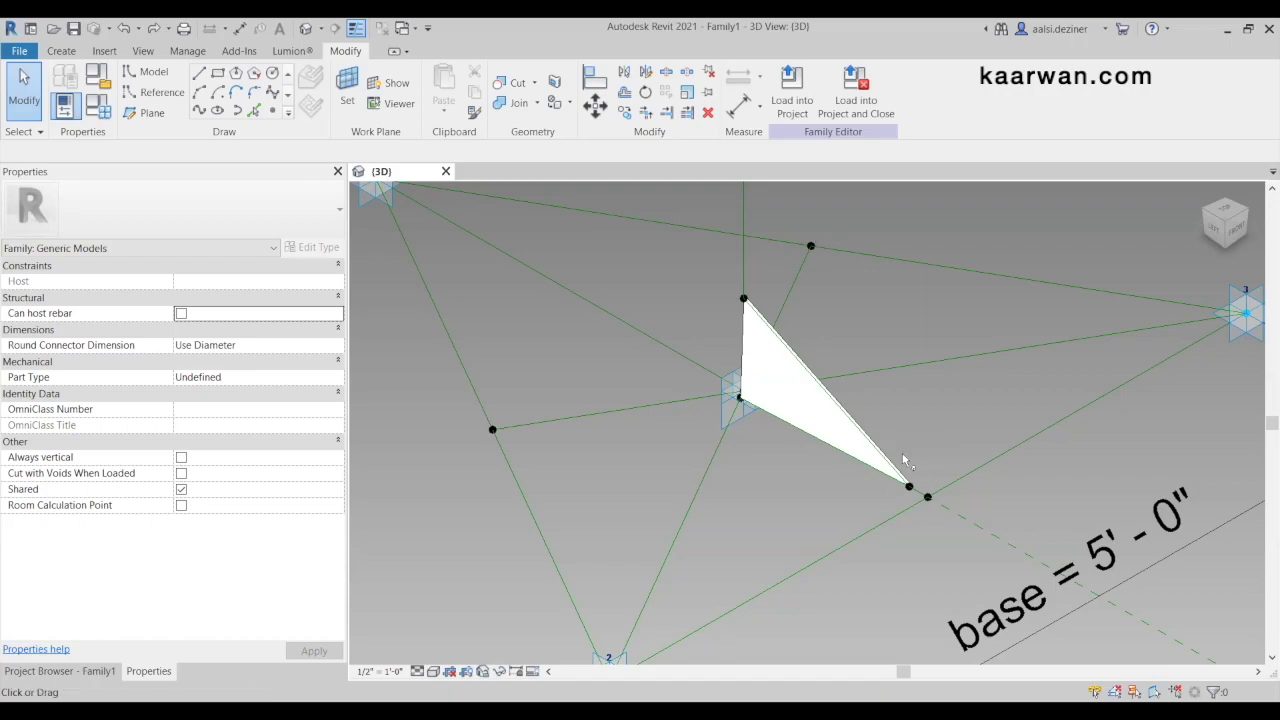
pyautogui.scroll(1, 760, 312)
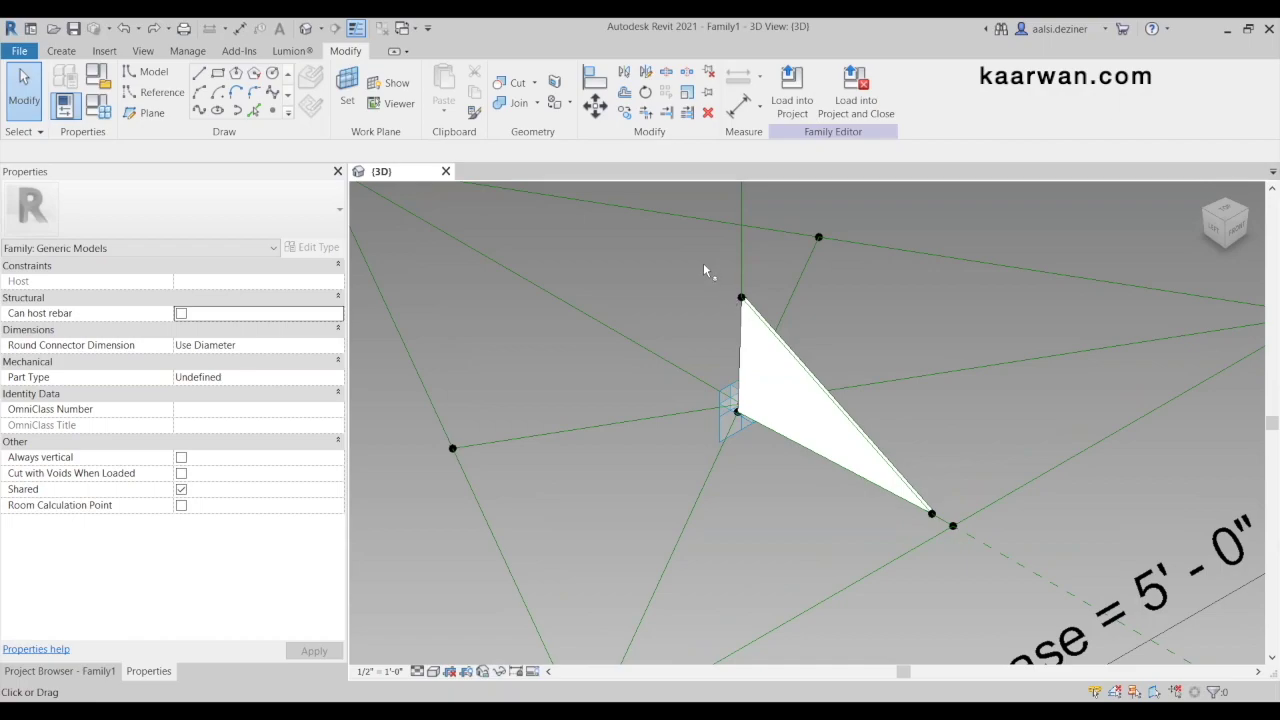
pyautogui.click(743, 306)
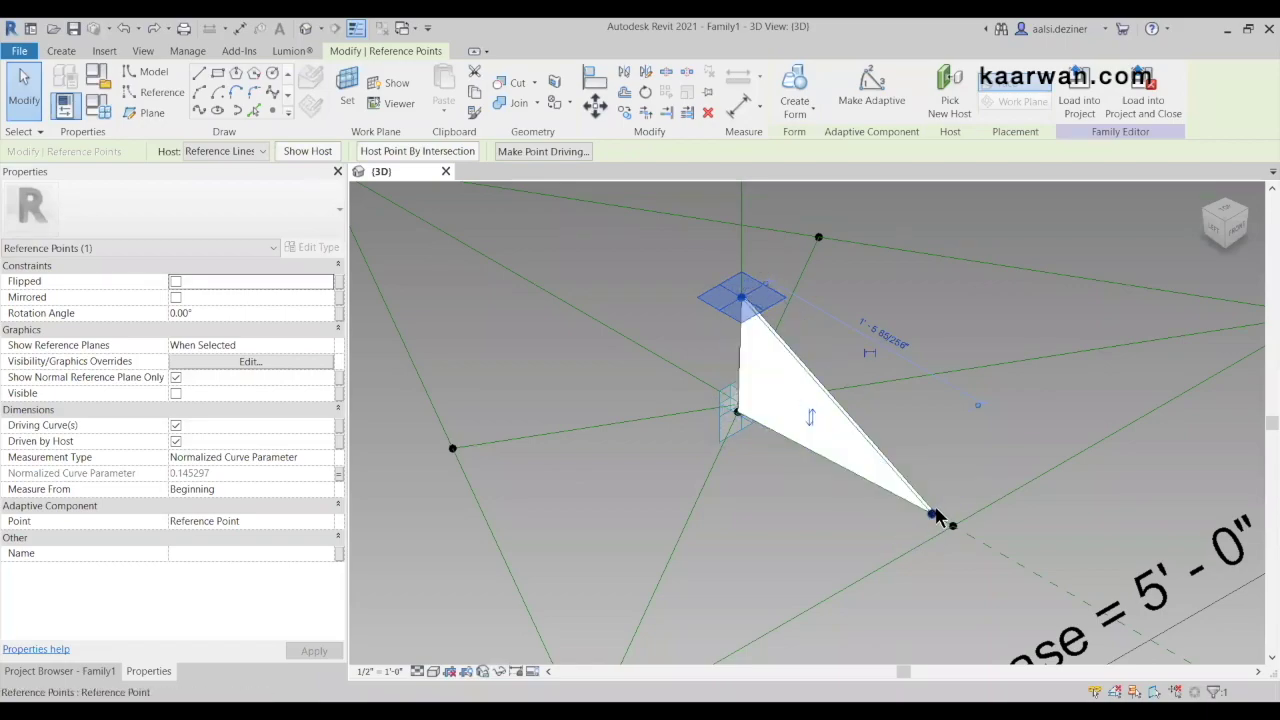
pyautogui.scroll(1, 933, 518)
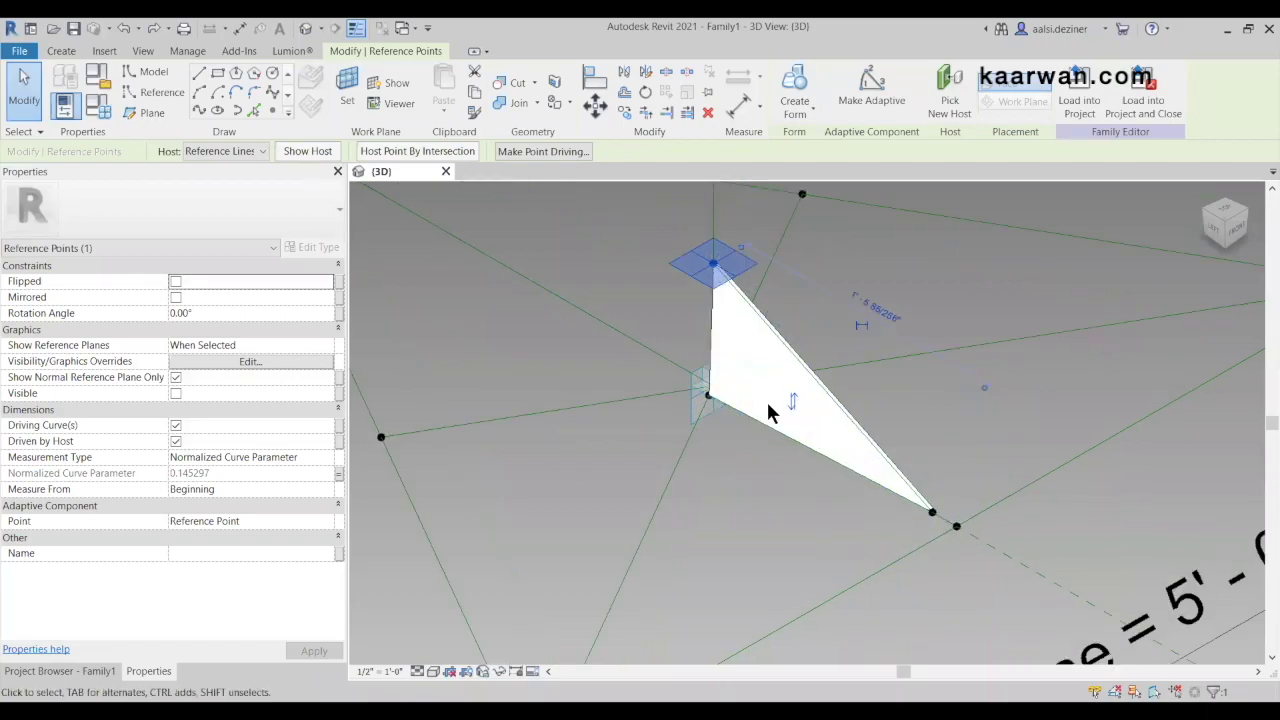
pyautogui.click(338, 476)
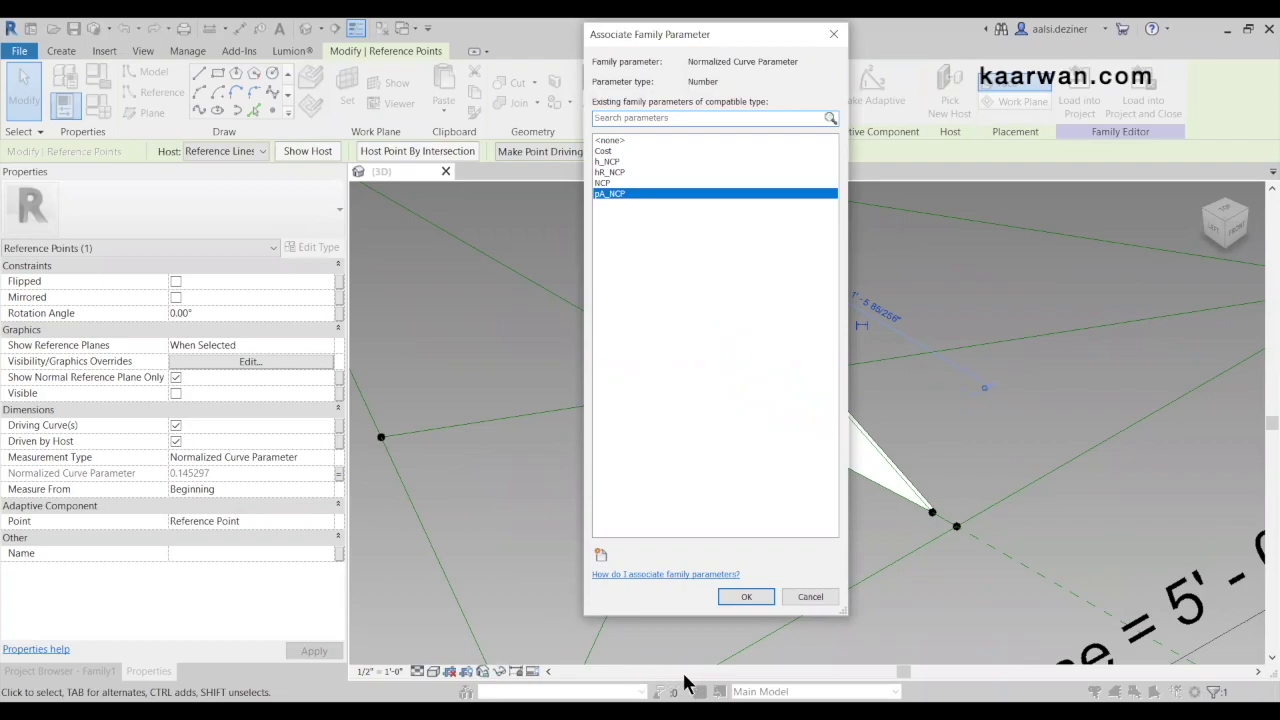
pyautogui.click(747, 597)
# Check which family parameter drives the Normalized Curve Parameter of the panel corner point near the base line's midpoint
pyautogui.scroll(2, 913, 465)
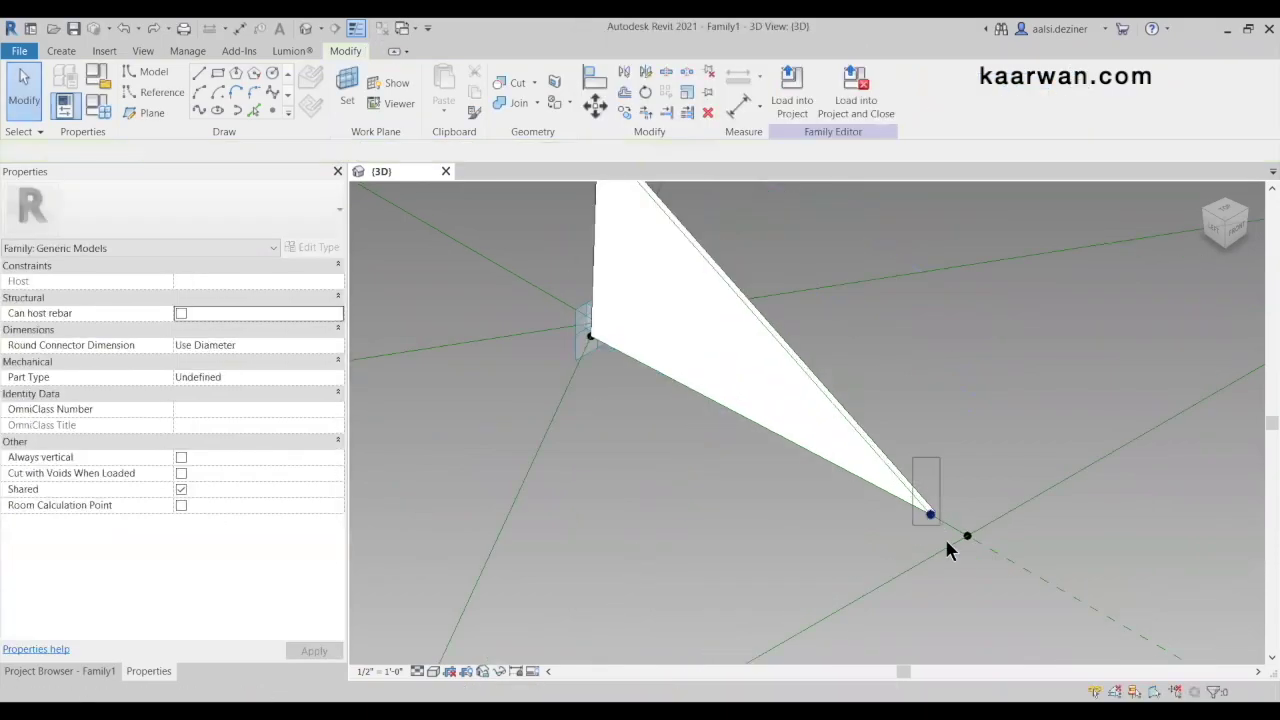
pyautogui.click(944, 537)
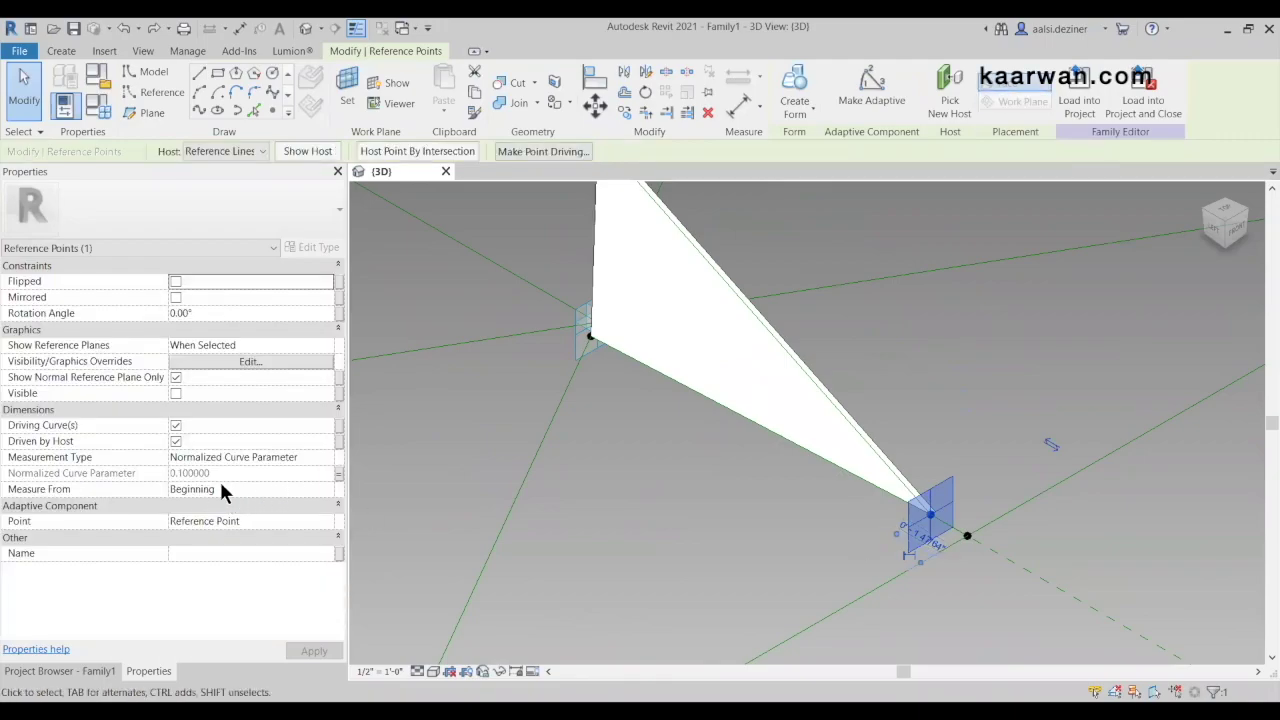
pyautogui.click(339, 475)
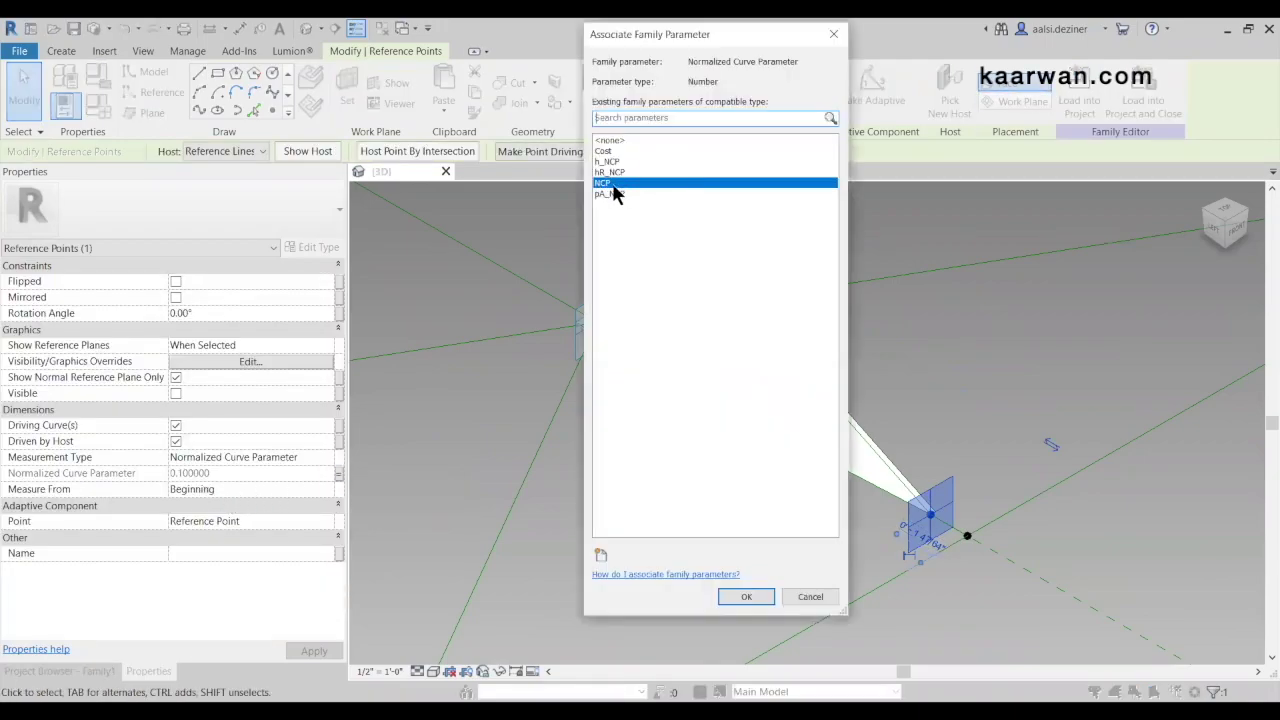
pyautogui.click(745, 598)
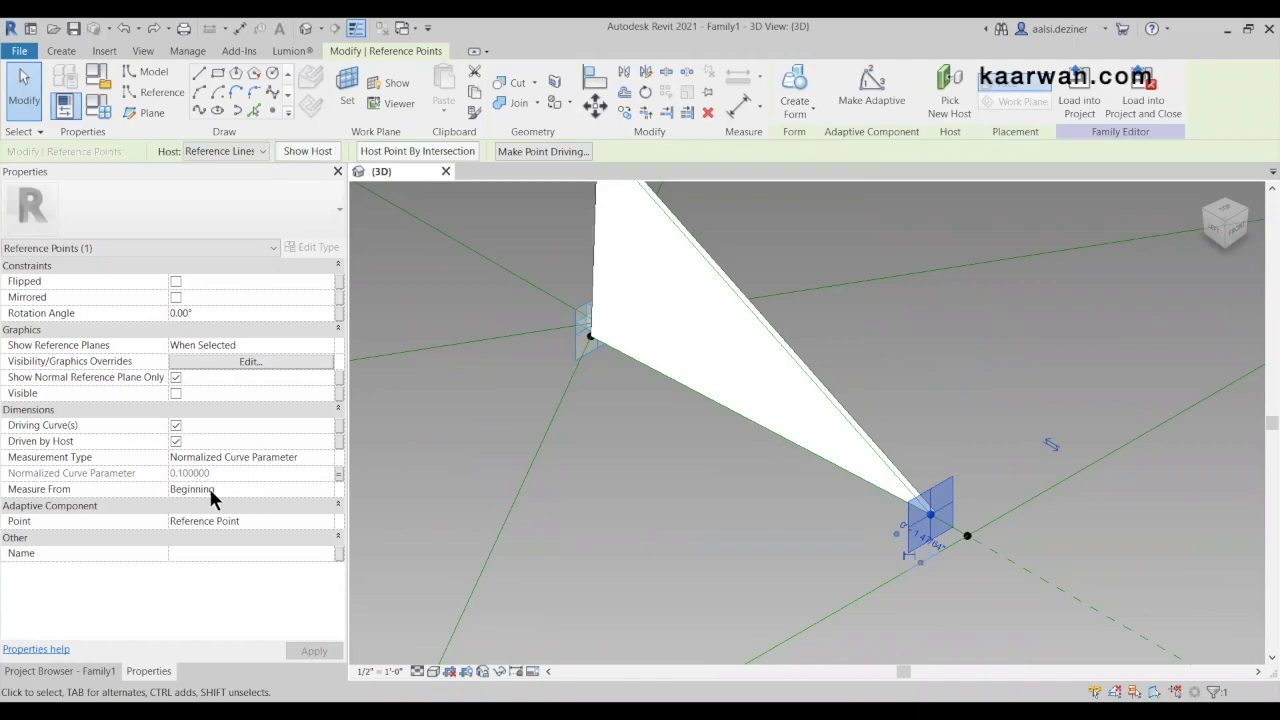
# Set Measure From to End for the panel's corner point near the center, deleting the formula that blocks hR_NCP
pyautogui.scroll(-2, 1008, 557)
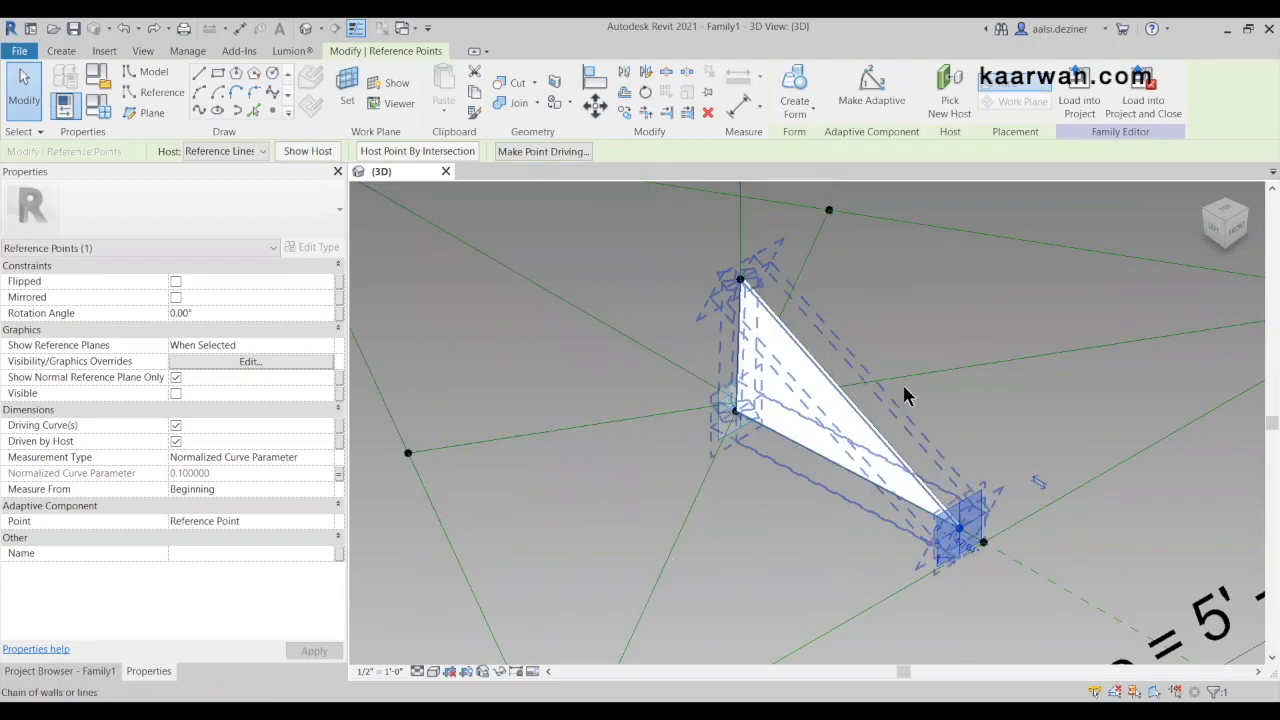
pyautogui.scroll(-1, 908, 455)
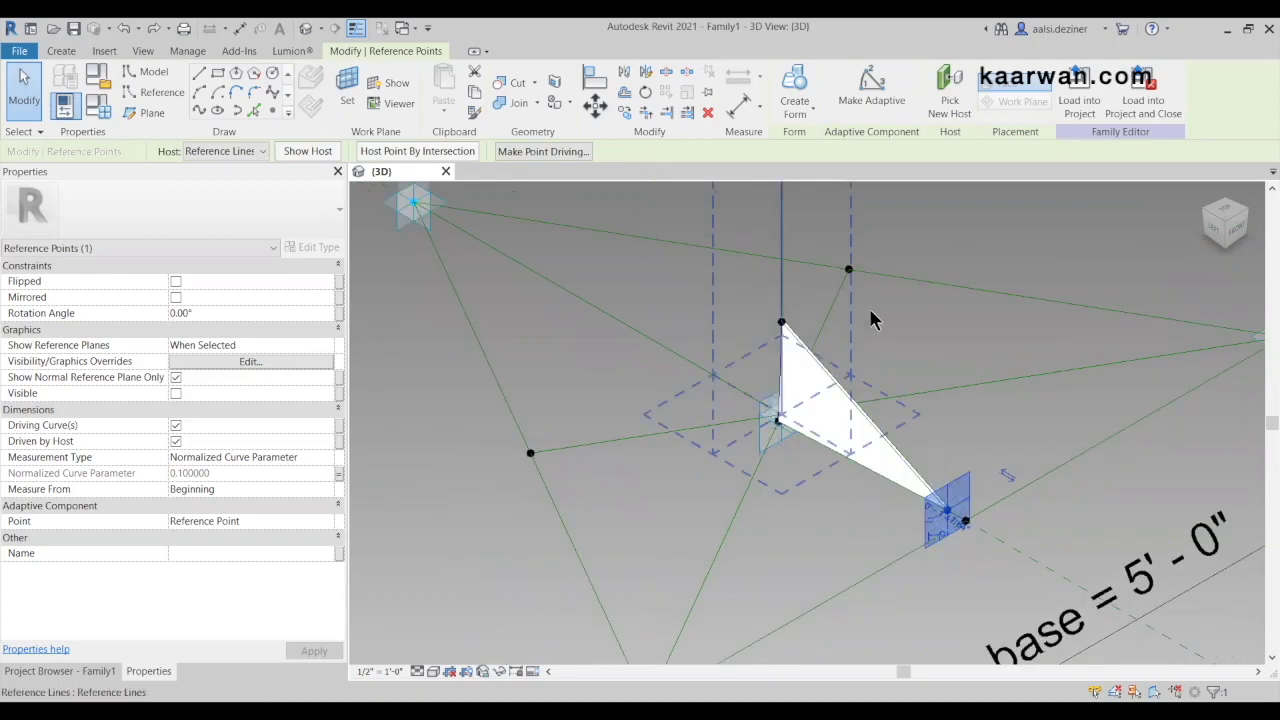
pyautogui.scroll(3, 906, 450)
pyautogui.scroll(7, 797, 560)
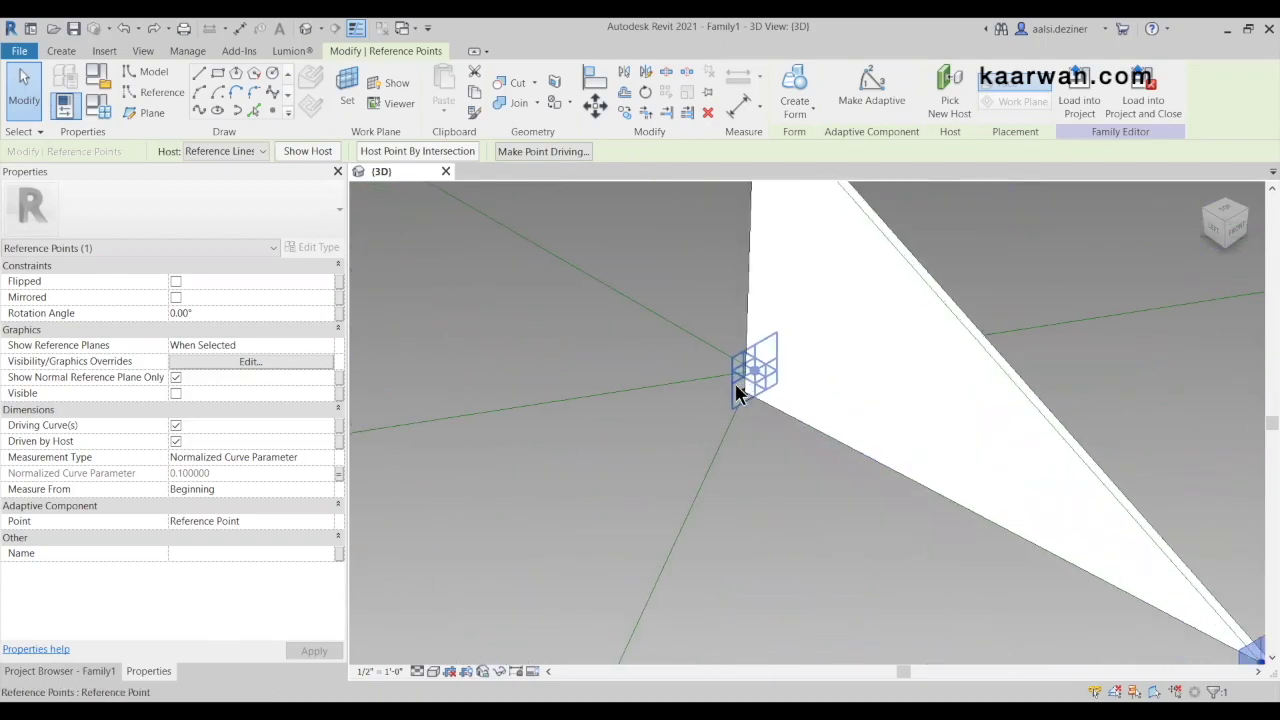
pyautogui.moveTo(687, 390); pyautogui.dragTo(761, 476)
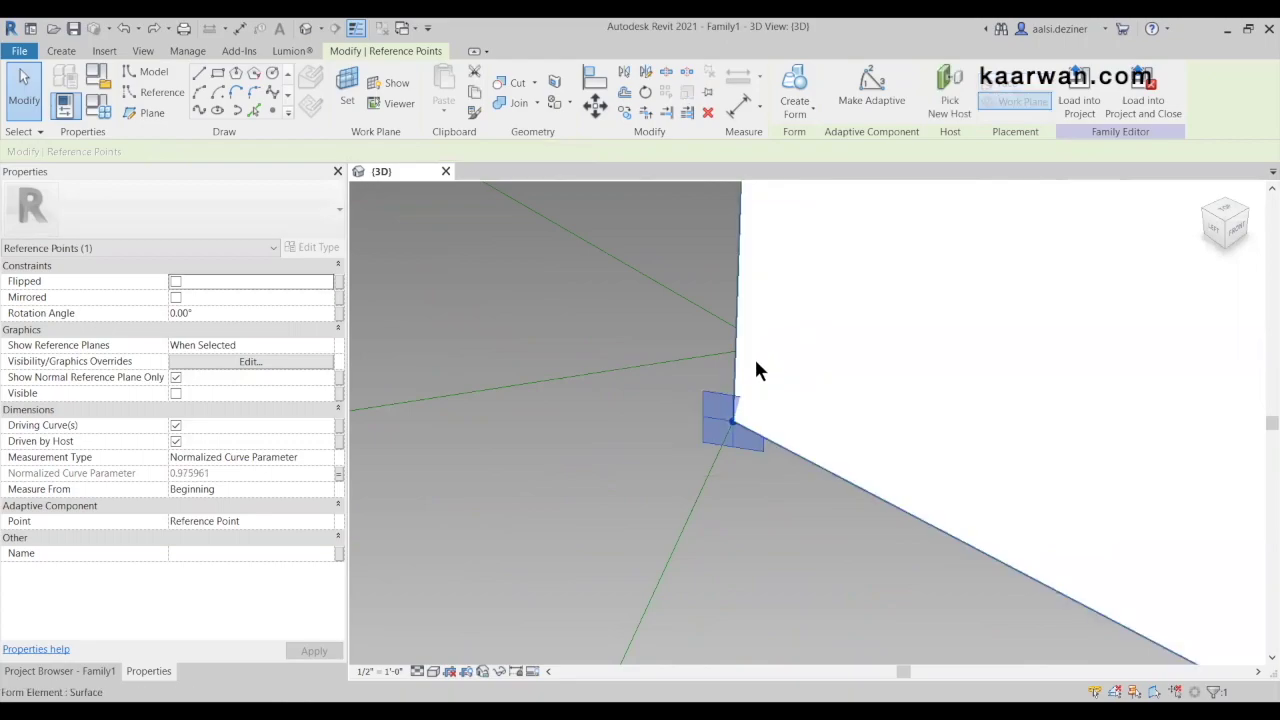
pyautogui.scroll(-5, 757, 370)
pyautogui.scroll(-4, 793, 355)
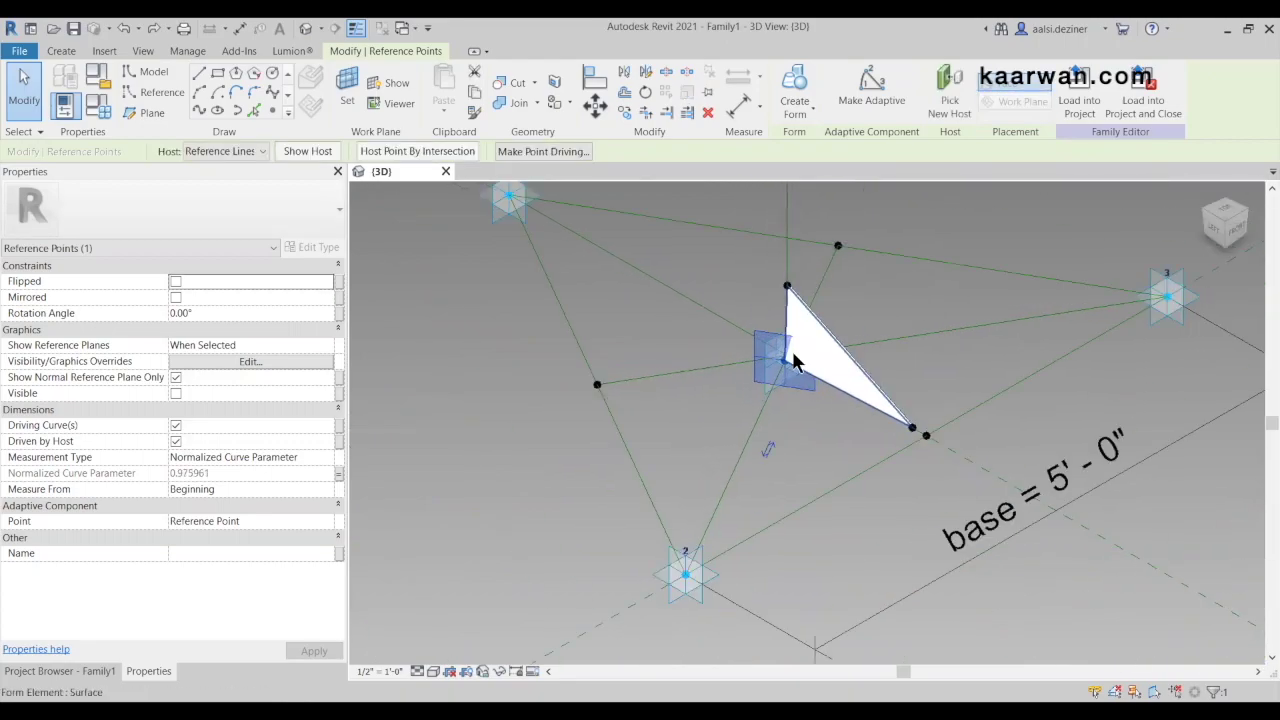
pyautogui.scroll(3, 679, 595)
pyautogui.scroll(-4, 679, 600)
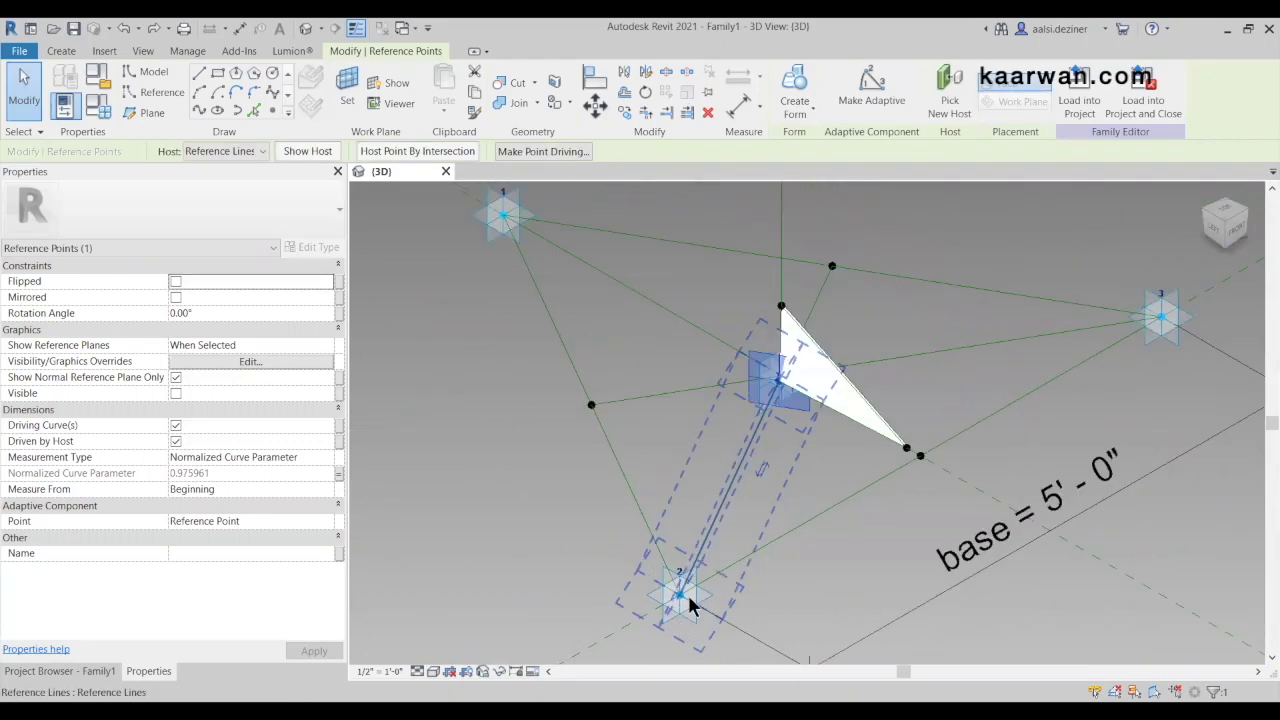
pyautogui.scroll(3, 783, 420)
pyautogui.scroll(5, 783, 420)
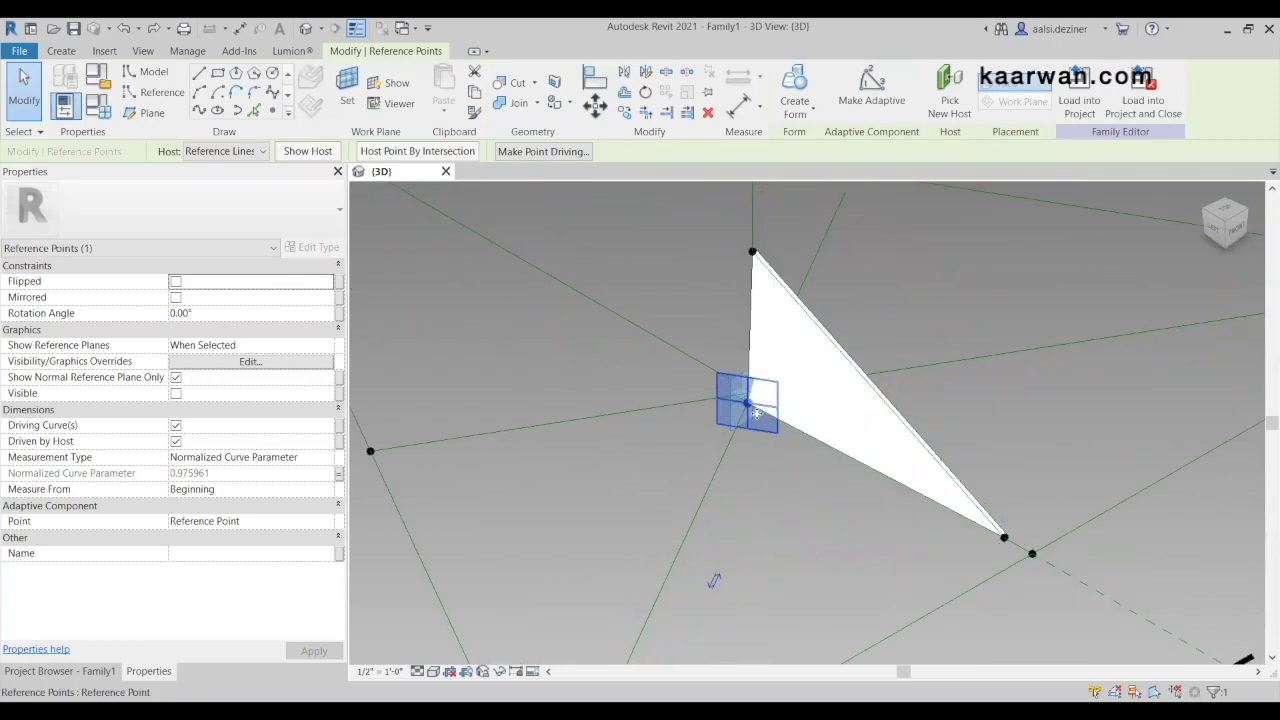
pyautogui.scroll(1, 746, 380)
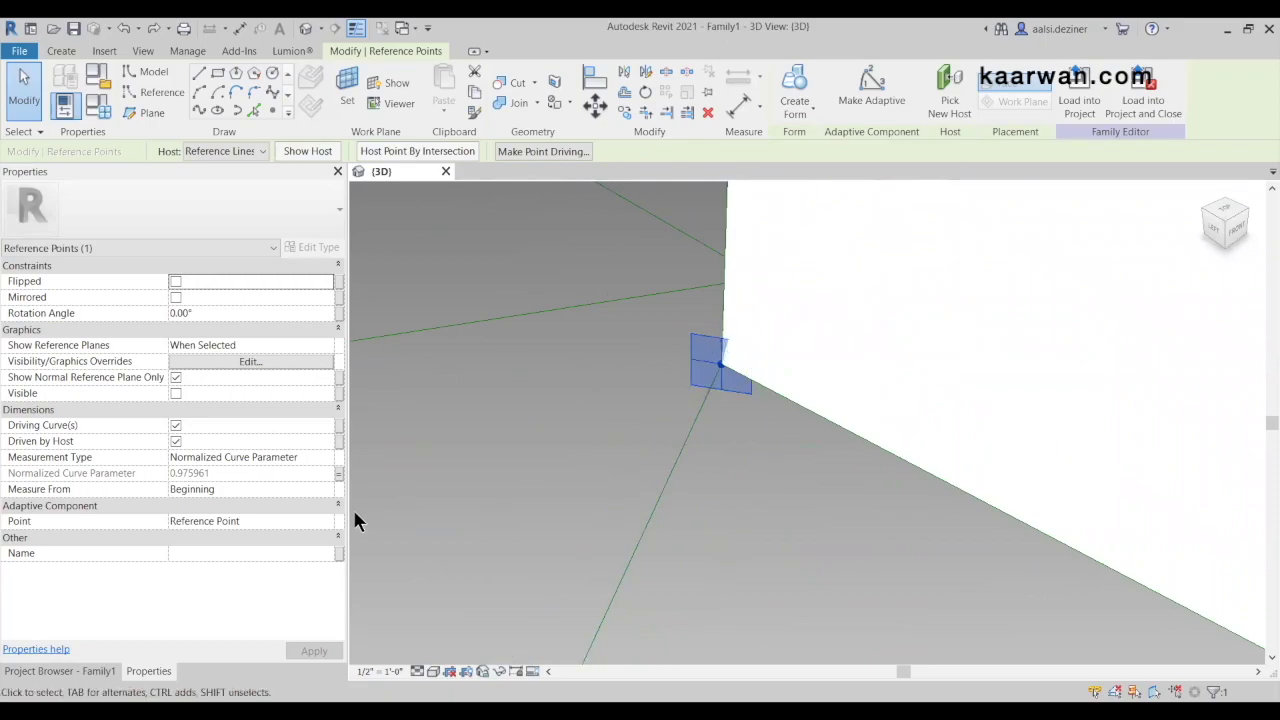
pyautogui.click(320, 490)
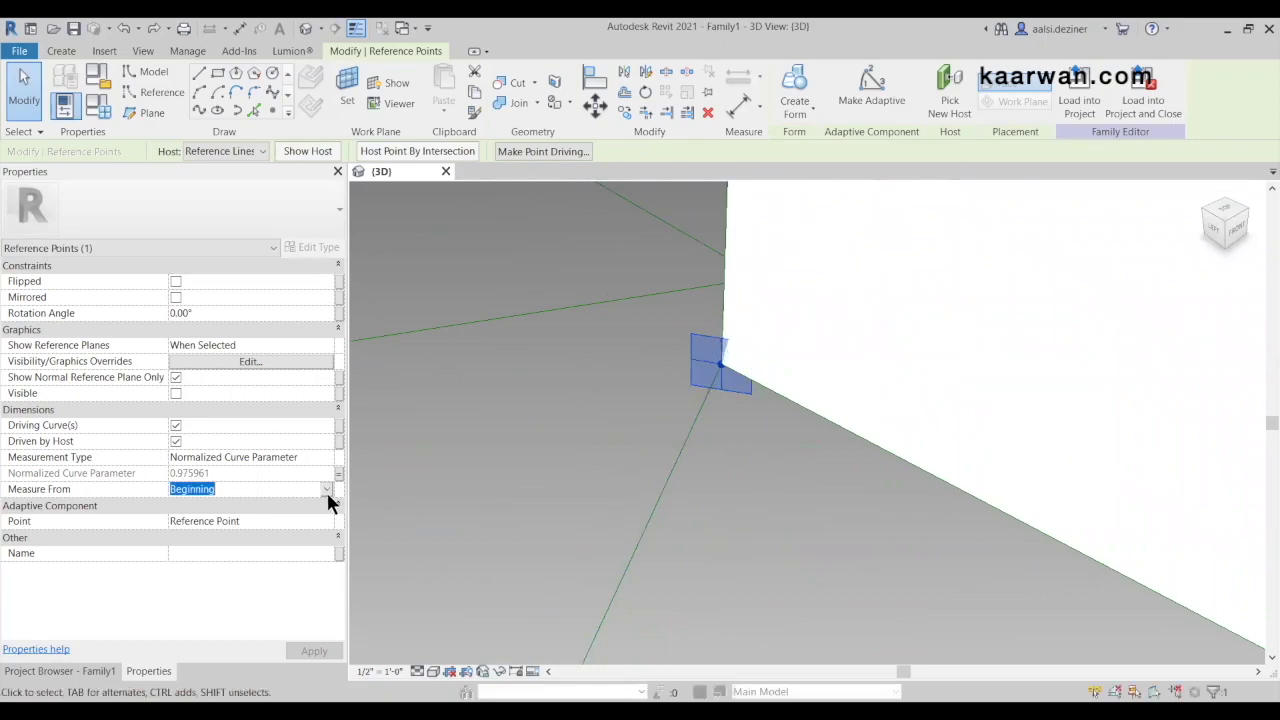
pyautogui.click(182, 521)
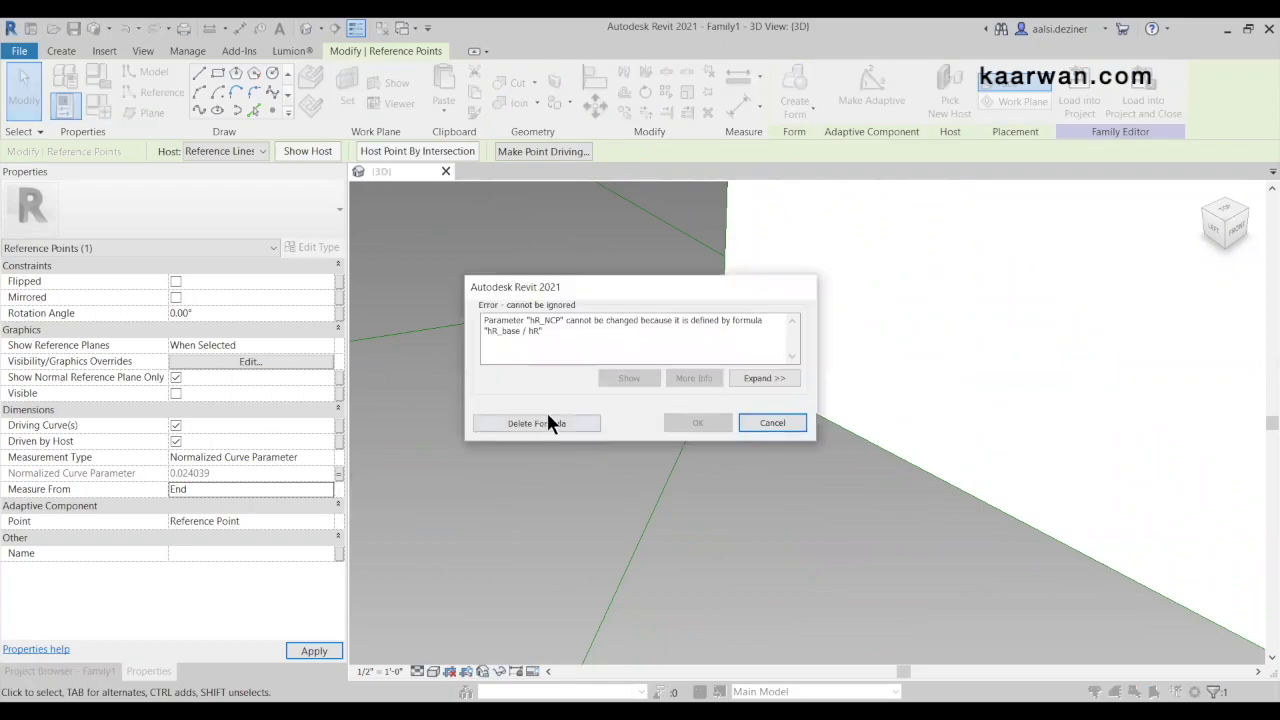
pyautogui.click(558, 423)
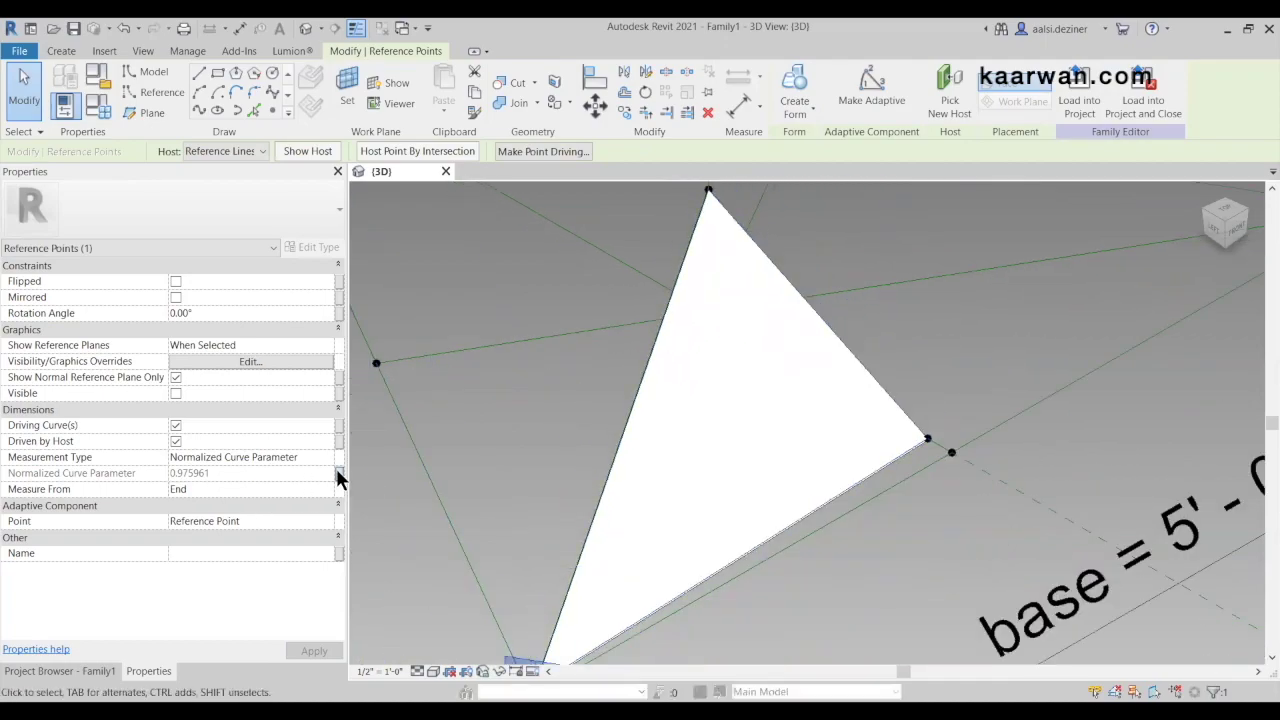
# Check the moved corner point's hR_NCP association and restore the hR_NCP formula as hR_base / hR in the family types
pyautogui.click(339, 473)
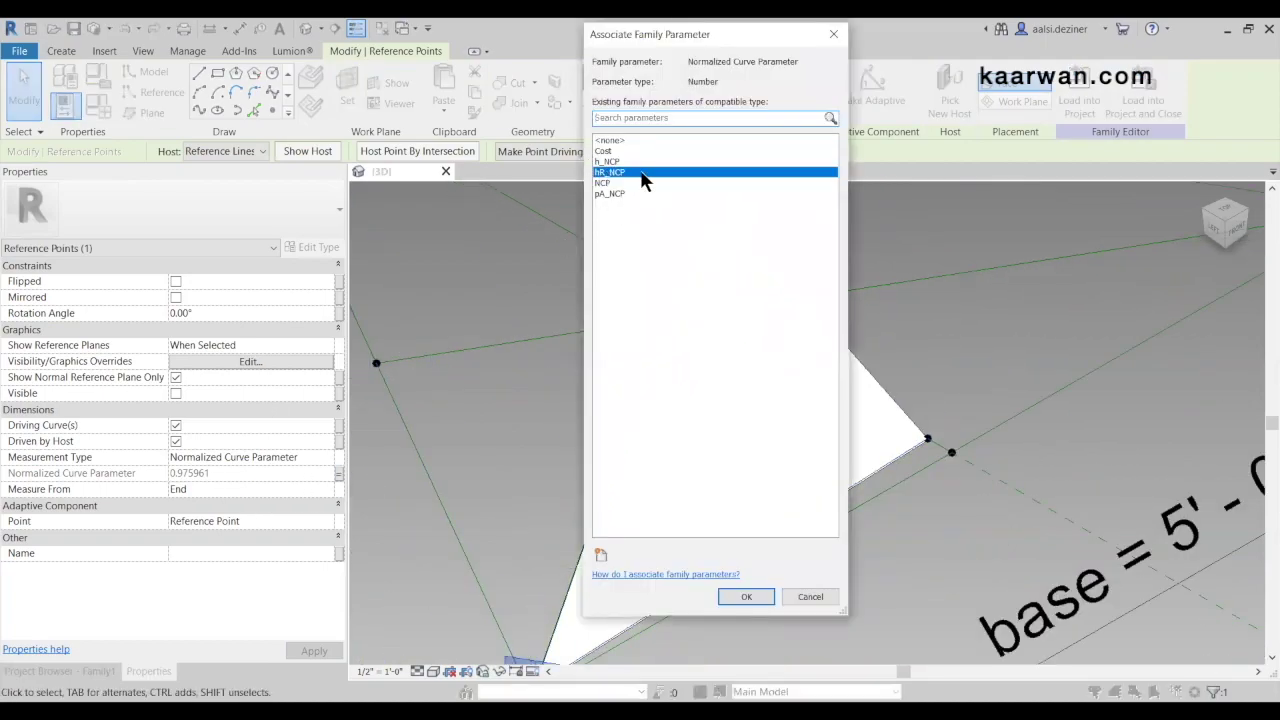
pyautogui.click(752, 597)
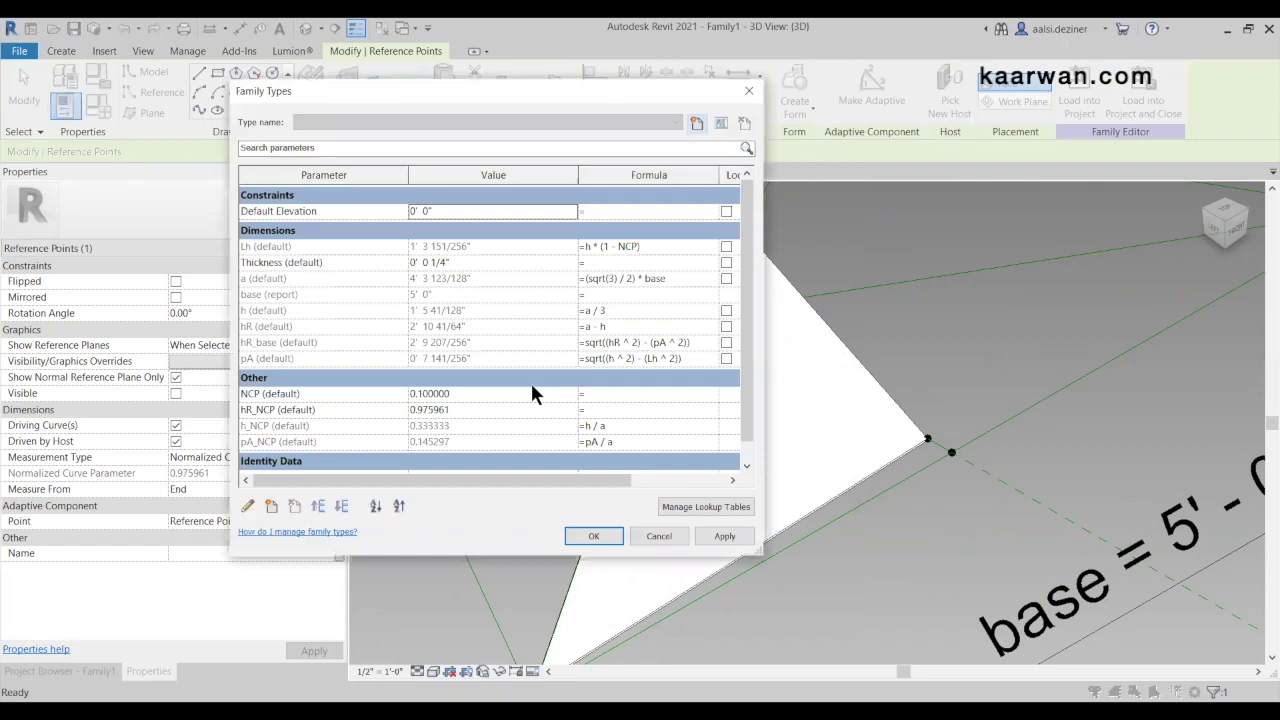
pyautogui.click(615, 409)
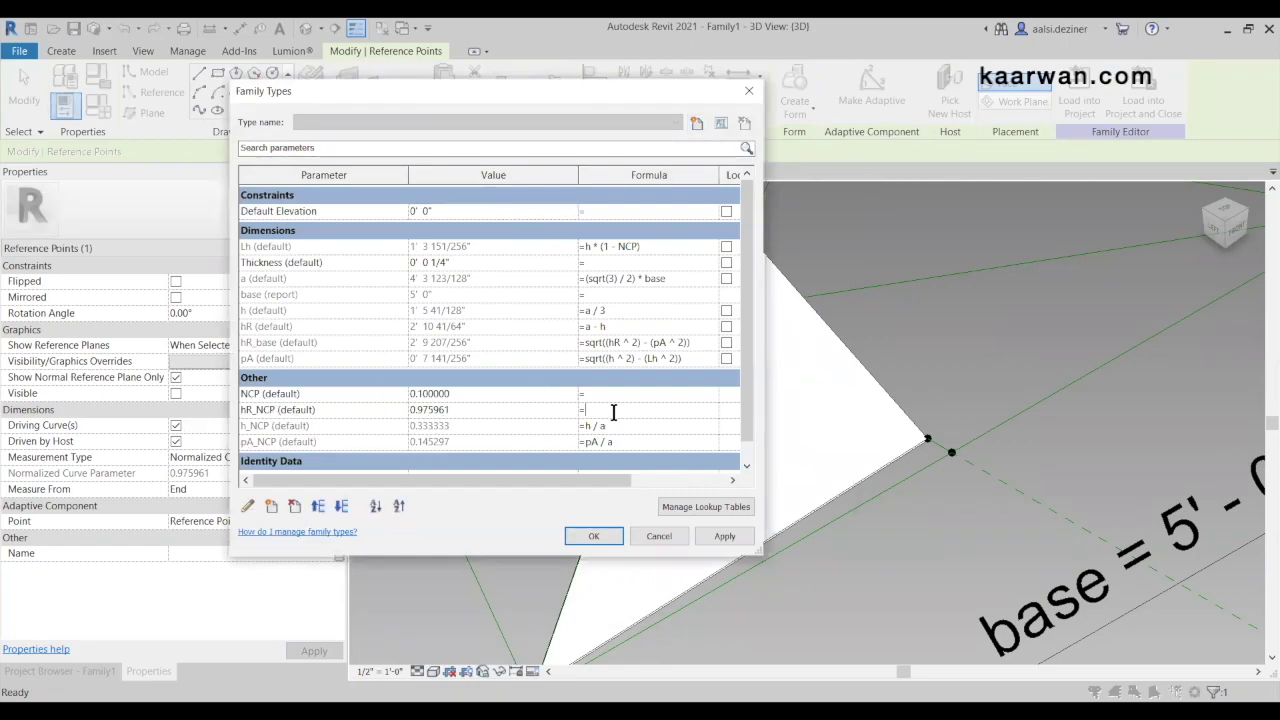
pyautogui.write('hR_base (default)')
pyautogui.moveTo(690, 412); pyautogui.dragTo(619, 416)
pyautogui.press('Delete')
pyautogui.click(612, 536)
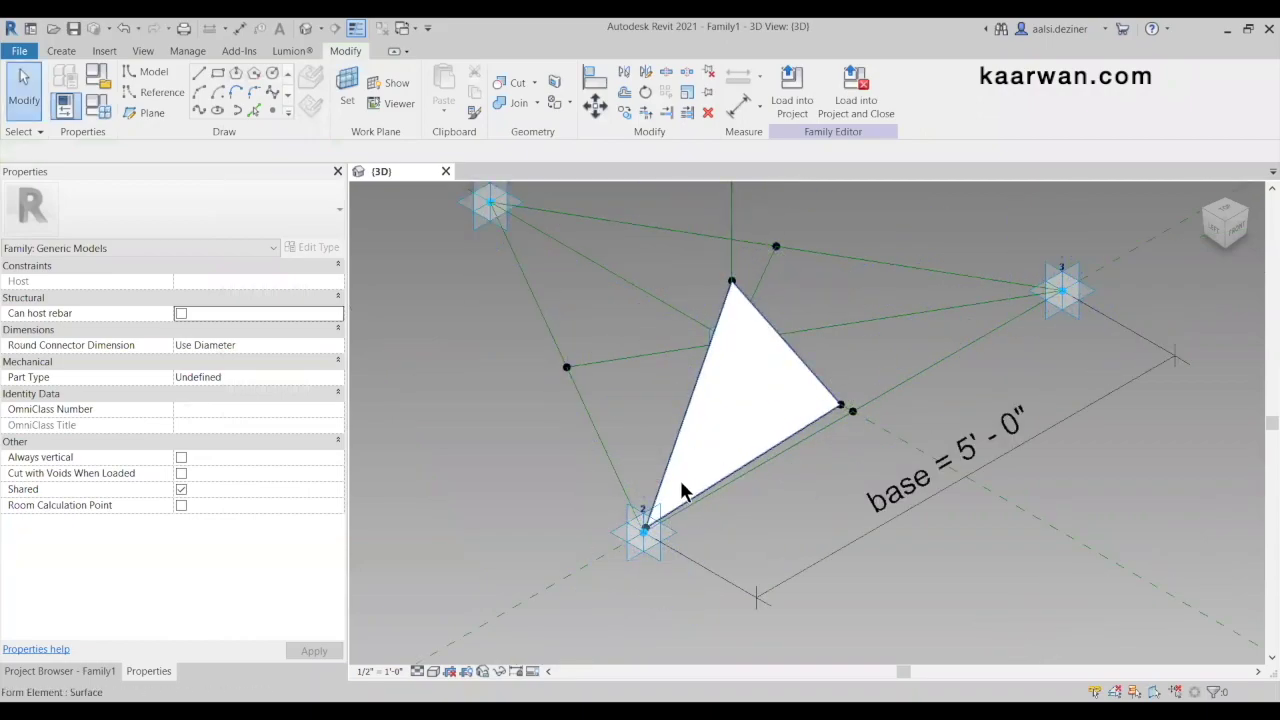
# Set the NCP parameter to 0.9 in the family types and apply it to flex the panel
pyautogui.scroll(1, 681, 488)
pyautogui.scroll(-1, 797, 560)
pyautogui.scroll(1, 675, 510)
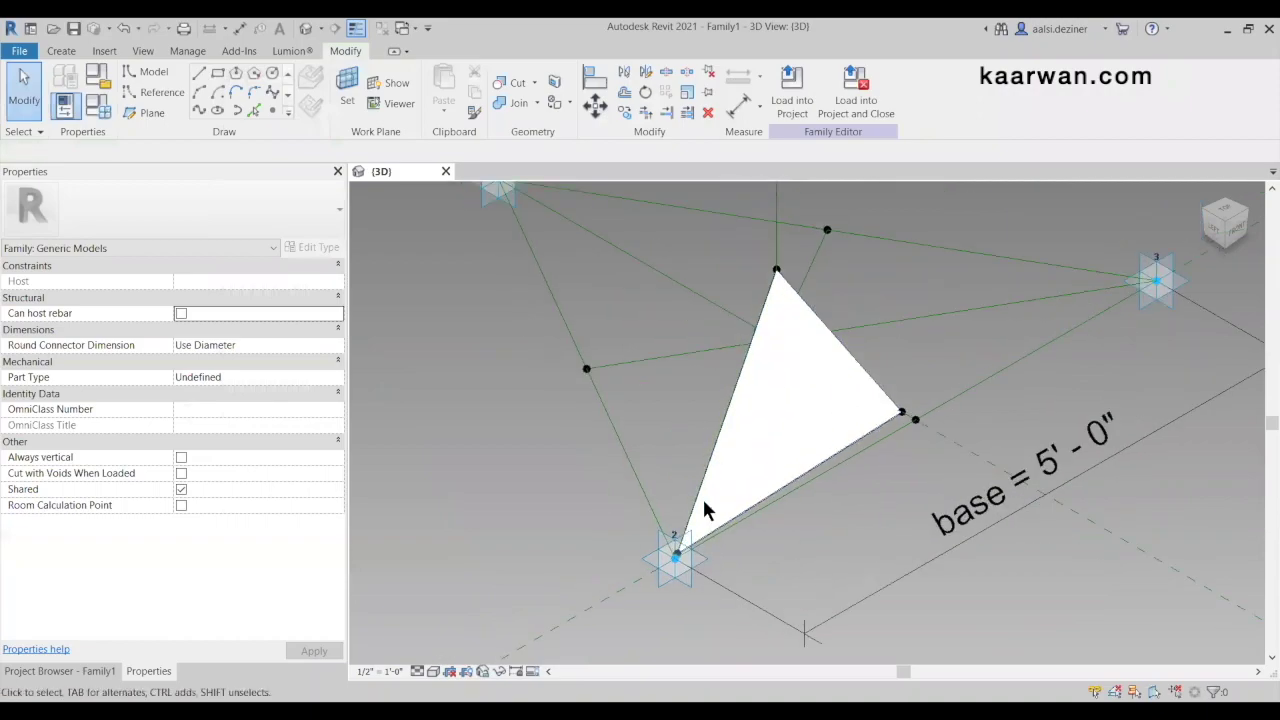
pyautogui.scroll(-1, 760, 565)
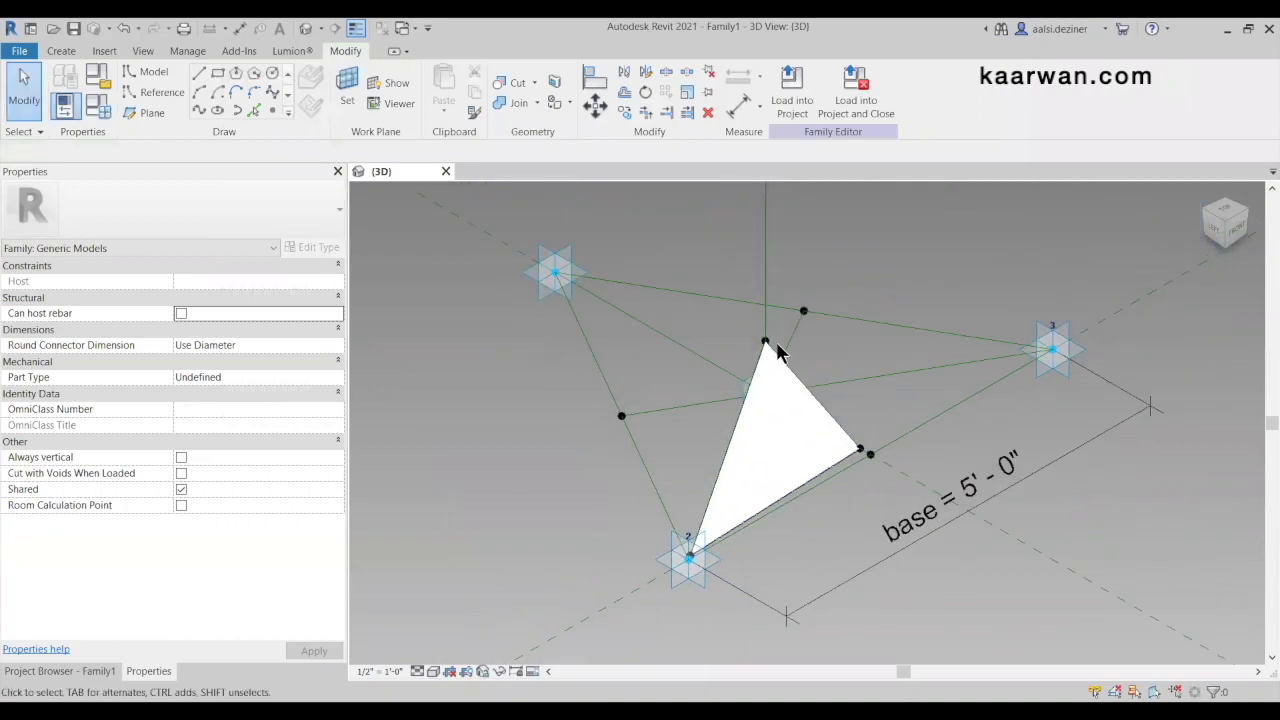
pyautogui.click(95, 108)
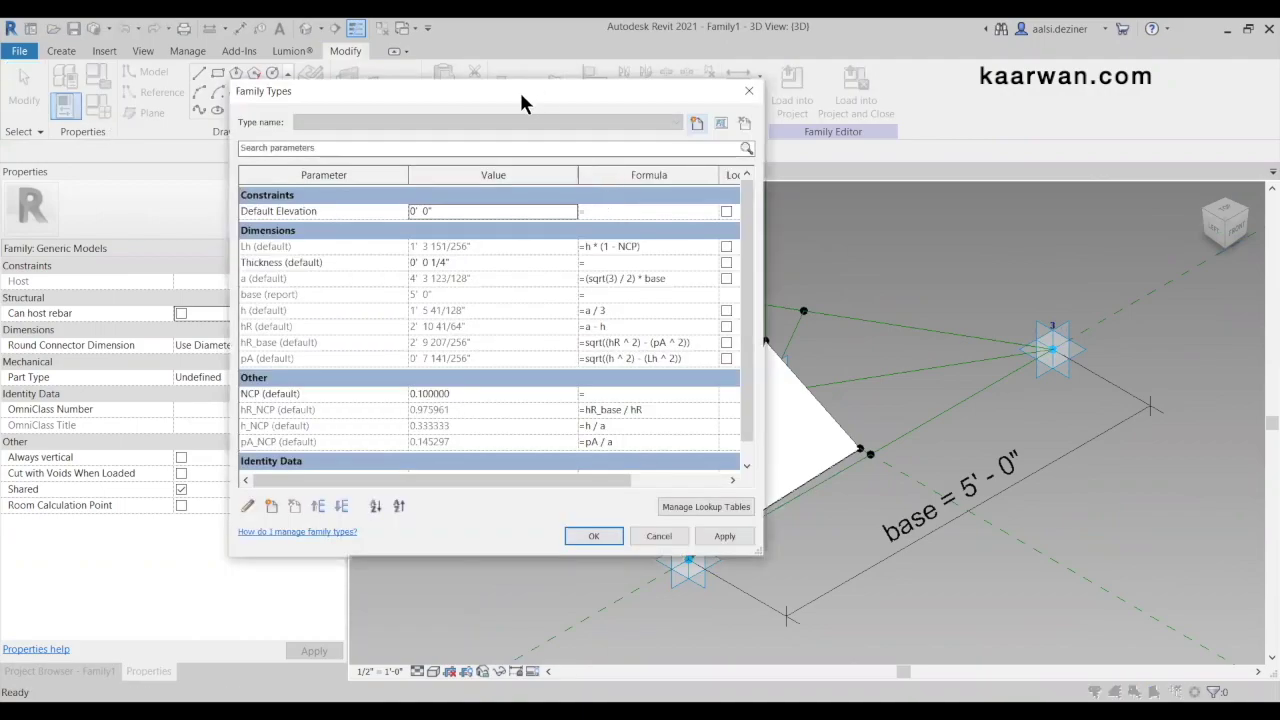
pyautogui.moveTo(519, 89); pyautogui.dragTo(376, 96)
pyautogui.click(332, 401)
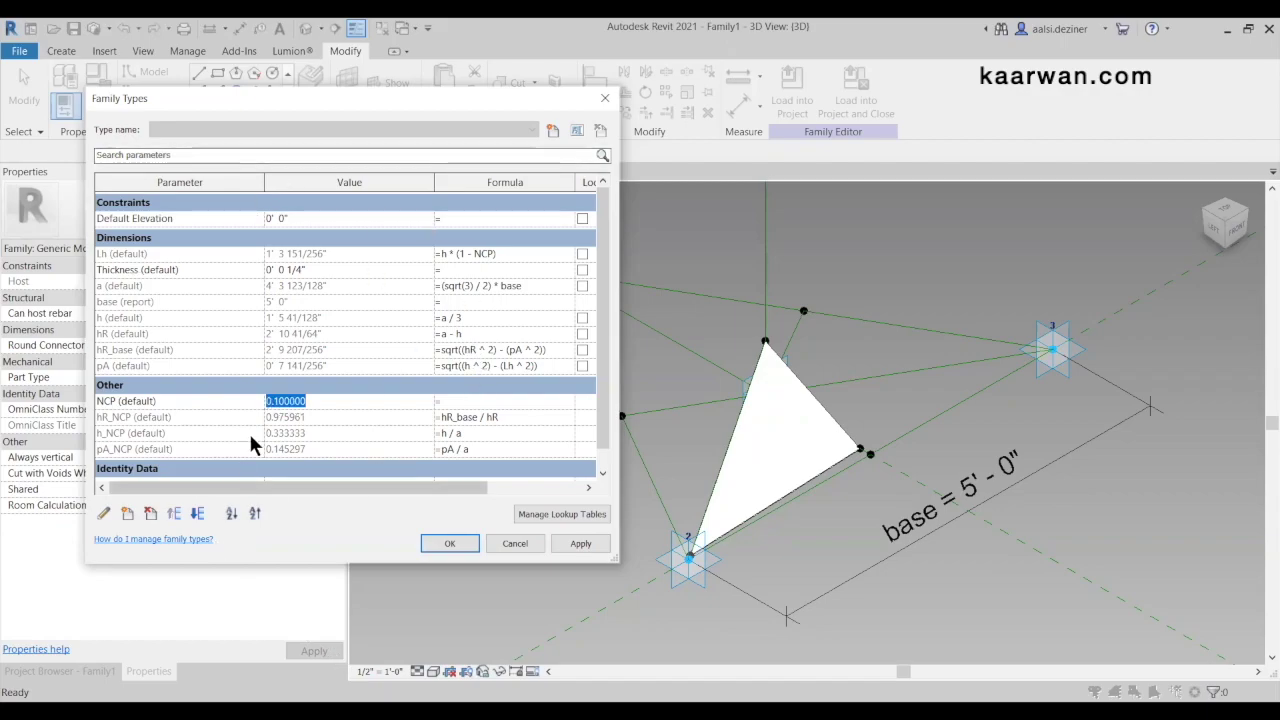
pyautogui.write('0.9')
pyautogui.click(470, 544)
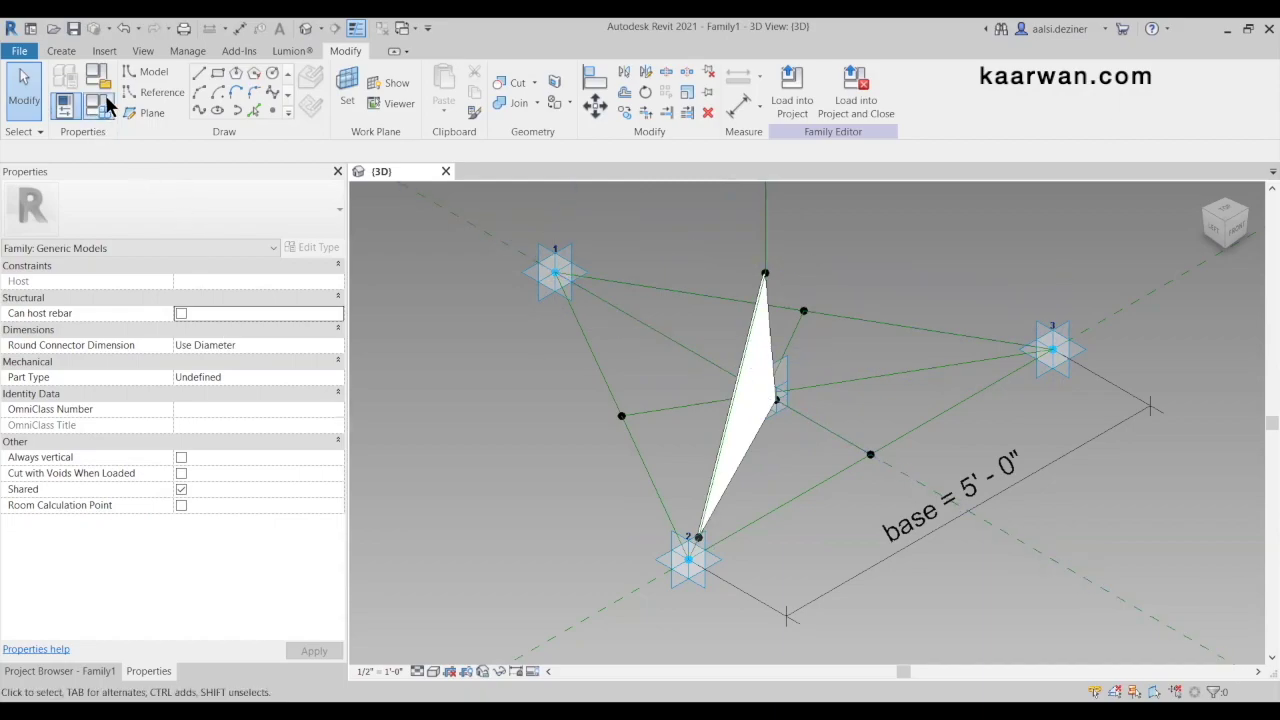
# Set NCP to 0.5 in the family types to test the panel's half-folded position
pyautogui.click(376, 407)
pyautogui.write('0.5')
pyautogui.click(448, 543)
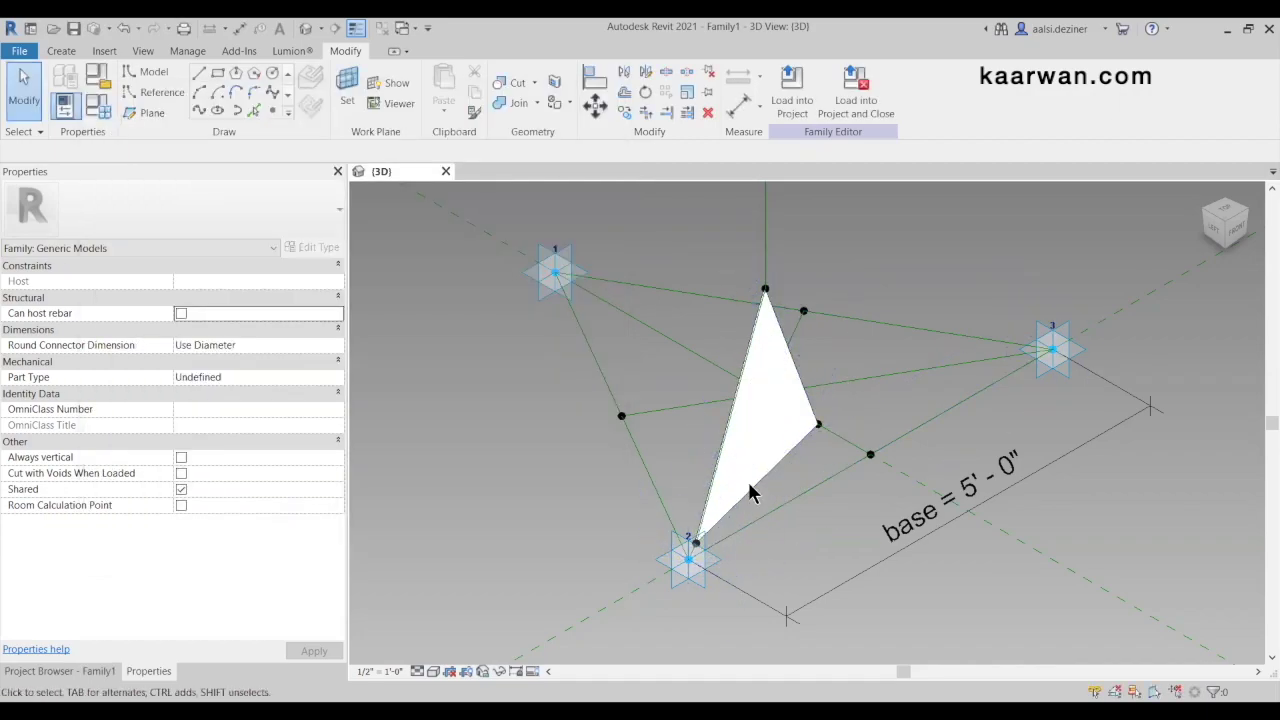
# Set NCP to 0.1 in the family types and apply it to the triangular panel
pyautogui.click(100, 110)
pyautogui.click(386, 401)
pyautogui.write('0.1')
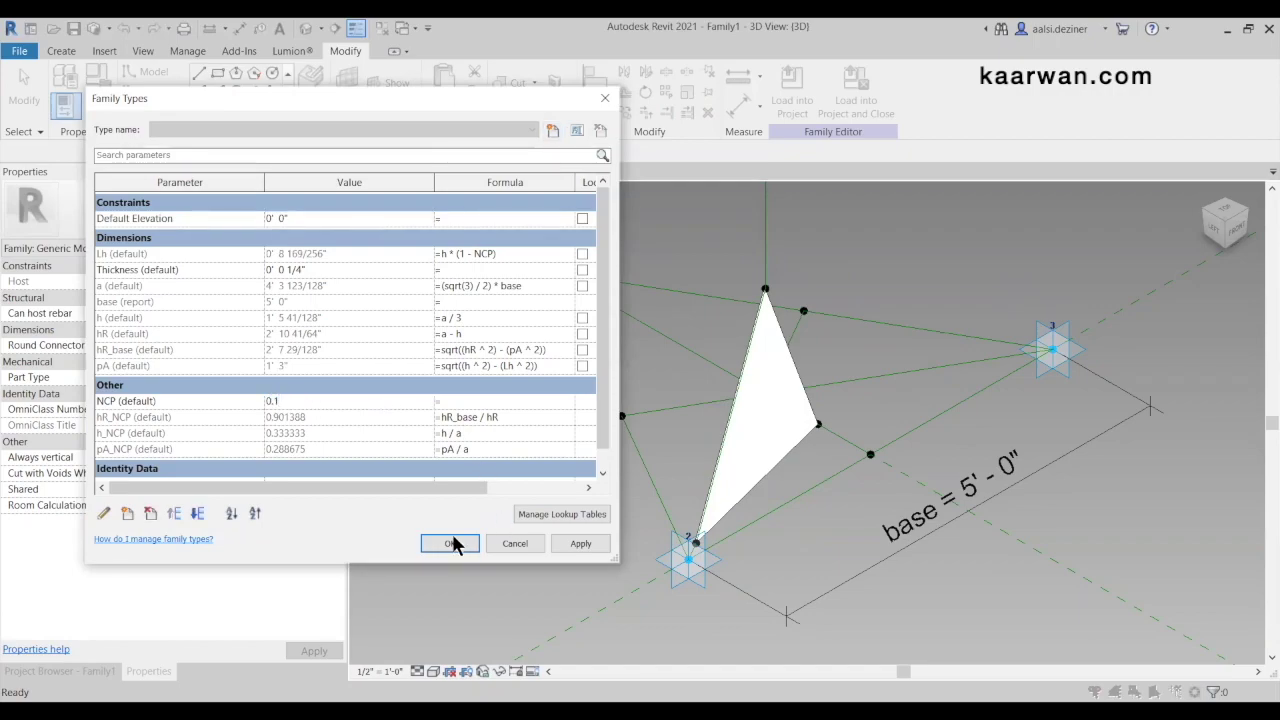
pyautogui.click(451, 543)
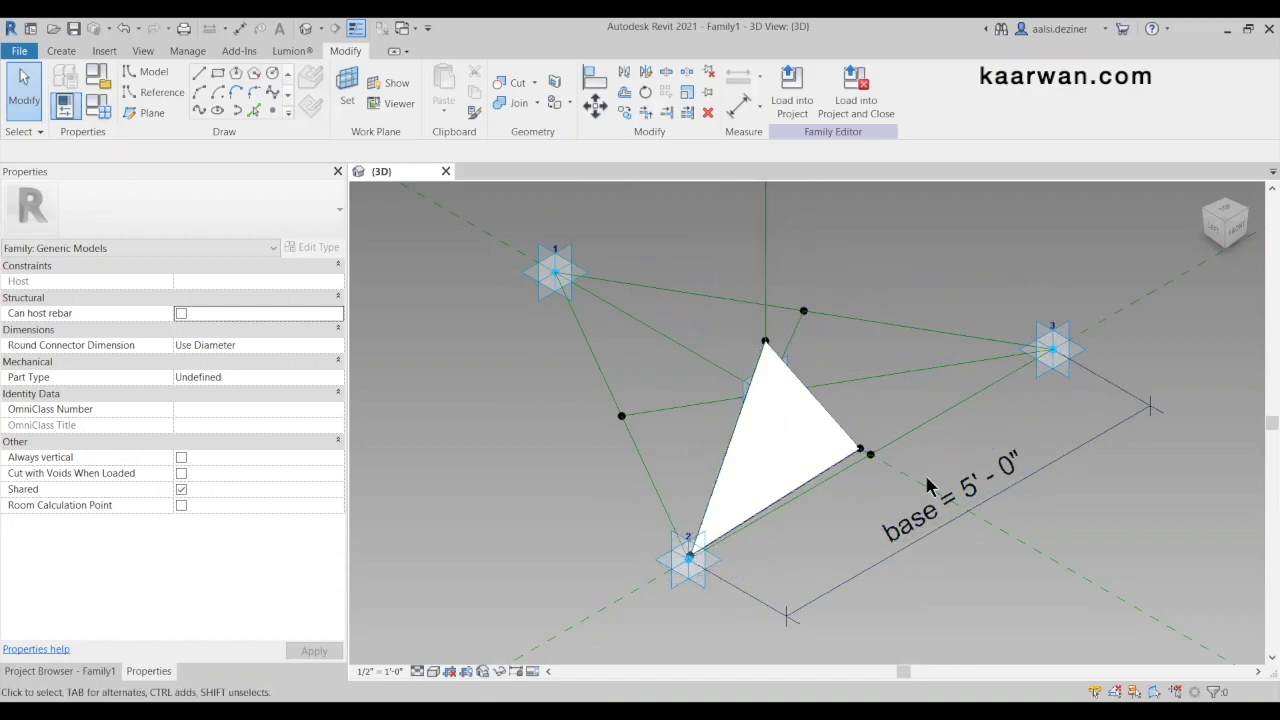
# Set the NCP parameter to 0.9 in the family types to fold the triangular panel open
pyautogui.click(99, 108)
pyautogui.click(329, 401)
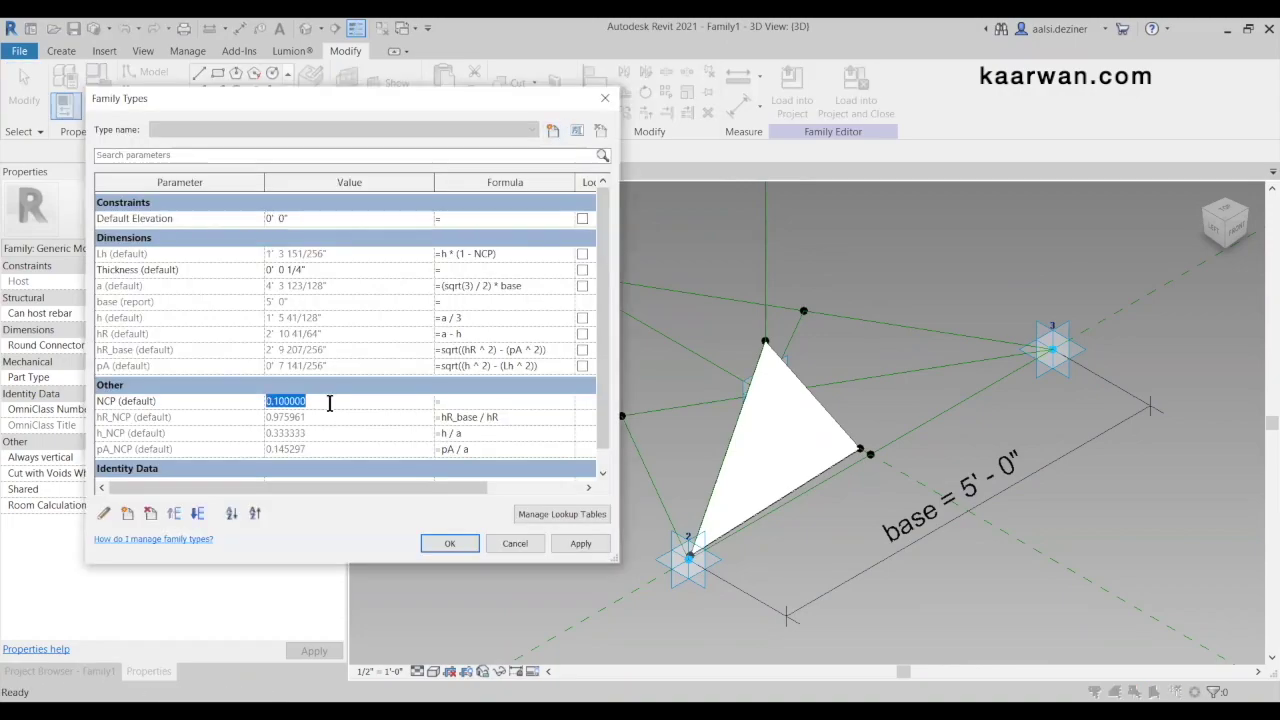
pyautogui.write('0.9')
pyautogui.press('Tab')
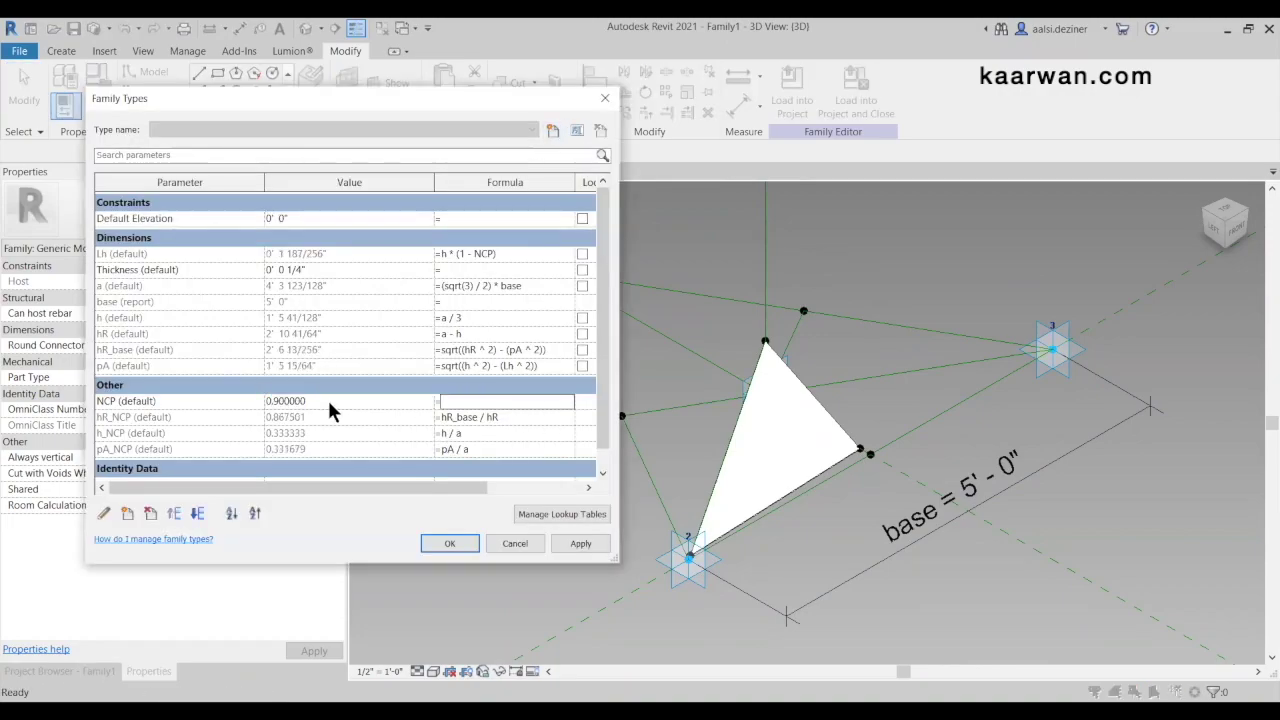
pyautogui.click(448, 544)
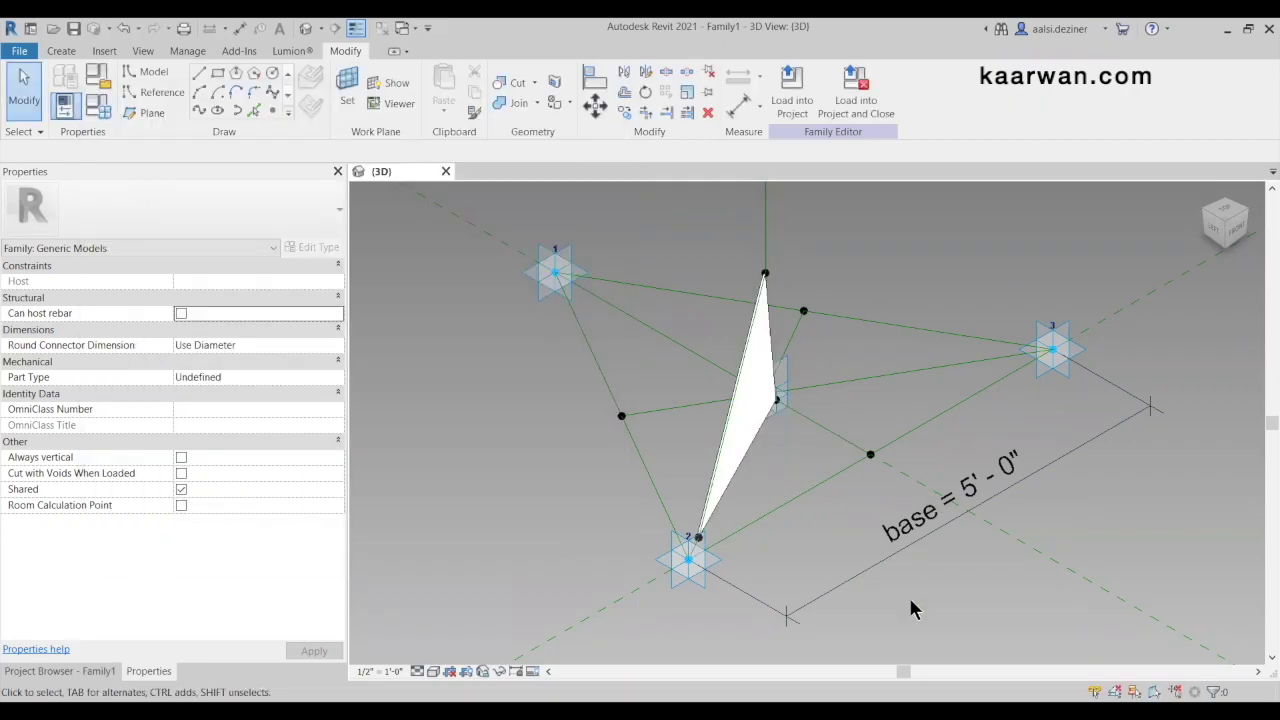
pyautogui.scroll(-1, 650, 364)
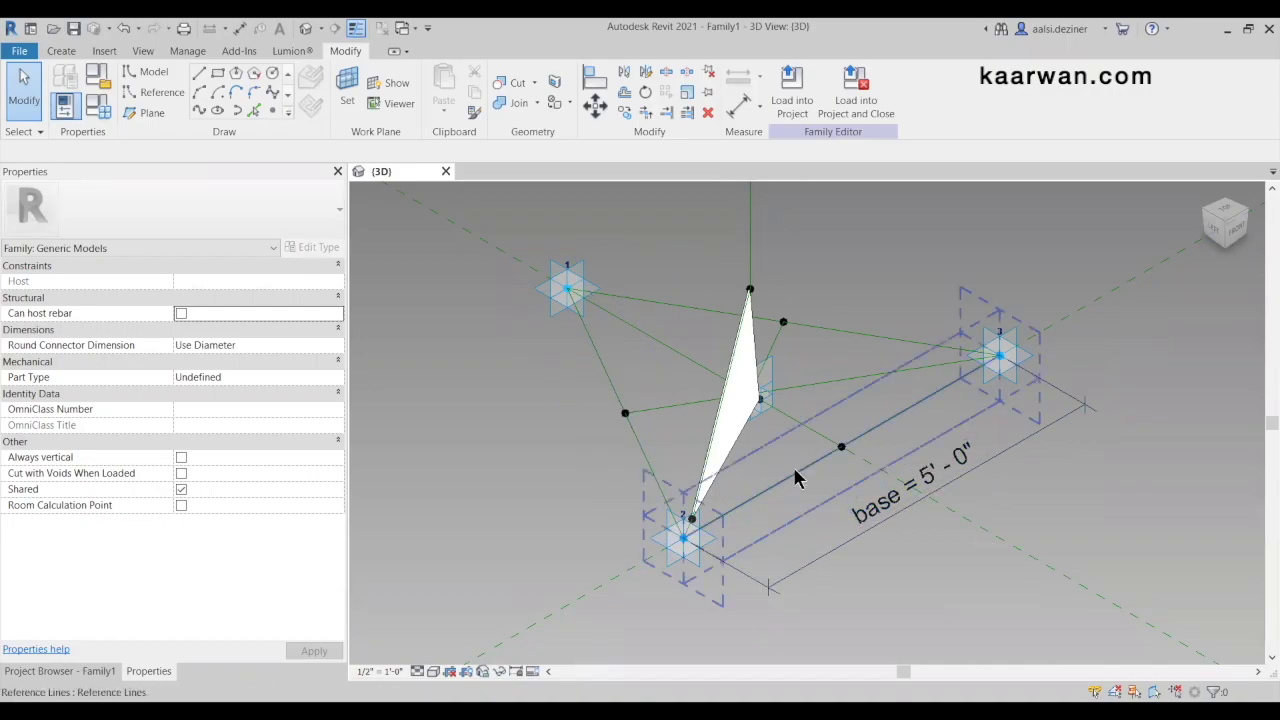
# Connect the midpoint of the edge between adaptive points 1 and 2 to the triangle's centre point using Spline Through Points
pyautogui.keyDown('shift'); pyautogui.moveTo(792, 464); pyautogui.dragTo(747, 448, button='middle'); pyautogui.keyUp('shift')
pyautogui.scroll(4, 705, 500)
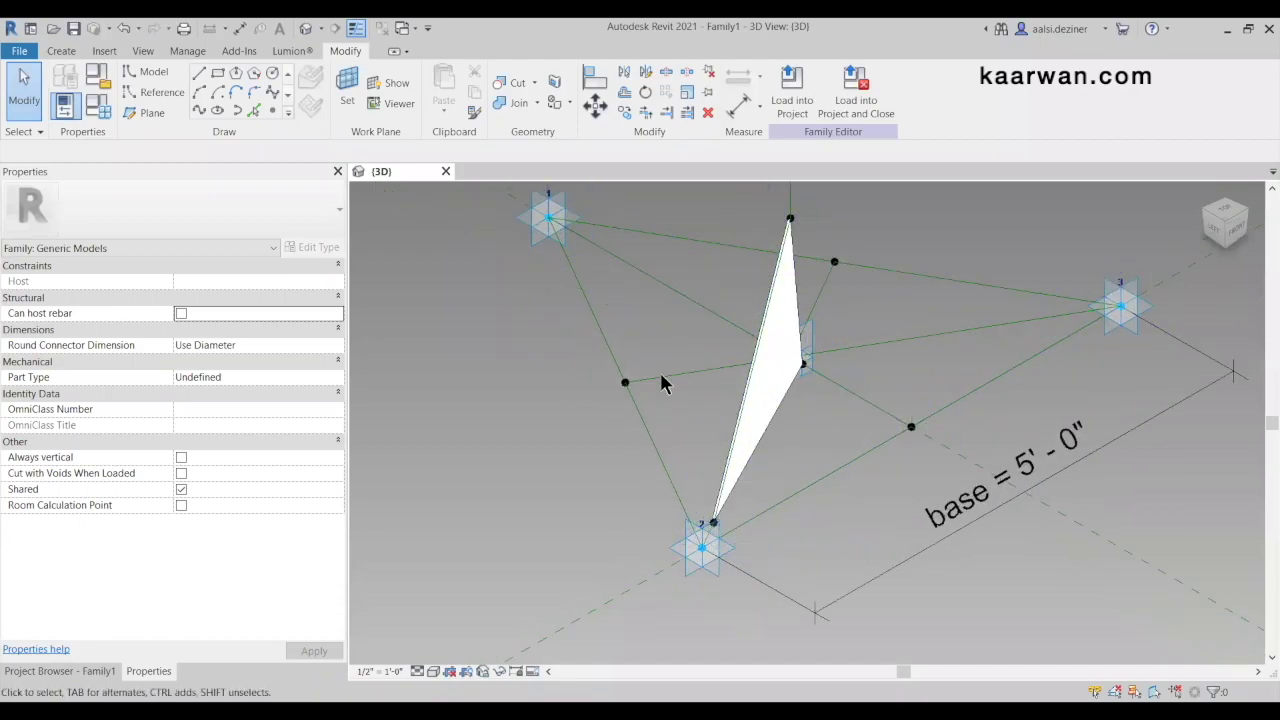
pyautogui.scroll(-1, 815, 530)
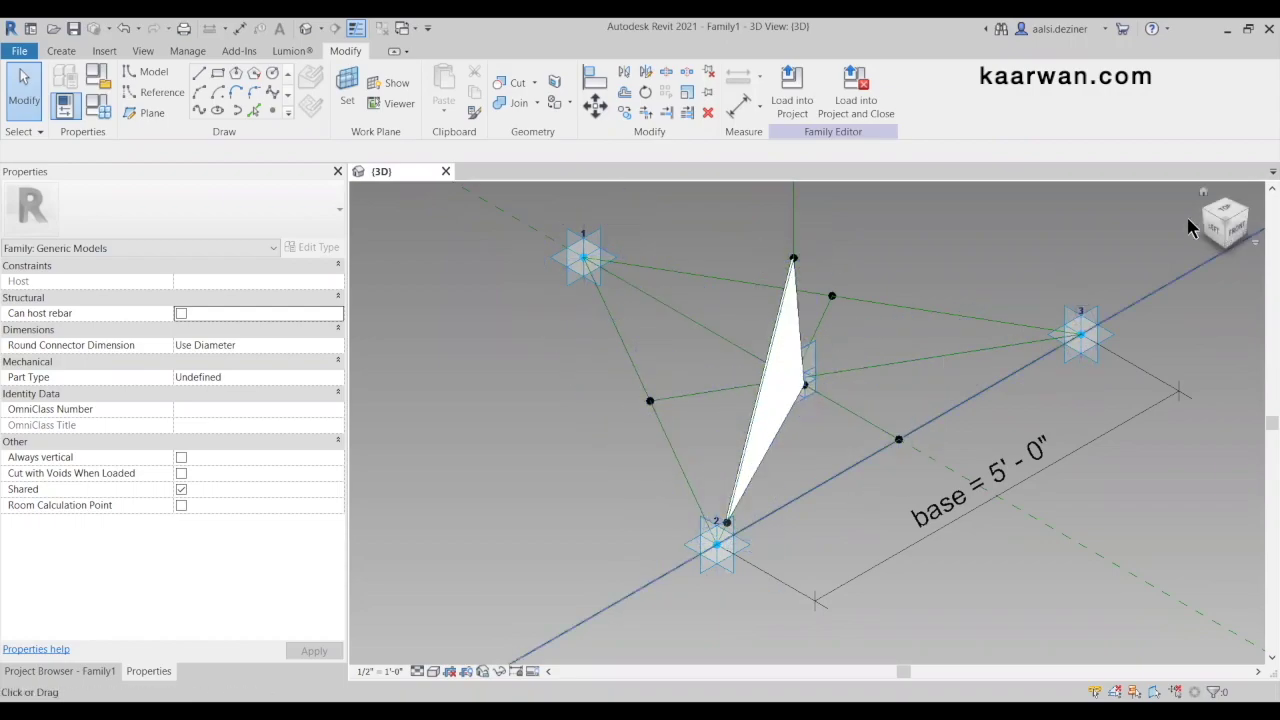
pyautogui.scroll(-10, 915, 378)
pyautogui.moveTo(915, 376); pyautogui.dragTo(826, 535, button='middle')
pyautogui.scroll(3, 812, 510)
pyautogui.scroll(8, 787, 420)
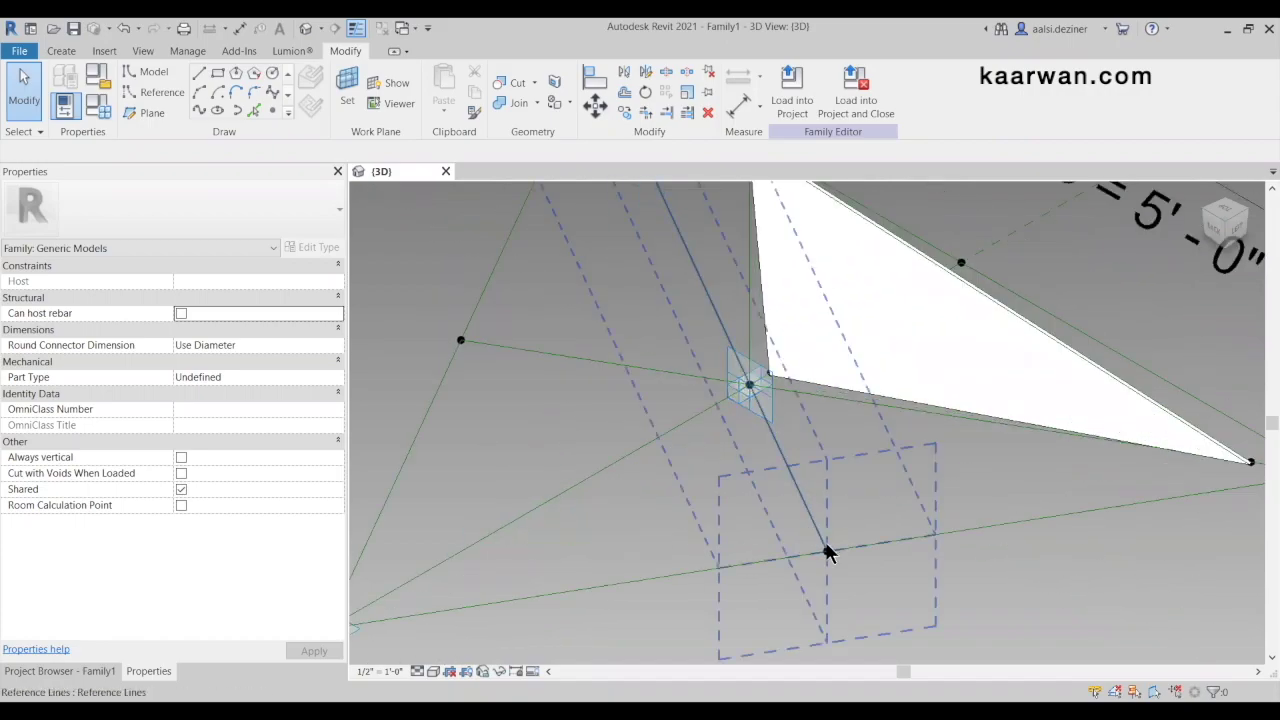
pyautogui.scroll(-2, 771, 414)
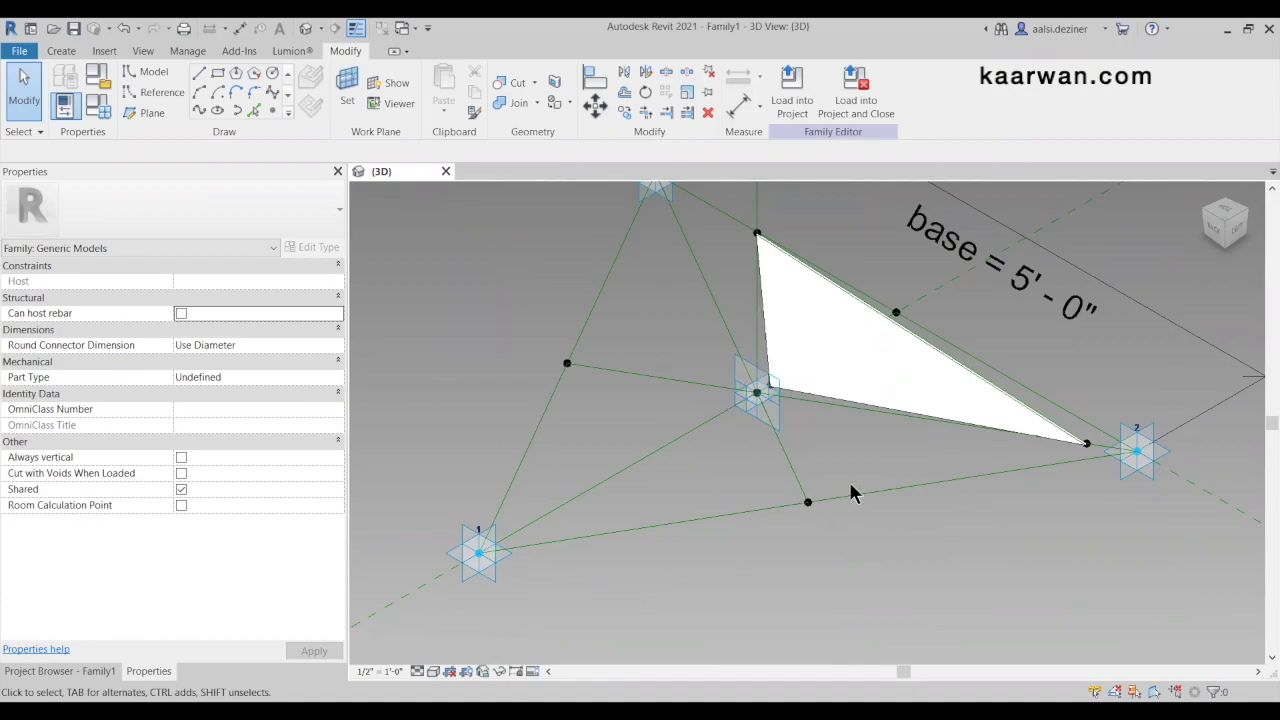
pyautogui.scroll(-2, 851, 491)
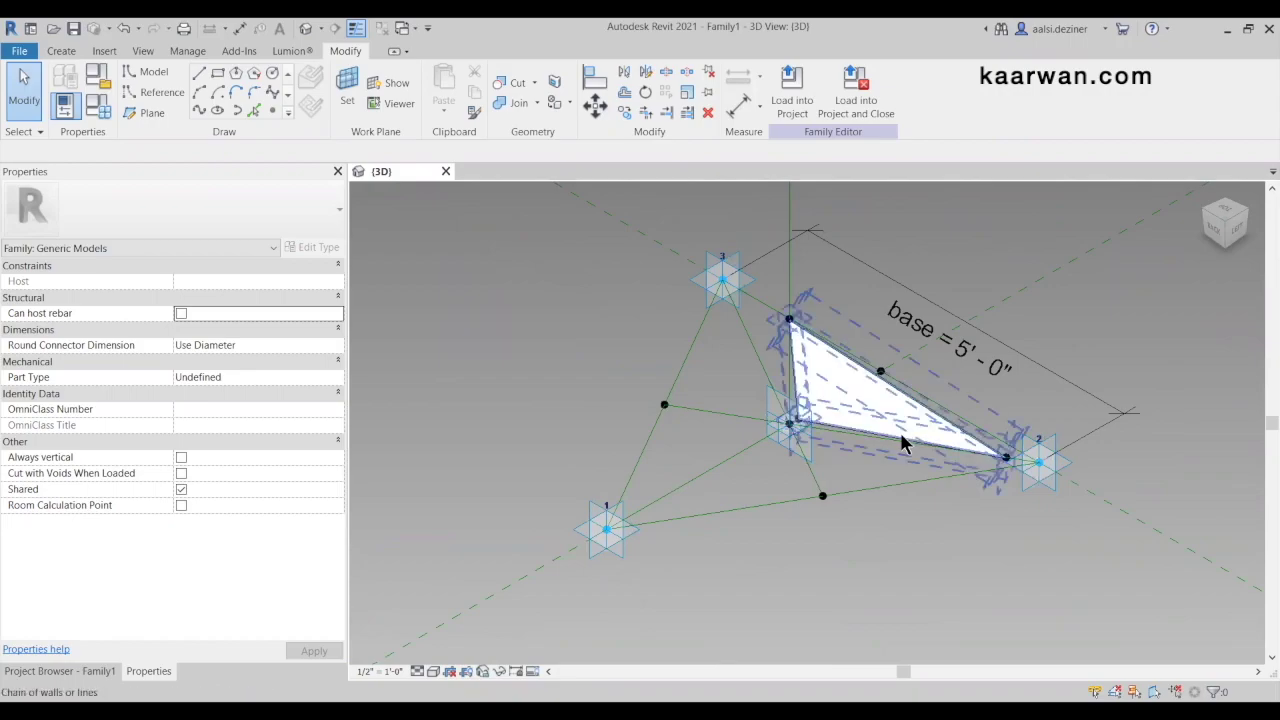
pyautogui.scroll(2, 905, 450)
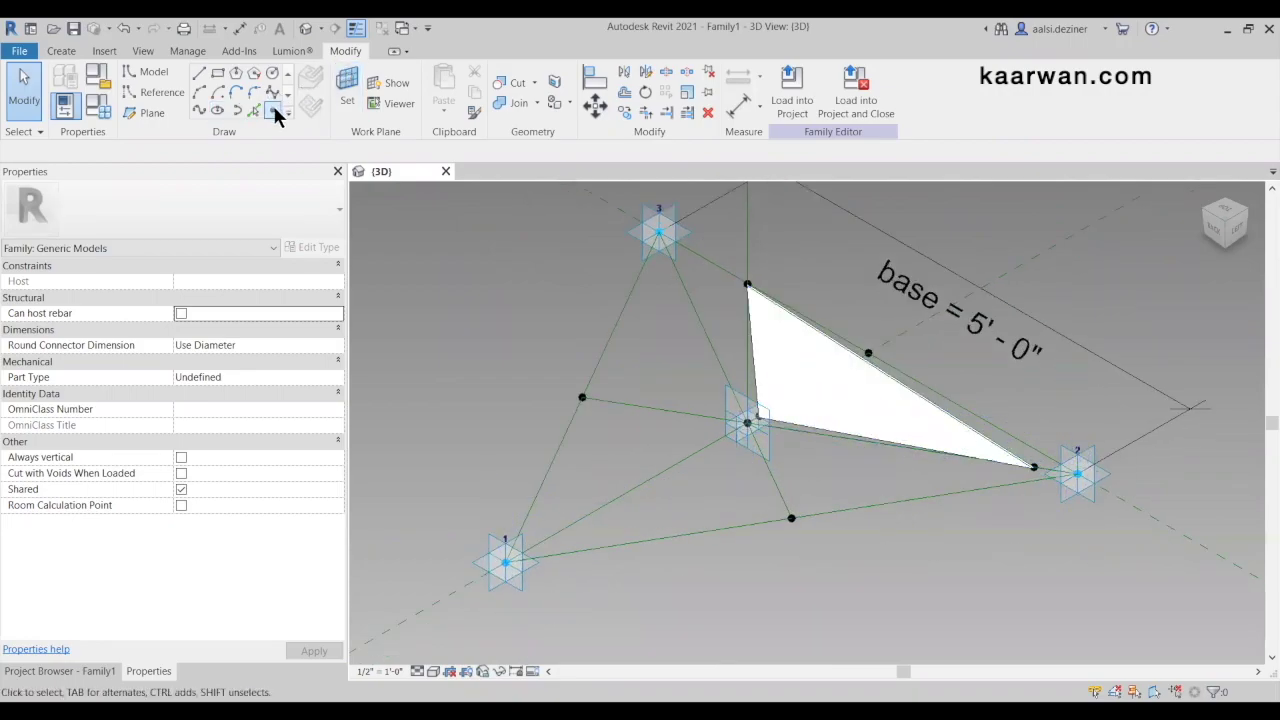
pyautogui.scroll(1, 762, 503)
pyautogui.scroll(1, 762, 503)
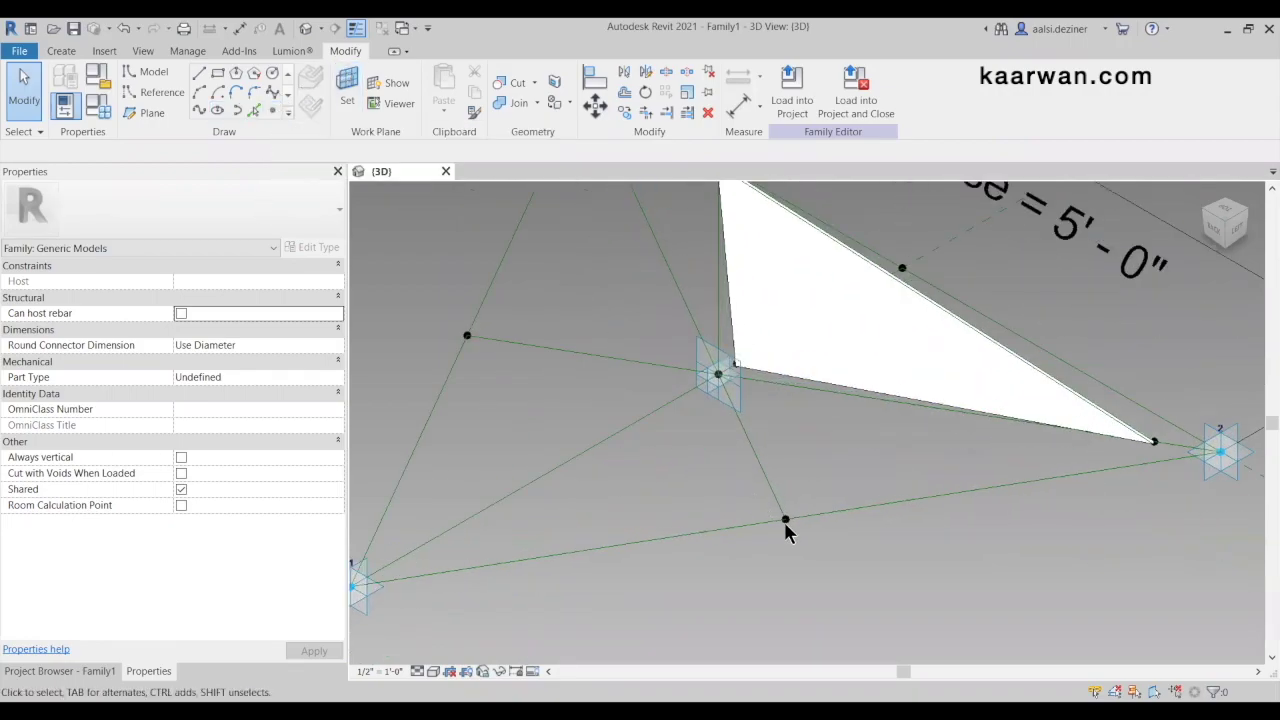
pyautogui.click(787, 521)
pyautogui.scroll(1, 712, 405)
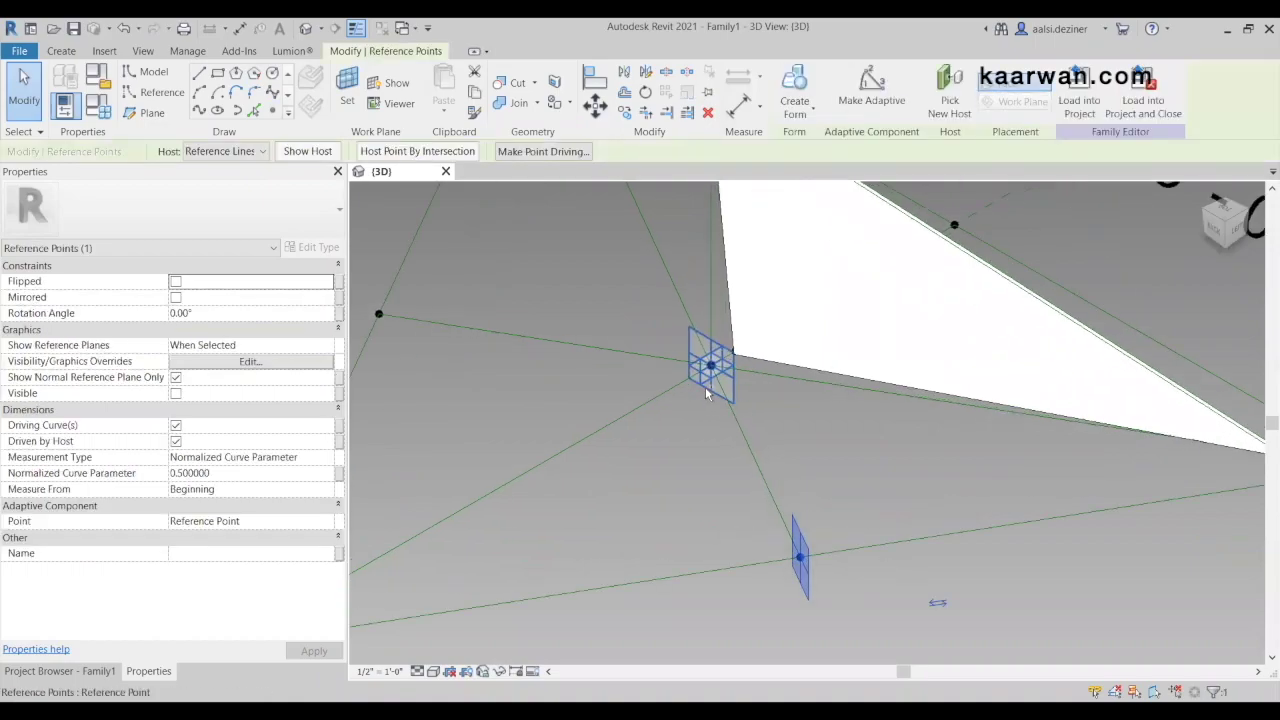
pyautogui.keyDown('ctrl'); pyautogui.click(705, 386); pyautogui.keyUp('ctrl')
pyautogui.scroll(-1, 358, 240)
pyautogui.click(198, 110)
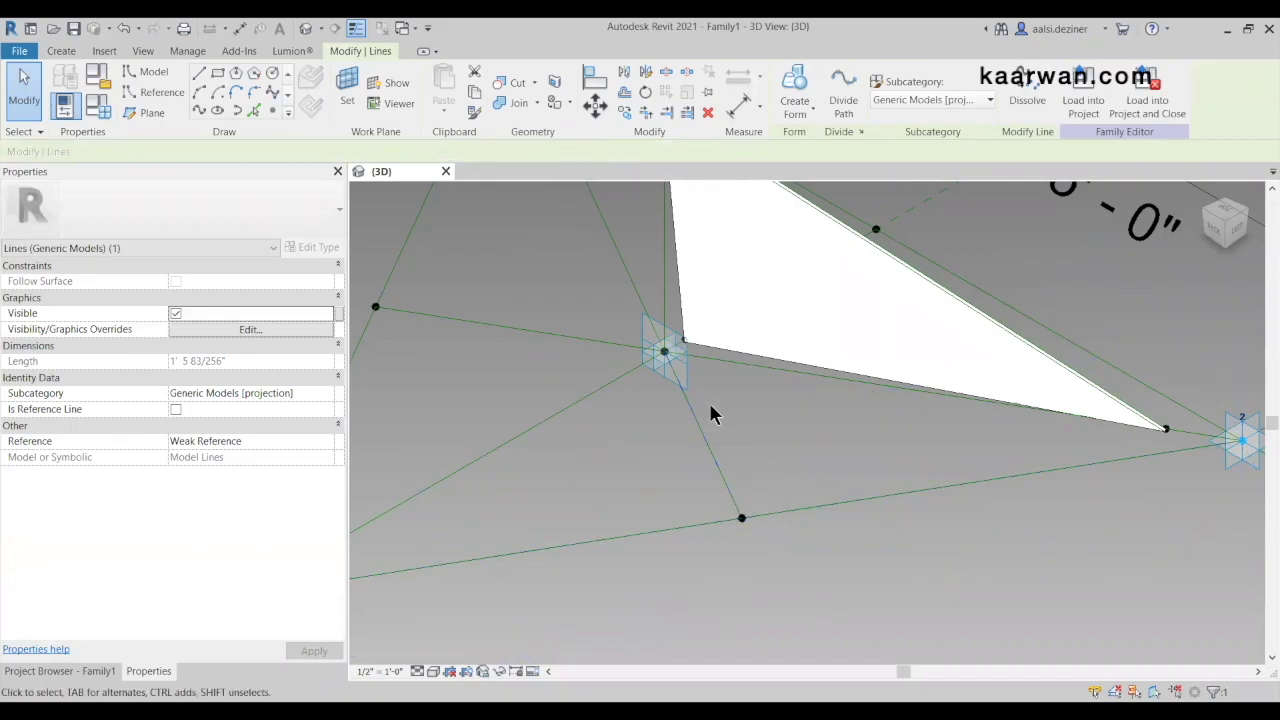
# Convert the line from the centre point to the midpoint of edge 1-2 into a reference line
pyautogui.scroll(-1, 710, 415)
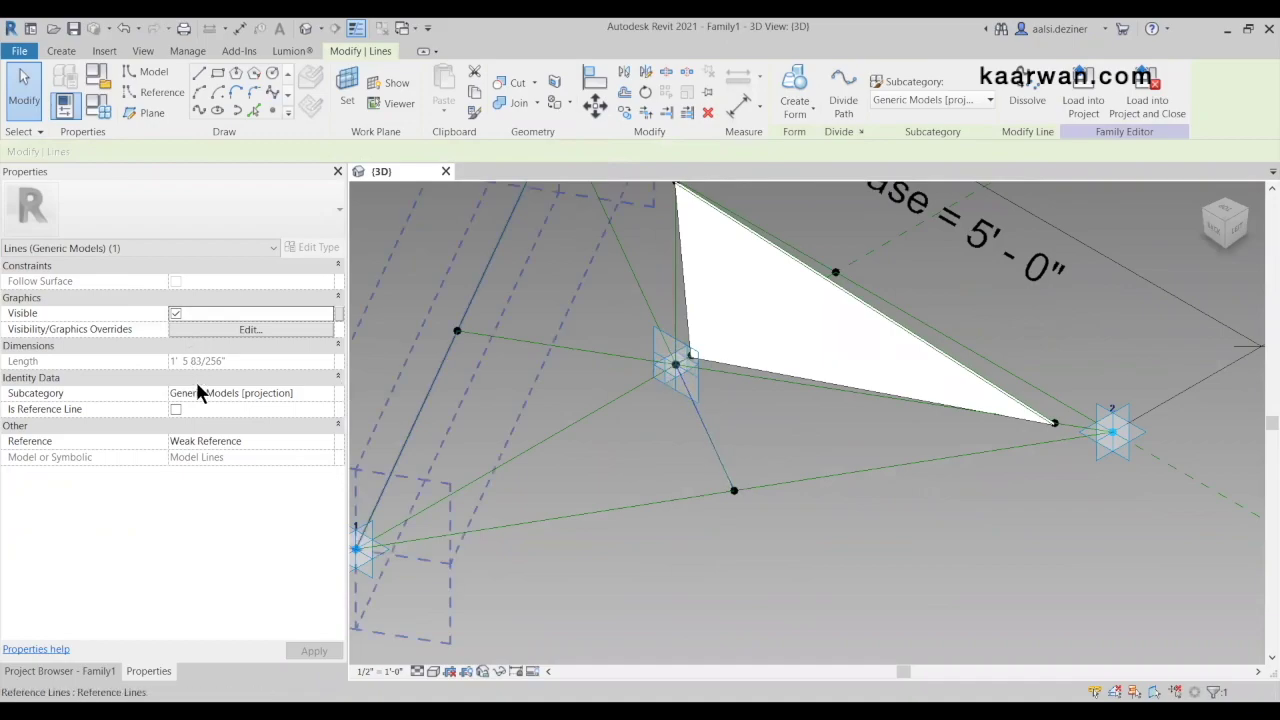
pyautogui.click(176, 410)
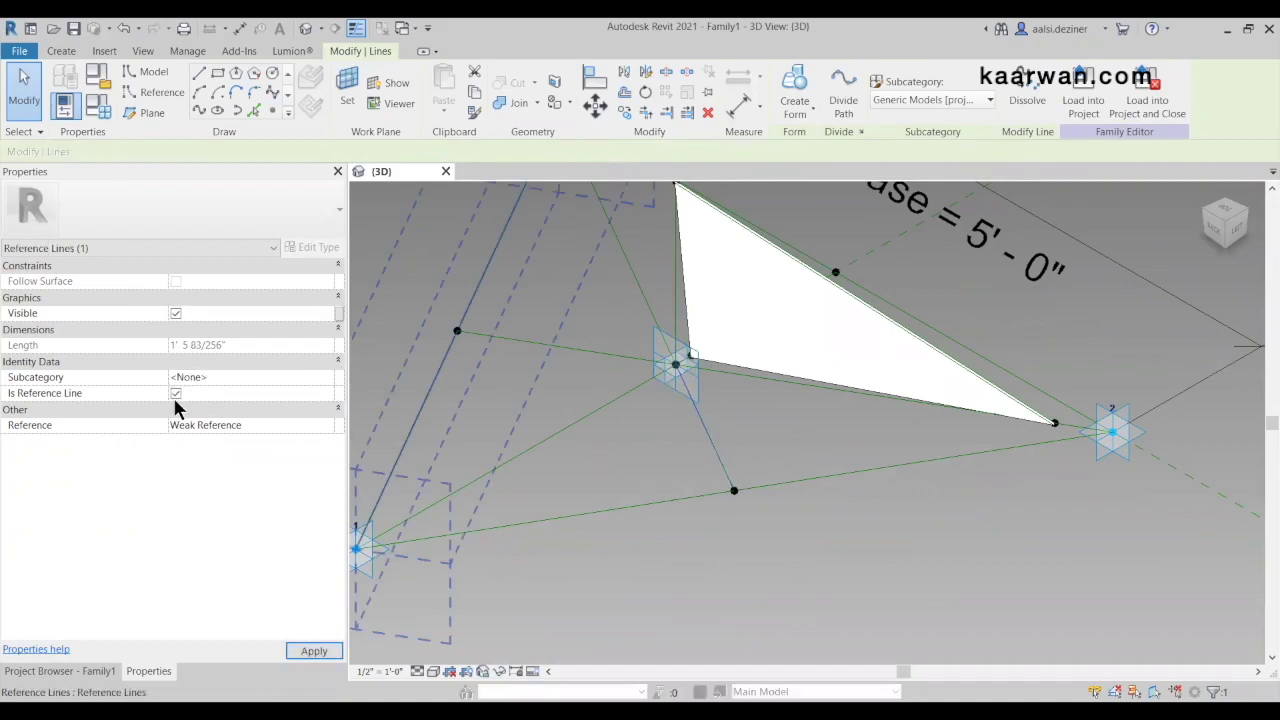
pyautogui.scroll(-2, 729, 443)
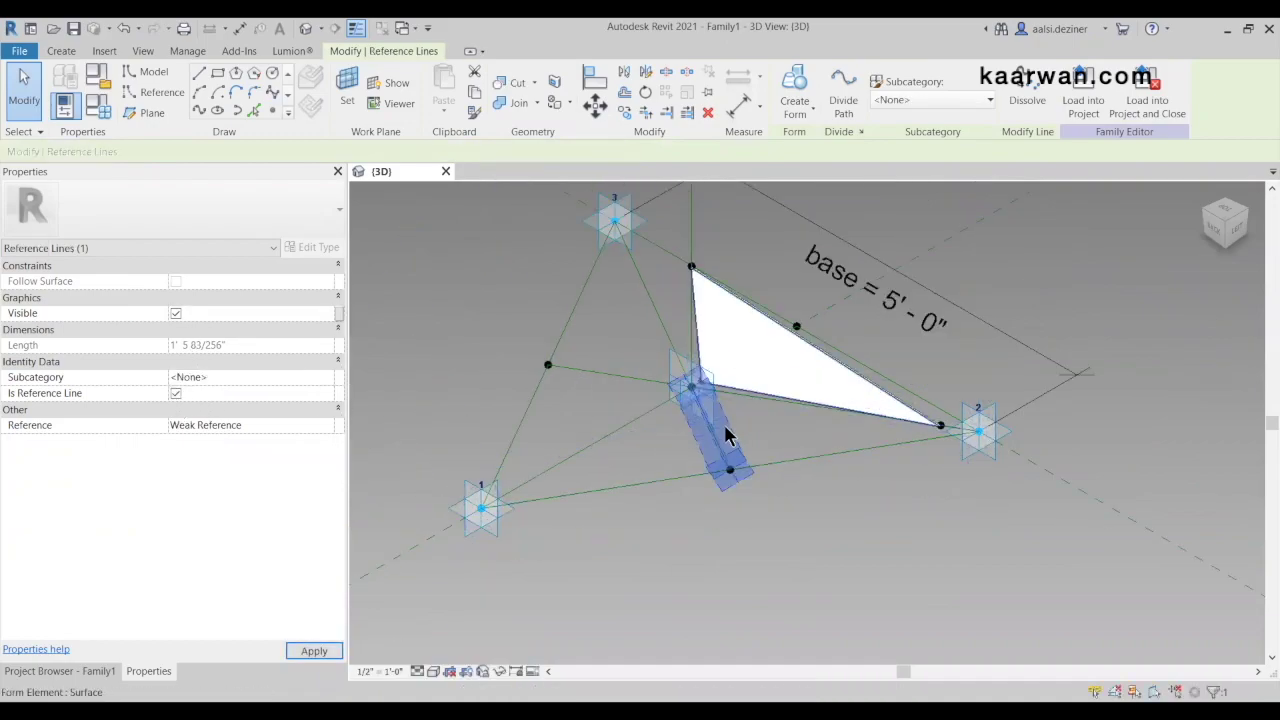
pyautogui.click(733, 485)
pyautogui.scroll(-2, 736, 457)
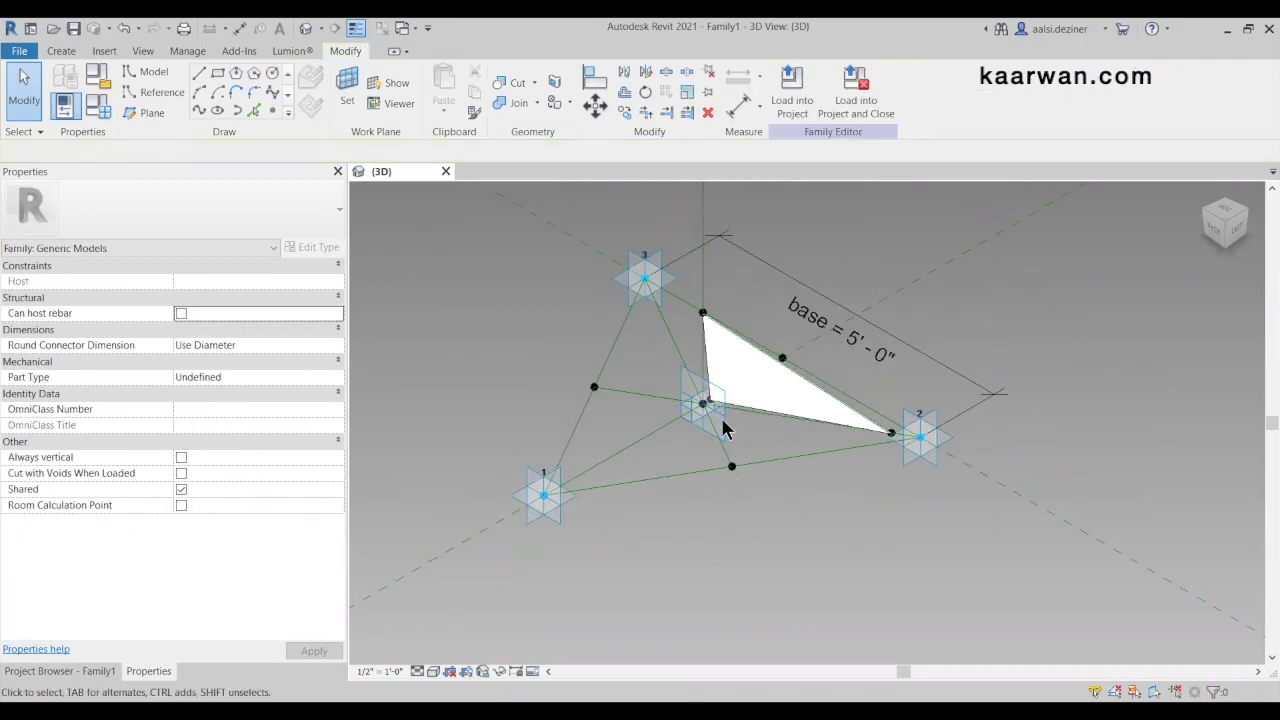
# Place a reference point on the new reference line near the midpoint of edge 1-2, at a normalized curve parameter of about 0.2
pyautogui.click(274, 111)
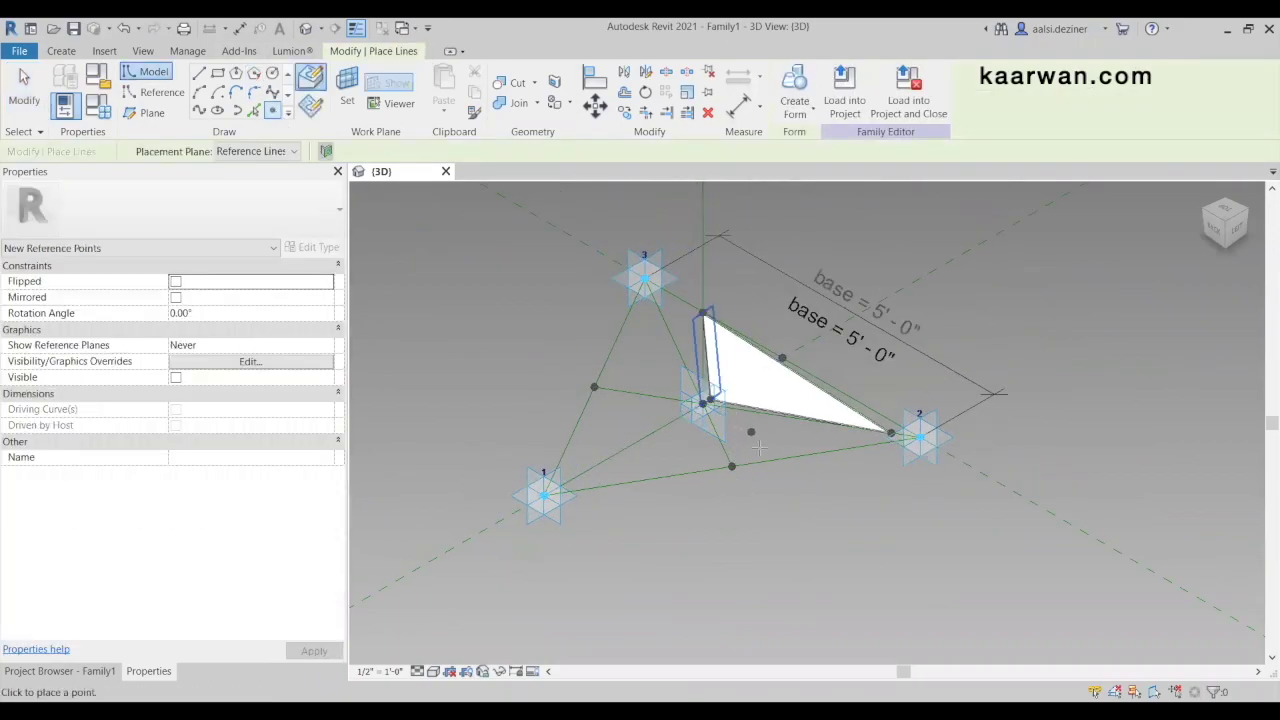
pyautogui.scroll(2, 759, 447)
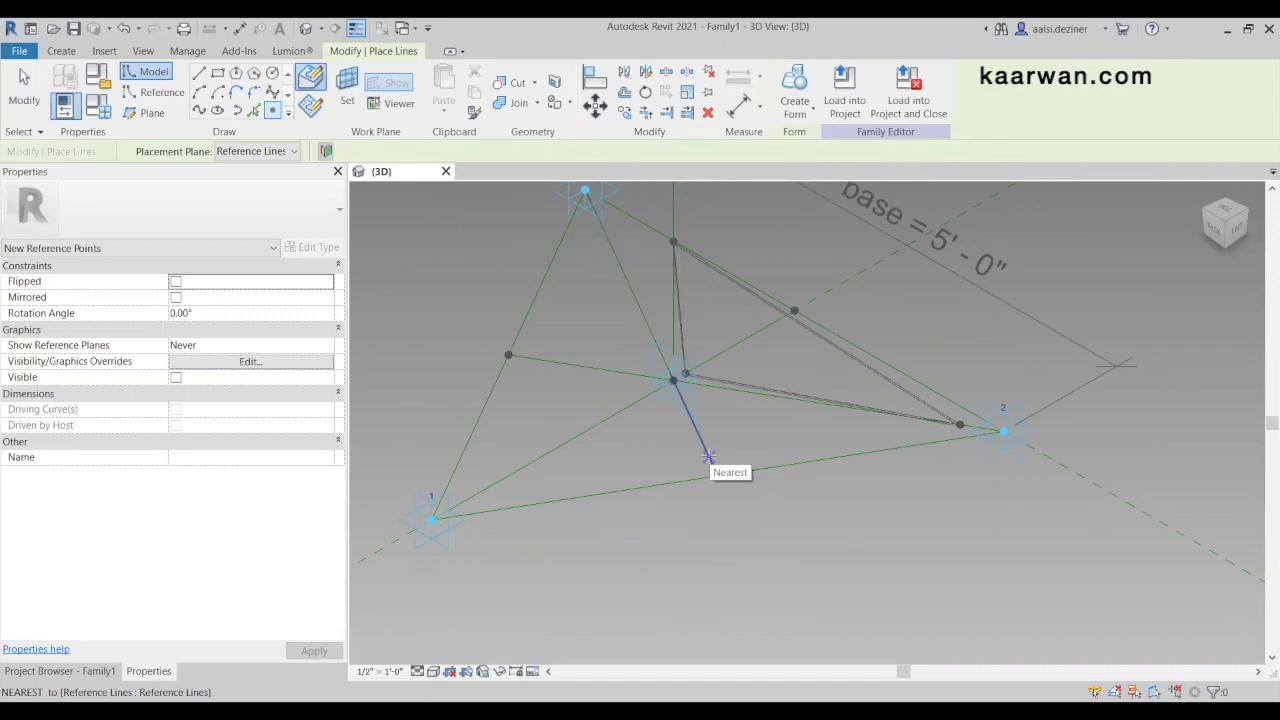
pyautogui.click(708, 457)
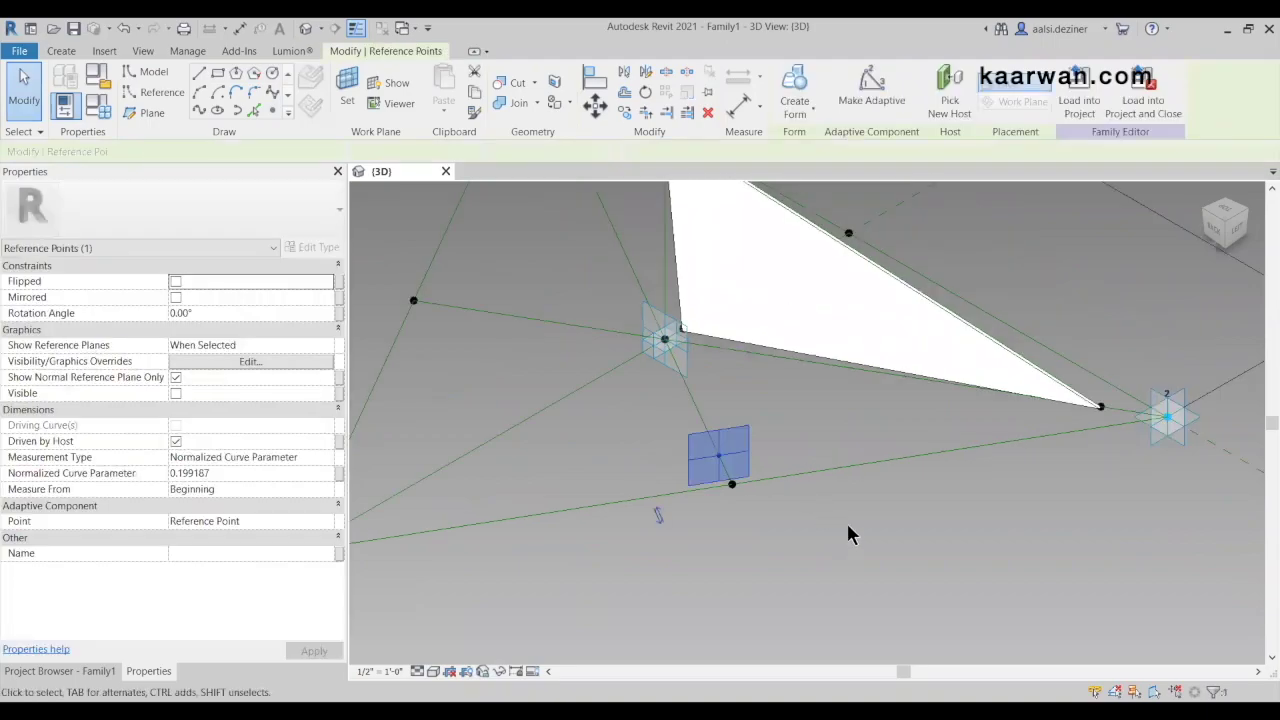
pyautogui.scroll(-3, 861, 436)
pyautogui.scroll(2, 731, 280)
# Connect the new hosted point to the panel's apex on the vertical line with a spline through points and make it a reference line
pyautogui.scroll(-5, 786, 449)
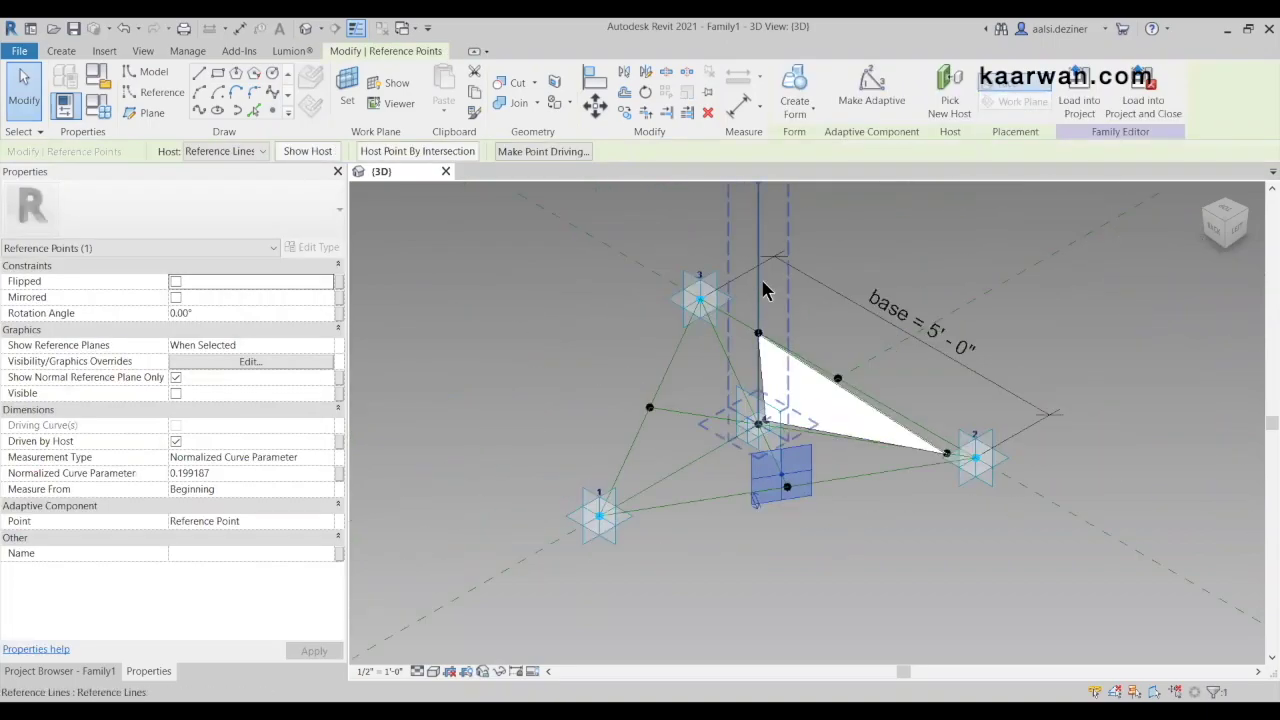
pyautogui.scroll(4, 763, 290)
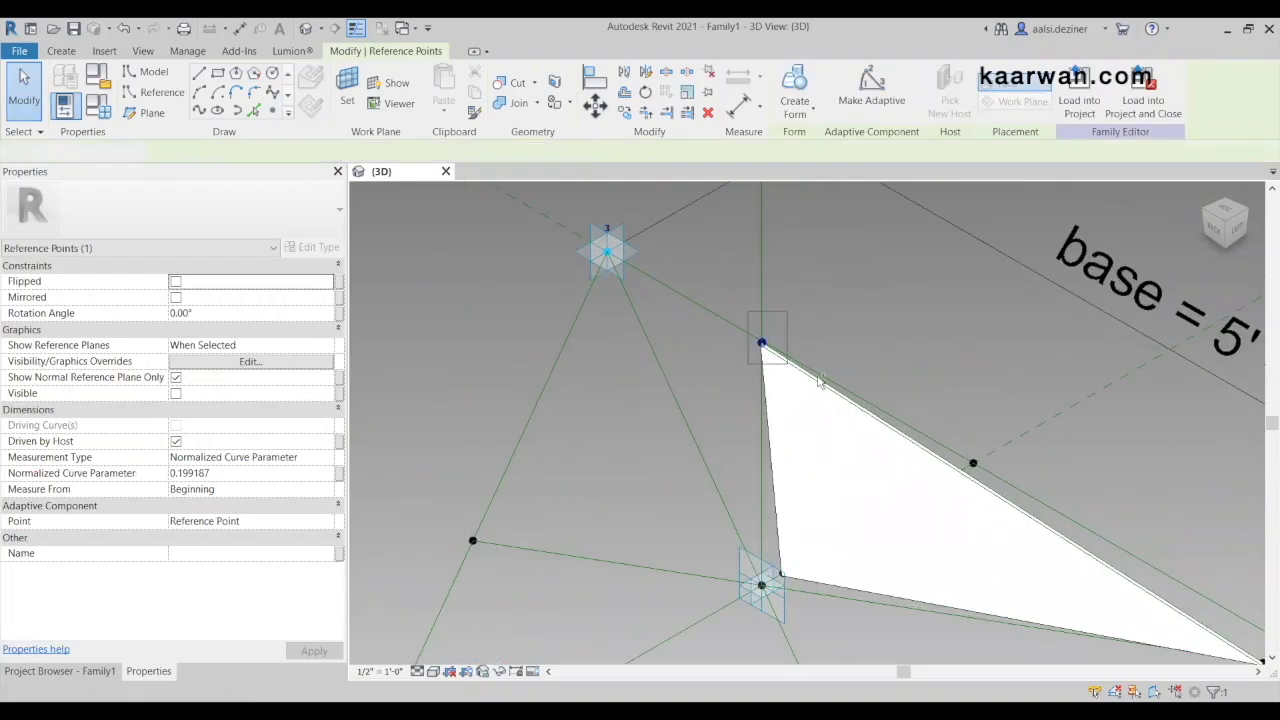
pyautogui.scroll(-3, 781, 298)
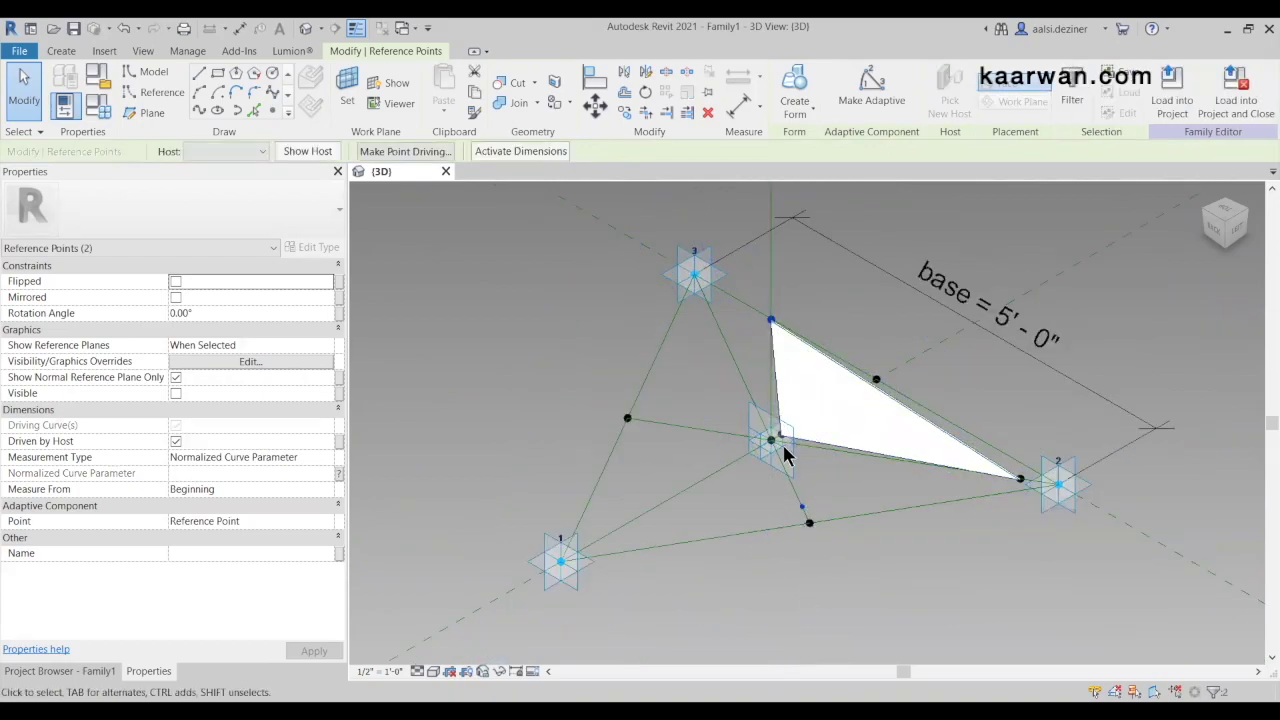
pyautogui.click(197, 112)
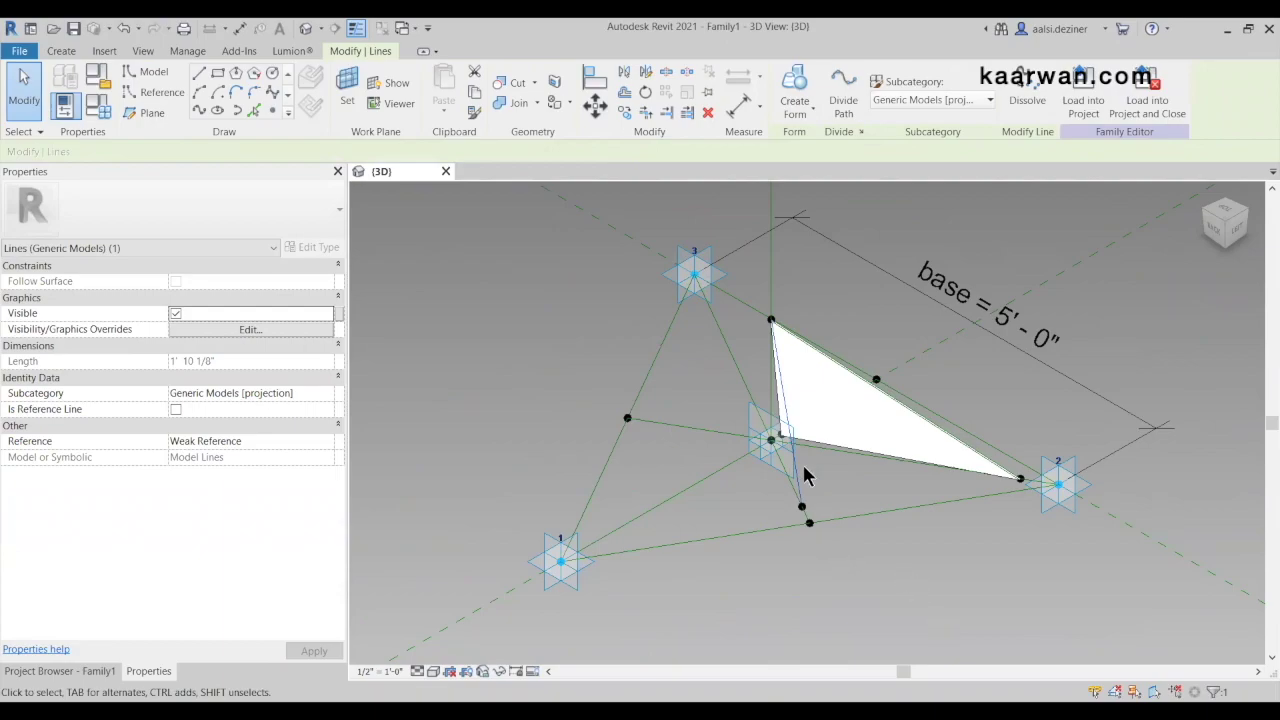
pyautogui.scroll(2, 806, 477)
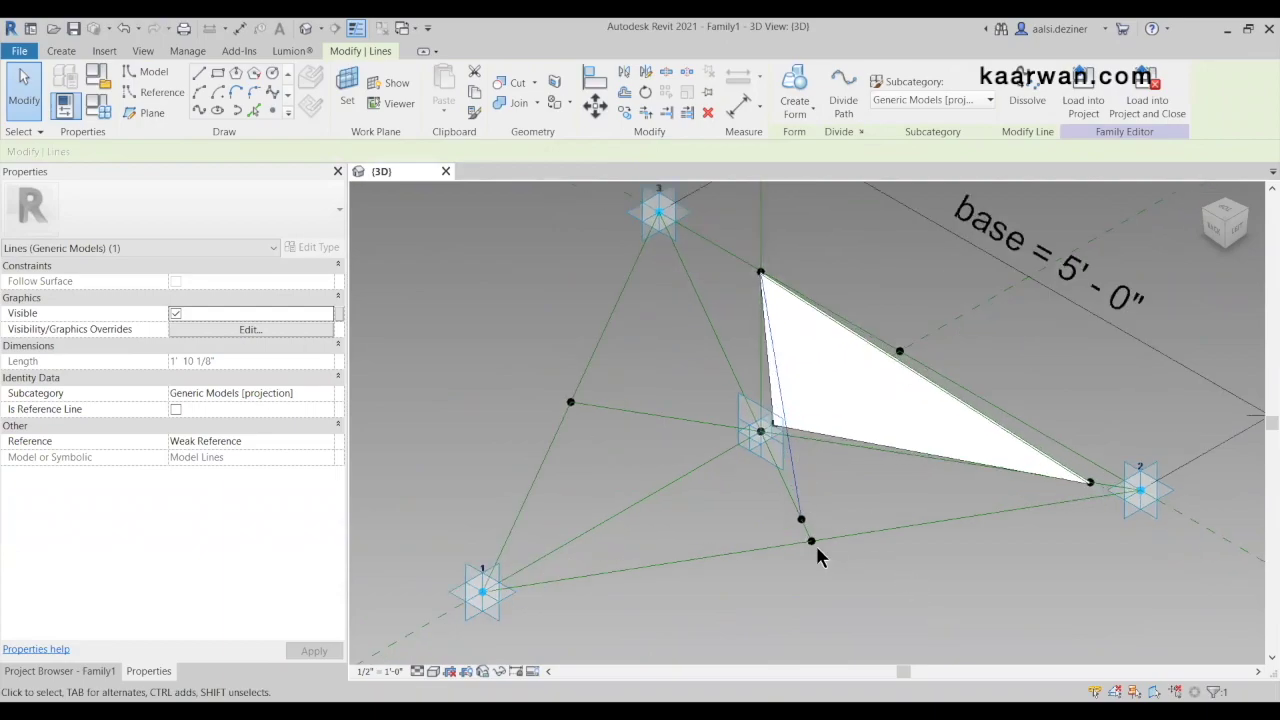
pyautogui.click(175, 409)
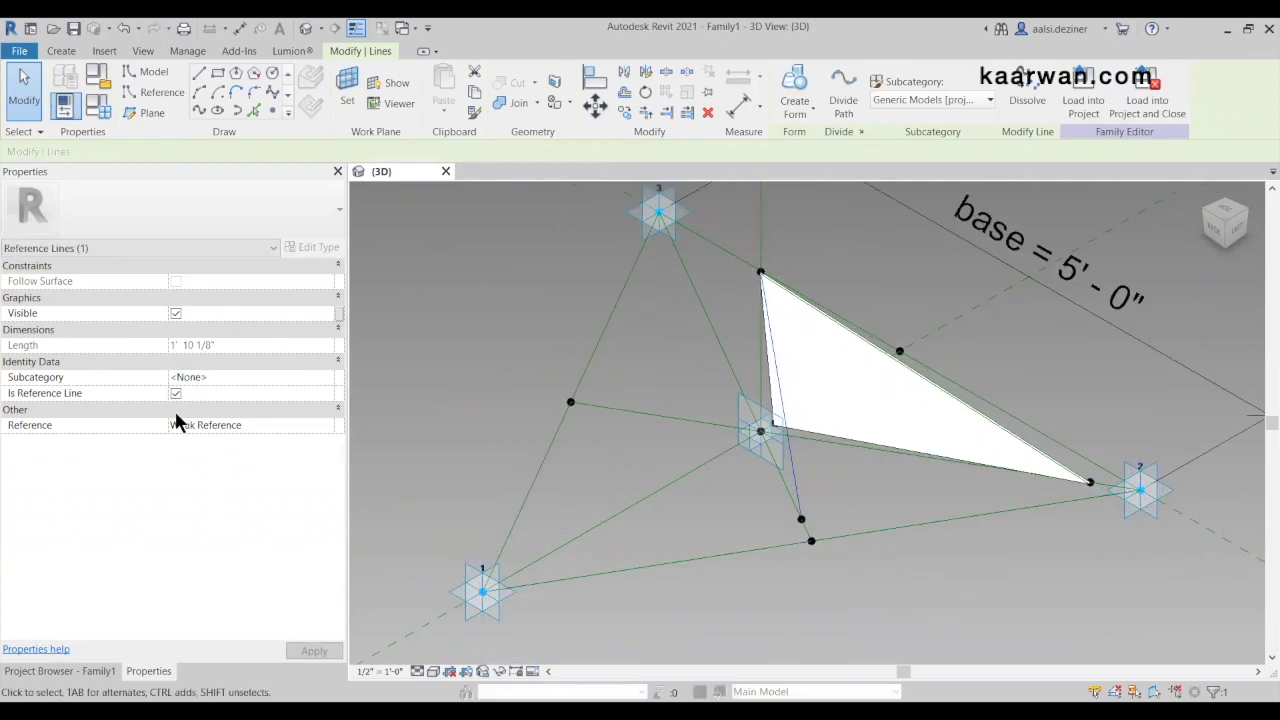
# Connect the new hosted point to the panel corner near adaptive point 2 with a spline through points
pyautogui.scroll(2, 869, 487)
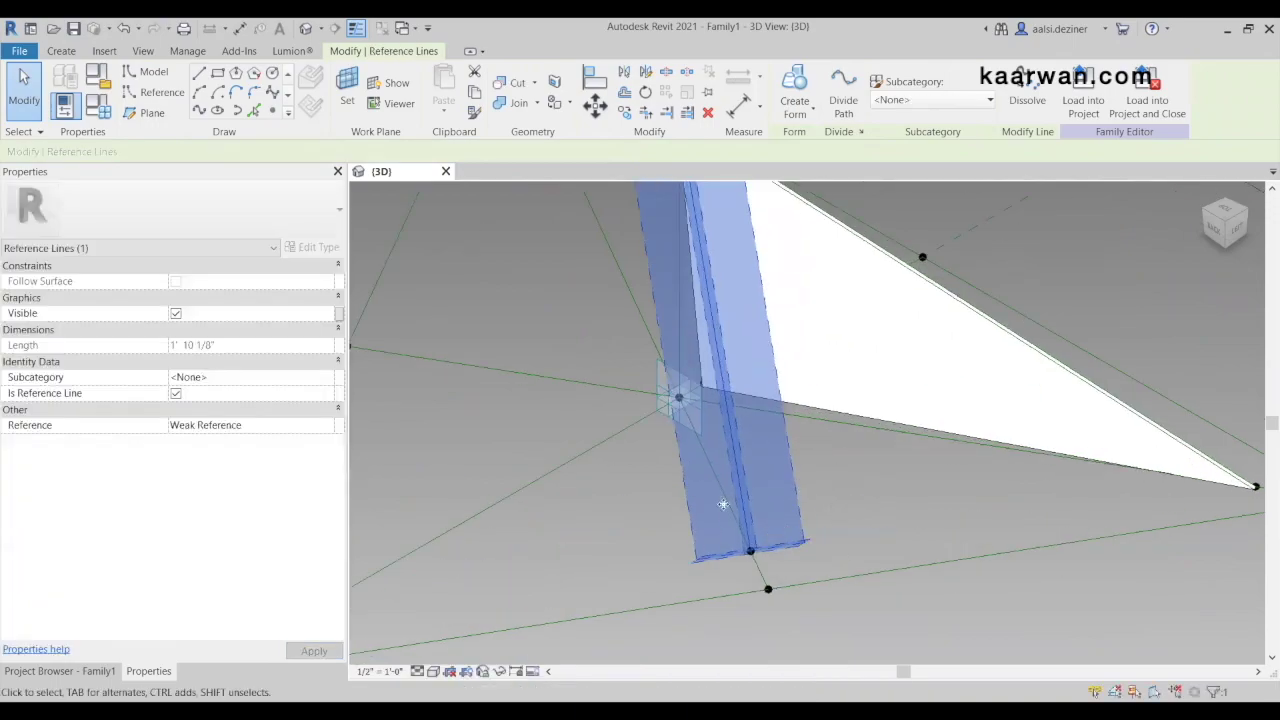
pyautogui.moveTo(688, 517); pyautogui.dragTo(788, 561)
pyautogui.scroll(-3, 525, 487)
pyautogui.scroll(2, 1037, 514)
pyautogui.press('Tab')
pyautogui.scroll(3, 990, 482)
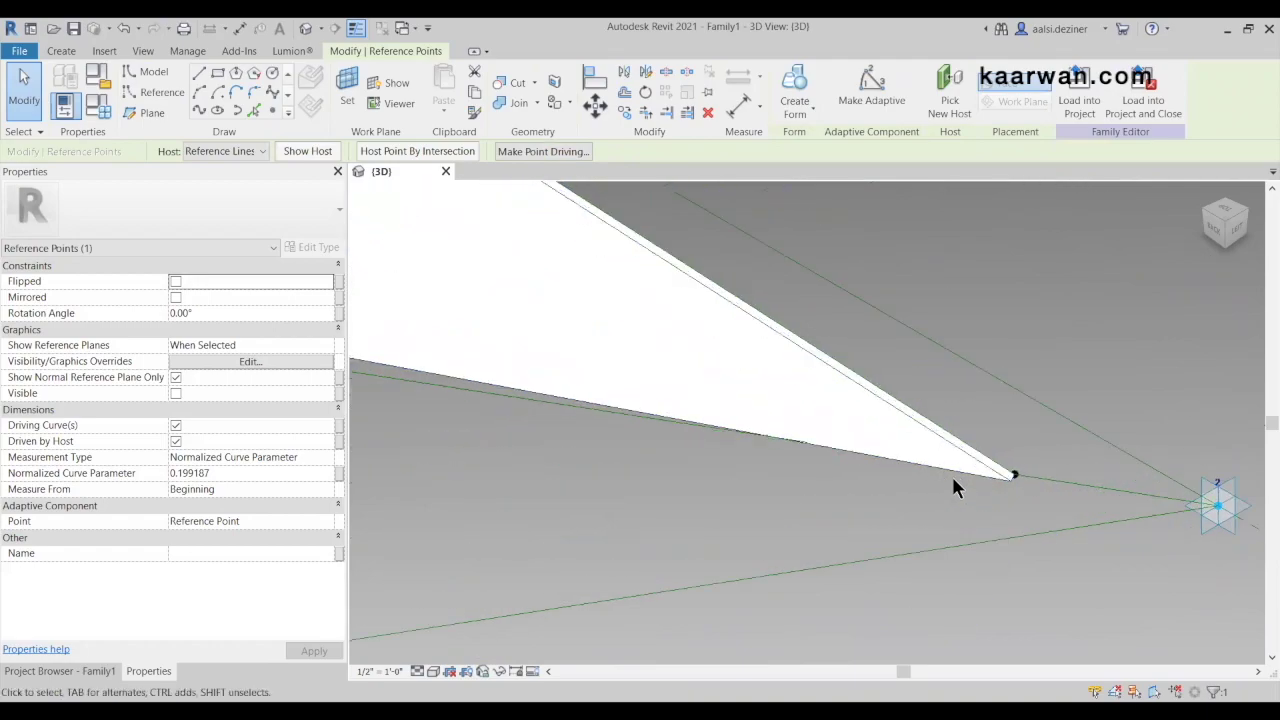
pyautogui.moveTo(990, 420); pyautogui.dragTo(1053, 495)
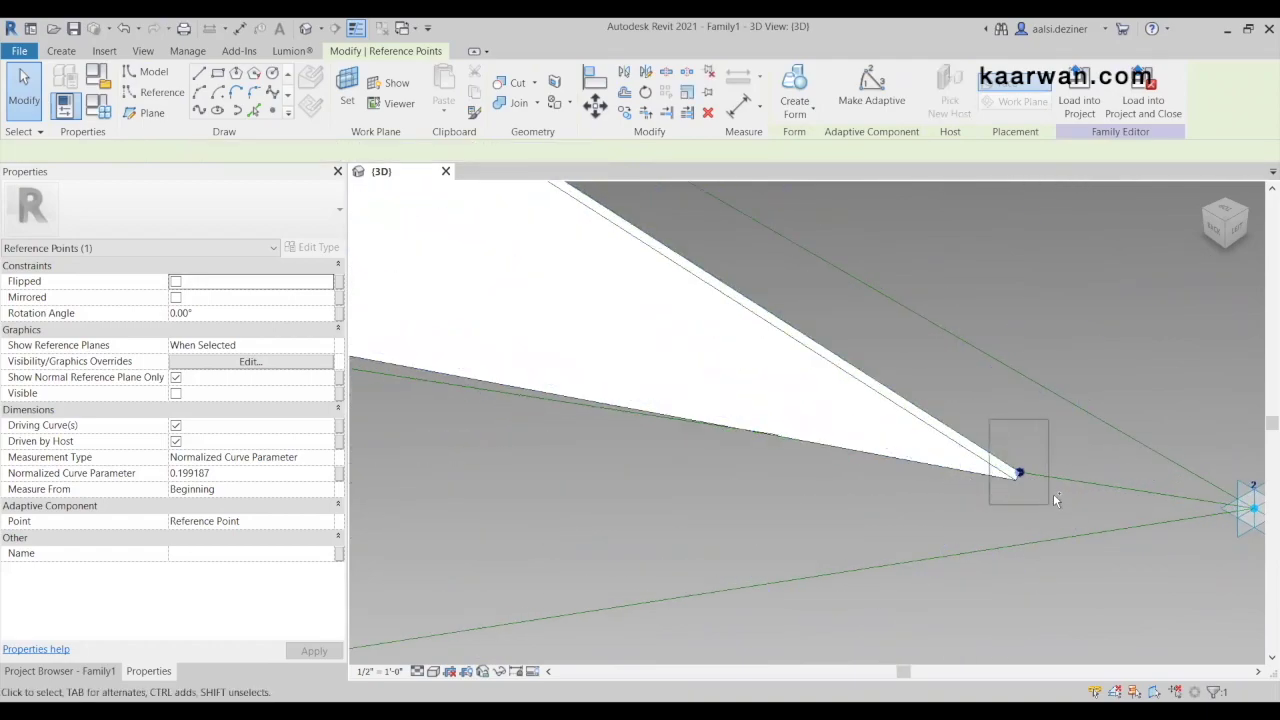
pyautogui.scroll(-2, 1057, 494)
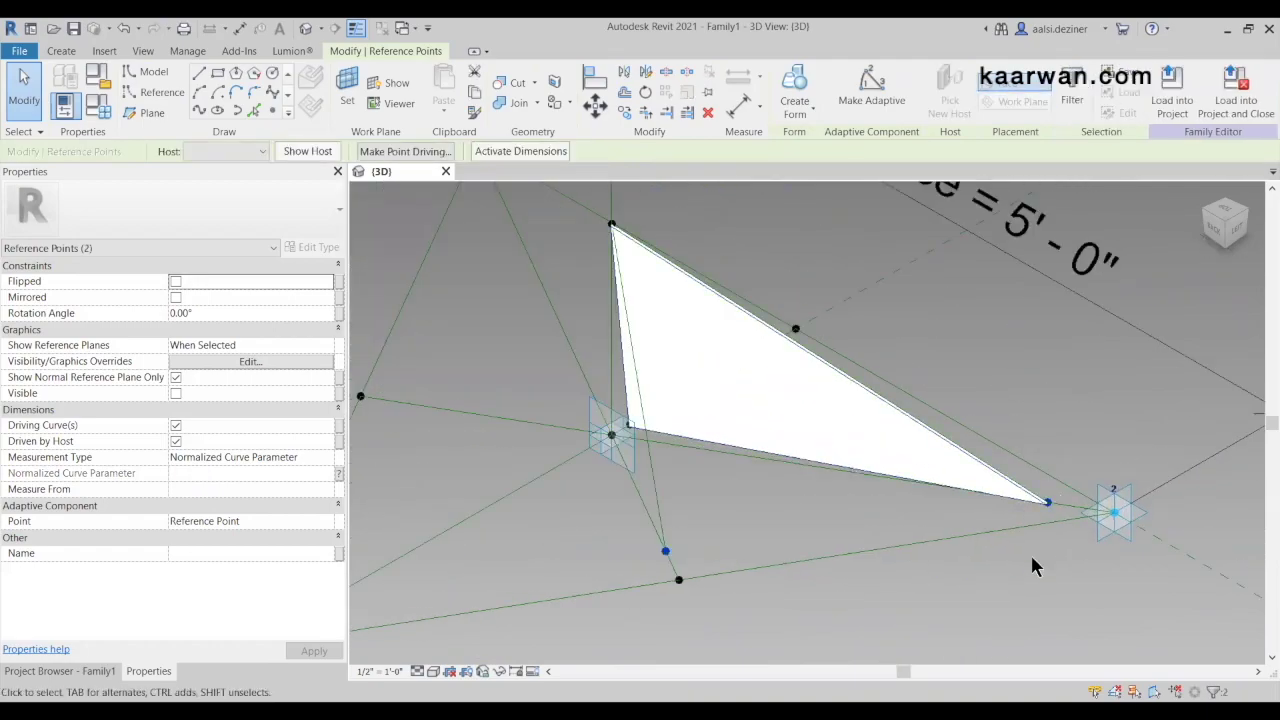
pyautogui.scroll(2, 1038, 562)
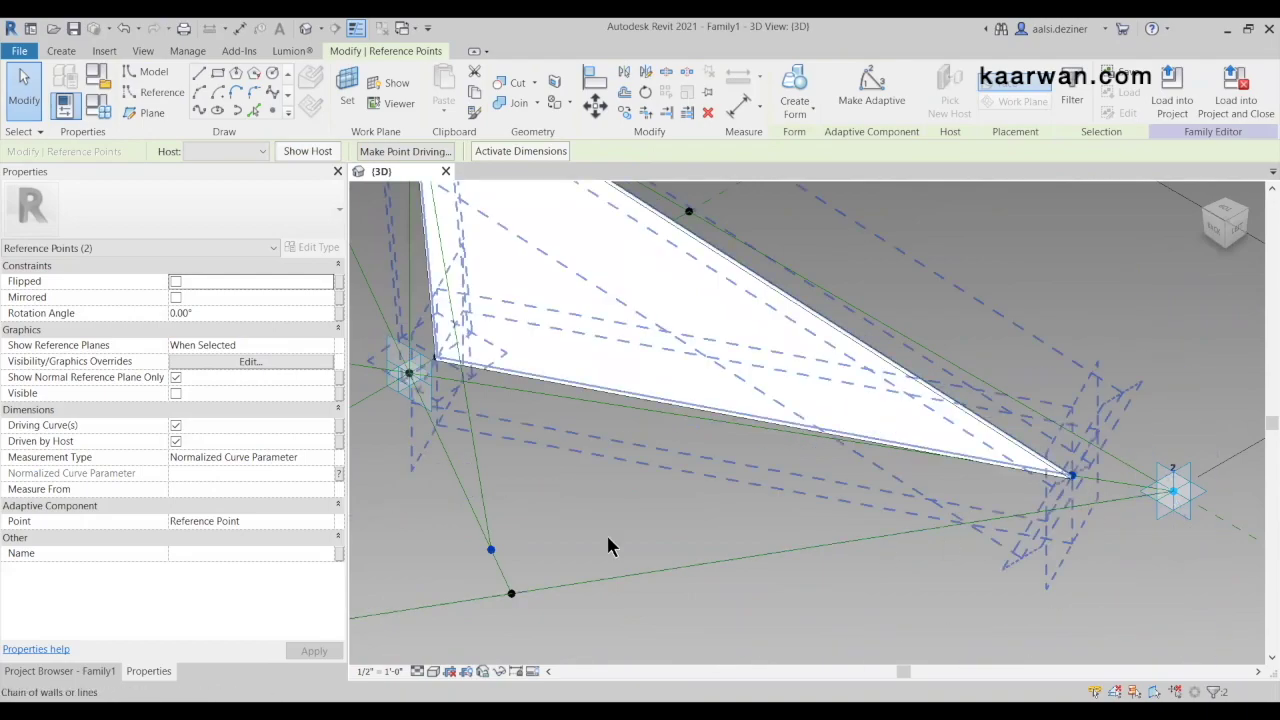
pyautogui.scroll(-2, 565, 530)
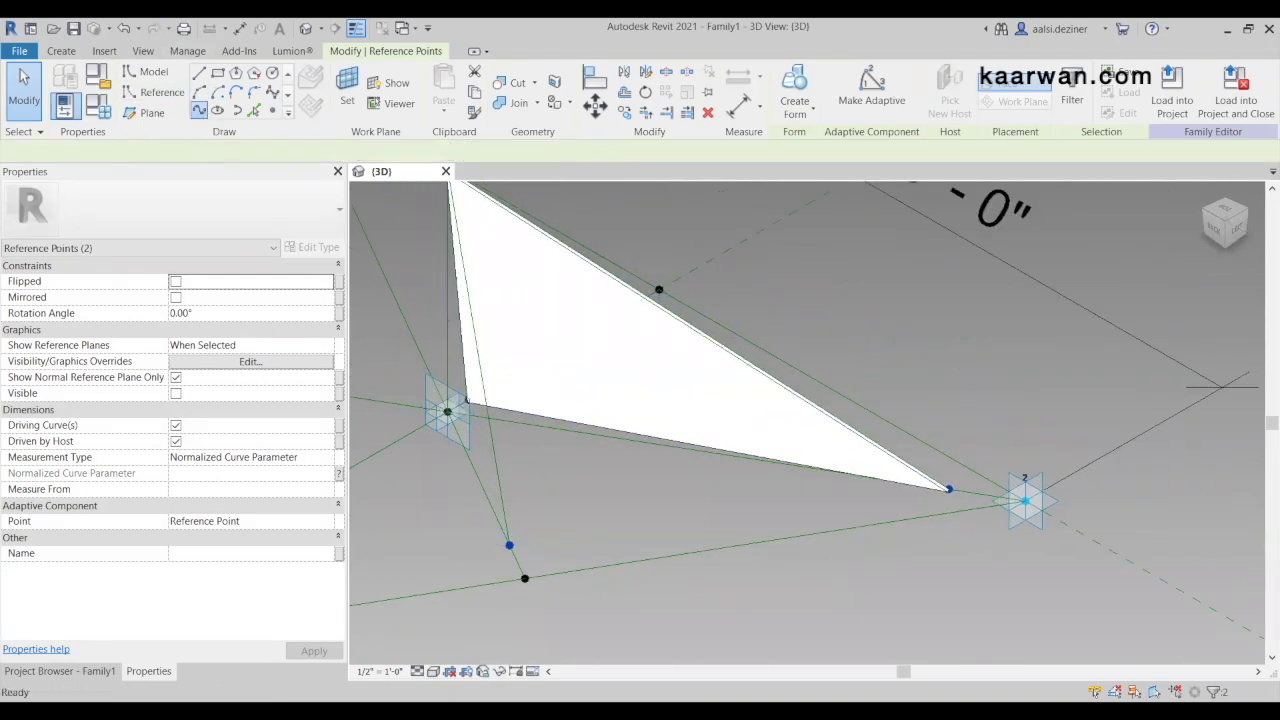
pyautogui.click(199, 111)
pyautogui.scroll(-2, 637, 466)
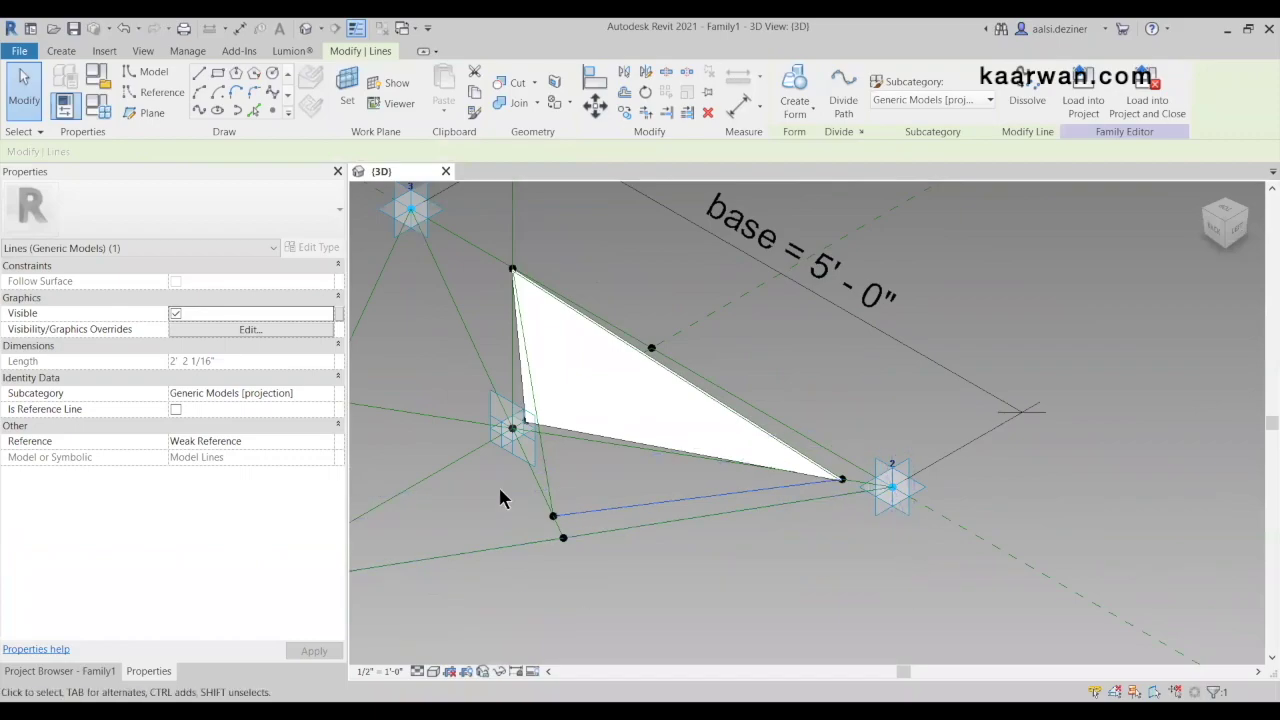
# Convert the line between the hosted point and the panel corner near adaptive point 2 into a reference line
pyautogui.scroll(3, 720, 514)
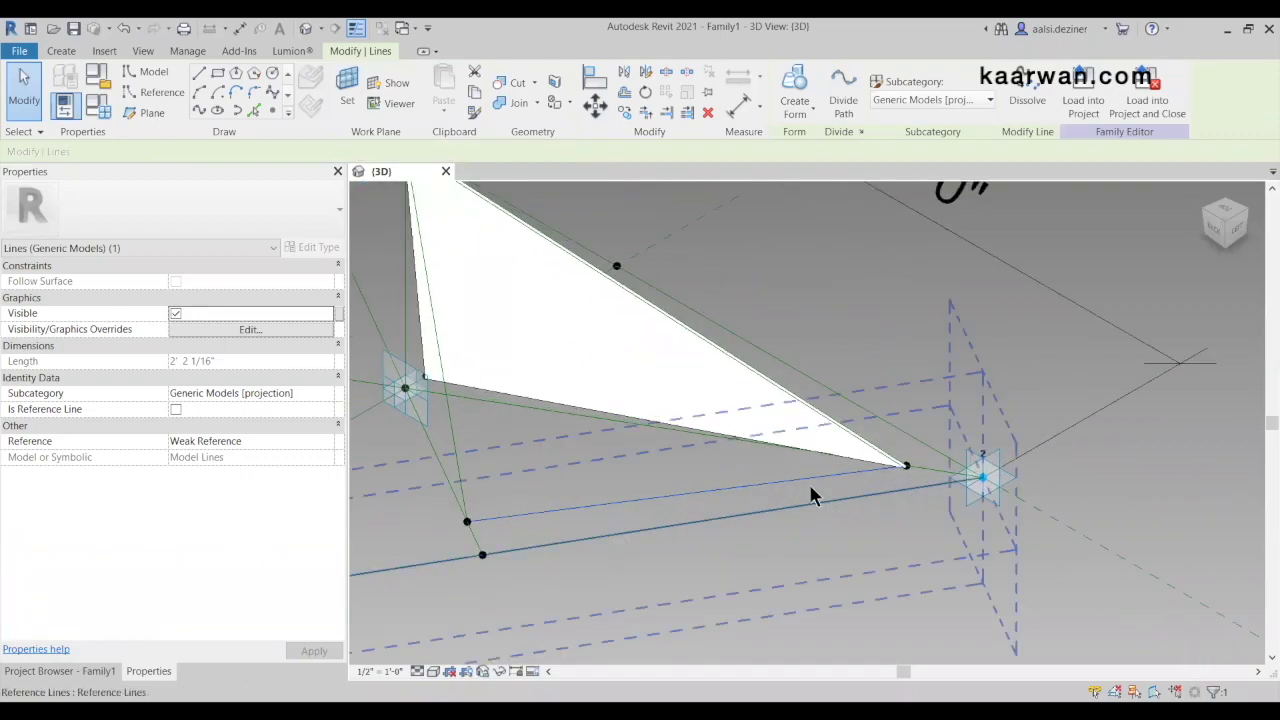
pyautogui.click(176, 409)
pyautogui.scroll(-3, 815, 530)
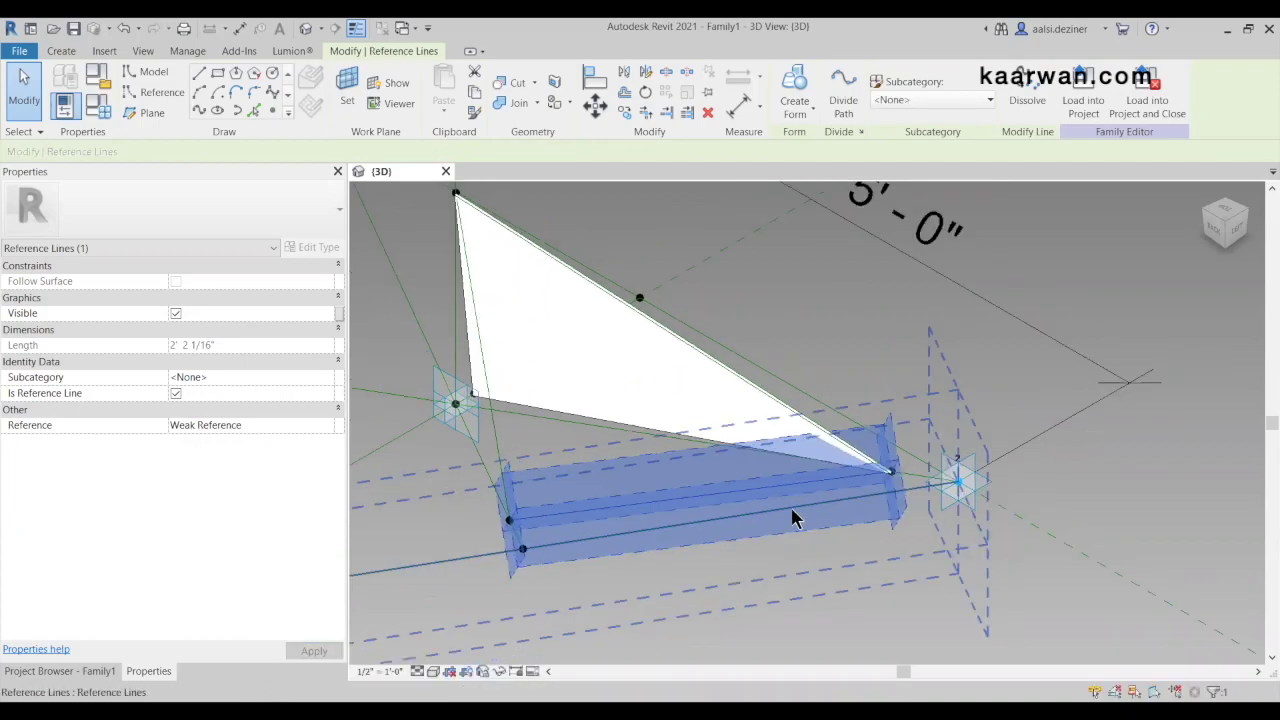
# Associate the Normalized Curve Parameter of the hosted point near the midpoint of edge 1-2 with the NCP family parameter
pyautogui.scroll(-1, 919, 532)
pyautogui.click(850, 589)
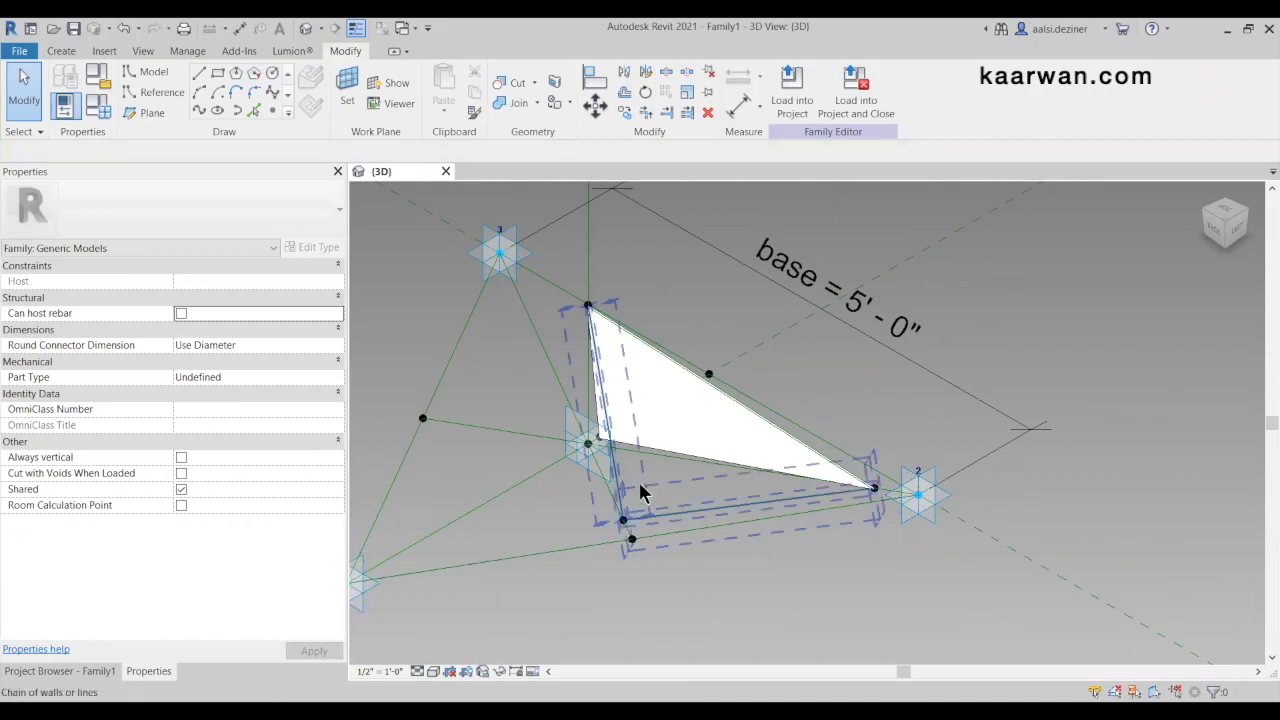
pyautogui.scroll(-2, 628, 522)
pyautogui.scroll(4, 665, 527)
pyautogui.scroll(-3, 665, 527)
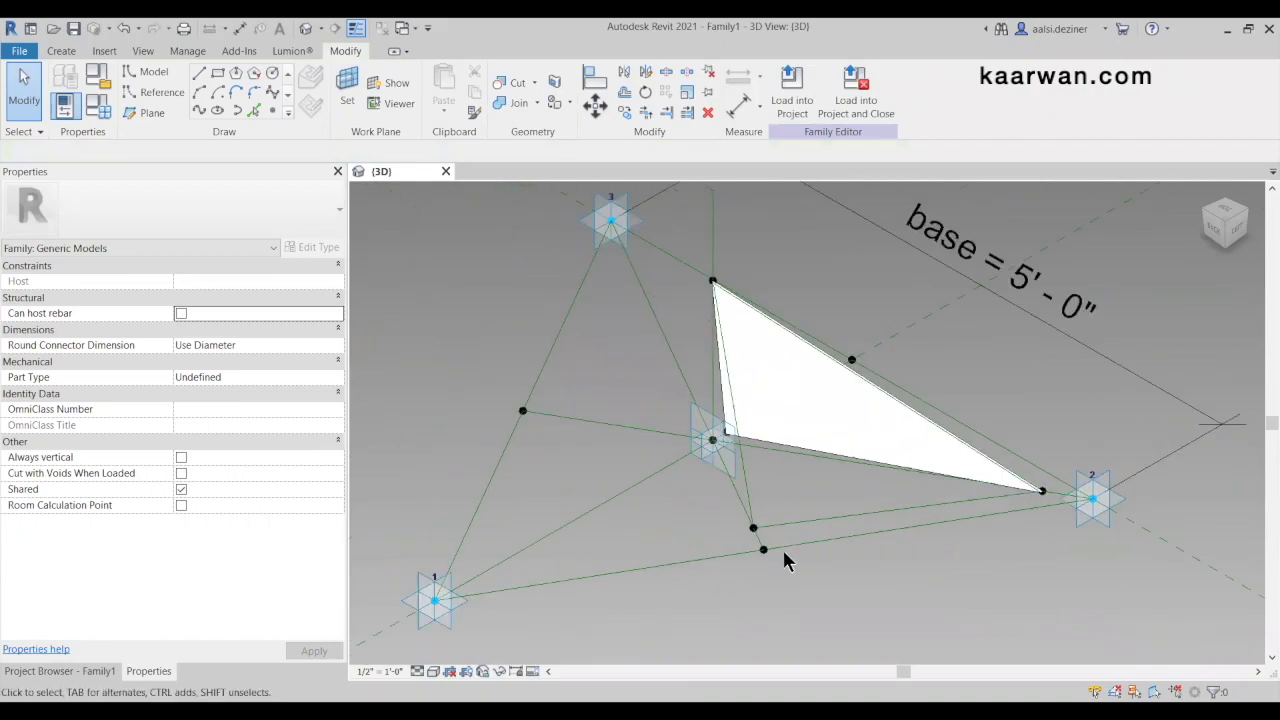
pyautogui.scroll(3, 732, 535)
pyautogui.scroll(-3, 910, 569)
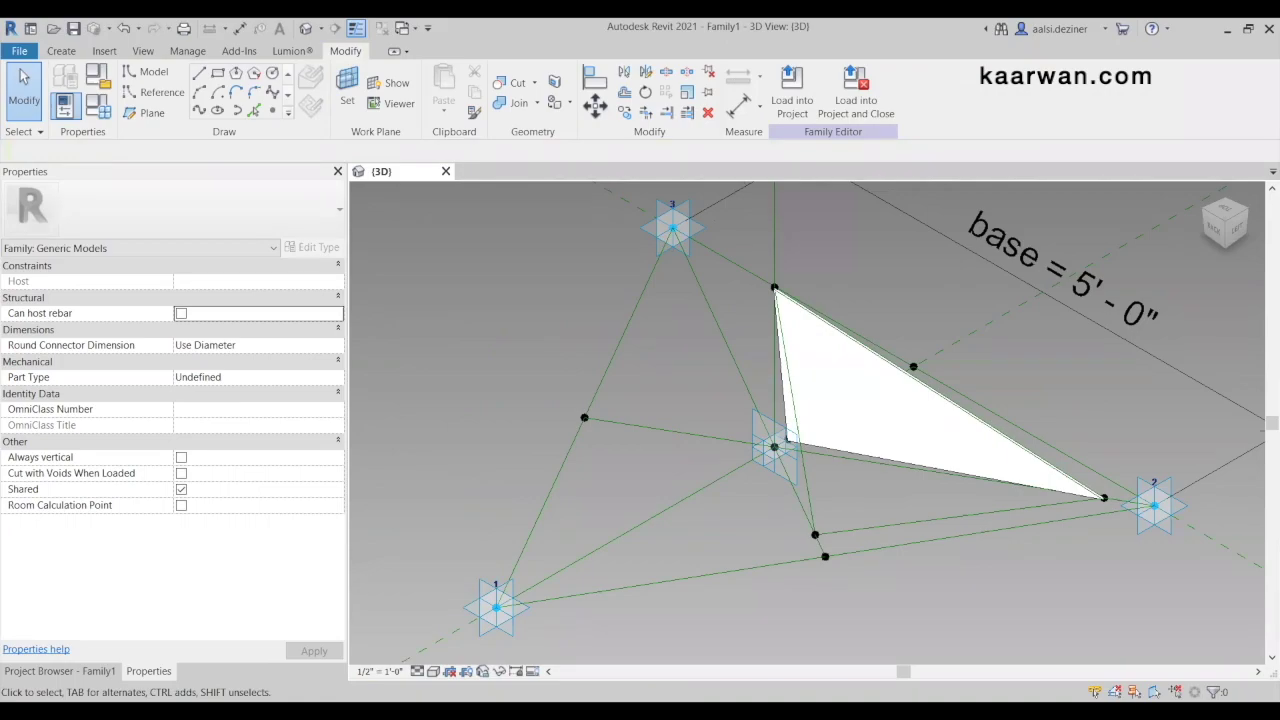
pyautogui.scroll(2, 785, 510)
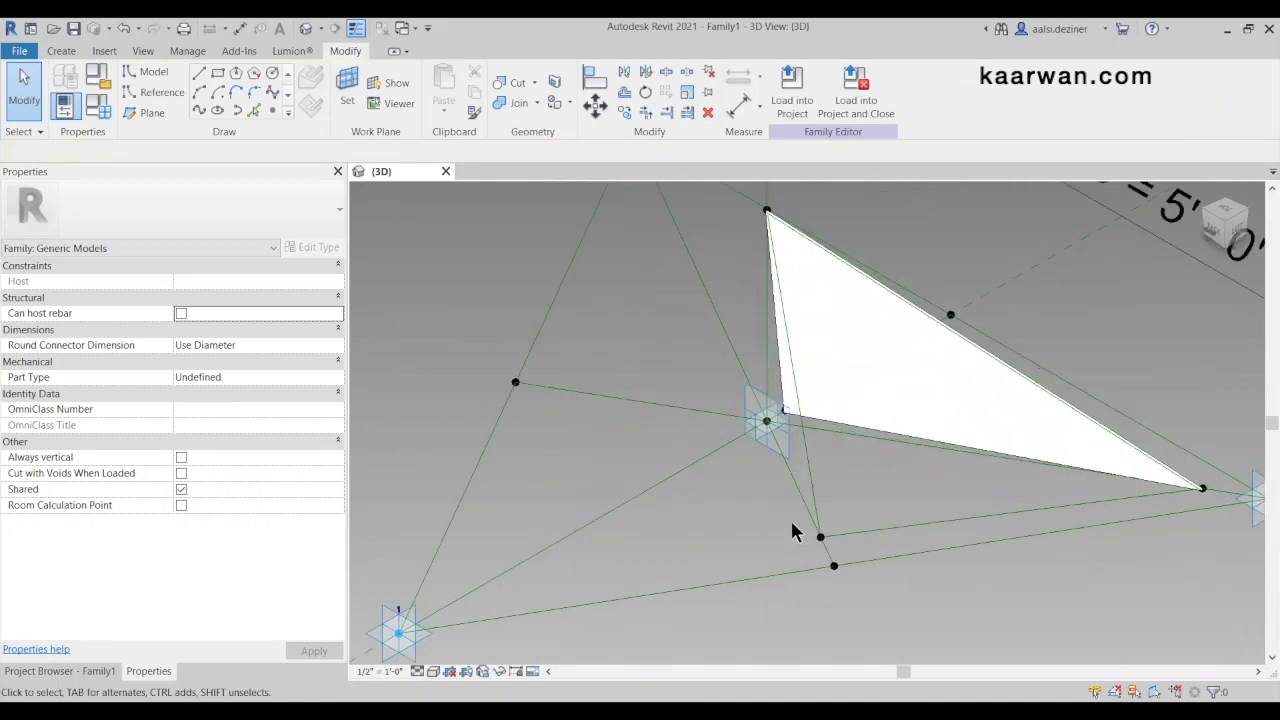
pyautogui.moveTo(767, 512); pyautogui.dragTo(840, 562)
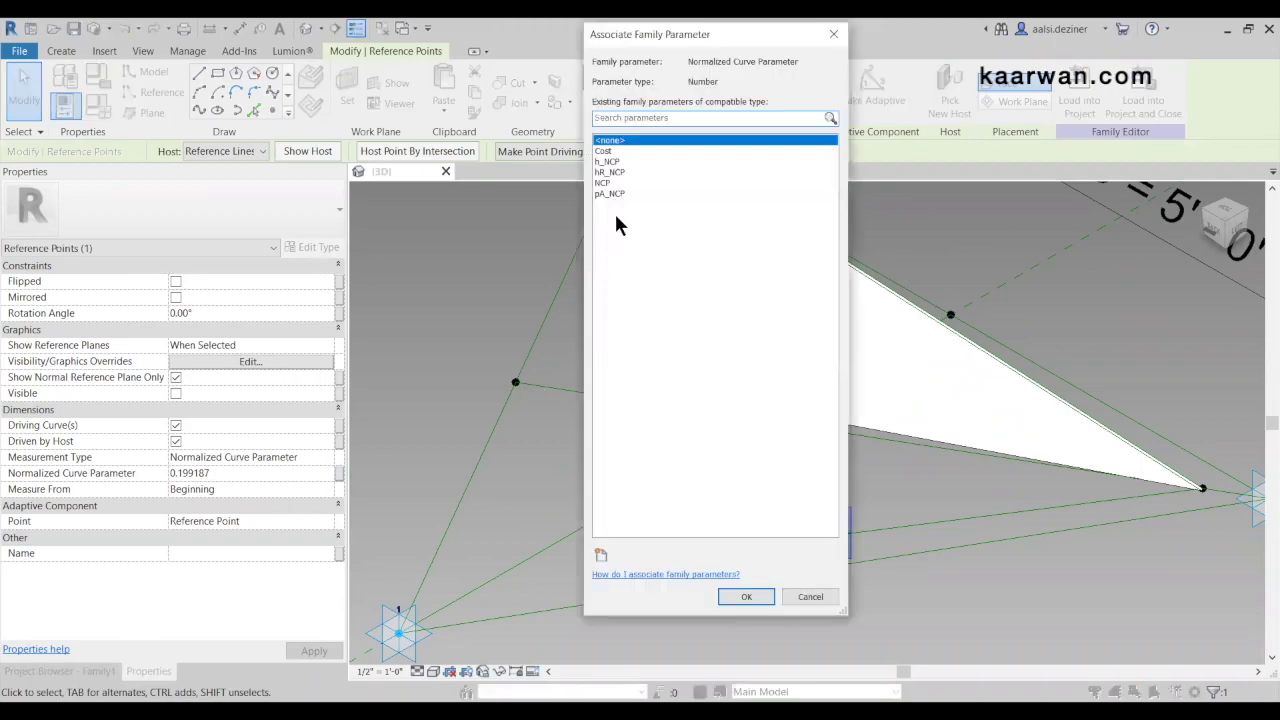
pyautogui.click(606, 182)
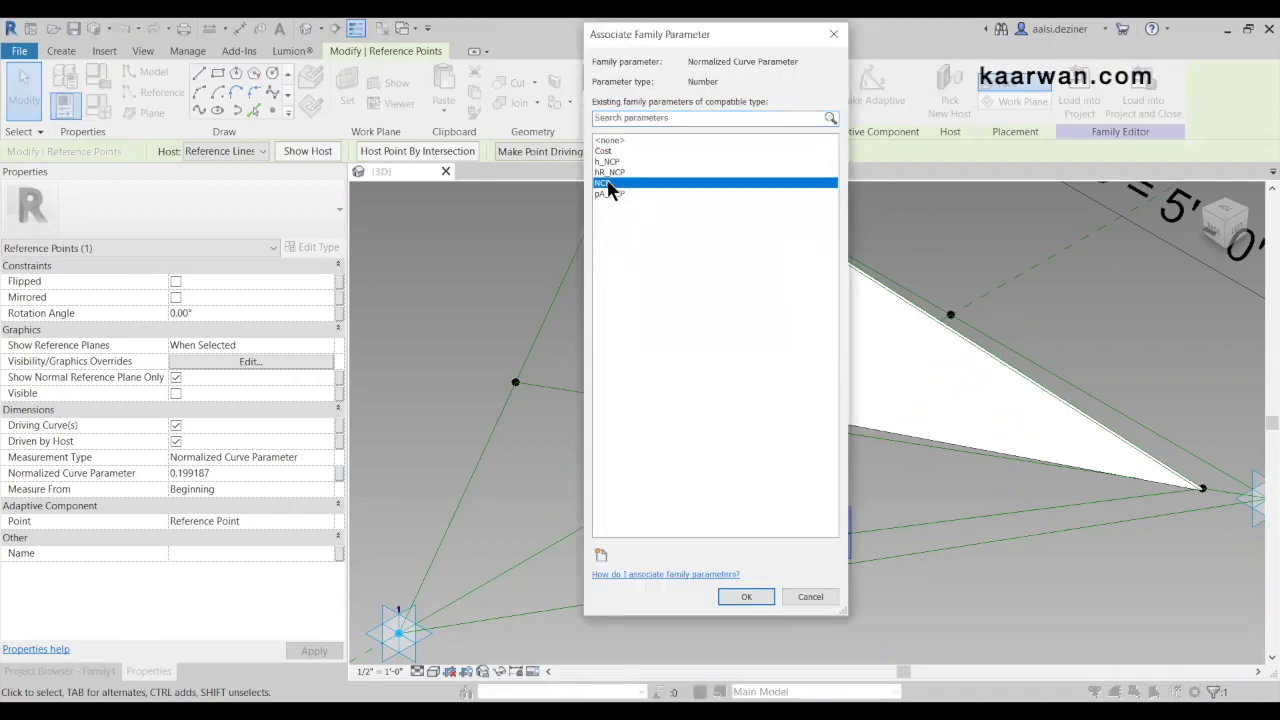
pyautogui.click(746, 597)
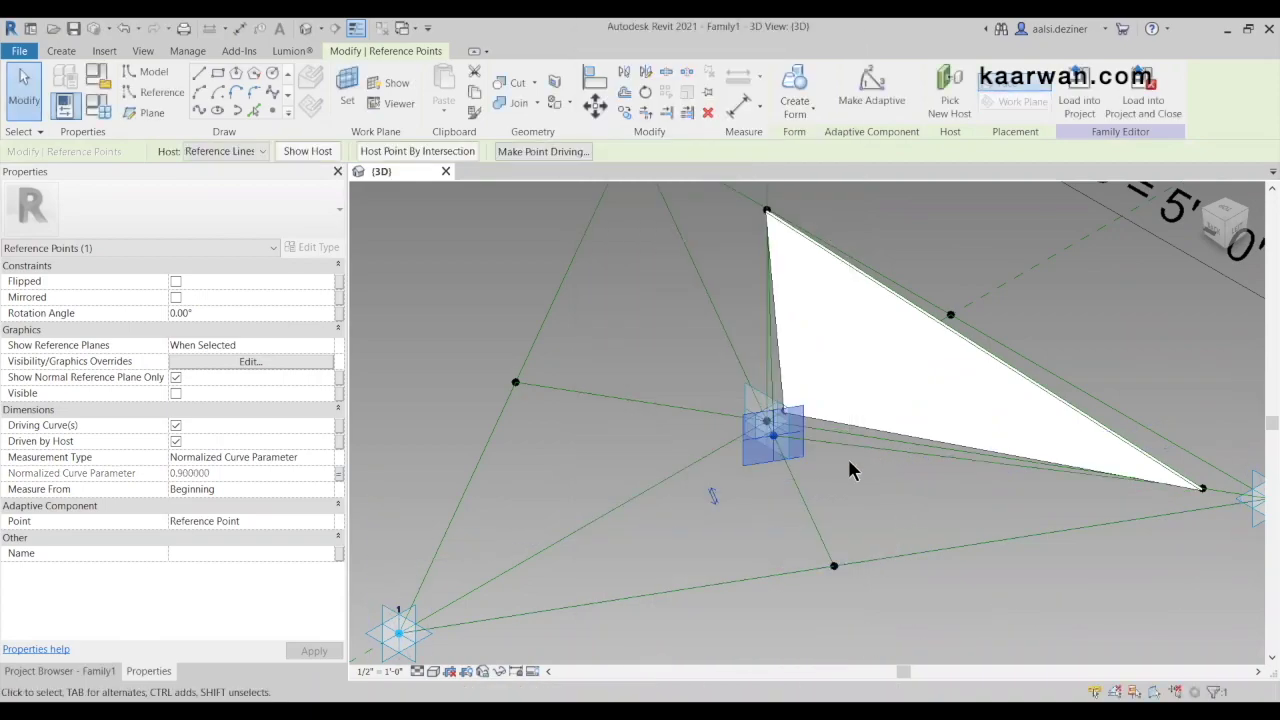
# Set the NCP family parameter to 0.5 in the family types
pyautogui.scroll(-2, 840, 480)
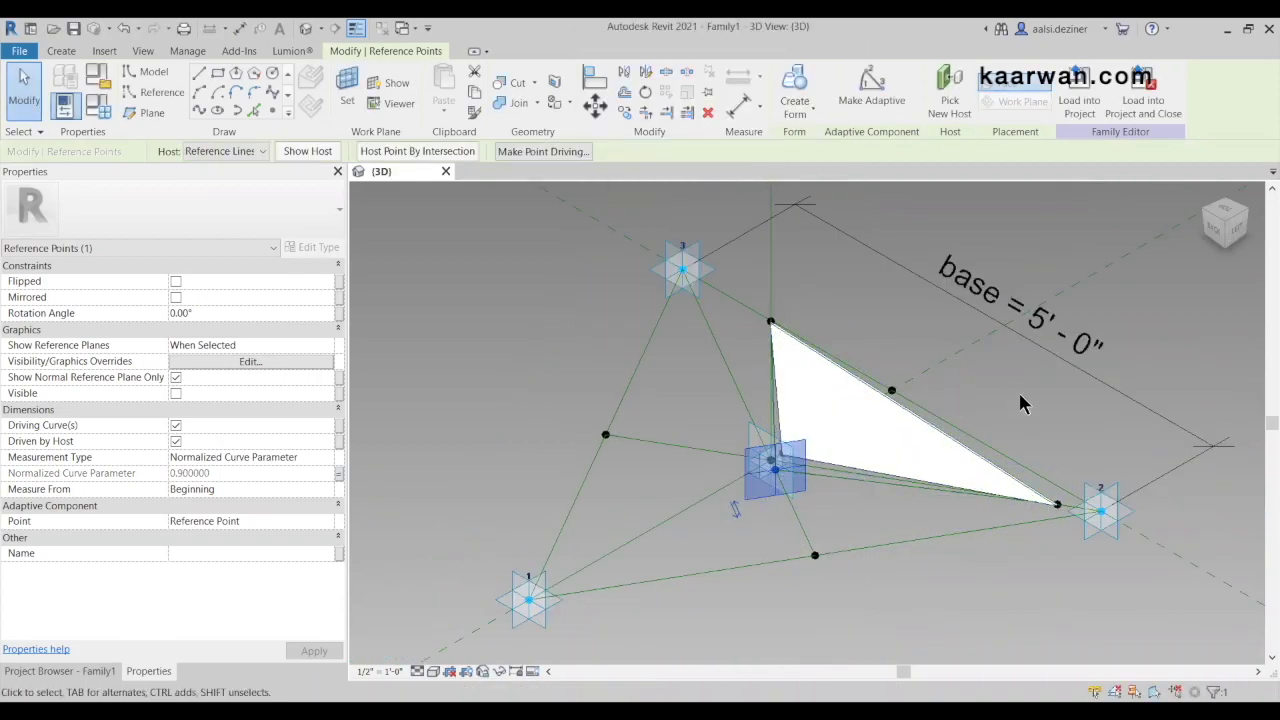
pyautogui.scroll(-1, 930, 423)
pyautogui.scroll(1, 851, 509)
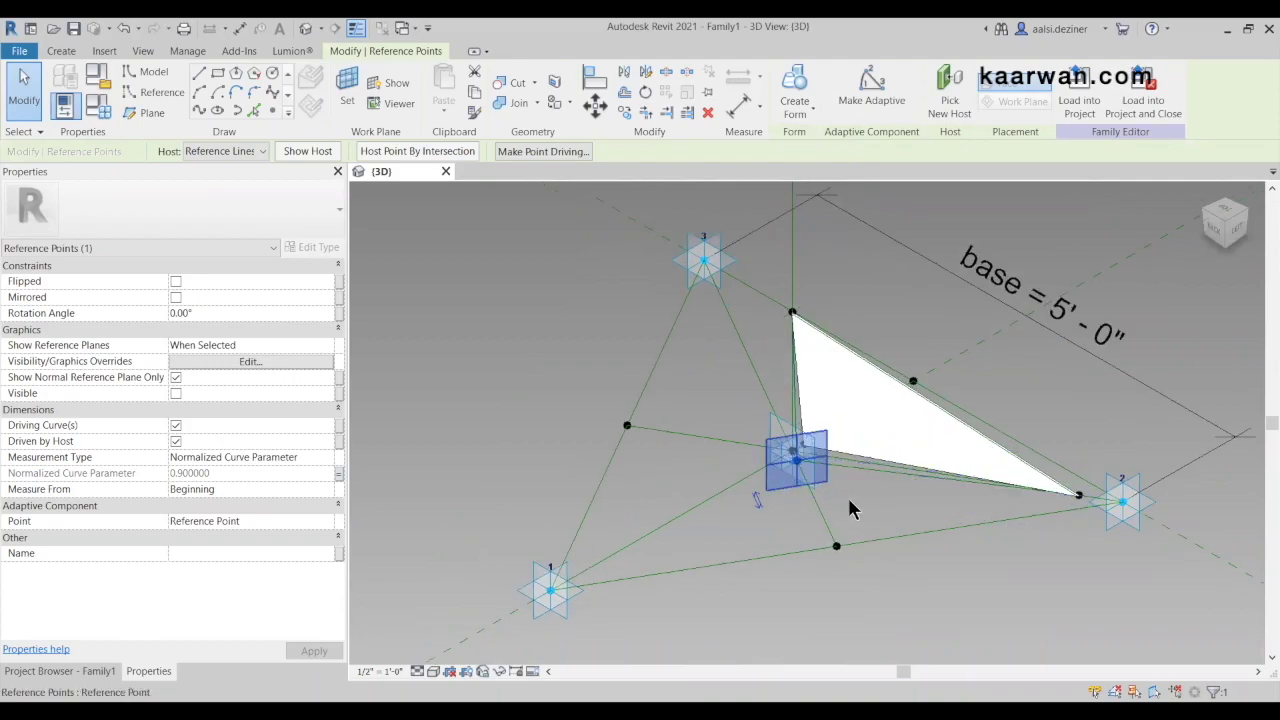
pyautogui.scroll(2, 847, 418)
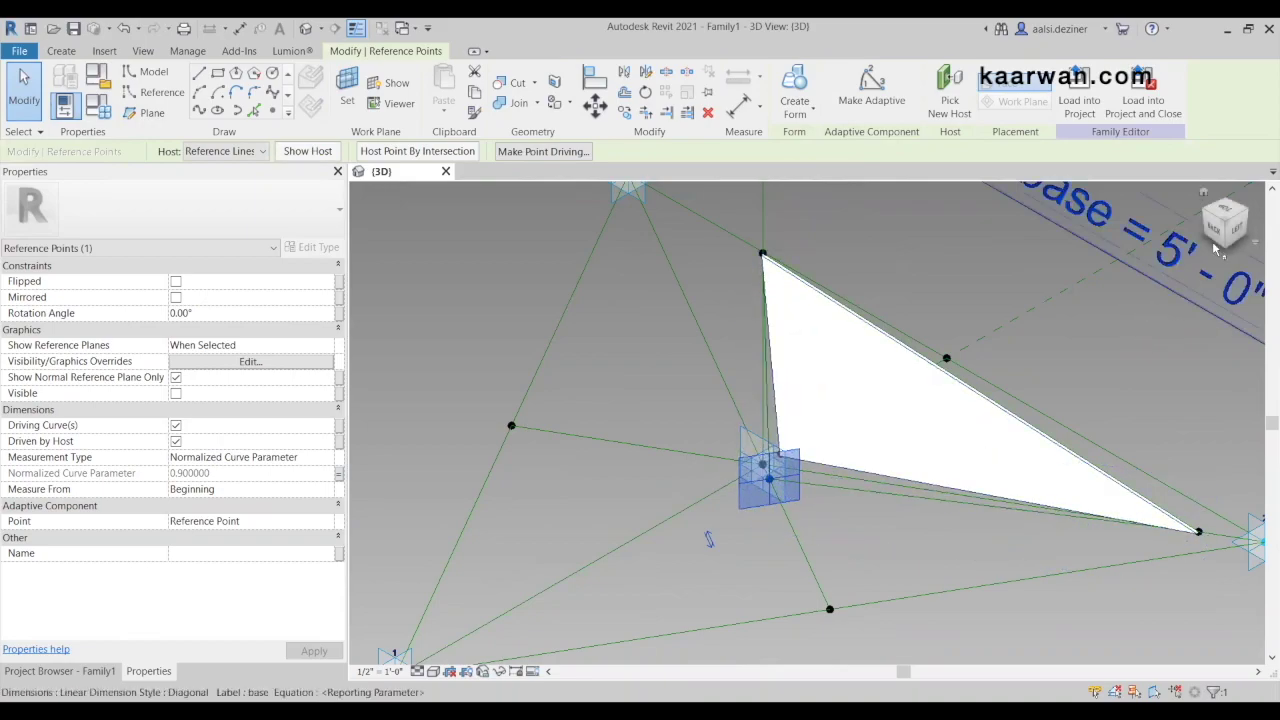
pyautogui.click(1226, 209)
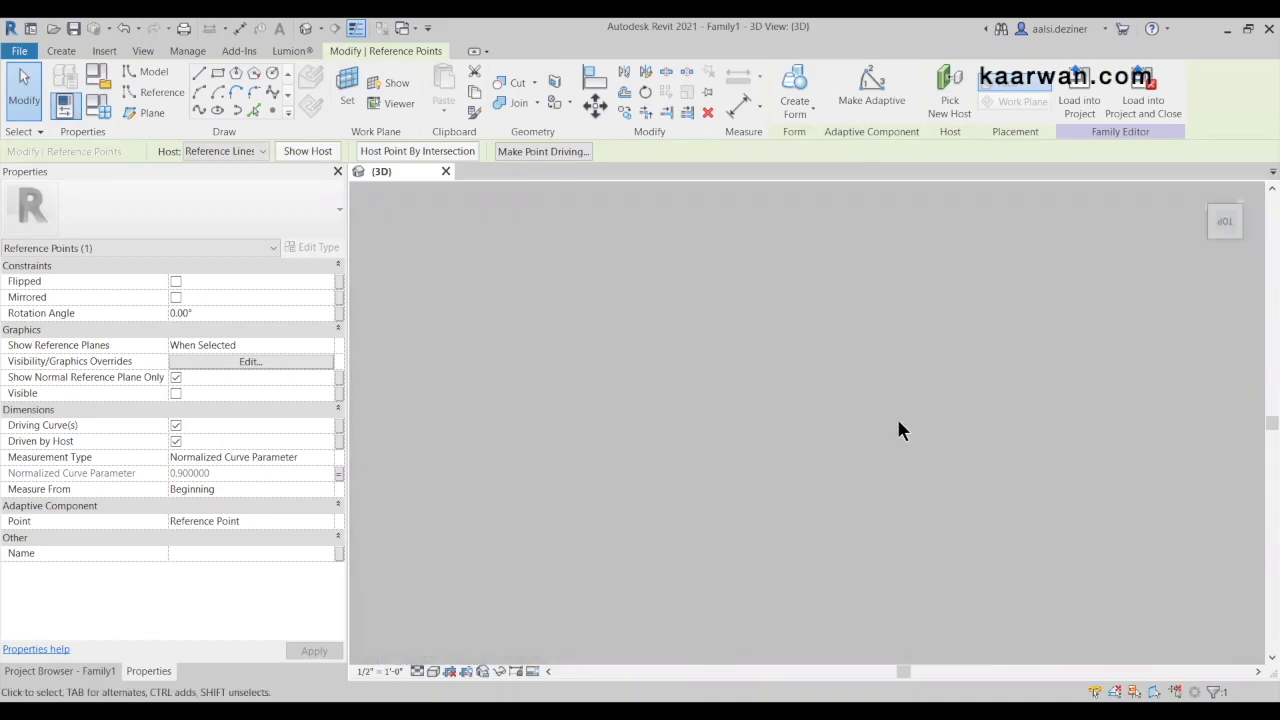
pyautogui.scroll(5, 851, 452)
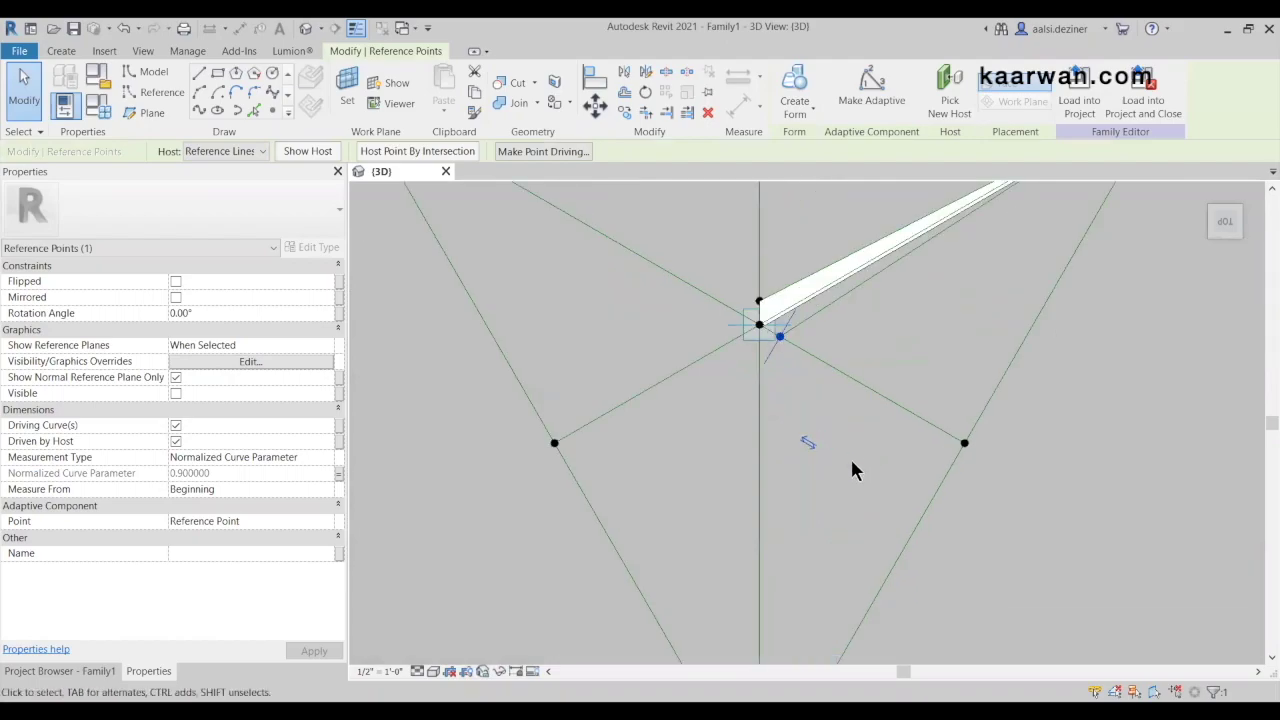
pyautogui.scroll(-3, 770, 448)
pyautogui.scroll(3, 967, 240)
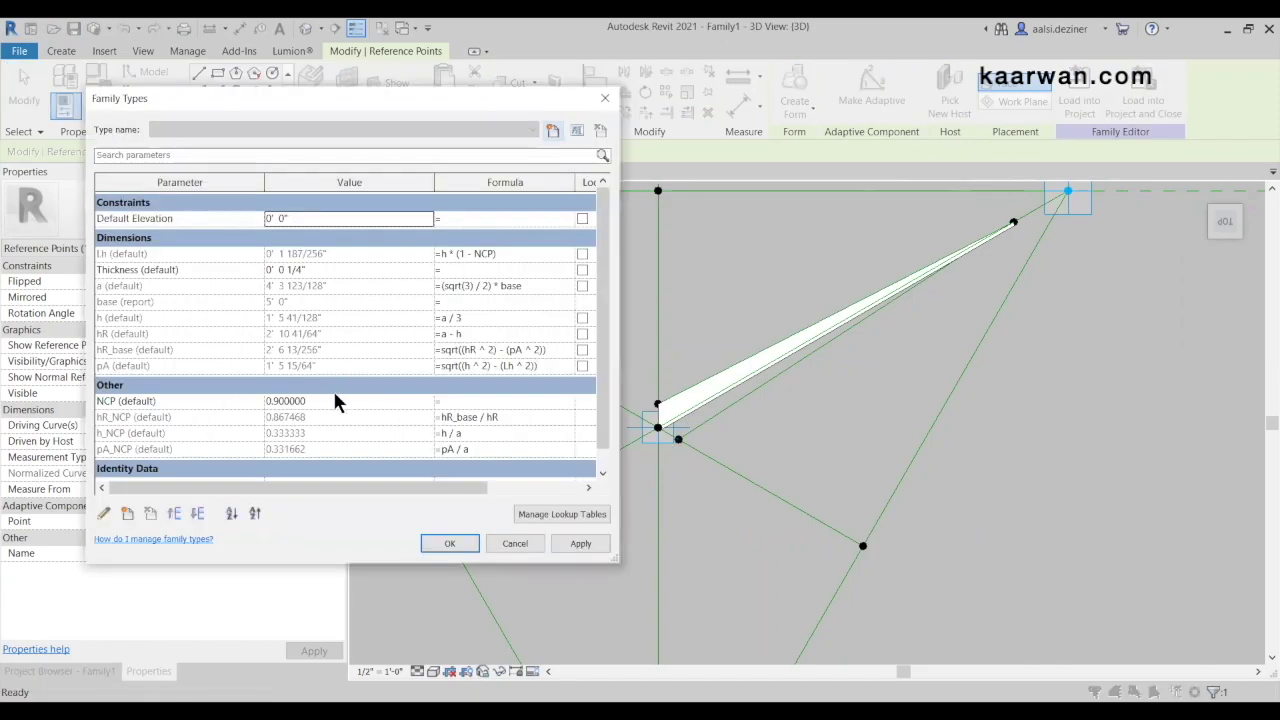
pyautogui.click(343, 403)
pyautogui.write('0.5')
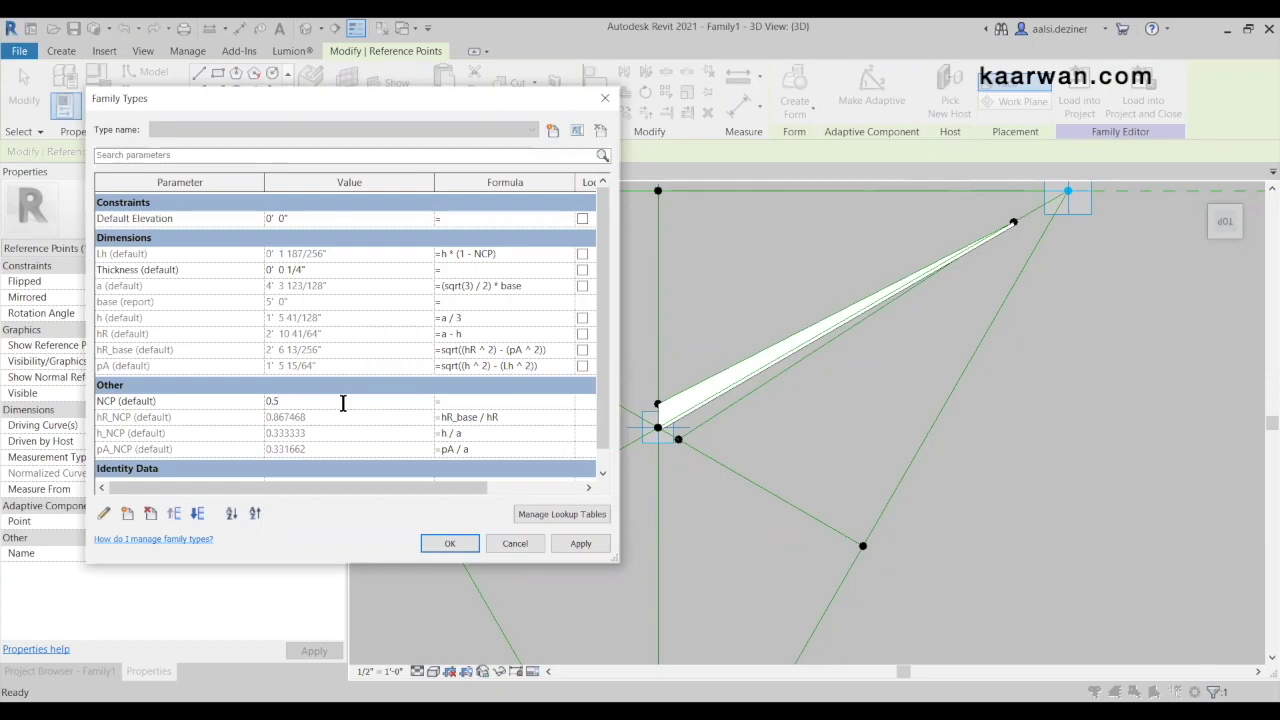
pyautogui.click(462, 546)
pyautogui.click(463, 551)
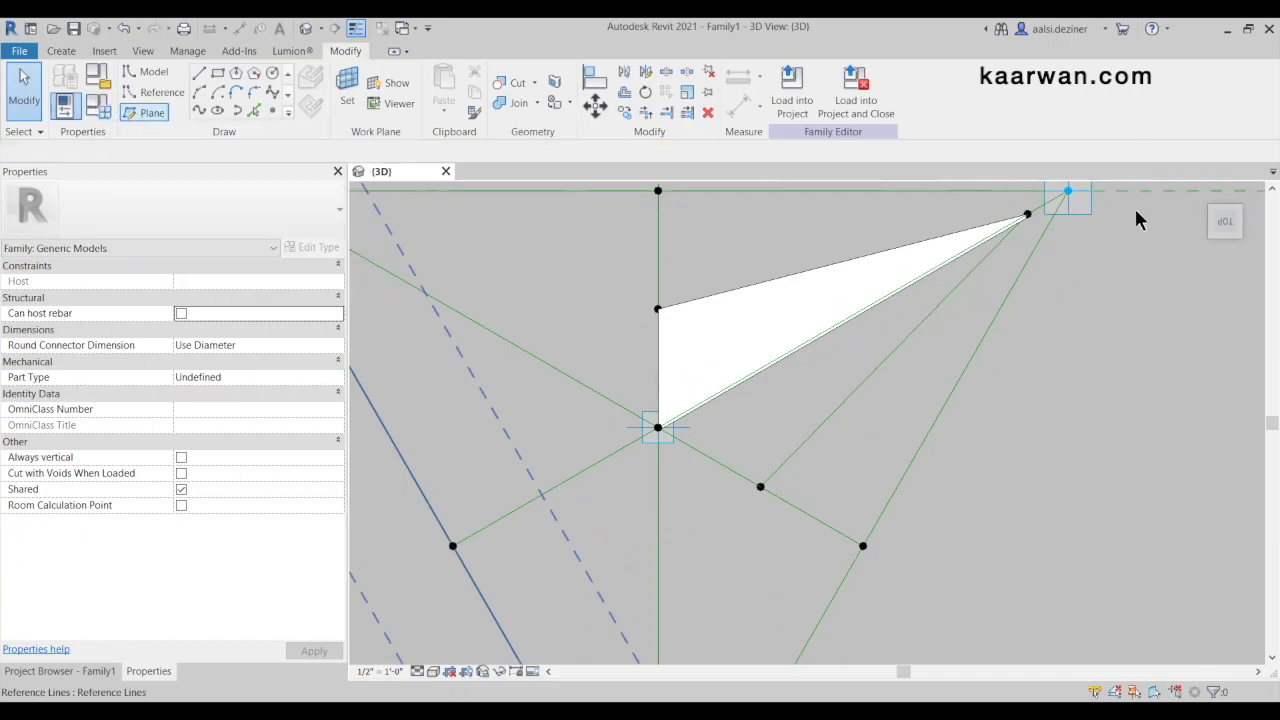
# Create a solid form from the three reference lines joining the apex, the hosted point and the panel corner near adaptive point 2
pyautogui.click(1238, 248)
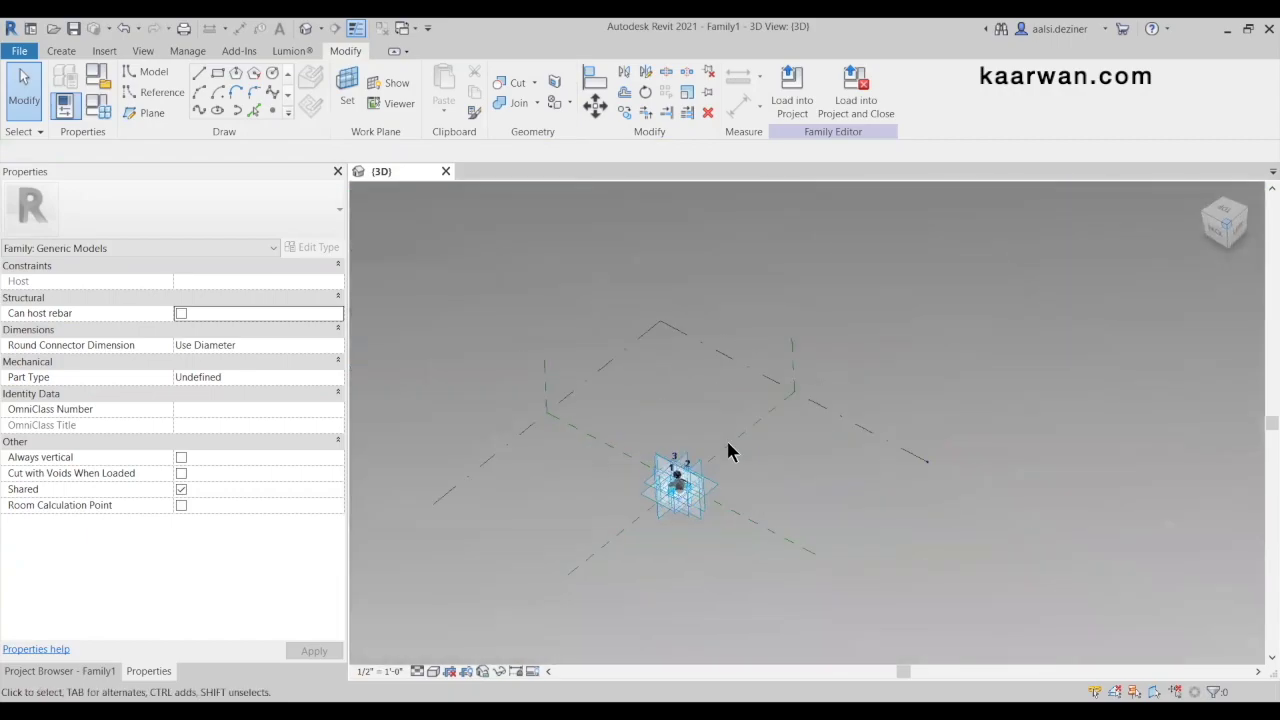
pyautogui.scroll(10, 1173, 627)
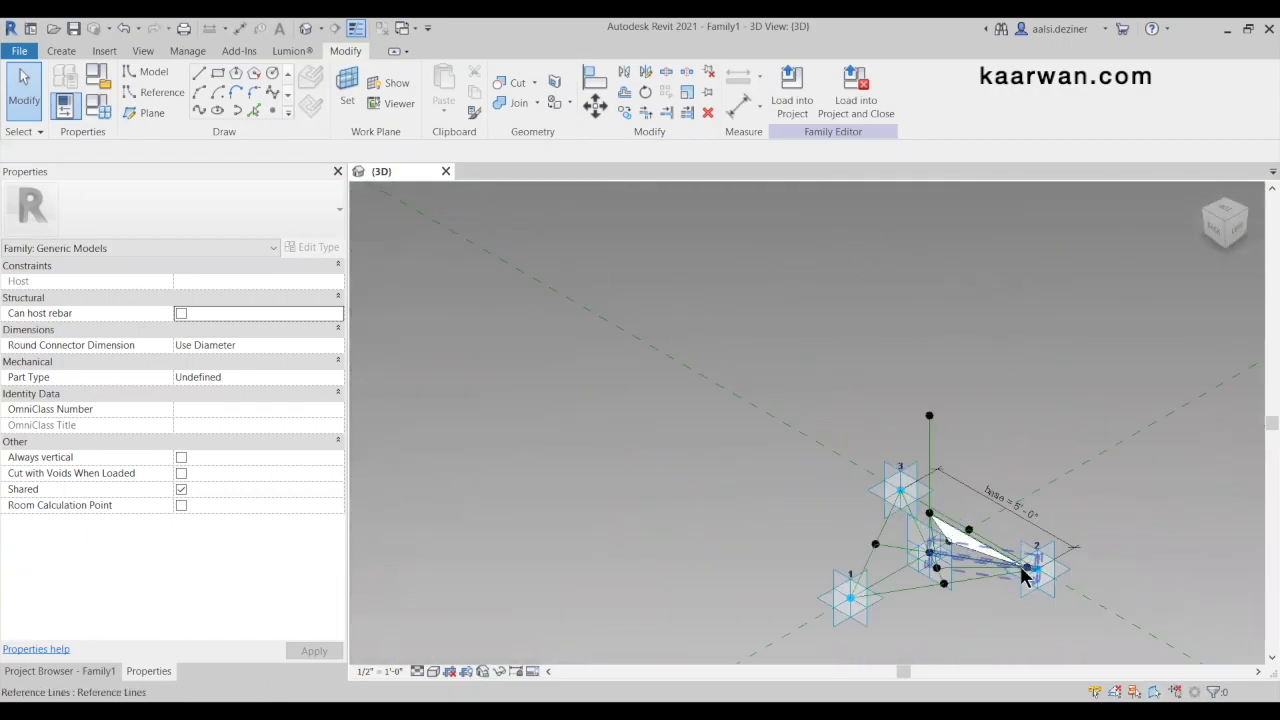
pyautogui.scroll(-2, 722, 540)
pyautogui.press('Tab')
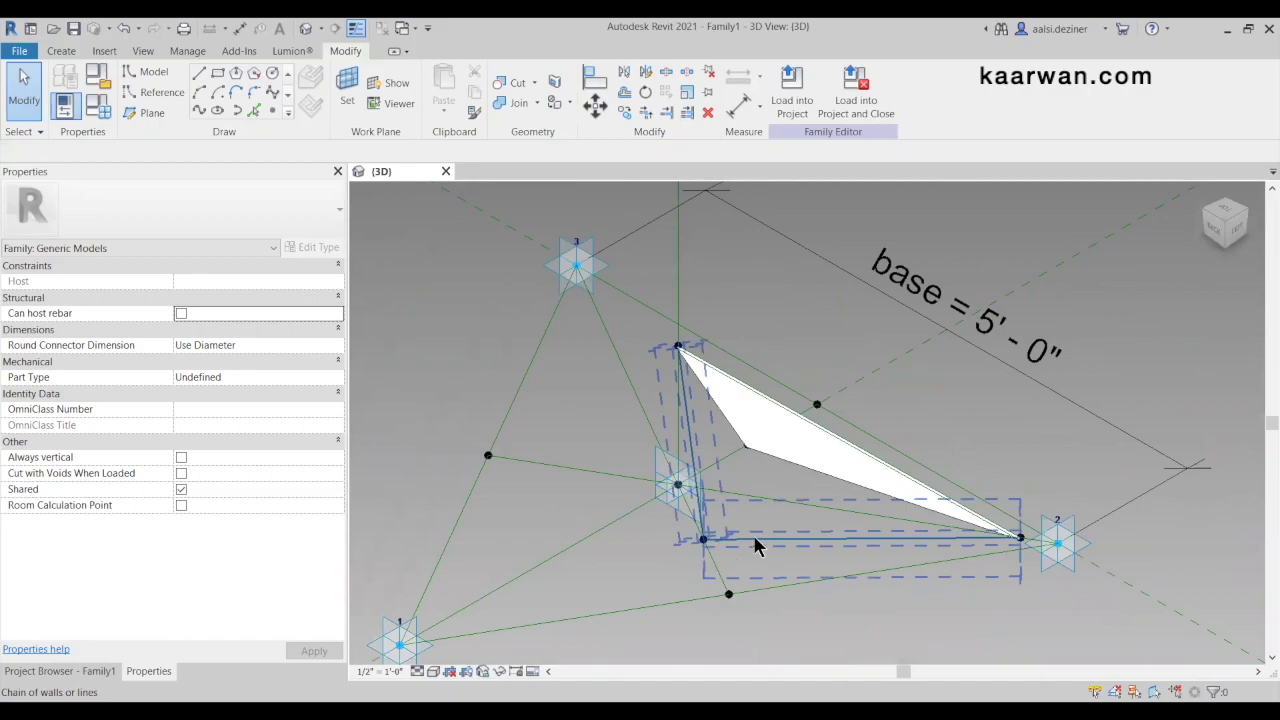
pyautogui.click(860, 543)
pyautogui.scroll(2, 860, 543)
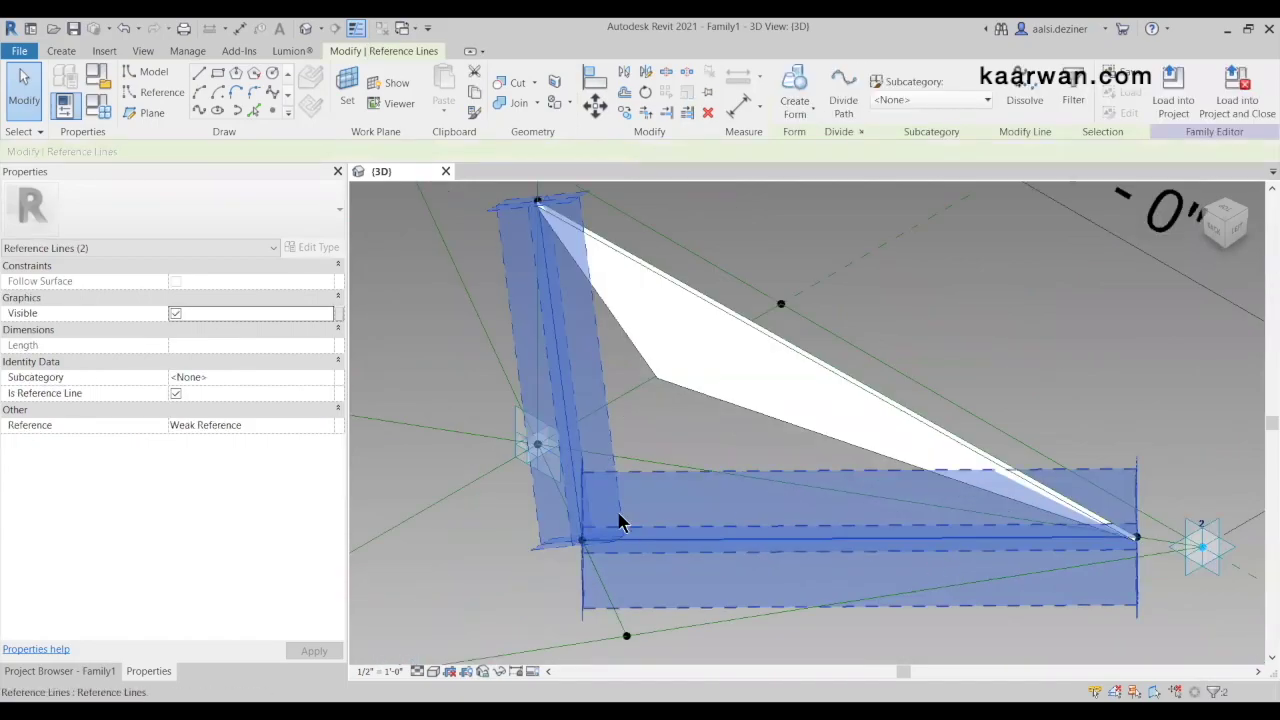
pyautogui.scroll(-2, 620, 520)
pyautogui.scroll(3, 795, 450)
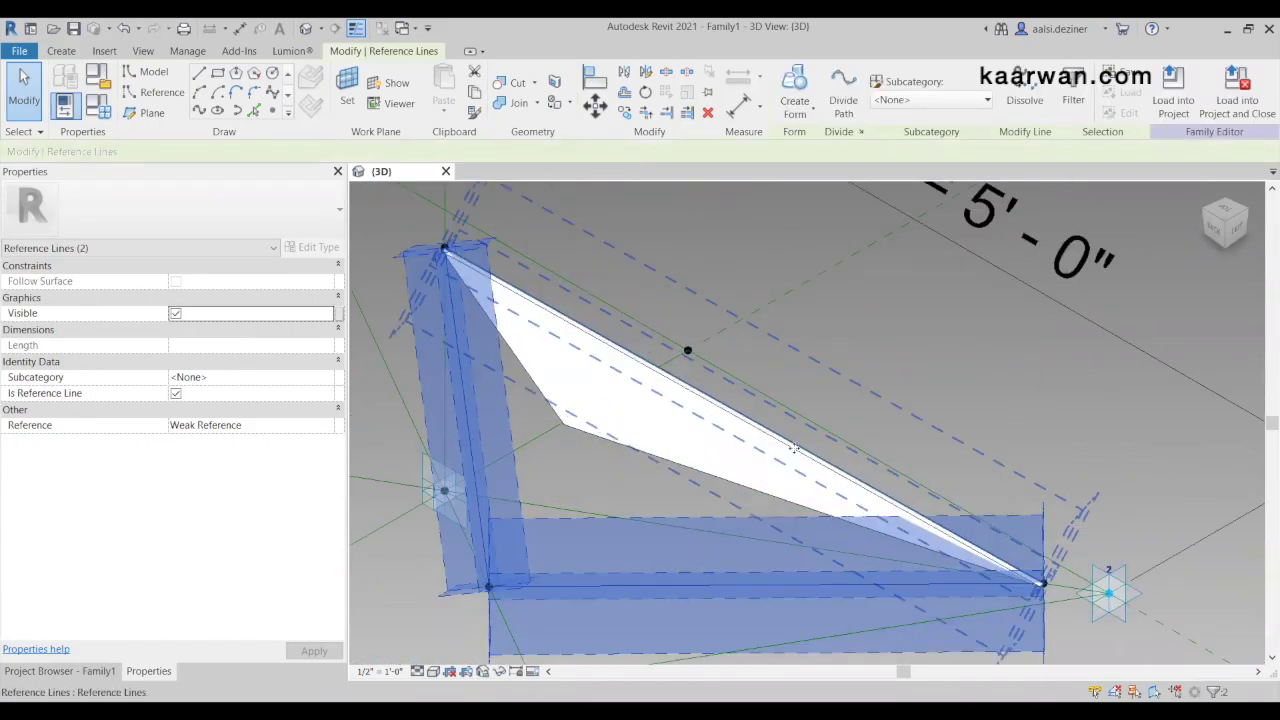
pyautogui.keyDown('ctrl'); pyautogui.click(793, 449); pyautogui.keyUp('ctrl')
pyautogui.scroll(-4, 731, 357)
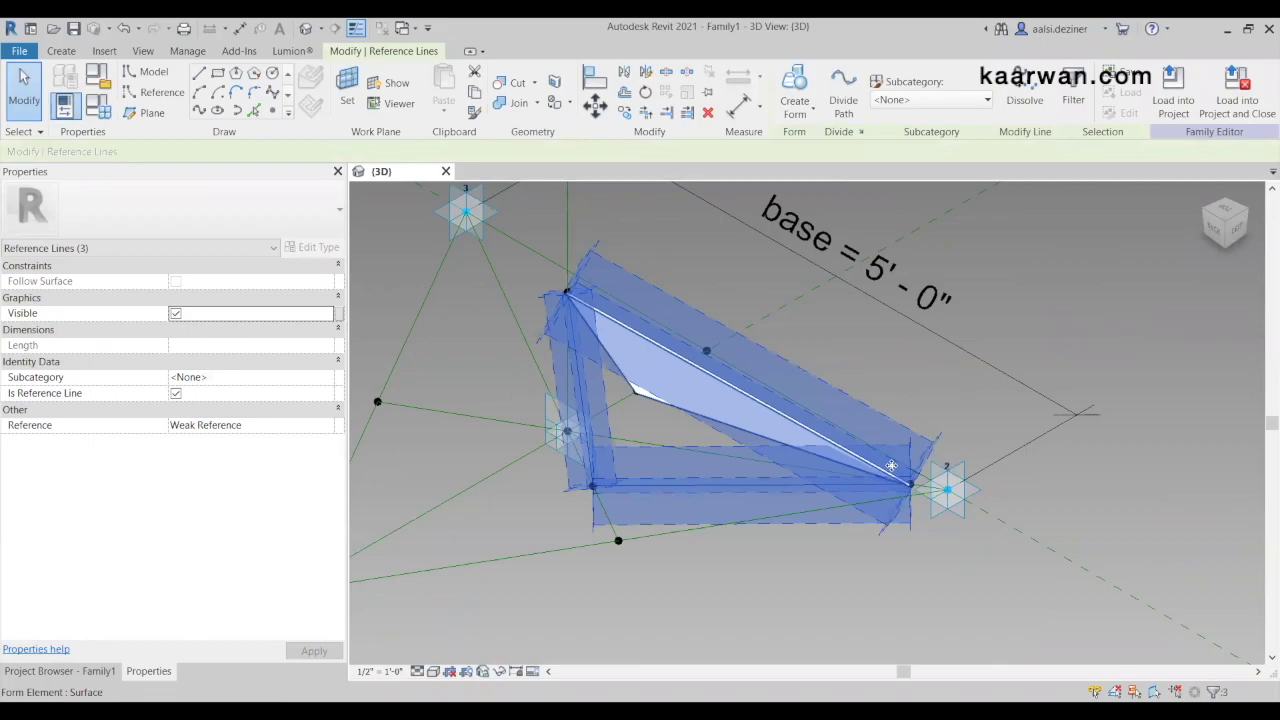
pyautogui.click(801, 114)
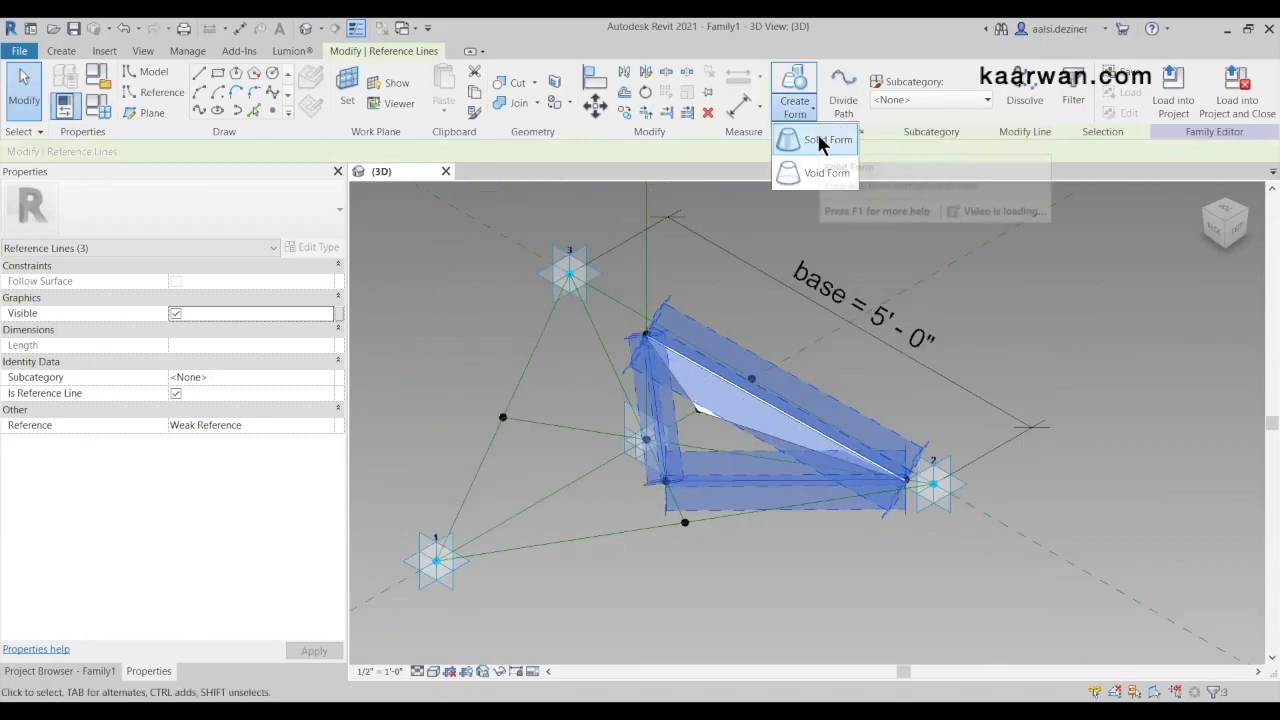
pyautogui.click(820, 141)
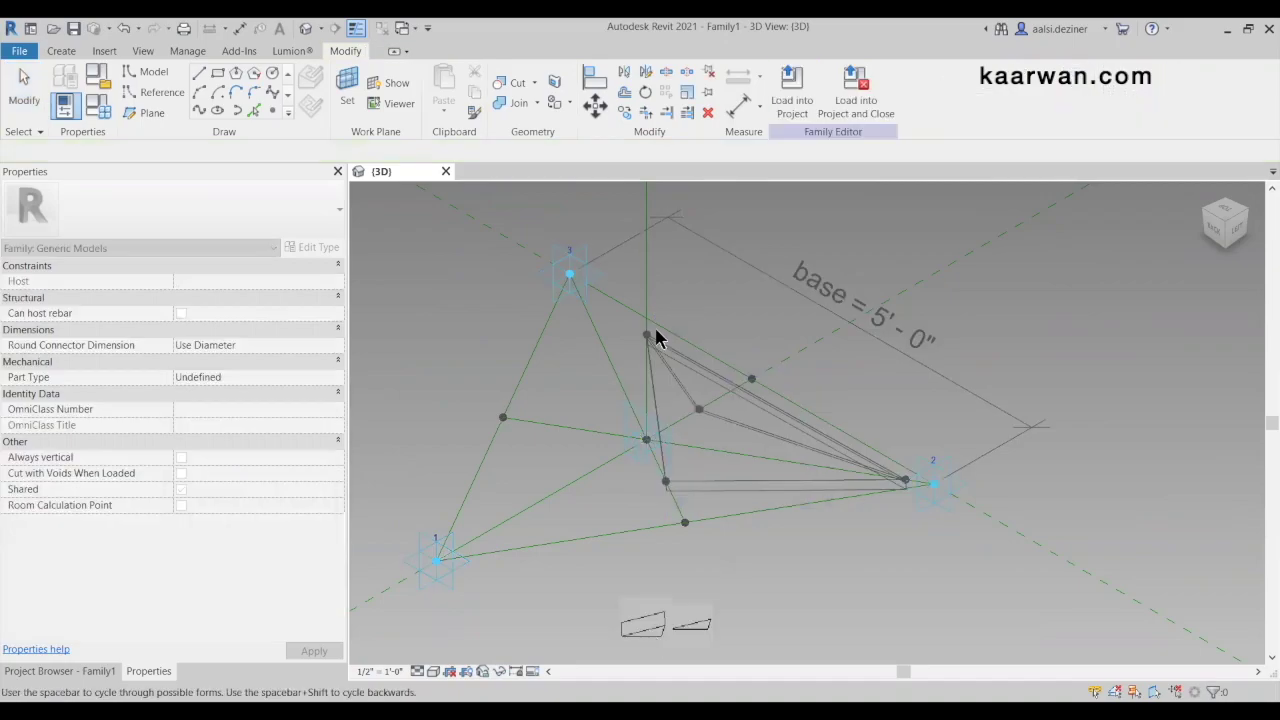
# Associate the new panel form's Positive Offset with the Thickness family parameter
pyautogui.scroll(3, 657, 331)
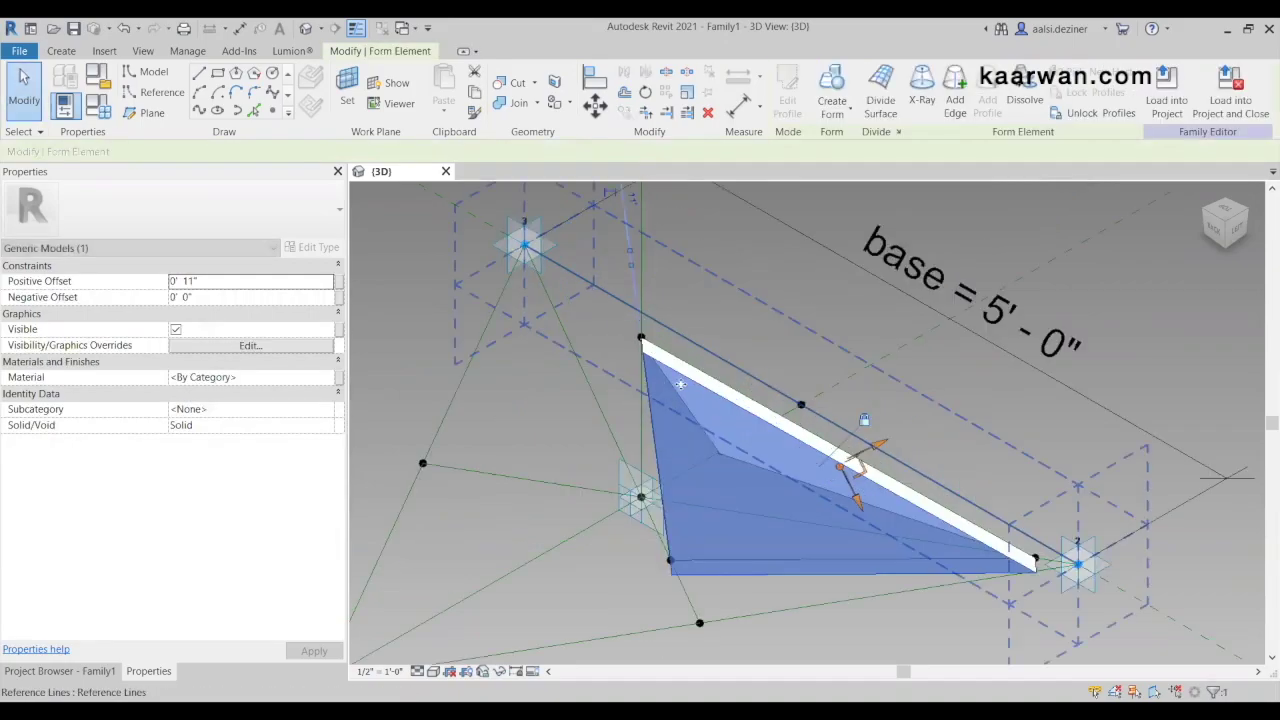
pyautogui.click(338, 283)
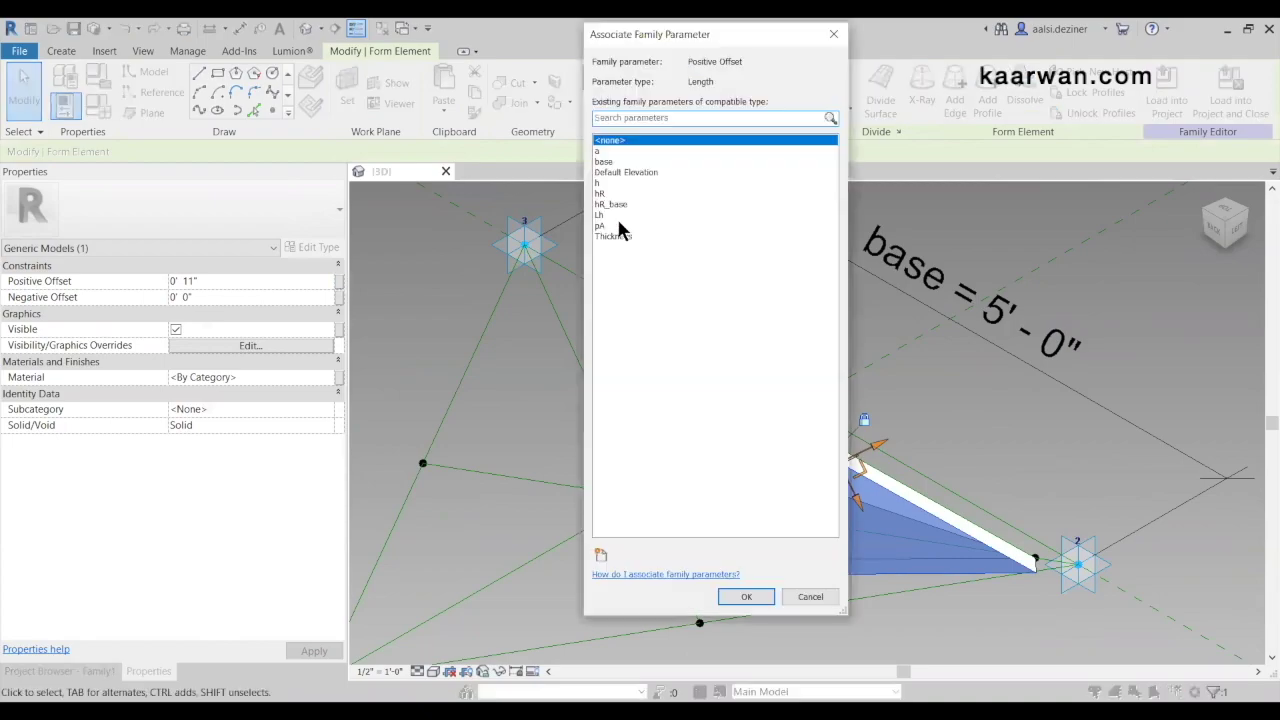
pyautogui.click(617, 237)
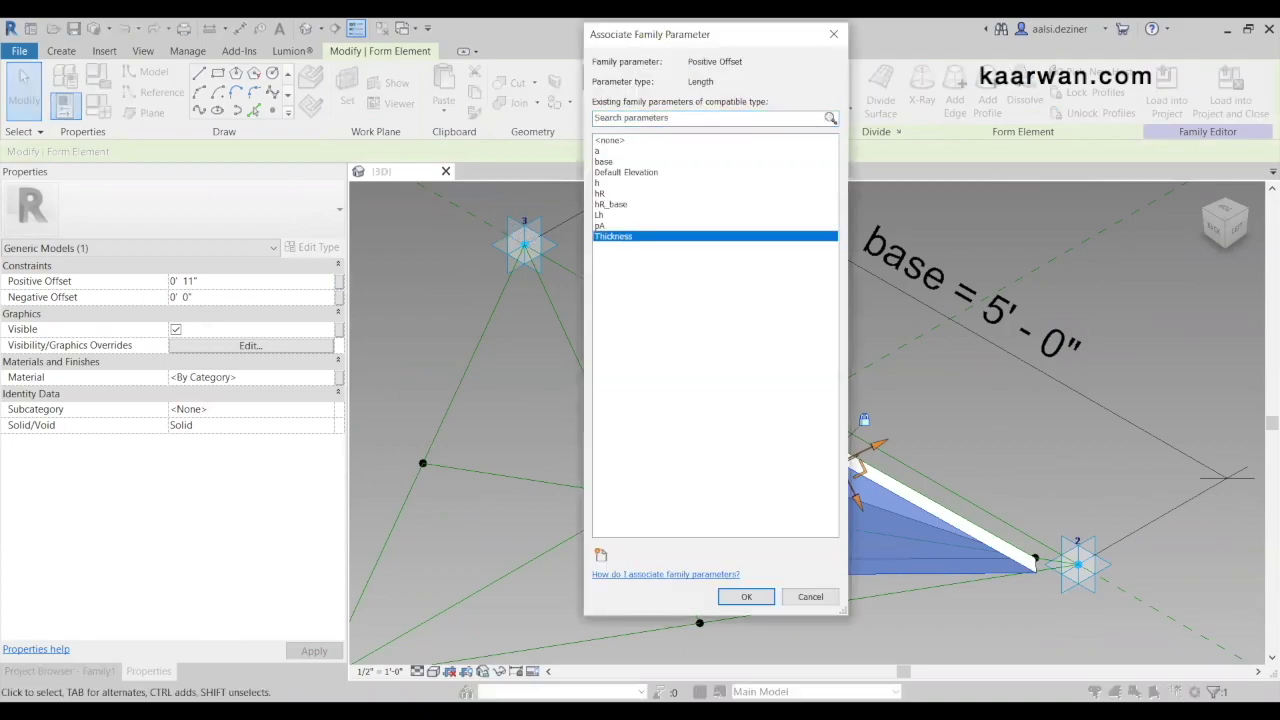
pyautogui.click(757, 596)
pyautogui.scroll(-2, 667, 375)
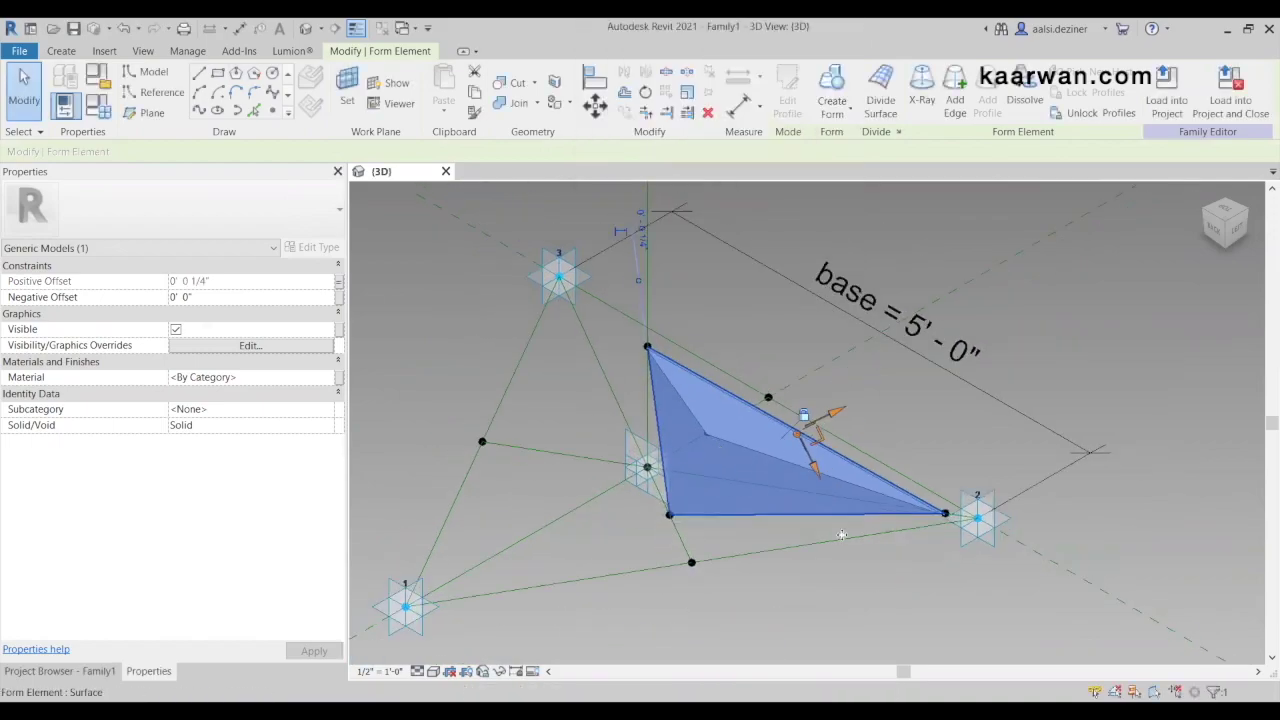
pyautogui.click(972, 600)
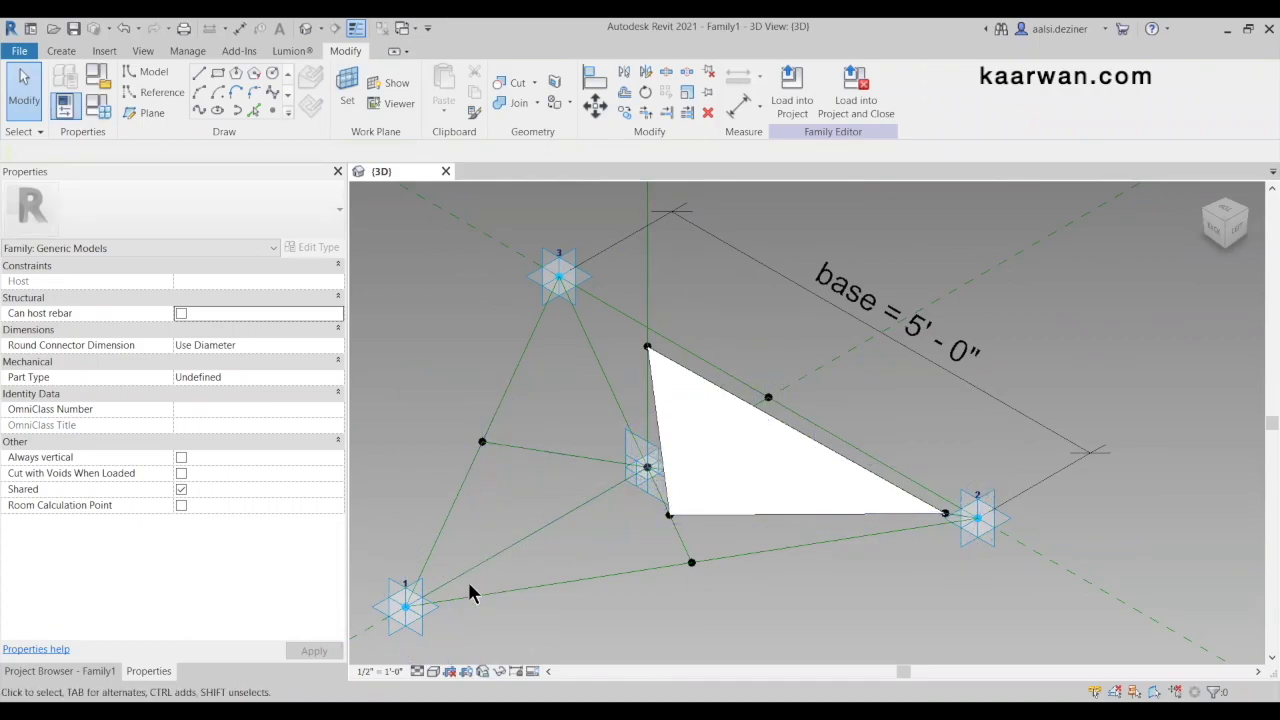
# Connect adaptive point 1 to the triangle's centre point with a spline through points and make it a reference line
pyautogui.click(413, 622)
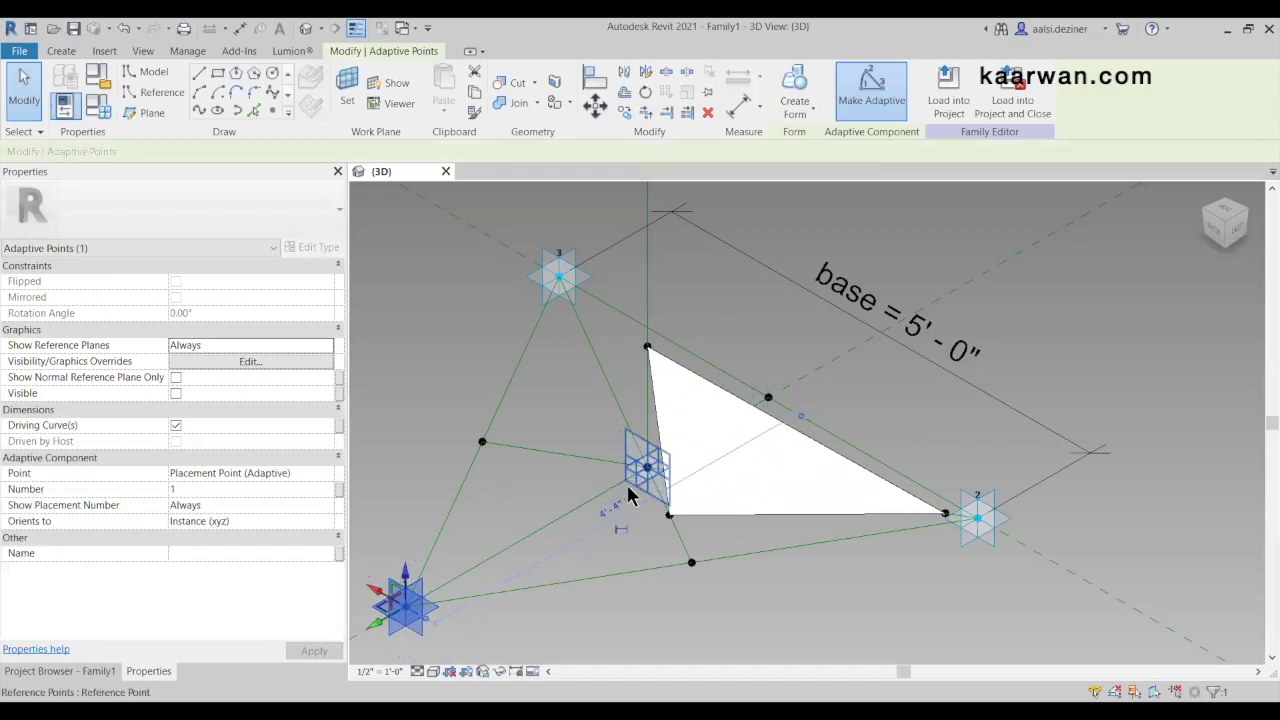
pyautogui.scroll(2, 626, 482)
pyautogui.keyDown('ctrl'); pyautogui.click(637, 443); pyautogui.keyUp('ctrl')
pyautogui.scroll(-2, 757, 428)
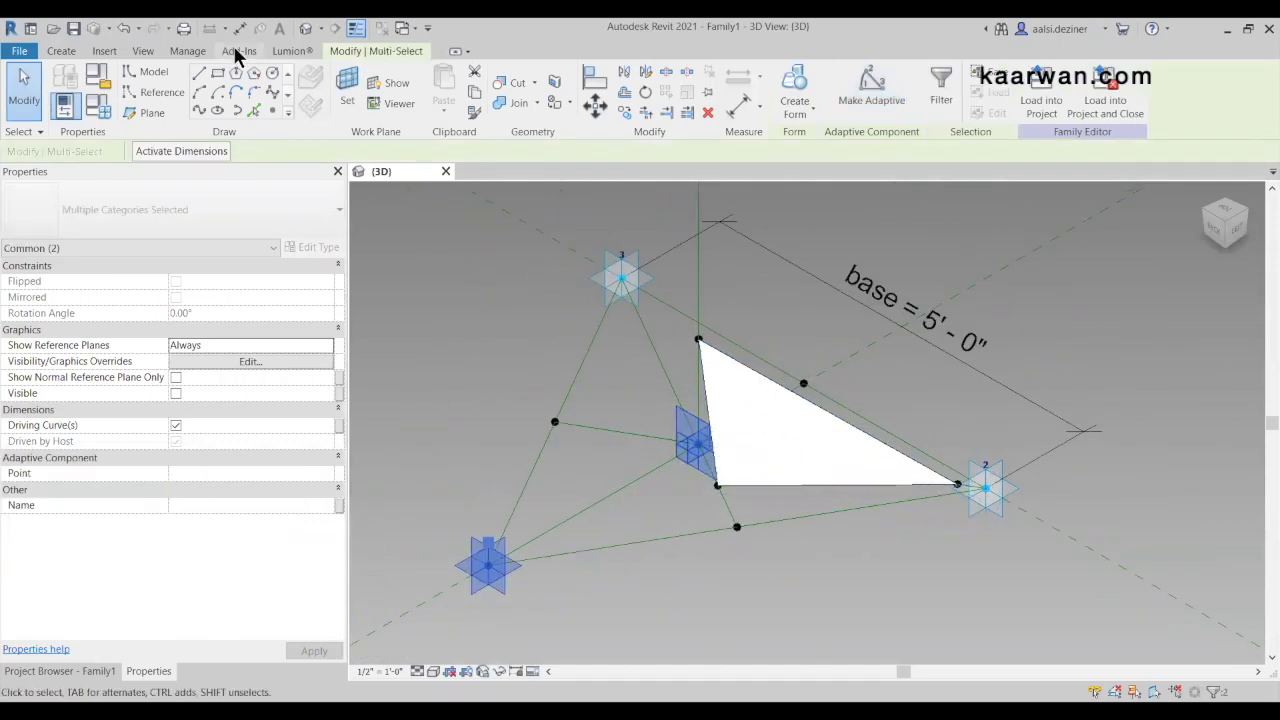
pyautogui.click(202, 116)
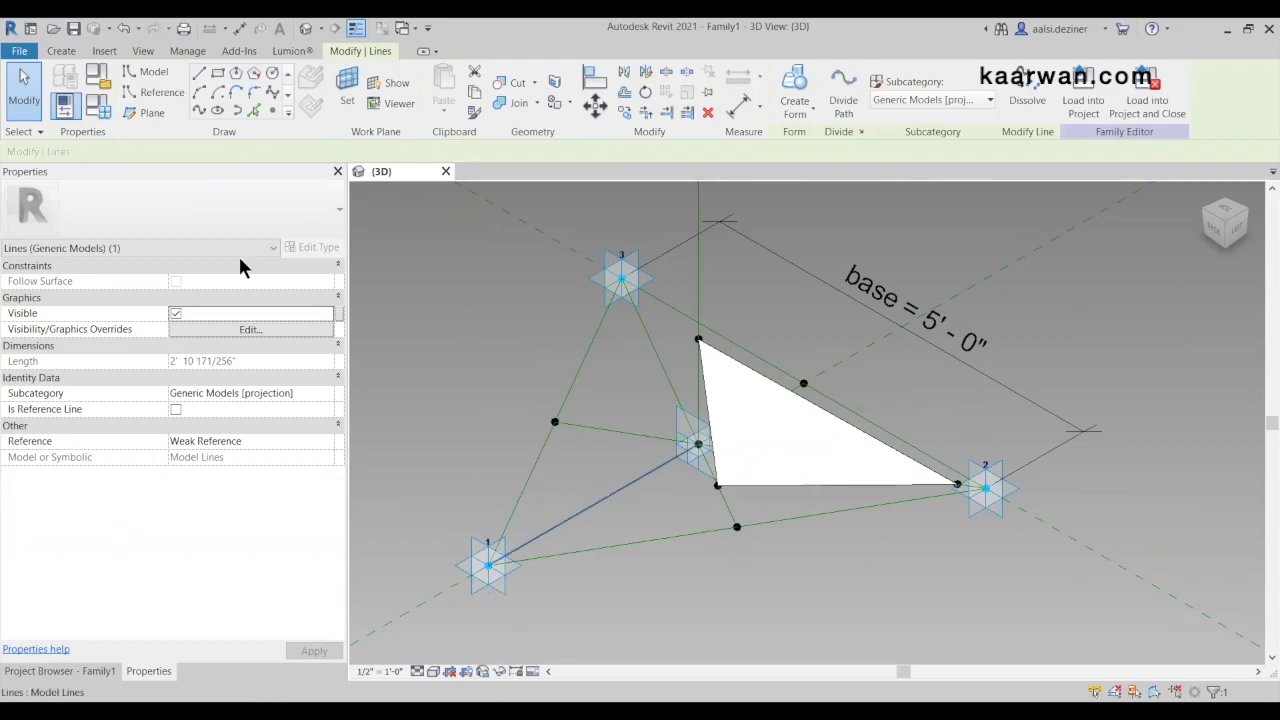
pyautogui.click(176, 410)
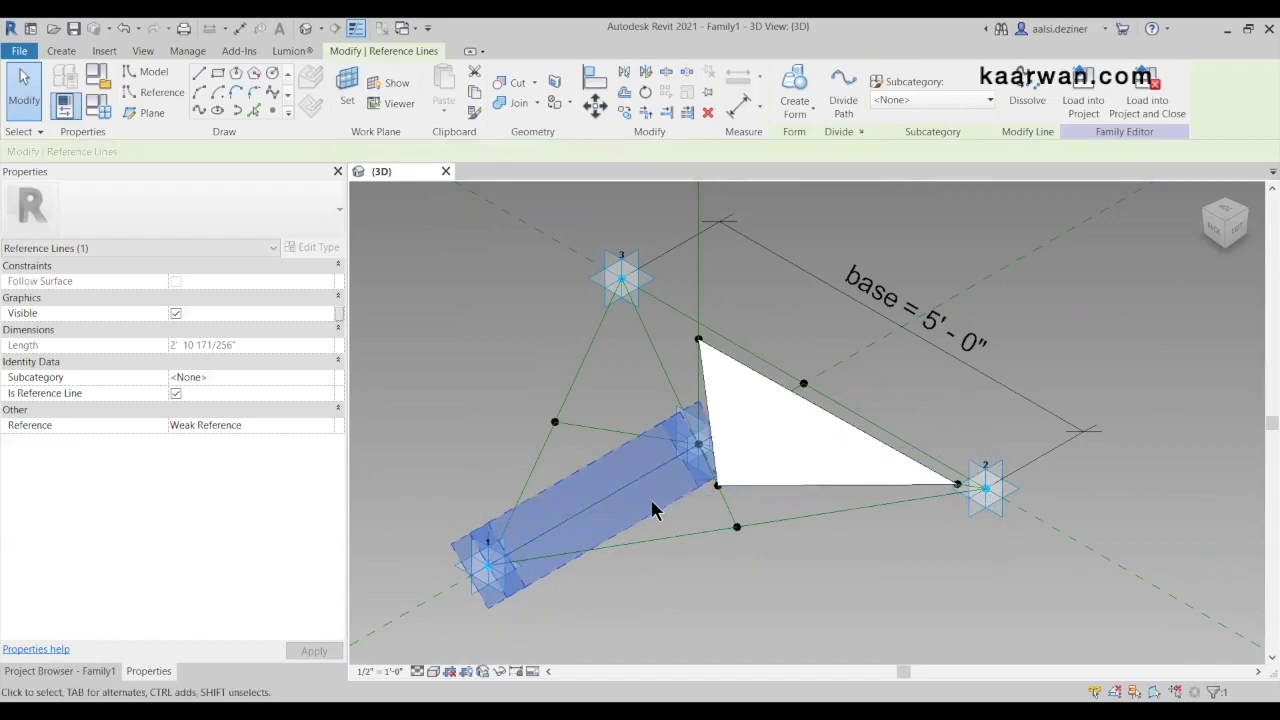
pyautogui.click(643, 502)
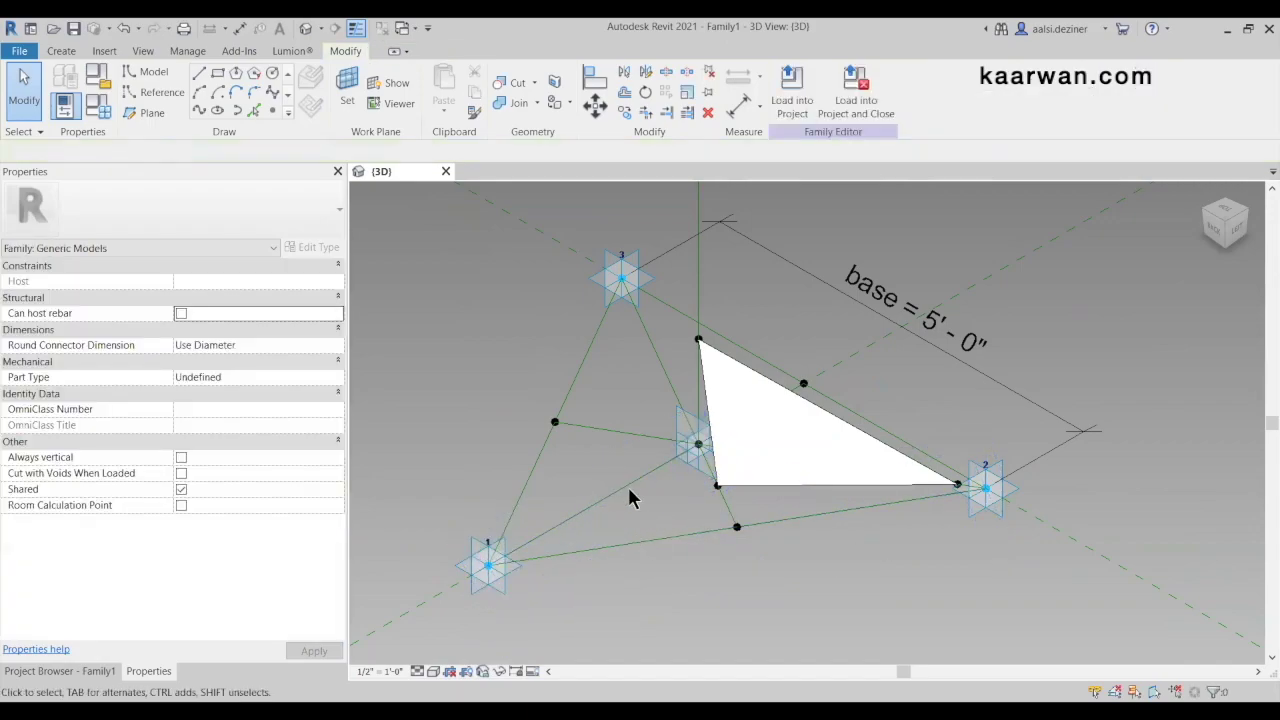
# Place a reference point near adaptive point 1 on the reference line running to the triangle's centre
pyautogui.click(272, 110)
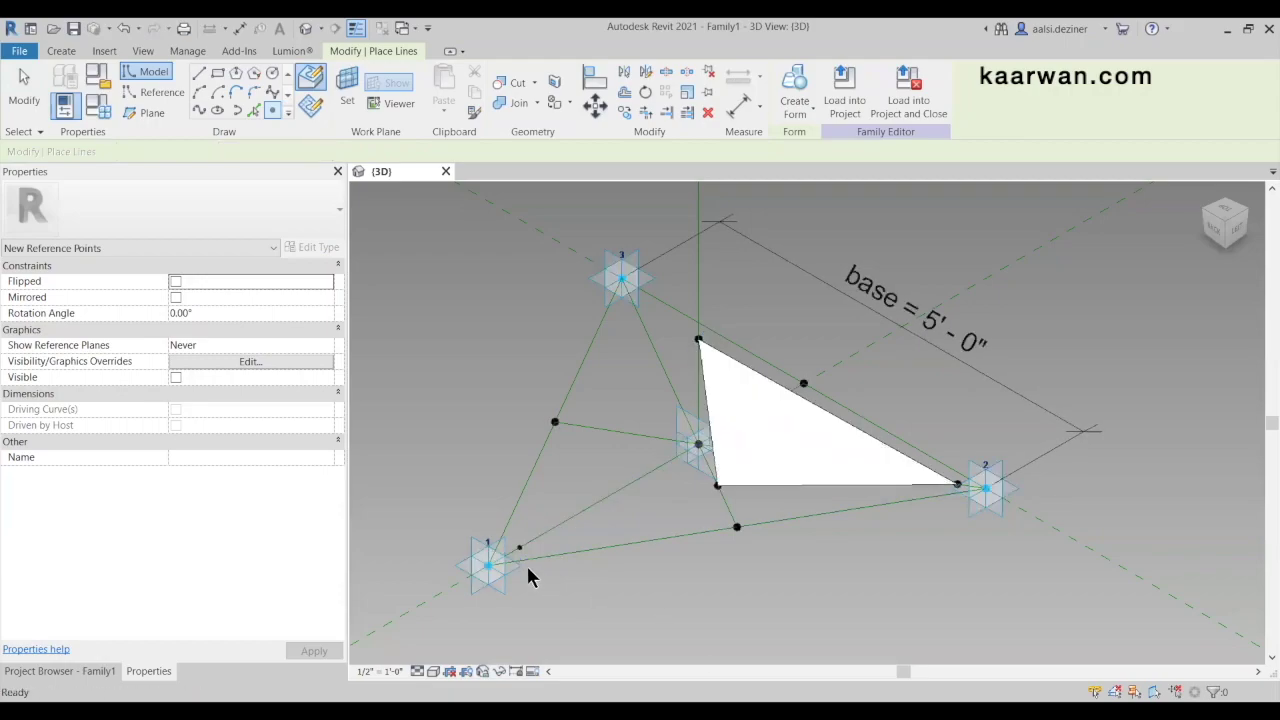
pyautogui.press('Escape')
pyautogui.press('Escape')
pyautogui.scroll(4, 515, 555)
pyautogui.scroll(2, 515, 550)
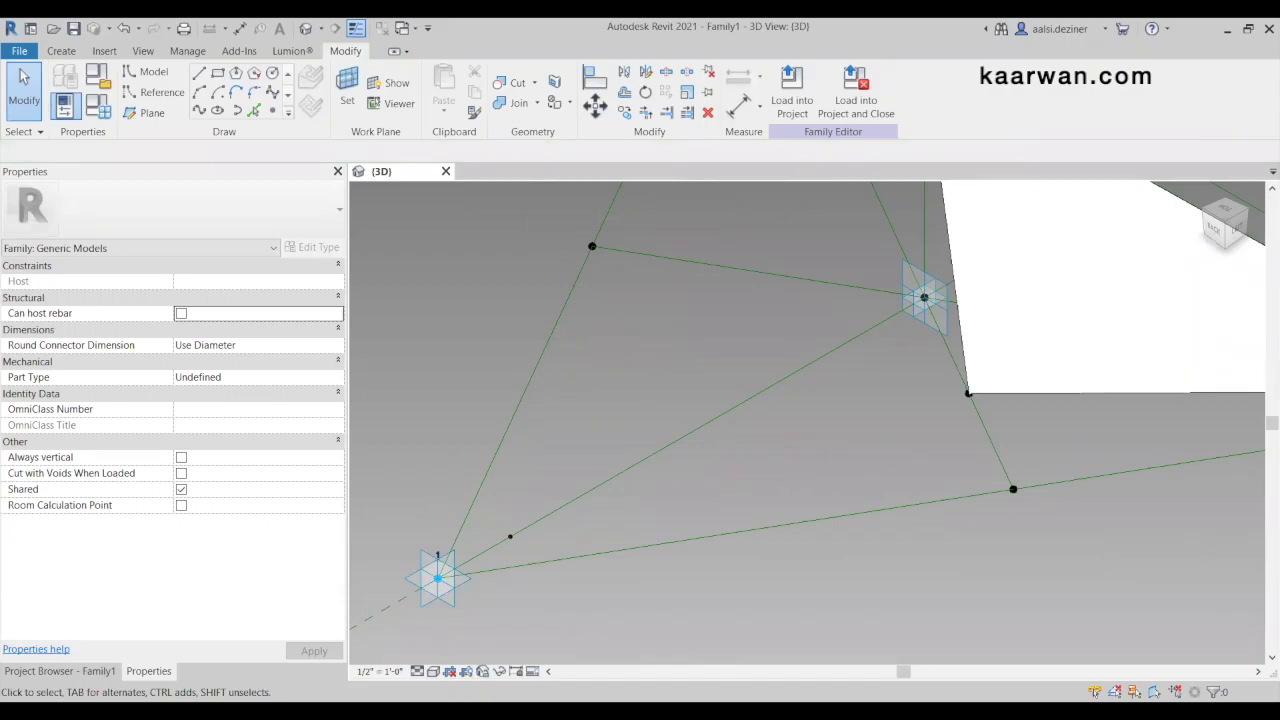
# Measure the reference point near adaptive point 1 from the End and associate its Normalized Curve Parameter with hR_NCP
pyautogui.scroll(2, 502, 530)
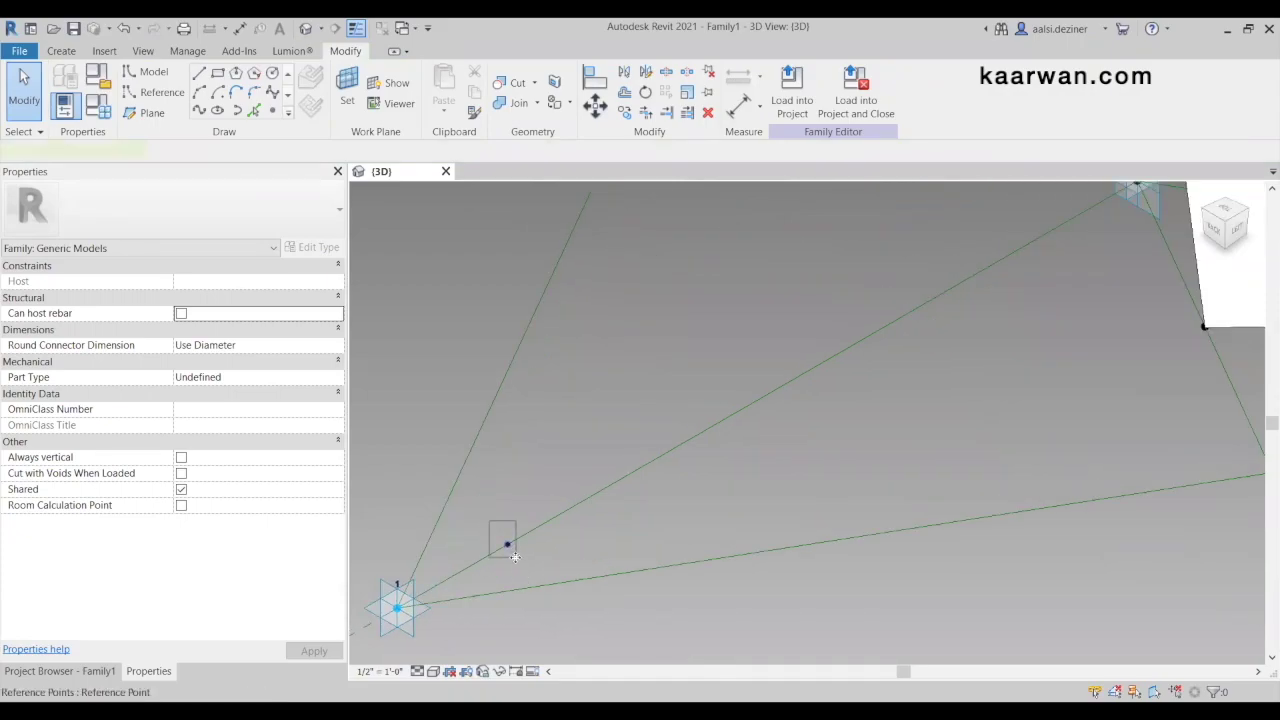
pyautogui.click(512, 555)
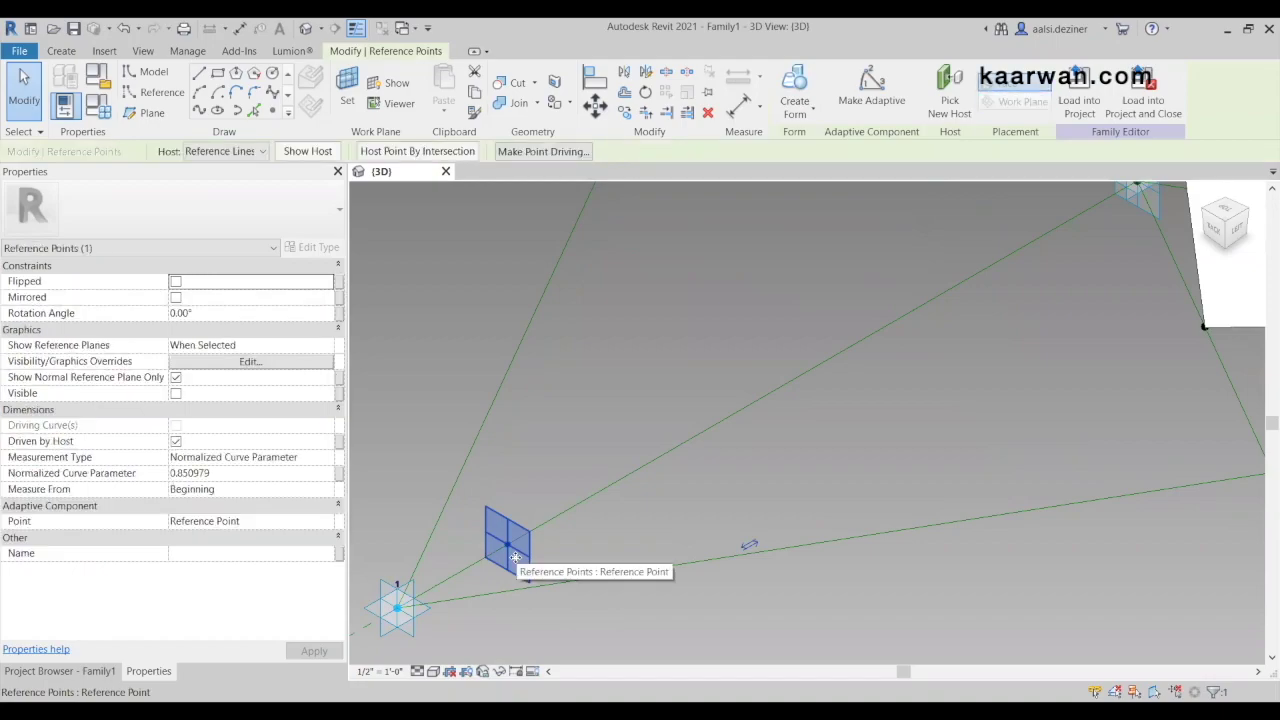
pyautogui.click(290, 488)
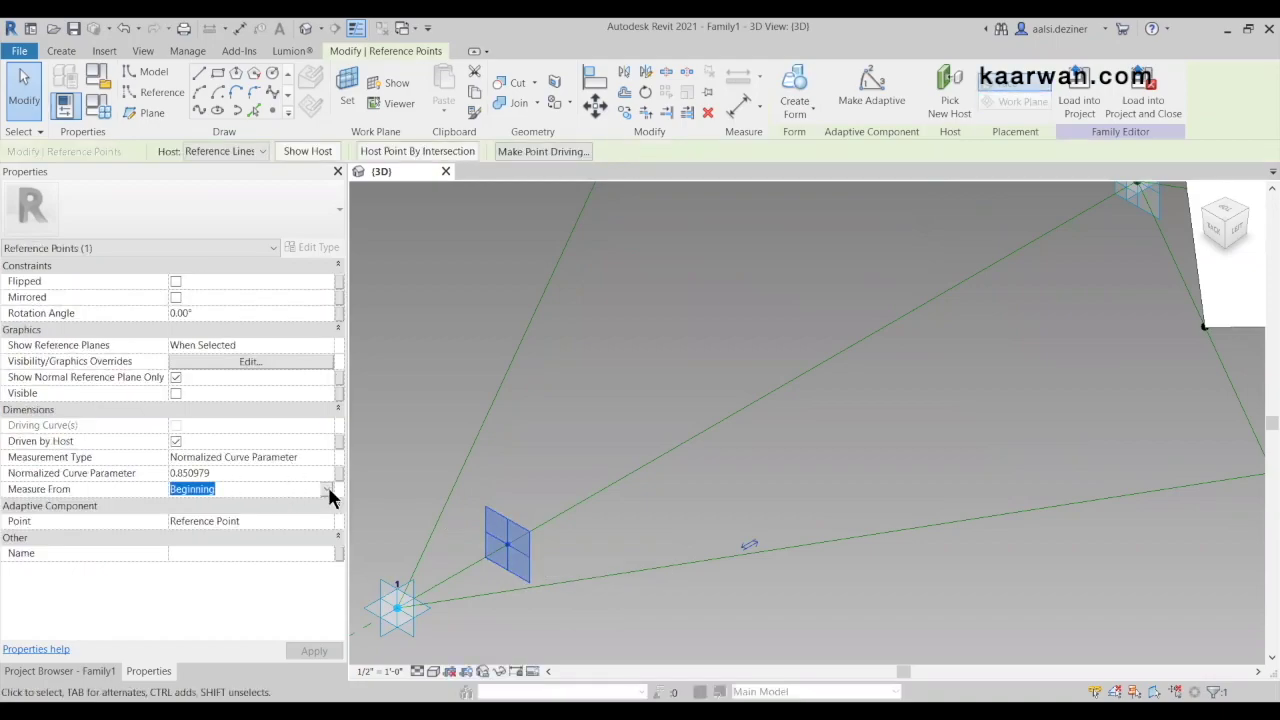
pyautogui.click(327, 489)
pyautogui.click(265, 519)
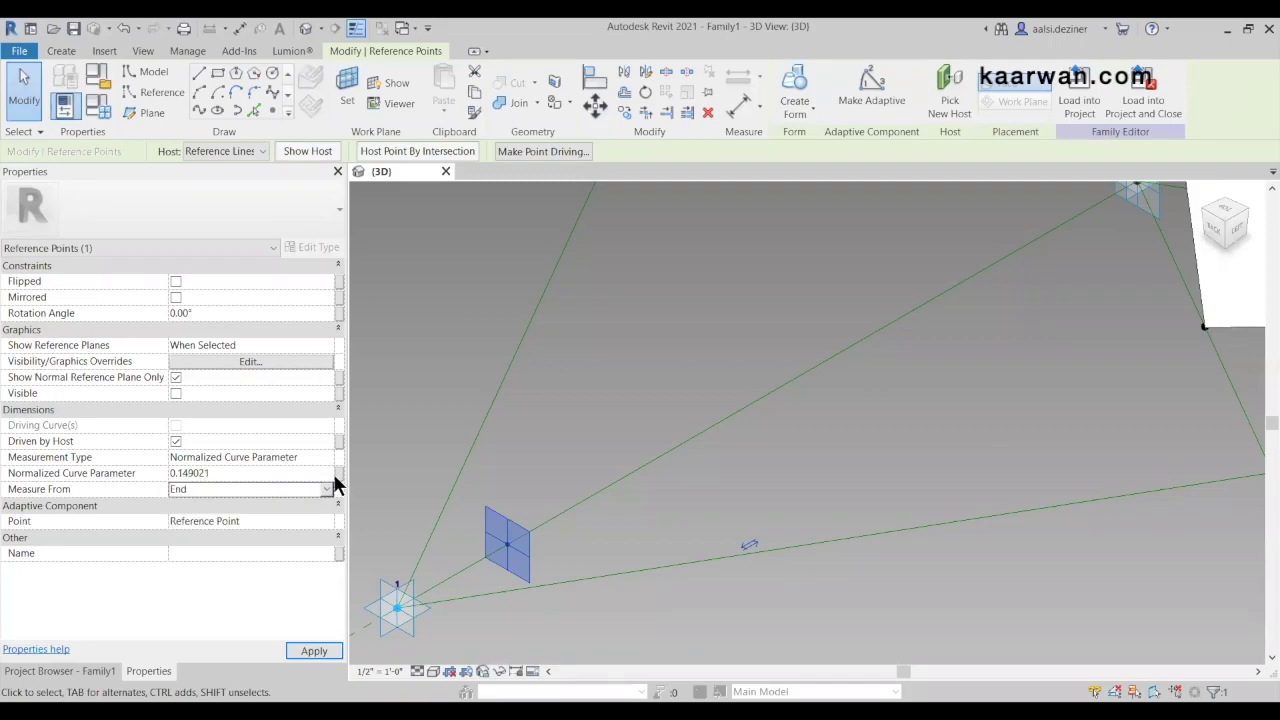
pyautogui.click(339, 476)
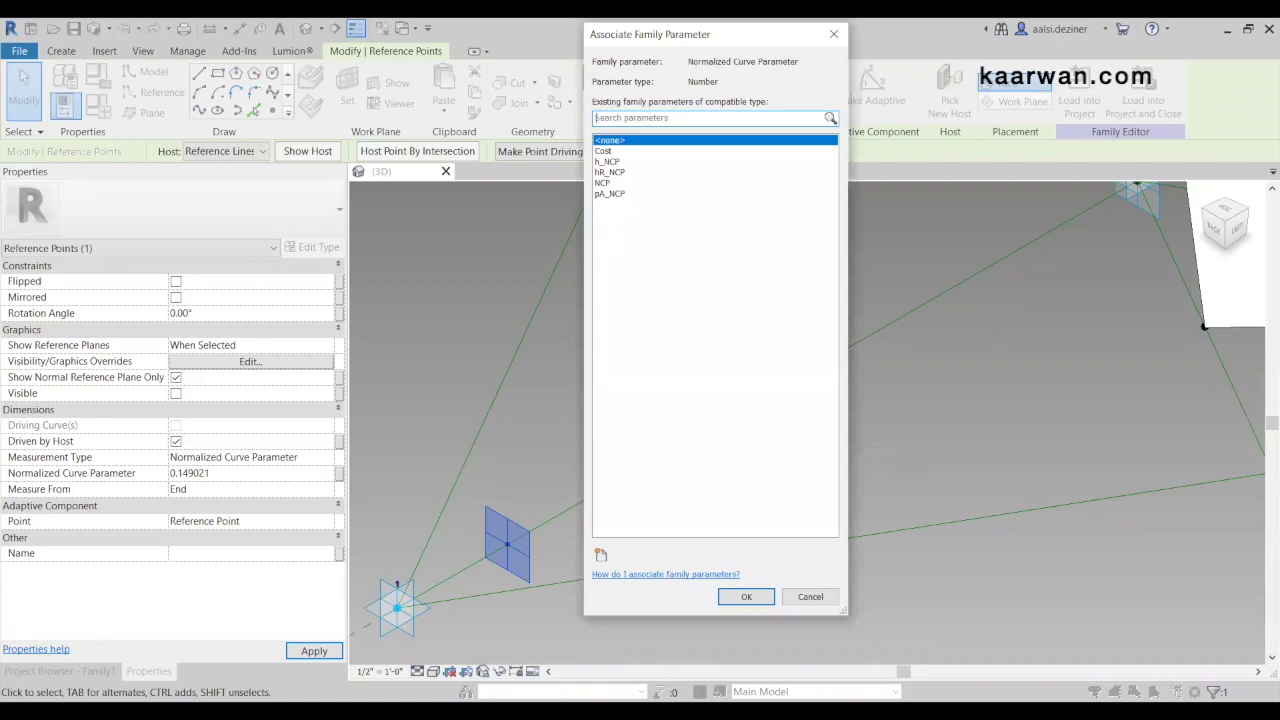
pyautogui.click(614, 174)
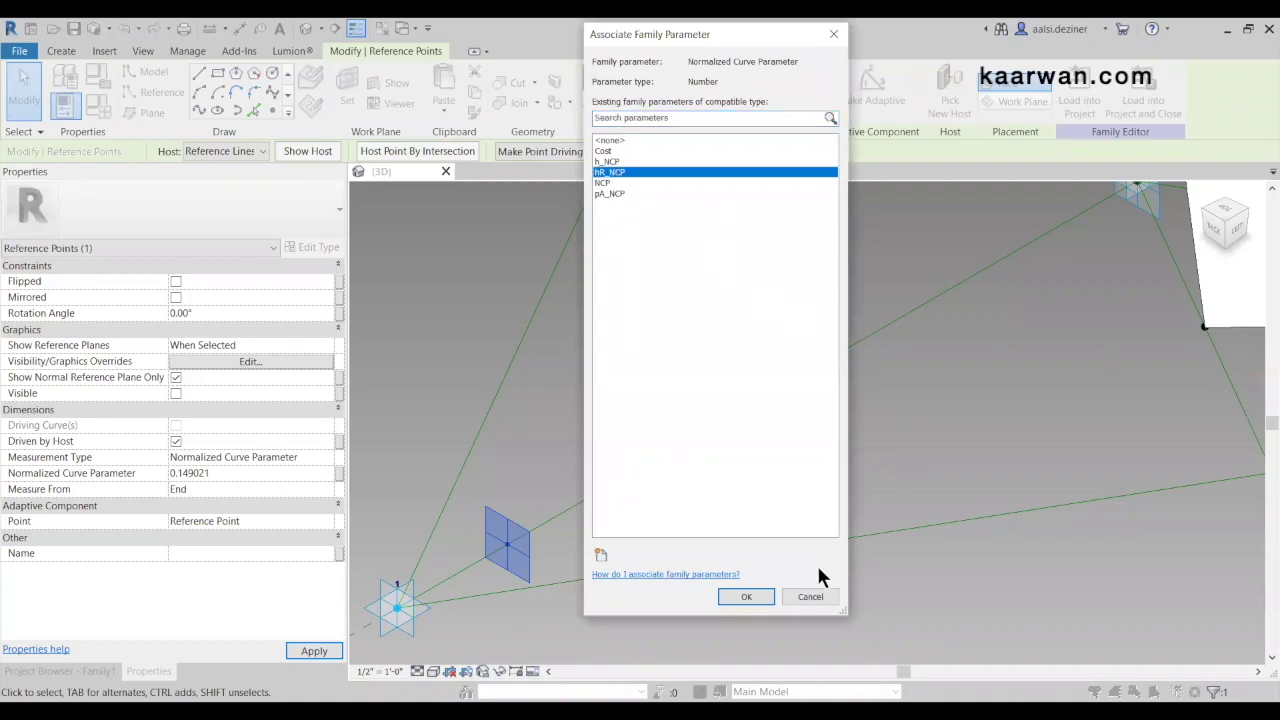
pyautogui.click(743, 598)
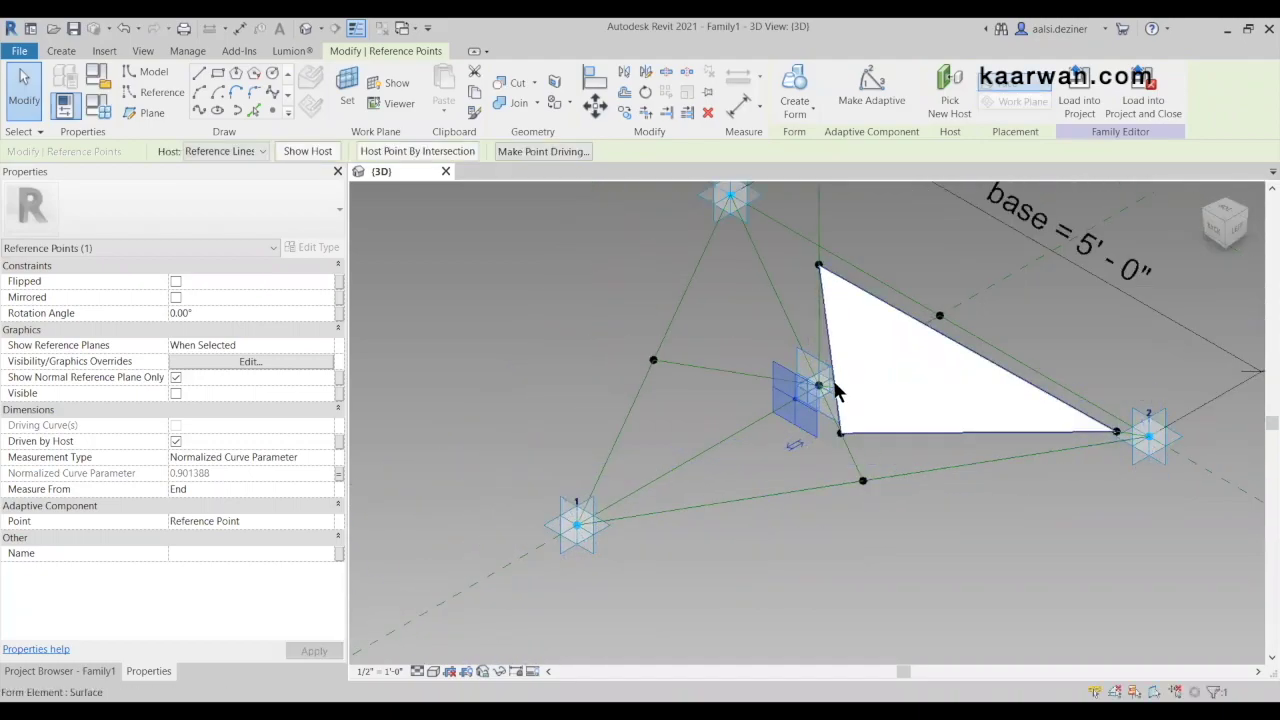
# Dismiss the save reminder, undo the parameter association and remove the reference point near adaptive point 1
pyautogui.scroll(2, 835, 375)
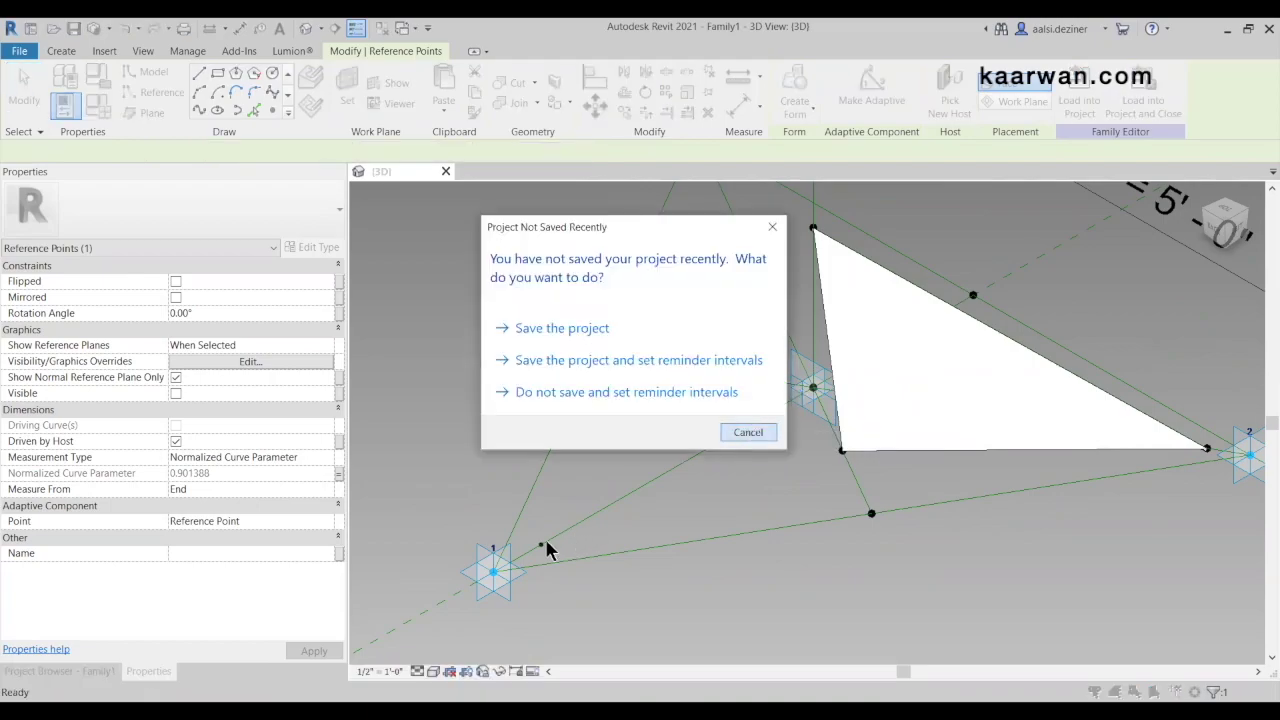
pyautogui.click(748, 432)
pyautogui.scroll(3, 545, 545)
pyautogui.click(566, 548)
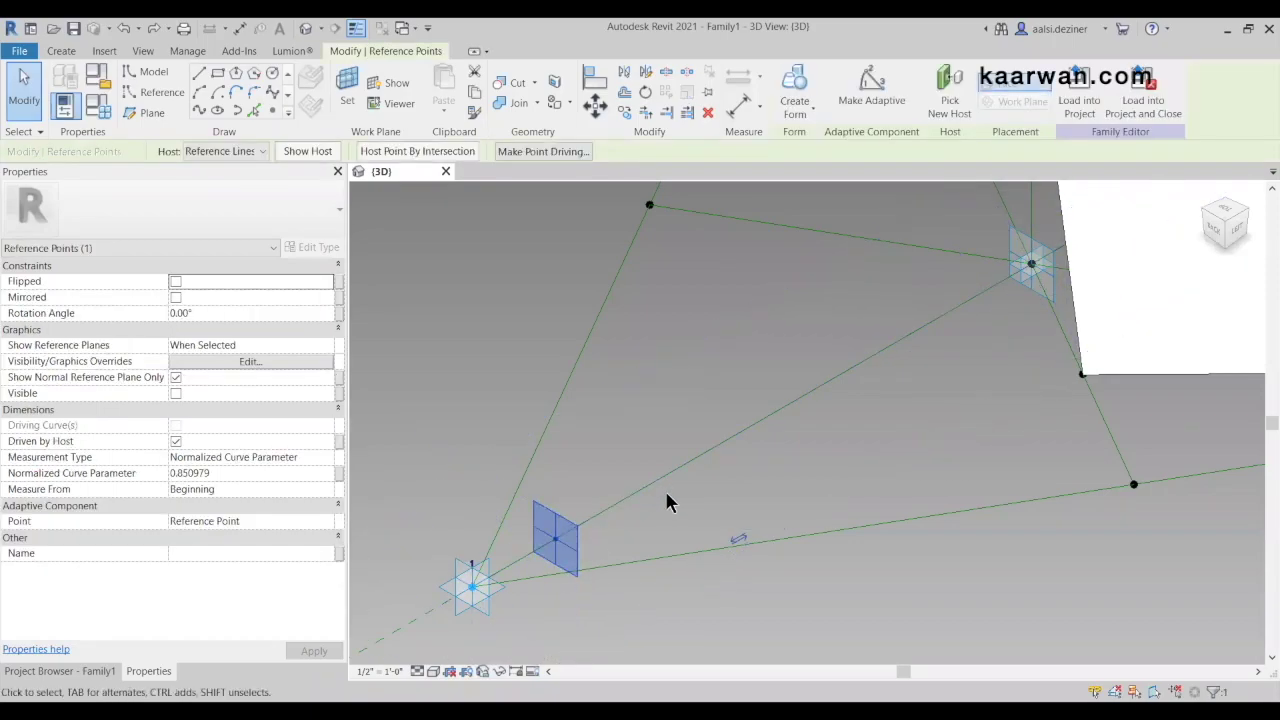
pyautogui.press('Tab')
pyautogui.press('Tab')
pyautogui.press('Tab')
pyautogui.press('Tab')
pyautogui.press('Tab')
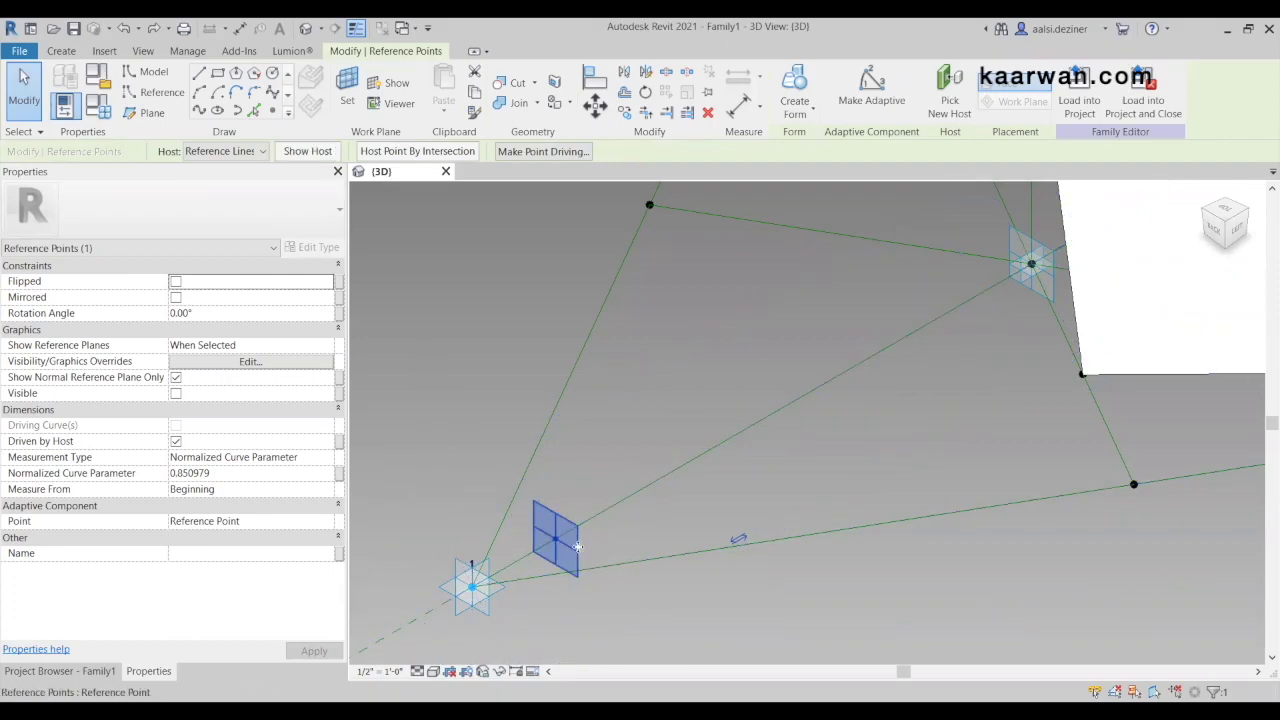
pyautogui.press('Escape')
pyautogui.scroll(-3, 666, 480)
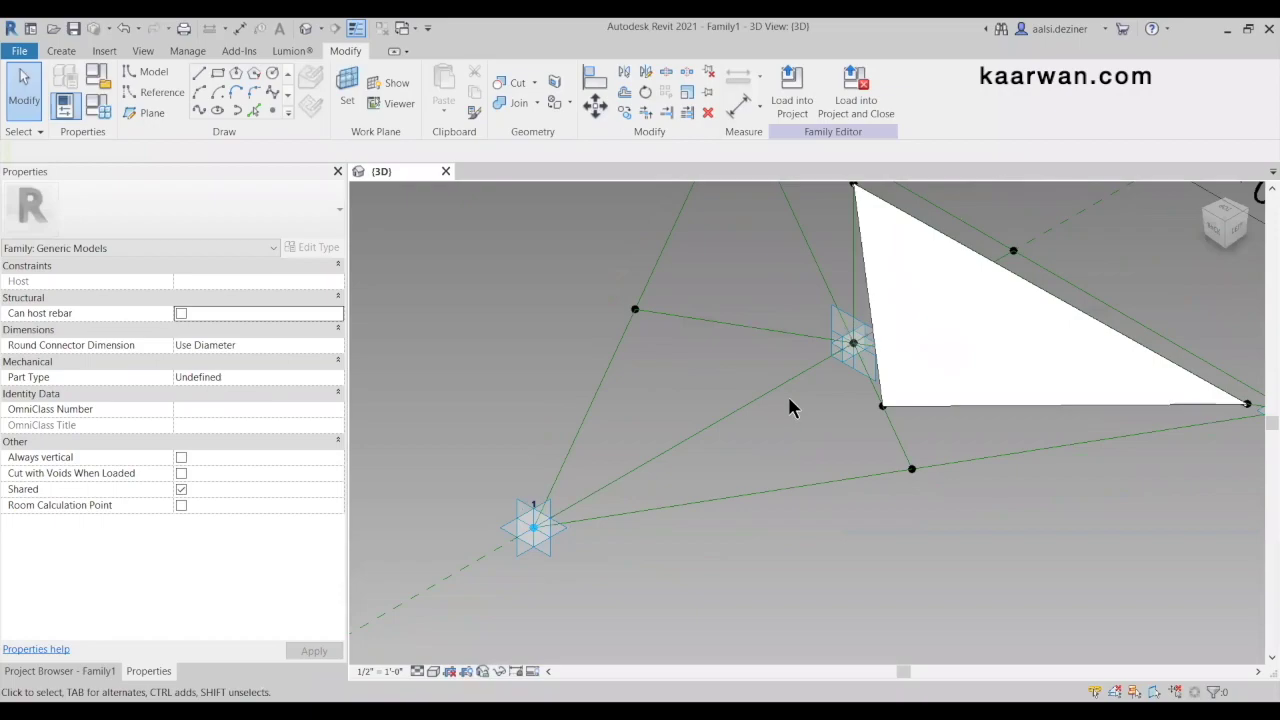
# Try to place a reference point on the line between adaptive point 1 and the triangle's centre from the current view
pyautogui.click(784, 397)
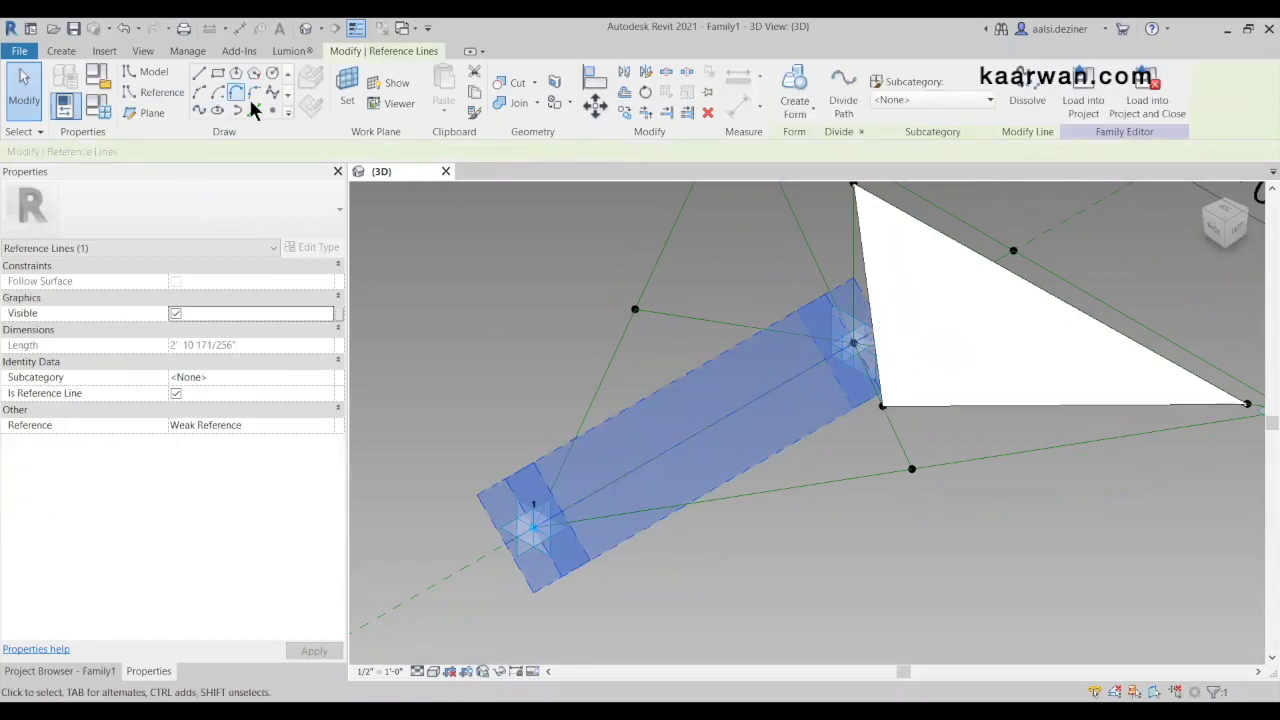
pyautogui.click(276, 112)
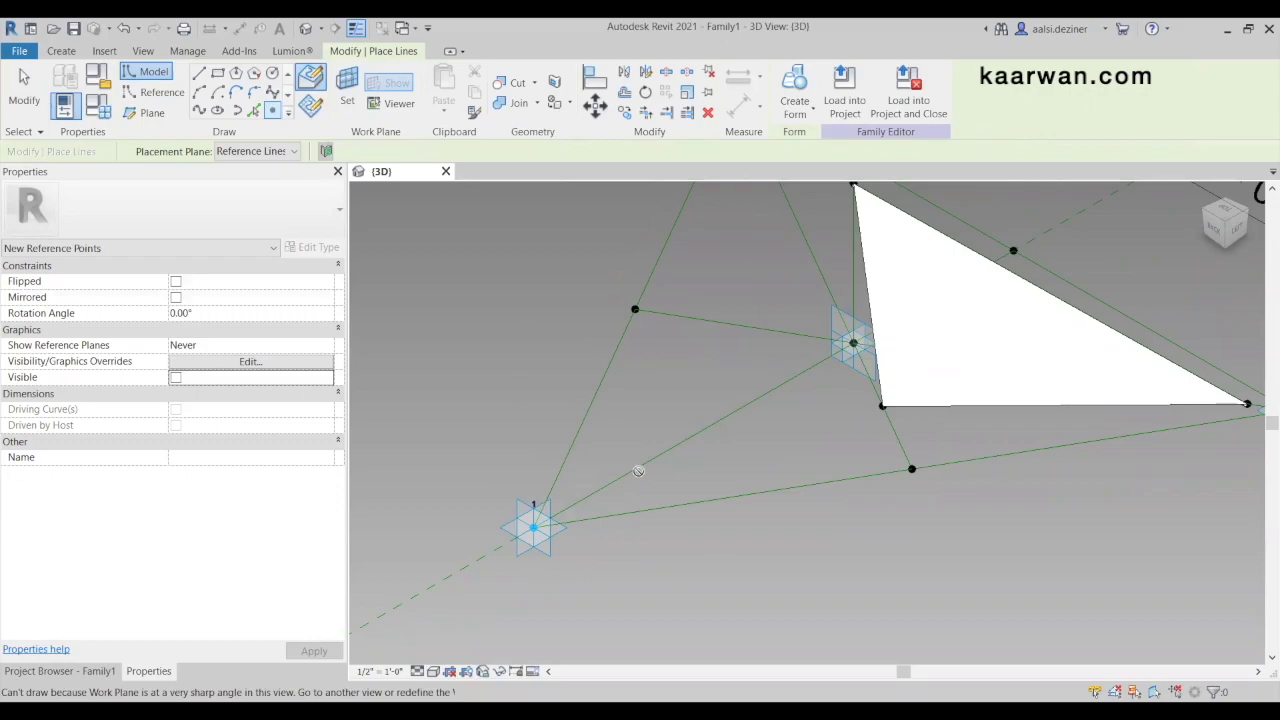
pyautogui.press('Escape')
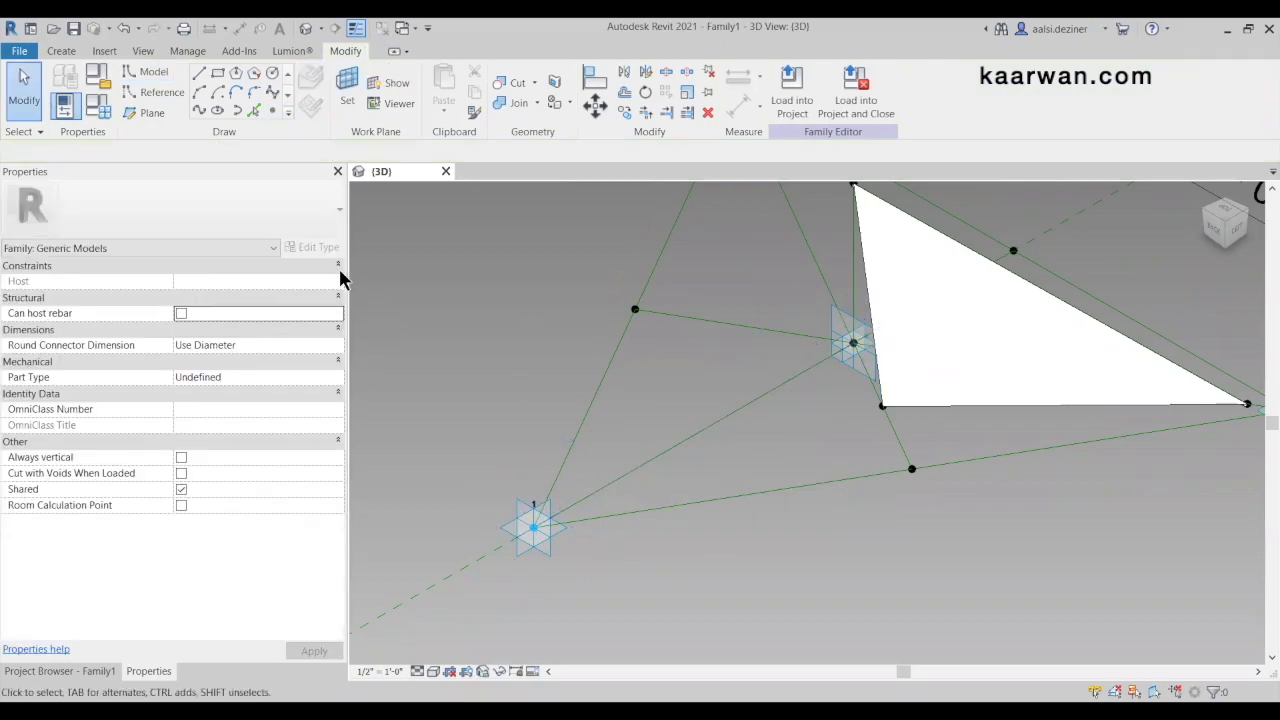
pyautogui.click(273, 112)
pyautogui.click(310, 80)
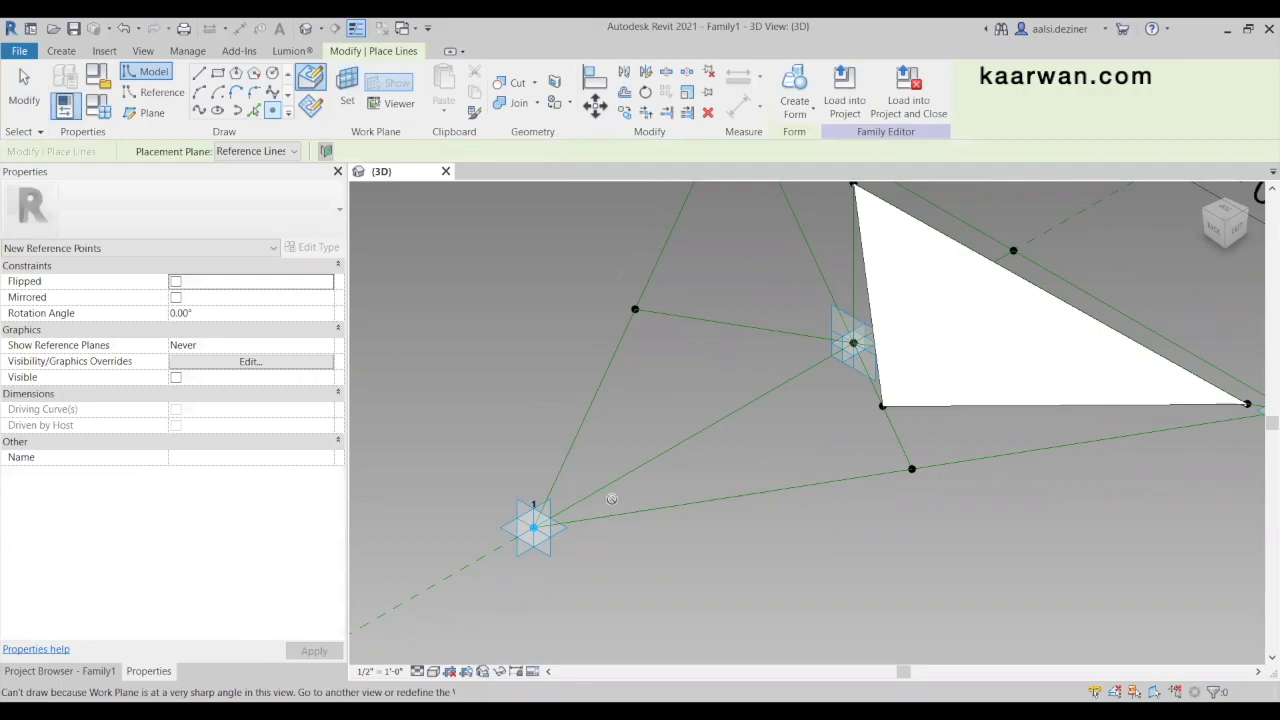
pyautogui.press('Escape')
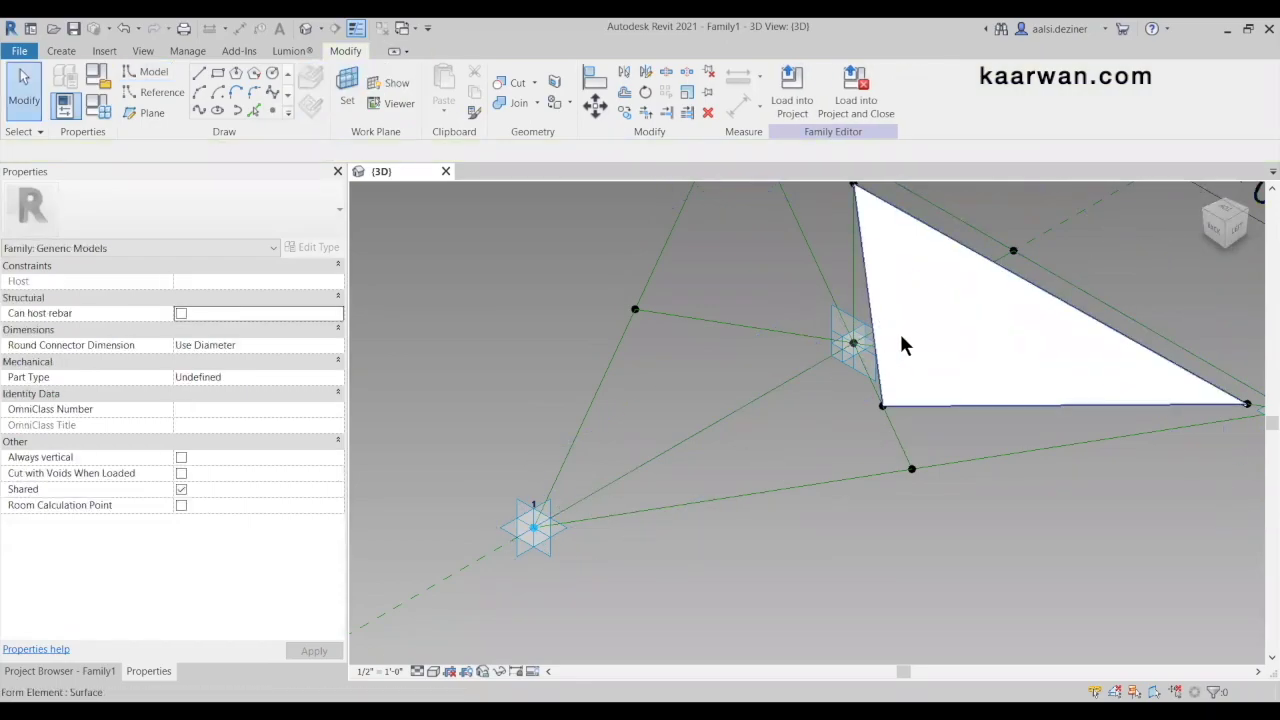
# From the opposite side of the model, place a reference point near adaptive point 1 on the line running to the centre
pyautogui.scroll(-1, 903, 343)
pyautogui.click(1211, 216)
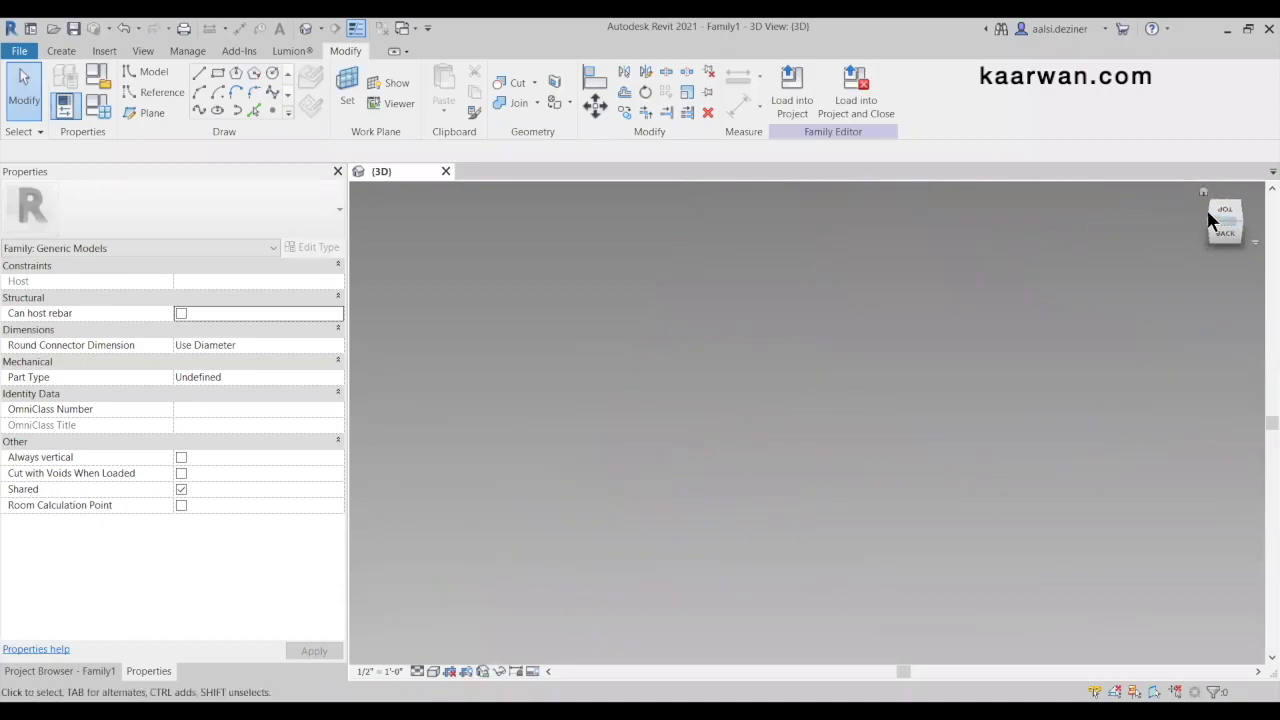
pyautogui.keyDown('shift'); pyautogui.moveTo(825, 533); pyautogui.dragTo(812, 583, button='middle'); pyautogui.keyUp('shift')
pyautogui.scroll(5, 812, 583)
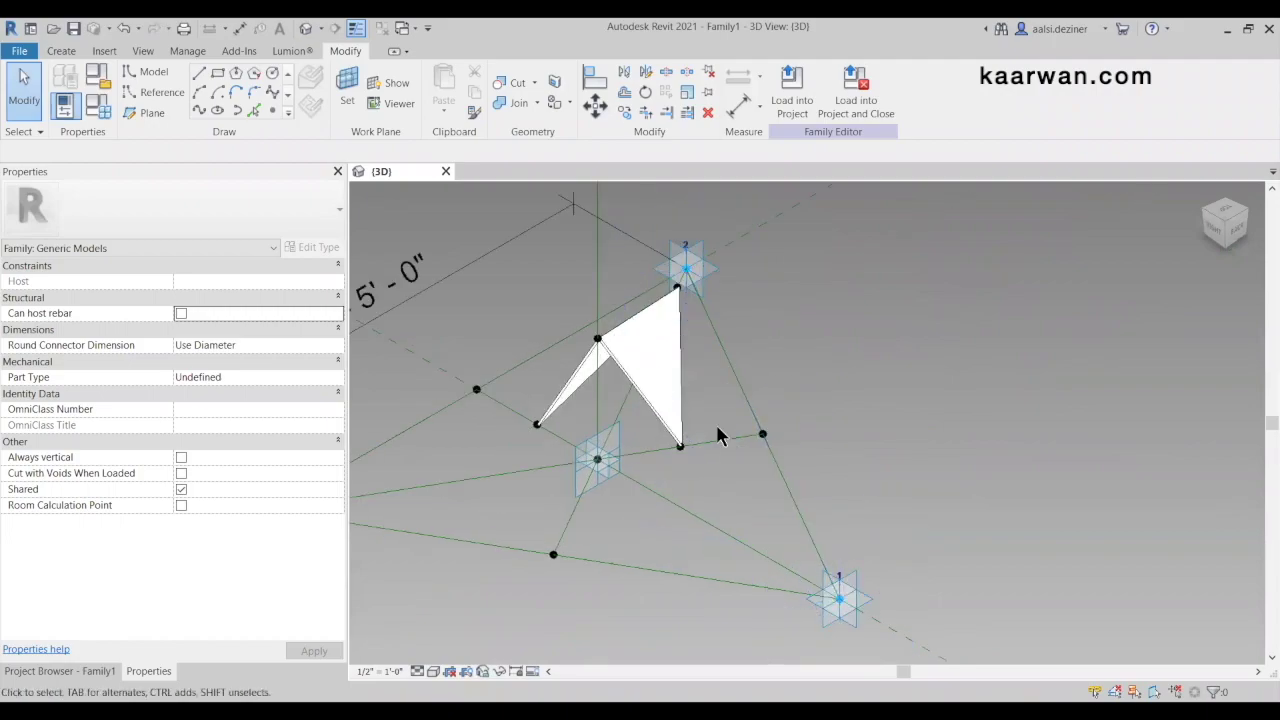
pyautogui.scroll(2, 725, 472)
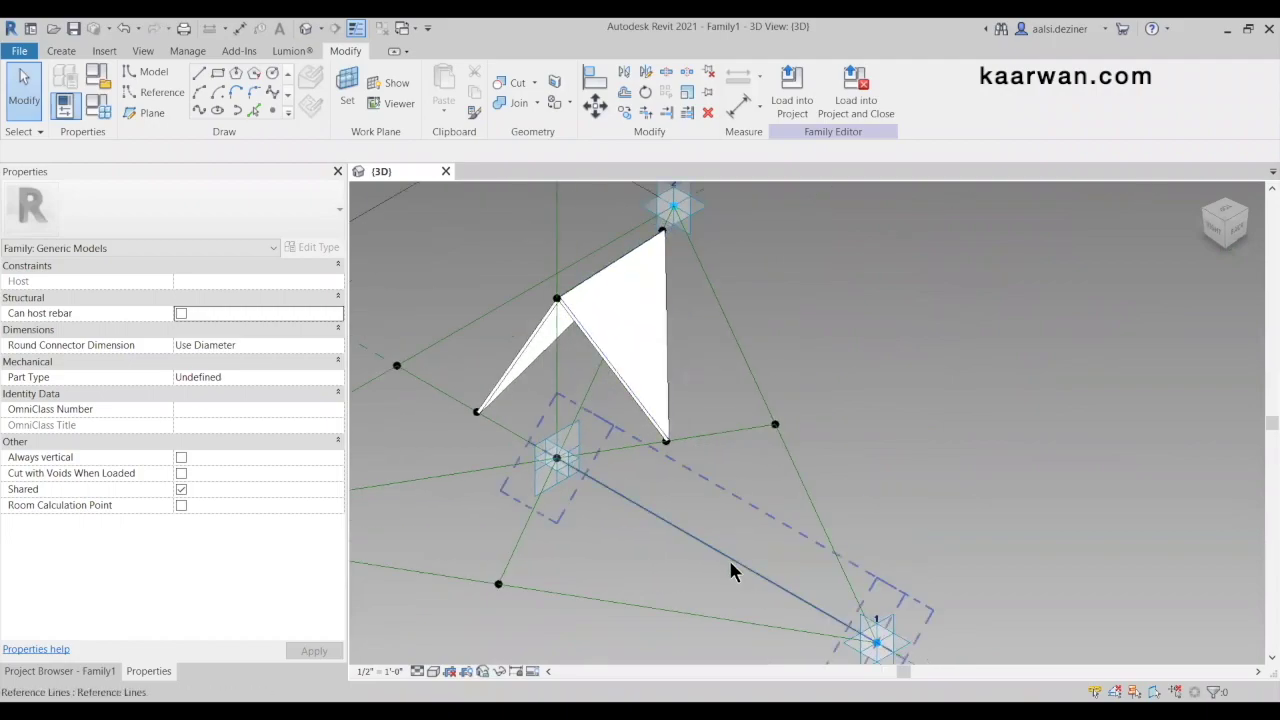
pyautogui.click(729, 560)
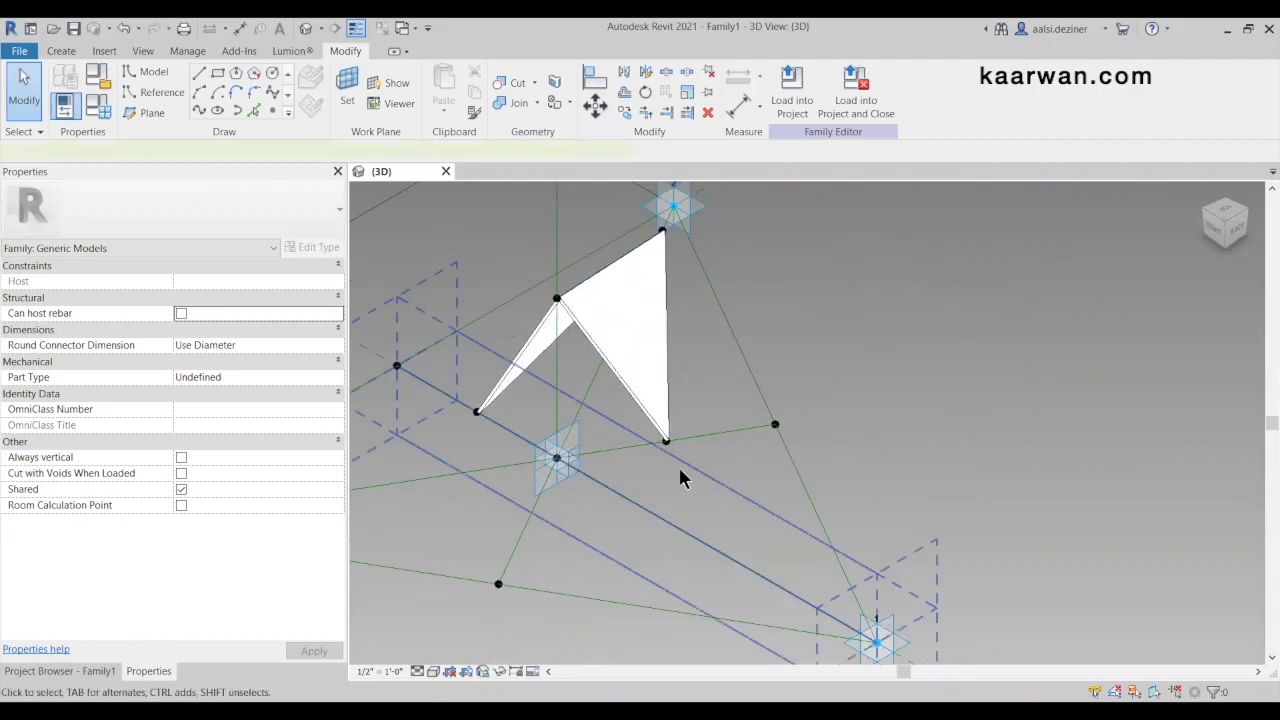
pyautogui.scroll(-1, 680, 478)
pyautogui.press('Escape')
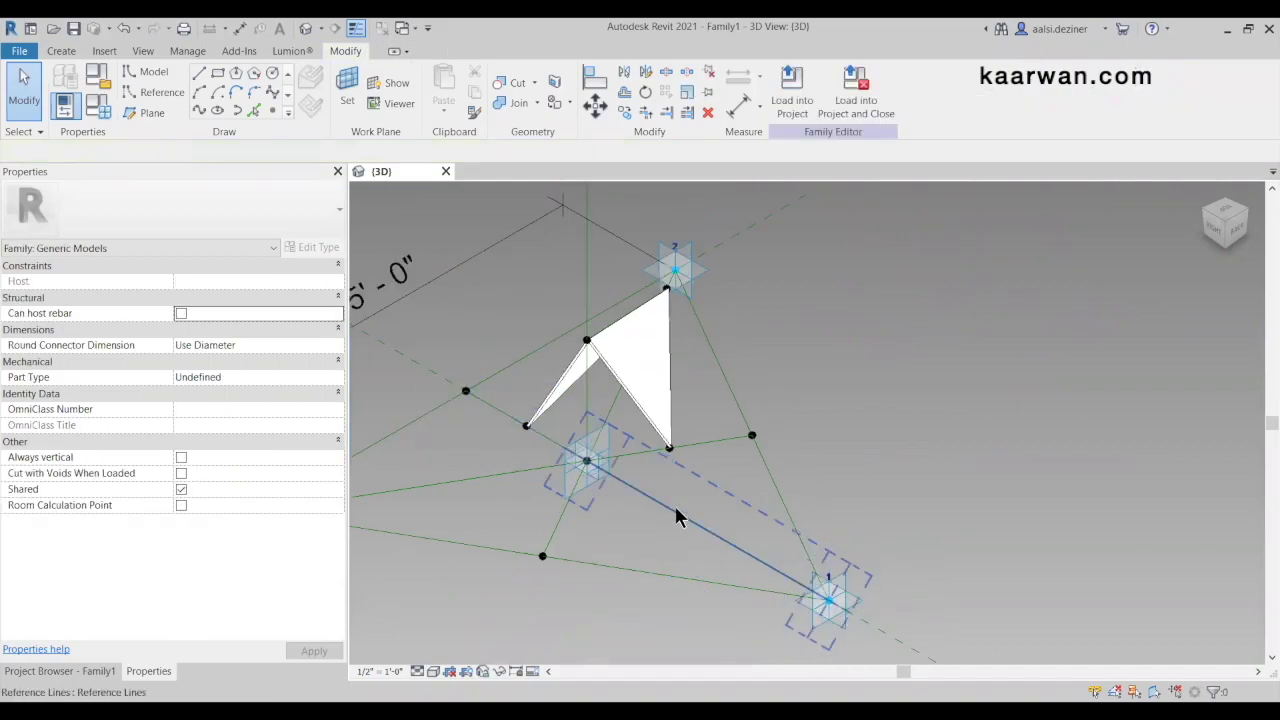
pyautogui.click(671, 522)
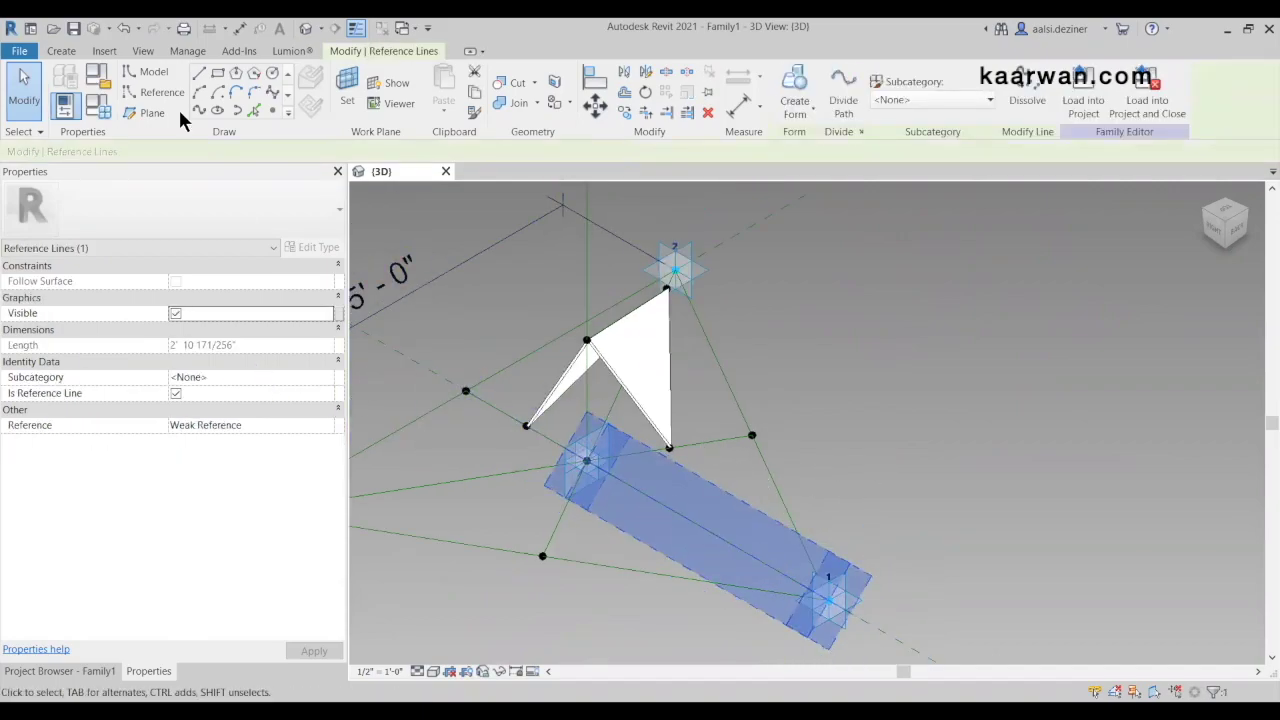
pyautogui.click(272, 110)
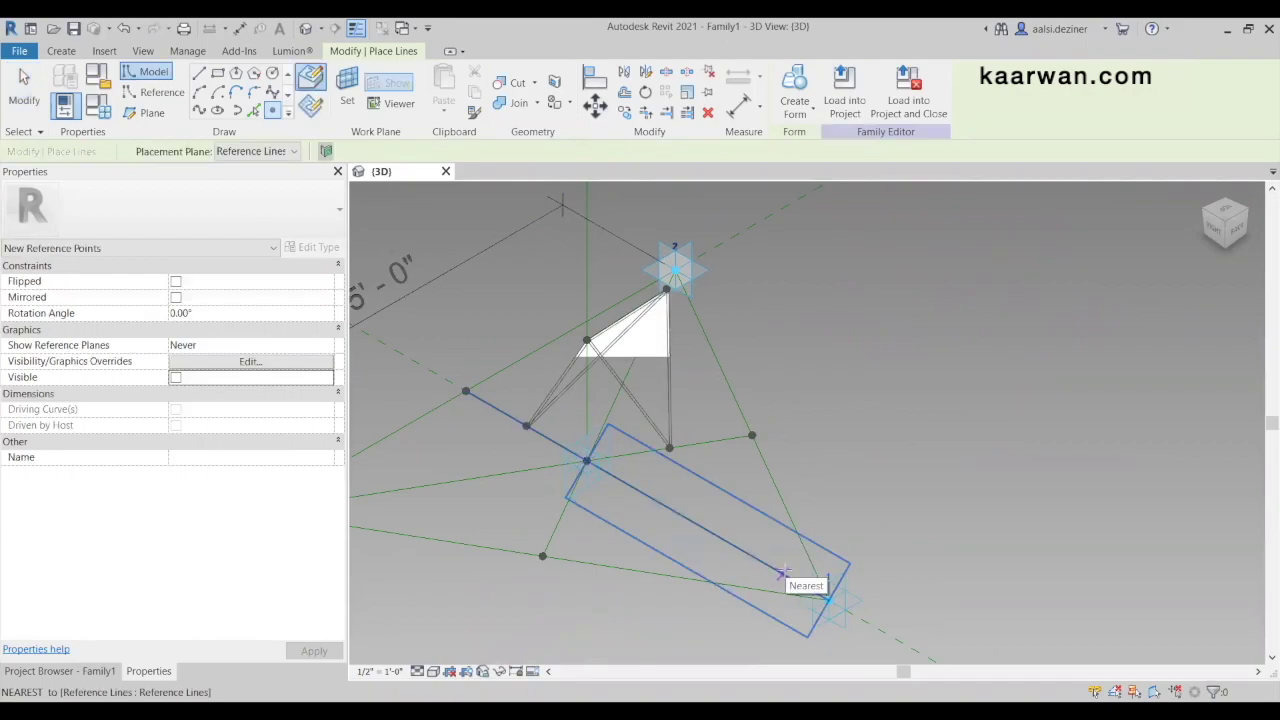
pyautogui.click(786, 572)
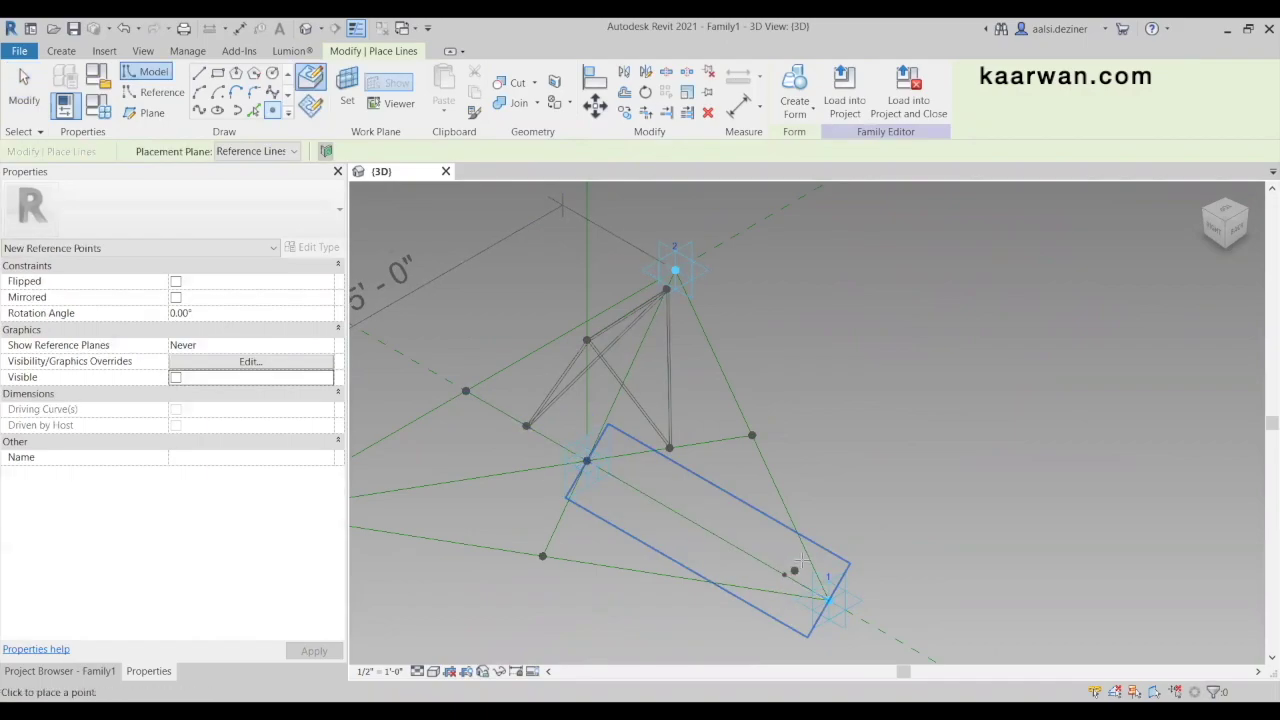
pyautogui.press('Escape')
pyautogui.press('Escape')
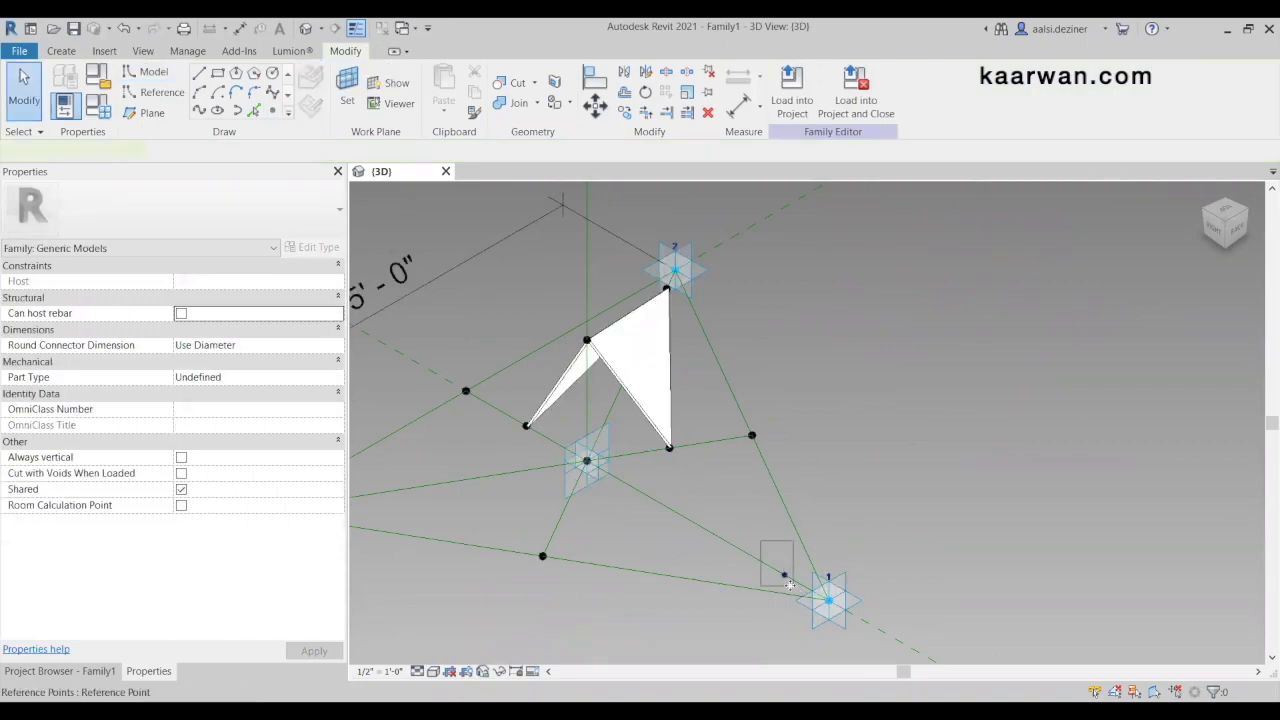
# Associate the new reference point's Normalized Curve Parameter with the hR_NCP family parameter
pyautogui.click(785, 576)
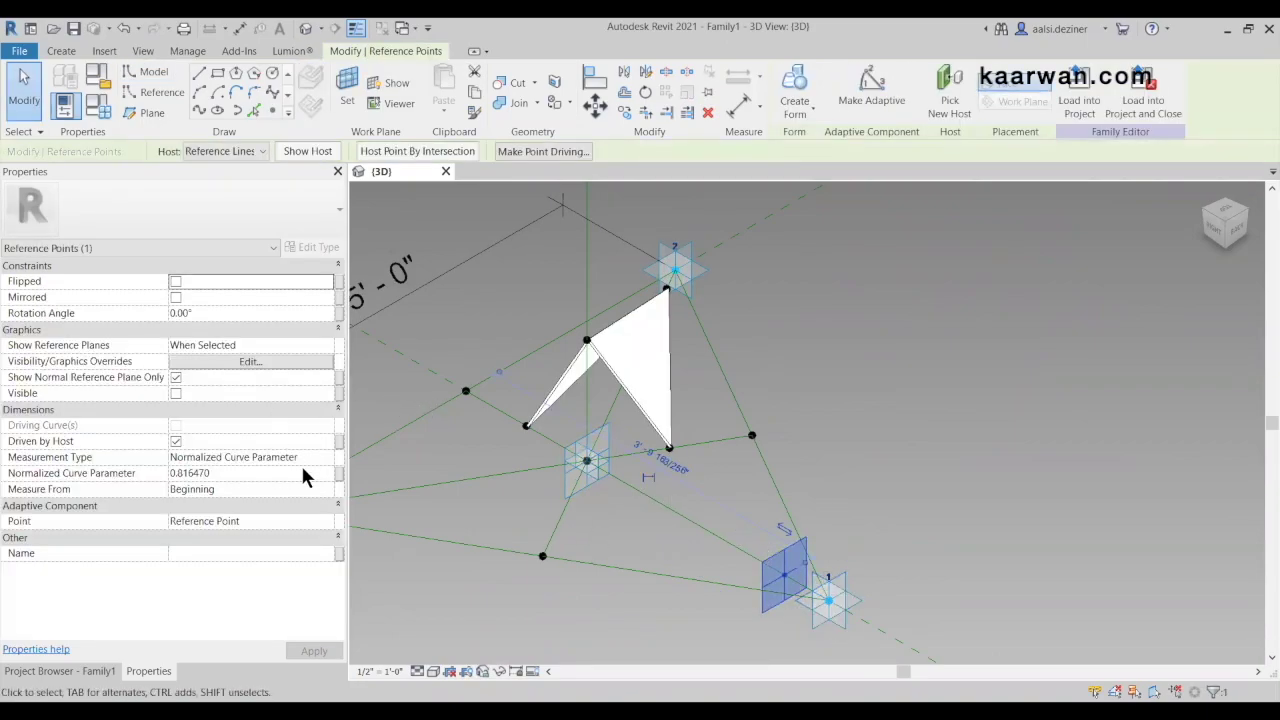
pyautogui.click(320, 490)
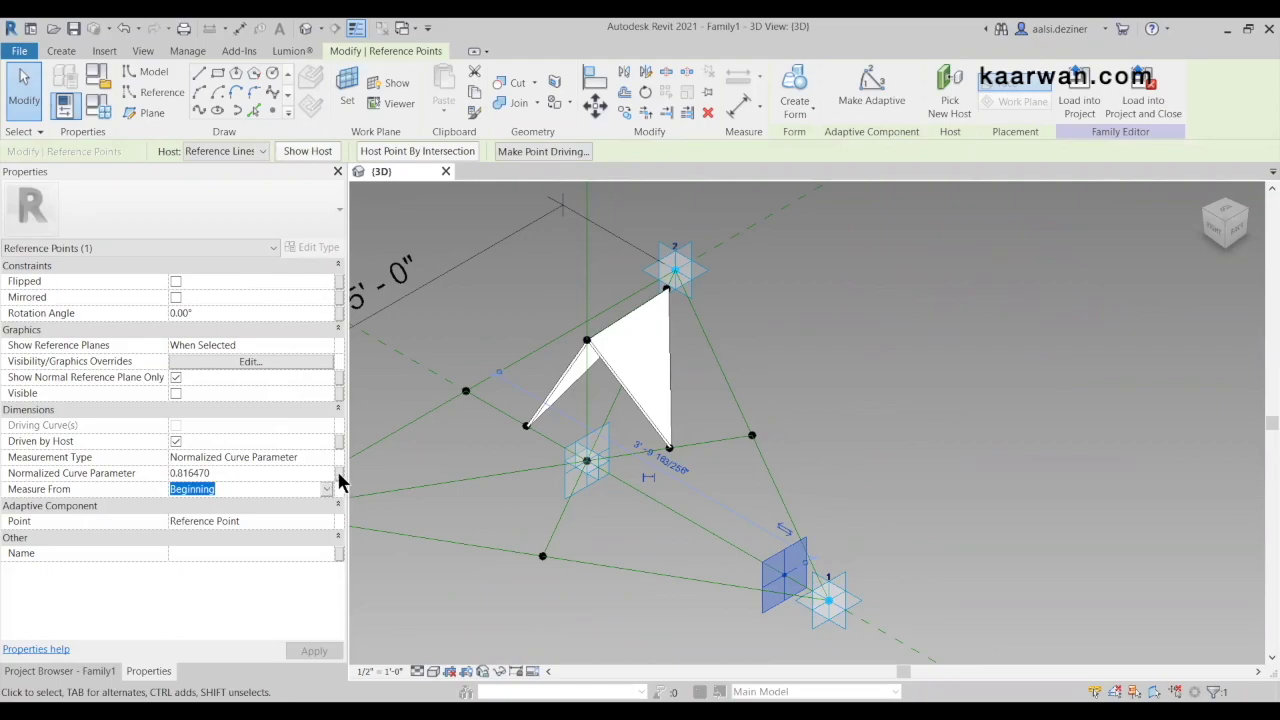
pyautogui.click(339, 474)
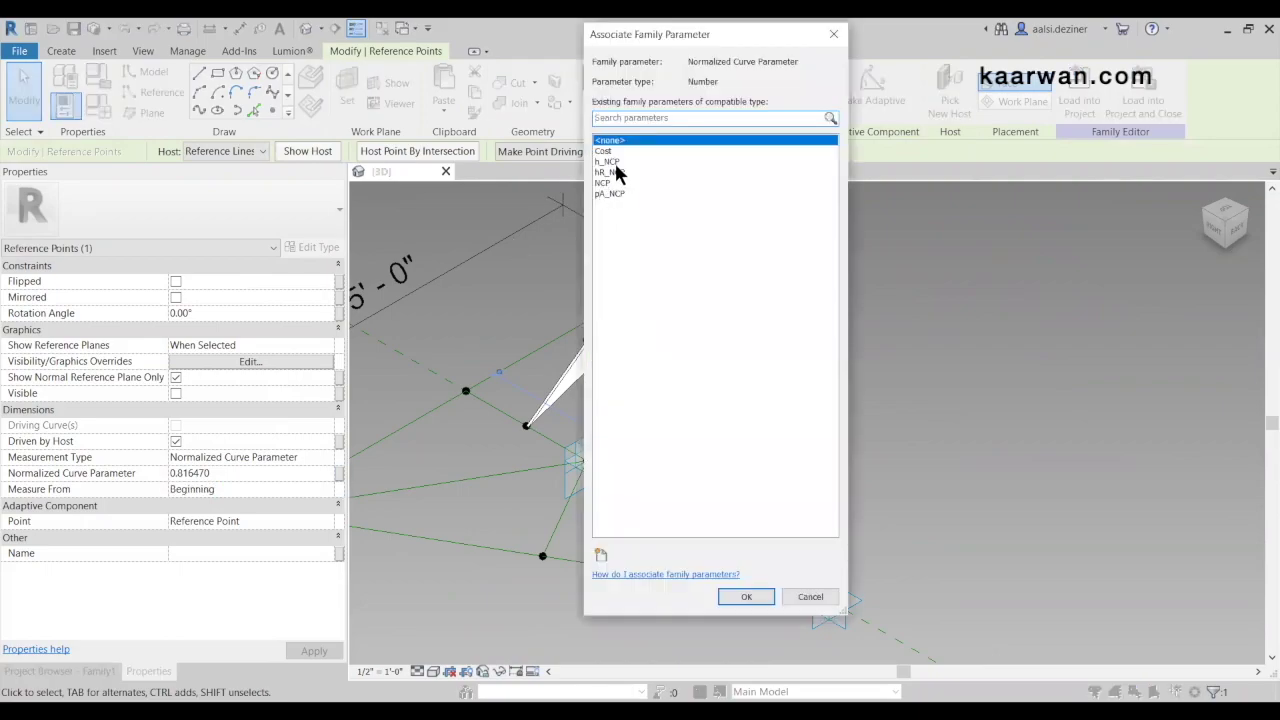
pyautogui.click(612, 172)
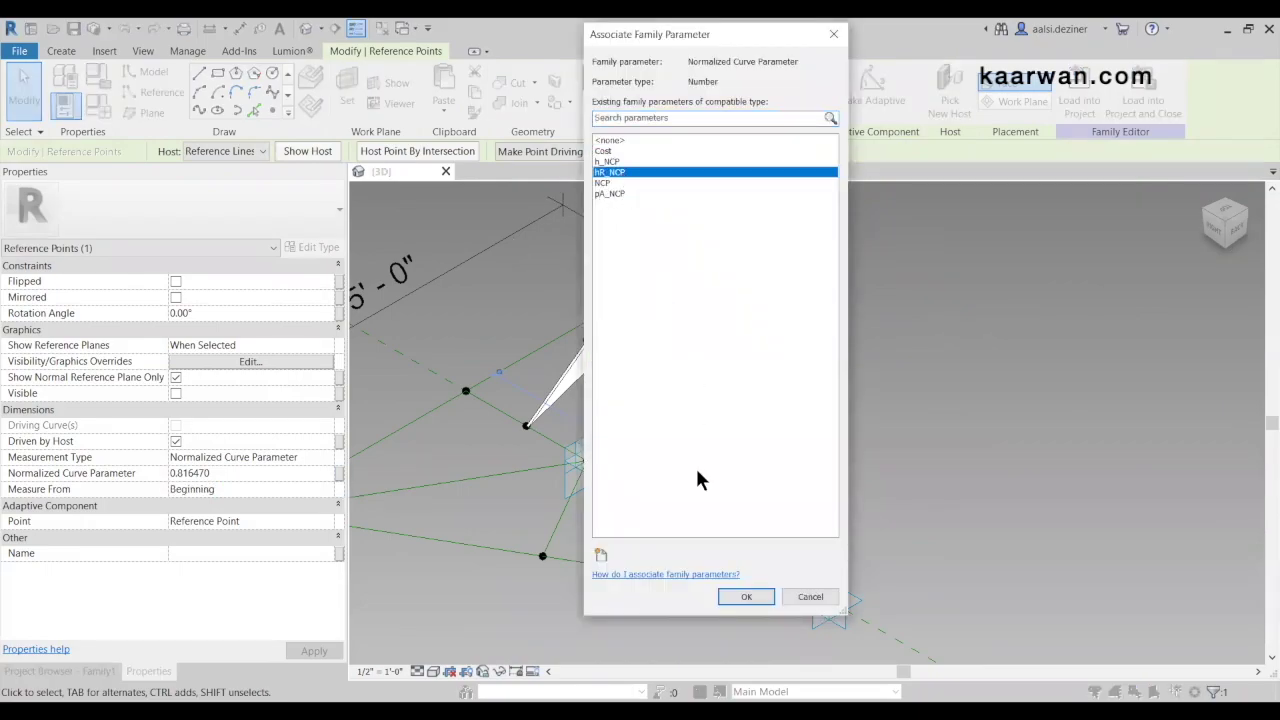
pyautogui.click(746, 597)
# Set the new reference point's Measure From to End and delete the formula driving hR_NCP
pyautogui.click(320, 490)
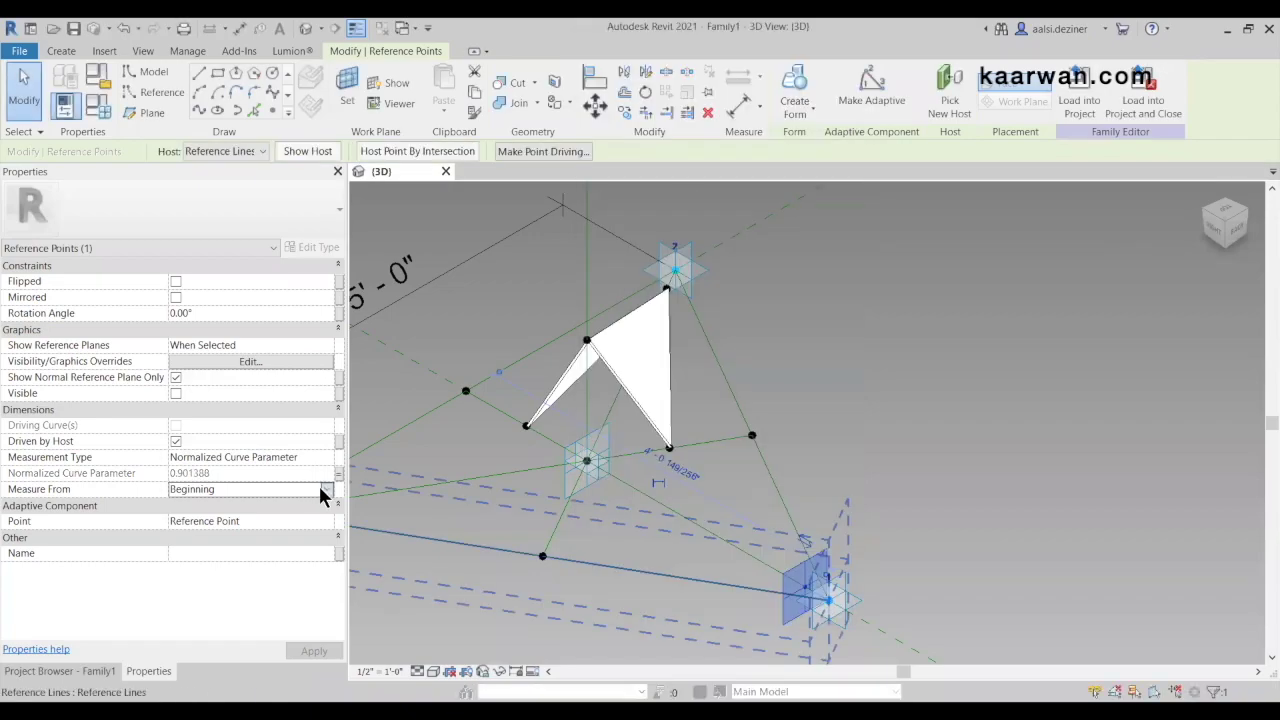
pyautogui.click(322, 492)
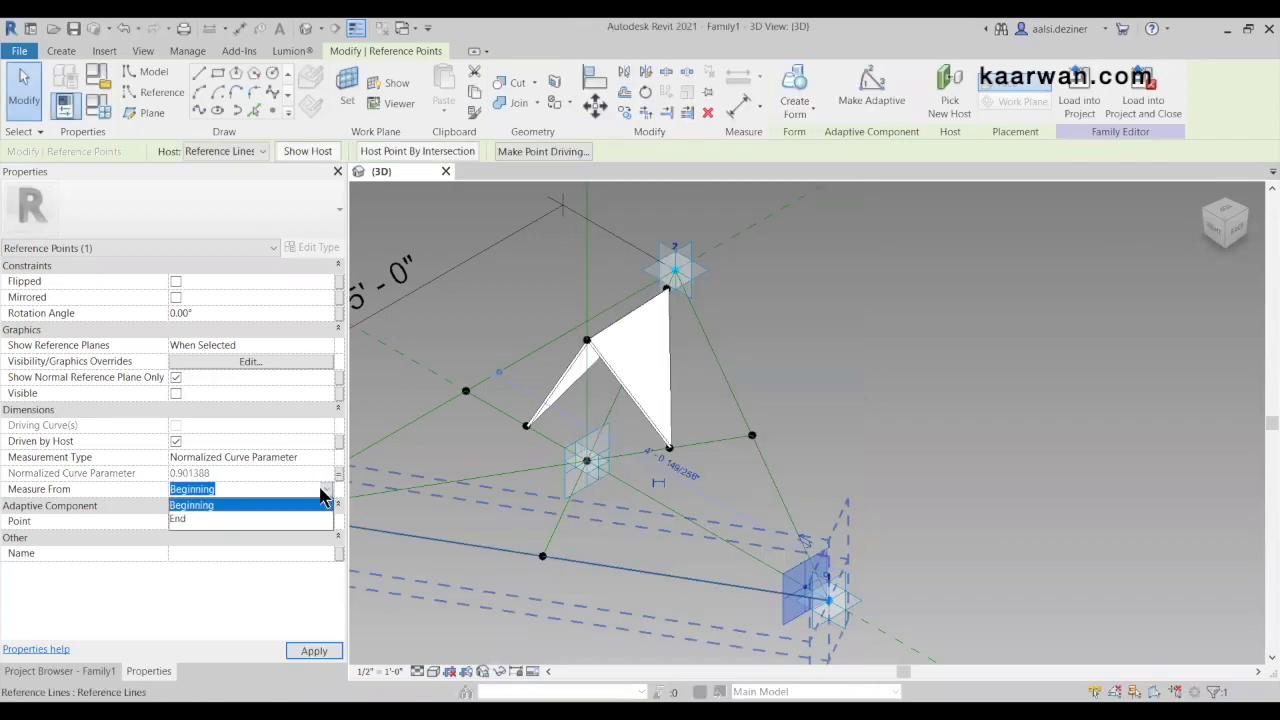
pyautogui.click(252, 519)
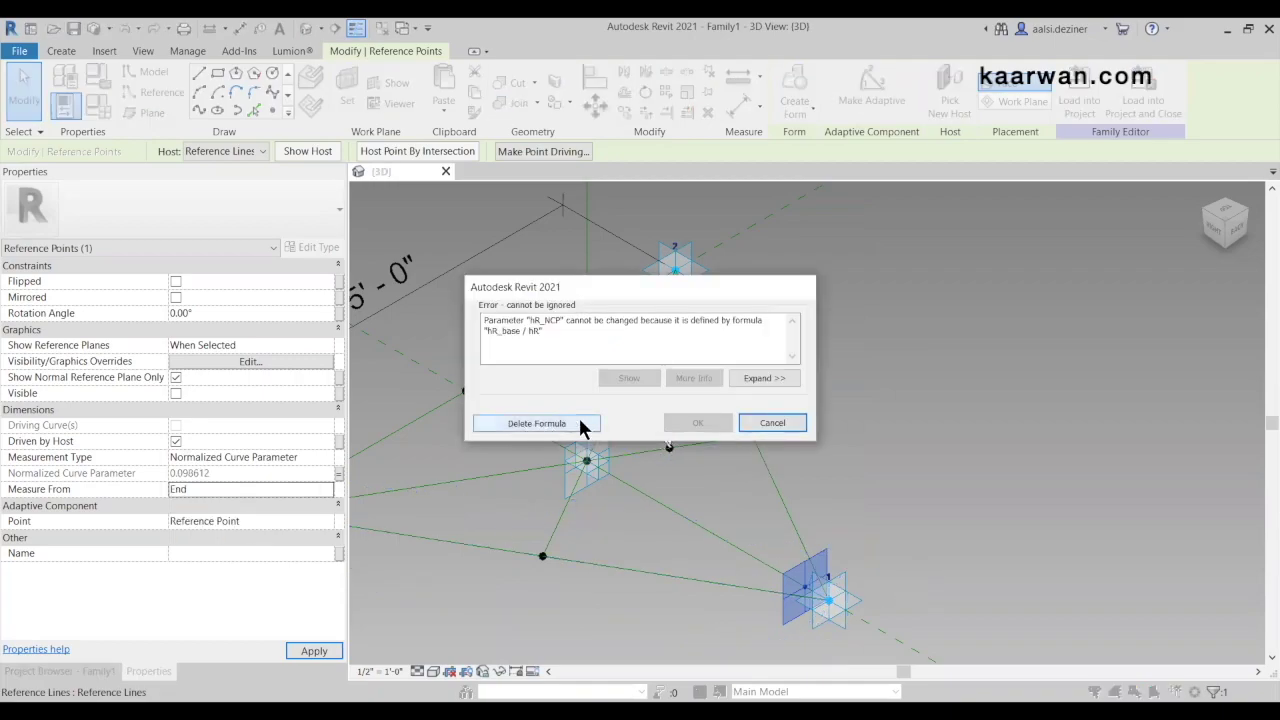
pyautogui.click(578, 424)
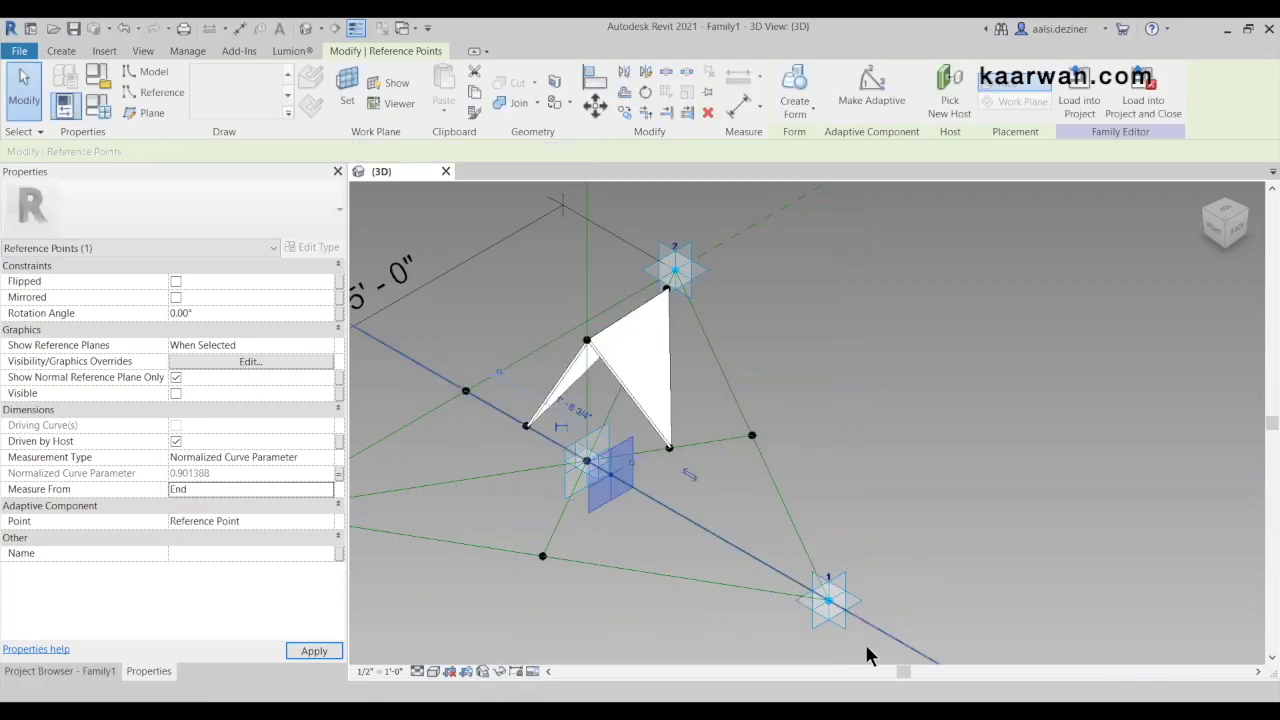
# Move the new reference point along its line toward adaptive point 1, to a normalized curve parameter of about 0.43
pyautogui.scroll(-1, 670, 590)
pyautogui.scroll(-1, 620, 490)
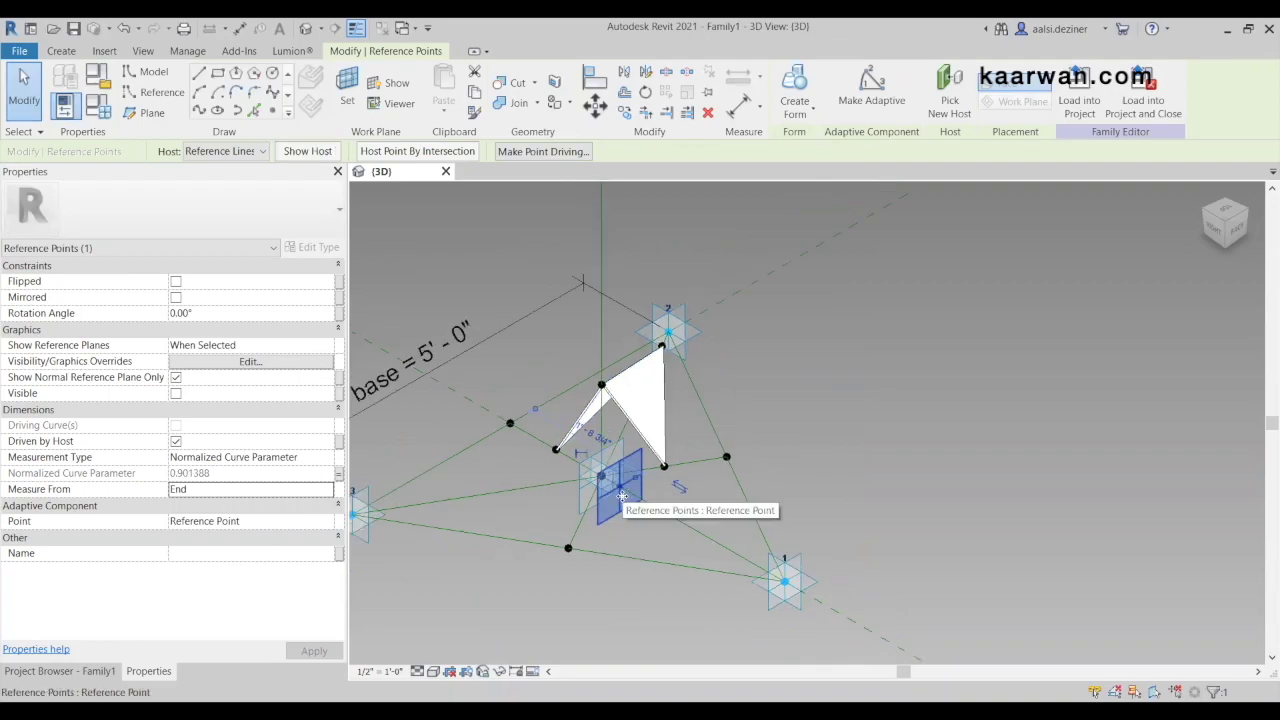
pyautogui.moveTo(651, 514); pyautogui.dragTo(721, 542)
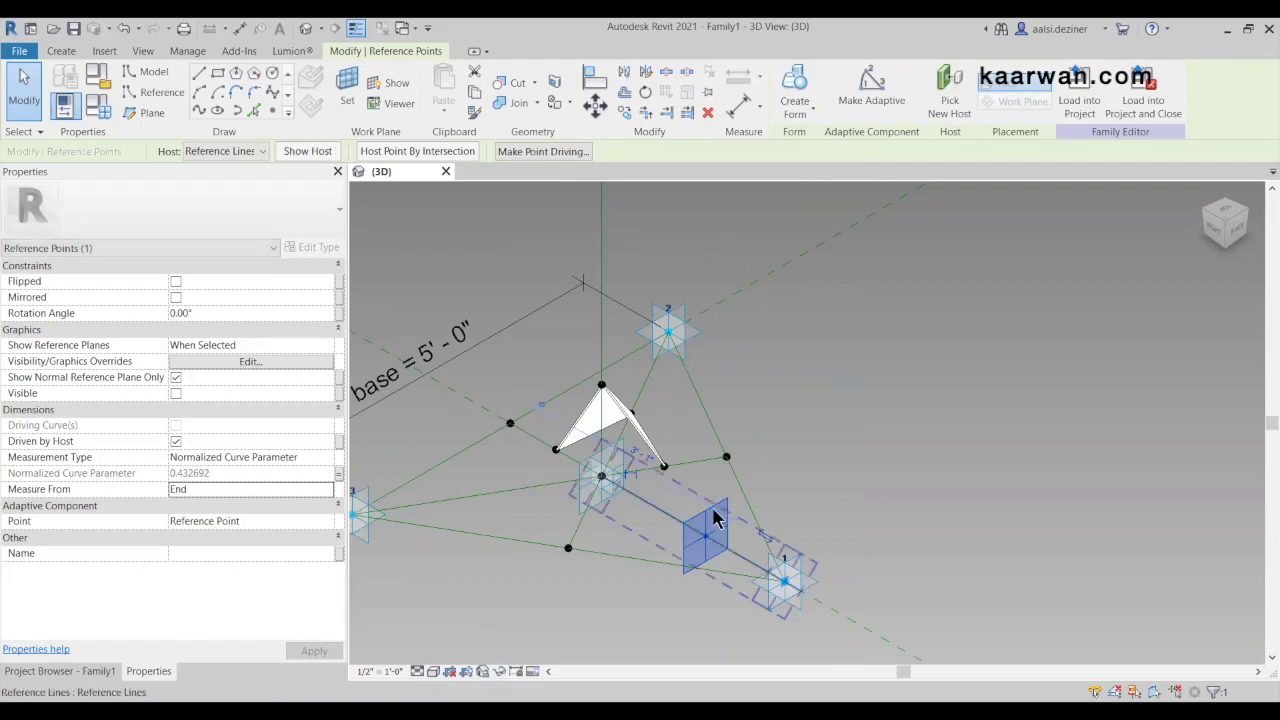
# Set the formula of the hR_NCP family parameter to hR_base / hR
pyautogui.click(98, 110)
pyautogui.click(490, 418)
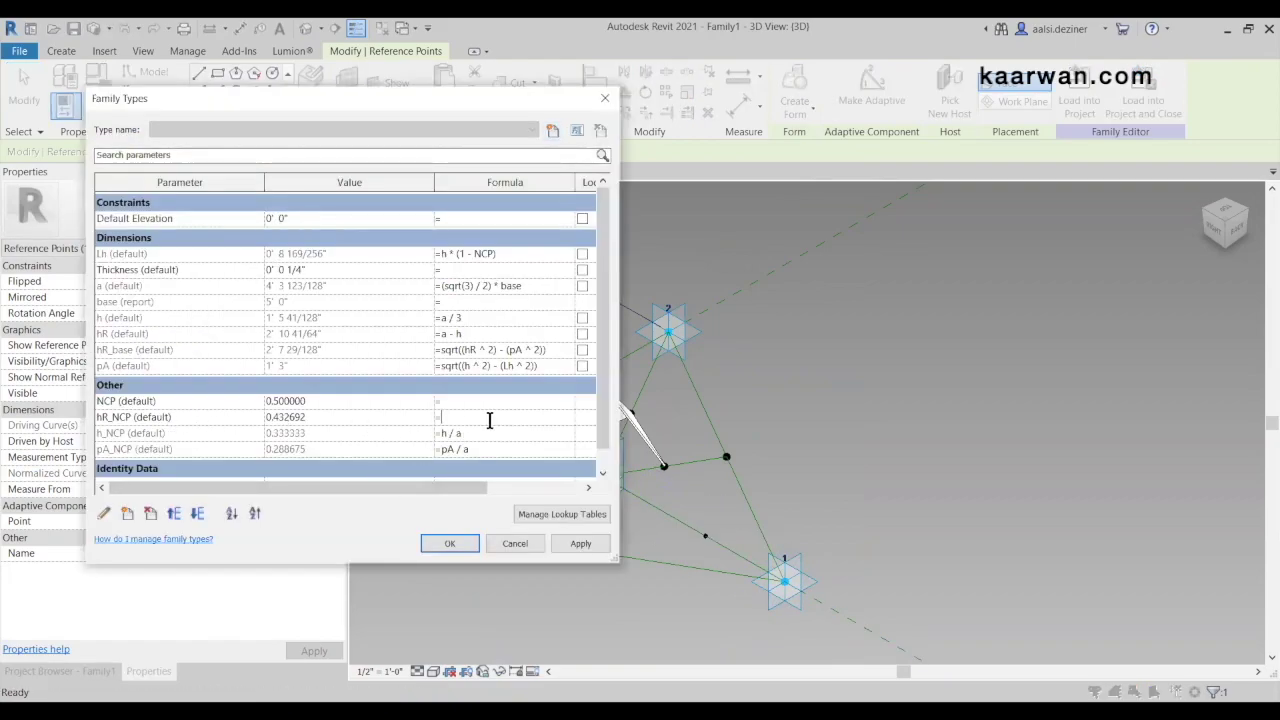
pyautogui.write('hR_base (default)')
pyautogui.press('BackSpace')
pyautogui.press('BackSpace')
pyautogui.press('BackSpace')
pyautogui.press('BackSpace')
pyautogui.press('BackSpace')
pyautogui.press('BackSpace')
pyautogui.write('/ hR')
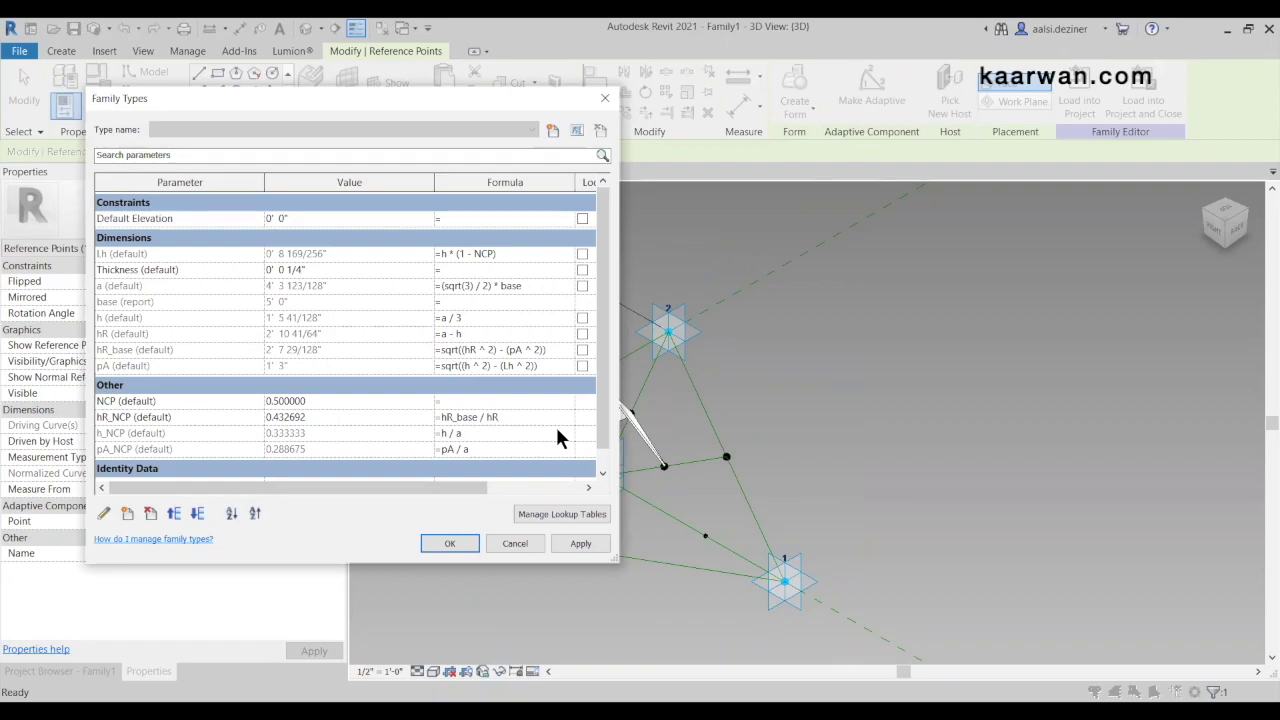
pyautogui.click(450, 543)
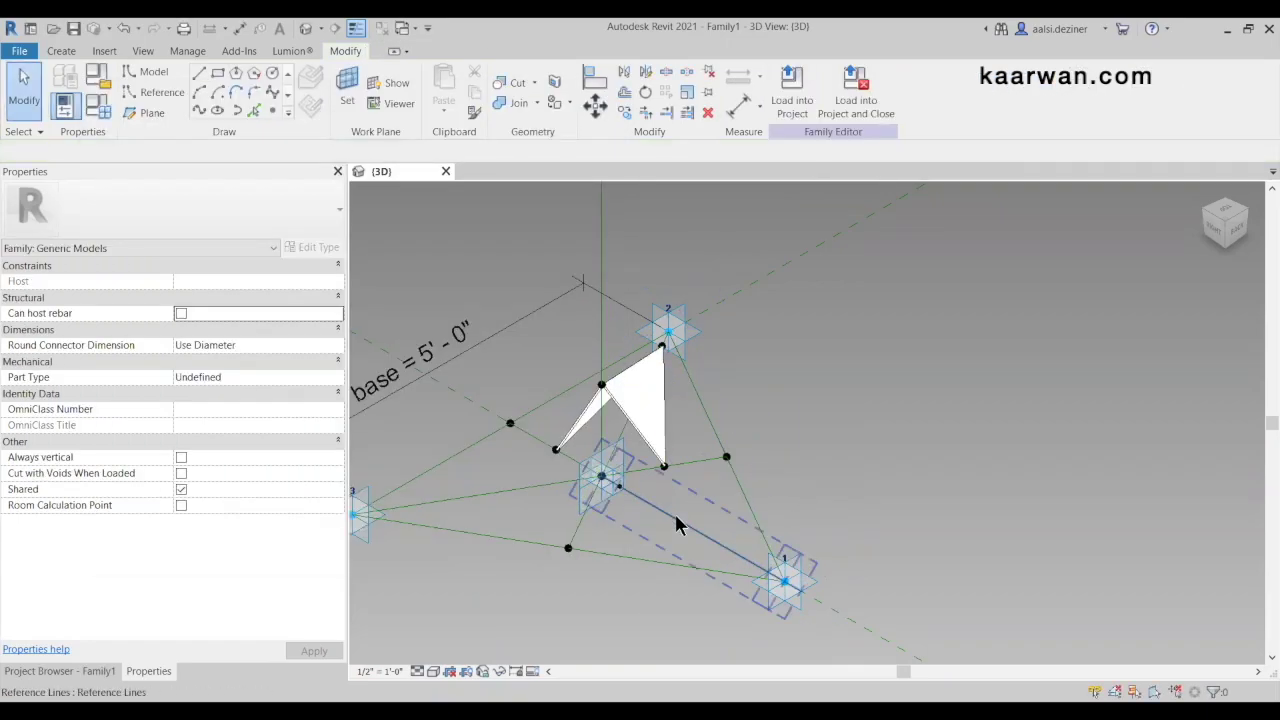
# Try to move the reference point near the centre along its line toward adaptive point 1
pyautogui.click(610, 485)
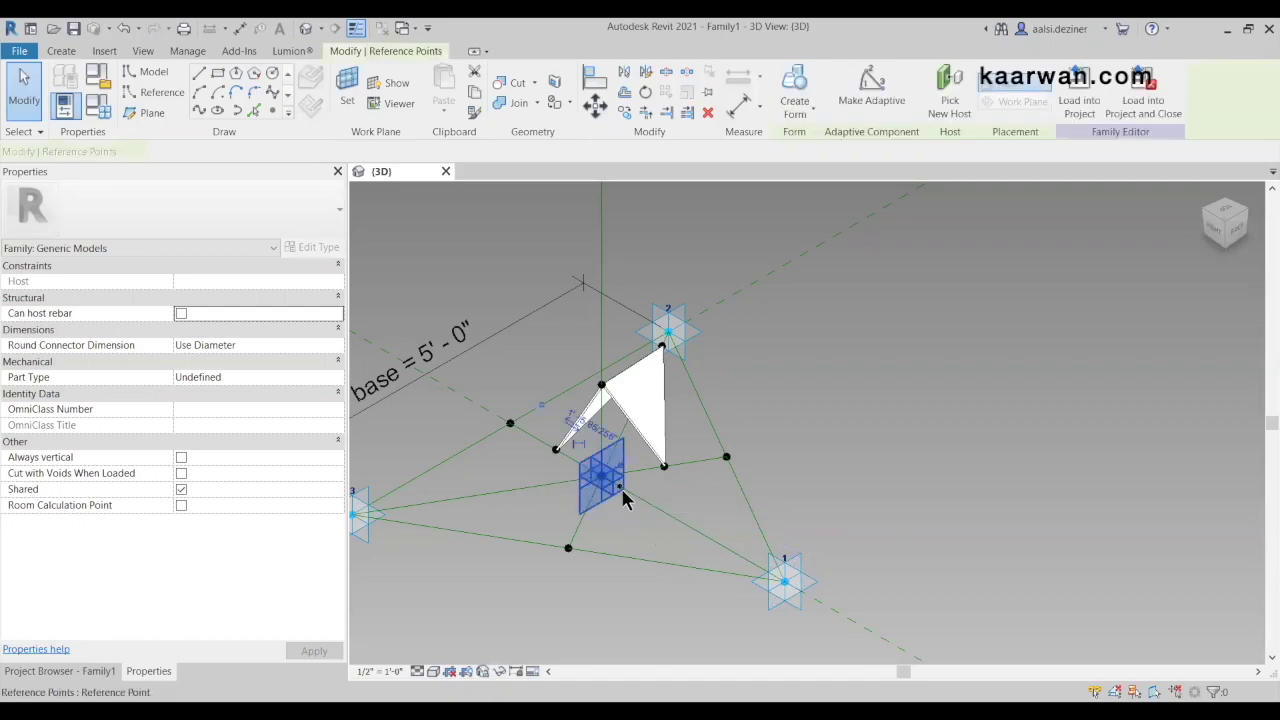
pyautogui.scroll(5, 612, 470)
pyautogui.press('Escape')
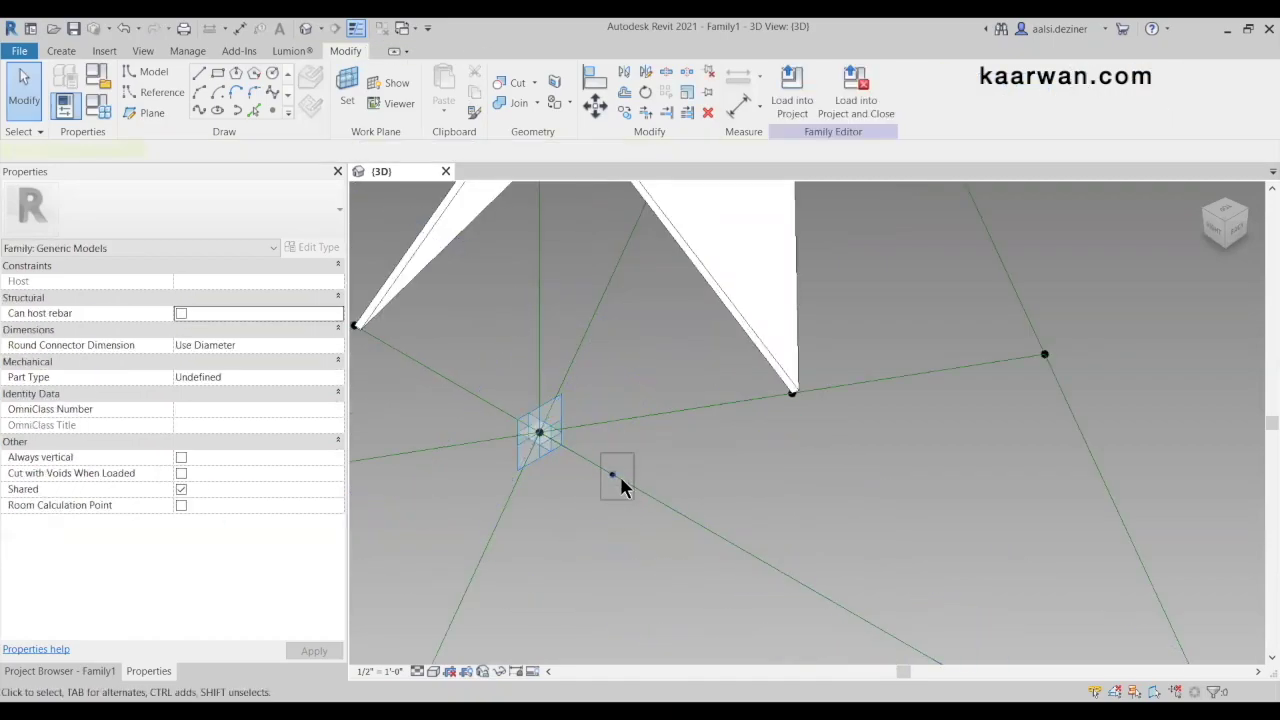
pyautogui.click(614, 474)
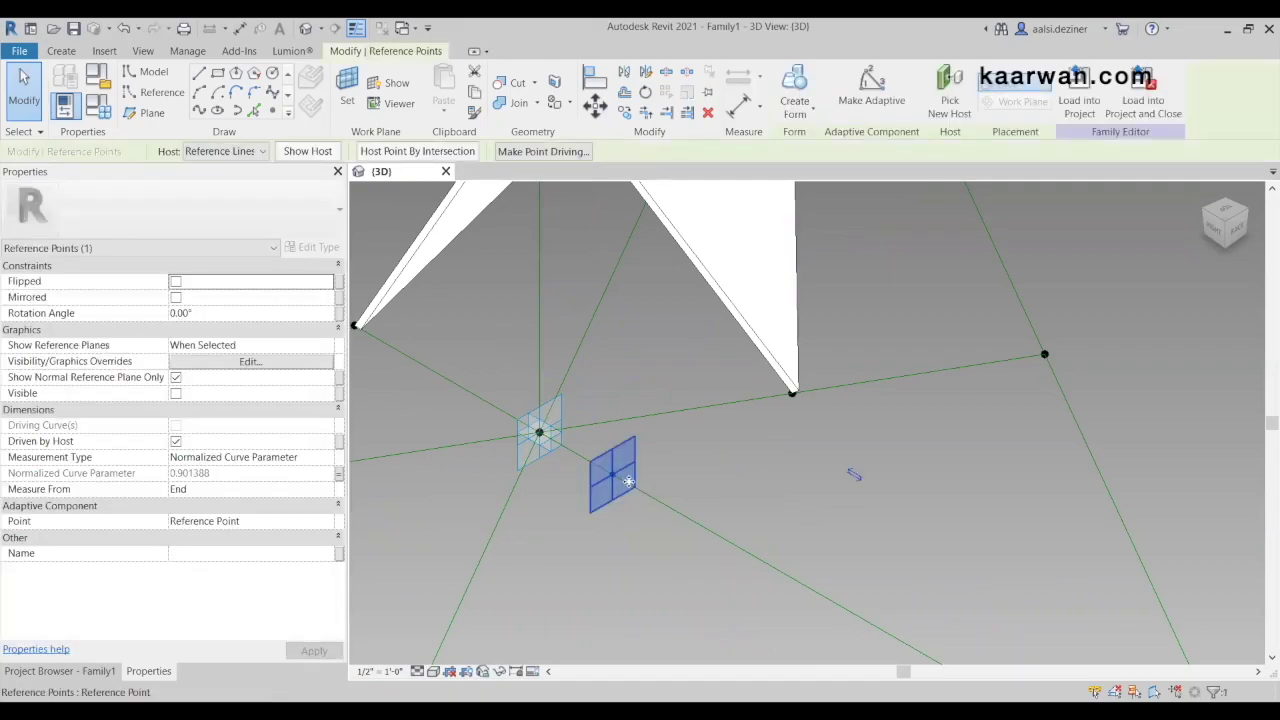
pyautogui.moveTo(657, 496); pyautogui.dragTo(630, 470)
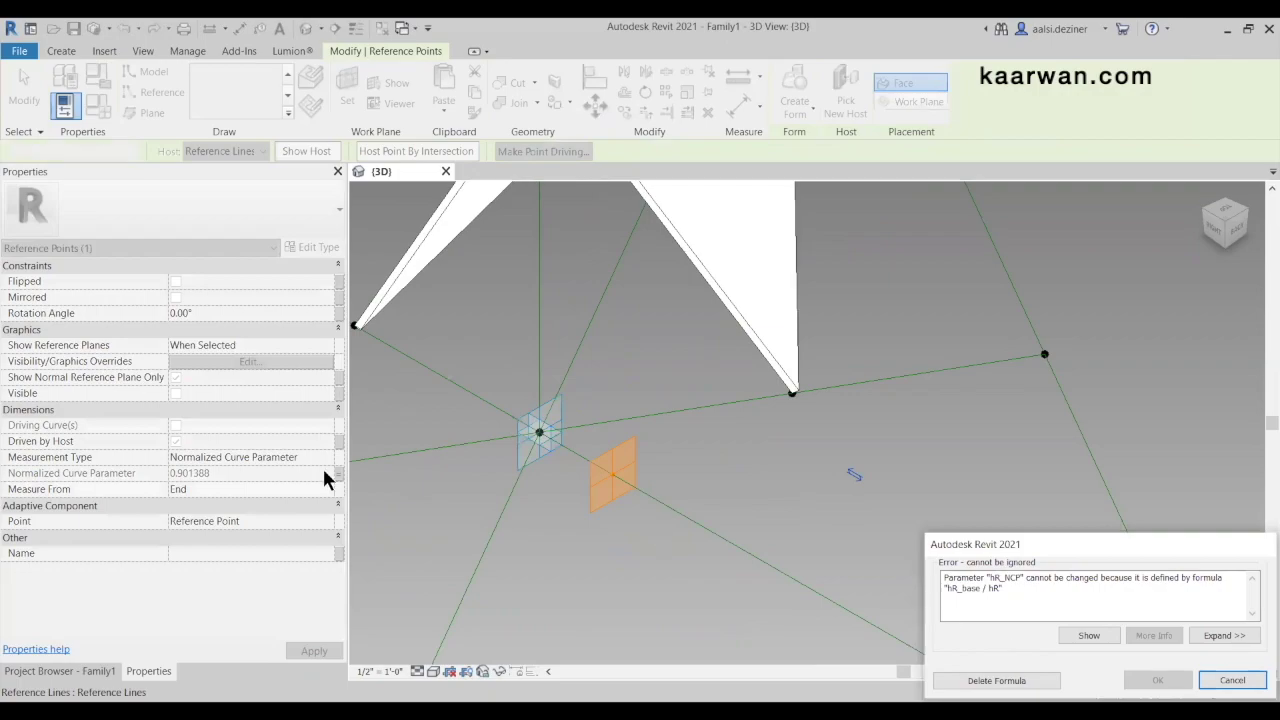
pyautogui.press('Escape')
pyautogui.scroll(-2, 660, 433)
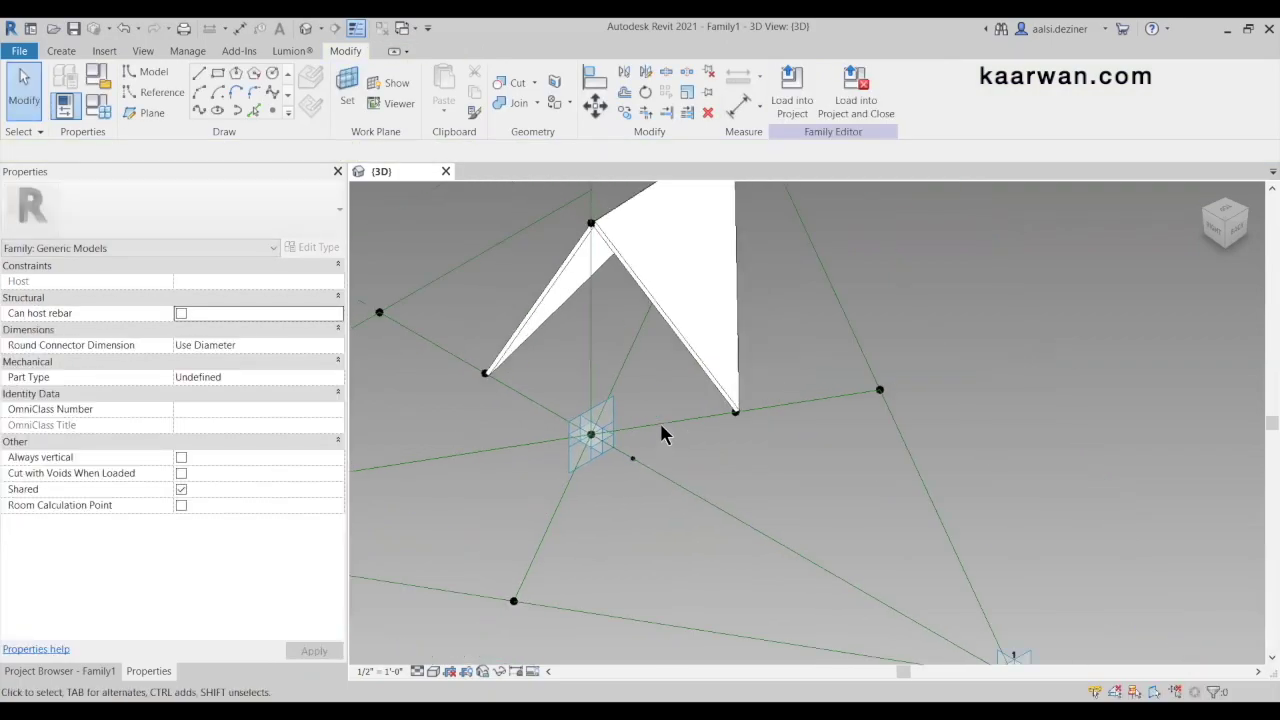
pyautogui.scroll(-2, 700, 480)
pyautogui.scroll(-1, 800, 560)
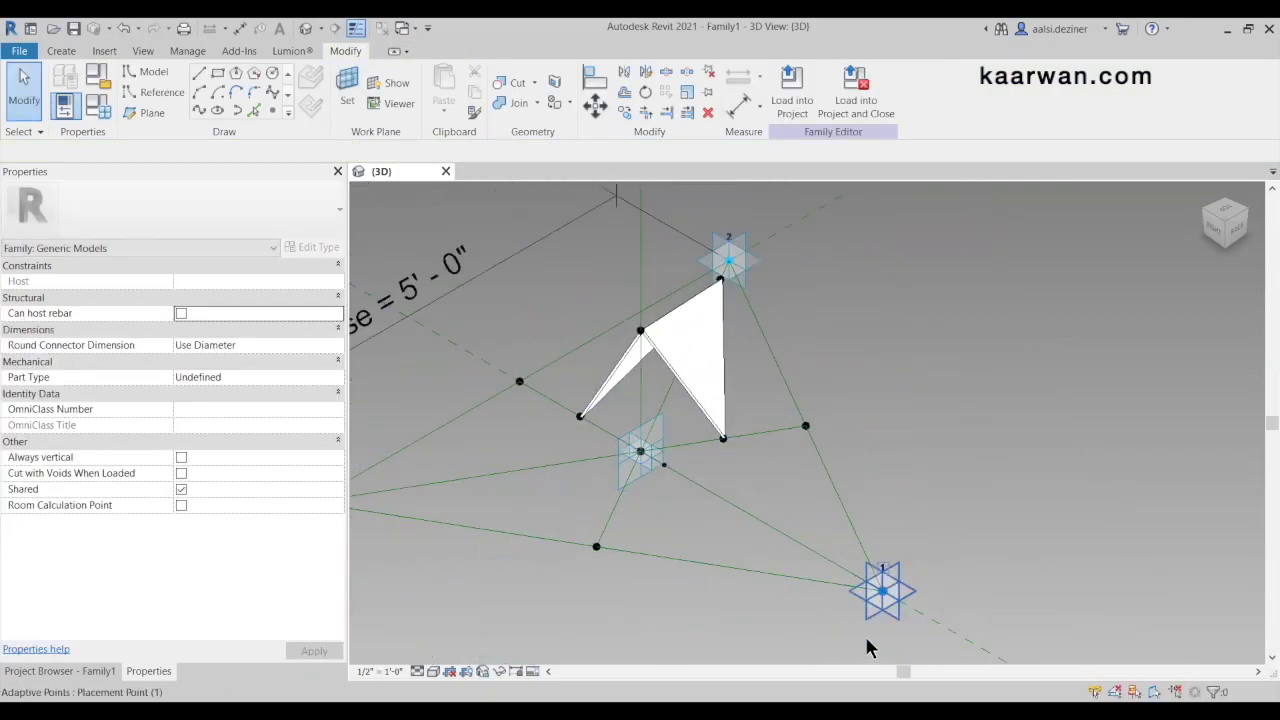
pyautogui.scroll(2, 655, 466)
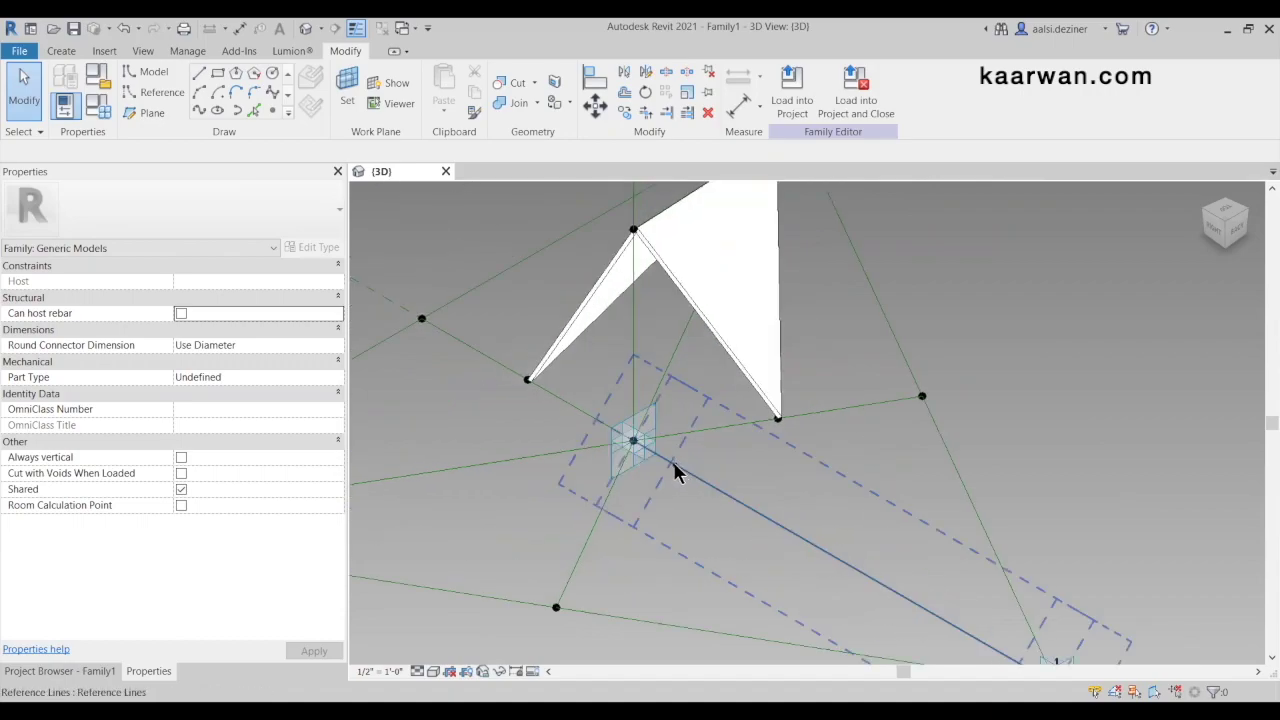
pyautogui.scroll(1, 670, 465)
pyautogui.click(697, 474)
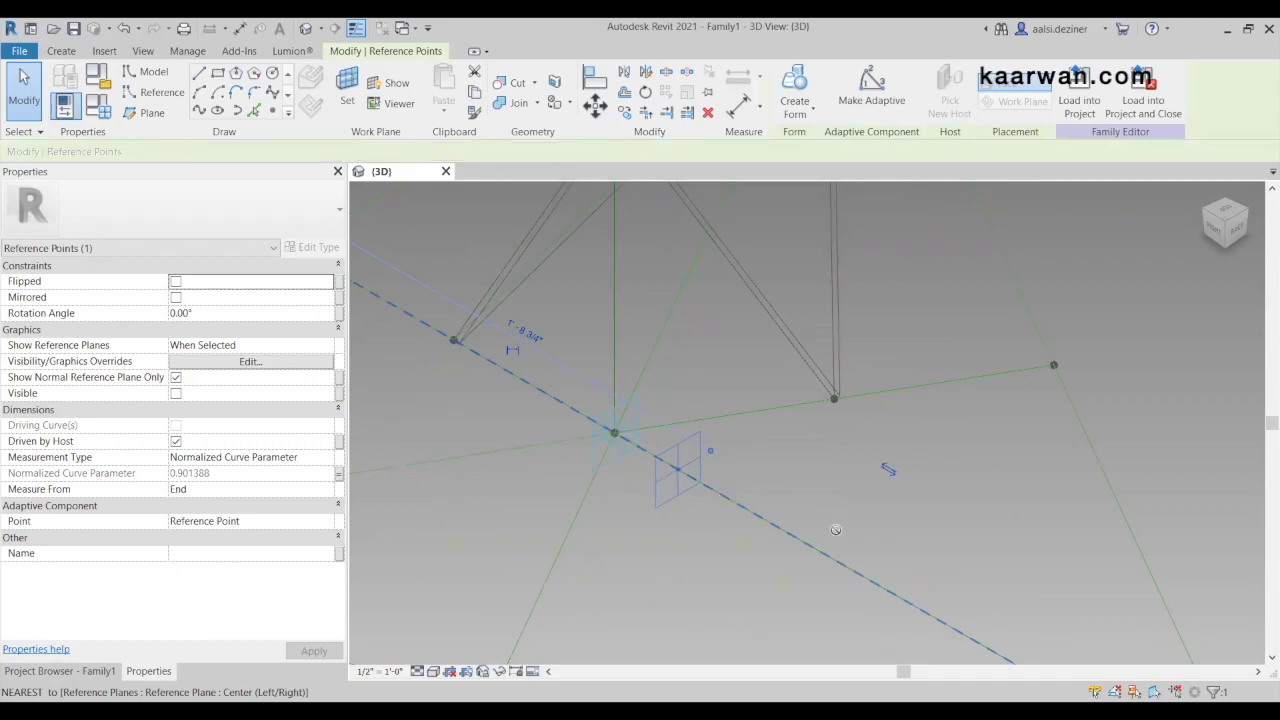
pyautogui.moveTo(836, 530); pyautogui.dragTo(763, 534)
pyautogui.press('Escape')
pyautogui.scroll(-3, 678, 452)
pyautogui.scroll(-1, 654, 500)
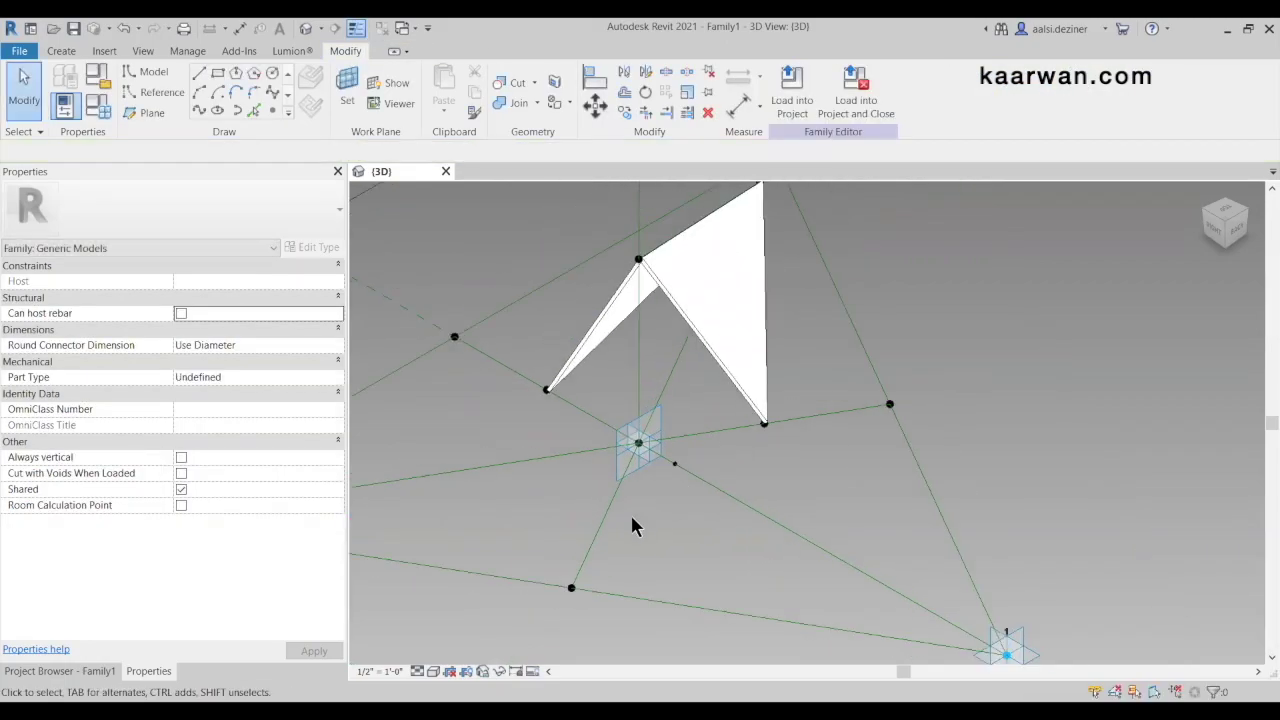
# Set the Measure From option of the reference point near the centre to Beginning and delete the formula driving hR_NCP
pyautogui.scroll(4, 668, 468)
pyautogui.moveTo(663, 446); pyautogui.dragTo(697, 504)
pyautogui.scroll(-3, 718, 438)
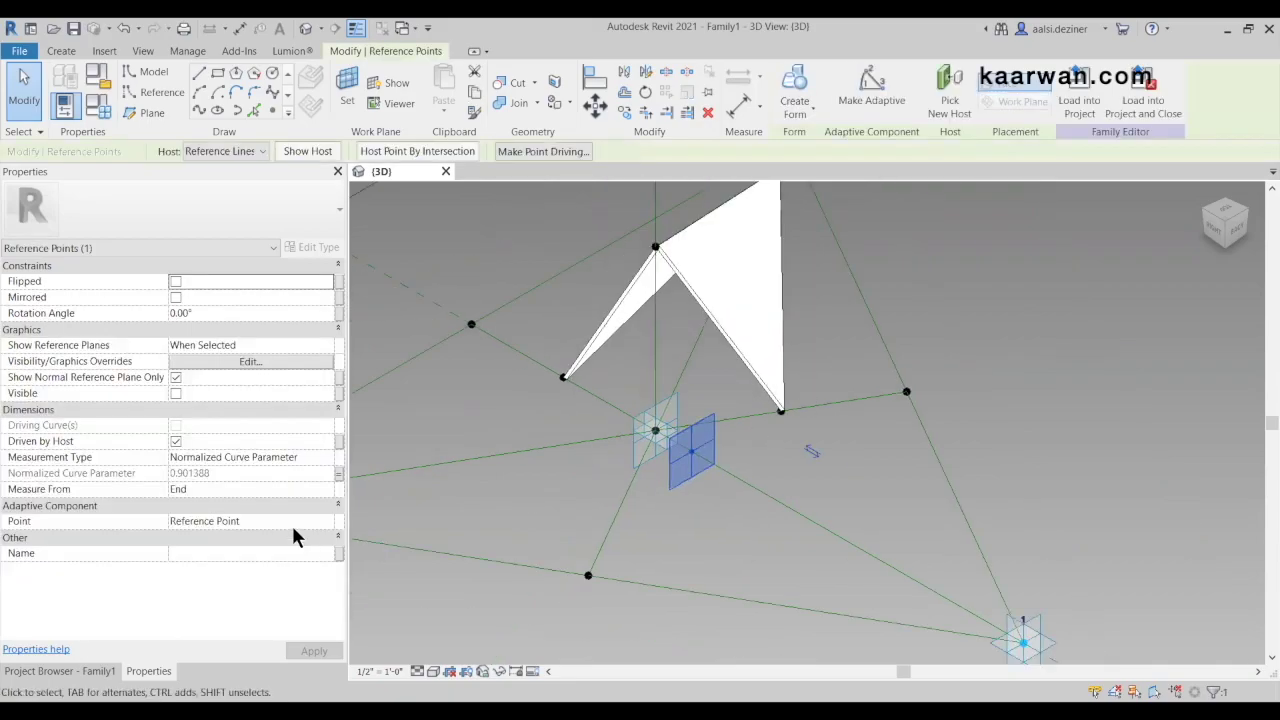
pyautogui.click(272, 490)
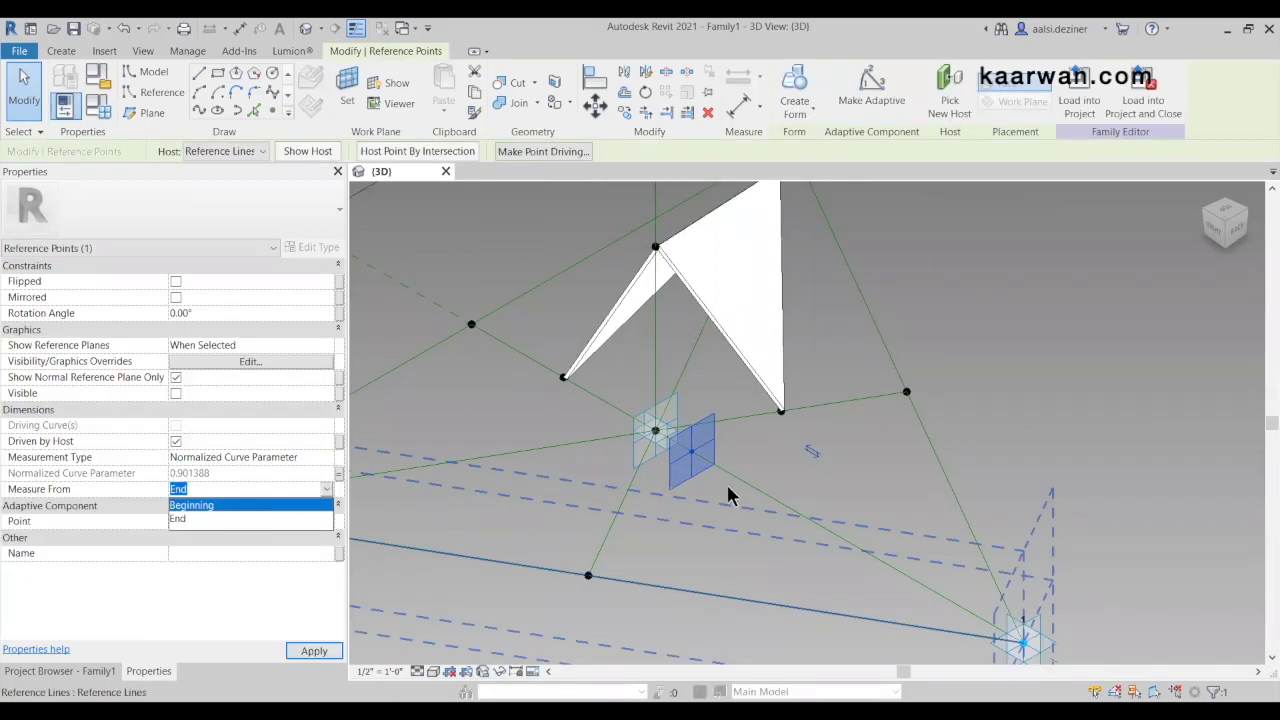
pyautogui.click(589, 455)
pyautogui.click(568, 423)
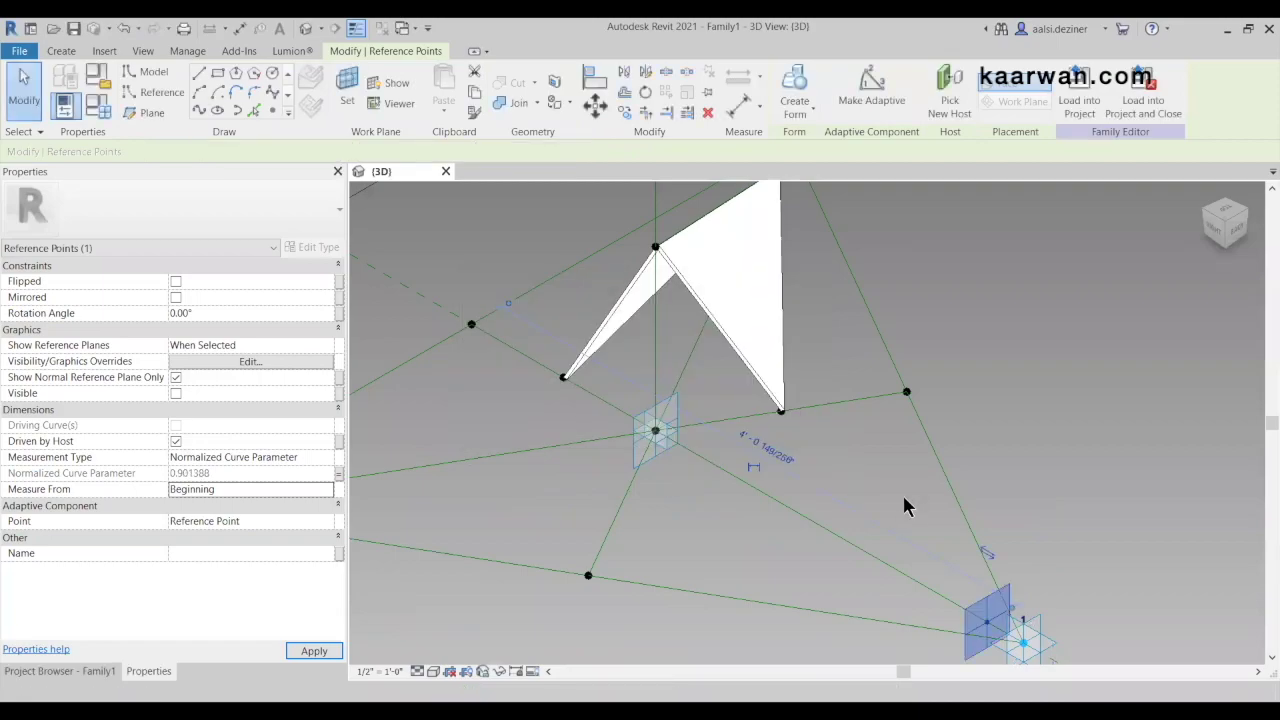
# Check which family parameter is associated with the reference point's Normalized Curve Parameter, keeping hR_NCP
pyautogui.scroll(-2, 718, 442)
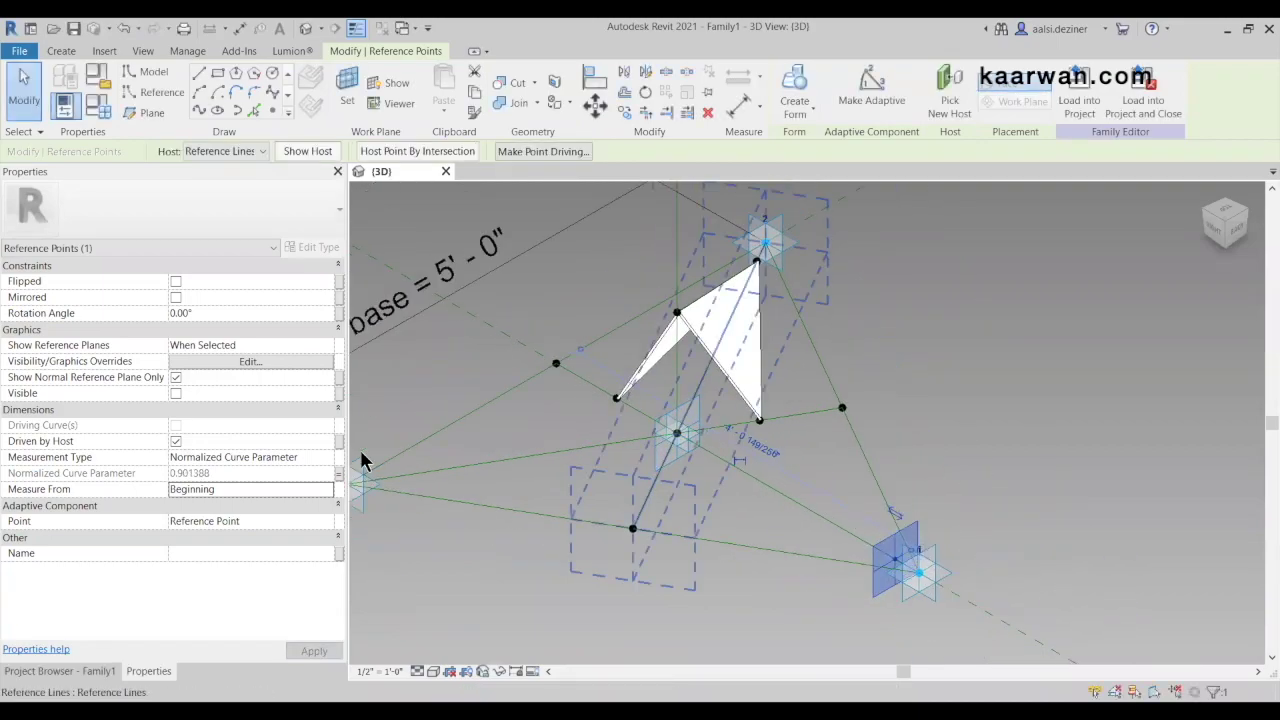
pyautogui.click(339, 474)
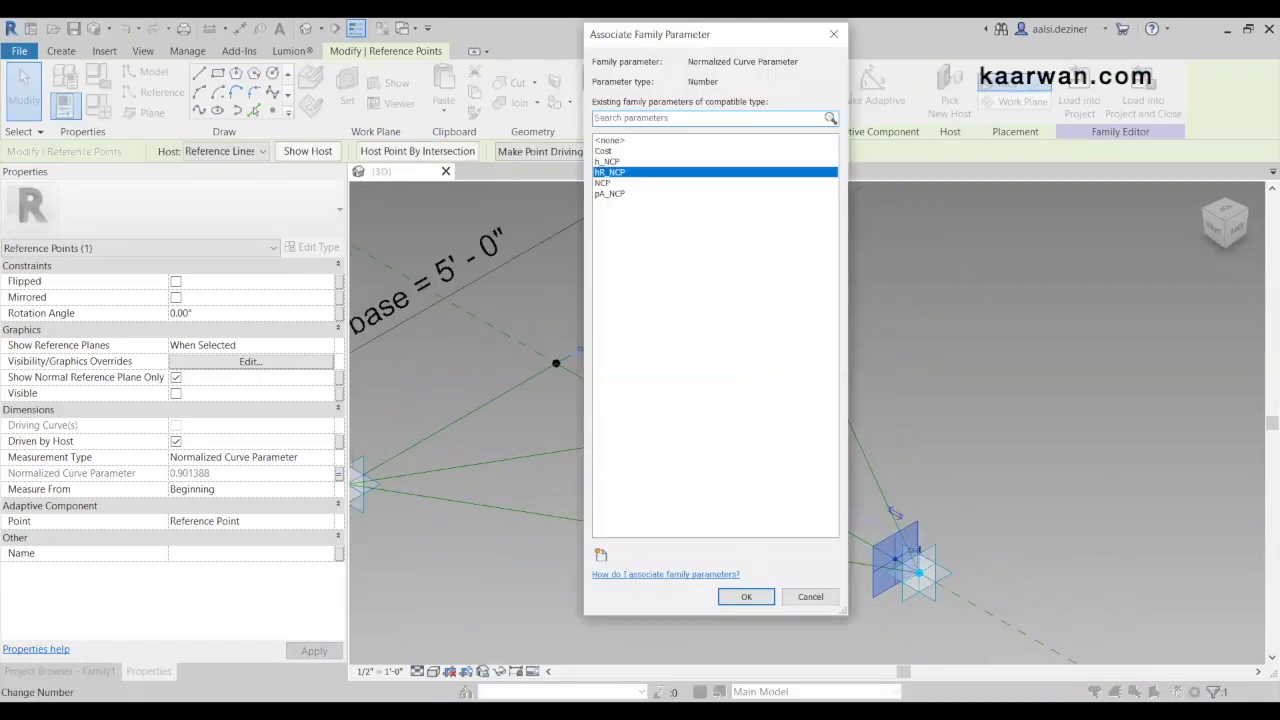
pyautogui.click(746, 591)
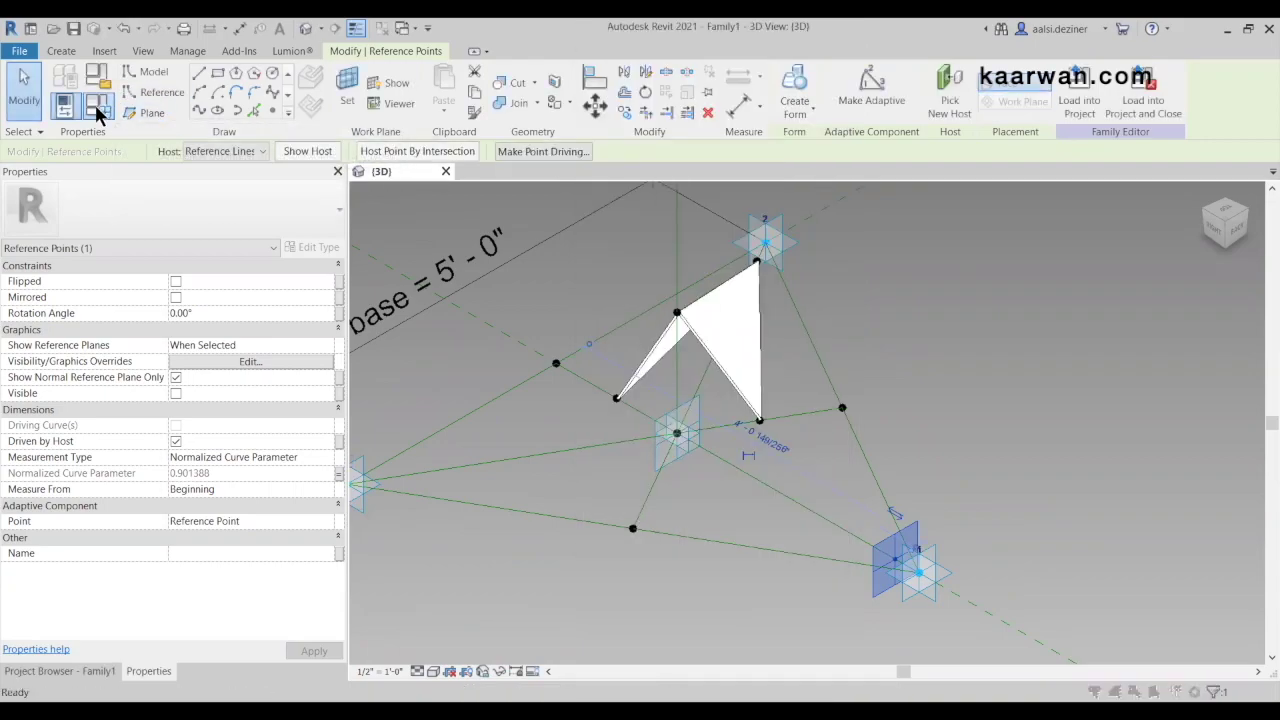
# Re-enter hR_base / hR as the formula of the hR_NCP family parameter
pyautogui.click(99, 112)
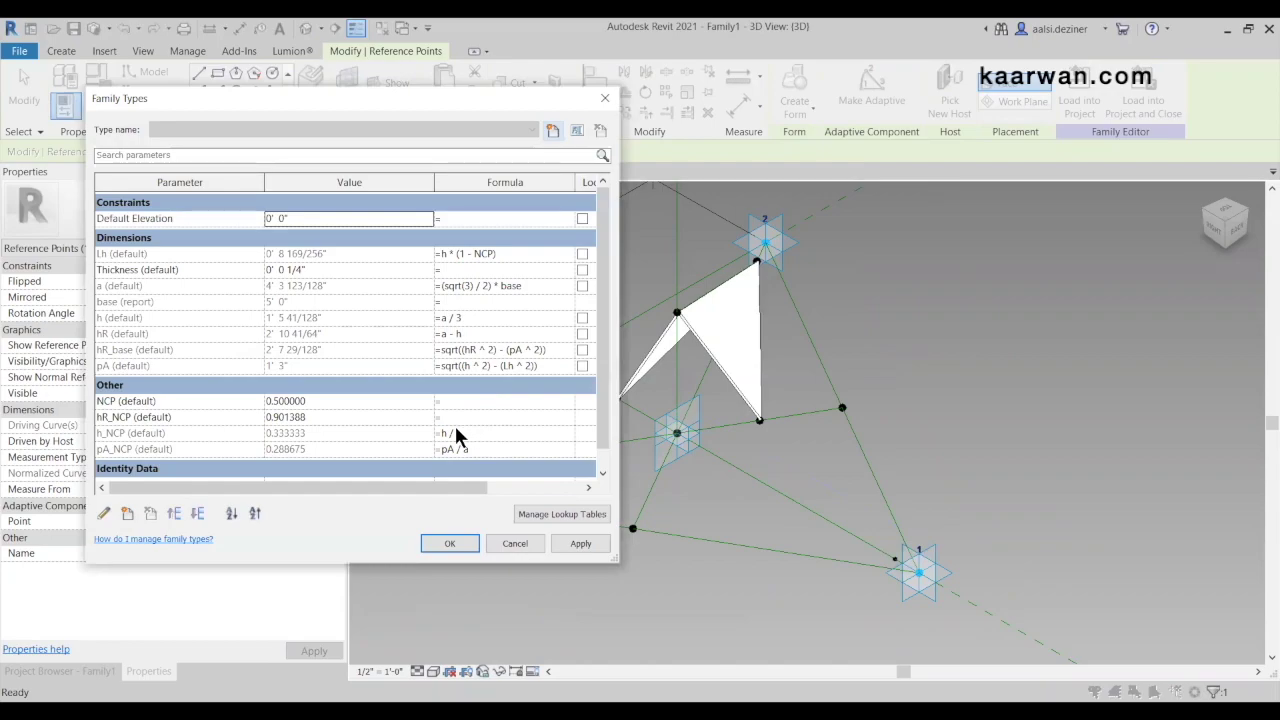
pyautogui.click(456, 417)
pyautogui.write('hR_base (default)')
pyautogui.press('BackSpace')
pyautogui.press('BackSpace')
pyautogui.press('BackSpace')
pyautogui.press('BackSpace')
pyautogui.press('BackSpace')
pyautogui.press('BackSpace')
pyautogui.press('BackSpace')
pyautogui.press('BackSpace')
pyautogui.press('BackSpace')
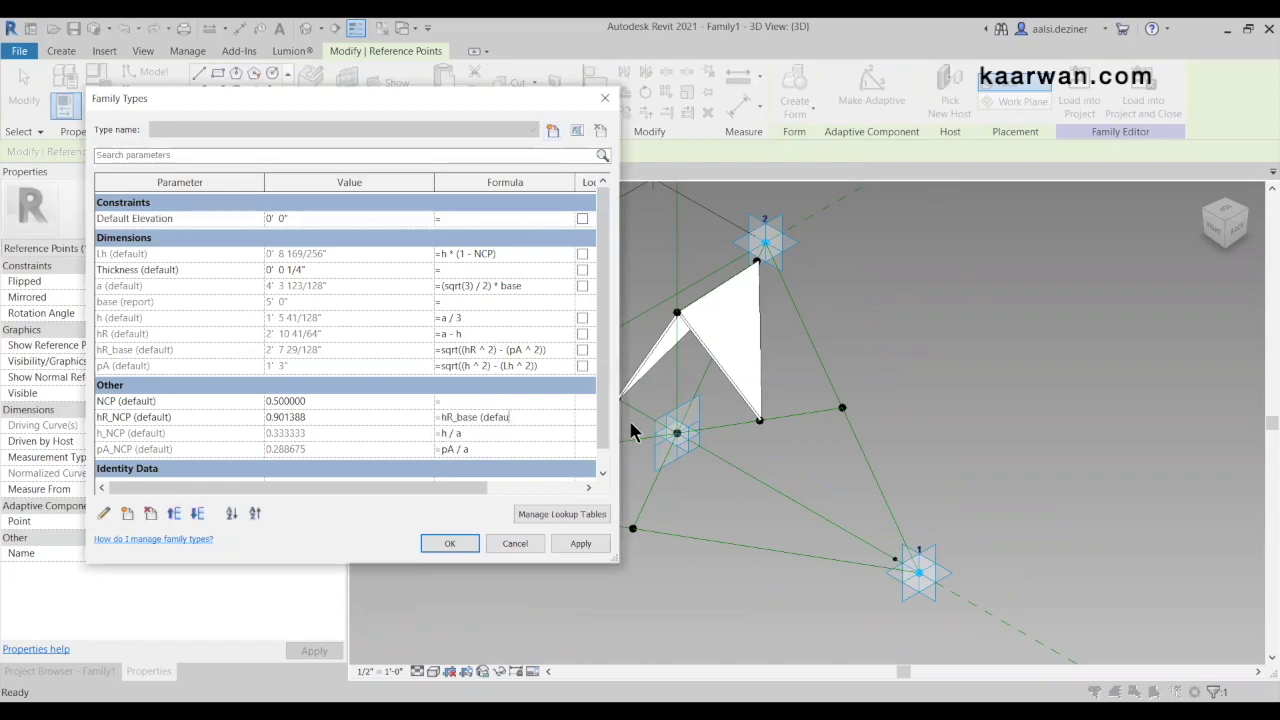
pyautogui.write('/ hR')
pyautogui.click(450, 545)
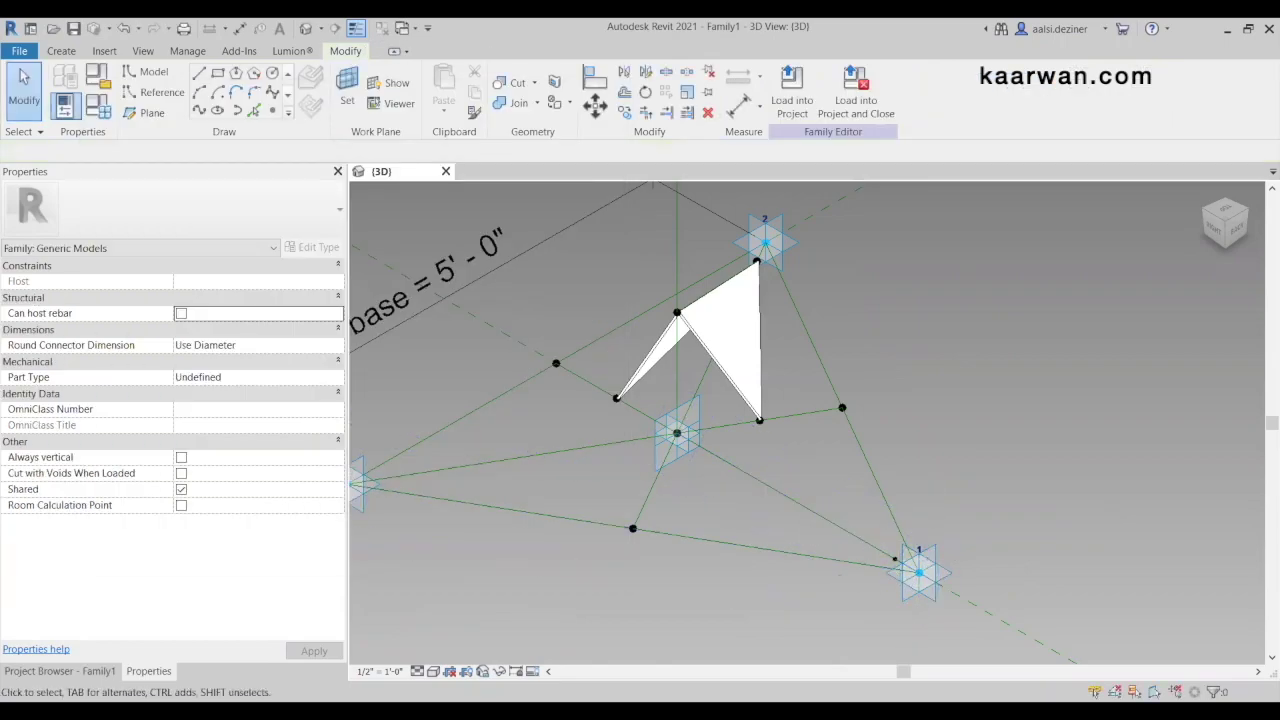
# Connect the panel's lower corner point to the reference point near adaptive point 1 with a line and make it a reference line
pyautogui.scroll(4, 894, 525)
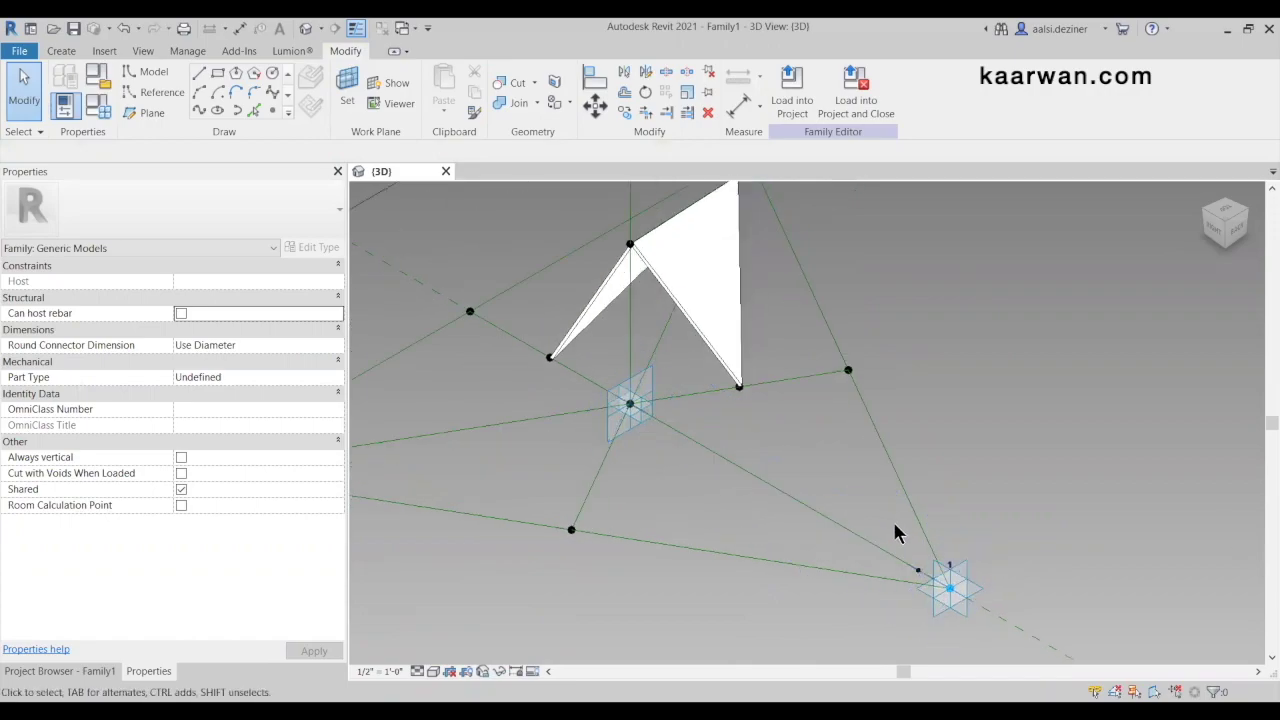
pyautogui.moveTo(749, 435); pyautogui.dragTo(815, 501, button='middle')
pyautogui.moveTo(691, 368); pyautogui.dragTo(760, 431)
pyautogui.click(198, 110)
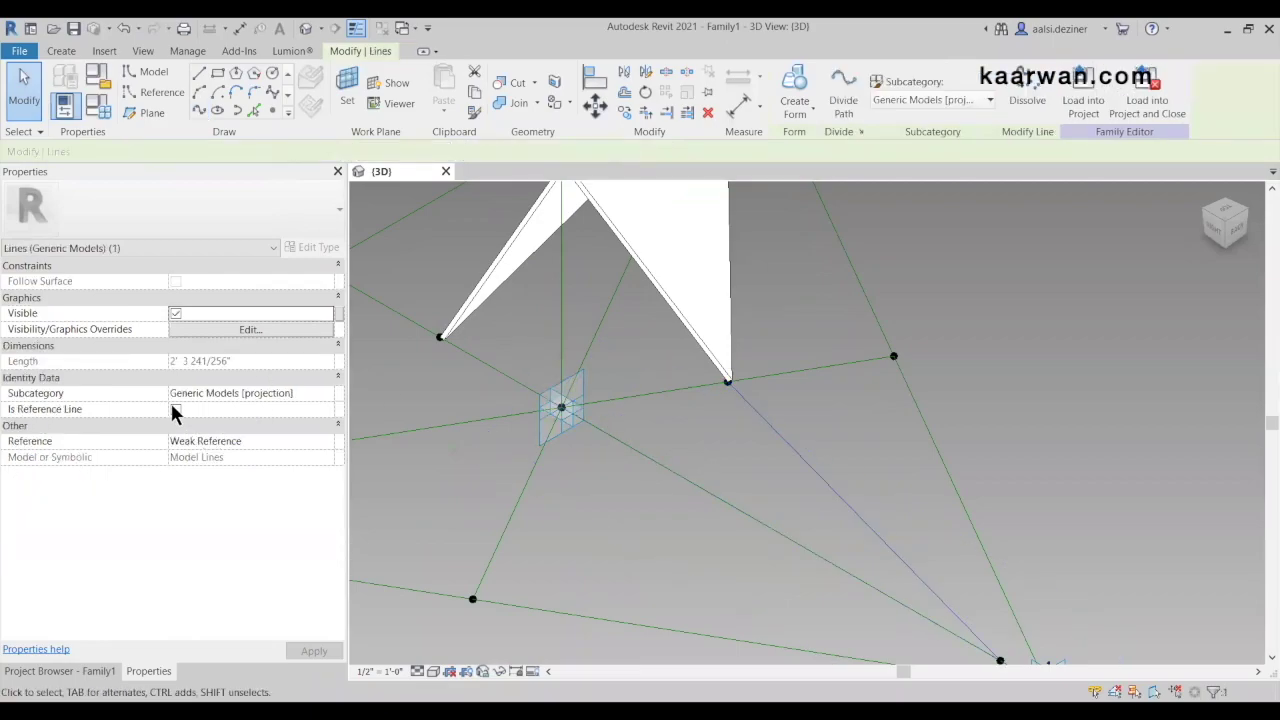
pyautogui.click(175, 409)
pyautogui.scroll(-2, 829, 431)
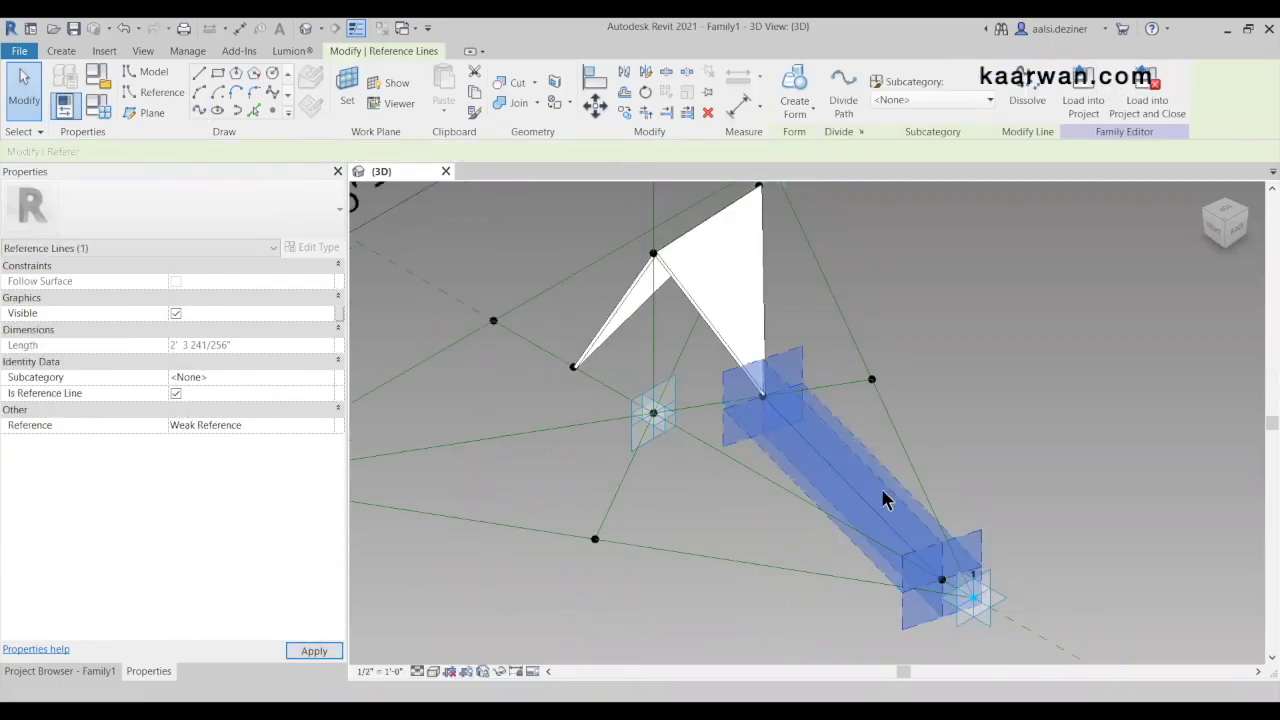
pyautogui.scroll(-2, 884, 493)
pyautogui.scroll(3, 915, 527)
pyautogui.click(1103, 441)
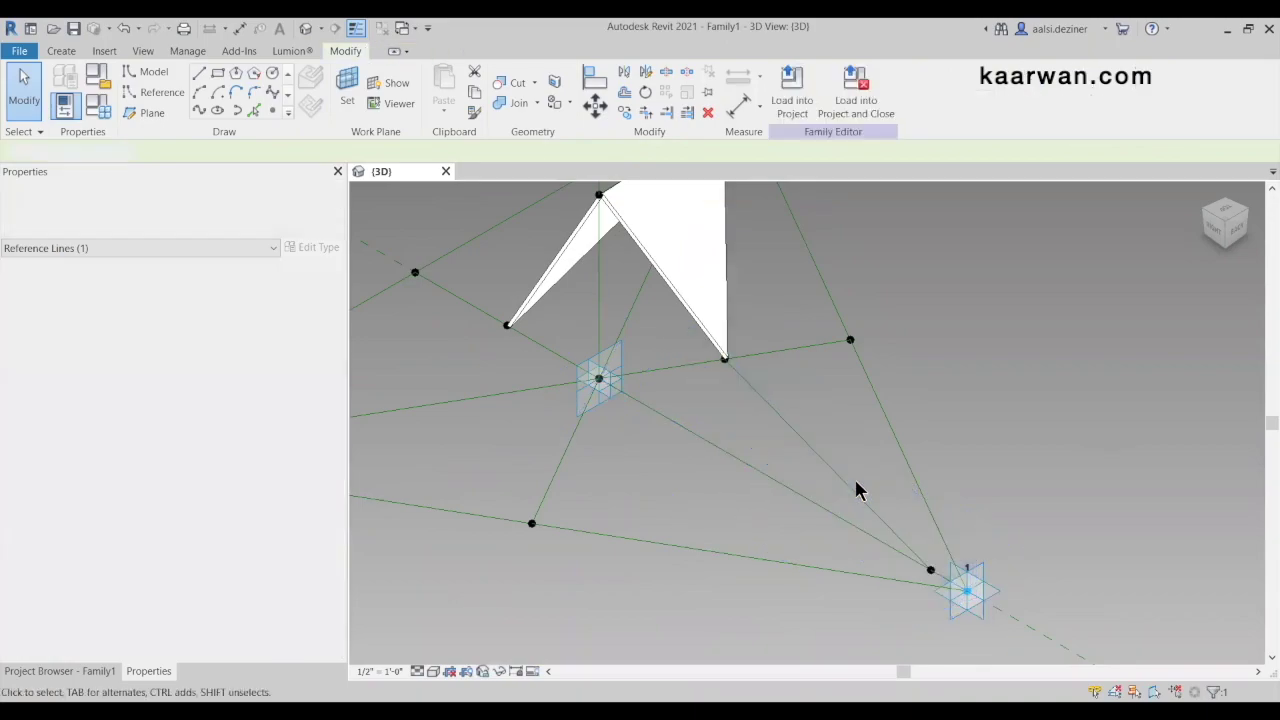
# Connect the apex point of the folded panel to the reference point near adaptive point 1 and make that line a reference line
pyautogui.scroll(4, 857, 490)
pyautogui.moveTo(857, 524); pyautogui.dragTo(965, 612)
pyautogui.scroll(-2, 937, 589)
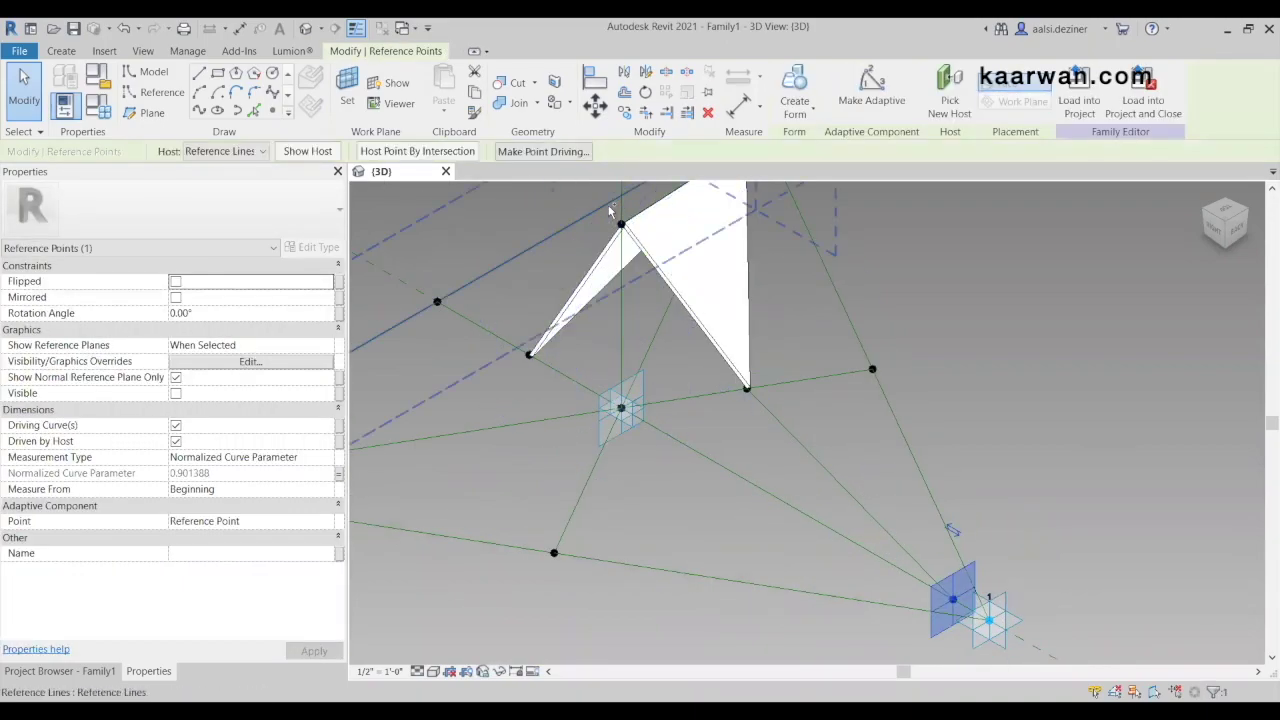
pyautogui.keyDown('ctrl'); pyautogui.click(620, 224); pyautogui.keyUp('ctrl')
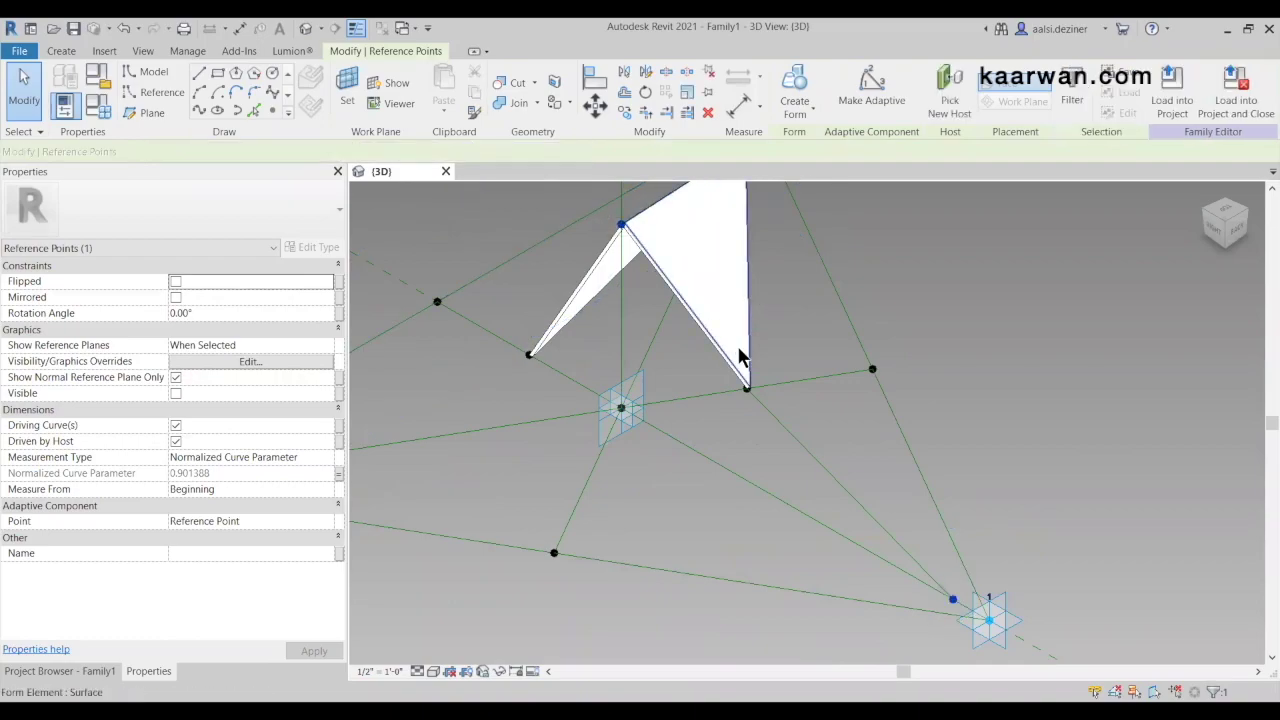
pyautogui.keyDown('shift'); pyautogui.moveTo(812, 388); pyautogui.dragTo(834, 491, button='middle'); pyautogui.keyUp('shift')
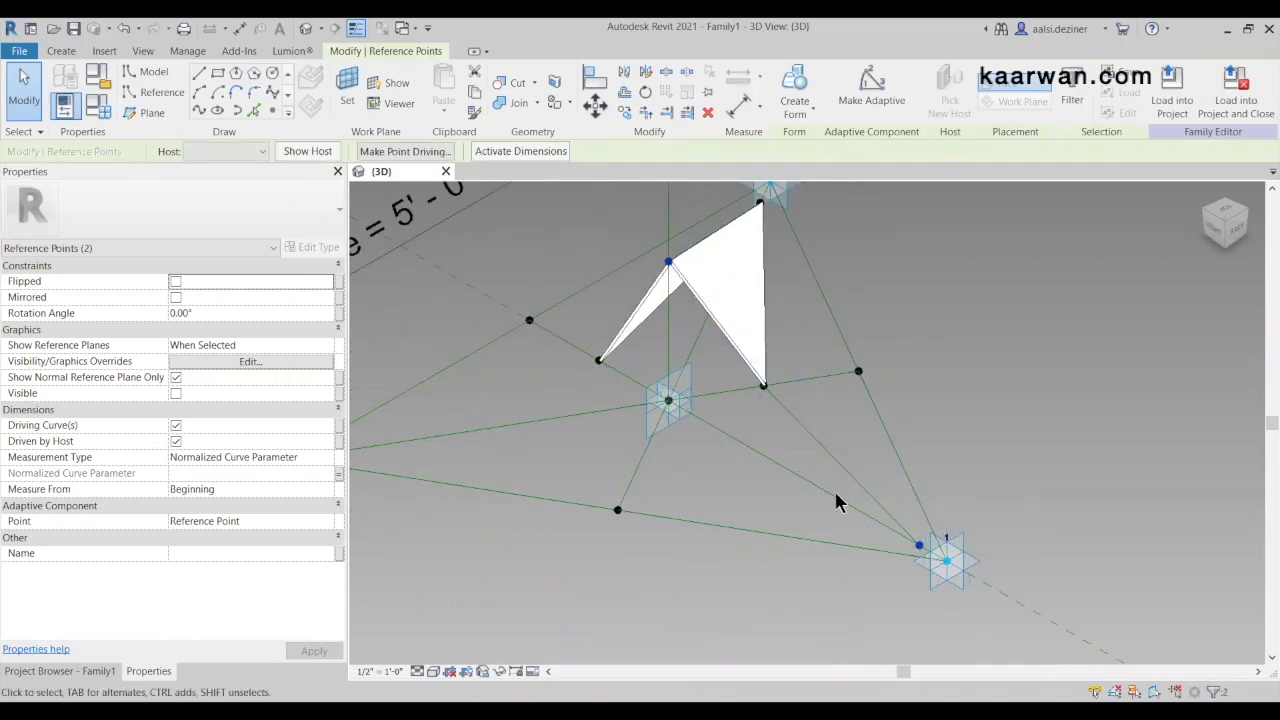
pyautogui.click(199, 110)
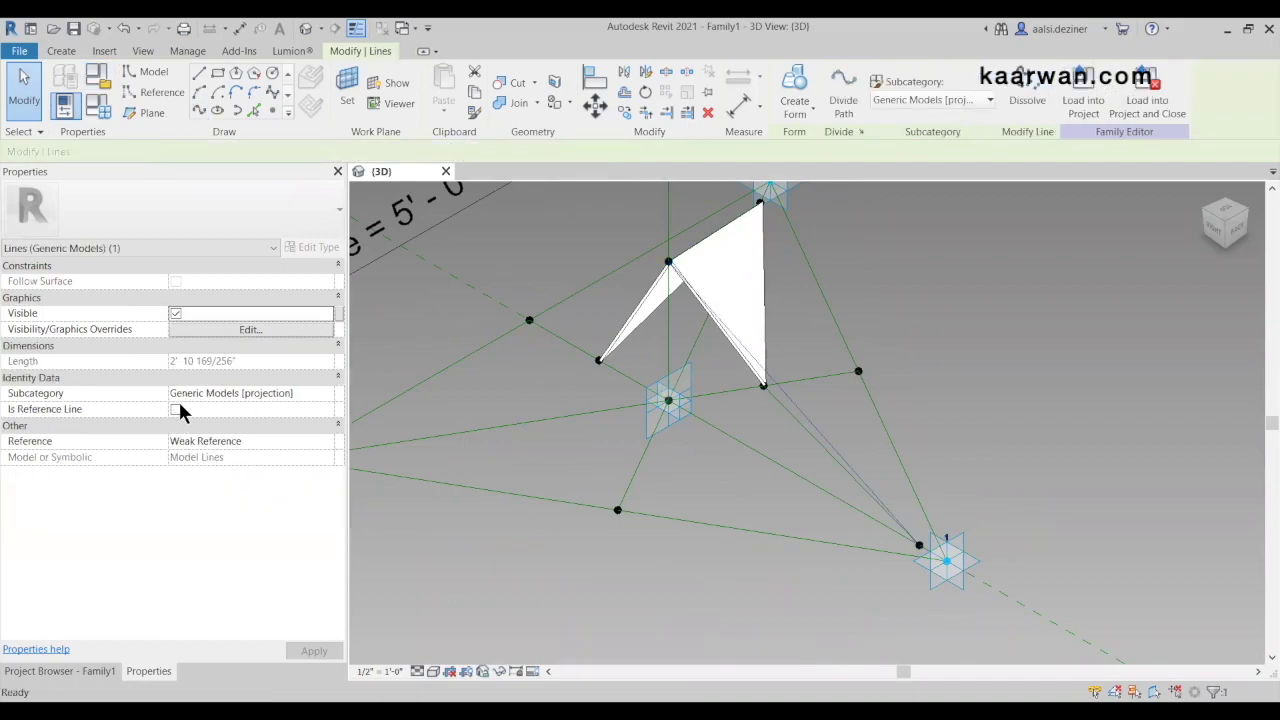
pyautogui.click(175, 408)
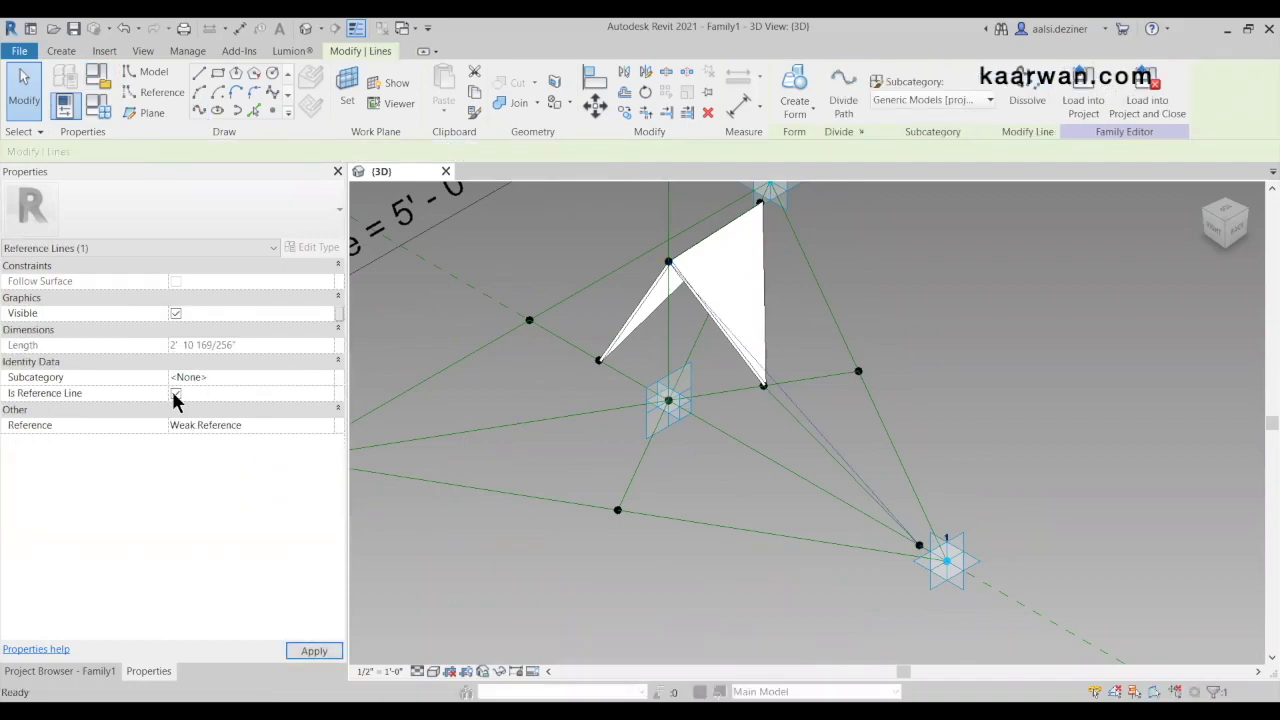
pyautogui.click(1052, 476)
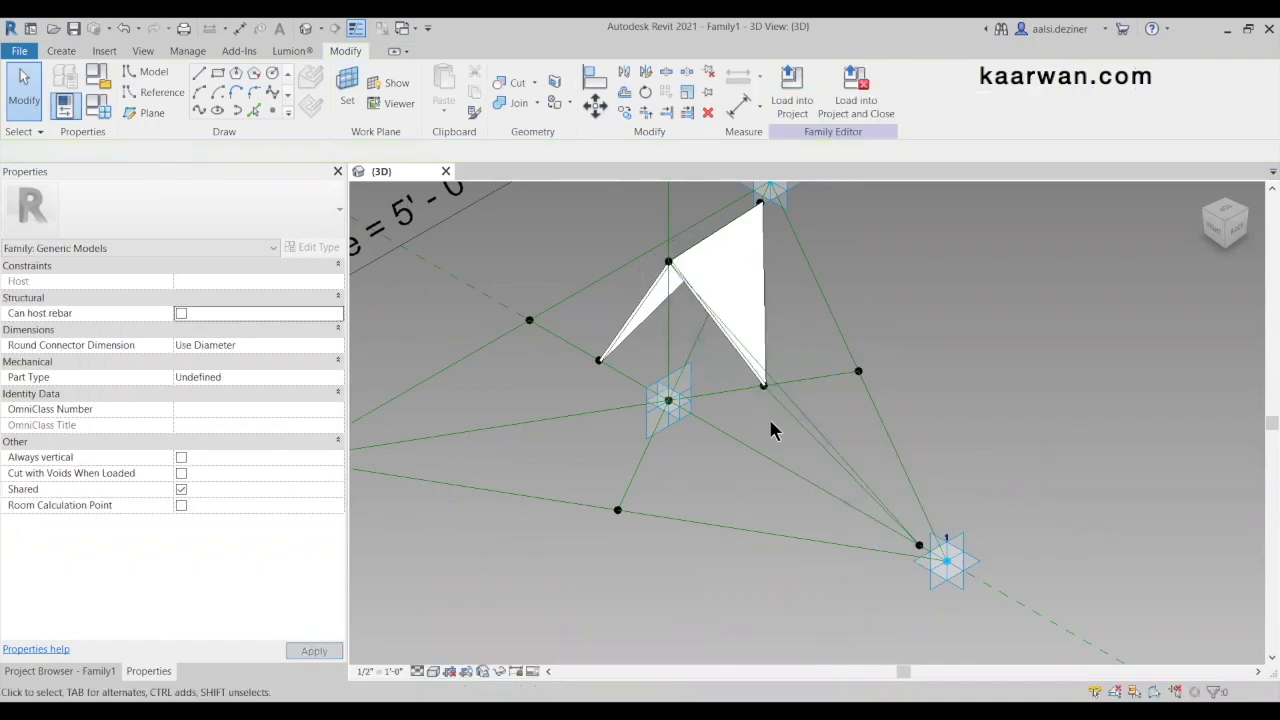
pyautogui.click(1244, 209)
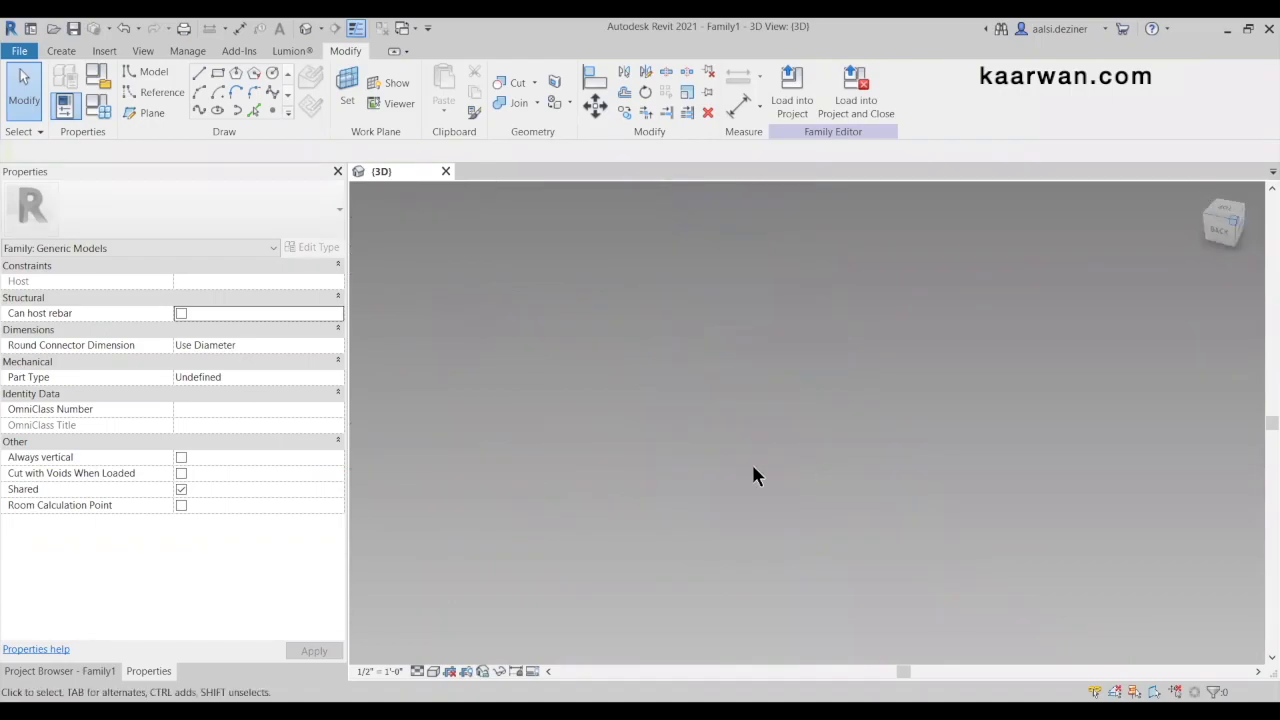
pyautogui.scroll(-5, 753, 467)
pyautogui.scroll(3, 854, 583)
pyautogui.scroll(2, 807, 450)
pyautogui.scroll(3, 790, 302)
pyautogui.scroll(5, 818, 378)
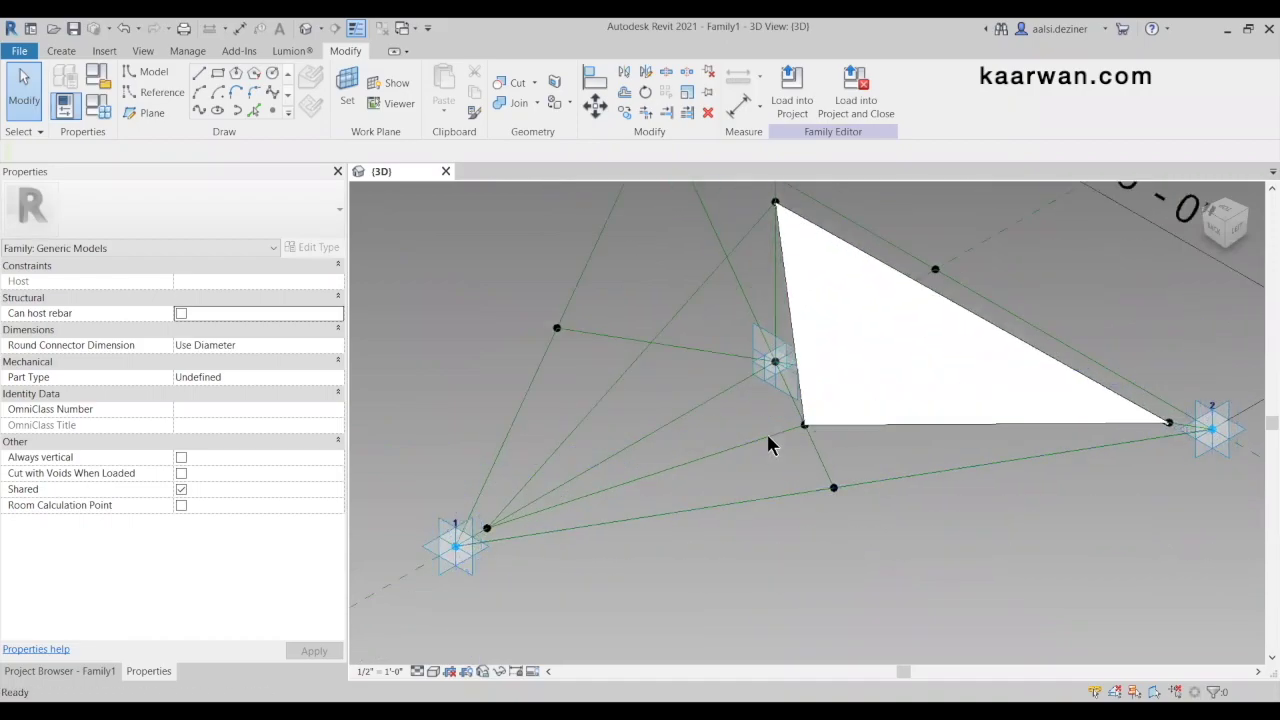
pyautogui.press('Tab')
pyautogui.click(636, 365)
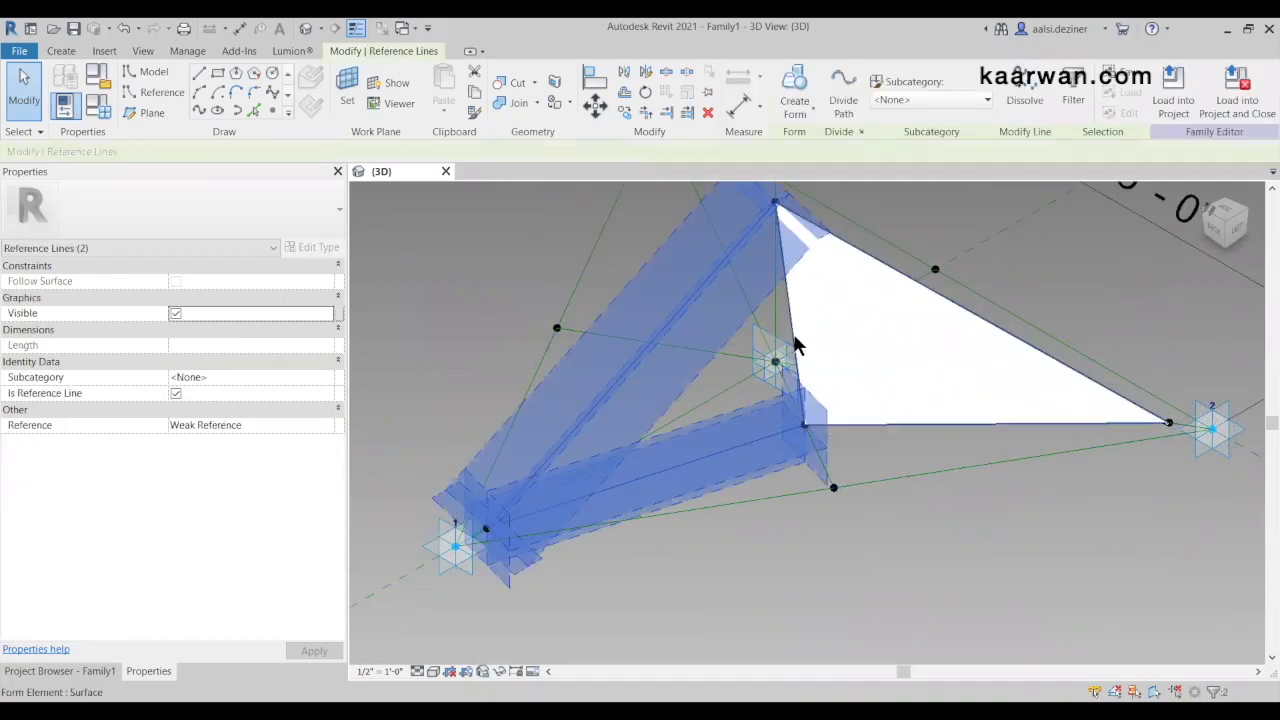
pyautogui.keyDown('ctrl'); pyautogui.click(791, 324); pyautogui.keyUp('ctrl')
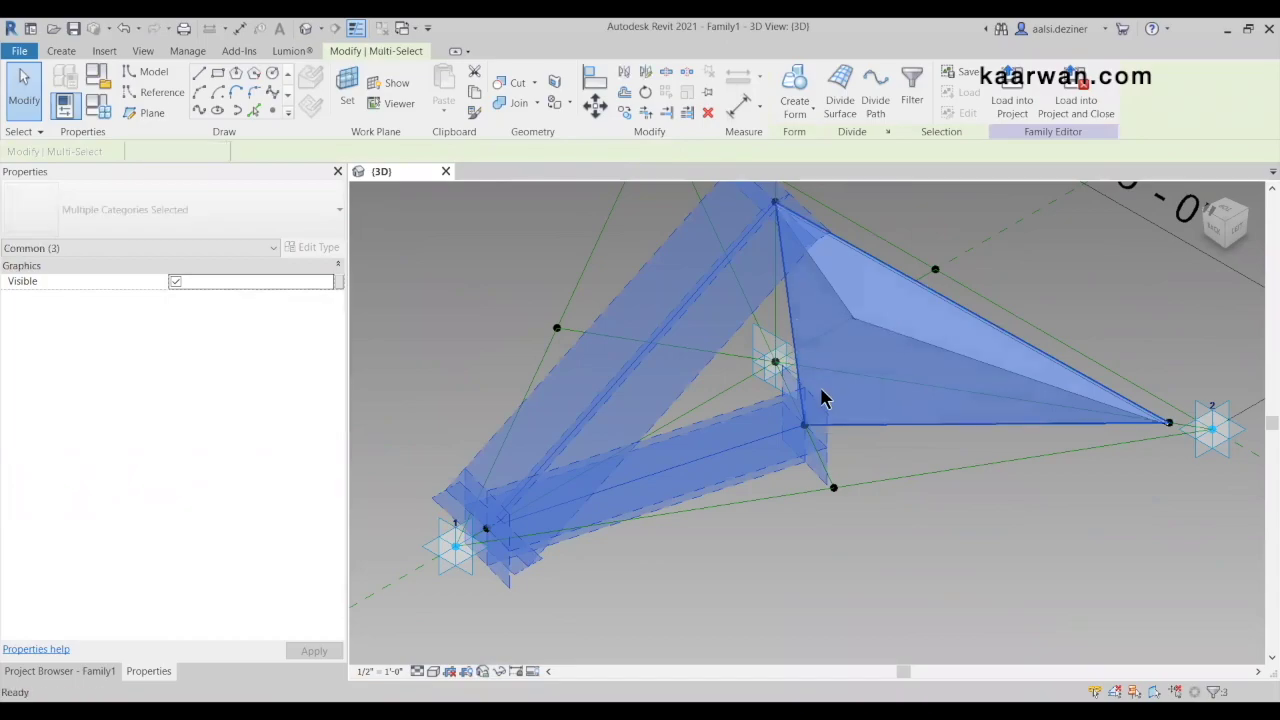
pyautogui.press('Escape')
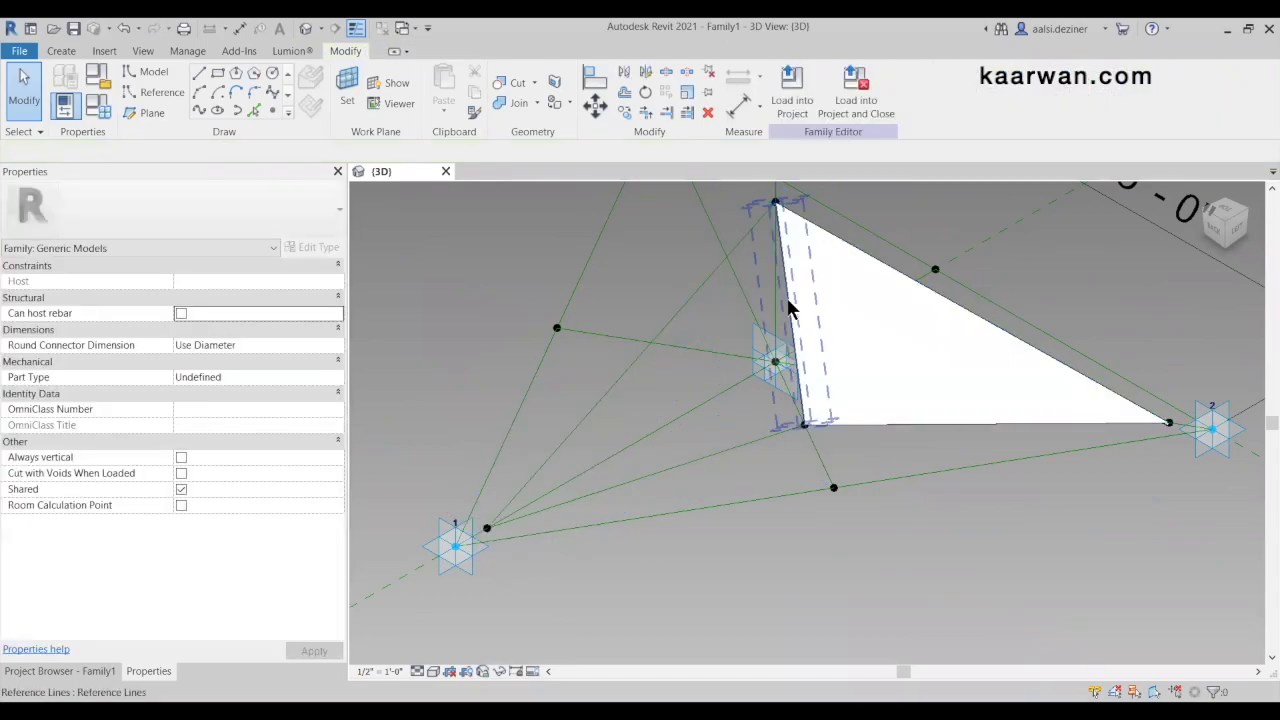
# Create a solid form from the three reference lines of the triangular panel beside adaptive point 1, choosing the extruded option
pyautogui.click(641, 405)
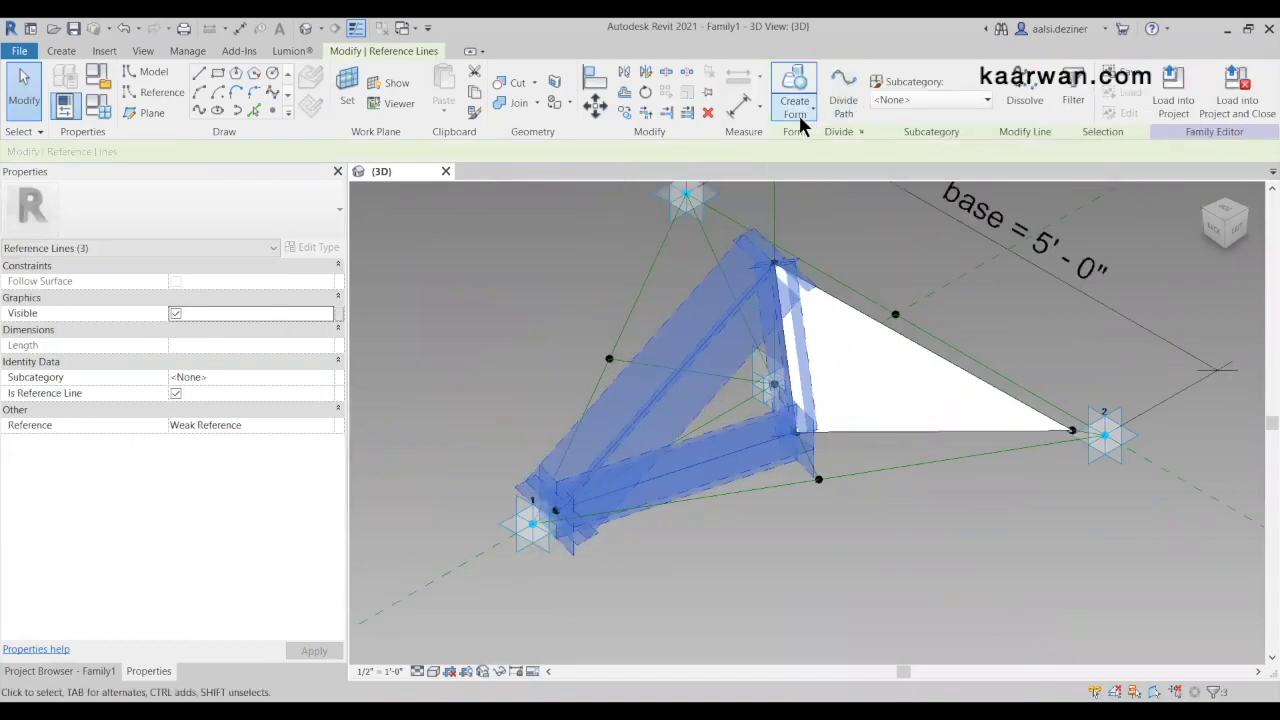
pyautogui.click(798, 112)
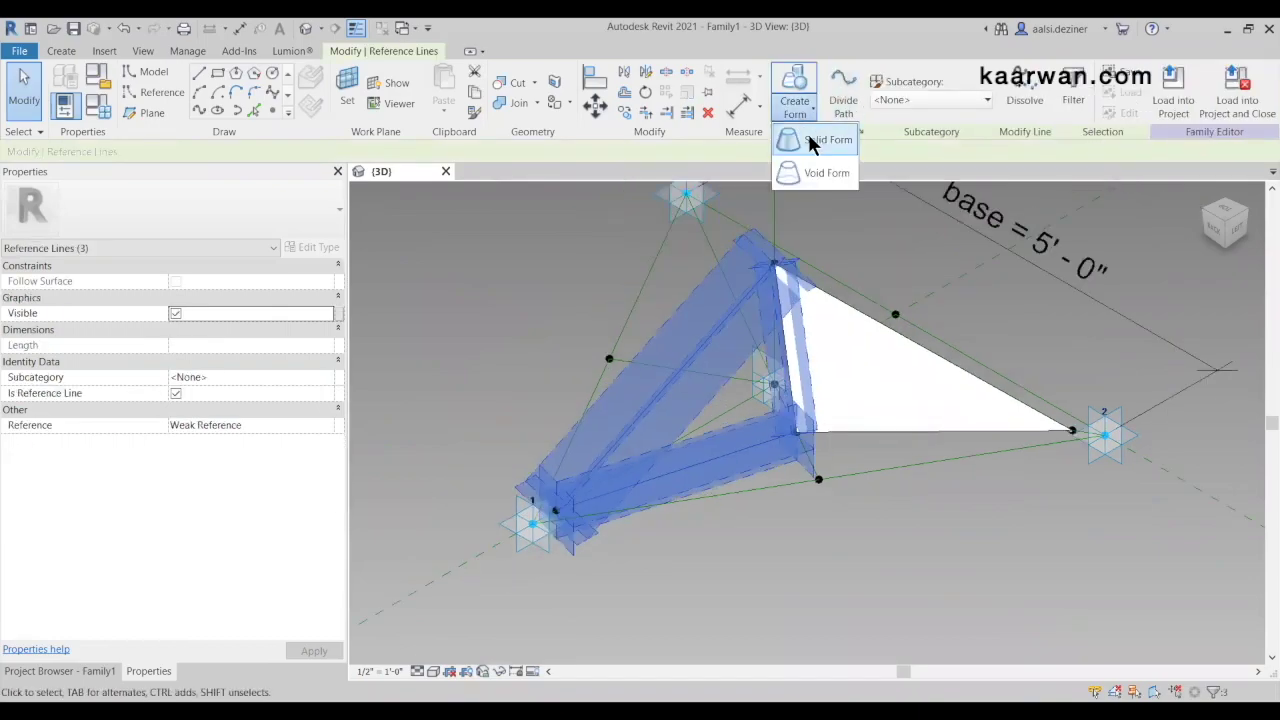
pyautogui.click(819, 137)
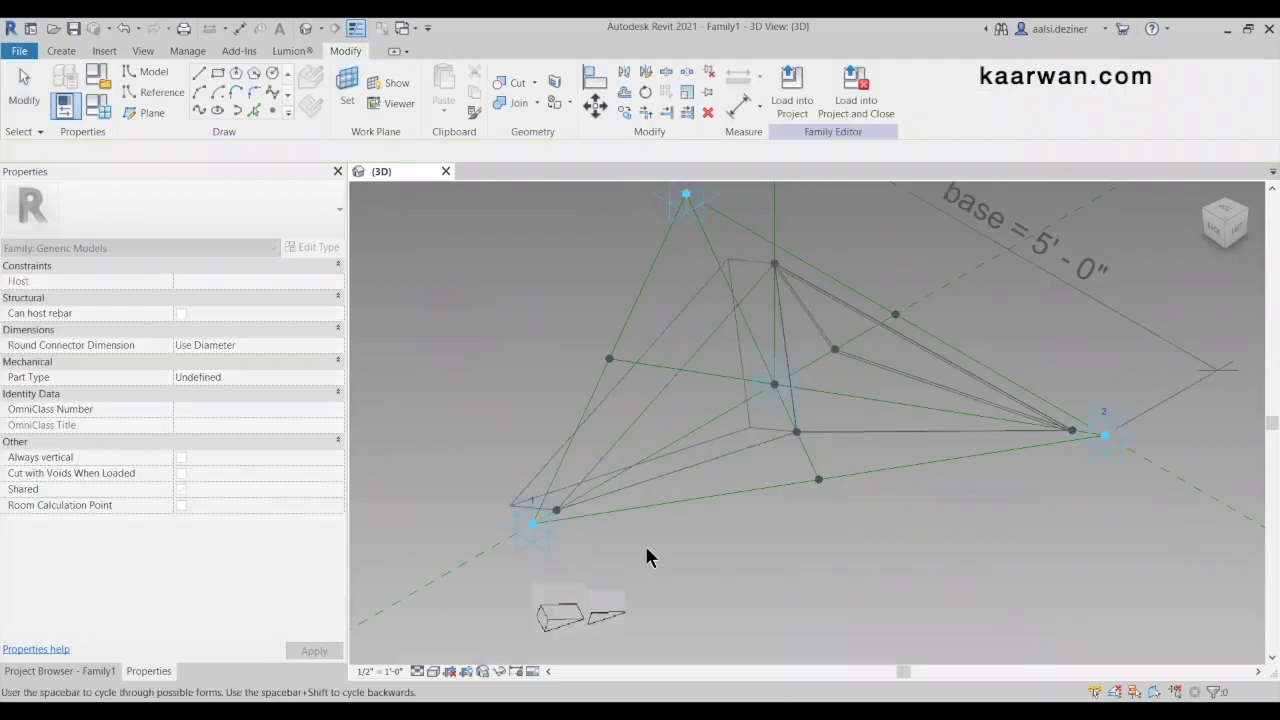
pyautogui.click(645, 547)
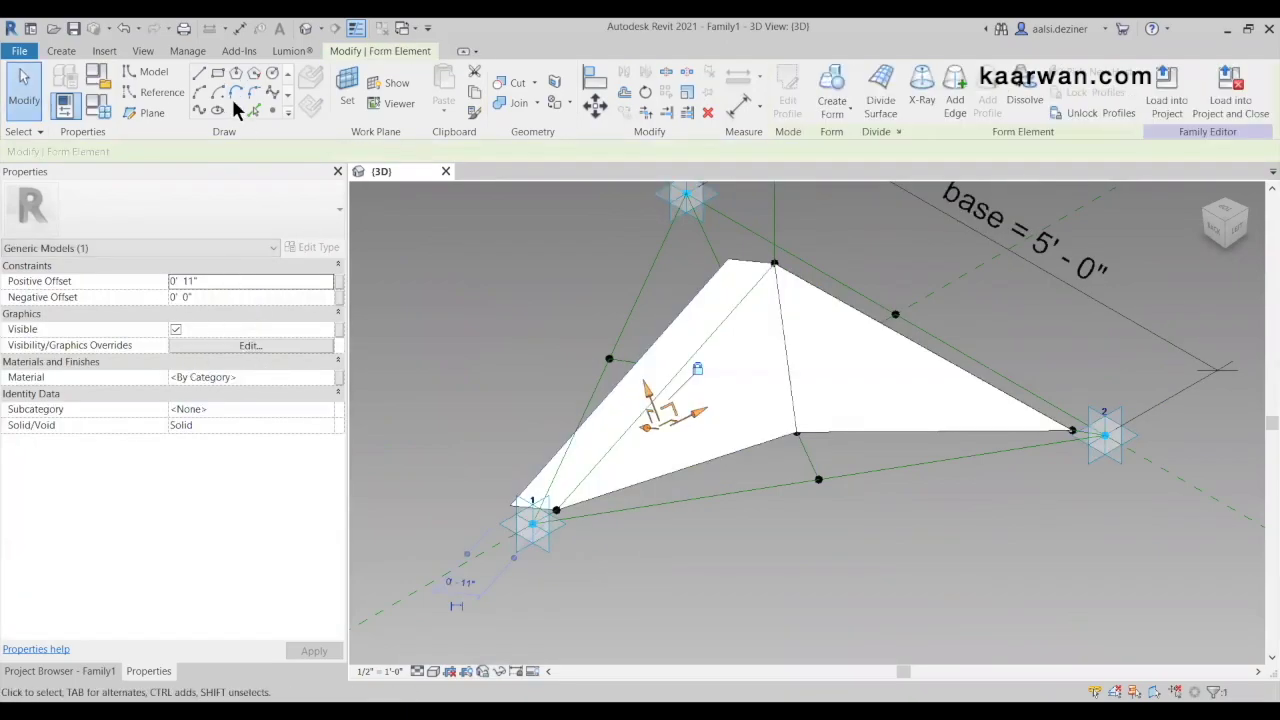
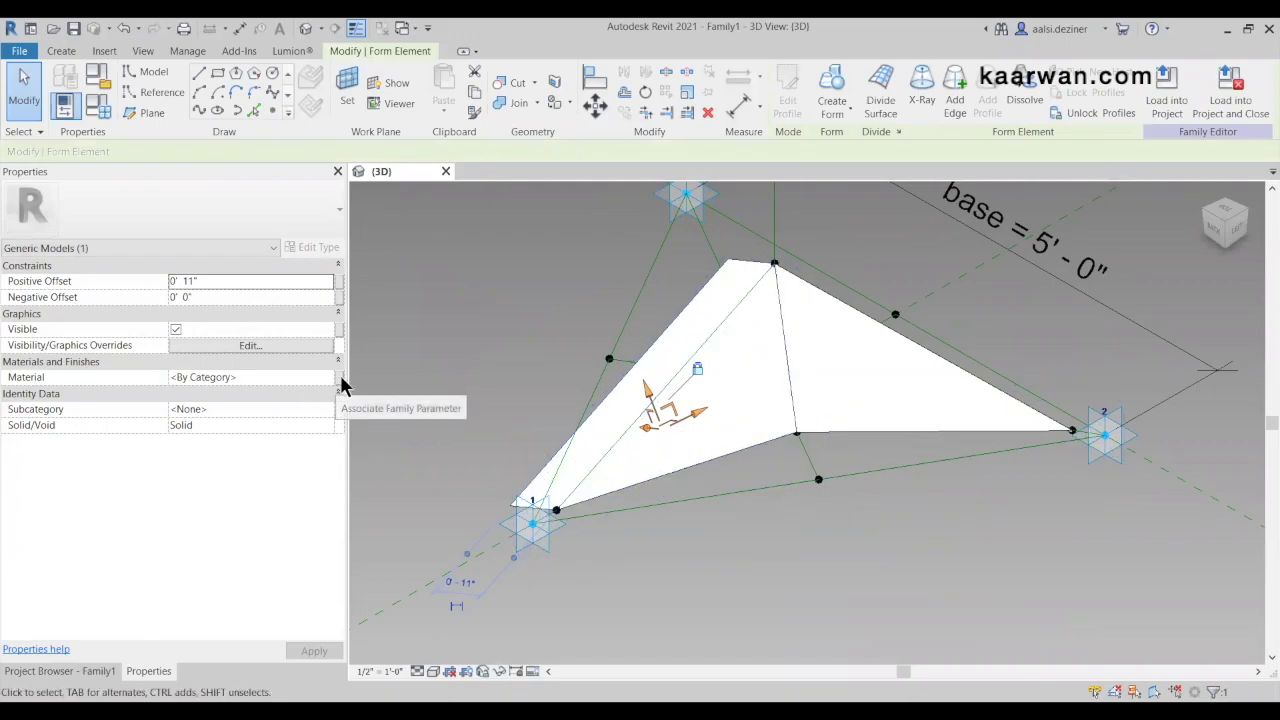
# Associate the new panel form's Positive Offset with the Thickness family parameter
pyautogui.click(339, 284)
pyautogui.click(615, 237)
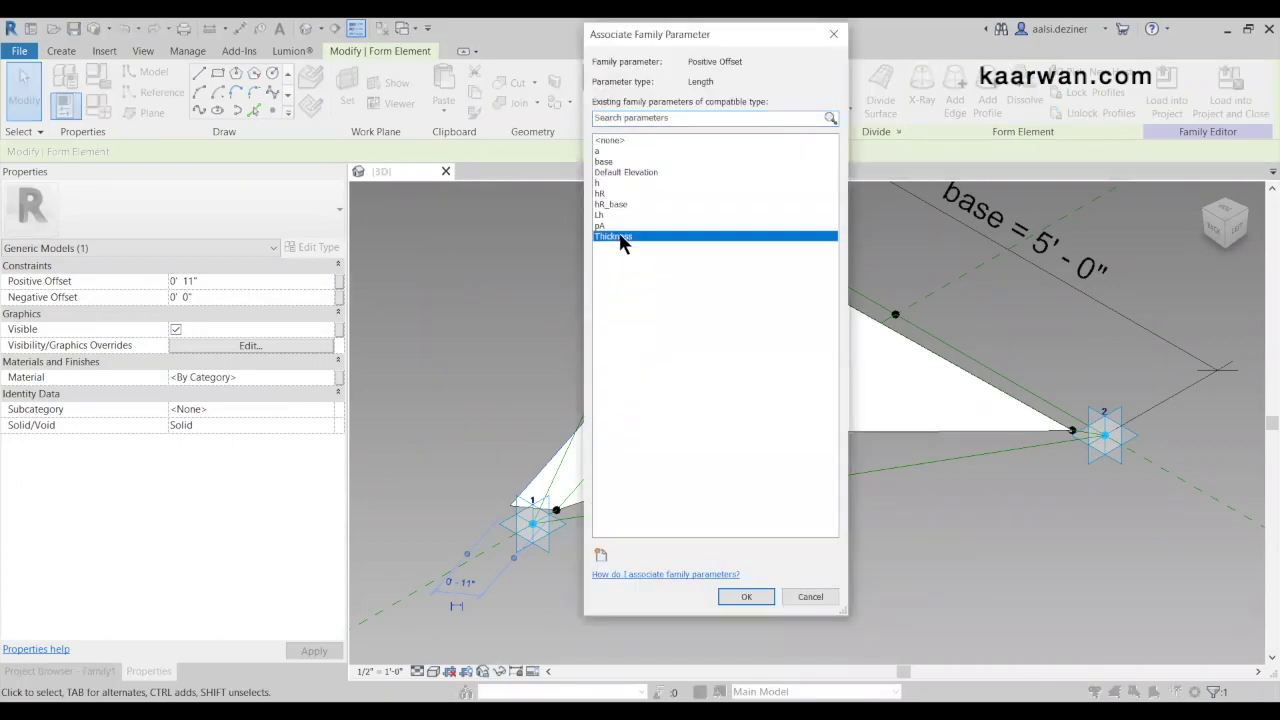
pyautogui.click(746, 597)
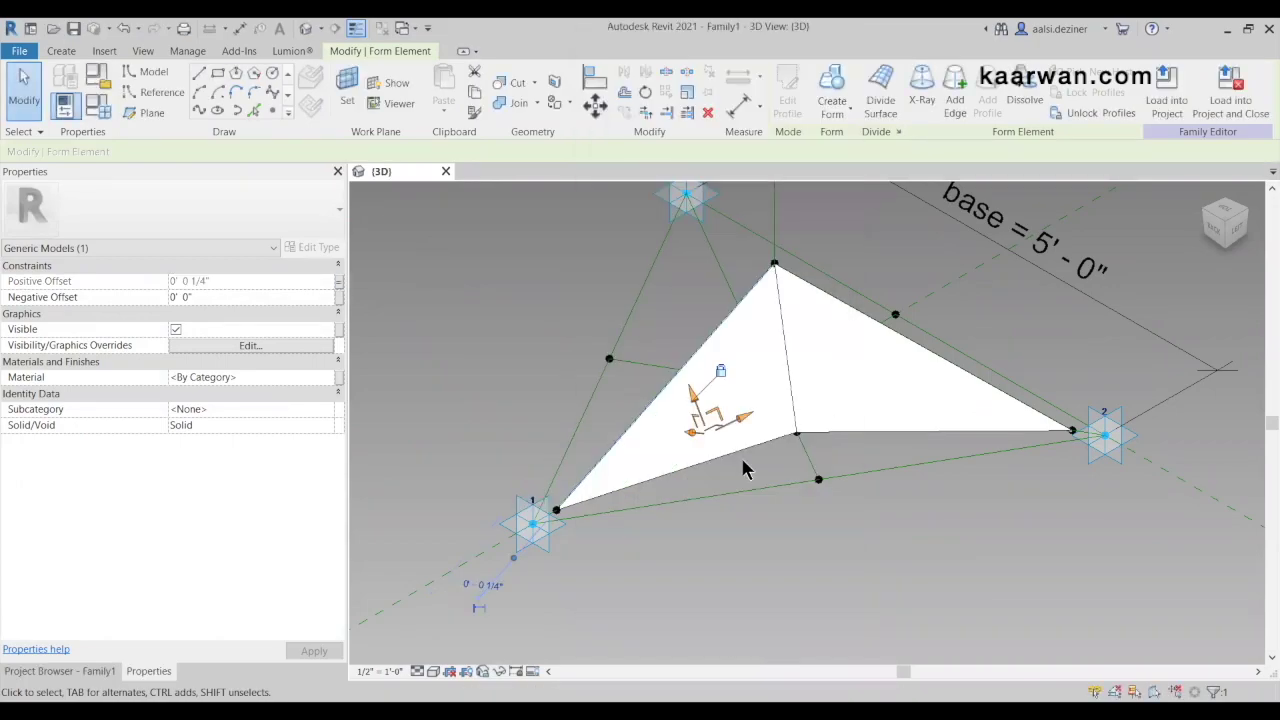
pyautogui.scroll(-2, 876, 503)
pyautogui.click(755, 548)
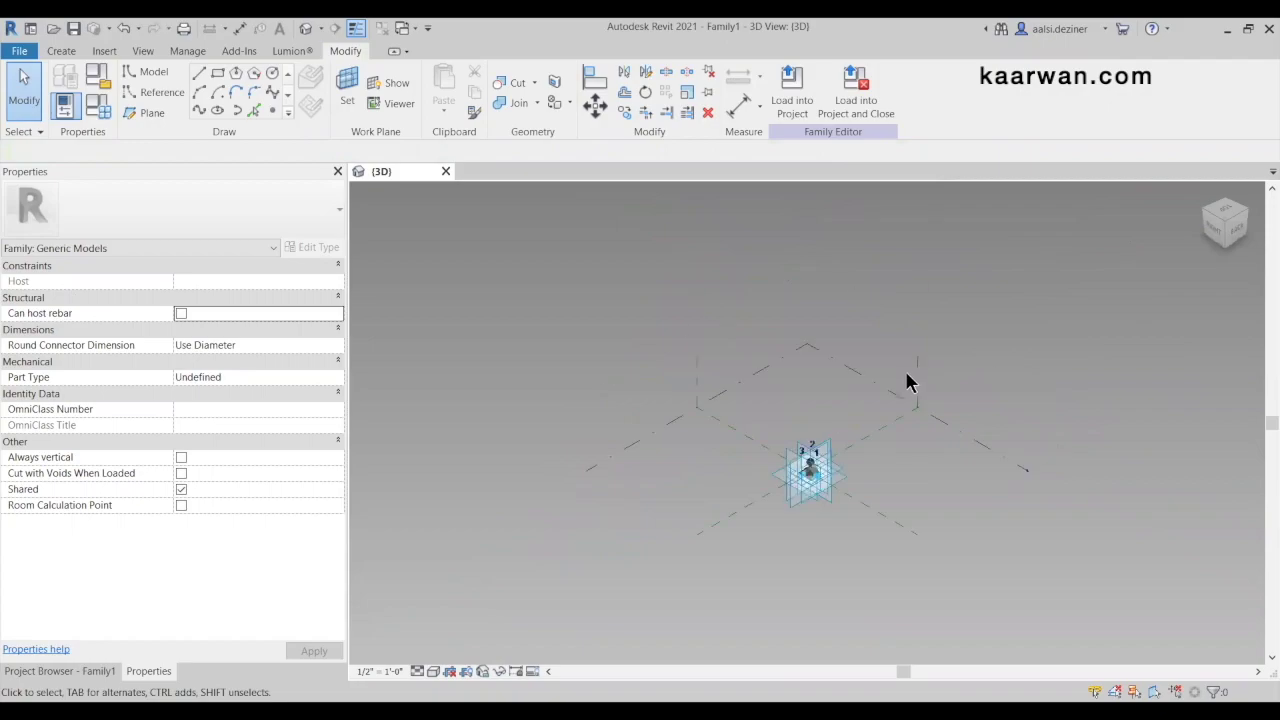
# Connect the midpoint between adaptive points 3 and 1 to the triangle's centre point with a line and make it a reference line
pyautogui.scroll(6, 792, 470)
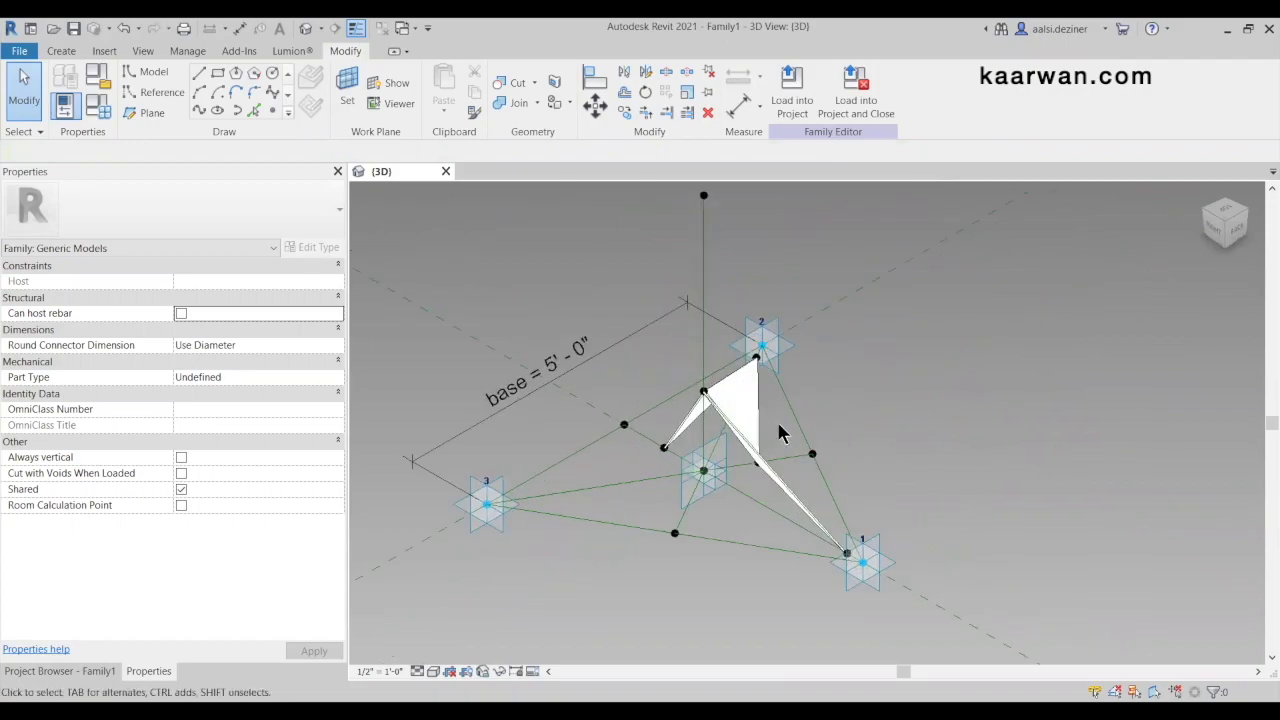
pyautogui.scroll(-3, 785, 530)
pyautogui.scroll(3, 657, 550)
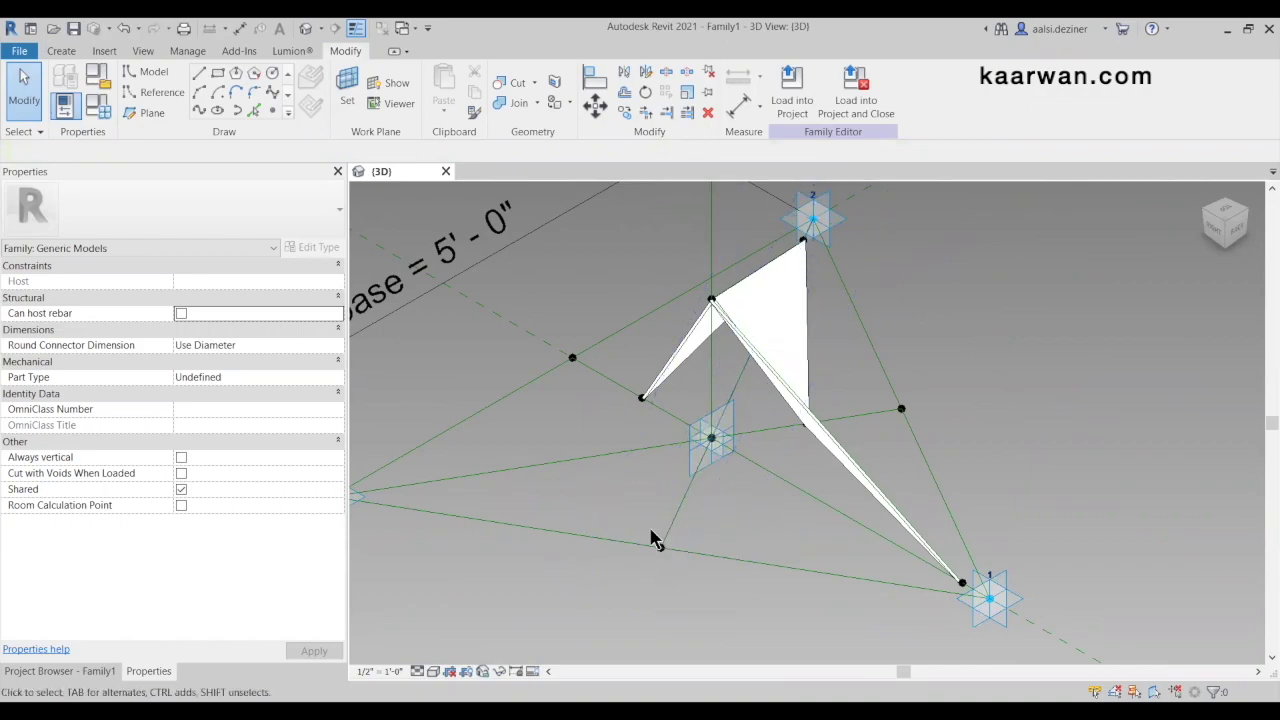
pyautogui.scroll(3, 655, 540)
pyautogui.click(686, 587)
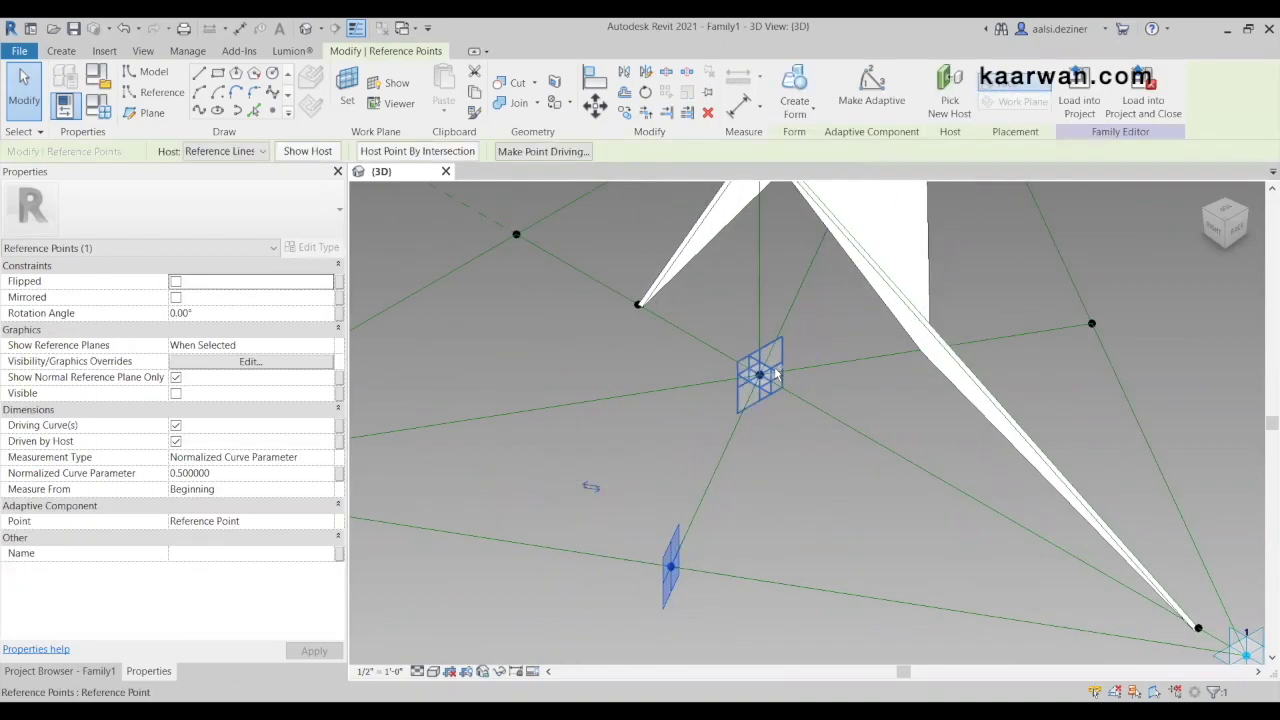
pyautogui.keyDown('ctrl'); pyautogui.click(778, 372); pyautogui.keyUp('ctrl')
pyautogui.scroll(-3, 705, 465)
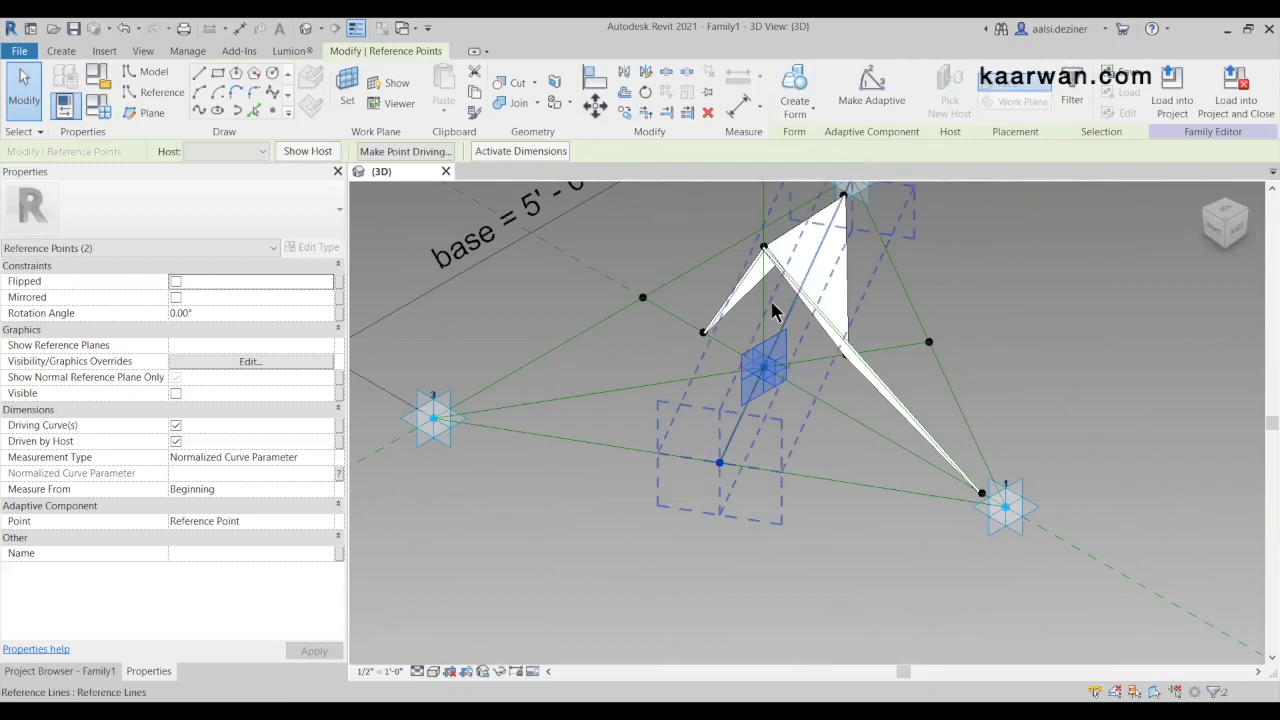
pyautogui.click(199, 111)
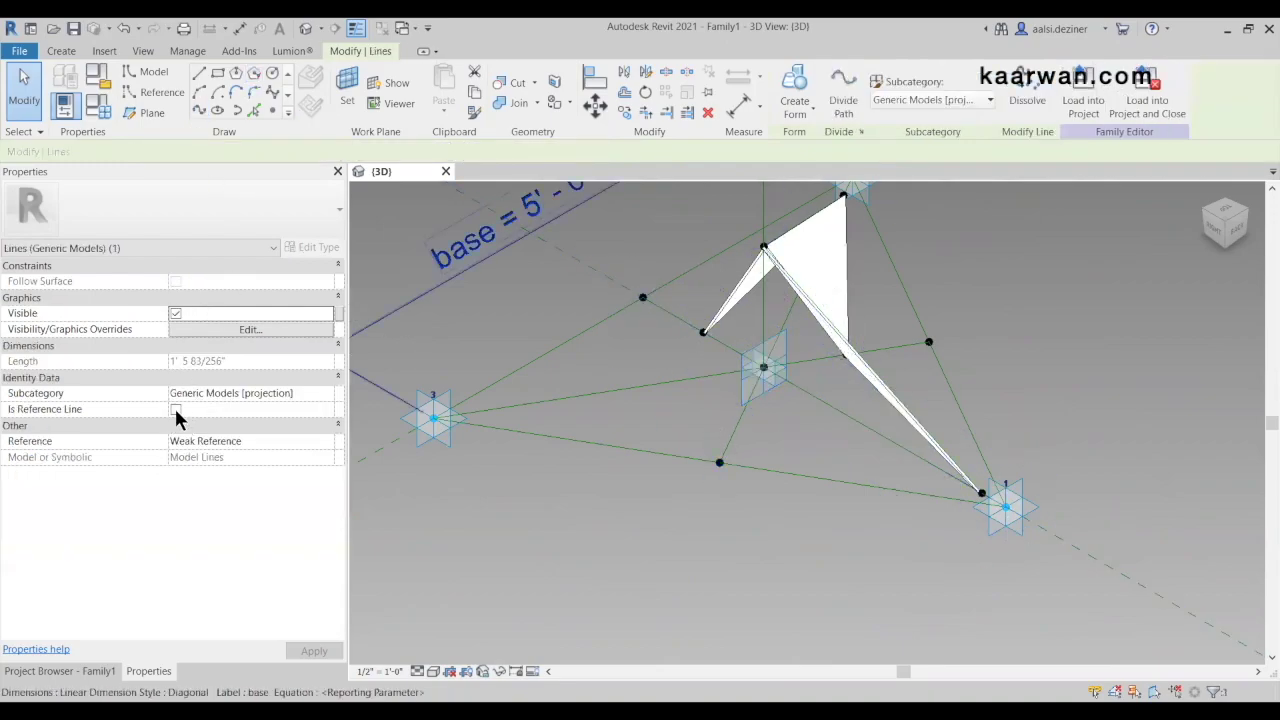
pyautogui.click(175, 408)
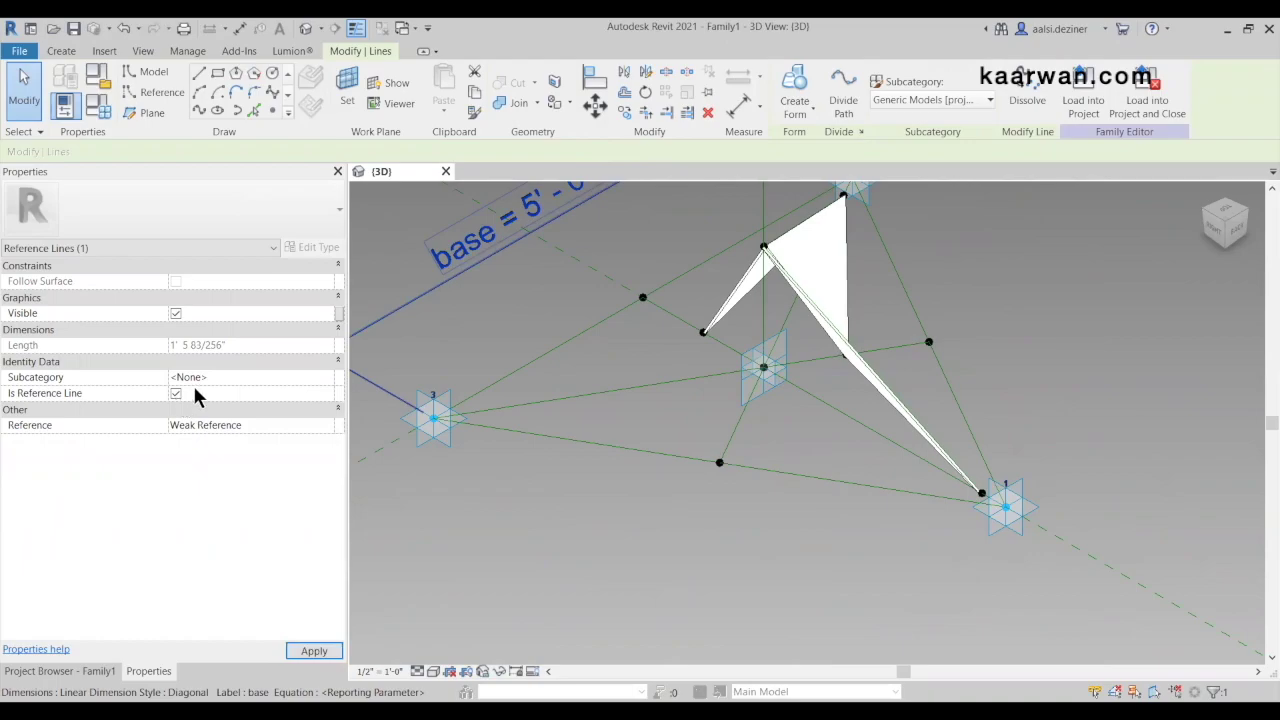
pyautogui.click(788, 418)
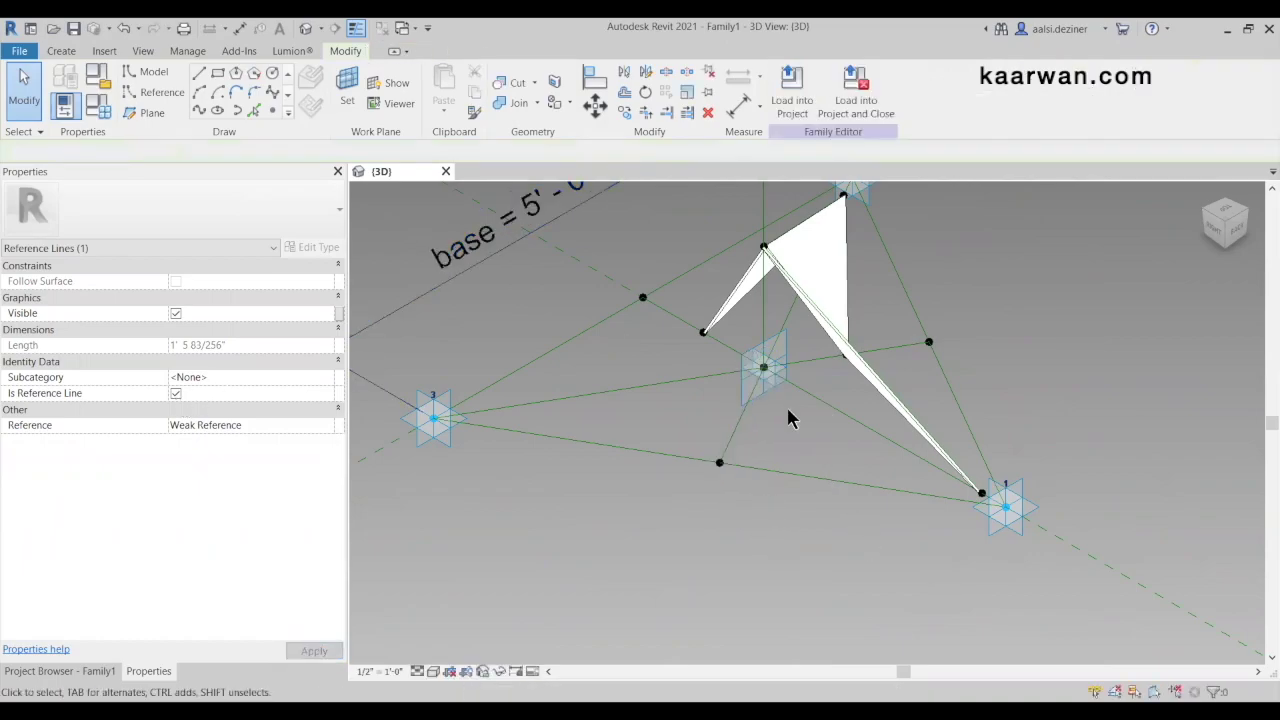
pyautogui.scroll(3, 752, 422)
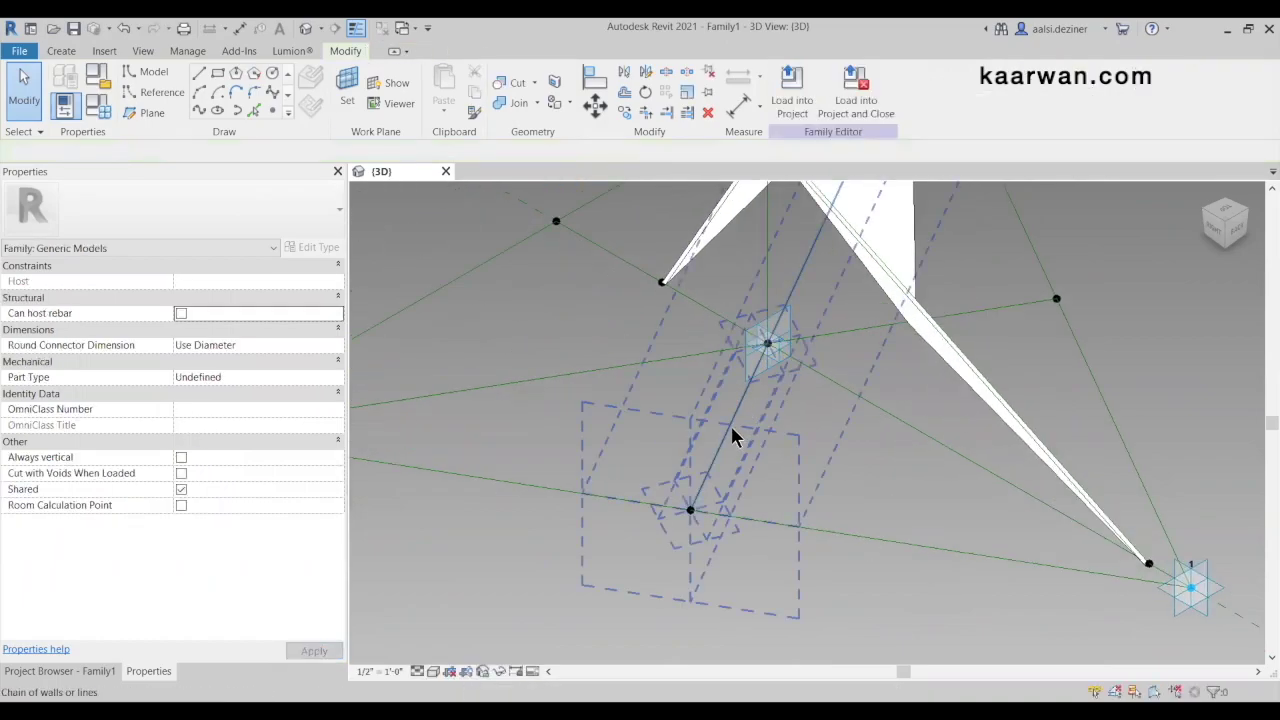
pyautogui.click(272, 110)
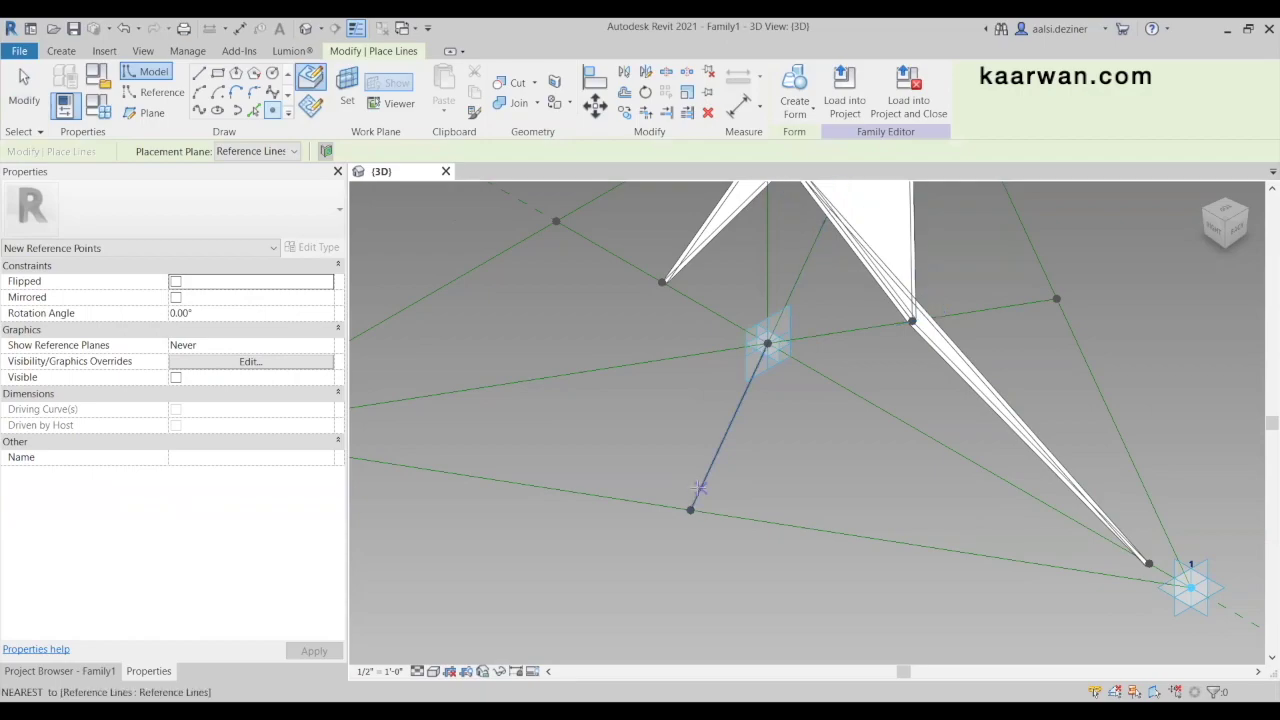
pyautogui.click(698, 489)
pyautogui.press('Escape')
pyautogui.press('Escape')
pyautogui.scroll(3, 669, 466)
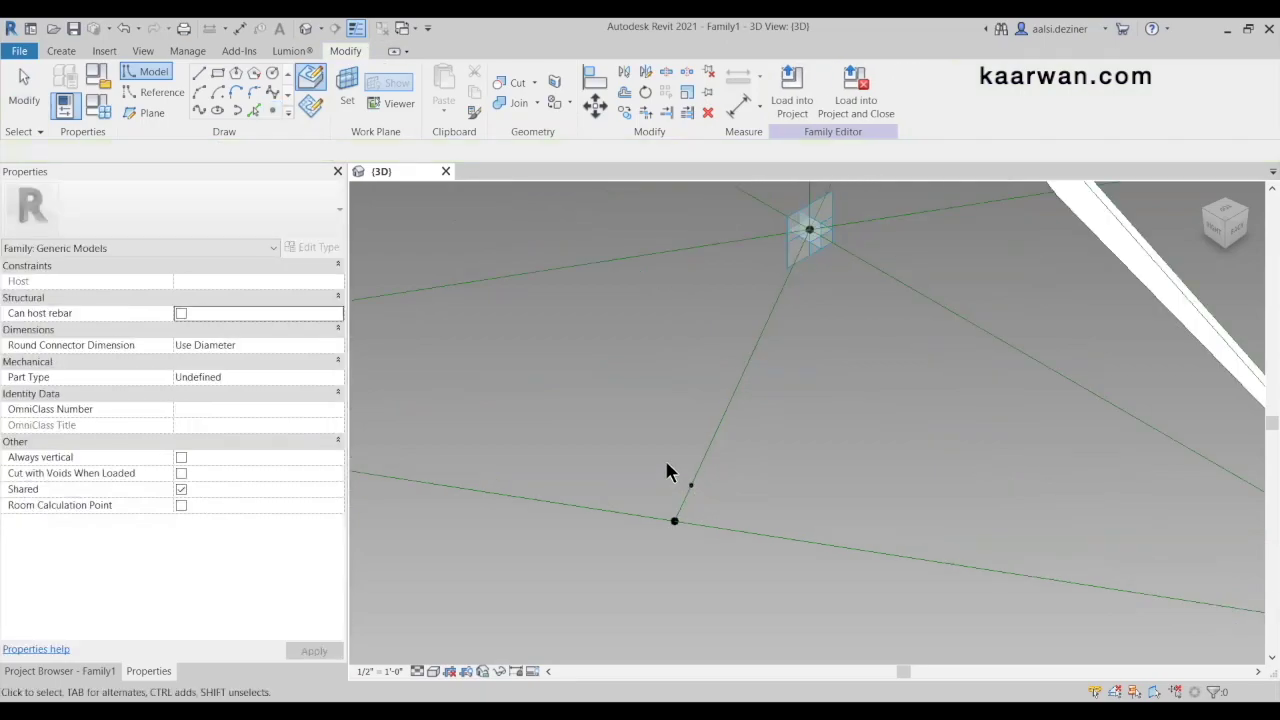
pyautogui.click(710, 494)
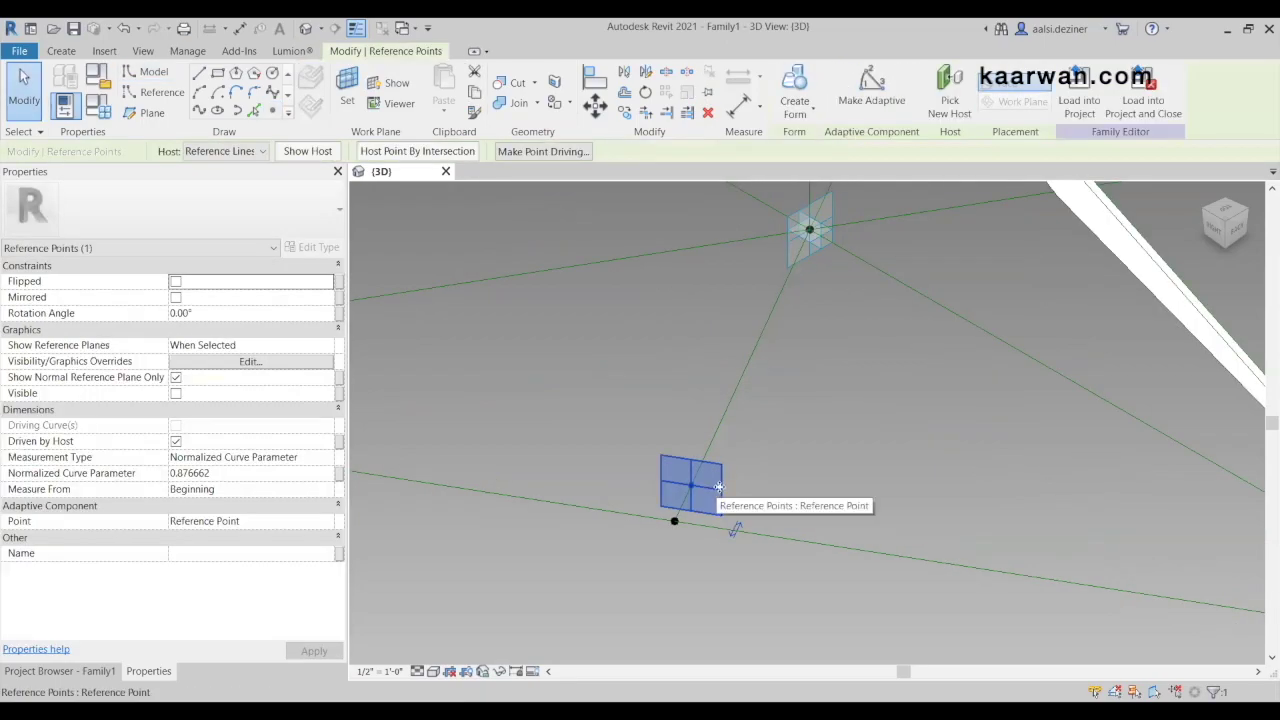
pyautogui.click(752, 488)
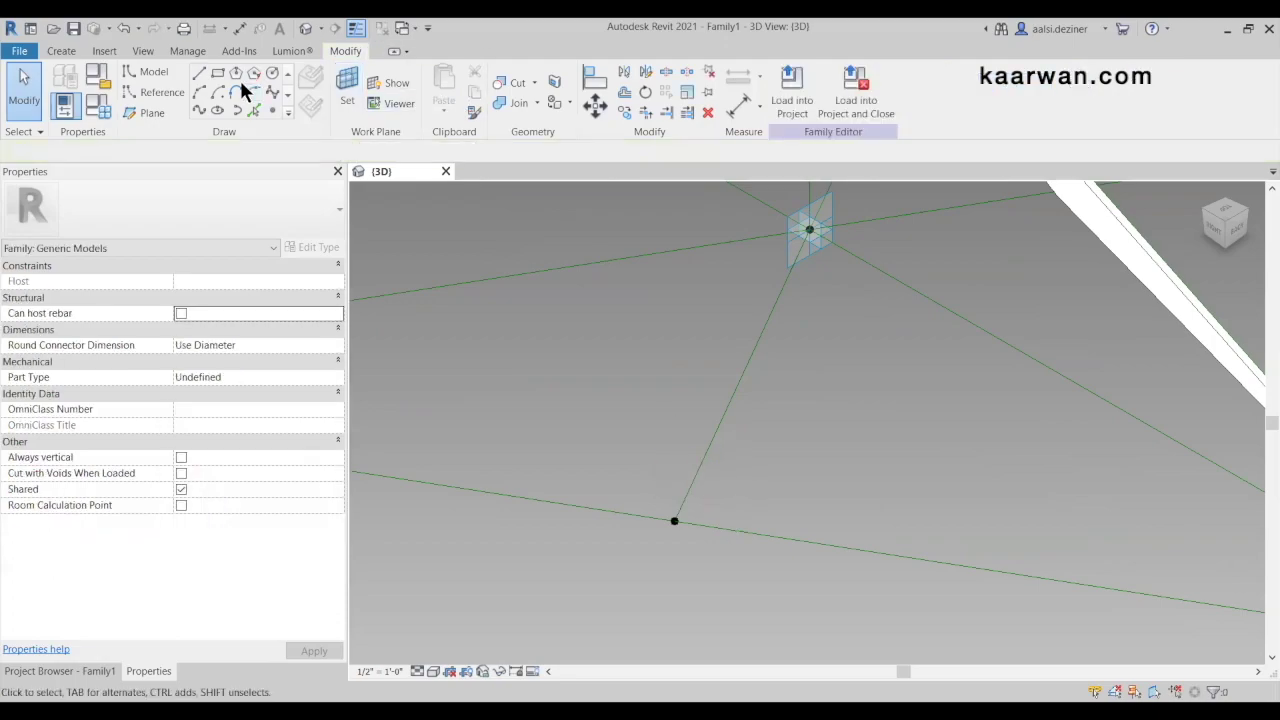
# Place a reference point on the new centre reference line, close to the midpoint between adaptive points 3 and 1
pyautogui.click(273, 110)
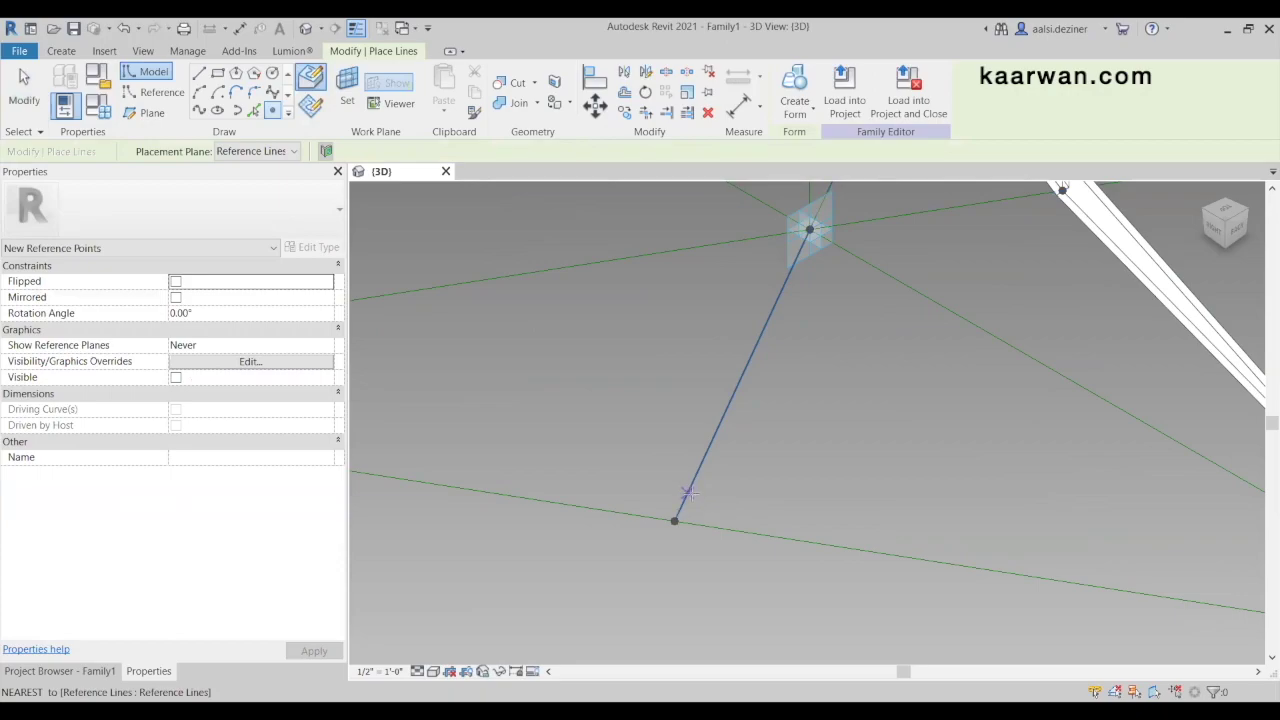
pyautogui.click(690, 493)
pyautogui.press('Escape')
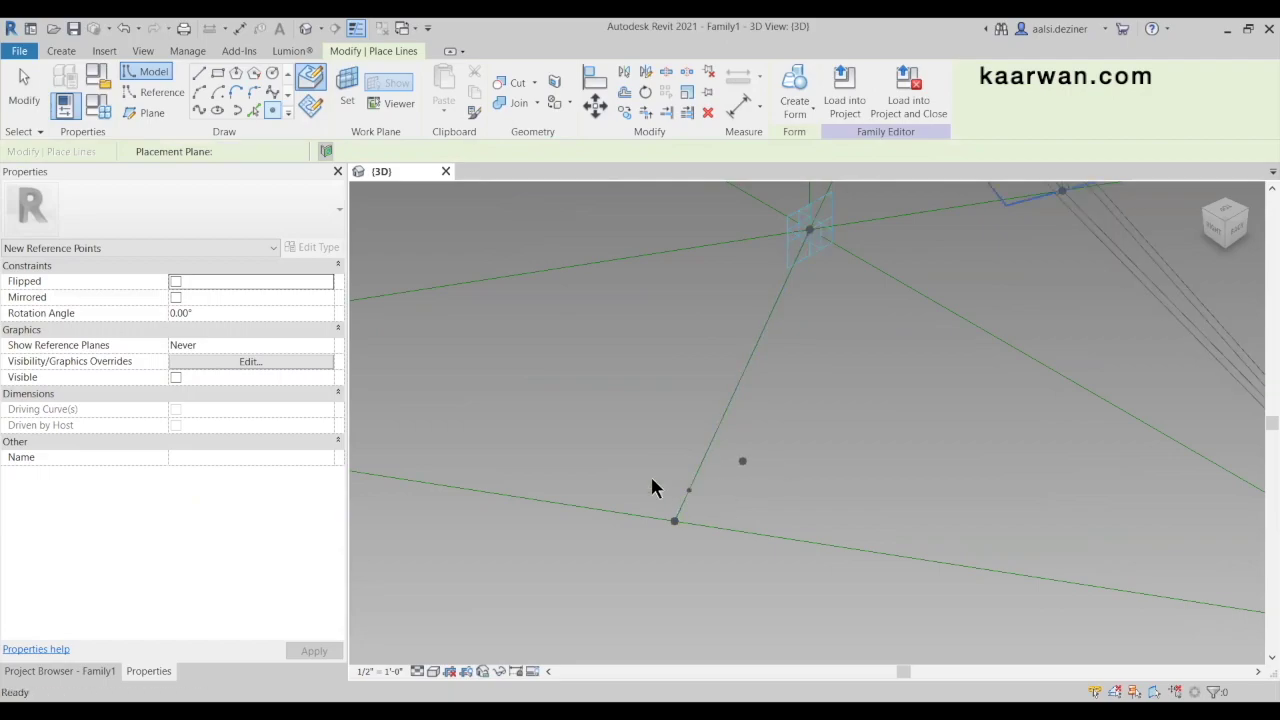
pyautogui.scroll(2, 673, 481)
# Associate the new reference point's Normalized Curve Parameter with the NCP family parameter
pyautogui.moveTo(670, 469); pyautogui.dragTo(748, 524)
pyautogui.scroll(-2, 730, 476)
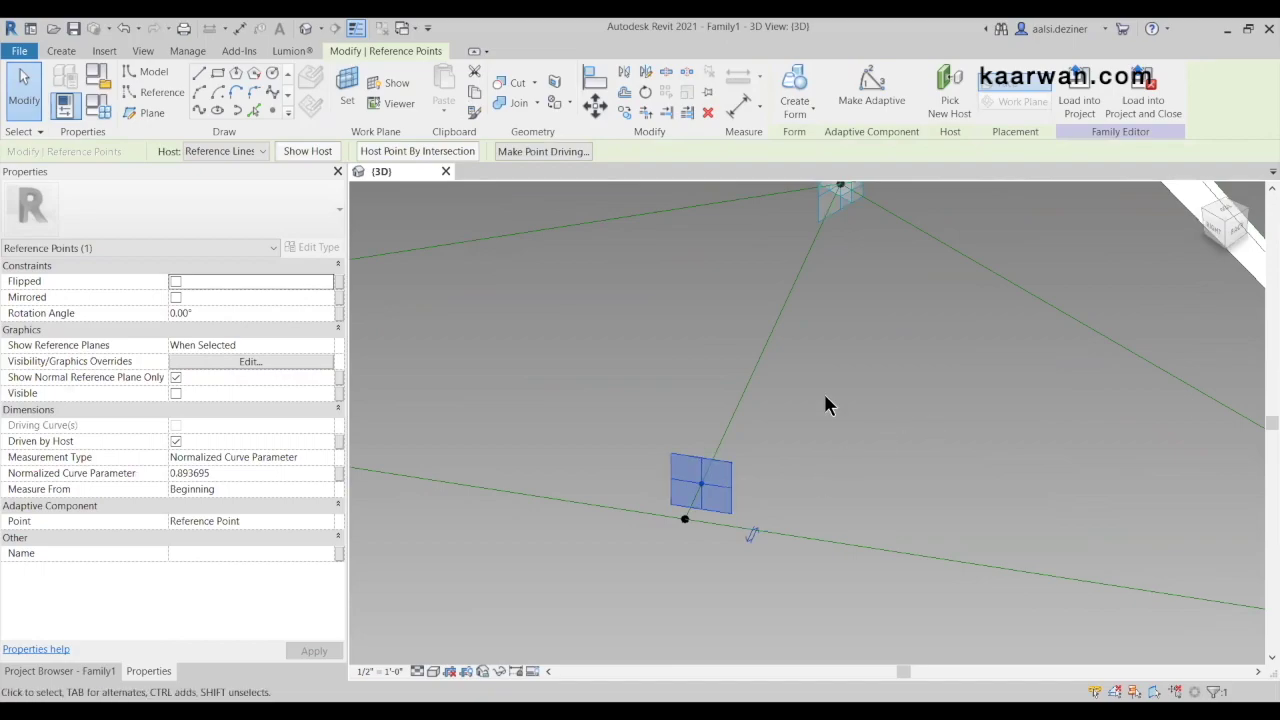
pyautogui.scroll(-2, 825, 405)
pyautogui.scroll(-2, 825, 405)
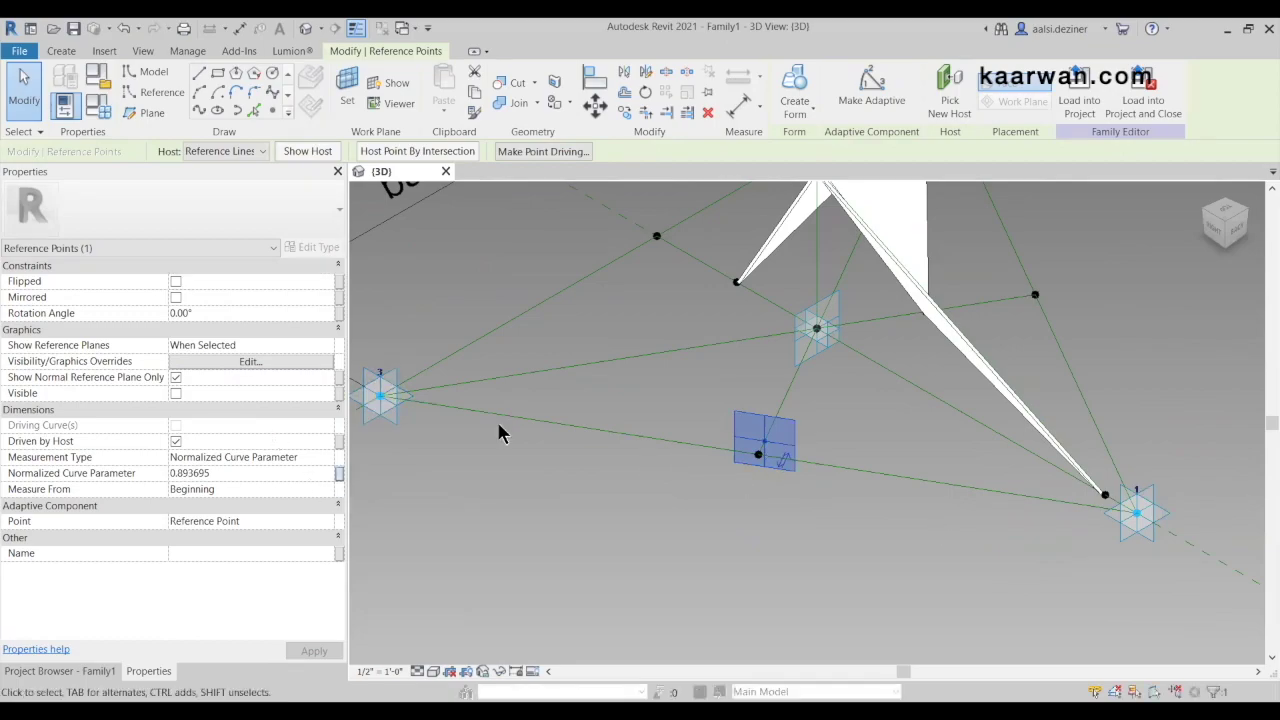
pyautogui.click(601, 183)
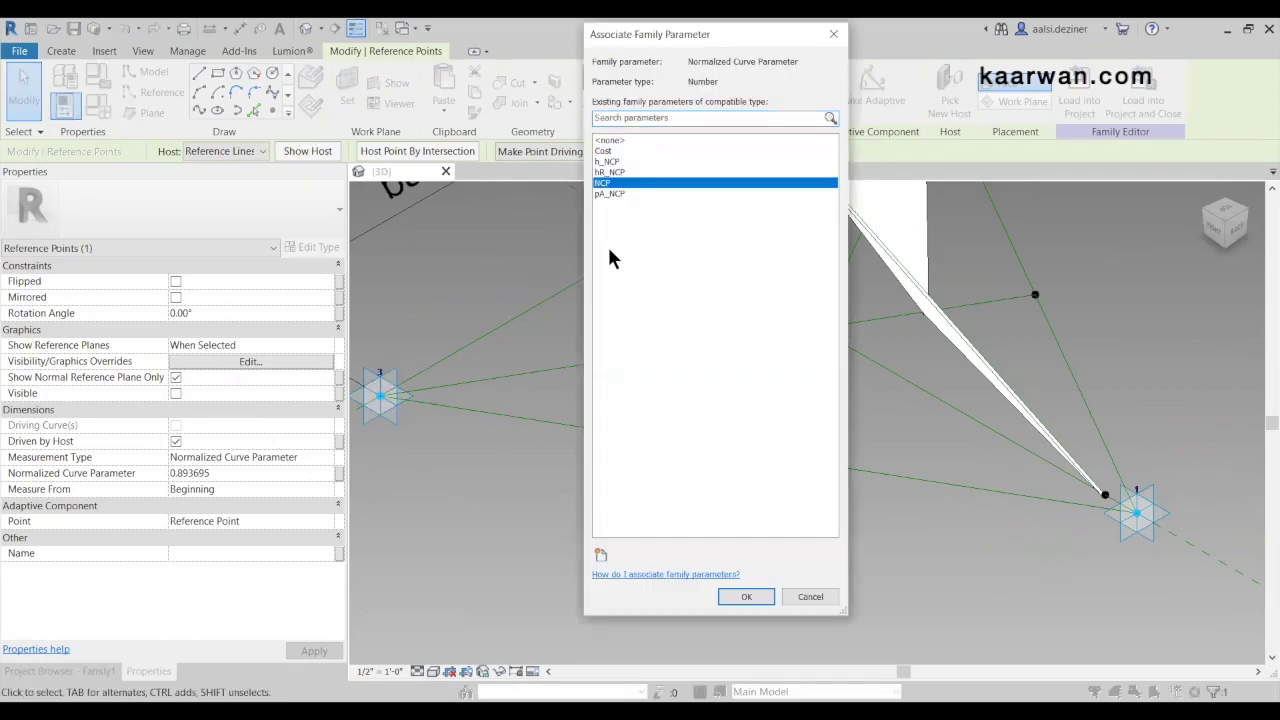
pyautogui.click(751, 594)
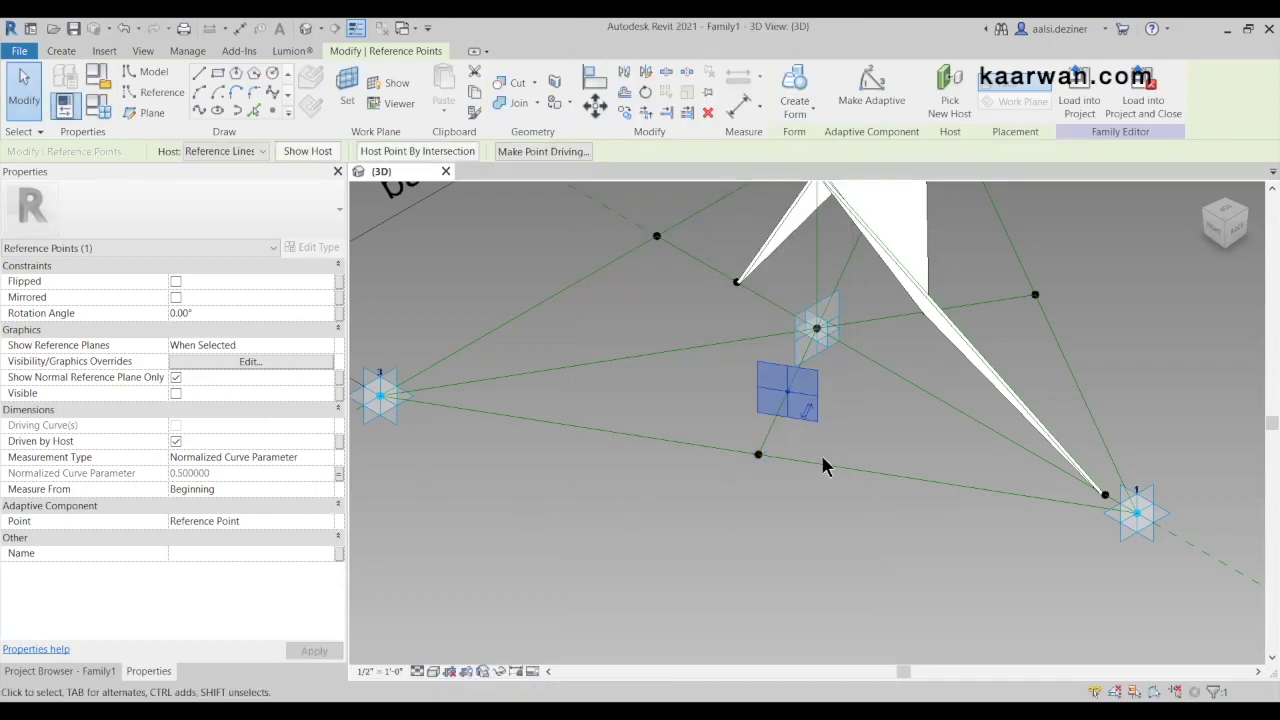
pyautogui.scroll(-1, 785, 523)
pyautogui.click(832, 517)
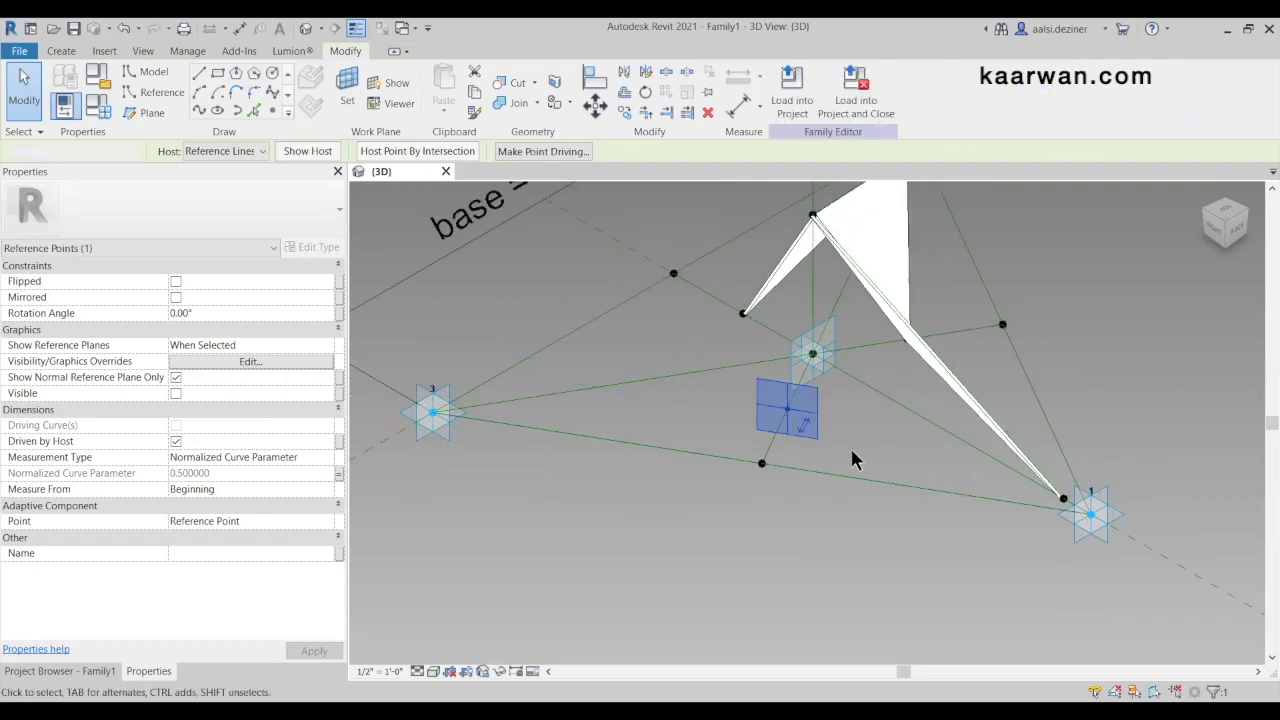
# Connect the NCP point on the new centre line to the reference point beside adaptive point 1 and make the line a reference line
pyautogui.scroll(3, 765, 397)
pyautogui.moveTo(760, 394); pyautogui.dragTo(843, 472)
pyautogui.scroll(-1, 1000, 486)
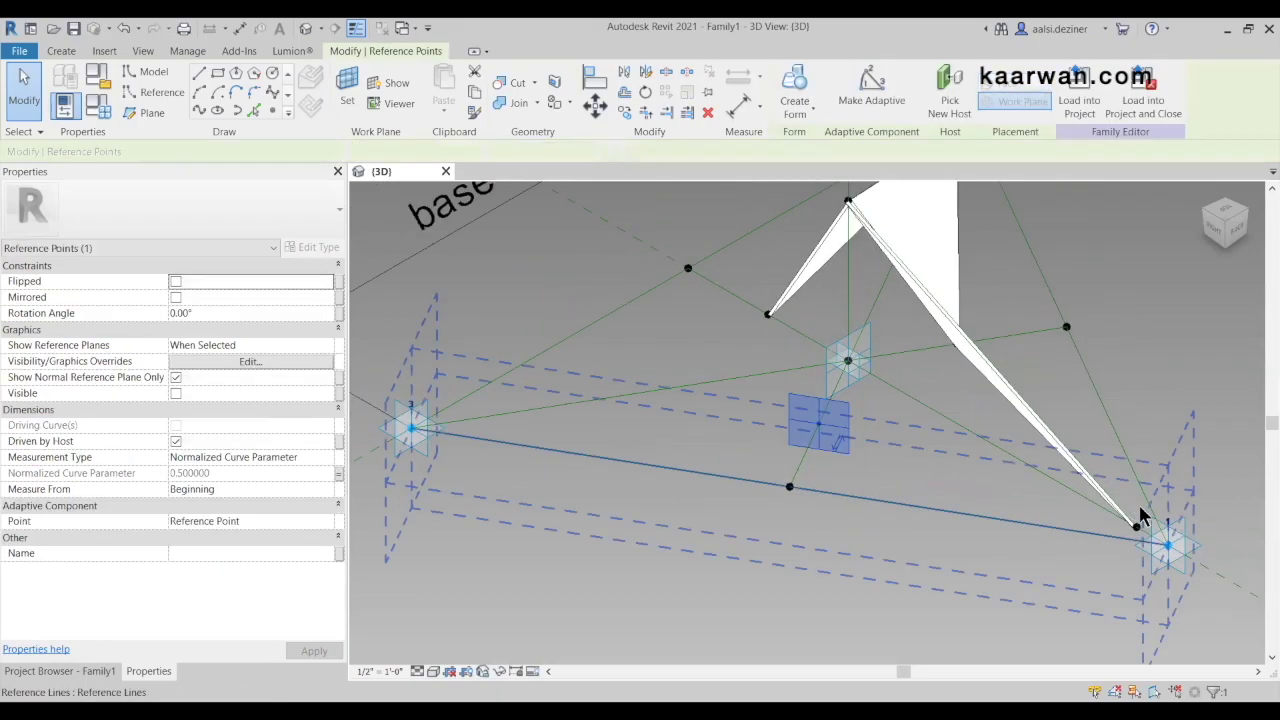
pyautogui.scroll(3, 1142, 516)
pyautogui.keyDown('ctrl'); pyautogui.moveTo(1175, 477); pyautogui.dragTo(1212, 546); pyautogui.keyUp('ctrl')
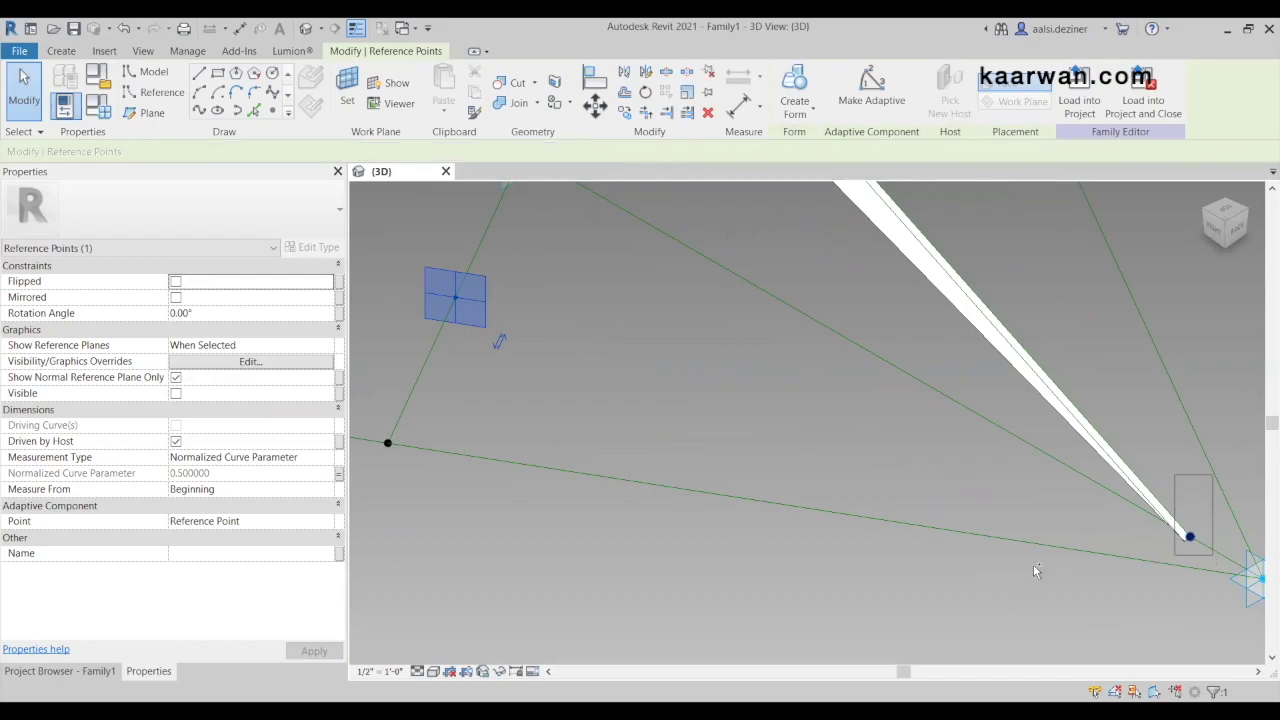
pyautogui.scroll(-1, 1031, 553)
pyautogui.scroll(-2, 975, 502)
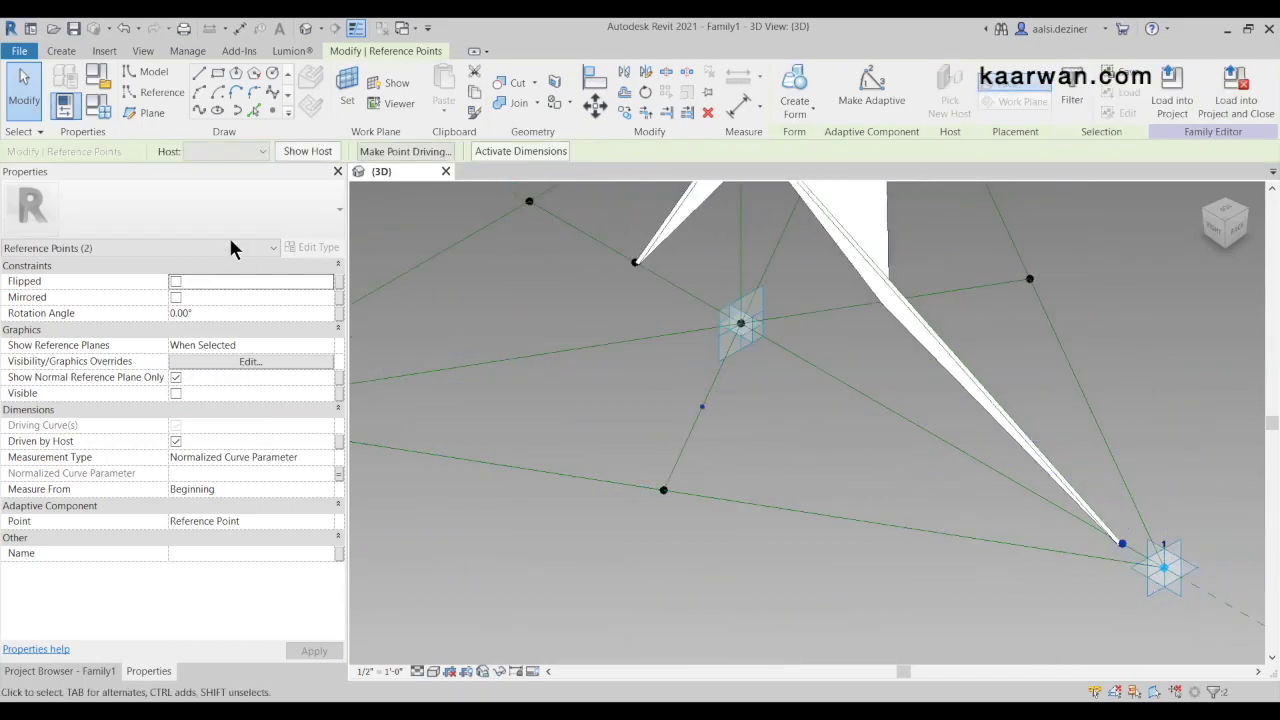
pyautogui.click(199, 111)
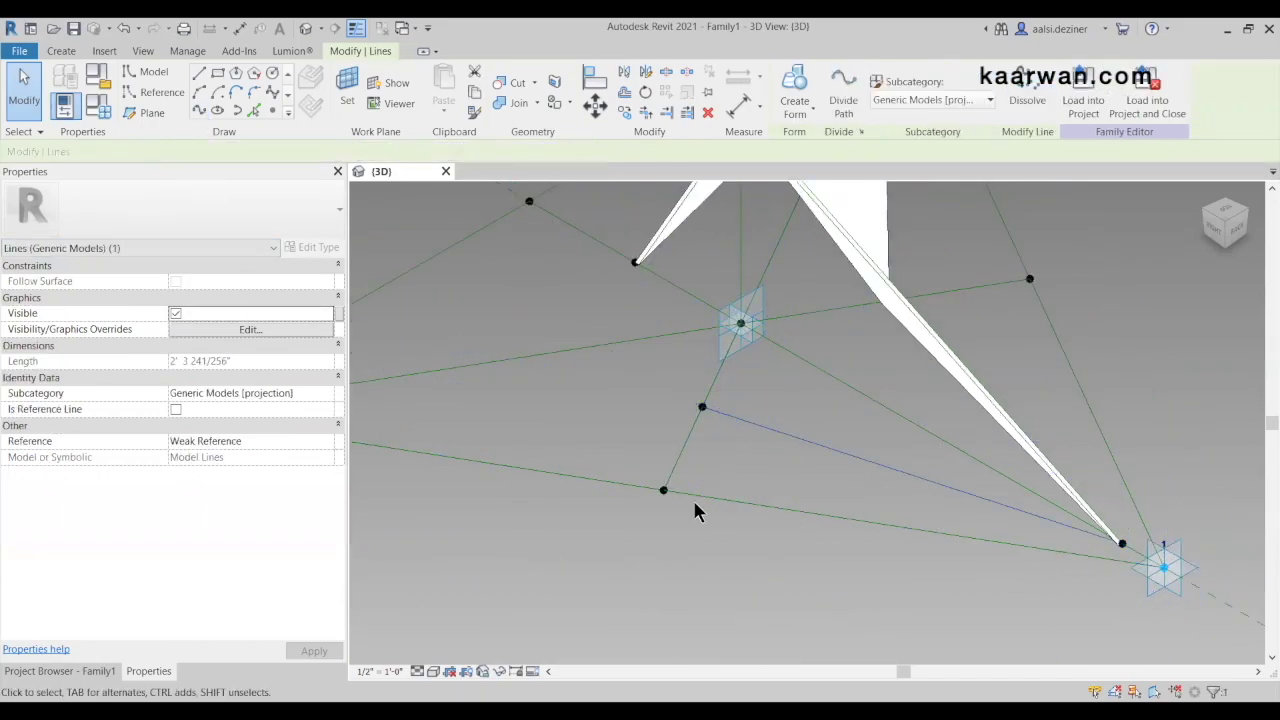
pyautogui.click(176, 409)
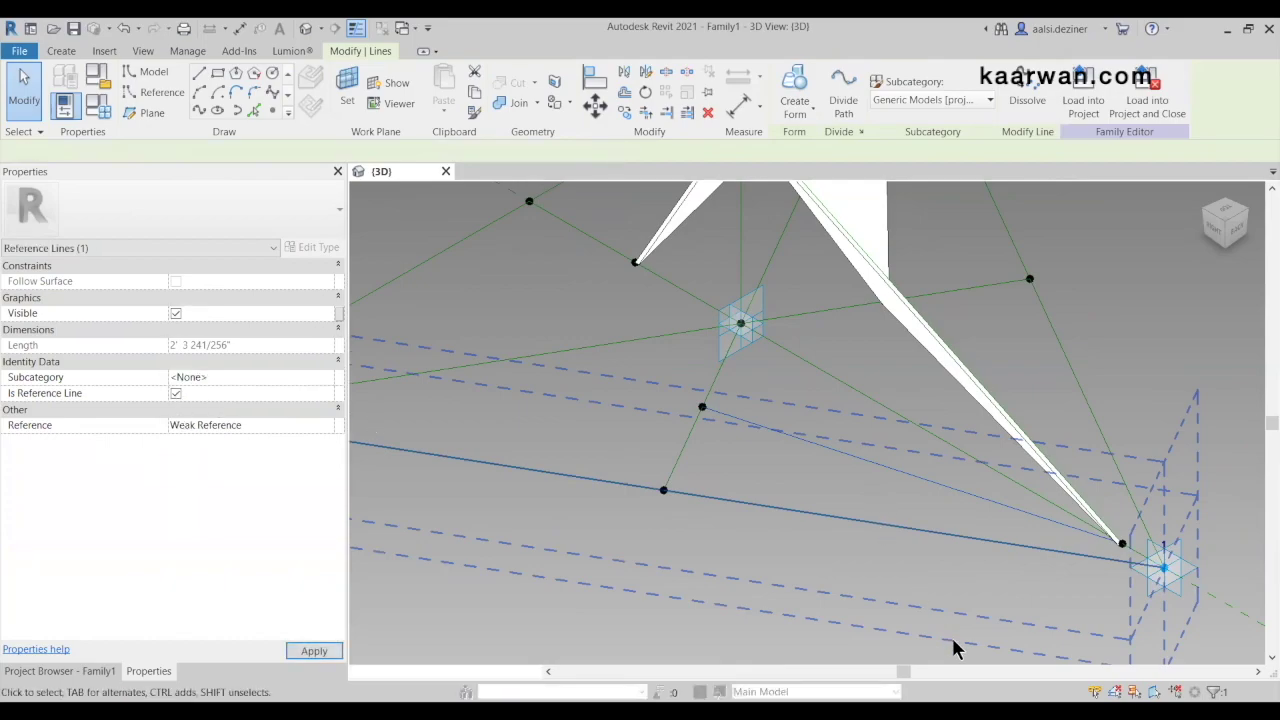
pyautogui.scroll(-2, 787, 600)
pyautogui.click(743, 461)
# Connect the same NCP point to the raised apex point above the triangle's centre and make the line a reference line
pyautogui.scroll(2, 740, 443)
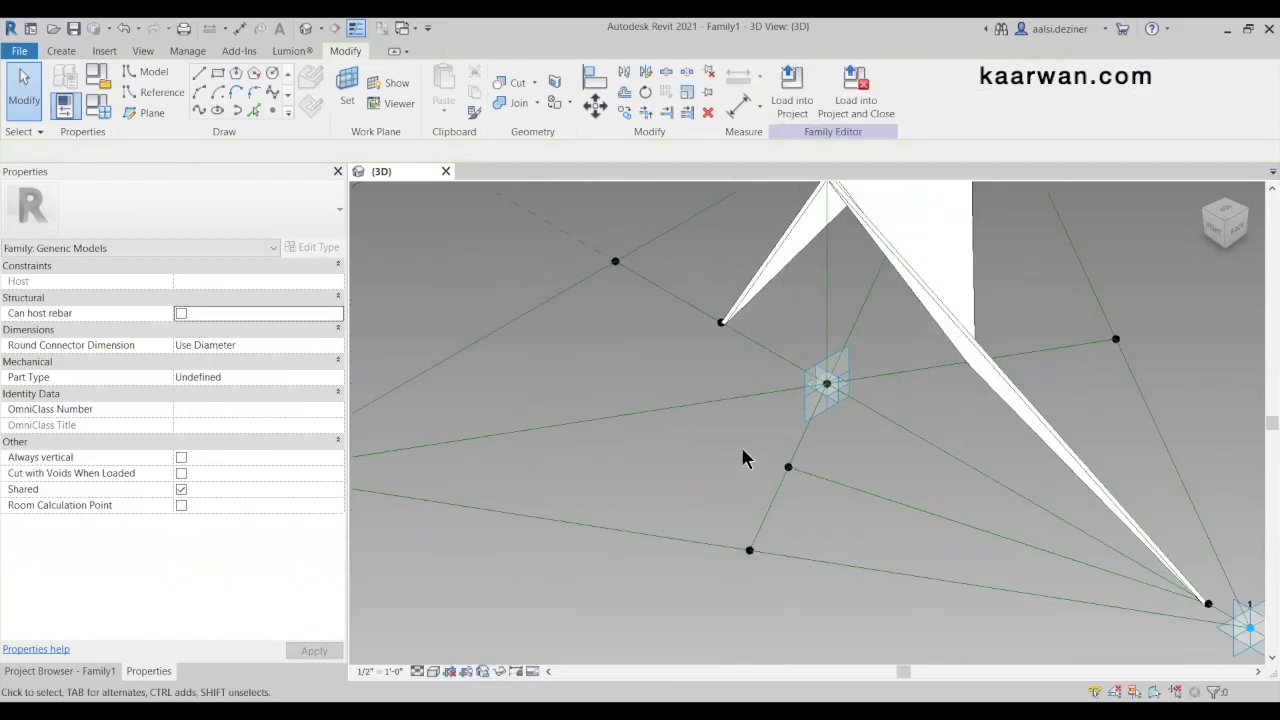
pyautogui.moveTo(824, 510); pyautogui.dragTo(826, 520)
pyautogui.scroll(-2, 824, 536)
pyautogui.scroll(4, 828, 240)
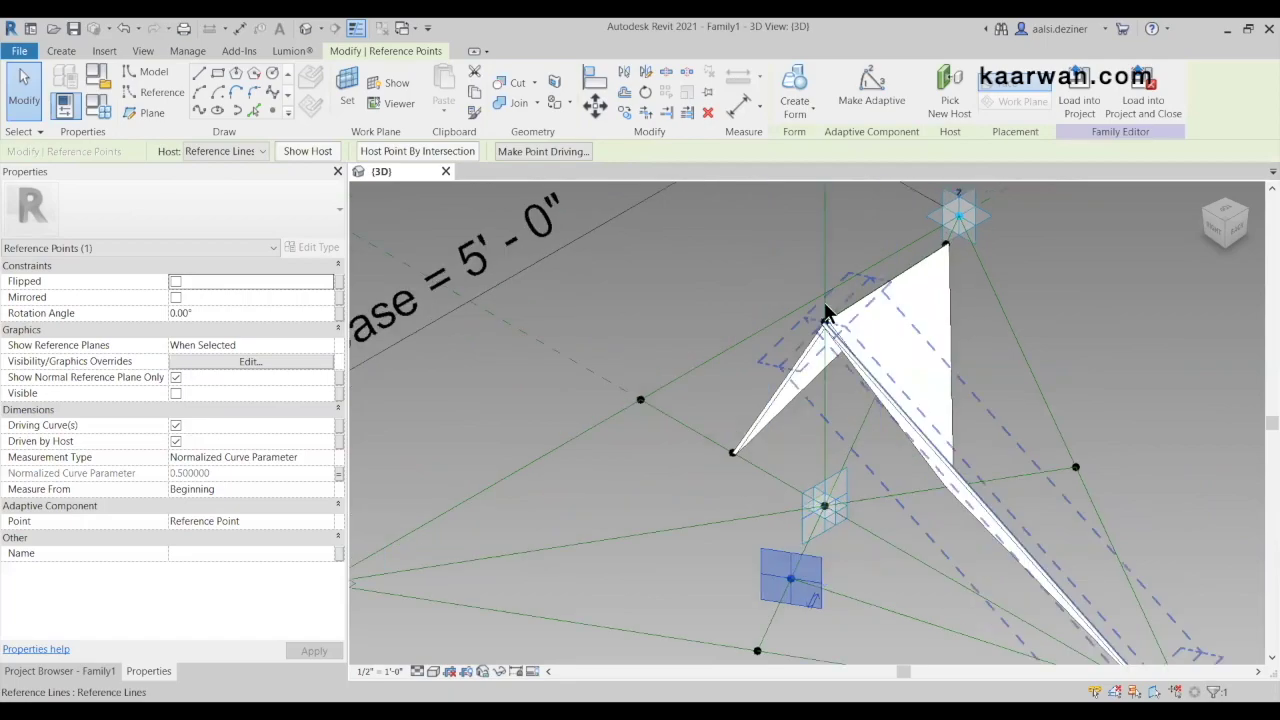
pyautogui.keyDown('ctrl'); pyautogui.moveTo(800, 319); pyautogui.dragTo(840, 345); pyautogui.keyUp('ctrl')
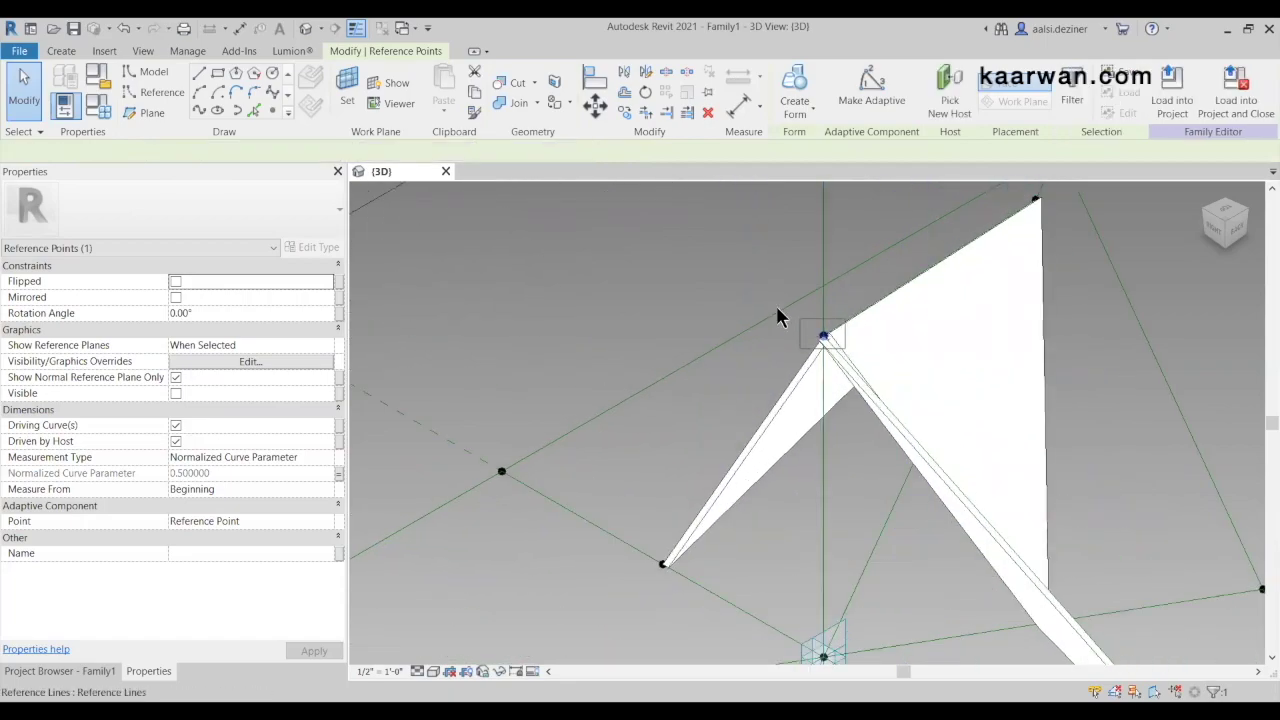
pyautogui.scroll(-2, 775, 302)
pyautogui.scroll(-2, 757, 418)
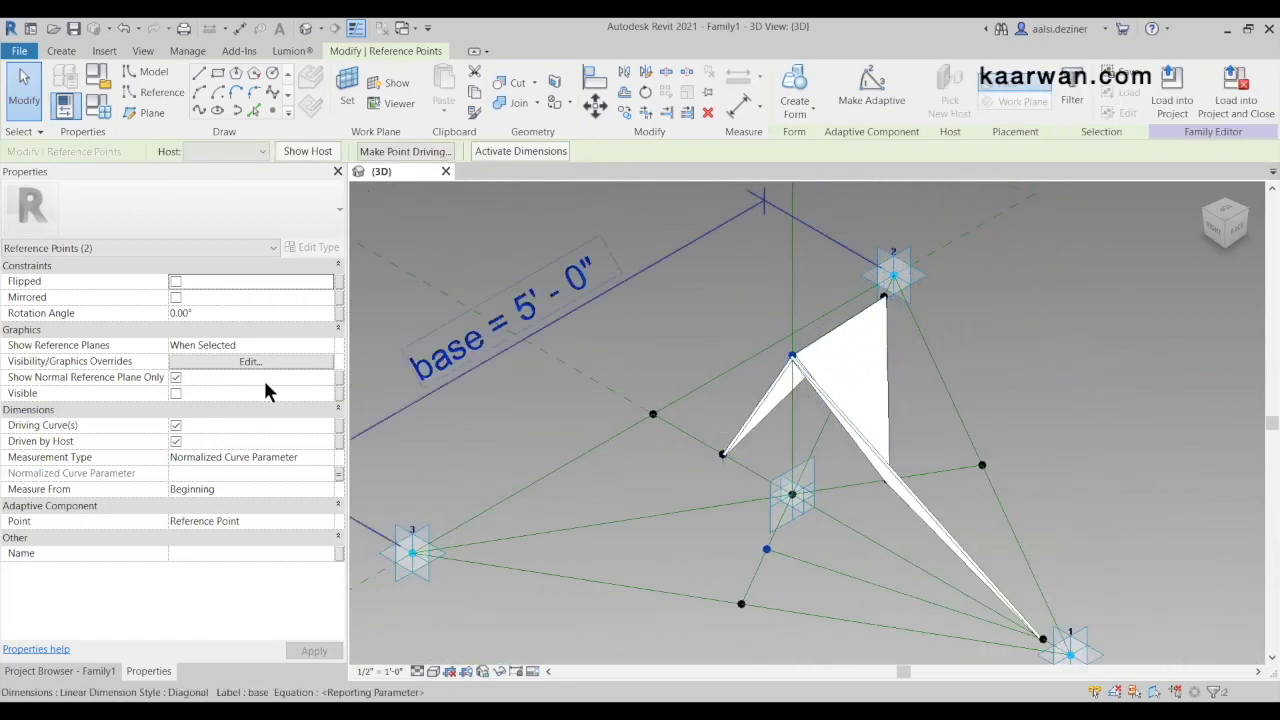
pyautogui.click(198, 112)
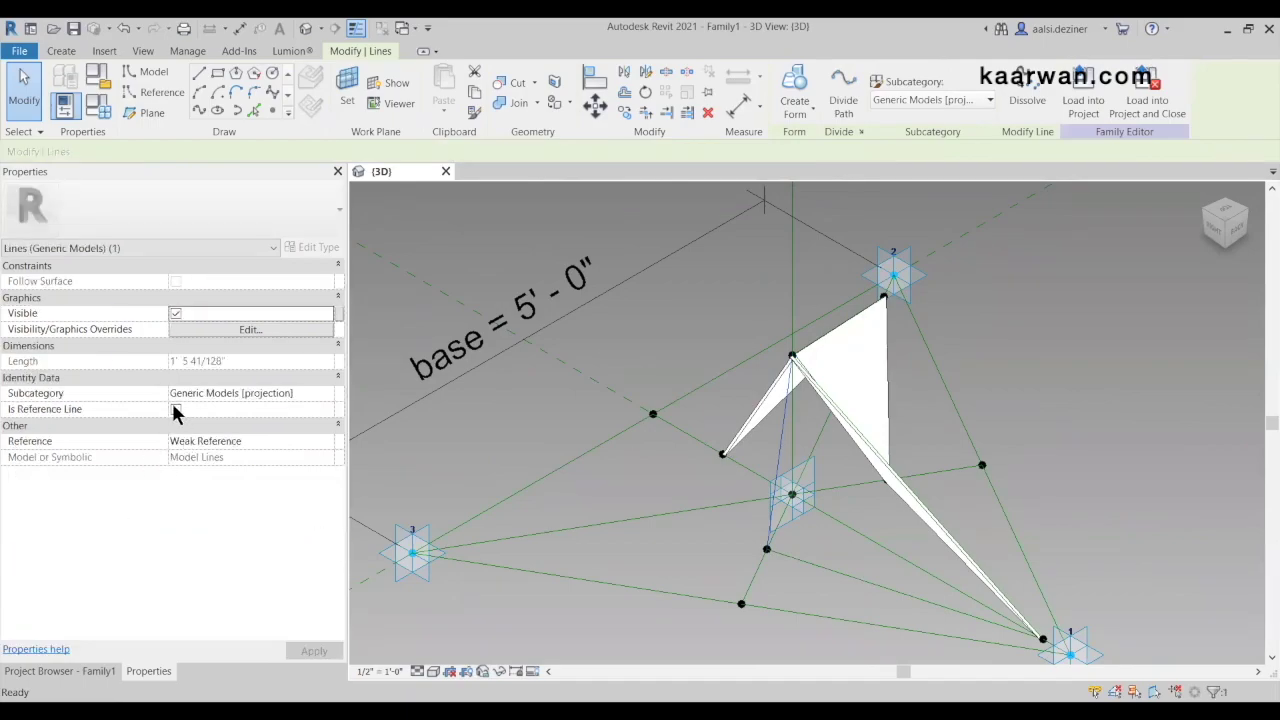
pyautogui.click(175, 409)
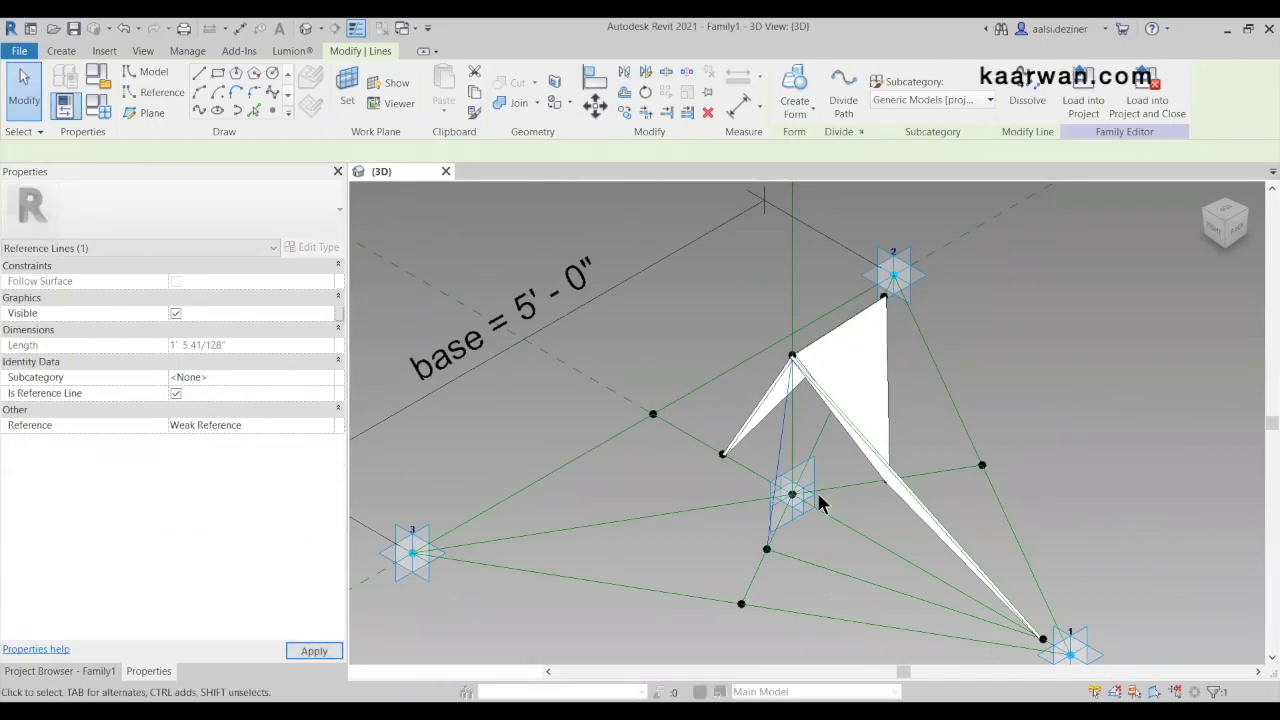
pyautogui.scroll(-1, 808, 366)
pyautogui.click(1091, 451)
# Create an extruded solid form from the three reference lines joining the NCP point, the apex and the point beside adaptive point 1
pyautogui.scroll(3, 855, 525)
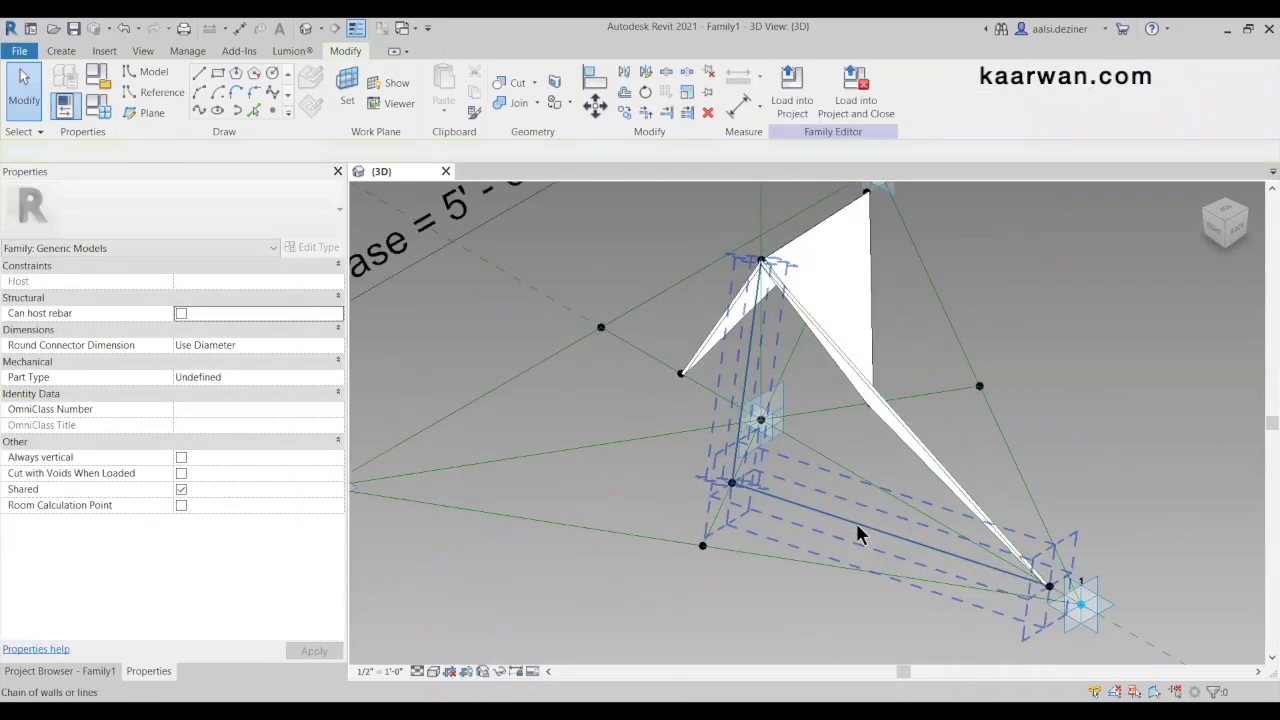
pyautogui.click(856, 526)
pyautogui.scroll(2, 905, 437)
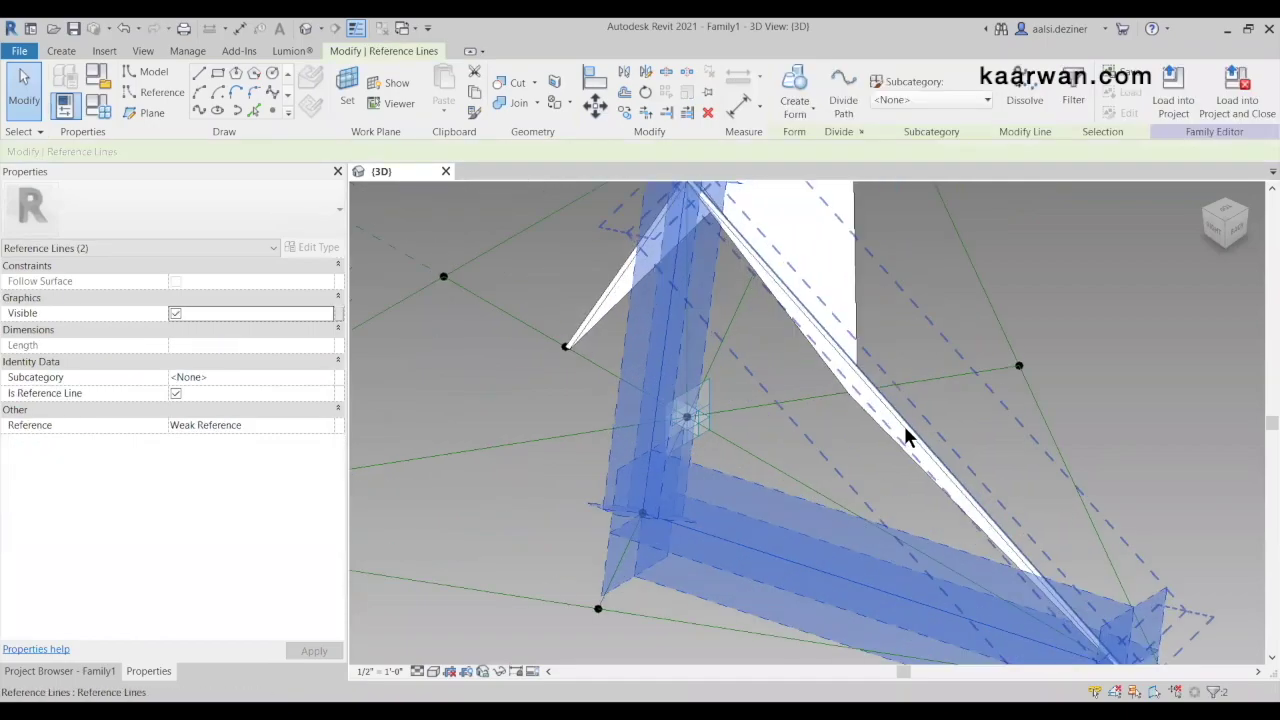
pyautogui.keyDown('ctrl'); pyautogui.click(908, 436); pyautogui.keyUp('ctrl')
pyautogui.scroll(-5, 908, 436)
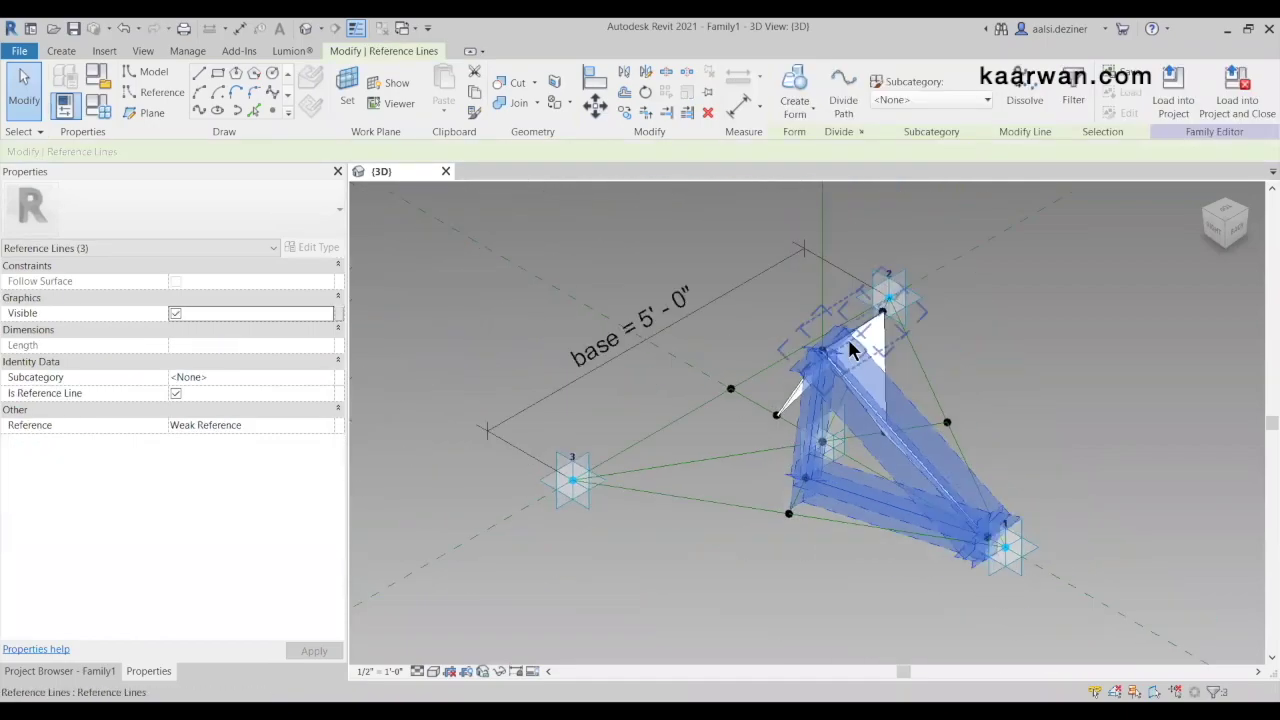
pyautogui.click(800, 114)
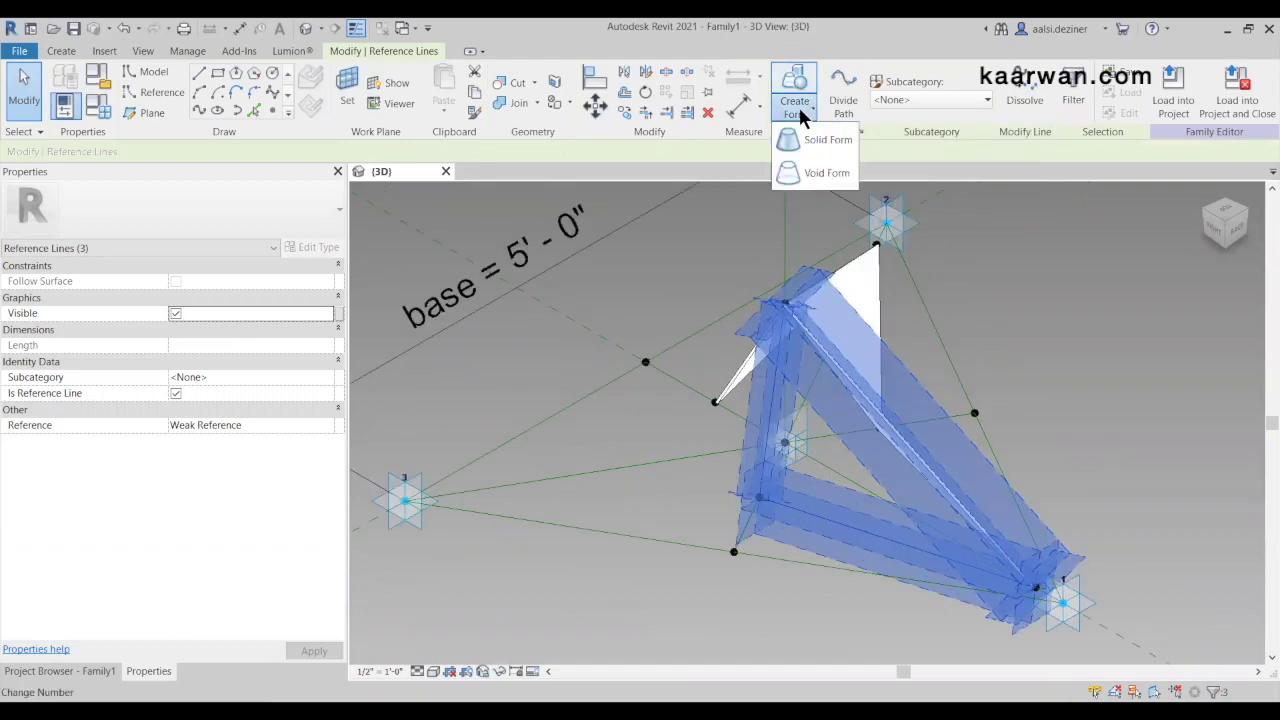
pyautogui.click(824, 140)
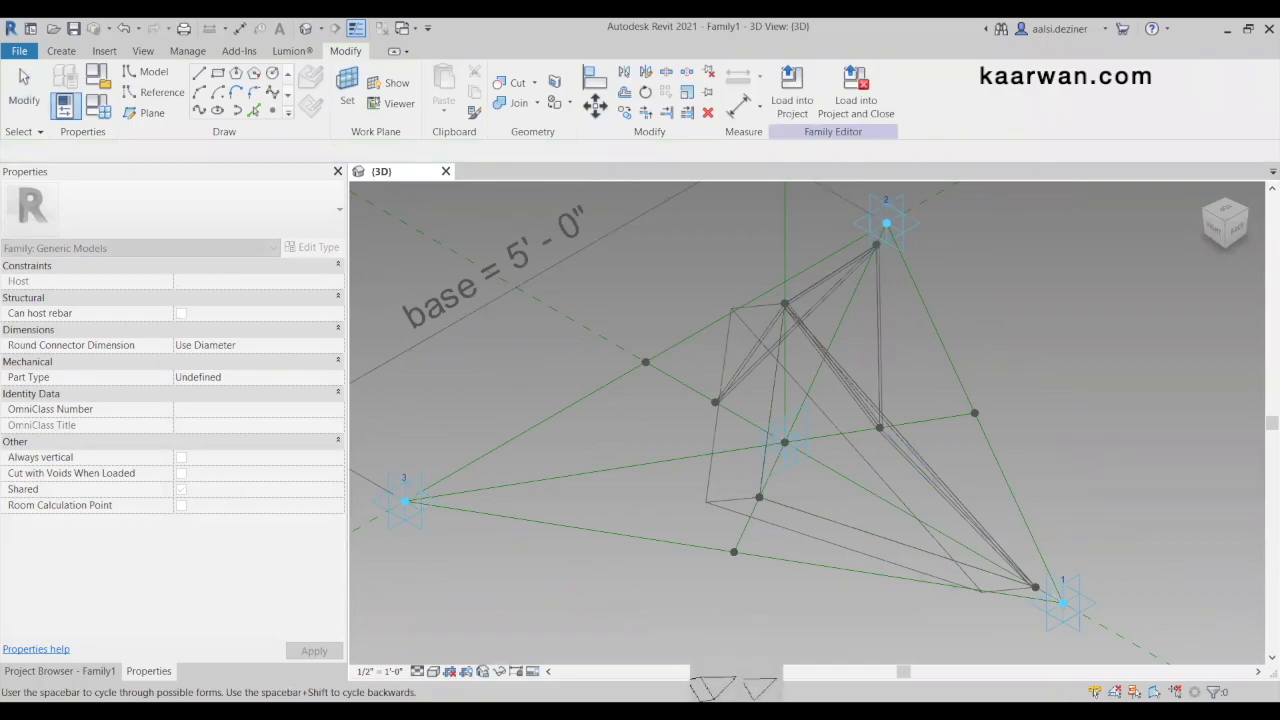
pyautogui.click(898, 507)
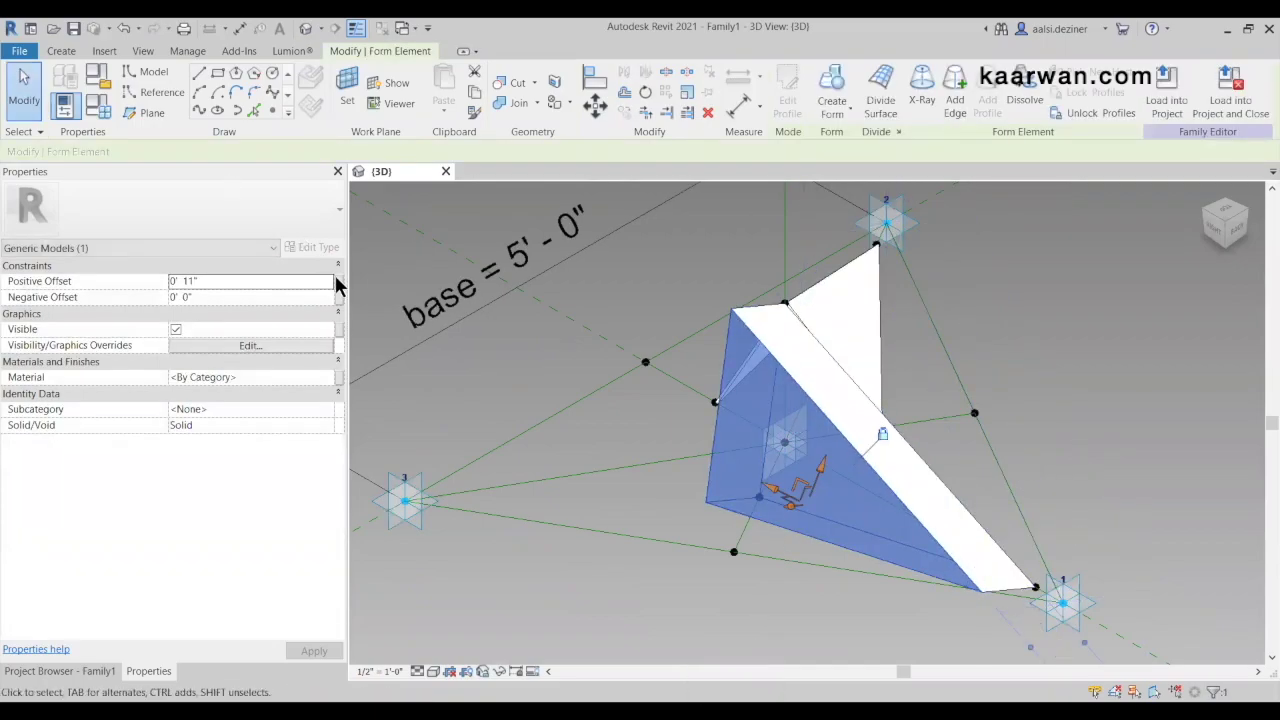
# Associate the new panel form's Positive Offset with the Thickness family parameter
pyautogui.click(326, 281)
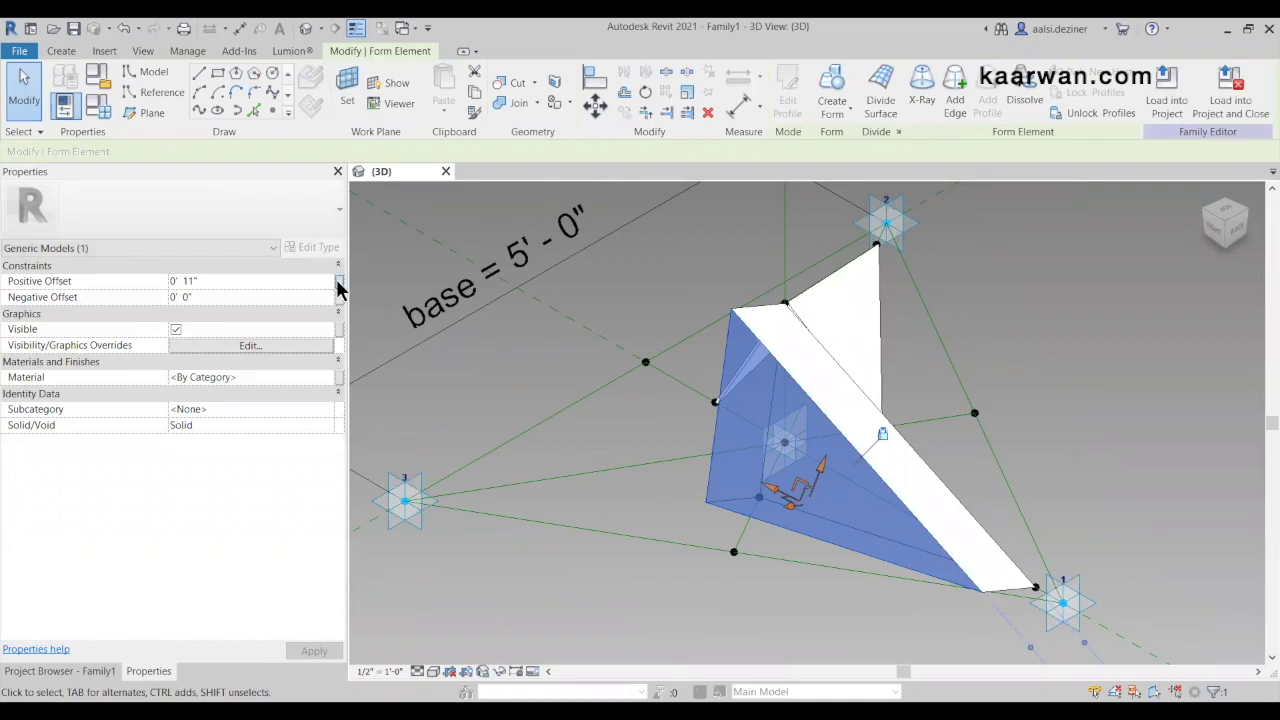
pyautogui.click(338, 284)
pyautogui.click(619, 236)
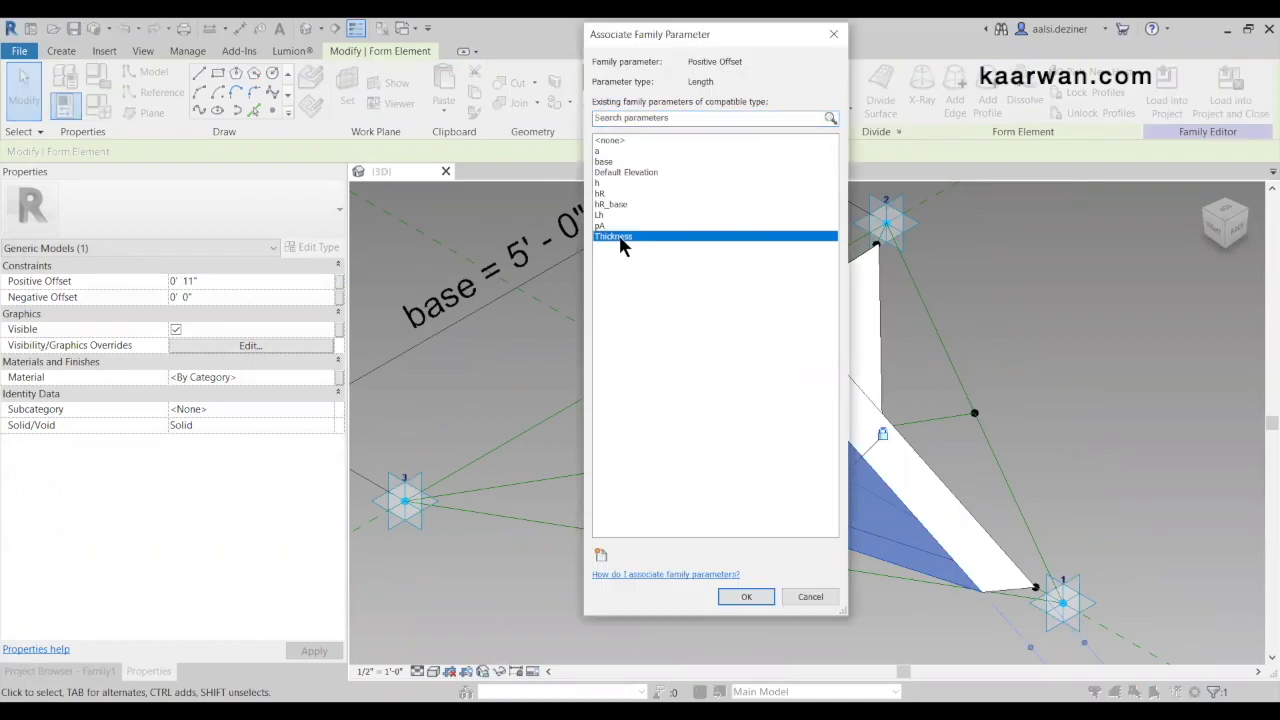
pyautogui.click(762, 592)
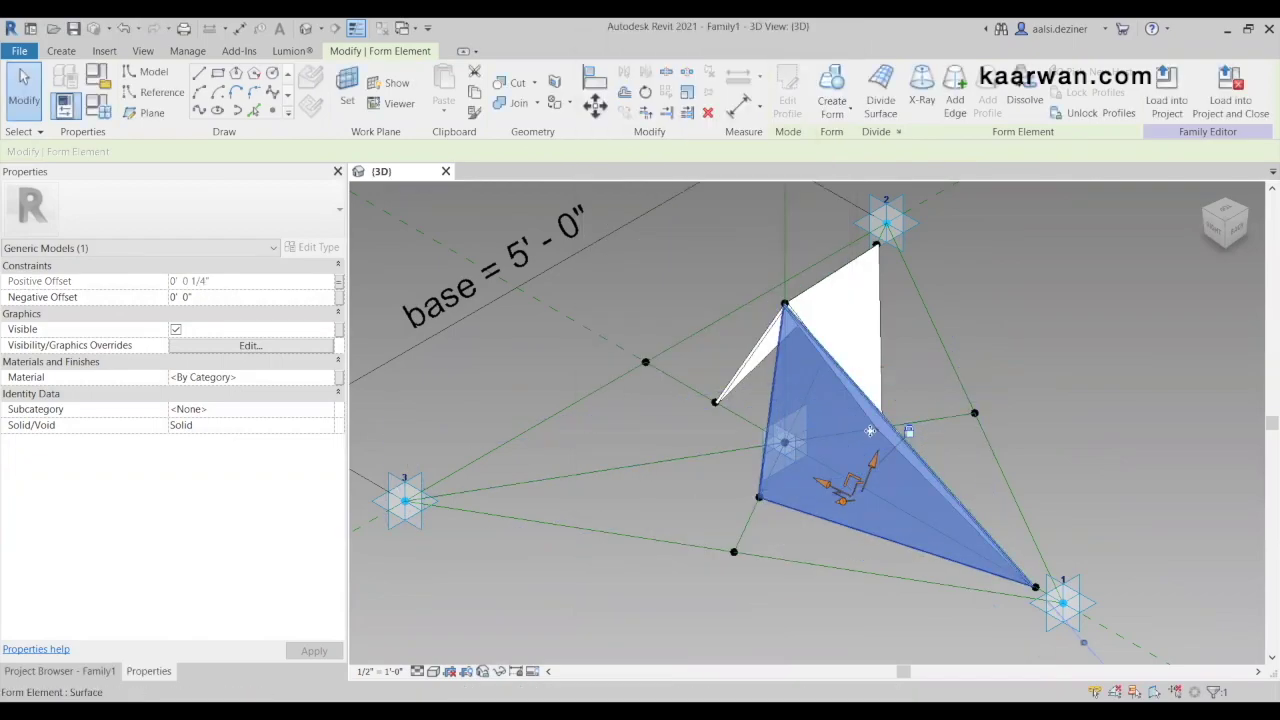
# View the component from the top and set the NCP family parameter to 0.9 to test the panels' folding
pyautogui.scroll(3, 871, 433)
pyautogui.scroll(-4, 762, 466)
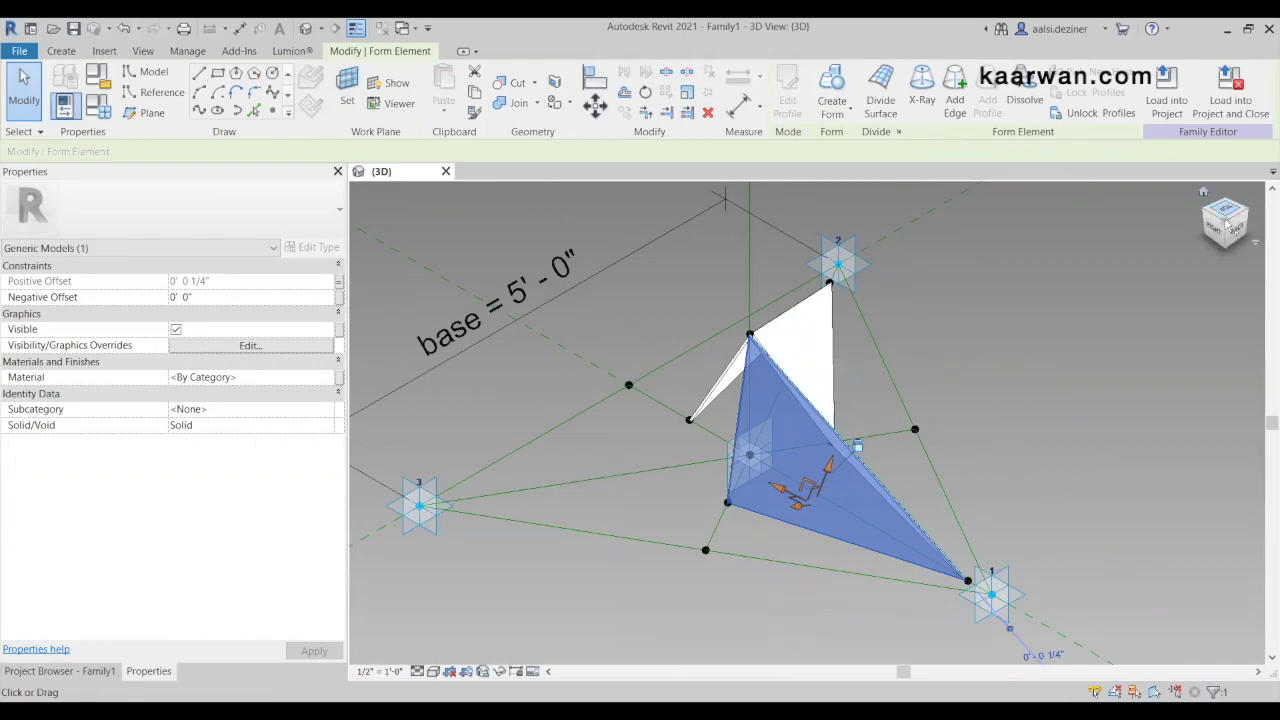
pyautogui.click(1231, 215)
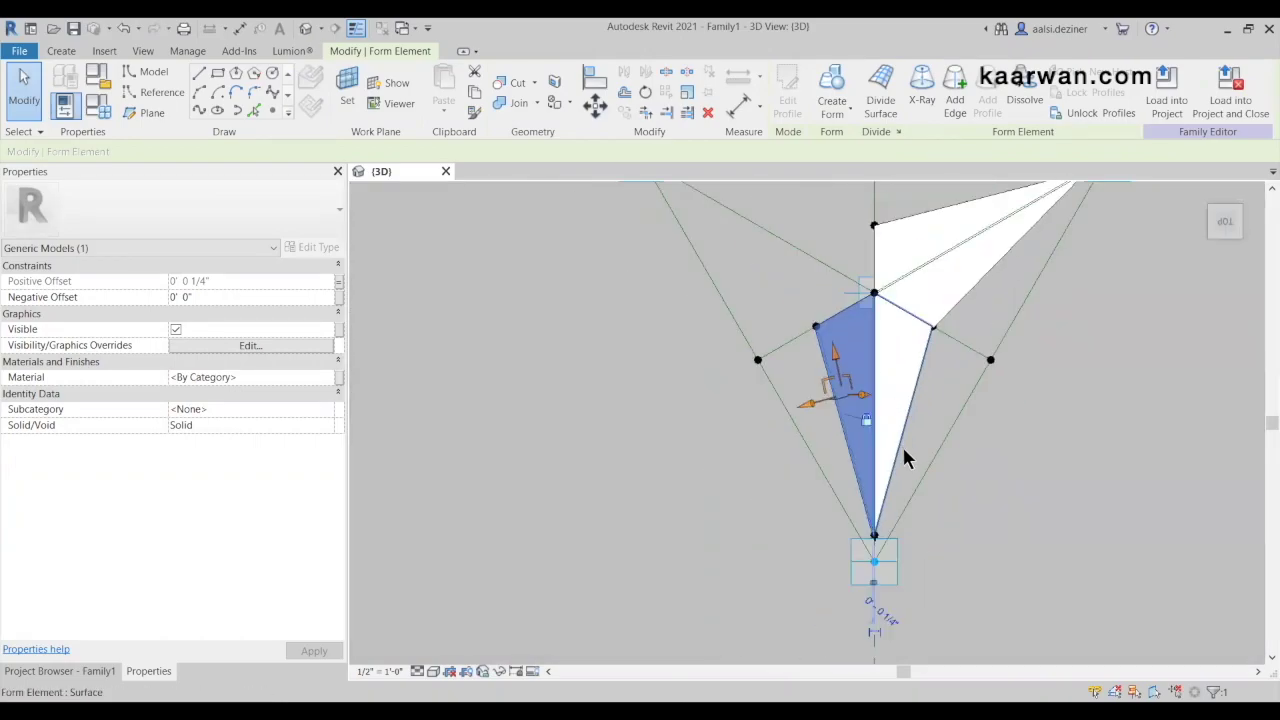
pyautogui.scroll(-1, 887, 440)
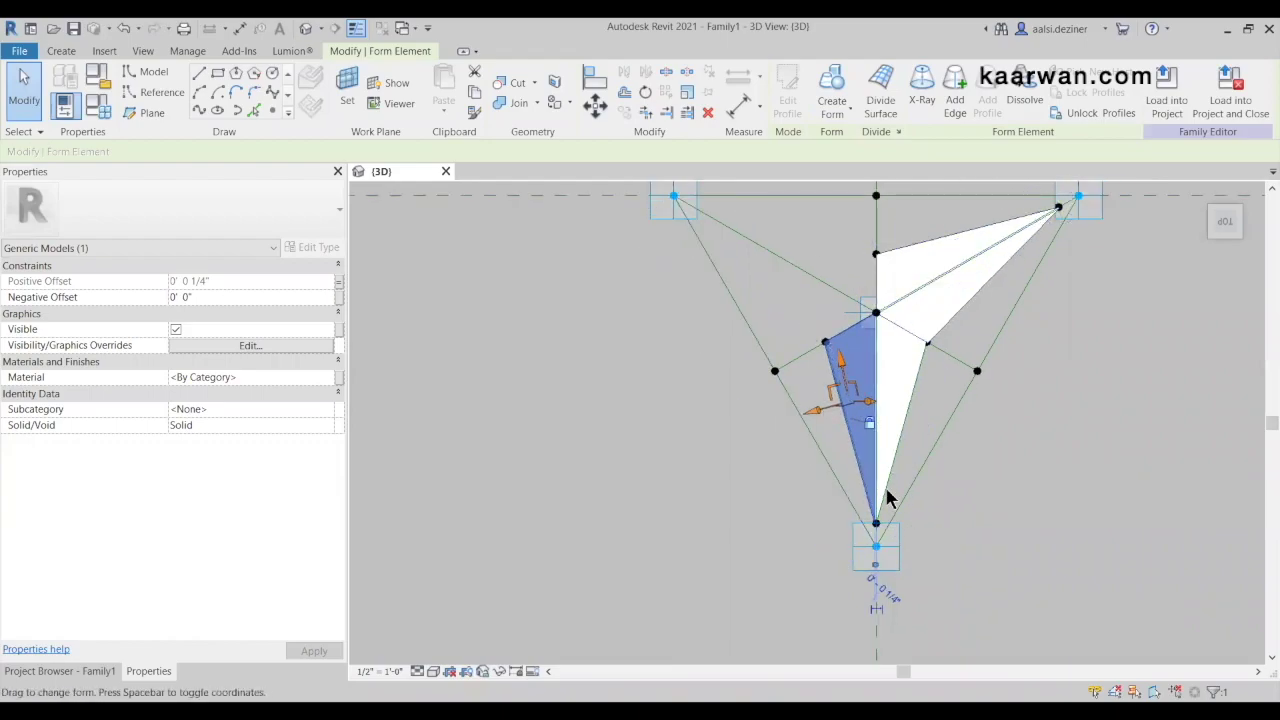
pyautogui.click(100, 108)
pyautogui.click(380, 404)
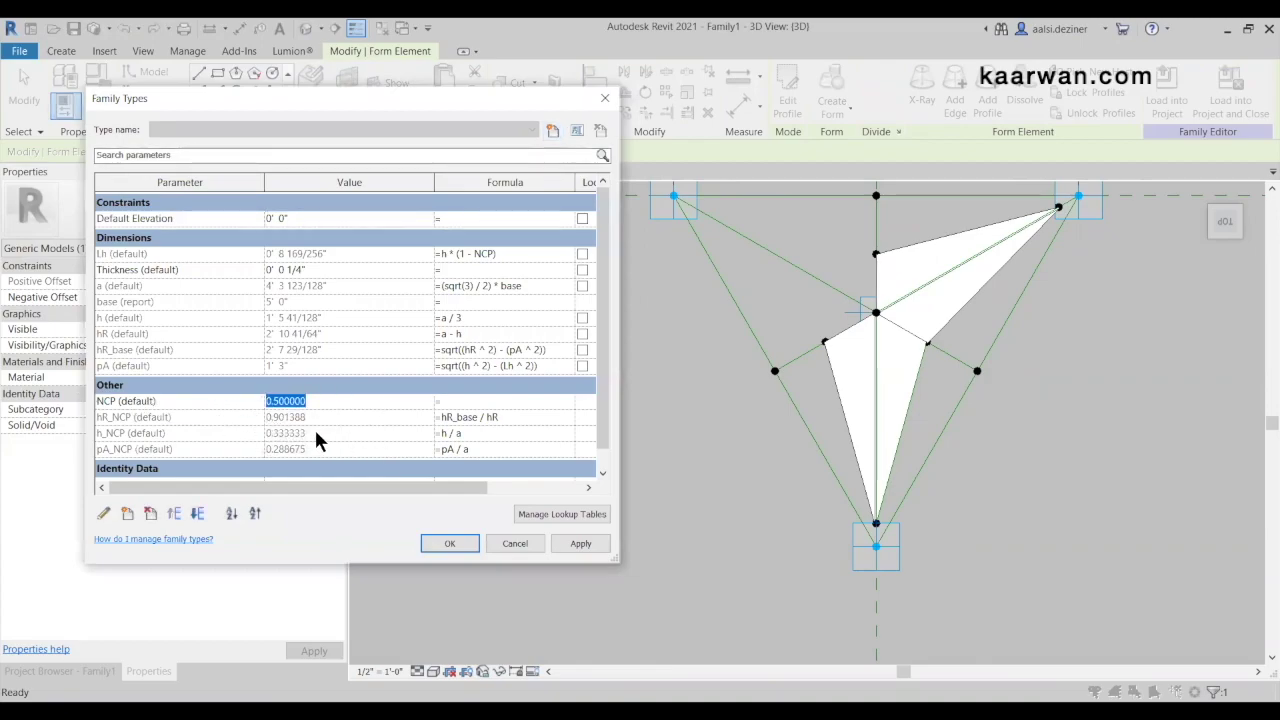
pyautogui.write('0.9')
pyautogui.click(458, 541)
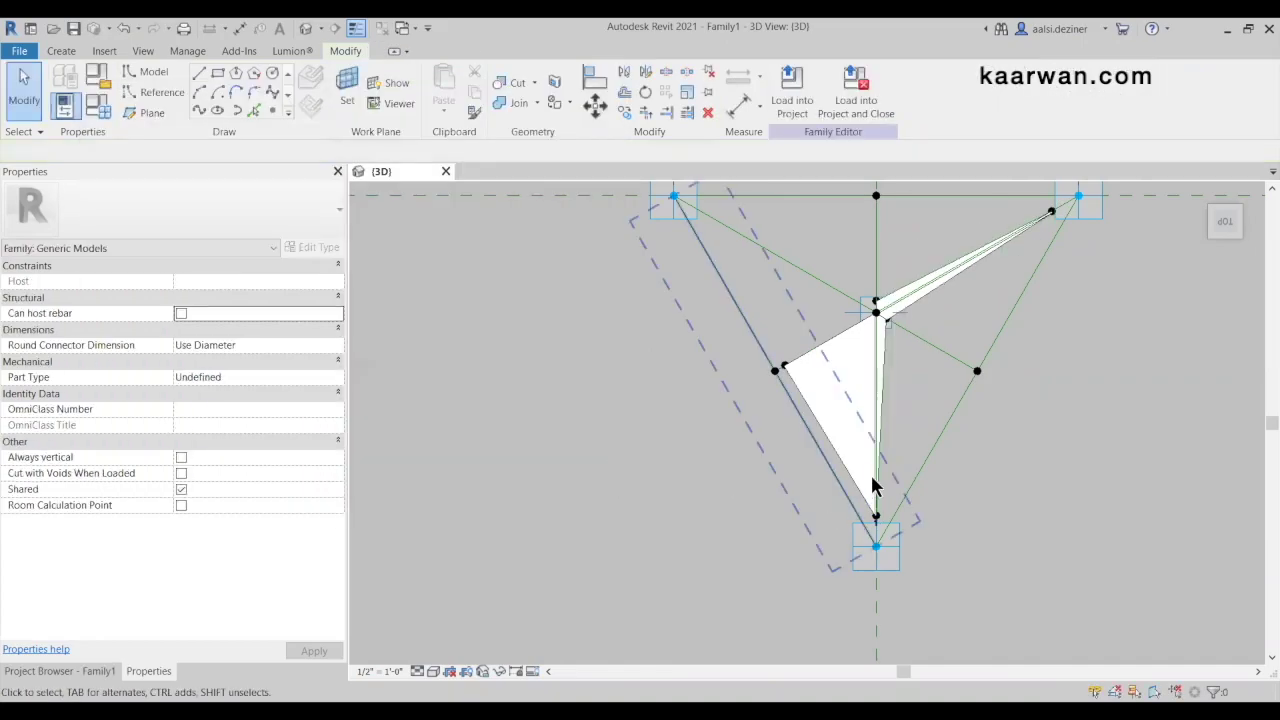
# Set Measure From to End for the new panel's outer reference point on the side between adaptive points 3 and 1
pyautogui.scroll(1, 965, 357)
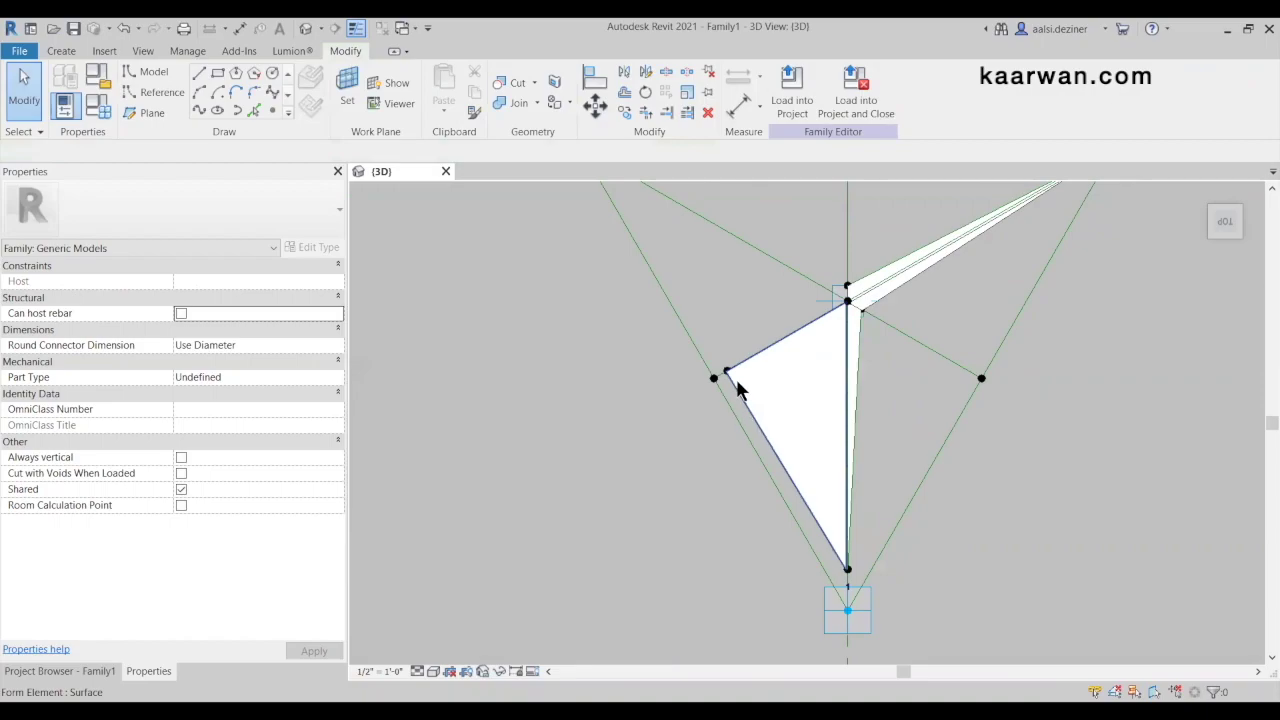
pyautogui.scroll(4, 720, 370)
pyautogui.click(722, 406)
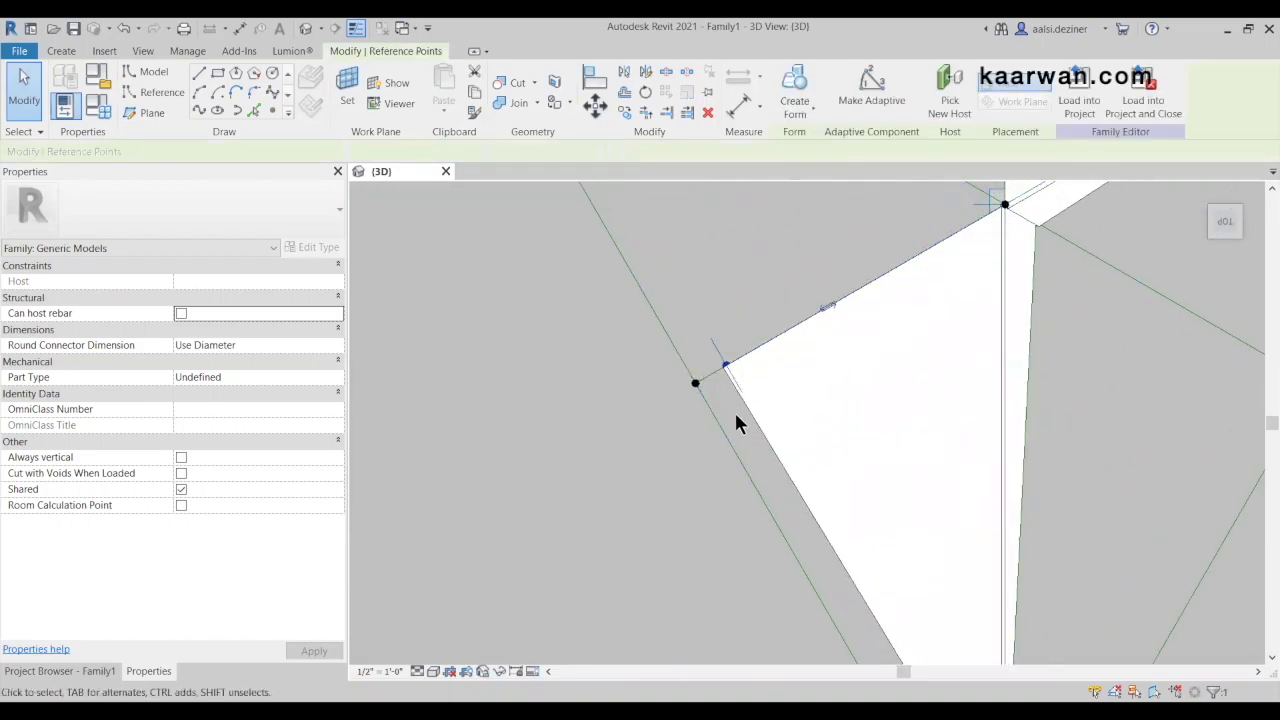
pyautogui.scroll(-1, 534, 368)
pyautogui.click(329, 490)
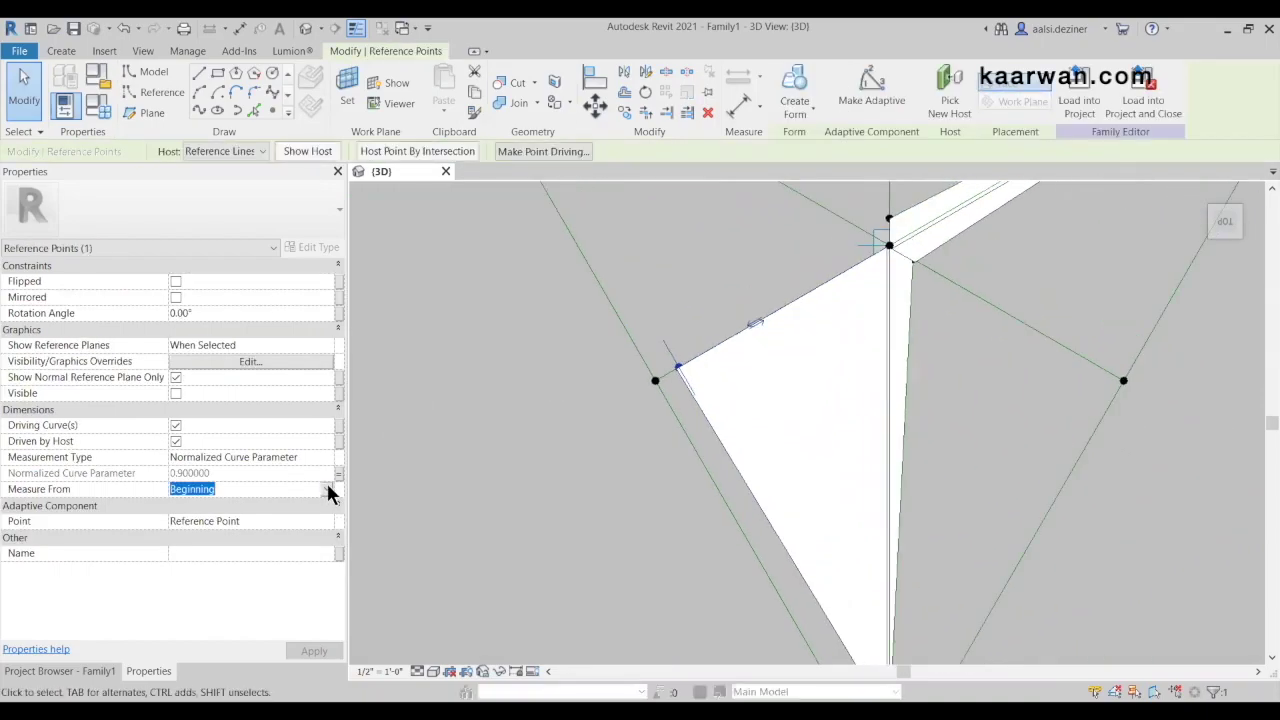
pyautogui.click(329, 490)
pyautogui.click(223, 519)
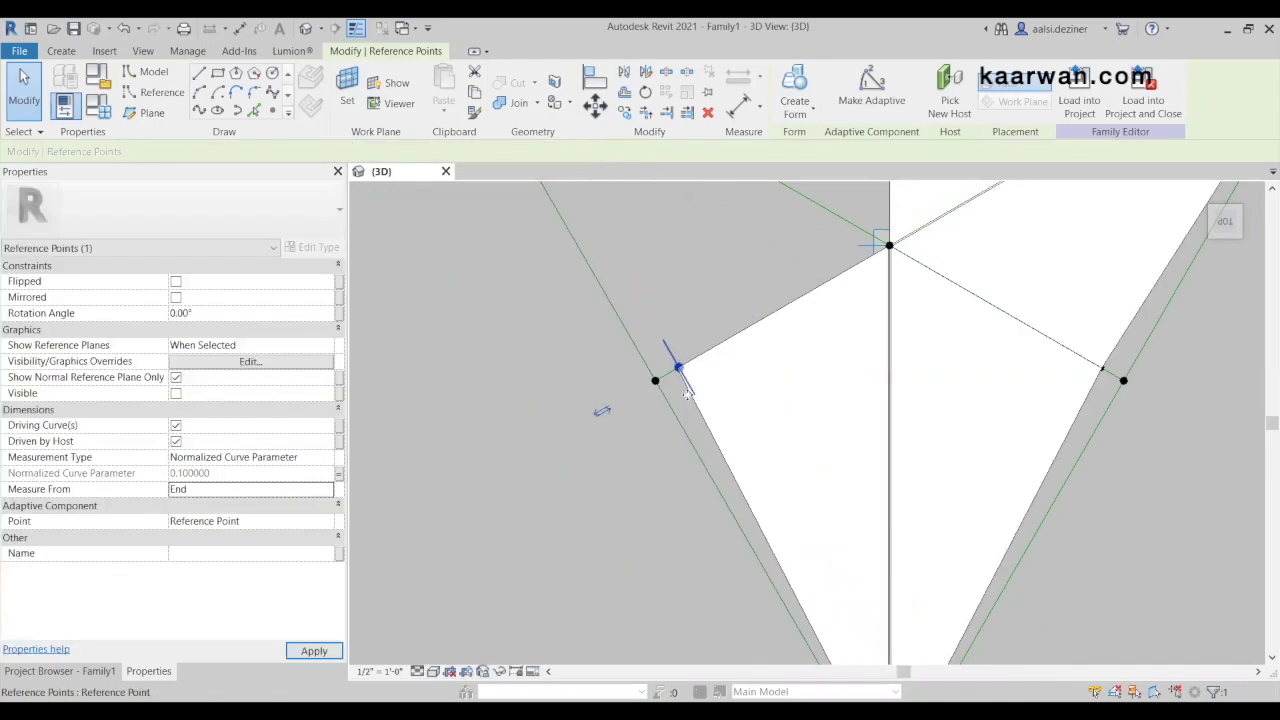
pyautogui.scroll(-1, 645, 396)
pyautogui.scroll(-2, 645, 396)
pyautogui.click(977, 457)
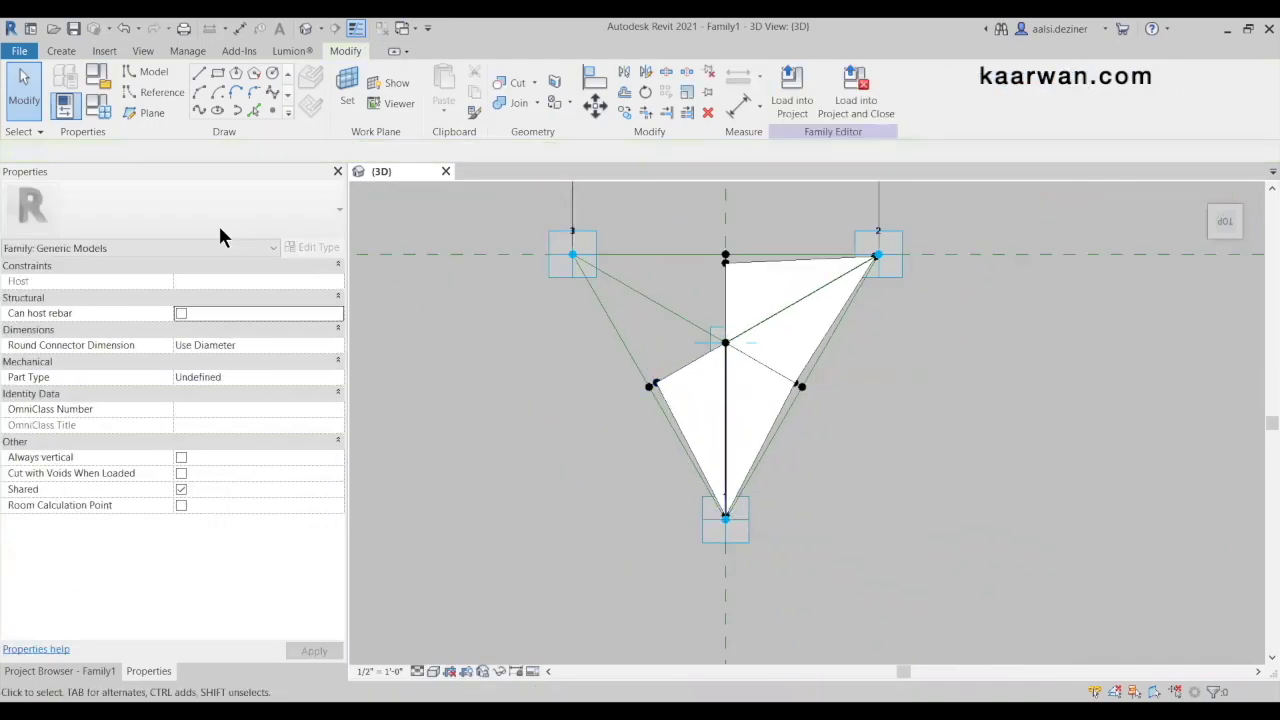
# Test the panels' folding with another NCP value, set the NCP family parameter to 0.5, and return to an angled 3D view
pyautogui.click(97, 106)
pyautogui.click(391, 400)
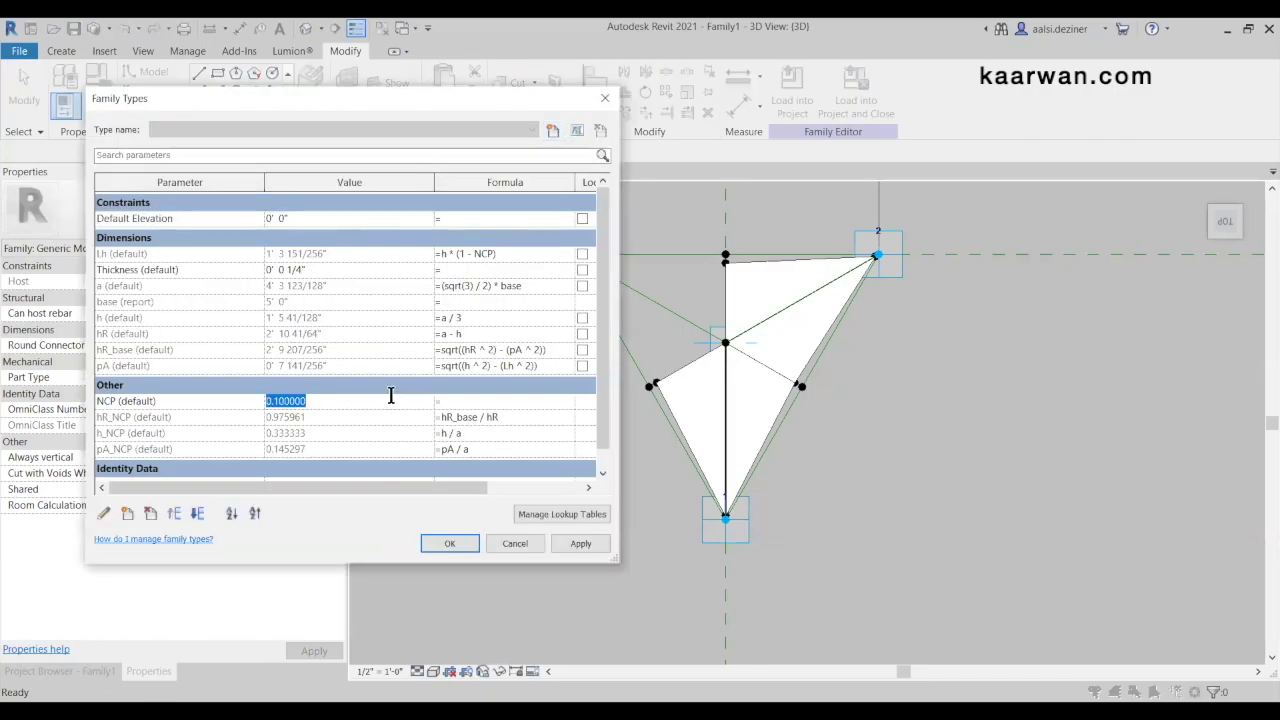
pyautogui.click(451, 532)
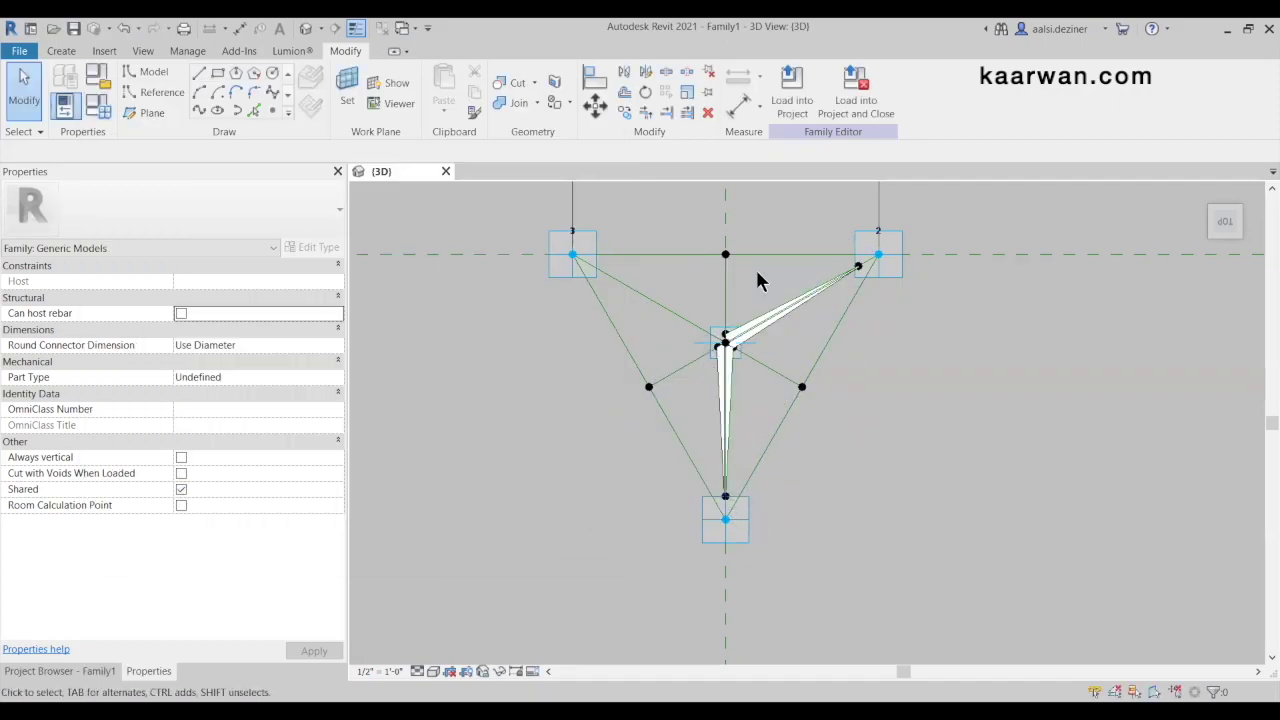
pyautogui.click(86, 104)
pyautogui.click(370, 399)
pyautogui.write('0.5')
pyautogui.press('Tab')
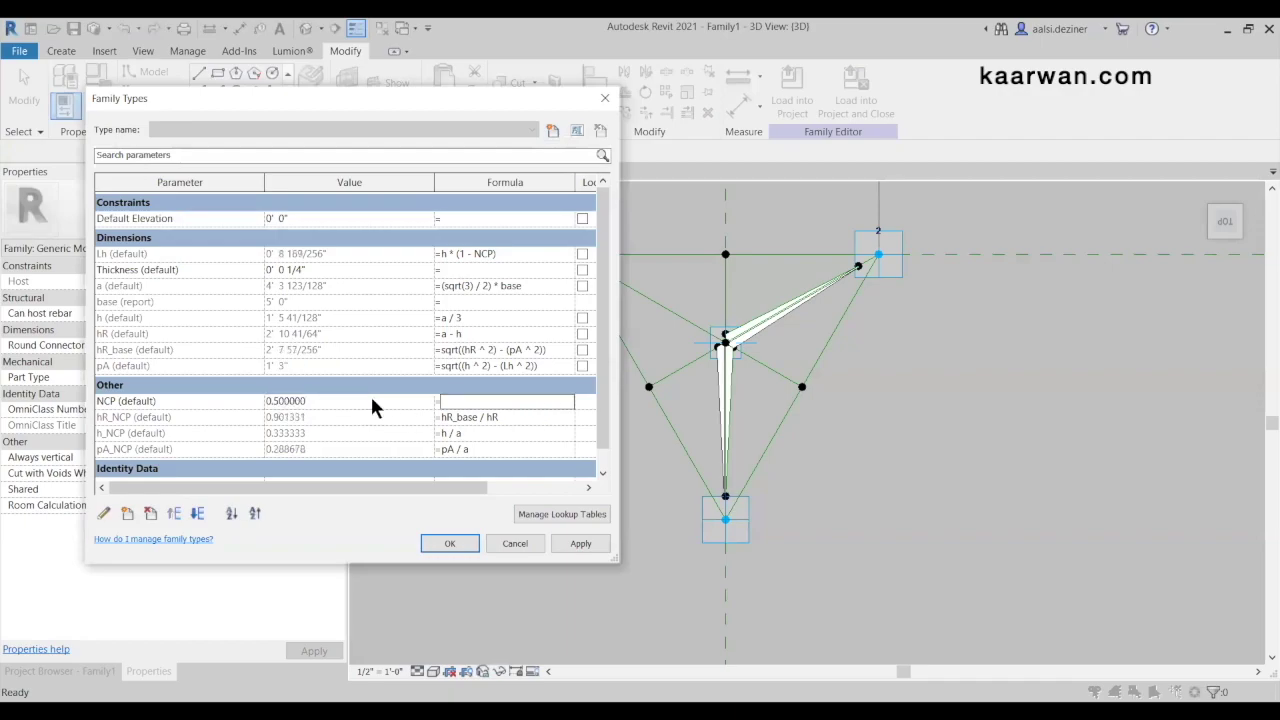
pyautogui.click(463, 543)
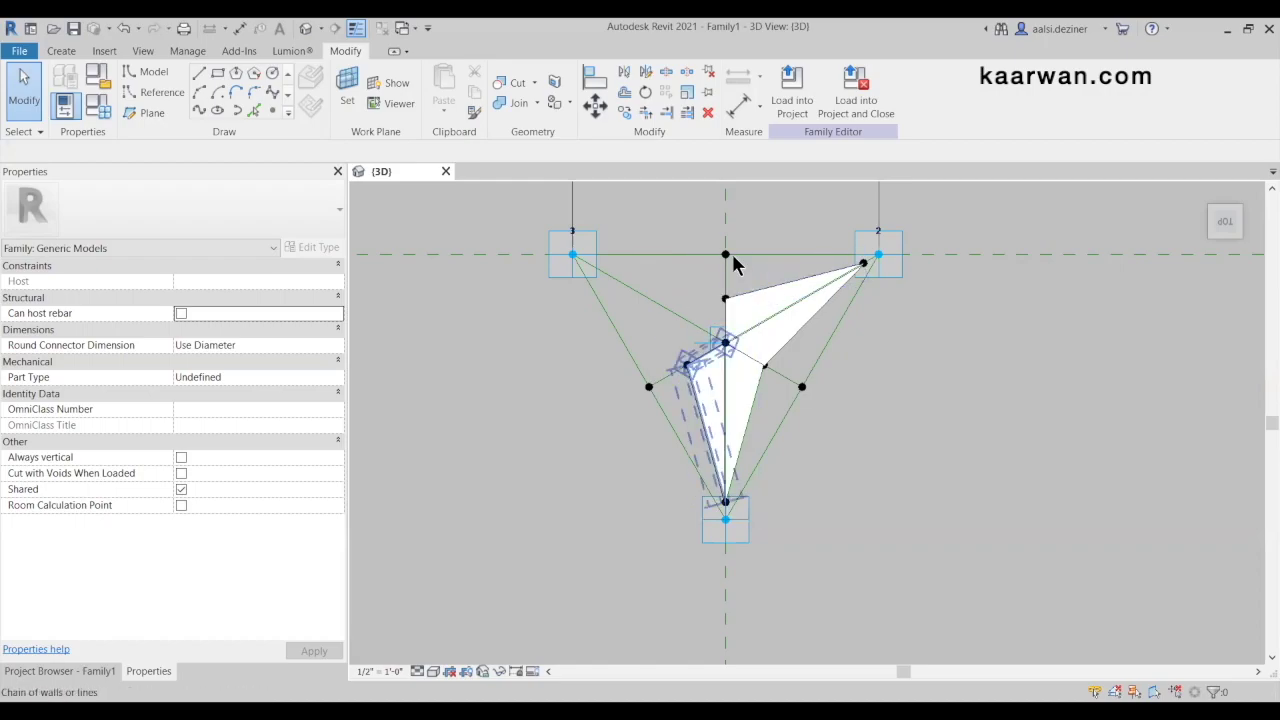
pyautogui.click(1212, 248)
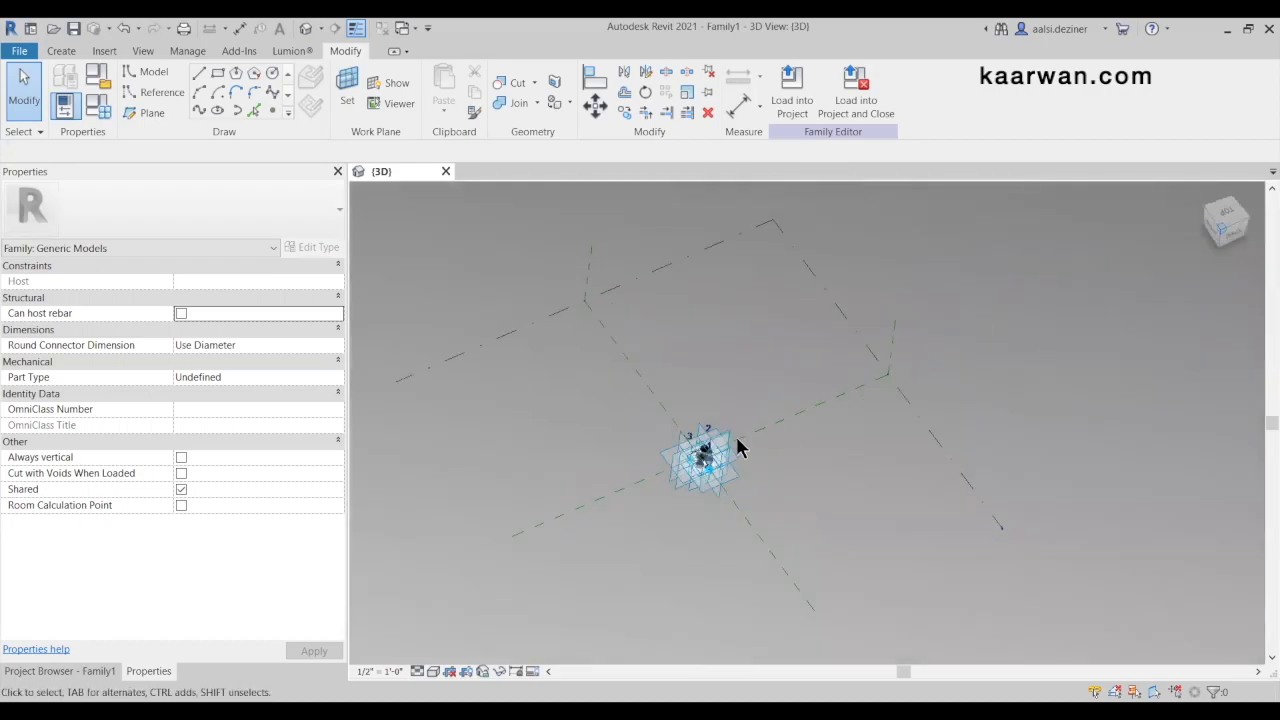
# Connect adaptive point 3 to the central reference point with a spline through points and make it a reference line
pyautogui.scroll(5, 811, 659)
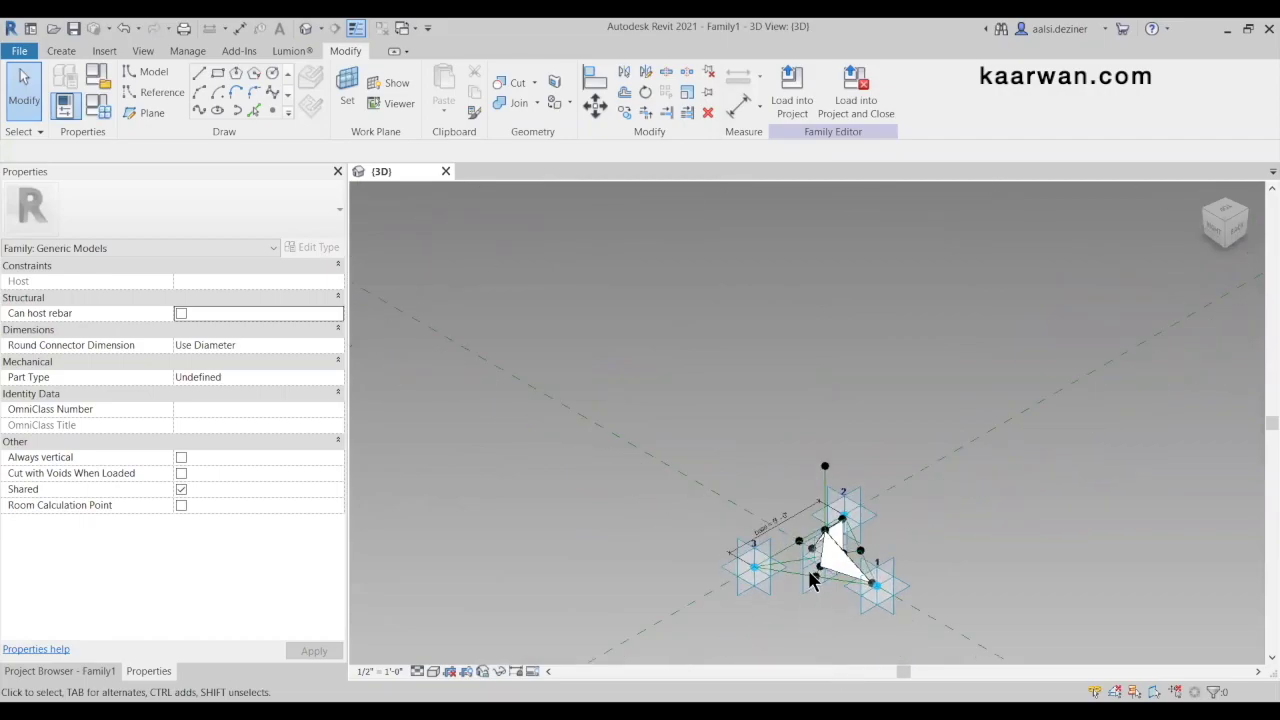
pyautogui.scroll(9, 812, 577)
pyautogui.scroll(1, 794, 540)
pyautogui.scroll(1, 794, 540)
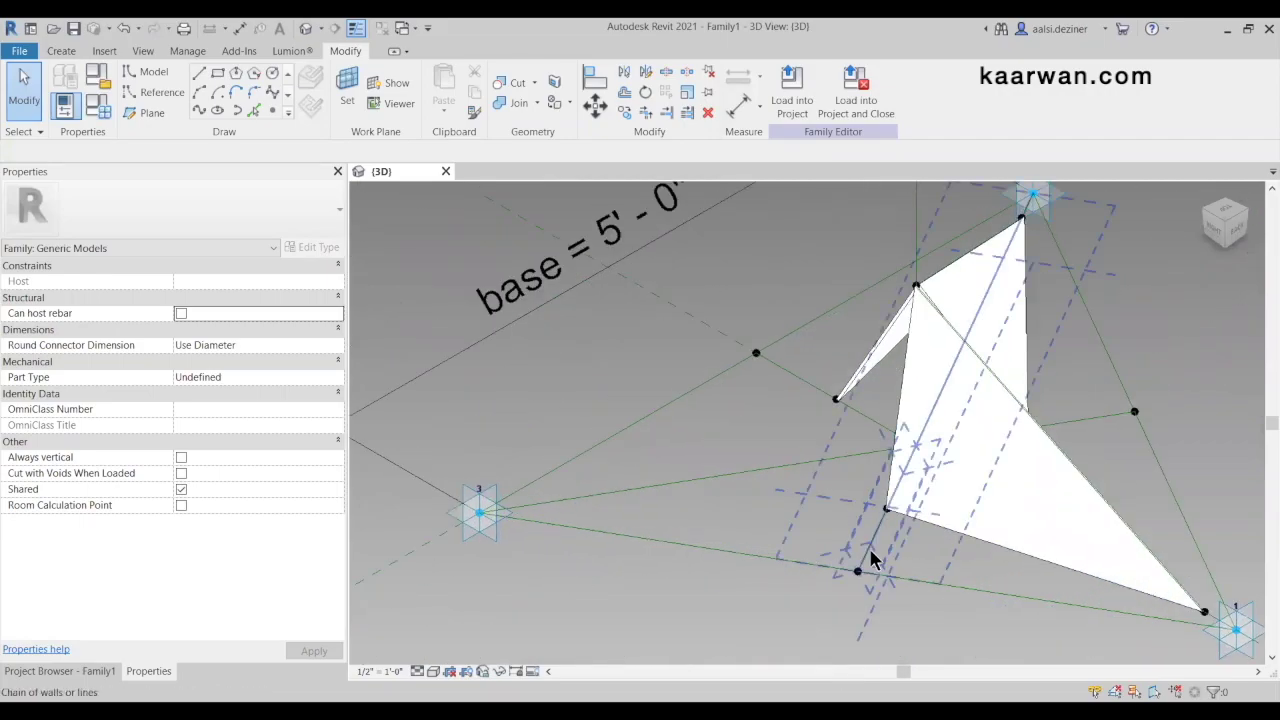
pyautogui.scroll(-2, 892, 397)
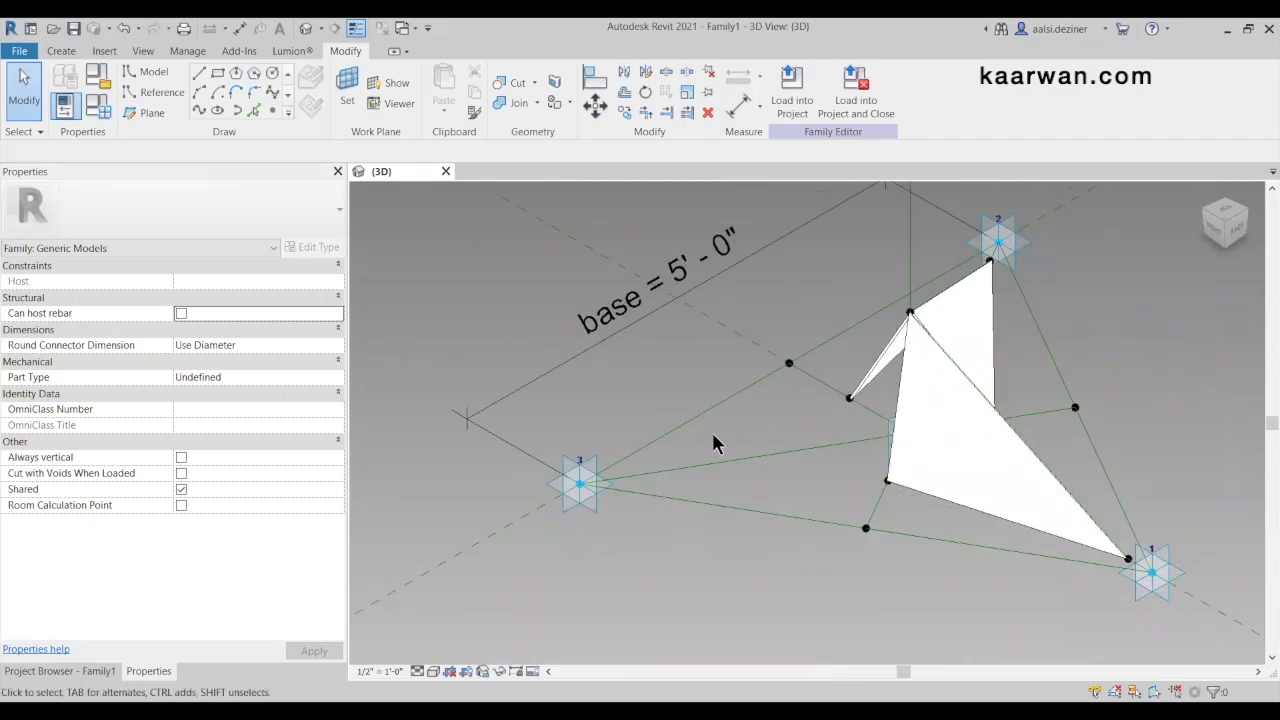
pyautogui.scroll(2, 582, 487)
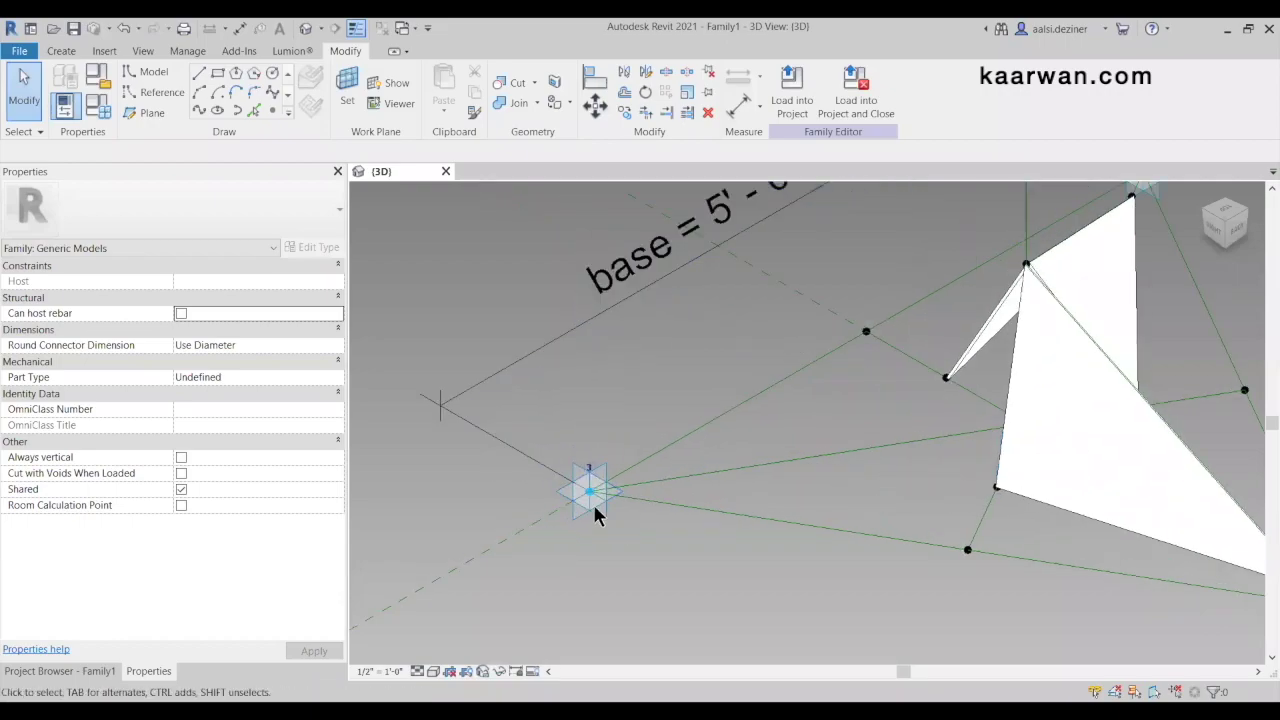
pyautogui.click(591, 506)
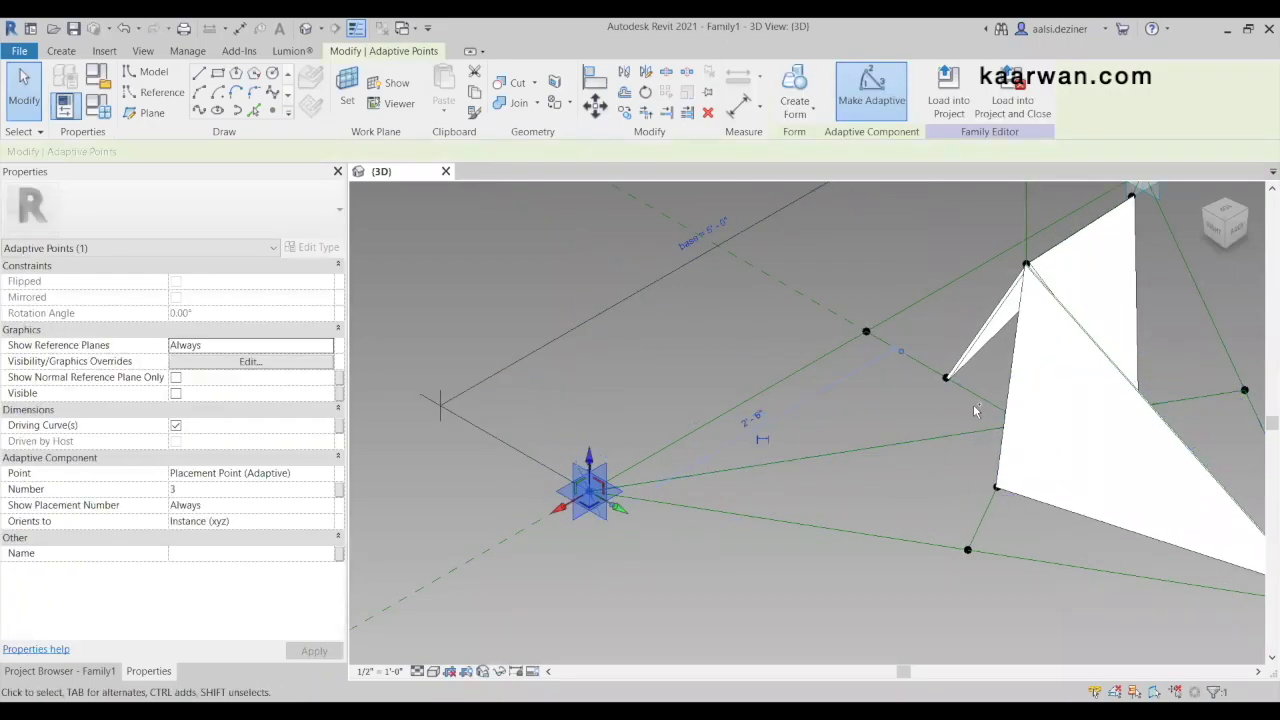
pyautogui.keyDown('ctrl'); pyautogui.click(1048, 443); pyautogui.keyUp('ctrl')
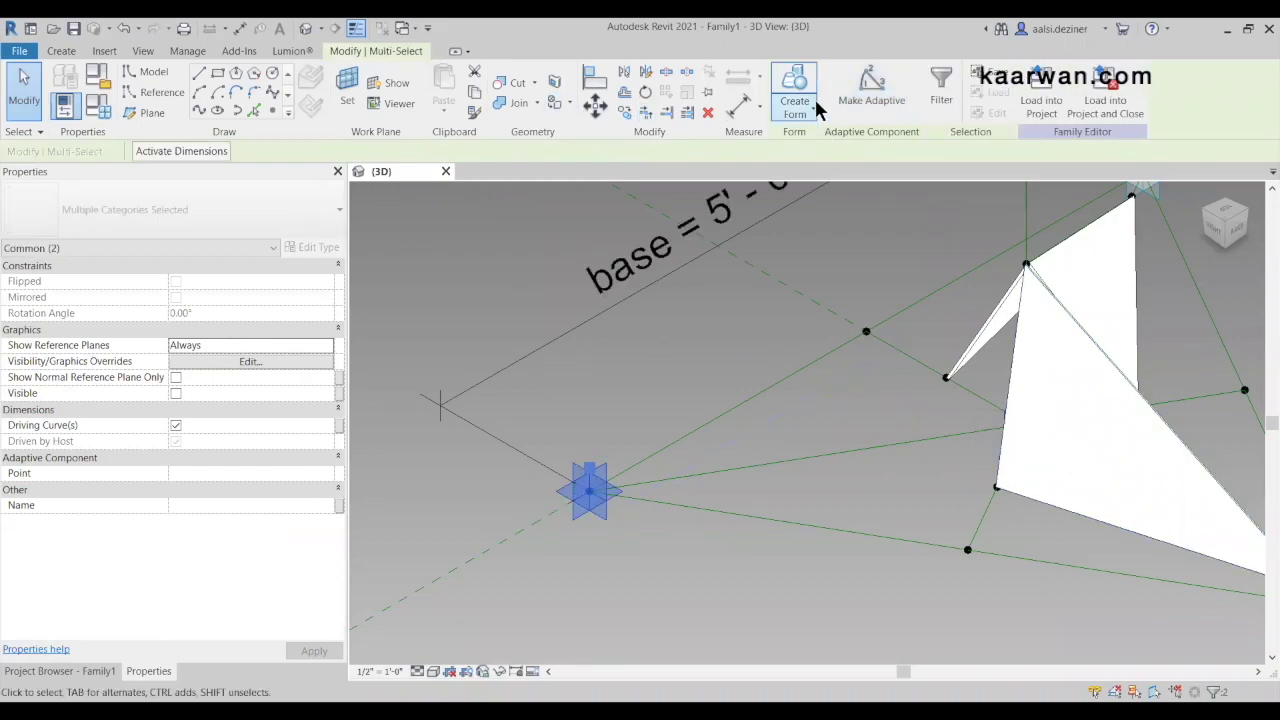
pyautogui.click(941, 88)
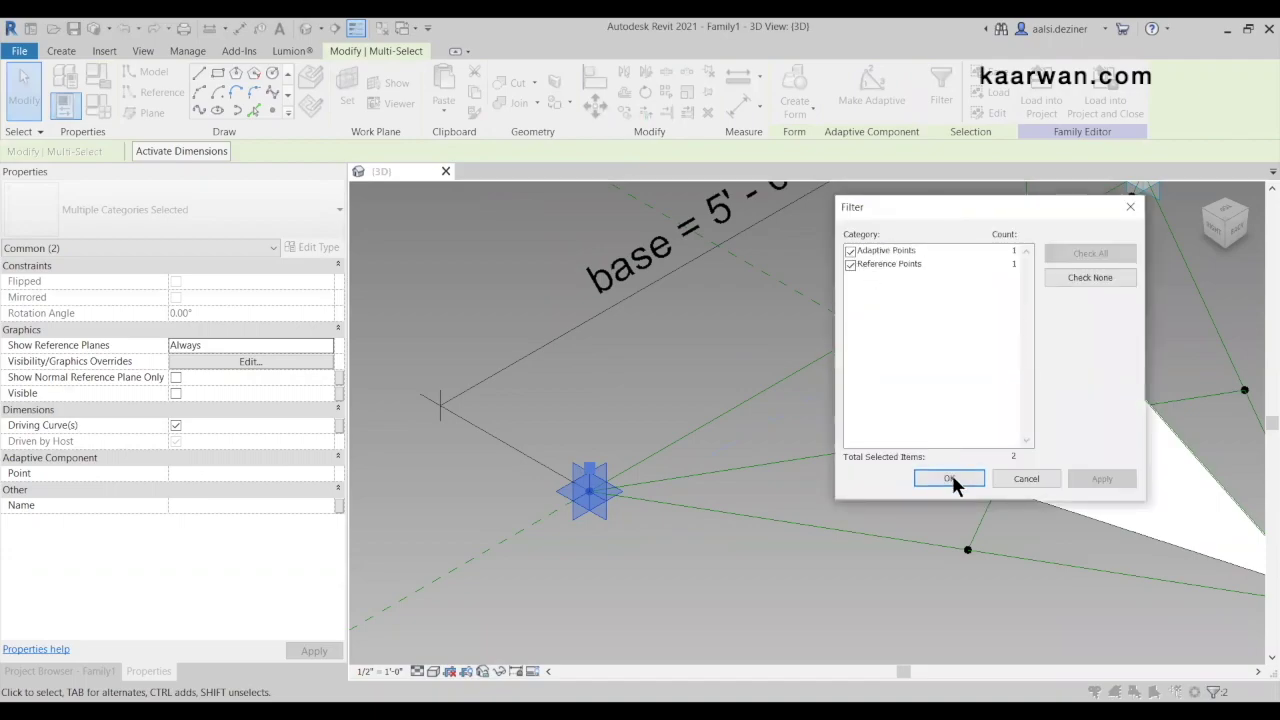
pyautogui.click(950, 478)
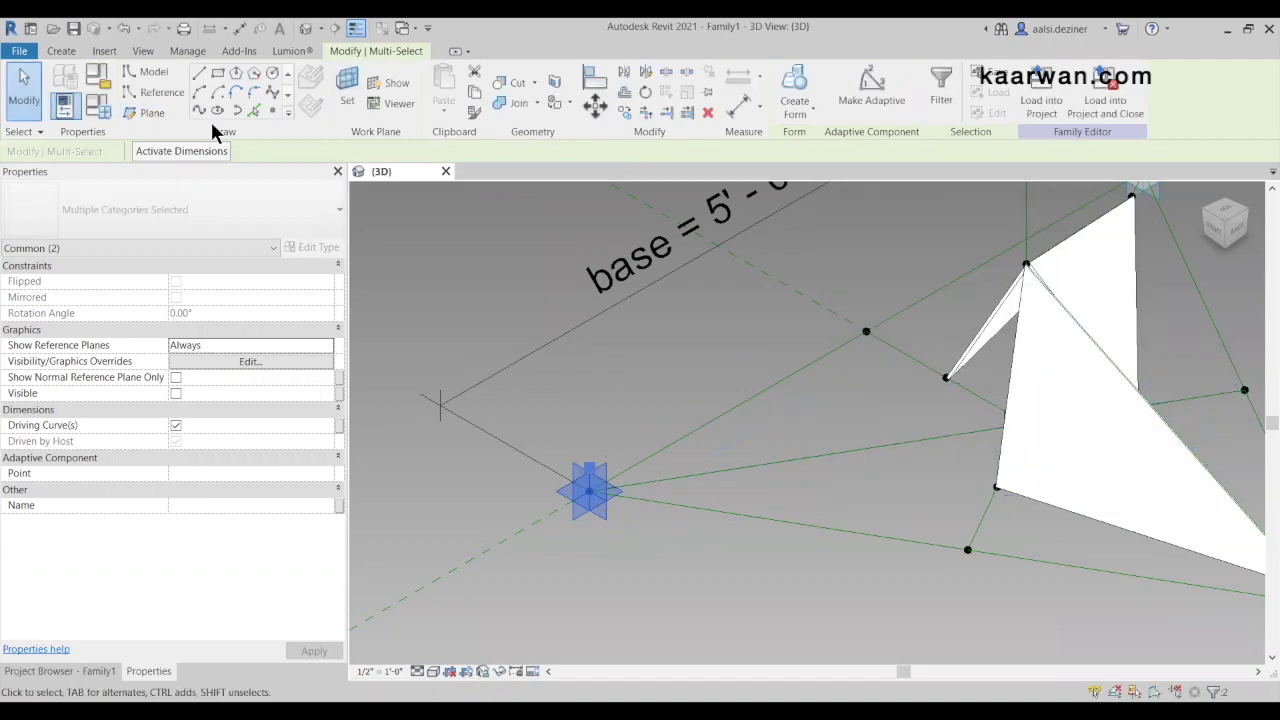
pyautogui.click(1196, 234)
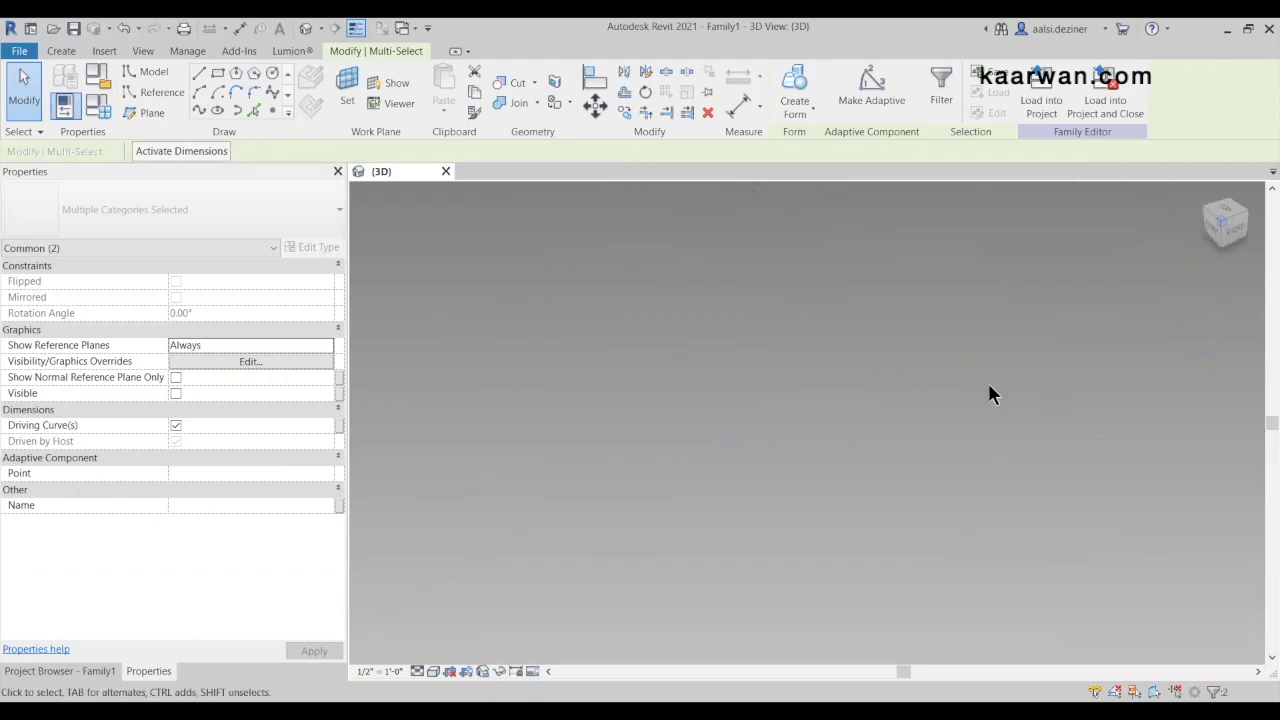
pyautogui.middleClick(928, 412)
pyautogui.middleClick(928, 412)
pyautogui.scroll(3, 928, 412)
pyautogui.scroll(3, 636, 428)
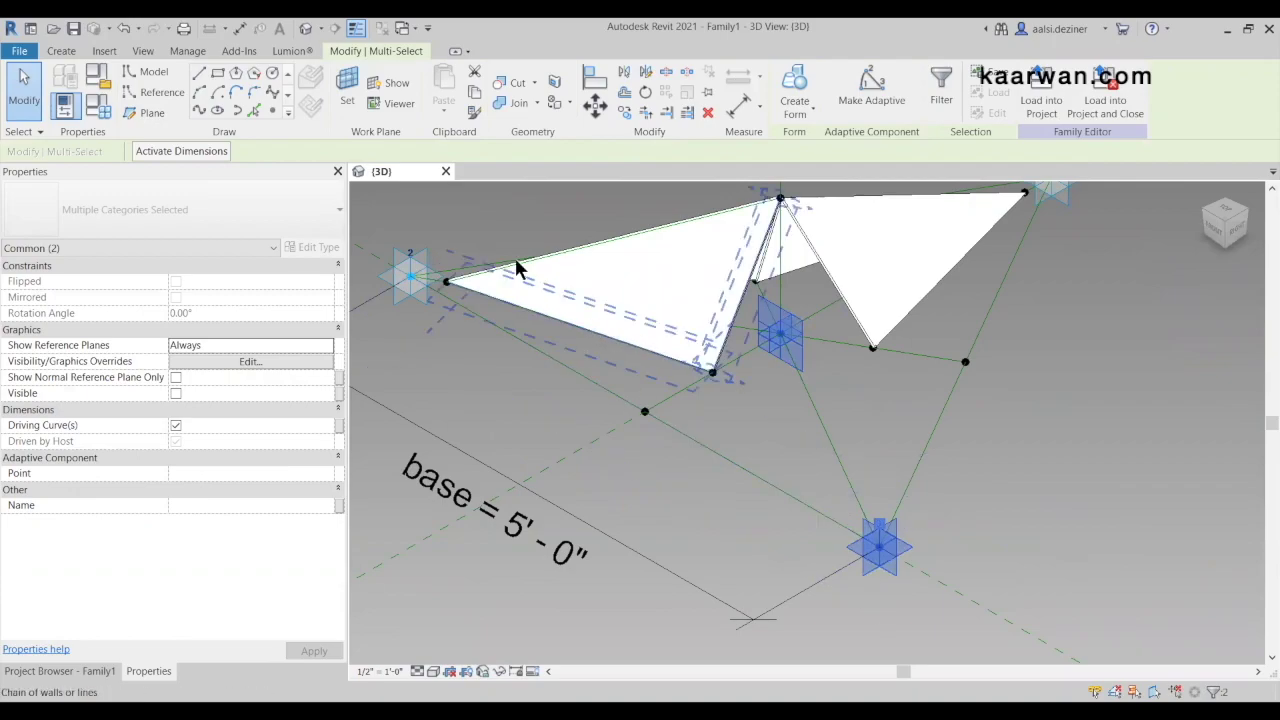
pyautogui.click(199, 108)
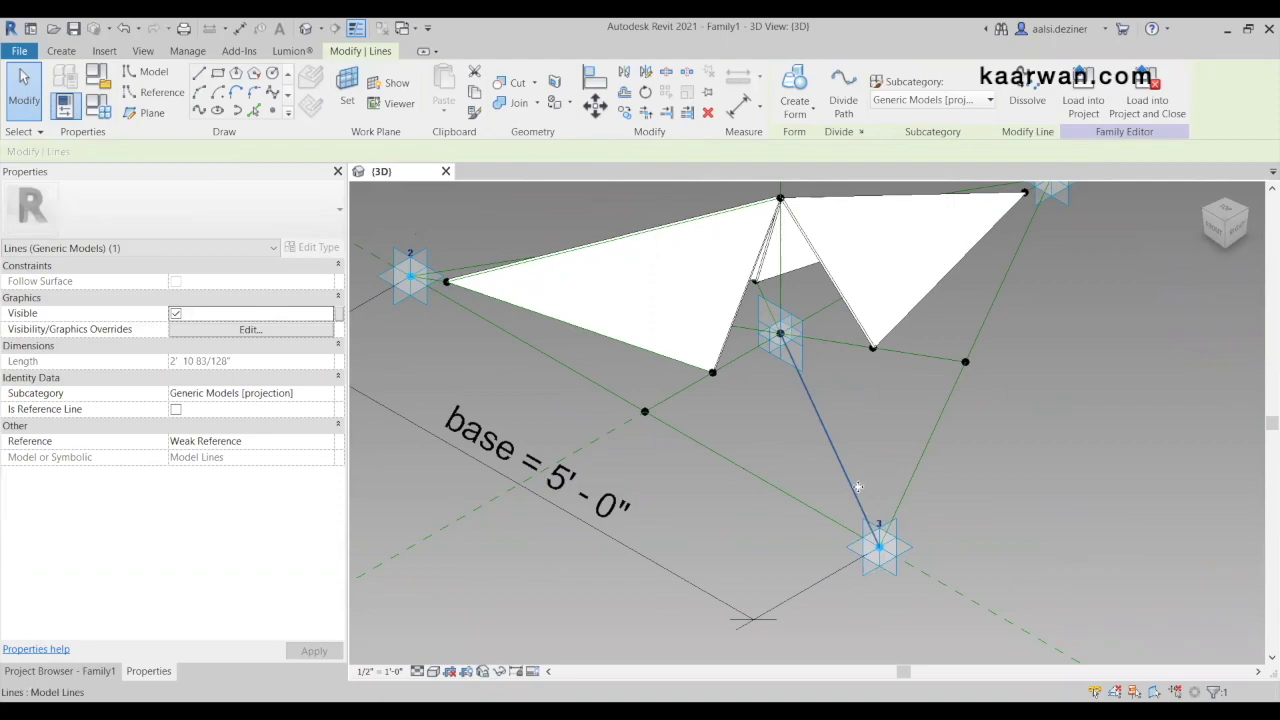
pyautogui.click(176, 409)
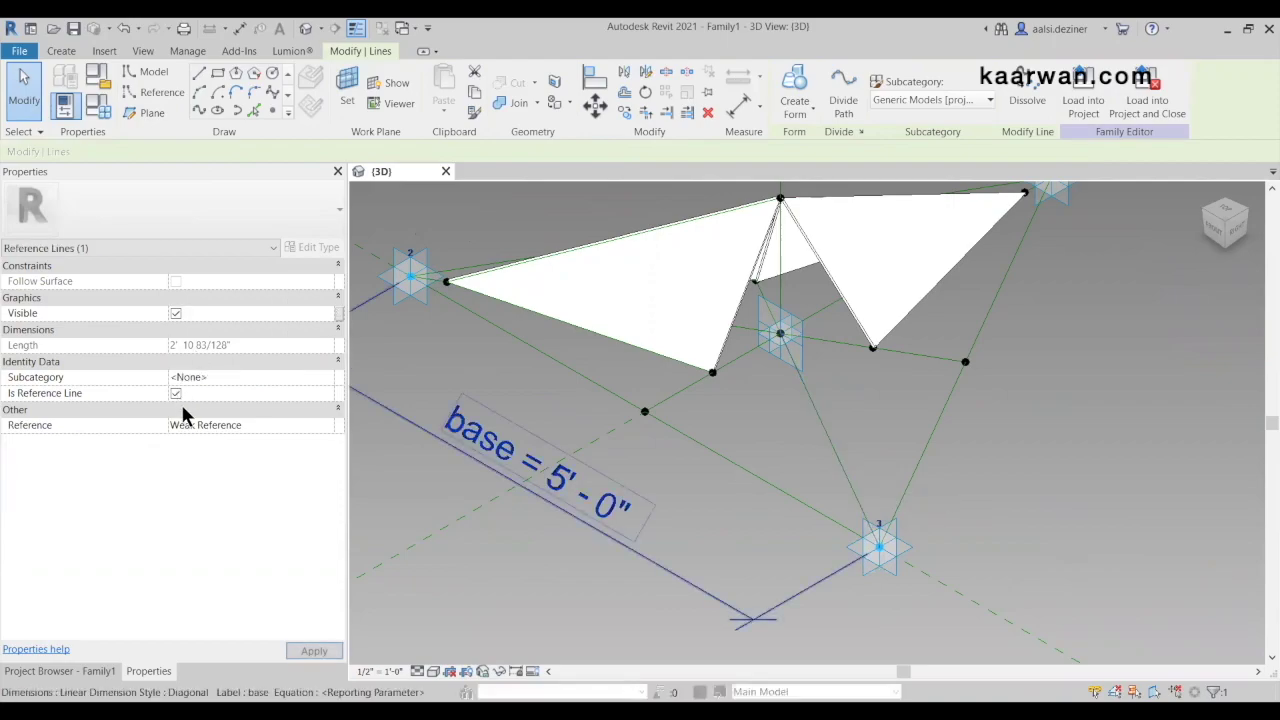
pyautogui.press('Escape')
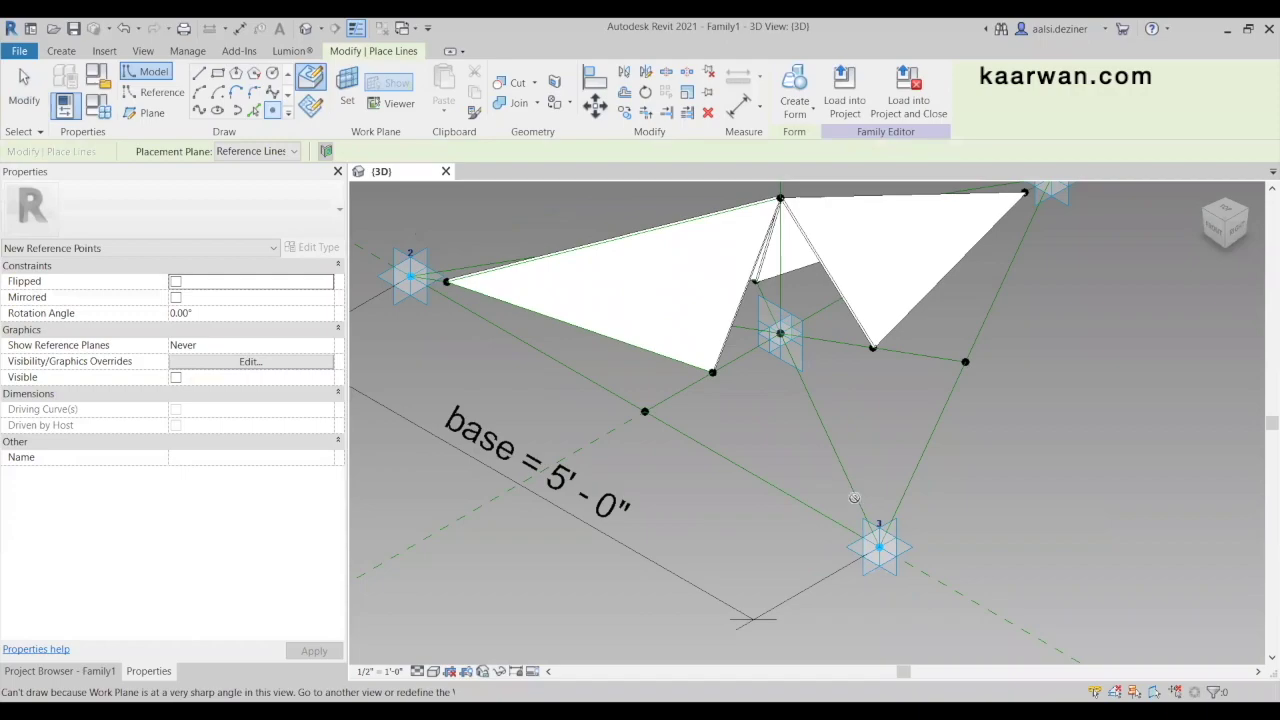
# View the component from above at the front and place a reference point on the new reference line near adaptive point 3
pyautogui.press('Escape')
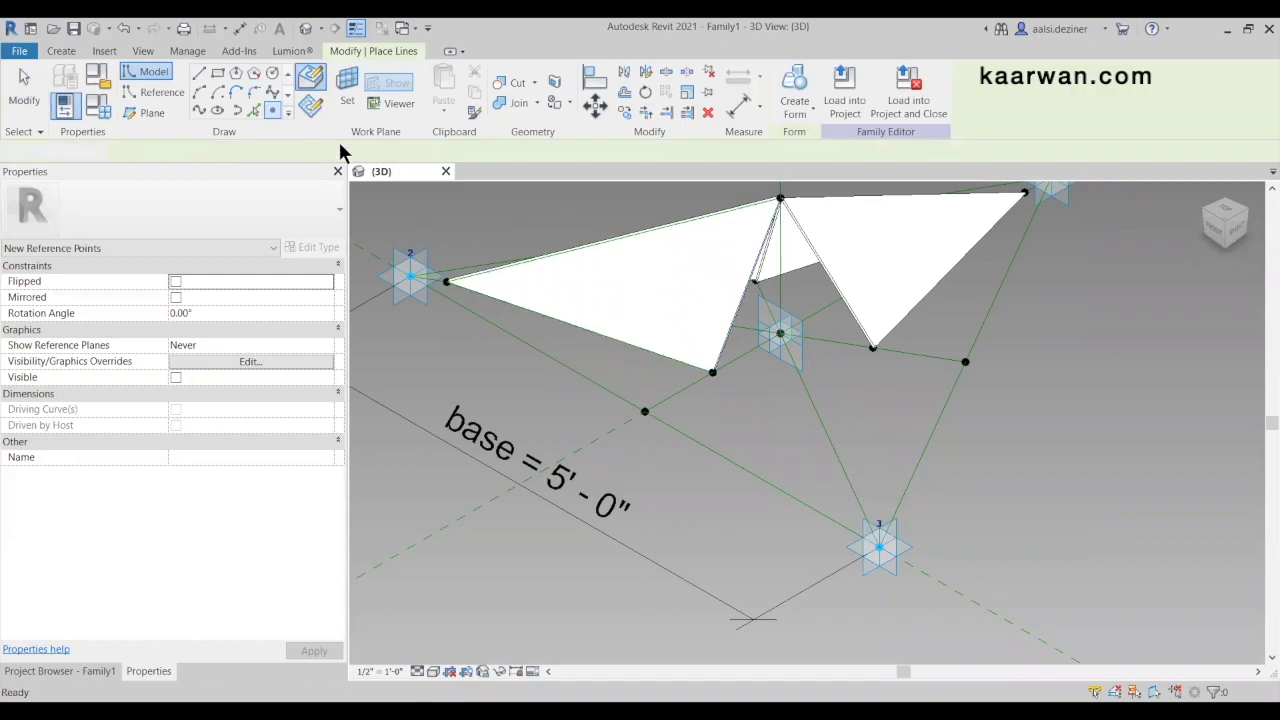
pyautogui.click(845, 487)
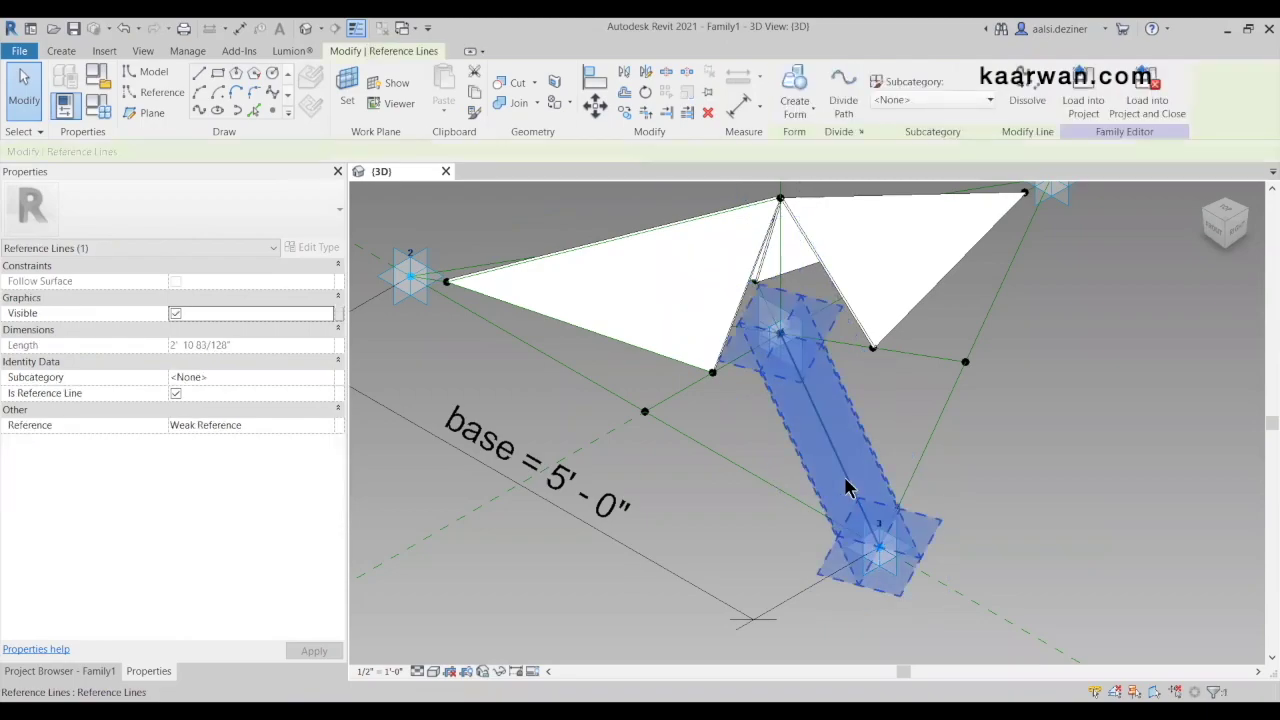
pyautogui.click(1214, 220)
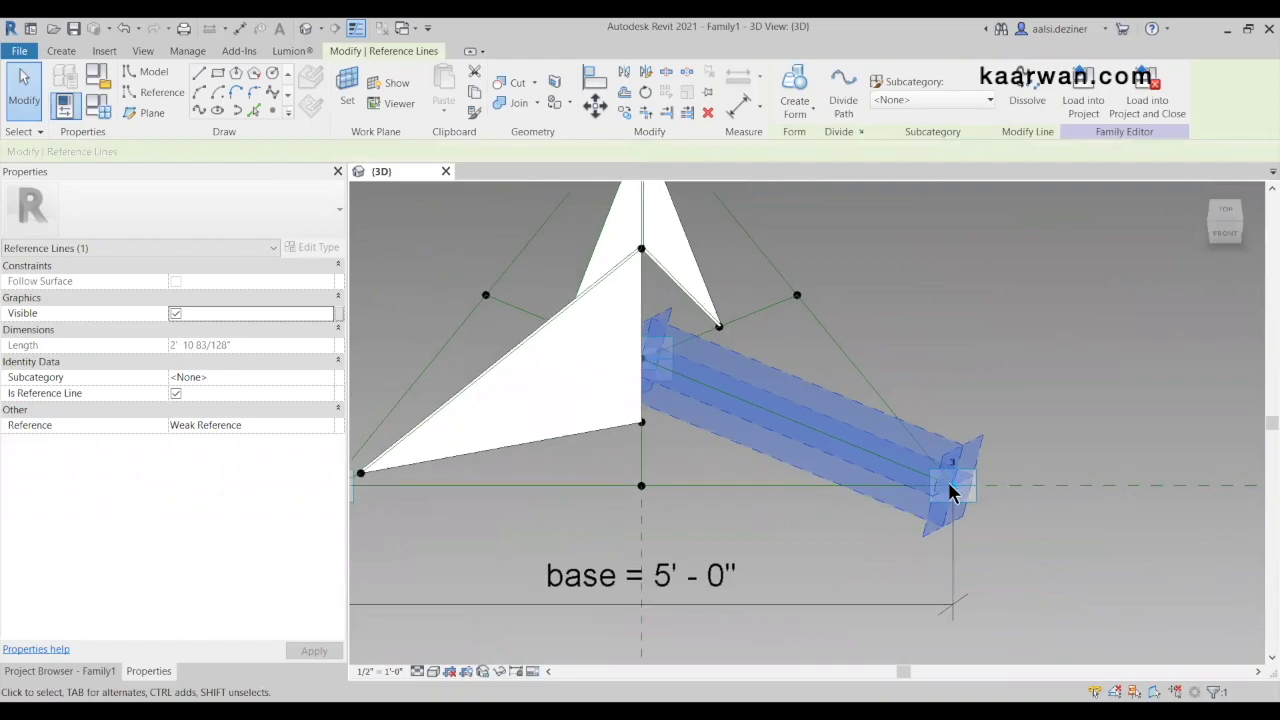
pyautogui.press('Escape')
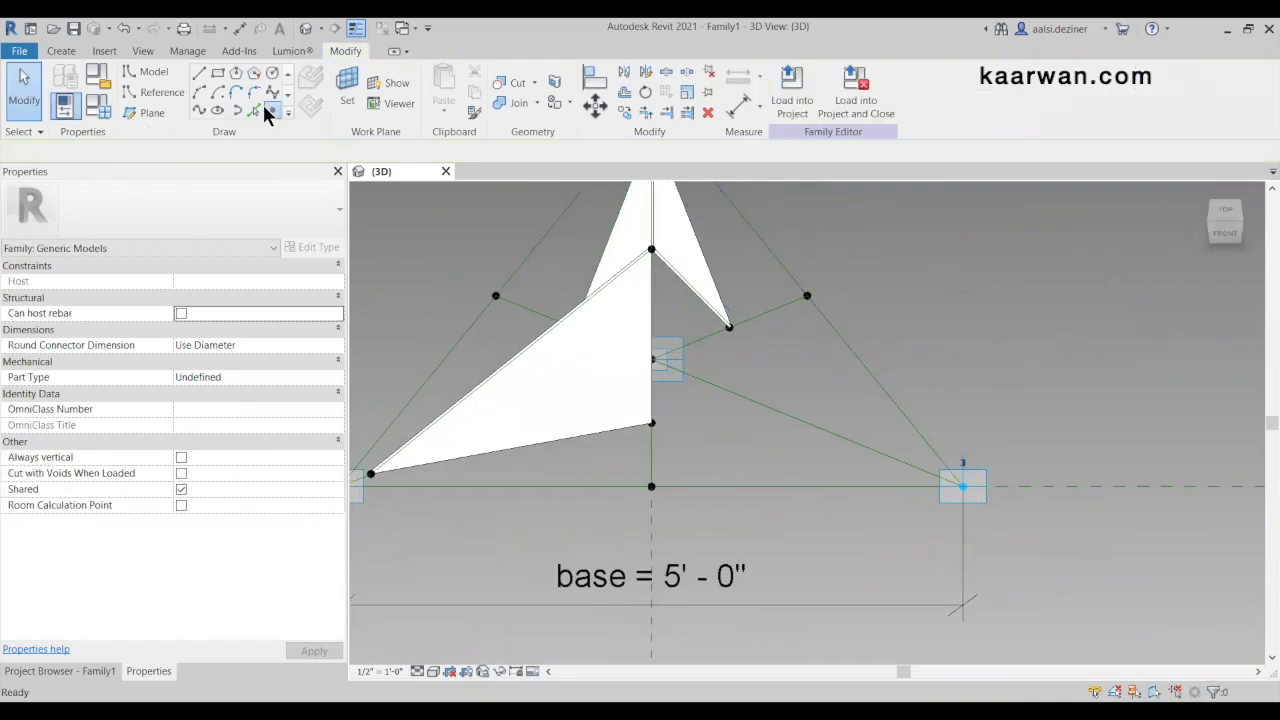
pyautogui.click(271, 110)
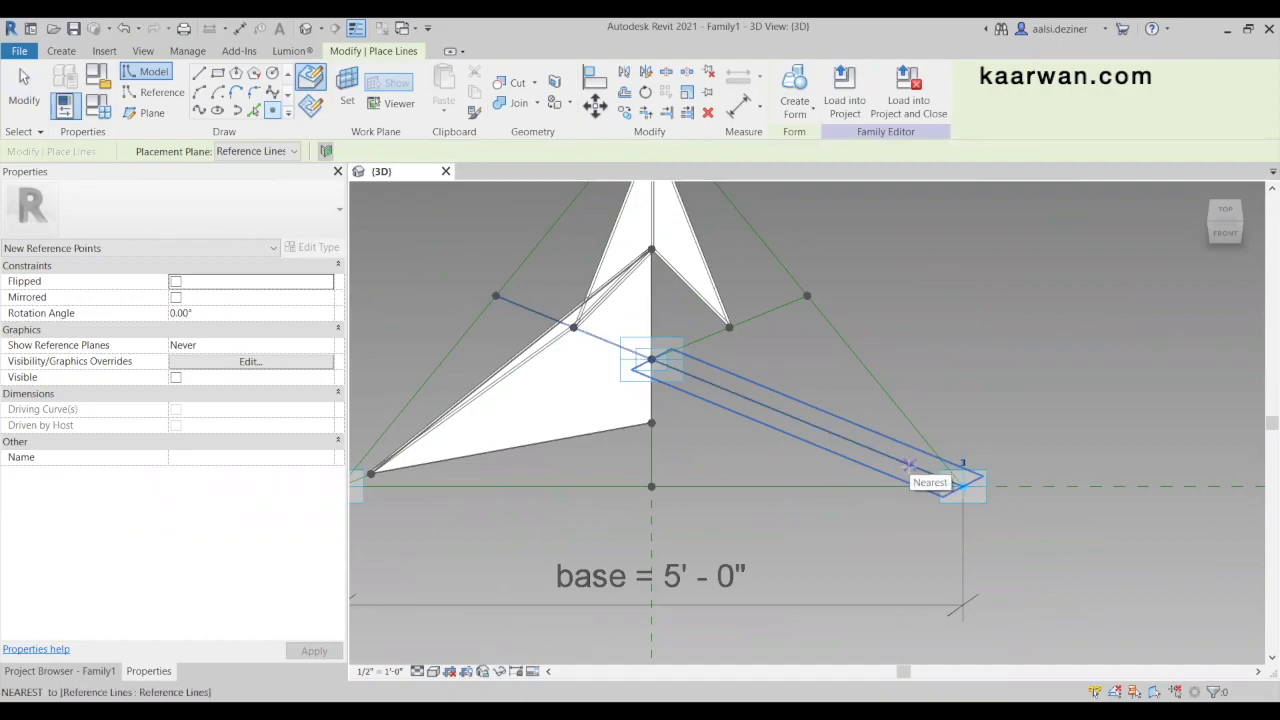
pyautogui.click(909, 465)
pyautogui.press('Escape')
pyautogui.press('Escape')
# Inspect the new reference point near adaptive point 3 and the panel corner point facing the side between adaptive points 3 and 1
pyautogui.scroll(2, 900, 460)
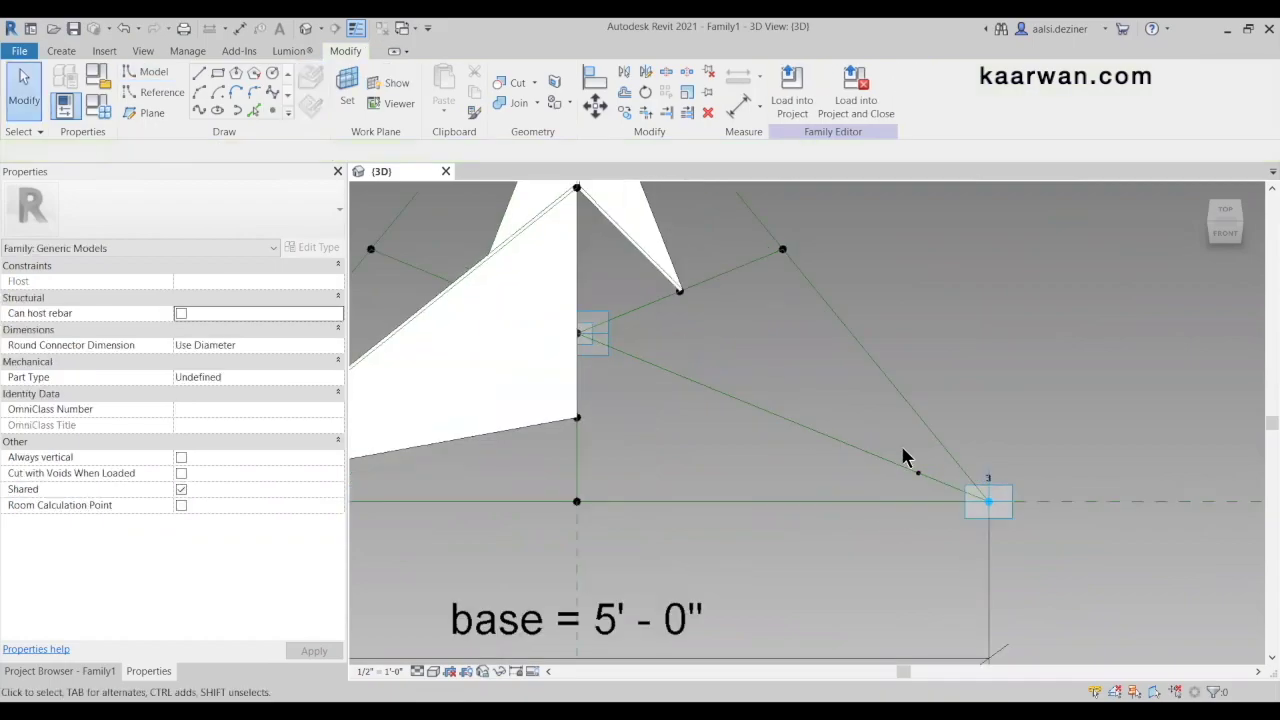
pyautogui.click(916, 473)
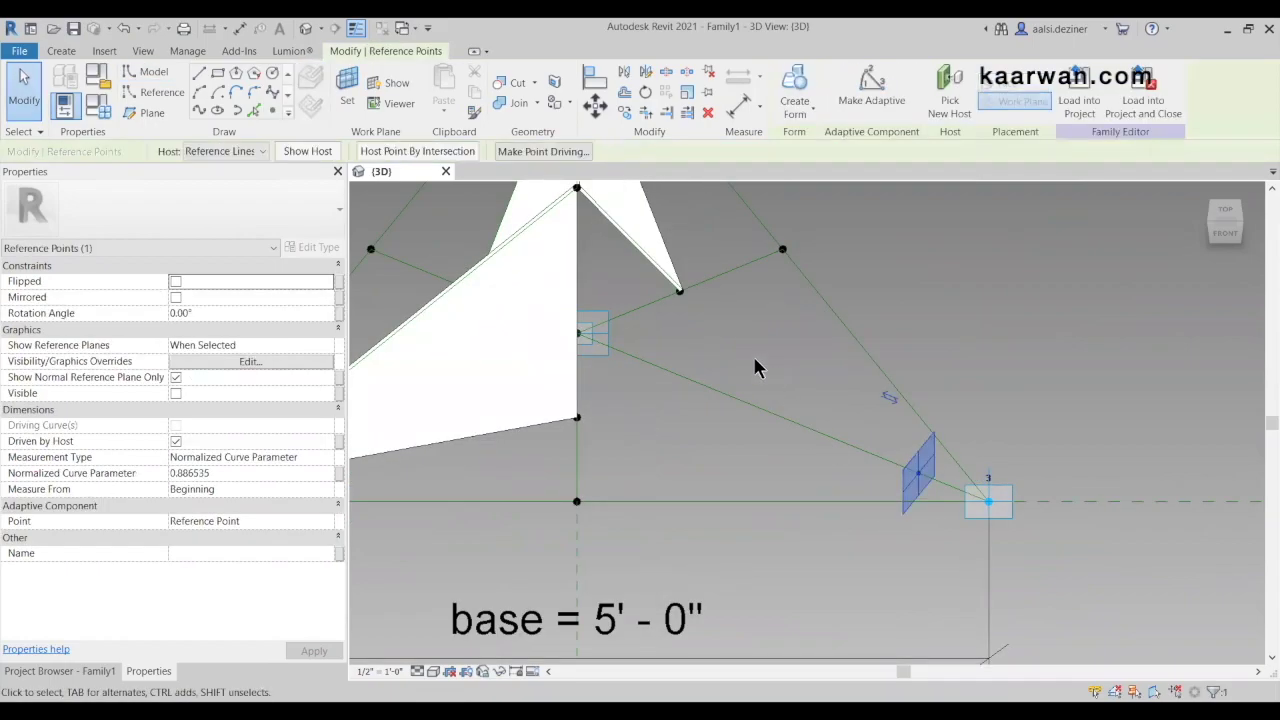
pyautogui.scroll(2, 670, 285)
pyautogui.click(679, 290)
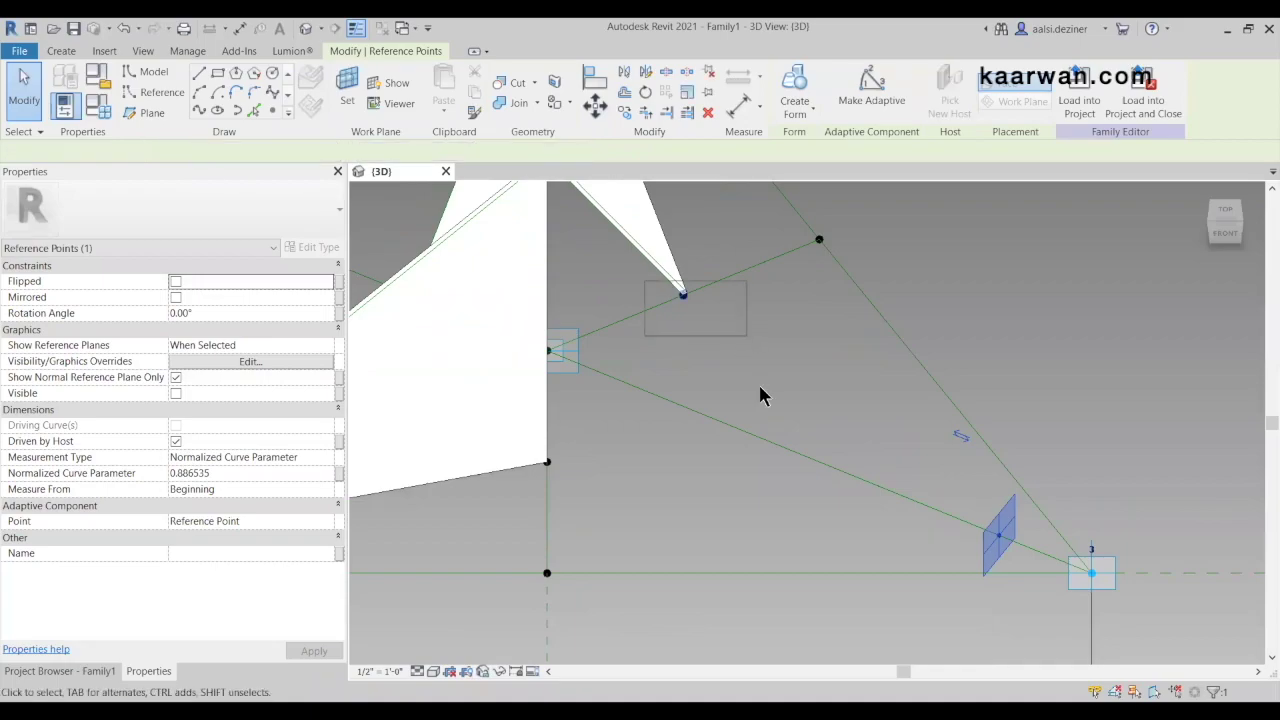
# Connect the two selected points, the inner base point and the one near placement point 3, with a spline through points as a reference line
pyautogui.scroll(-1, 760, 386)
pyautogui.click(253, 112)
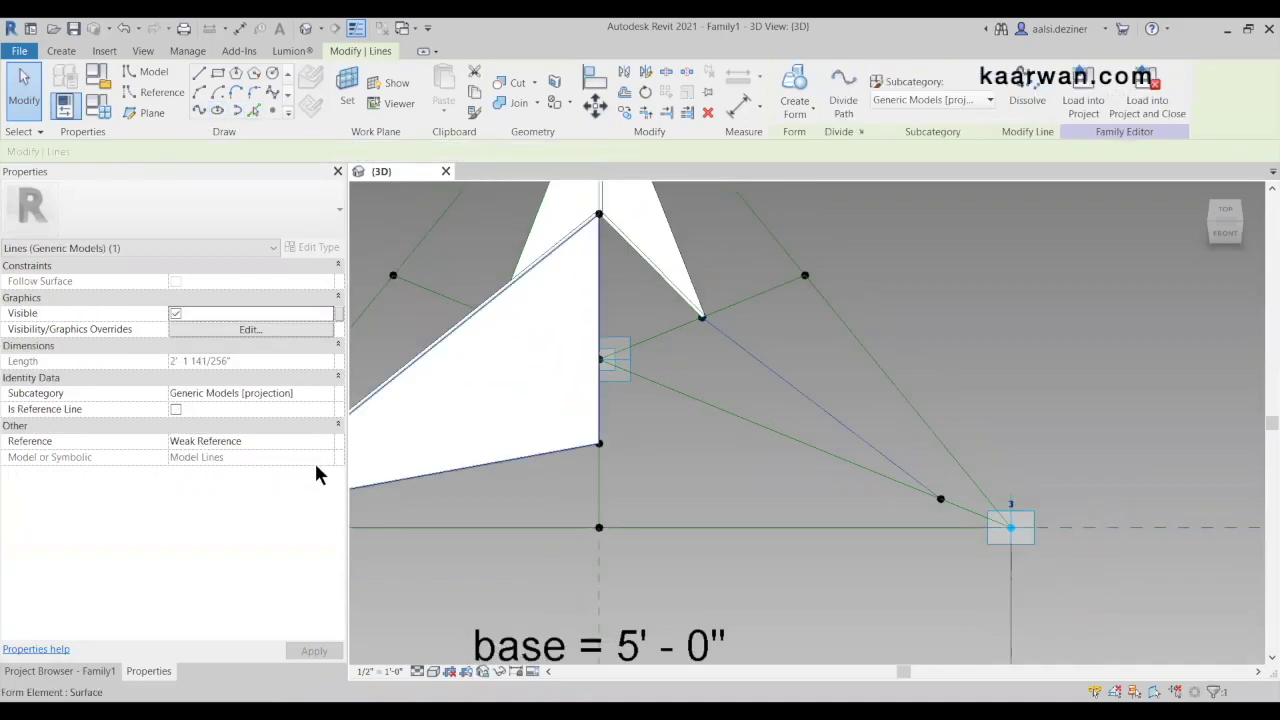
pyautogui.click(176, 409)
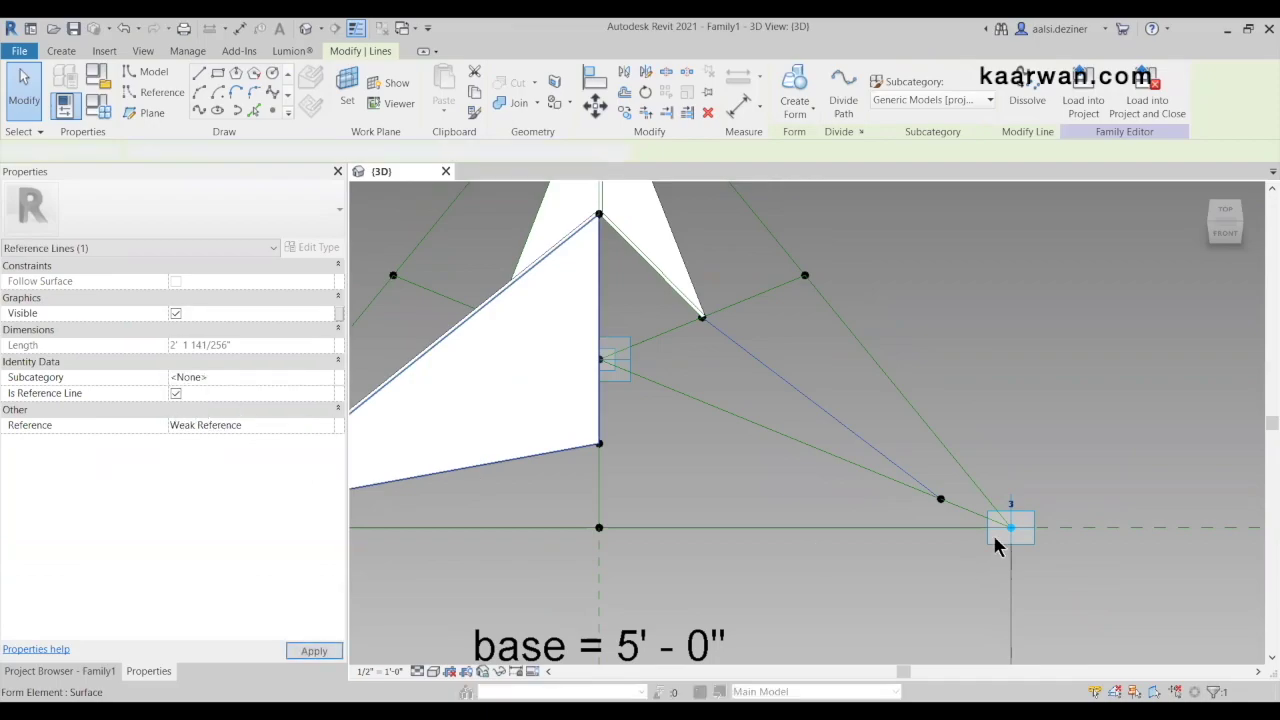
pyautogui.click(943, 471)
pyautogui.scroll(1, 923, 474)
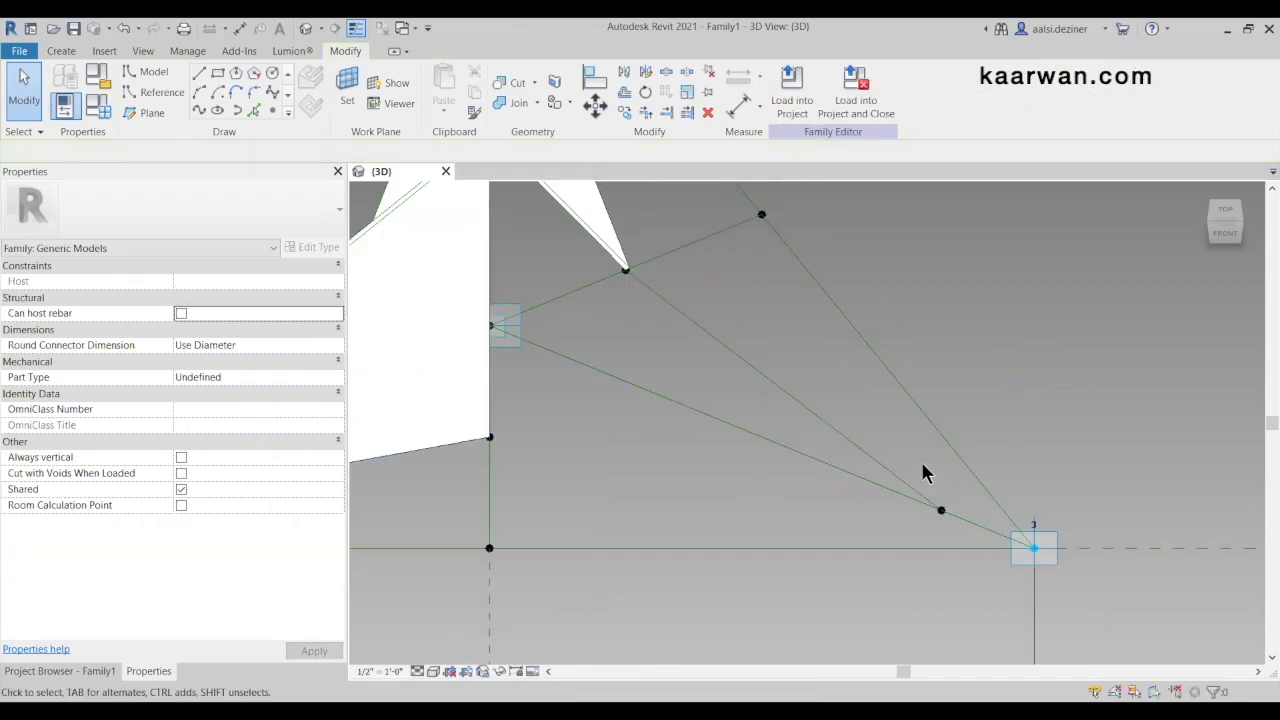
# Connect the point near placement point 3 to the apex point with a spline through points and make it a reference line
pyautogui.scroll(-3, 974, 560)
pyautogui.click(958, 537)
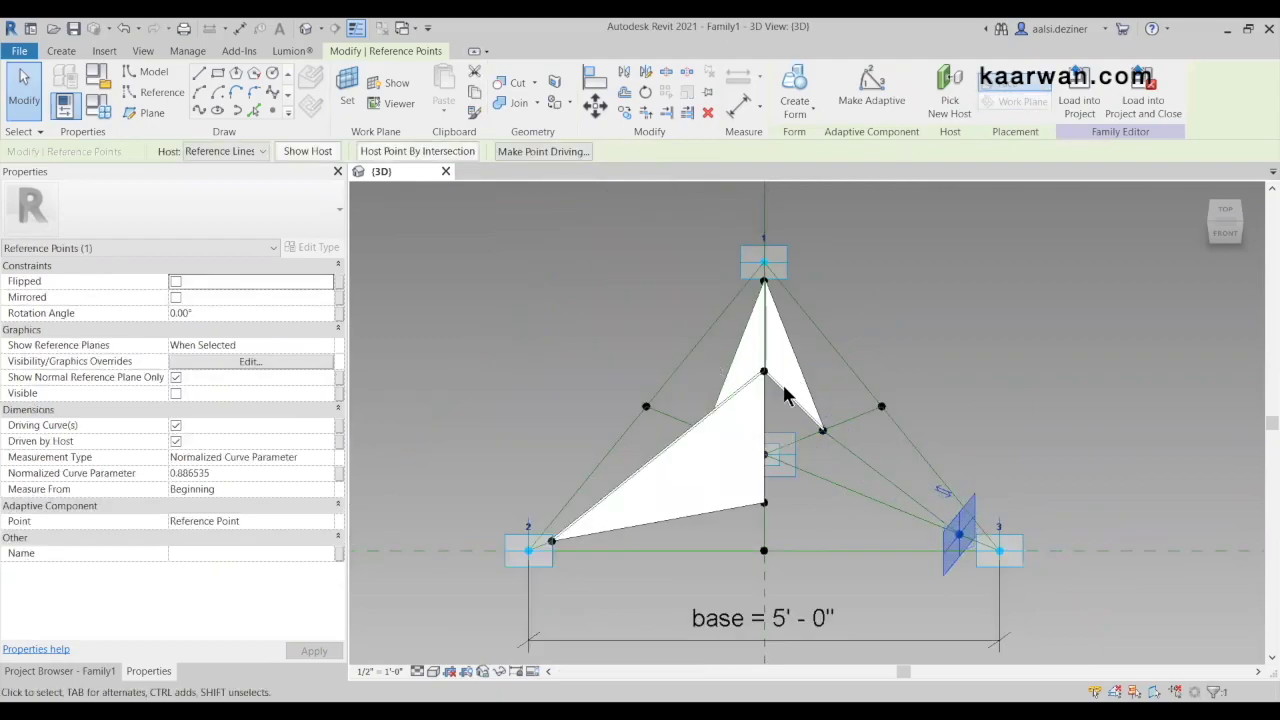
pyautogui.keyDown('ctrl'); pyautogui.moveTo(712, 364); pyautogui.dragTo(782, 389); pyautogui.keyUp('ctrl')
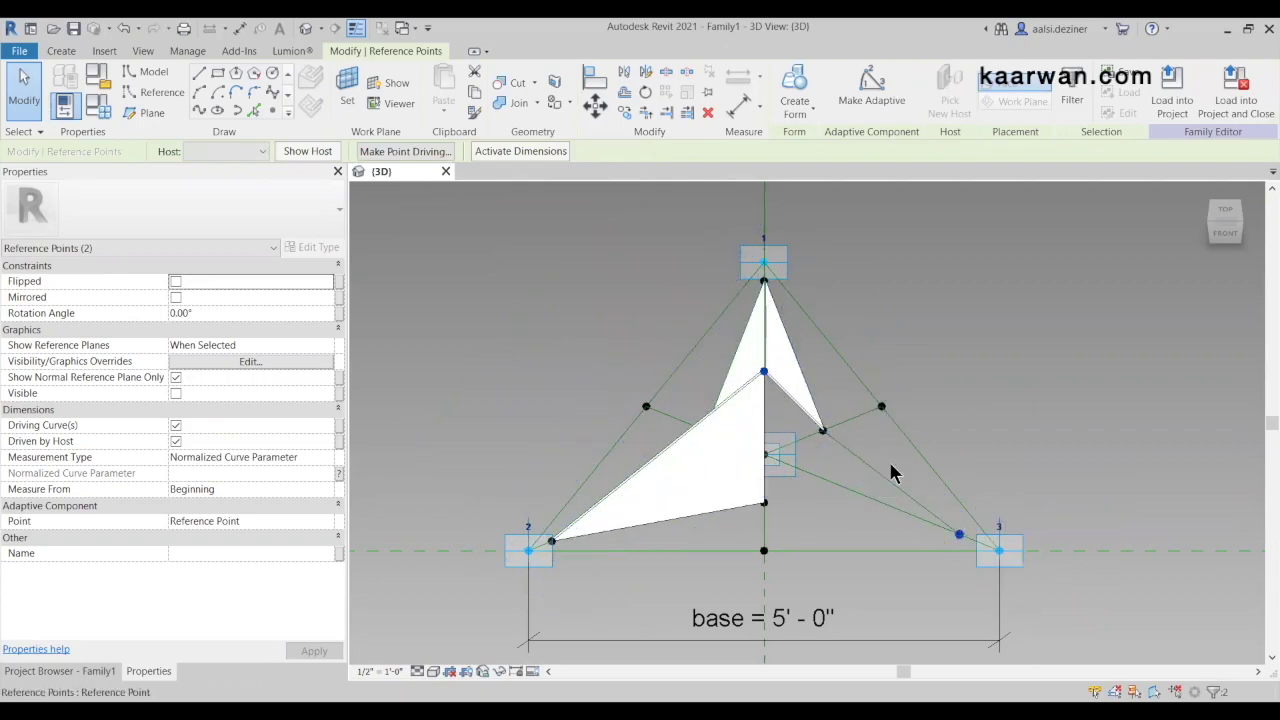
pyautogui.click(199, 108)
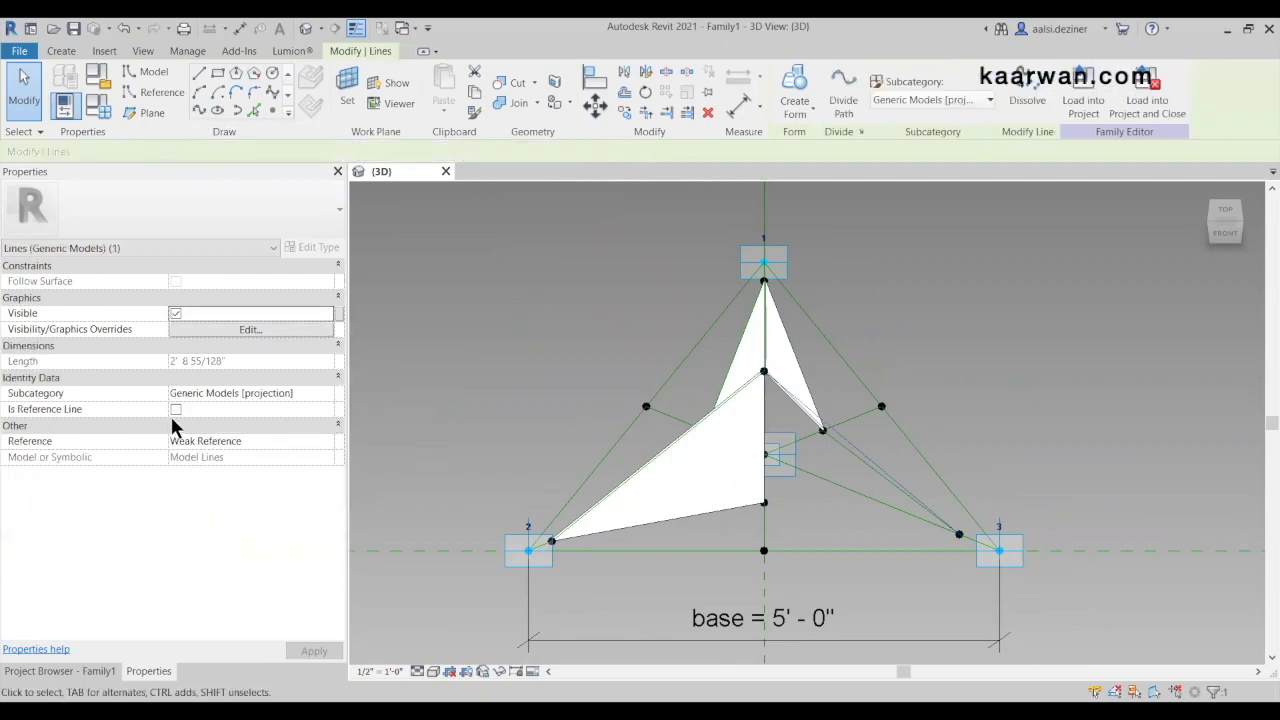
pyautogui.click(175, 410)
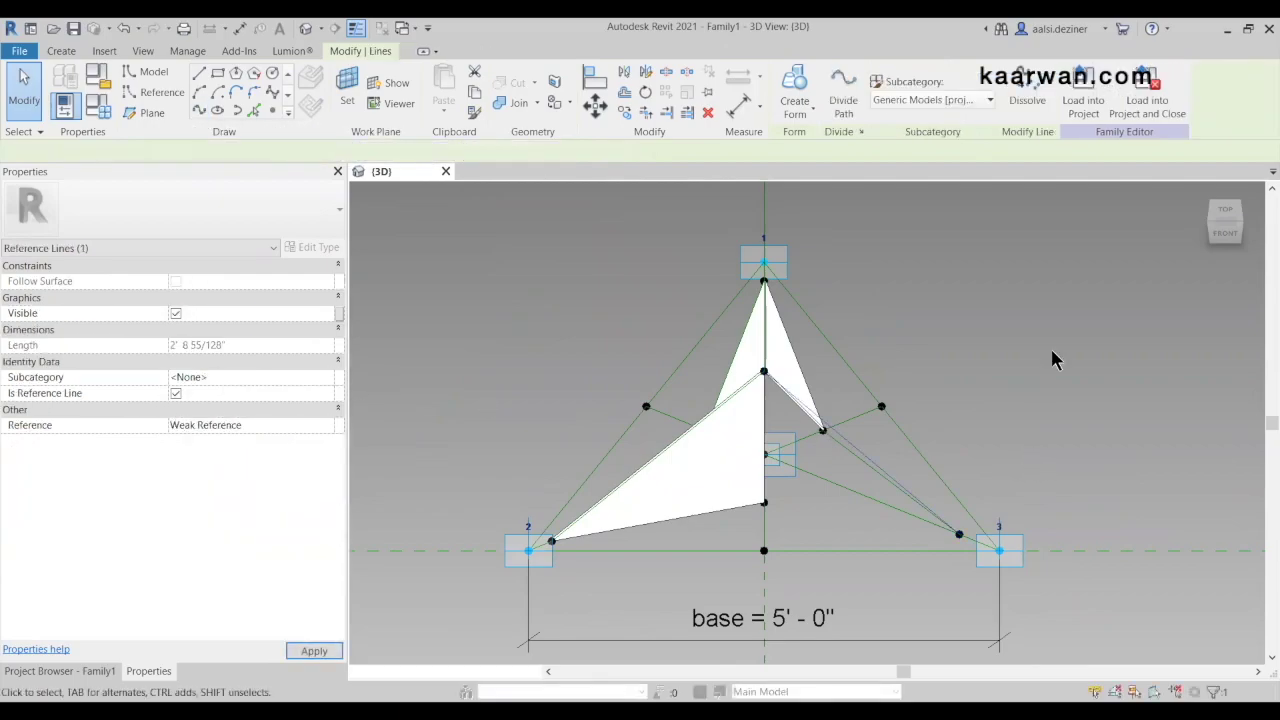
pyautogui.keyDown('shift'); pyautogui.moveTo(1023, 337); pyautogui.dragTo(837, 346, button='middle'); pyautogui.keyUp('shift')
pyautogui.press('Escape')
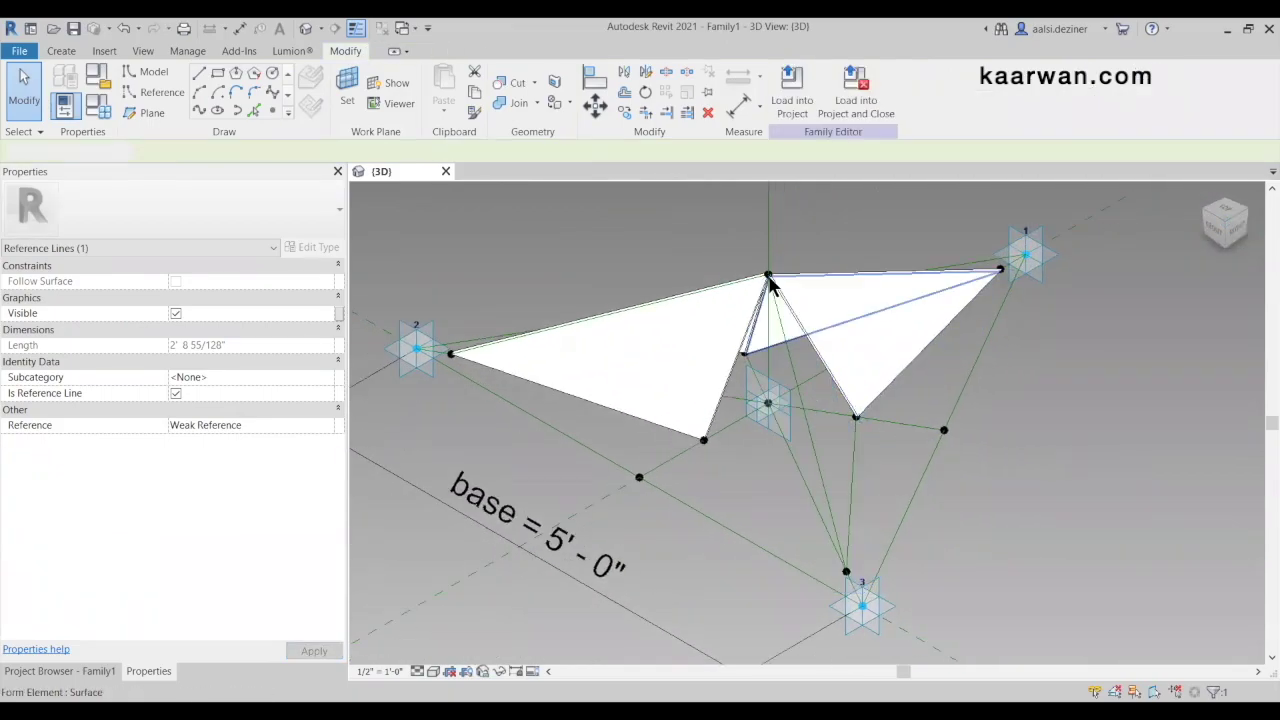
# Create an extruded solid form from the three reference lines joining the apex, the inner base point and the point near placement point 3
pyautogui.scroll(4, 849, 569)
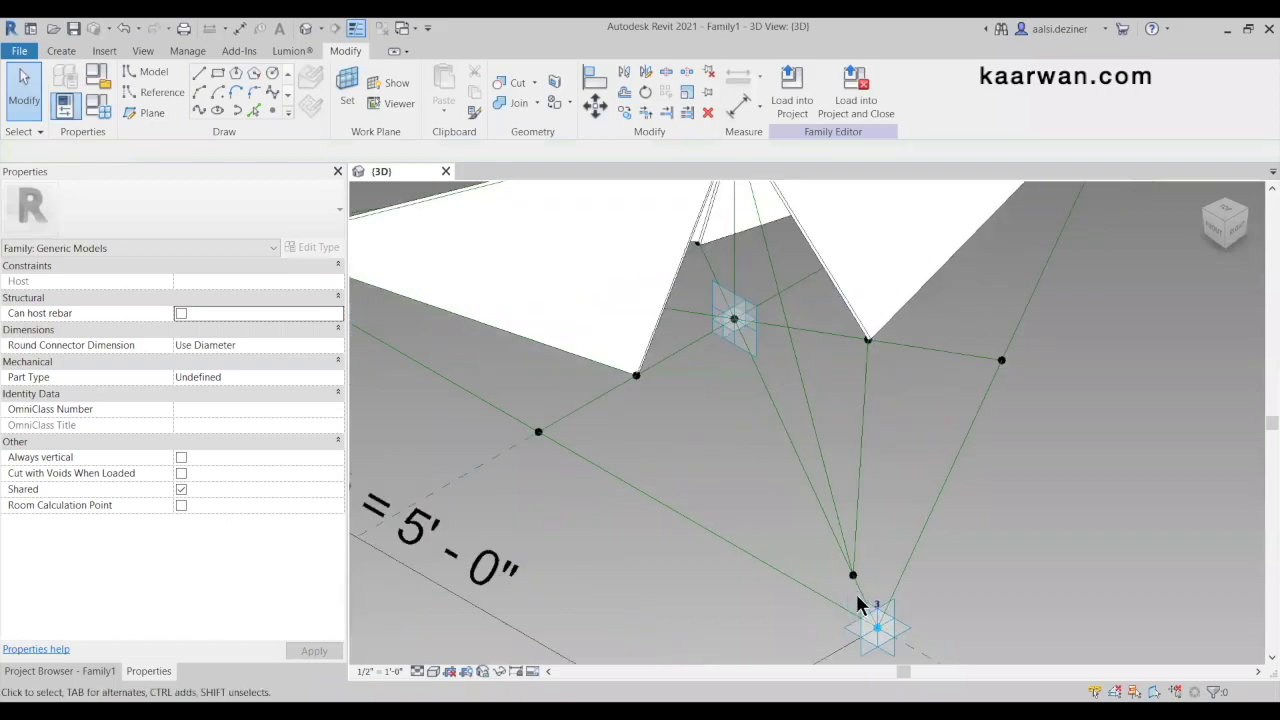
pyautogui.click(879, 588)
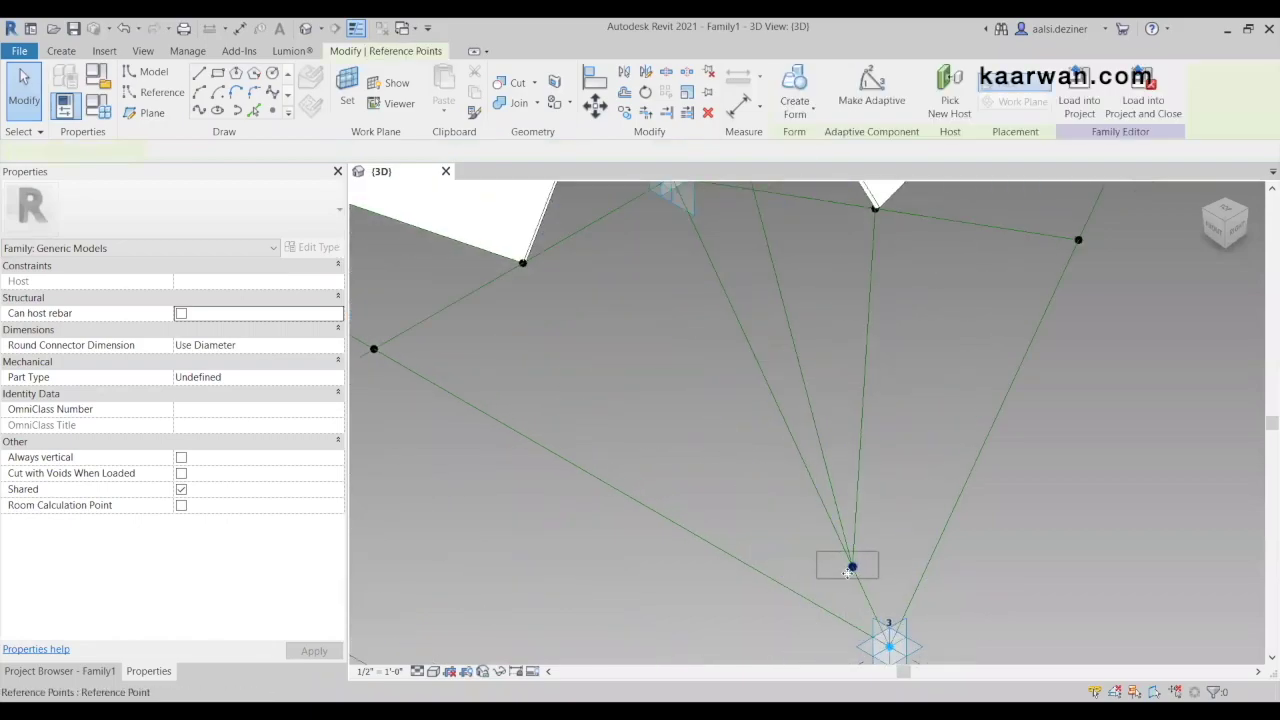
pyautogui.scroll(-5, 852, 563)
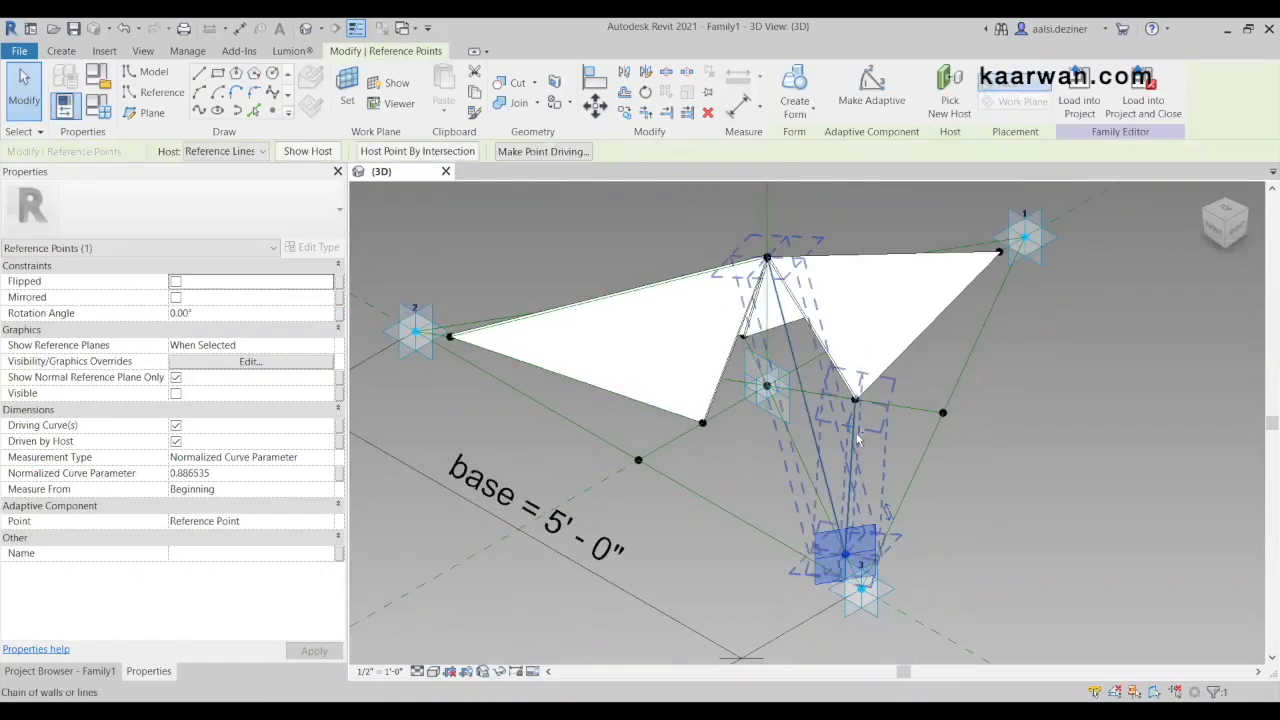
pyautogui.click(1247, 222)
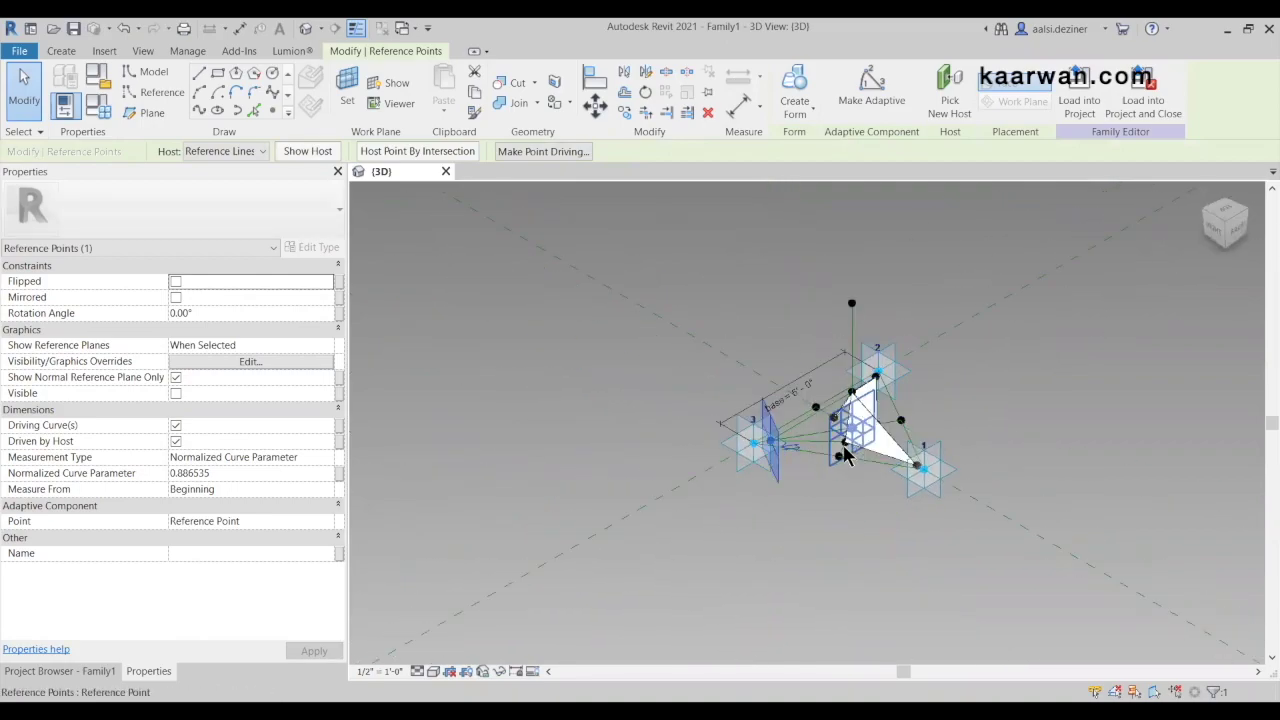
pyautogui.scroll(5, 845, 455)
pyautogui.press('Escape')
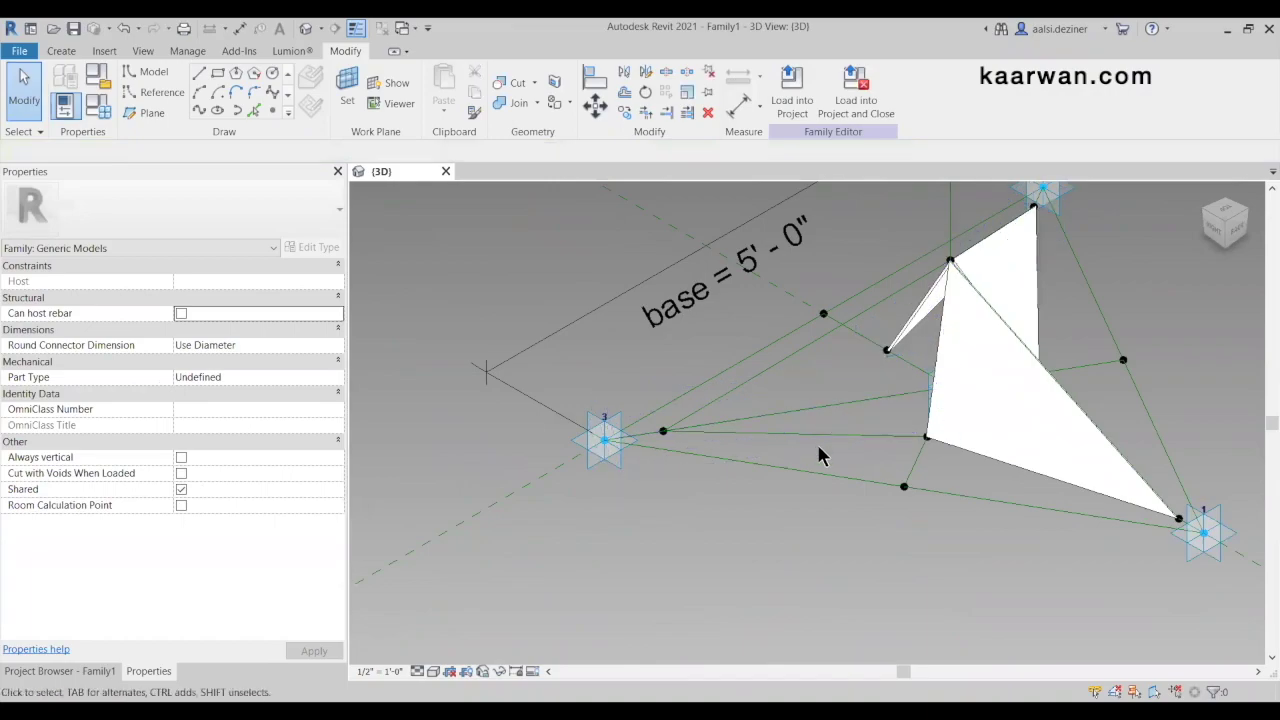
pyautogui.click(830, 436)
pyautogui.scroll(2, 811, 345)
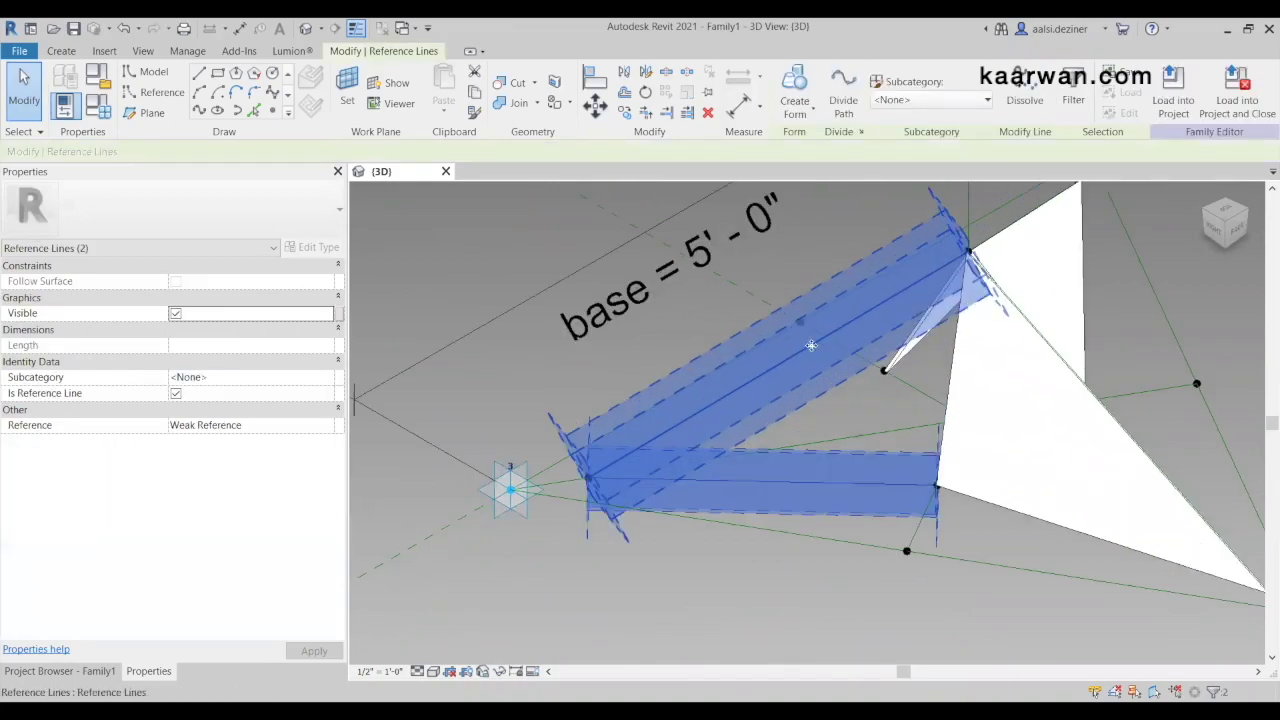
pyautogui.scroll(1, 811, 345)
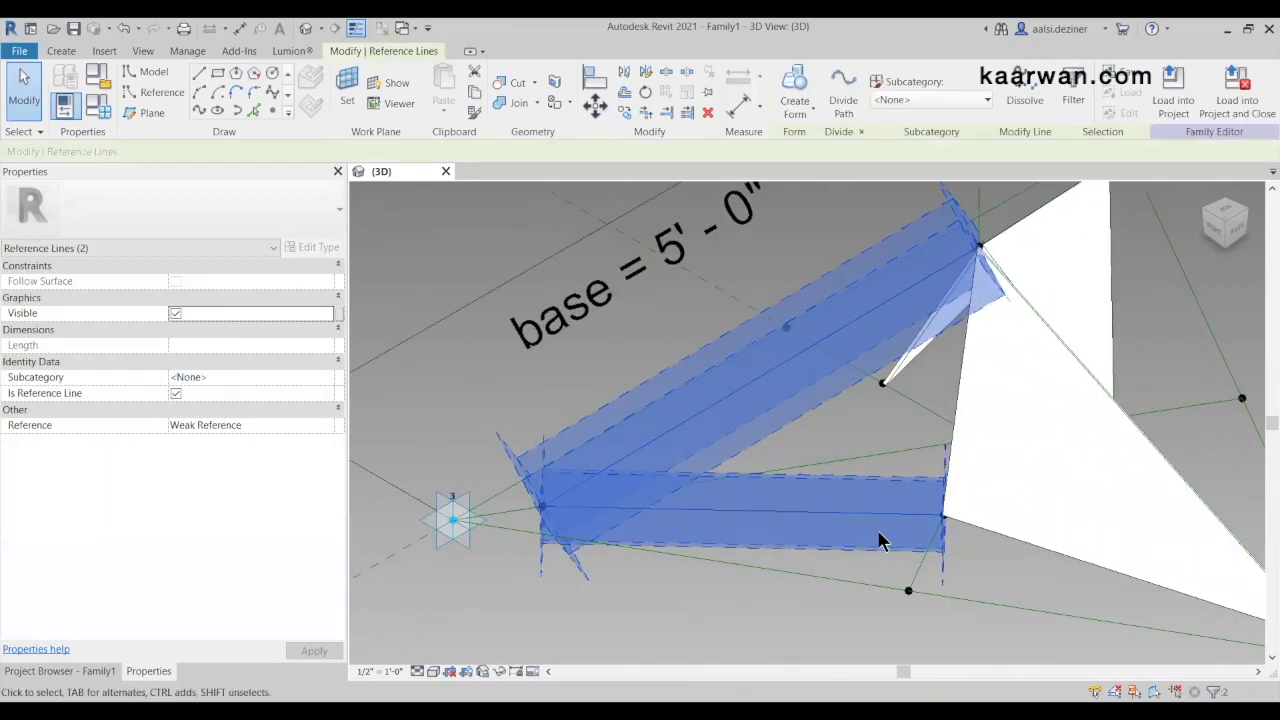
pyautogui.keyDown('ctrl'); pyautogui.click(966, 369); pyautogui.keyUp('ctrl')
pyautogui.scroll(-2, 940, 486)
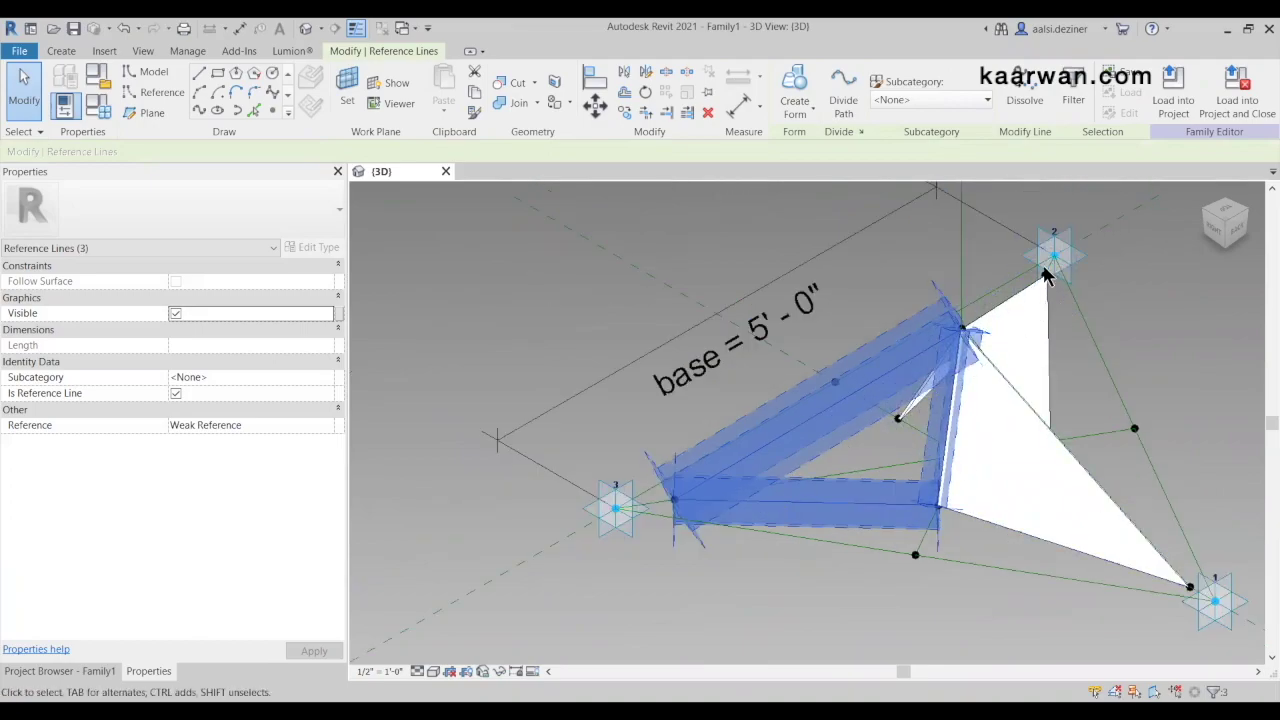
pyautogui.click(805, 110)
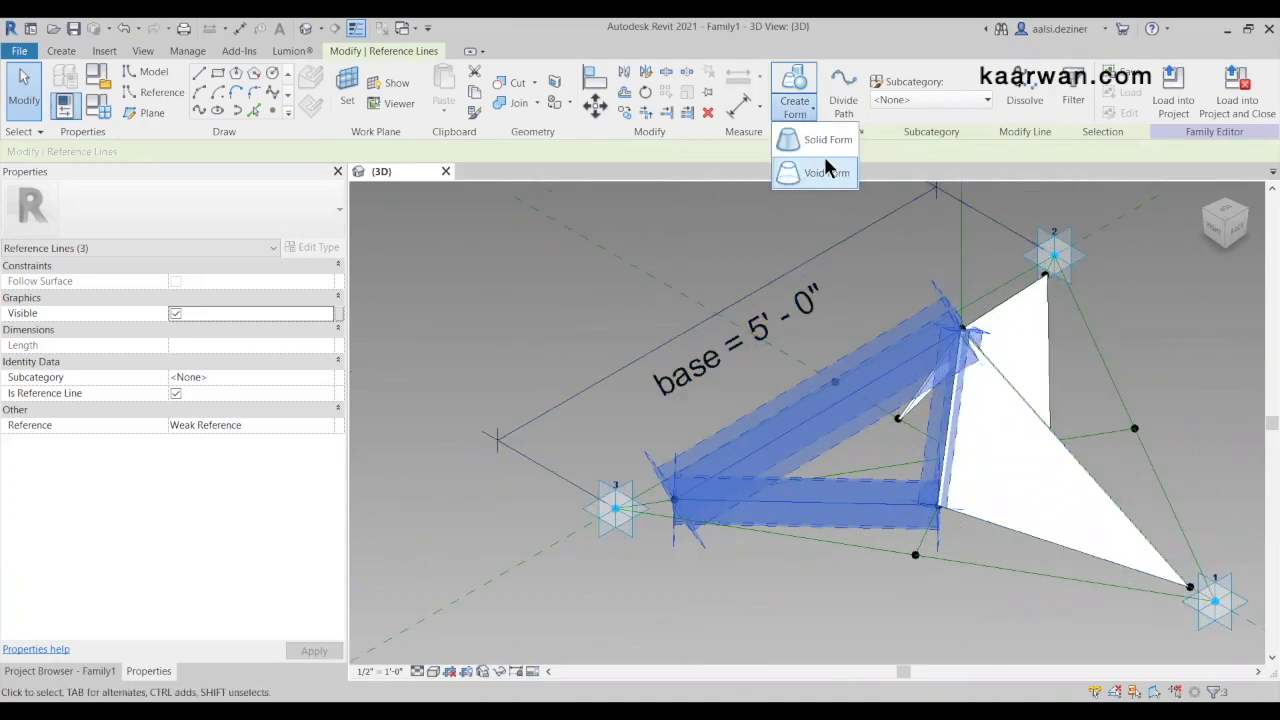
pyautogui.click(827, 141)
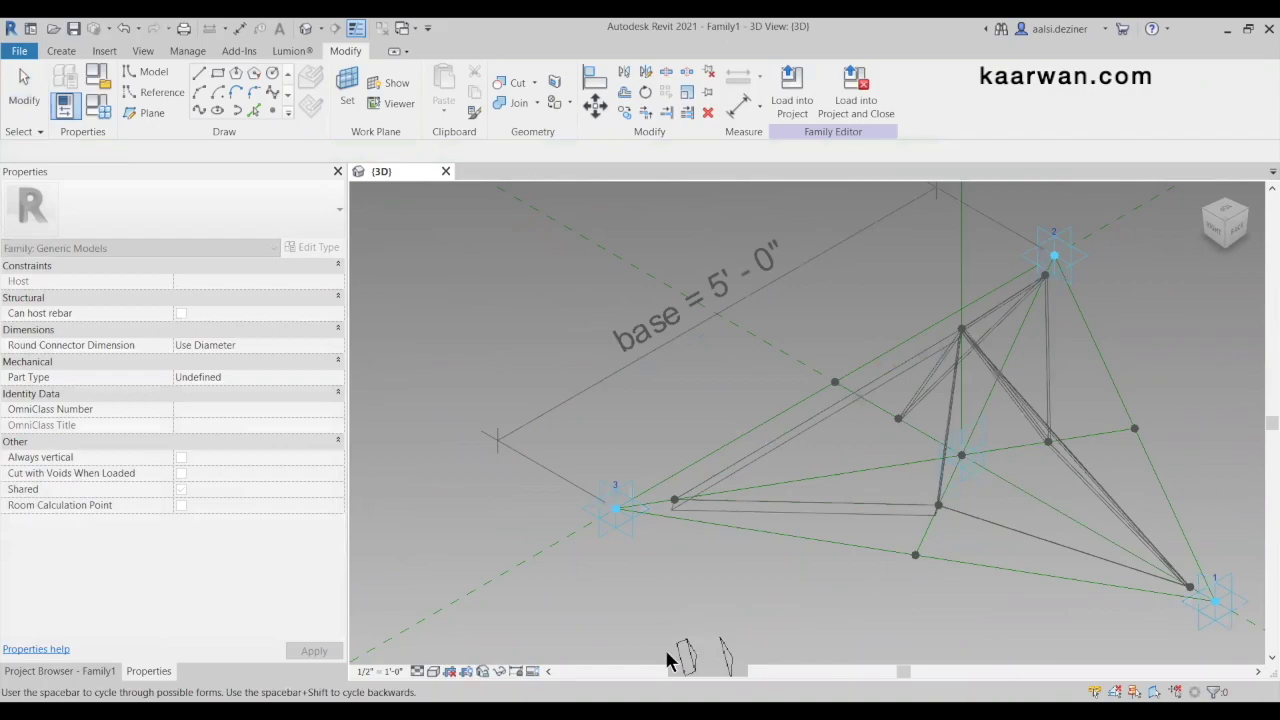
pyautogui.click(818, 536)
# Associate the new triangular form's Positive Offset with the Thickness family parameter
pyautogui.scroll(-2, 818, 538)
pyautogui.click(339, 283)
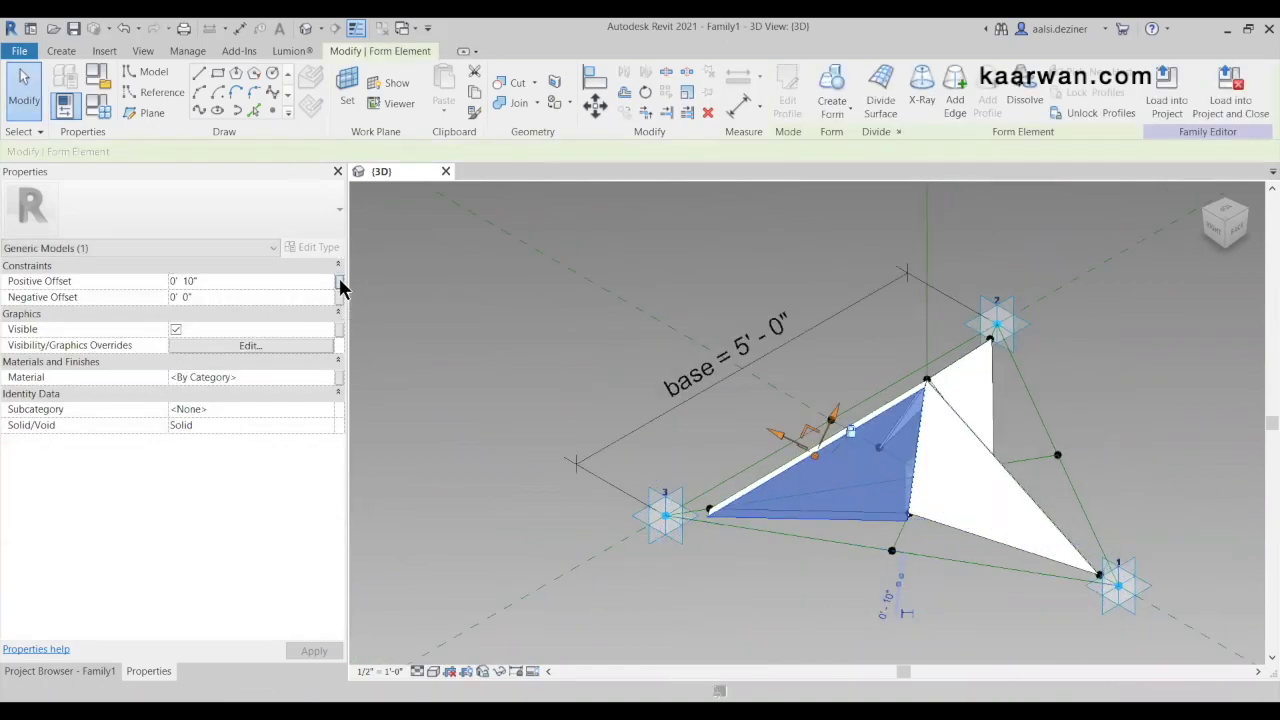
pyautogui.click(620, 237)
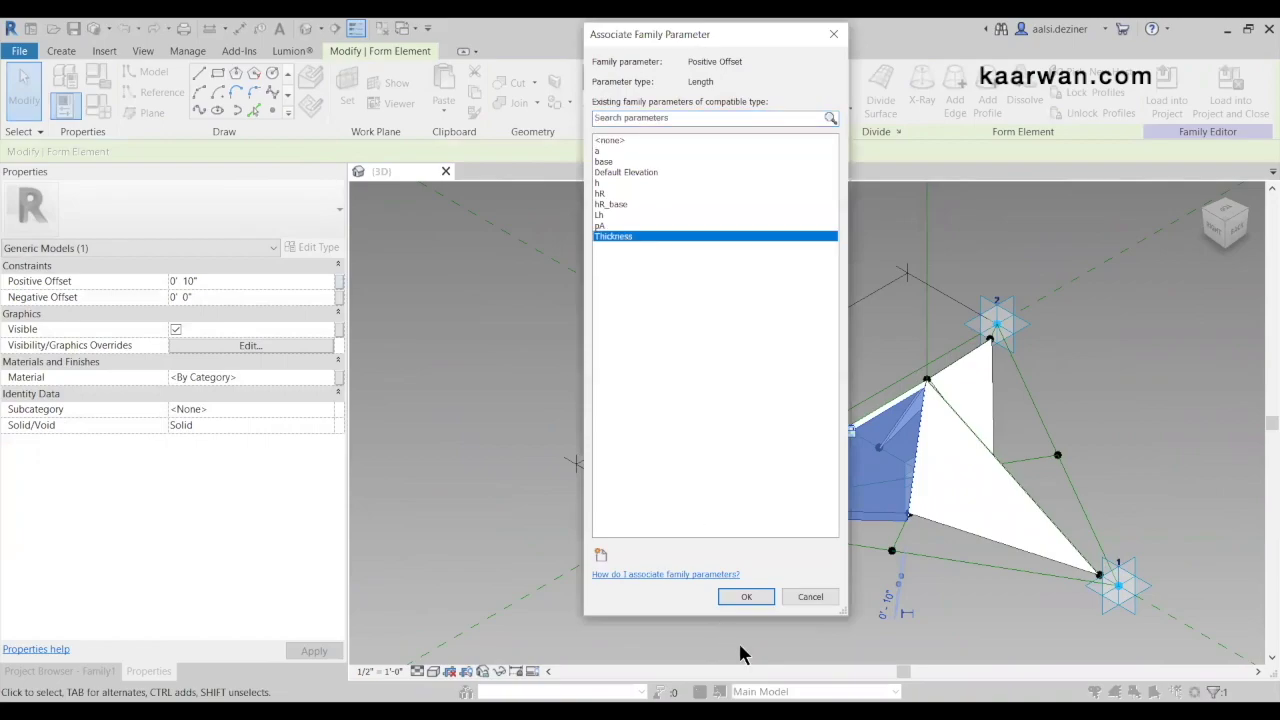
pyautogui.click(754, 596)
pyautogui.press('Escape')
# Examine the folded faces from above and at an angle to find the side of the arm that still lacks a face
pyautogui.click(1226, 210)
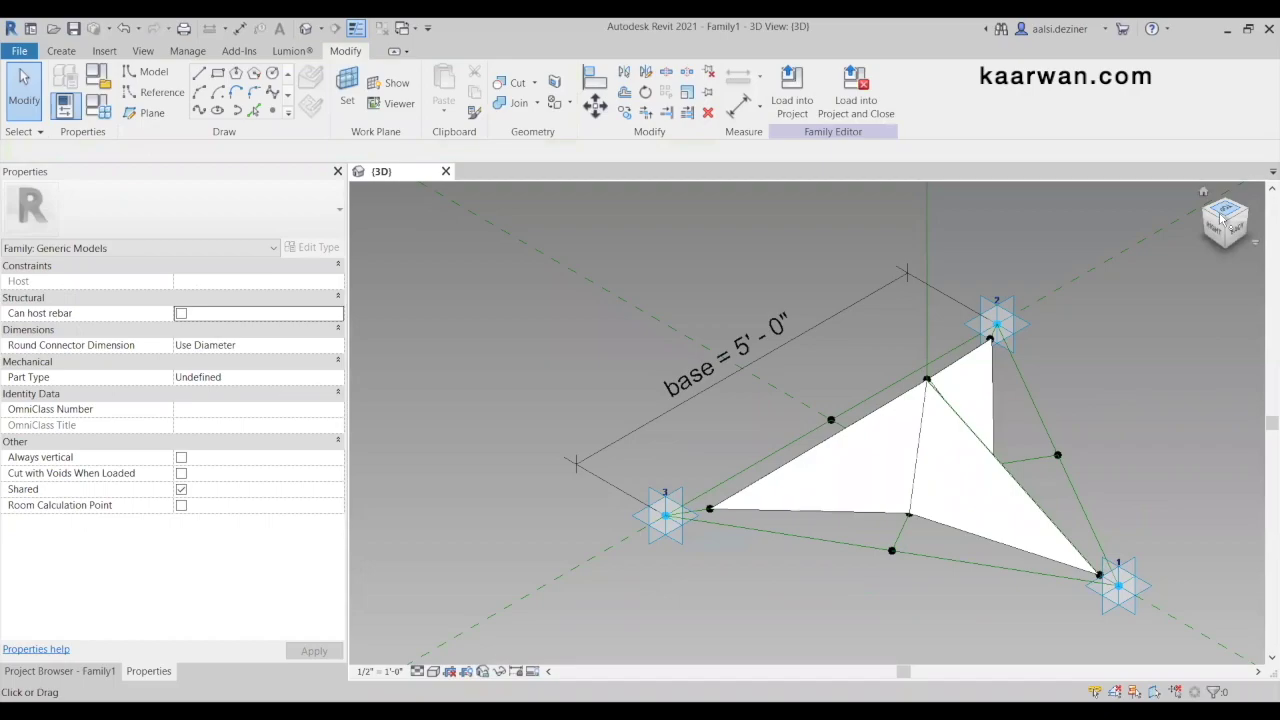
pyautogui.scroll(5, 785, 403)
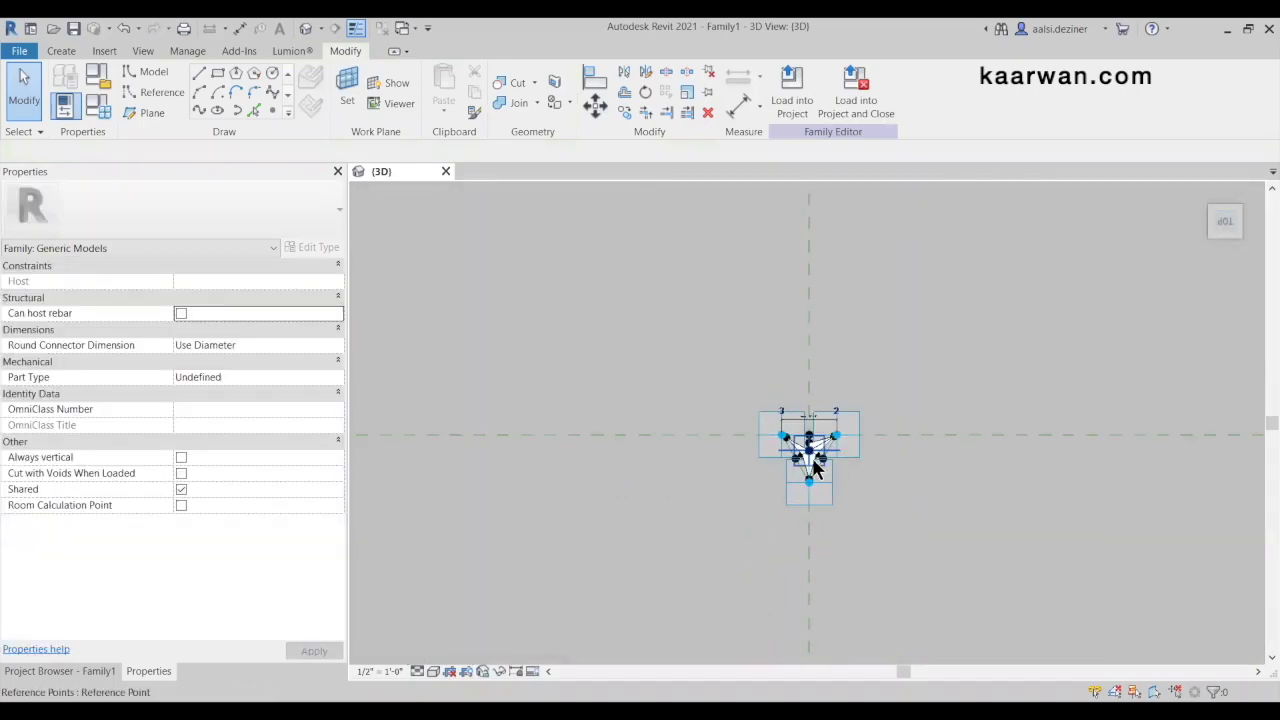
pyautogui.scroll(2, 818, 458)
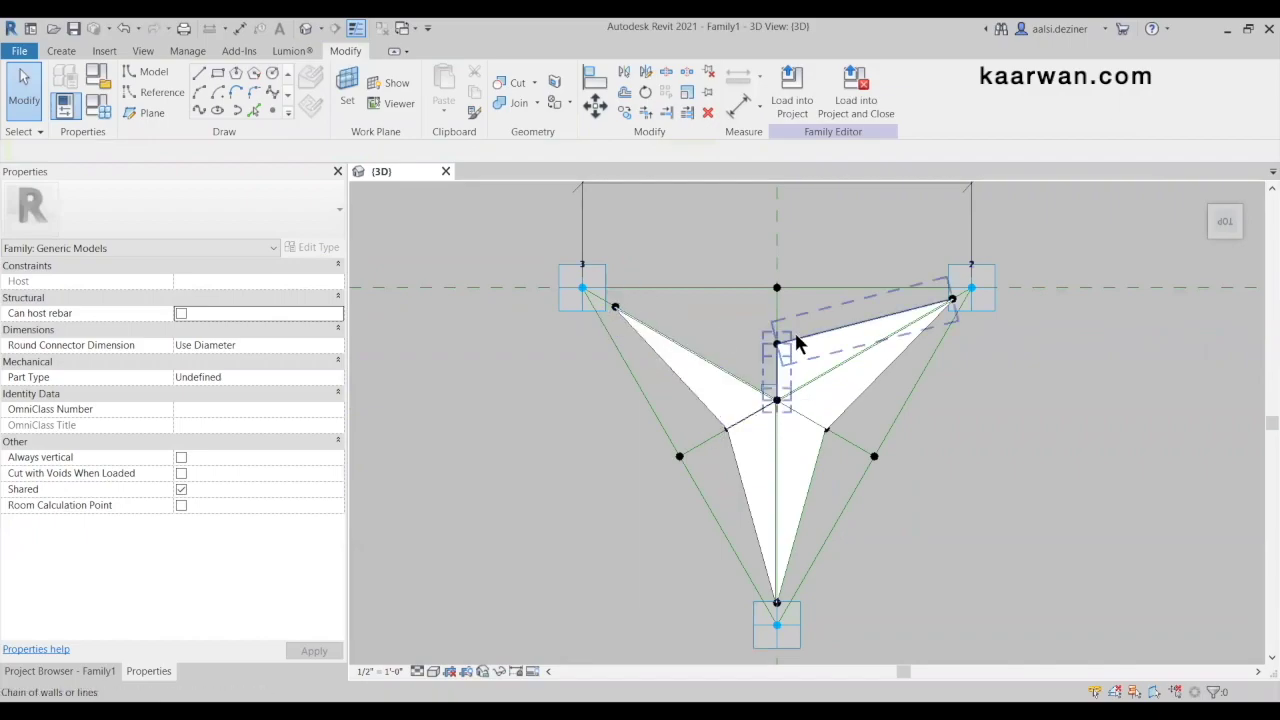
pyautogui.click(1211, 212)
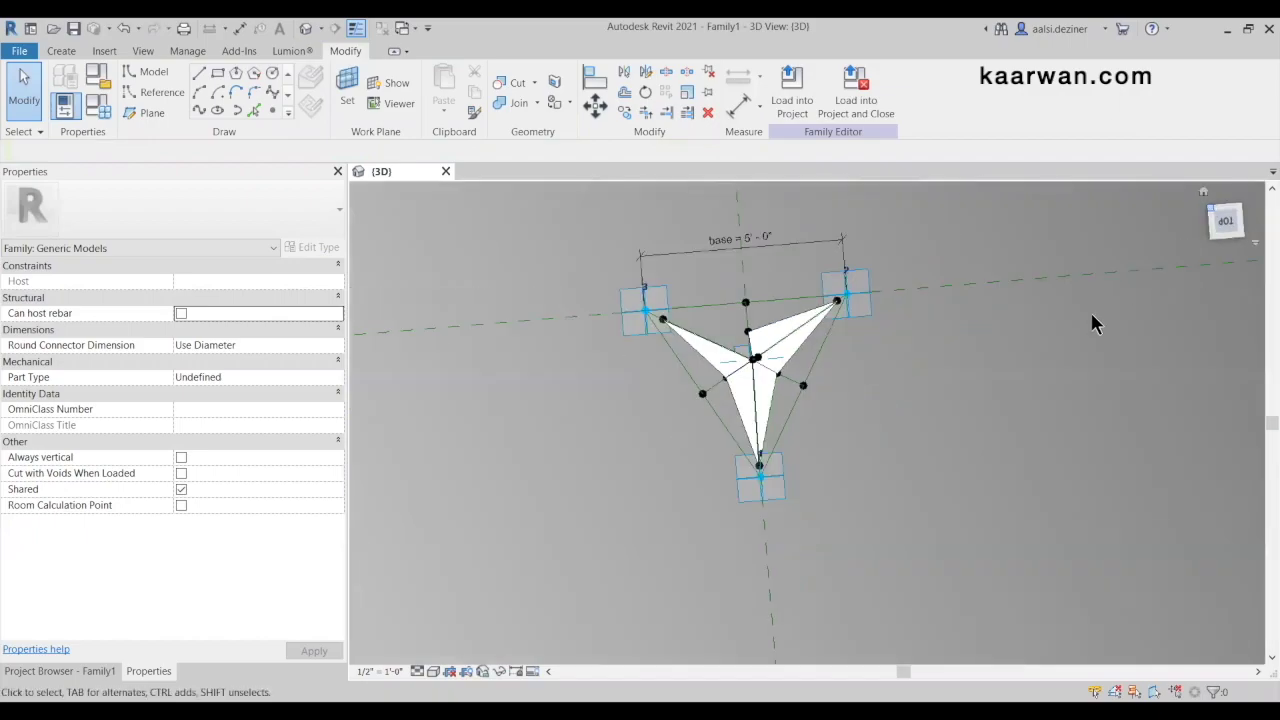
pyautogui.scroll(2, 877, 414)
pyautogui.moveTo(740, 270); pyautogui.dragTo(795, 503, button='middle')
pyautogui.scroll(2, 808, 560)
pyautogui.scroll(8, 818, 632)
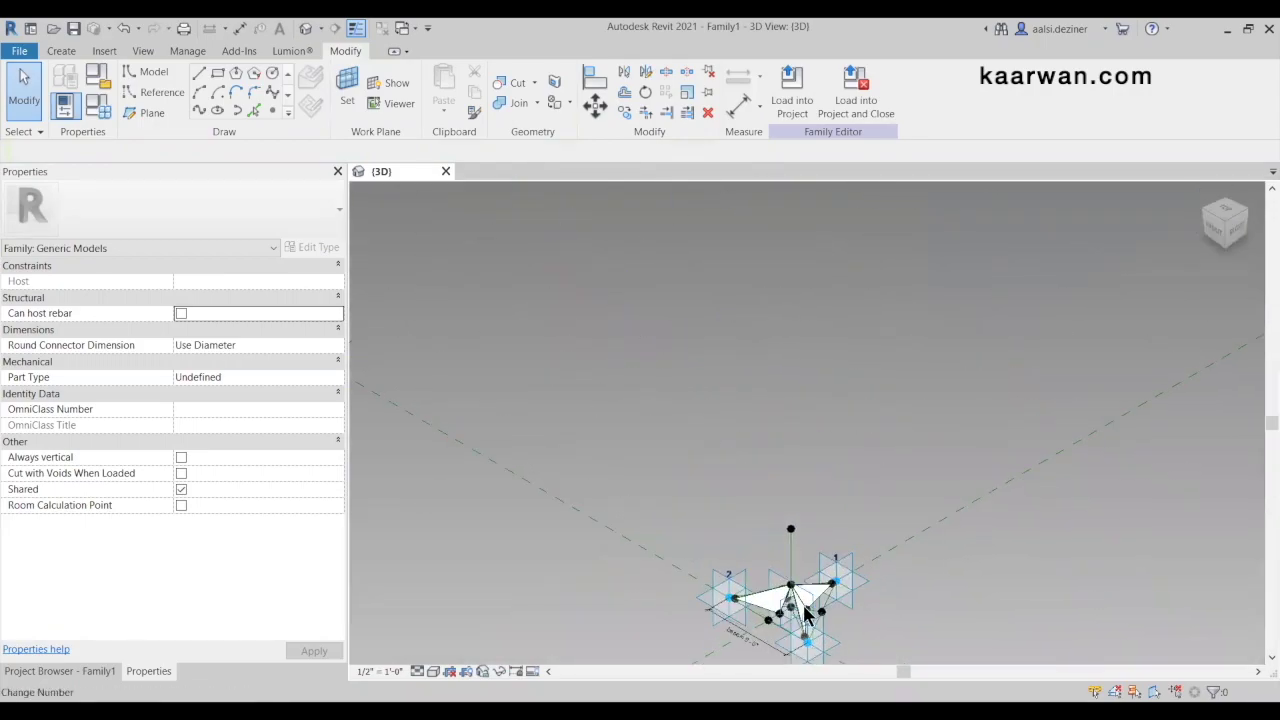
pyautogui.scroll(-5, 770, 515)
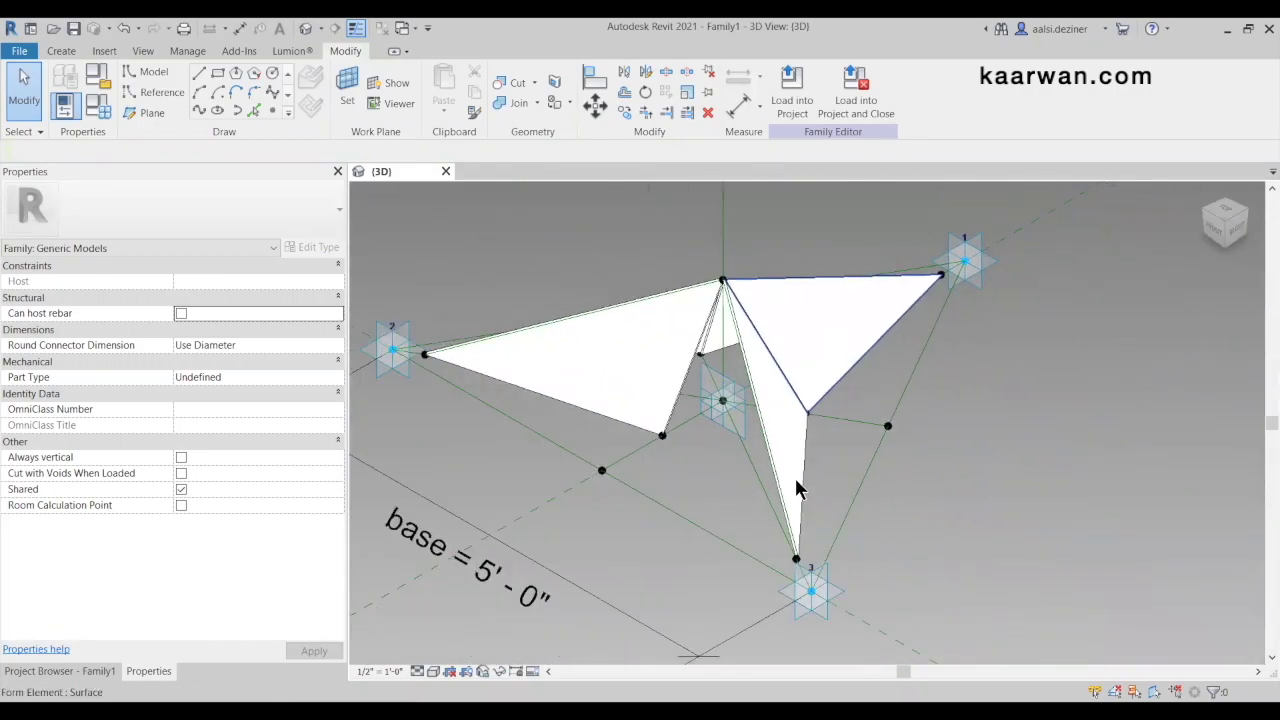
# Connect the point near placement point 3 to the inner base point on its open side with a spline through points as a reference line
pyautogui.scroll(5, 850, 520)
pyautogui.scroll(1, 835, 500)
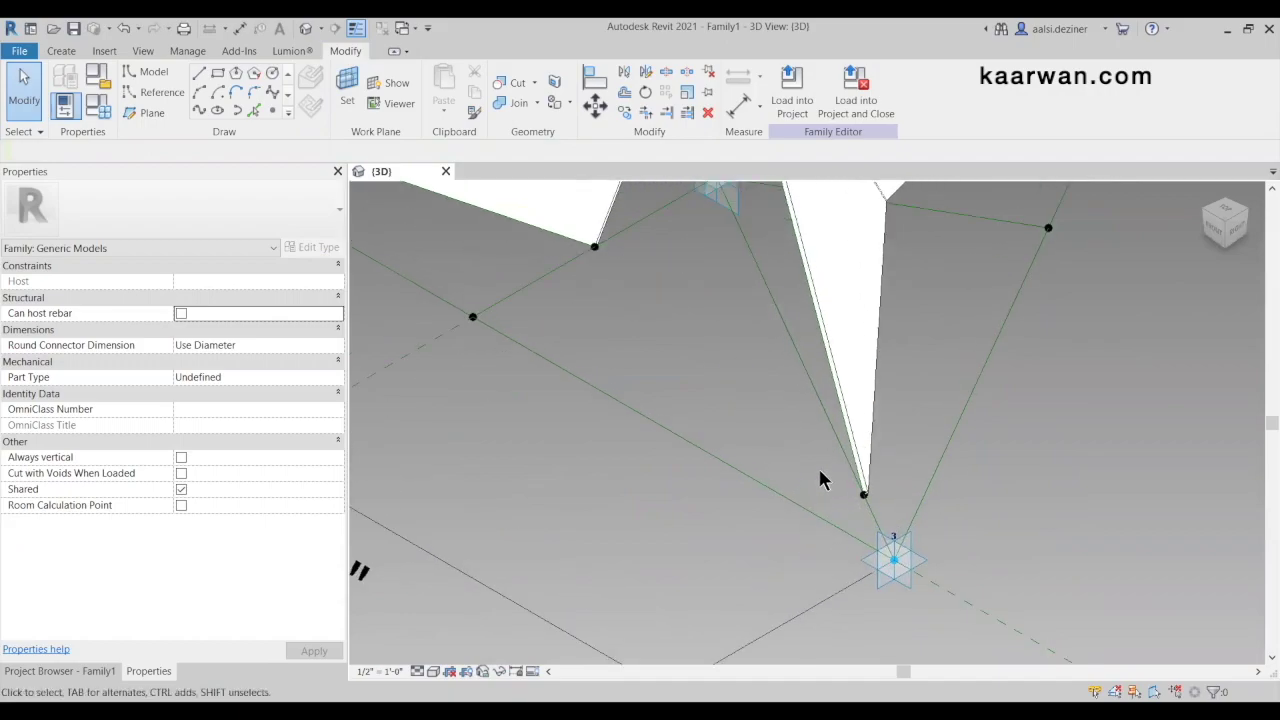
pyautogui.click(862, 492)
pyautogui.scroll(-2, 870, 505)
pyautogui.scroll(4, 716, 356)
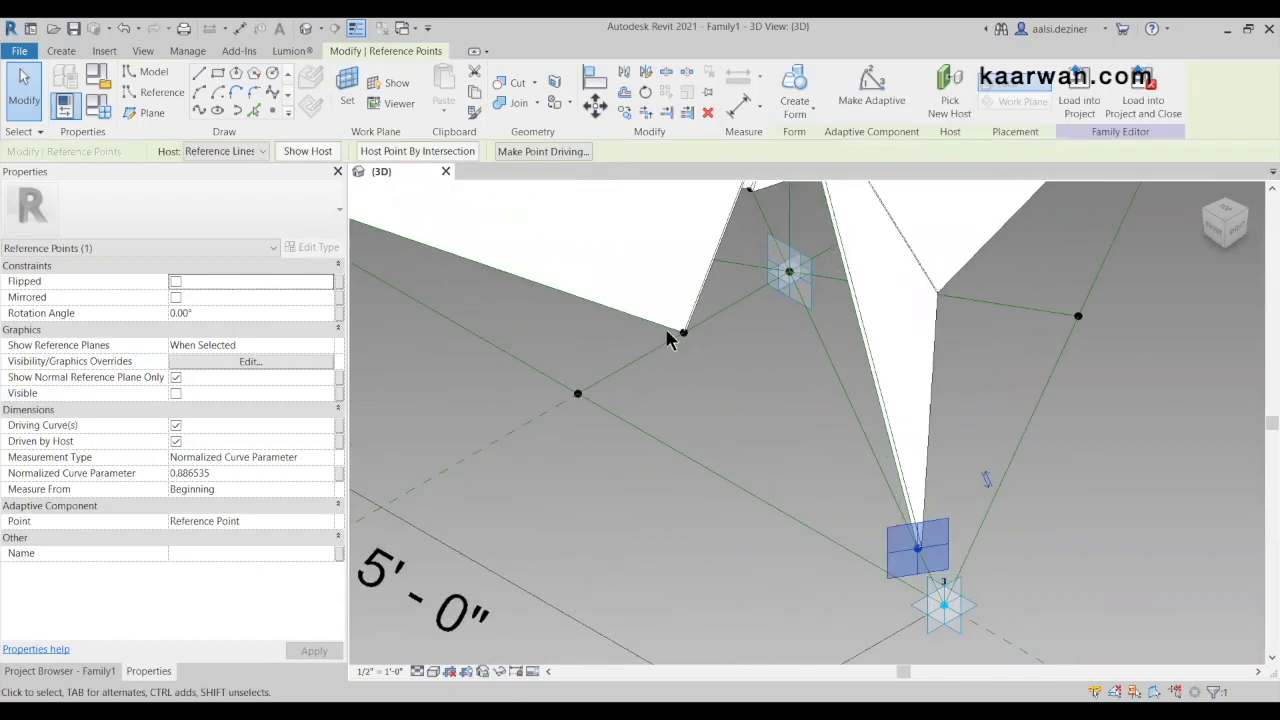
pyautogui.keyDown('ctrl'); pyautogui.click(706, 367); pyautogui.keyUp('ctrl')
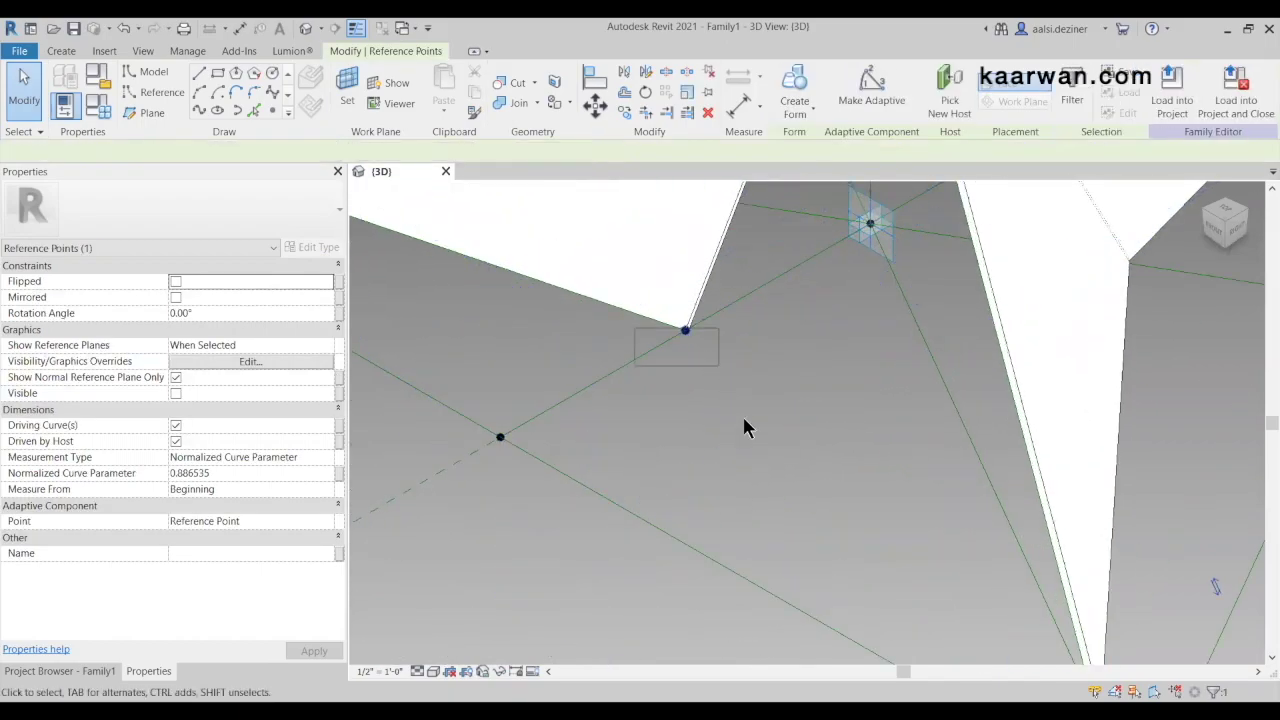
pyautogui.scroll(-4, 748, 428)
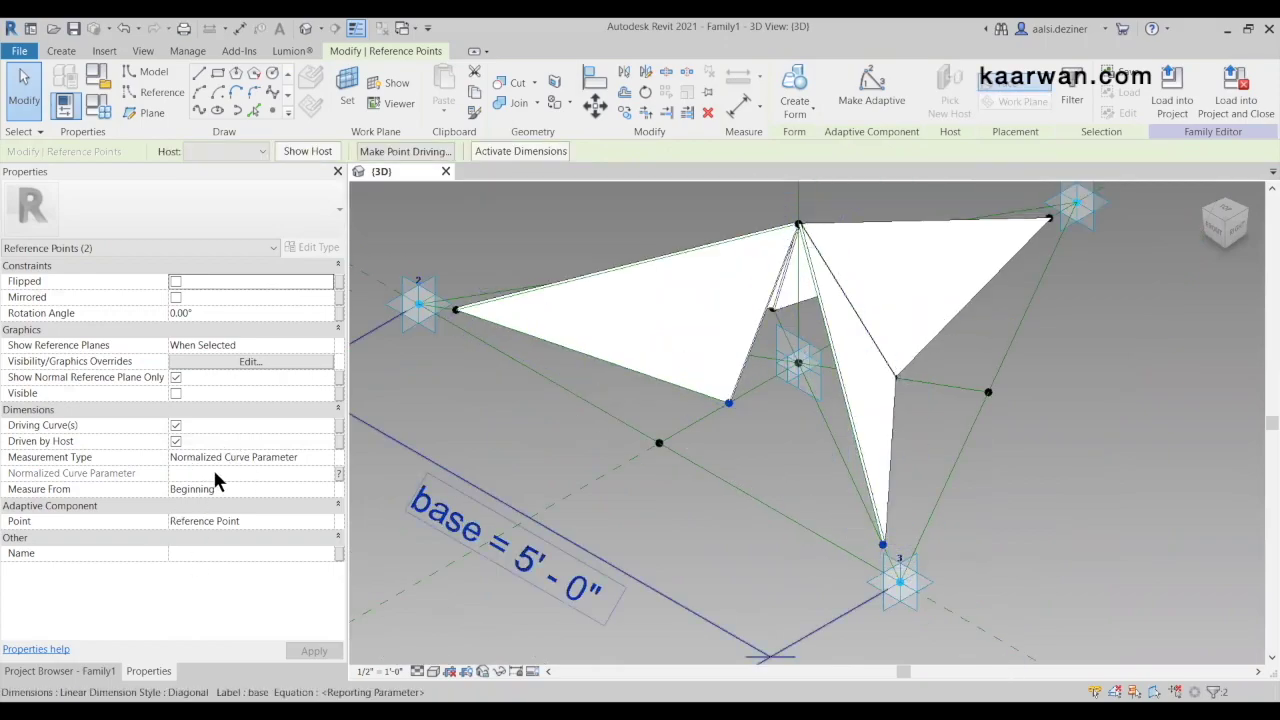
pyautogui.click(200, 112)
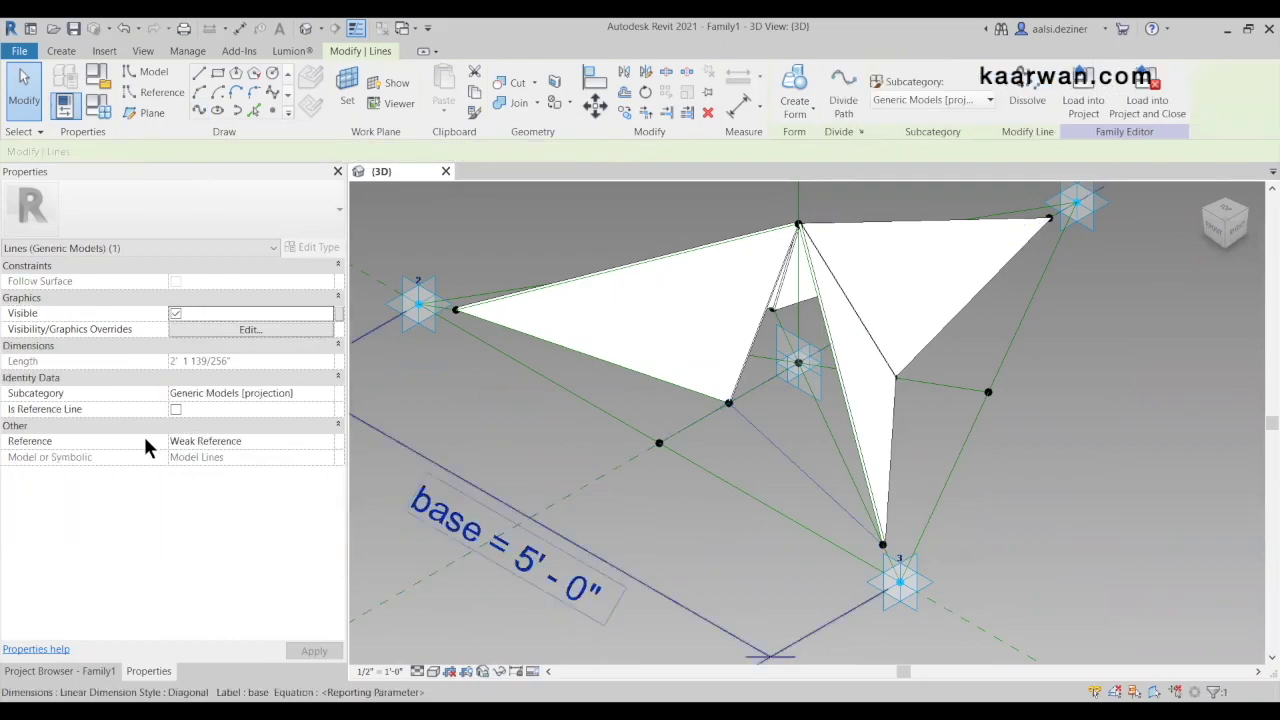
pyautogui.click(175, 409)
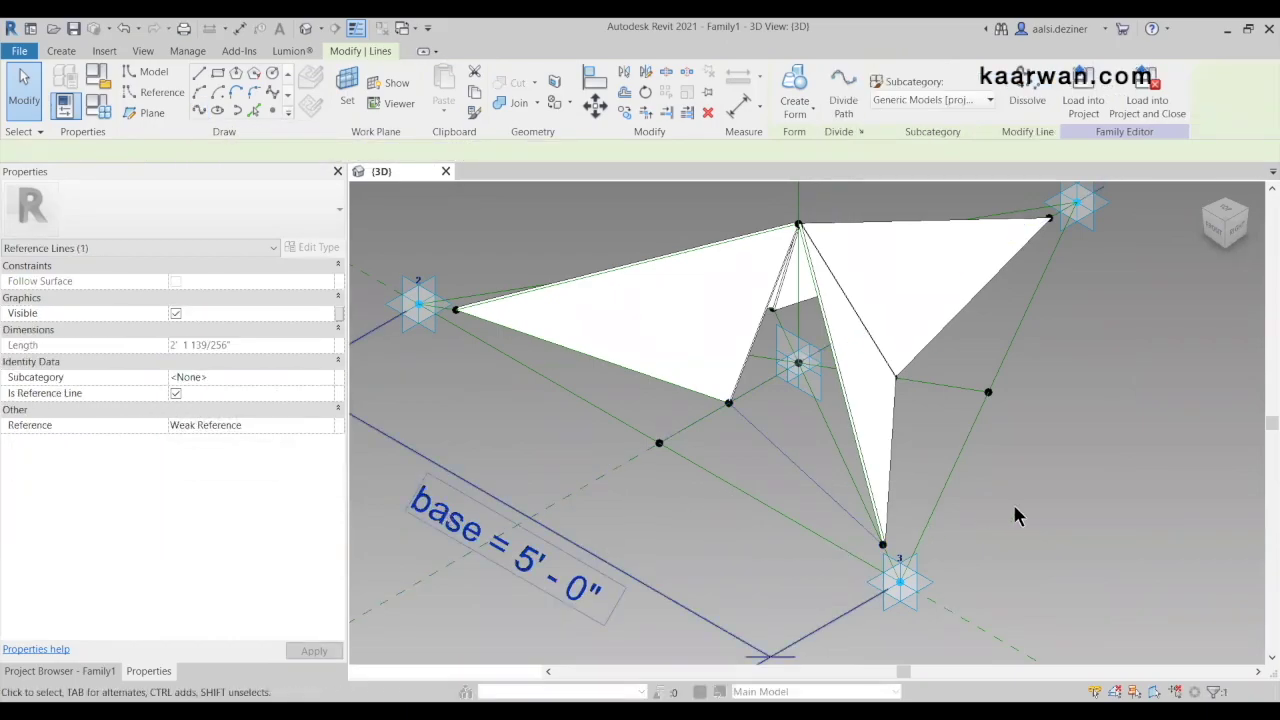
pyautogui.click(1123, 530)
# Create an extruded solid form from the three reference lines bounding the open side between the apex, inner base point and point near placement point 3
pyautogui.scroll(-2, 826, 498)
pyautogui.scroll(2, 807, 364)
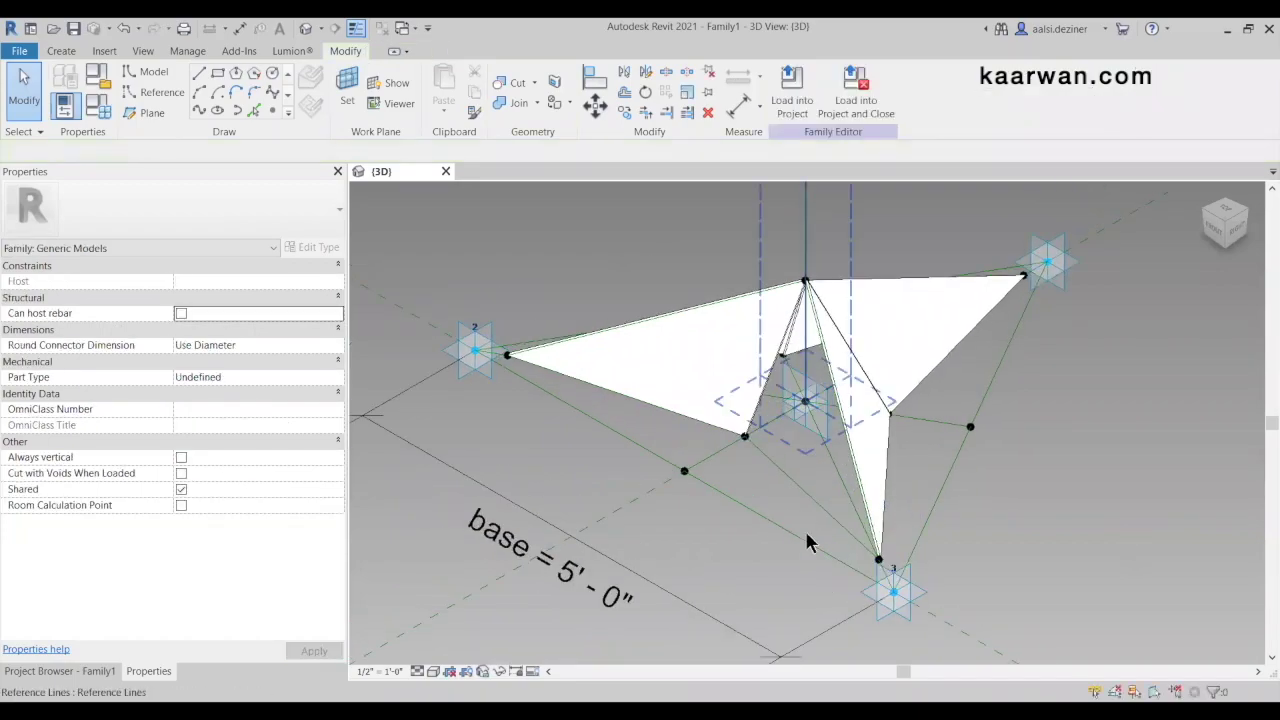
pyautogui.click(811, 525)
pyautogui.scroll(3, 843, 331)
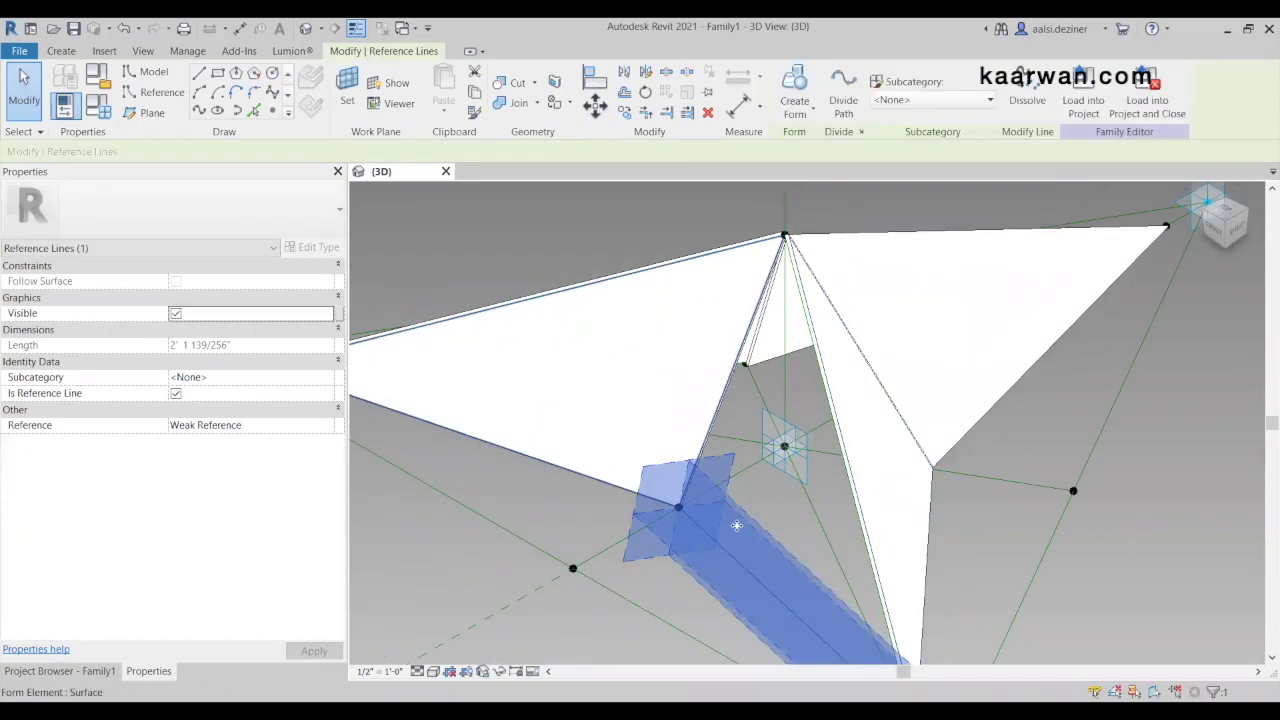
pyautogui.scroll(-4, 681, 434)
pyautogui.scroll(2, 740, 435)
pyautogui.scroll(3, 805, 535)
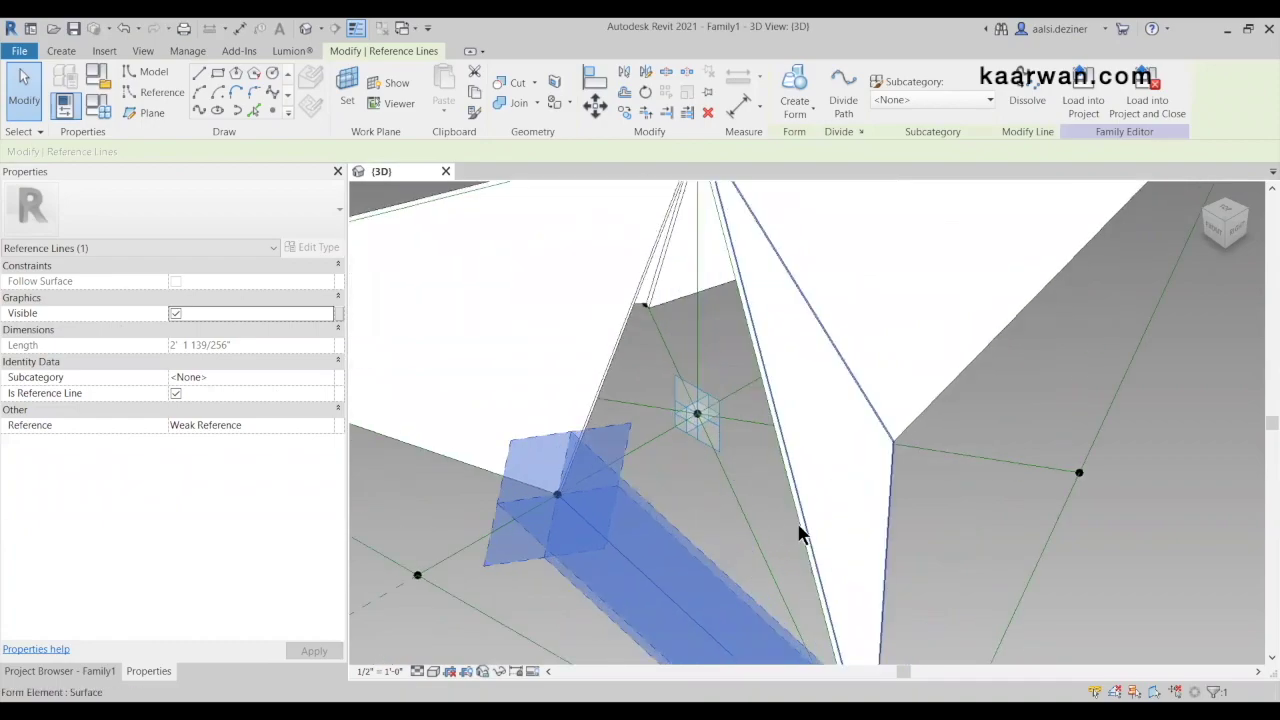
pyautogui.keyDown('ctrl'); pyautogui.click(799, 527); pyautogui.keyUp('ctrl')
pyautogui.scroll(-4, 797, 527)
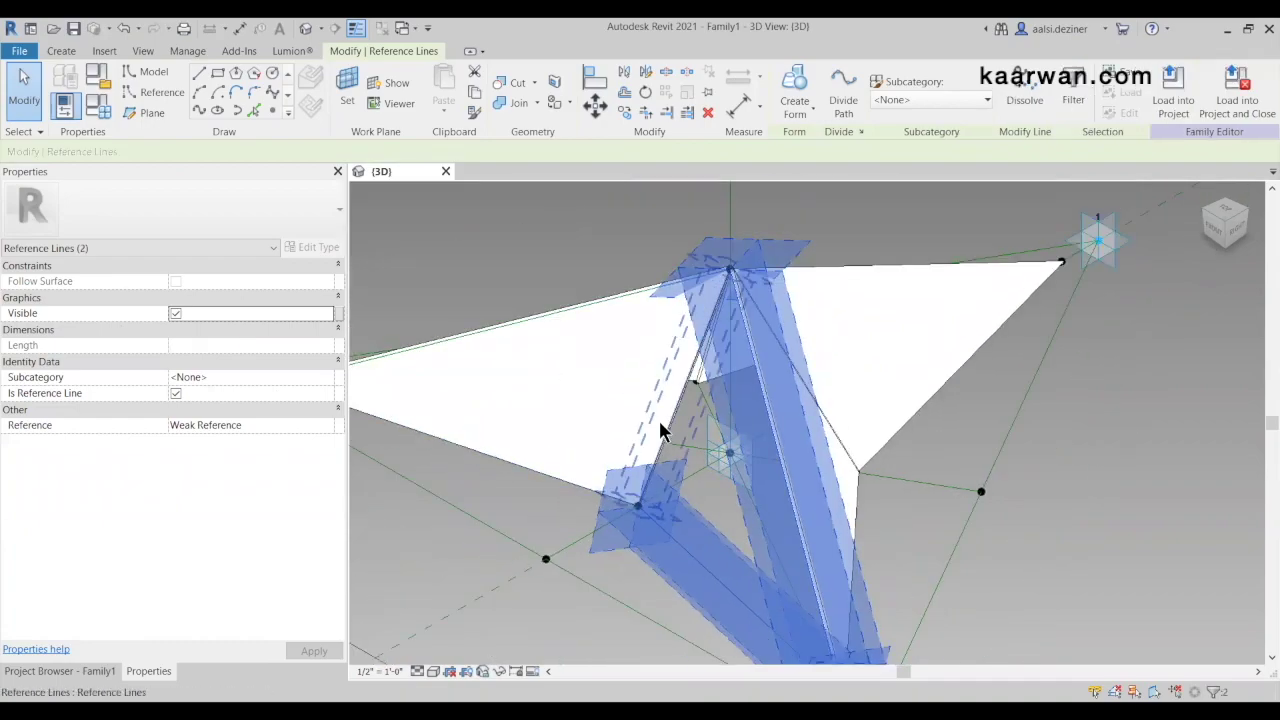
pyautogui.scroll(1, 668, 424)
pyautogui.scroll(3, 670, 425)
pyautogui.keyDown('ctrl'); pyautogui.click(678, 427); pyautogui.keyUp('ctrl')
pyautogui.scroll(-4, 686, 427)
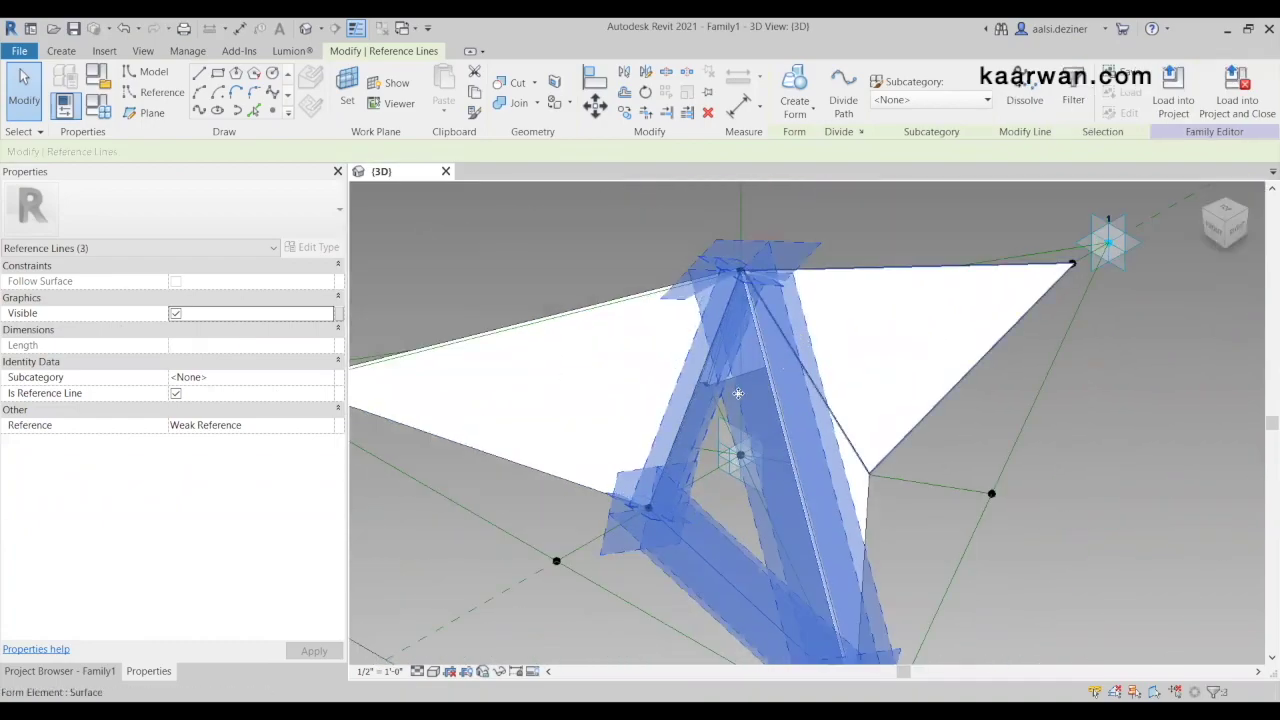
pyautogui.scroll(-3, 791, 391)
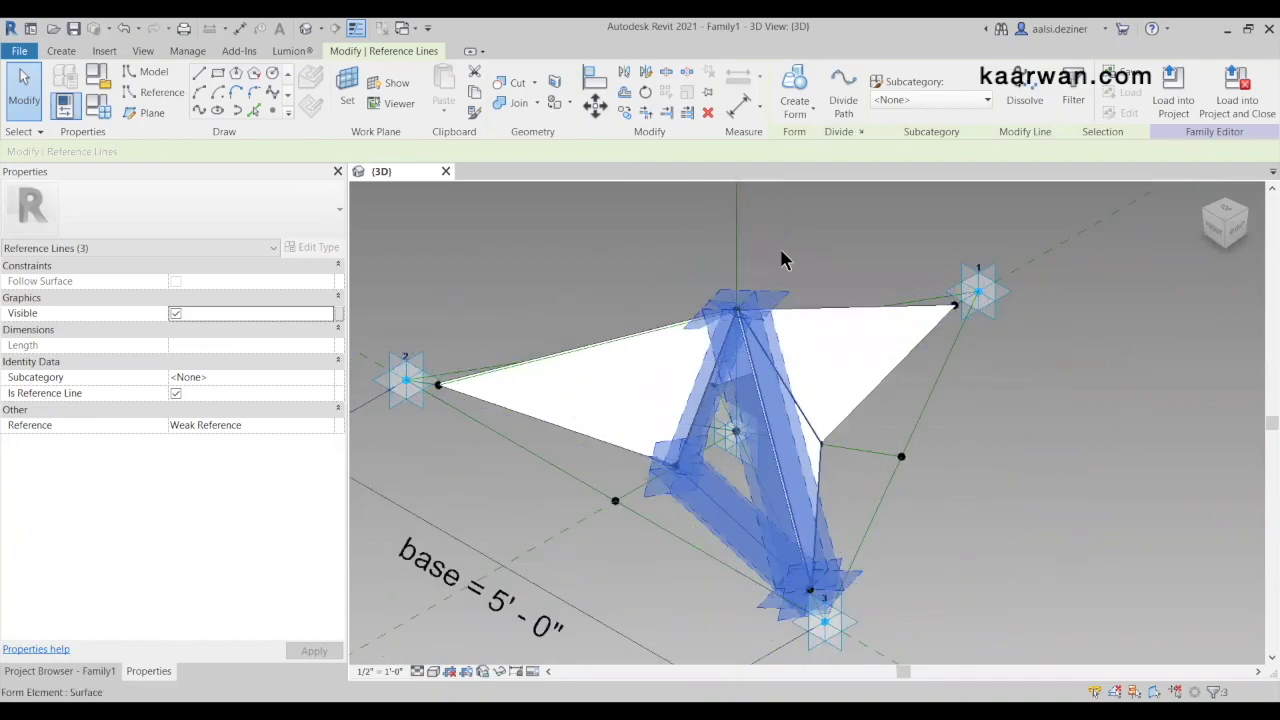
pyautogui.click(795, 108)
pyautogui.click(804, 137)
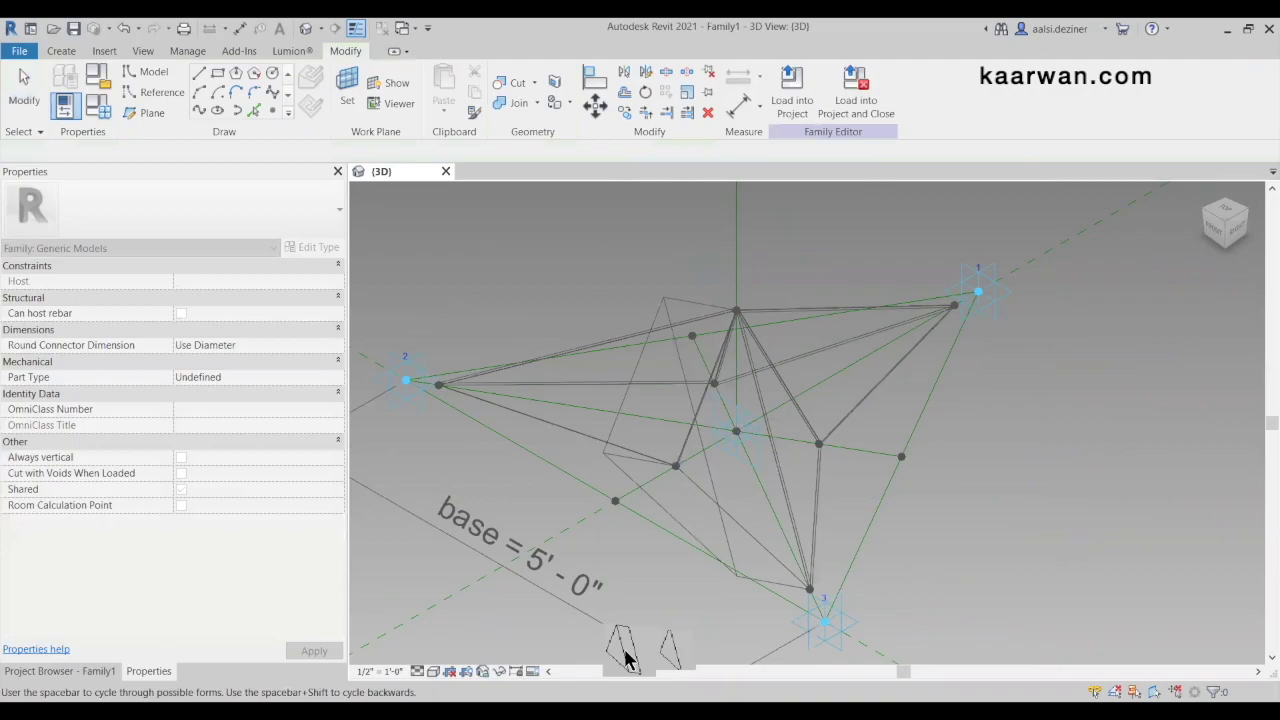
# Associate the Positive Offset of the last triangular face with the Thickness family parameter
pyautogui.click(338, 281)
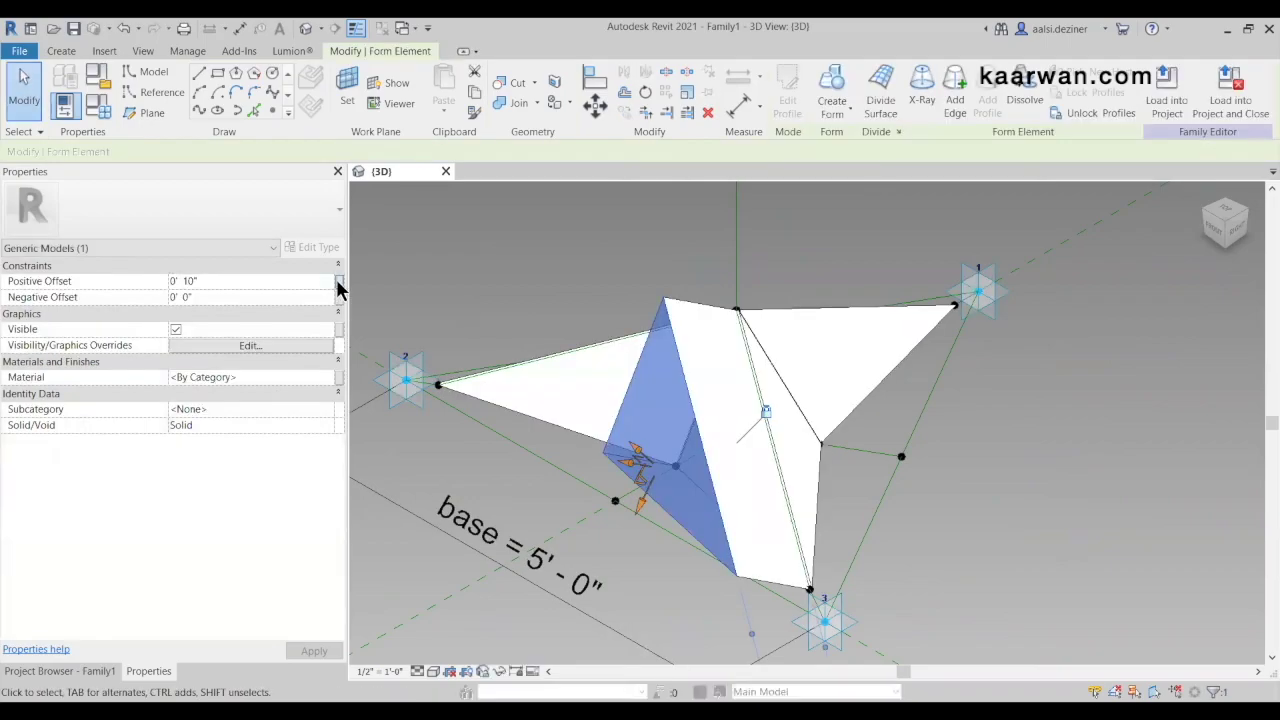
pyautogui.click(625, 236)
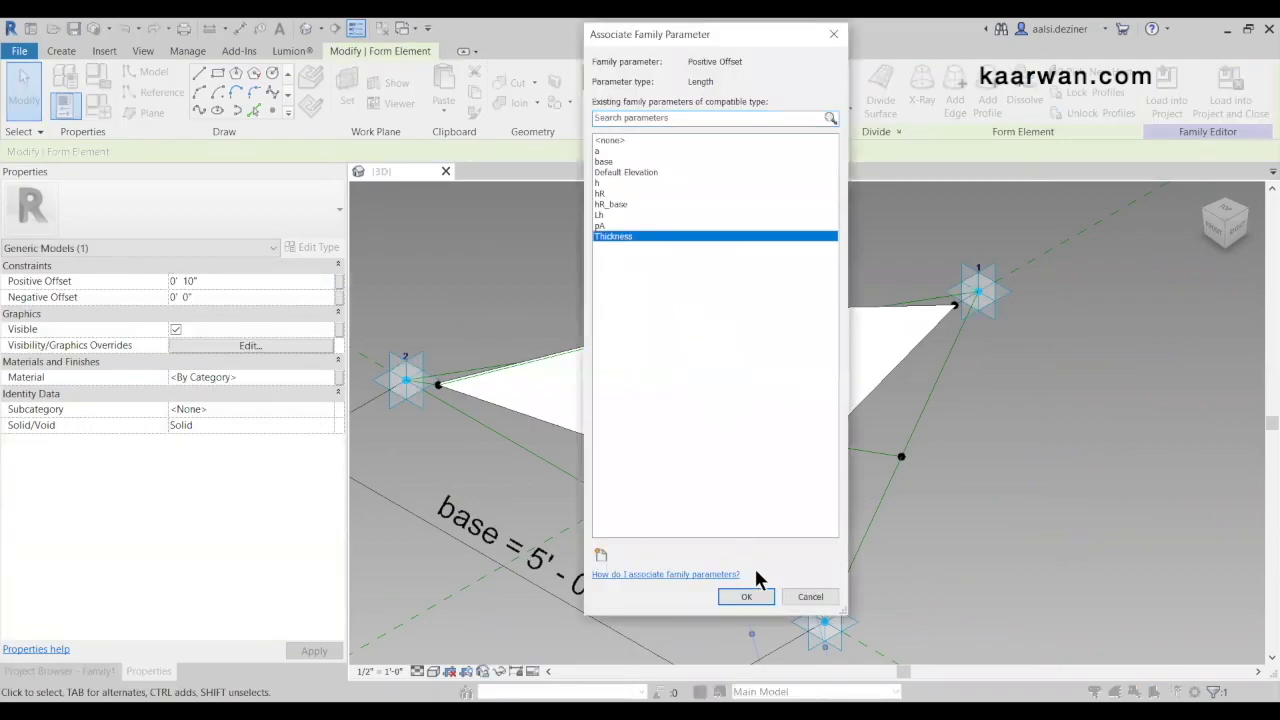
pyautogui.press('Return')
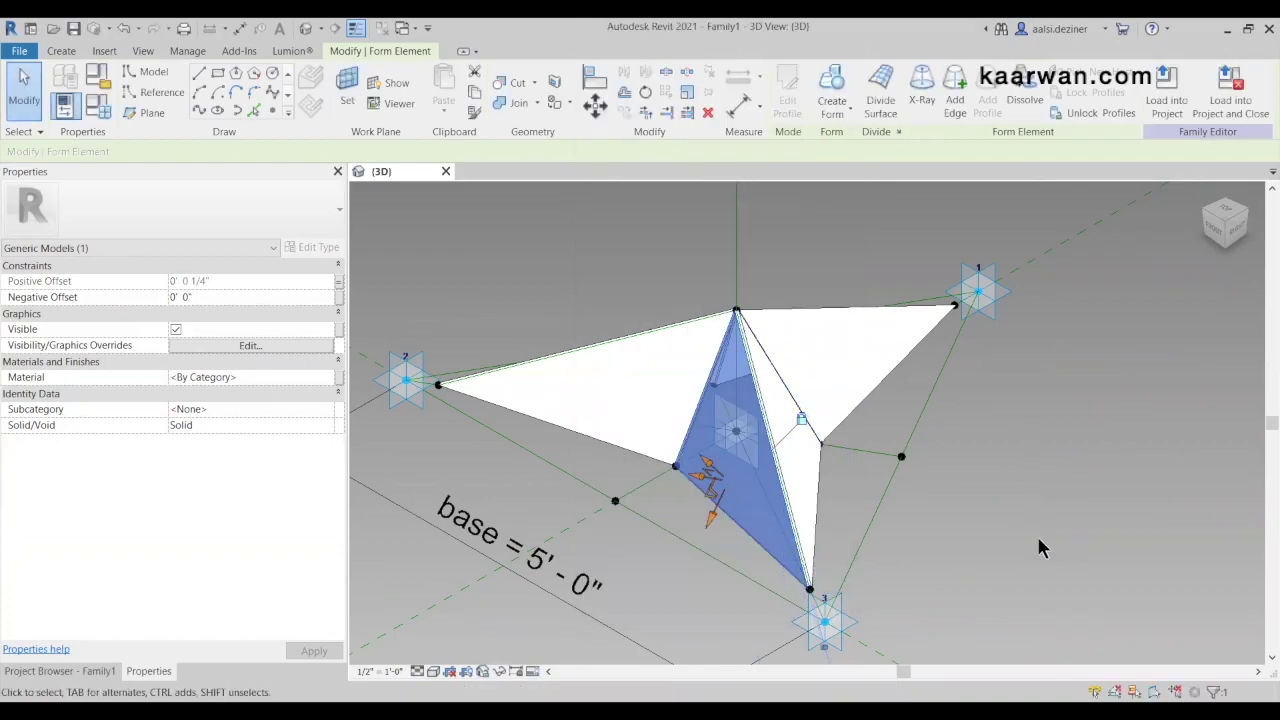
pyautogui.click(985, 549)
pyautogui.scroll(-3, 703, 458)
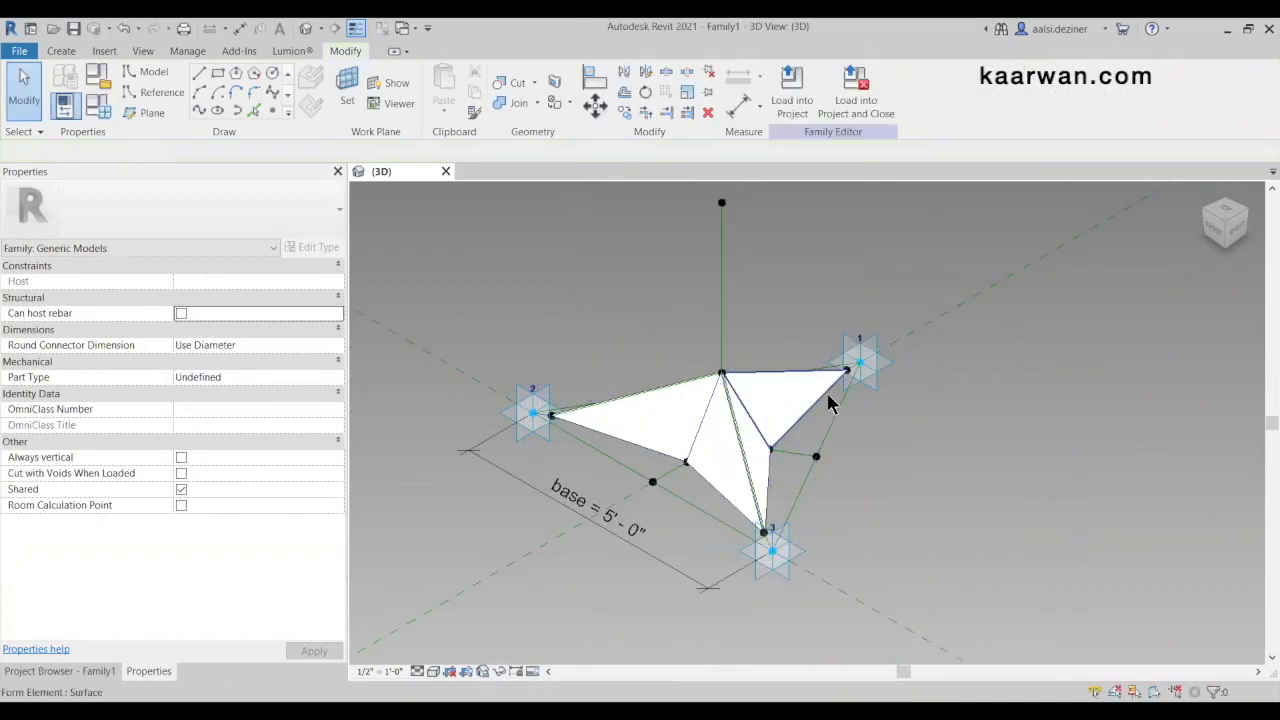
# Flex the folded faces in top view by setting the NCP family parameter to 0.9
pyautogui.click(1223, 212)
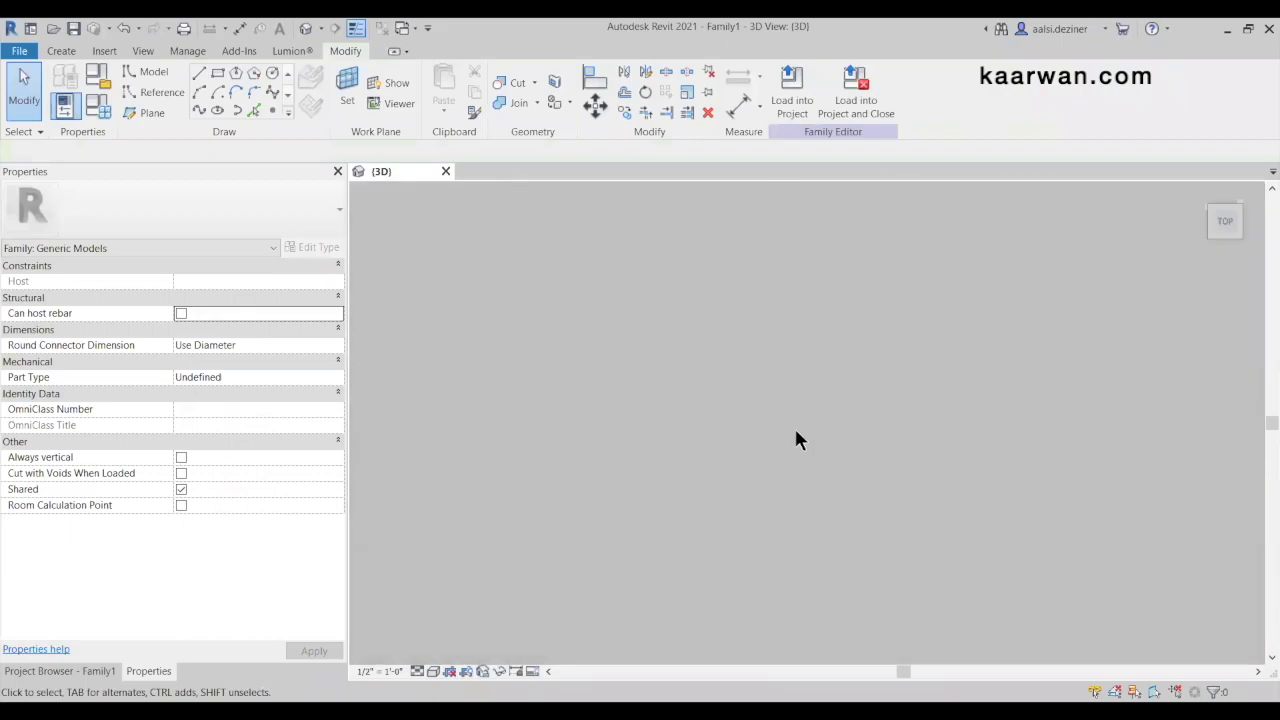
pyautogui.scroll(5, 806, 424)
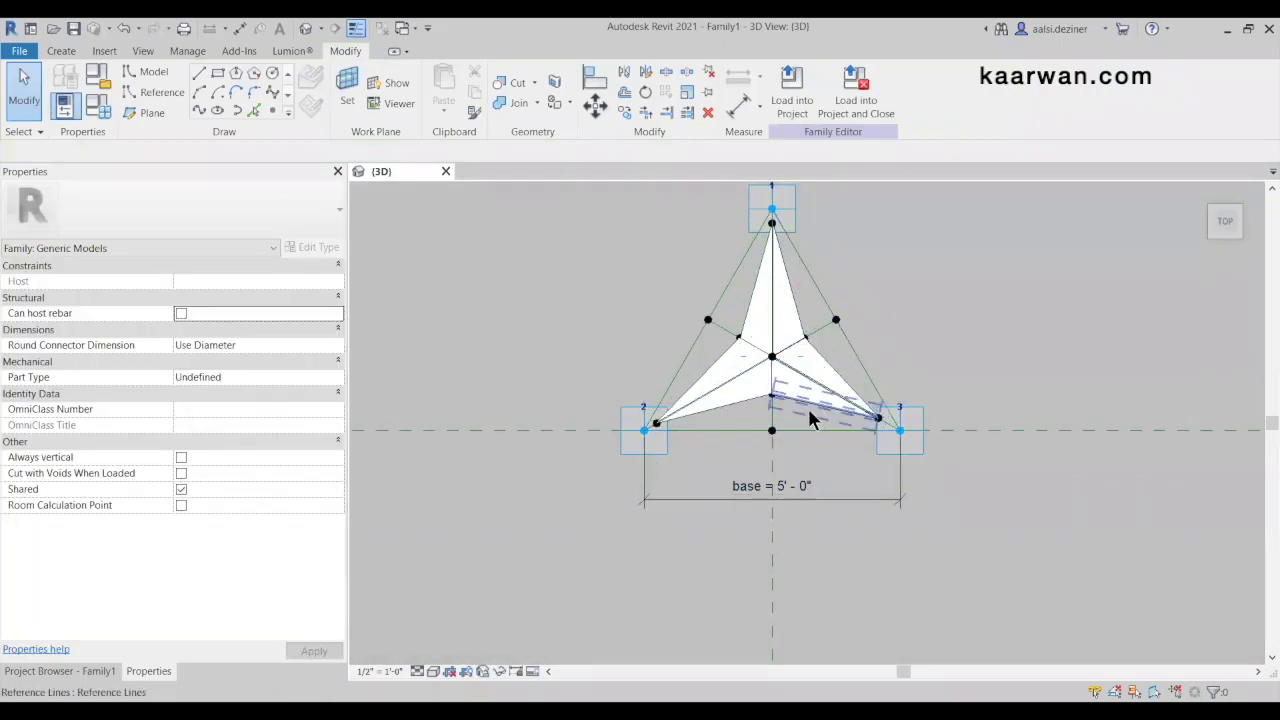
pyautogui.scroll(-1, 807, 405)
pyautogui.scroll(1, 783, 298)
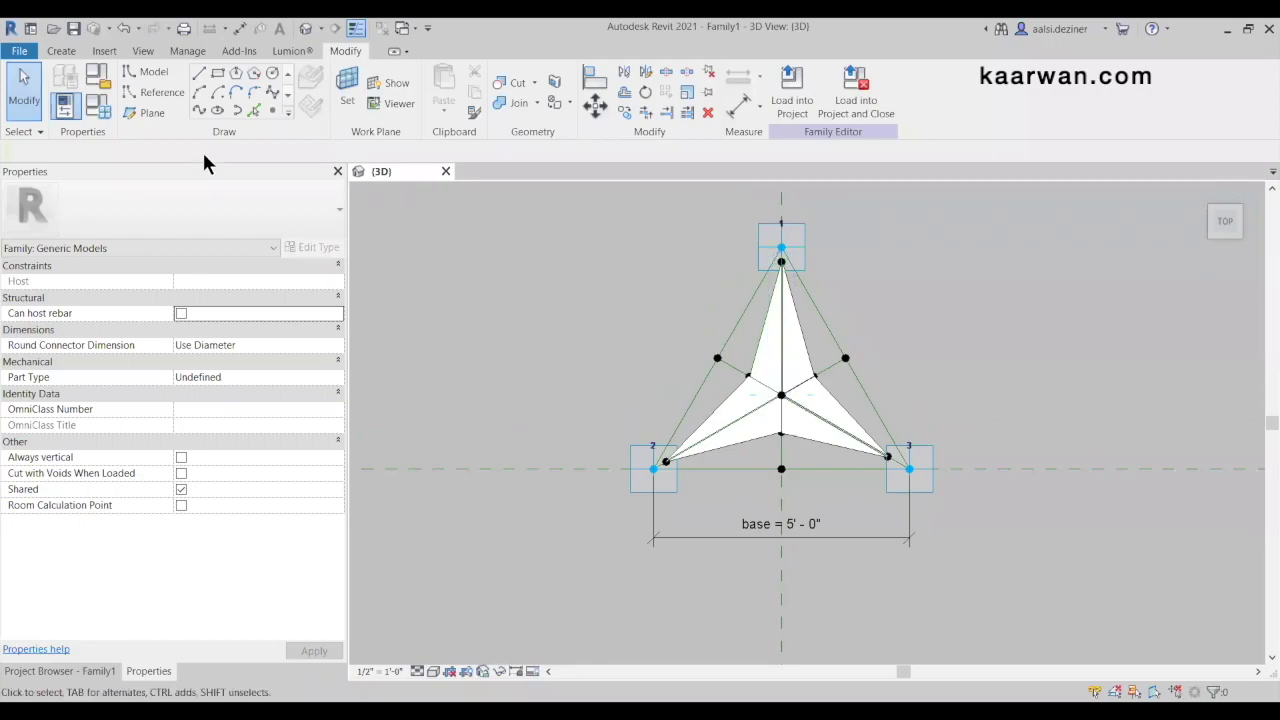
pyautogui.click(108, 103)
pyautogui.click(338, 400)
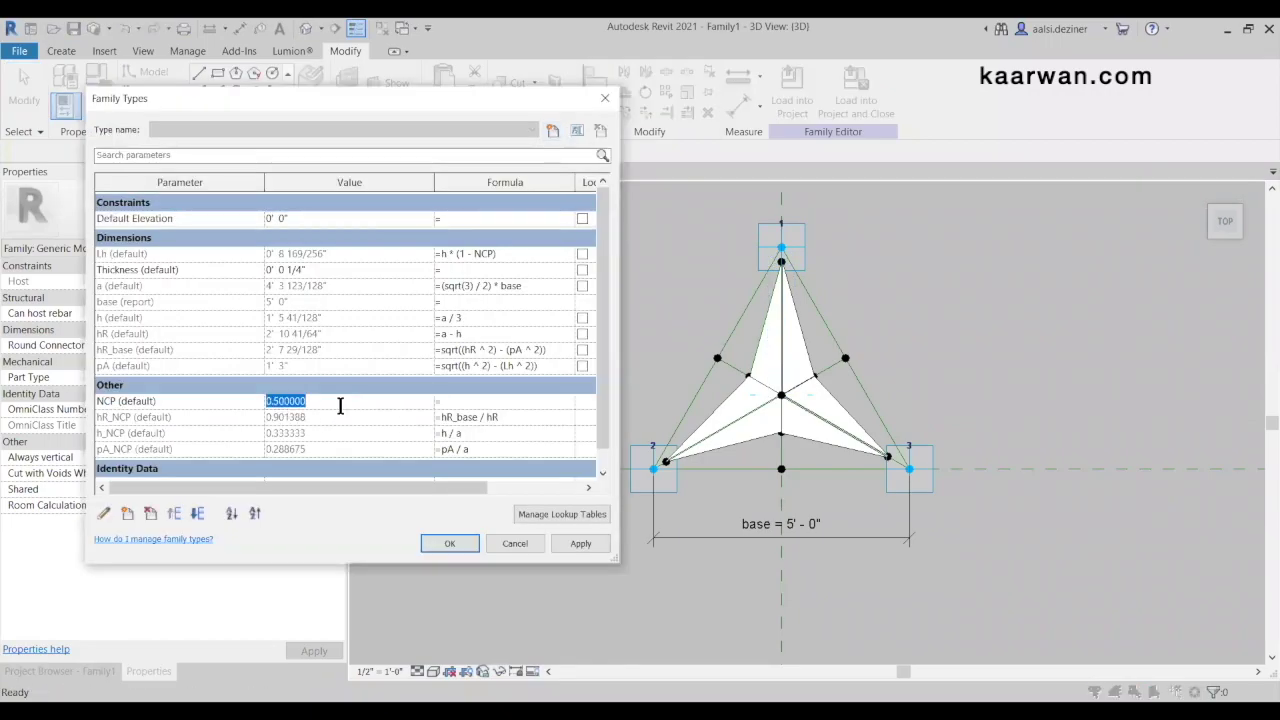
pyautogui.write('0.9')
pyautogui.click(450, 543)
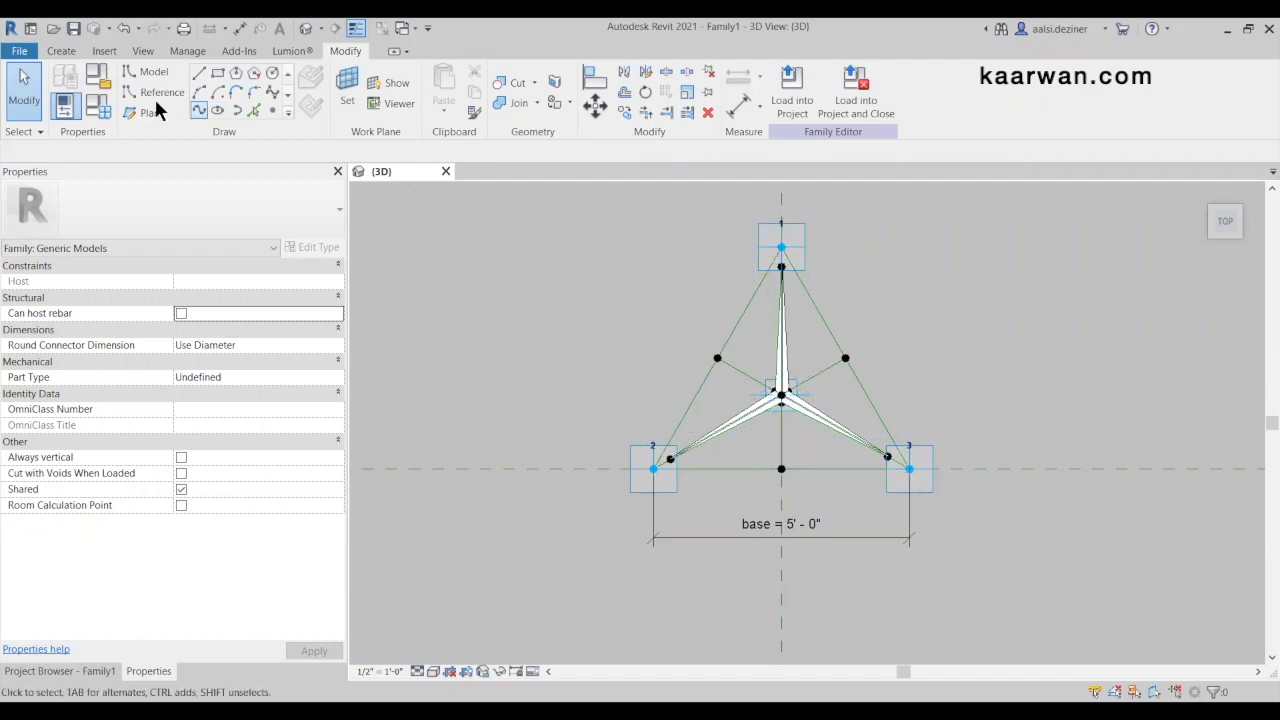
# Set the NCP family parameter to 0.2 and inspect the reshaped faces in an angled 3D view
pyautogui.click(101, 110)
pyautogui.click(339, 400)
pyautogui.write('0.2')
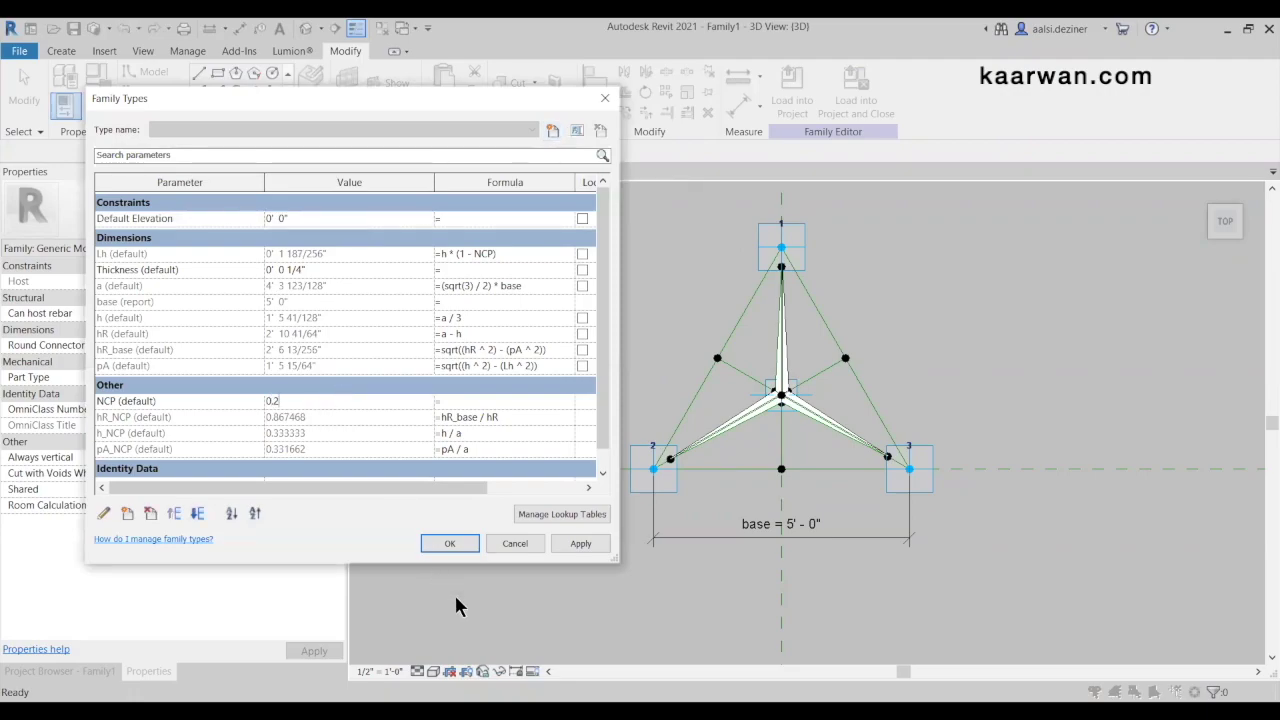
pyautogui.click(450, 543)
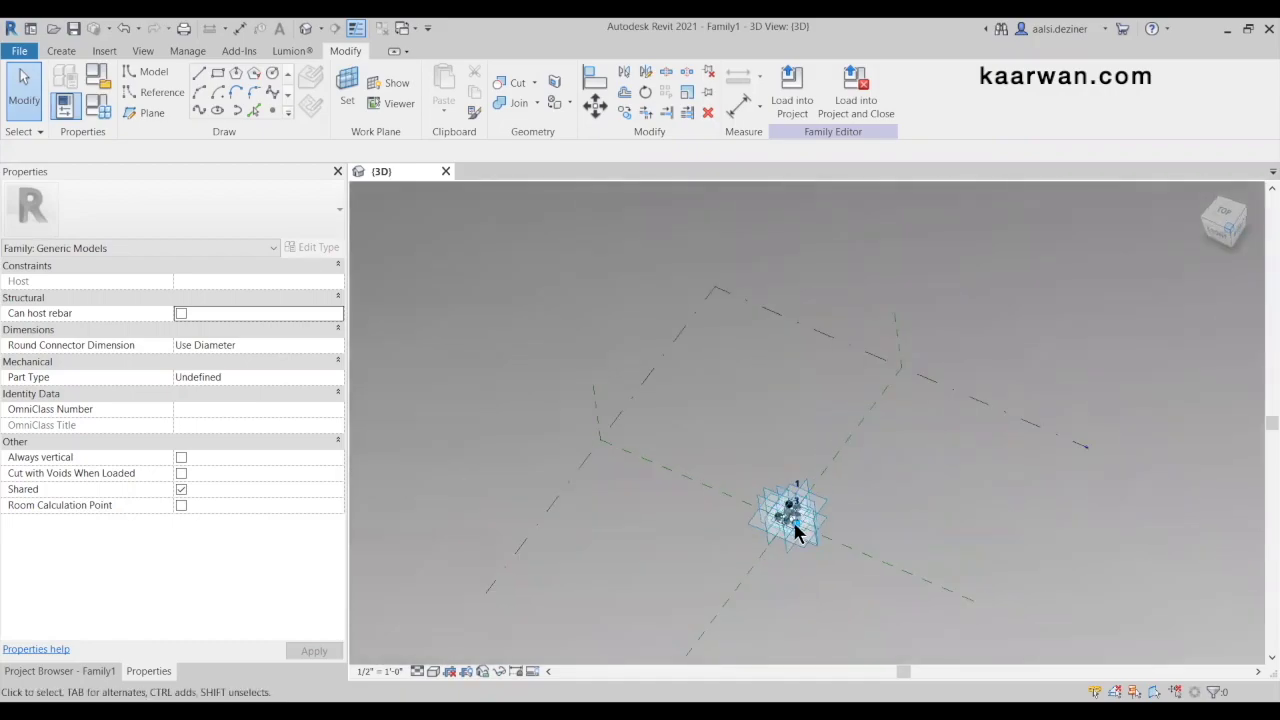
pyautogui.scroll(5, 812, 436)
pyautogui.scroll(3, 811, 439)
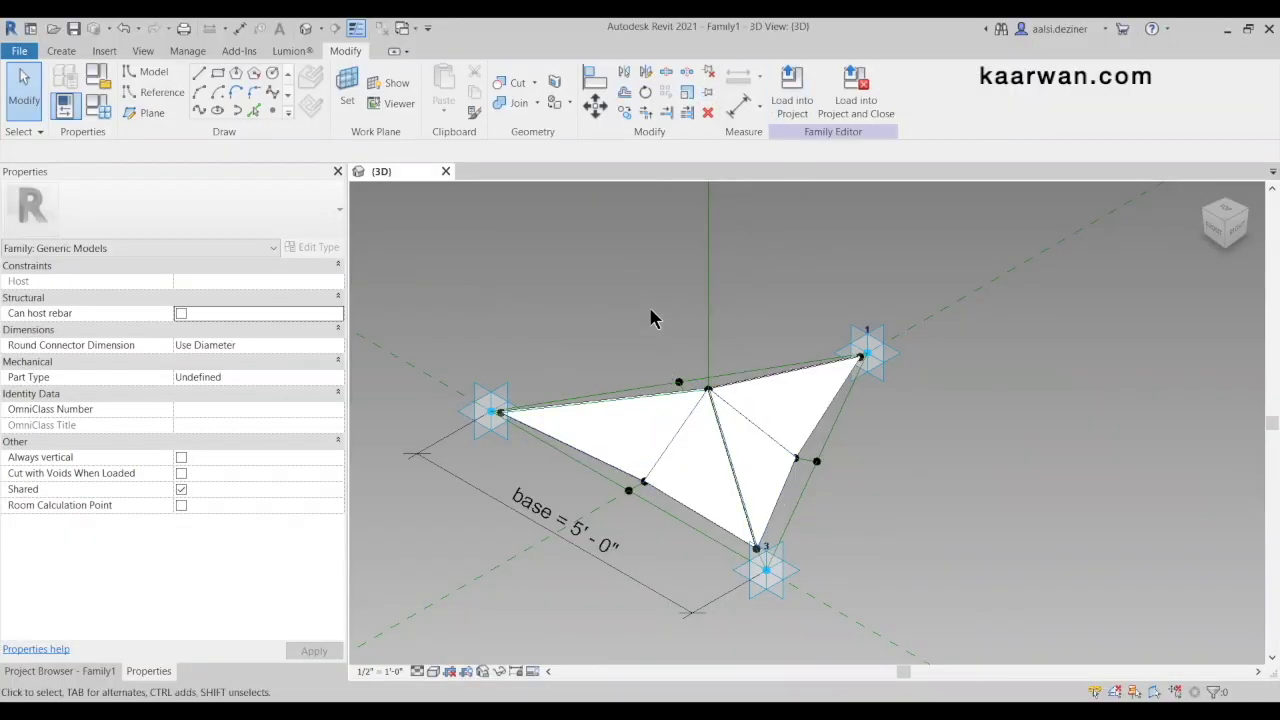
# Save the family as "Kinetic Generic model adaptive" in the Desktop folder Revit Webinar > BIM Workshop II > 05.06.2021
pyautogui.click(22, 52)
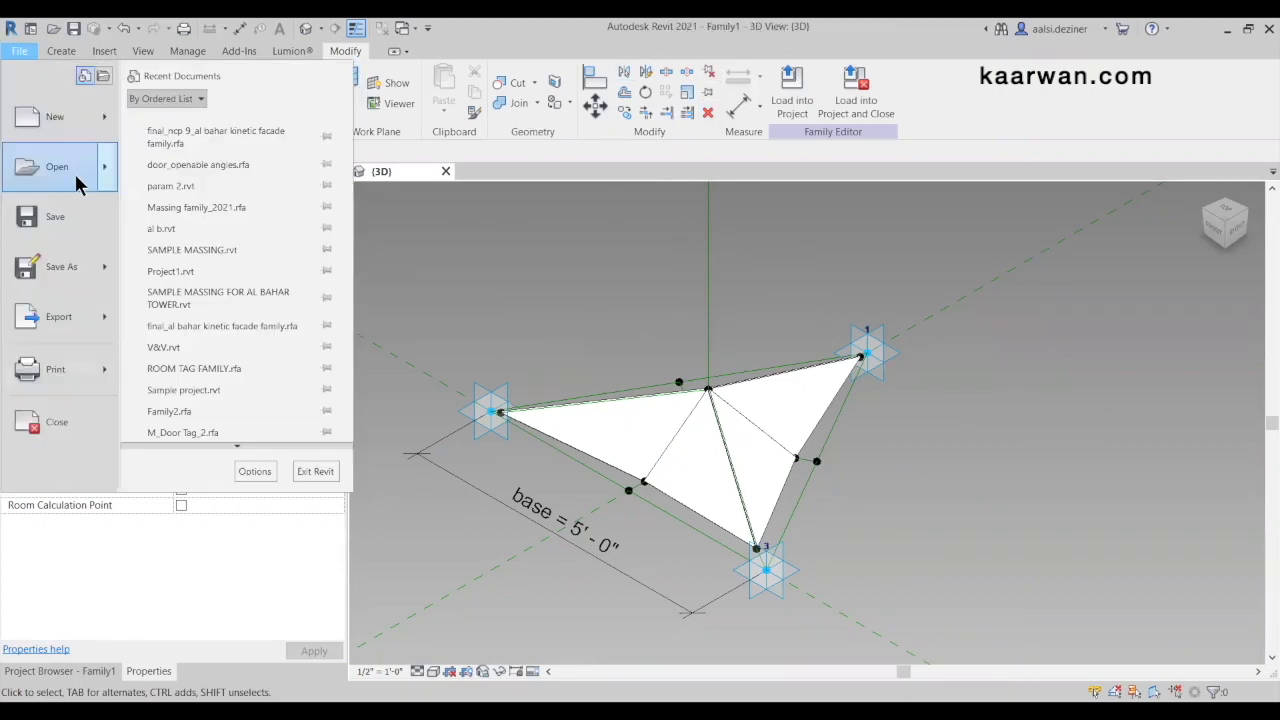
pyautogui.click(78, 232)
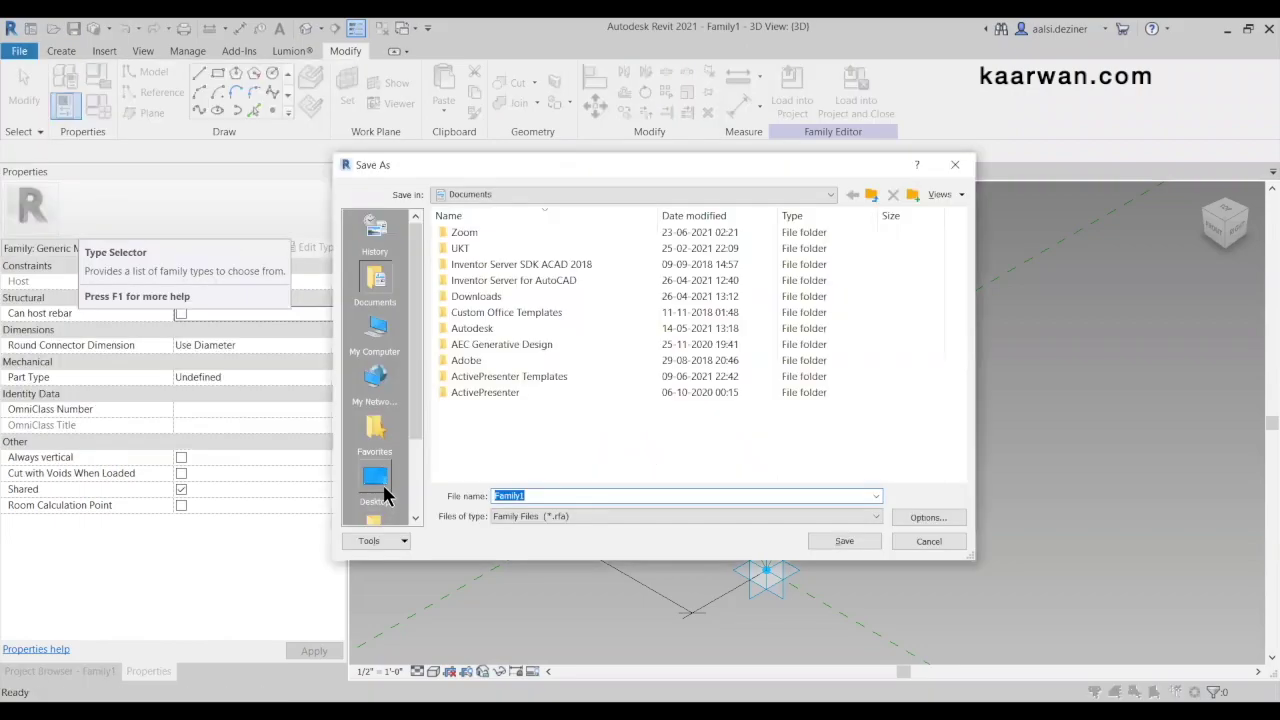
pyautogui.click(386, 497)
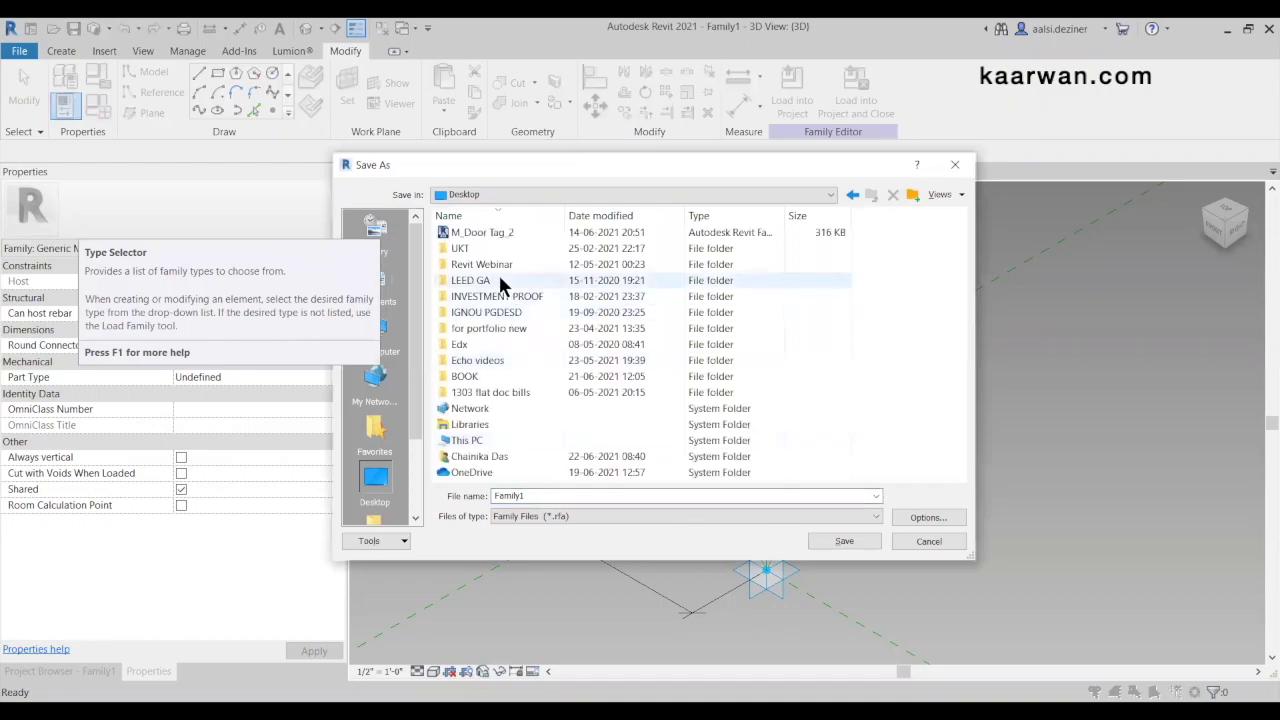
pyautogui.doubleClick(484, 265)
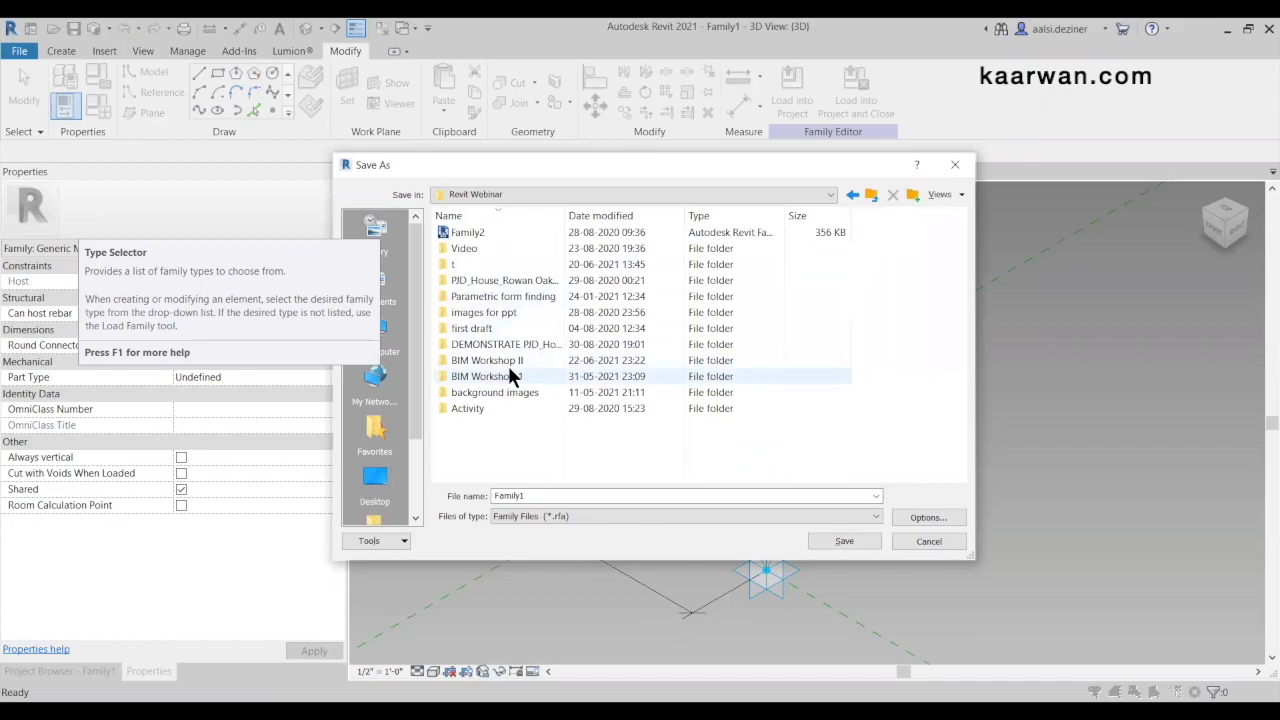
pyautogui.doubleClick(515, 361)
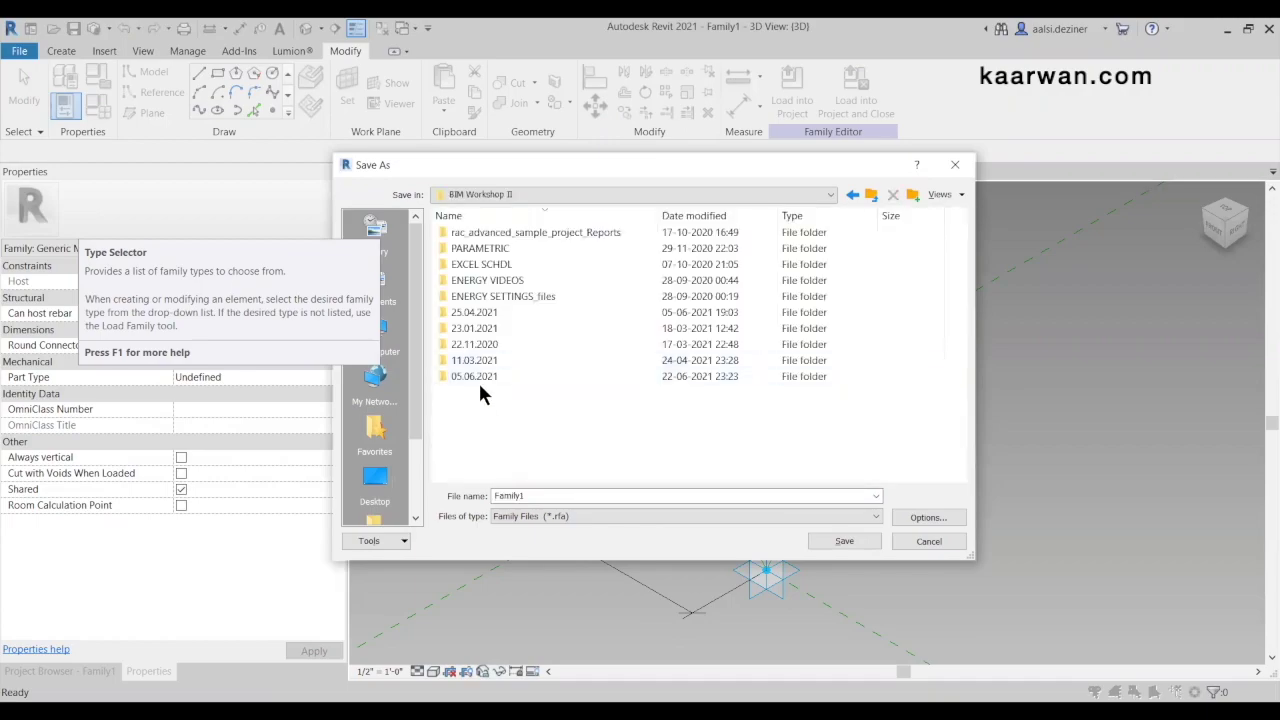
pyautogui.doubleClick(486, 375)
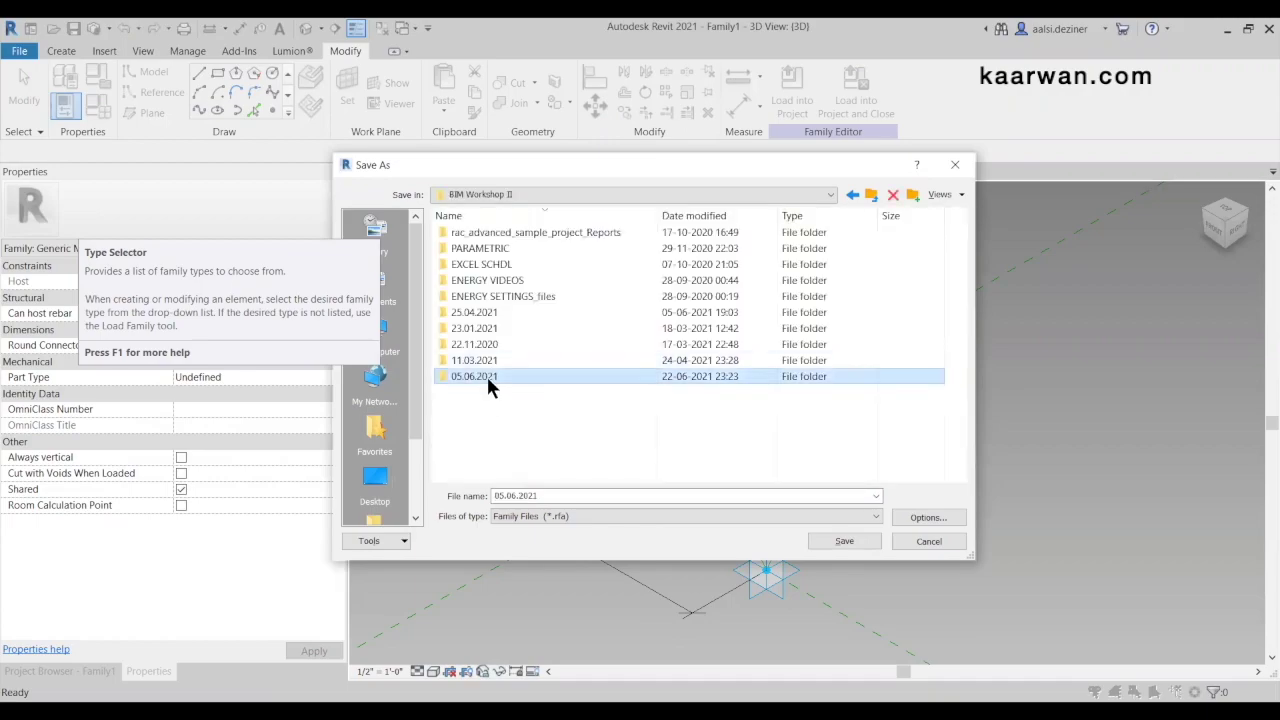
pyautogui.doubleClick(584, 495)
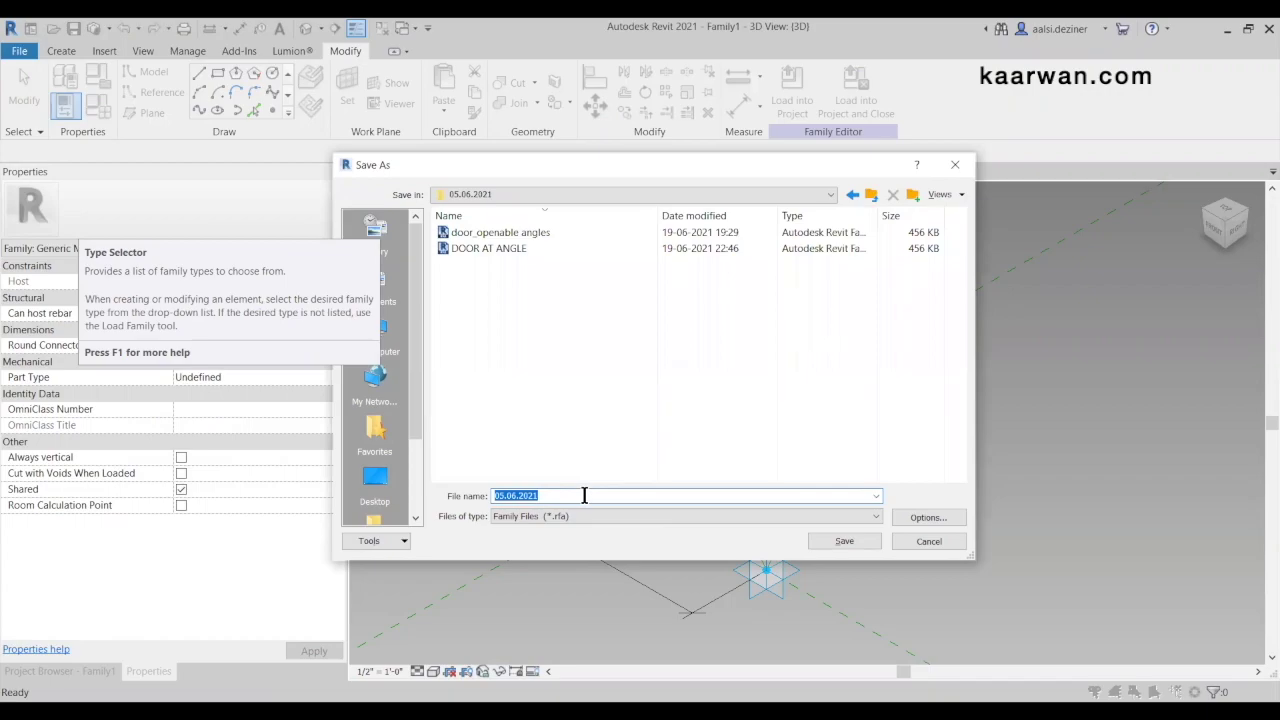
pyautogui.write('G')
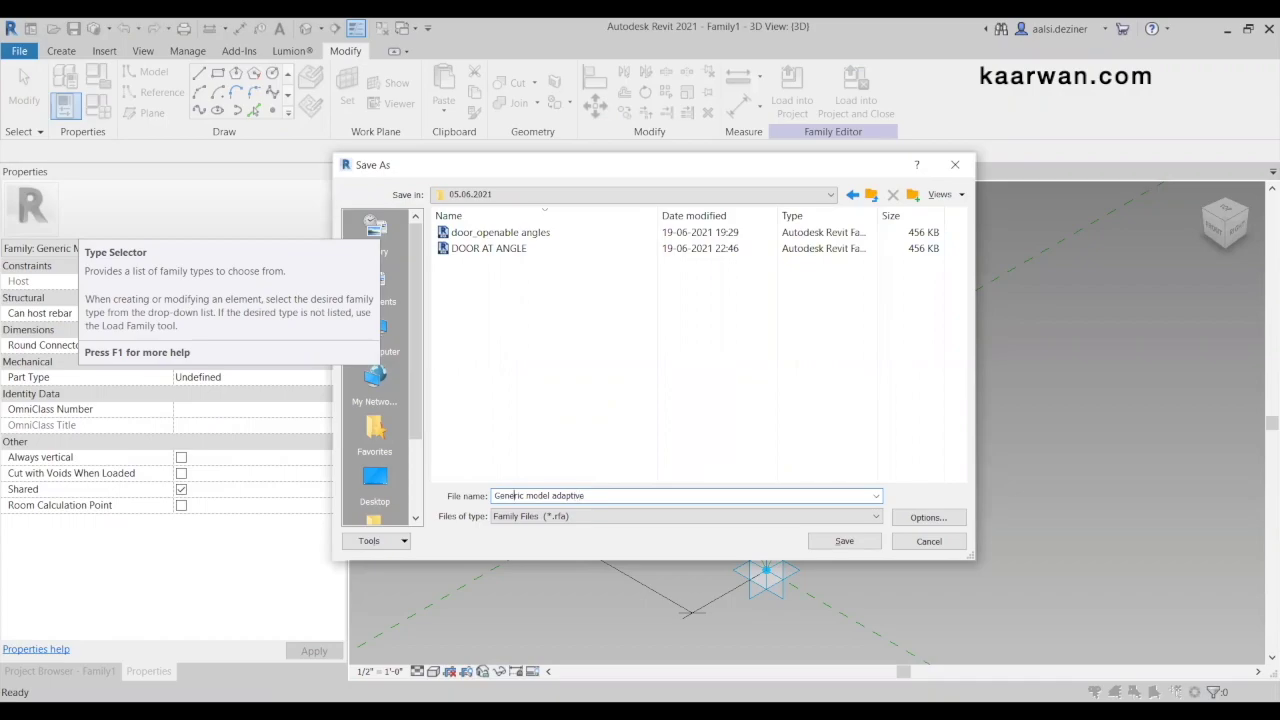
pyautogui.write('Kinetic')
pyautogui.click(844, 545)
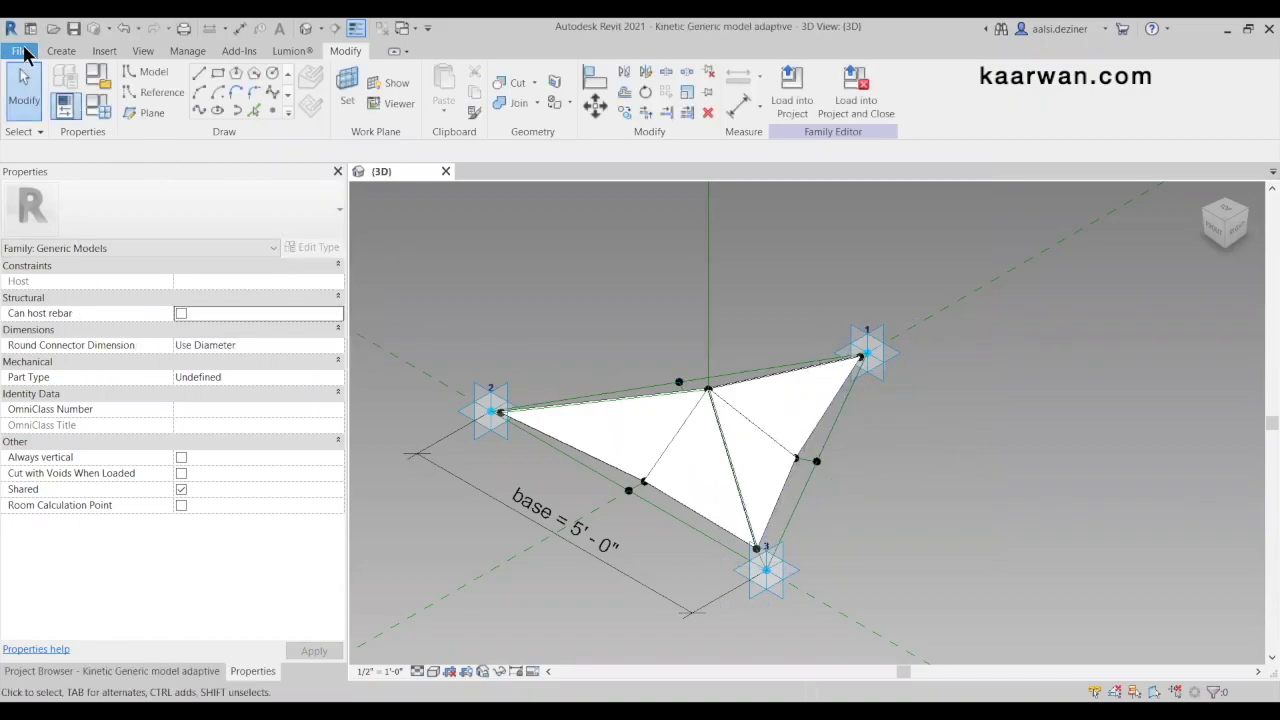
# Start a new family to choose its template file
pyautogui.click(24, 50)
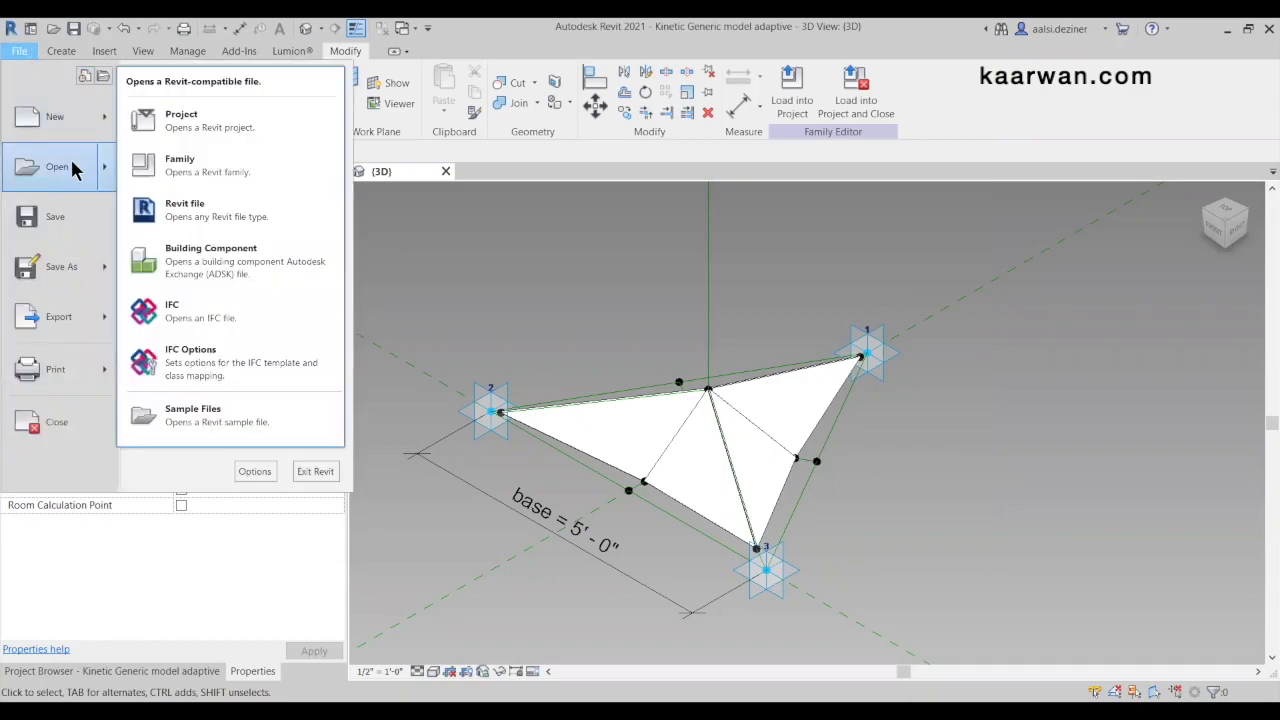
pyautogui.moveTo(86, 129)
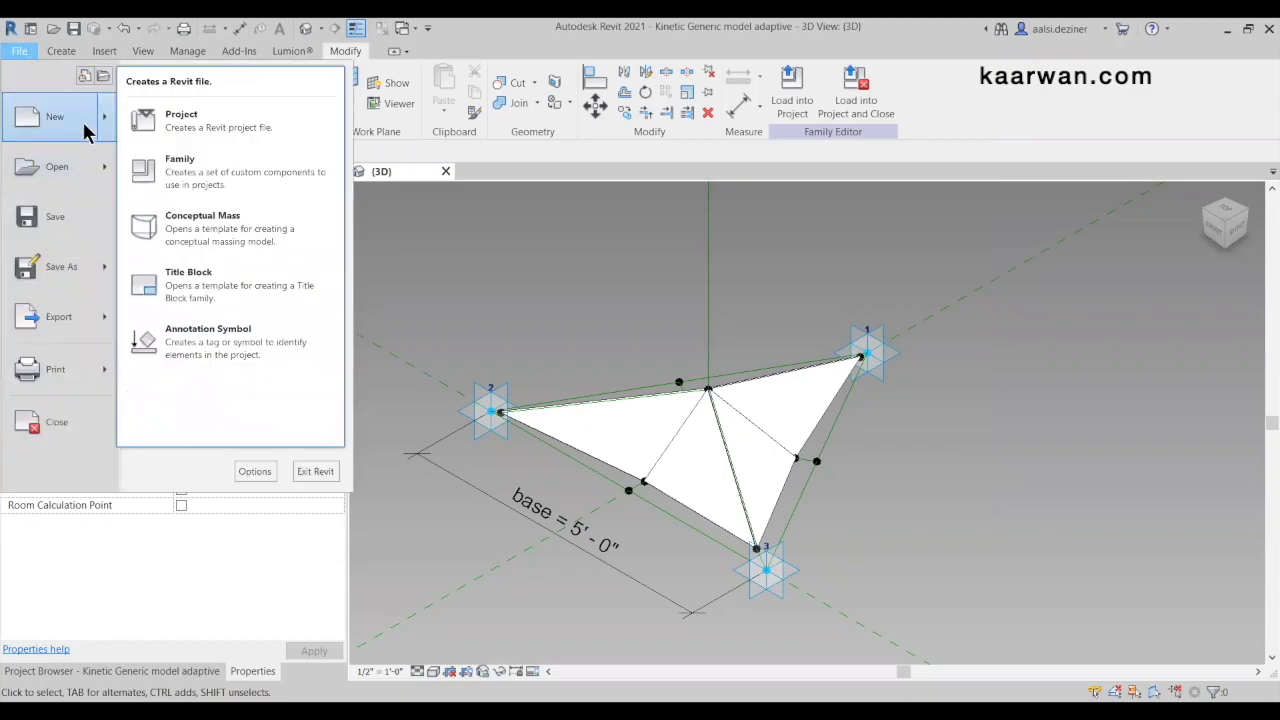
pyautogui.click(218, 190)
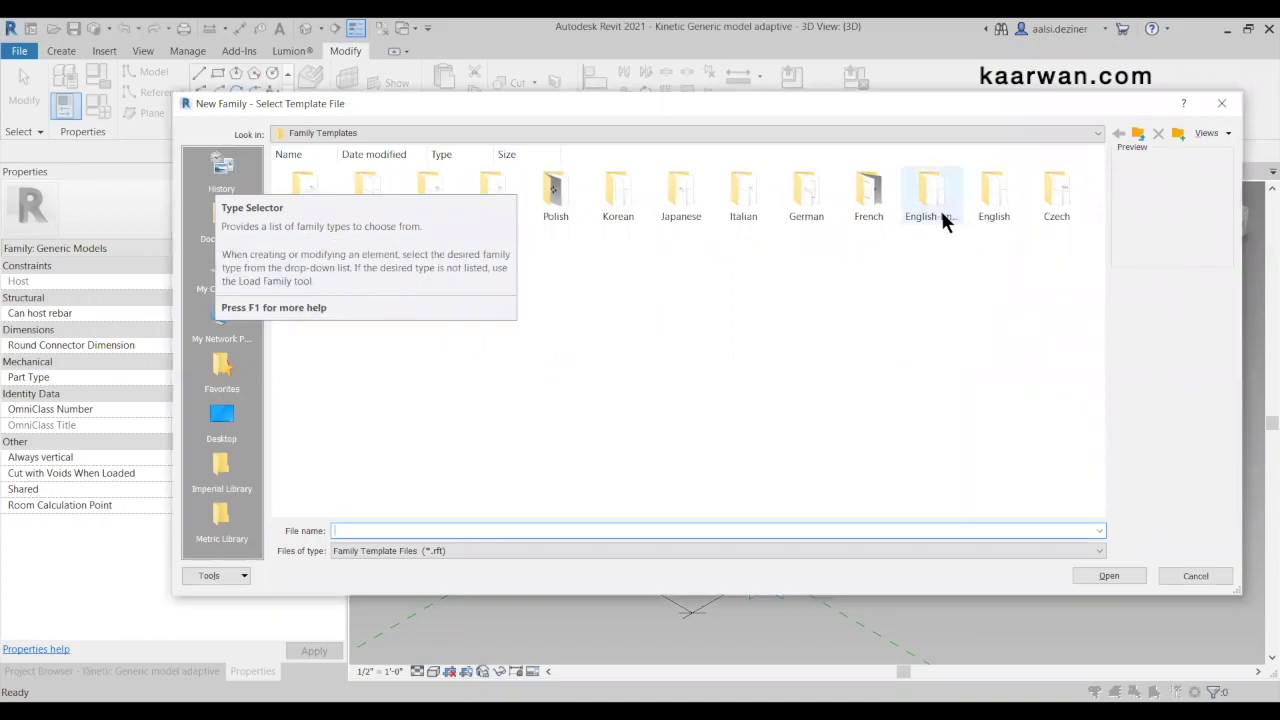
pyautogui.doubleClick(993, 216)
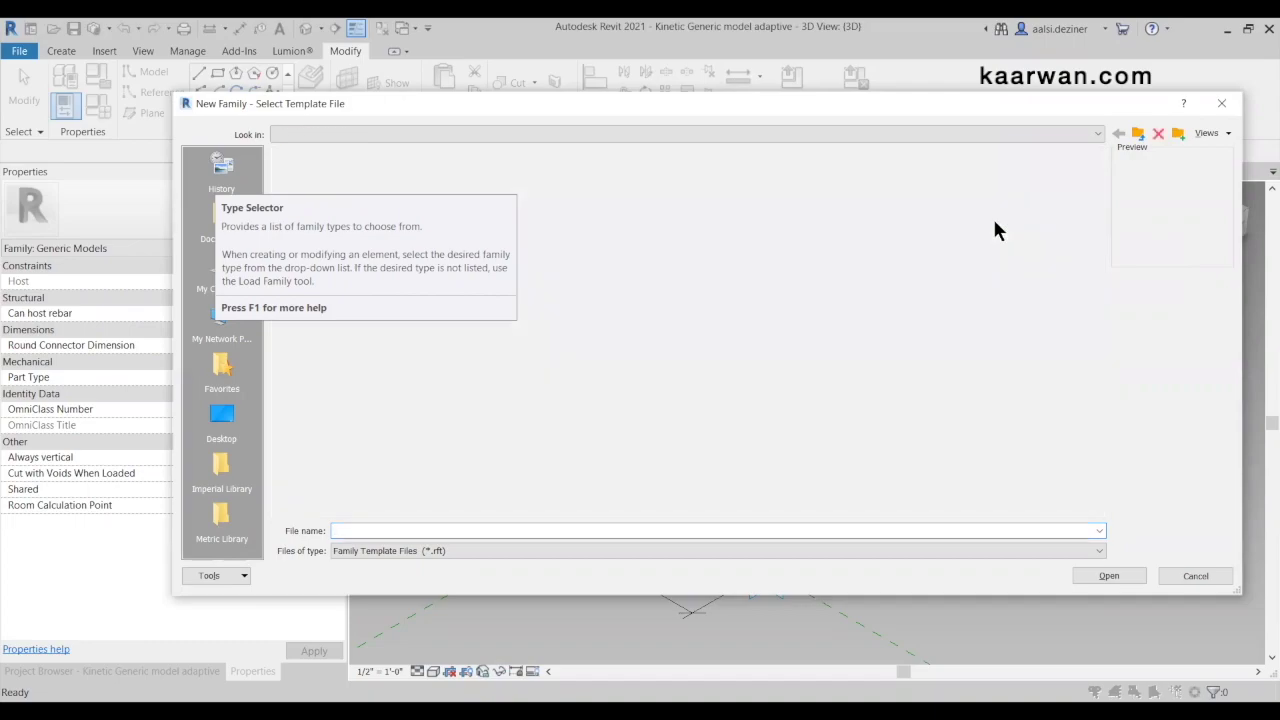
pyautogui.moveTo(1093, 310); pyautogui.dragTo(1097, 457)
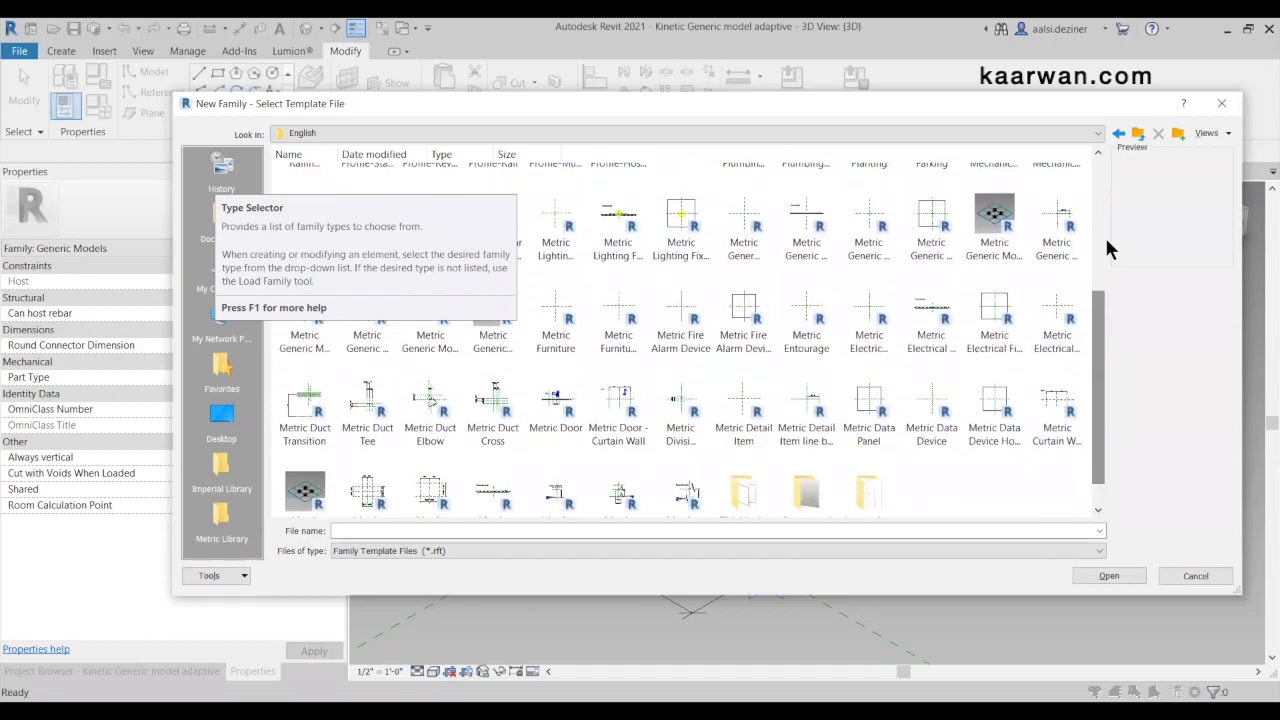
pyautogui.click(623, 140)
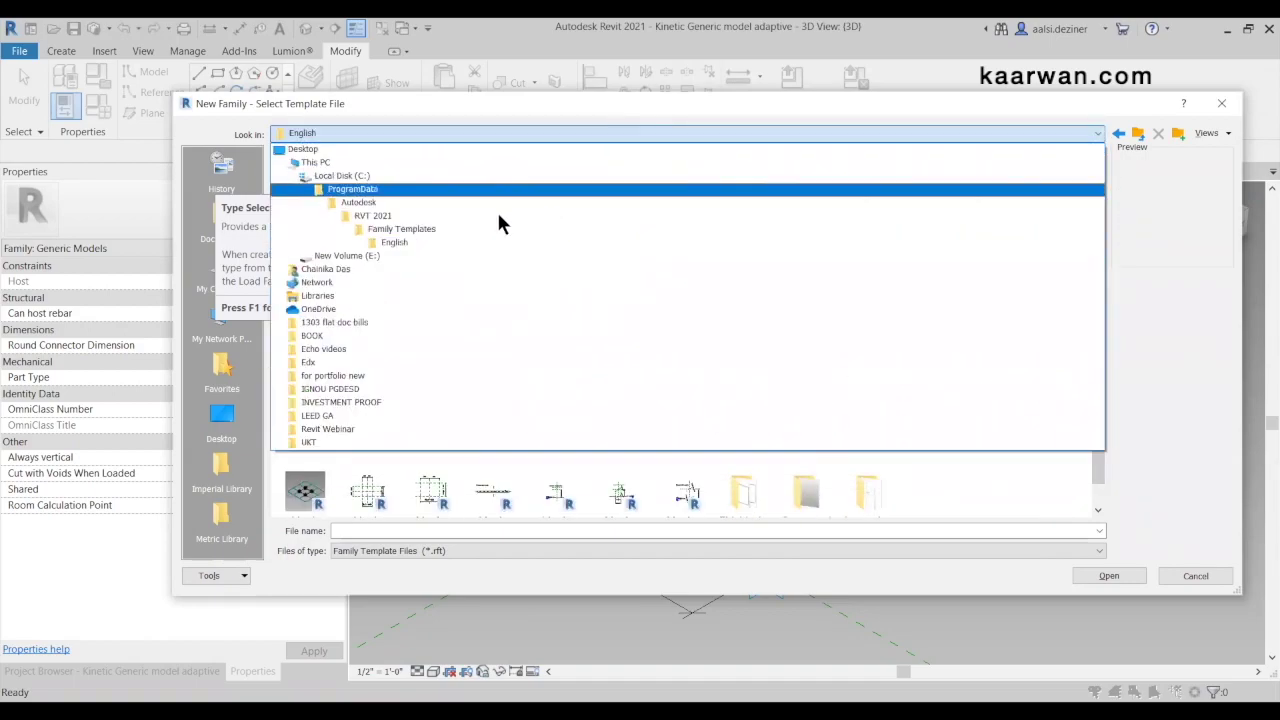
pyautogui.click(460, 229)
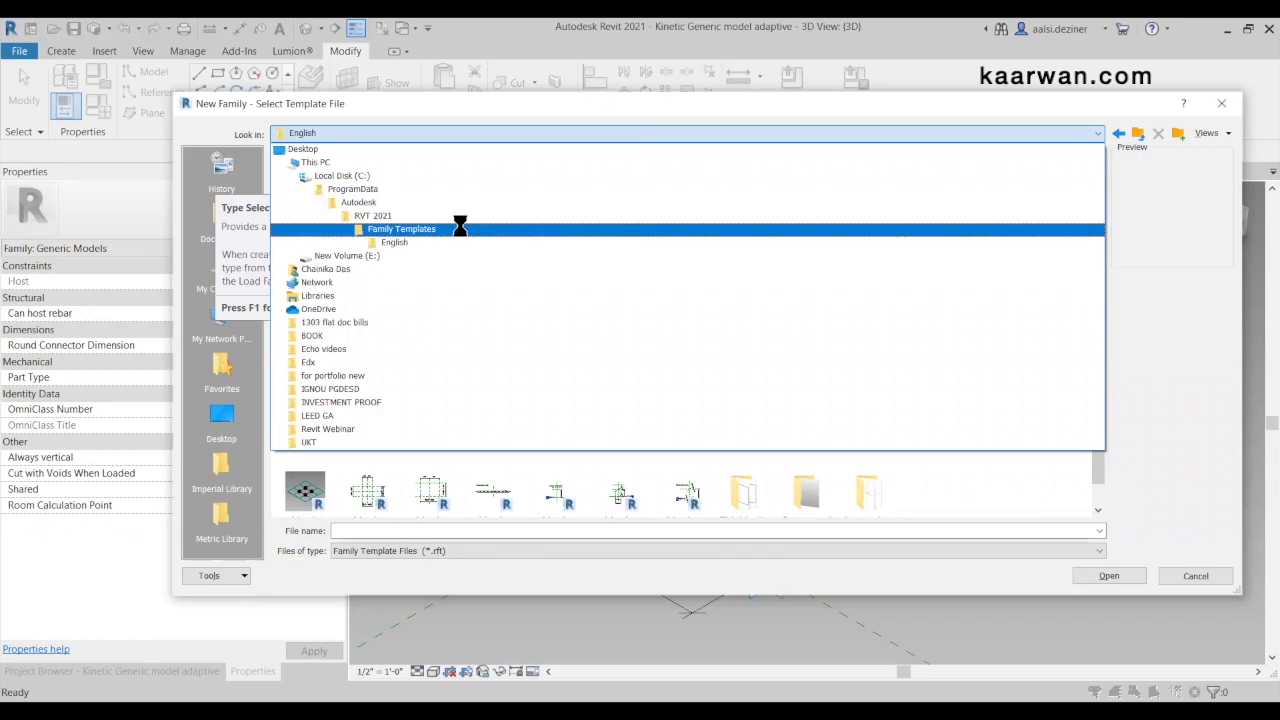
# Create the new family from the Curtain Panel Pattern Based template in the English-Imperial folder
pyautogui.doubleClick(935, 195)
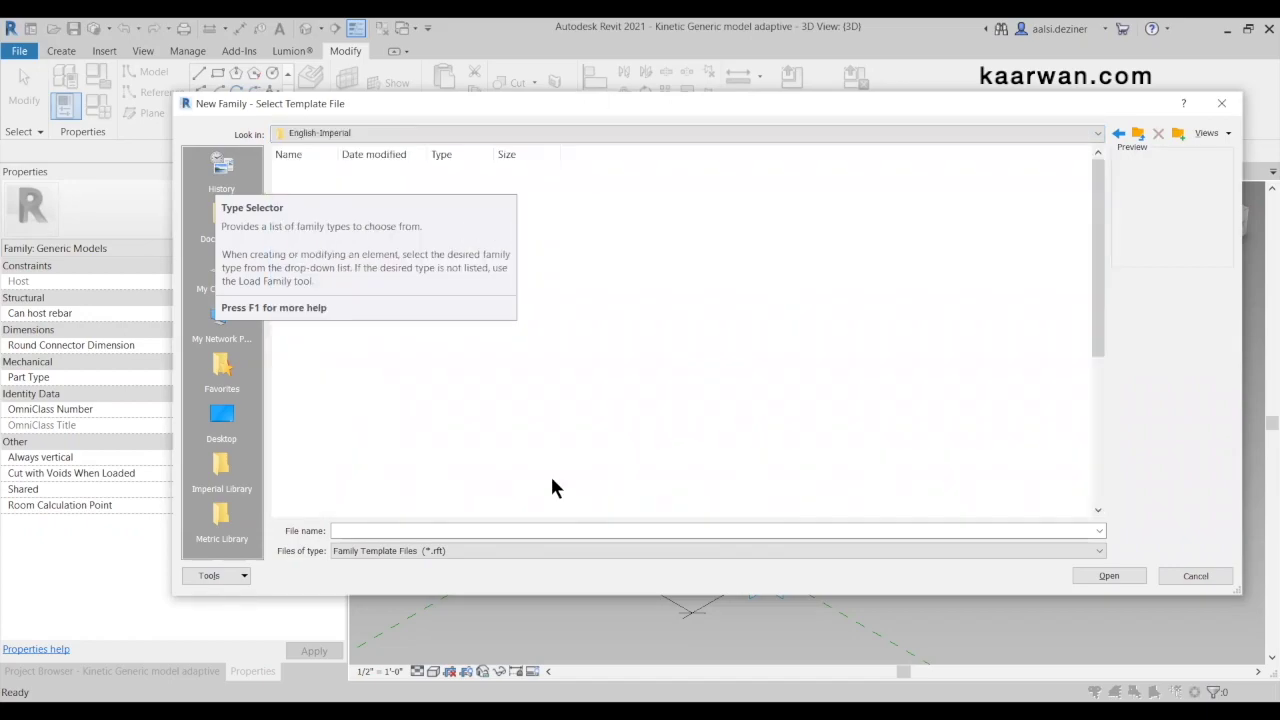
pyautogui.moveTo(1101, 357); pyautogui.dragTo(1100, 485)
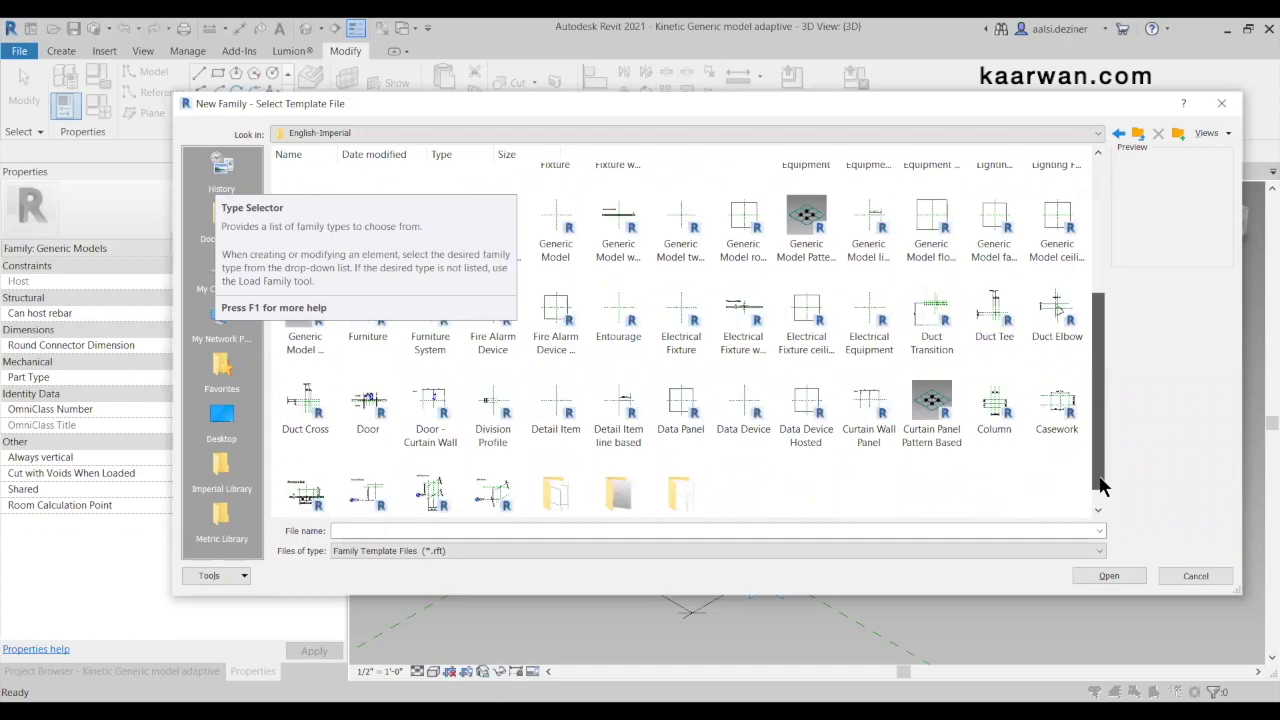
pyautogui.click(946, 427)
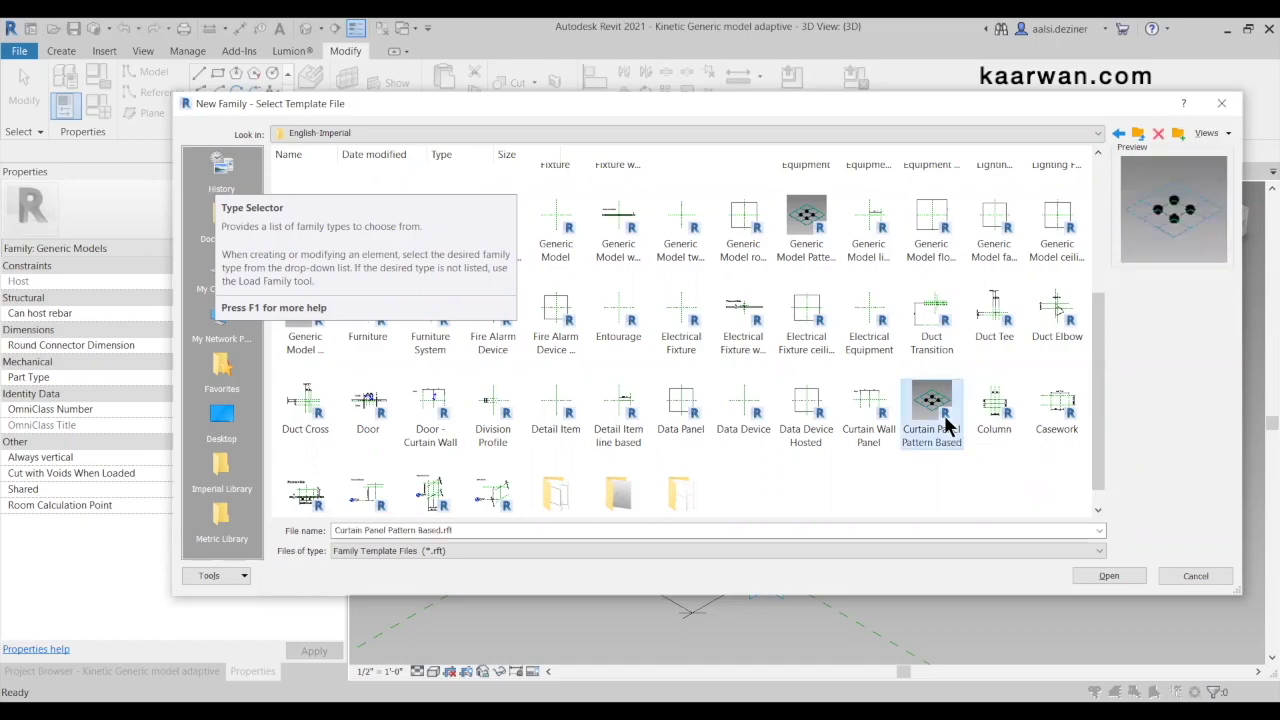
pyautogui.click(1108, 577)
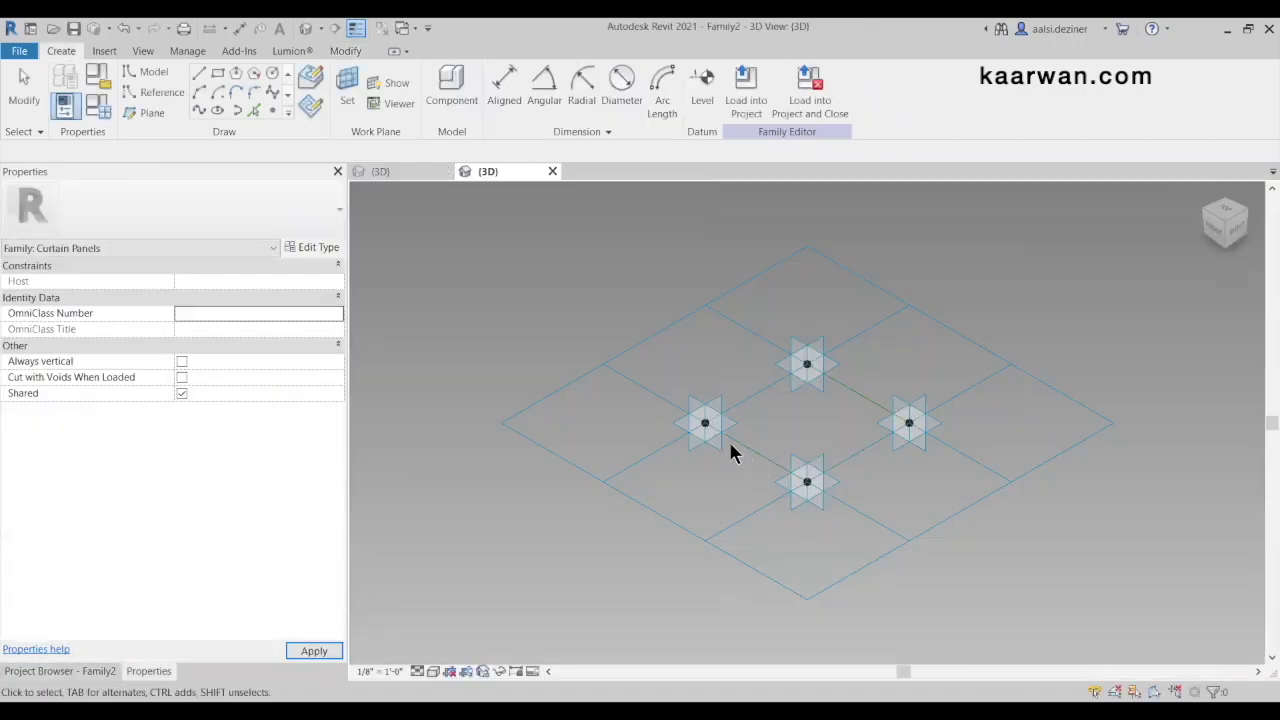
# Change the tile pattern grid's type to Triangle (flat)
pyautogui.click(910, 311)
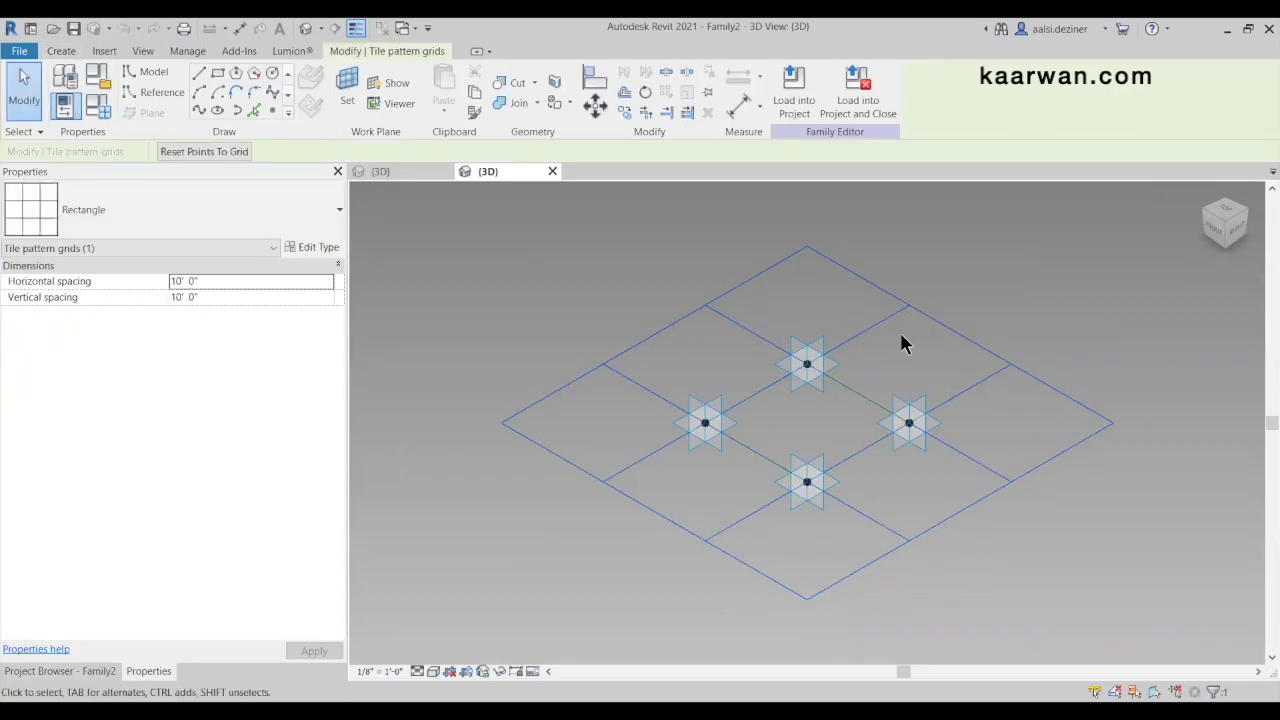
pyautogui.click(208, 205)
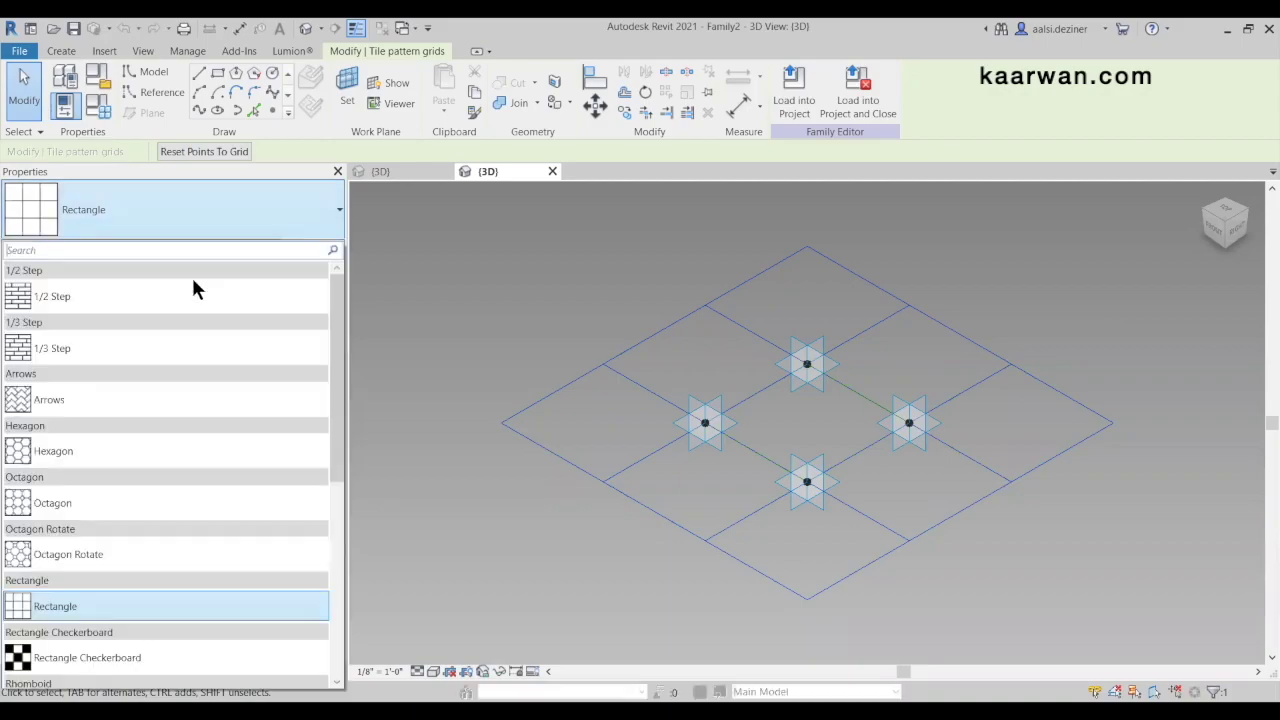
pyautogui.scroll(-3, 155, 515)
pyautogui.scroll(-2, 145, 517)
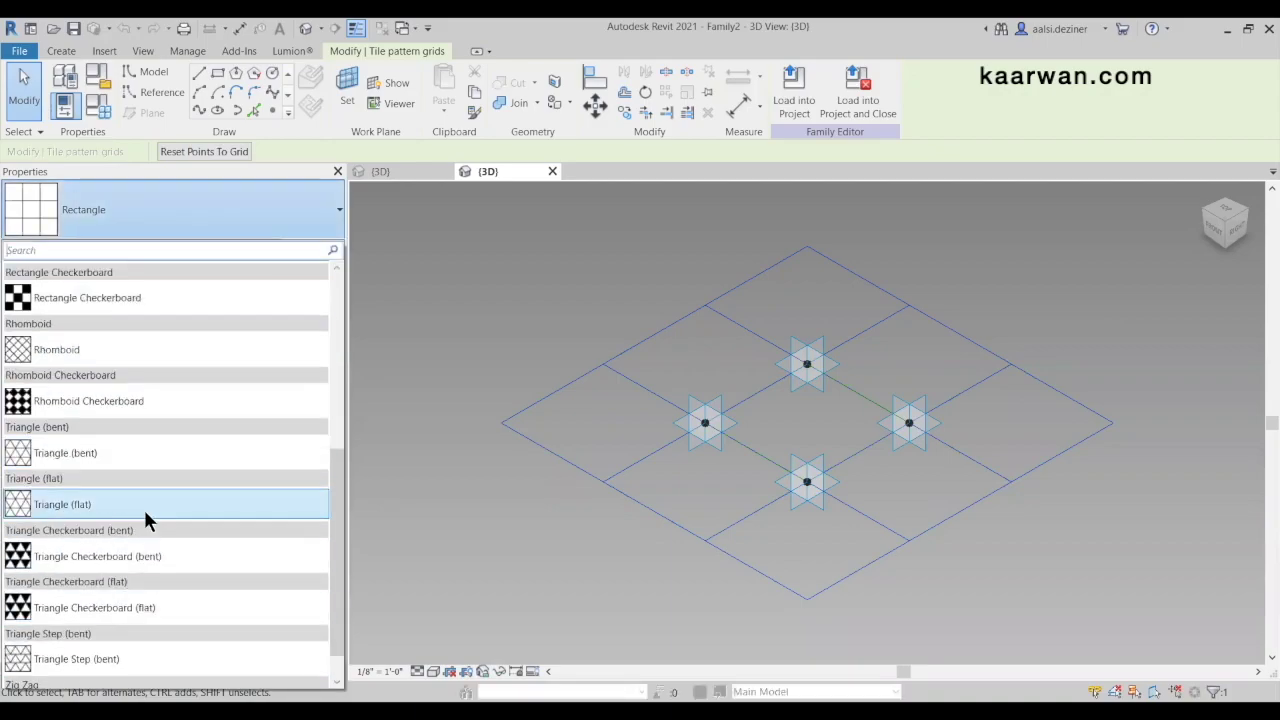
pyautogui.click(111, 504)
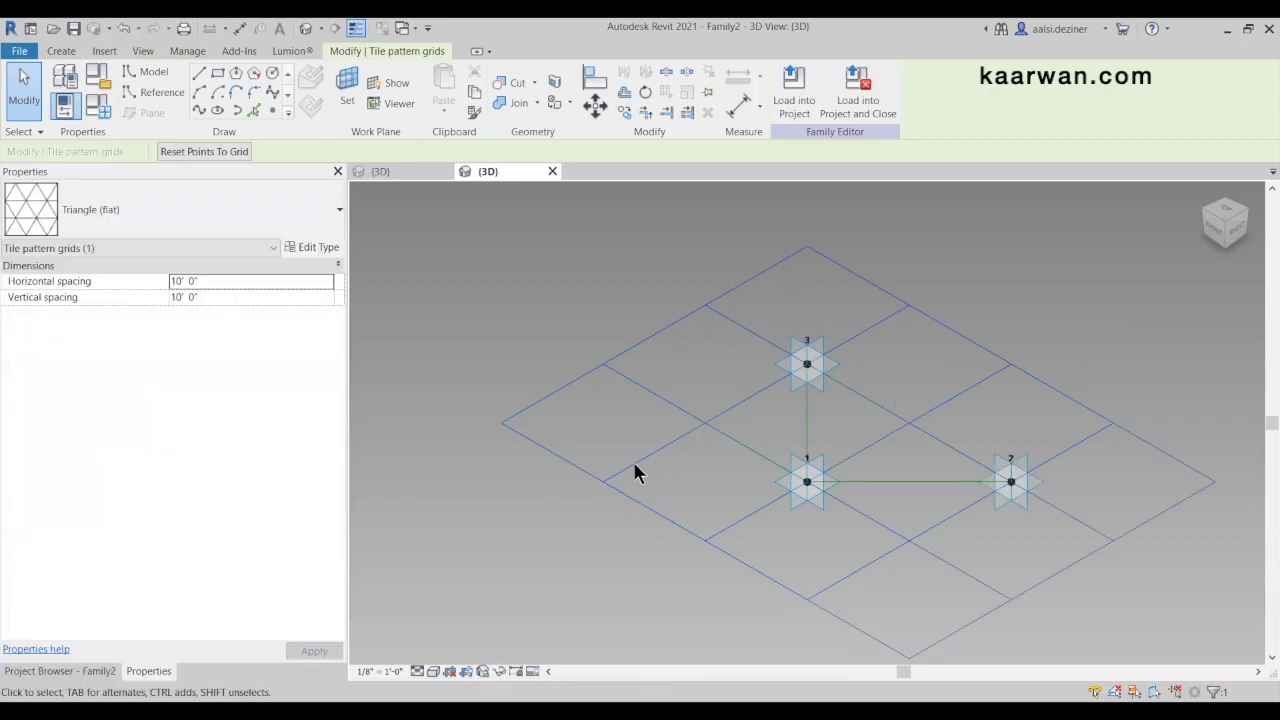
# Examine the three numbered adaptive points and reference lines on the triangular pattern grid
pyautogui.scroll(-3, 770, 460)
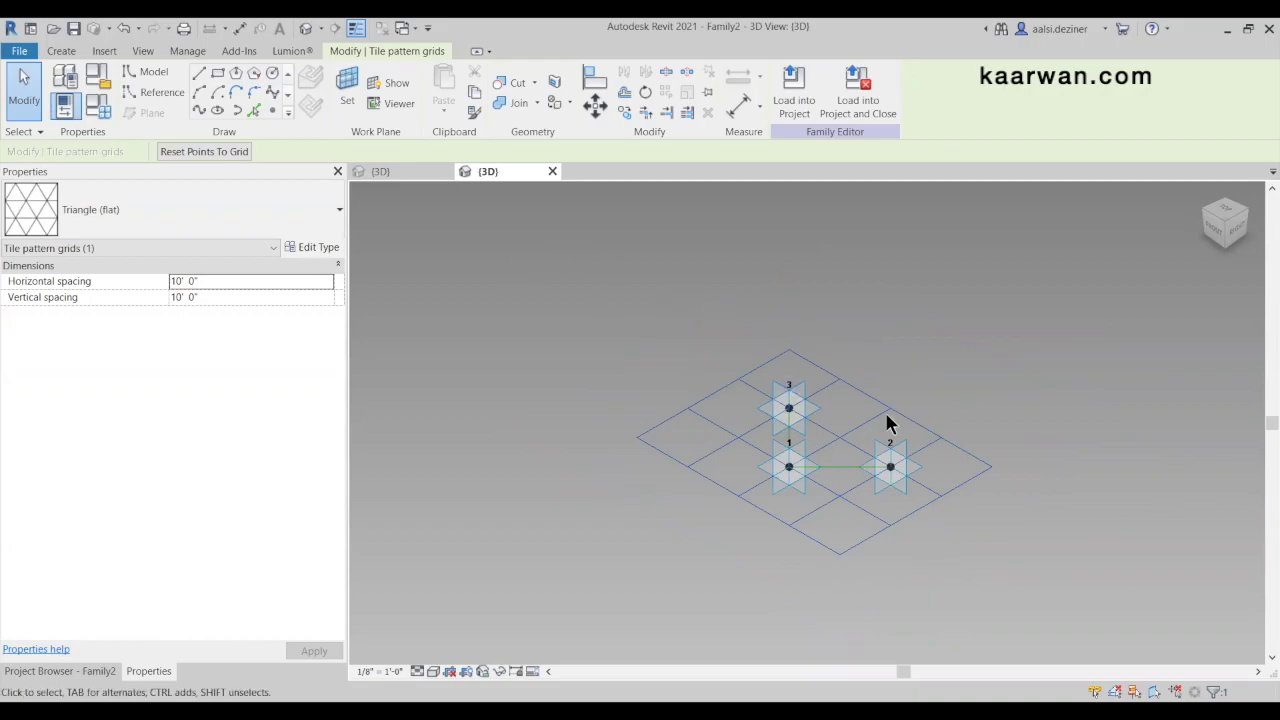
pyautogui.scroll(2, 951, 486)
pyautogui.scroll(1, 622, 406)
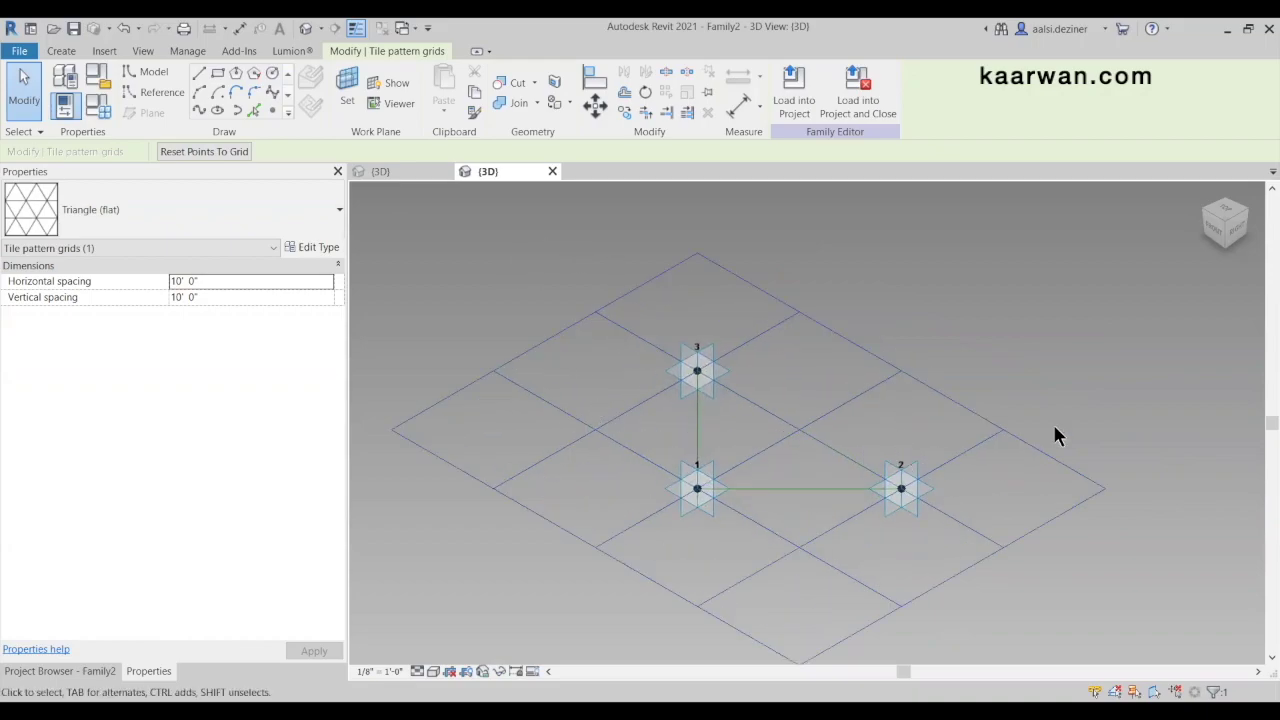
pyautogui.scroll(-1, 1055, 434)
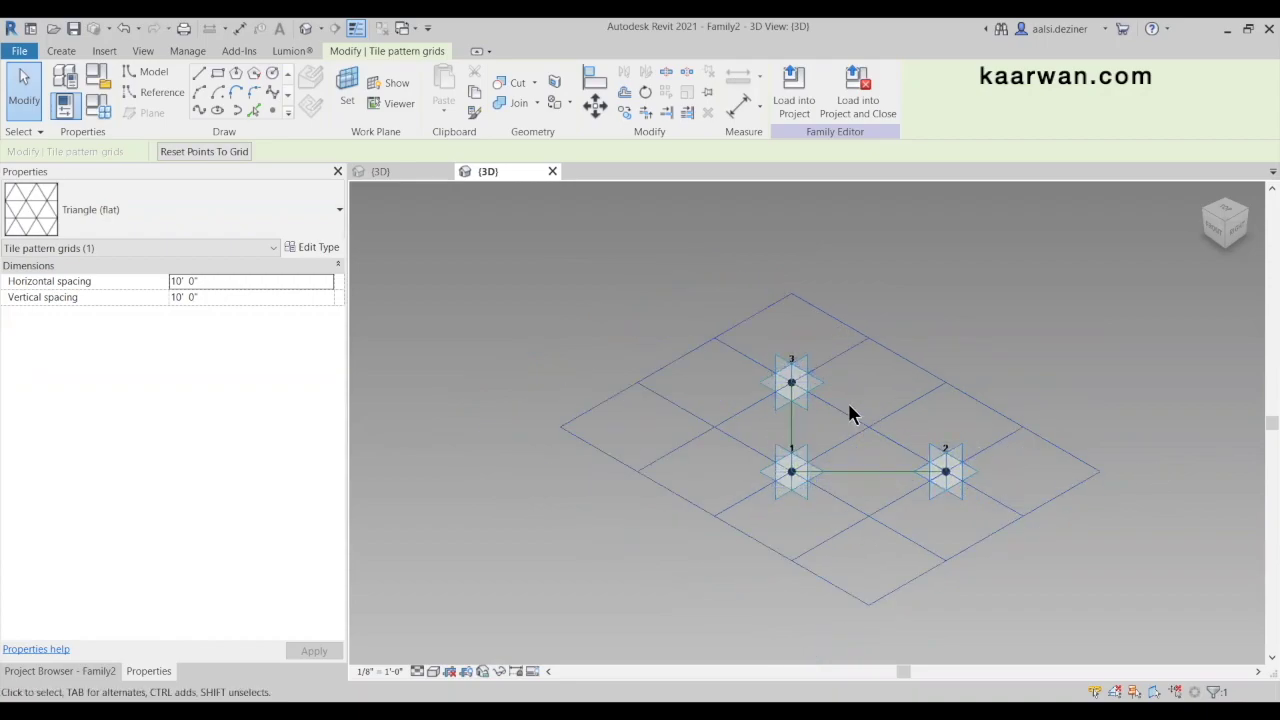
pyautogui.scroll(1, 851, 412)
pyautogui.scroll(-1, 686, 309)
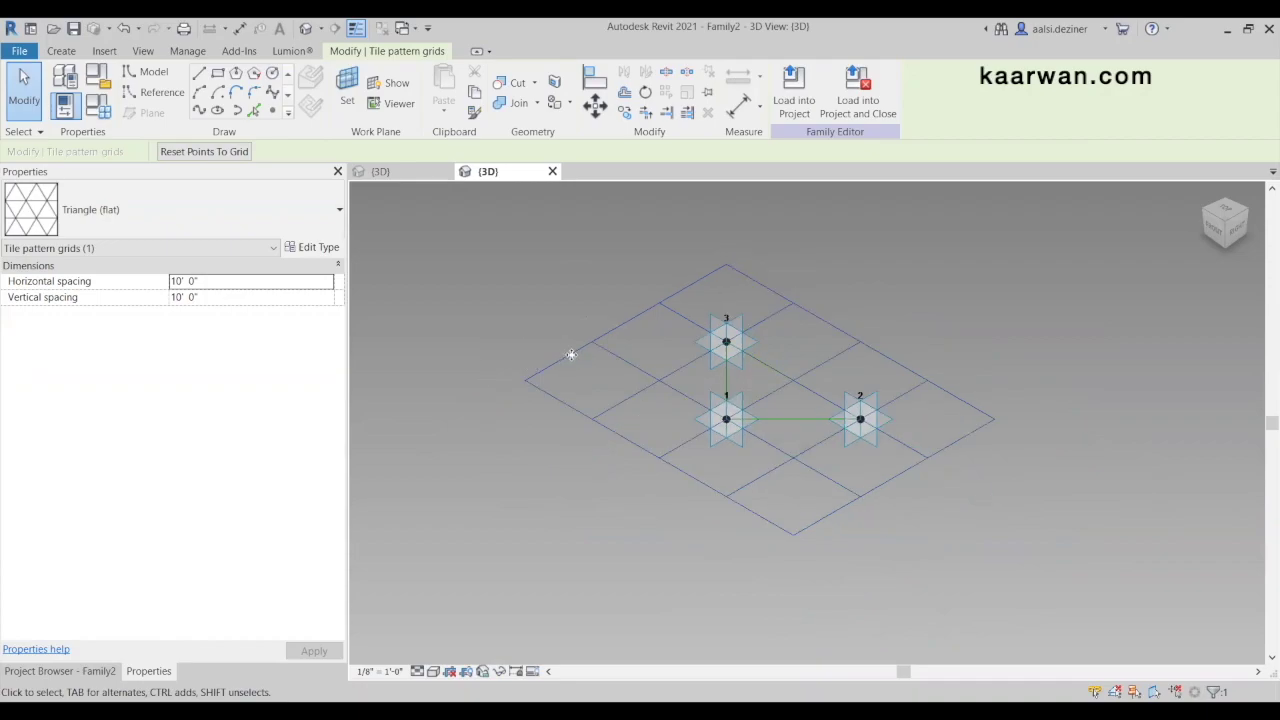
pyautogui.scroll(1, 900, 457)
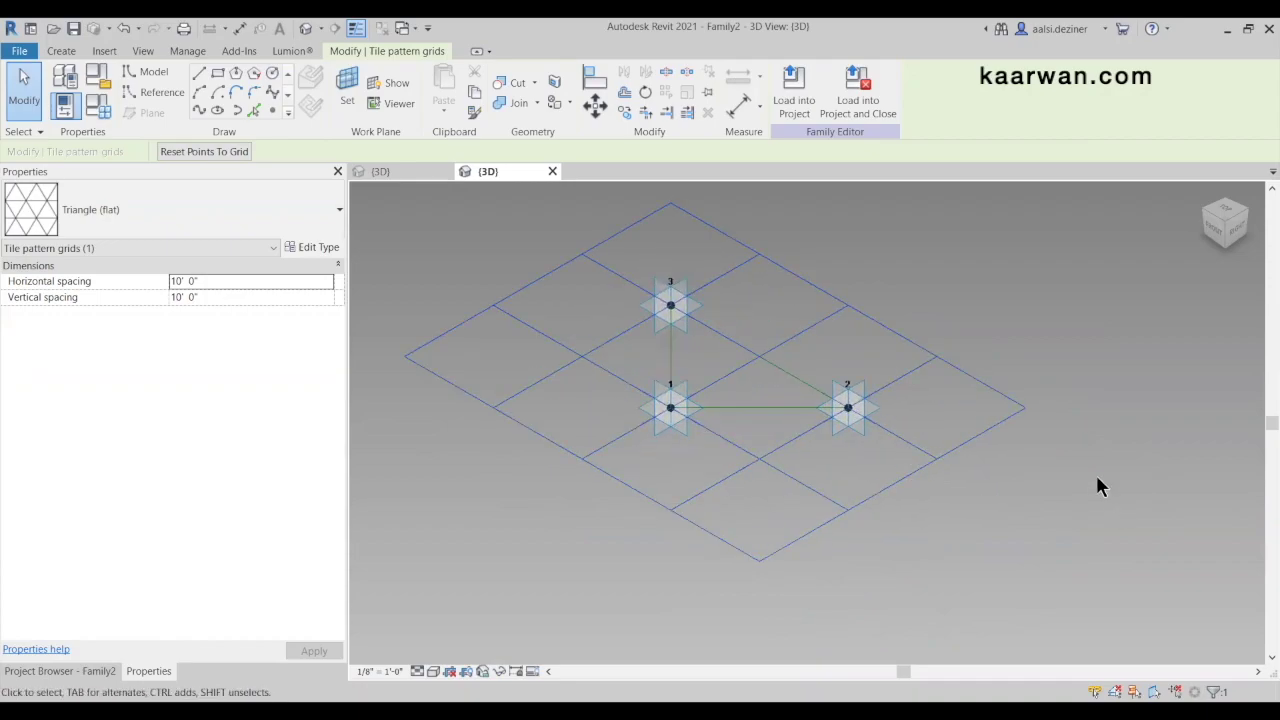
pyautogui.press('Escape')
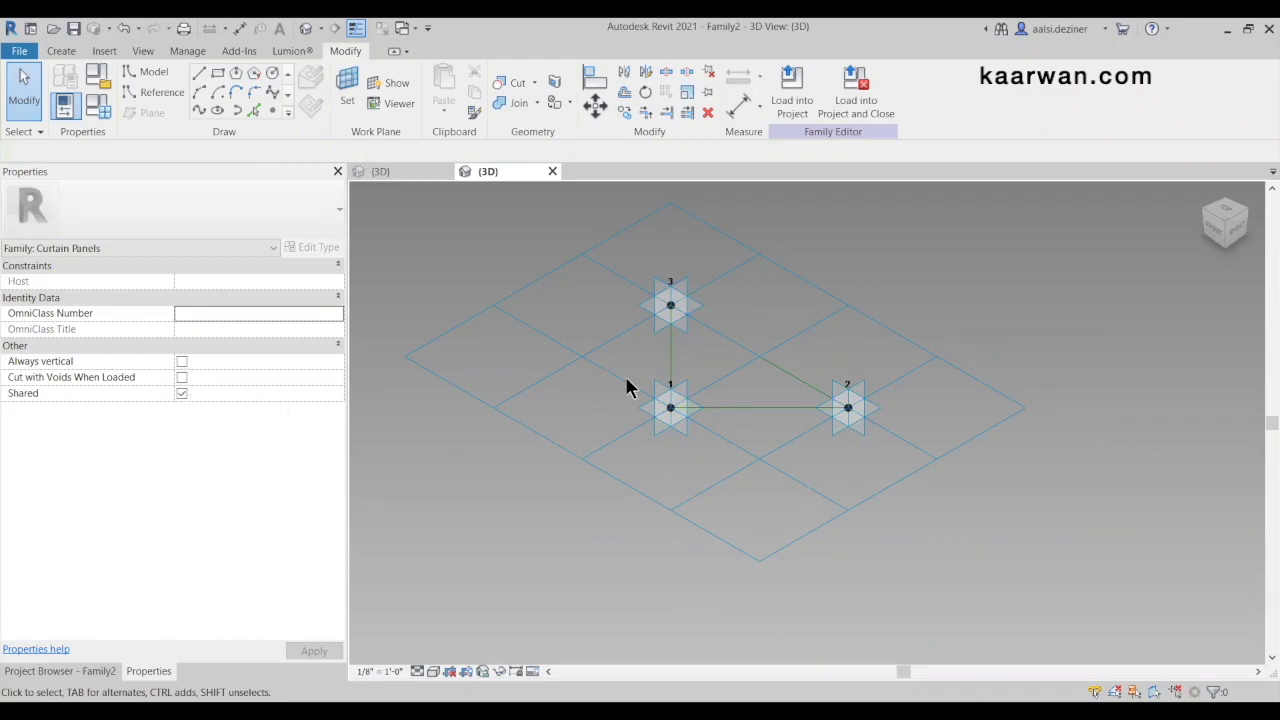
# Set the triangular pattern grid's horizontal spacing to 2' 6"
pyautogui.click(486, 314)
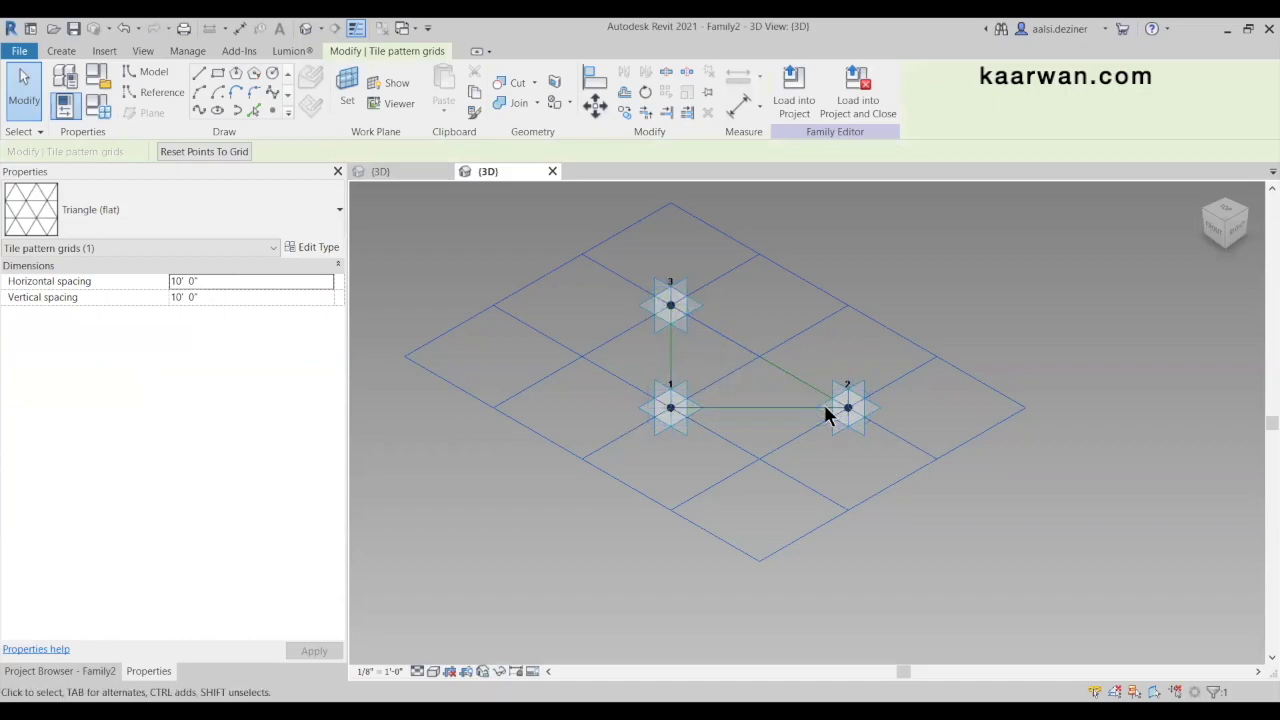
pyautogui.click(230, 281)
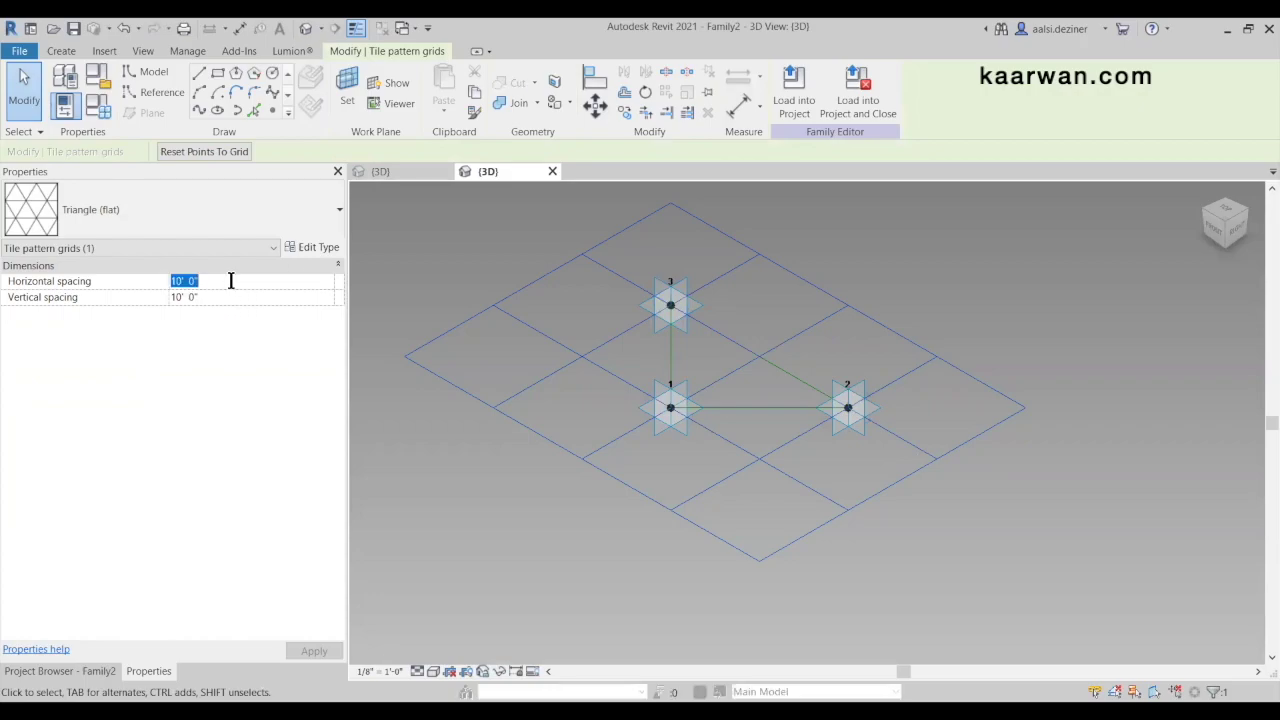
pyautogui.write('2')
pyautogui.press('Return')
pyautogui.click(212, 296)
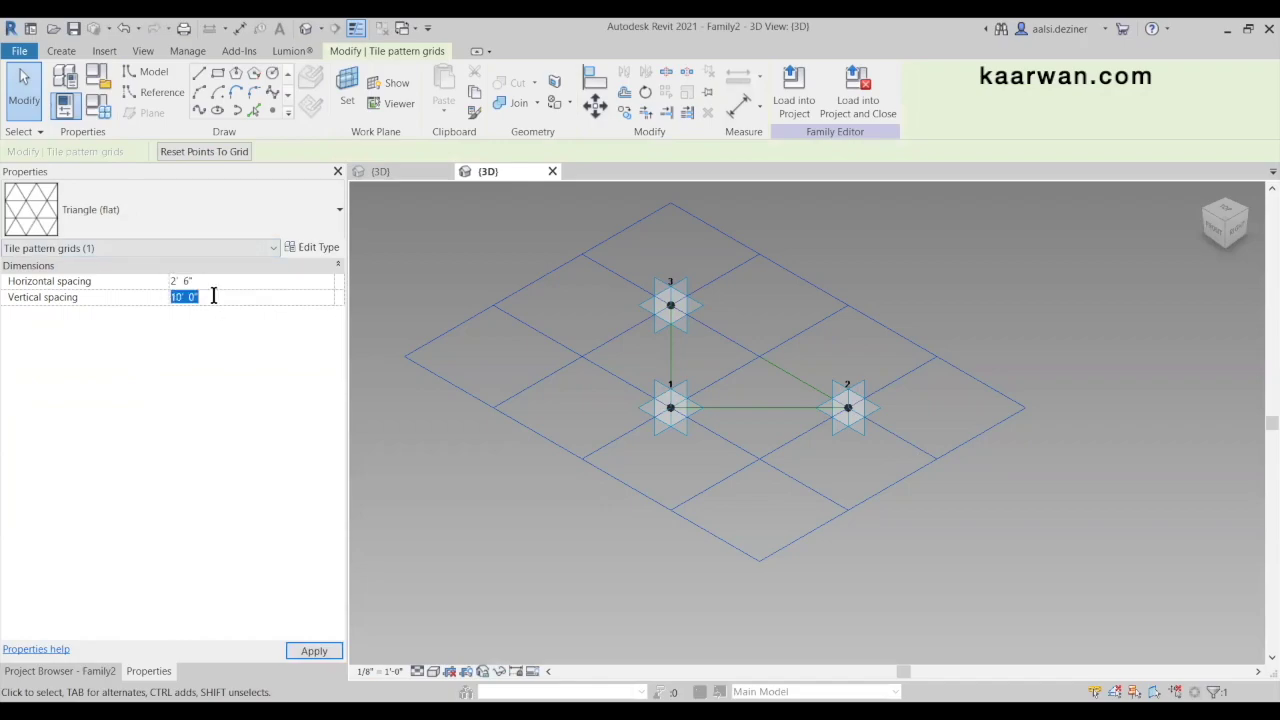
pyautogui.press('Return')
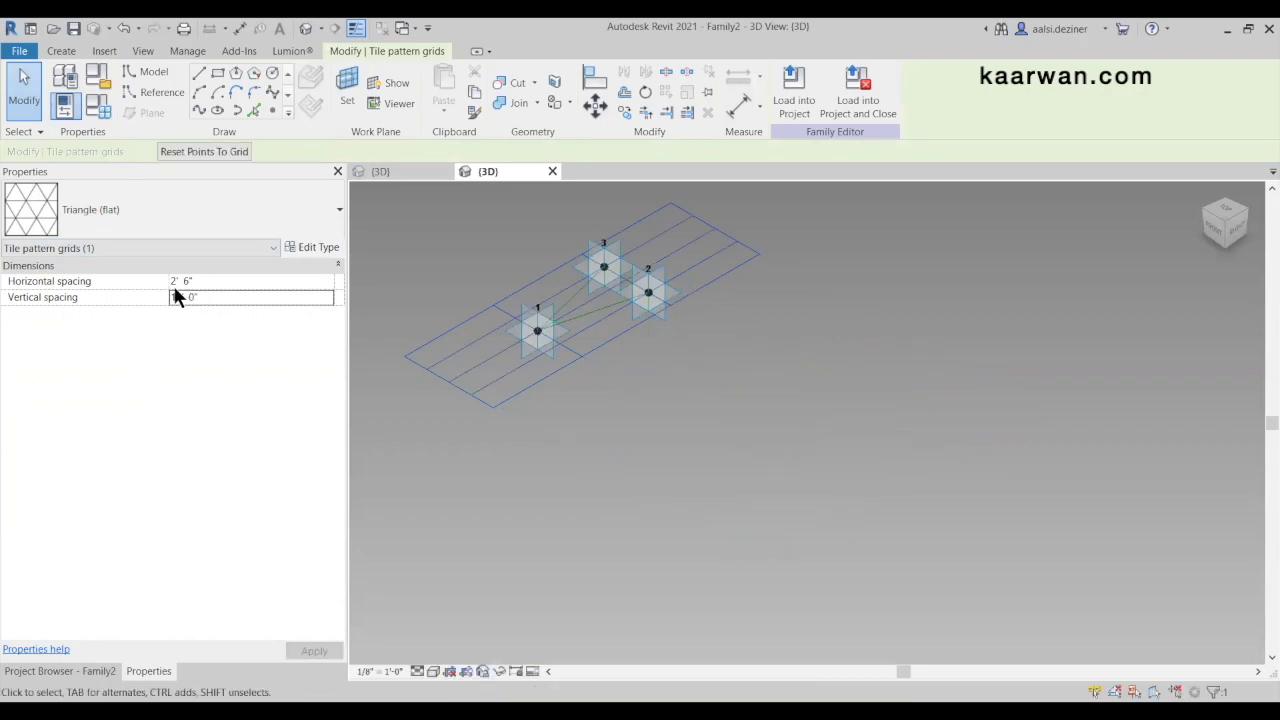
# Set the triangular pattern grid's vertical spacing to 4' 4" and clear the selection
pyautogui.click(214, 298)
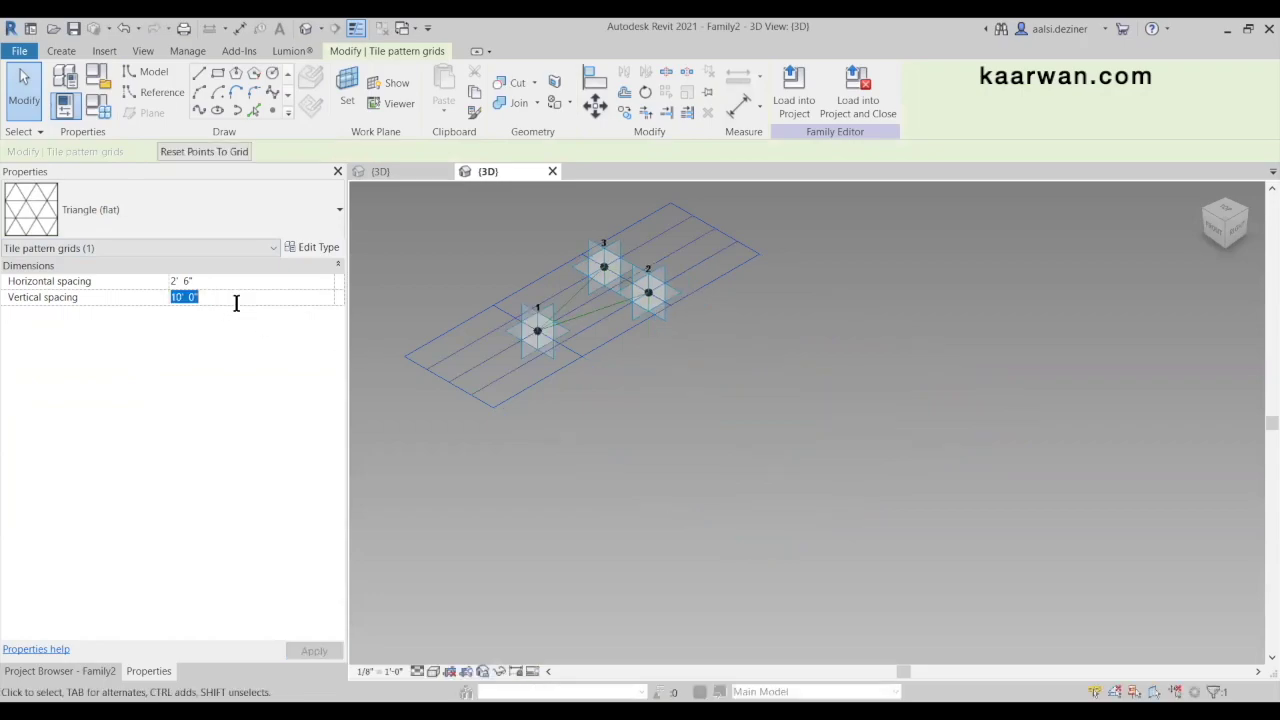
pyautogui.write('4')
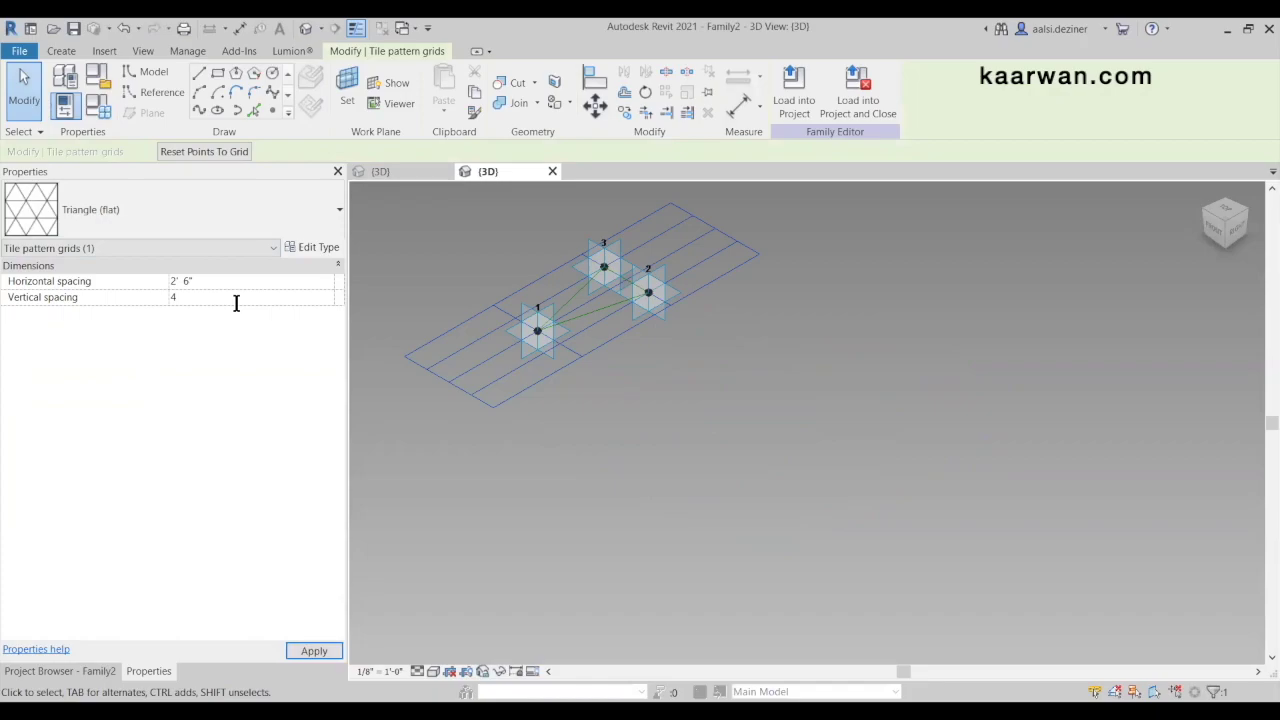
pyautogui.write("' 4")
pyautogui.press('Return')
pyautogui.click(481, 368)
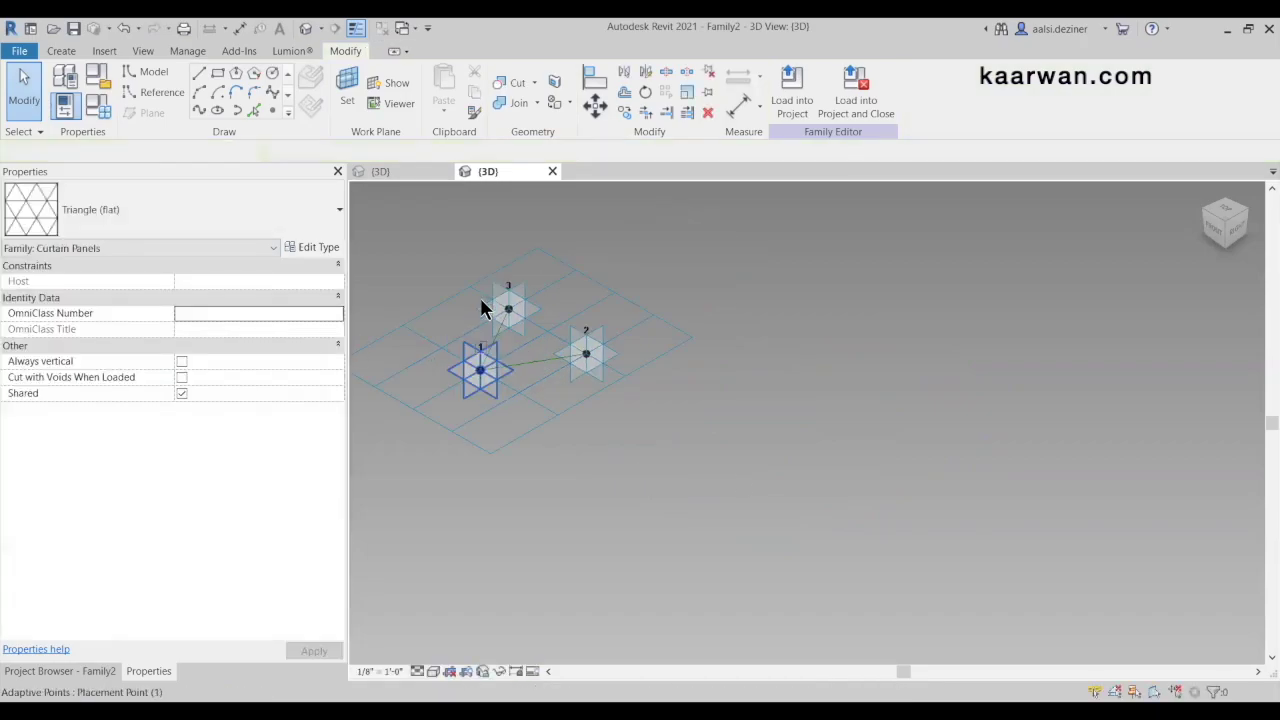
pyautogui.press('Escape')
pyautogui.scroll(3, 484, 305)
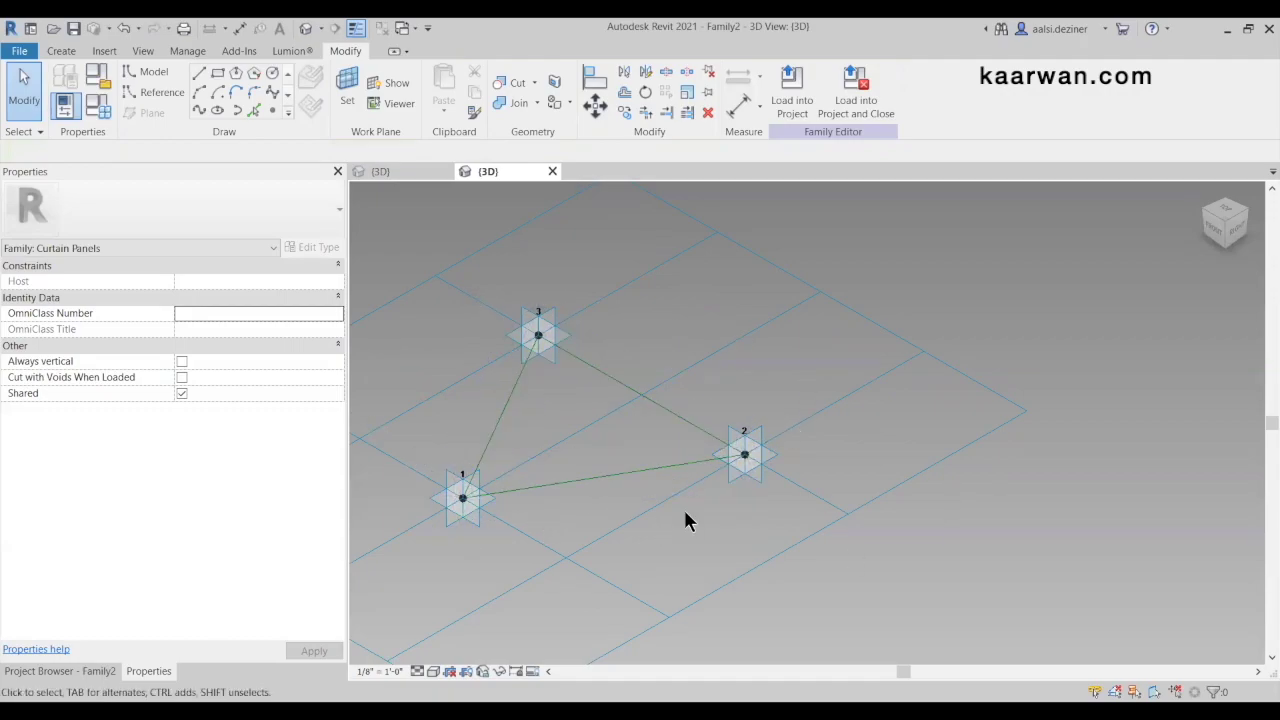
# Compare the point numbering of the rotated curtain panel grid with the adaptive points in the Kinetic Generic model adaptive family
pyautogui.click(1249, 210)
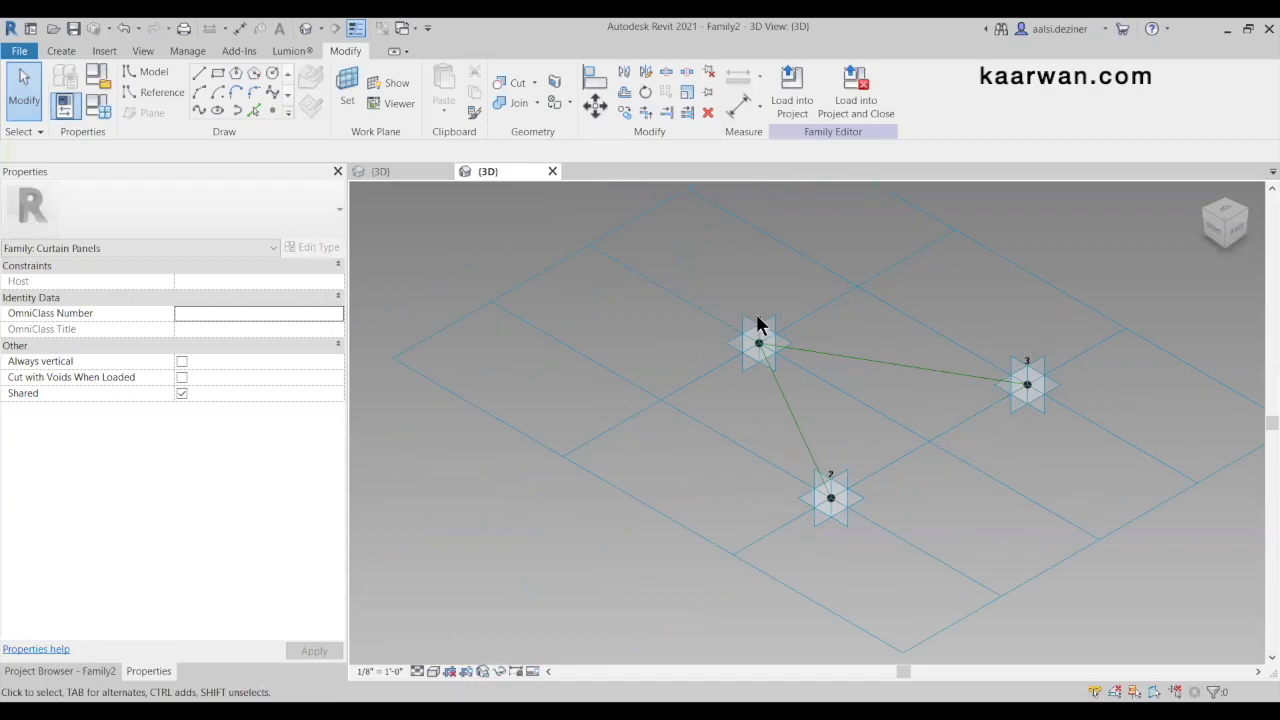
pyautogui.scroll(1, 1022, 332)
pyautogui.scroll(-1, 750, 385)
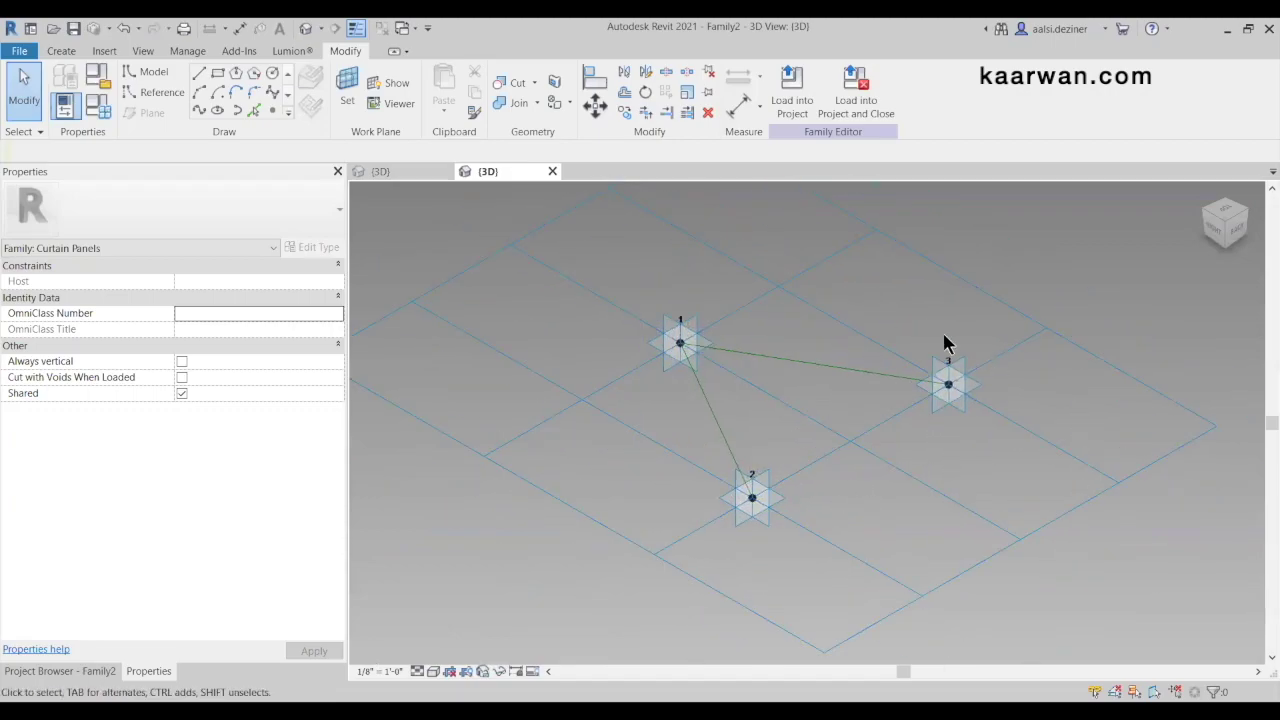
pyautogui.click(403, 174)
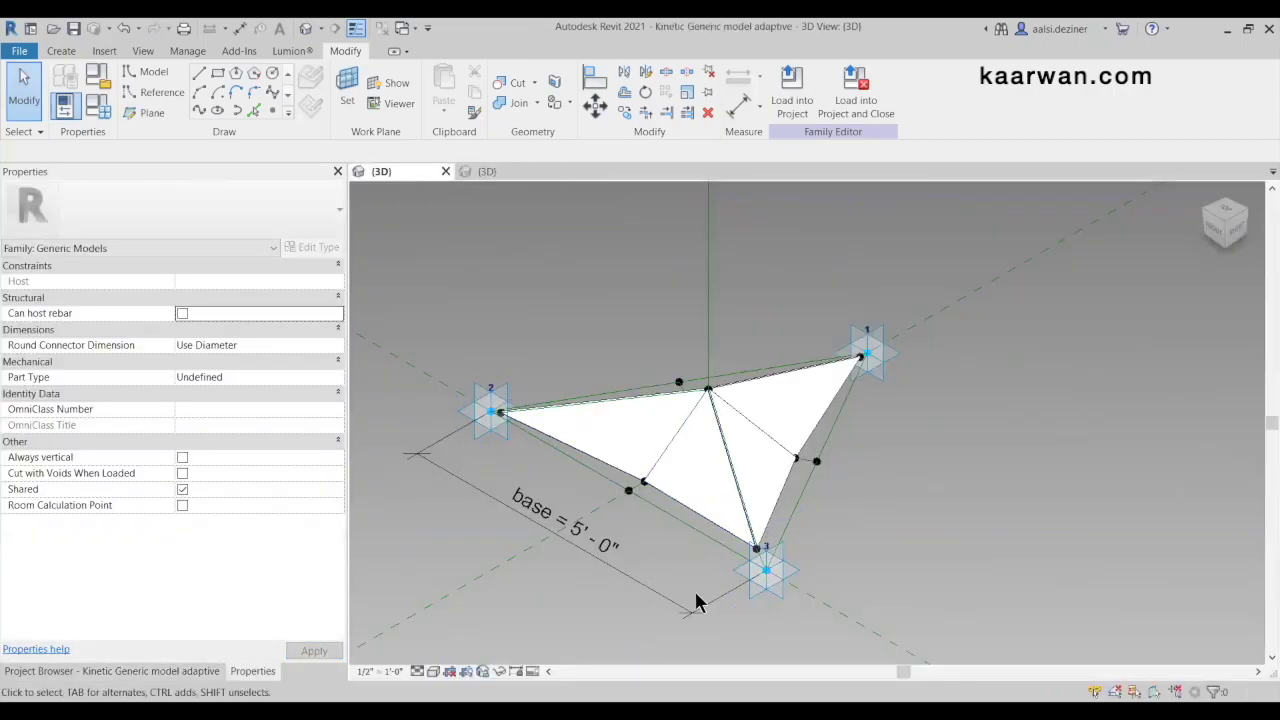
pyautogui.scroll(1, 694, 592)
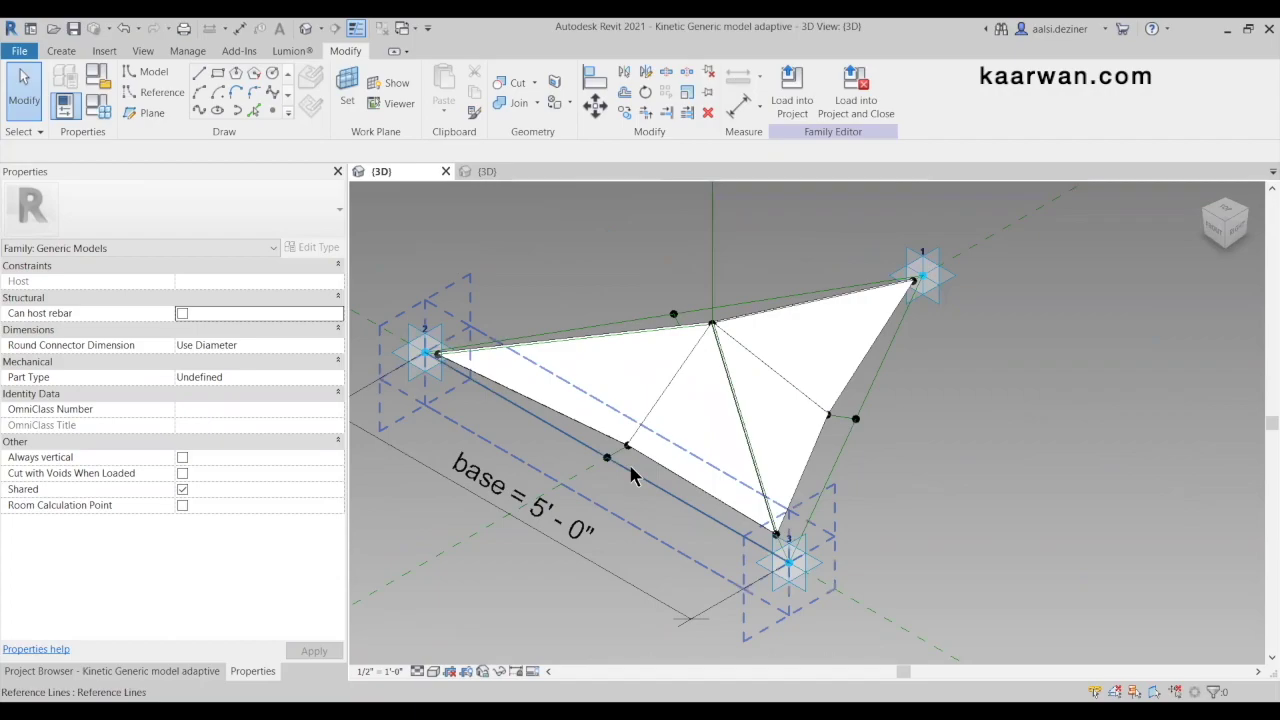
pyautogui.keyDown('shift'); pyautogui.moveTo(640, 455); pyautogui.dragTo(705, 490, button='middle'); pyautogui.keyUp('shift')
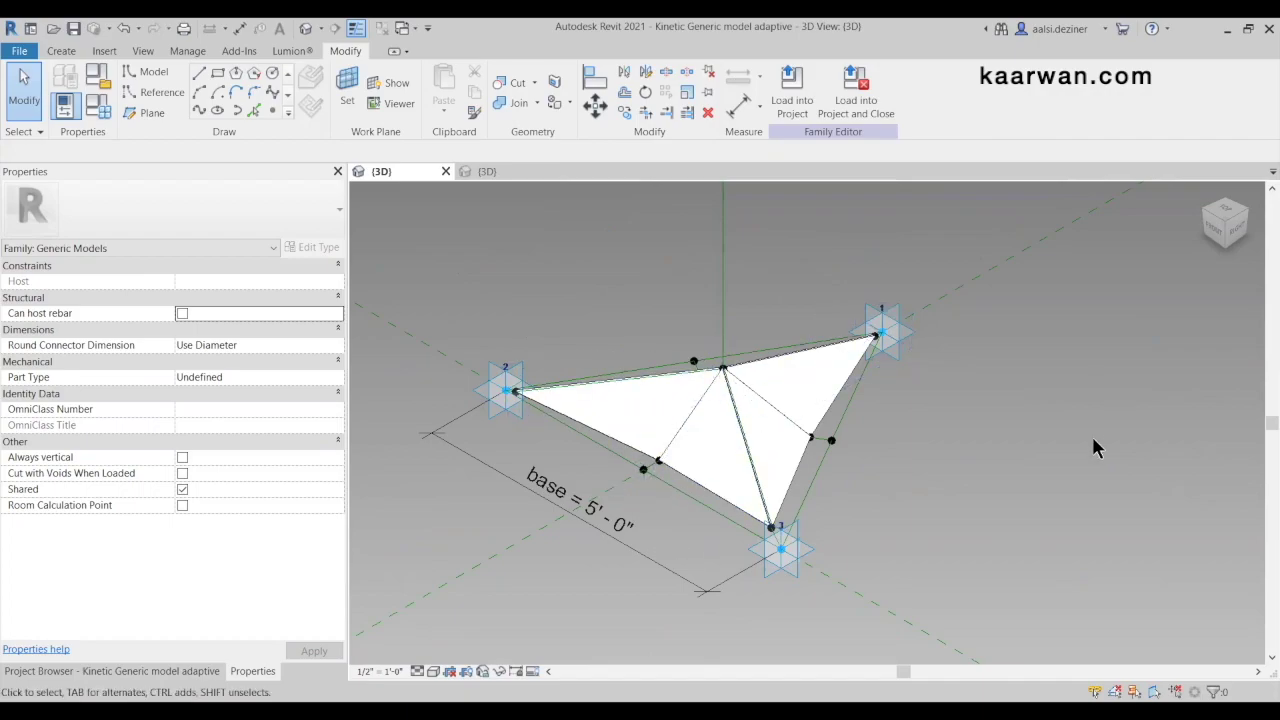
pyautogui.click(487, 172)
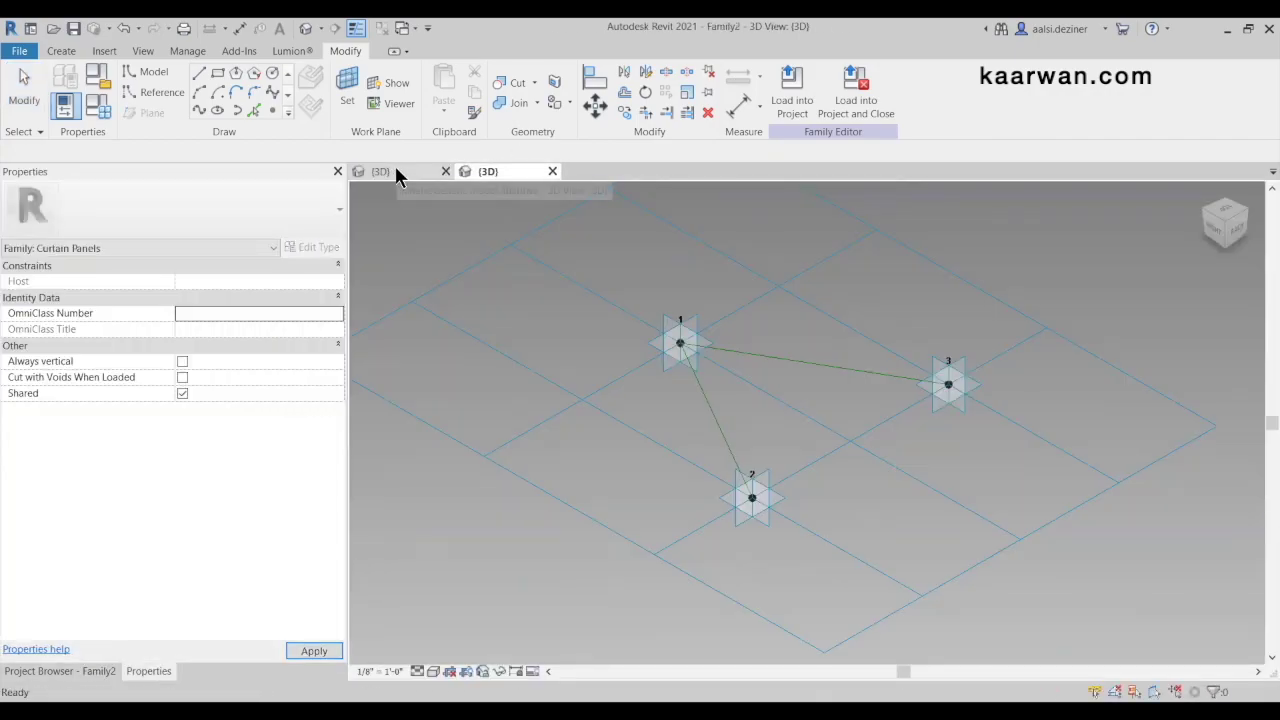
# Switch to the Kinetic Generic model adaptive family and filter a full selection down to only the Generic Models category
pyautogui.click(396, 174)
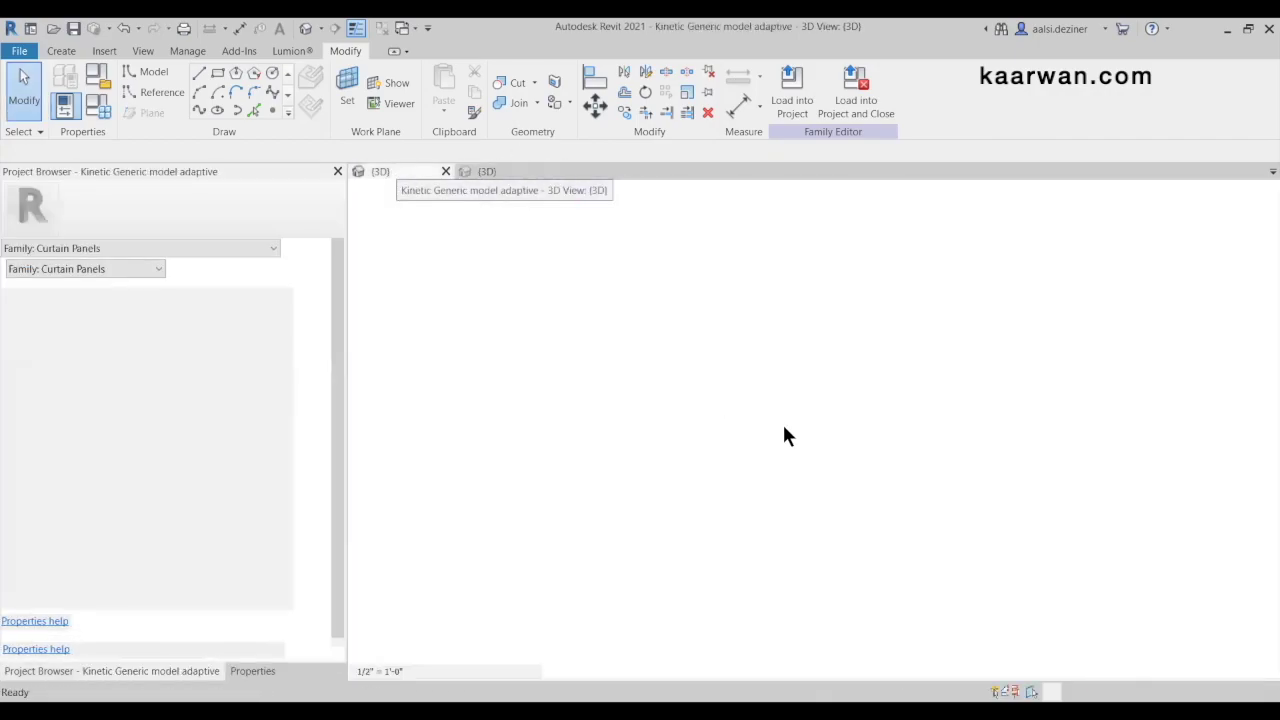
pyautogui.moveTo(999, 495); pyautogui.dragTo(662, 388)
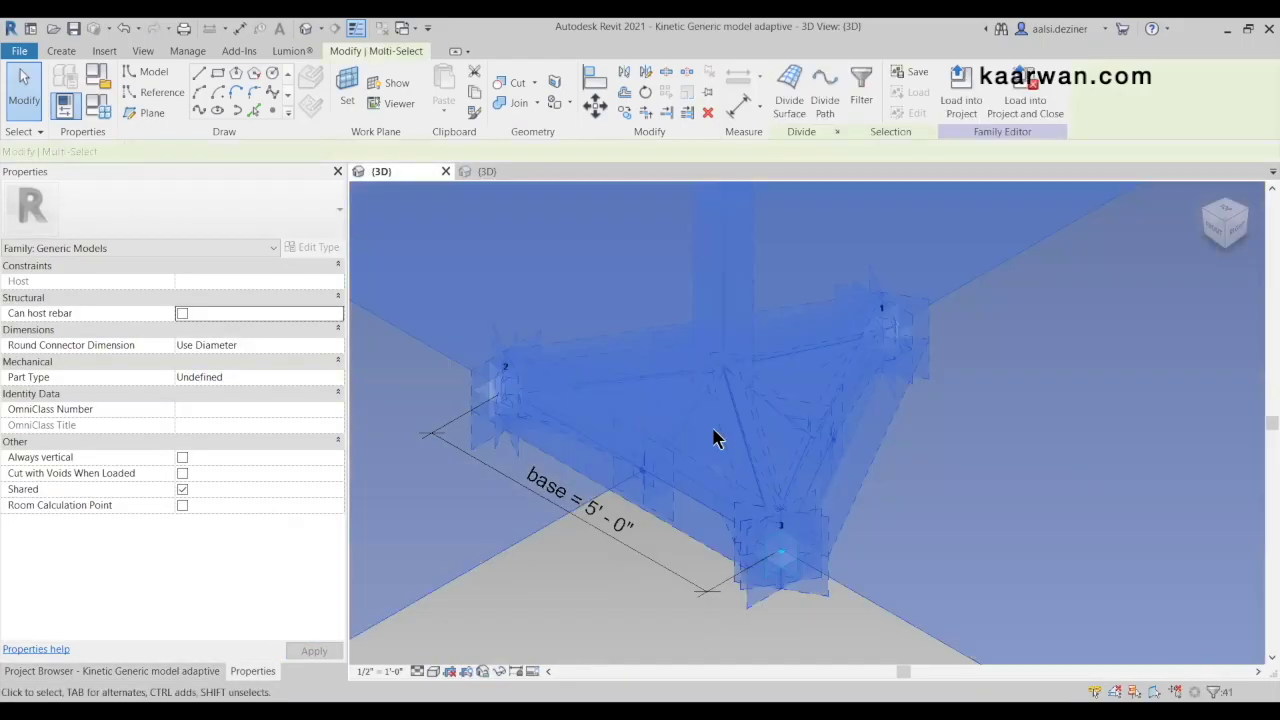
pyautogui.click(861, 105)
pyautogui.click(1070, 272)
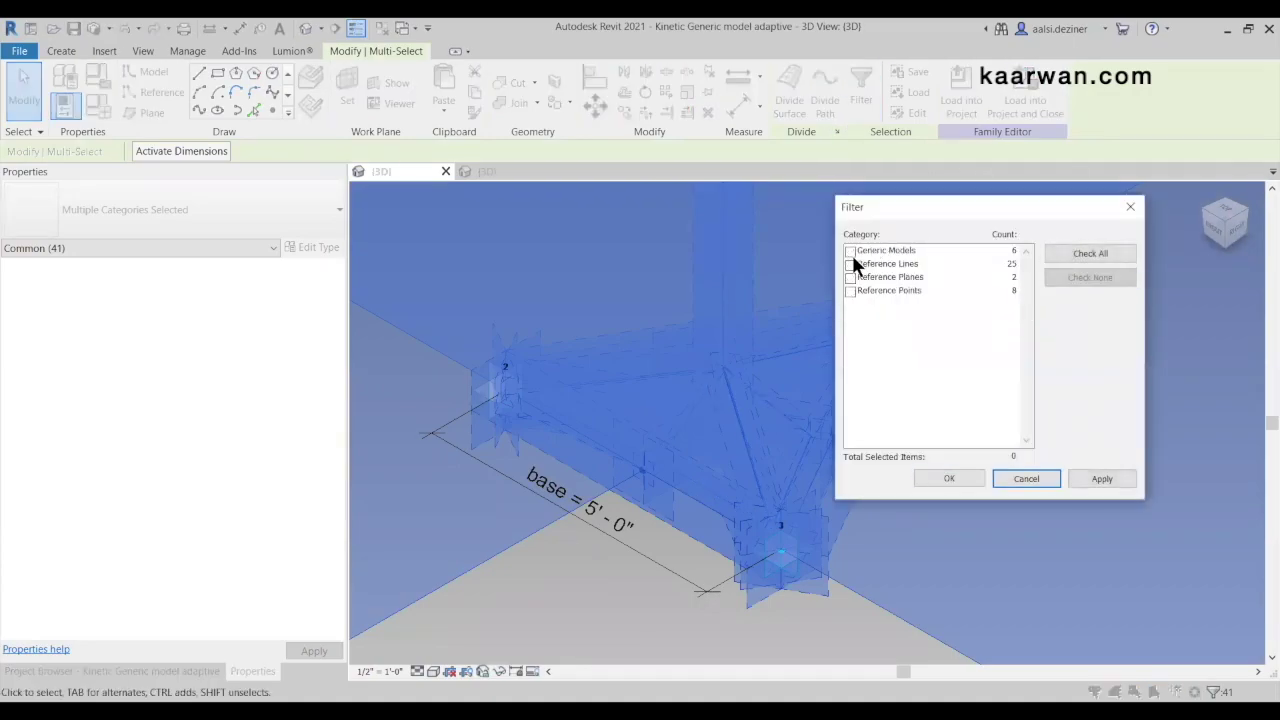
pyautogui.click(849, 251)
pyautogui.click(849, 250)
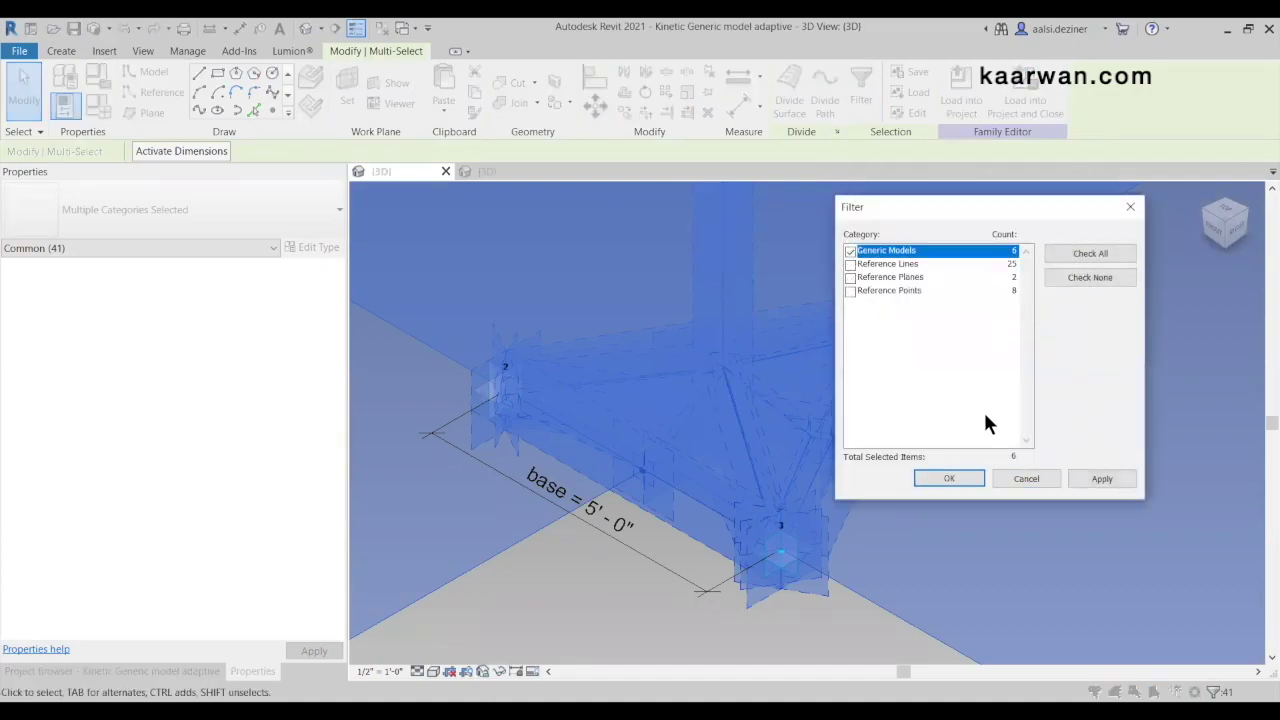
pyautogui.click(949, 479)
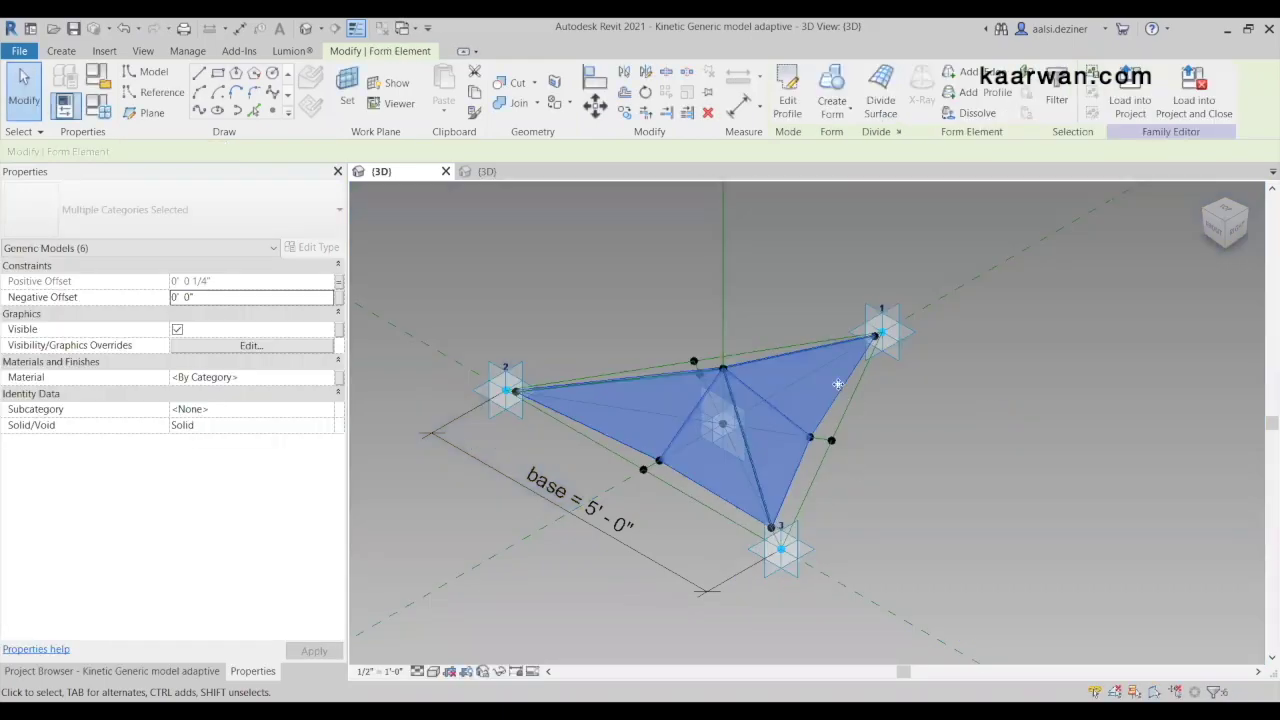
# Assign the Default Roof material to the selected panel forms and give it an orange shading colour
pyautogui.click(314, 377)
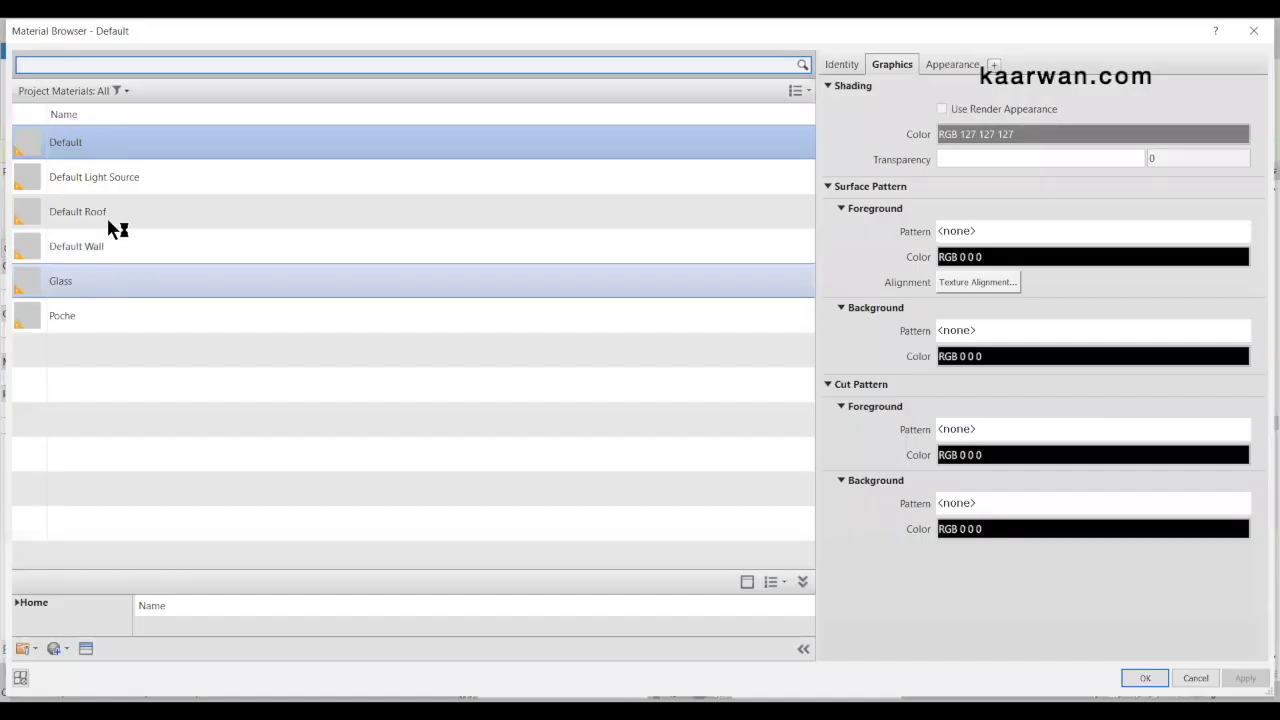
pyautogui.click(774, 581)
pyautogui.click(824, 449)
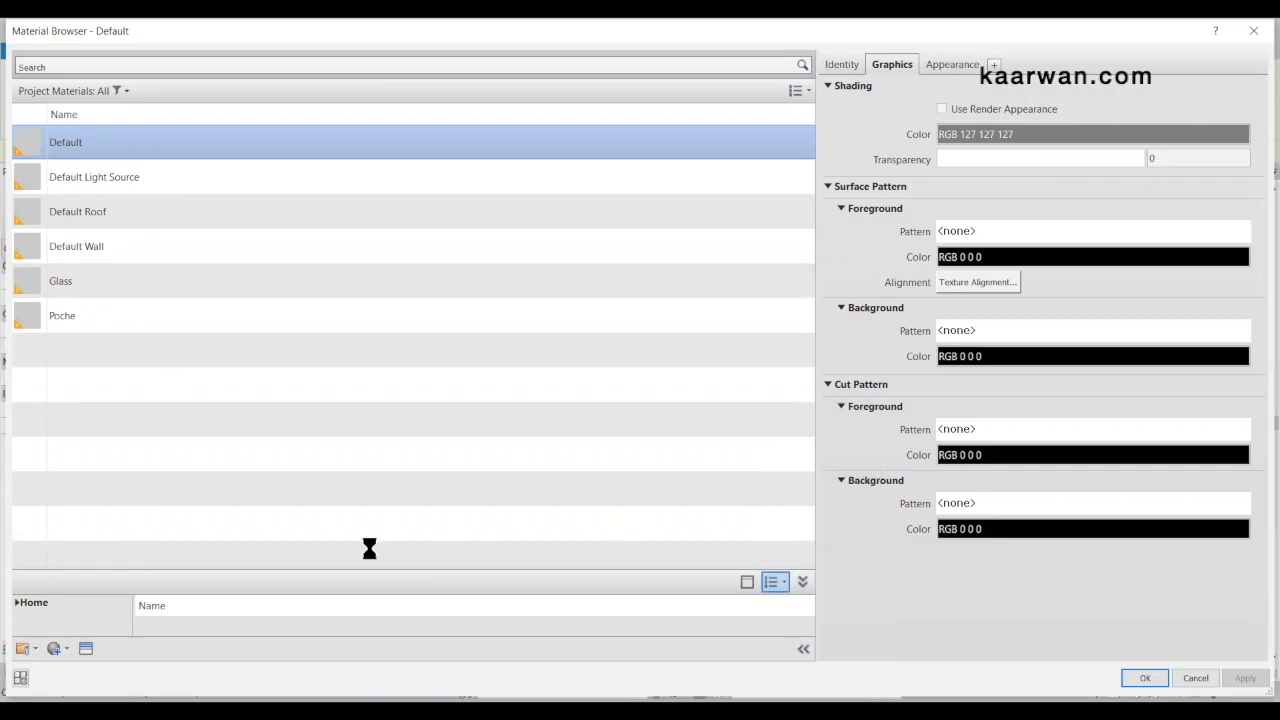
pyautogui.click(104, 217)
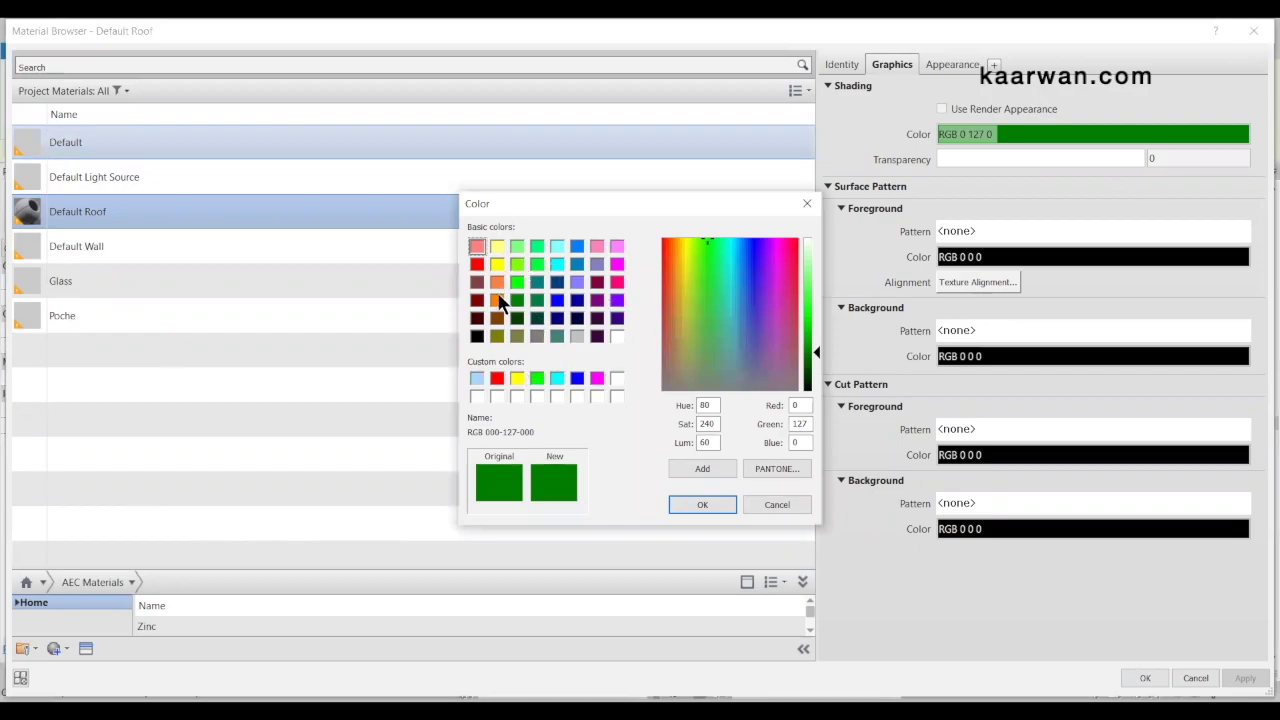
pyautogui.click(497, 300)
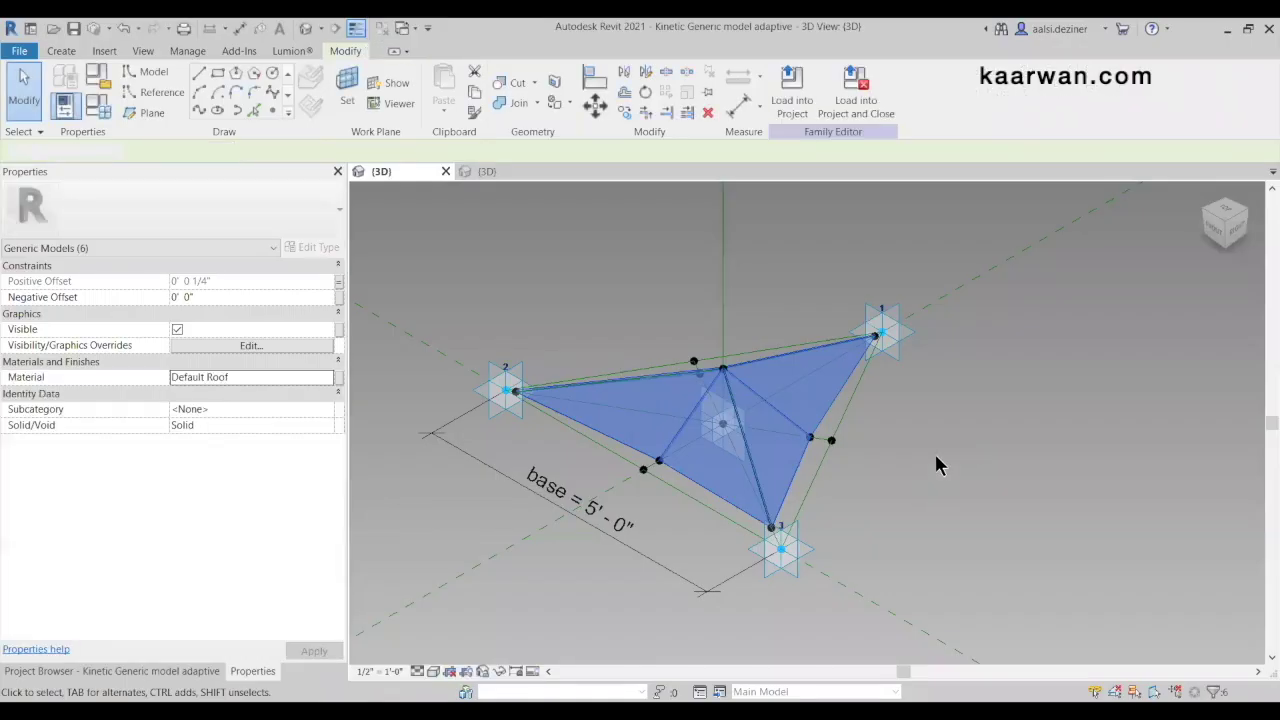
# Clear the selection and set the 3D view's visual style to Realistic
pyautogui.click(936, 459)
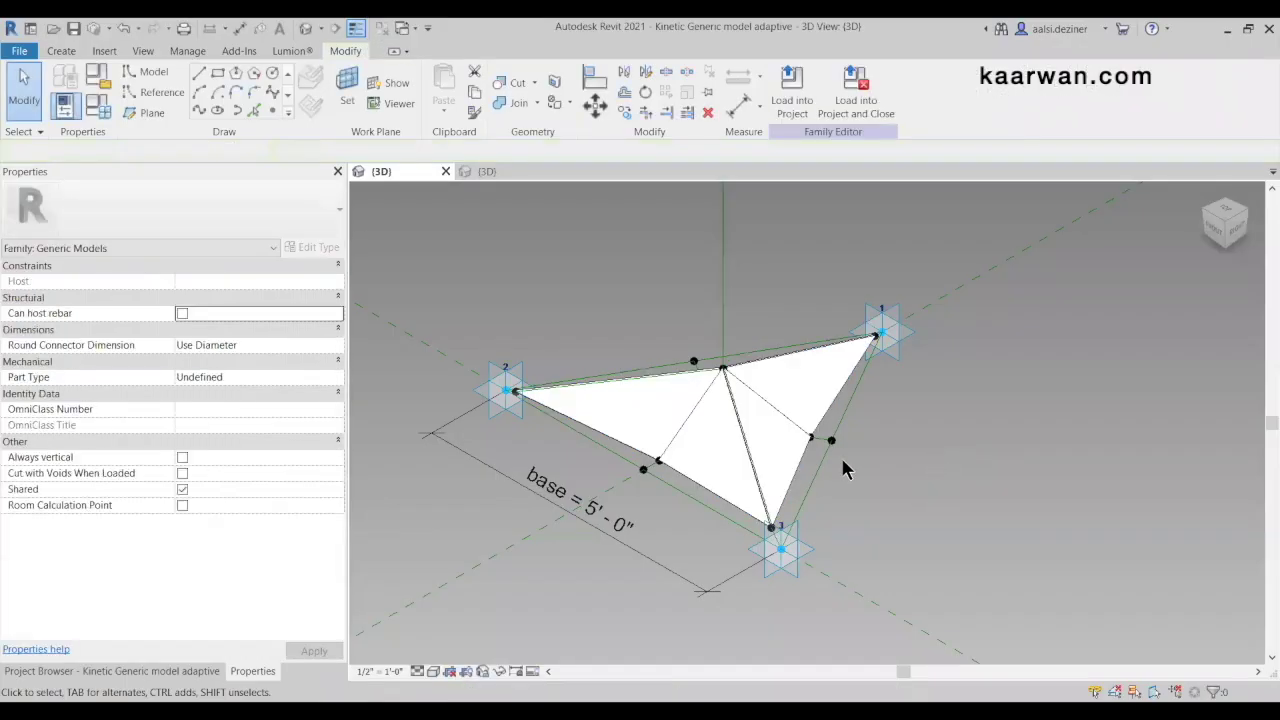
pyautogui.click(436, 675)
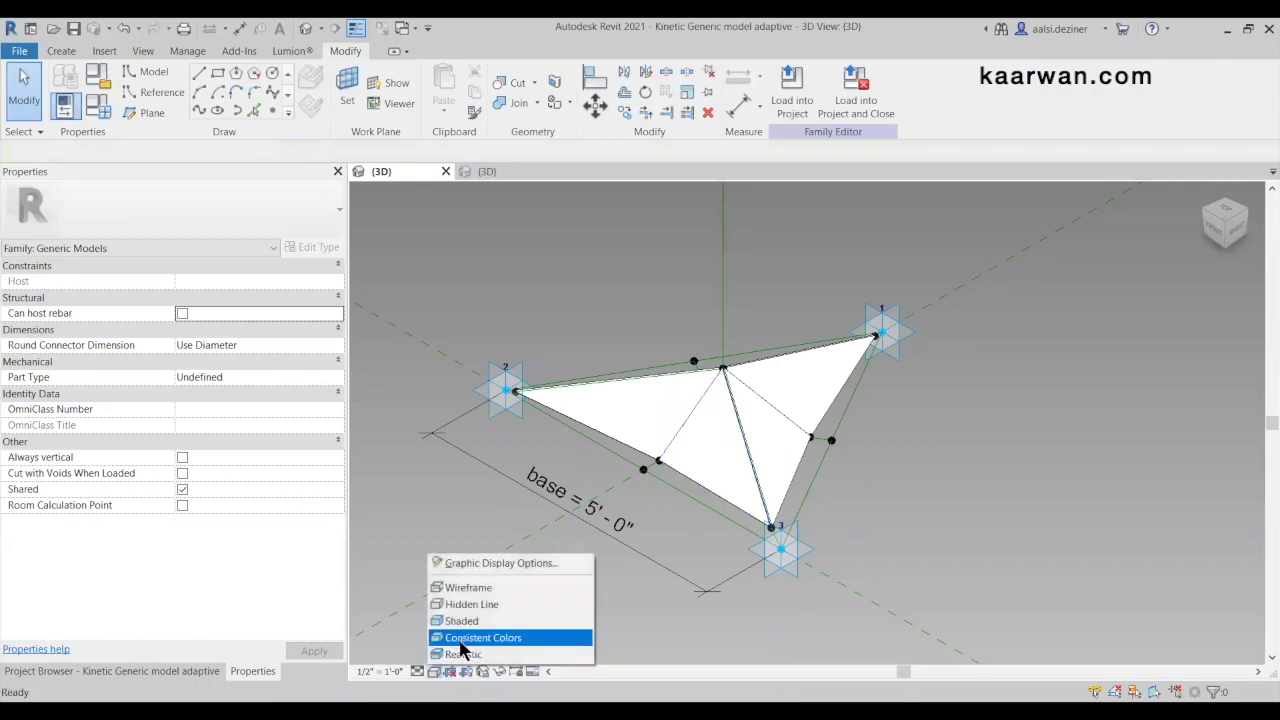
pyautogui.click(470, 655)
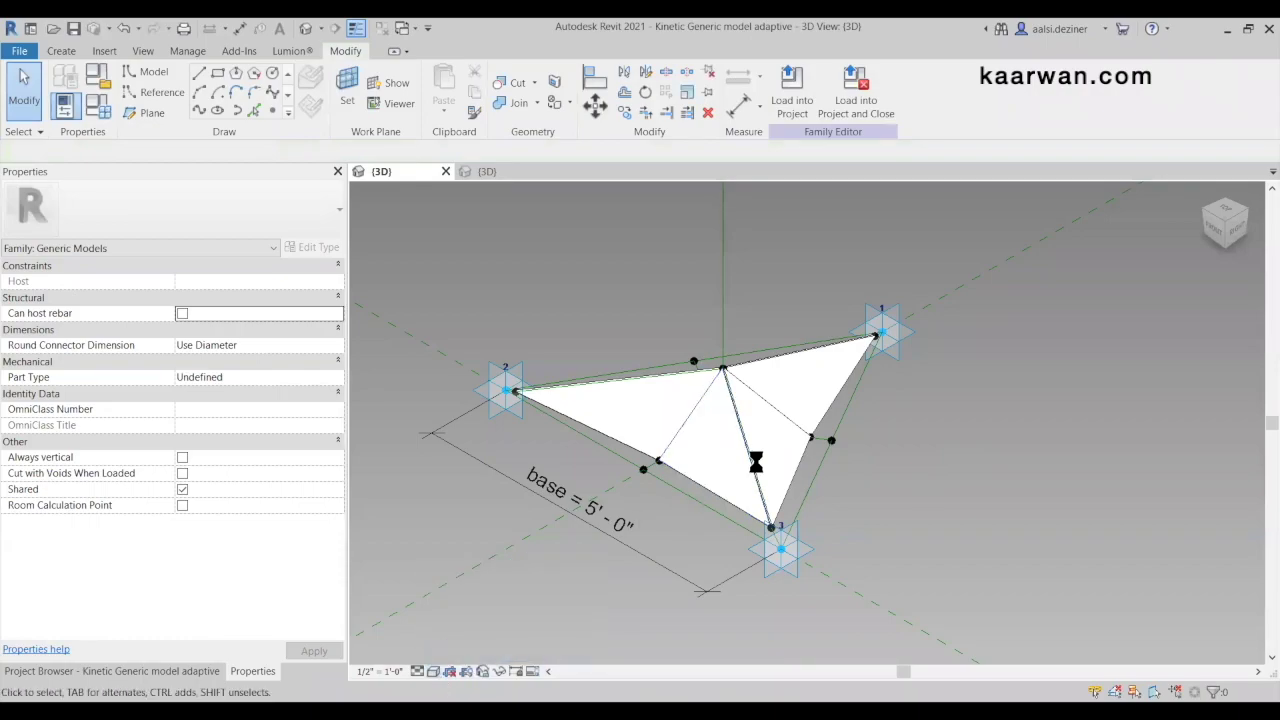
# Set the Default Roof material's appearance colour to orange, RGB 255 128 64, and deselect the panel form
pyautogui.click(620, 440)
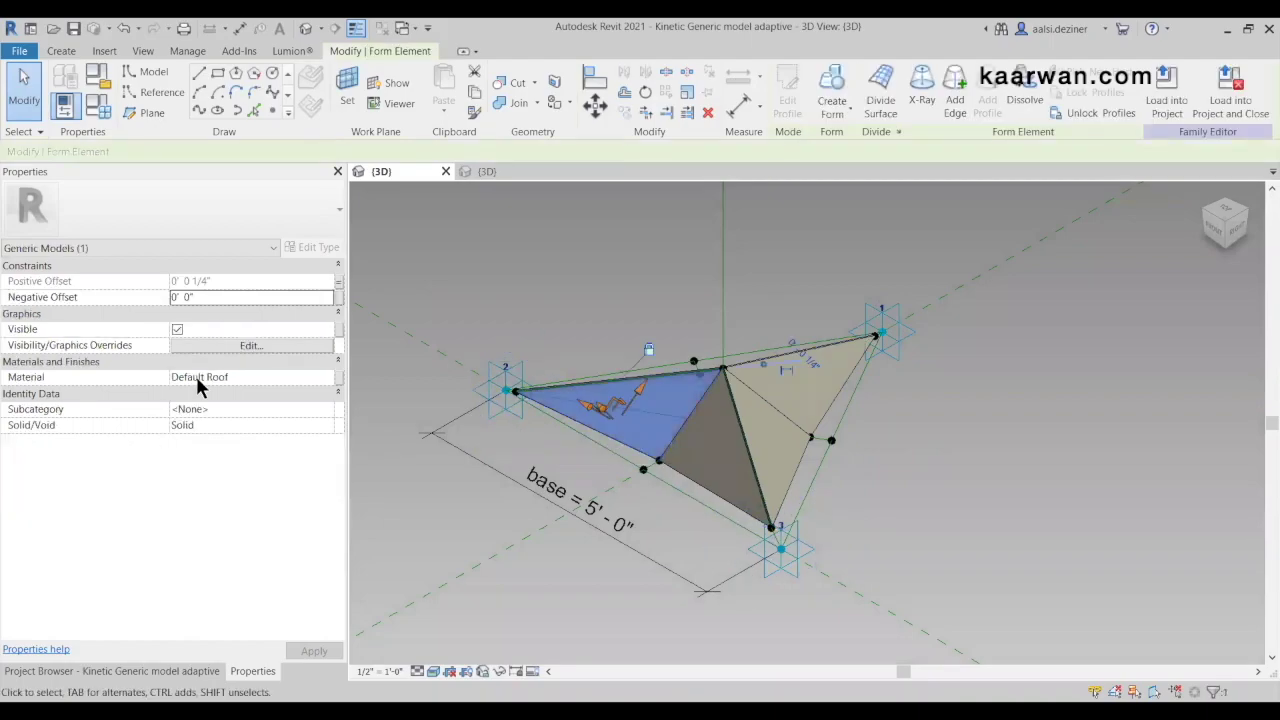
pyautogui.click(332, 379)
pyautogui.click(329, 379)
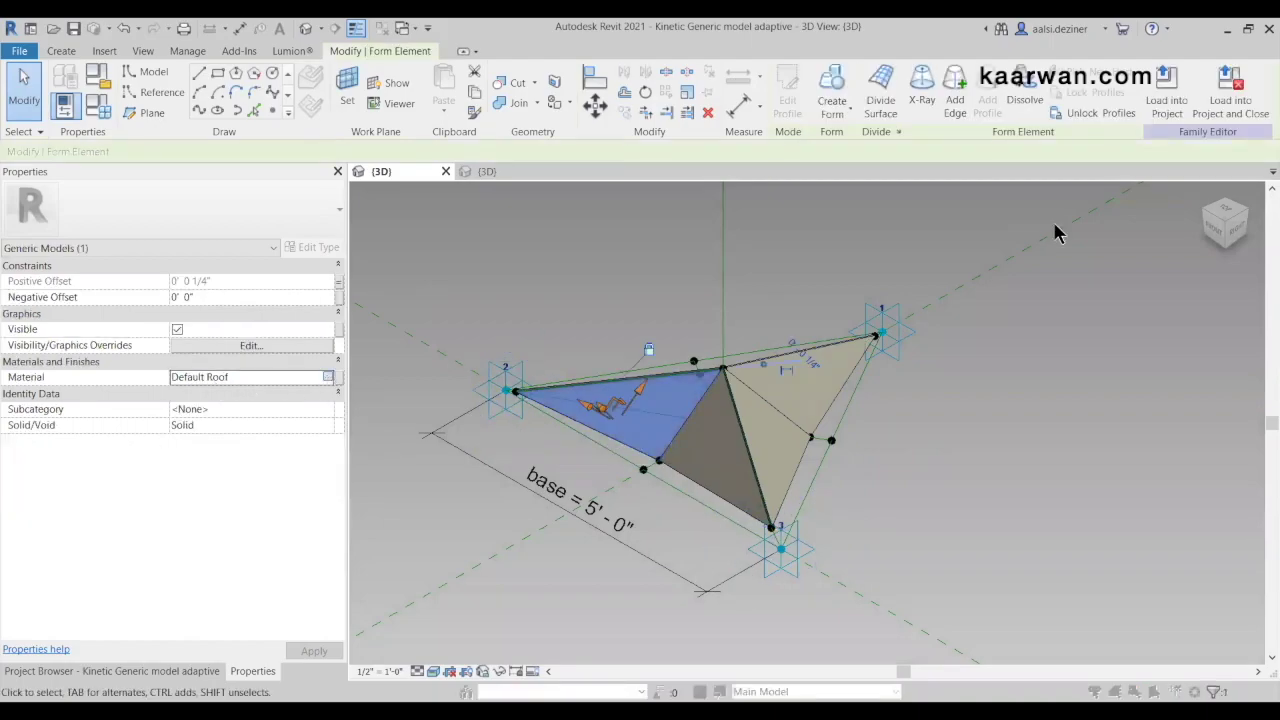
pyautogui.click(948, 66)
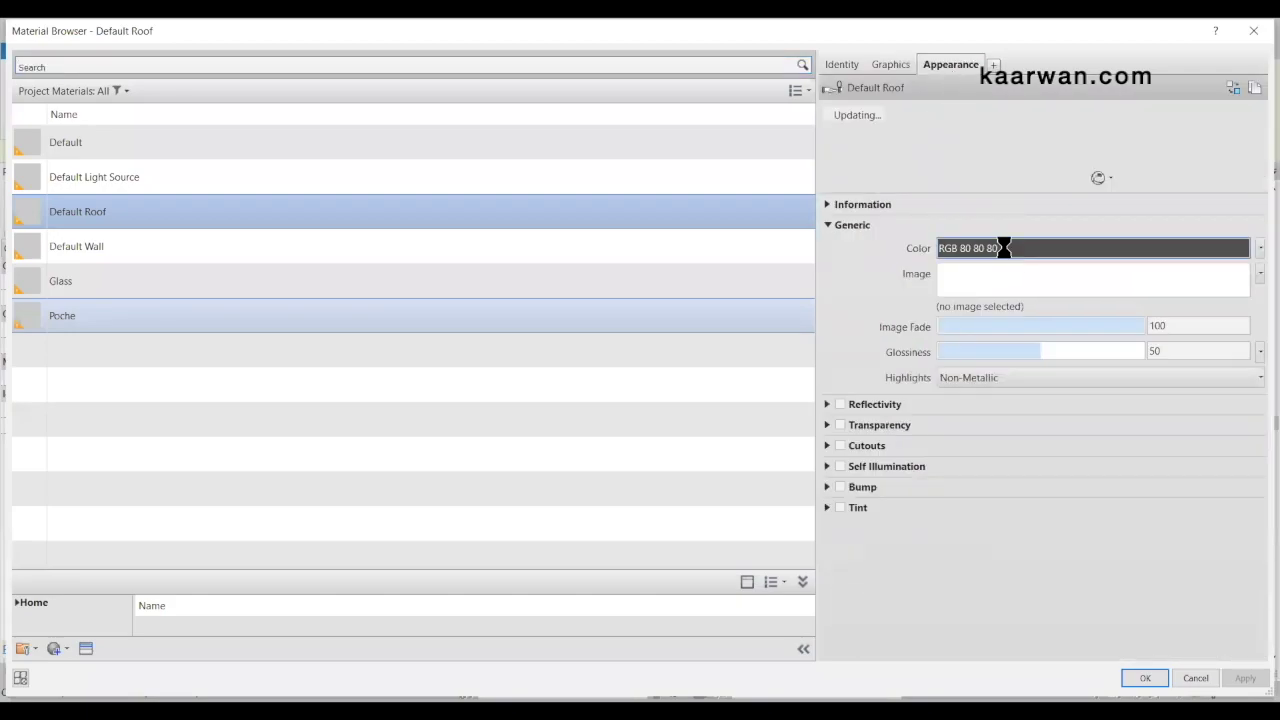
pyautogui.click(1004, 248)
pyautogui.click(498, 285)
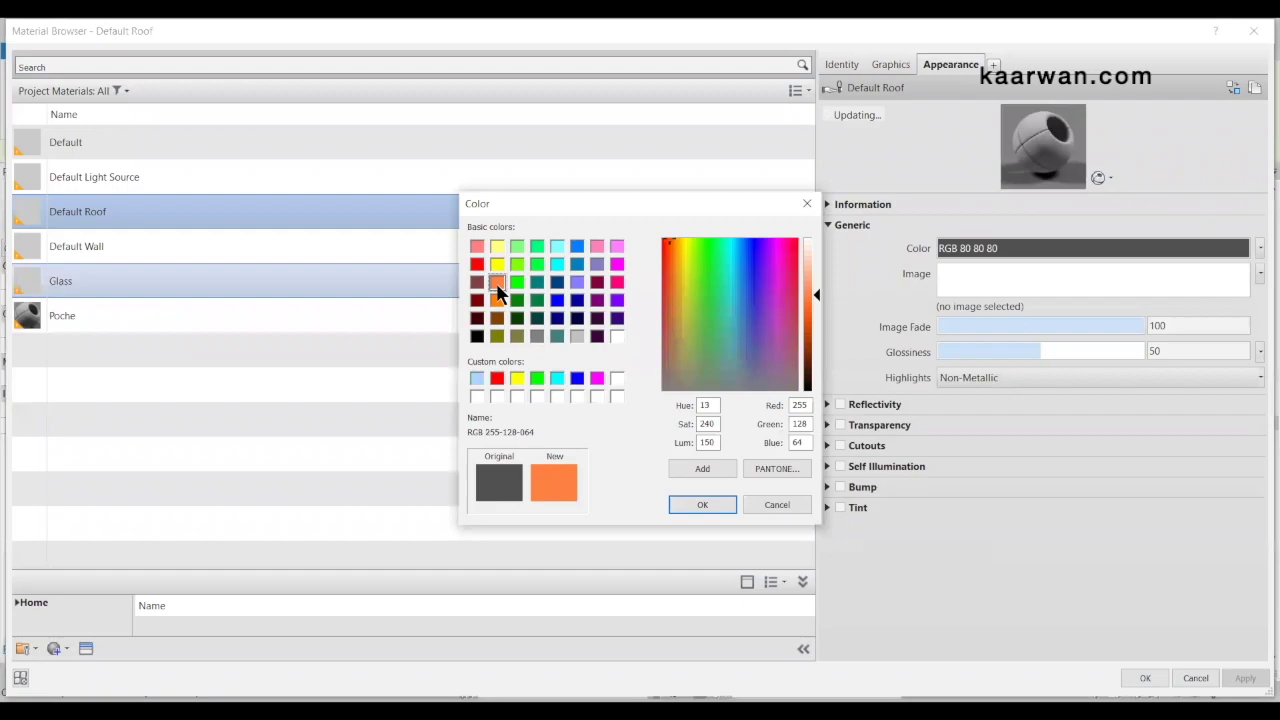
pyautogui.click(710, 504)
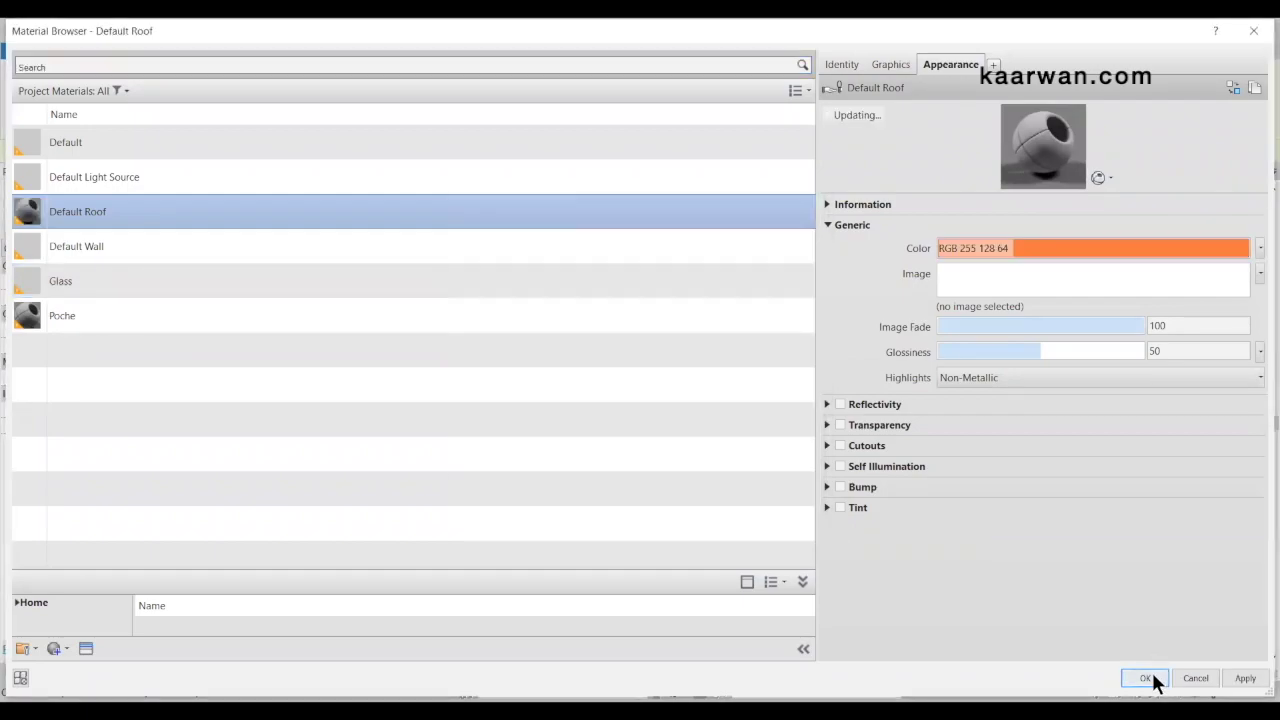
pyautogui.click(1146, 678)
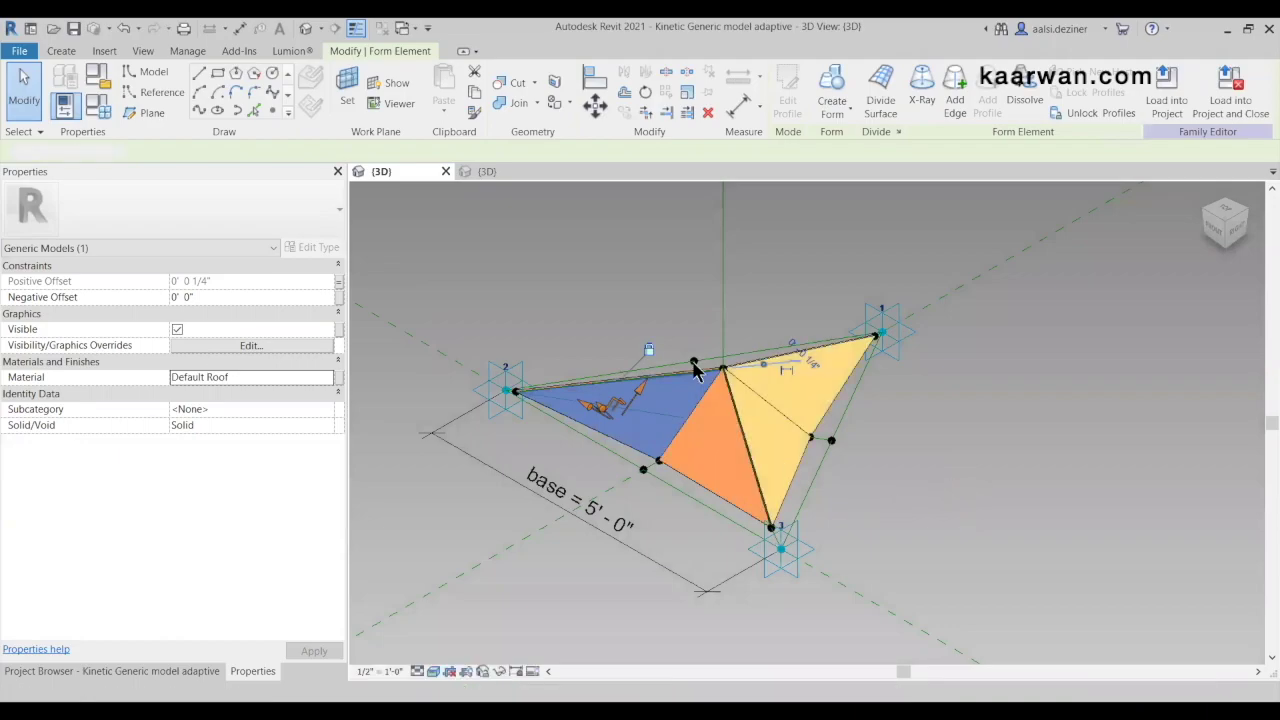
pyautogui.click(964, 431)
# Examine the adaptive point numbering of the kinetic family from the top and compare it with the curtain panel family's points
pyautogui.scroll(-1, 844, 431)
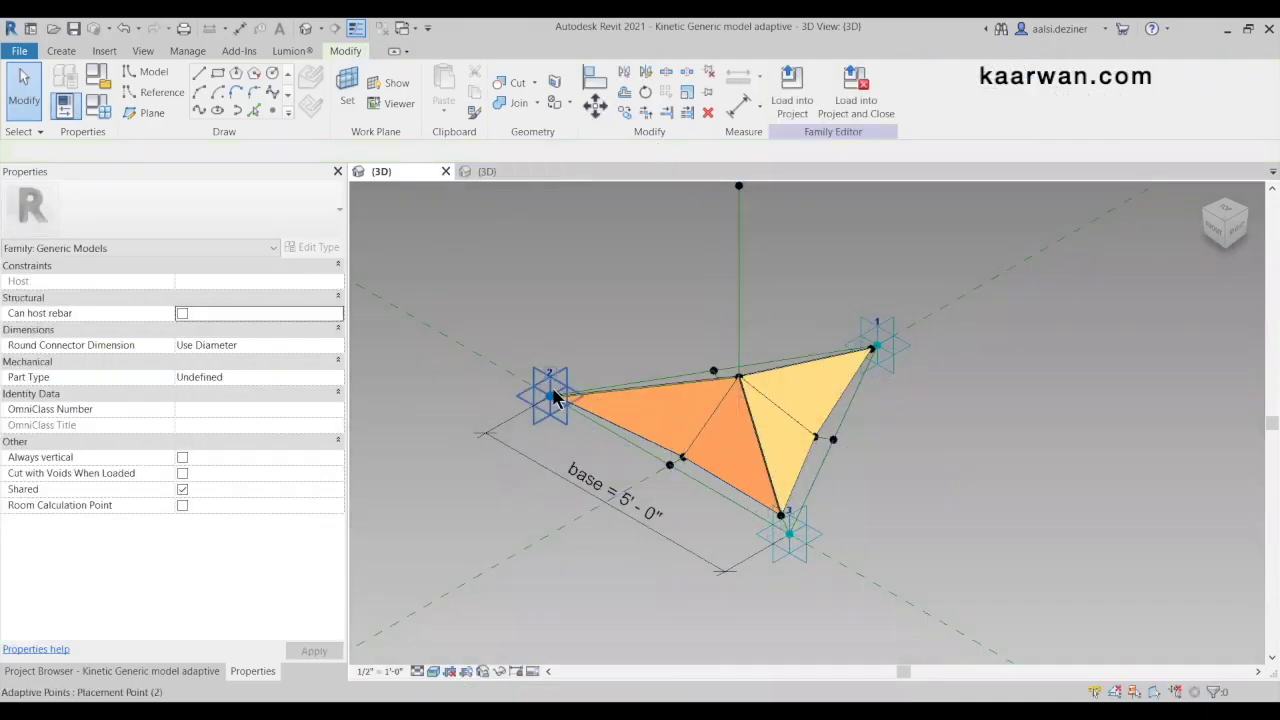
pyautogui.scroll(2, 890, 415)
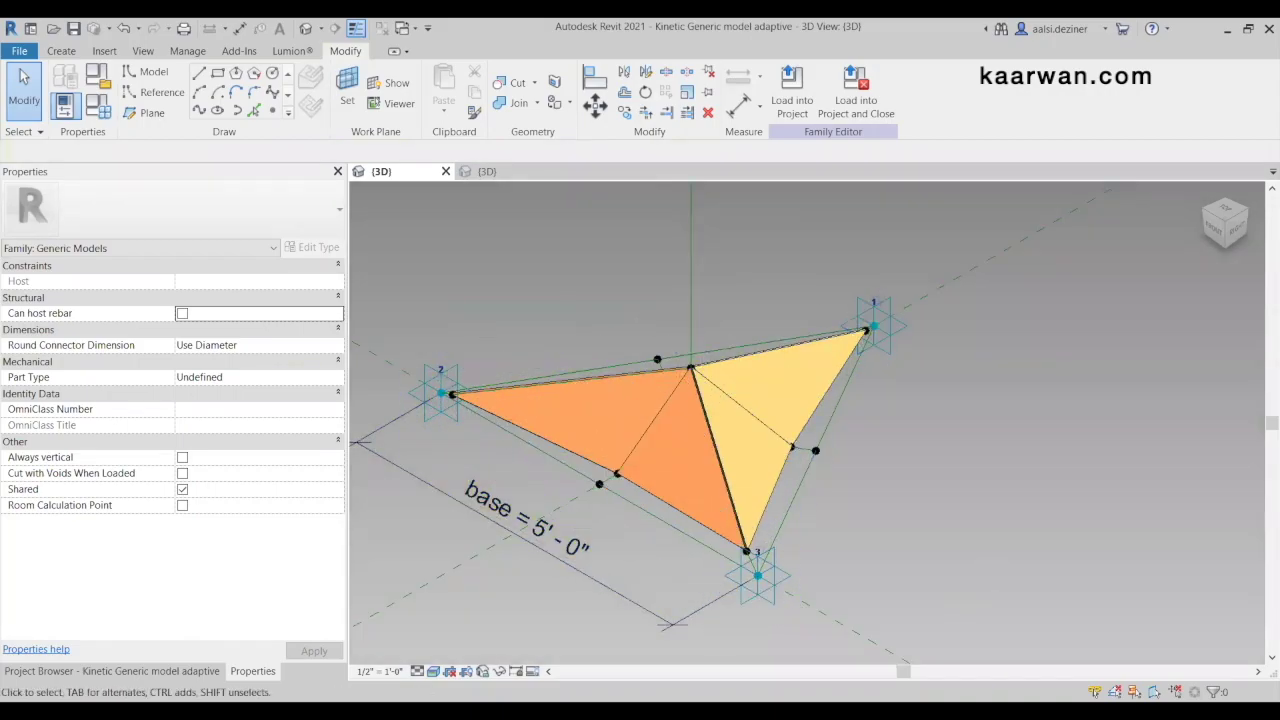
pyautogui.click(1224, 212)
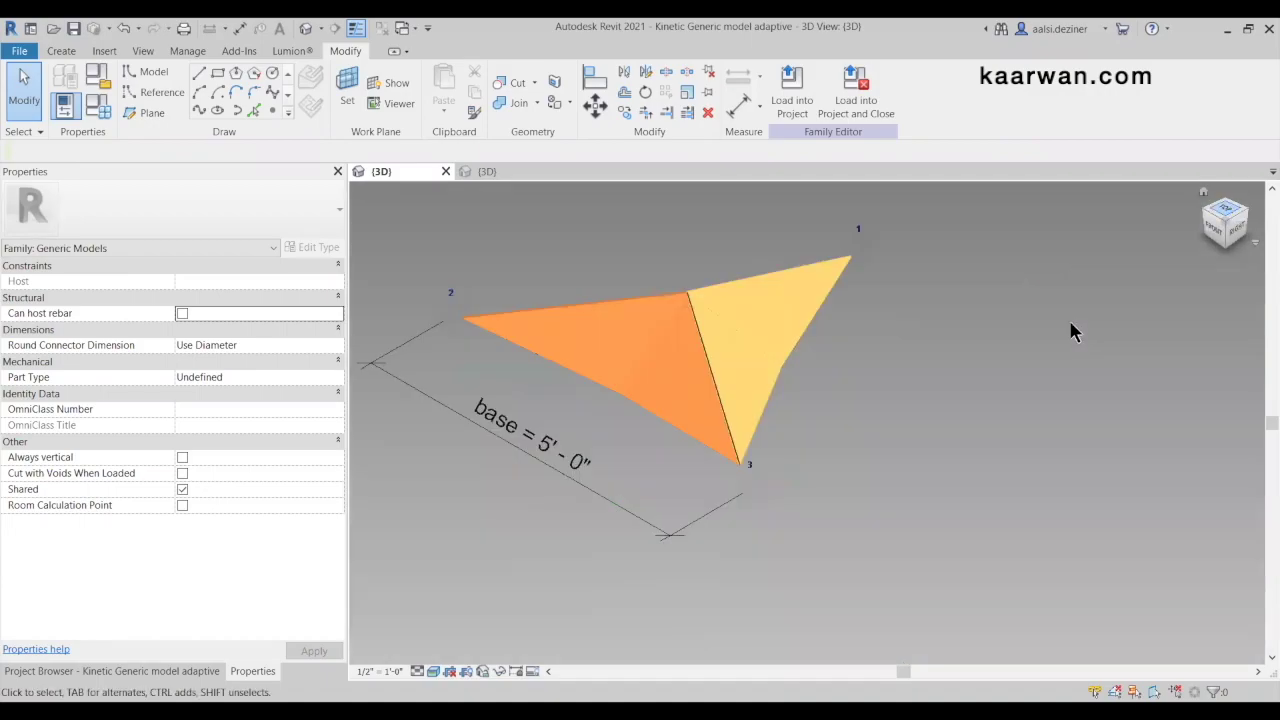
pyautogui.scroll(3, 831, 464)
pyautogui.scroll(3, 808, 415)
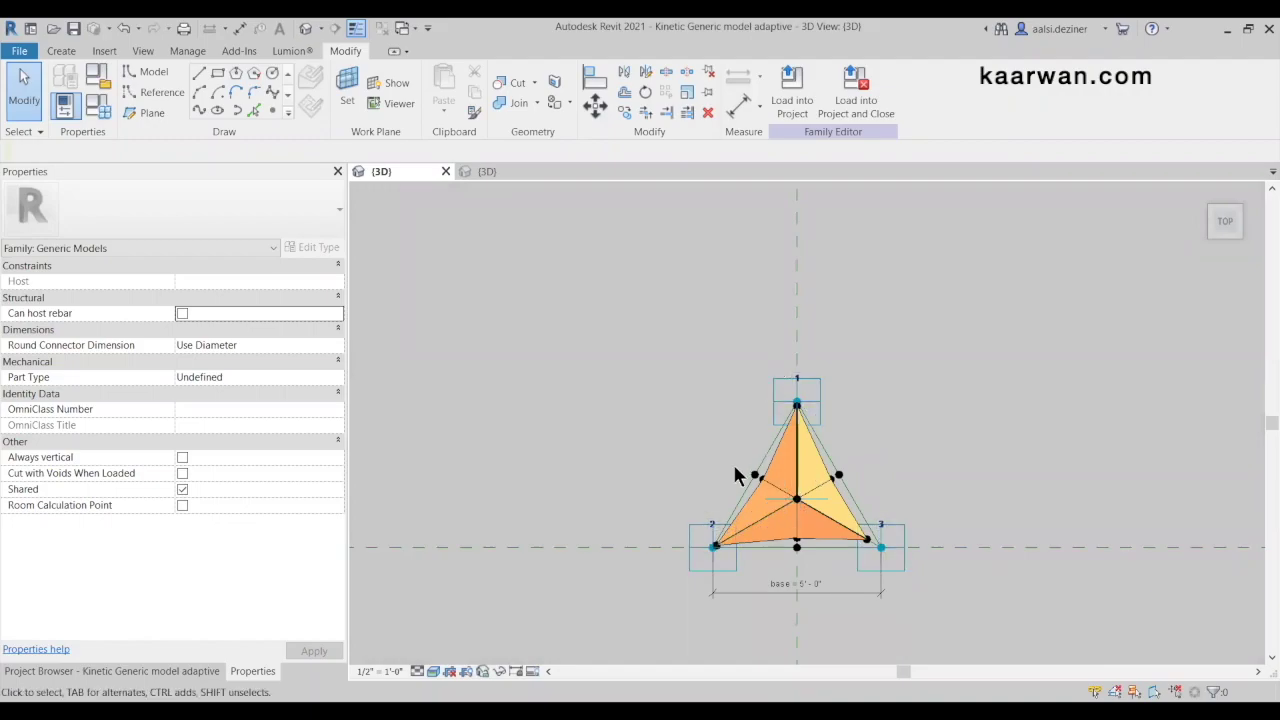
pyautogui.scroll(2, 790, 440)
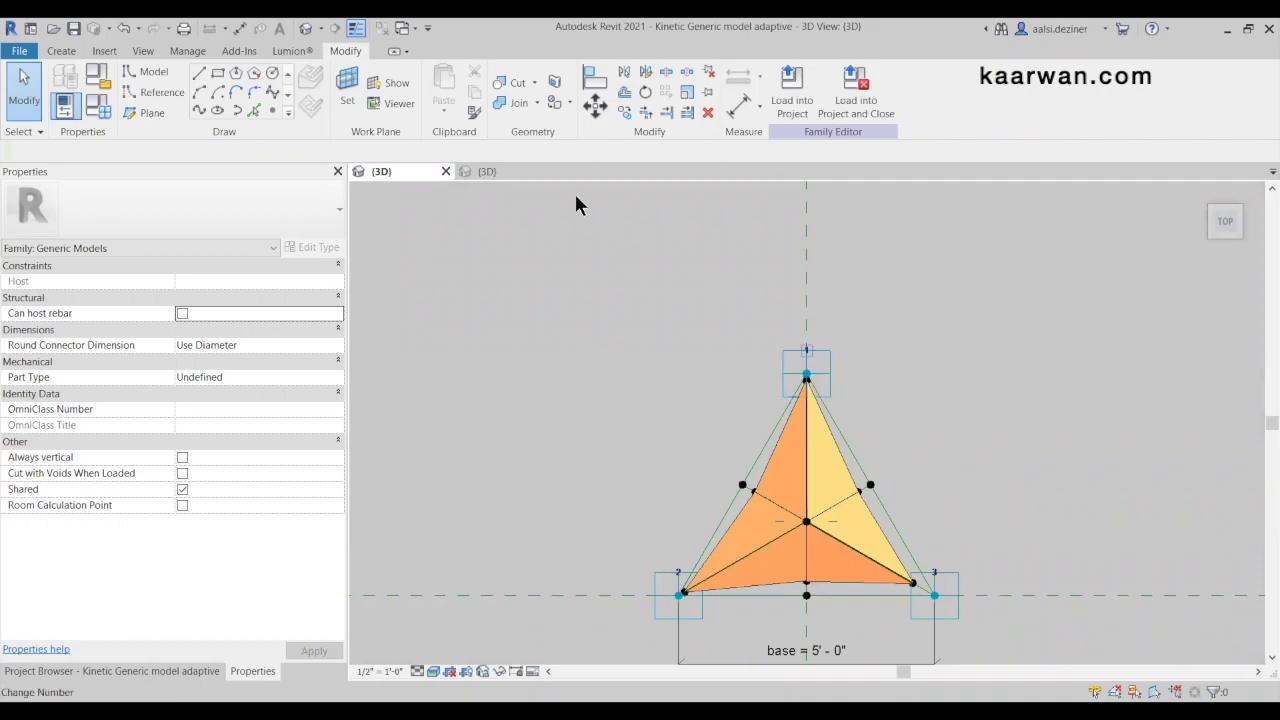
pyautogui.click(510, 171)
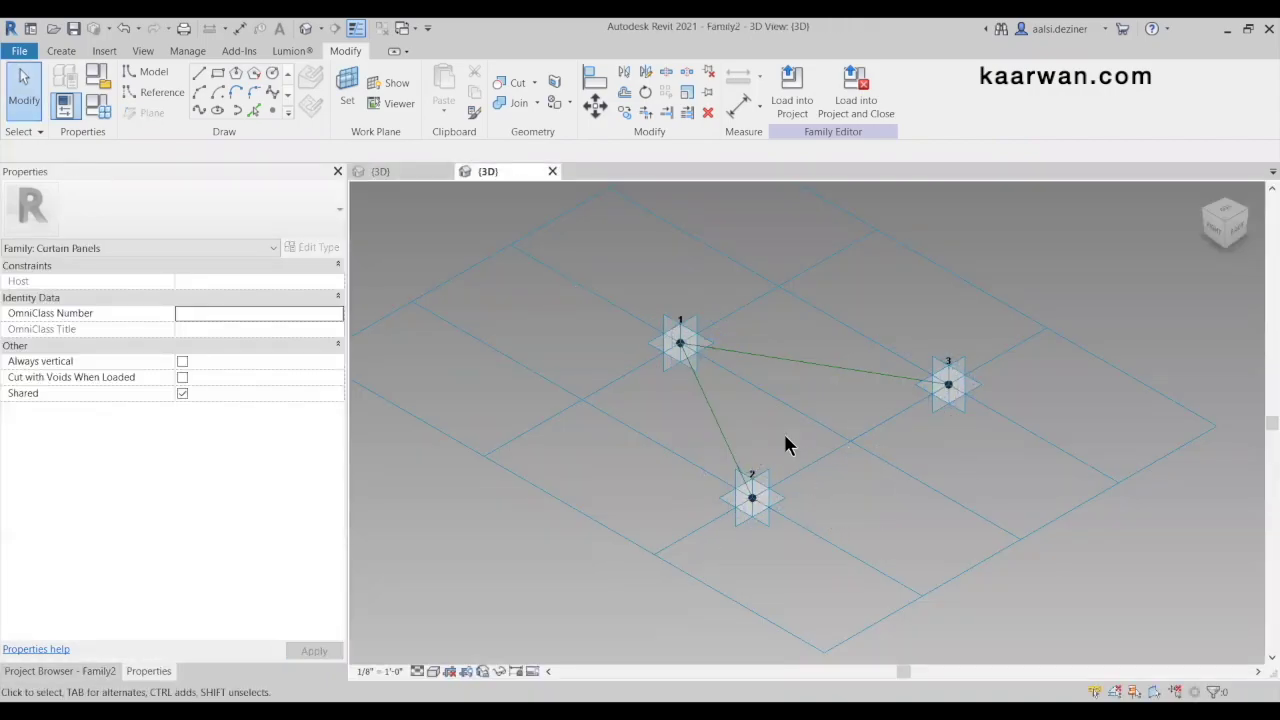
# Load the Kinetic Generic model adaptive family into the curtain panel family and place it on adaptive points 1, 2 and 3 in order
pyautogui.click(398, 171)
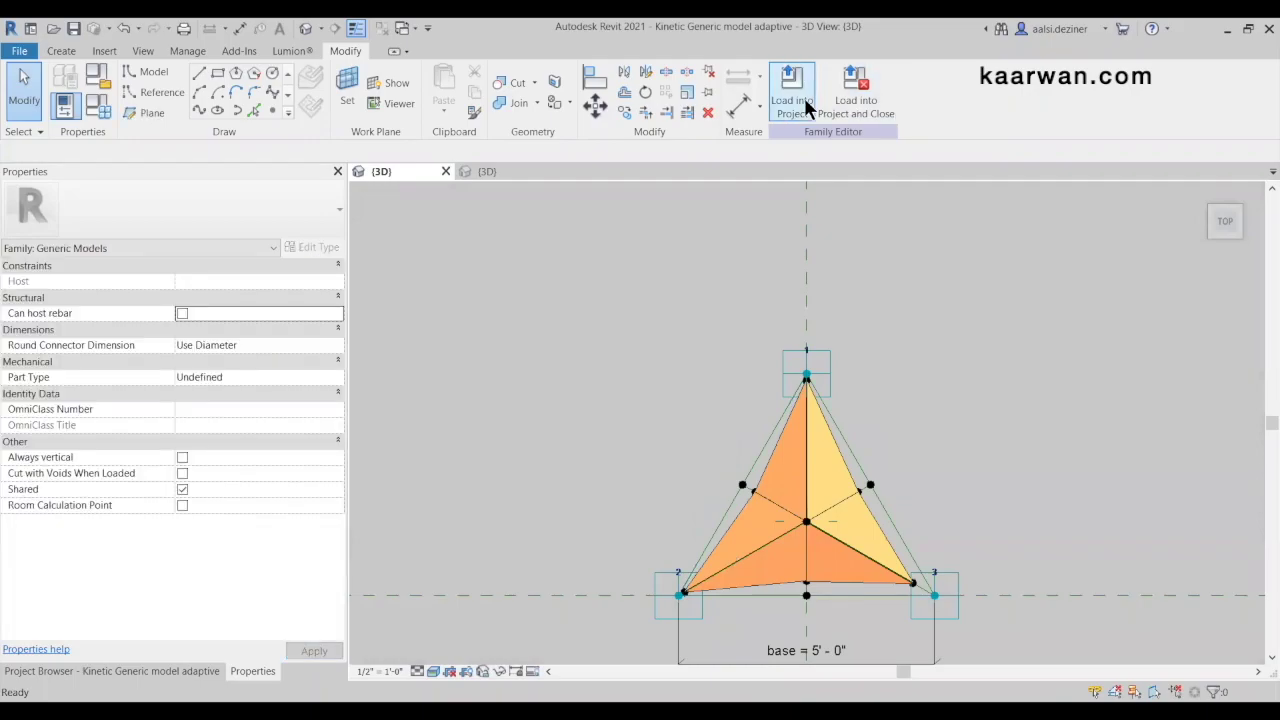
pyautogui.click(792, 92)
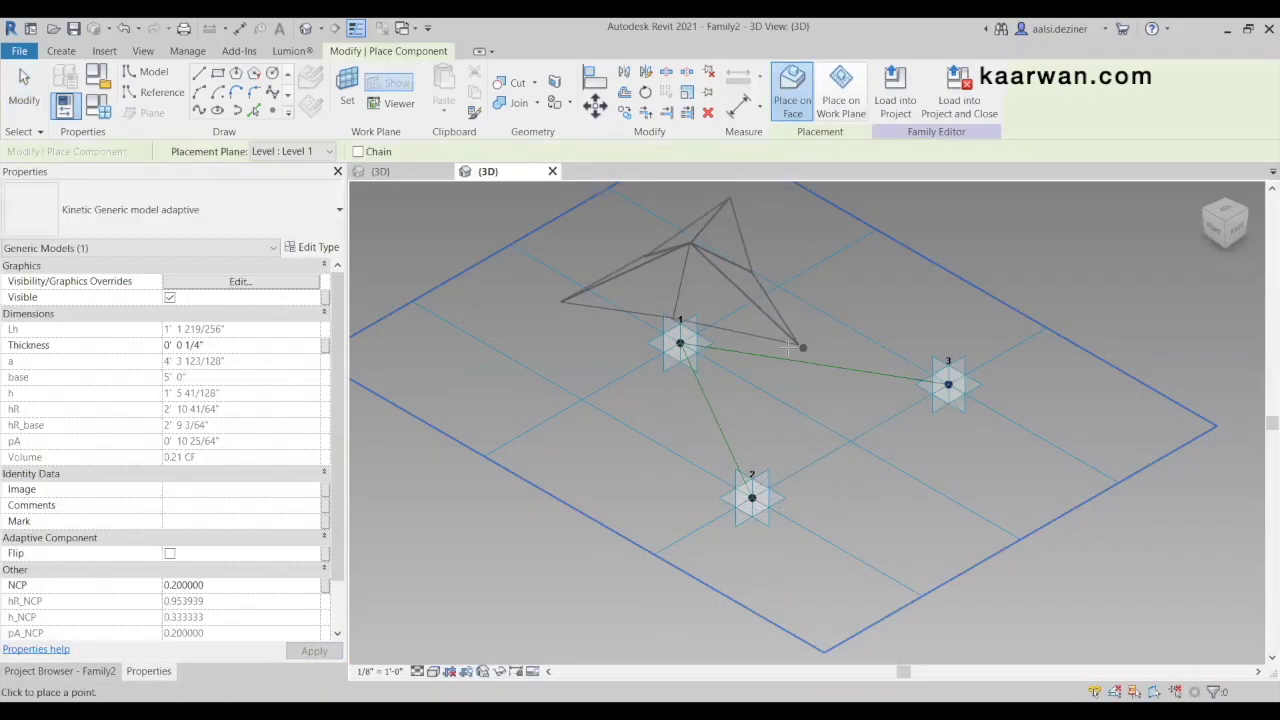
pyautogui.scroll(1, 786, 344)
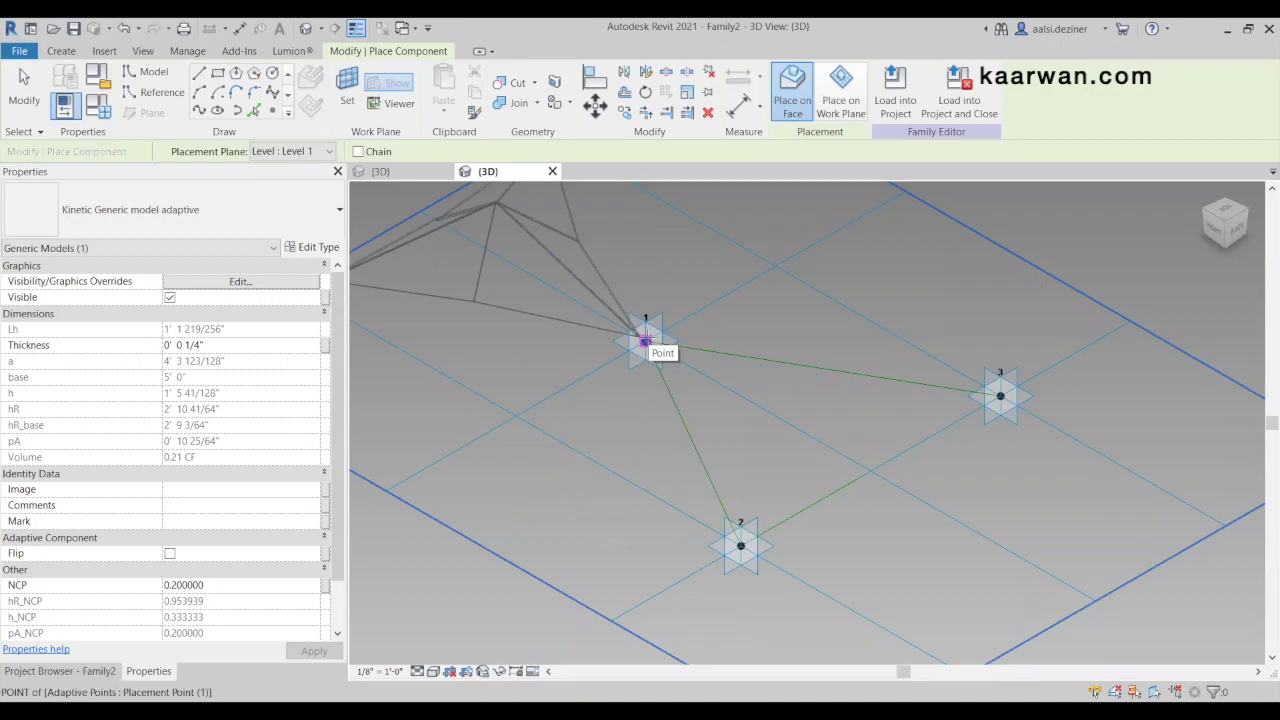
pyautogui.click(645, 342)
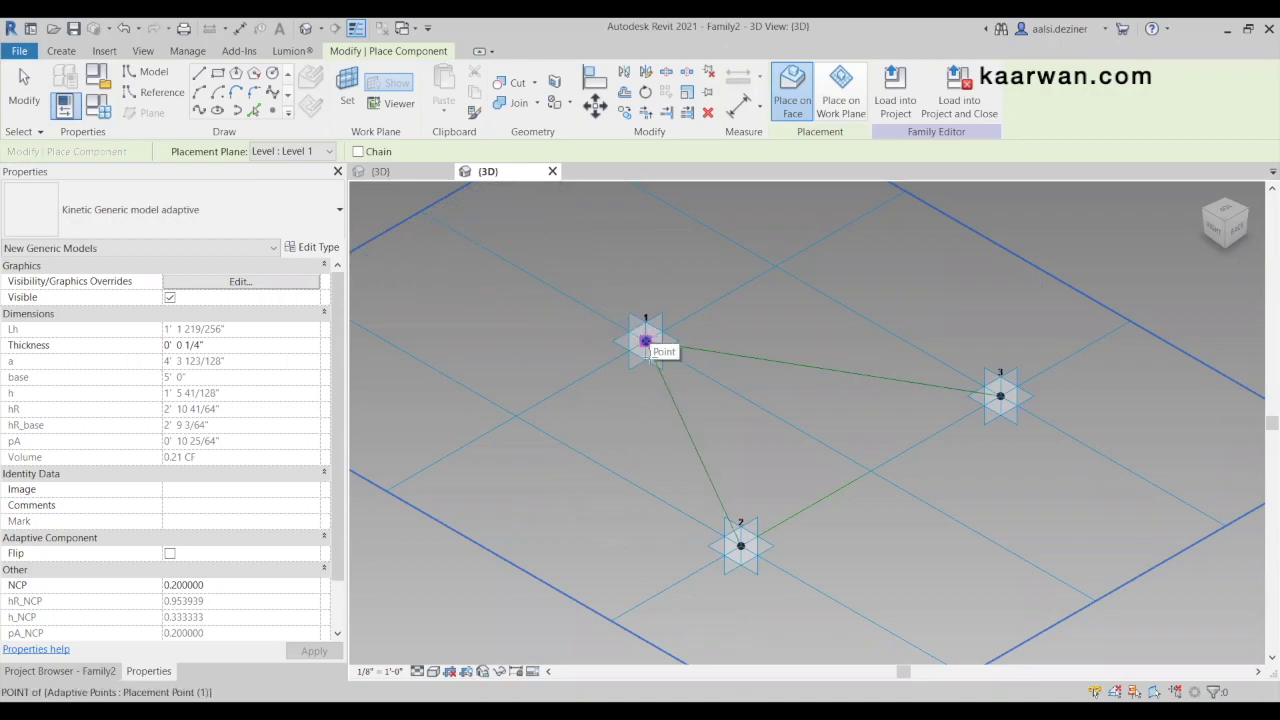
pyautogui.click(741, 546)
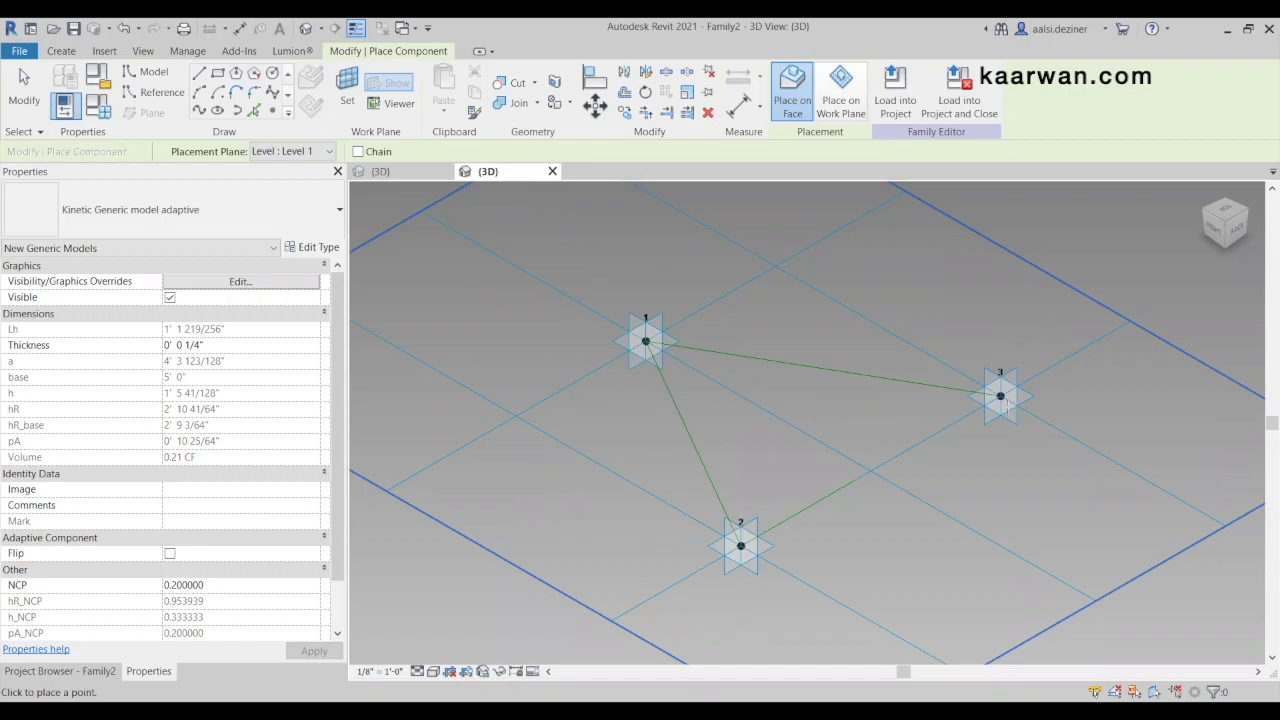
pyautogui.click(1001, 397)
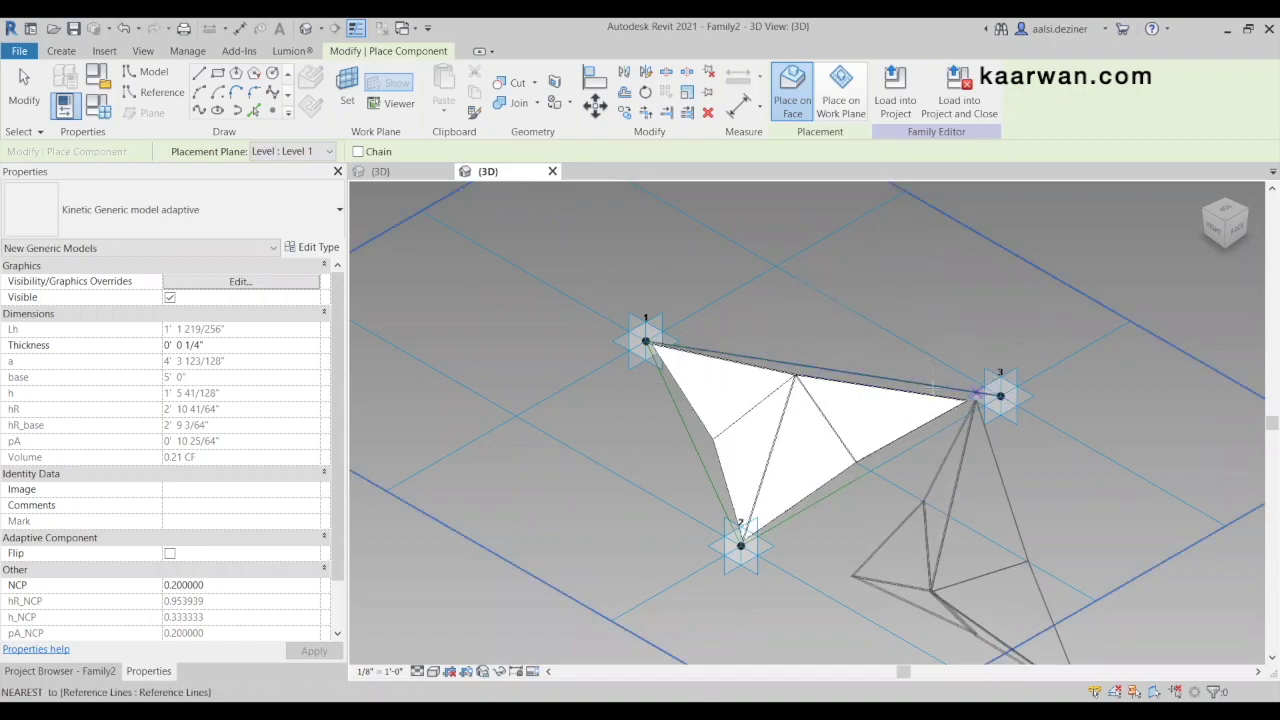
pyautogui.press('Escape')
pyautogui.press('Escape')
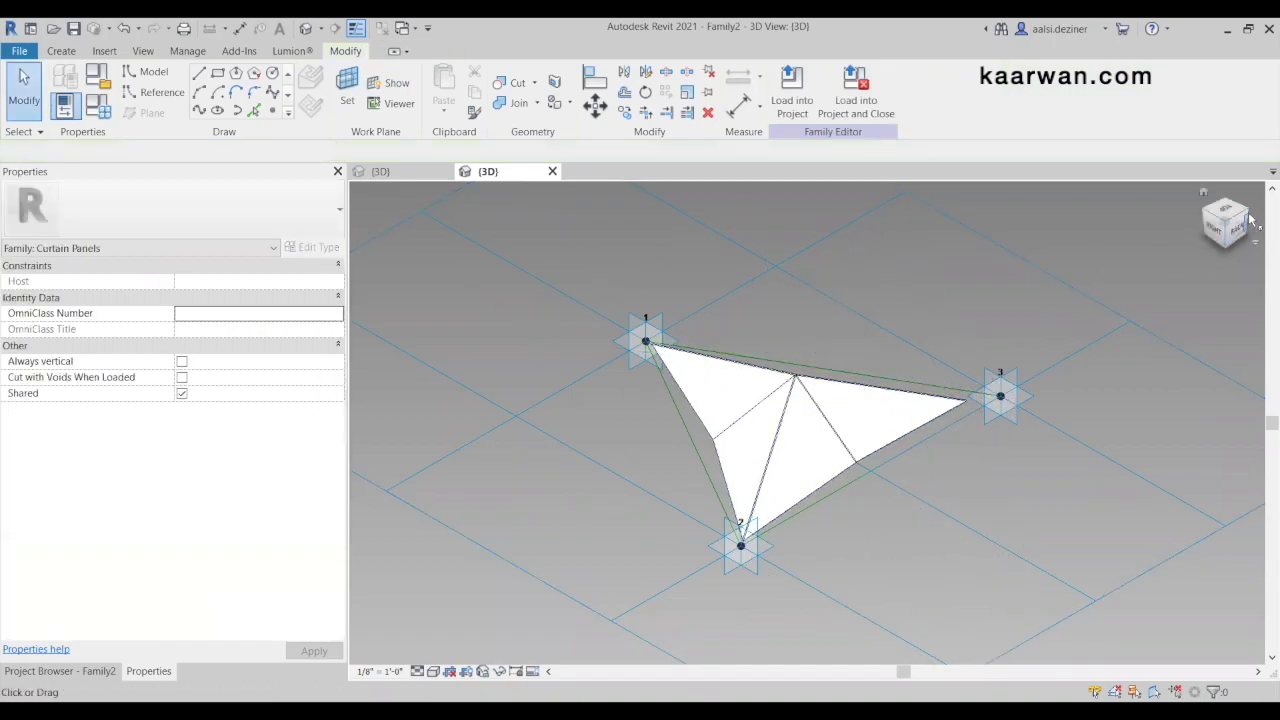
# Examine the placed kinetic component from the top and view the curtain panel's family type parameters
pyautogui.click(1226, 210)
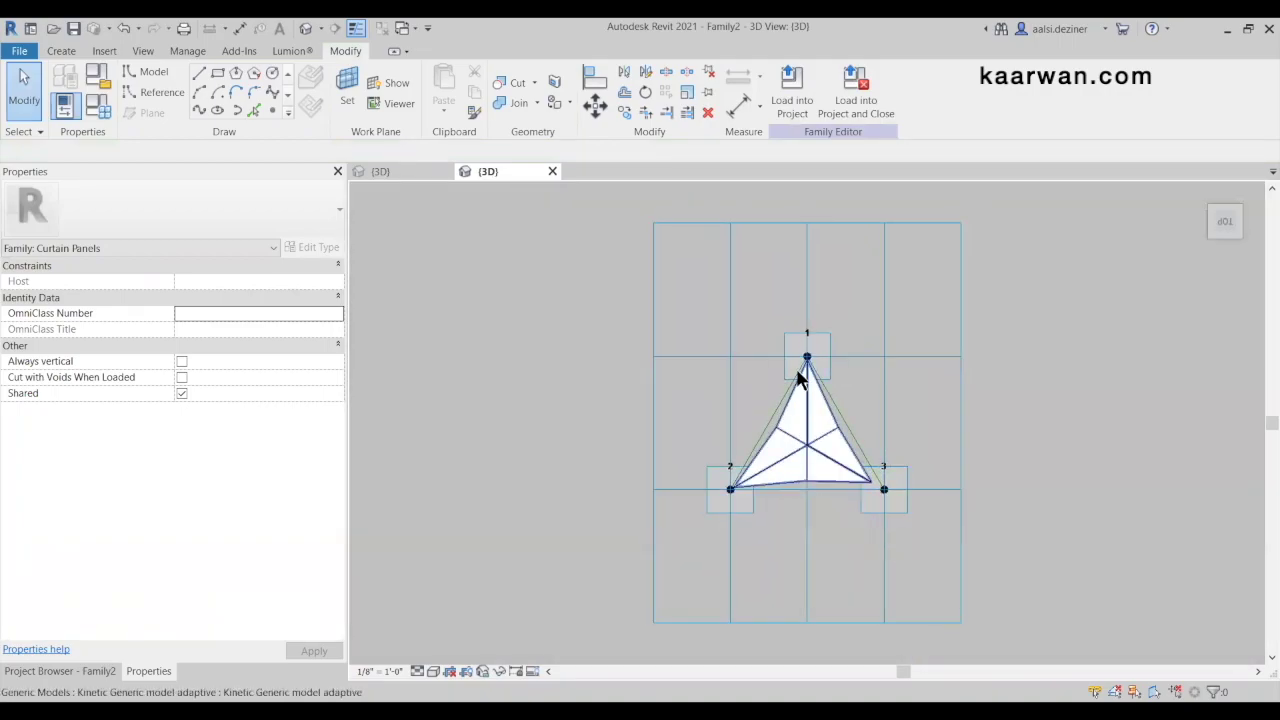
pyautogui.scroll(1, 803, 366)
pyautogui.scroll(2, 850, 400)
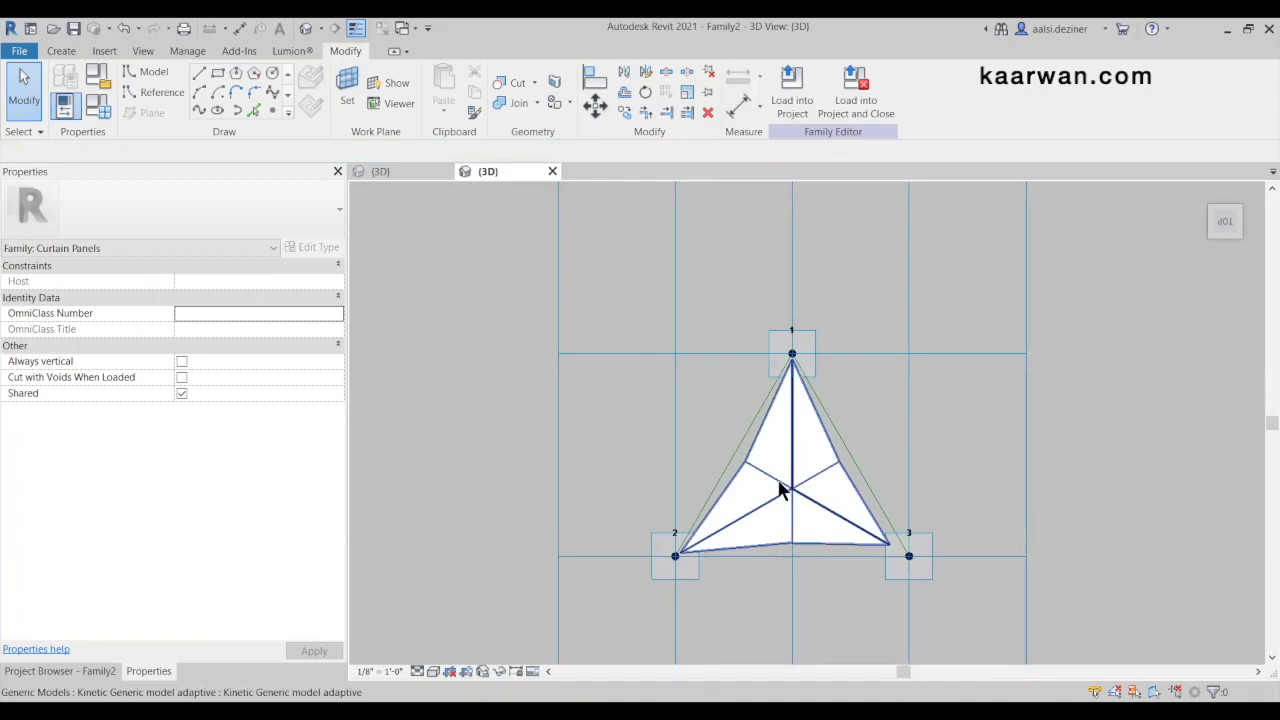
pyautogui.click(97, 106)
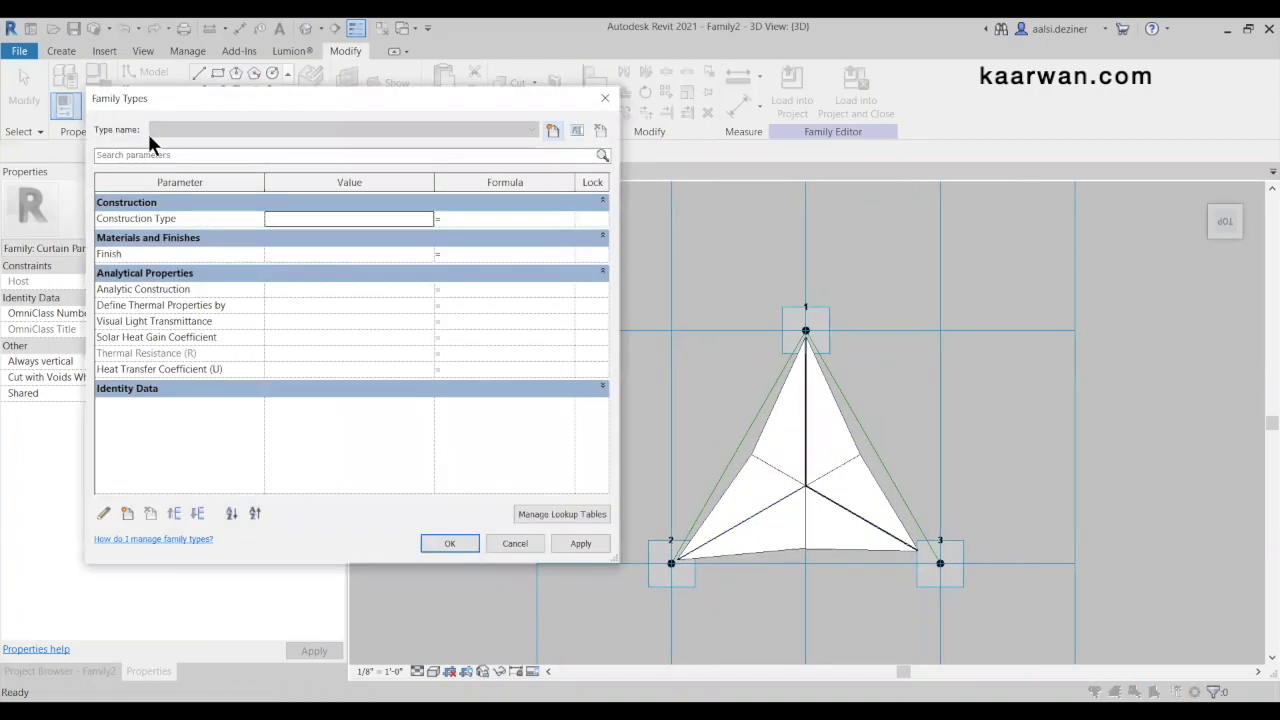
pyautogui.click(605, 98)
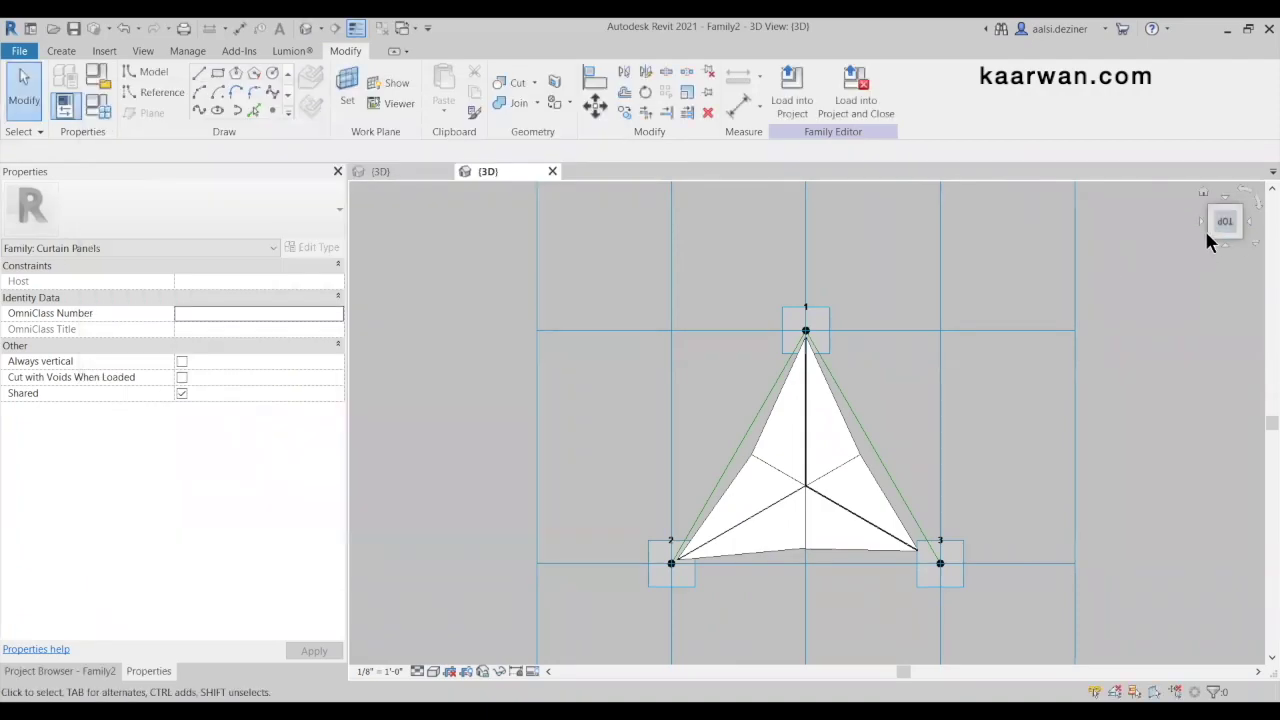
# Examine the placed kinetic component in 3D in the curtain panel family and compare it with the kinetic close family
pyautogui.click(1213, 237)
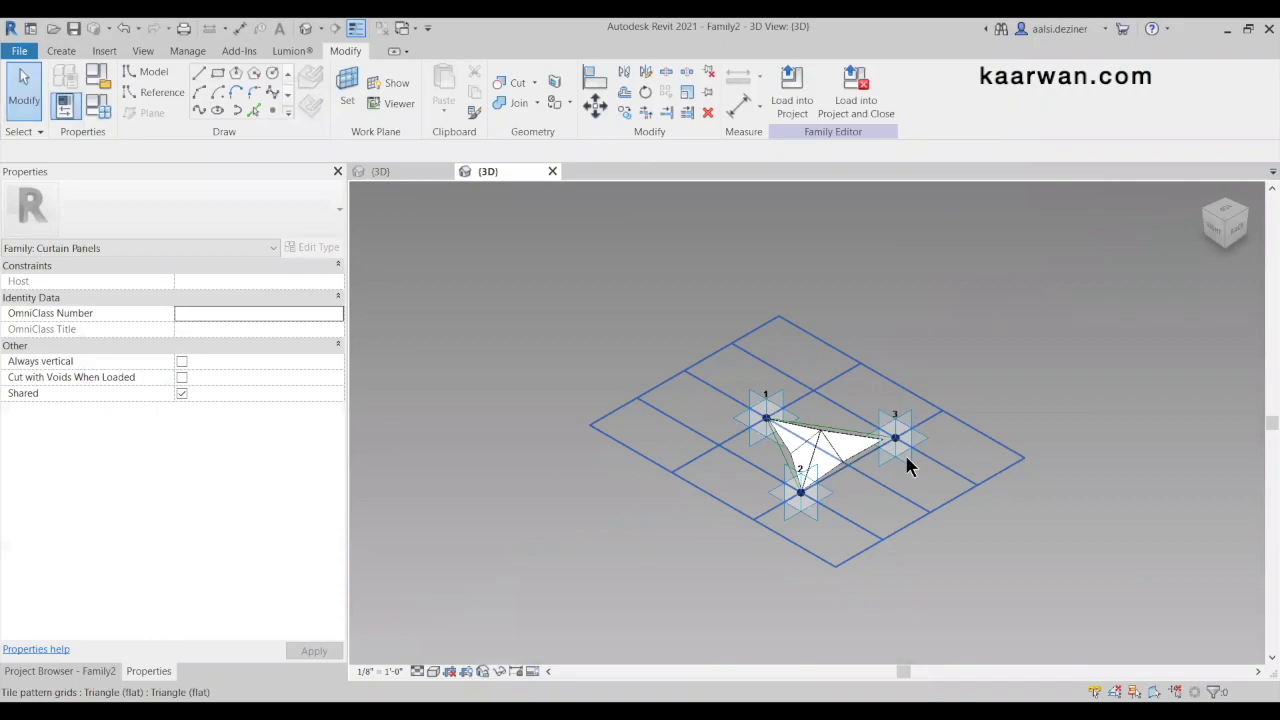
pyautogui.scroll(5, 747, 468)
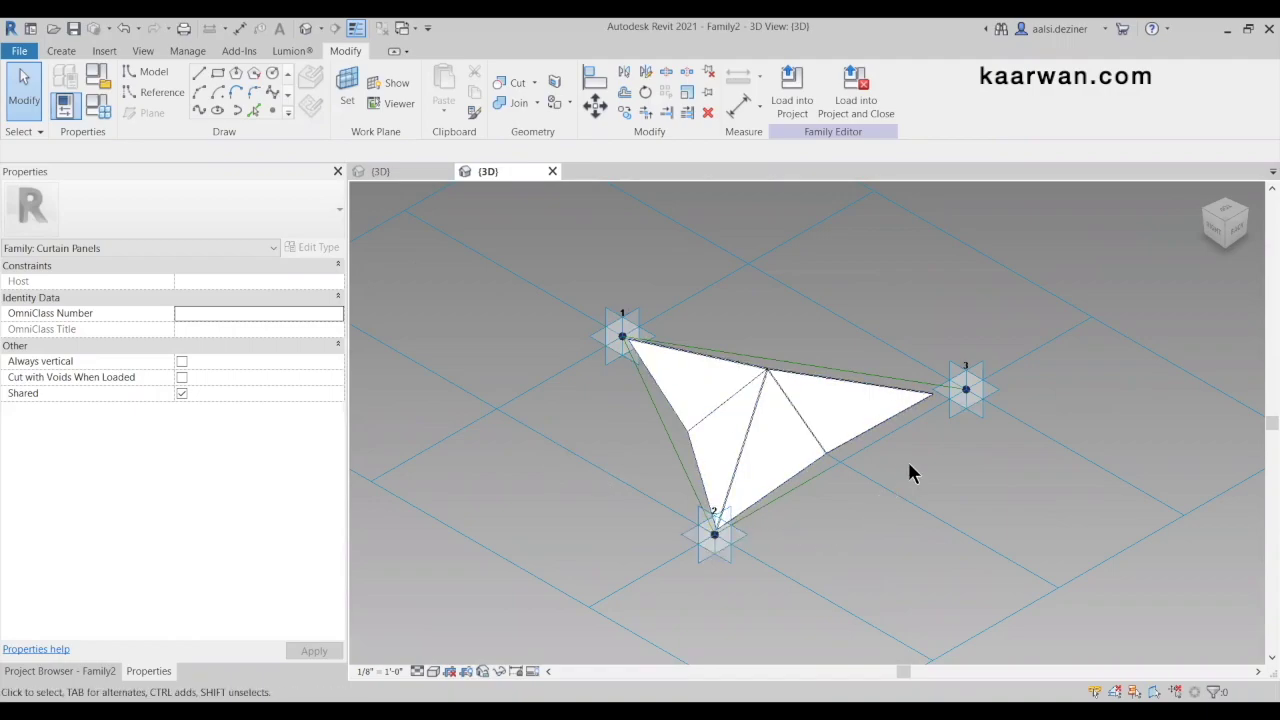
pyautogui.scroll(-1, 808, 500)
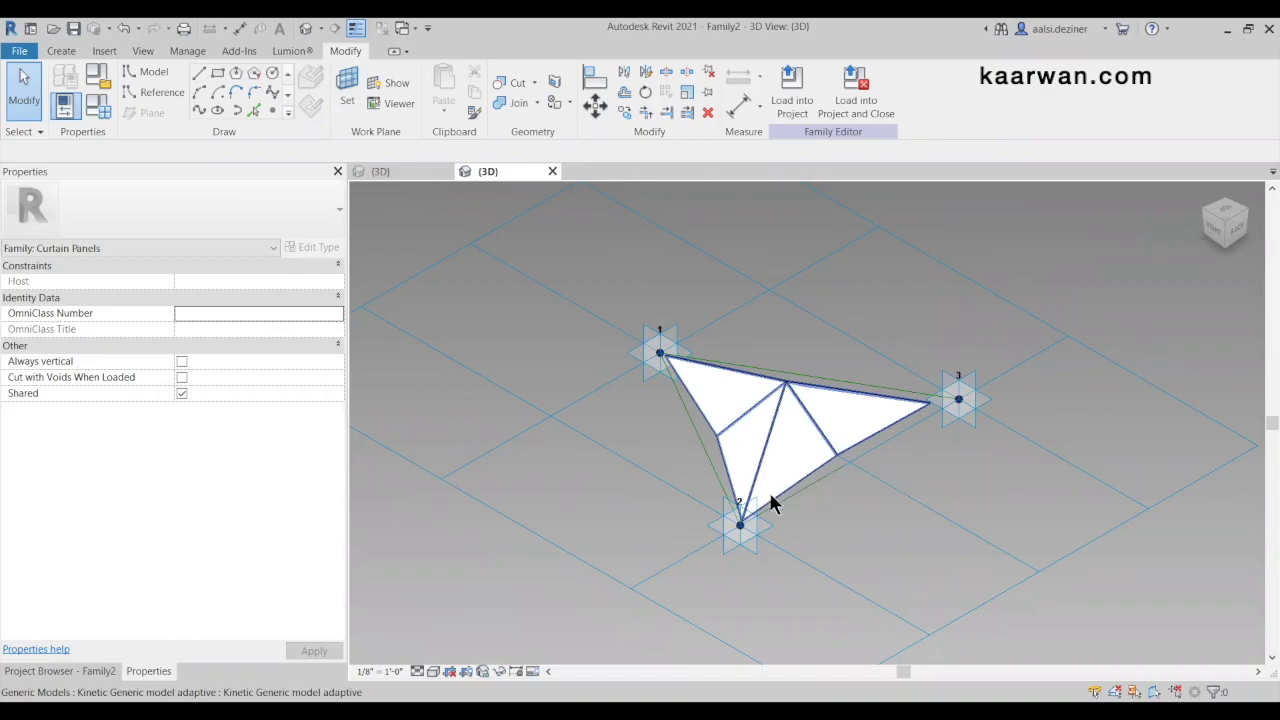
pyautogui.scroll(1, 749, 534)
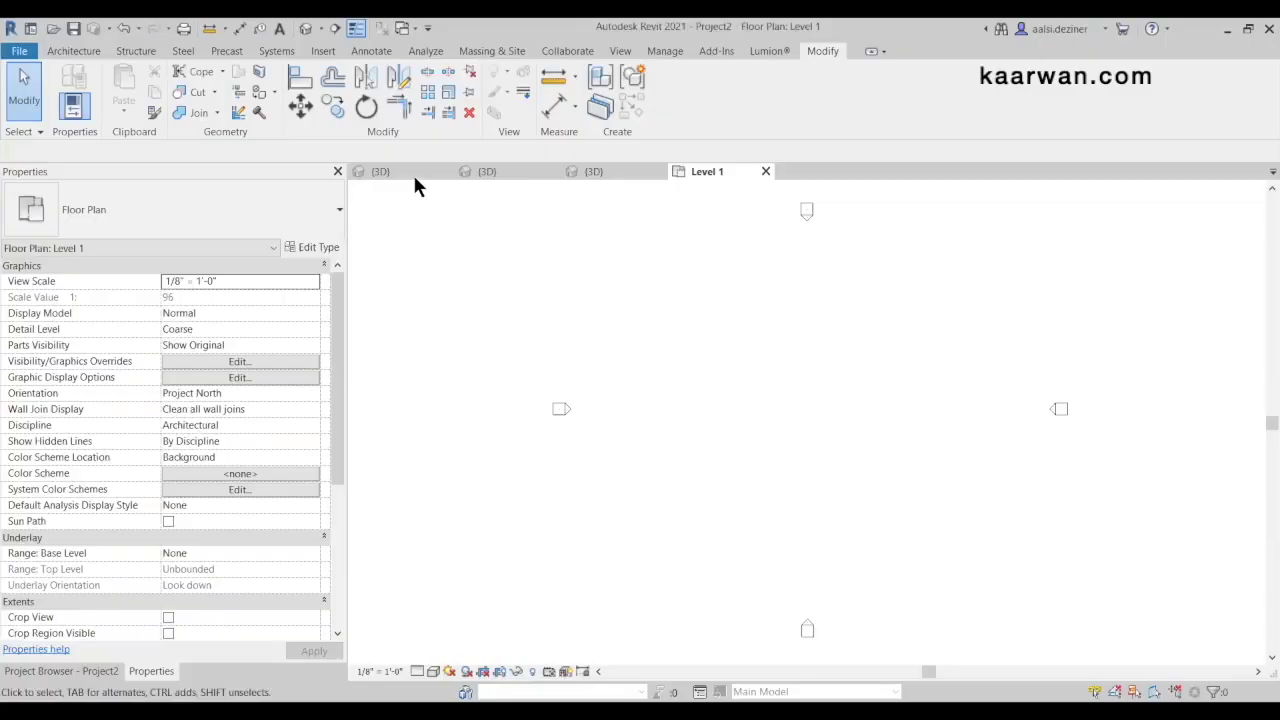
pyautogui.click(415, 178)
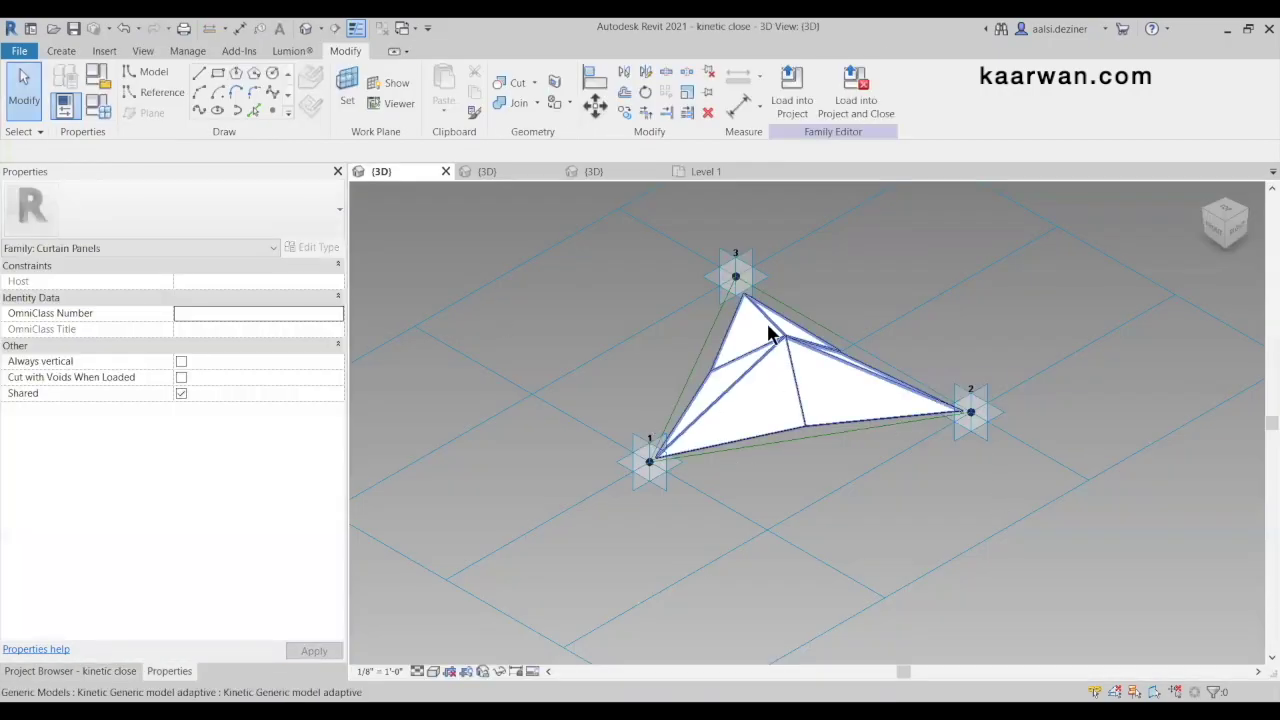
pyautogui.scroll(-3, 686, 413)
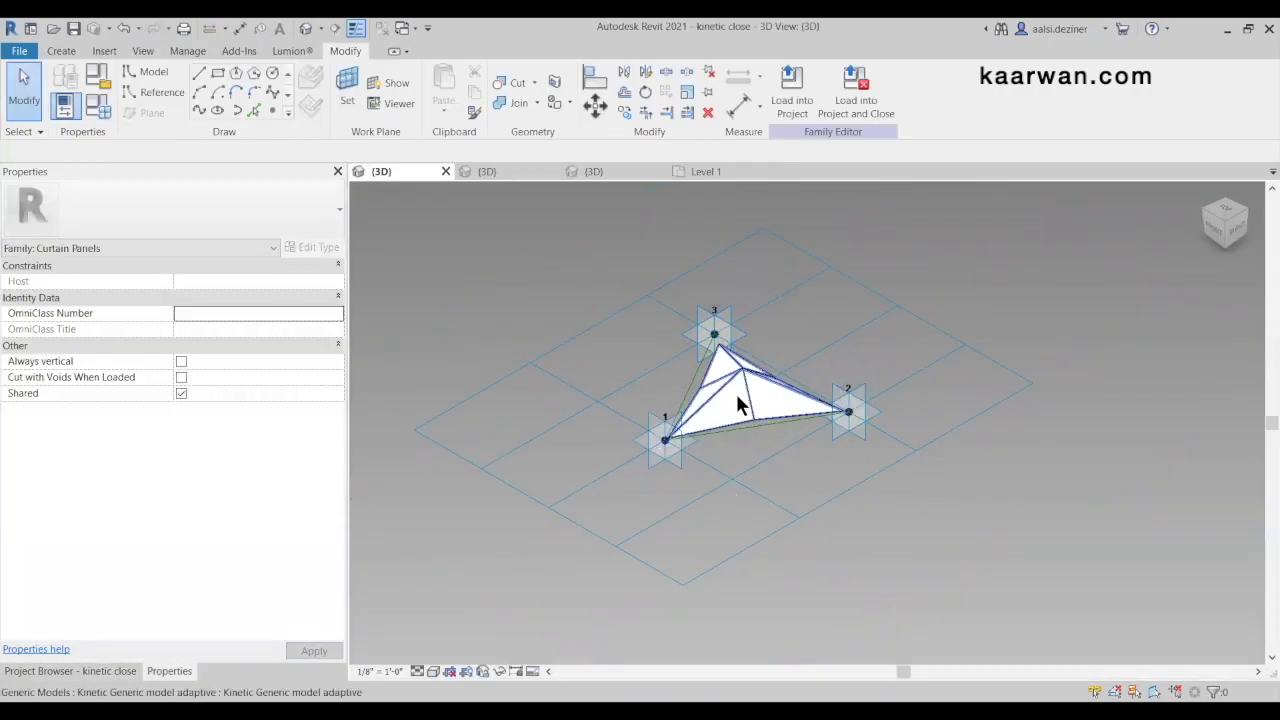
pyautogui.click(723, 178)
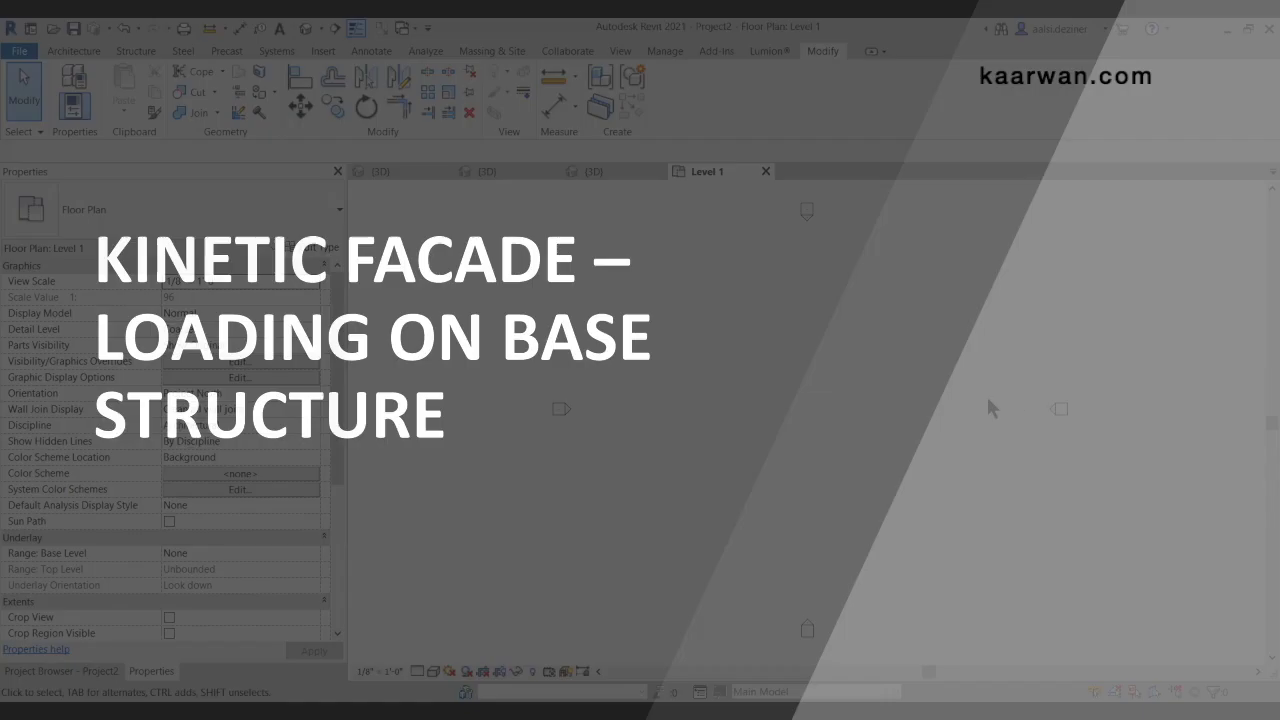
# Start an in-place mass named Mass 1 in the project's Level 1 floor plan
pyautogui.moveTo(956, 424); pyautogui.dragTo(850, 429, button='middle')
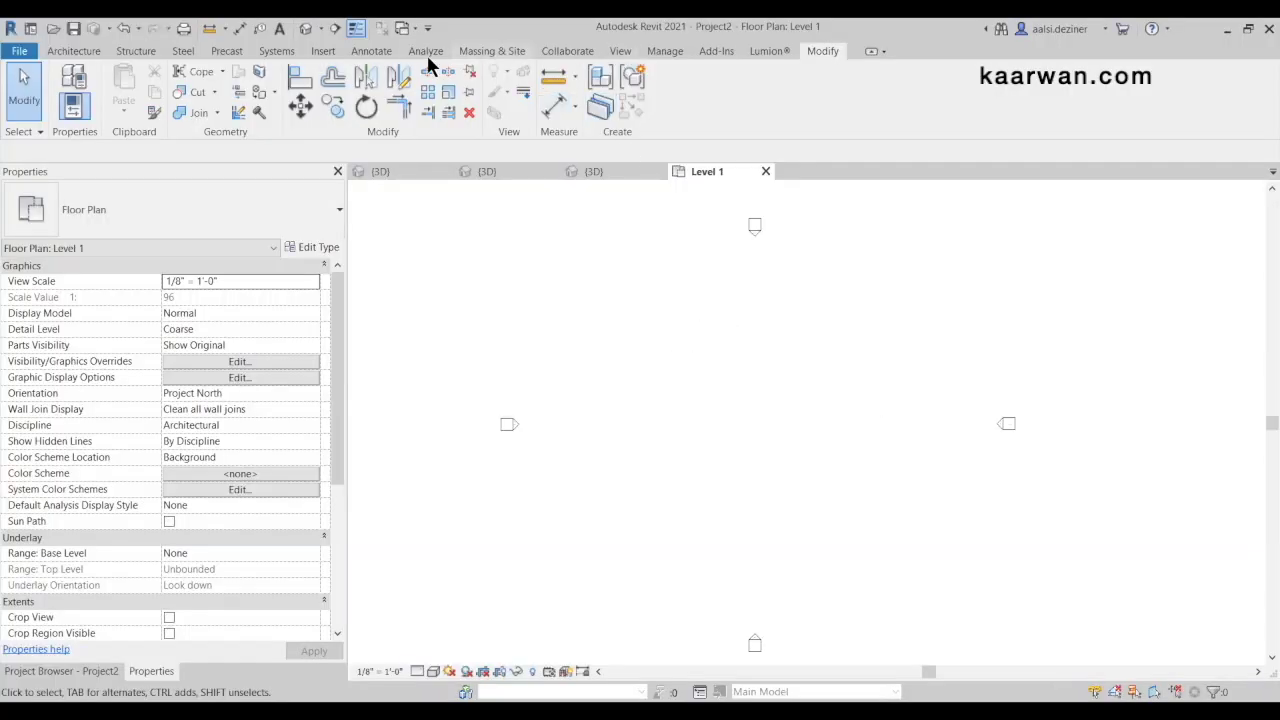
pyautogui.click(487, 52)
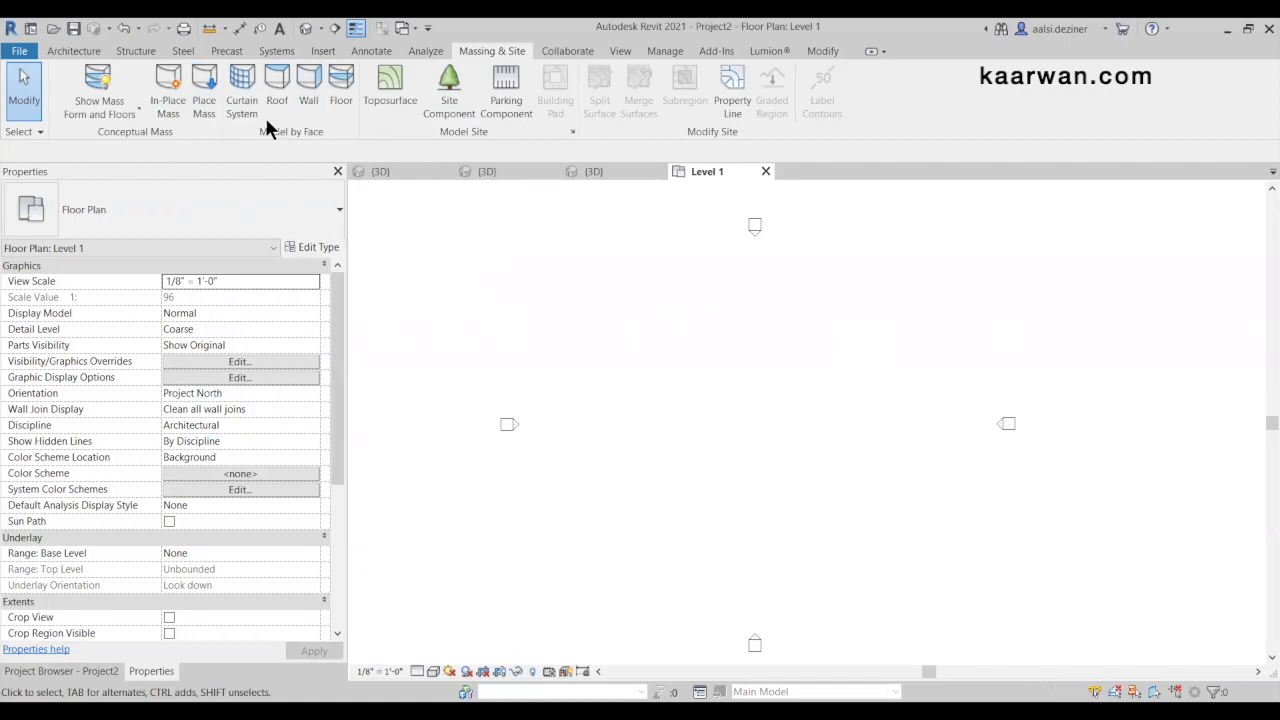
pyautogui.click(162, 100)
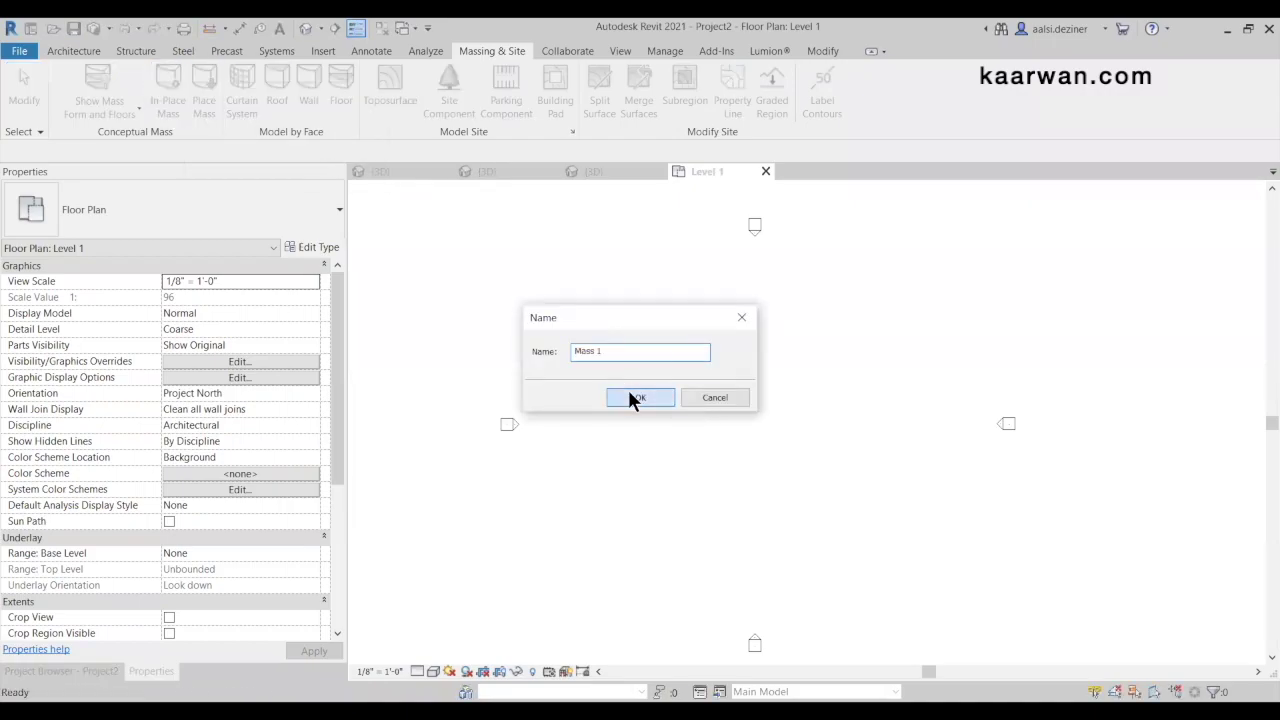
pyautogui.click(629, 391)
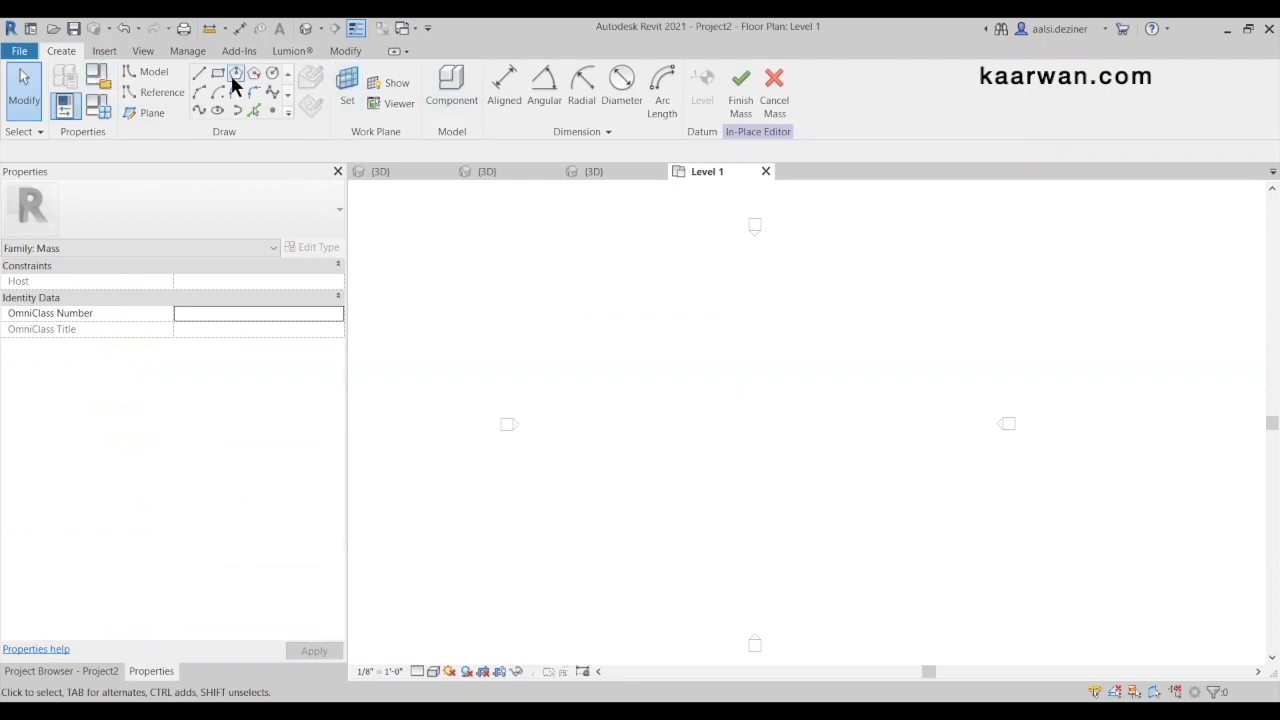
# Draw a horizontal model line 40' long on Level 1, near the middle of the plan between the elevation markers
pyautogui.click(196, 78)
pyautogui.click(711, 434)
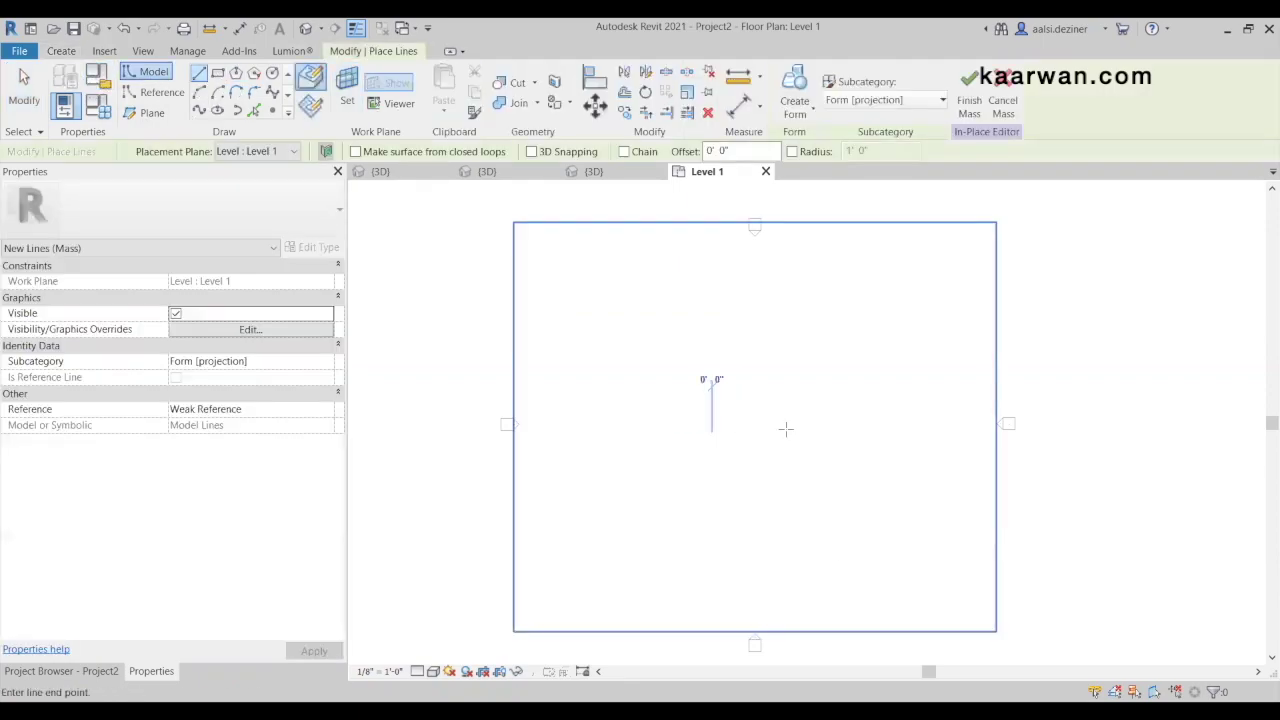
pyautogui.click(831, 434)
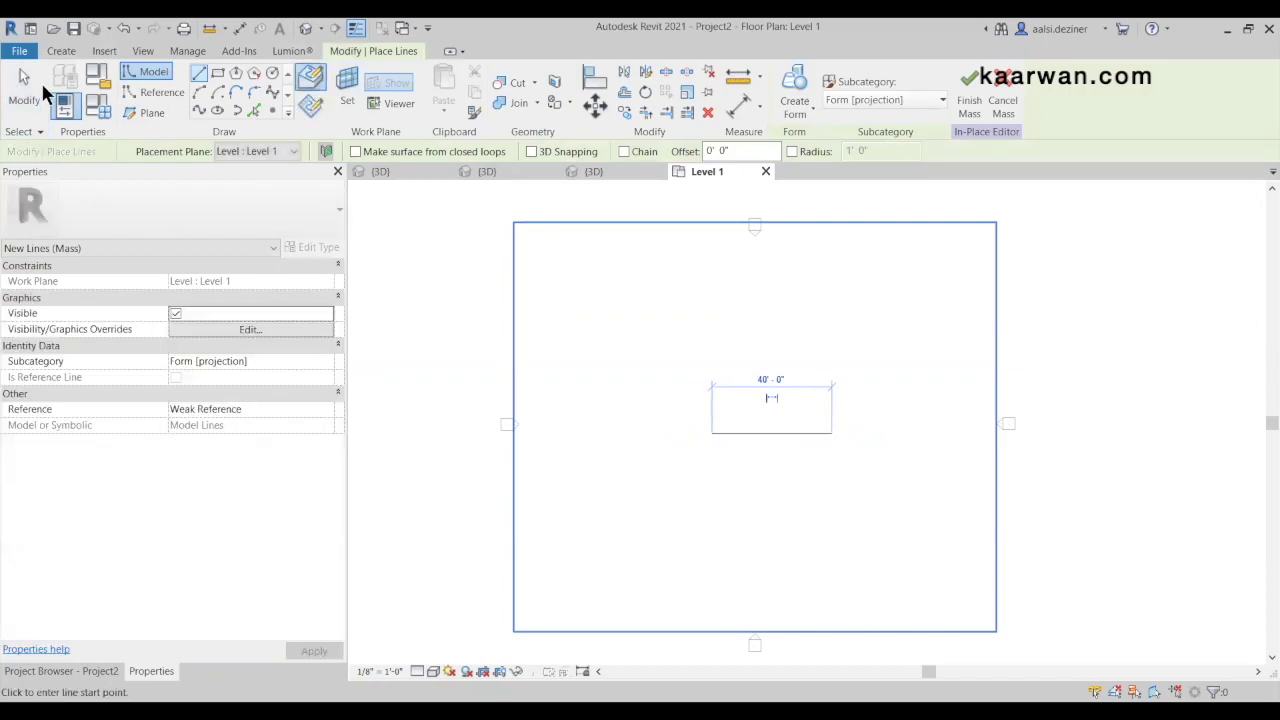
pyautogui.click(26, 88)
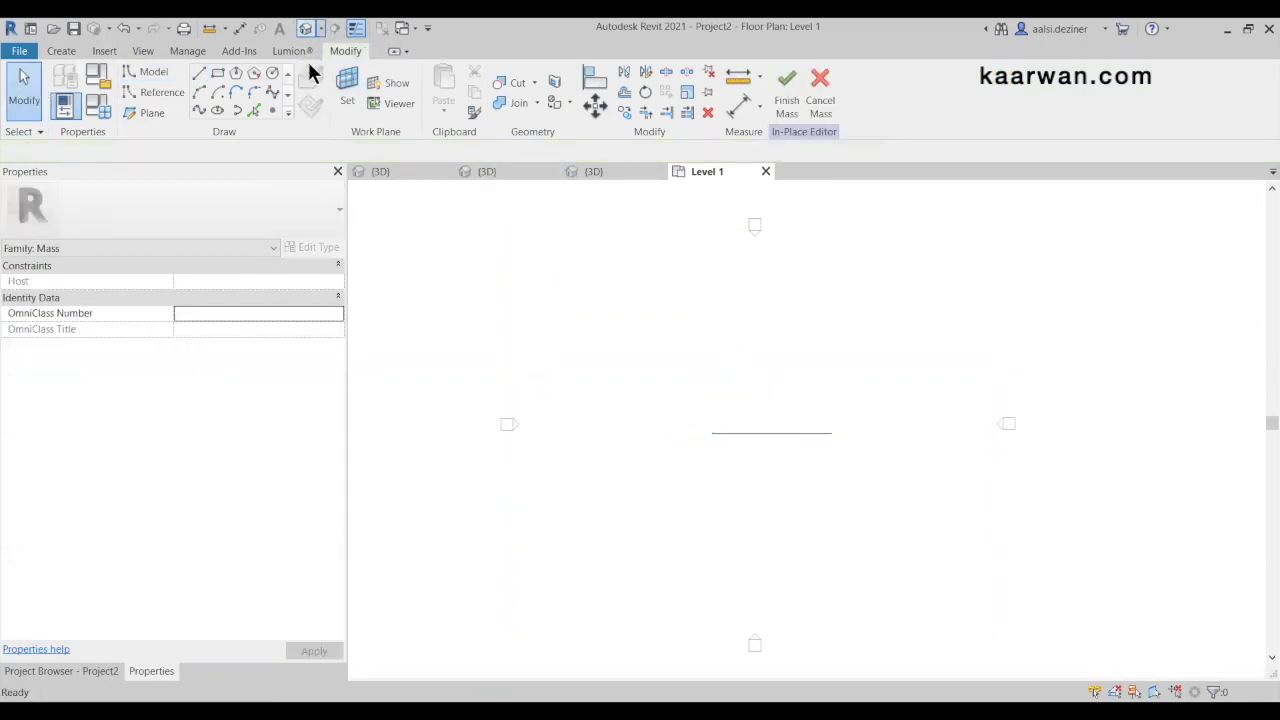
# Create a vertical surface form from the 40' line in 3D and stretch its upper edge upward to make it taller
pyautogui.click(831, 446)
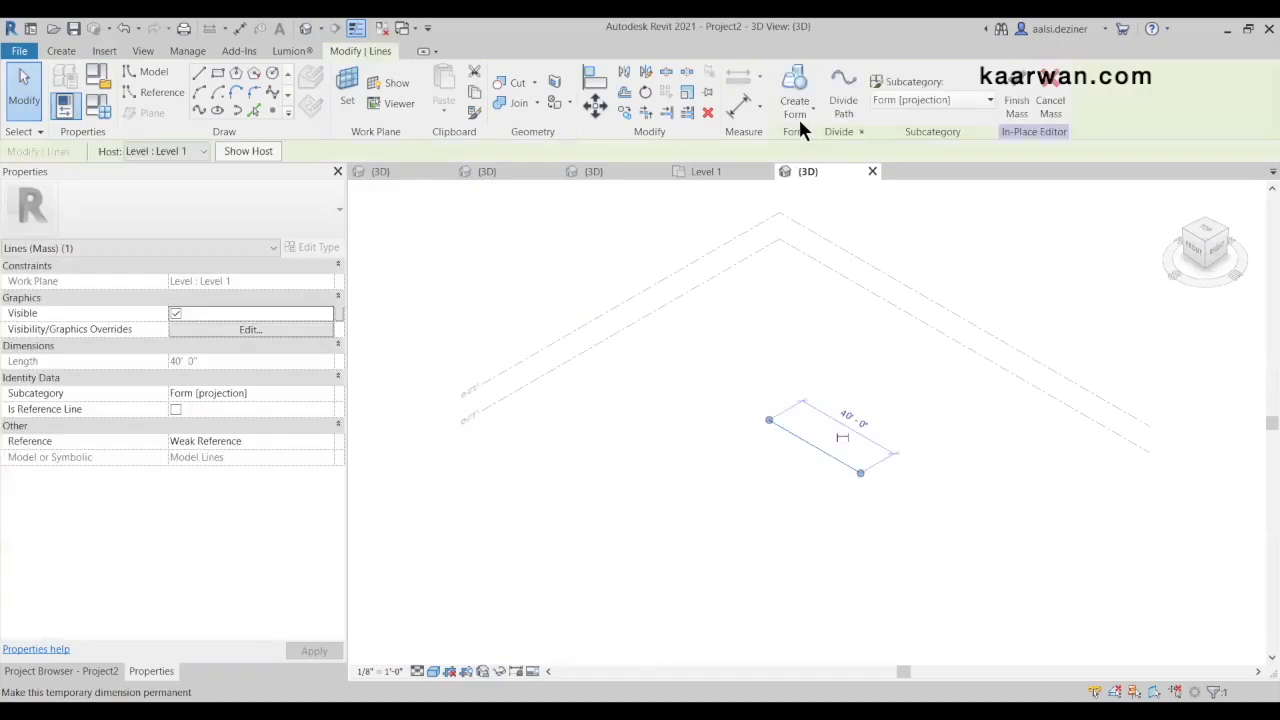
pyautogui.click(800, 114)
pyautogui.click(818, 140)
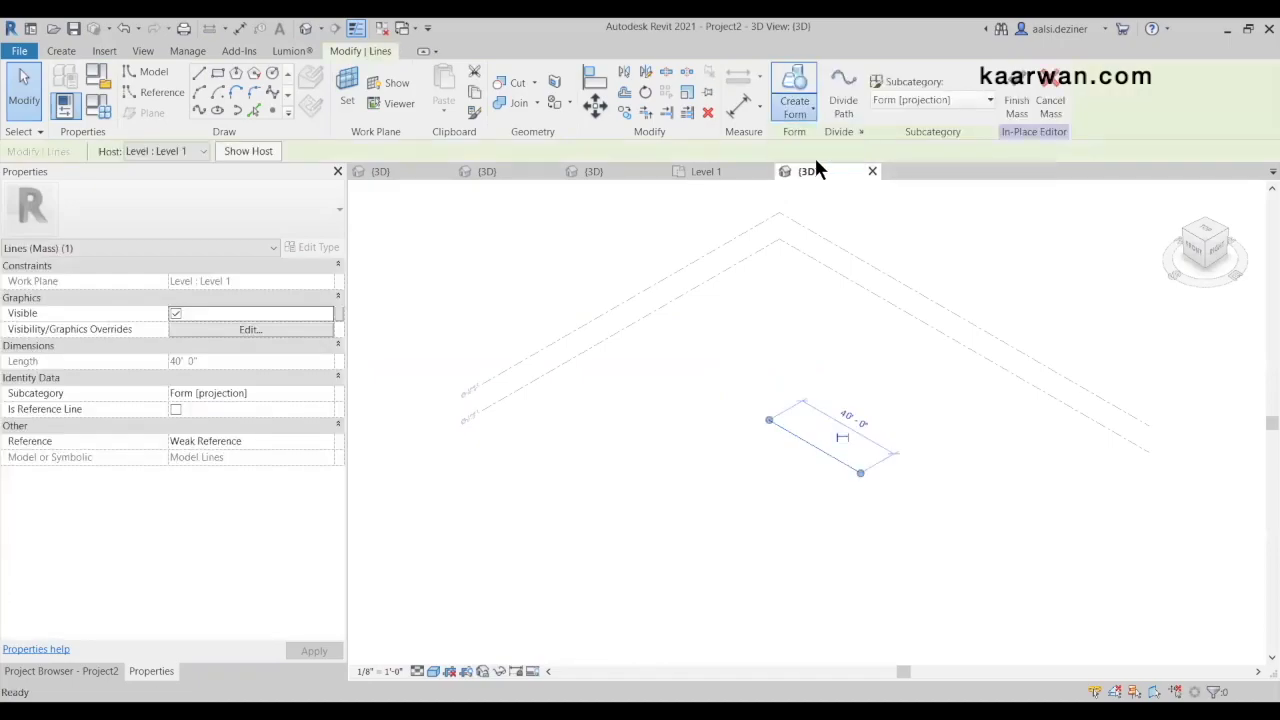
pyautogui.click(826, 415)
pyautogui.moveTo(814, 395); pyautogui.dragTo(810, 275)
pyautogui.click(845, 296)
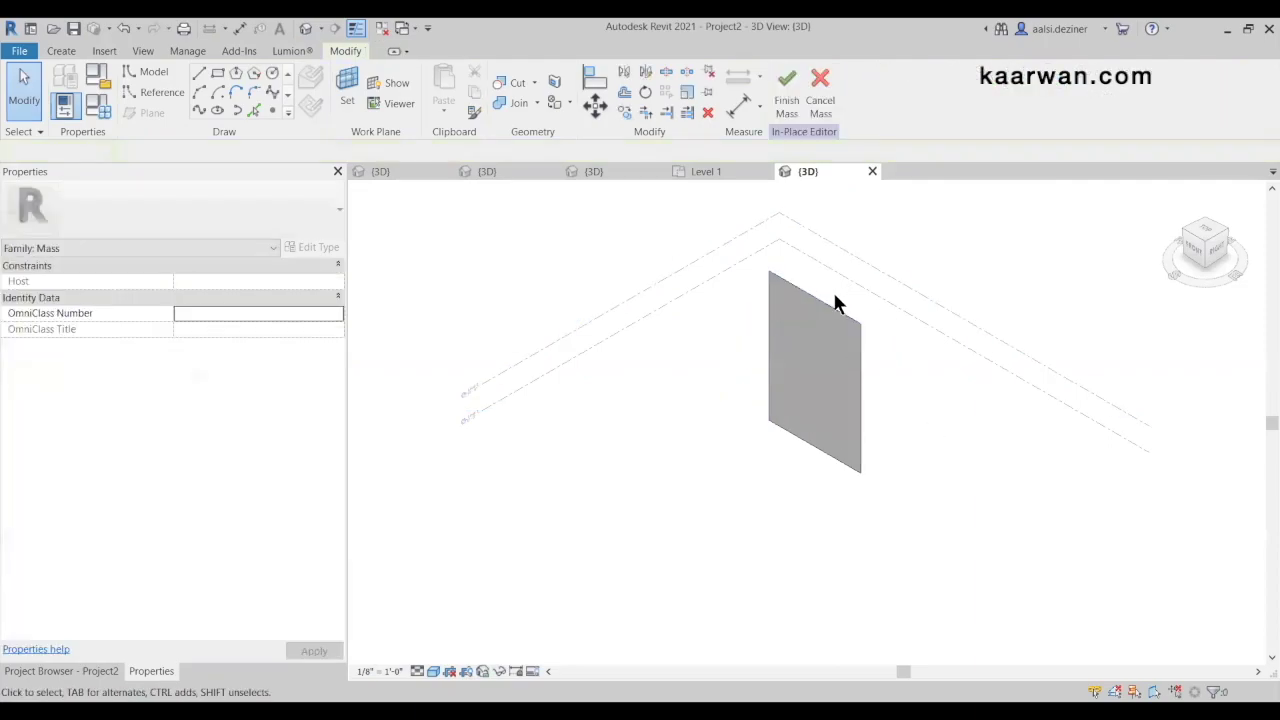
# Divide the vertical surface form into a UV grid using Divide Surface
pyautogui.scroll(3, 838, 300)
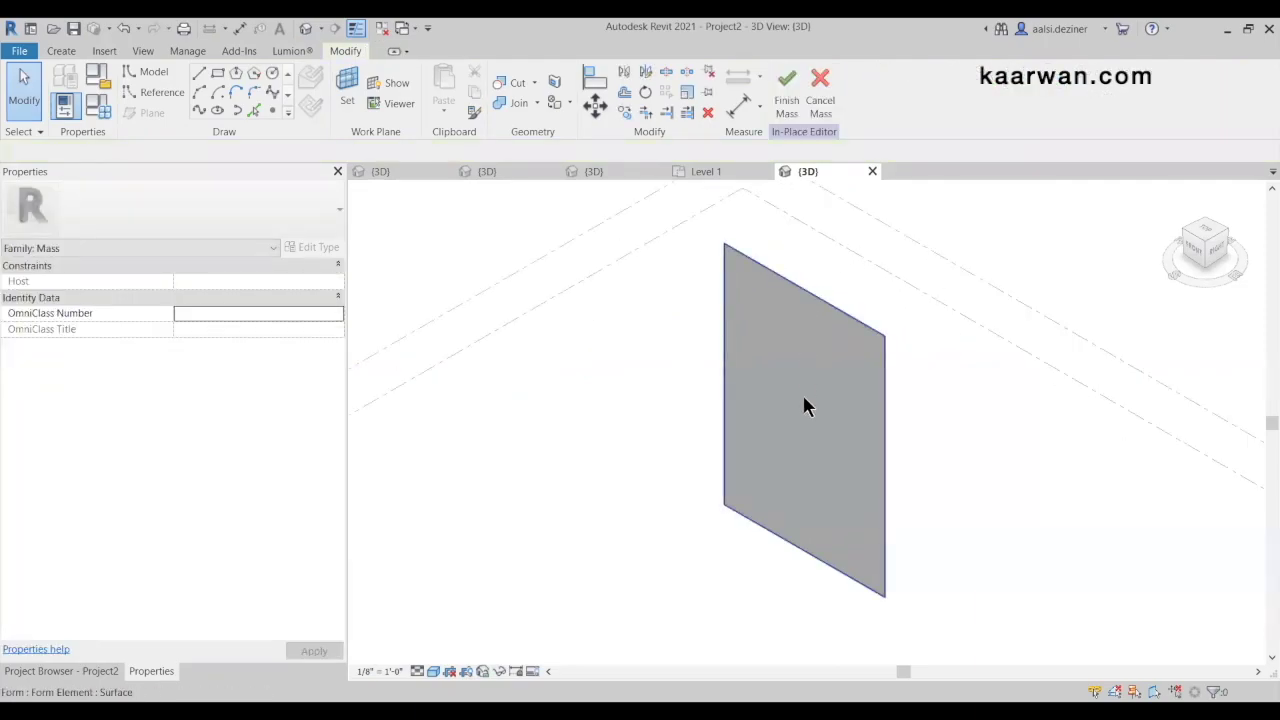
pyautogui.click(839, 504)
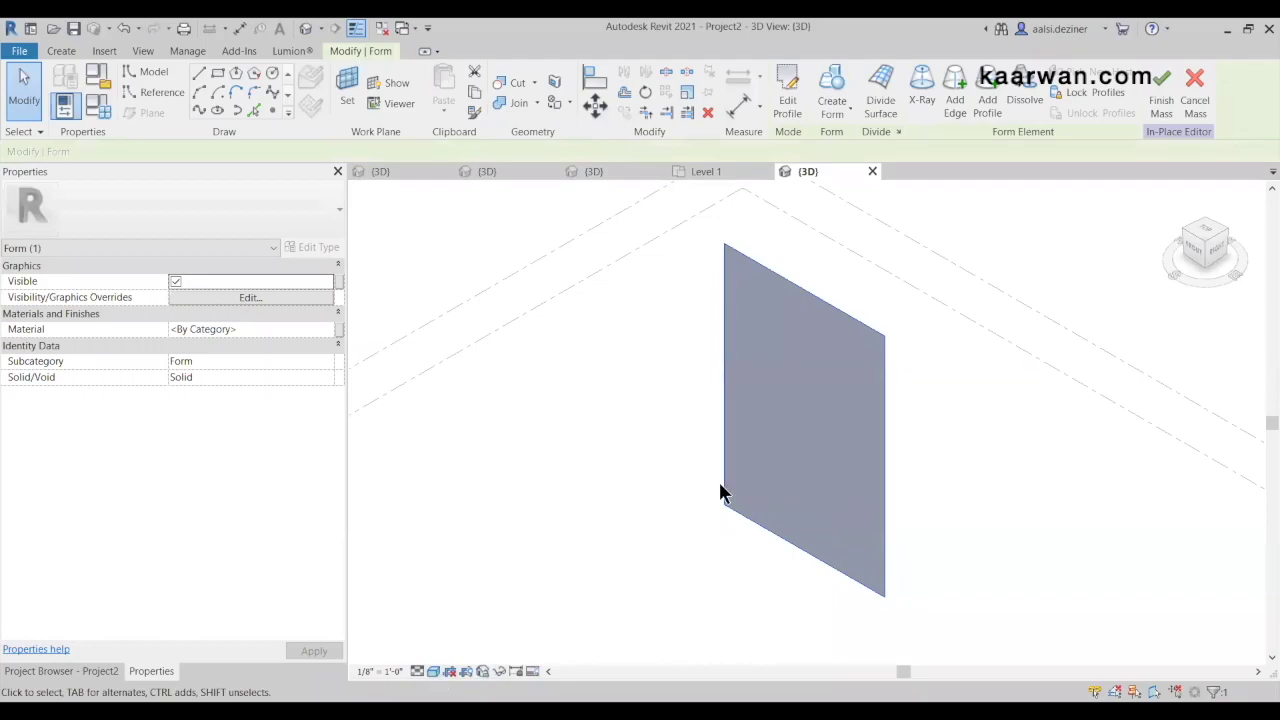
pyautogui.click(434, 672)
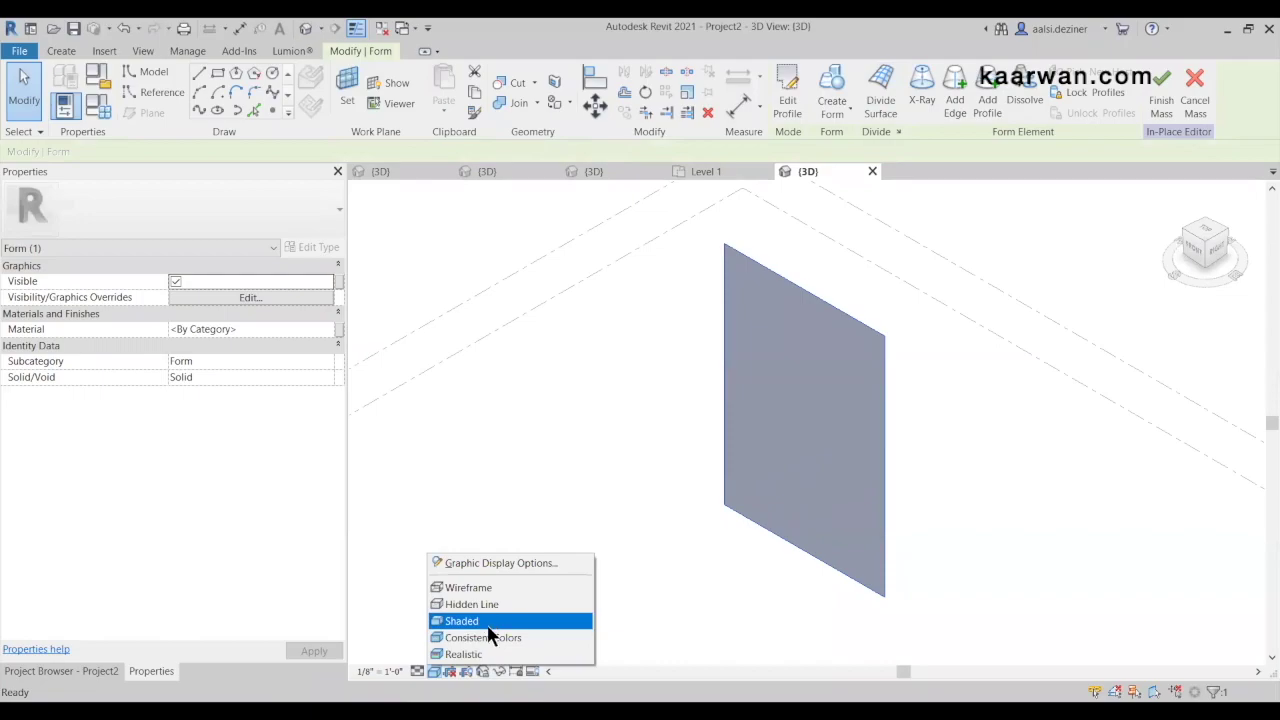
pyautogui.click(959, 516)
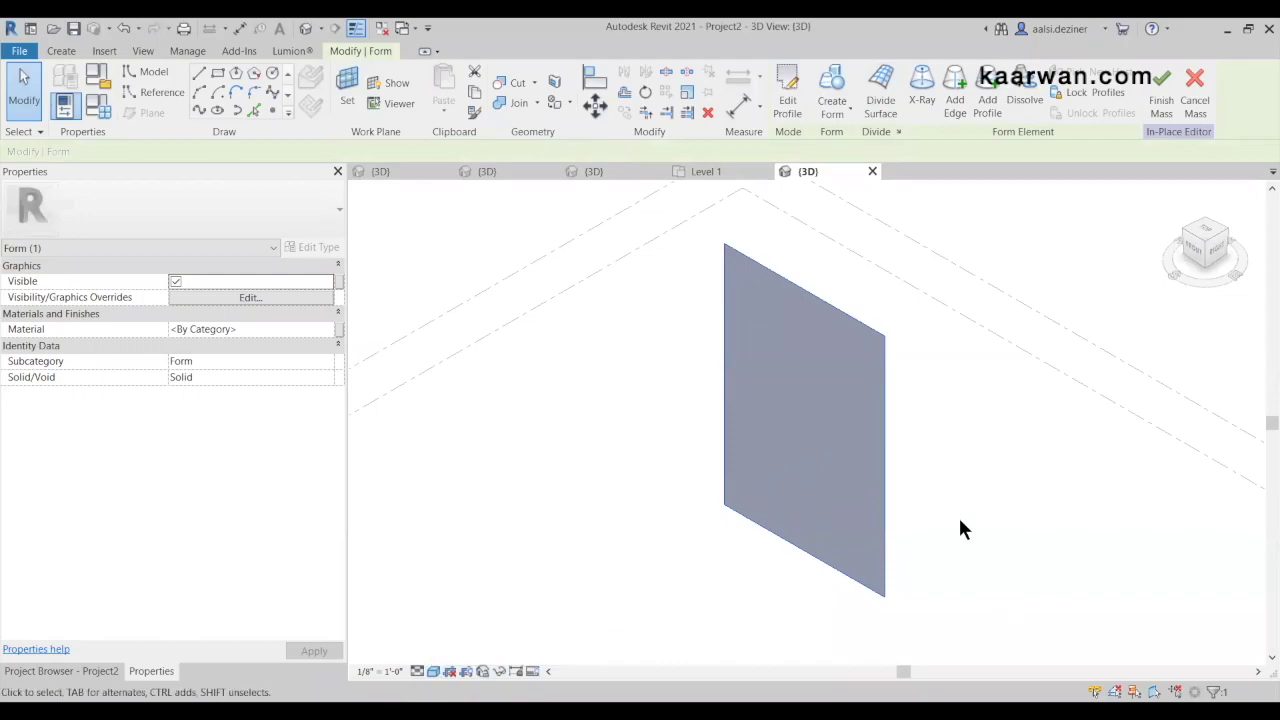
pyautogui.click(769, 423)
pyautogui.click(887, 90)
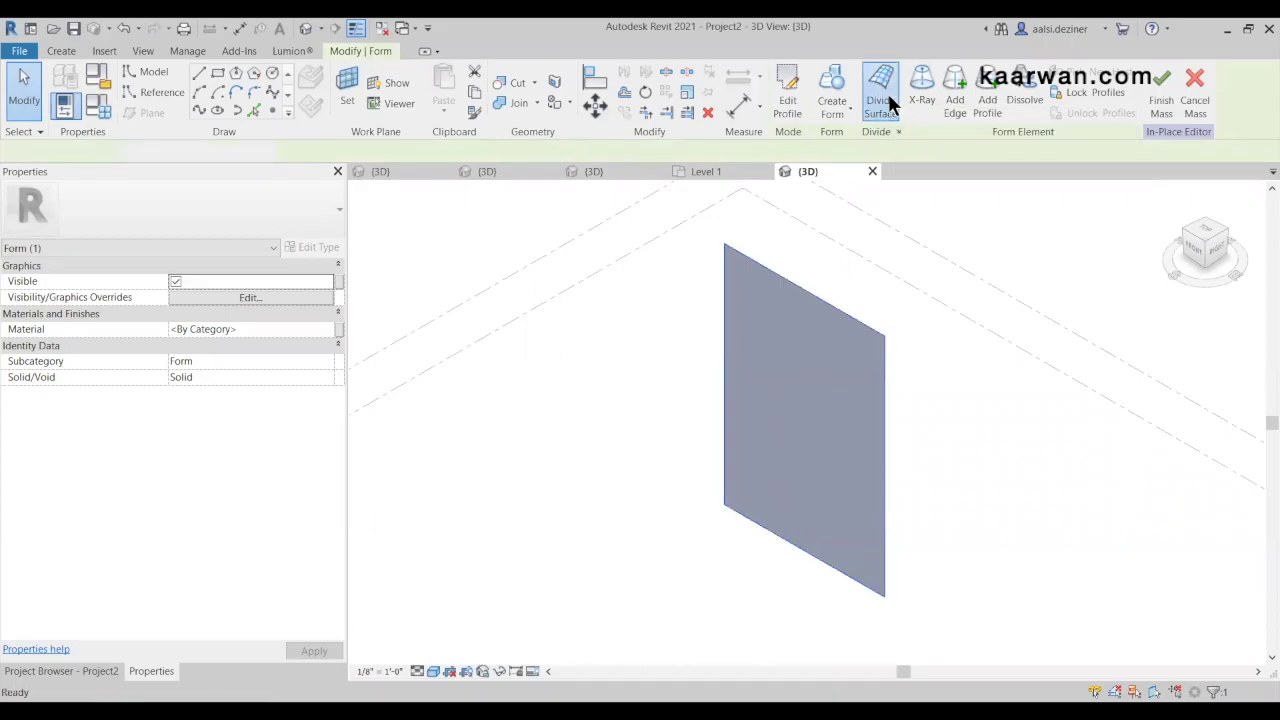
pyautogui.click(1022, 482)
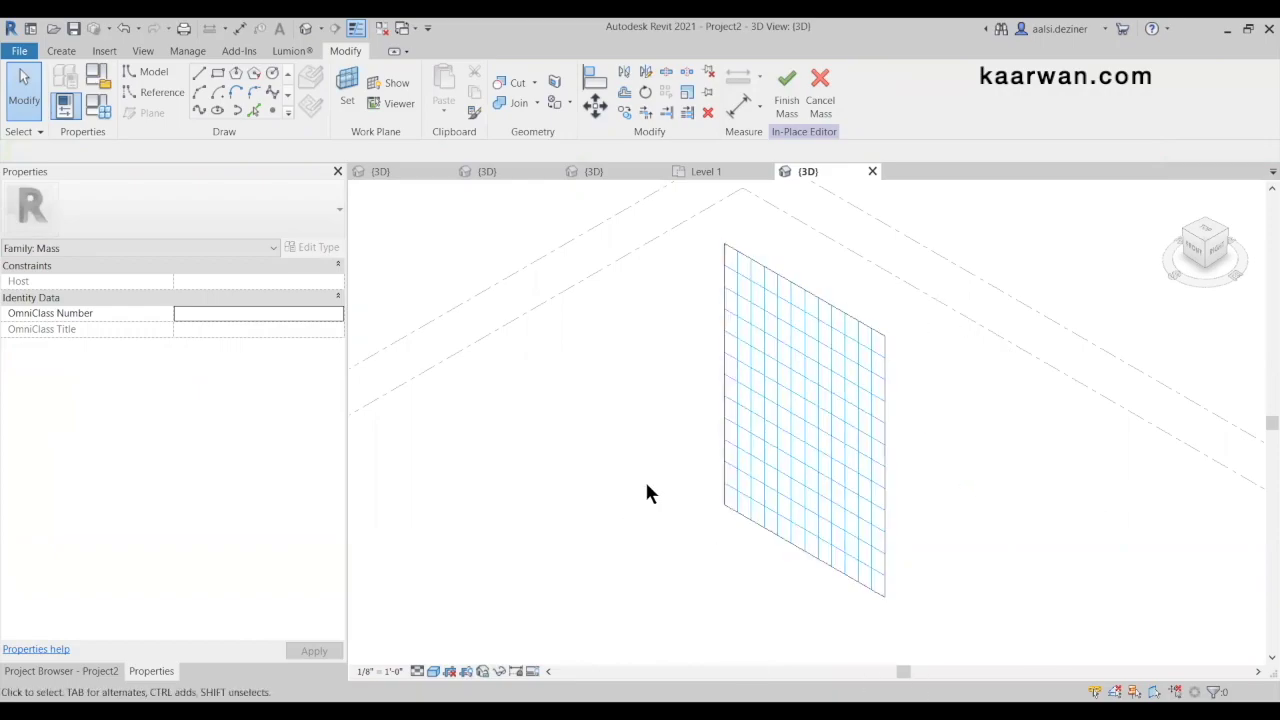
# Apply the Triangle (flat) pattern to the divided surface
pyautogui.scroll(-2, 758, 491)
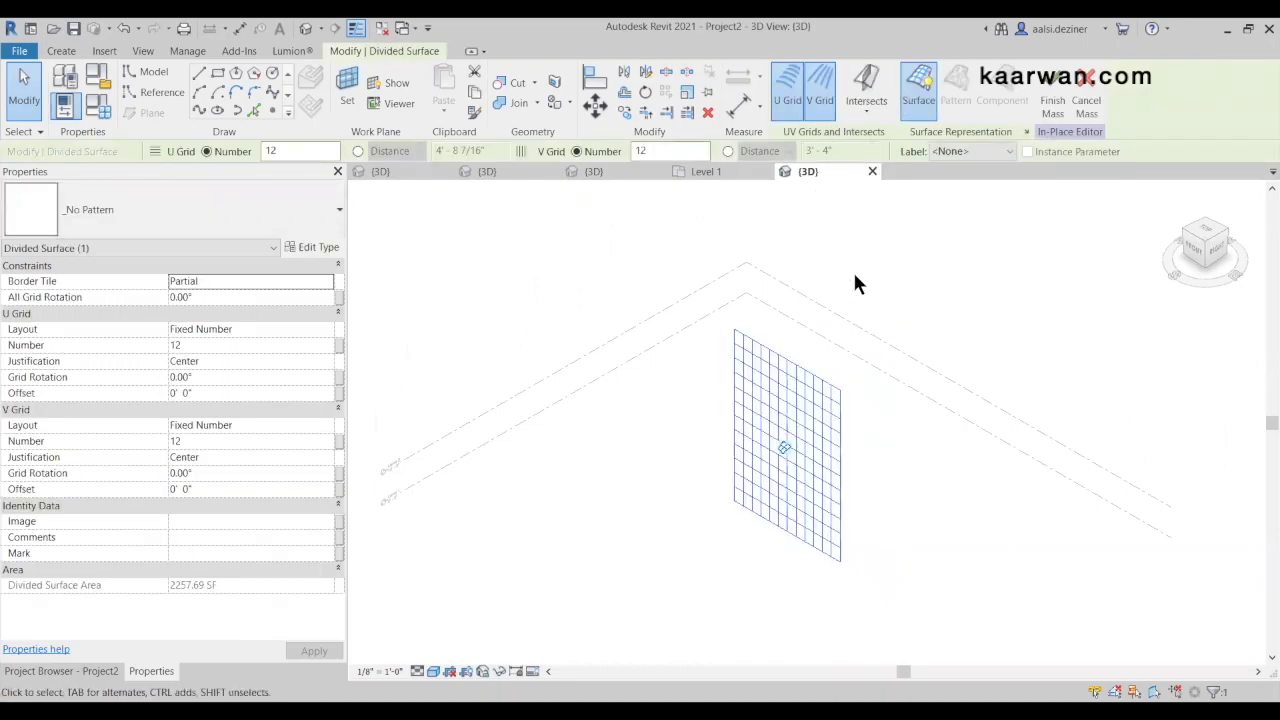
pyautogui.click(896, 502)
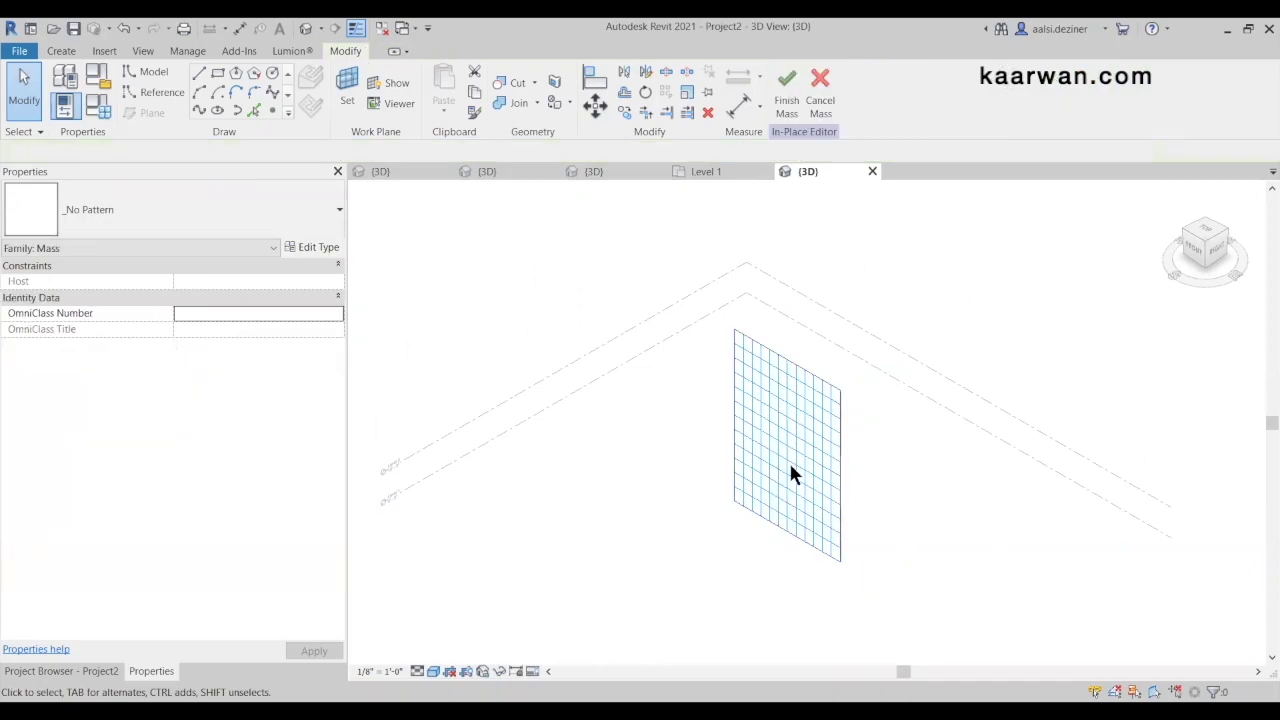
pyautogui.click(792, 490)
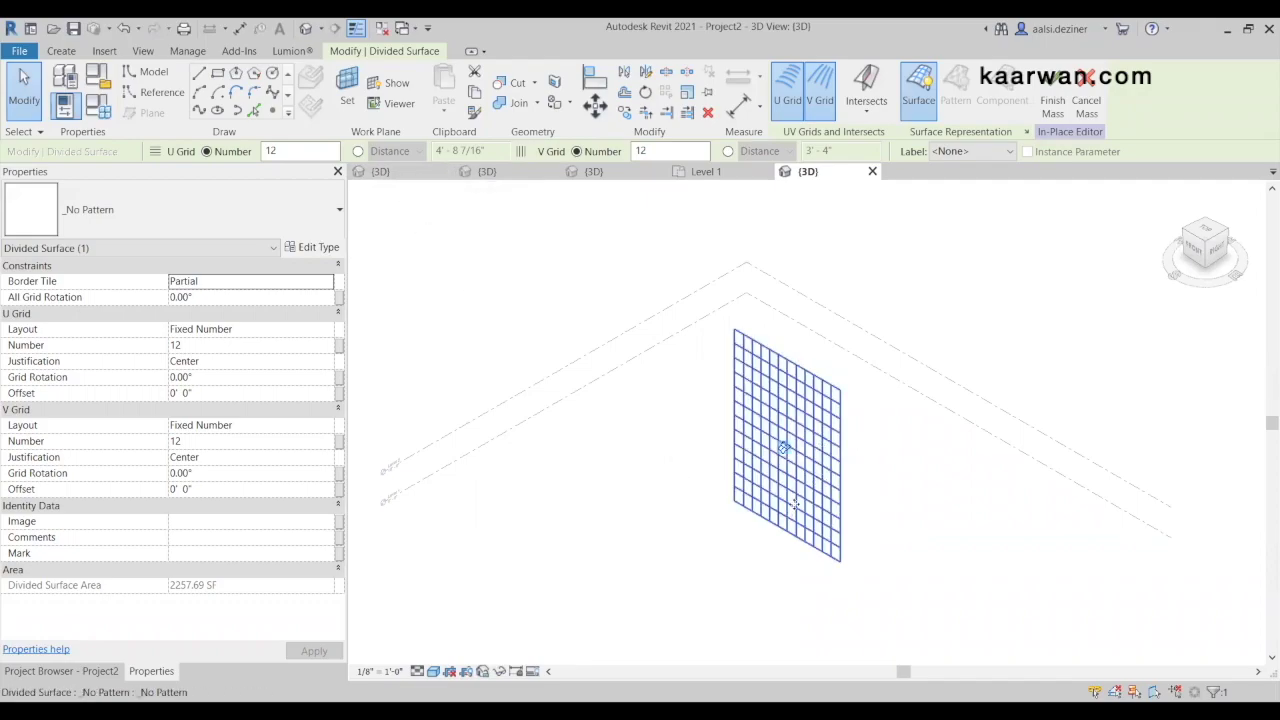
pyautogui.click(180, 232)
pyautogui.scroll(-5, 146, 507)
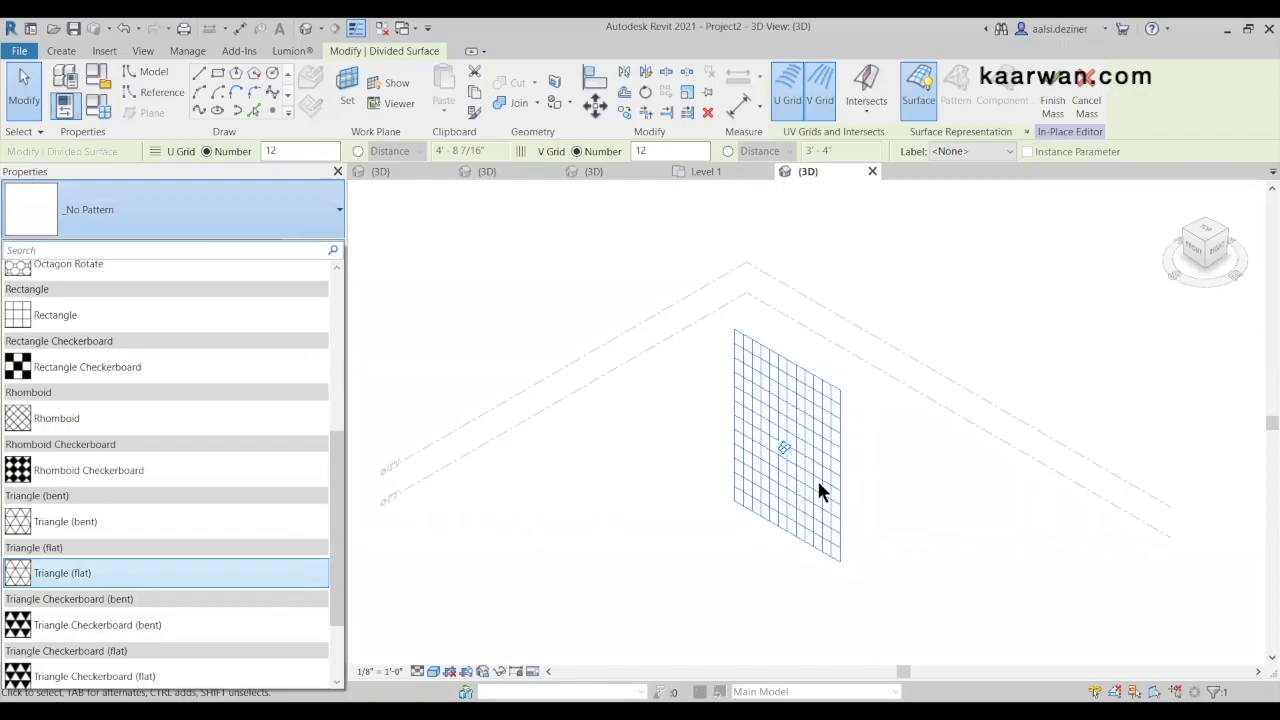
pyautogui.click(923, 483)
# Examine the triangular pattern on both sides of the divided surface, close up and as a whole
pyautogui.scroll(3, 736, 340)
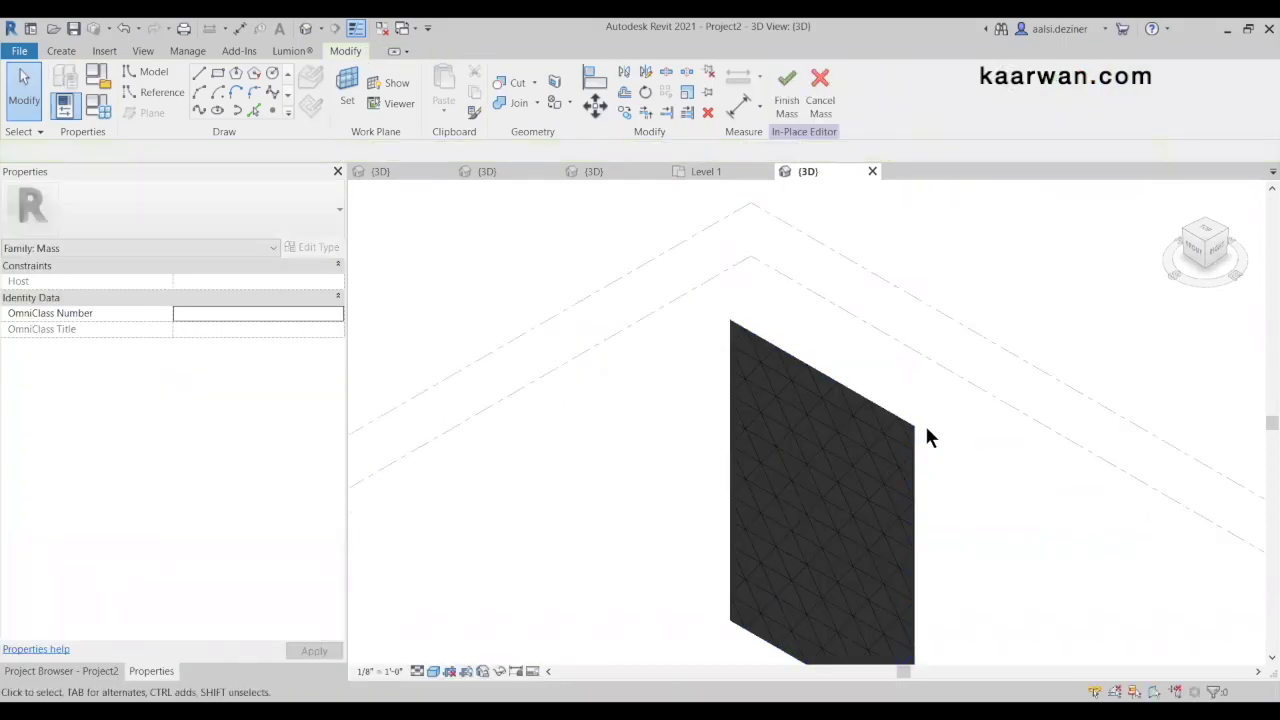
pyautogui.scroll(5, 766, 477)
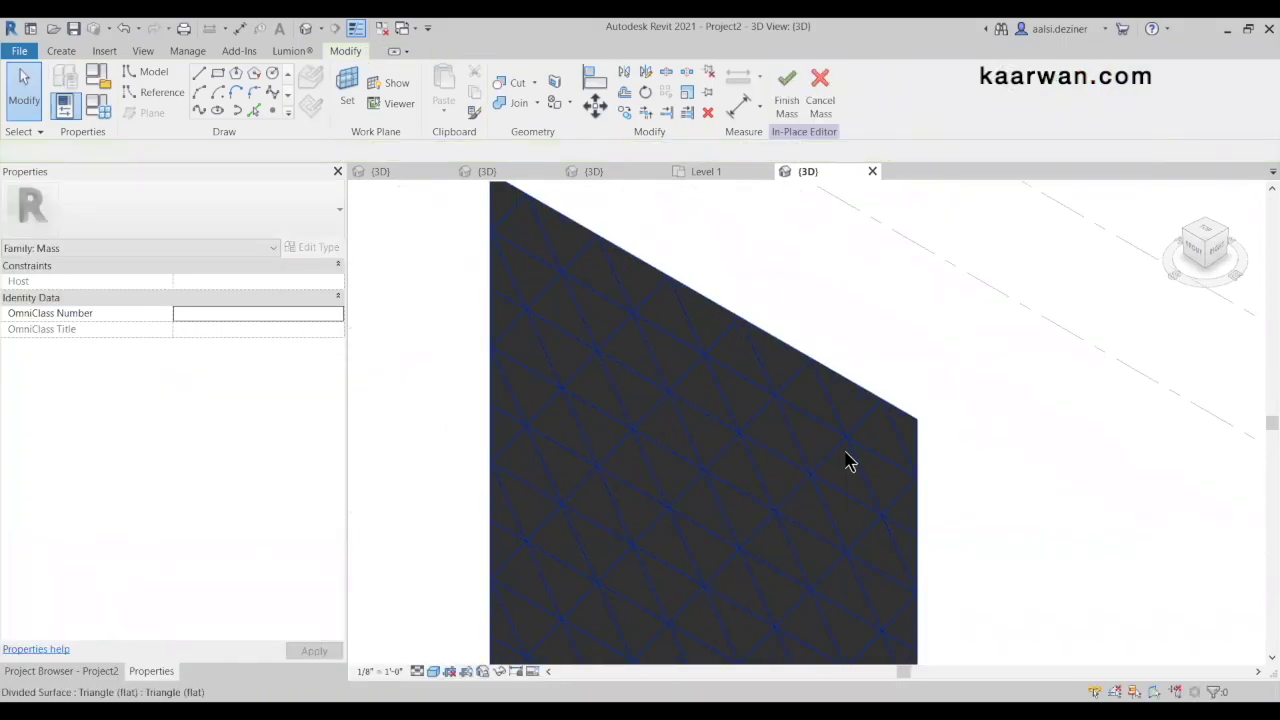
pyautogui.scroll(2, 847, 462)
pyautogui.scroll(-4, 847, 462)
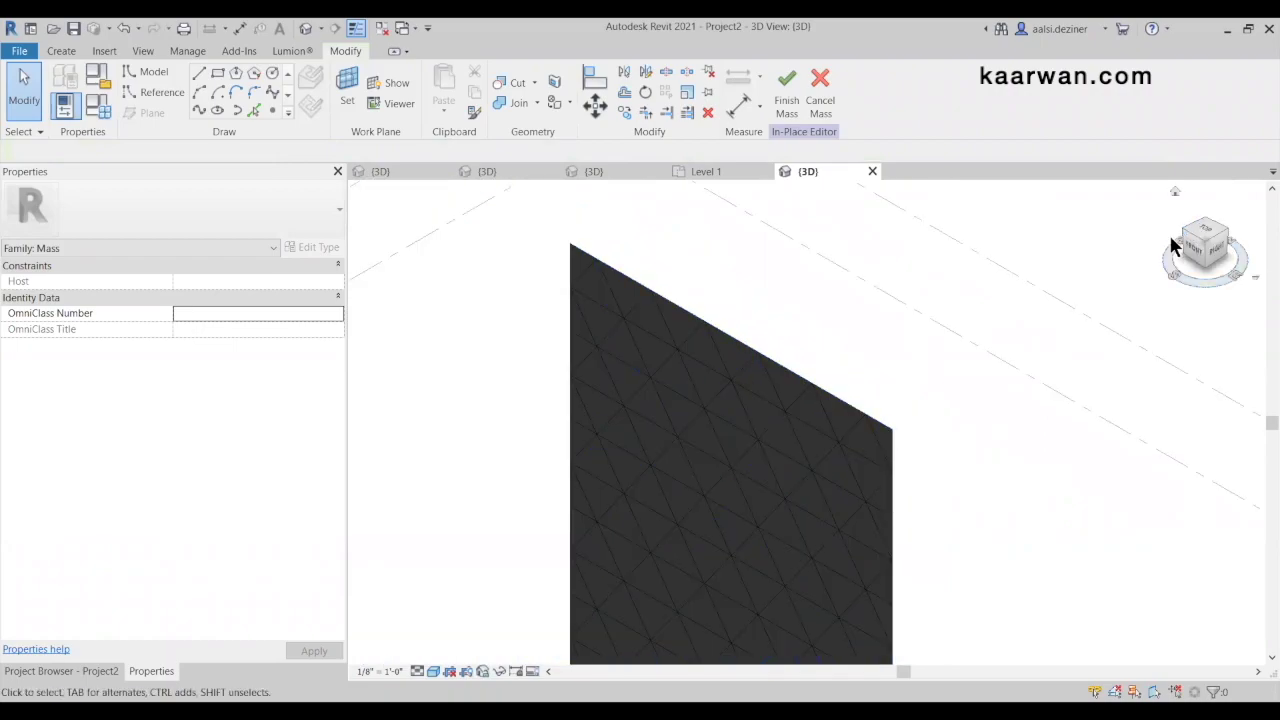
pyautogui.scroll(-5, 746, 591)
pyautogui.scroll(6, 751, 454)
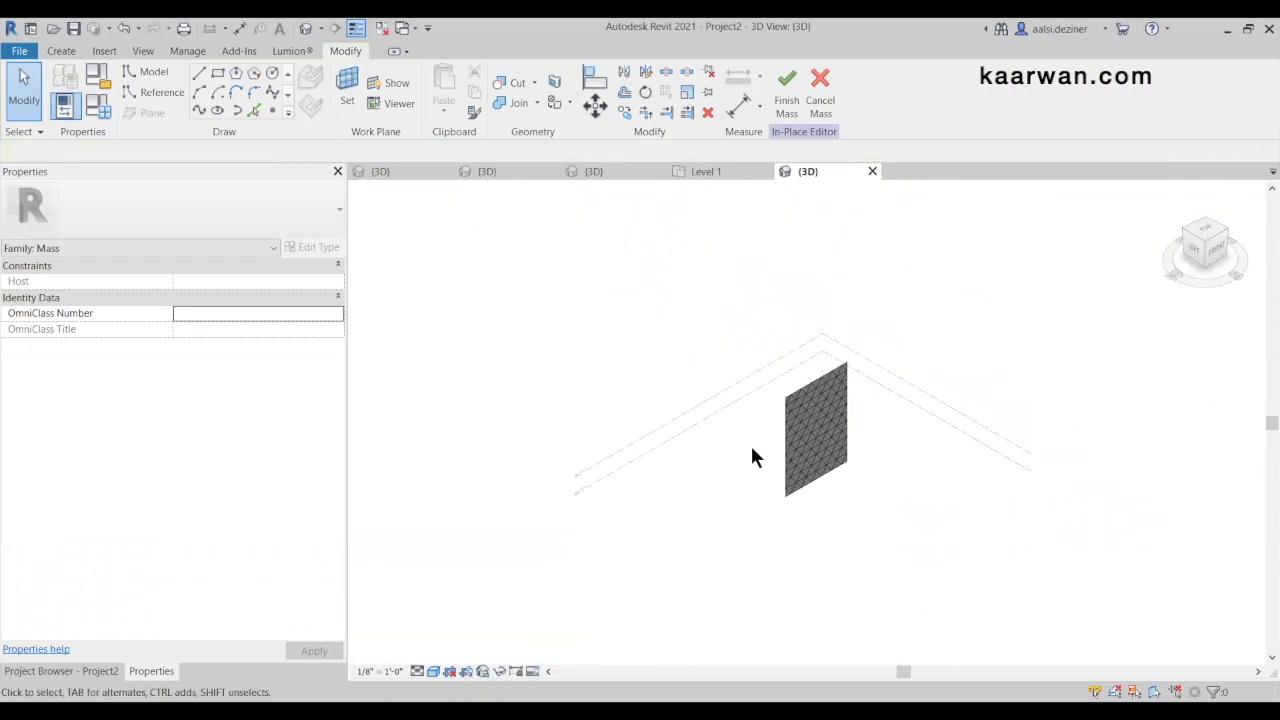
pyautogui.scroll(2, 760, 323)
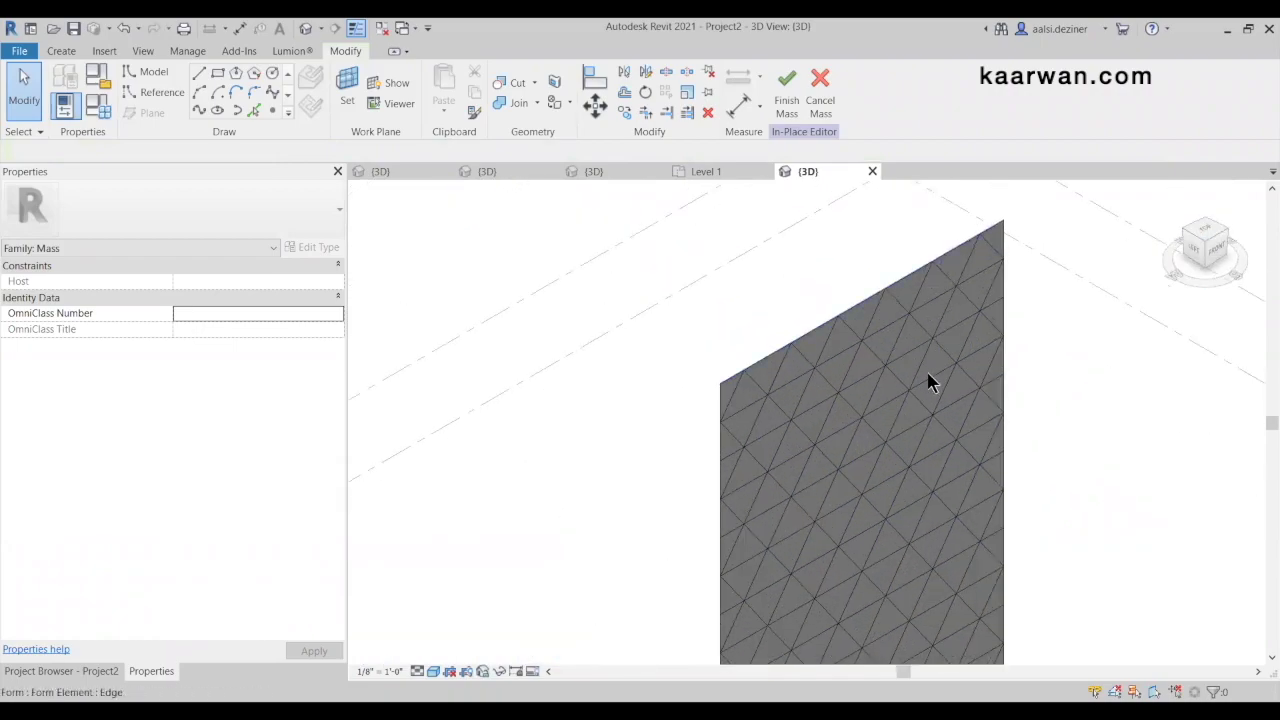
pyautogui.scroll(-4, 757, 400)
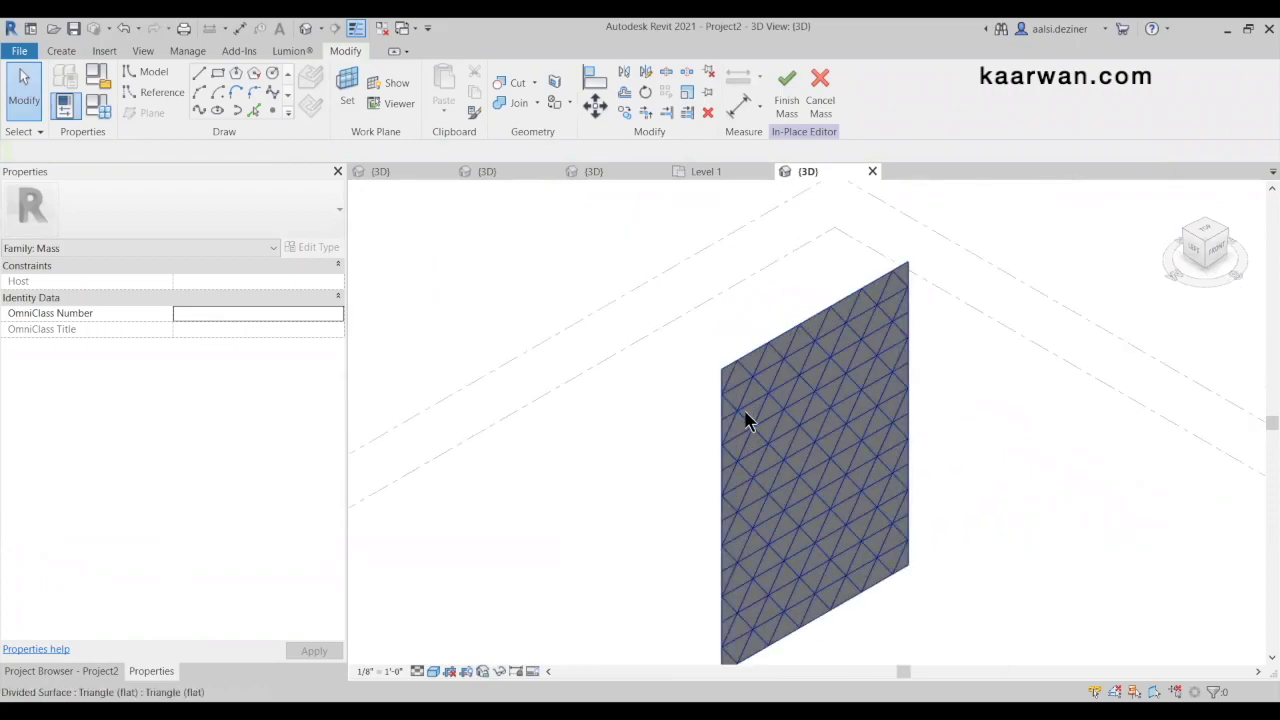
pyautogui.scroll(4, 745, 410)
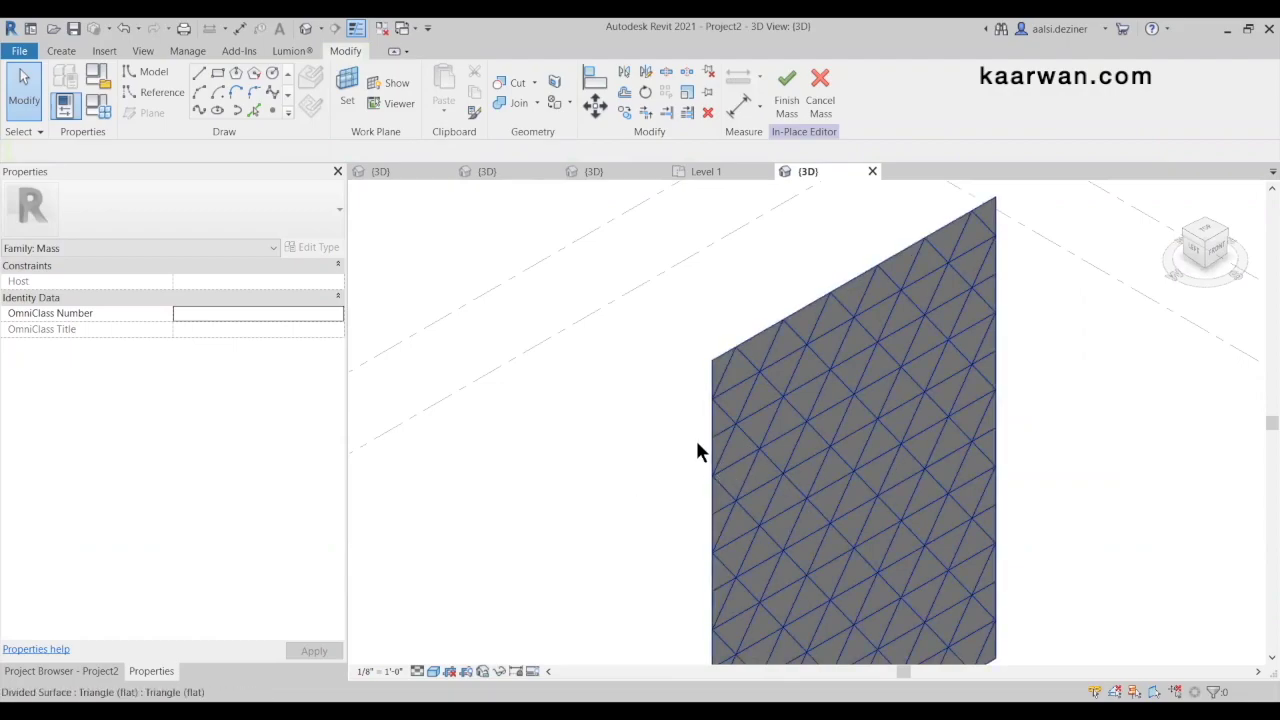
pyautogui.scroll(-1, 640, 437)
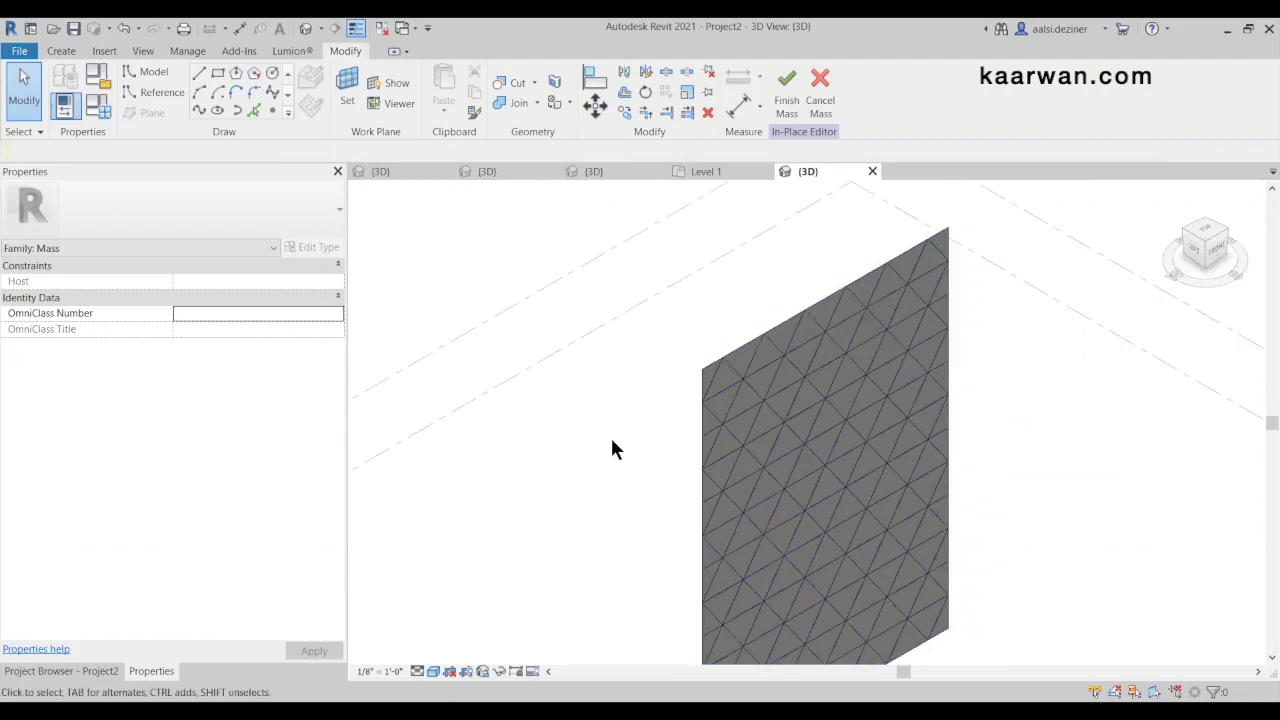
# Set both the U Grid and V Grid layouts of the divided surface to Fixed Distance
pyautogui.click(764, 430)
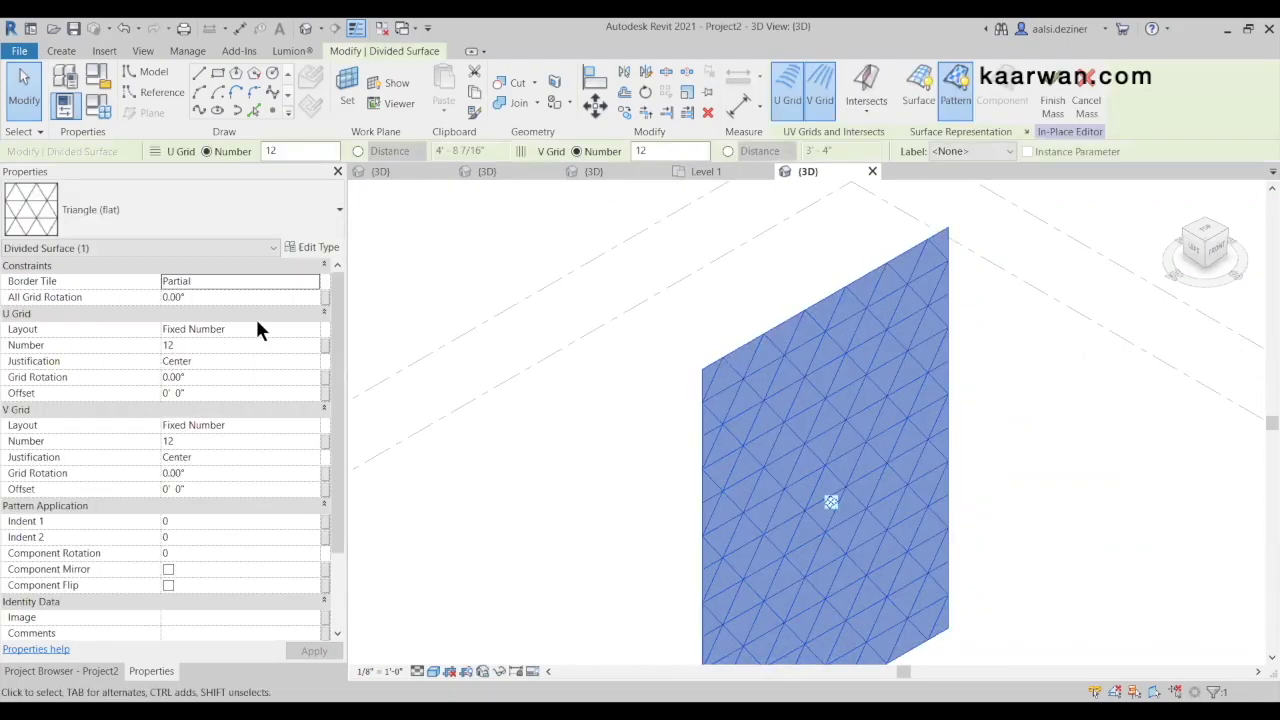
pyautogui.click(185, 330)
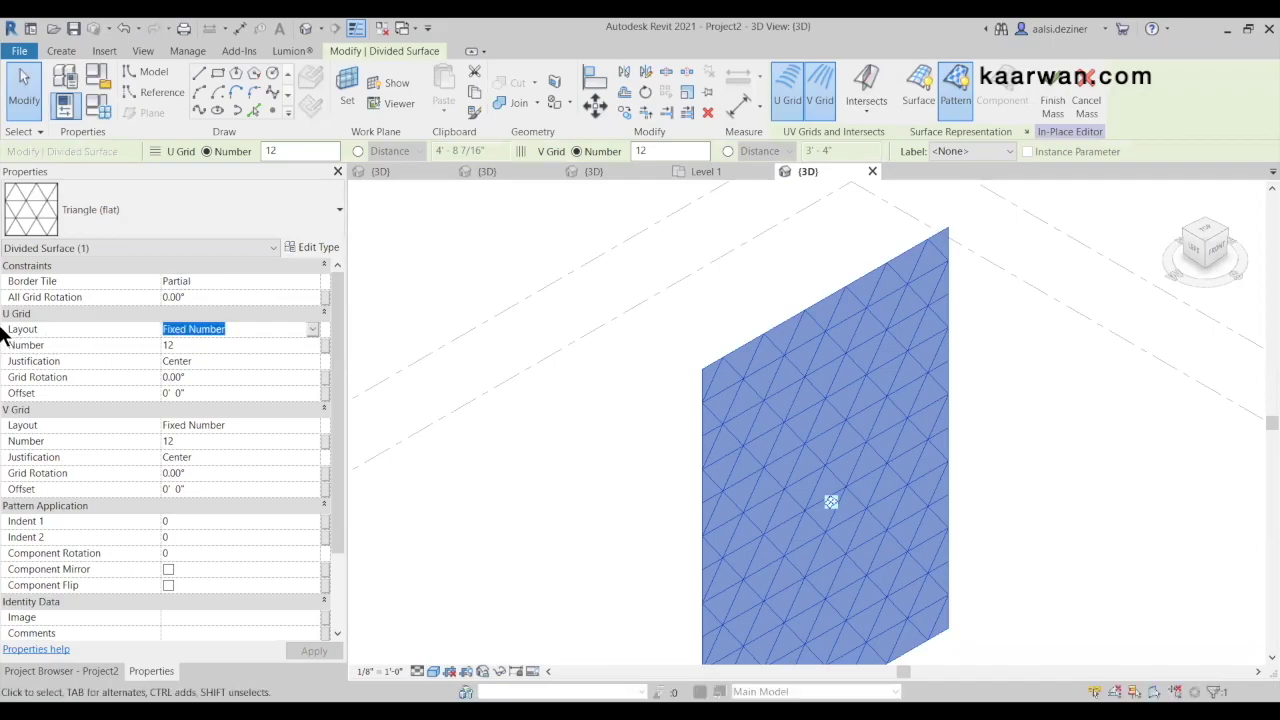
pyautogui.click(312, 335)
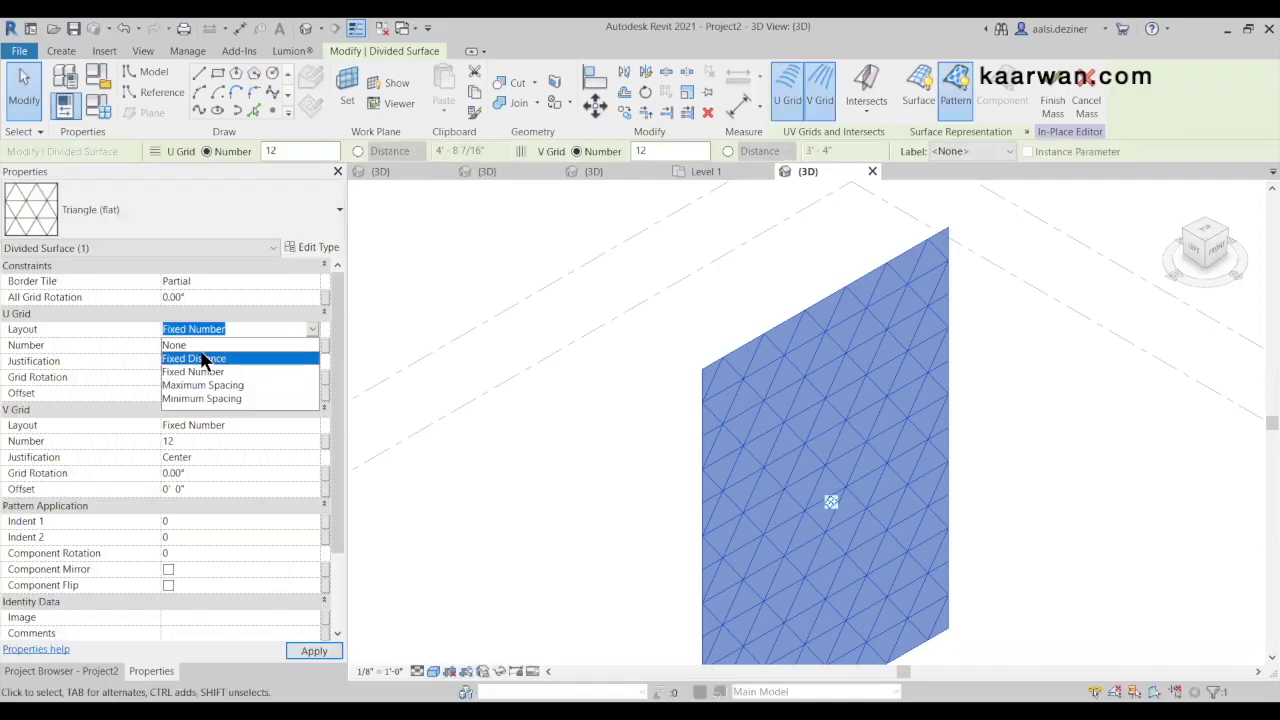
pyautogui.click(200, 377)
pyautogui.click(313, 431)
pyautogui.click(234, 462)
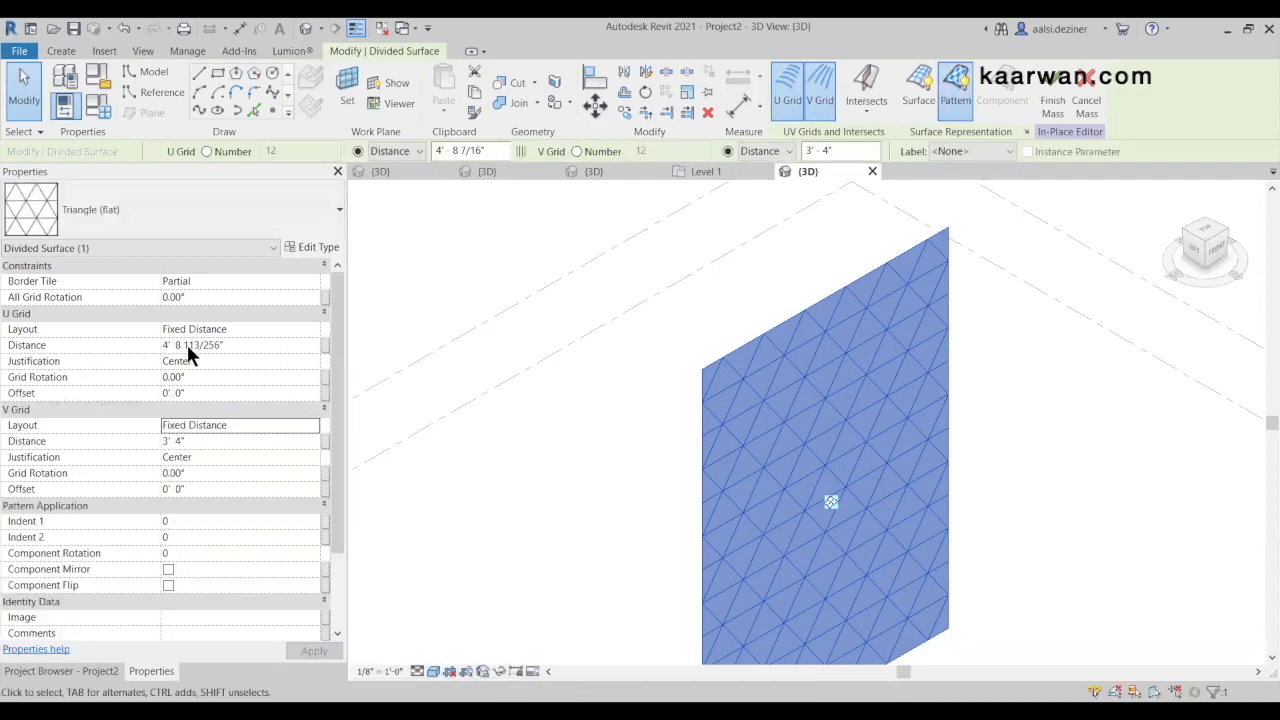
# Associate the divided surface's U Grid distance with a new type family parameter named "u grid"
pyautogui.click(323, 350)
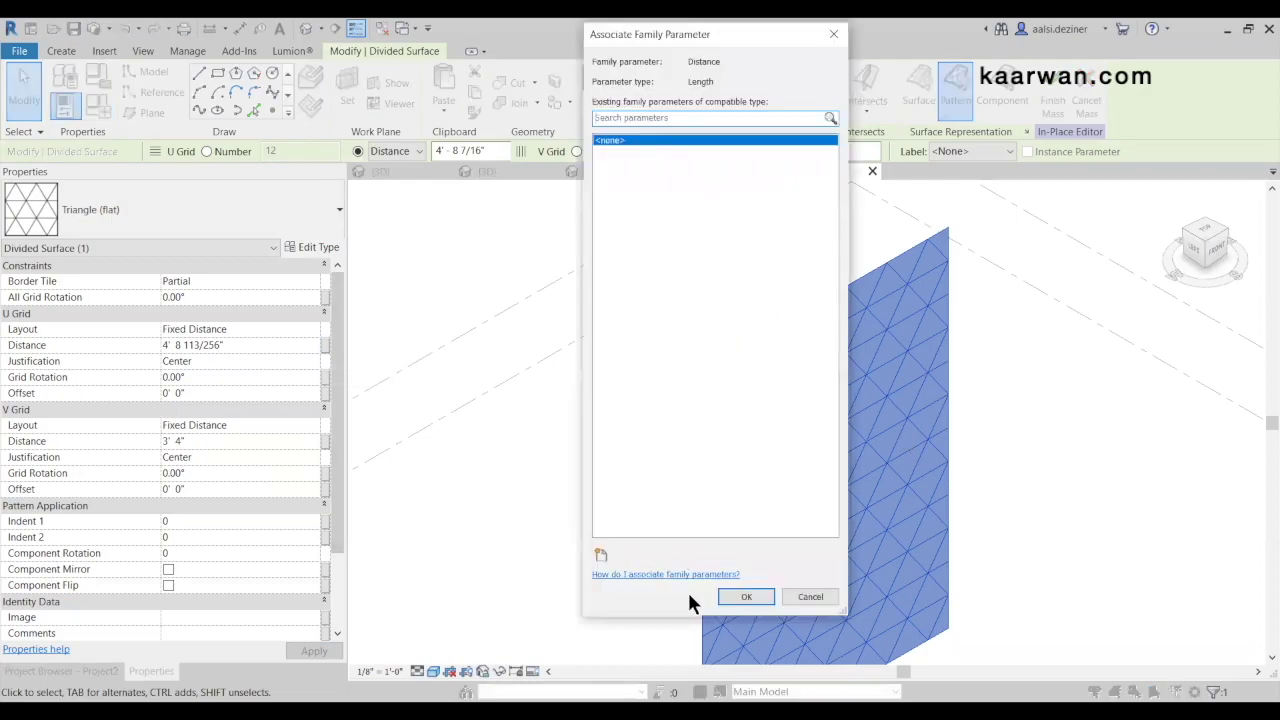
pyautogui.click(601, 556)
pyautogui.write('u grid')
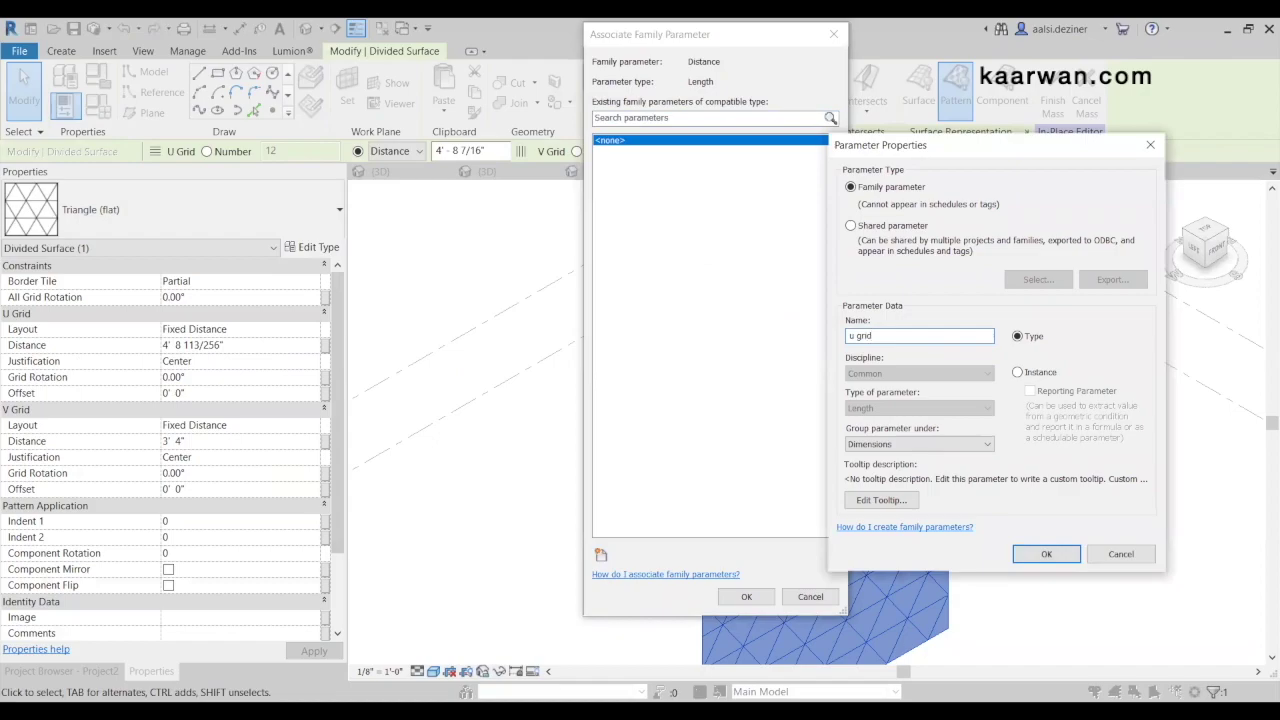
pyautogui.click(1074, 554)
pyautogui.click(751, 597)
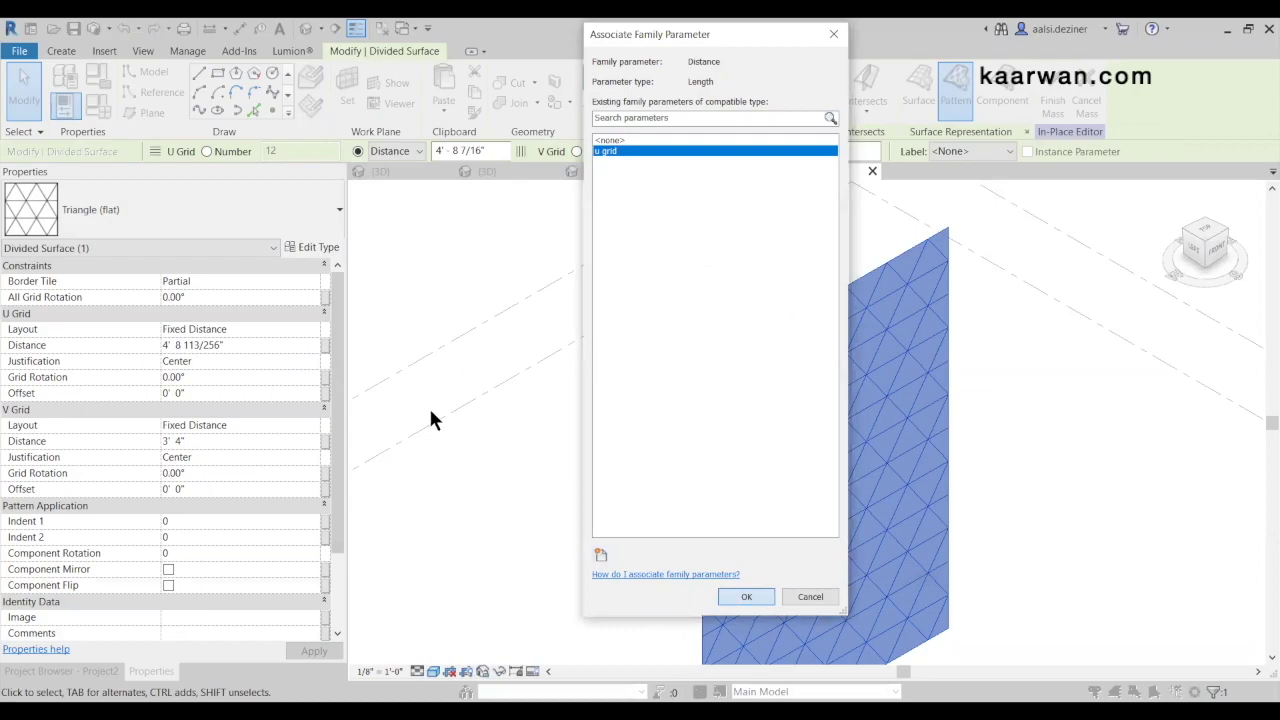
# Associate the divided surface's V Grid distance with a new type family parameter named "v grid"
pyautogui.click(305, 441)
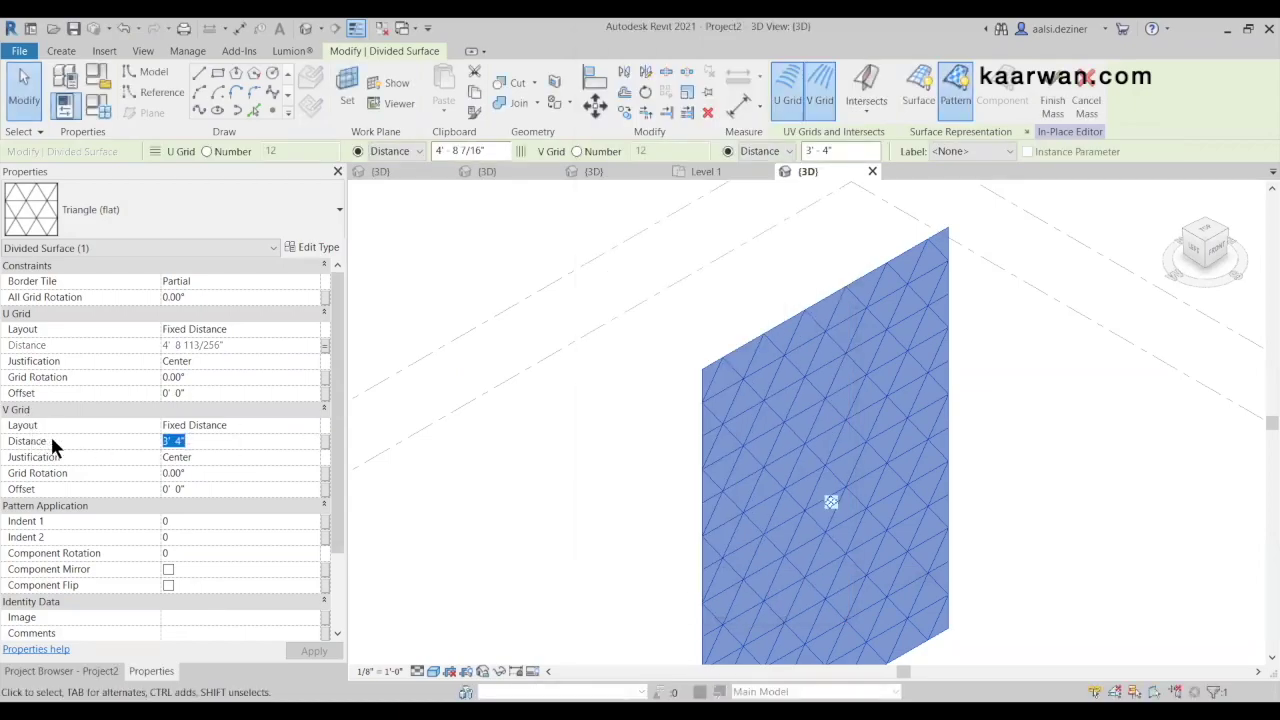
pyautogui.click(324, 441)
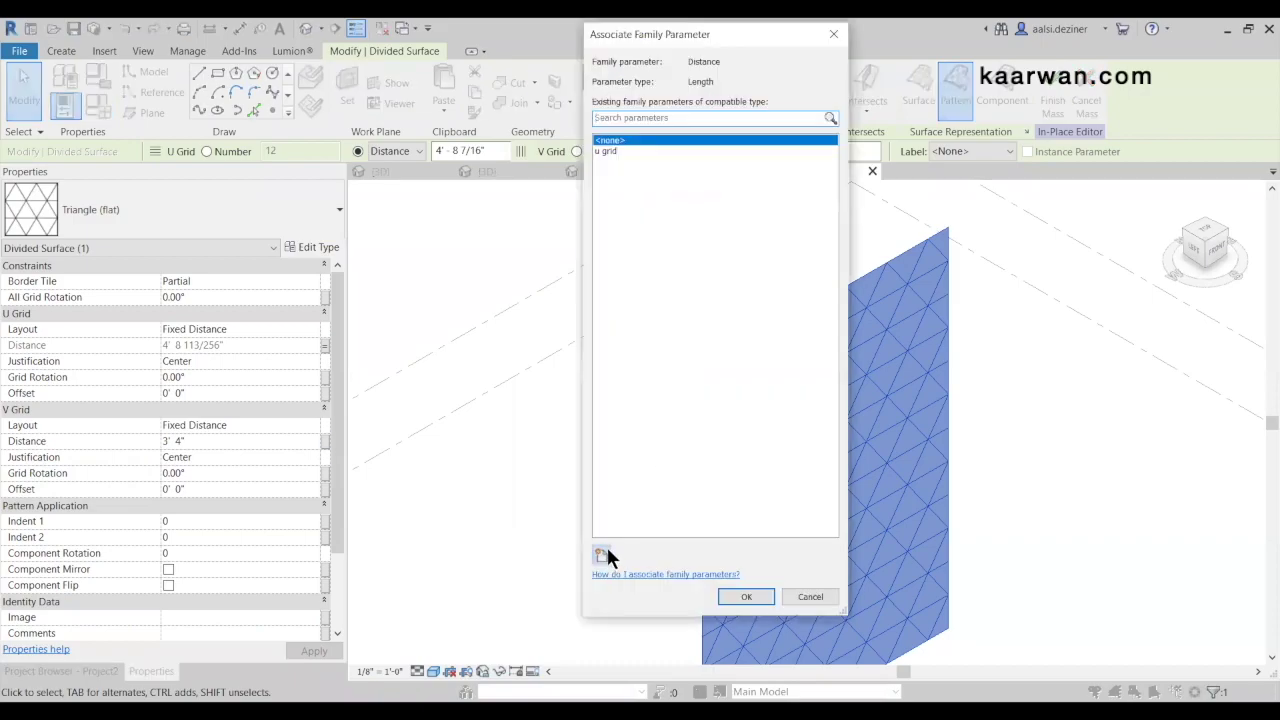
pyautogui.click(601, 554)
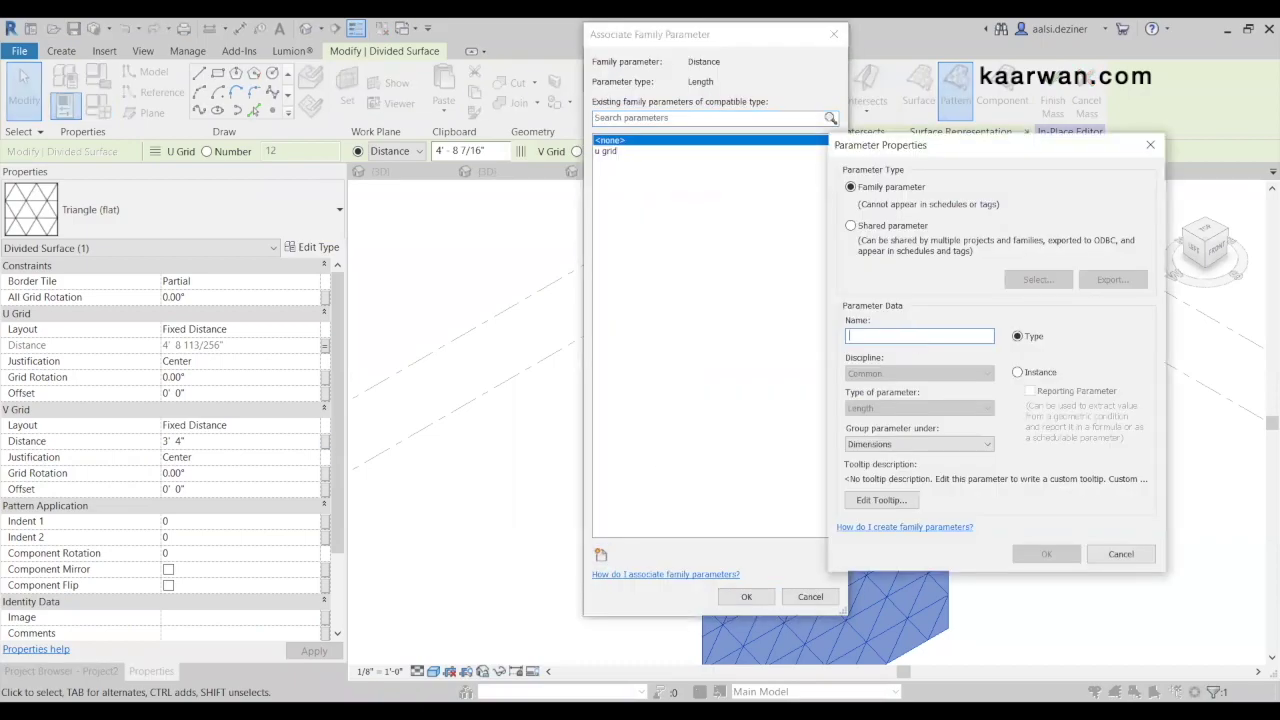
pyautogui.write('v grid')
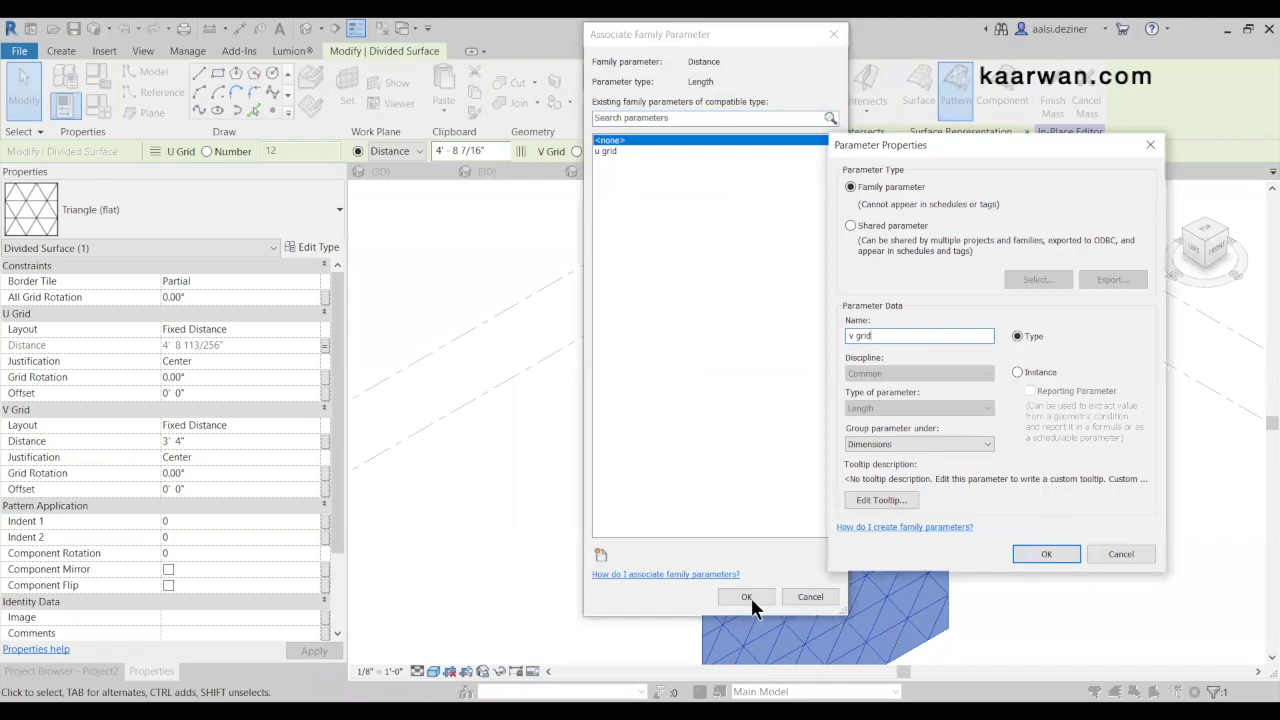
pyautogui.click(1046, 554)
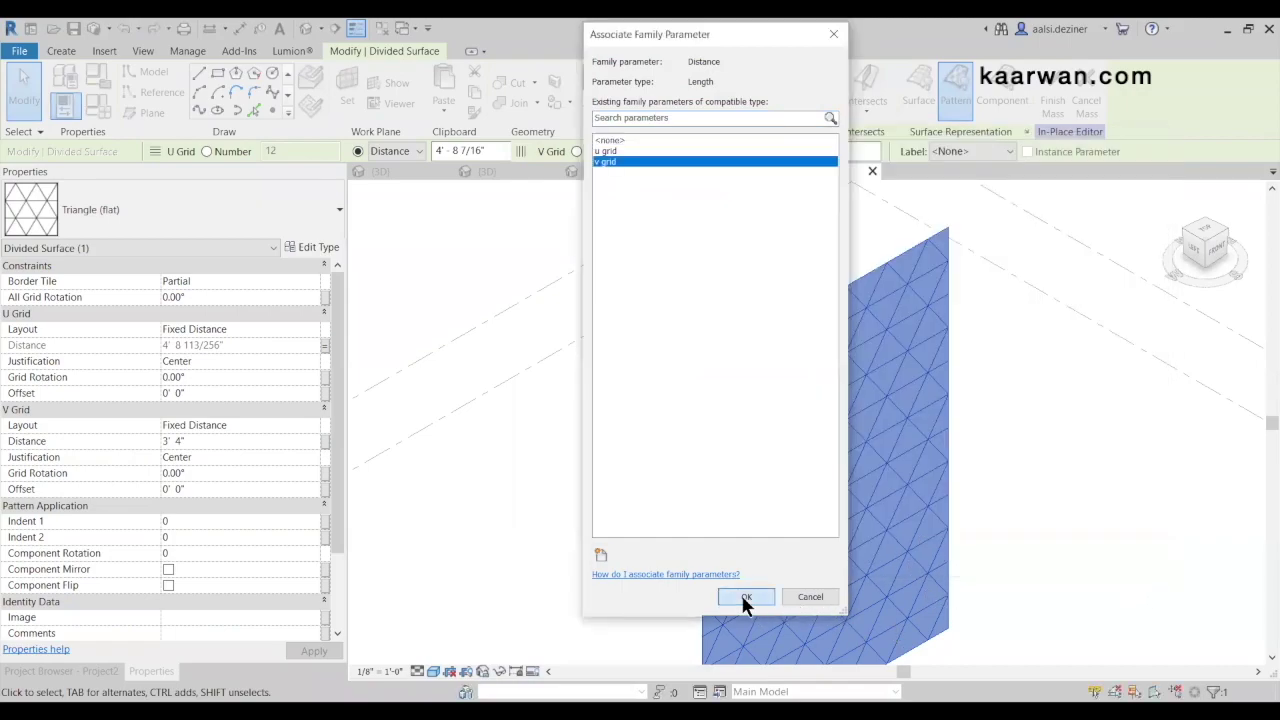
pyautogui.click(744, 597)
pyautogui.click(1094, 514)
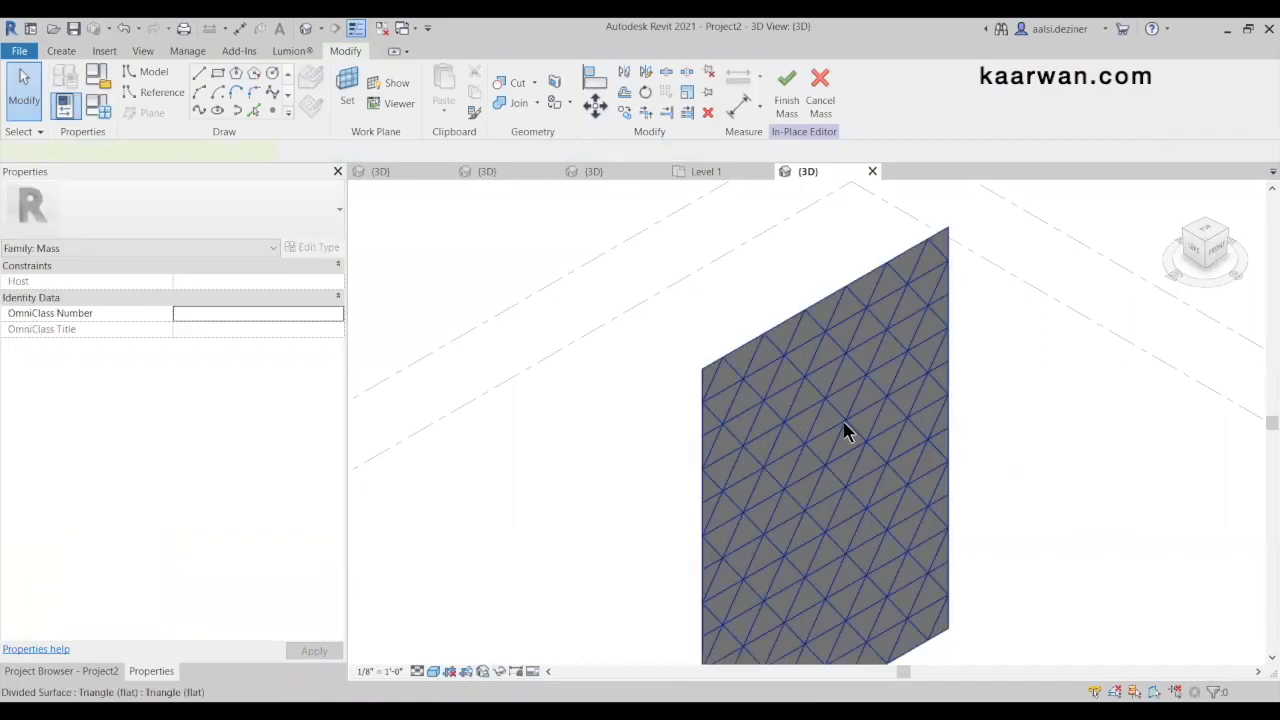
# Add a length type parameter named "base" to the mass's family types
pyautogui.click(845, 432)
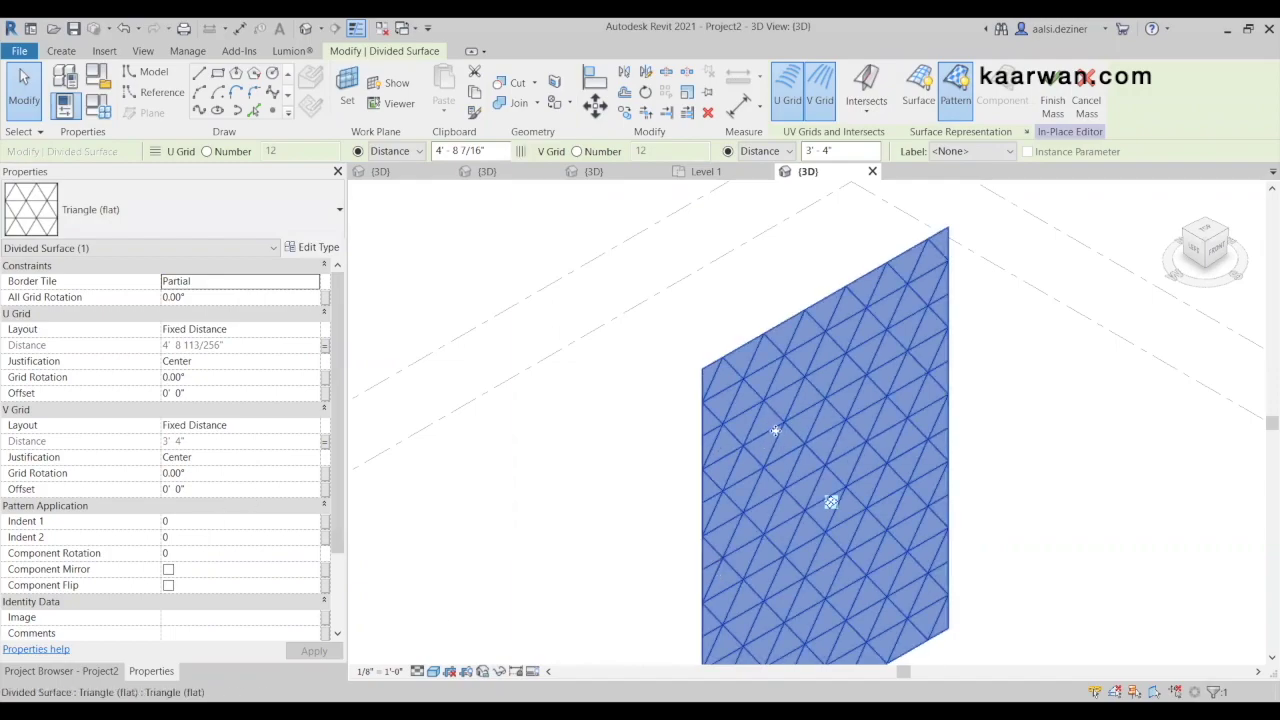
pyautogui.click(101, 112)
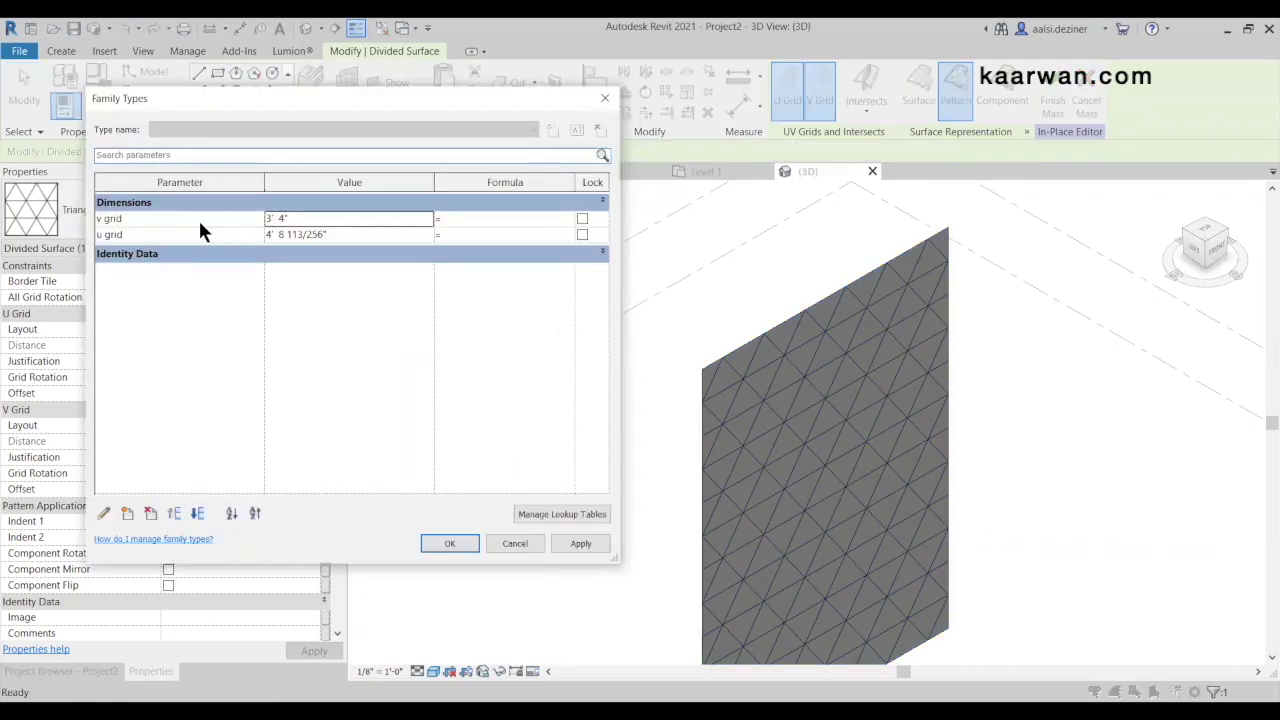
pyautogui.click(127, 515)
pyautogui.write('base')
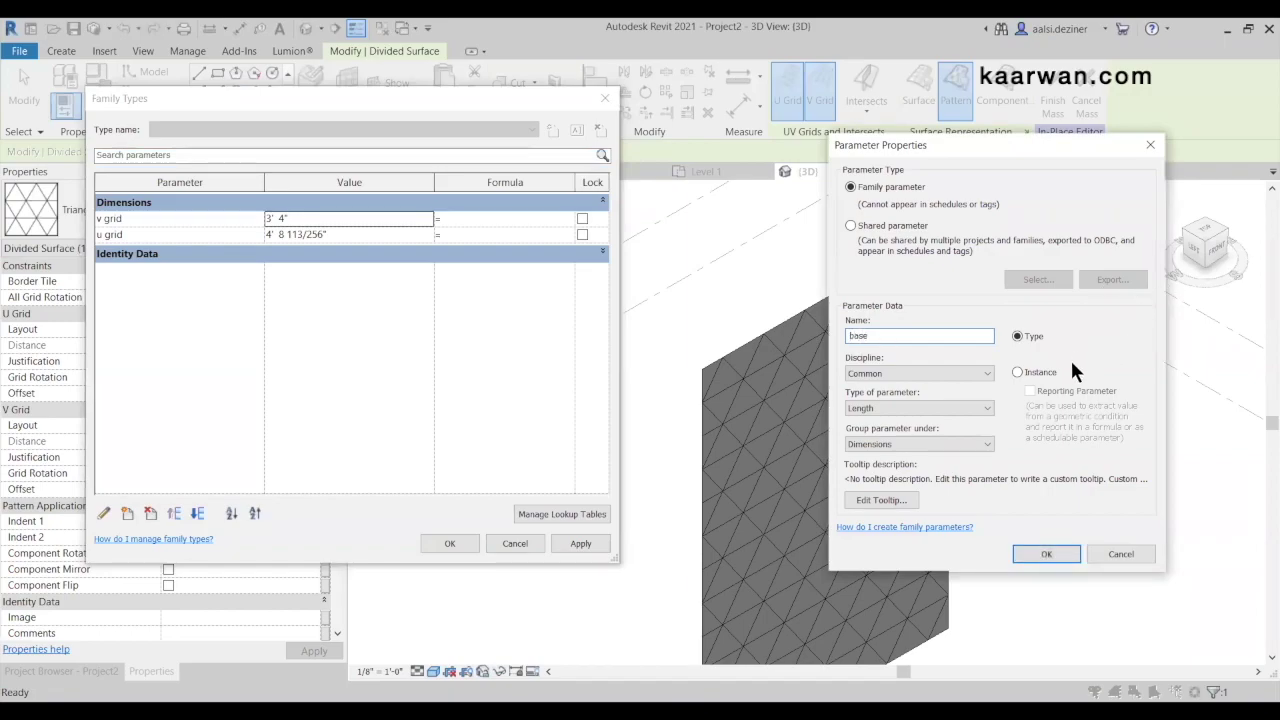
pyautogui.click(1047, 555)
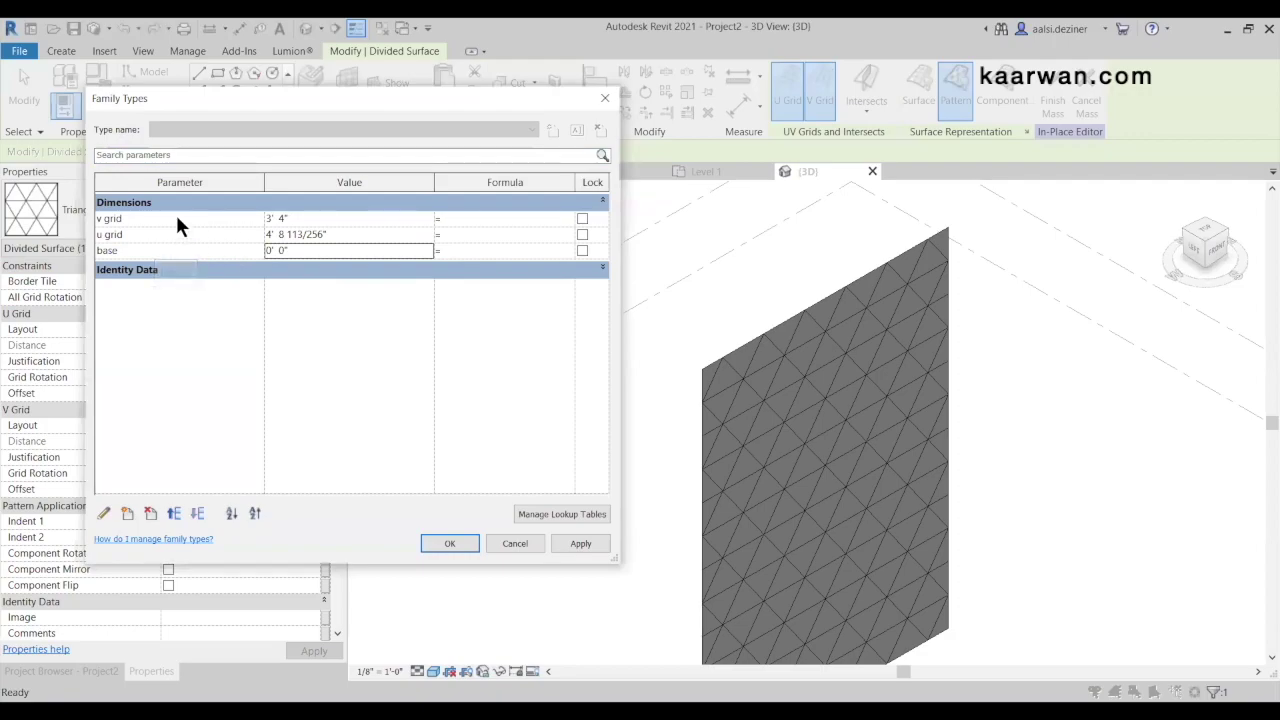
# Enter the formulas base / 2 for v grid and (sqrt(3) / 2) * base for u grid
pyautogui.click(482, 233)
pyautogui.click(483, 218)
pyautogui.write('base/2')
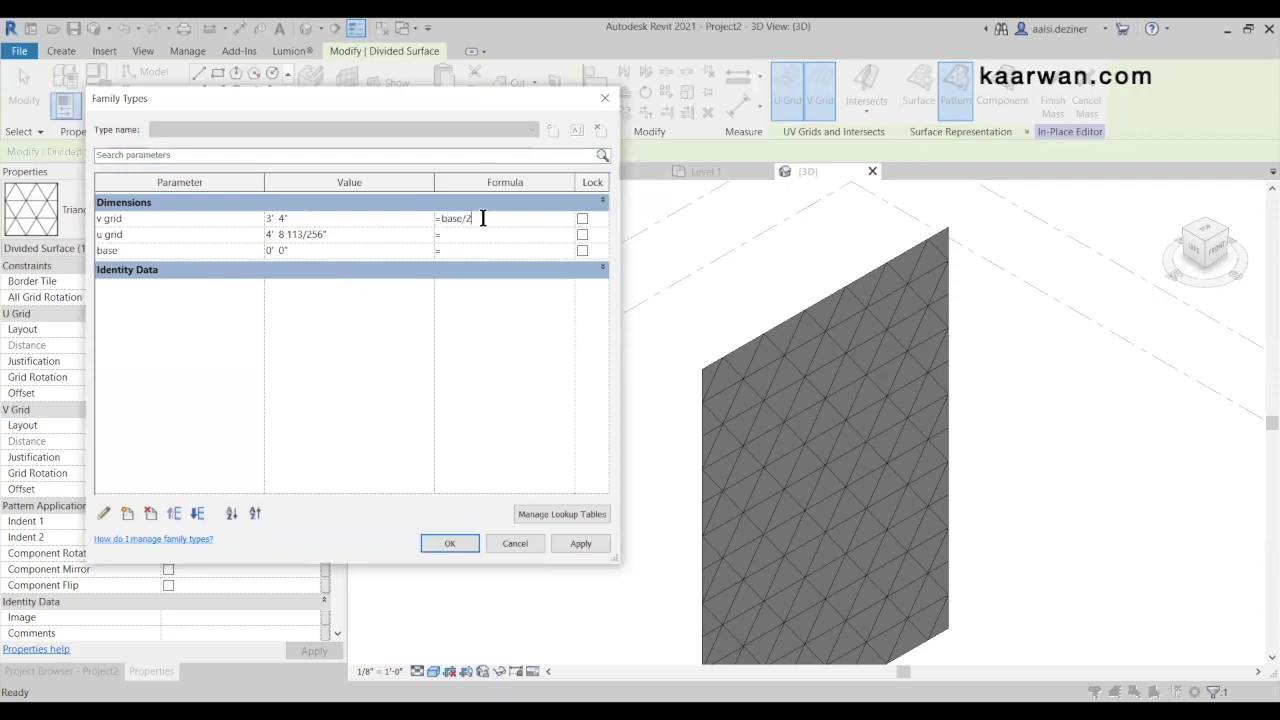
pyautogui.click(490, 234)
pyautogui.write('sqrt(3)/2)')
pyautogui.press('Home')
pyautogui.write('(')
pyautogui.click(486, 250)
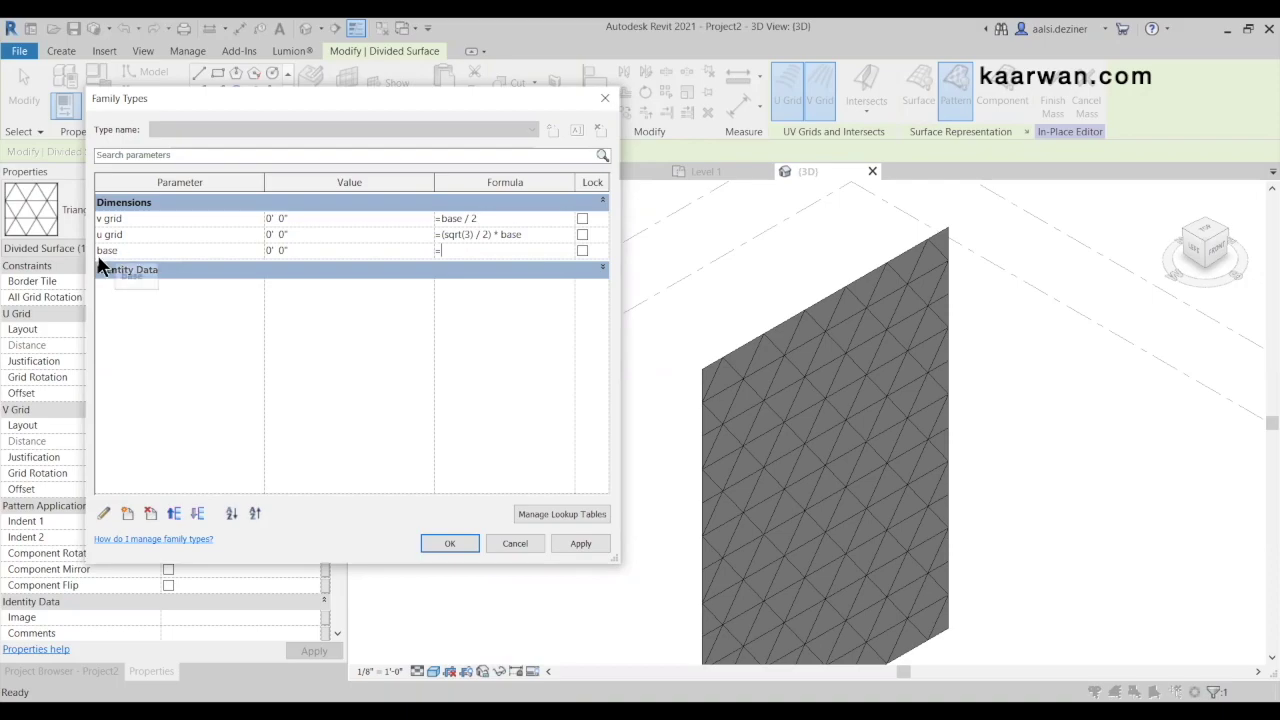
# Set the base parameter to 5' and check the resulting triangular grid on the divided surface
pyautogui.click(337, 249)
pyautogui.write('5')
pyautogui.click(452, 545)
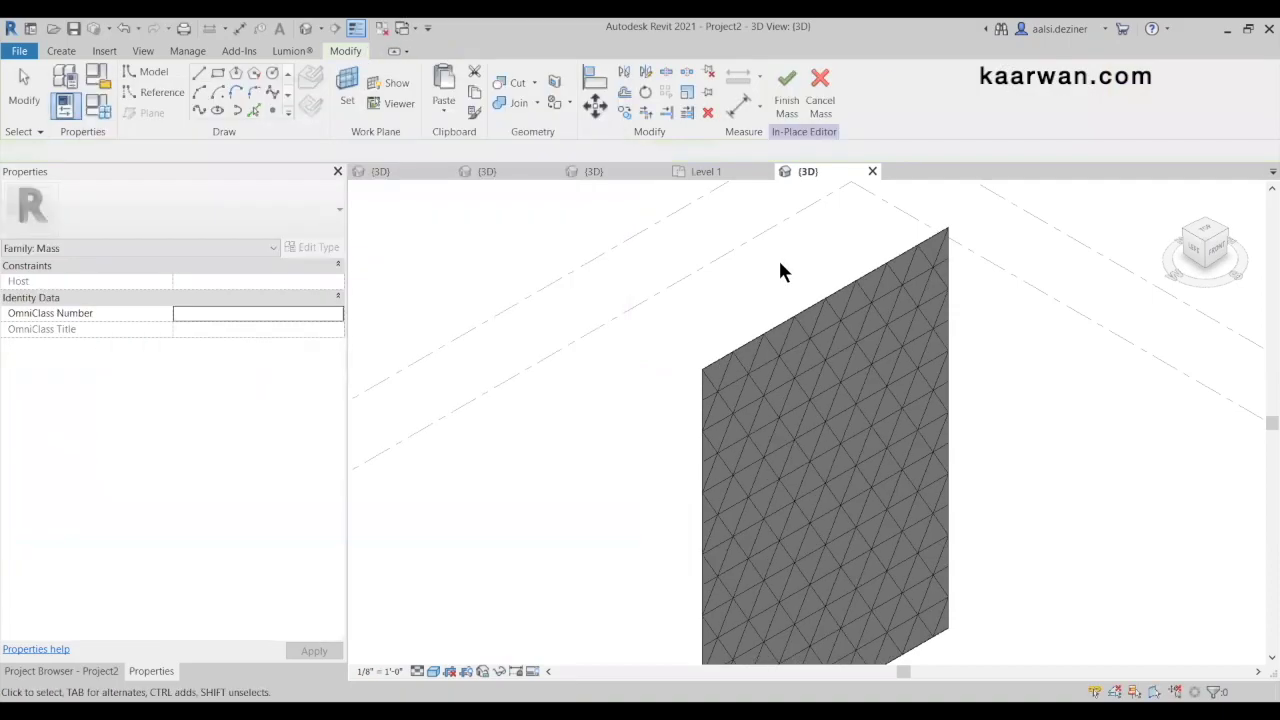
pyautogui.scroll(2, 675, 273)
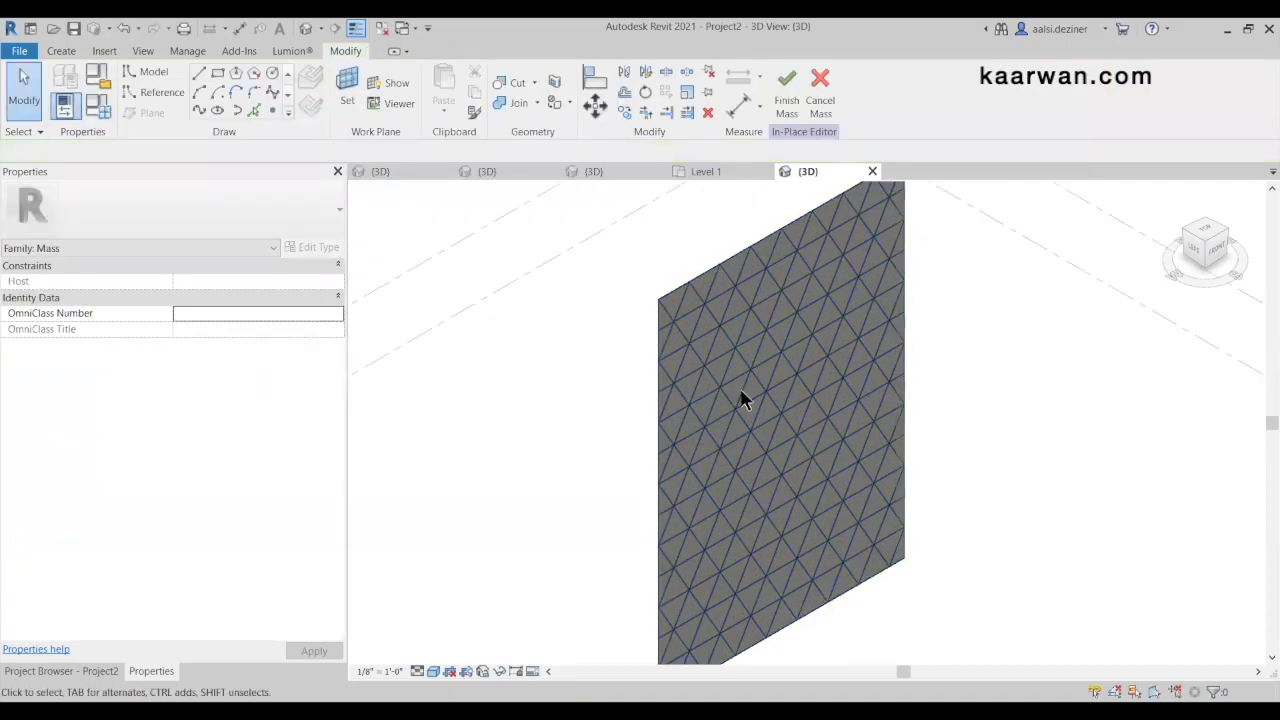
pyautogui.click(690, 276)
pyautogui.scroll(2, 690, 276)
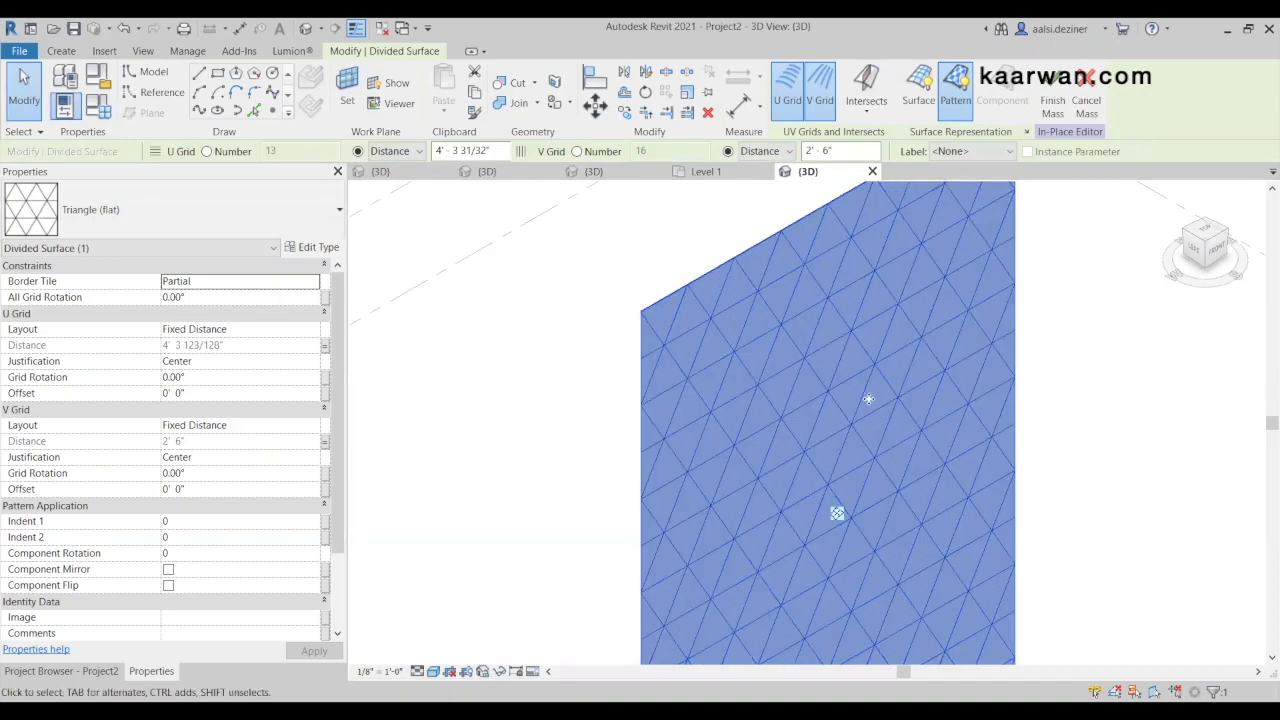
pyautogui.scroll(-2, 634, 271)
pyautogui.click(1009, 357)
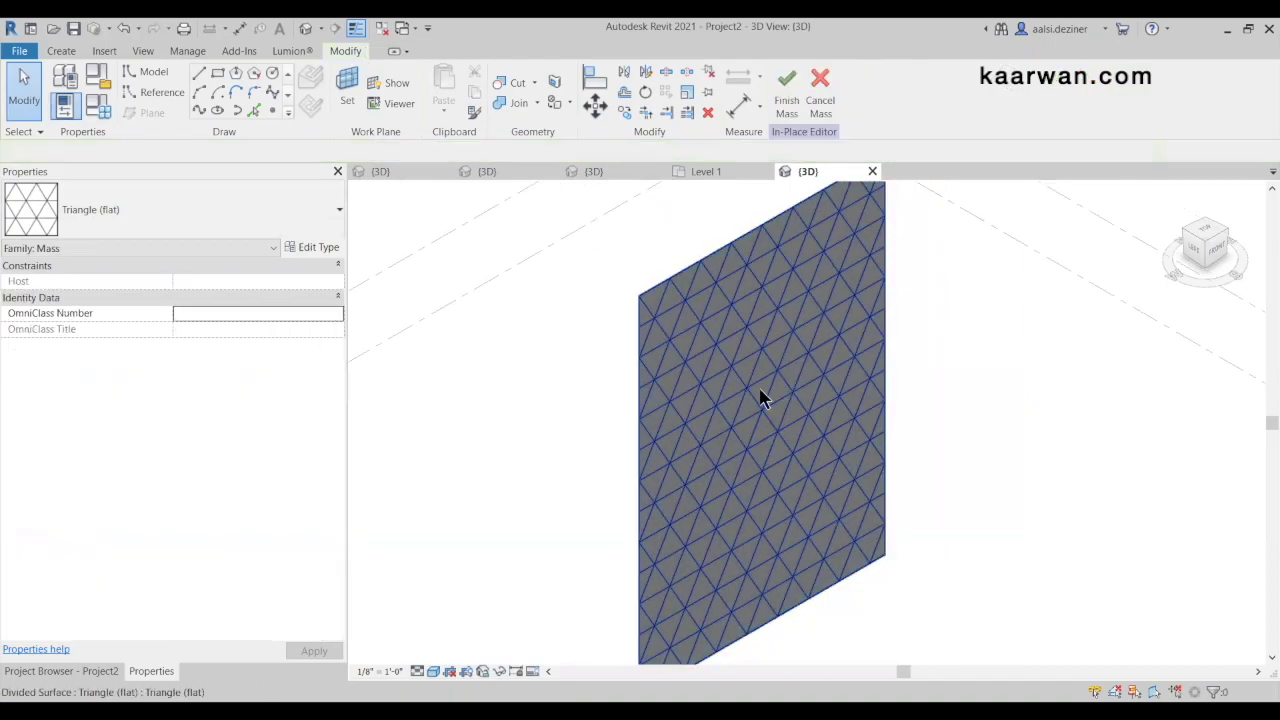
# Examine the nested panel and its properties in the kinetic close family, comparing it with the Kinetic Generic model adaptive family
pyautogui.click(392, 171)
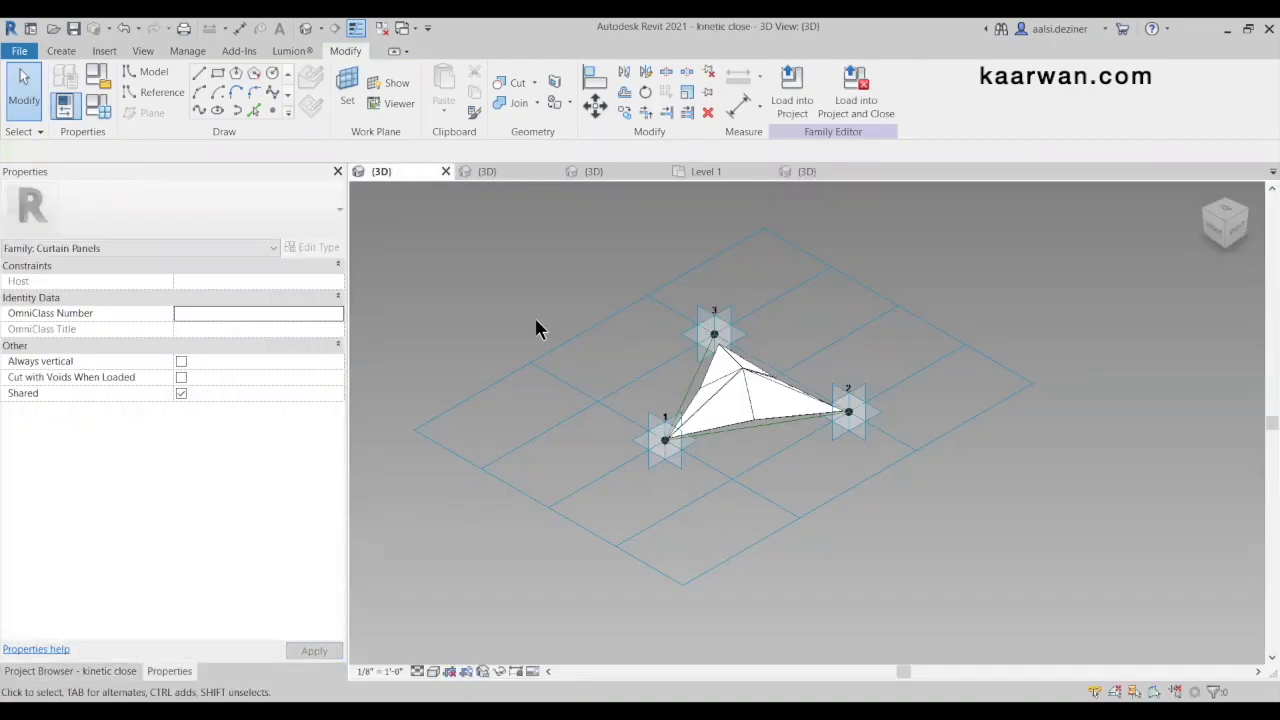
pyautogui.scroll(3, 752, 402)
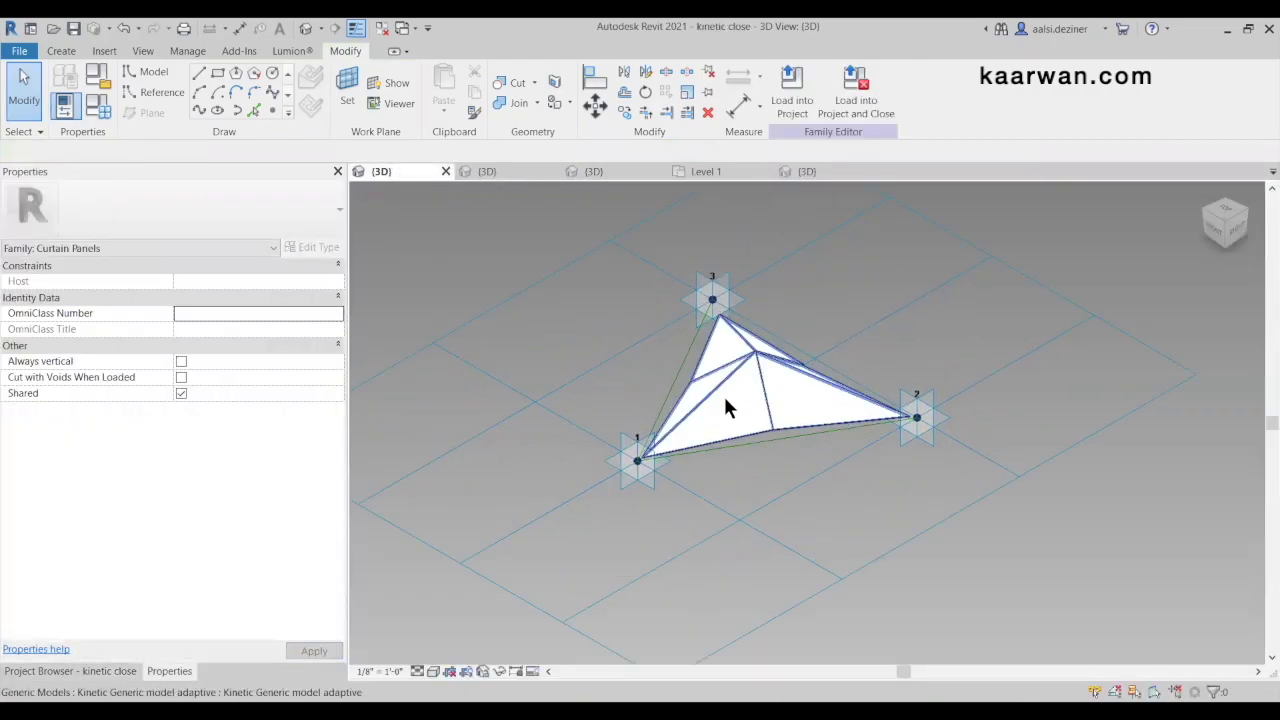
pyautogui.scroll(-2, 714, 480)
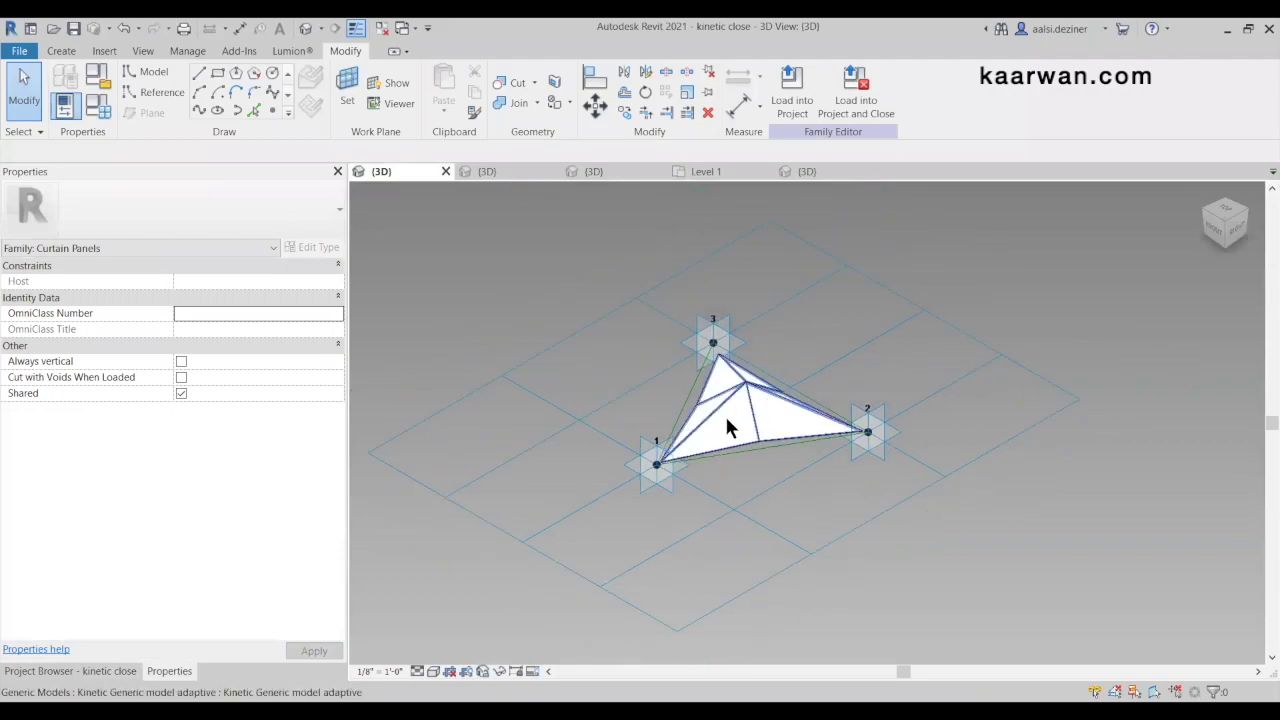
pyautogui.scroll(2, 733, 425)
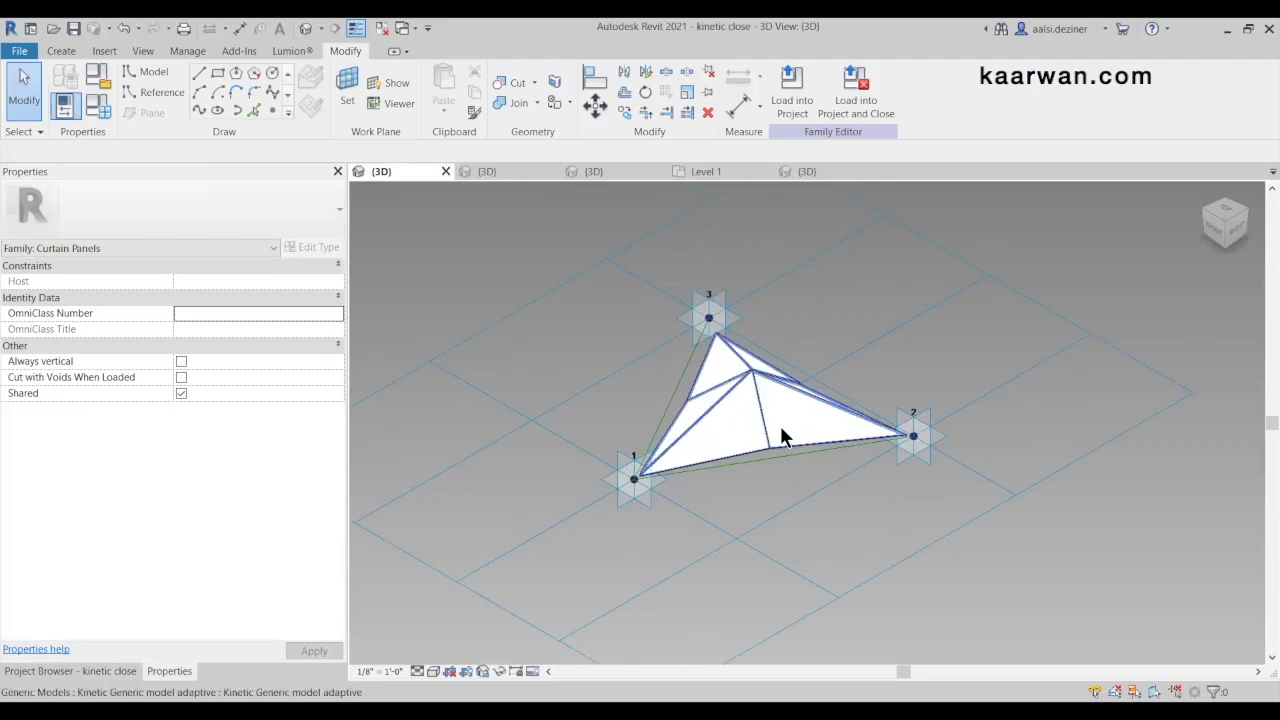
pyautogui.click(723, 353)
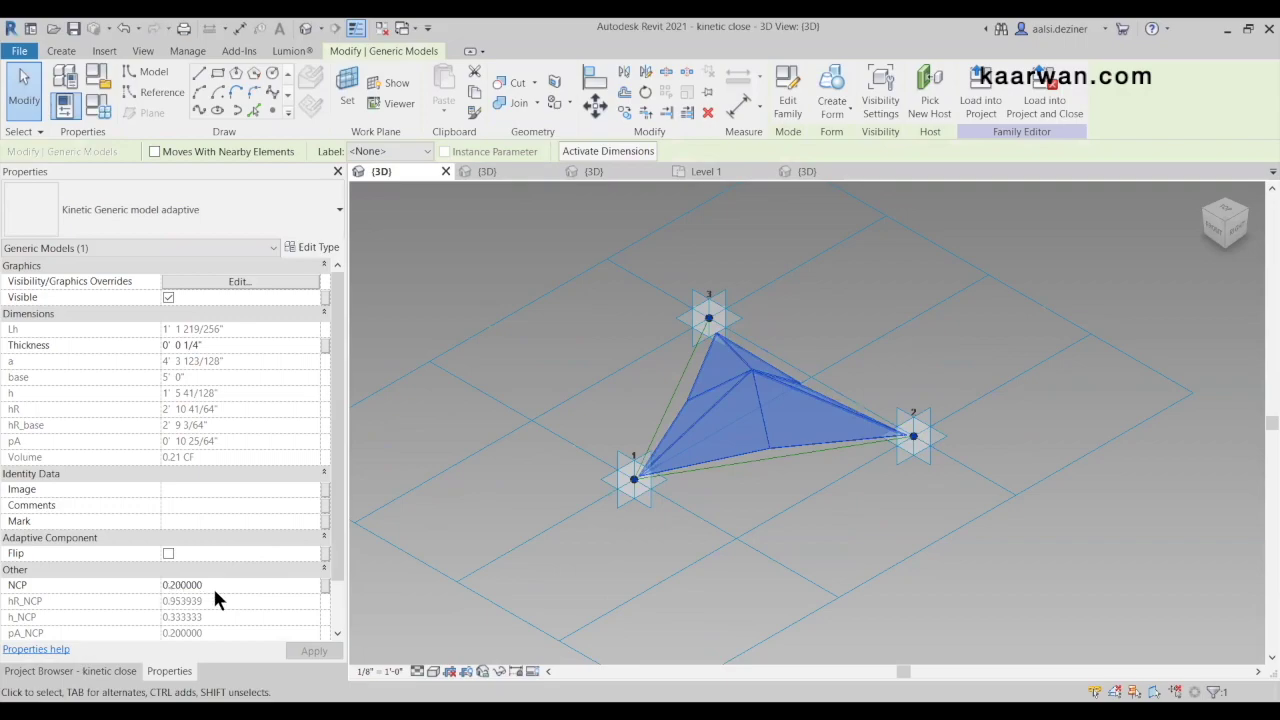
pyautogui.scroll(-3, 535, 603)
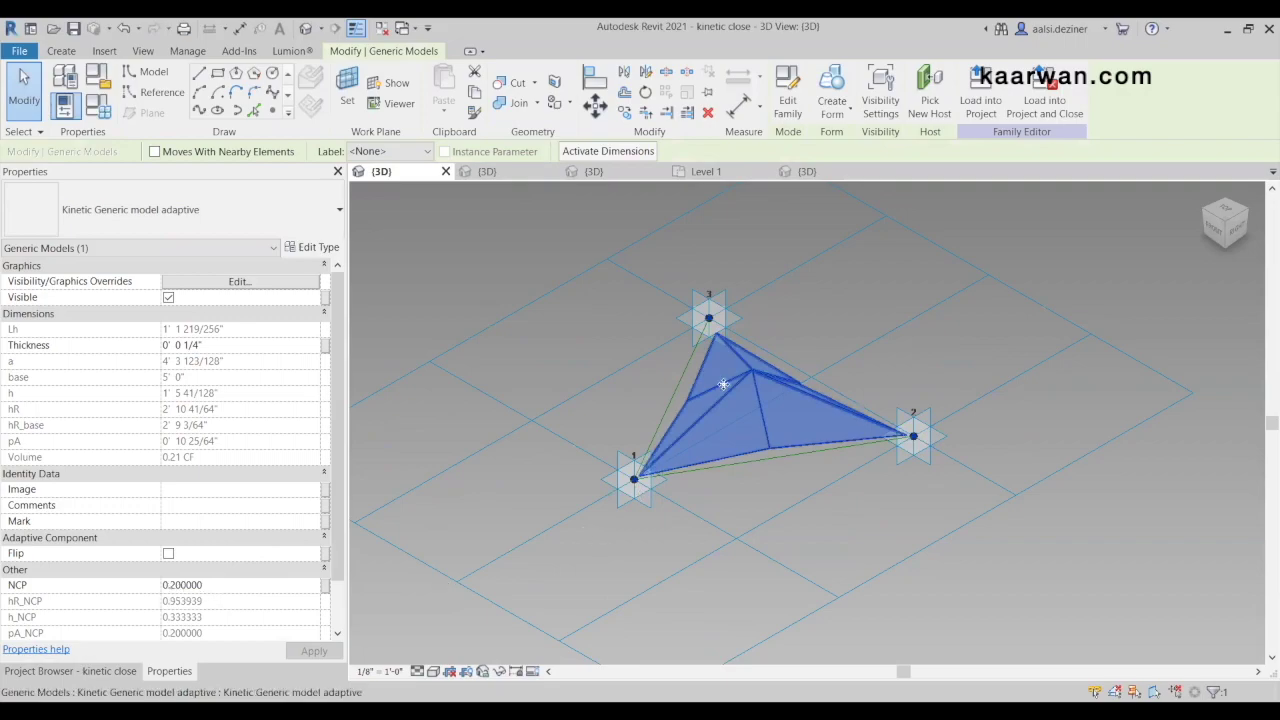
pyautogui.click(521, 553)
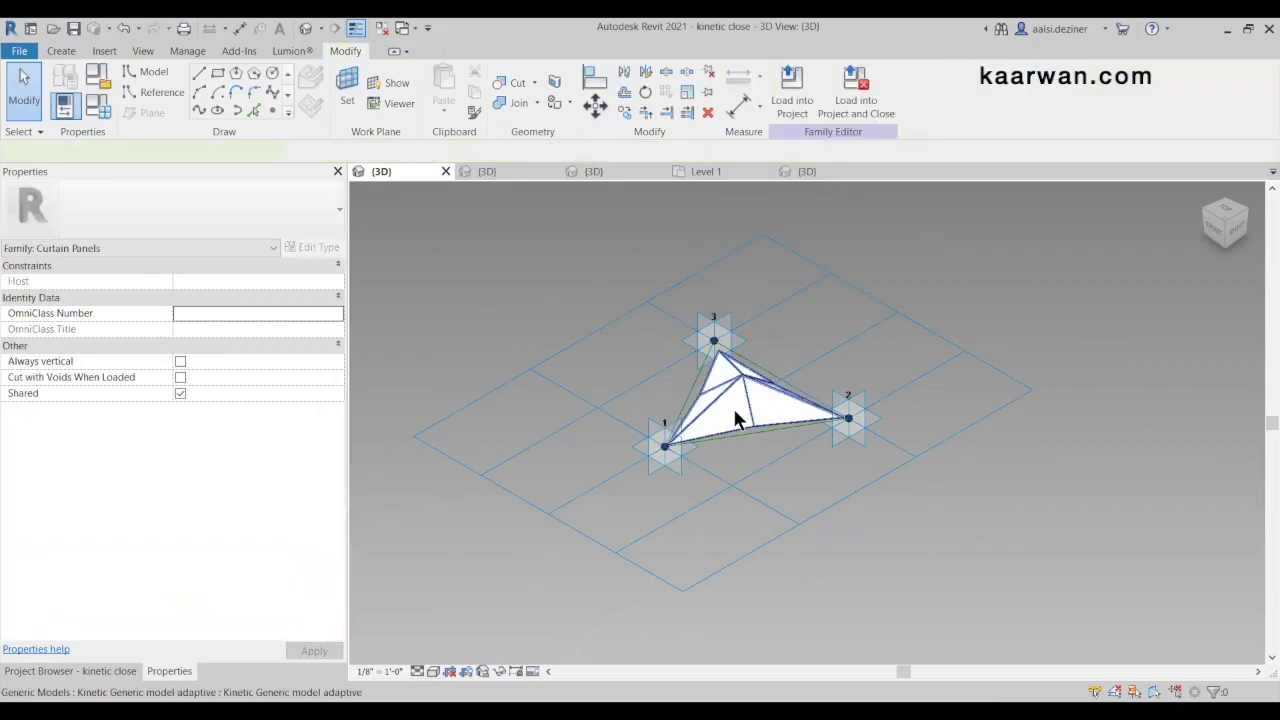
pyautogui.click(736, 415)
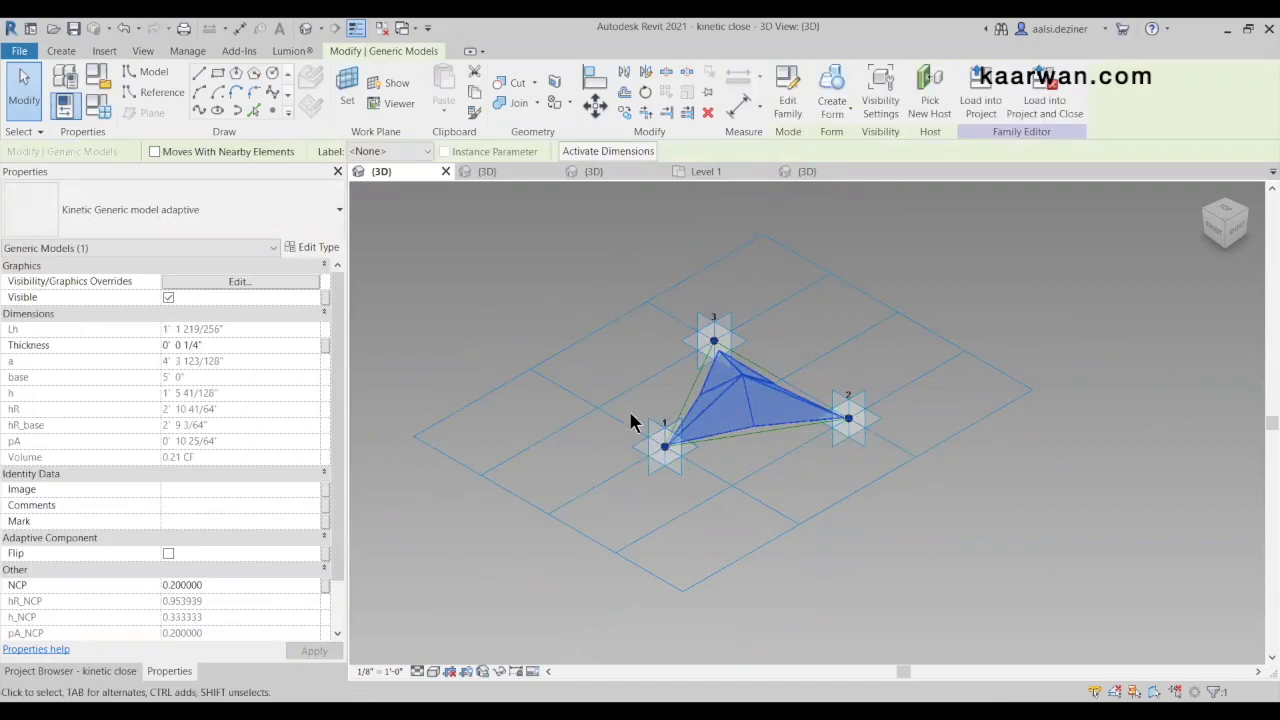
pyautogui.click(502, 171)
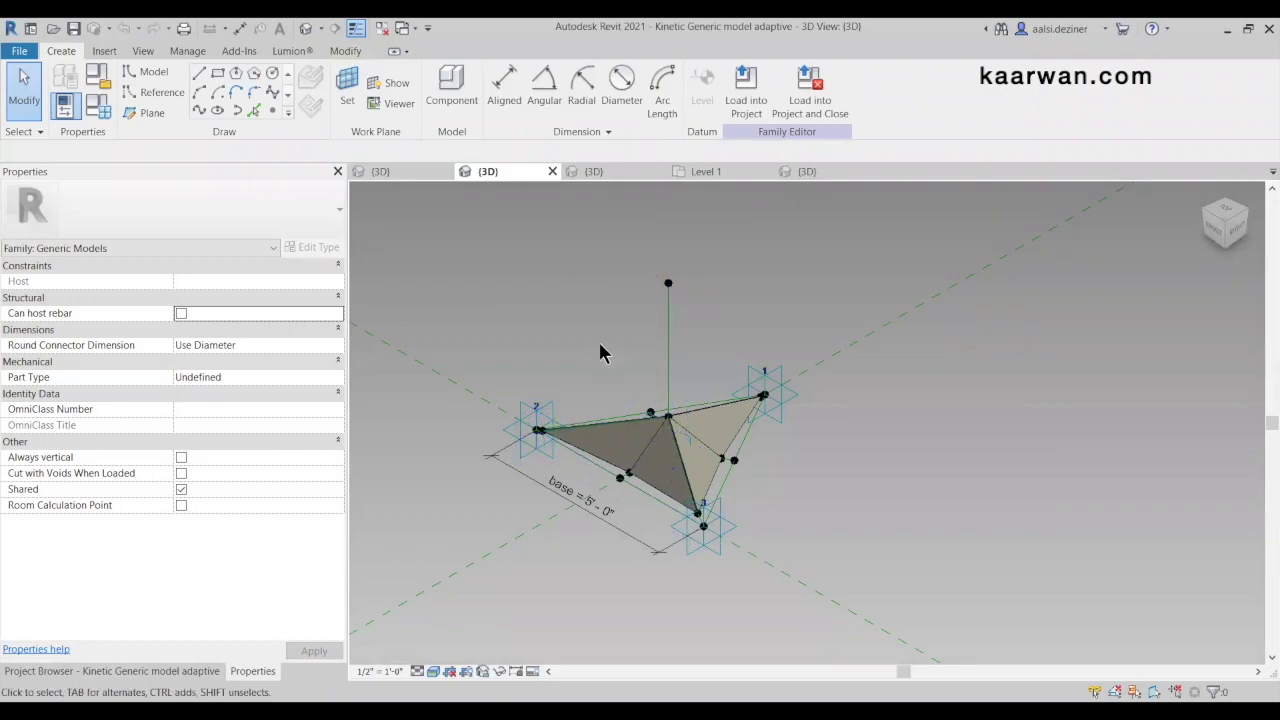
pyautogui.click(393, 176)
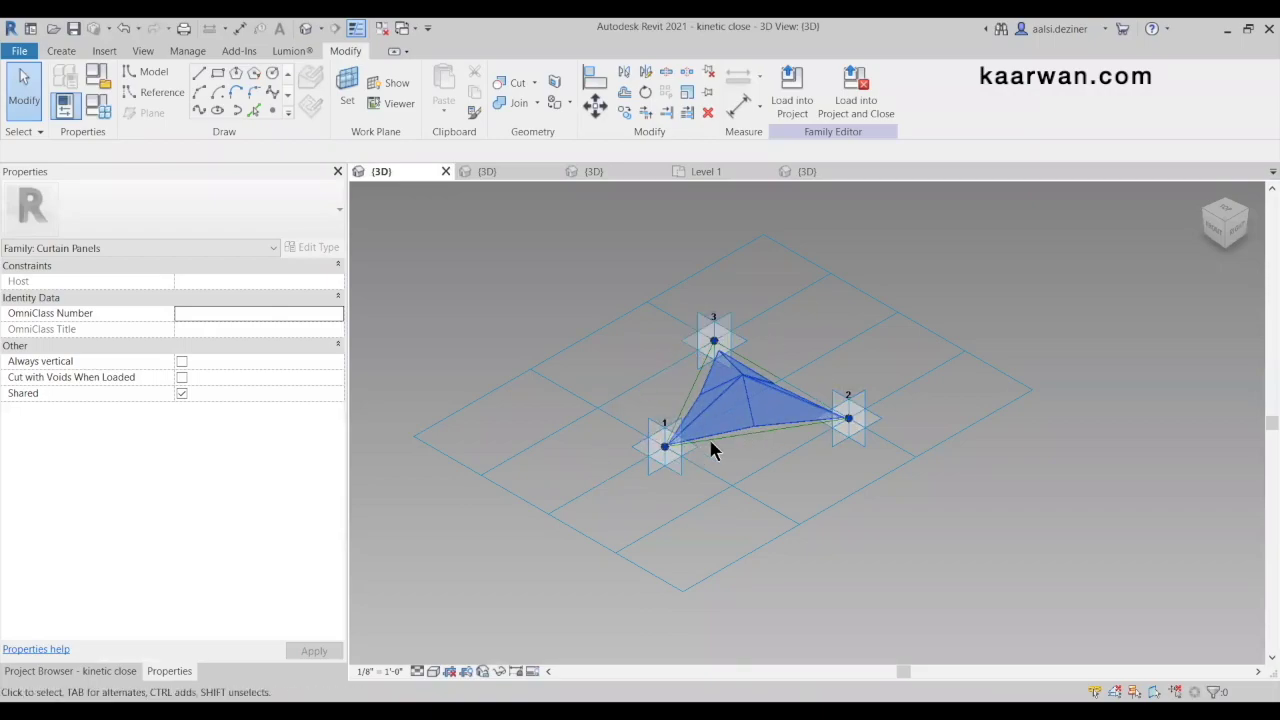
# Set the NCP of the nested panel in the kinetic close family to 0.9
pyautogui.click(754, 410)
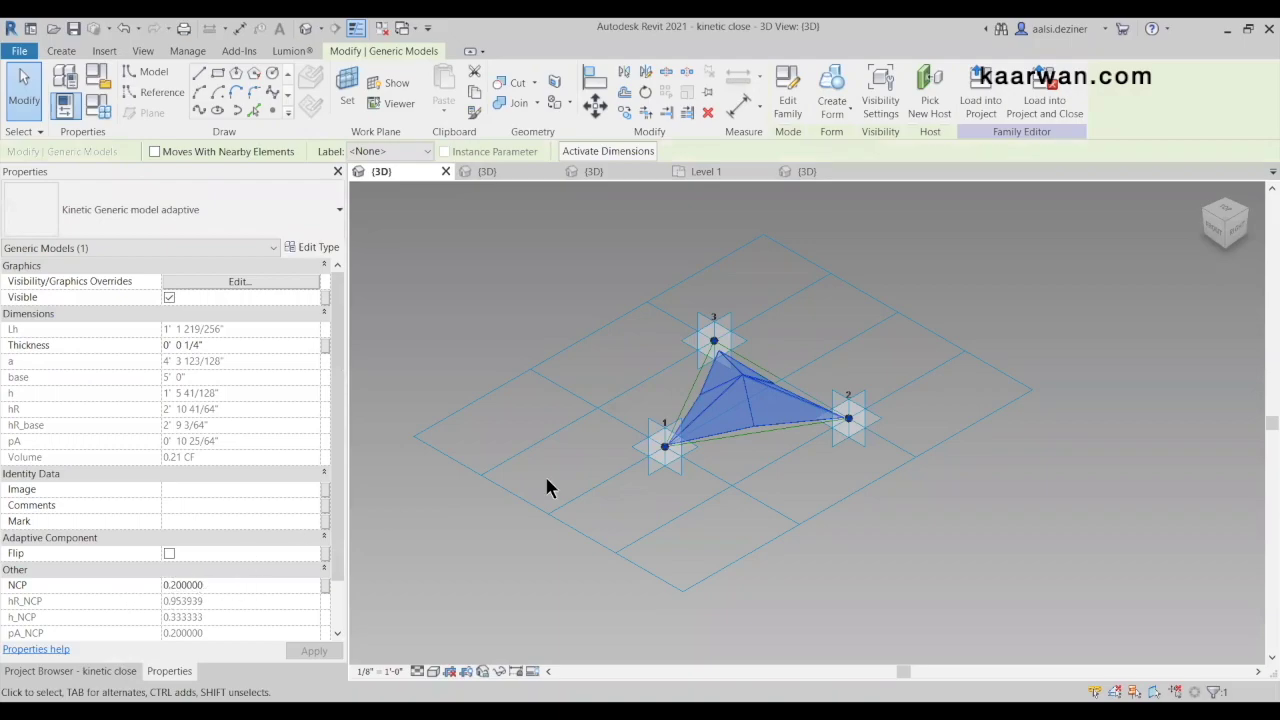
pyautogui.doubleClick(221, 584)
pyautogui.write('0.9')
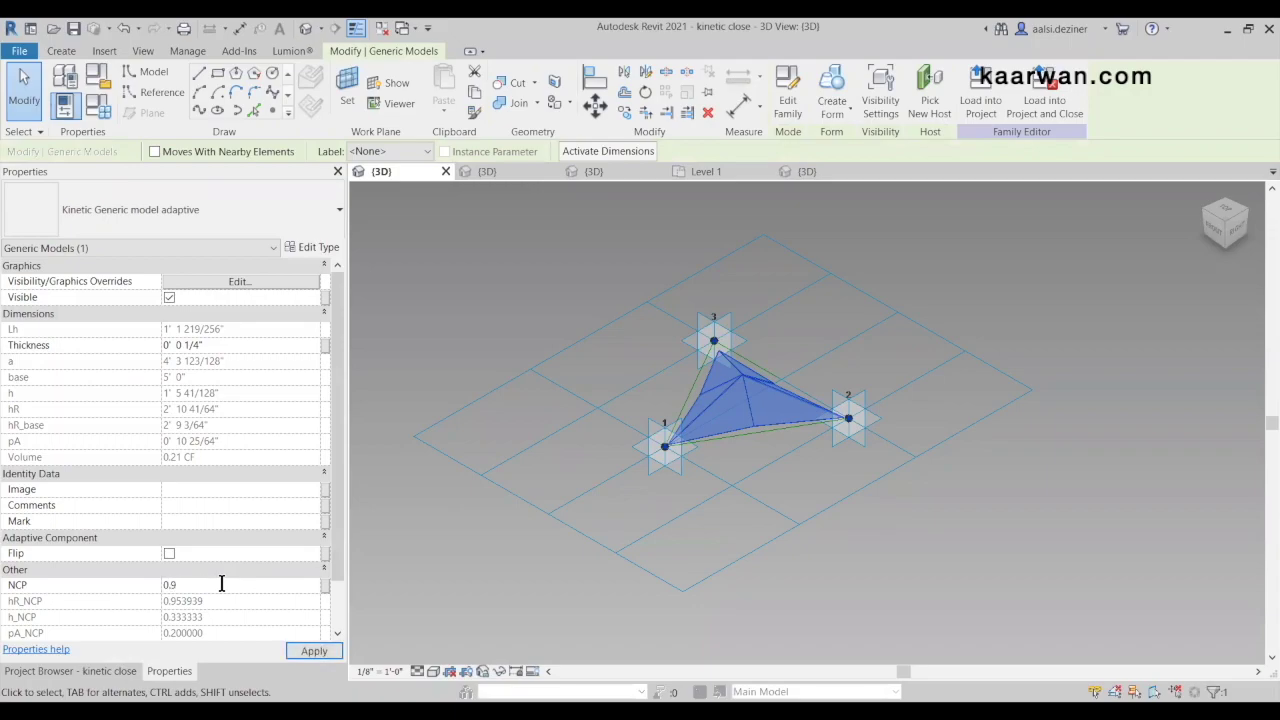
pyautogui.press('Return')
pyautogui.press('Escape')
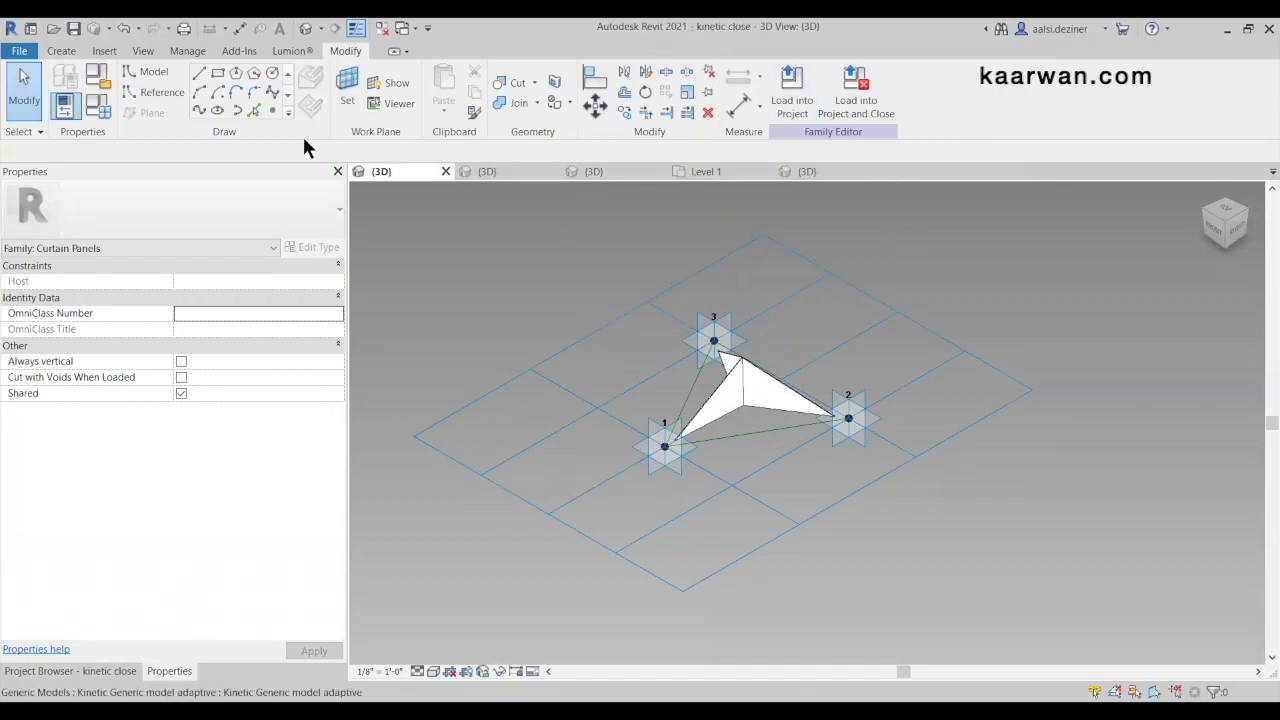
pyautogui.click(17, 52)
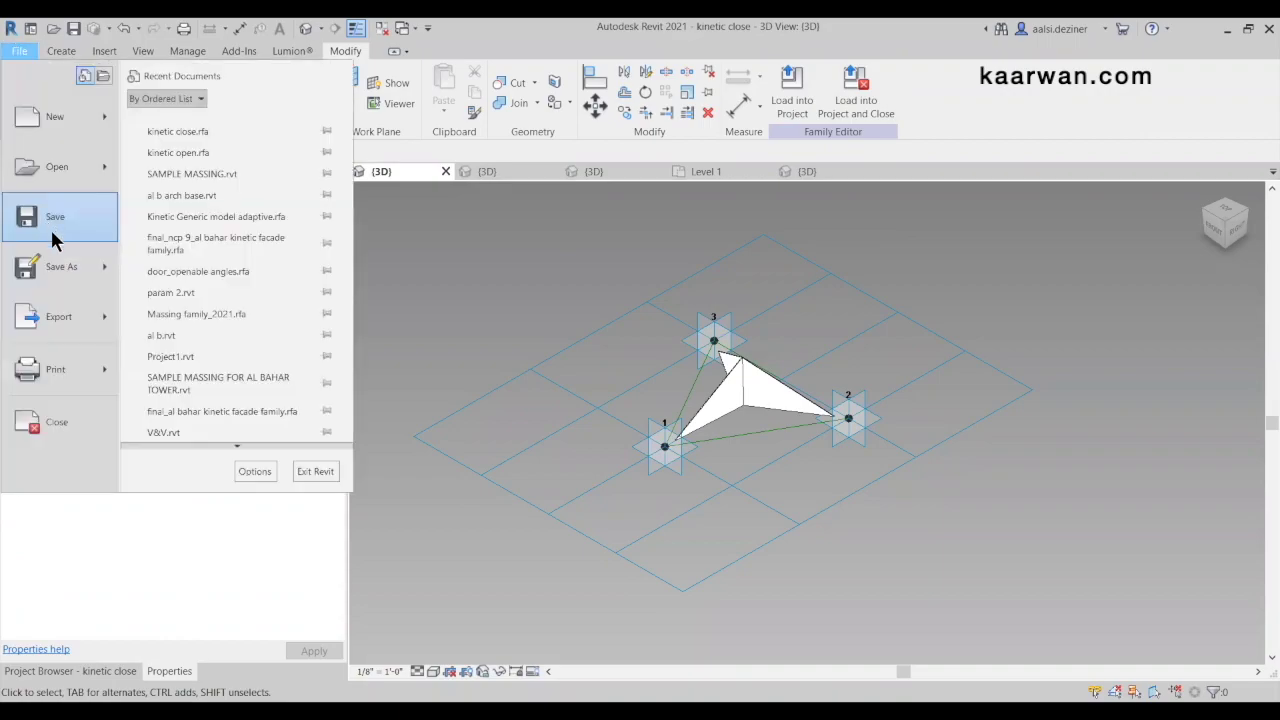
pyautogui.moveTo(69, 272)
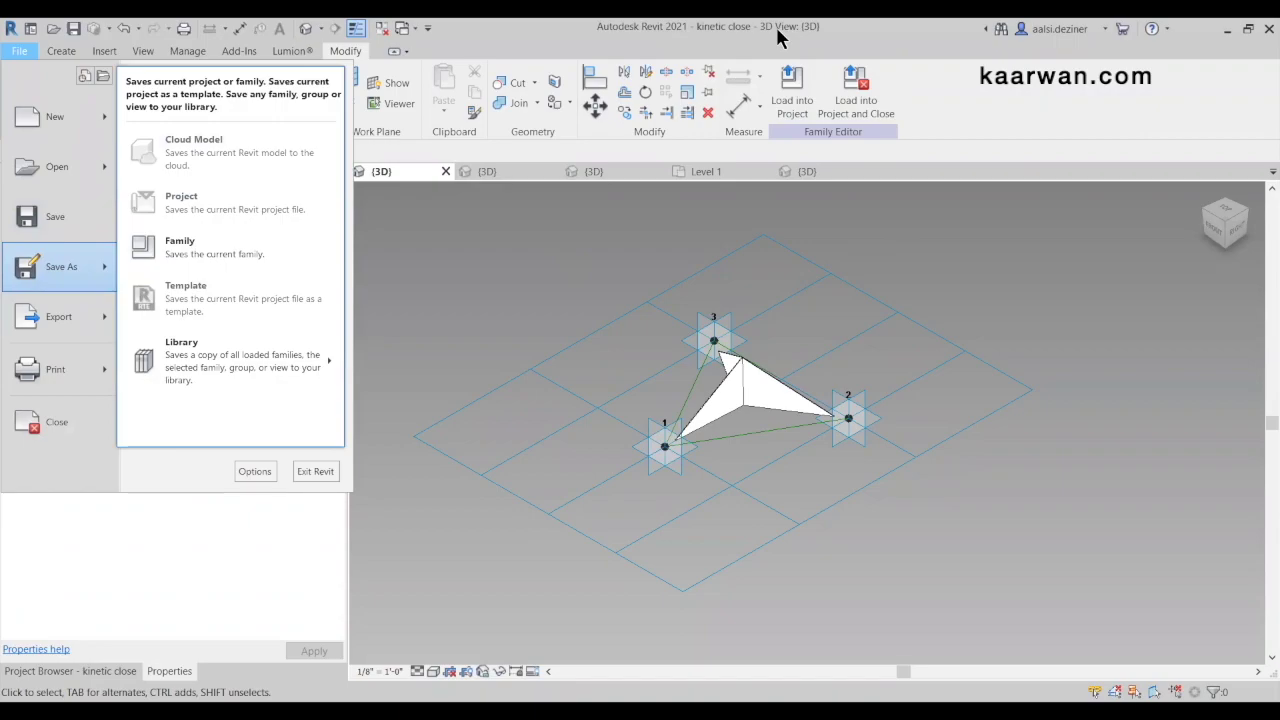
pyautogui.click(1011, 523)
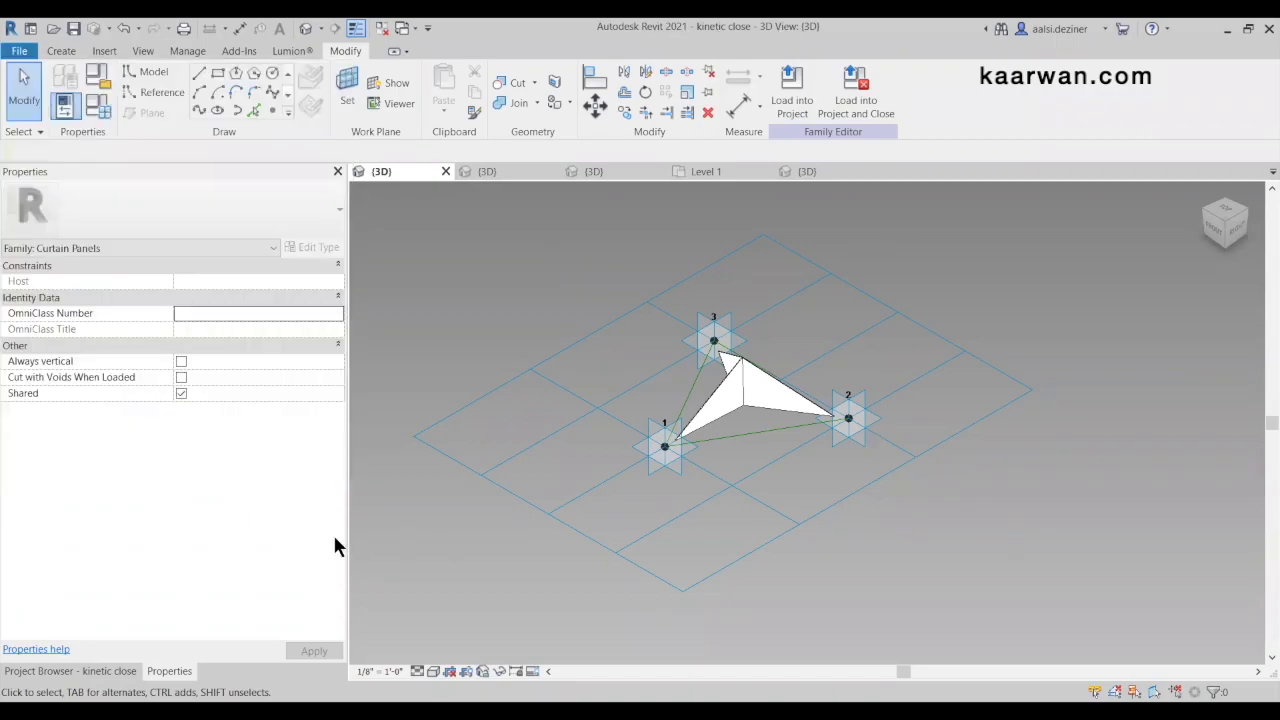
# Return the nested panel's NCP to 0.2
pyautogui.click(750, 390)
pyautogui.click(226, 587)
pyautogui.write('0.2')
pyautogui.press('Return')
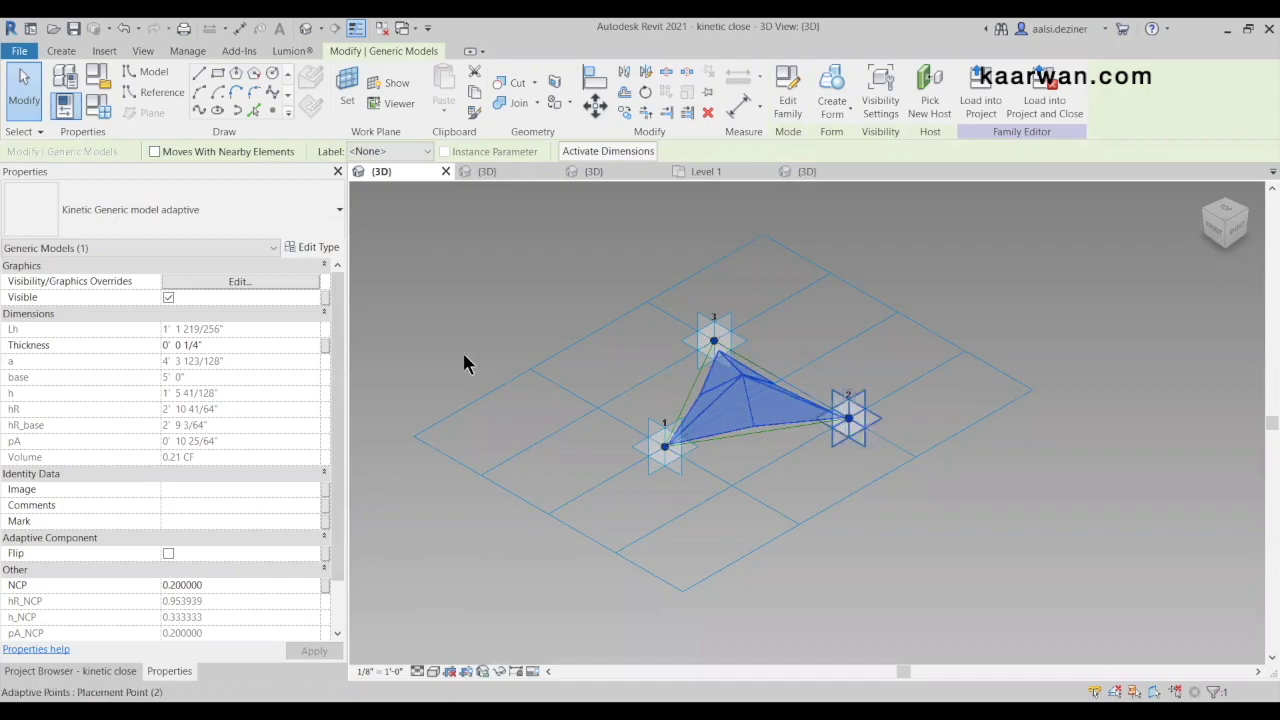
# Set the nested panel's NCP to 0.1 to try a more closed shape
pyautogui.scroll(3, 765, 417)
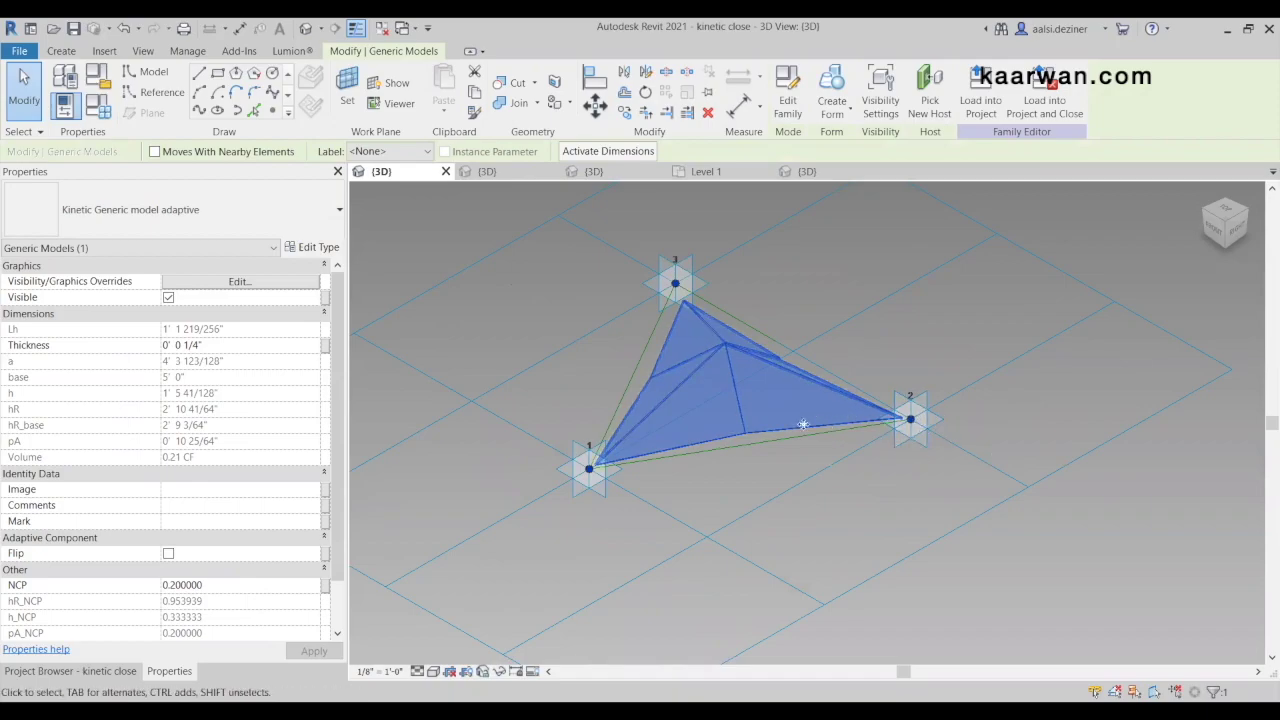
pyautogui.click(251, 585)
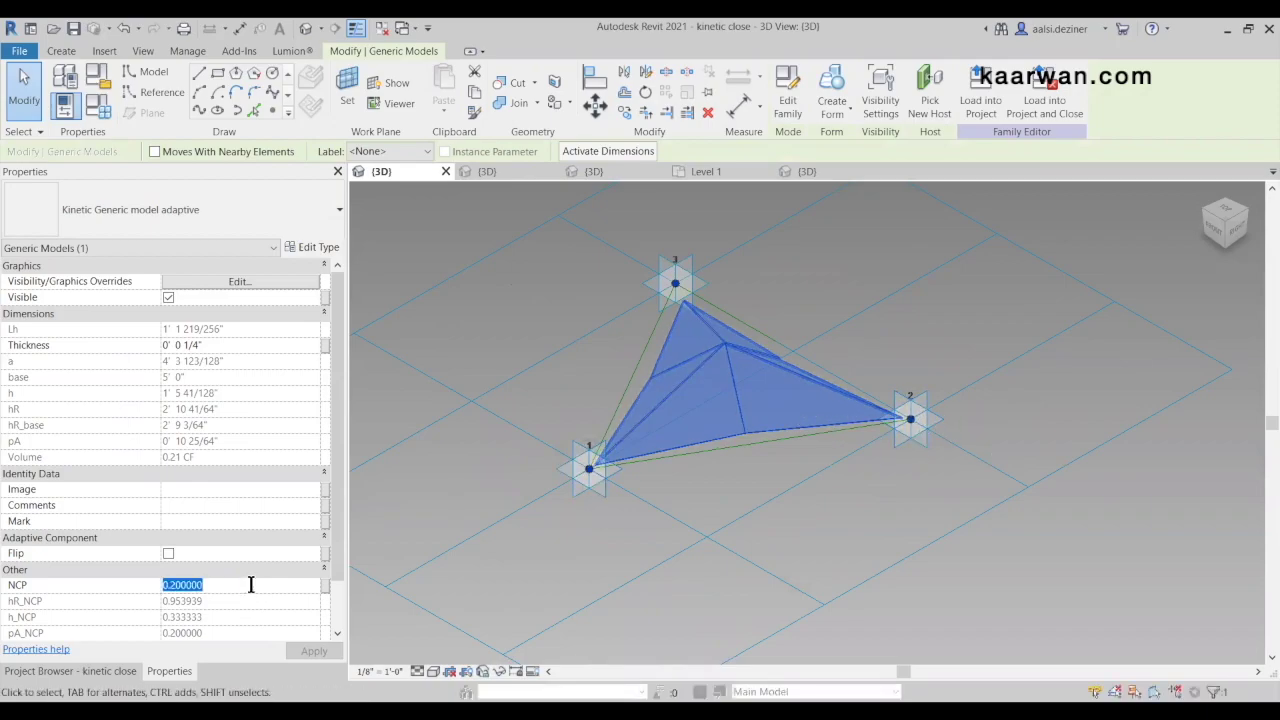
pyautogui.write('0.1')
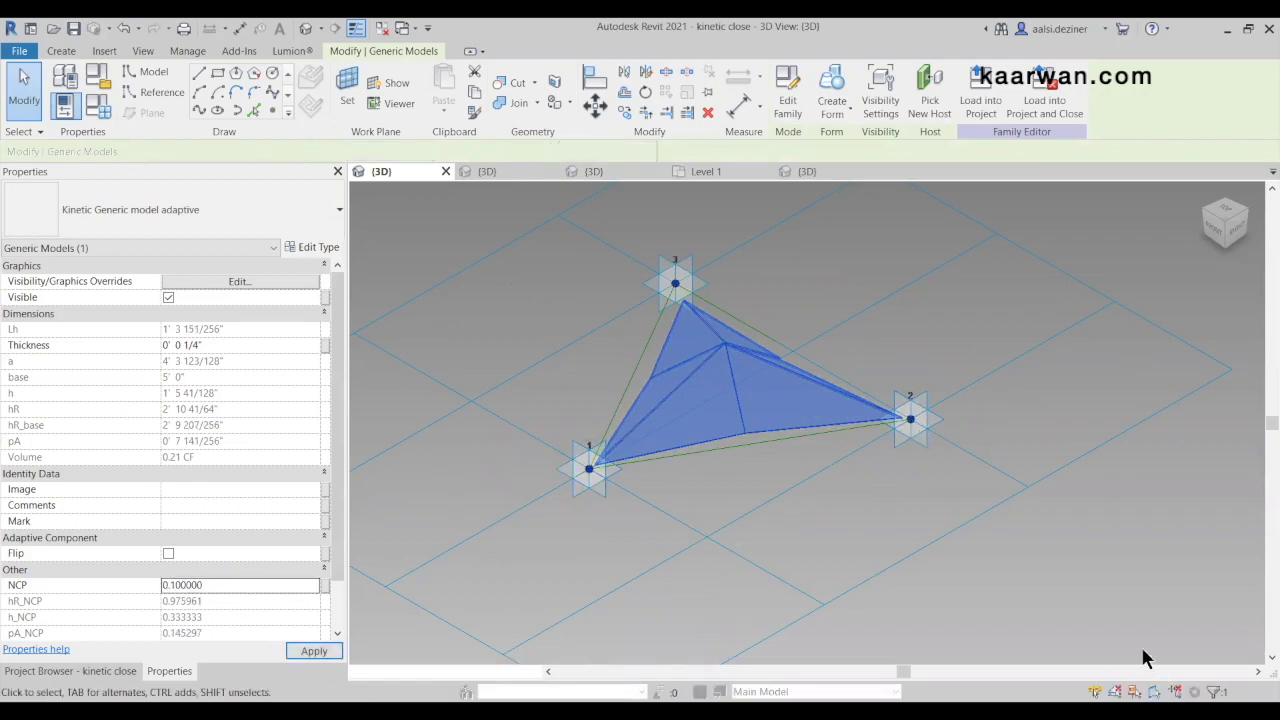
pyautogui.click(662, 486)
pyautogui.scroll(-3, 586, 391)
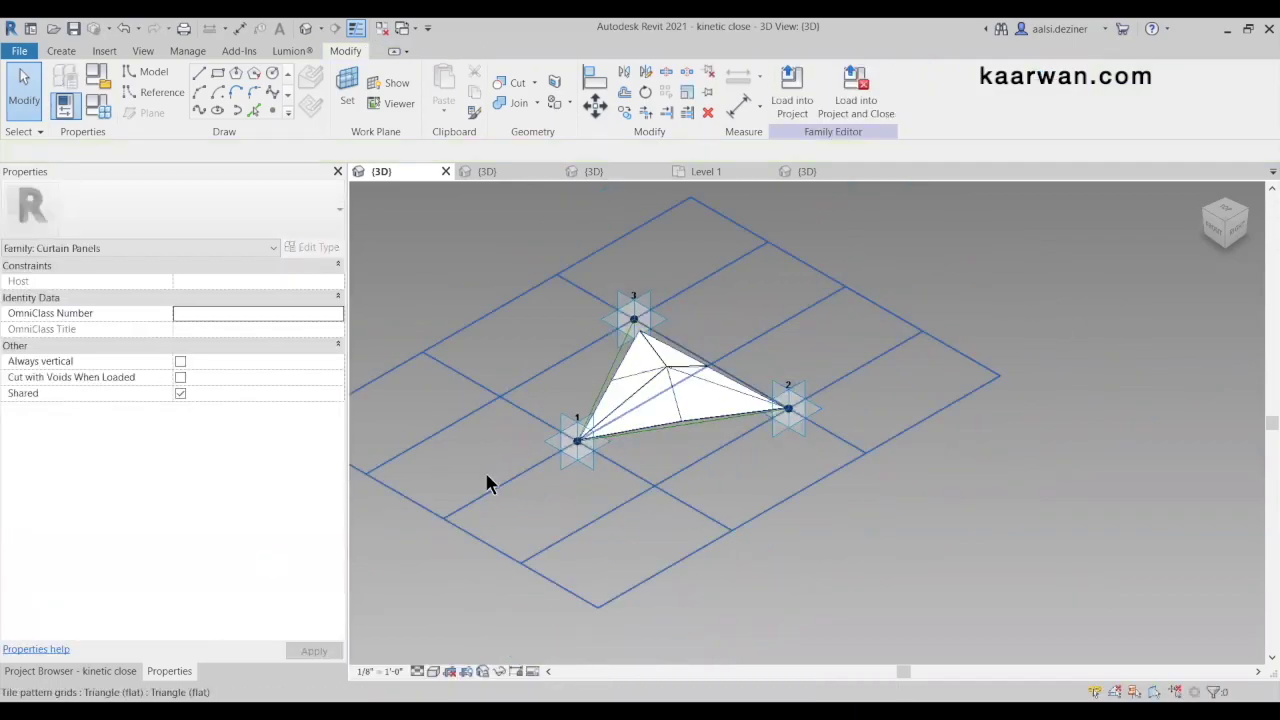
# Set the nested panel's NCP to 0.3 in the kinetic close family
pyautogui.click(554, 453)
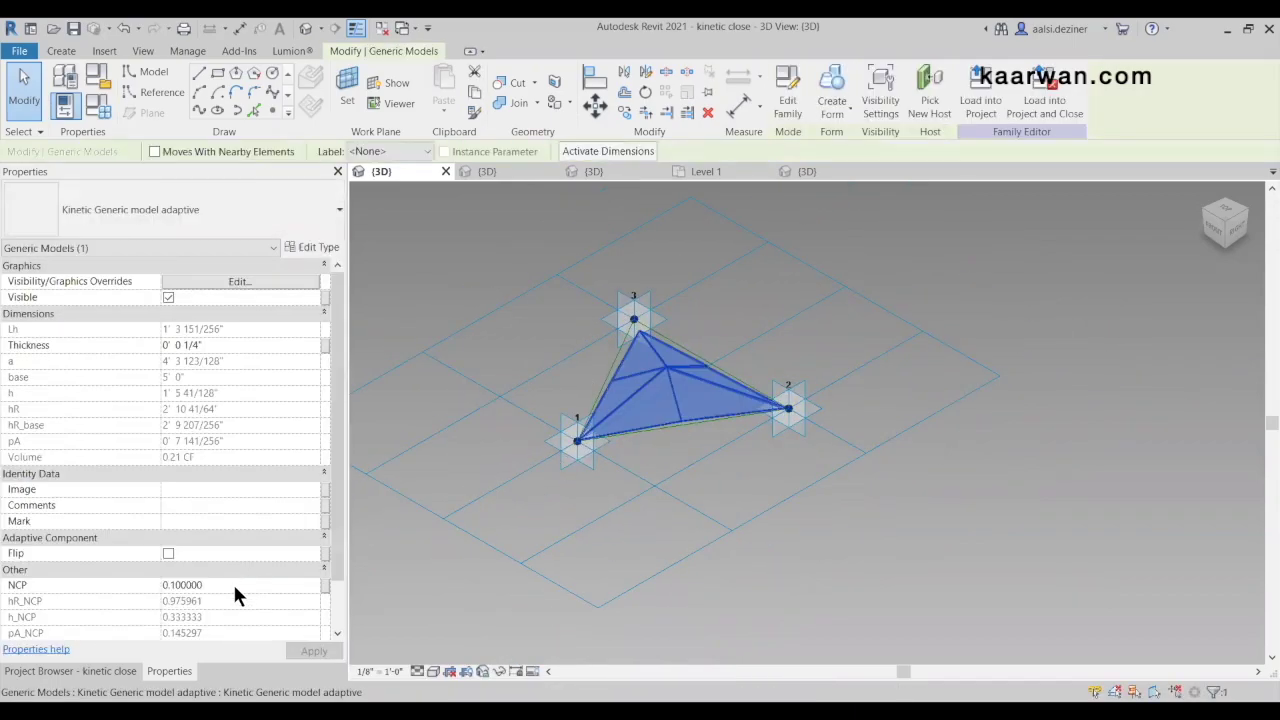
pyautogui.click(233, 585)
pyautogui.write('0.3')
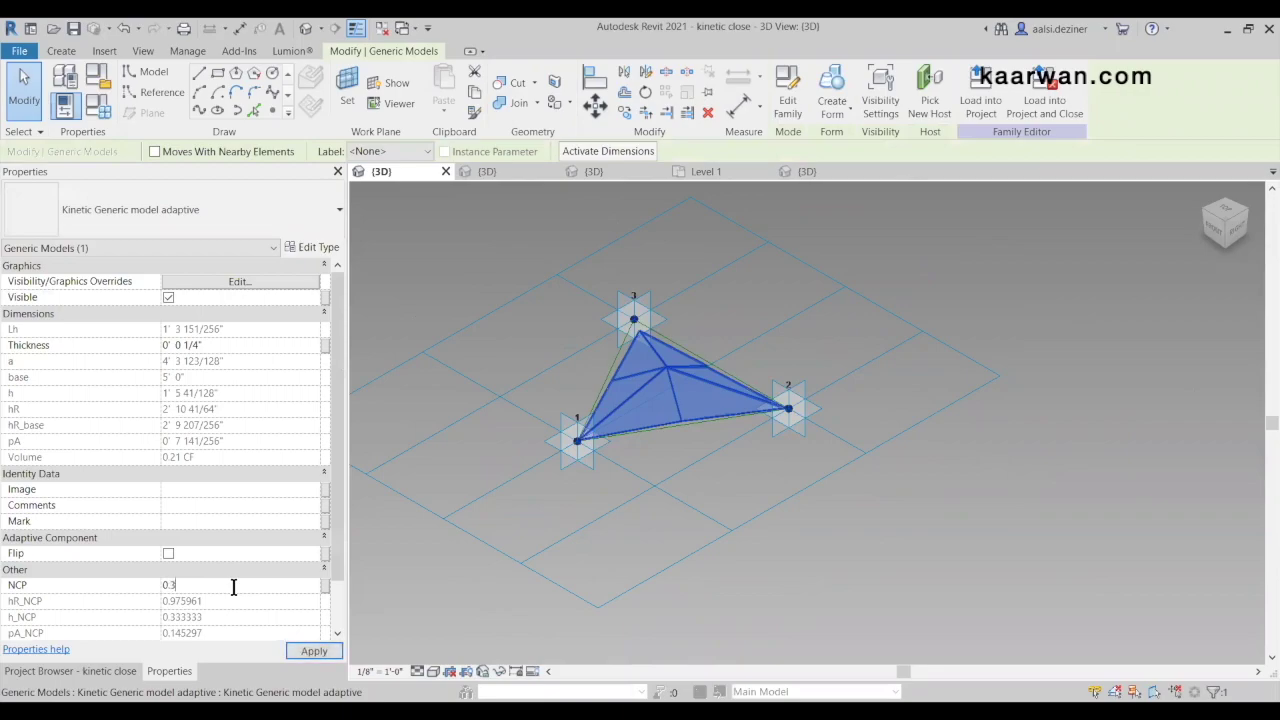
pyautogui.click(706, 449)
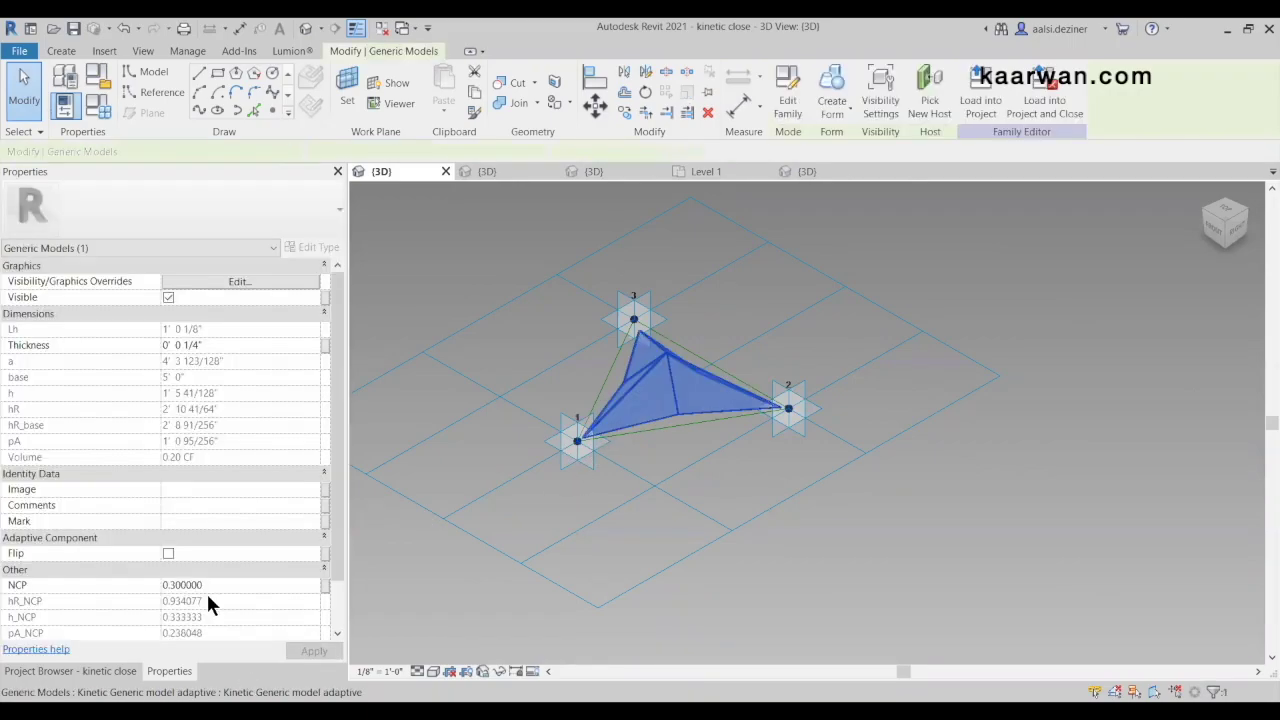
pyautogui.click(194, 584)
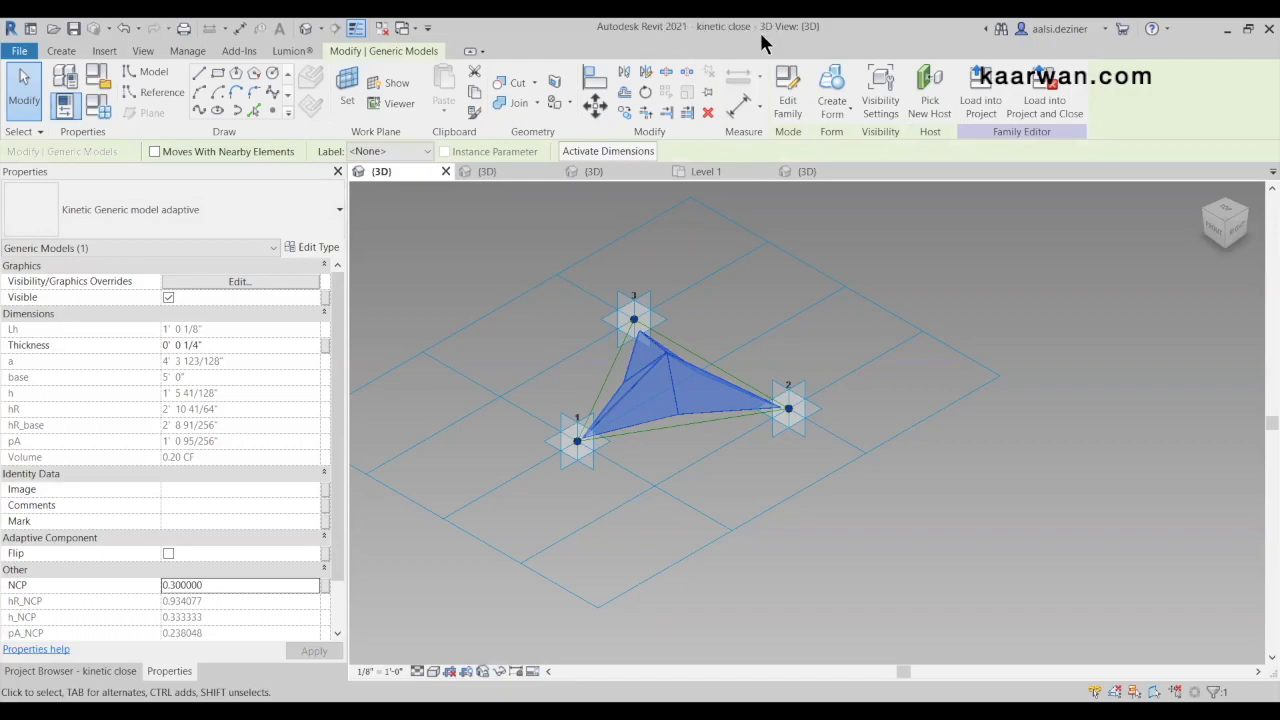
# Load the kinetic close family into Project2 only
pyautogui.click(800, 173)
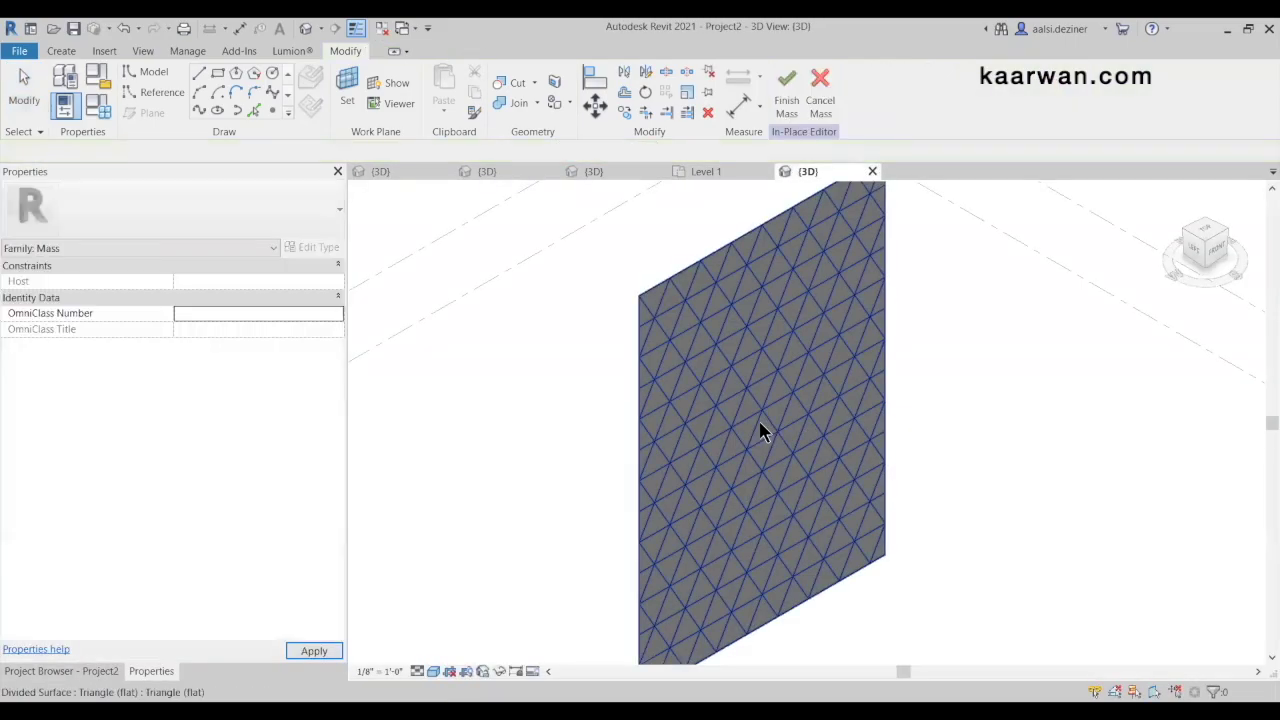
pyautogui.scroll(-2, 760, 429)
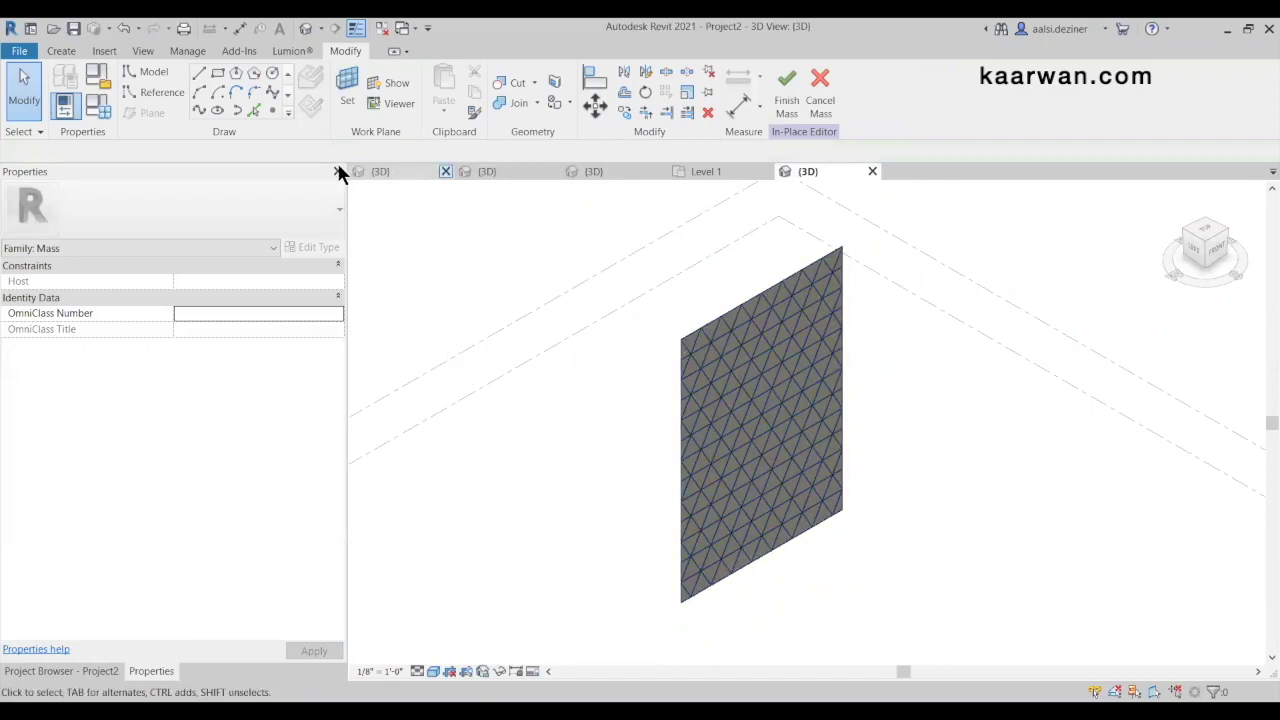
pyautogui.click(382, 172)
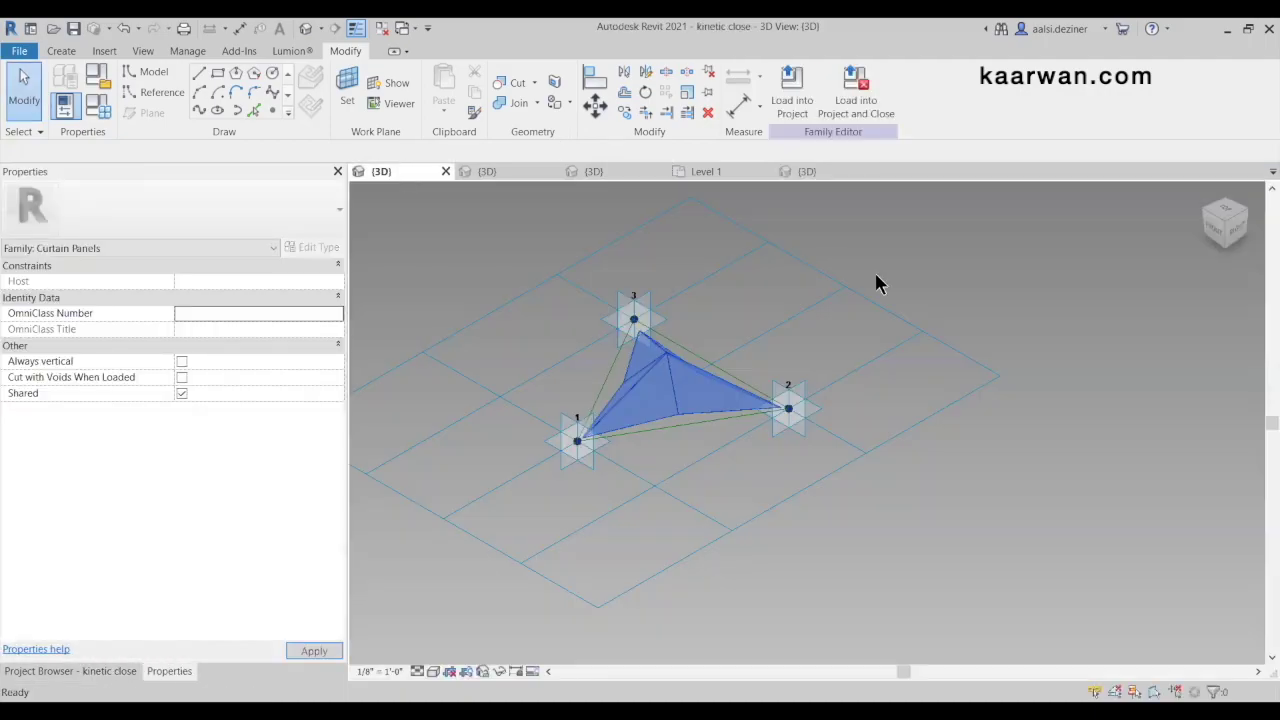
pyautogui.click(799, 97)
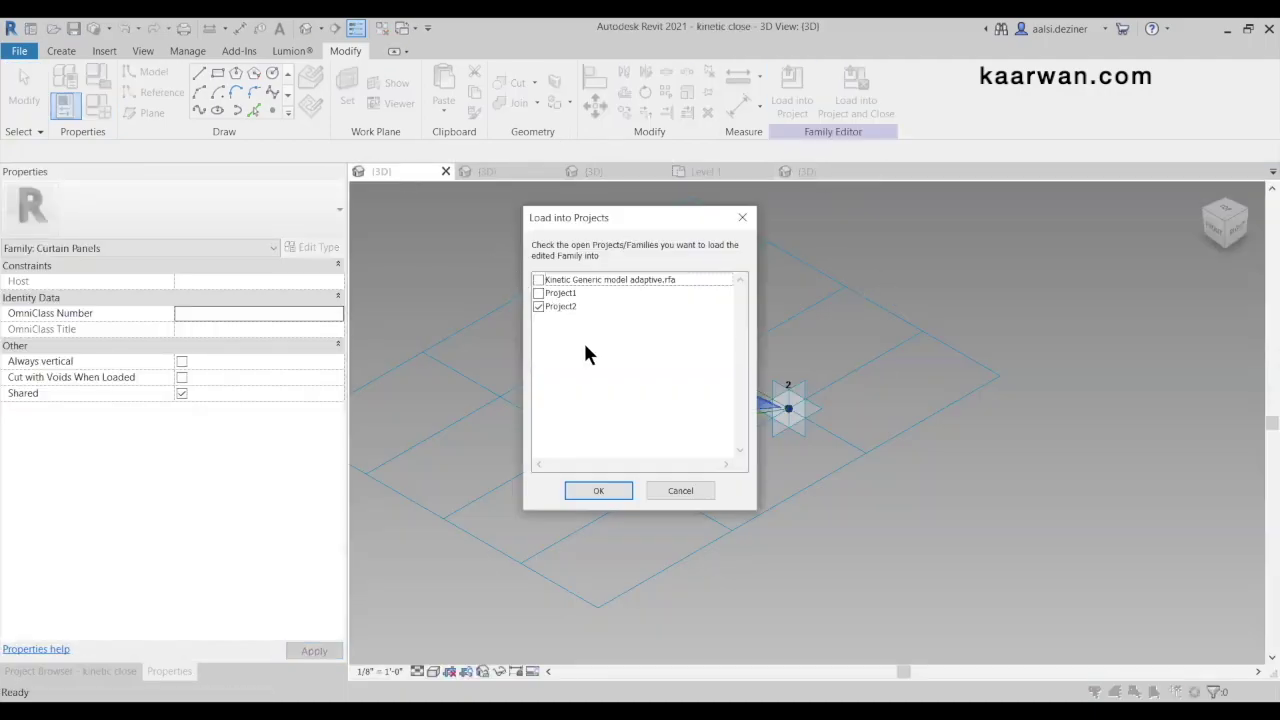
pyautogui.click(626, 491)
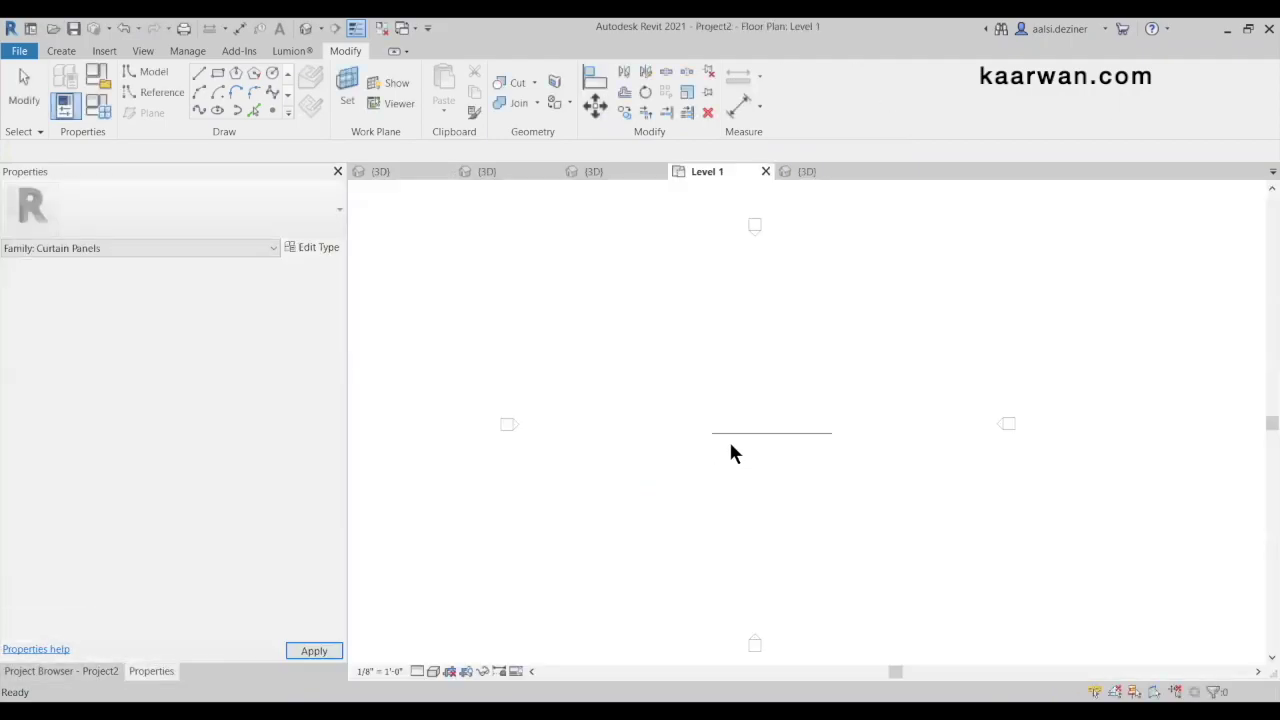
# Apply the kinetic close panel type under Triangle (flat) to the divided surface of the mass in Project2
pyautogui.click(806, 172)
pyautogui.scroll(3, 800, 400)
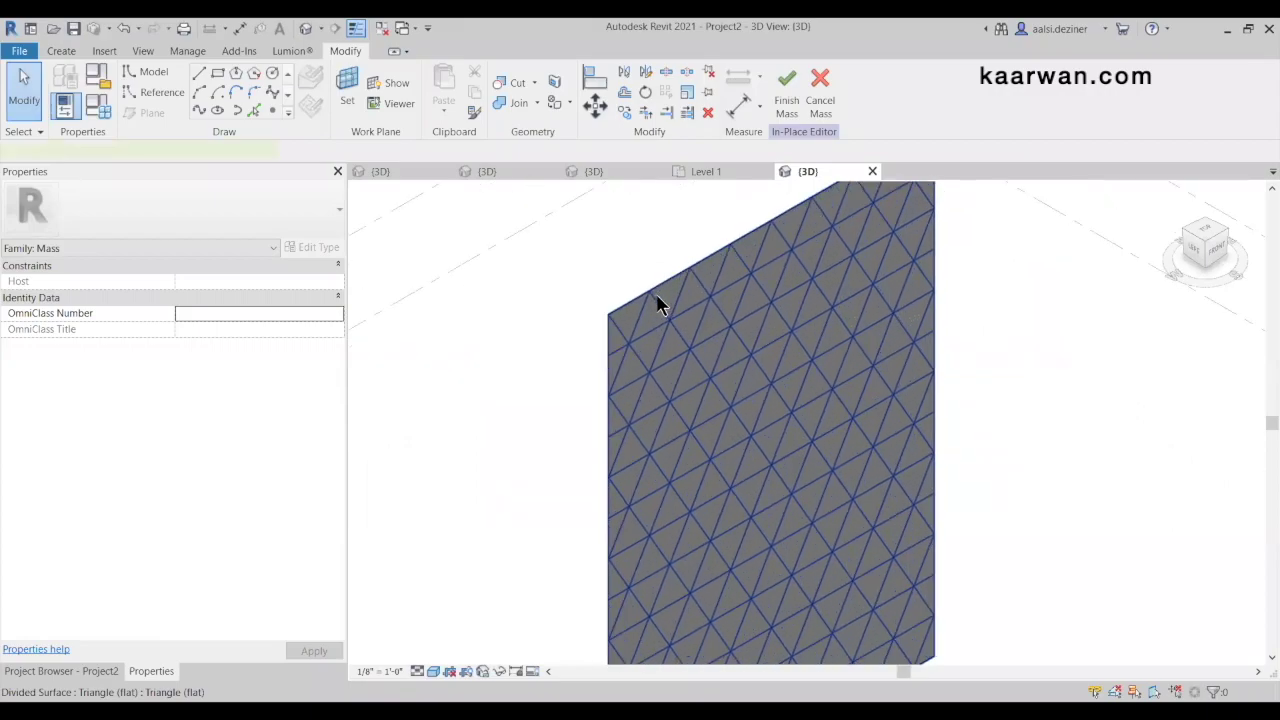
pyautogui.click(661, 303)
pyautogui.click(103, 209)
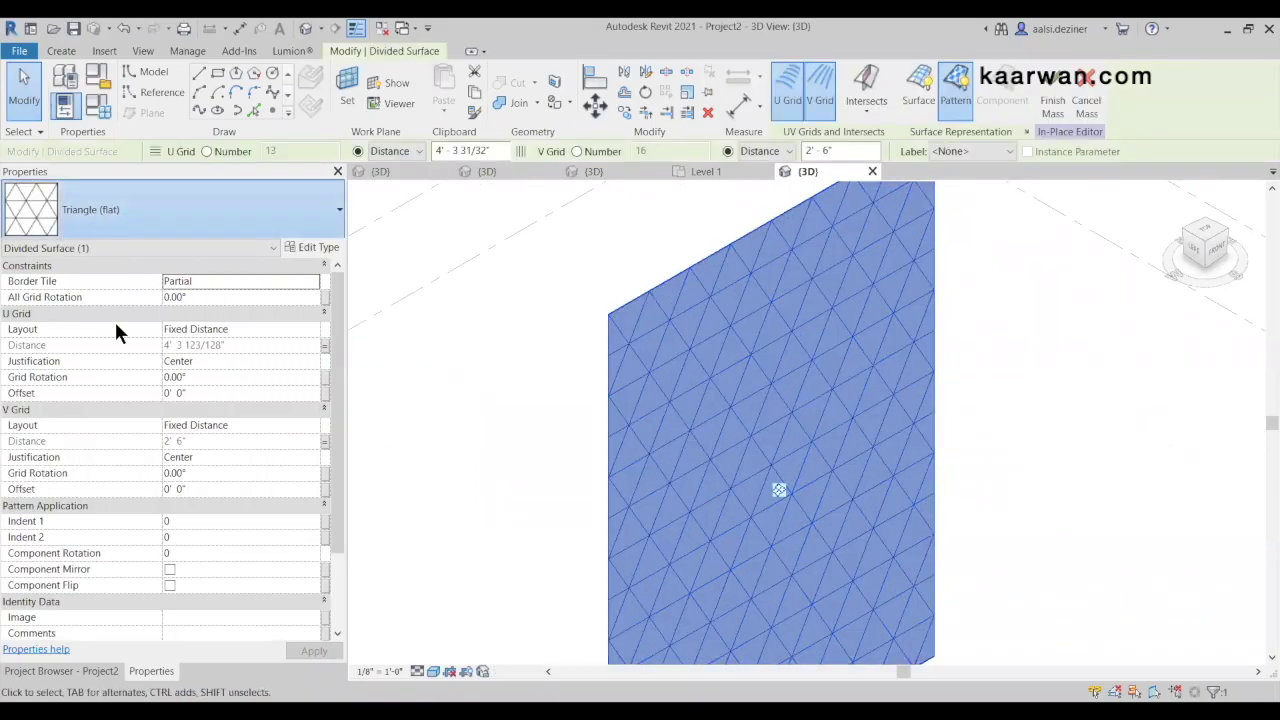
pyautogui.scroll(-3, 128, 434)
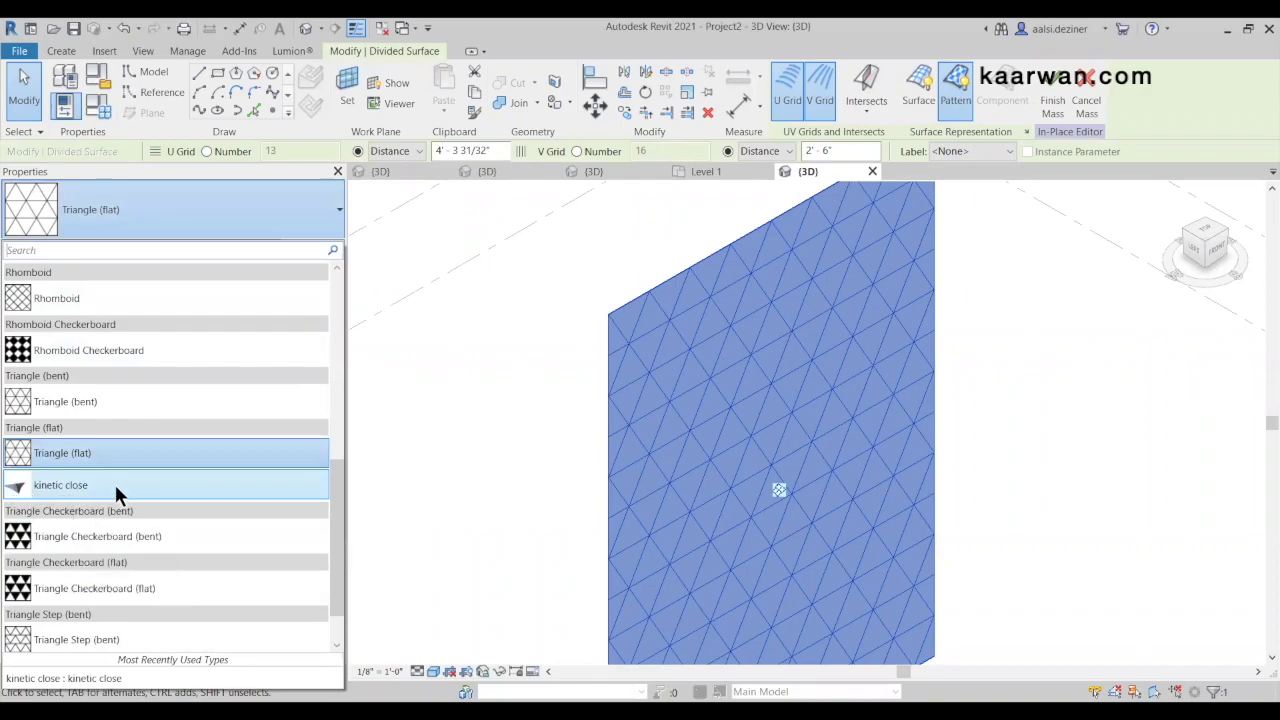
pyautogui.click(810, 430)
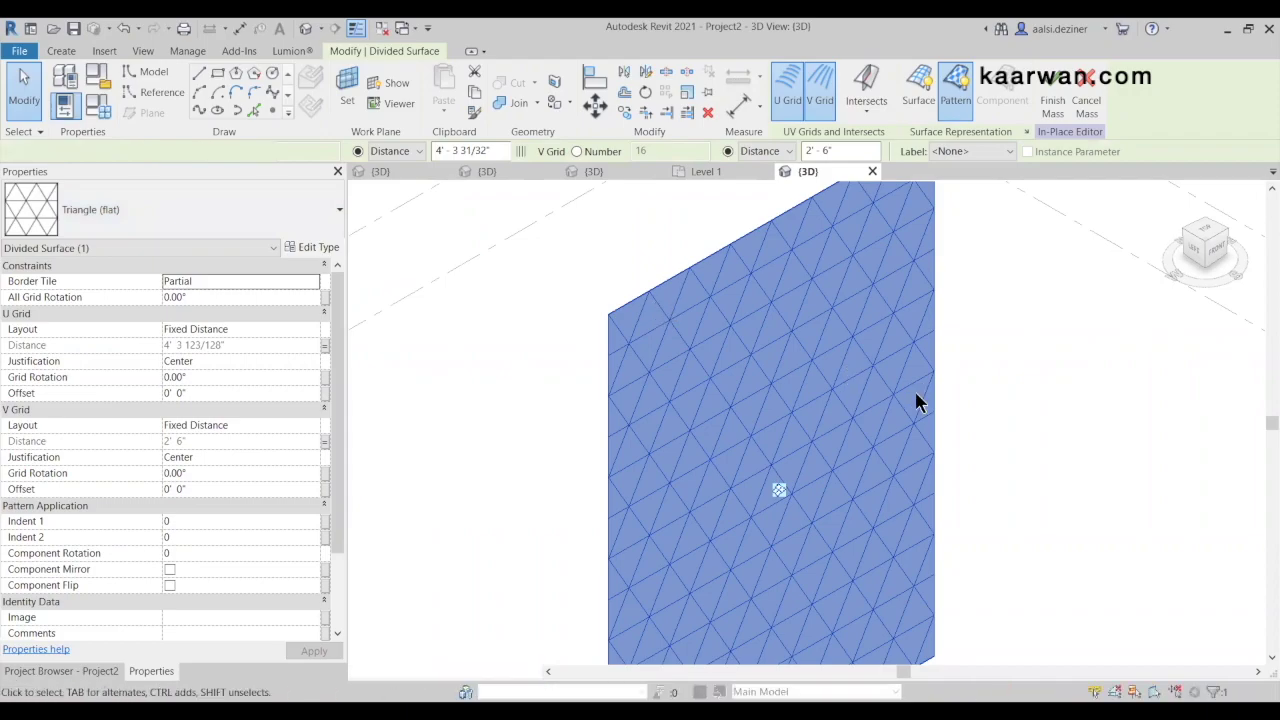
pyautogui.scroll(-2, 759, 336)
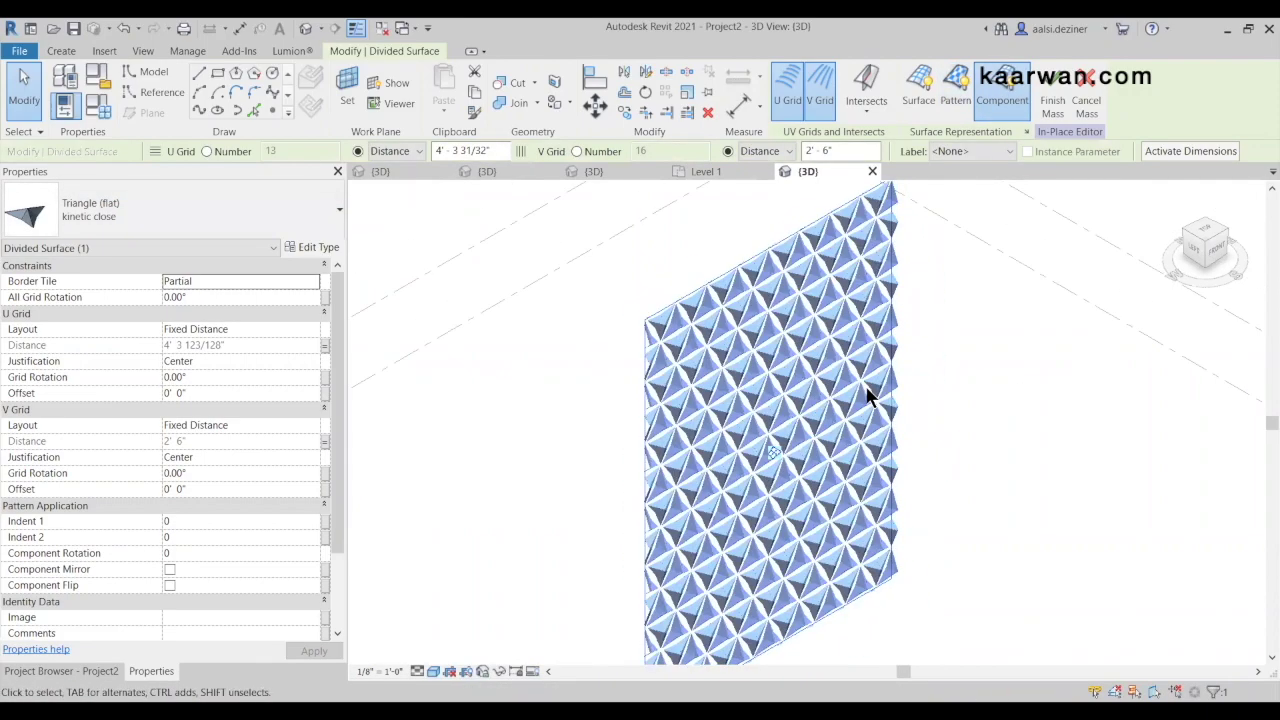
pyautogui.click(1016, 380)
# Examine the kinetic close panels across the mass surface and its borders, and look back at the Kinetic Generic model adaptive family
pyautogui.scroll(1, 717, 380)
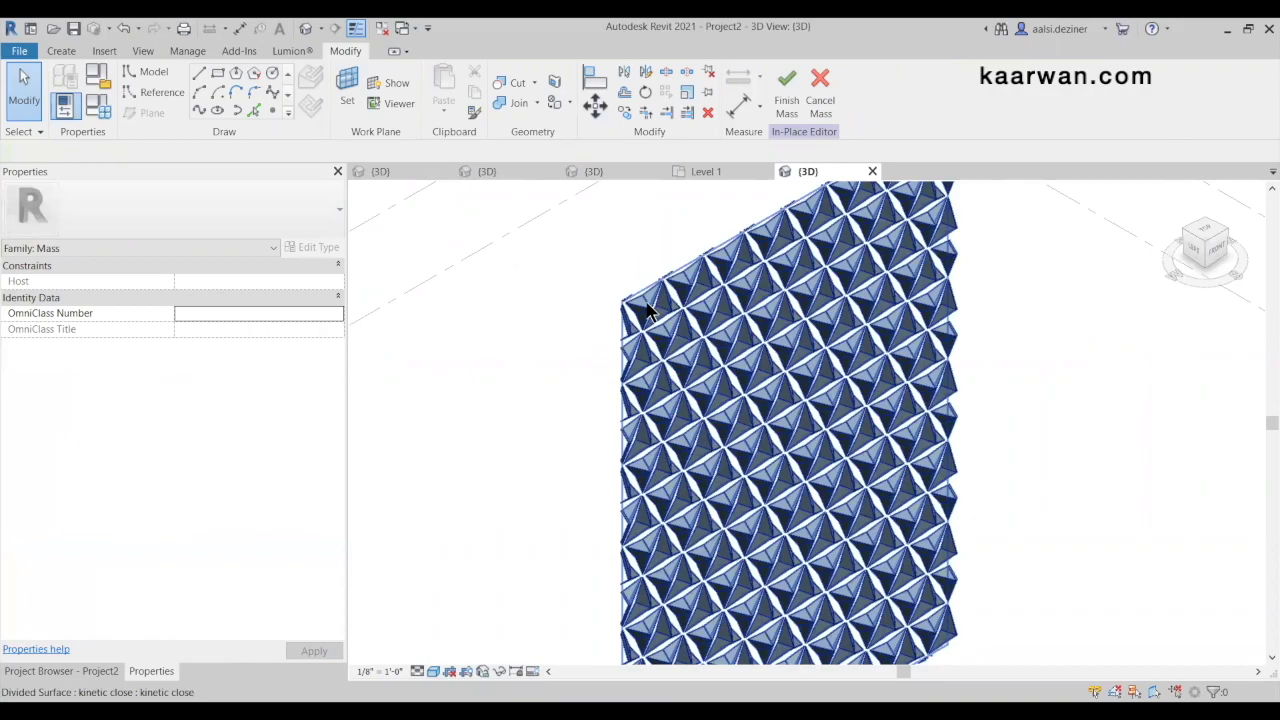
pyautogui.scroll(1, 648, 312)
pyautogui.keyDown('shift'); pyautogui.moveTo(815, 422); pyautogui.dragTo(840, 475, button='middle'); pyautogui.keyUp('shift')
pyautogui.scroll(4, 838, 464)
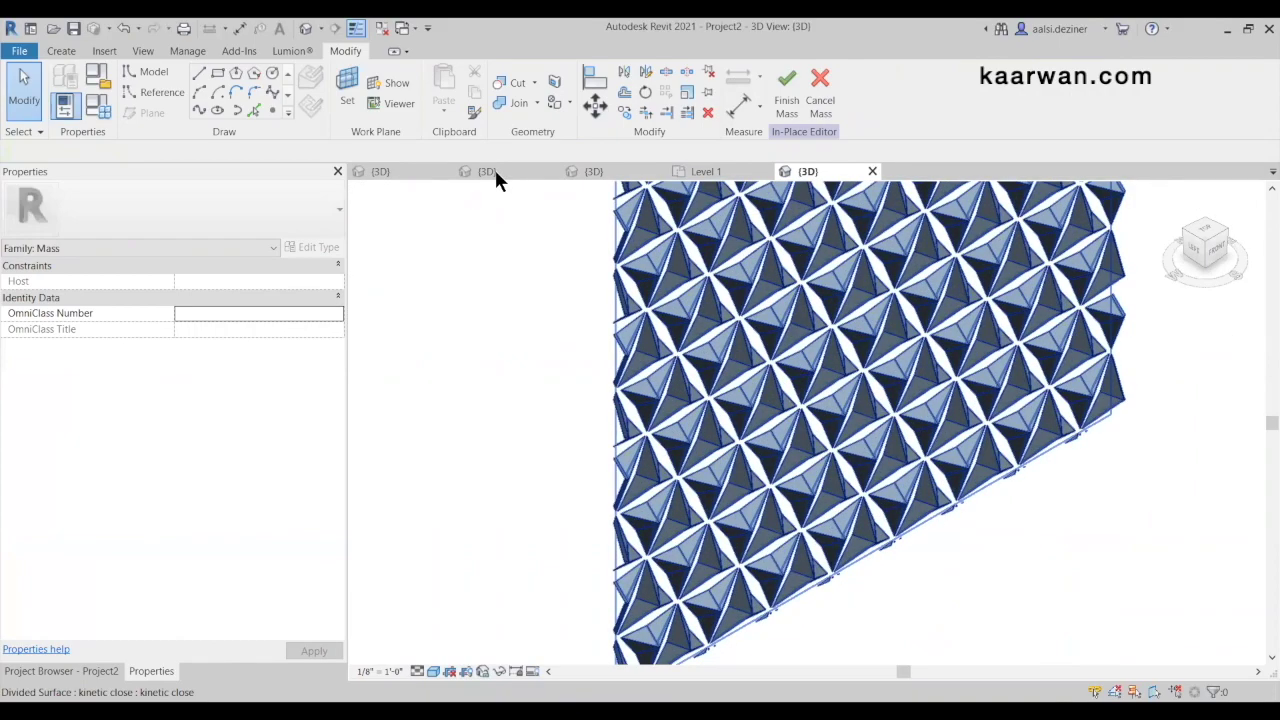
pyautogui.click(495, 173)
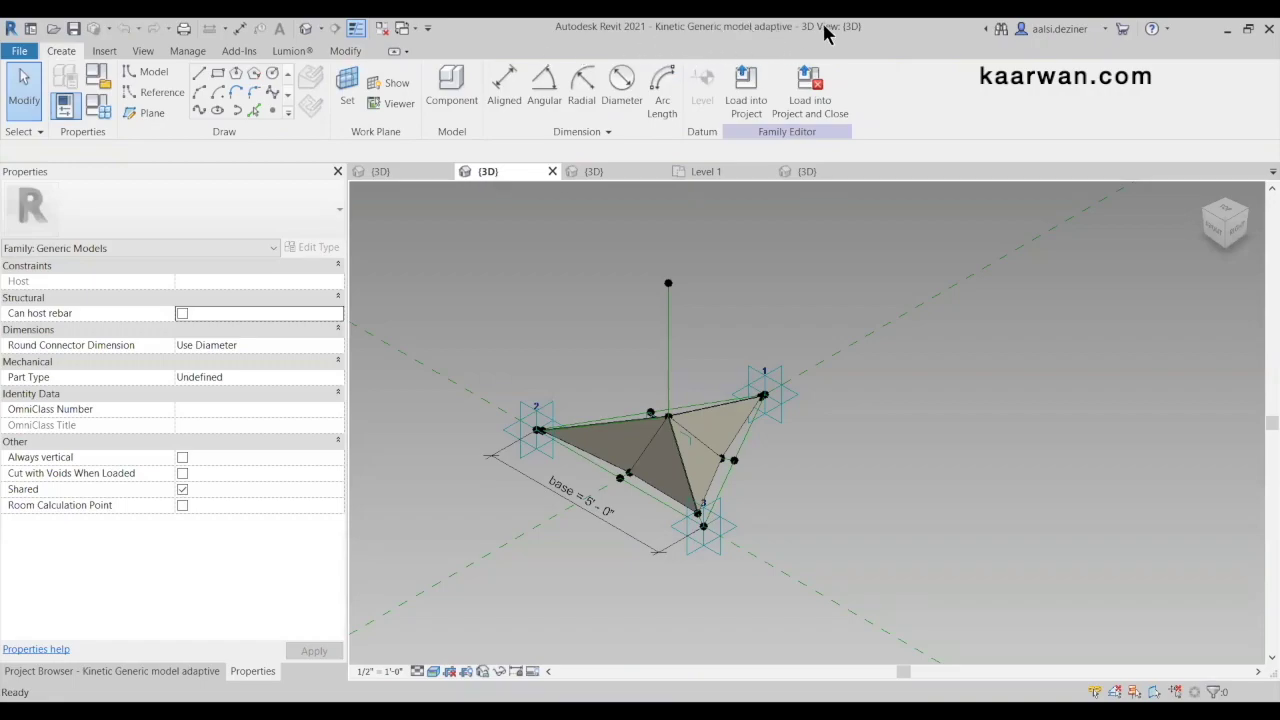
pyautogui.click(836, 175)
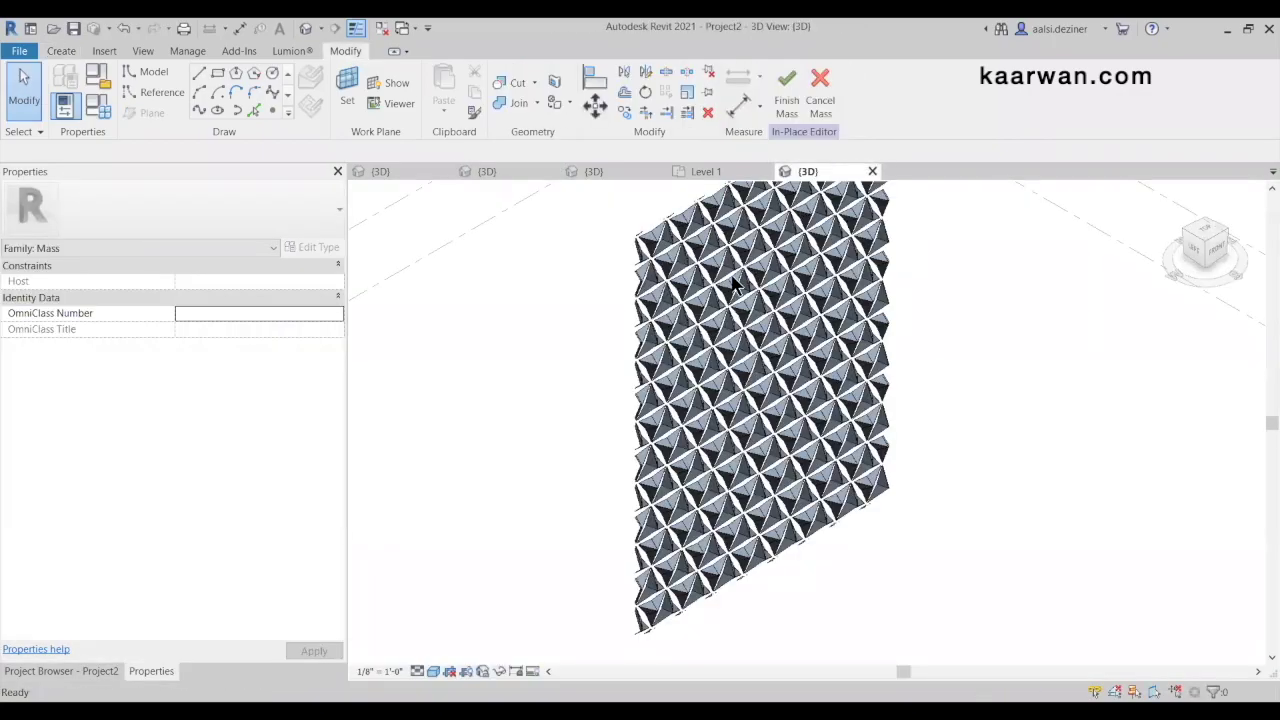
pyautogui.scroll(-1, 633, 448)
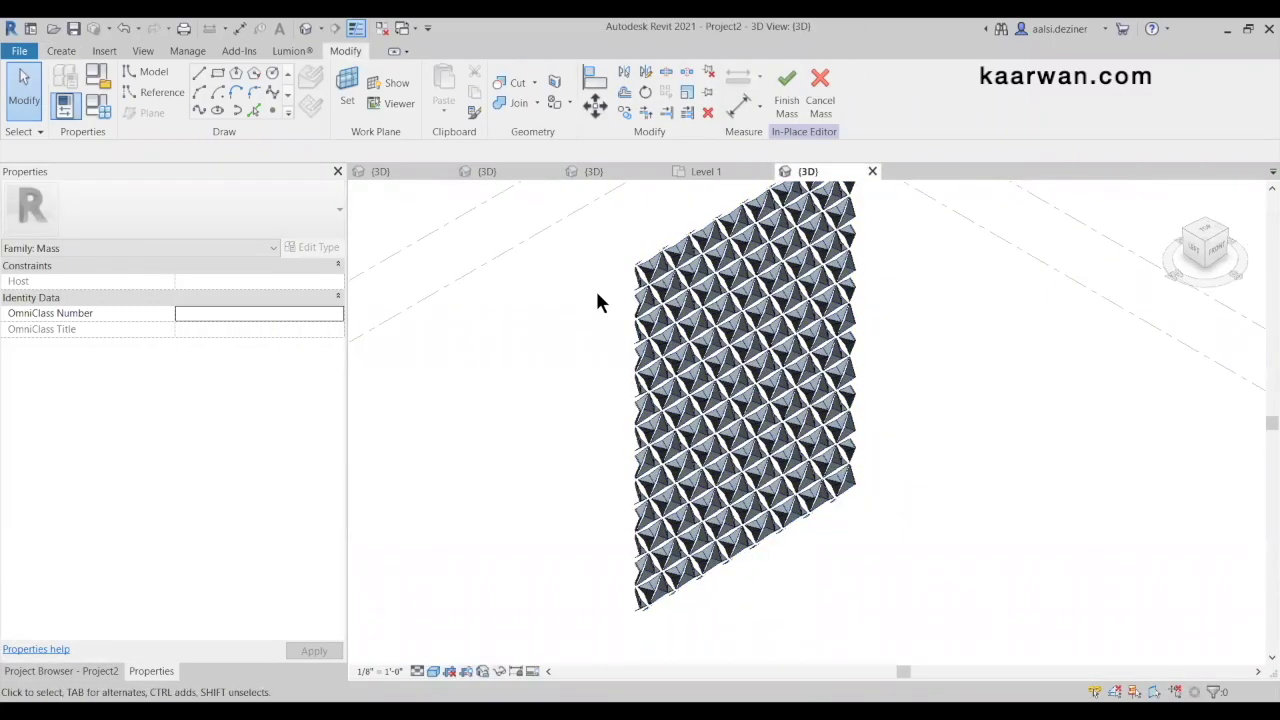
pyautogui.keyDown('shift'); pyautogui.moveTo(654, 471); pyautogui.dragTo(657, 357, button='middle'); pyautogui.keyUp('shift')
pyautogui.scroll(4, 657, 357)
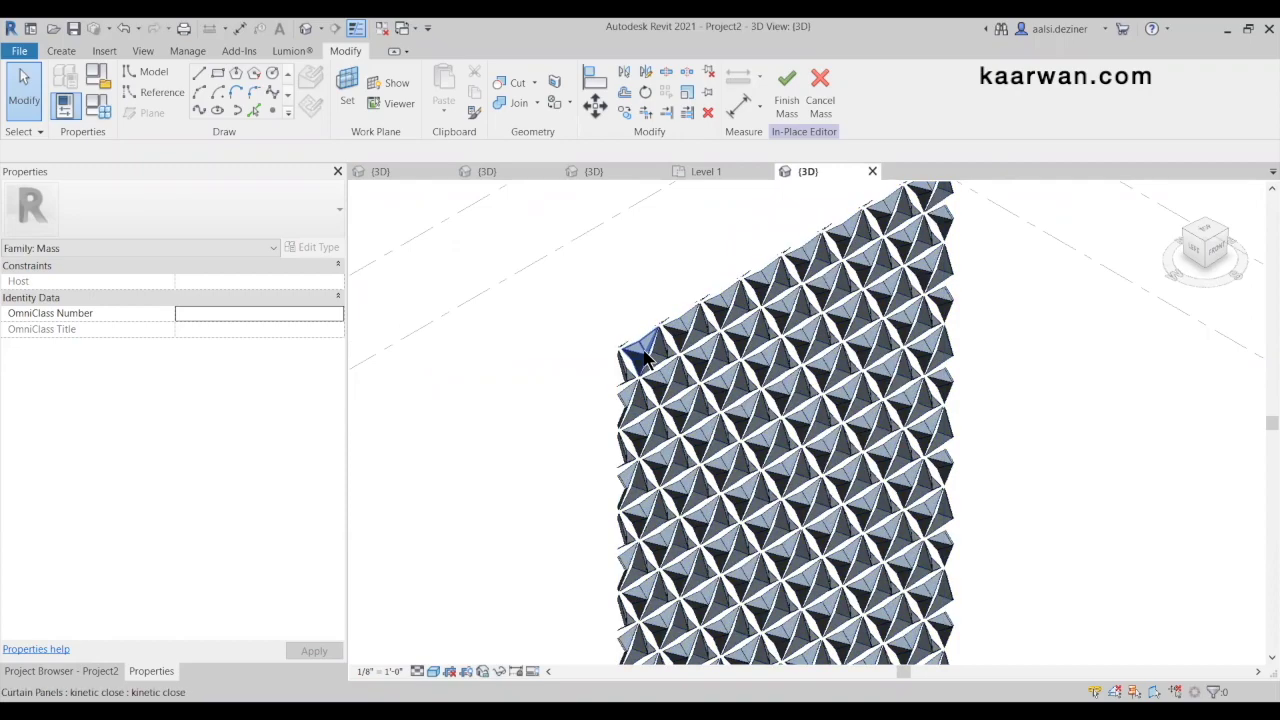
# Delete three individual kinetic close panels at the upper corner and along the adjoining vertical edge of the surface
pyautogui.click(645, 357)
pyautogui.press('Escape')
pyautogui.click(628, 385)
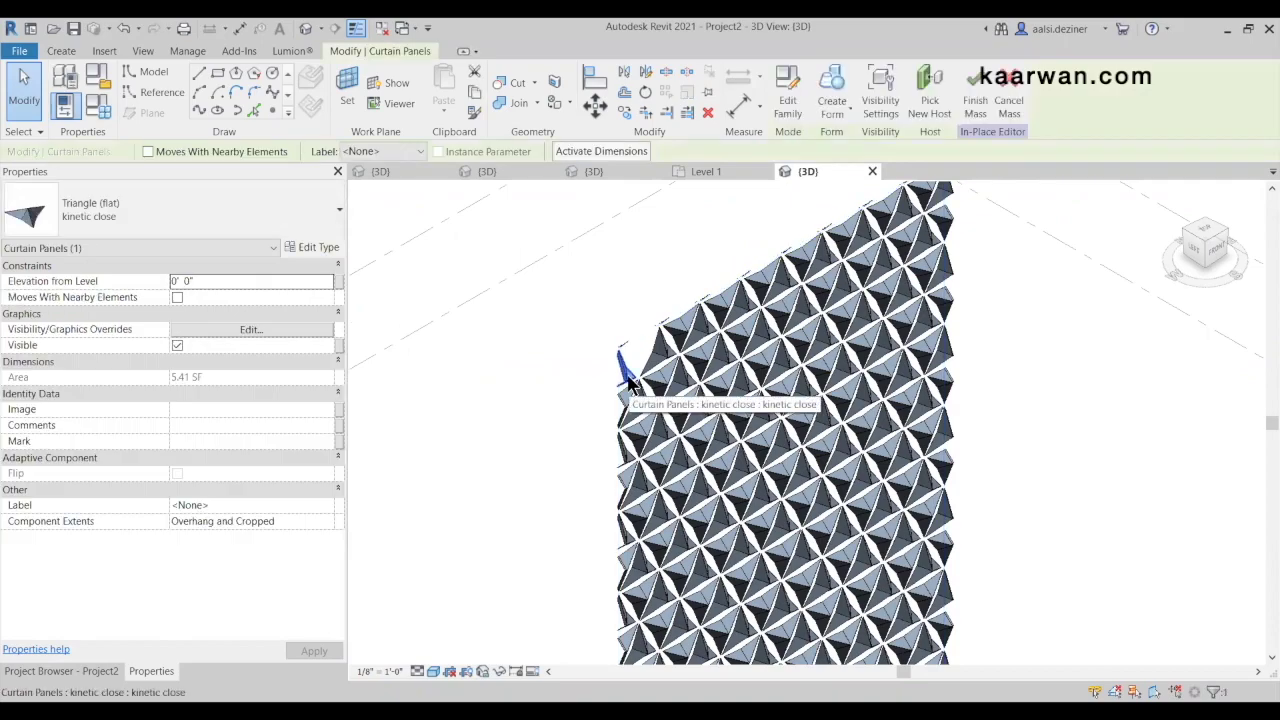
pyautogui.press('Escape')
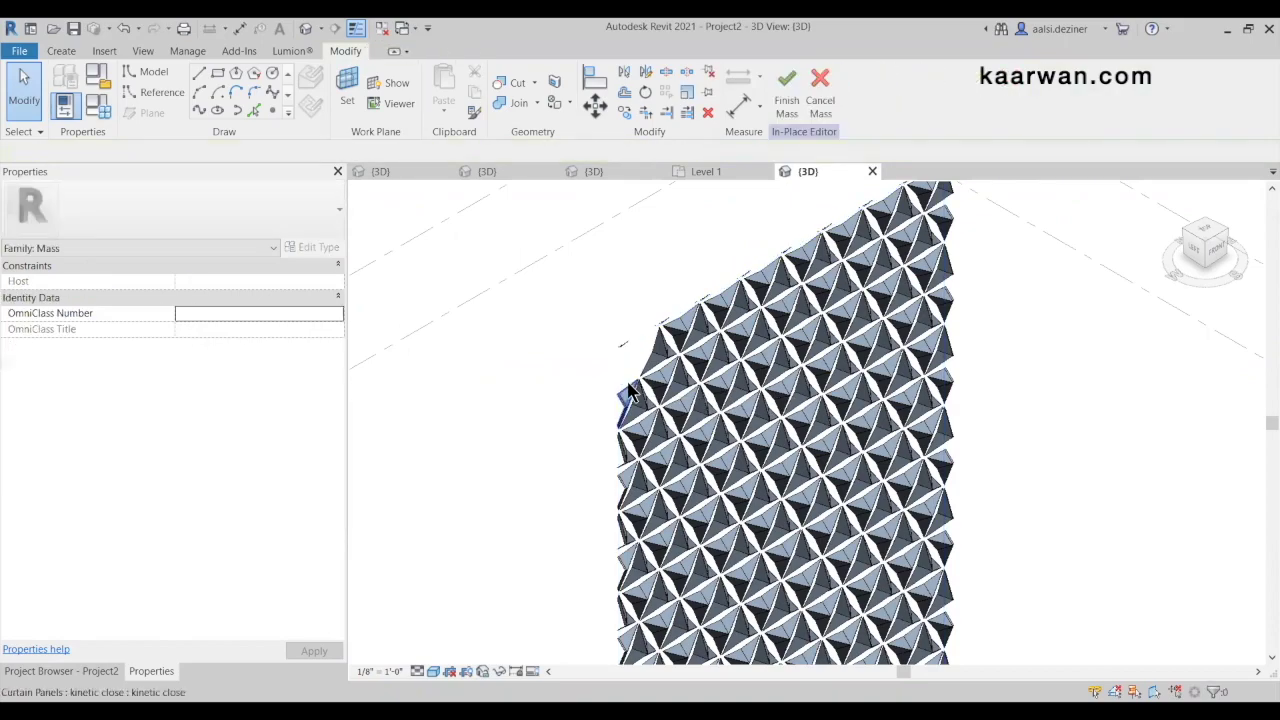
pyautogui.click(628, 392)
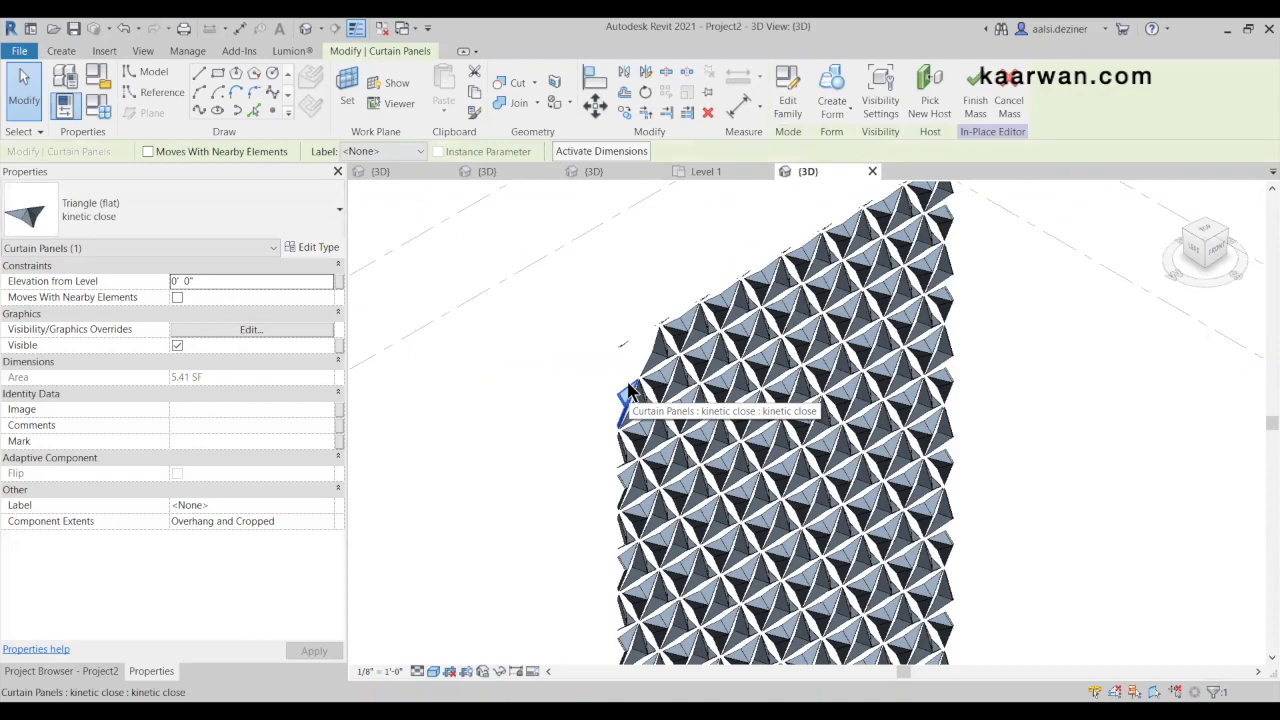
pyautogui.press('Escape')
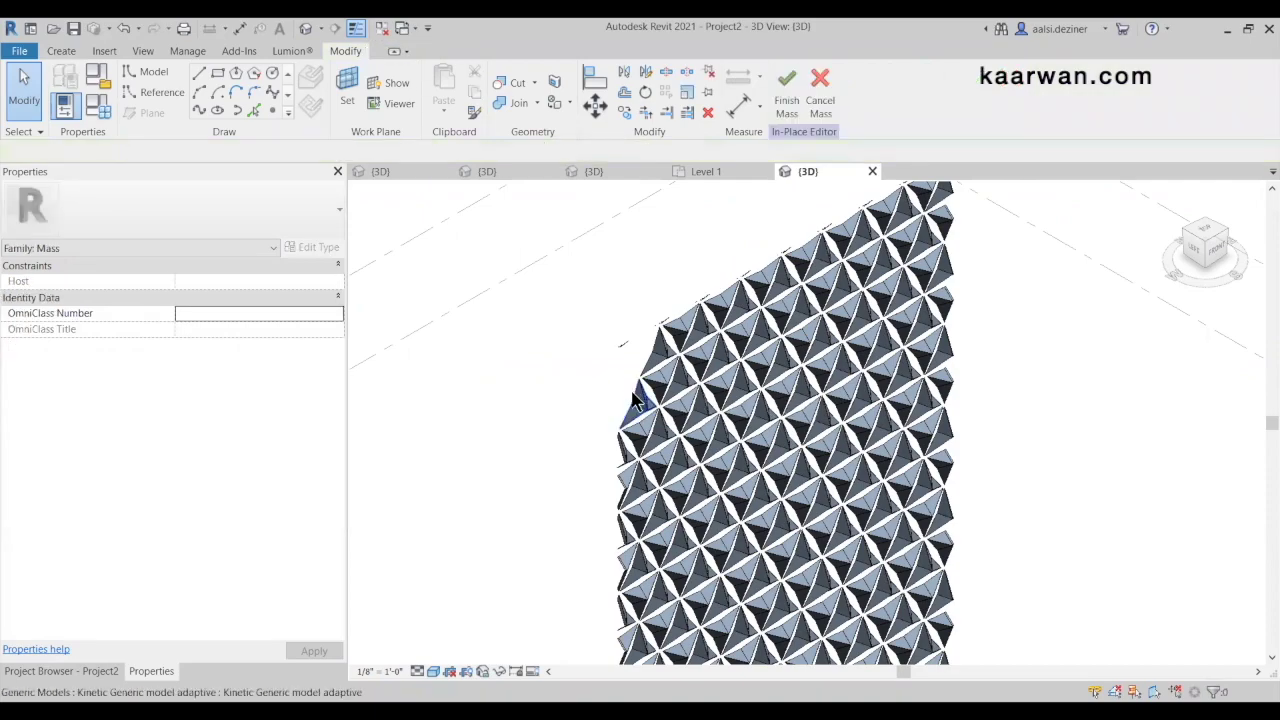
# Delete two adjoining kinetic close panels just inside the upper corner of the divided surface, leaving a gap between the remaining panels
pyautogui.click(633, 400)
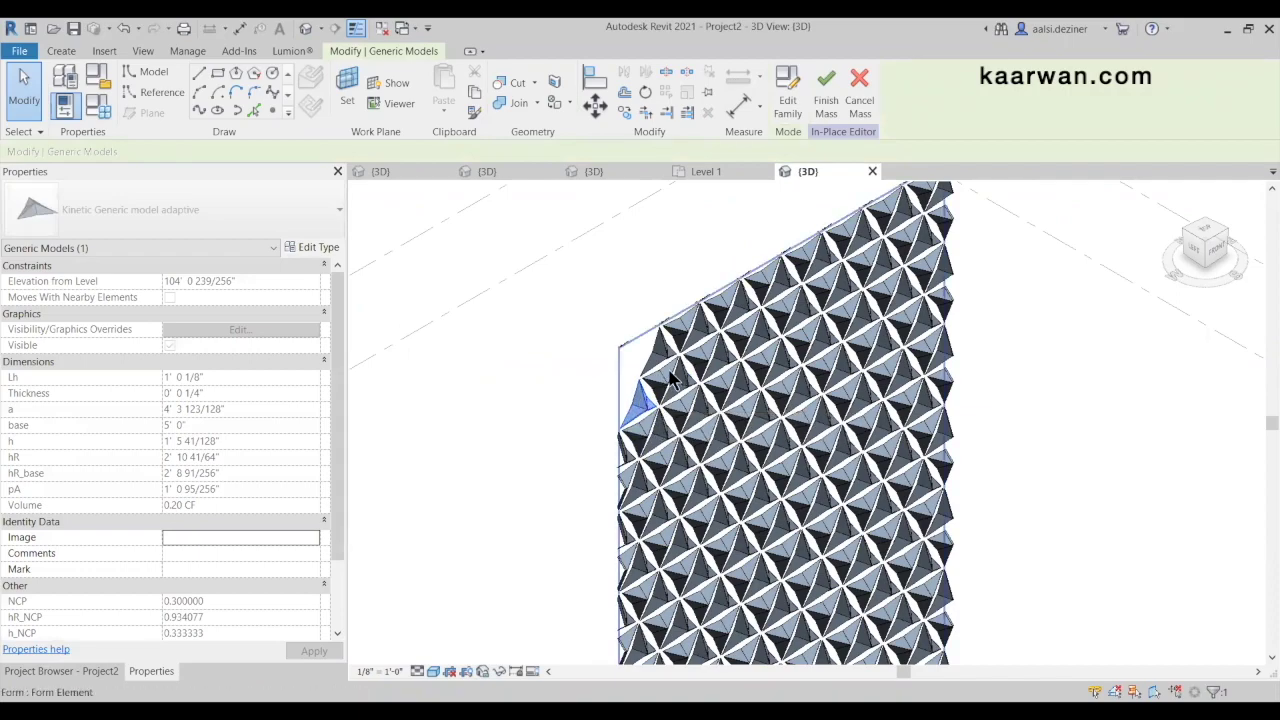
pyautogui.click(660, 387)
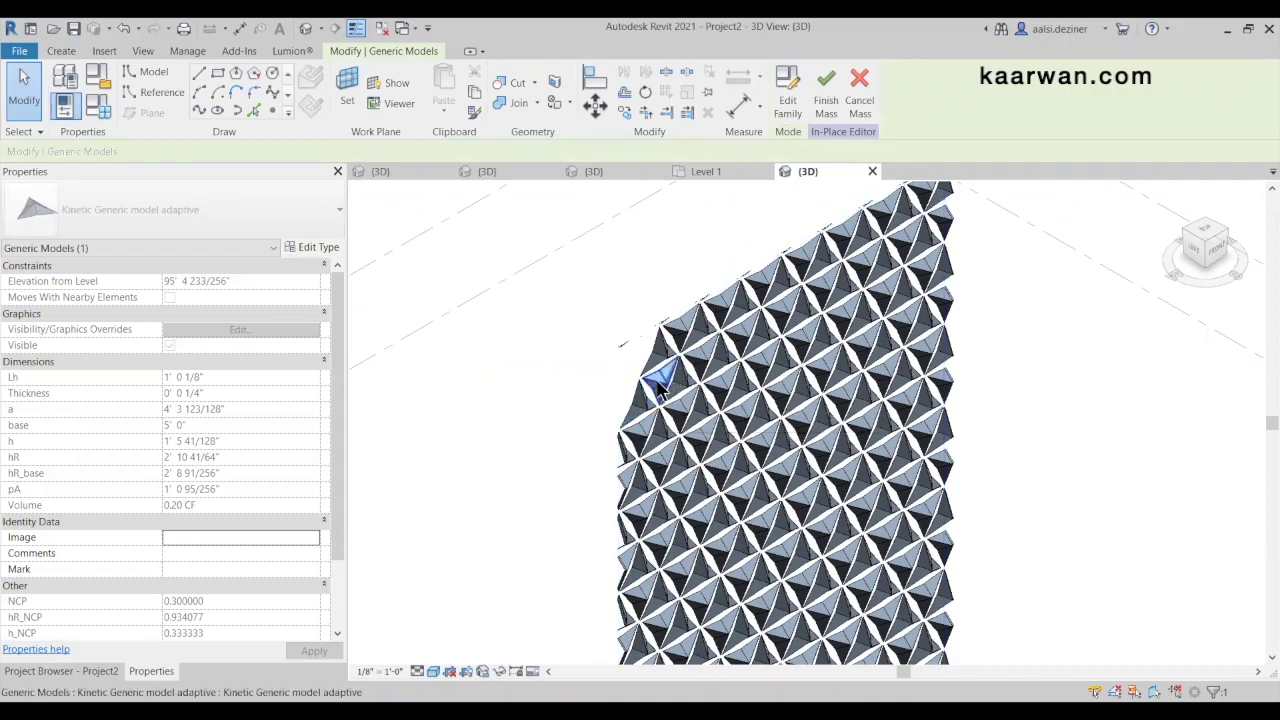
pyautogui.scroll(5, 660, 385)
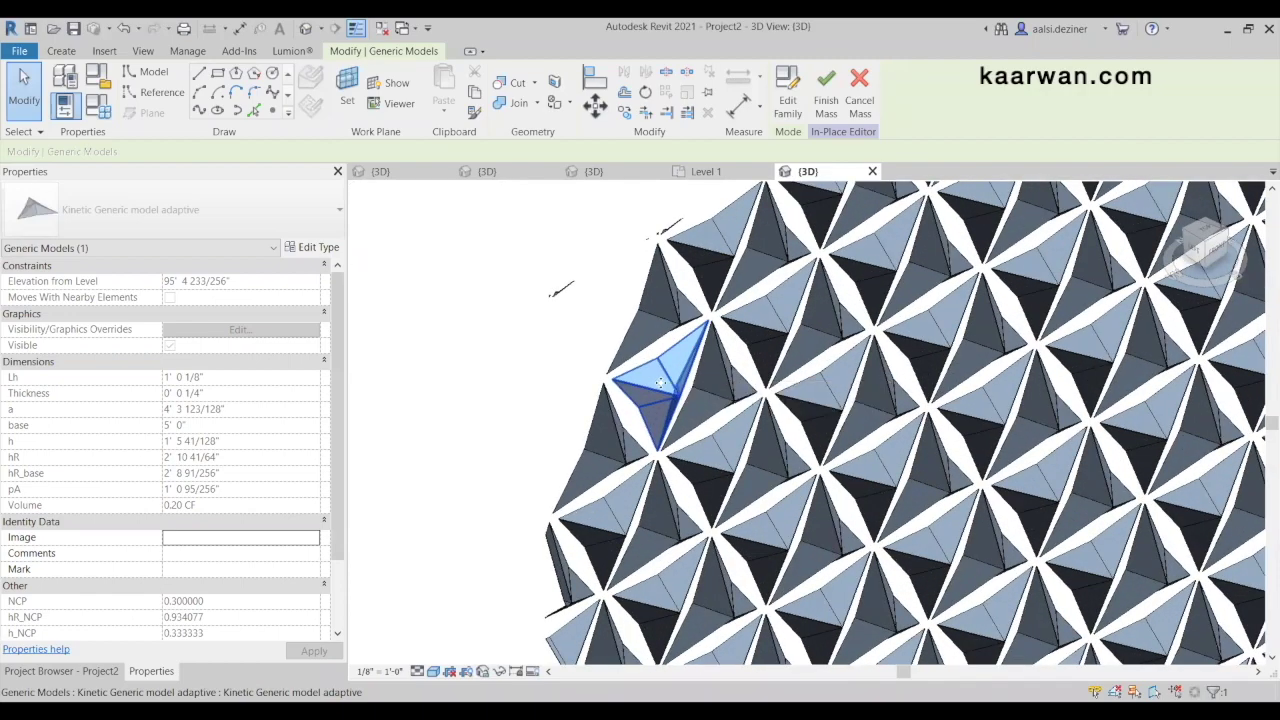
pyautogui.click(662, 393)
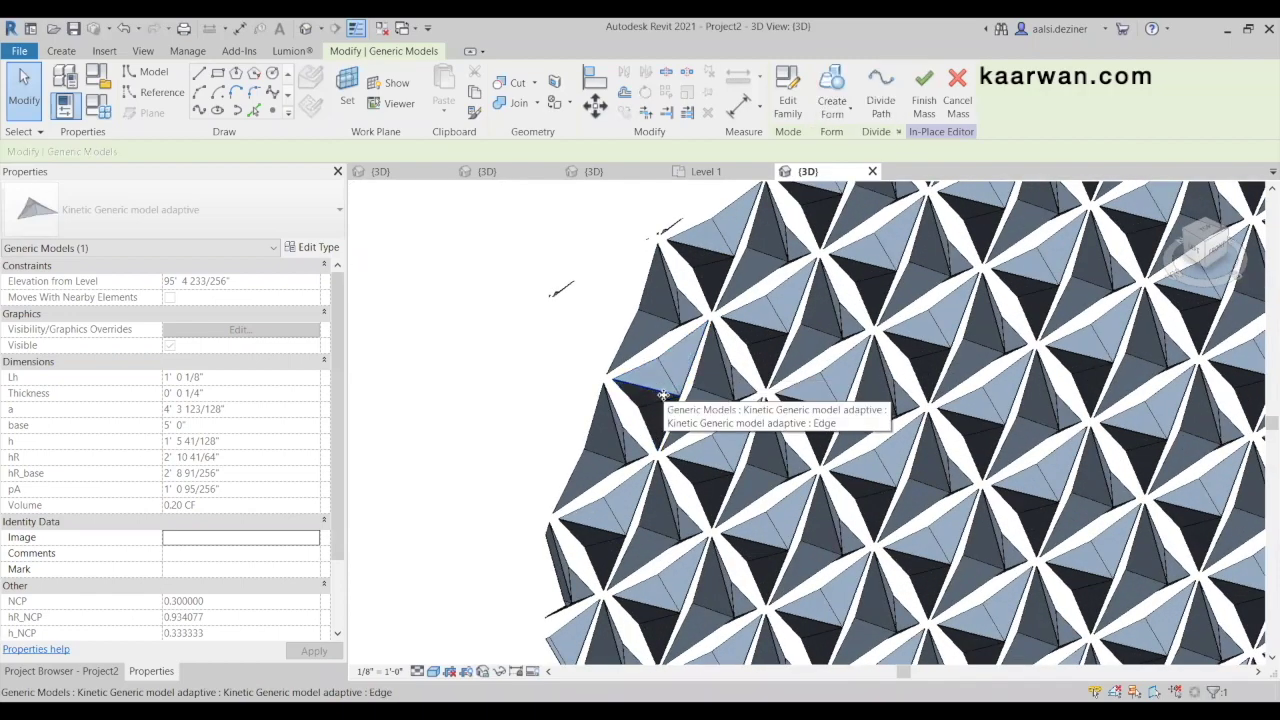
pyautogui.press('Escape')
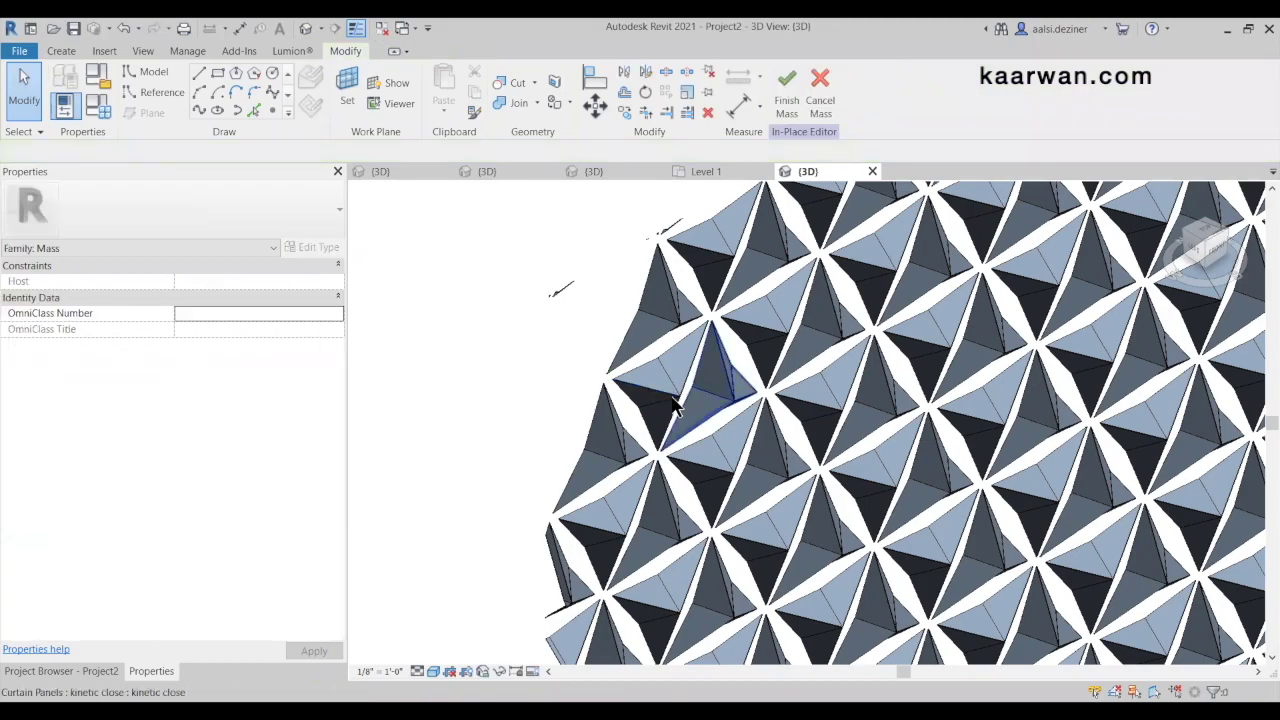
pyautogui.click(676, 405)
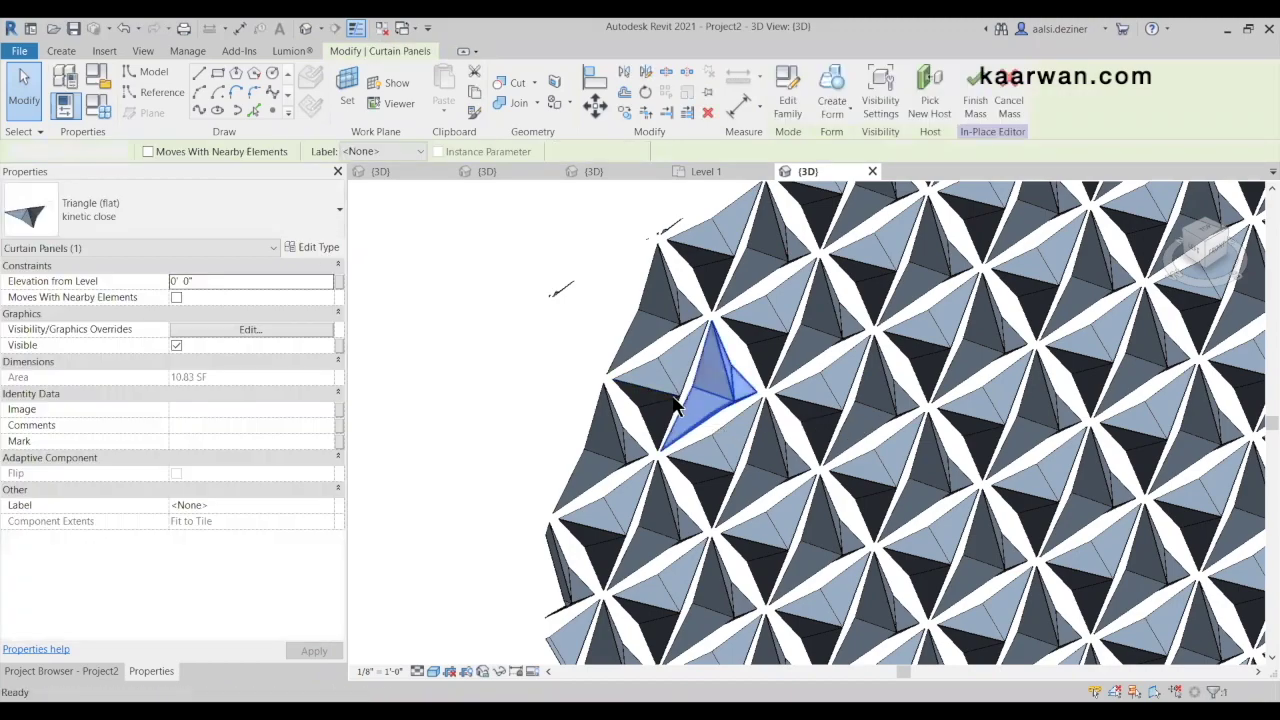
pyautogui.press('Delete')
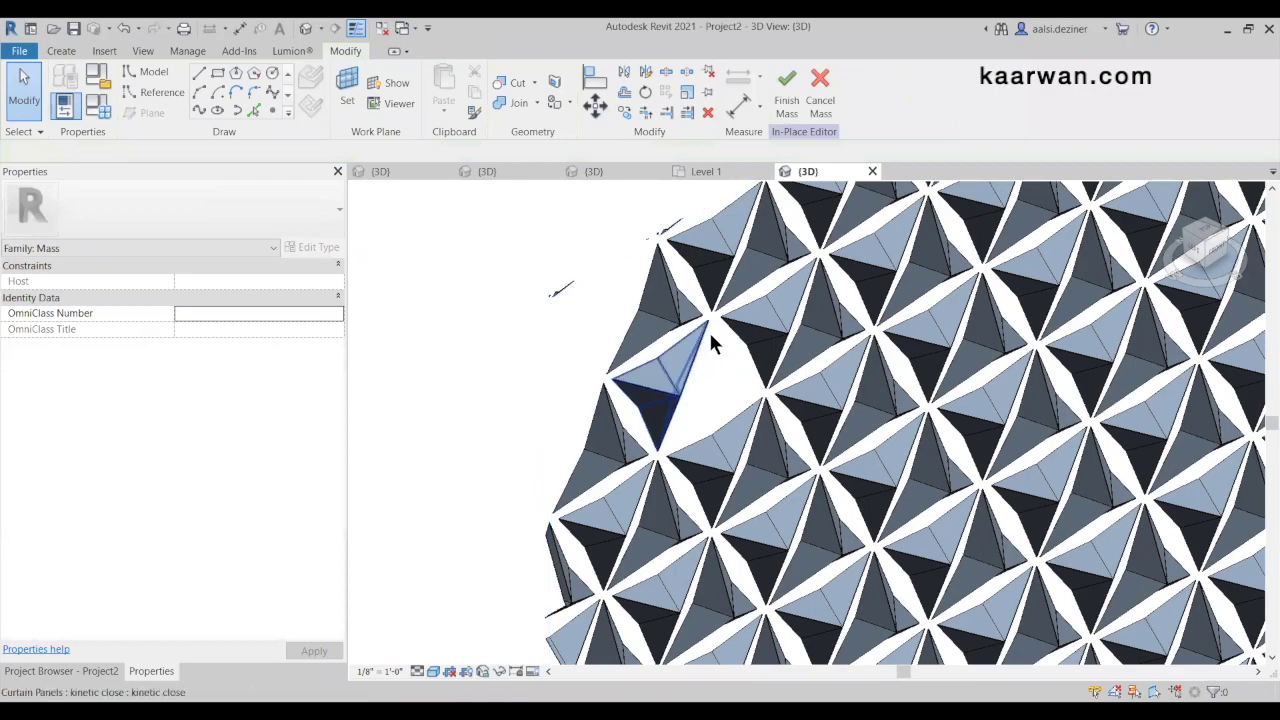
pyautogui.scroll(-1, 711, 335)
pyautogui.click(745, 340)
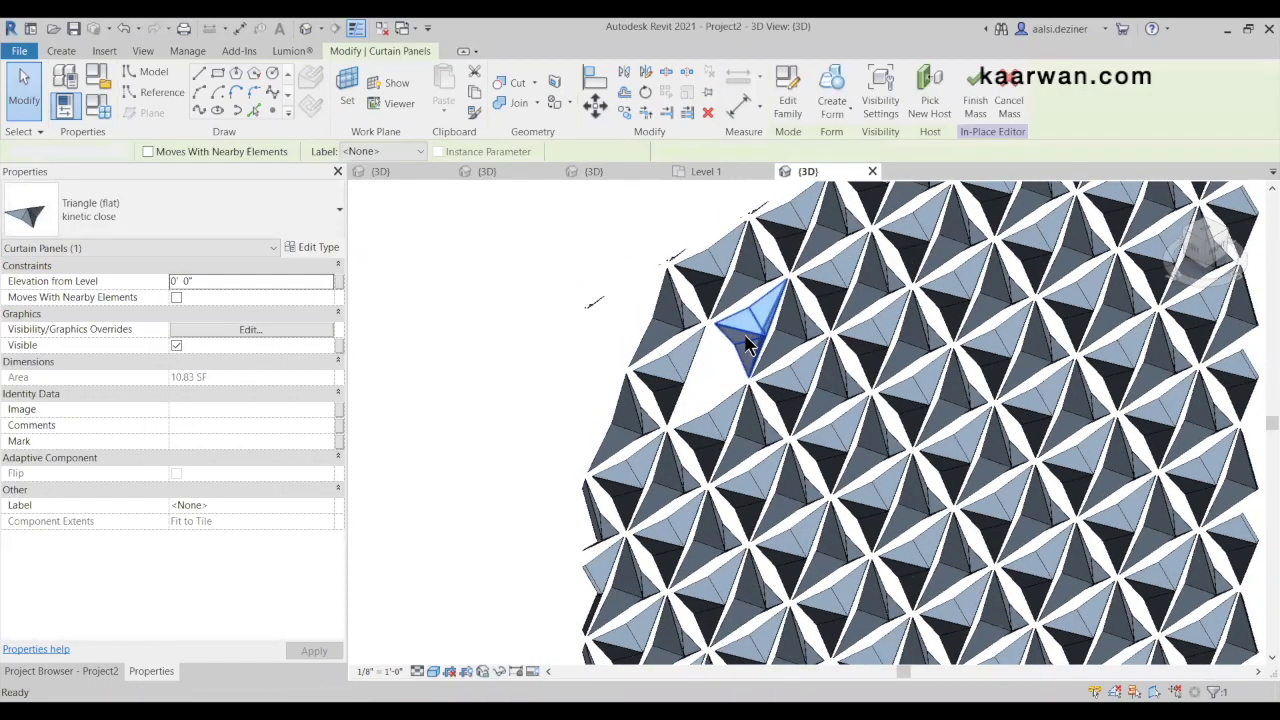
pyautogui.press('Delete')
# Load the Kinetic Generic model adaptive family into Project2 and return to the project's 3D view
pyautogui.click(522, 174)
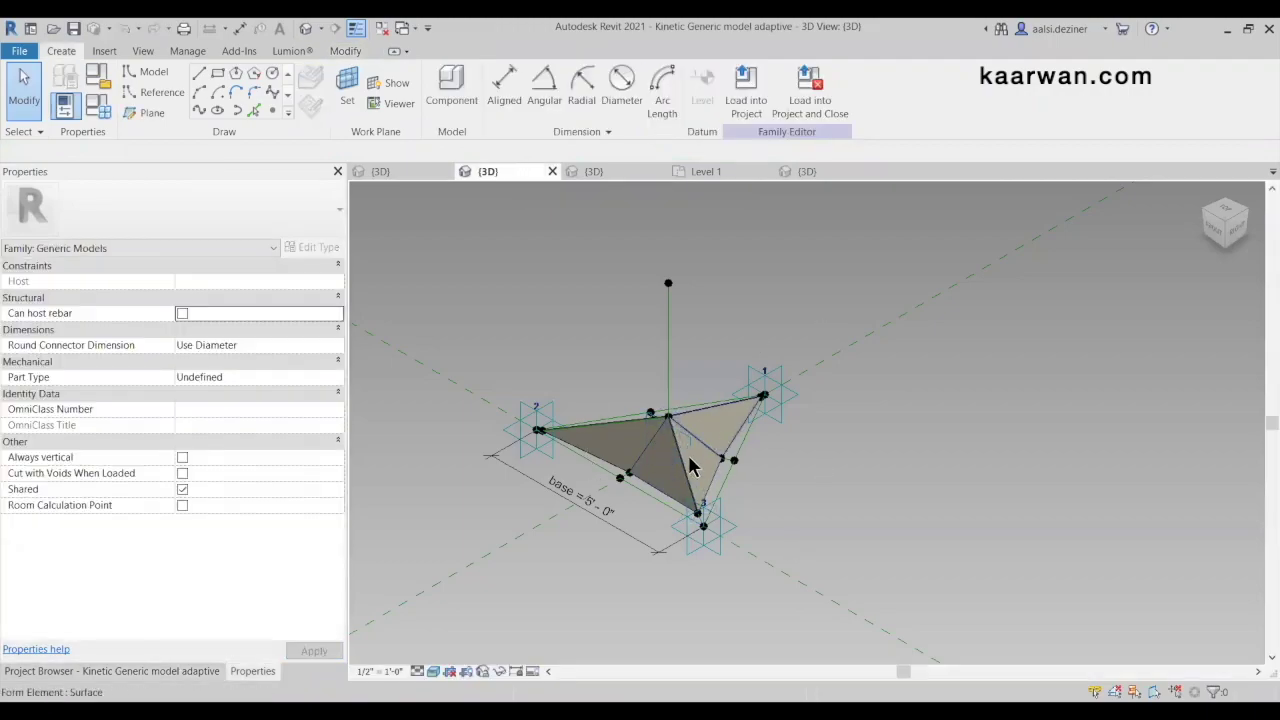
pyautogui.click(746, 85)
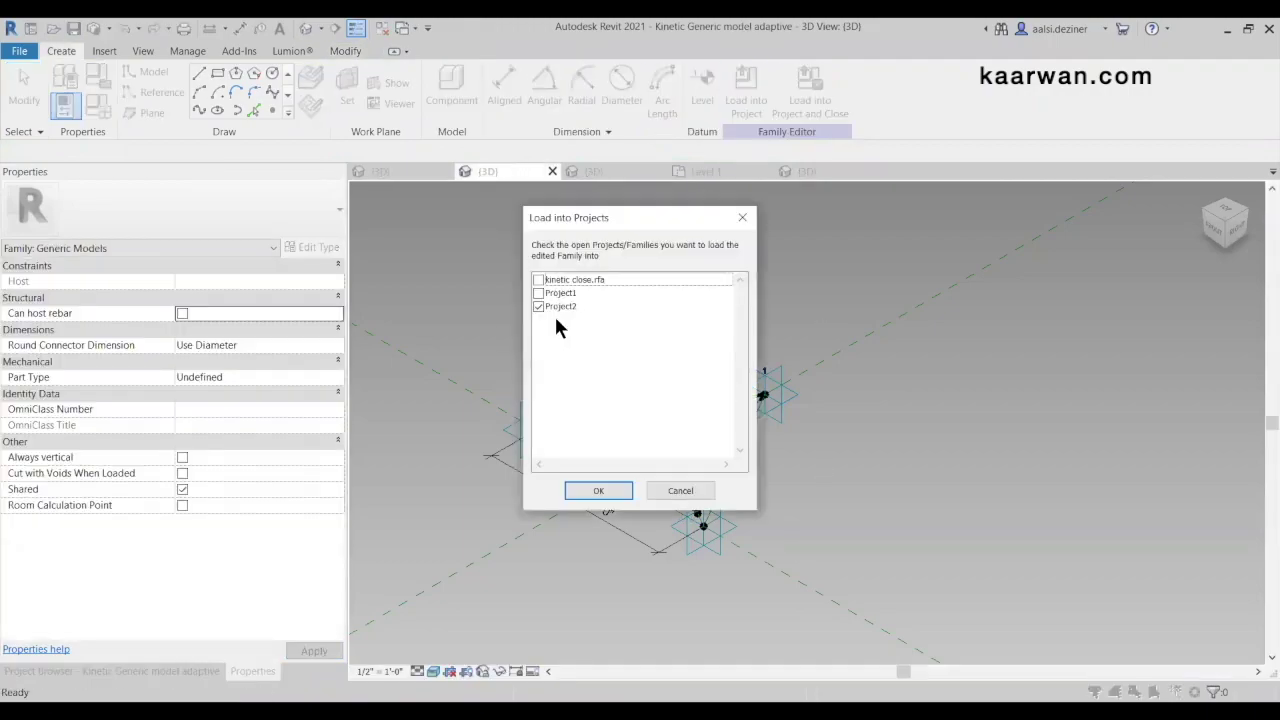
pyautogui.click(622, 495)
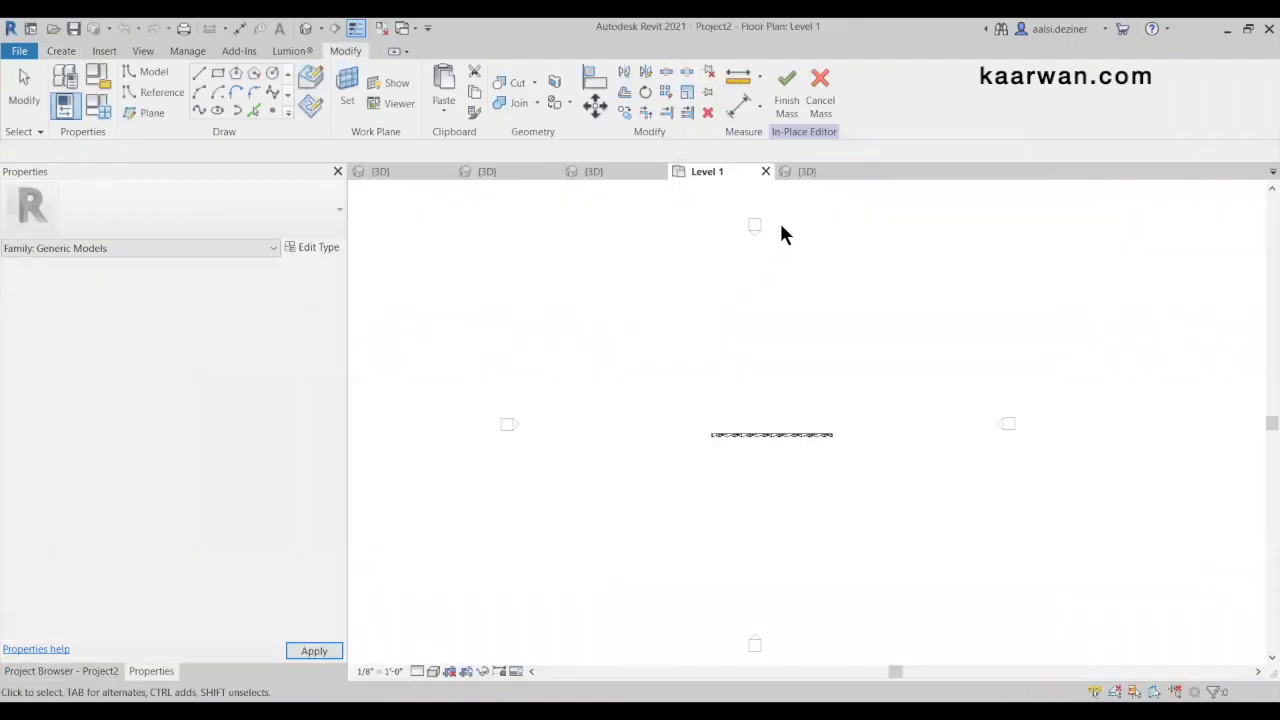
pyautogui.click(806, 171)
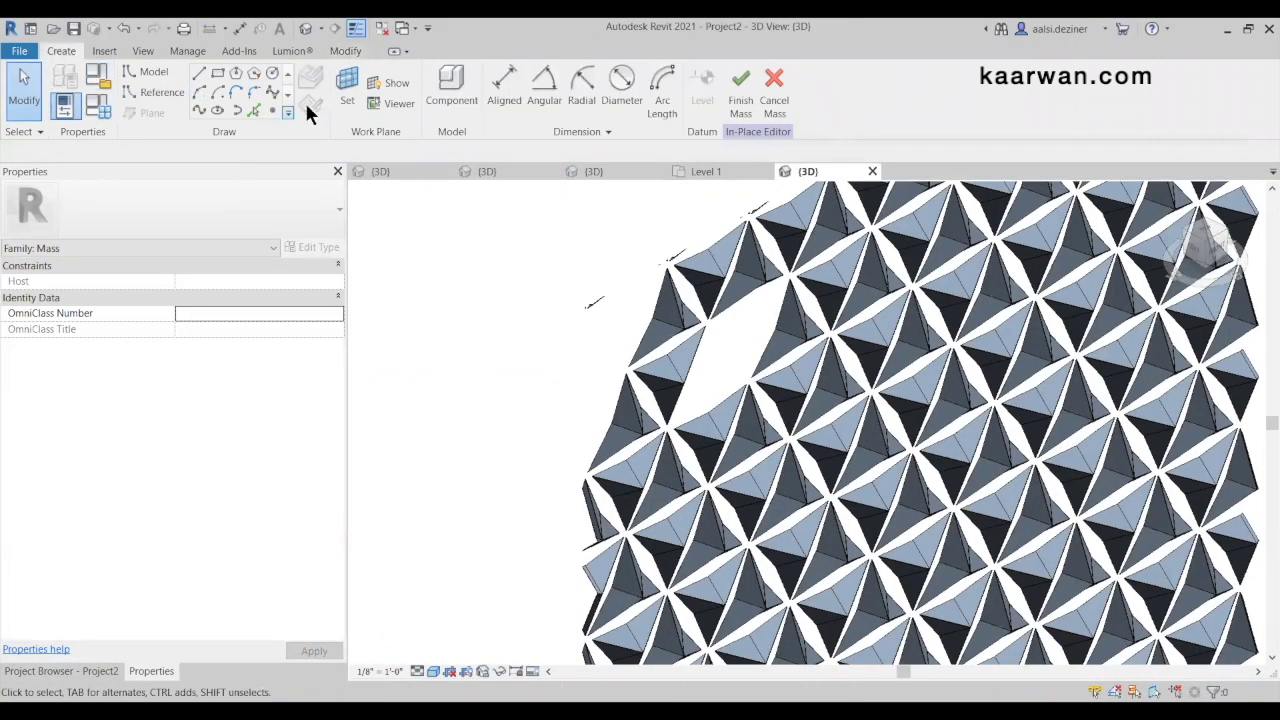
# Place a Kinetic Generic model adaptive component in the lower triangle of the gap, using three adjacent panel corners as its adaptive points
pyautogui.click(458, 97)
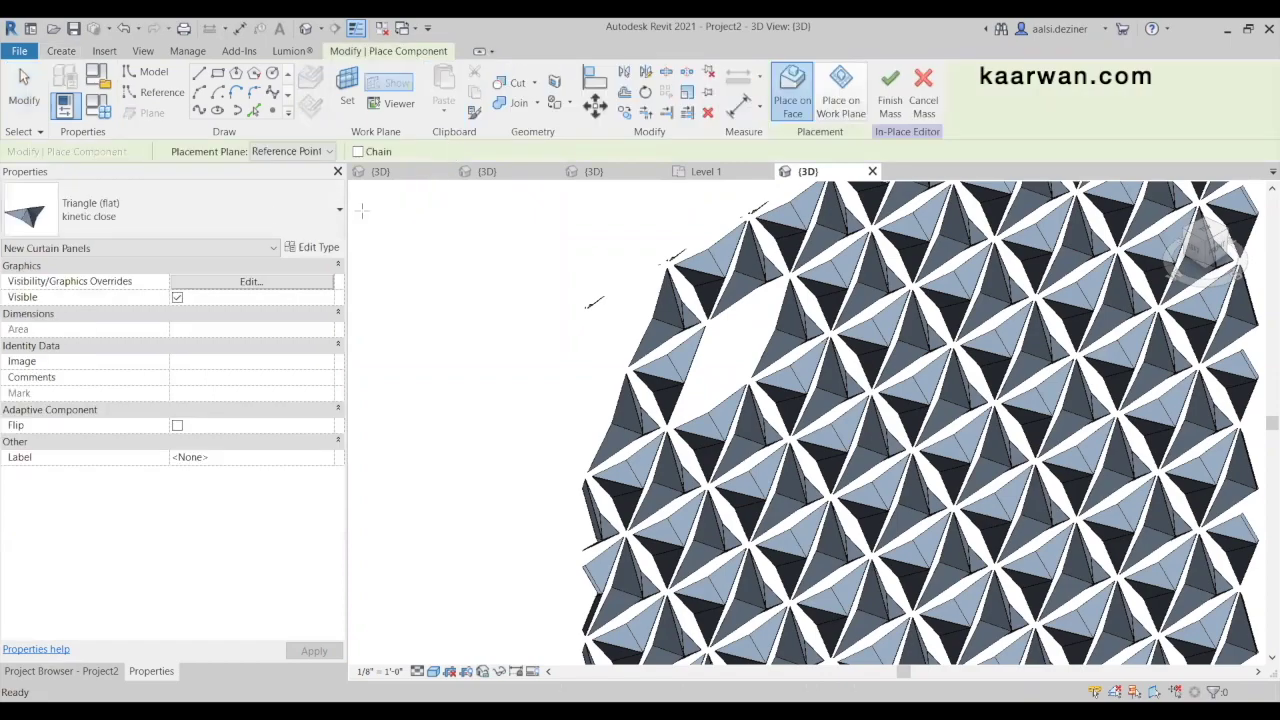
pyautogui.click(130, 203)
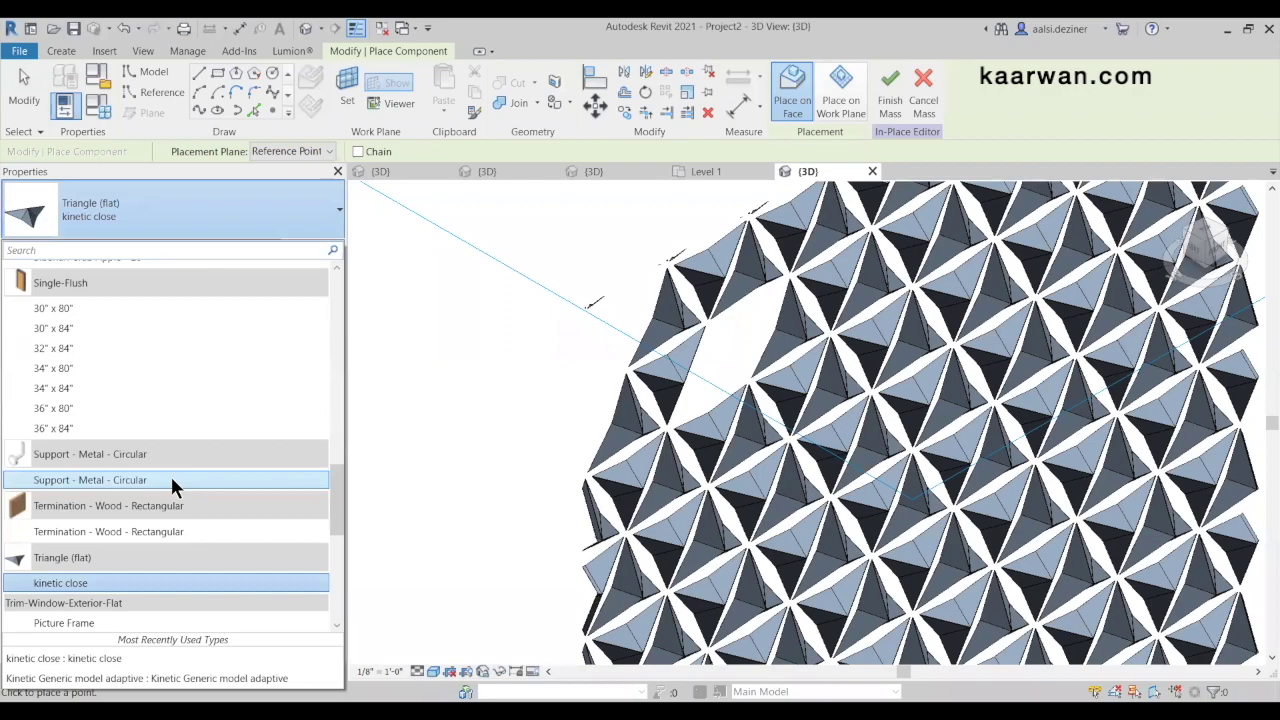
pyautogui.scroll(-2, 171, 500)
pyautogui.scroll(-3, 172, 505)
pyautogui.write('kin')
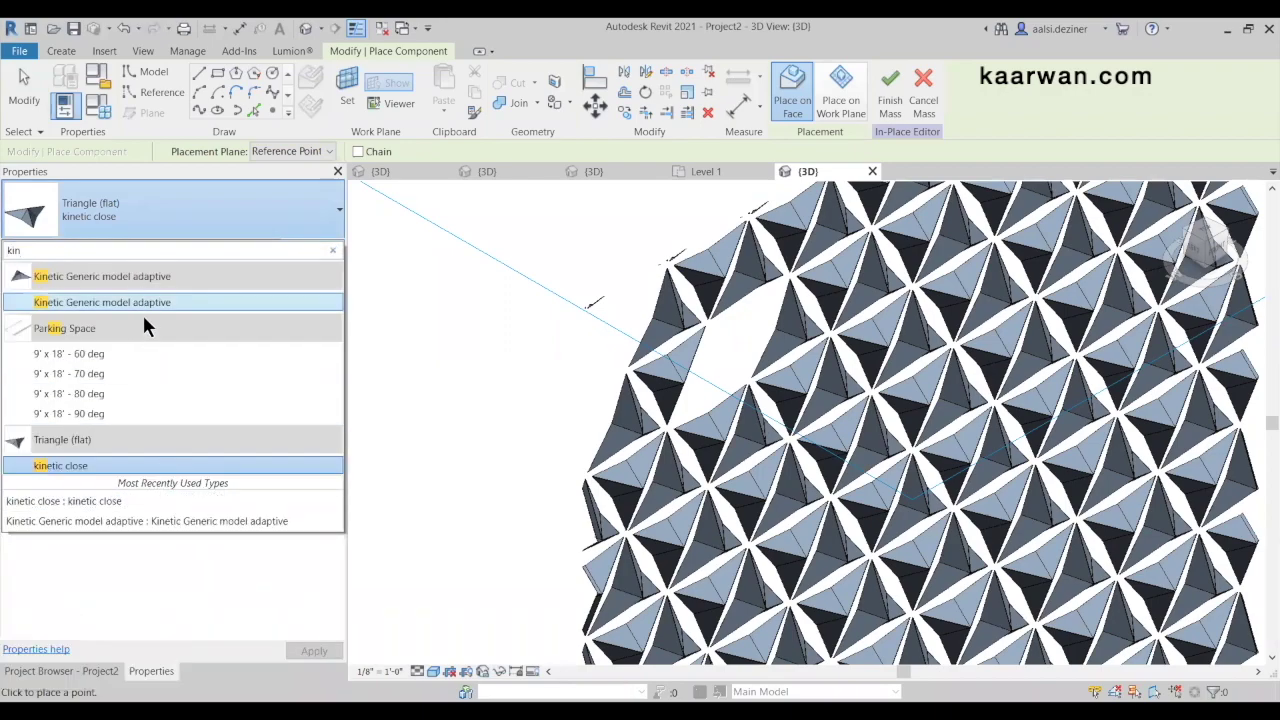
pyautogui.click(157, 306)
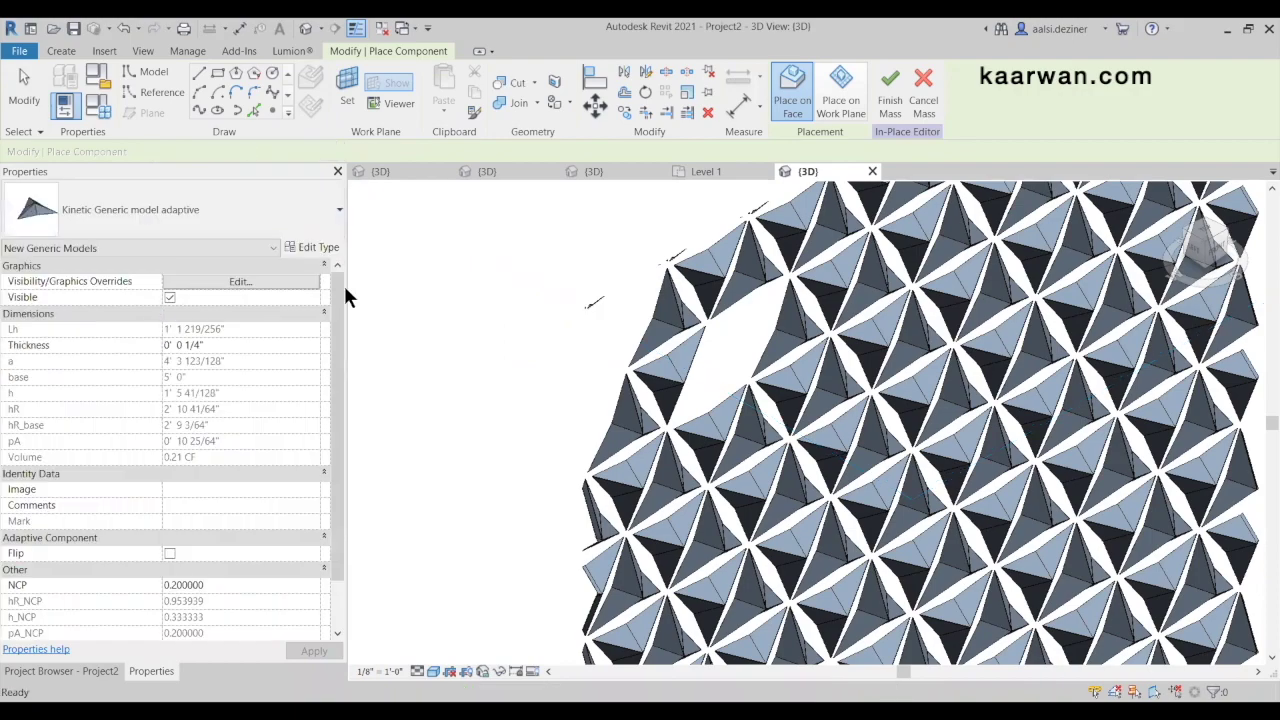
pyautogui.scroll(2, 710, 321)
pyautogui.click(708, 321)
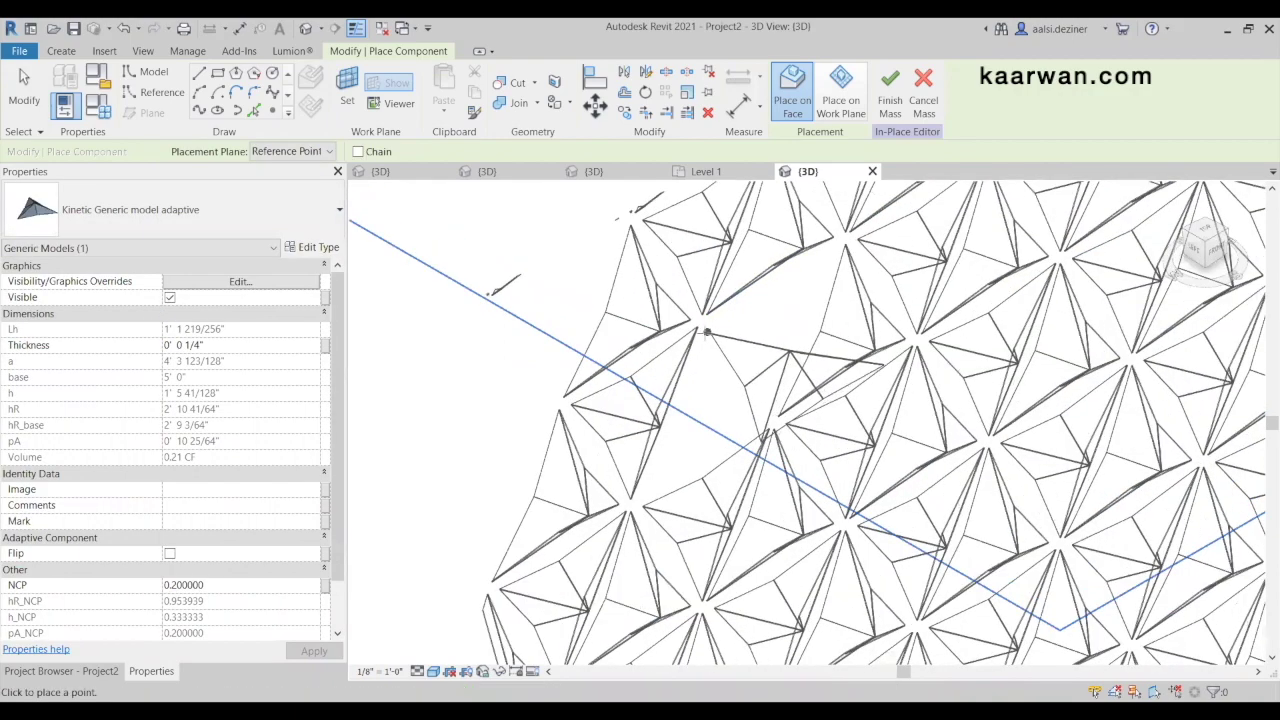
pyautogui.click(698, 327)
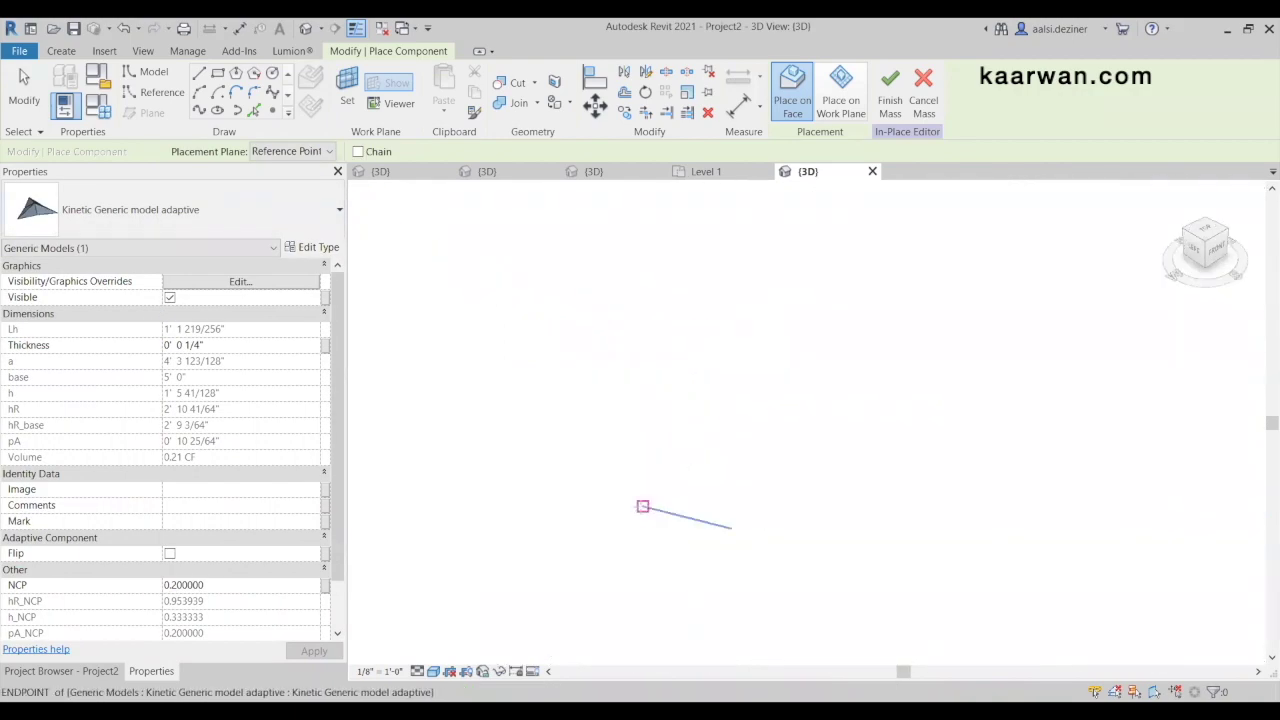
pyautogui.click(629, 505)
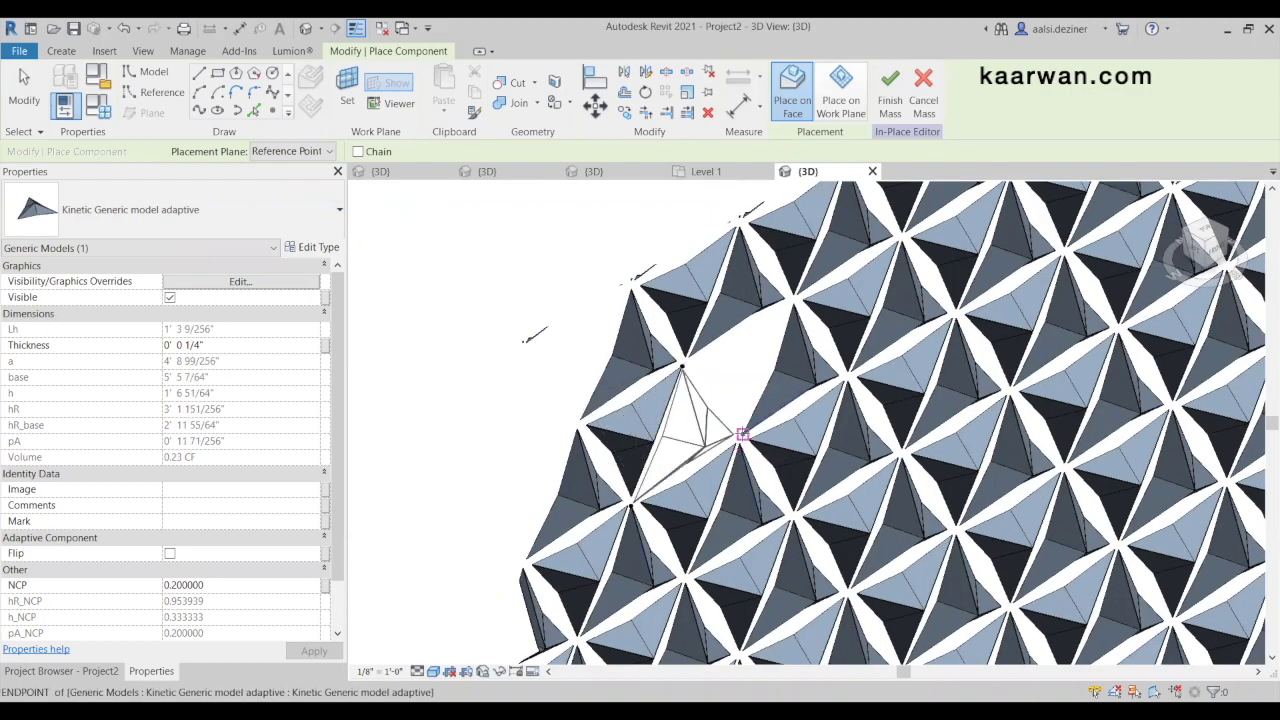
pyautogui.click(740, 438)
pyautogui.press('Escape')
pyautogui.press('Escape')
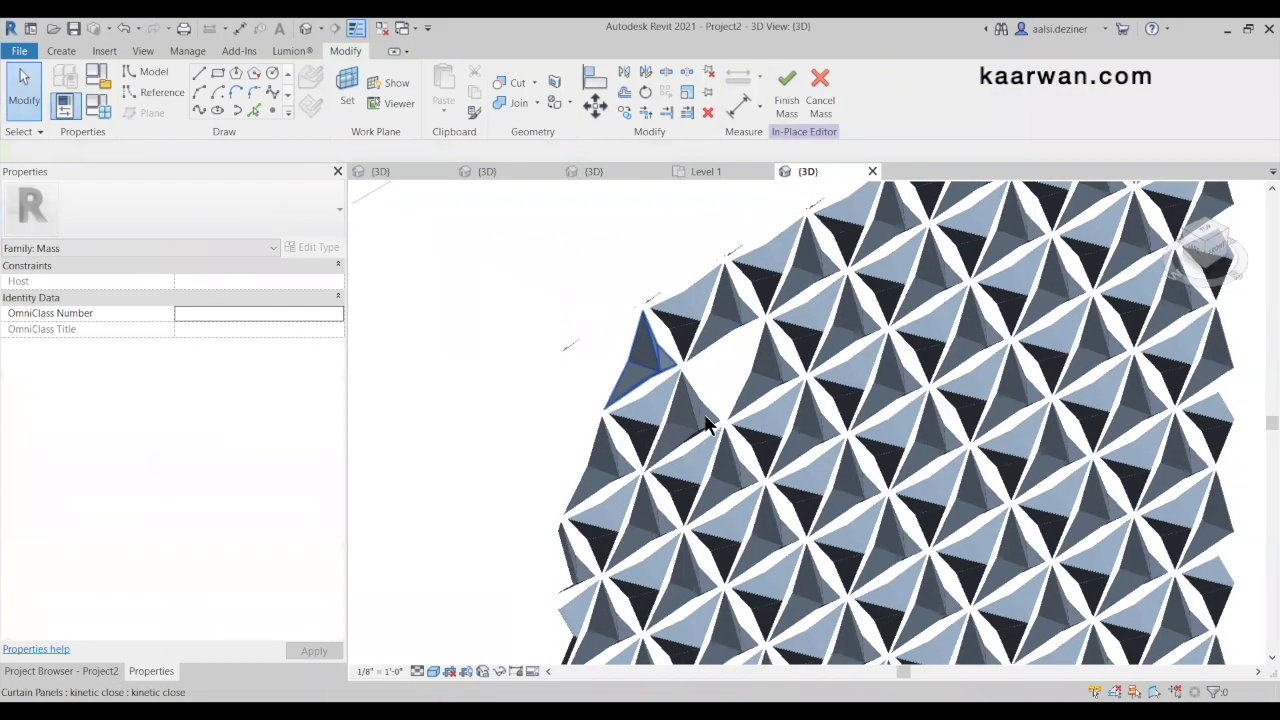
# Vary the opening of the newly placed adaptive panel by setting its NCP first to 0.9 and finally to 0.1
pyautogui.click(705, 427)
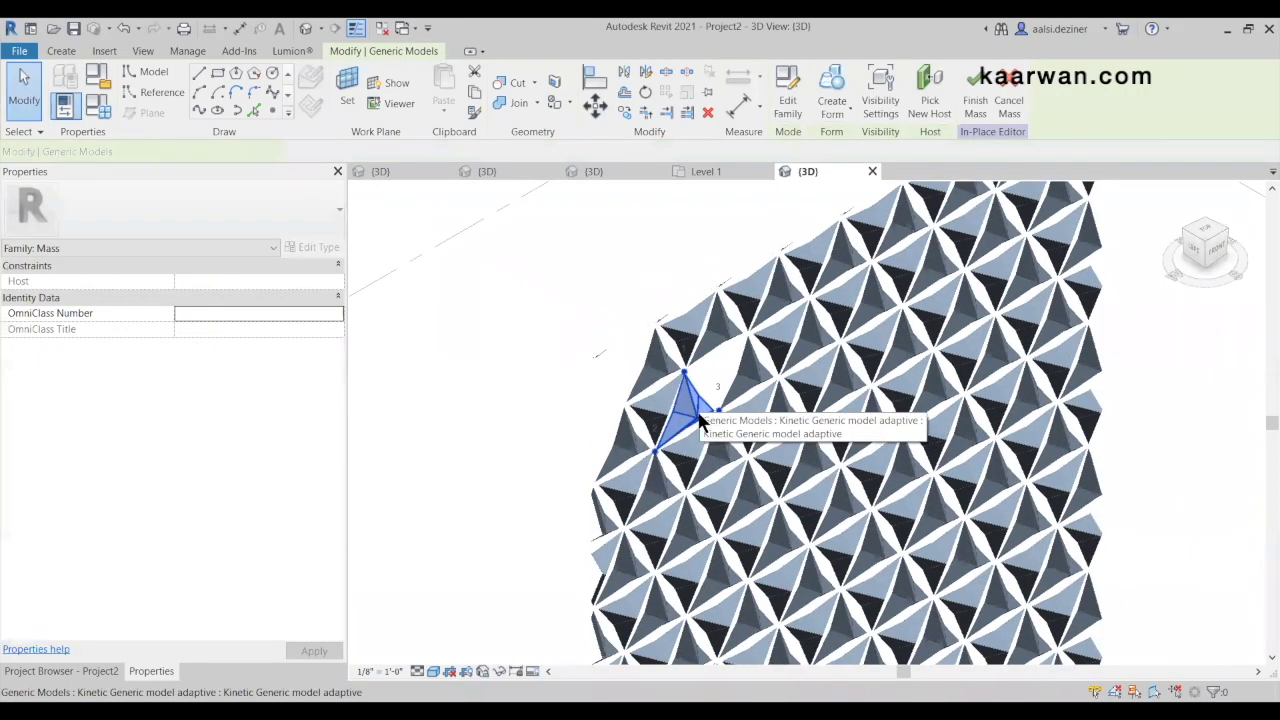
pyautogui.click(699, 421)
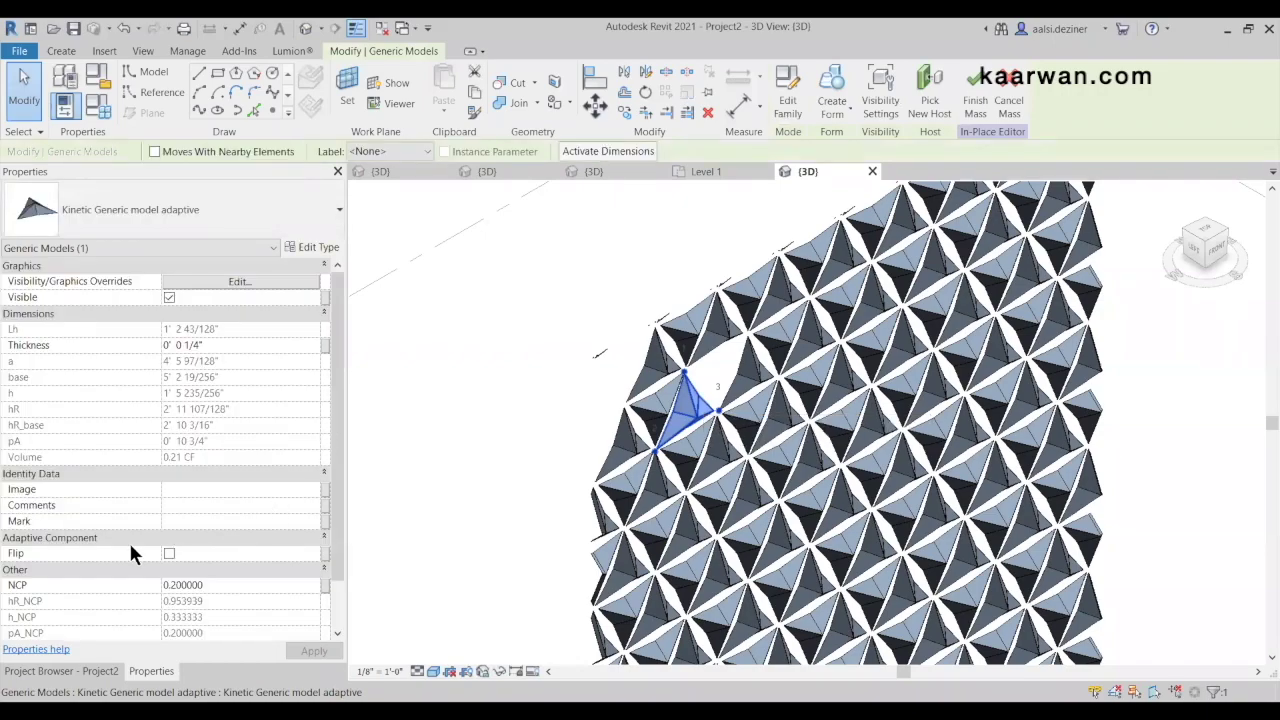
pyautogui.click(237, 587)
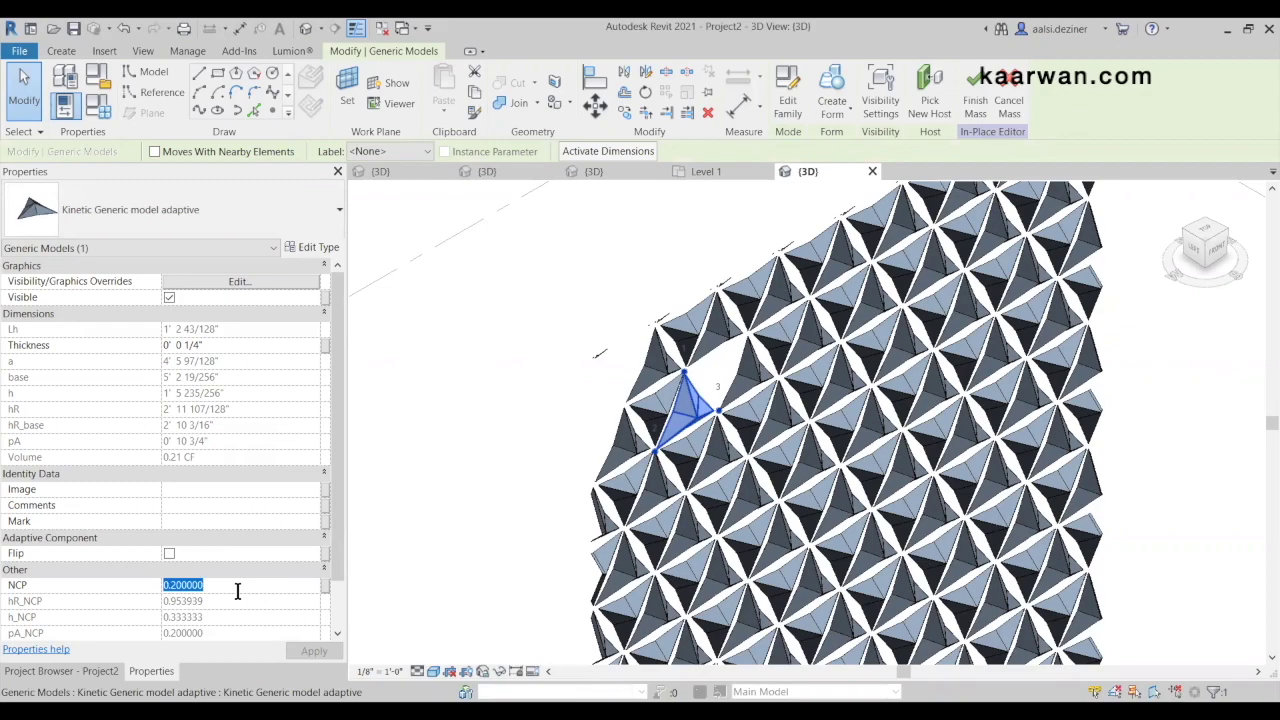
pyautogui.write('0.')
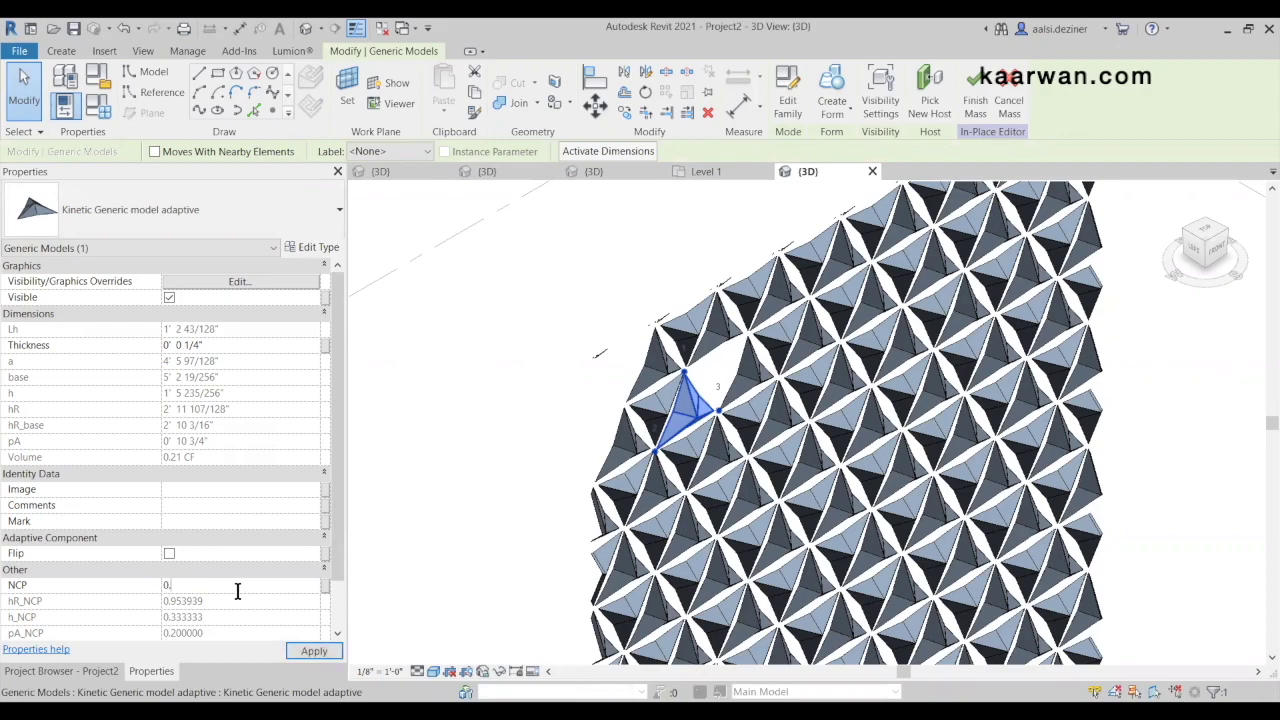
pyautogui.press('Return')
pyautogui.scroll(3, 707, 415)
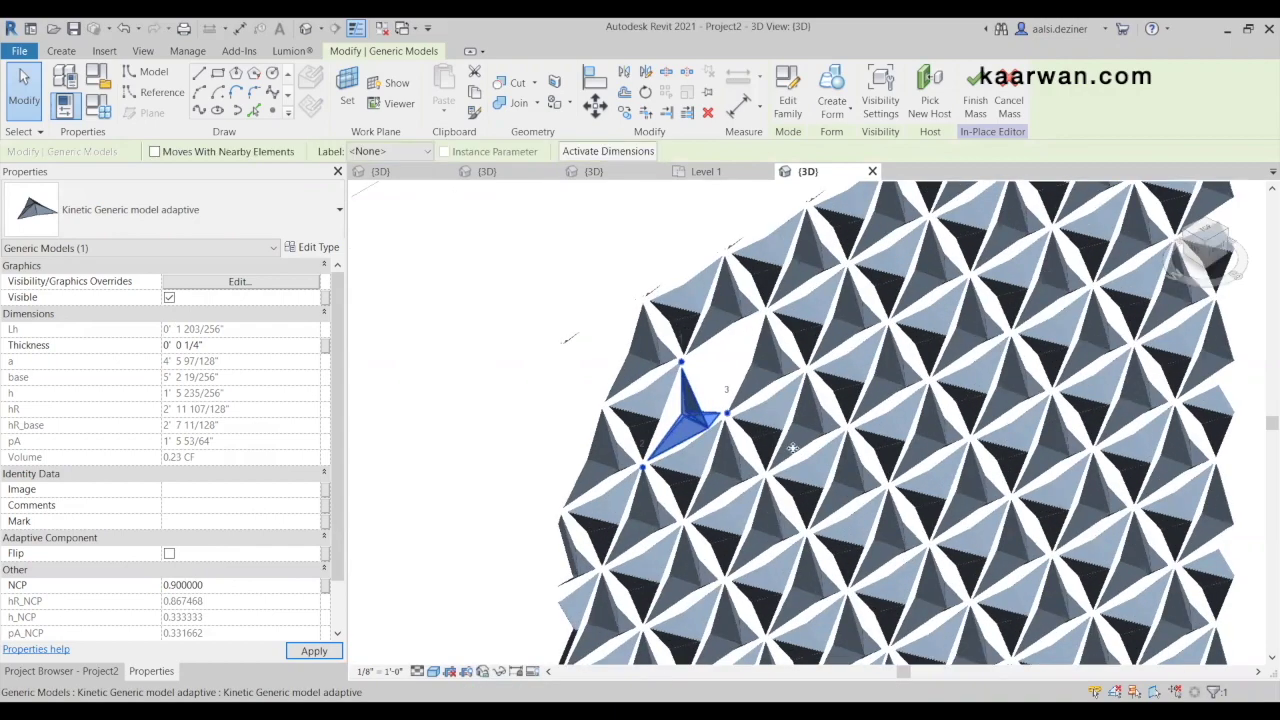
pyautogui.click(258, 585)
pyautogui.write('0.1')
pyautogui.press('Return')
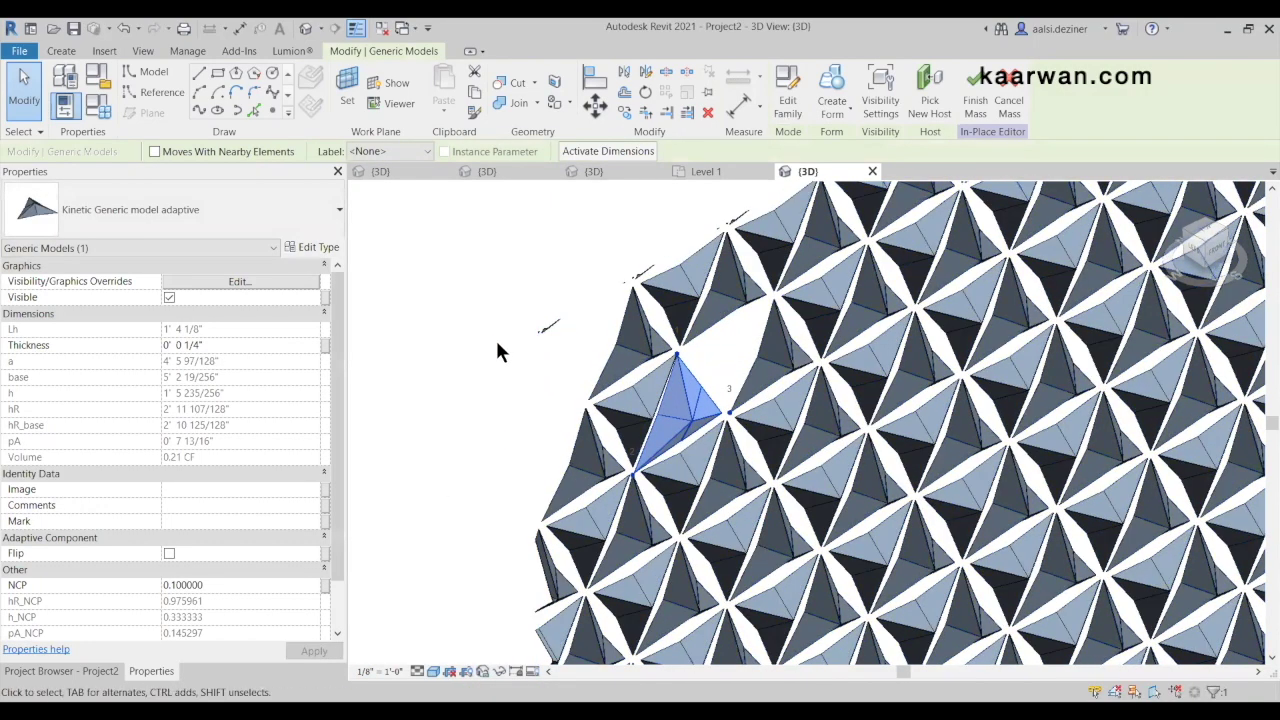
# Delete two more kinetic close panels along the vertical edge of the surface, below the upper corner
pyautogui.keyDown('shift'); pyautogui.moveTo(586, 380); pyautogui.dragTo(592, 463, button='middle'); pyautogui.keyUp('shift')
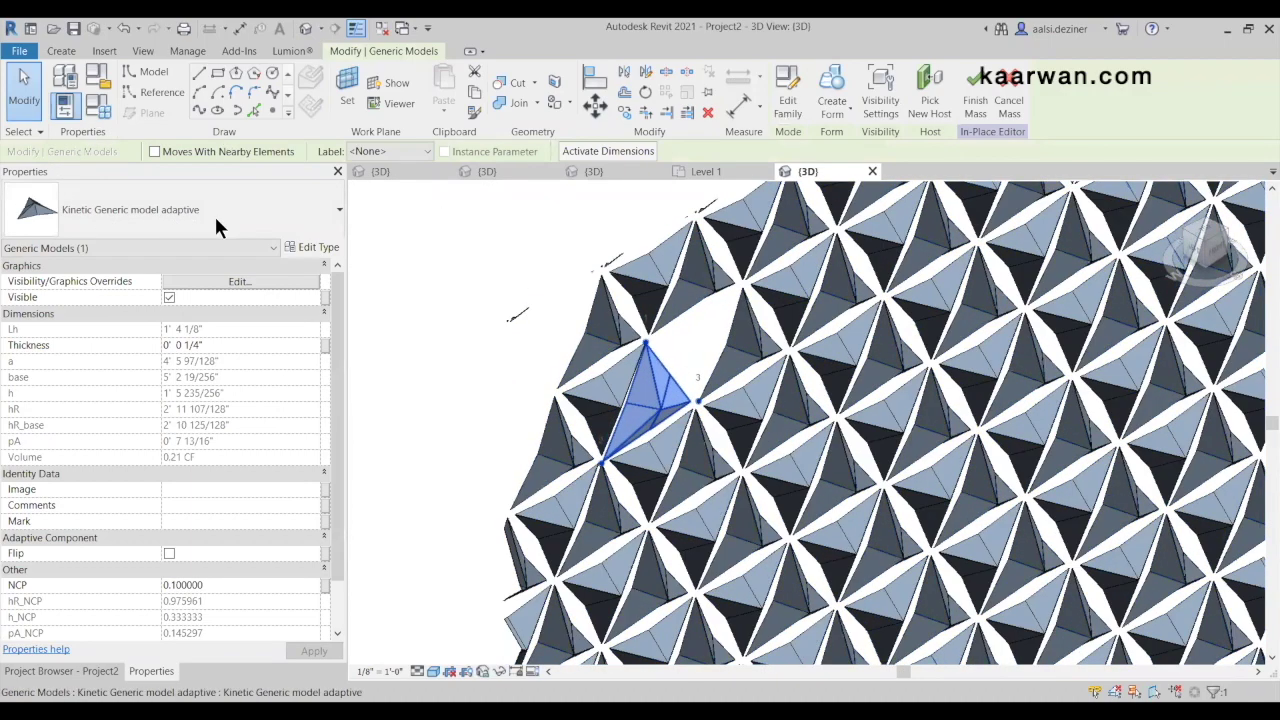
pyautogui.scroll(-1, 666, 462)
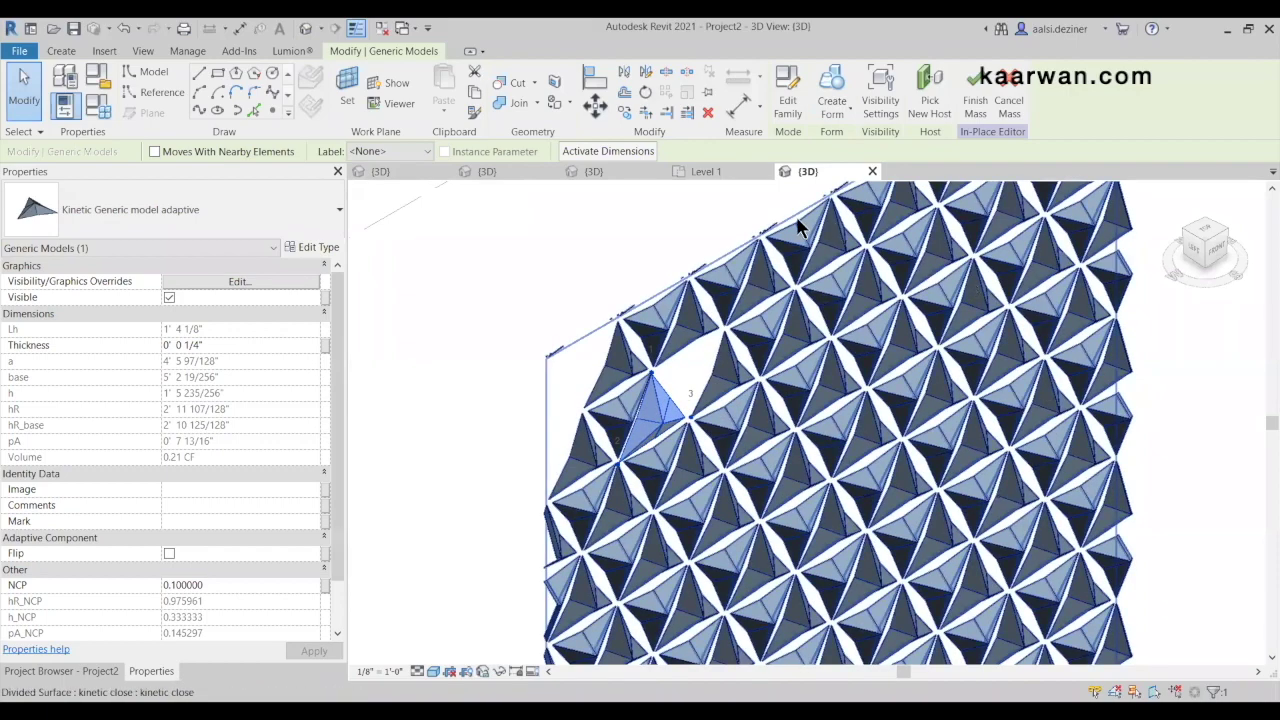
pyautogui.keyDown('shift'); pyautogui.moveTo(798, 228); pyautogui.dragTo(715, 313, button='middle'); pyautogui.keyUp('shift')
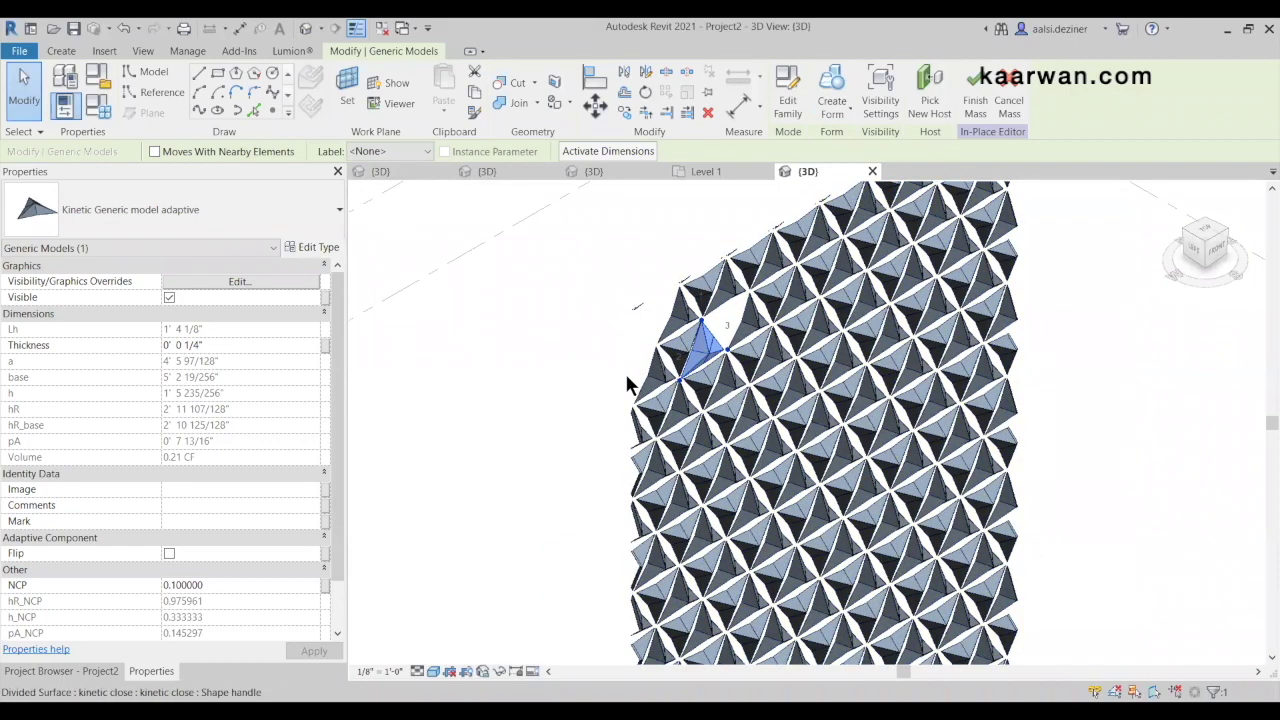
pyautogui.keyDown('shift'); pyautogui.moveTo(630, 400); pyautogui.dragTo(643, 437, button='middle'); pyautogui.keyUp('shift')
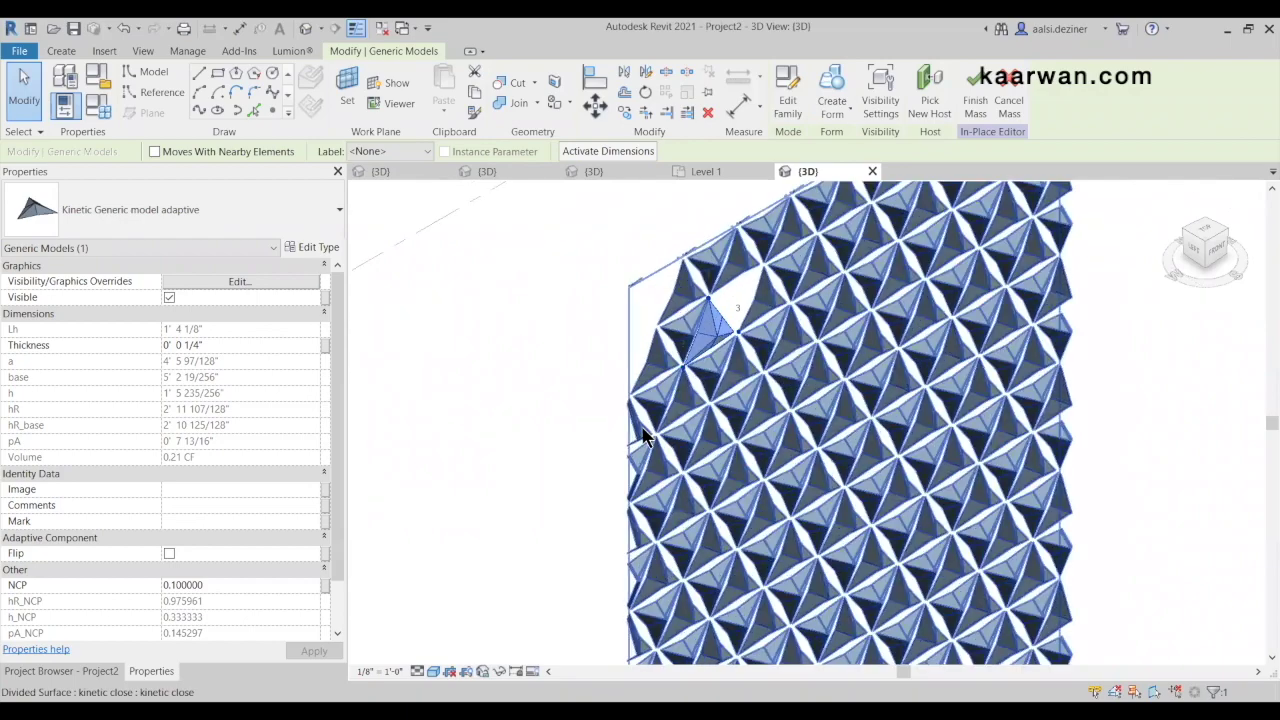
pyautogui.press('Tab')
pyautogui.click(643, 430)
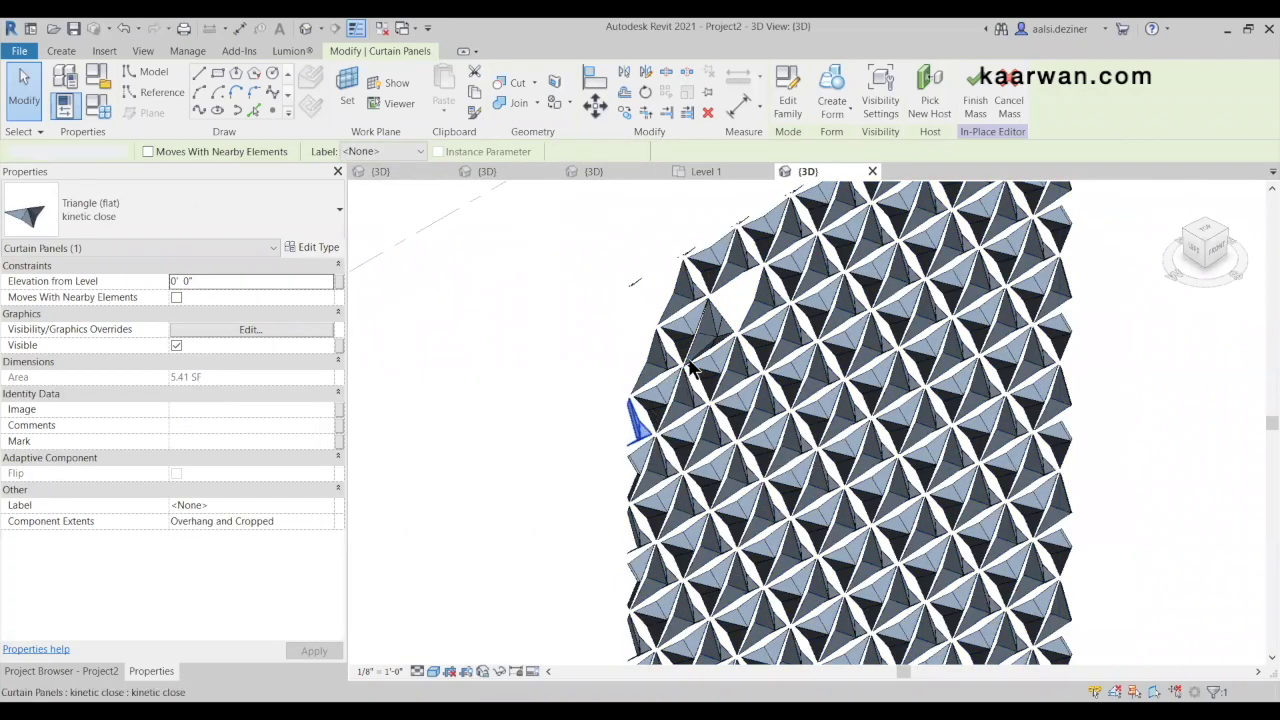
pyautogui.press('Delete')
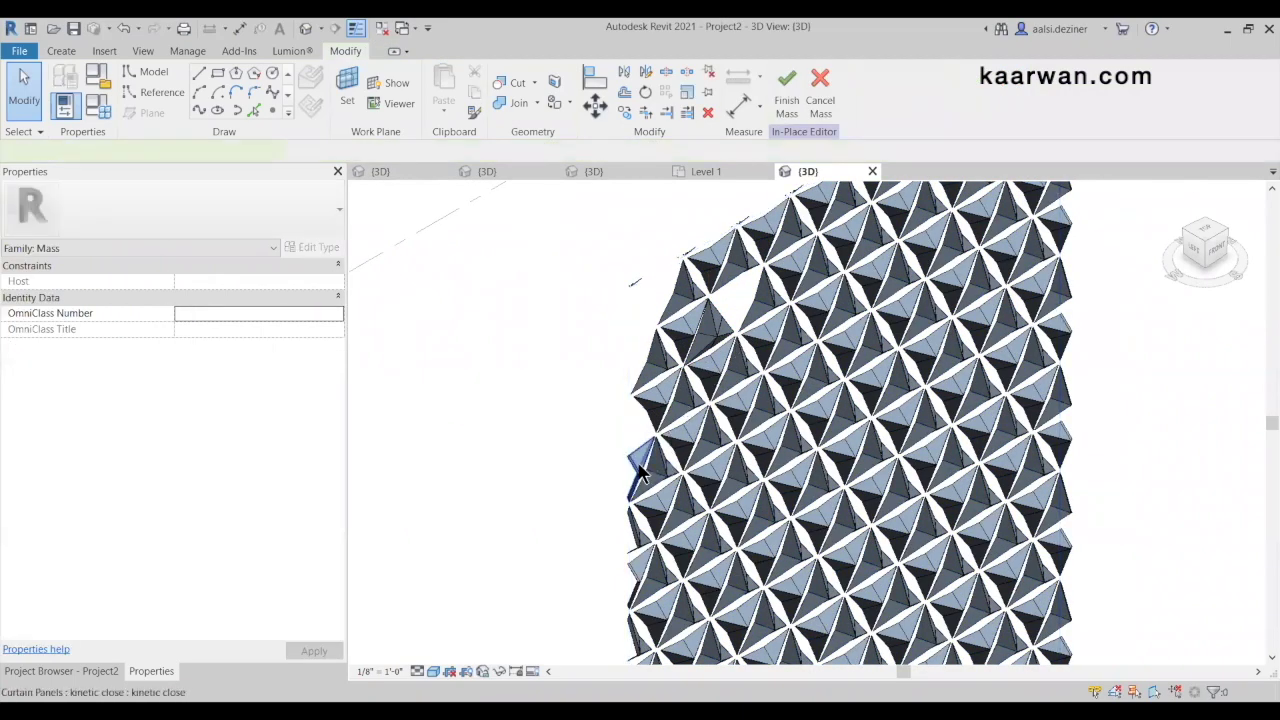
pyautogui.click(641, 473)
pyautogui.press('Delete')
# Inspect the nested adaptive component of the cropped edge panel below the newly deleted panels
pyautogui.keyDown('shift'); pyautogui.moveTo(594, 323); pyautogui.dragTo(625, 488, button='middle'); pyautogui.keyUp('shift')
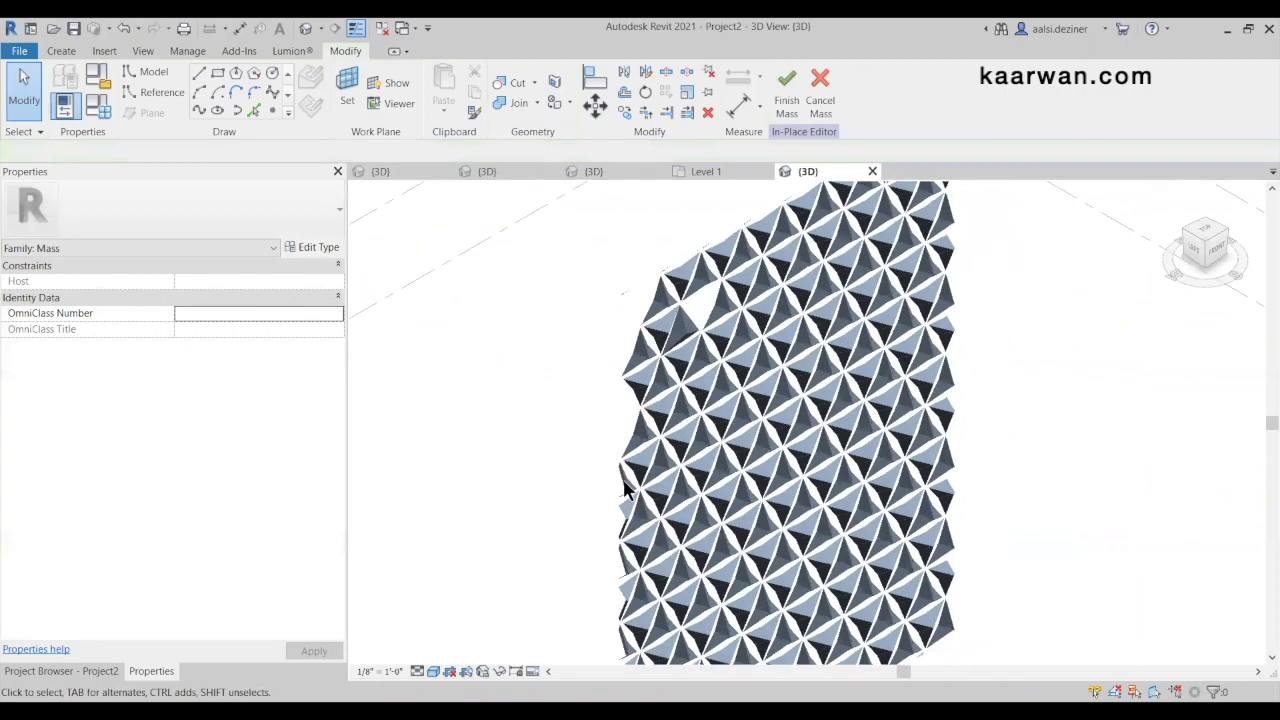
pyautogui.scroll(1, 666, 486)
pyautogui.scroll(1, 668, 290)
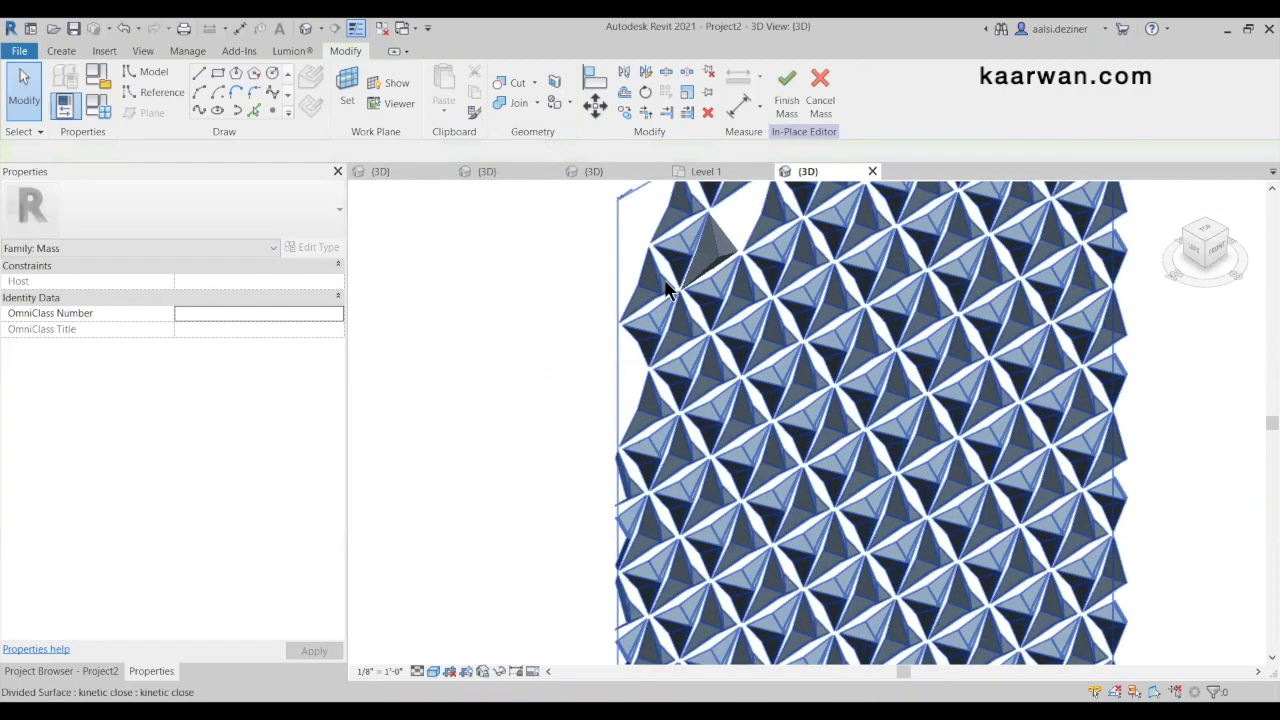
pyautogui.scroll(1, 620, 482)
pyautogui.click(624, 482)
pyautogui.scroll(-5, 632, 486)
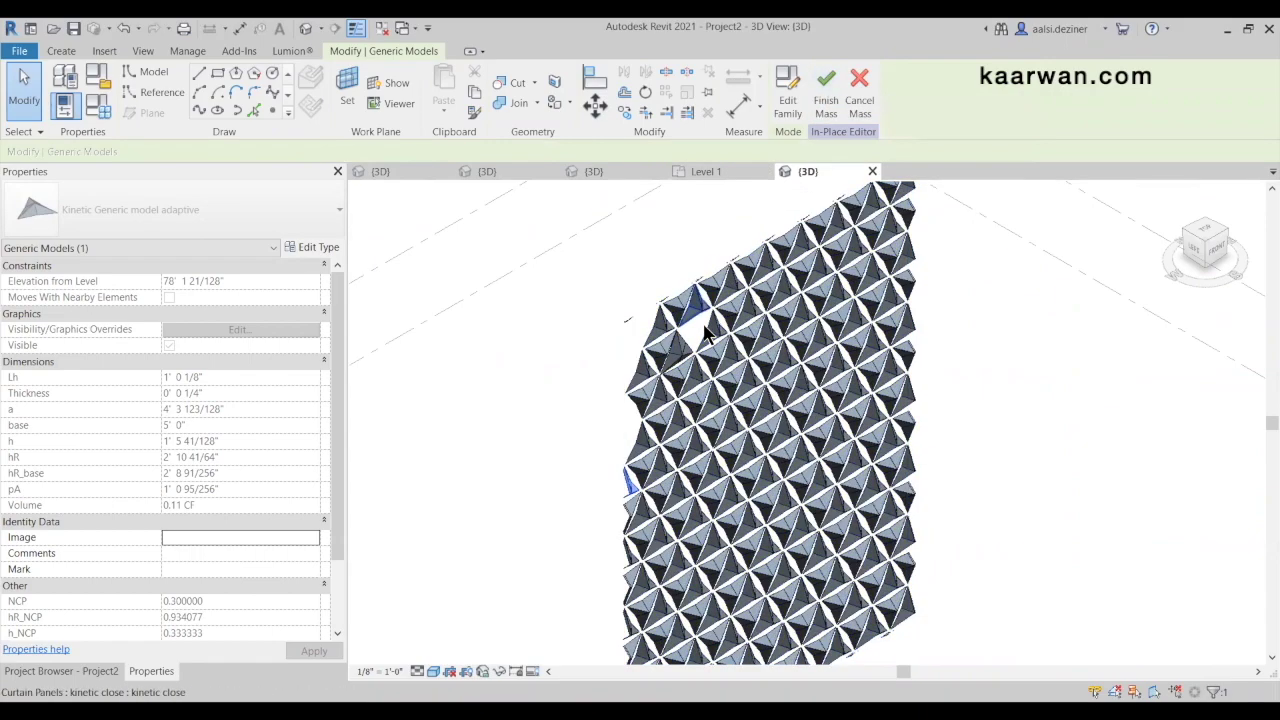
# Finish editing the in-place mass carrying the varied kinetic panels and check the completed panel surface
pyautogui.scroll(1, 706, 335)
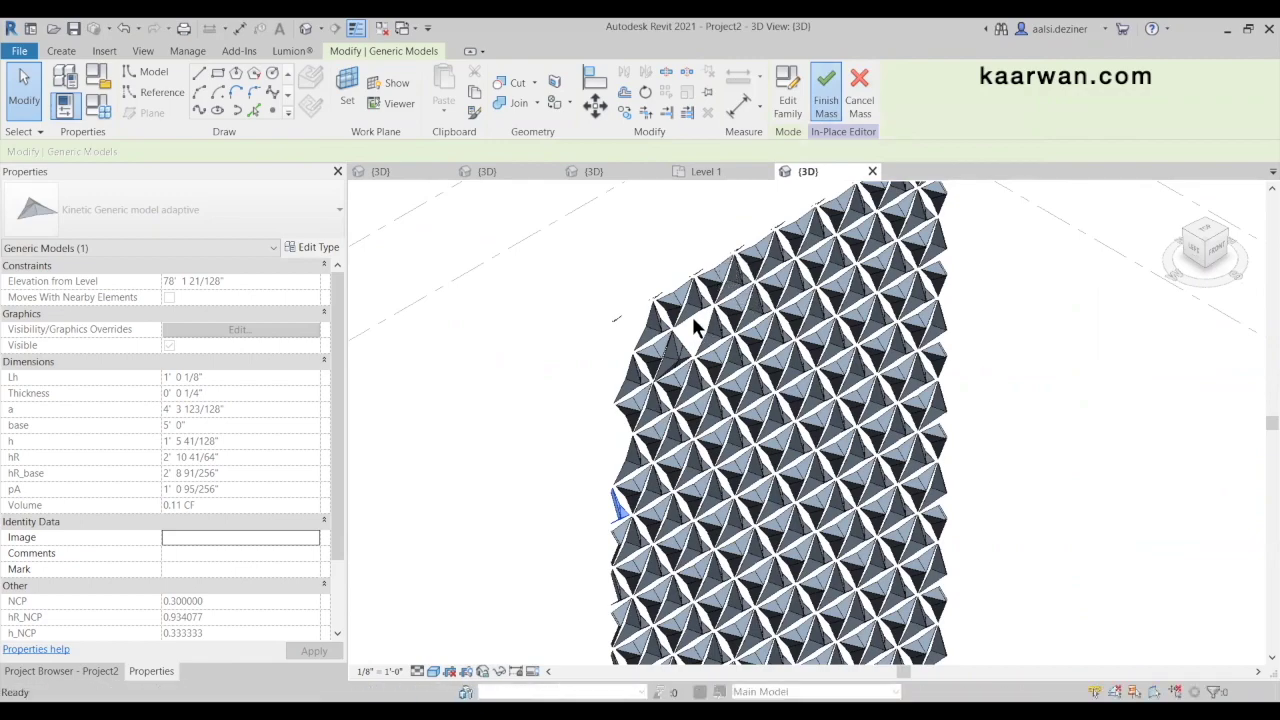
pyautogui.scroll(-4, 703, 260)
pyautogui.scroll(4, 690, 265)
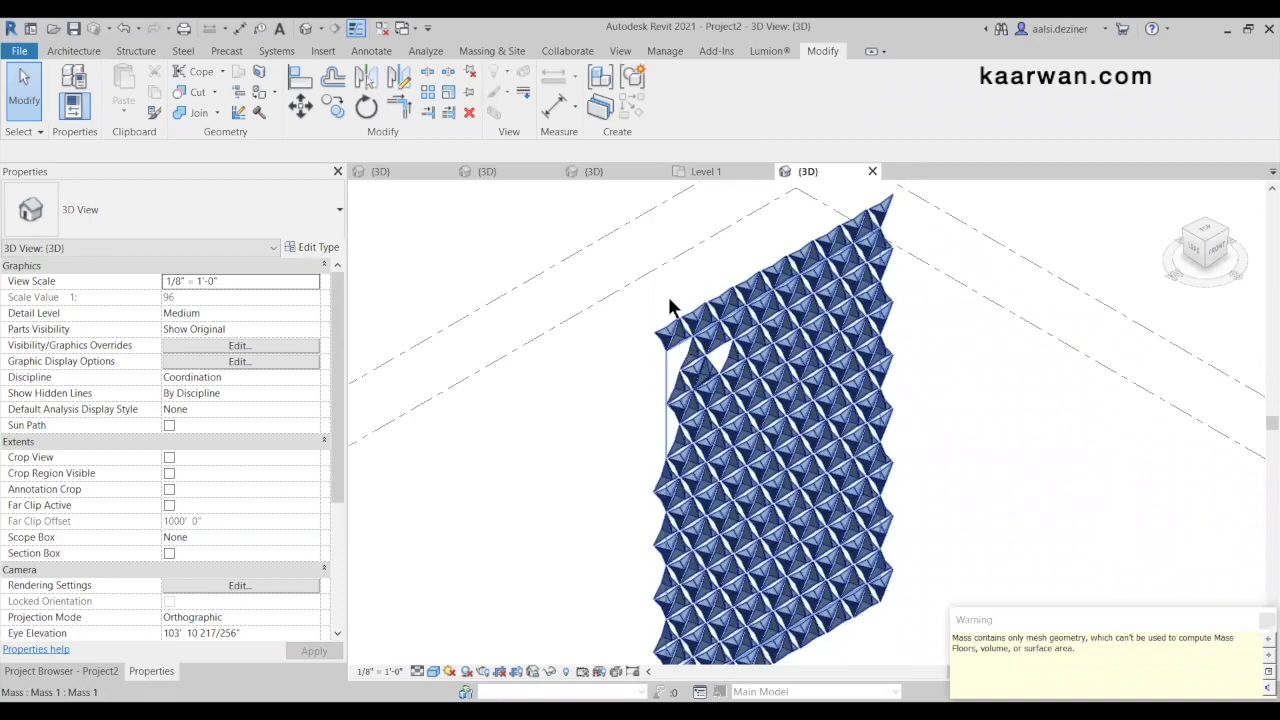
pyautogui.scroll(-2, 668, 300)
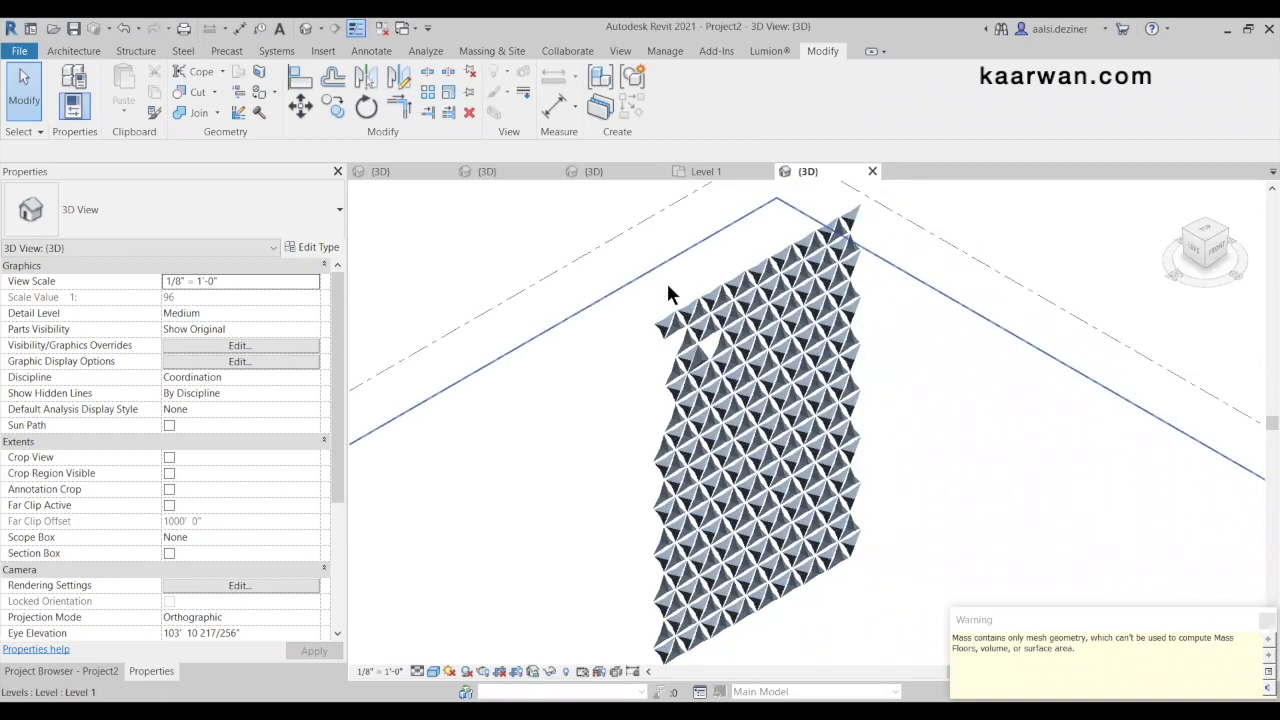
# Switch to Project1's 3D view and examine the panelled tower mass from several angles, including the cluster of more closed panels
pyautogui.click(609, 172)
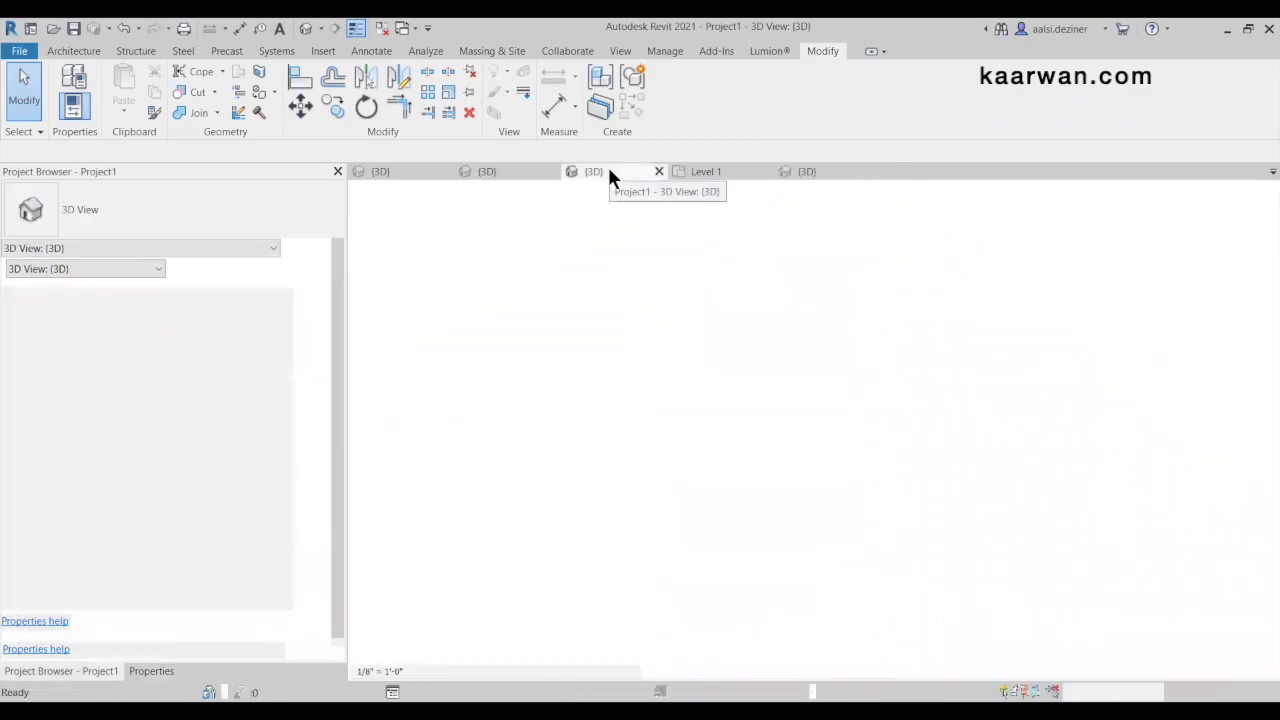
pyautogui.scroll(-2, 734, 236)
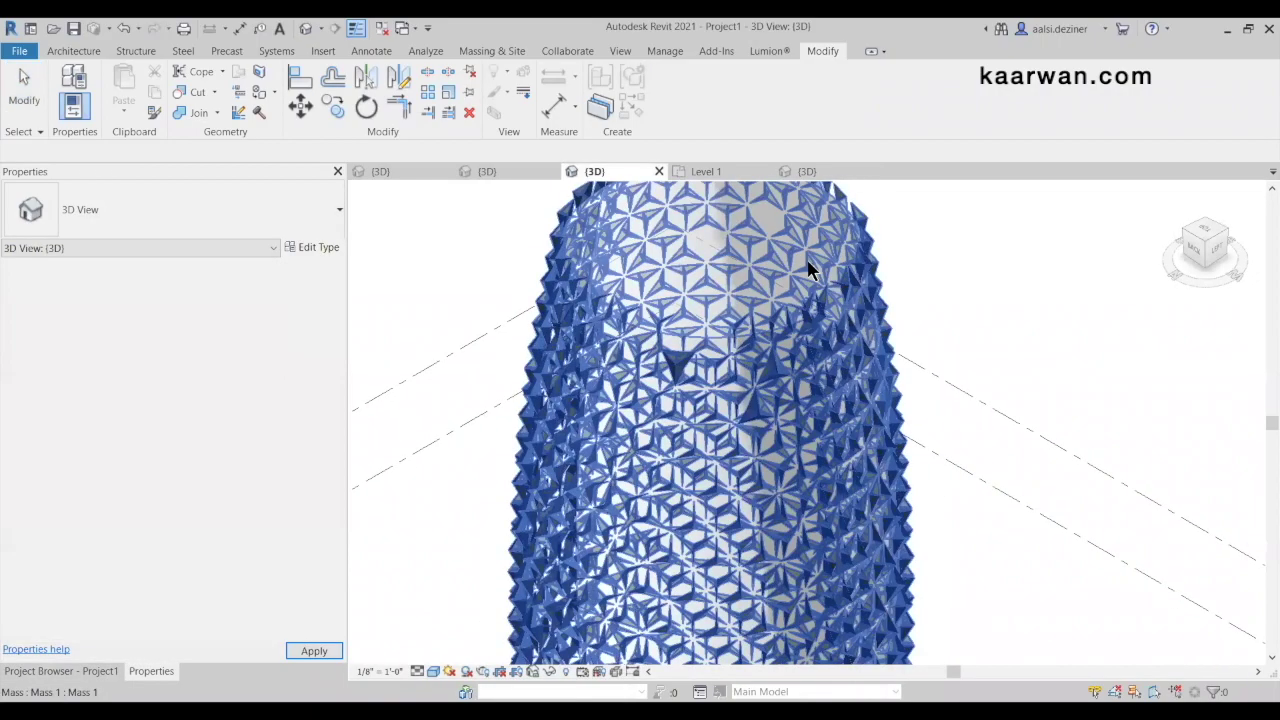
pyautogui.scroll(-3, 900, 290)
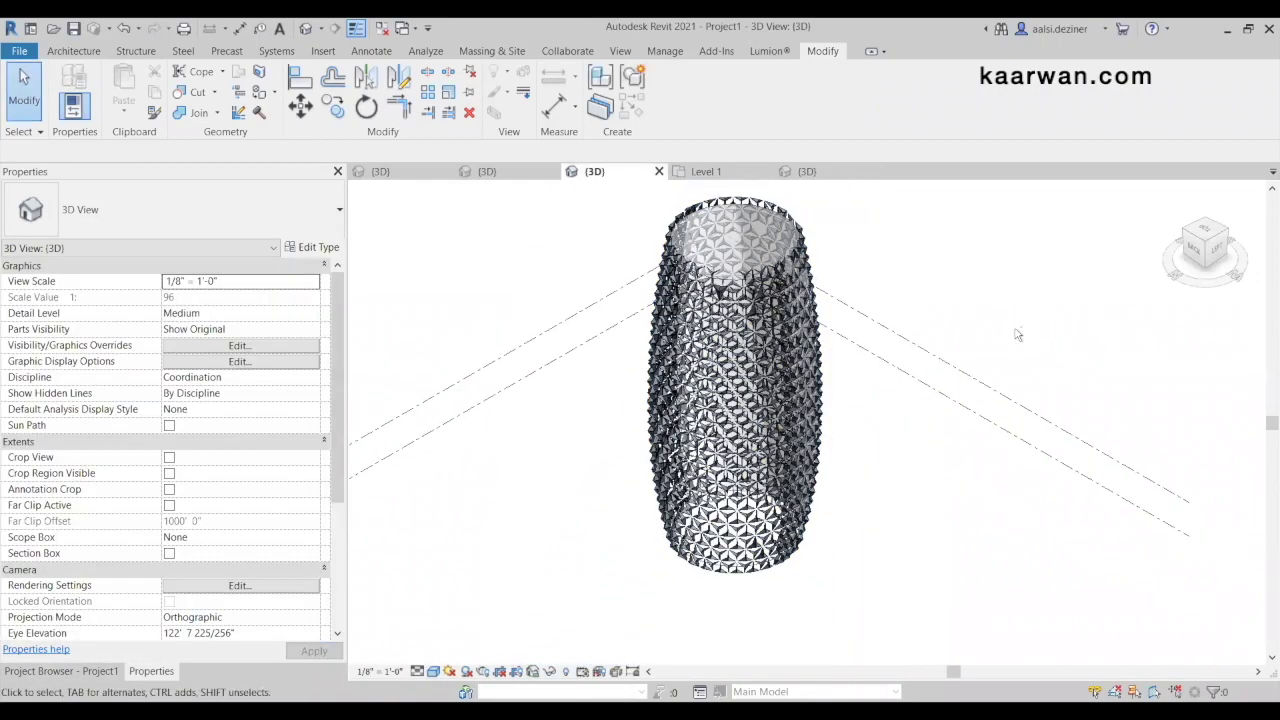
pyautogui.moveTo(1232, 236); pyautogui.dragTo(1228, 247)
pyautogui.click(1227, 243)
pyautogui.keyDown('shift'); pyautogui.moveTo(905, 405); pyautogui.dragTo(769, 445, button='middle'); pyautogui.keyUp('shift')
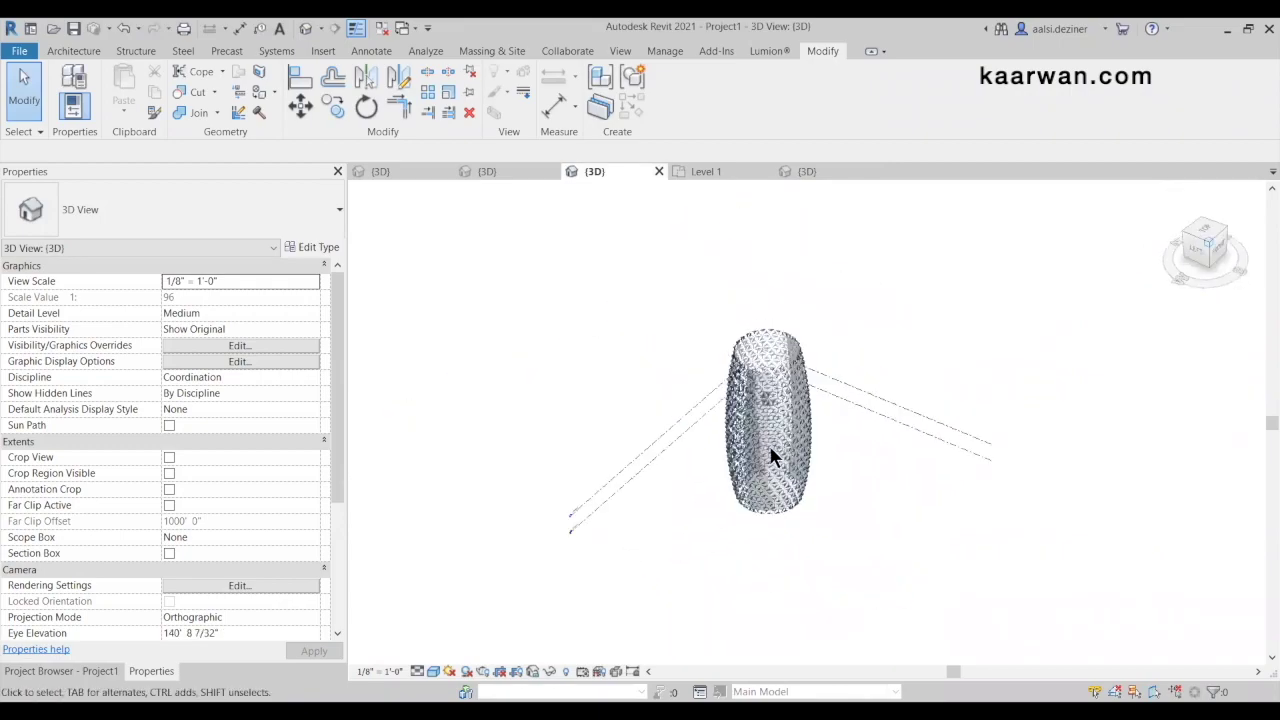
pyautogui.scroll(1, 830, 435)
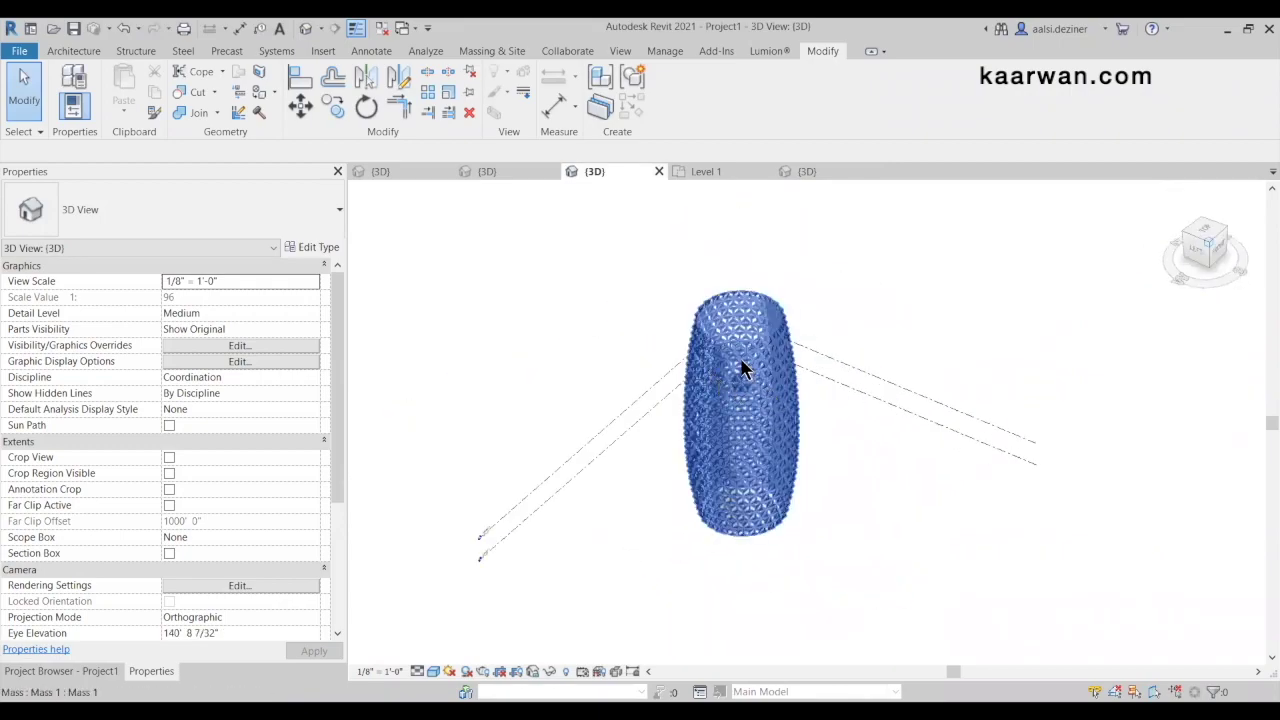
pyautogui.moveTo(778, 387)
pyautogui.keyDown('shift'); pyautogui.mouseDown(button='middle')
pyautogui.moveTo(754, 391)
pyautogui.moveTo(840, 443)
pyautogui.moveTo(857, 374)
pyautogui.moveTo(790, 380)
pyautogui.mouseUp(button='middle'); pyautogui.keyUp('shift')
pyautogui.scroll(2, 818, 362)
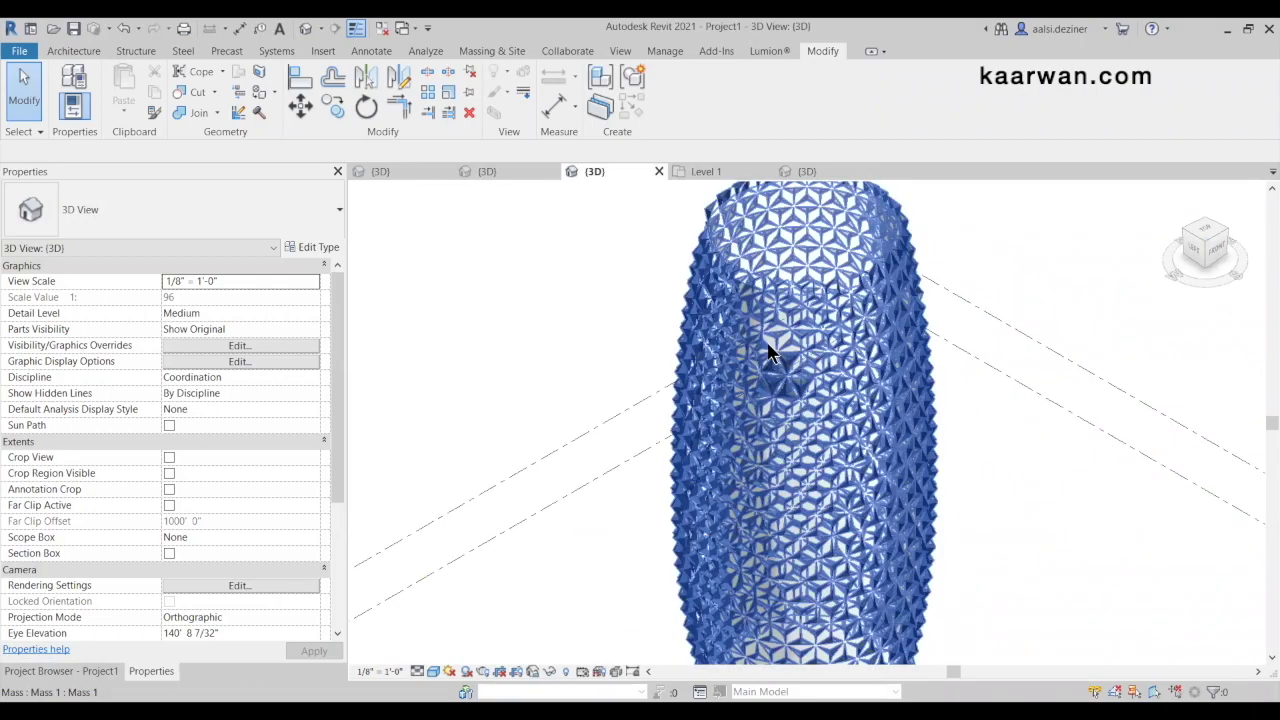
pyautogui.scroll(3, 766, 368)
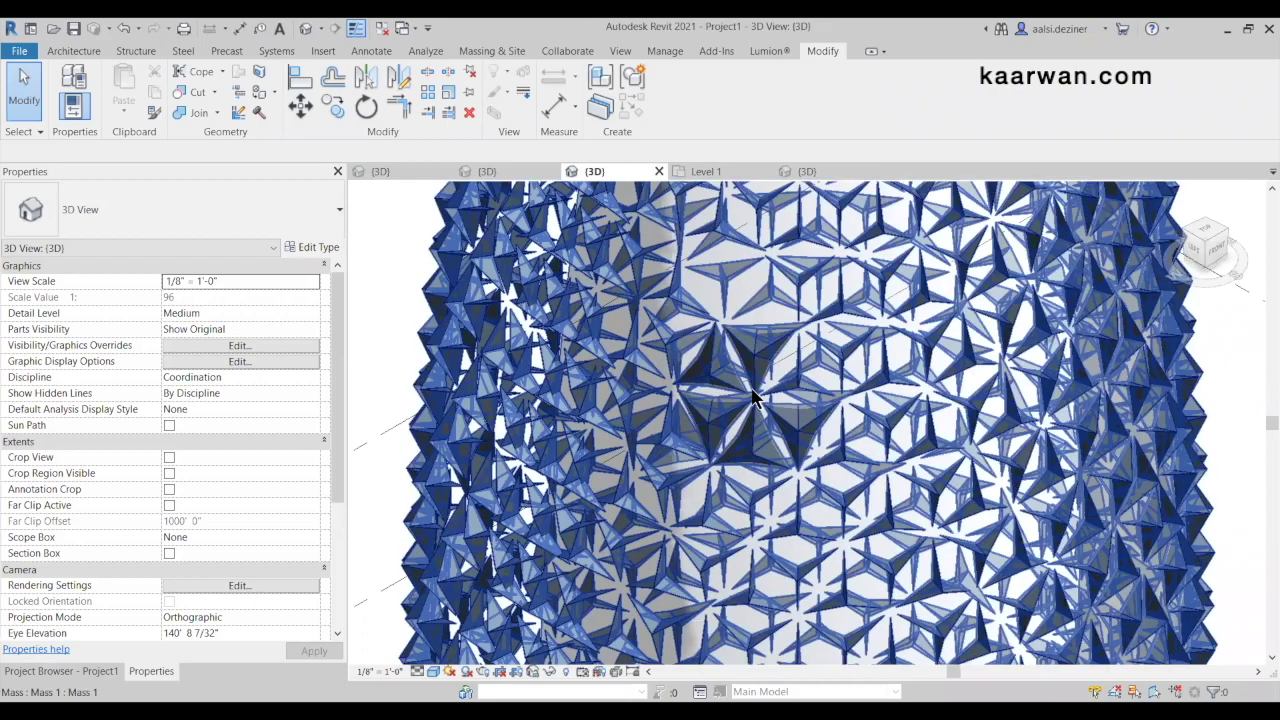
pyautogui.scroll(-5, 760, 318)
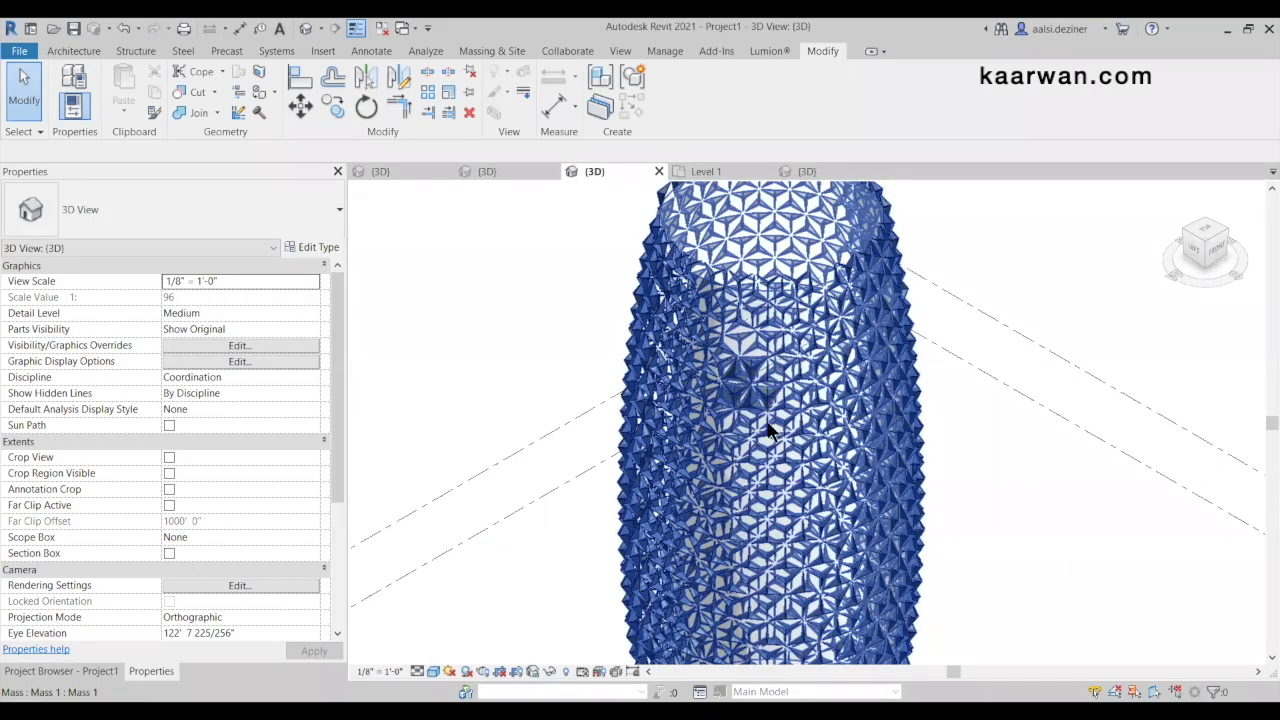
pyautogui.scroll(-3, 770, 430)
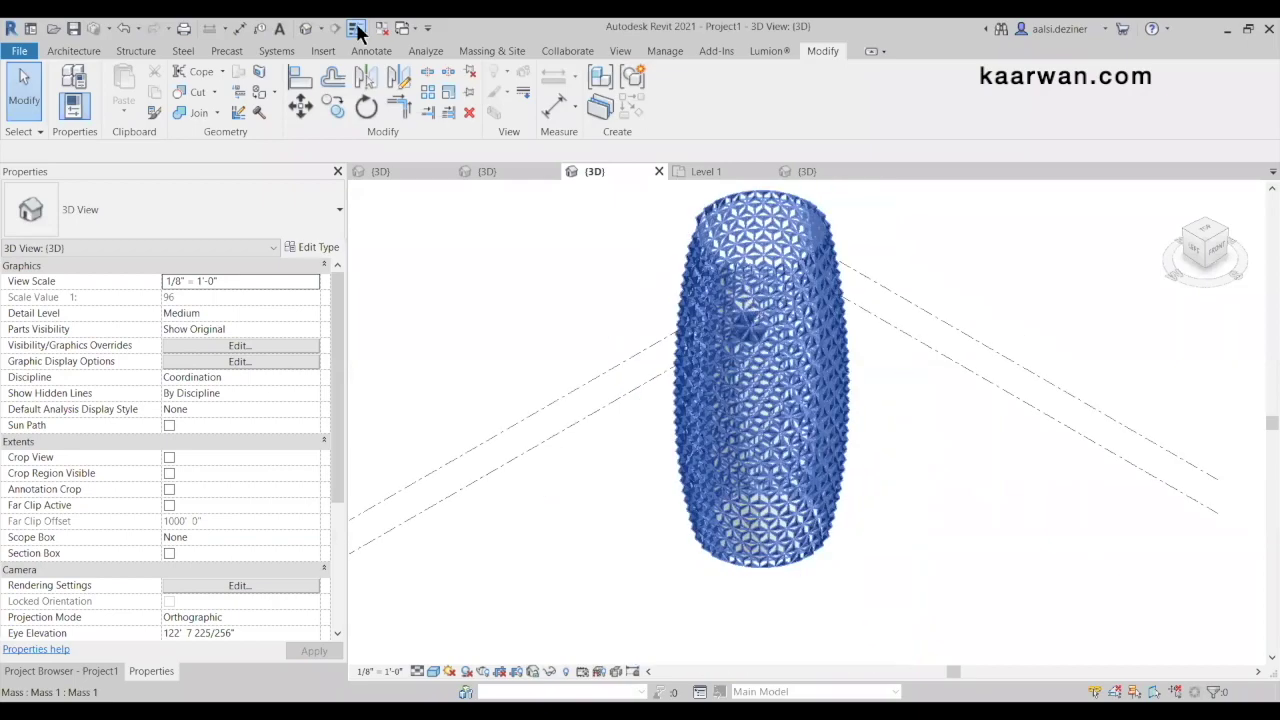
# Create a perspective camera view of the tower at a 5' 6" offset from Level 1, with the camera in front and aimed at the tower
pyautogui.click(320, 29)
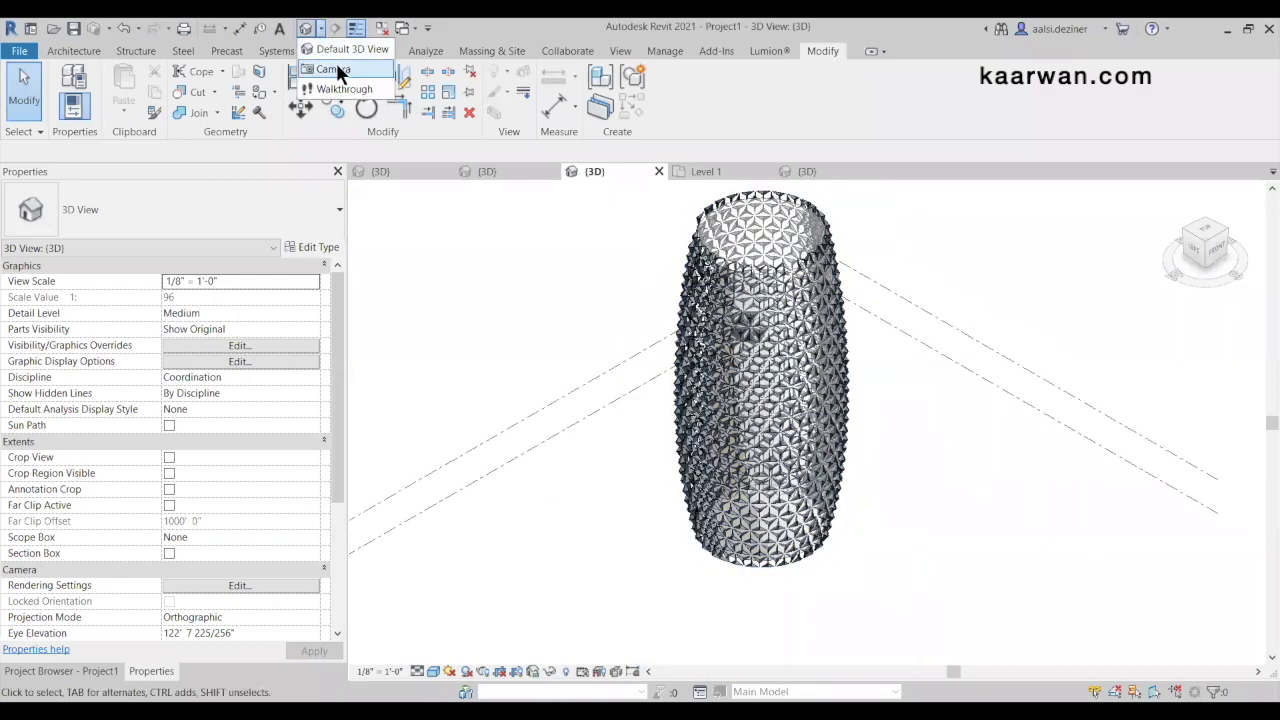
pyautogui.click(333, 69)
pyautogui.scroll(-2, 620, 400)
pyautogui.click(576, 545)
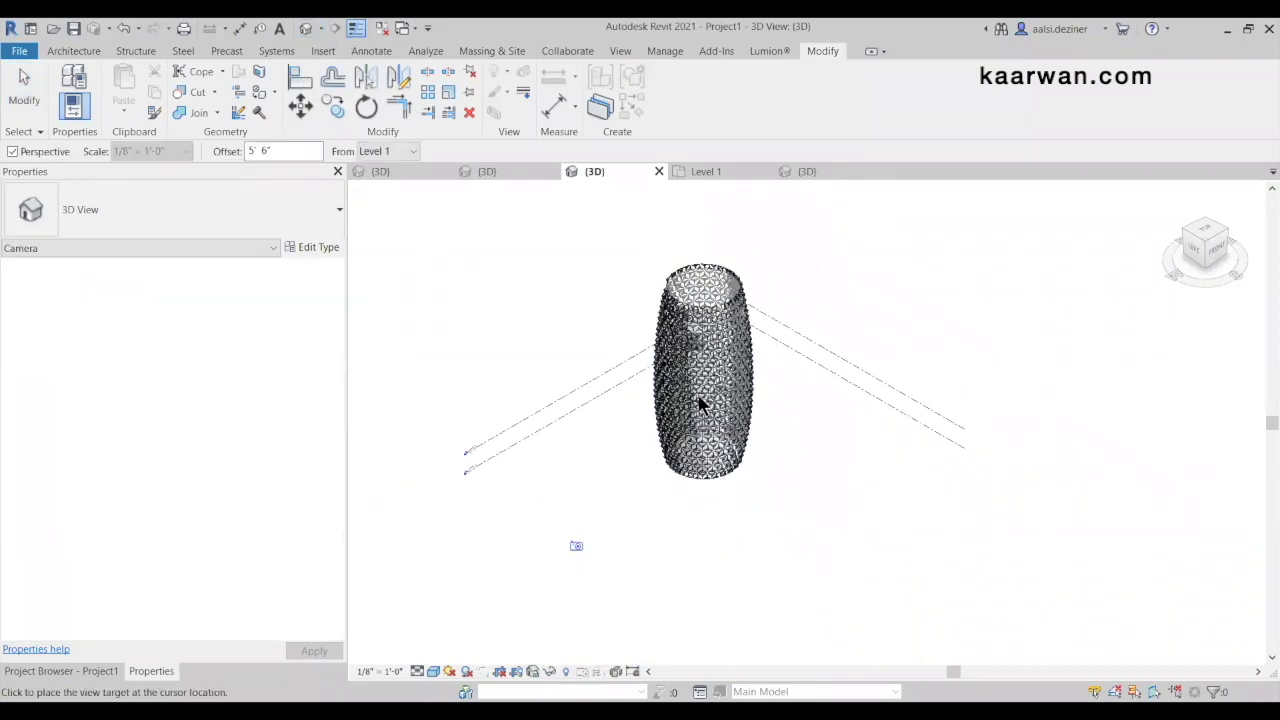
pyautogui.click(695, 266)
# Extend the camera view's crop region at its upper and right edges to frame the whole tower, and check the result
pyautogui.scroll(-2, 733, 456)
pyautogui.moveTo(755, 381); pyautogui.dragTo(755, 193)
pyautogui.moveTo(838, 350); pyautogui.dragTo(886, 348)
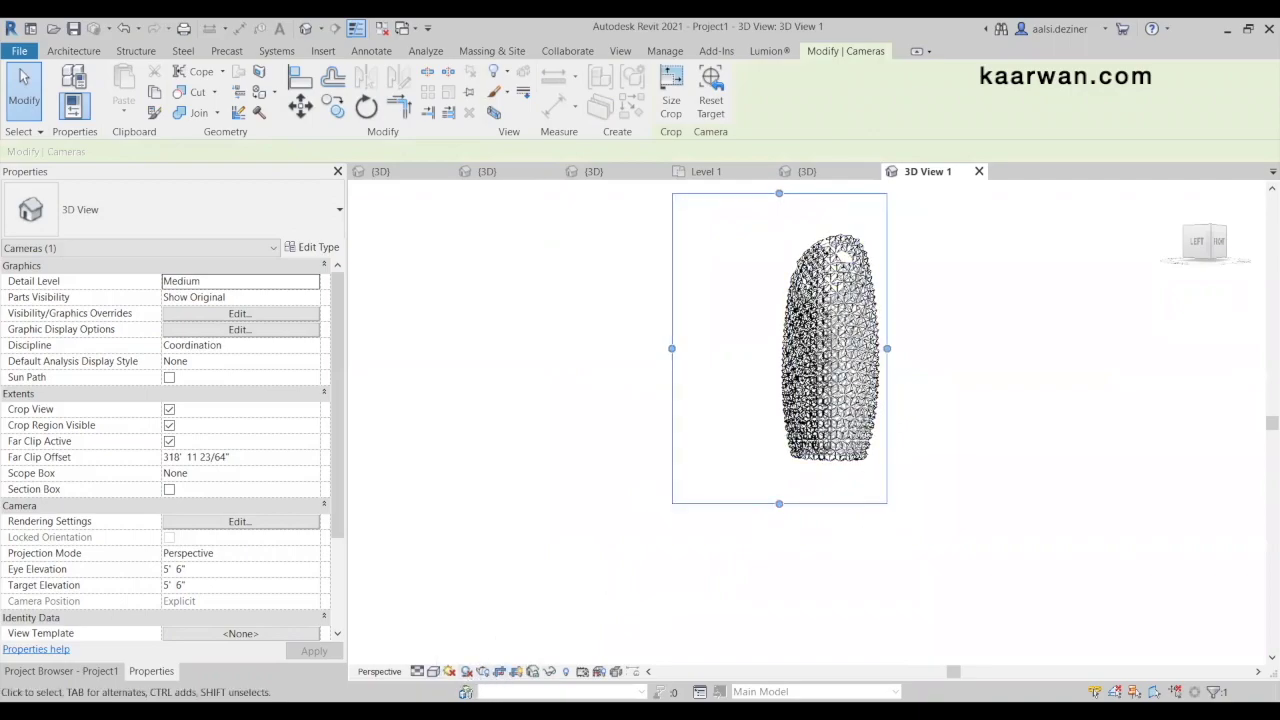
pyautogui.click(547, 377)
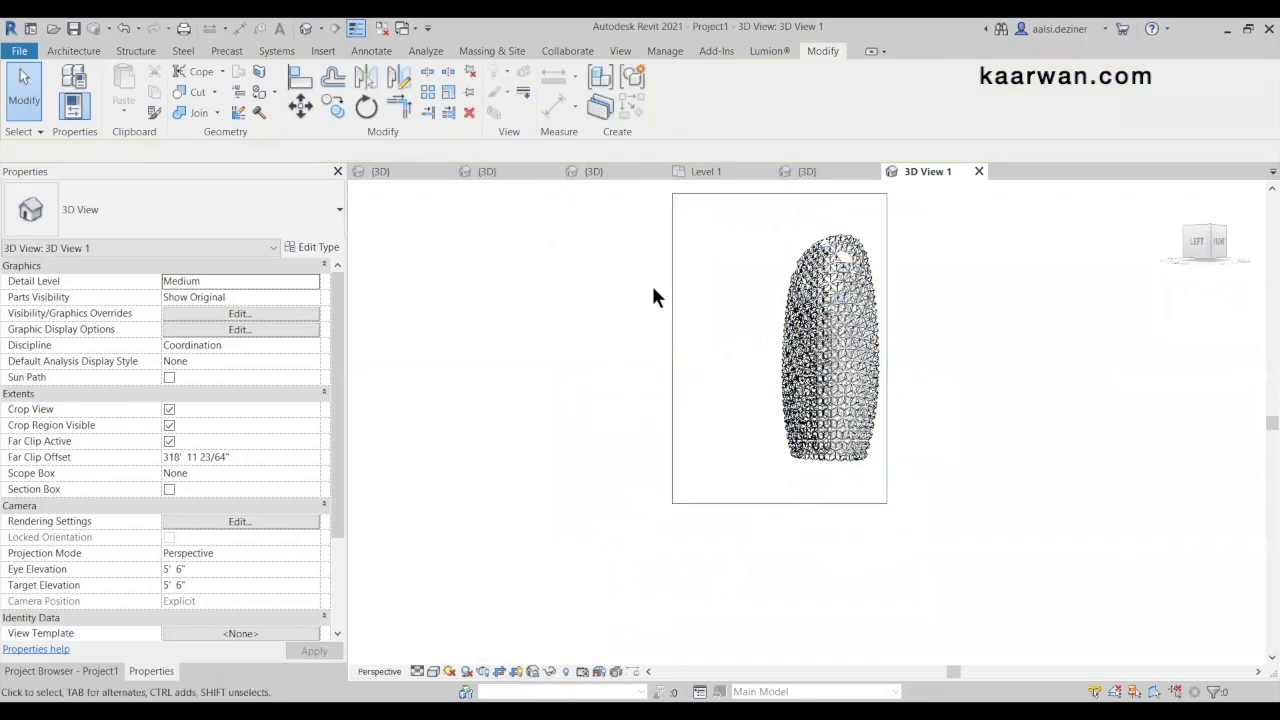
pyautogui.scroll(2, 862, 214)
pyautogui.scroll(3, 879, 262)
pyautogui.scroll(-2, 690, 268)
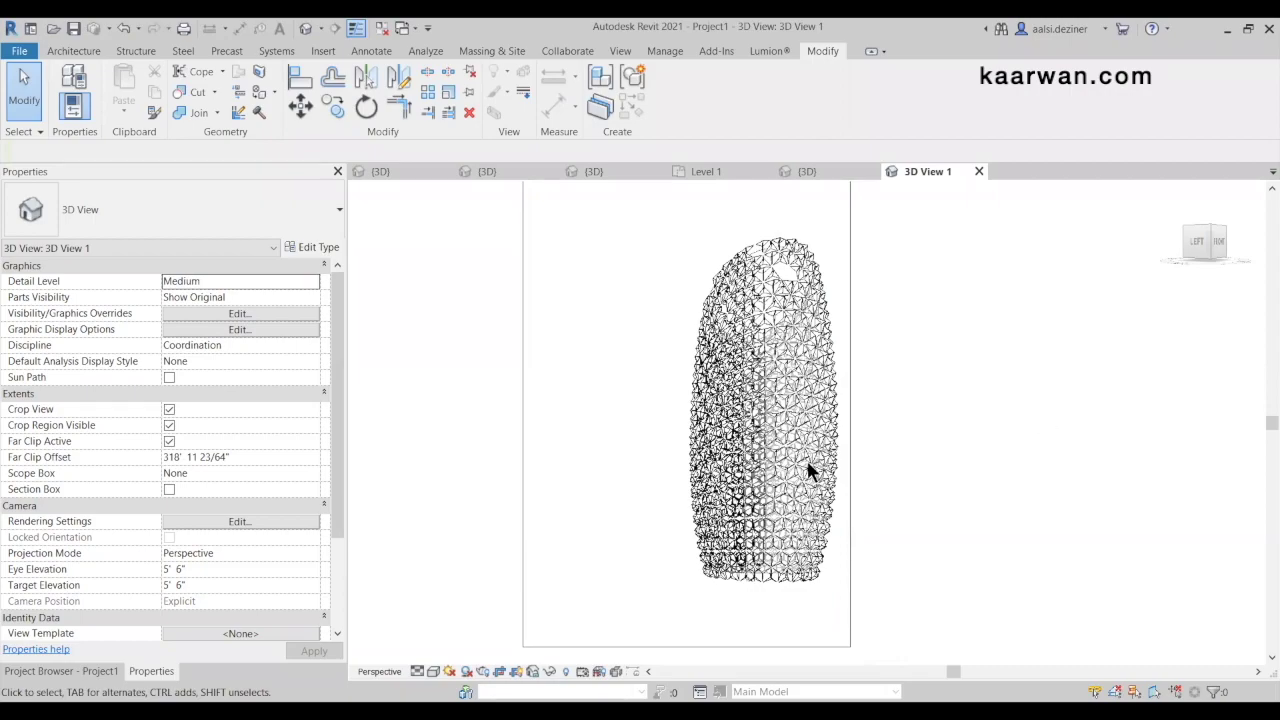
pyautogui.scroll(-2, 834, 514)
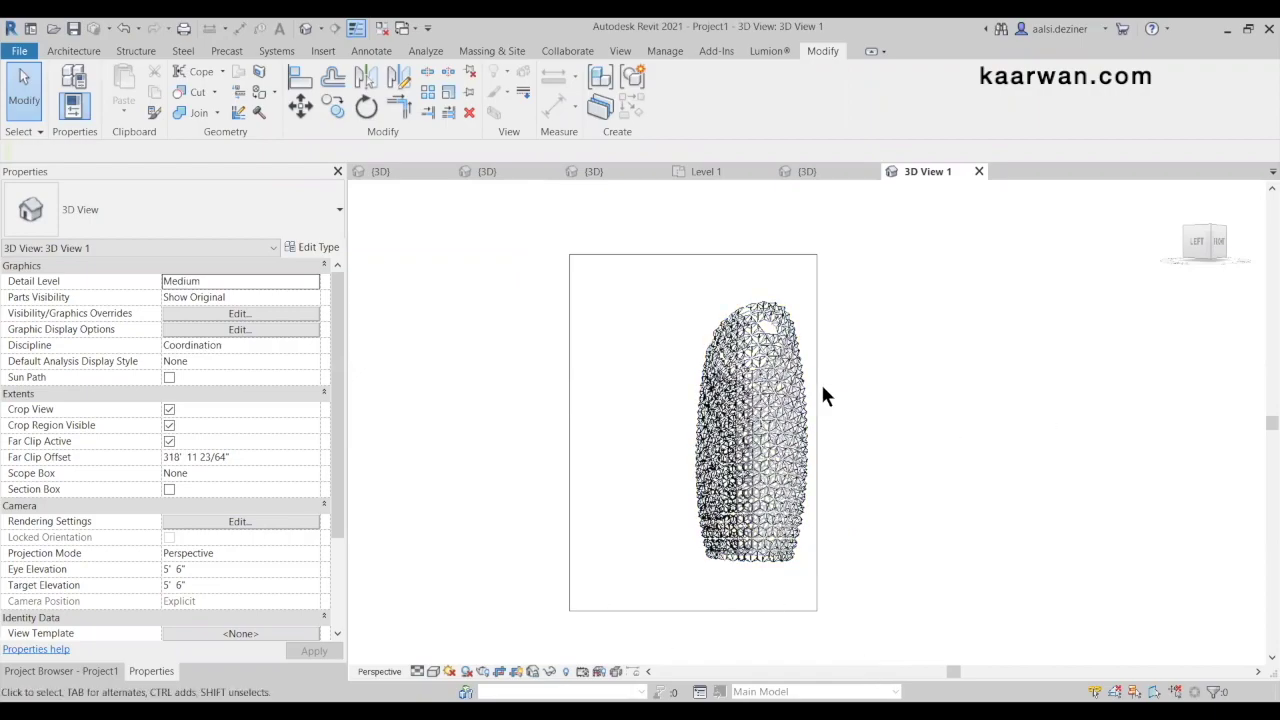
# Review the kinetic close and Kinetic Generic model adaptive families, and return to 3D View 1 to examine the panelled tower
pyautogui.click(413, 170)
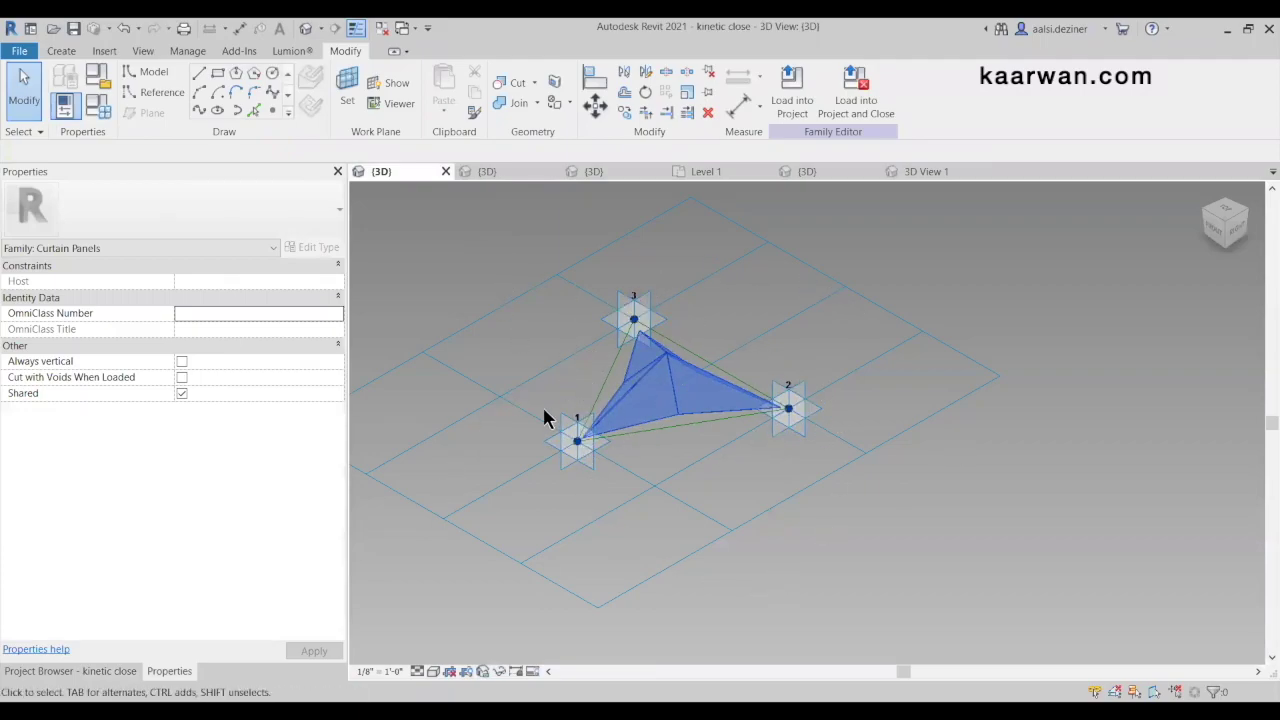
pyautogui.click(490, 171)
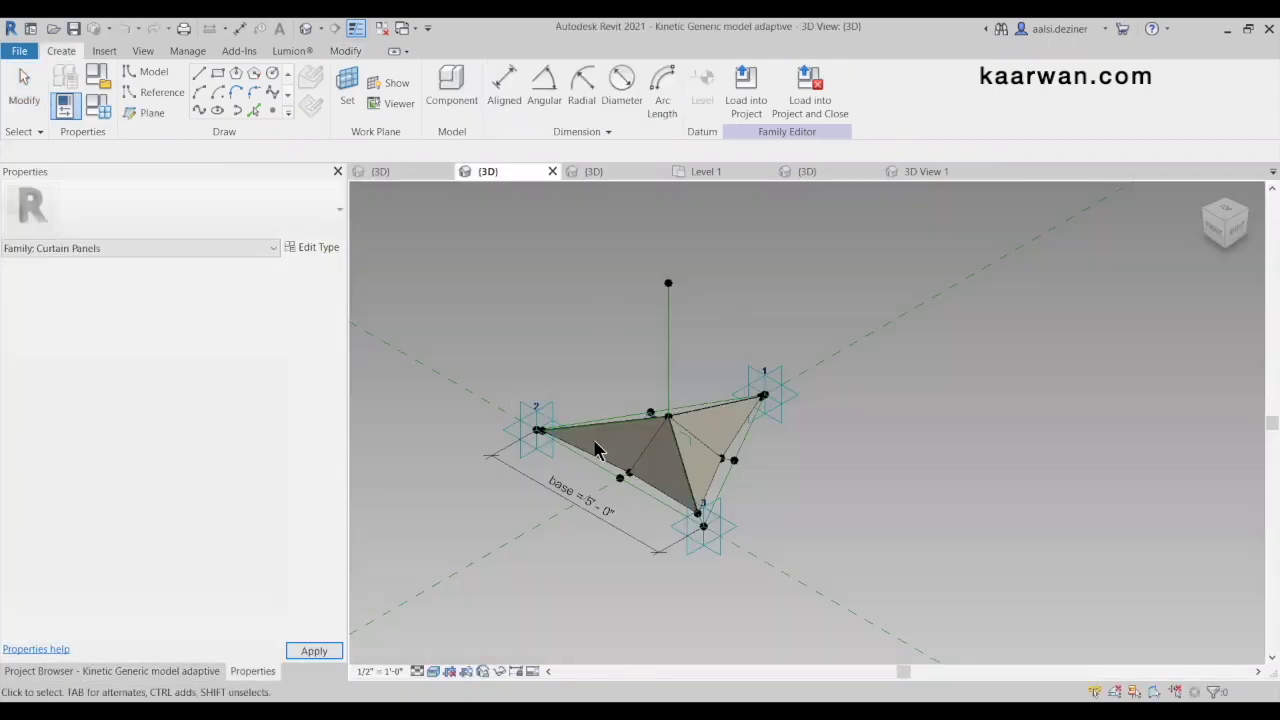
pyautogui.click(410, 172)
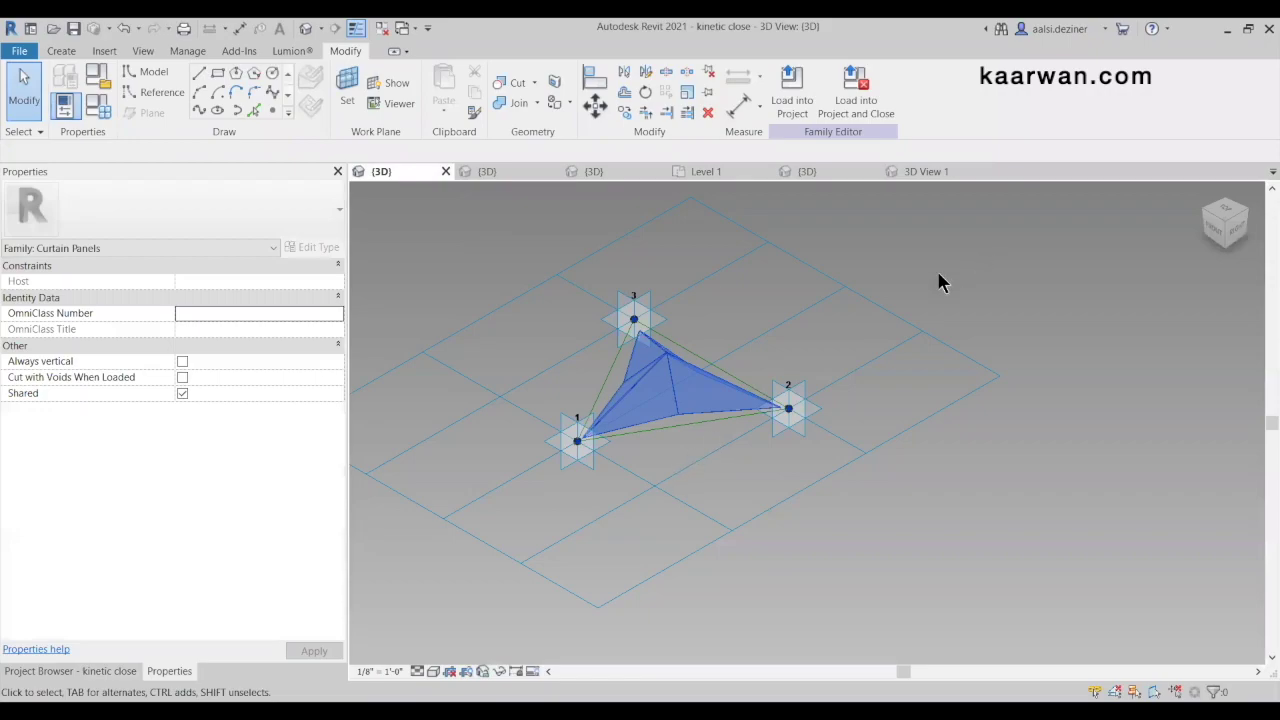
pyautogui.click(928, 172)
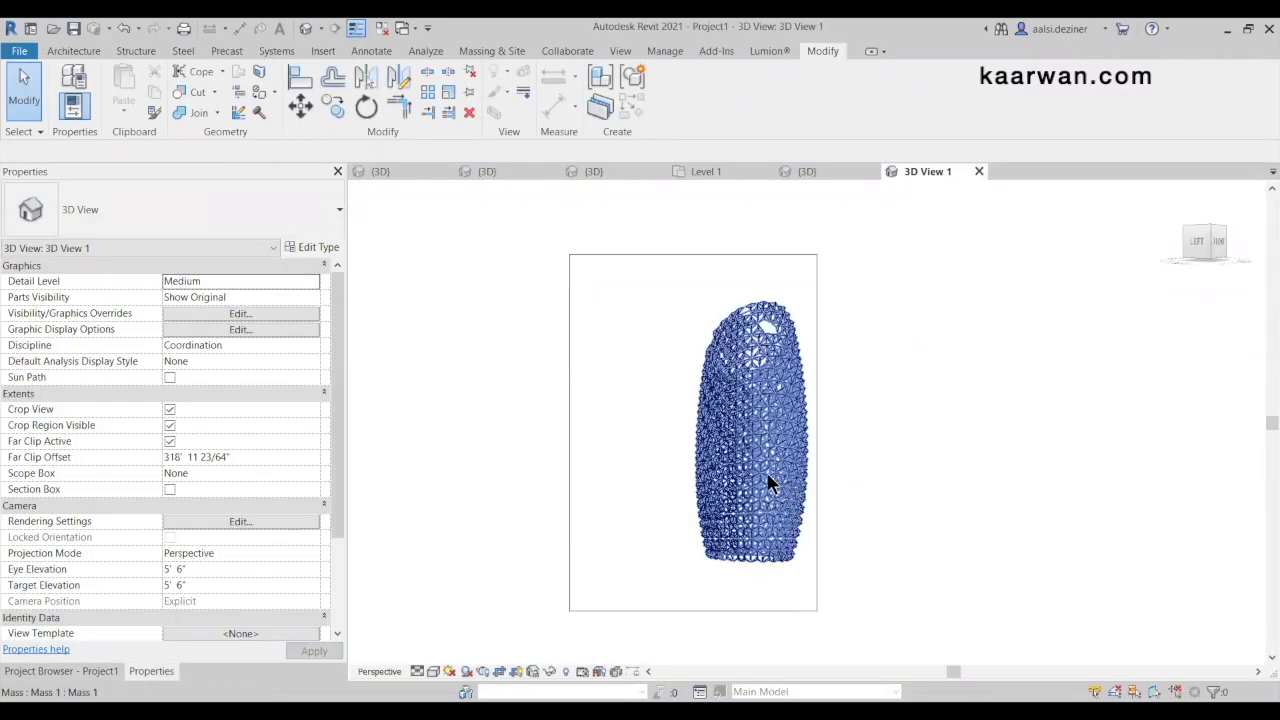
pyautogui.scroll(2, 780, 357)
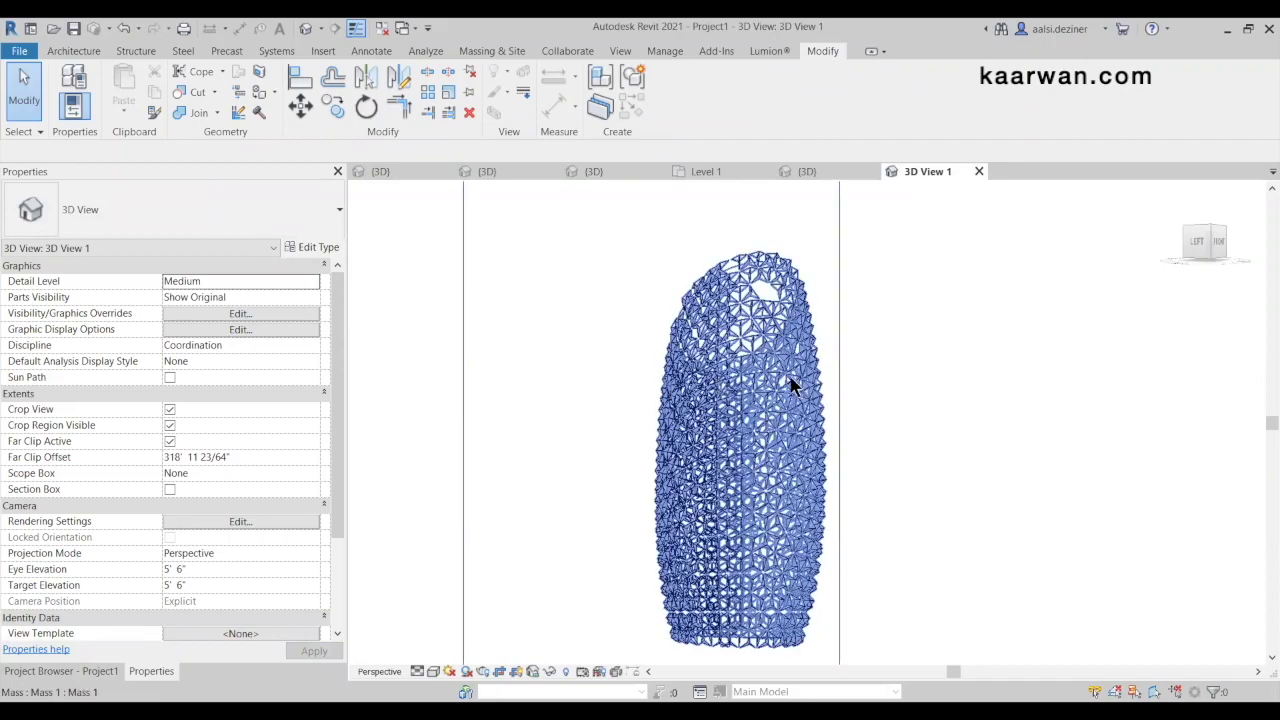
pyautogui.scroll(-1, 790, 385)
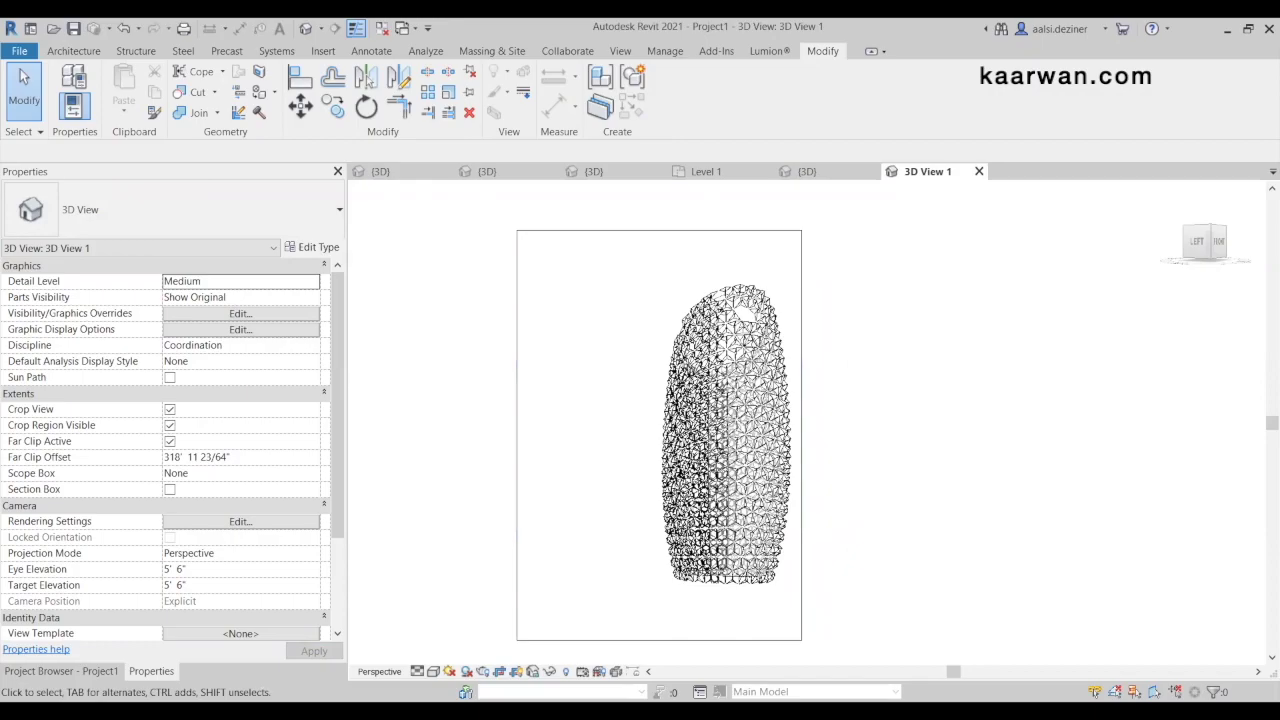